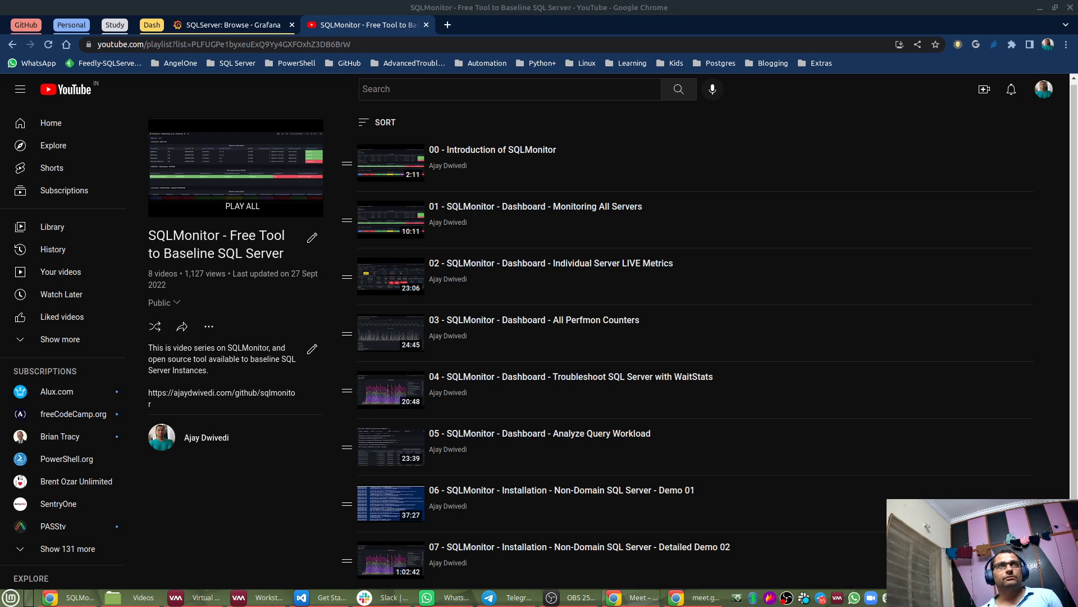
Open the author's short link ending in /youtube/sqlmonitor in a new tab to view the playlist, and close that tab.
click(448, 26)
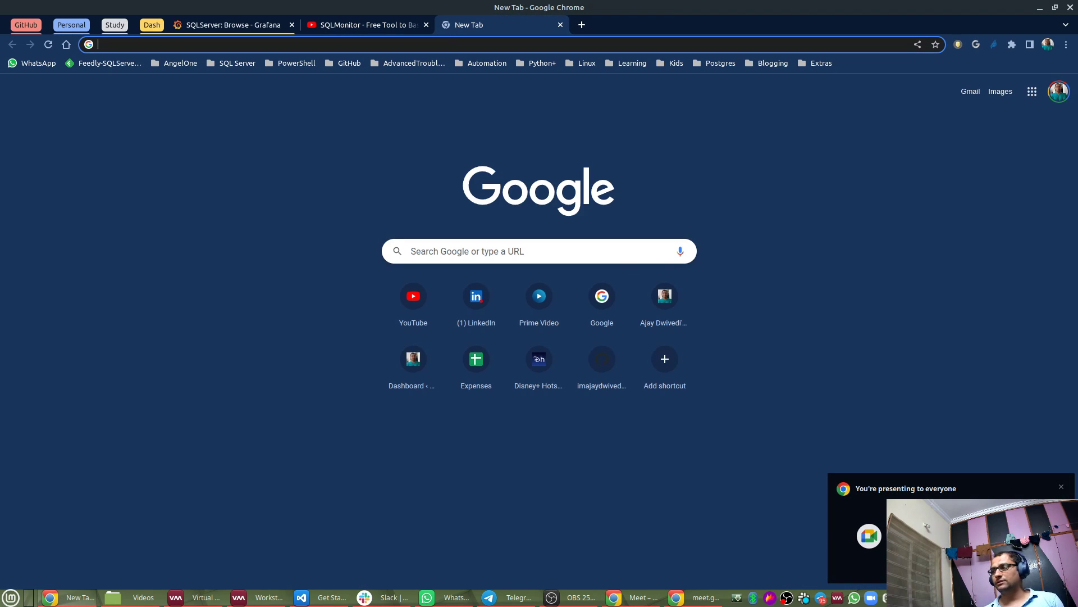
click(878, 313)
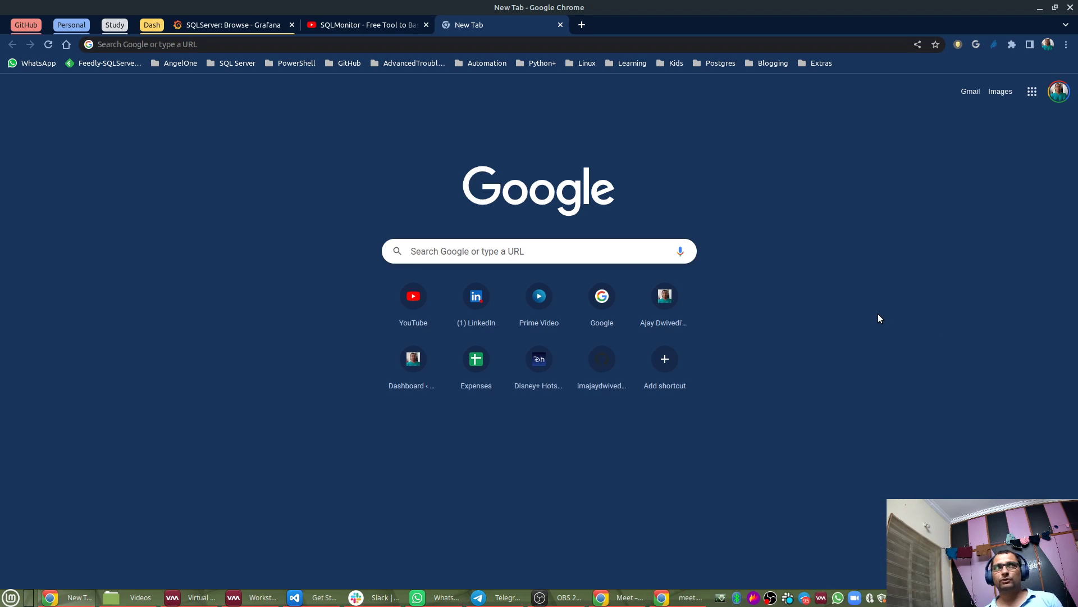
click(511, 43)
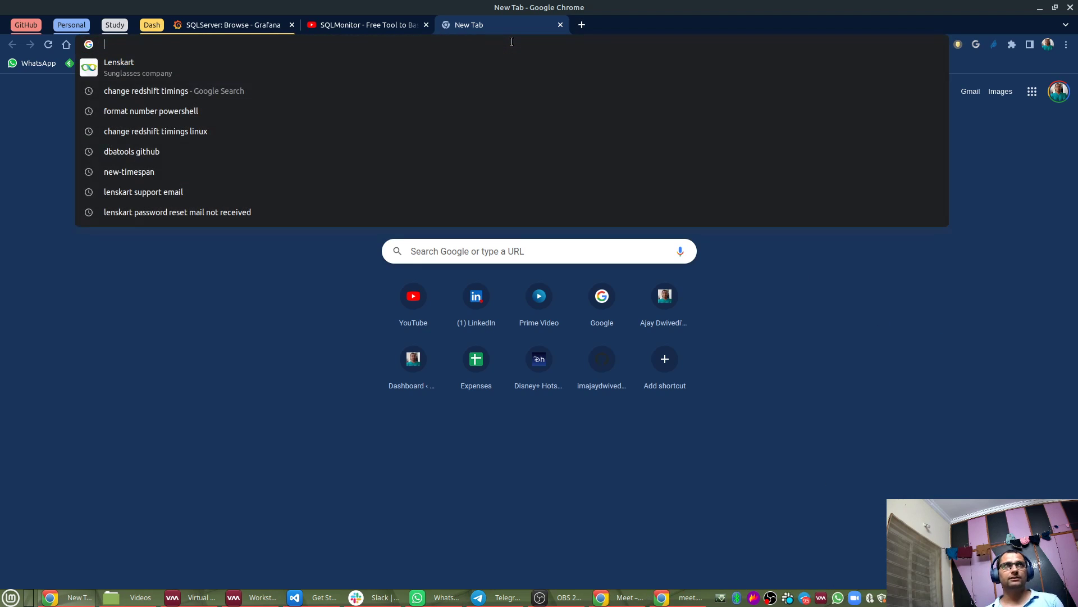
text(ajay)
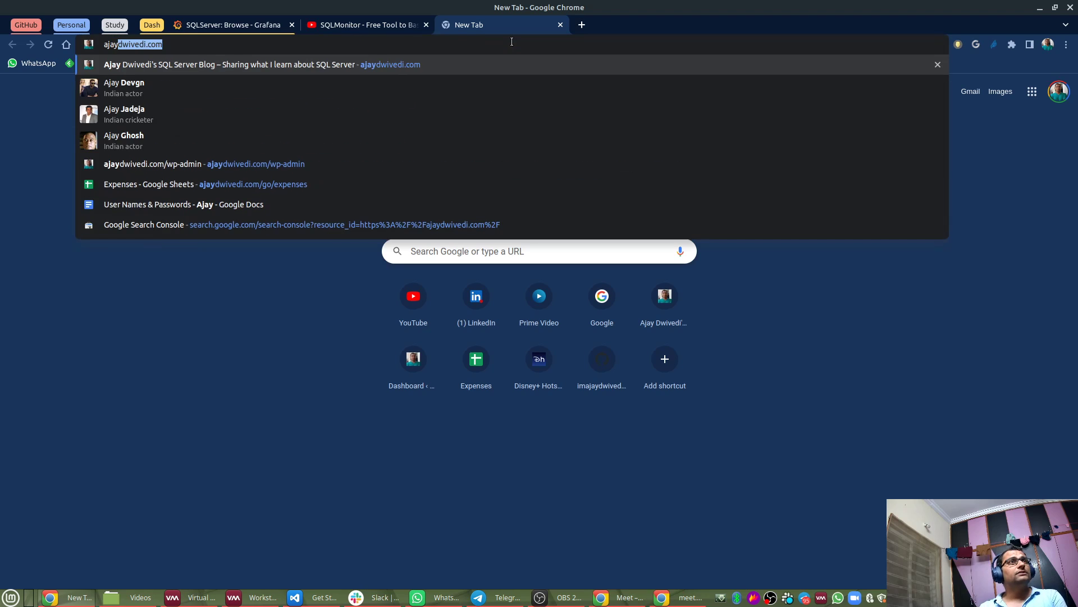
key(Right)
text(/youtub)
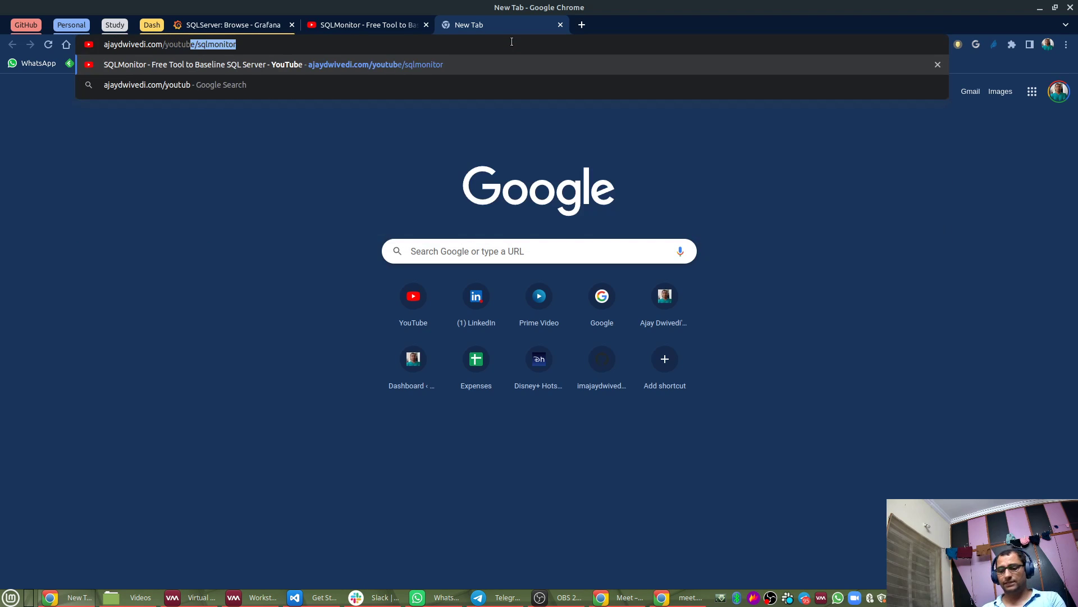
key(Return)
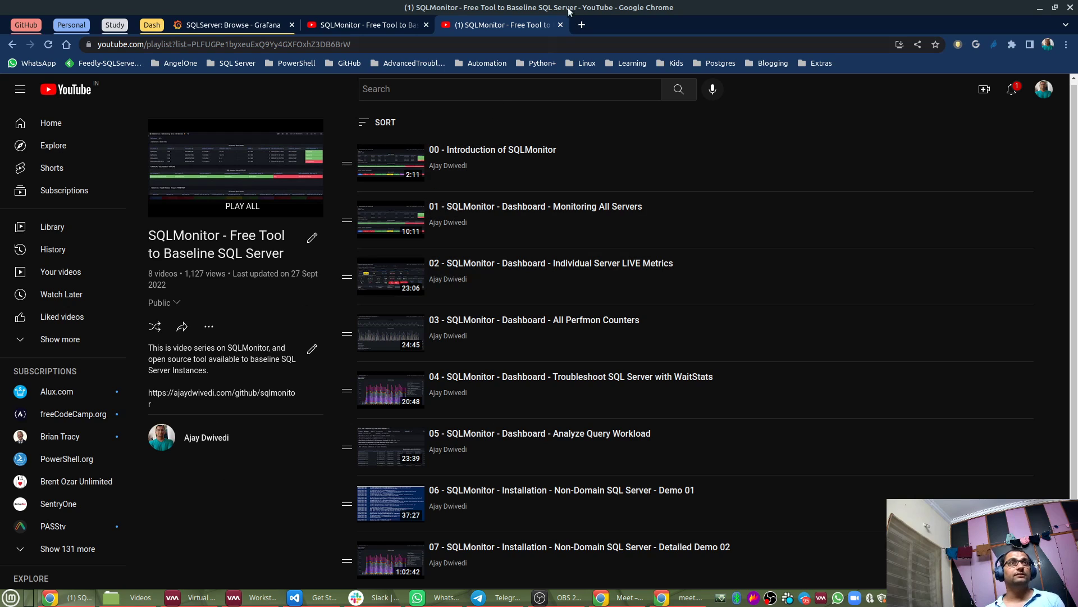
click(559, 25)
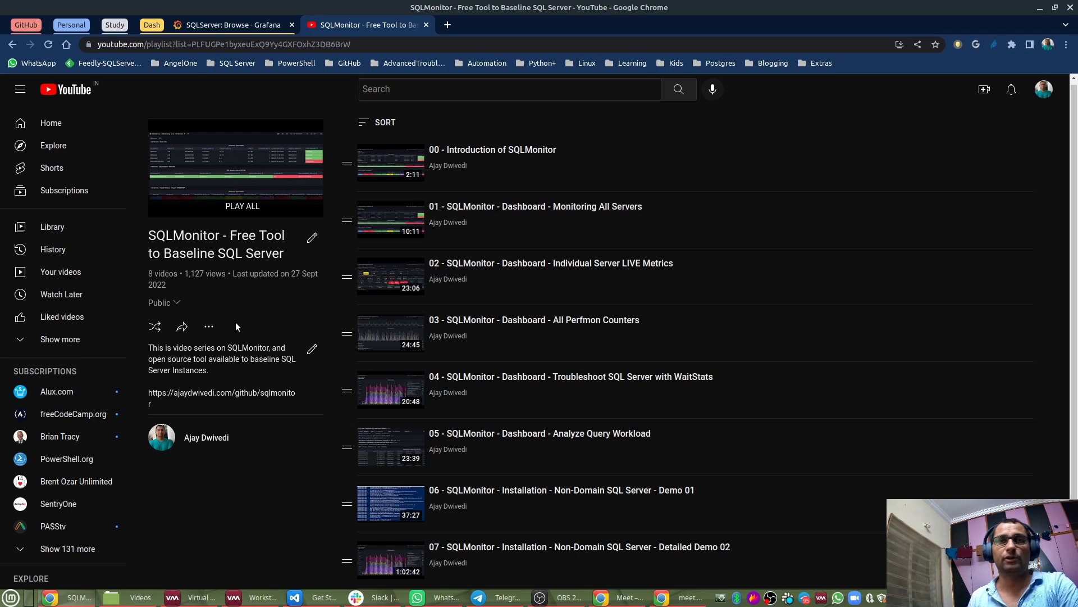
Open the author's SQL Server blog in a new tab, look through the latest posts, and return to the YouTube playlist.
click(448, 24)
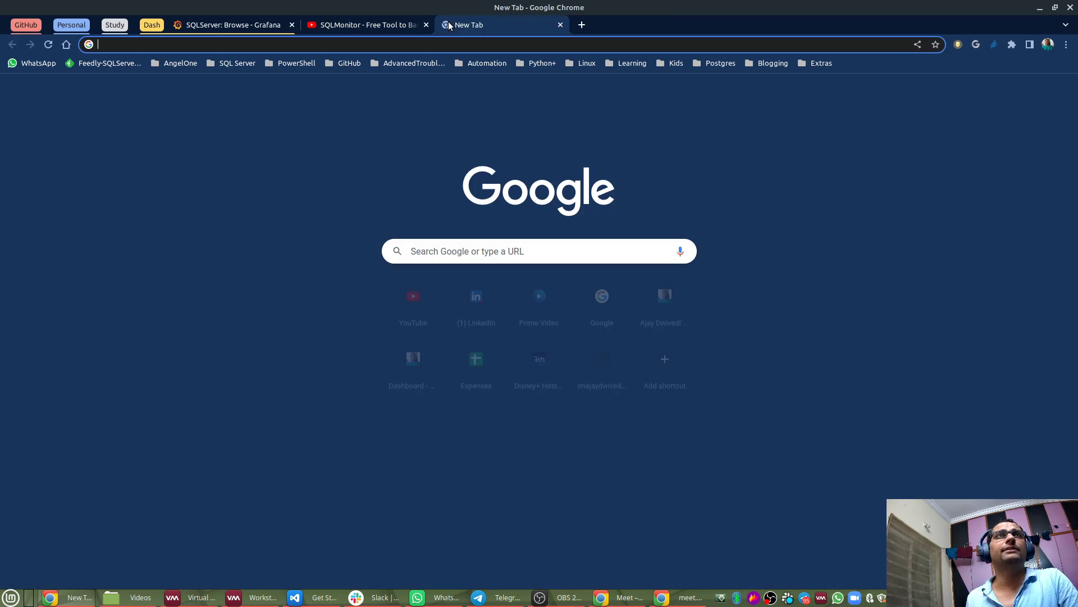
text(ajaydwivedi.com)
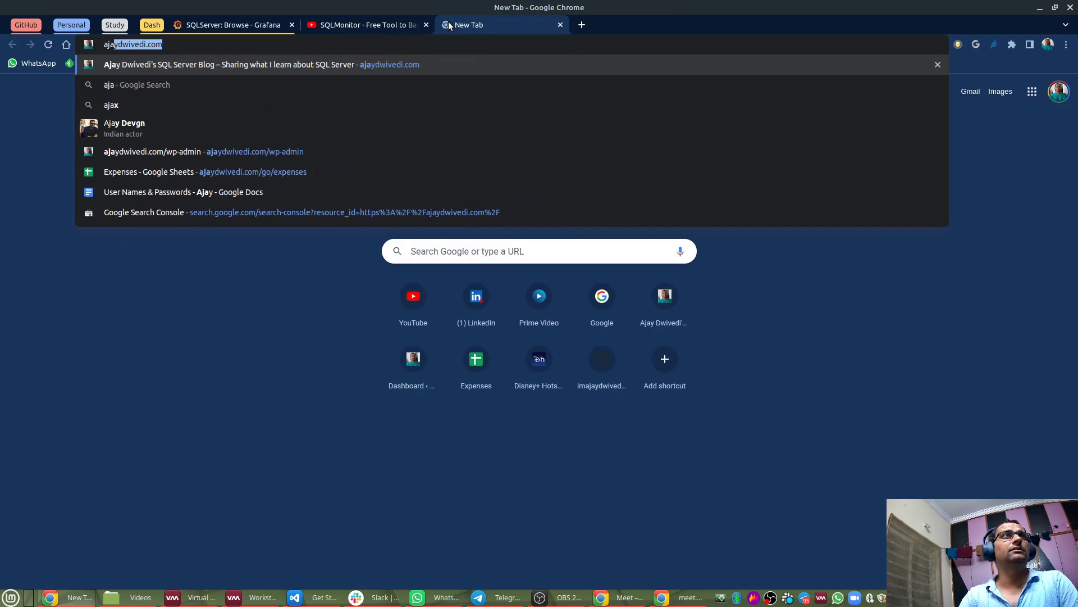
key(Return)
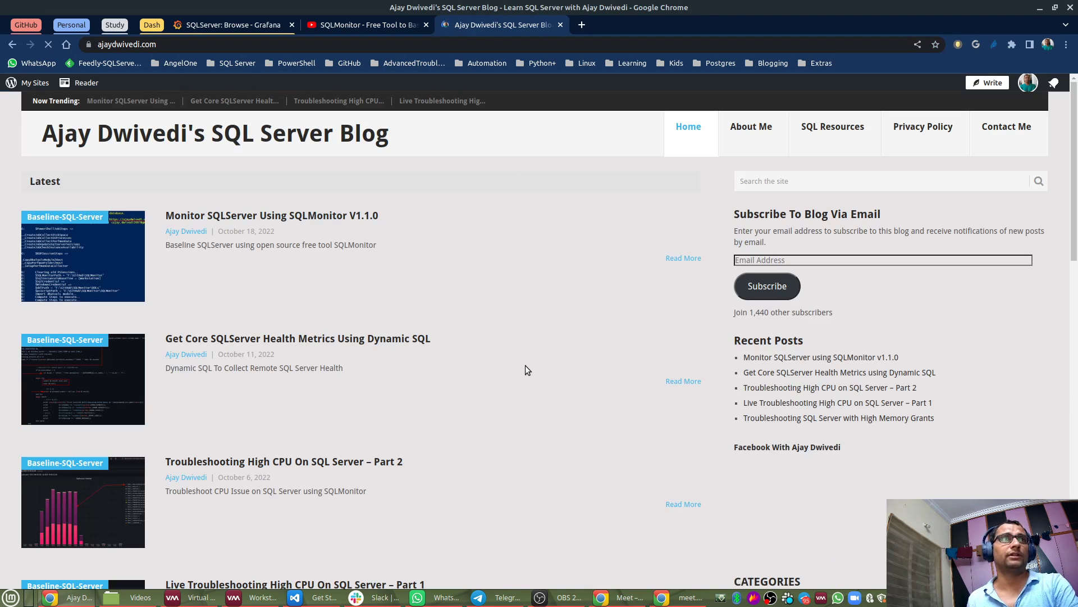
scroll(527, 365, down, 3)
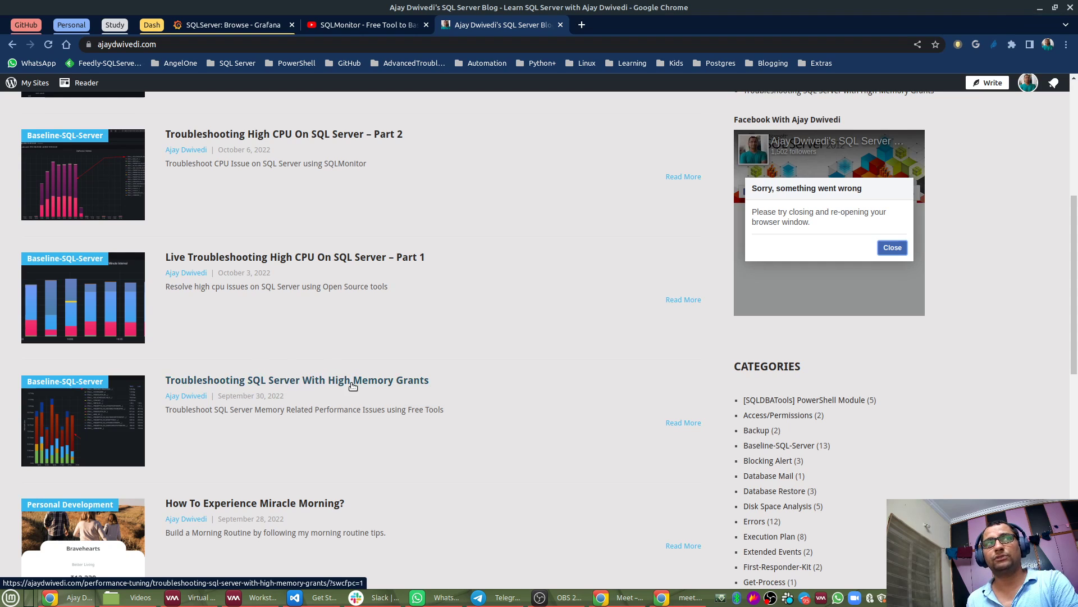
scroll(351, 374, up, 3)
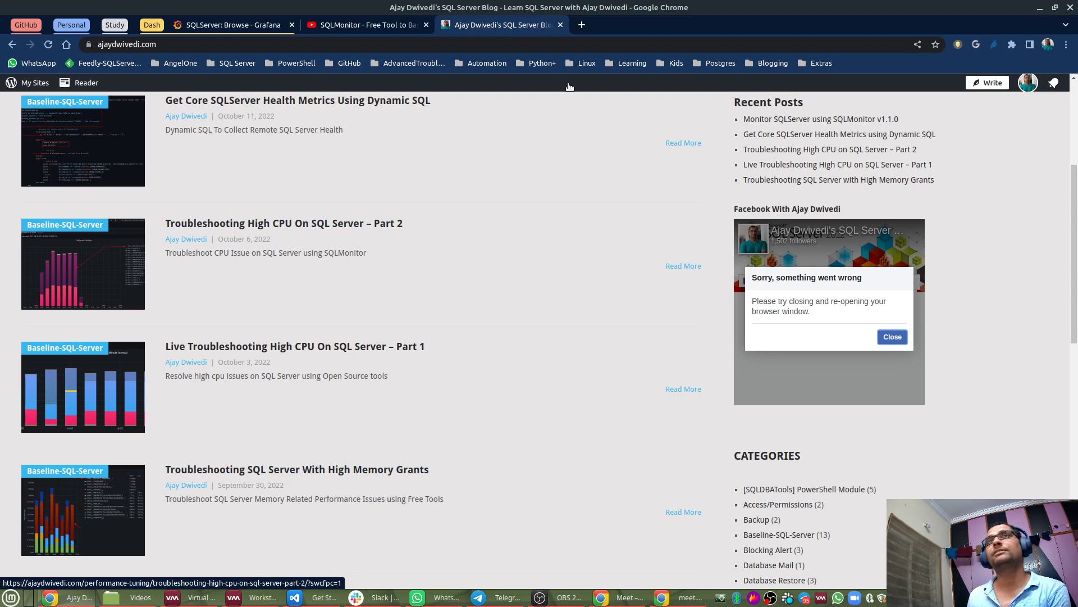
click(390, 28)
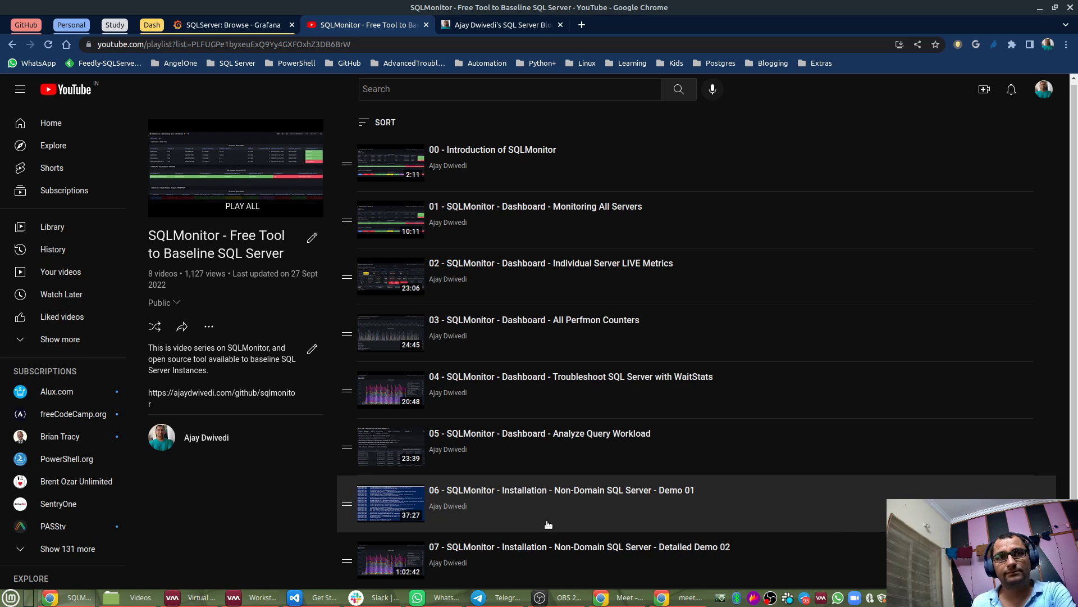
Switch to the Workstation virtual machine, bring up its Windows sign-in screen, and sign in with the account password.
mouse_move(204, 602)
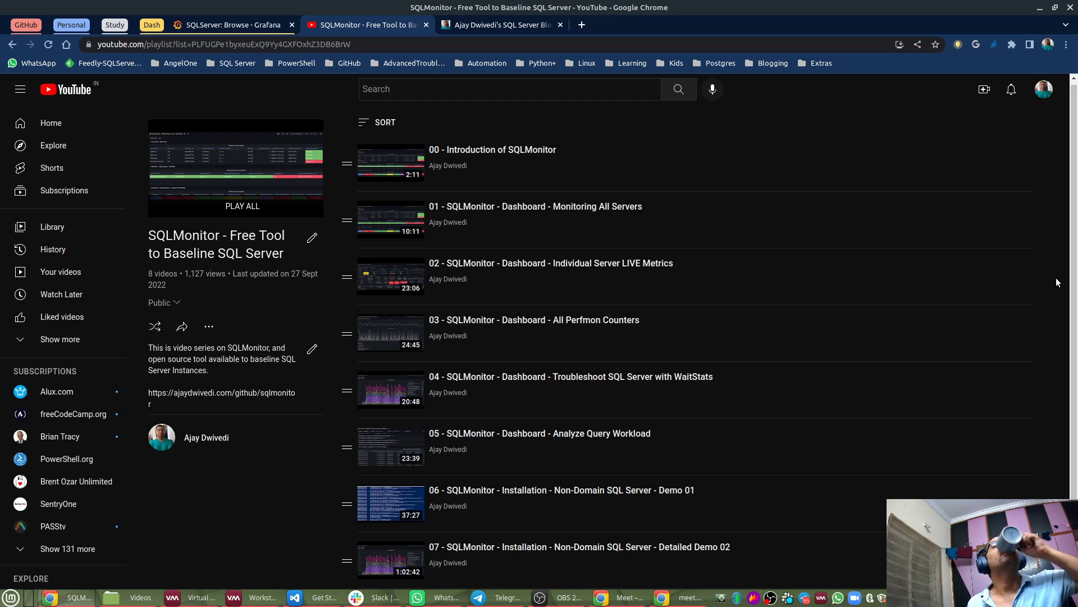
mouse_move(264, 602)
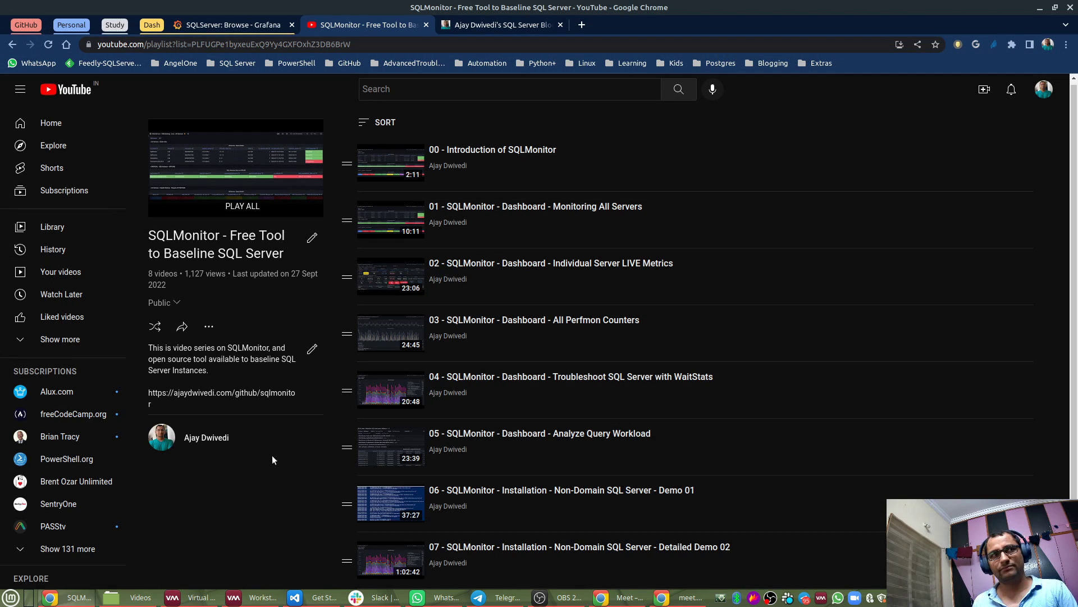
click(275, 593)
click(128, 22)
click(136, 59)
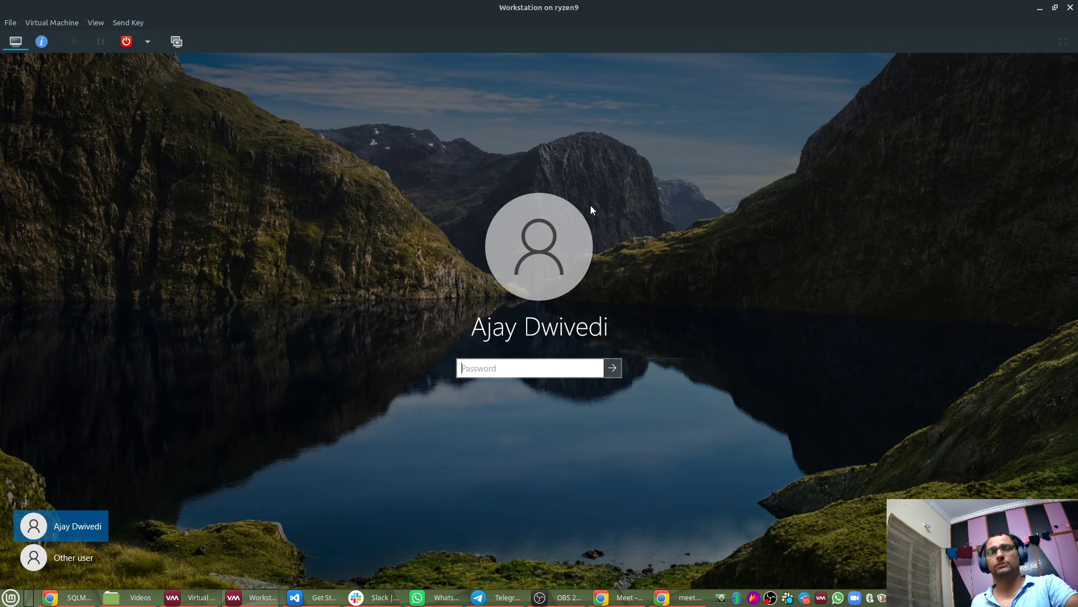
text(•••••••)
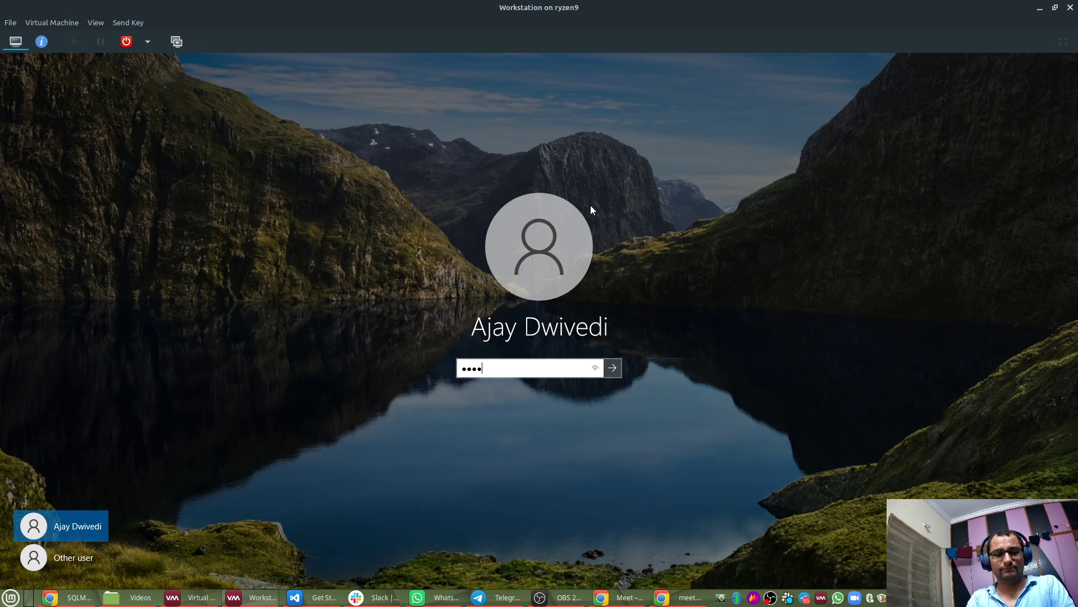
key(Return)
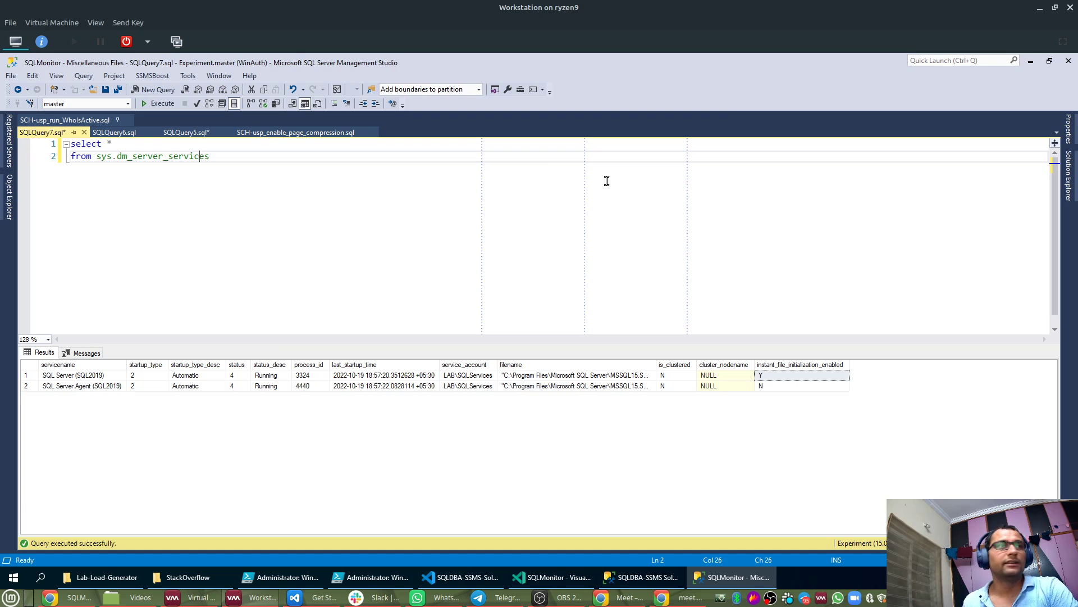
Switch to Chrome and open the Issues list of the SQLMonitor repository on GitHub.
click(50, 597)
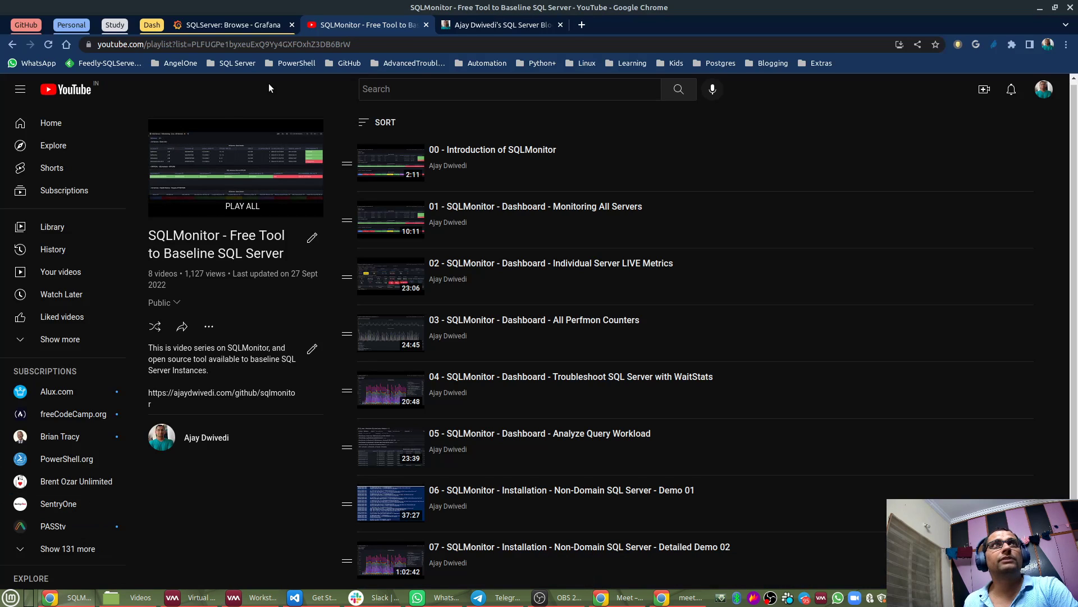
click(26, 25)
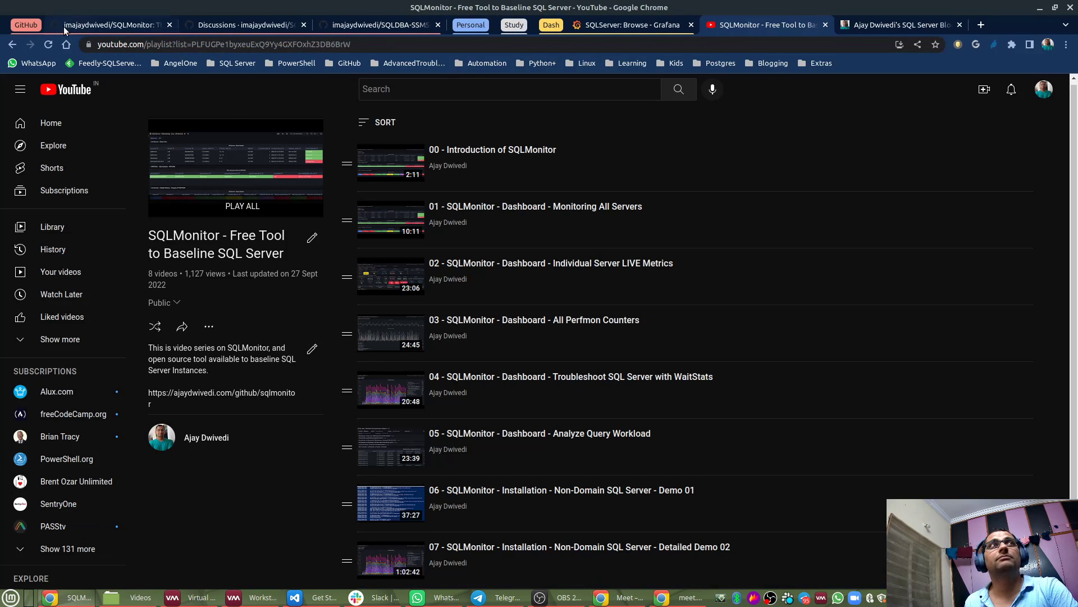
click(93, 25)
click(174, 158)
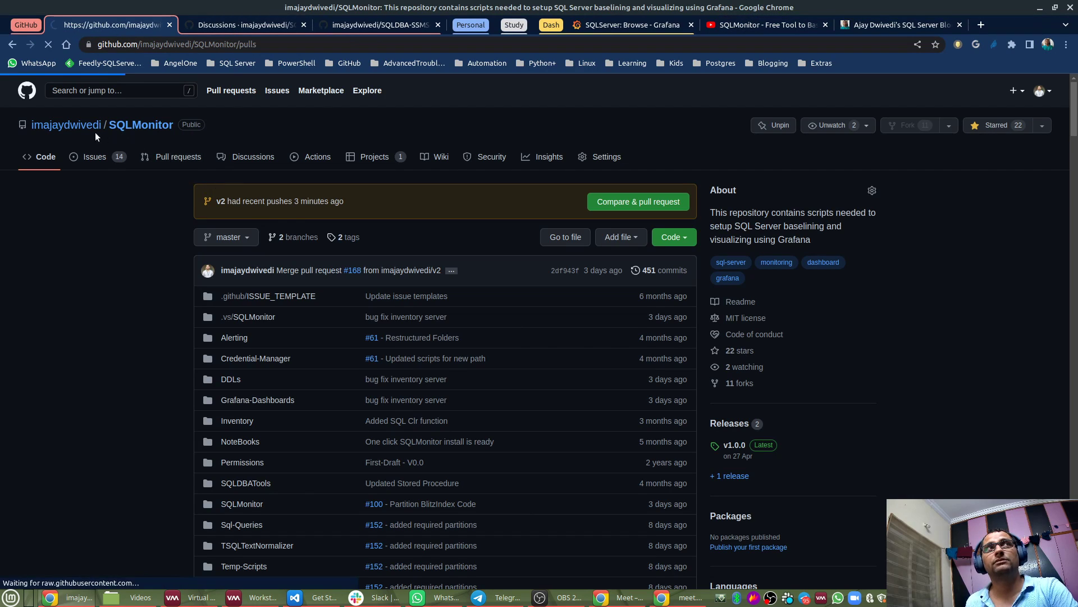
click(89, 160)
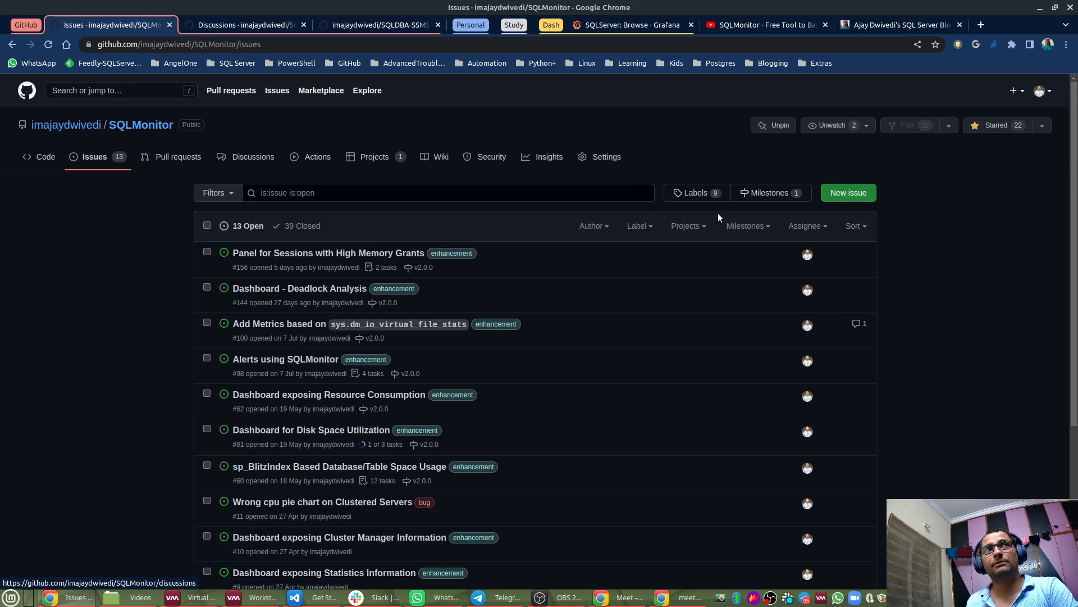
View the new-issue template choices, look over the repository's open issues, and switch to its Discussions page.
click(842, 198)
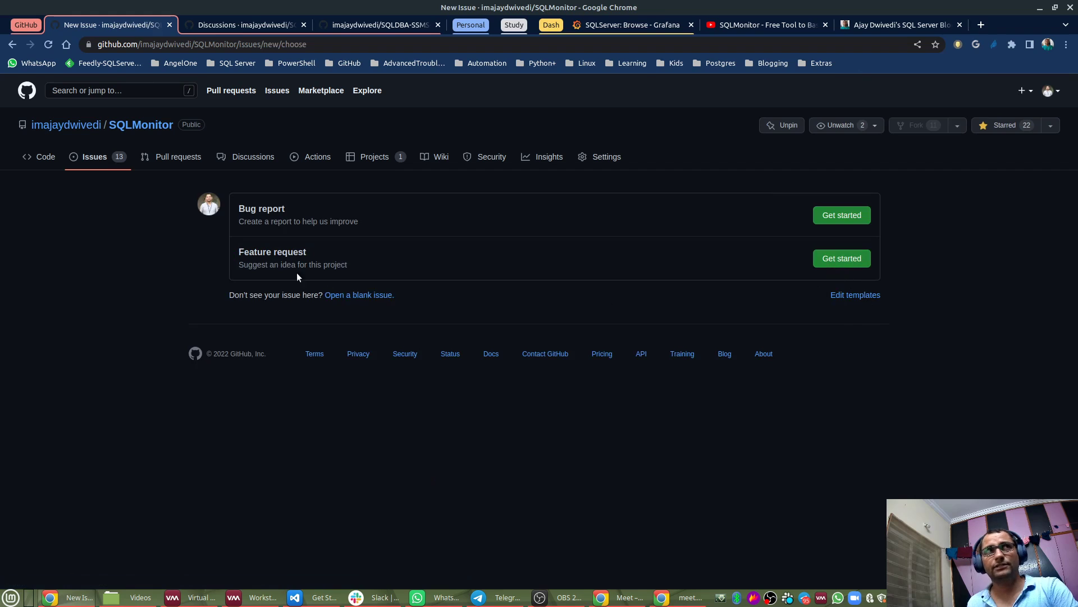
click(110, 155)
scroll(192, 384, down, 5)
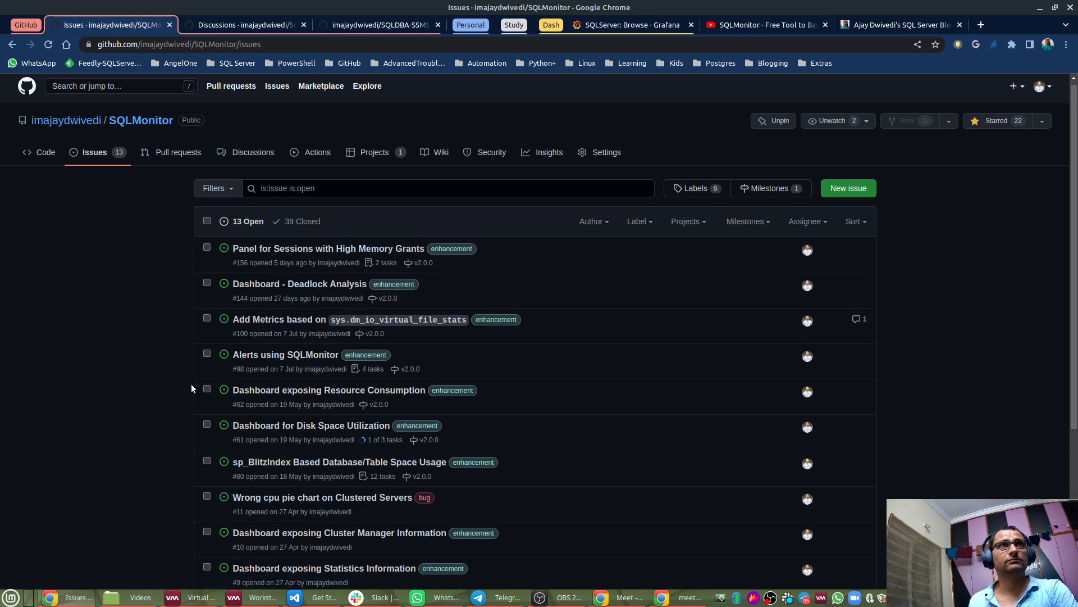
scroll(199, 382, up, 5)
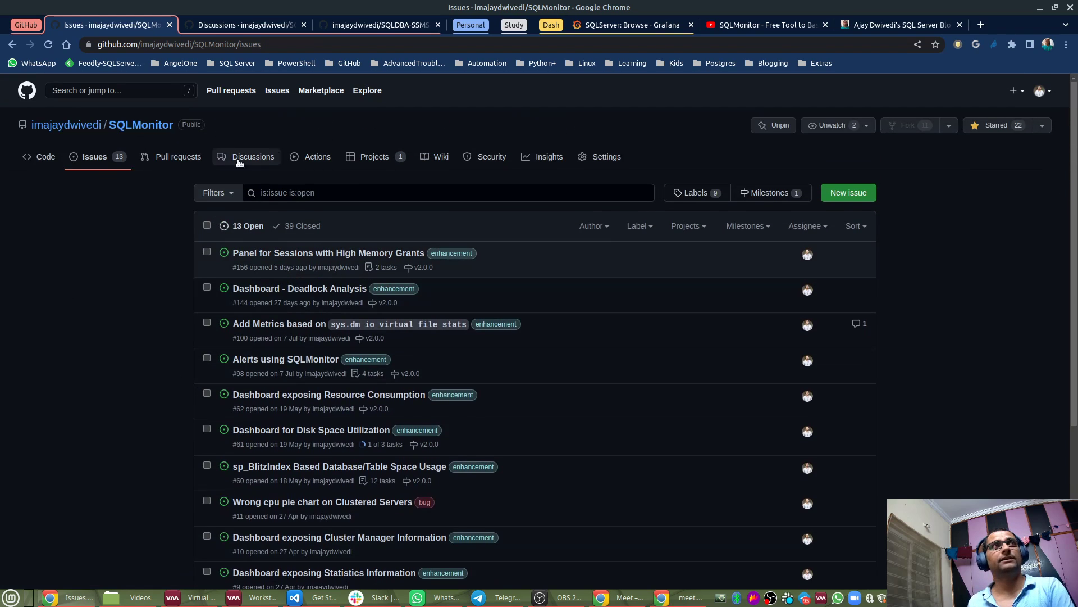
key(ctrl+Tab)
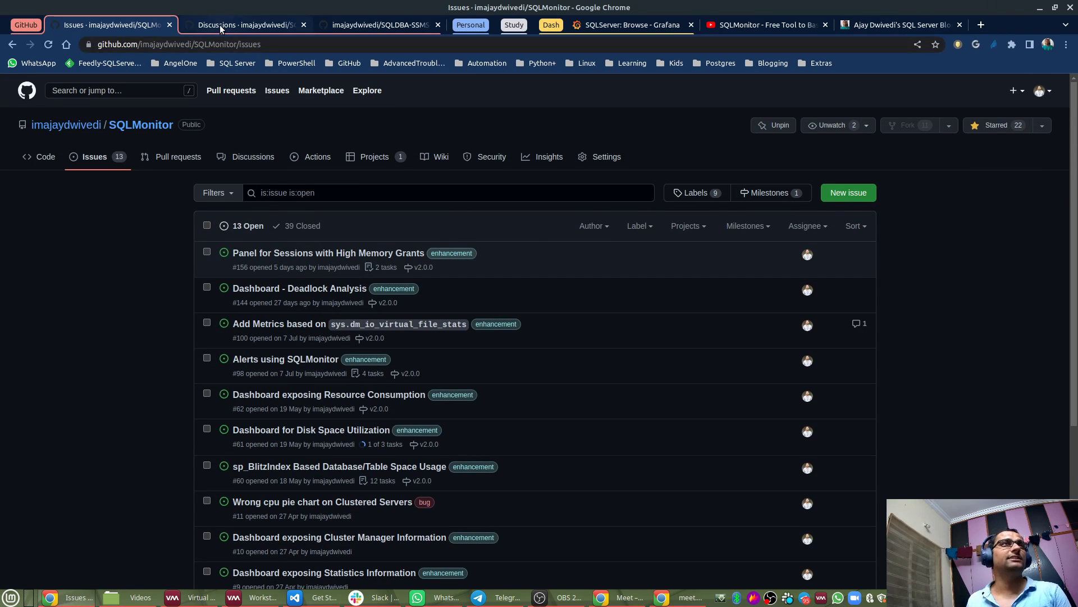
Return to the Workstation virtual machine and highlight the DbaGroupMailId parameter in Wrapper-InstallSQLMonitor.ps1 in PowerShell ISE.
click(1040, 8)
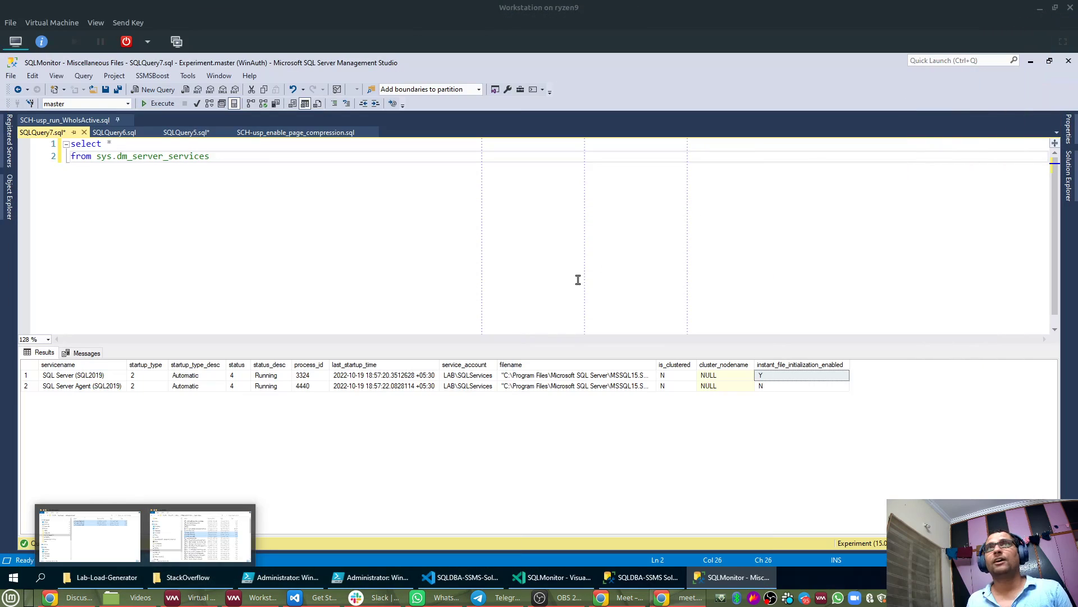
click(279, 577)
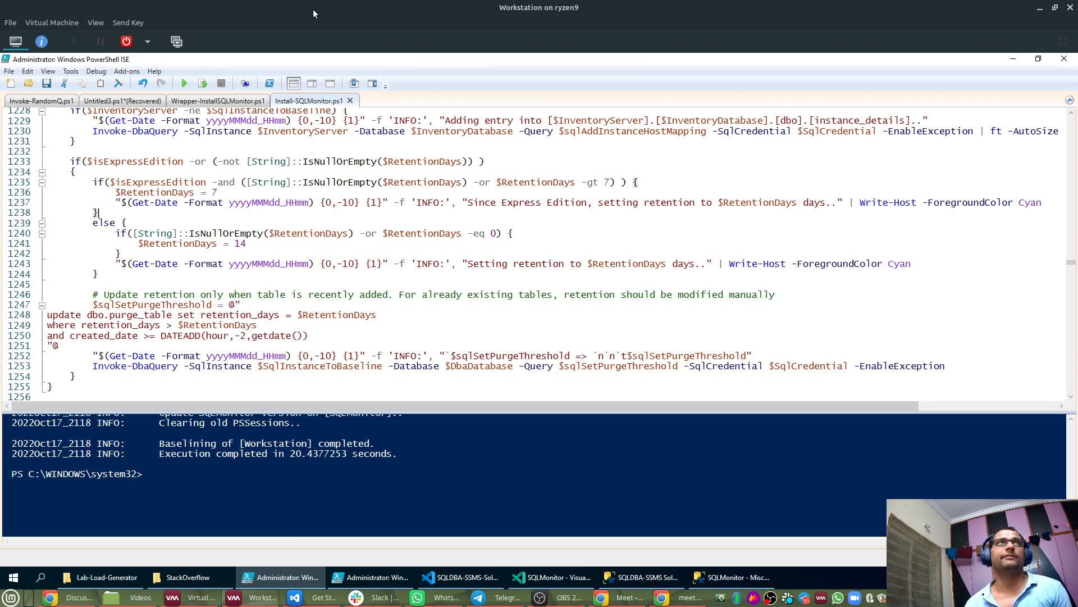
click(246, 102)
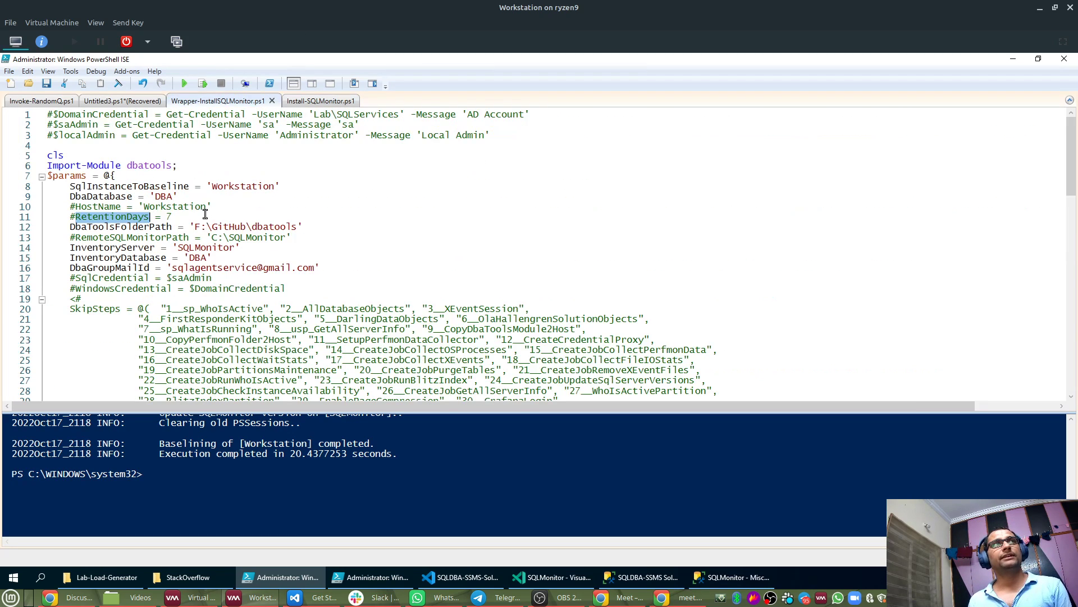
drag(71, 270, 153, 270)
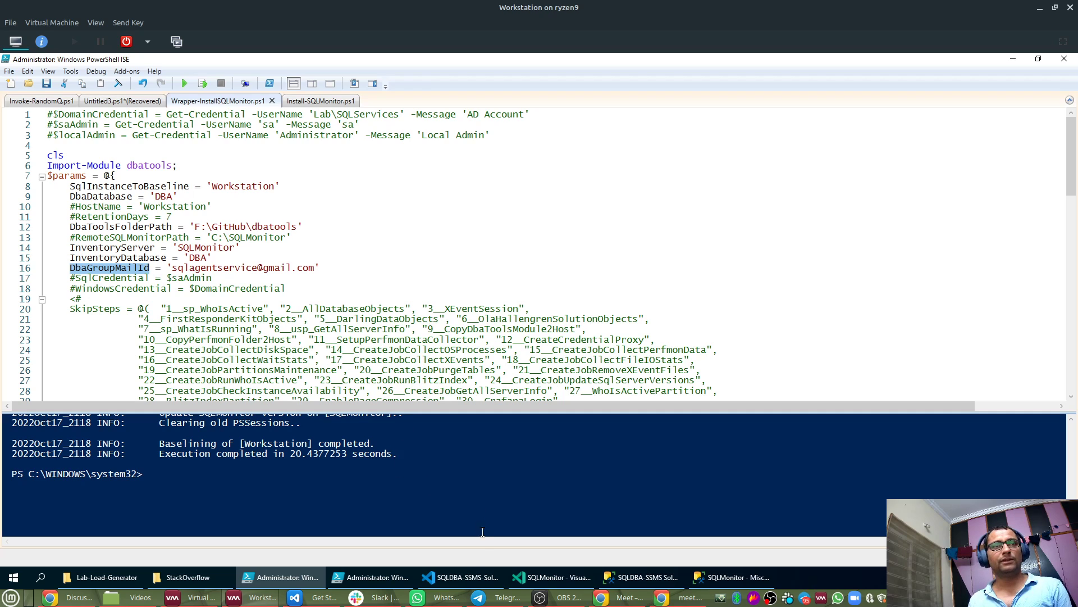
In VS Code, search all SQLMonitor files for the author's first name, with the replacement text and include filter cleared, and look through the matches.
click(552, 574)
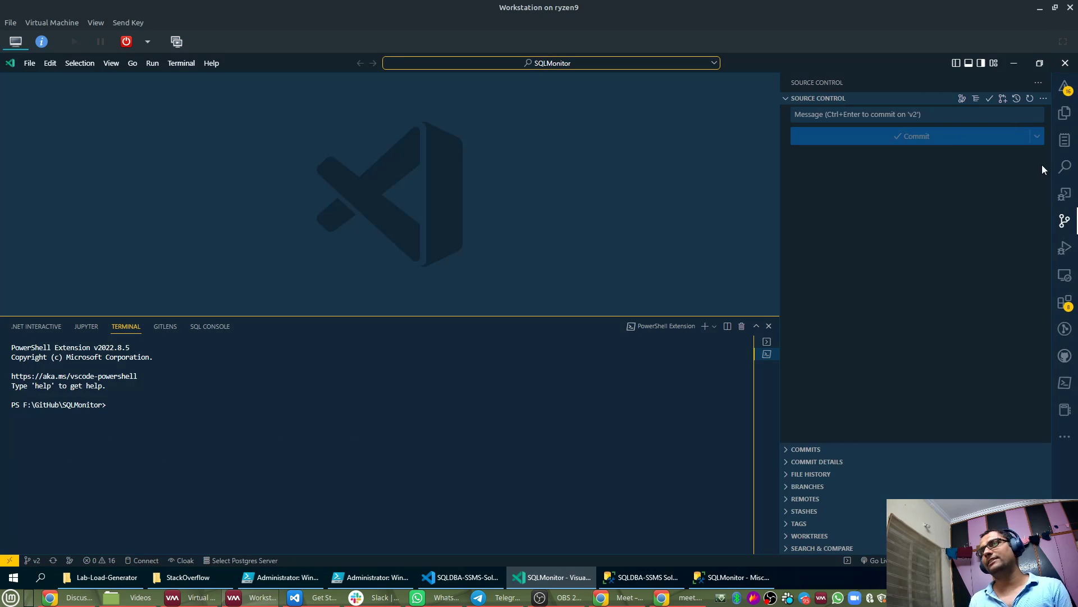
click(1065, 168)
text(ajay)
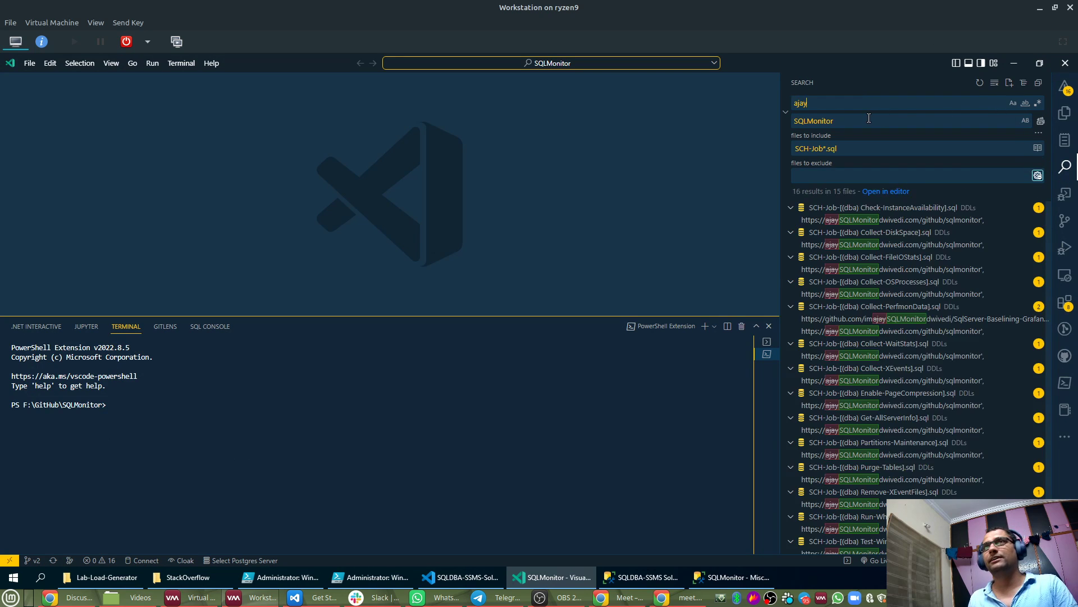
key(Tab)
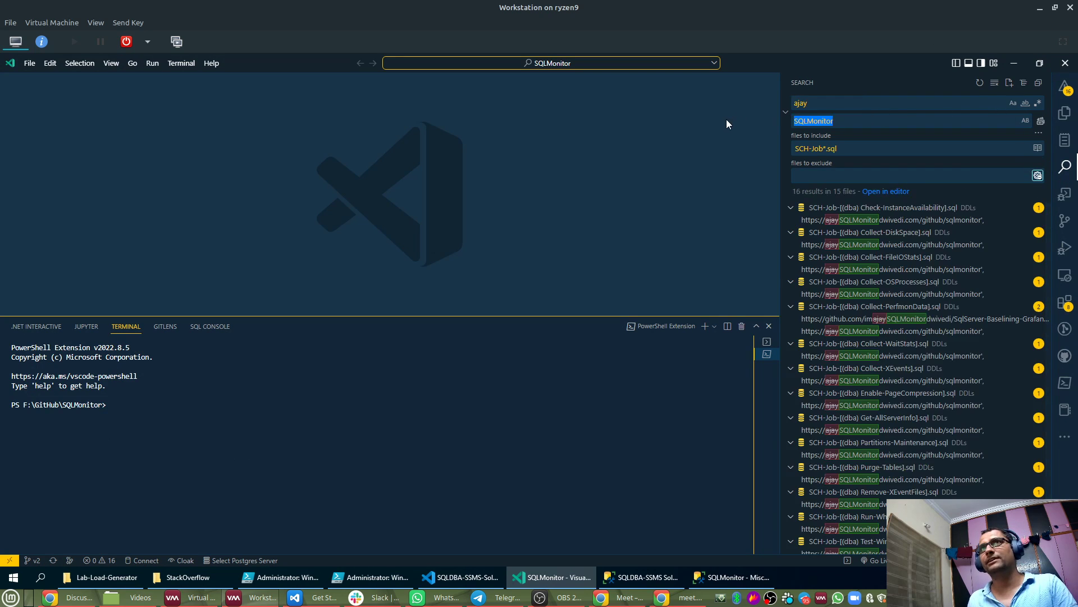
key(BackSpace)
key(Tab)
key(BackSpace)
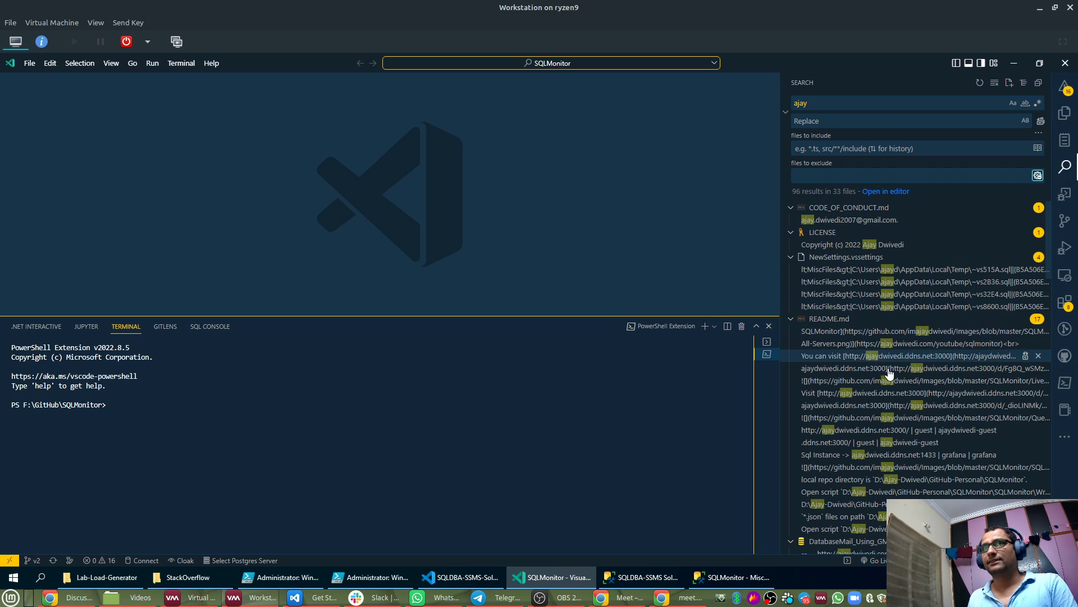
scroll(906, 426, down, 3)
scroll(899, 421, down, 3)
scroll(855, 322, up, 2)
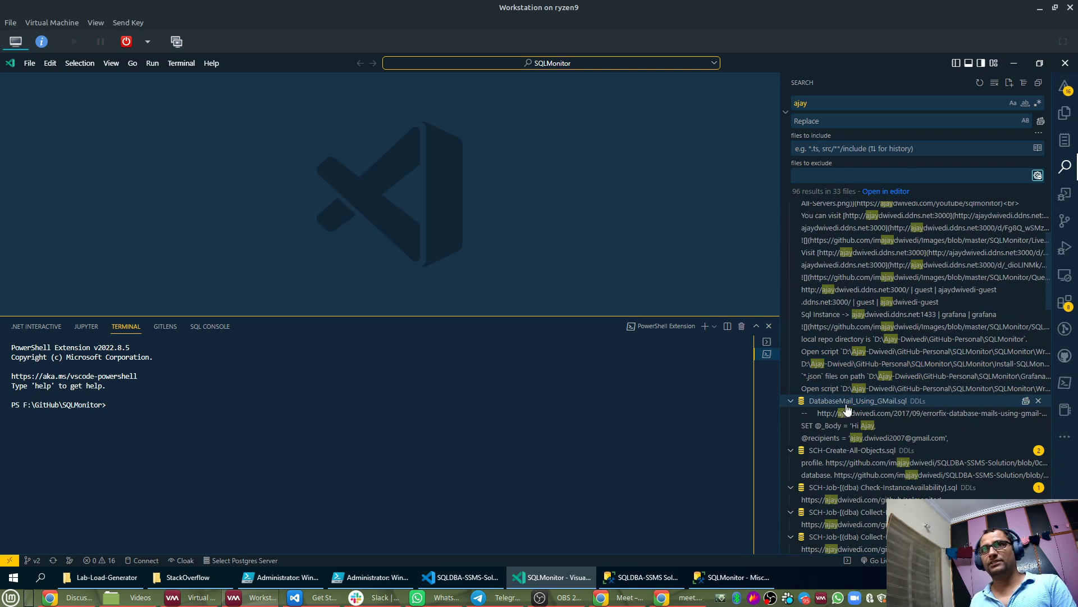
Open DatabaseMail_Using_GMail.sql from the search matches and review its Database Mail profile and account settings.
click(925, 415)
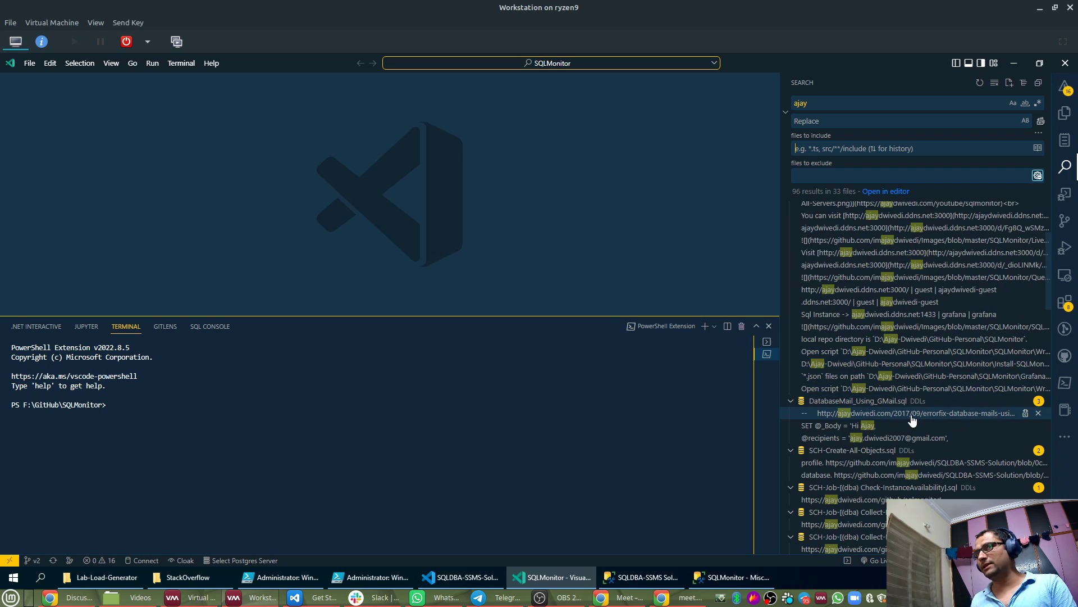
click(129, 163)
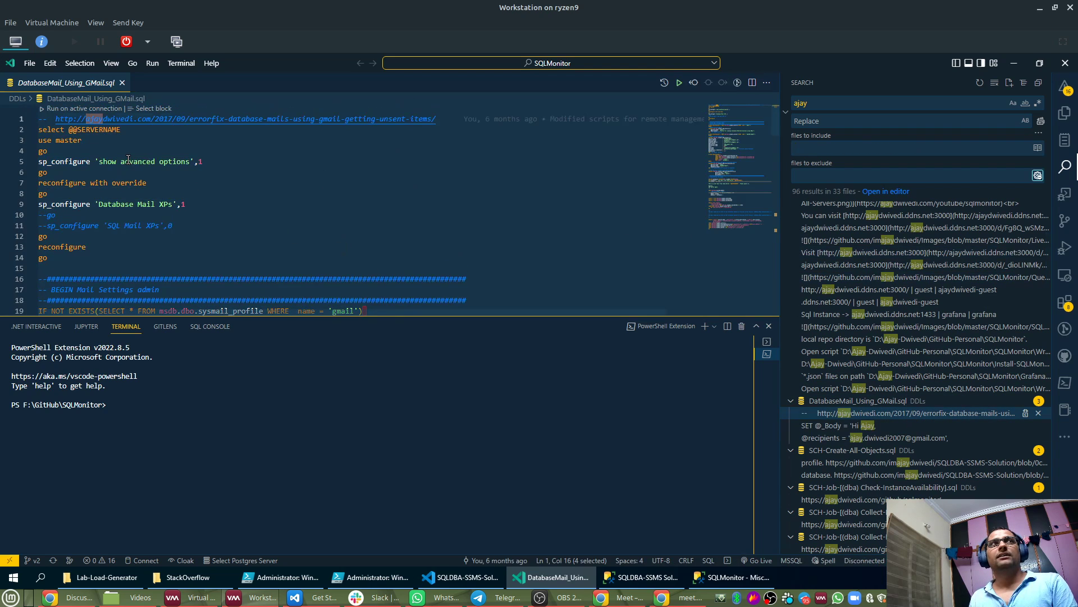
scroll(140, 196, down, 15)
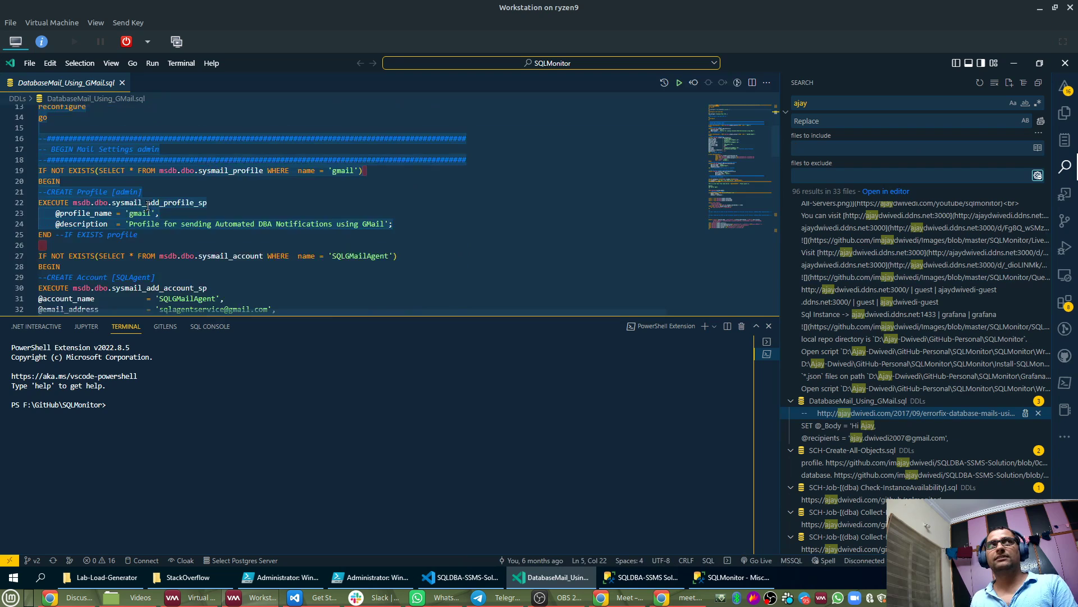
scroll(160, 224, up, 6)
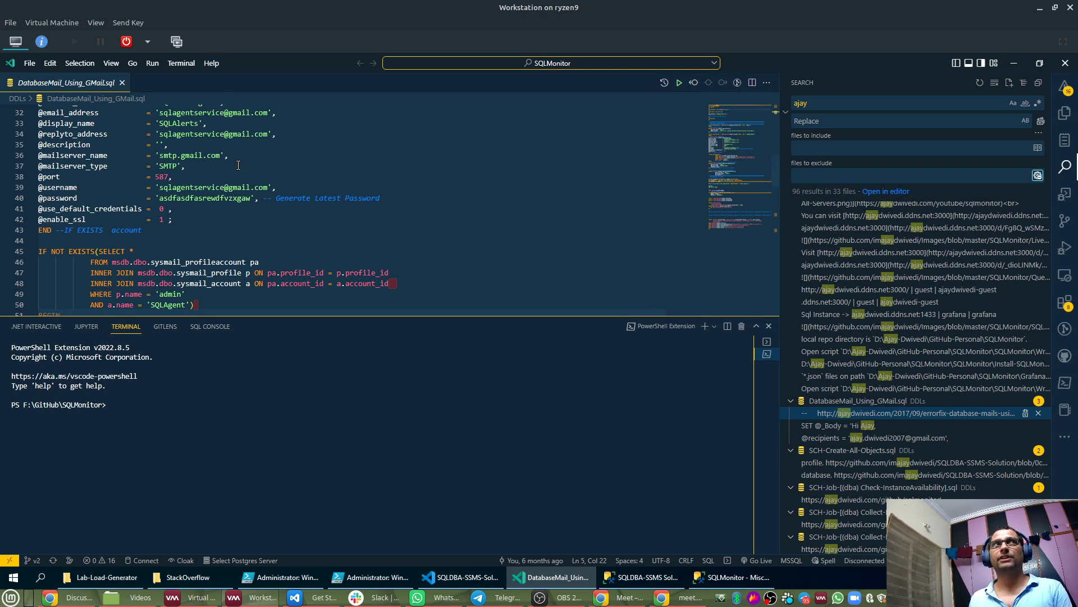
scroll(237, 178, up, 3)
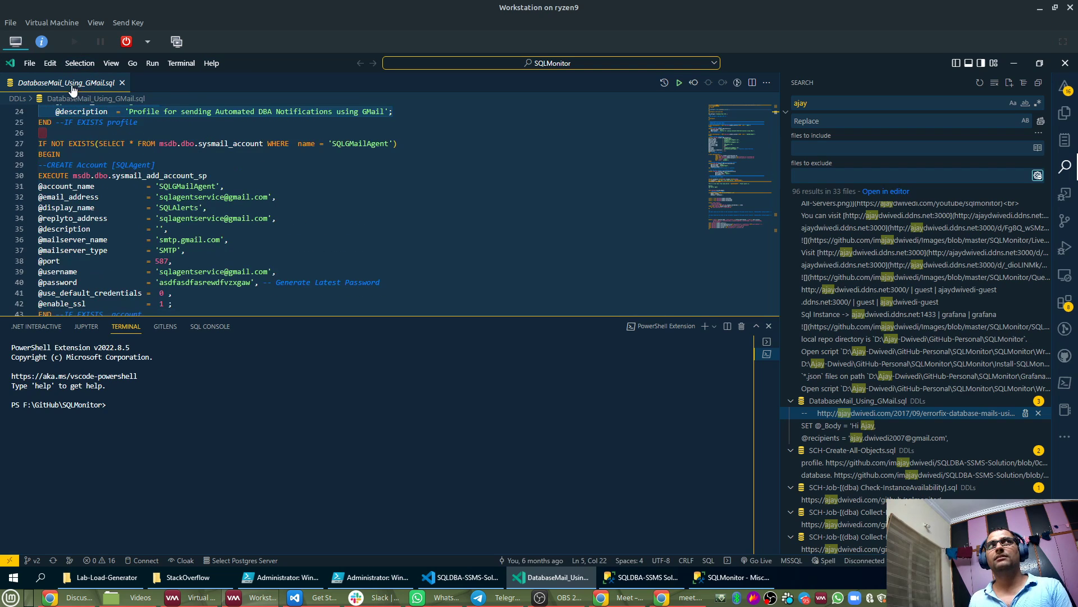
scroll(245, 193, down, 2)
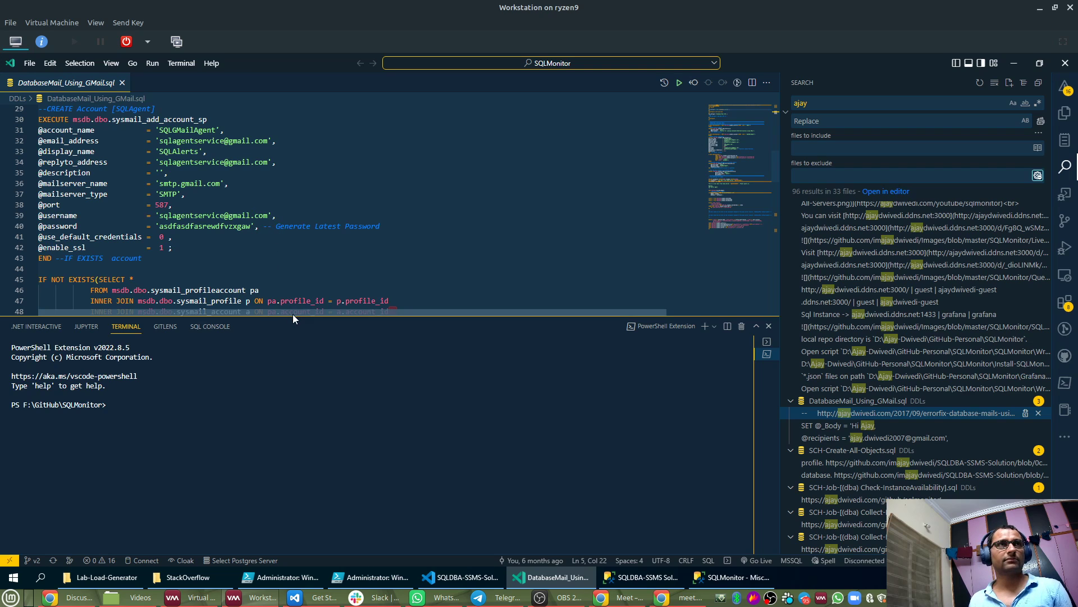
Look through the remaining search matches, close the search view and DatabaseMail_Using_GMail.sql, and minimize VS Code.
scroll(921, 443, down, 4)
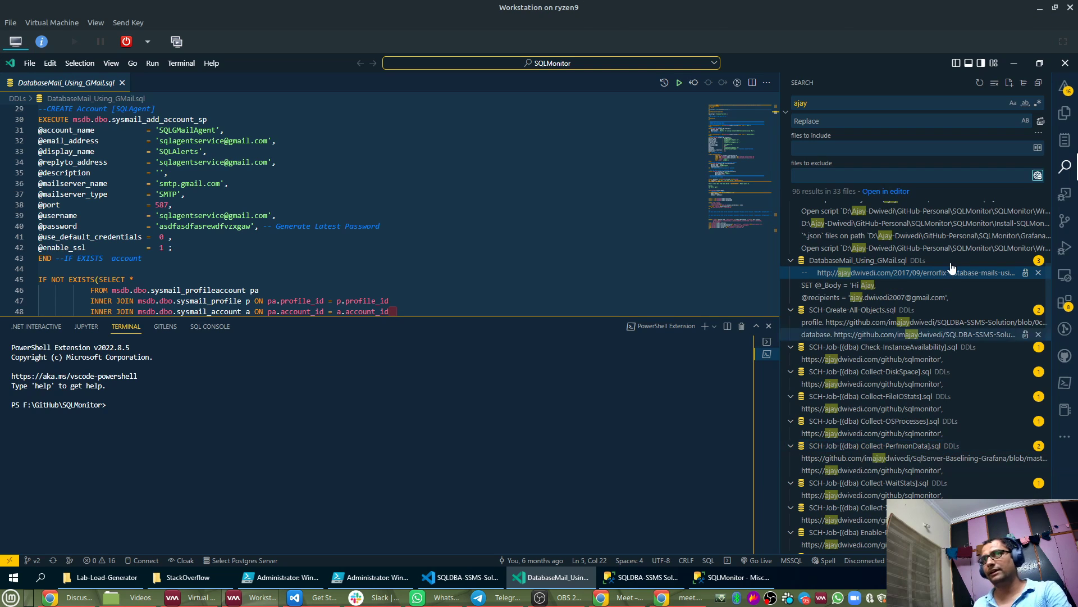
scroll(909, 410, down, 10)
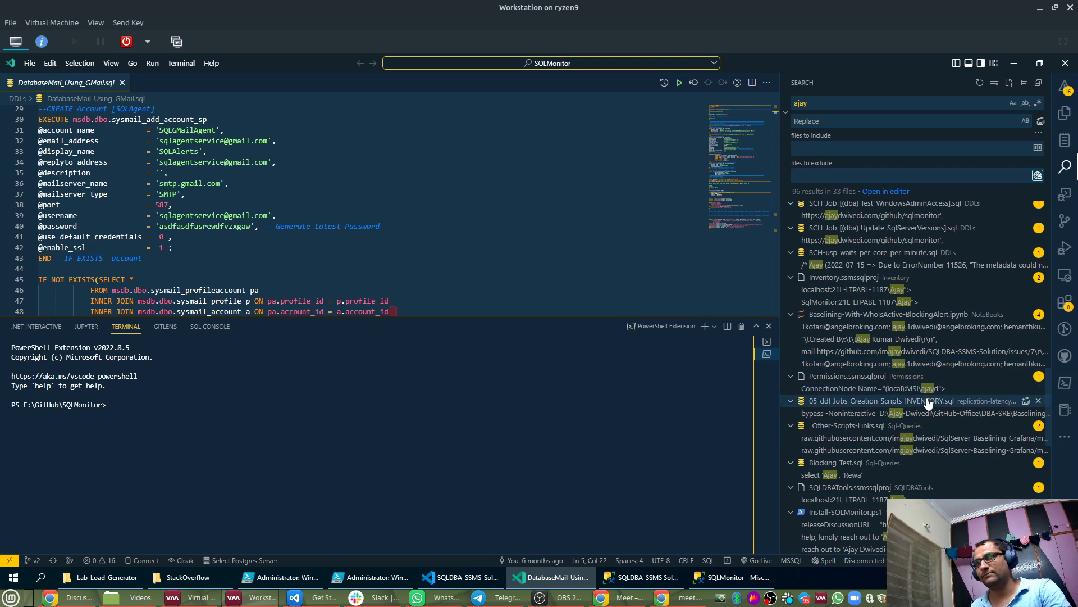
scroll(899, 455, down, 5)
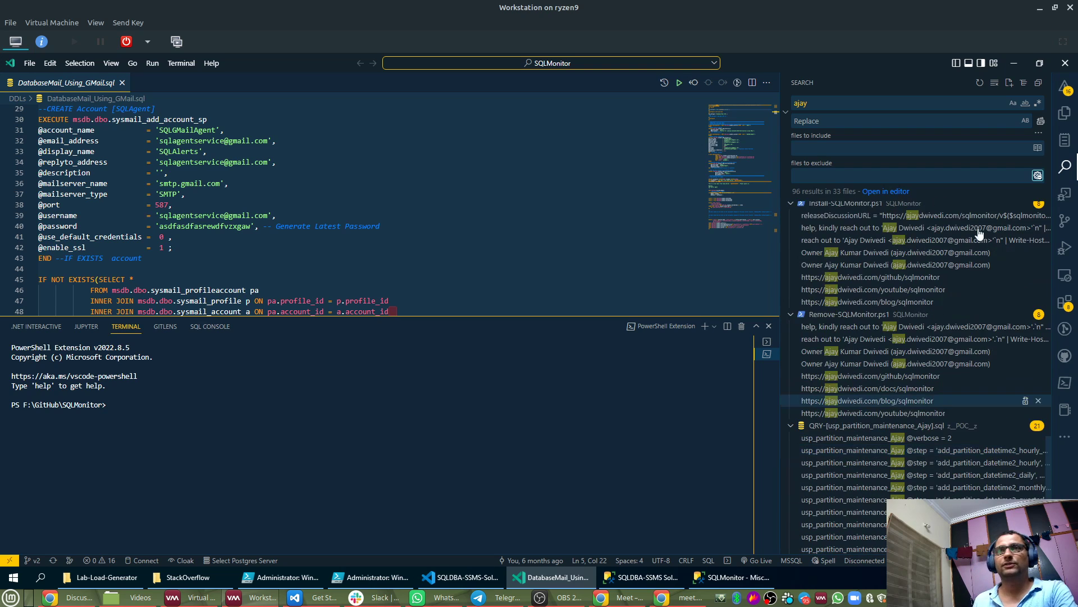
click(1066, 169)
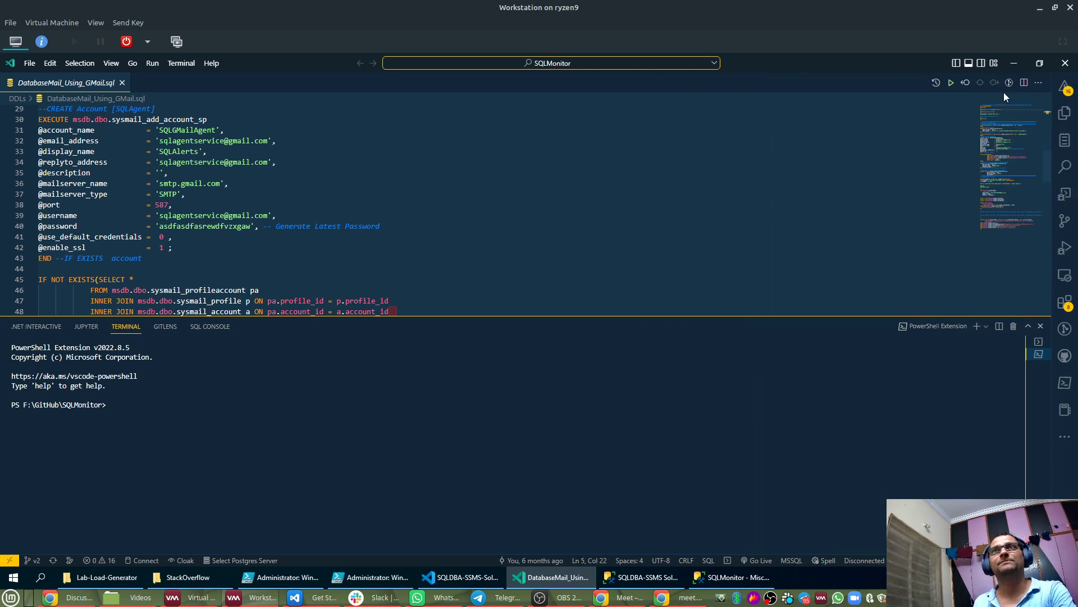
click(122, 82)
click(1013, 63)
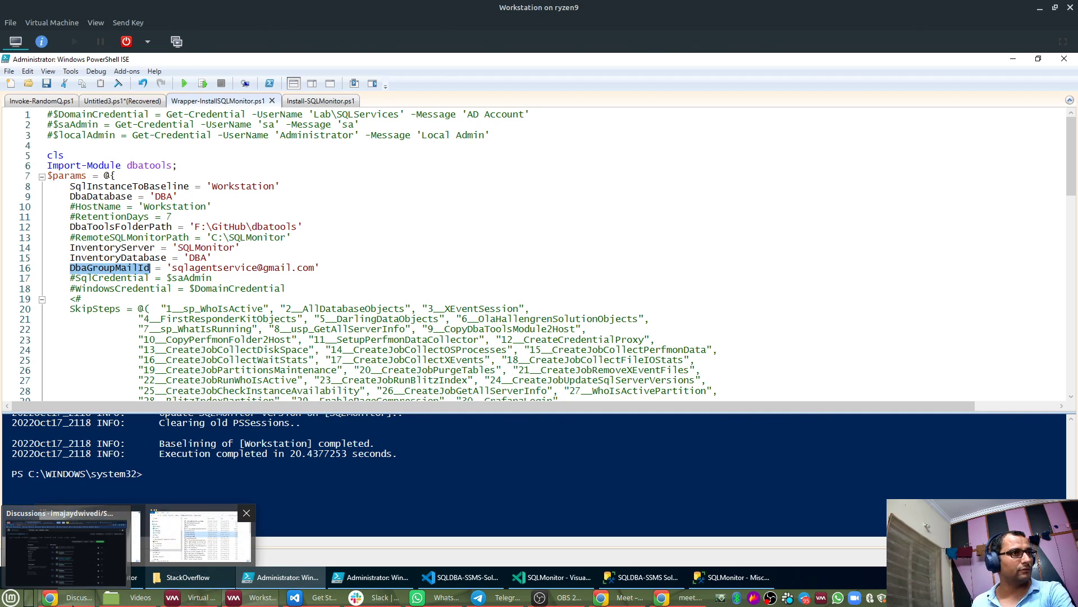
Switch to Chrome, collapse the GitHub tab group, and point out the DC and SqlMonitor machines in Virtual Machine Manager.
click(67, 597)
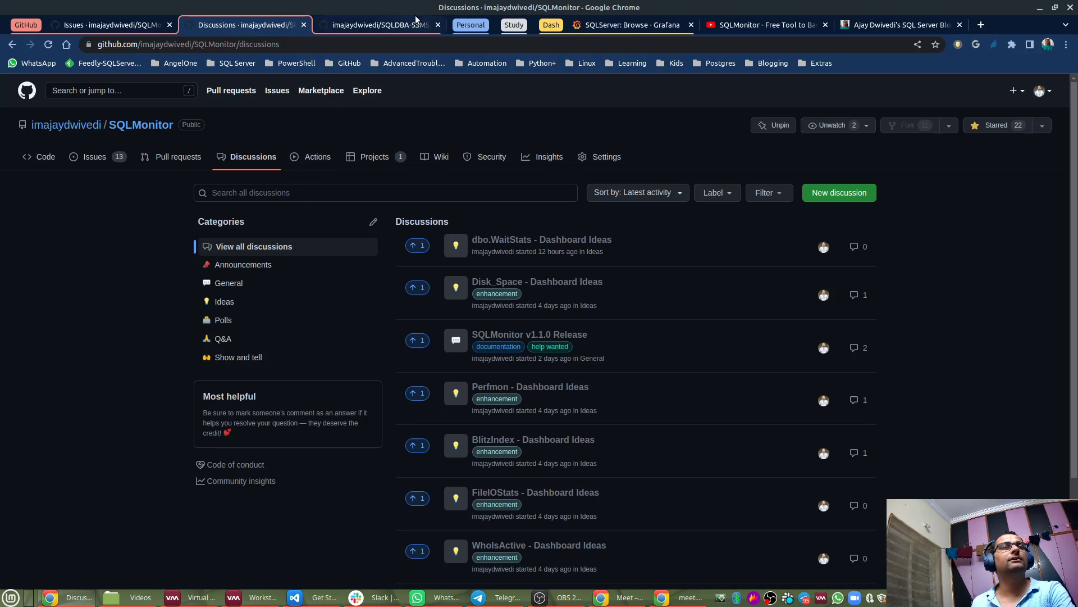
click(29, 22)
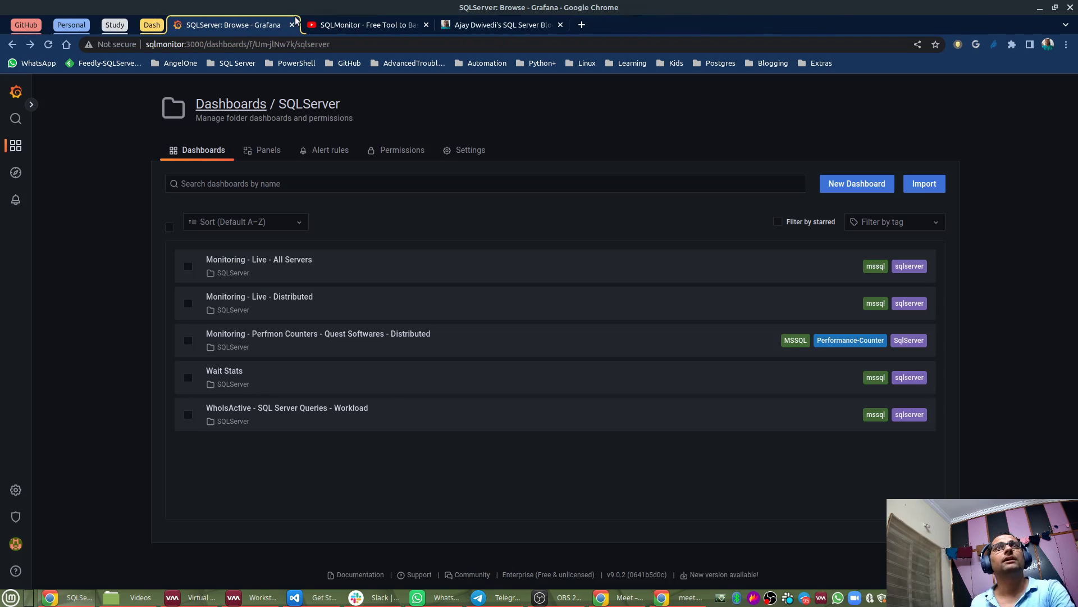
click(194, 597)
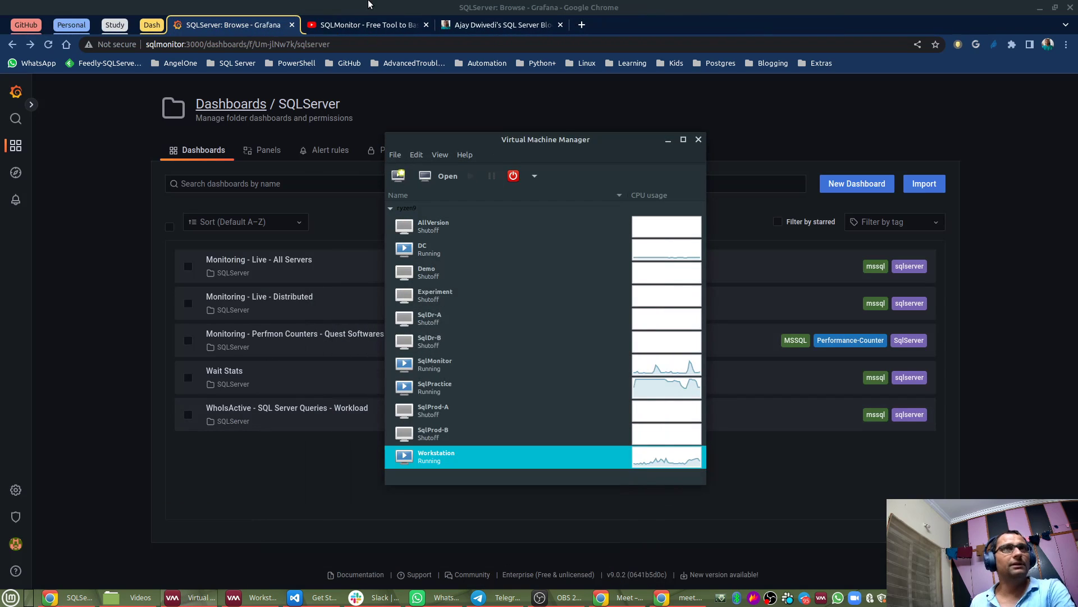
click(424, 256)
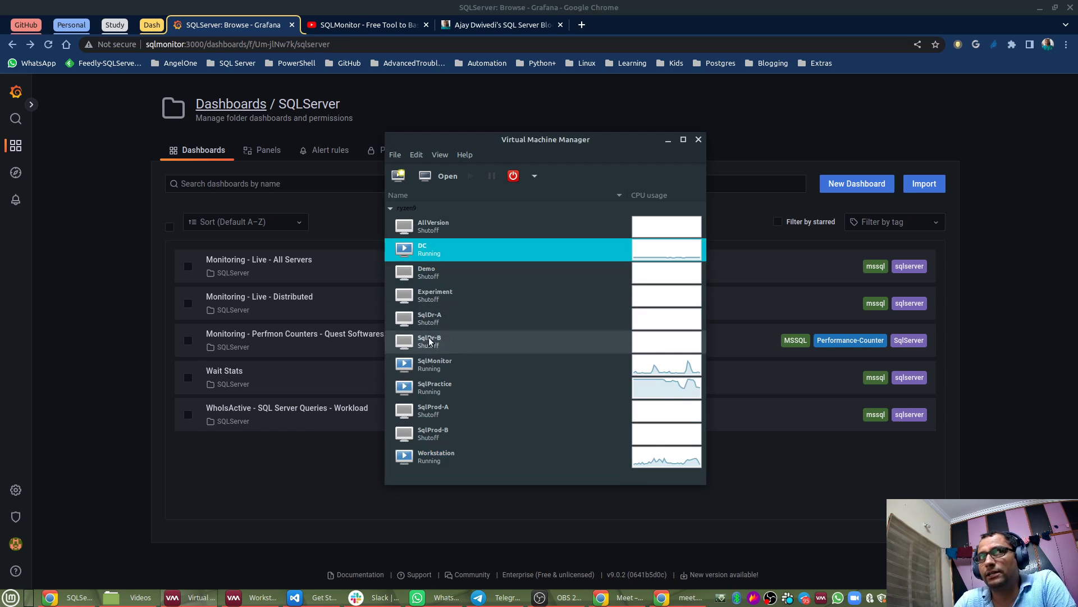
click(428, 363)
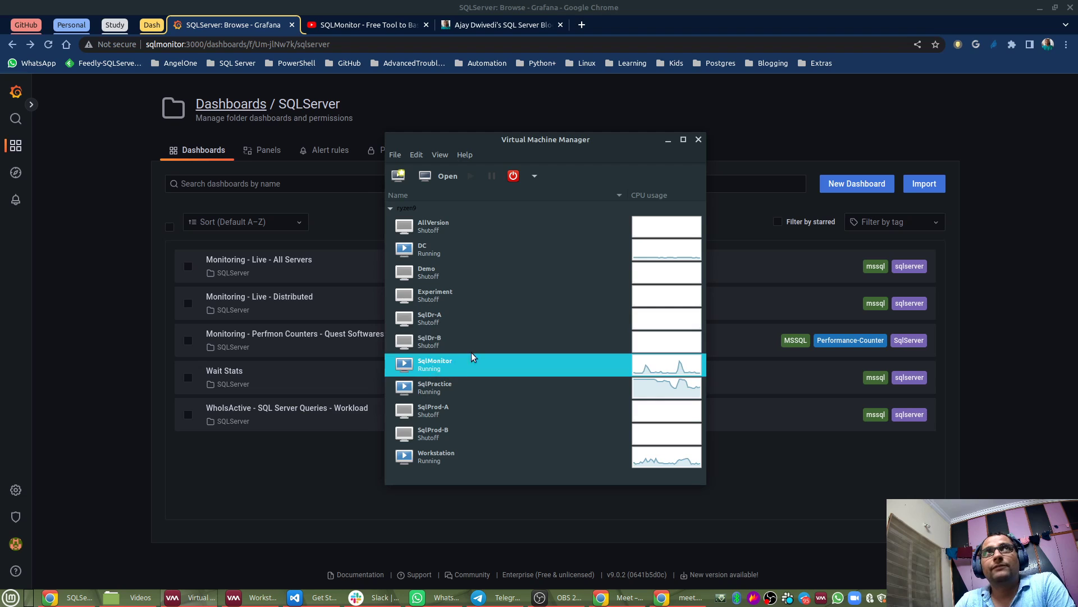
Show the SQLMonitor YouTube playlist, and point out the SqlPractice and Workstation machines in Virtual Machine Manager.
click(392, 25)
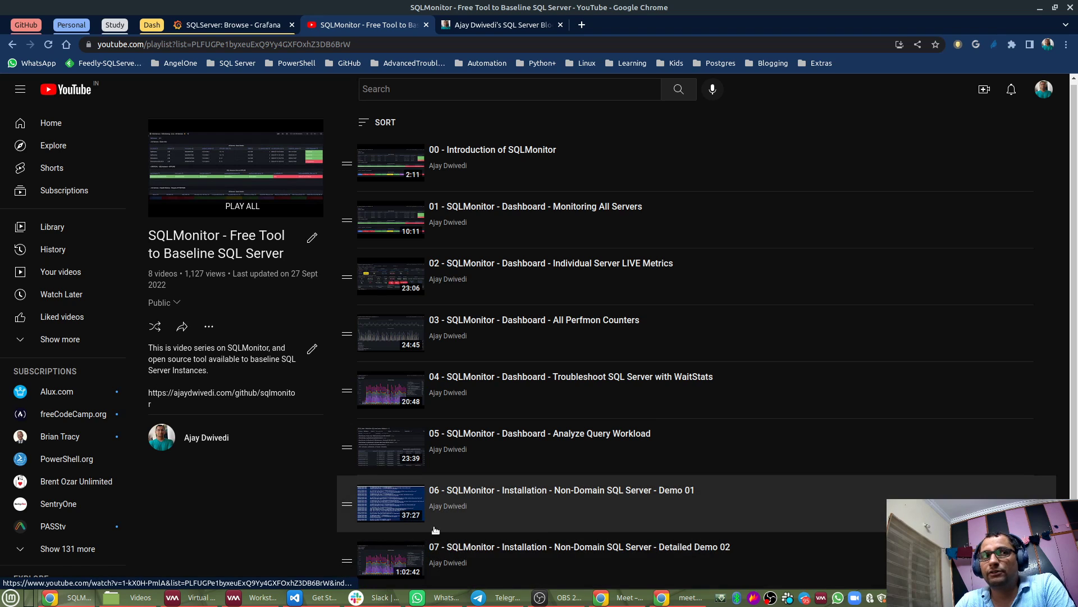
mouse_move(245, 601)
click(194, 597)
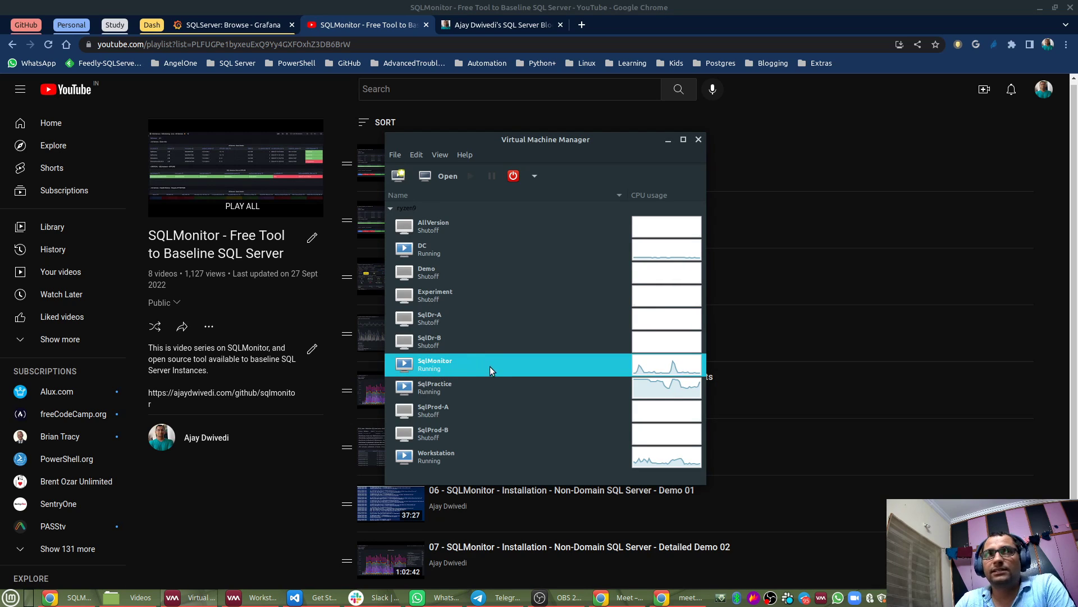
click(452, 393)
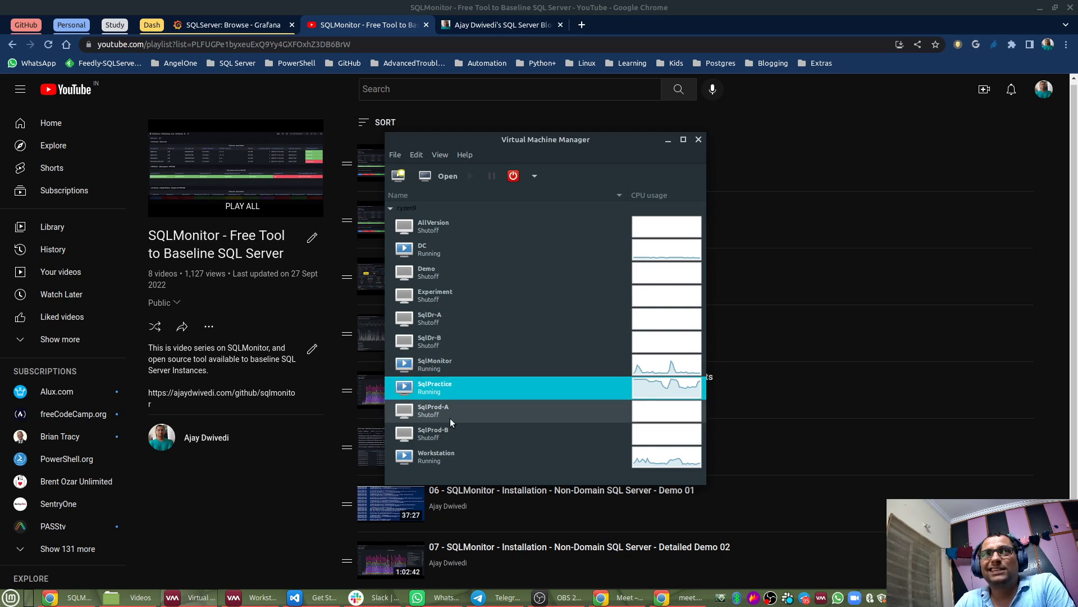
click(453, 460)
click(459, 394)
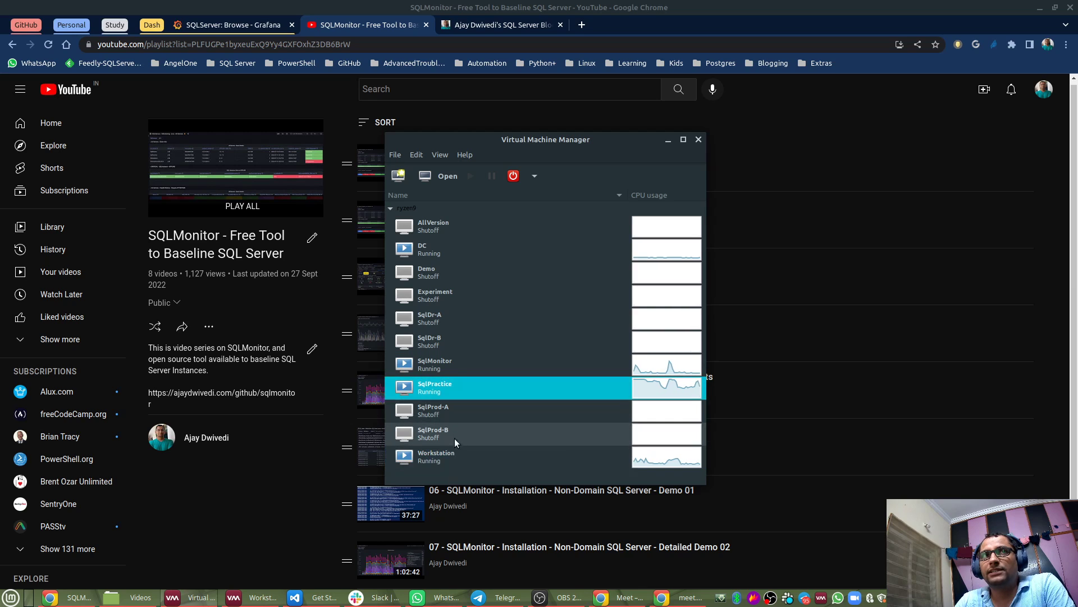
click(453, 459)
click(456, 393)
click(451, 459)
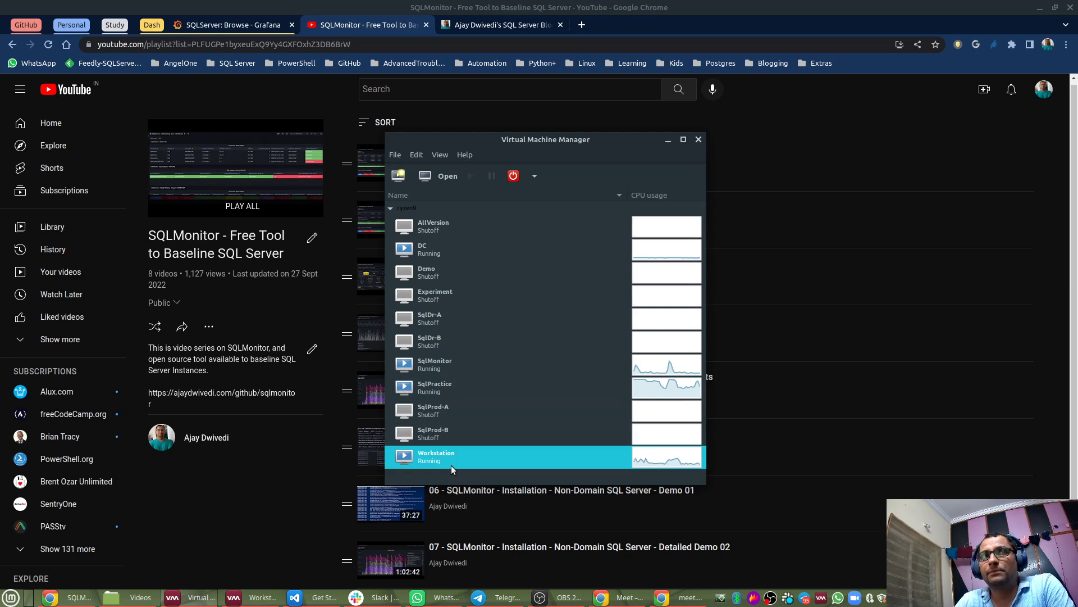
click(457, 386)
click(450, 456)
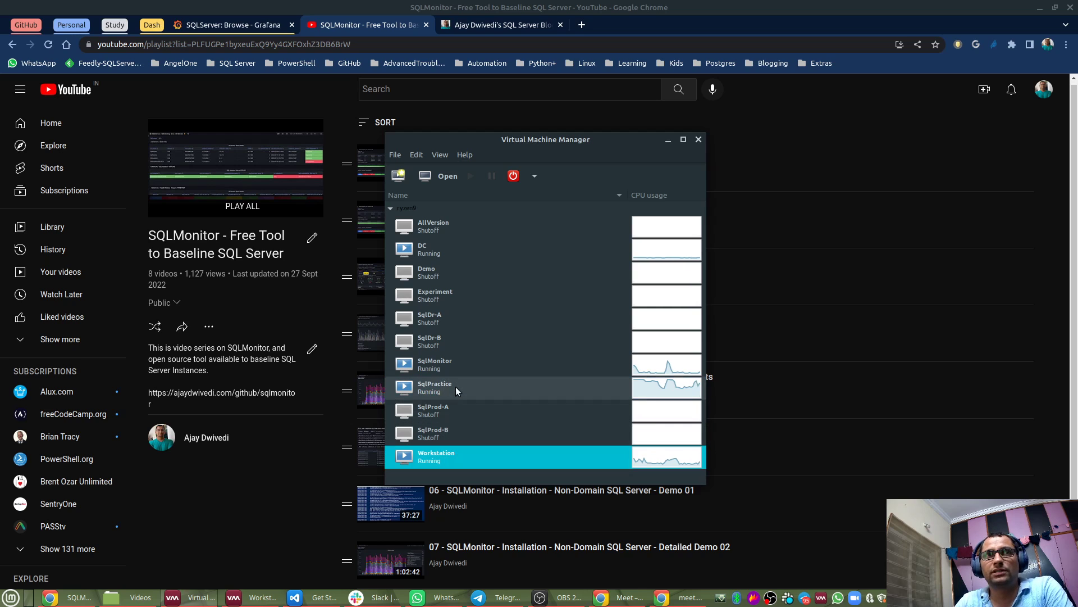
click(446, 389)
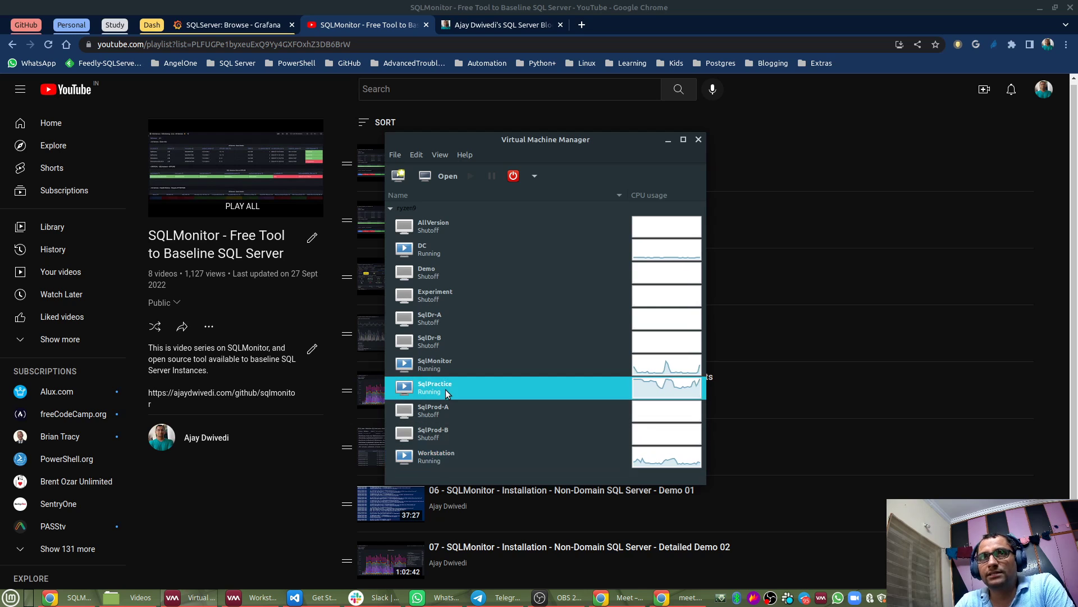
click(446, 457)
click(447, 389)
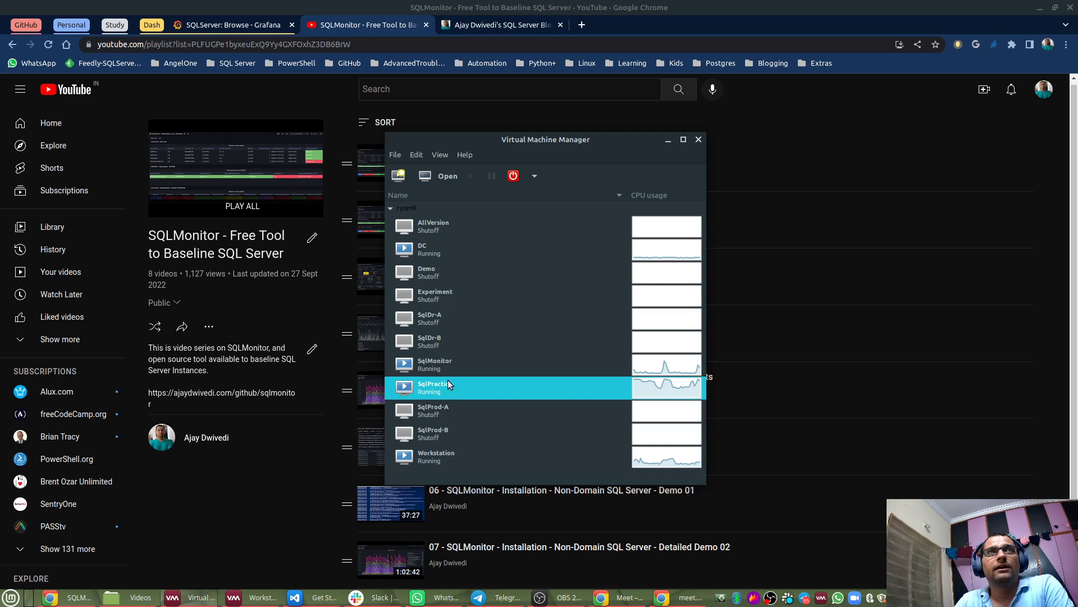
click(668, 140)
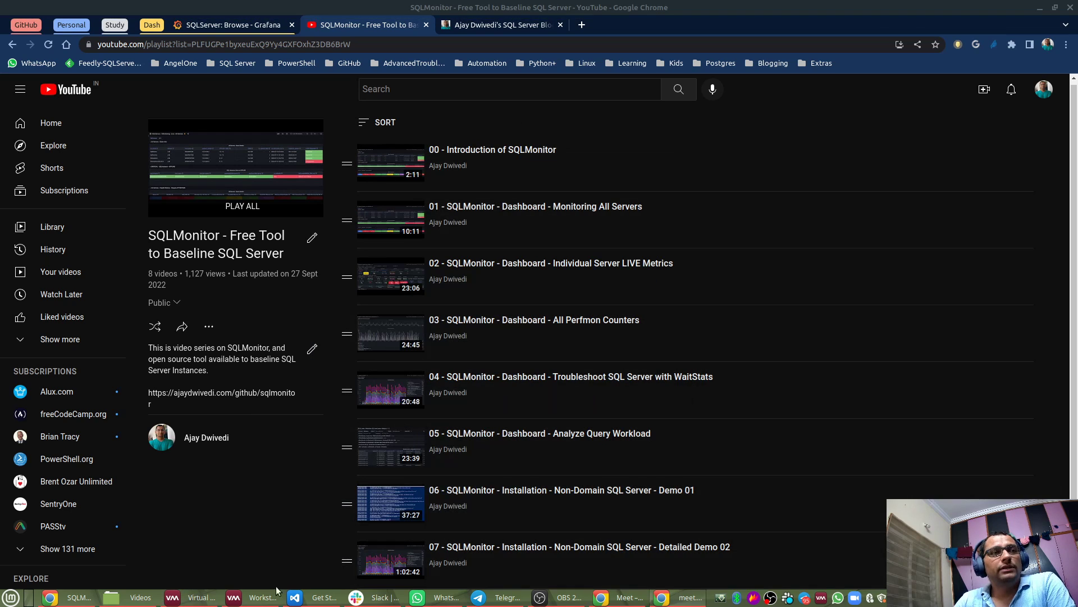
Bring Virtual Machine Manager back up, point out the Demo virtual machine, and minimize the manager window.
click(254, 598)
click(253, 599)
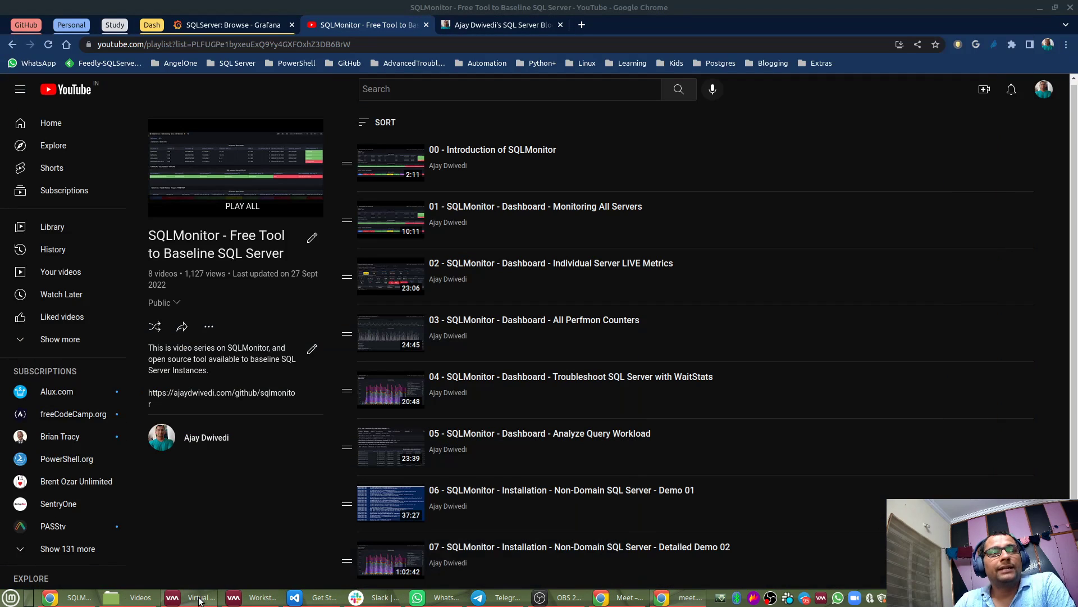
click(200, 599)
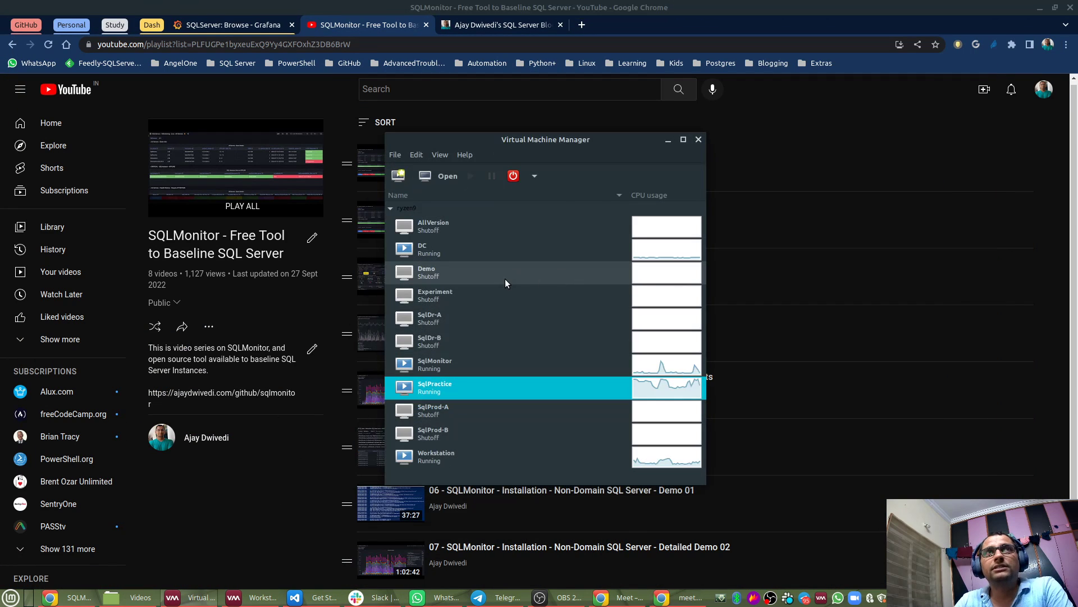
click(453, 272)
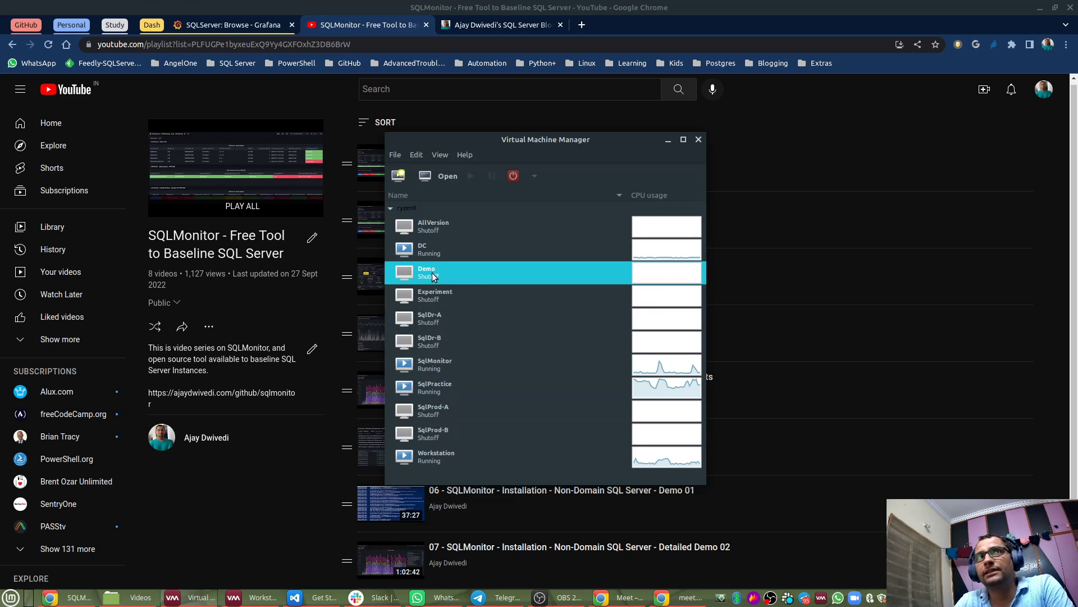
click(441, 302)
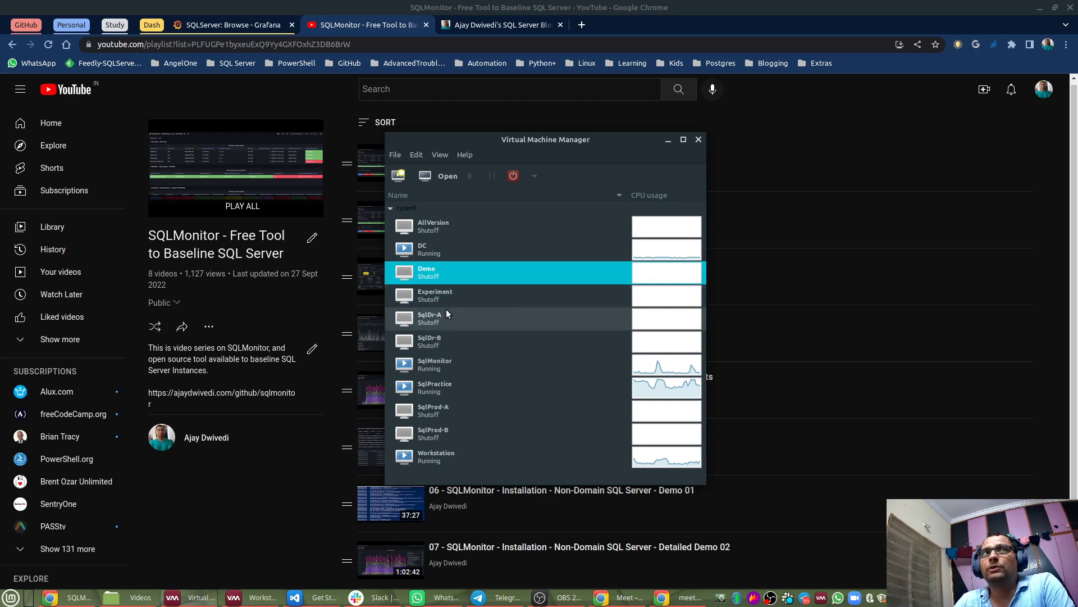
click(455, 275)
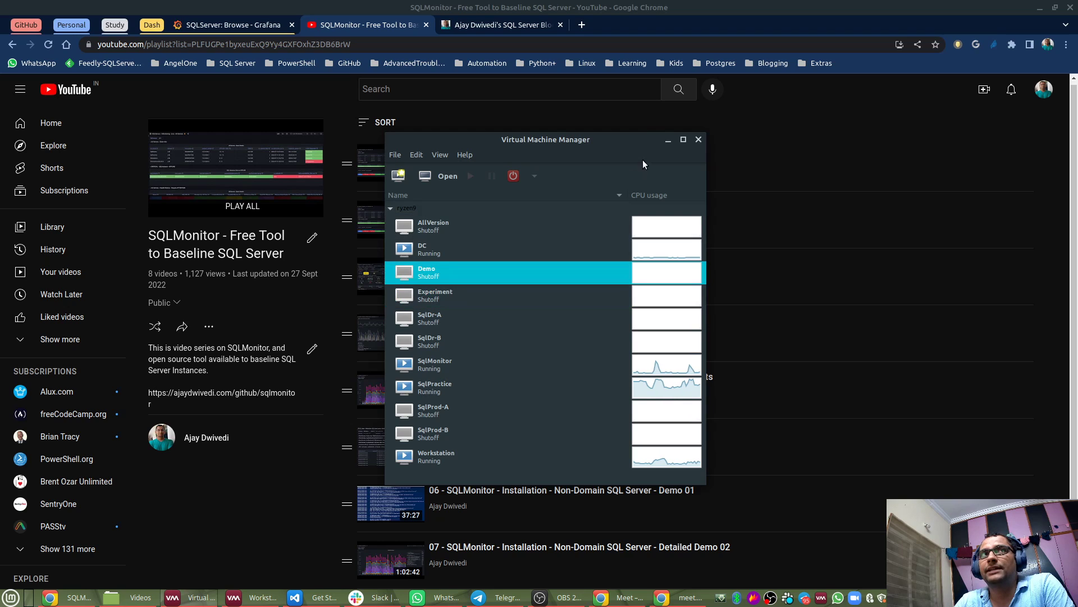
click(668, 140)
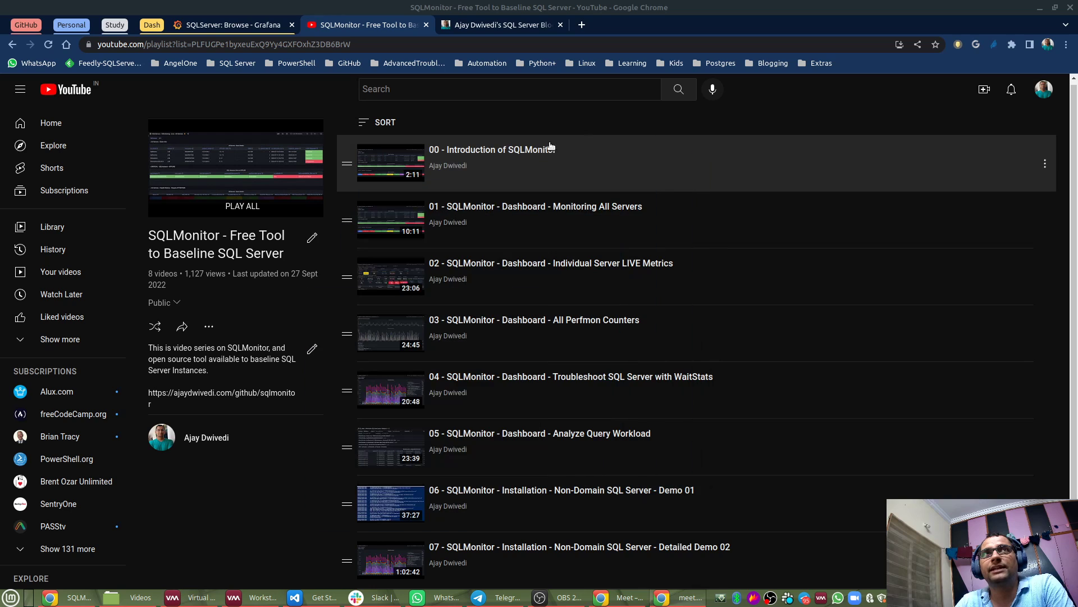
Reload Grafana's SQLServer dashboard folder and open the Monitoring - Live - All Servers dashboard in a new tab.
click(264, 26)
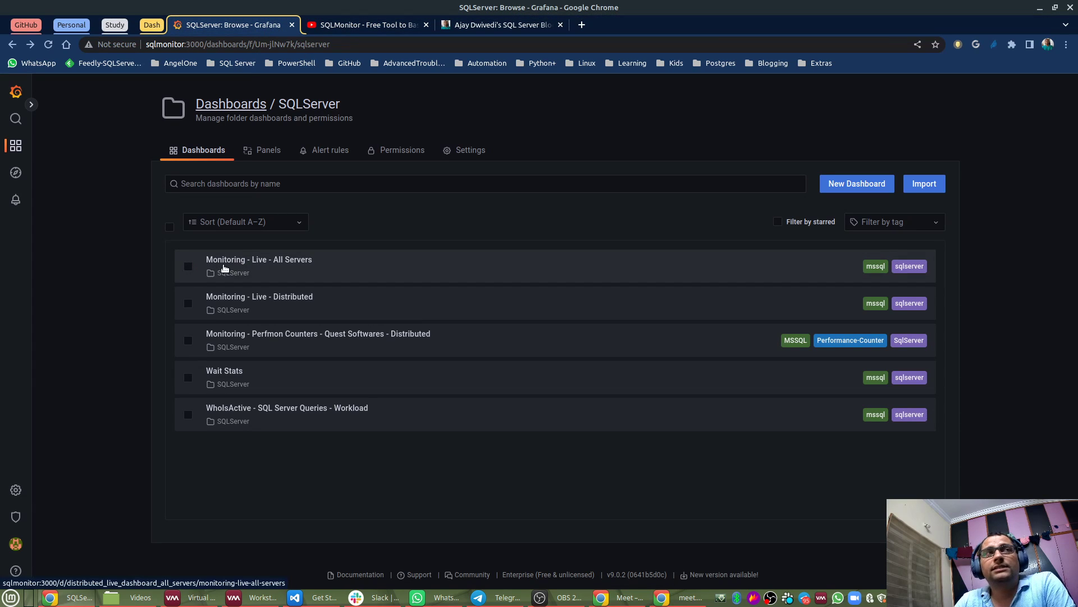
click(48, 44)
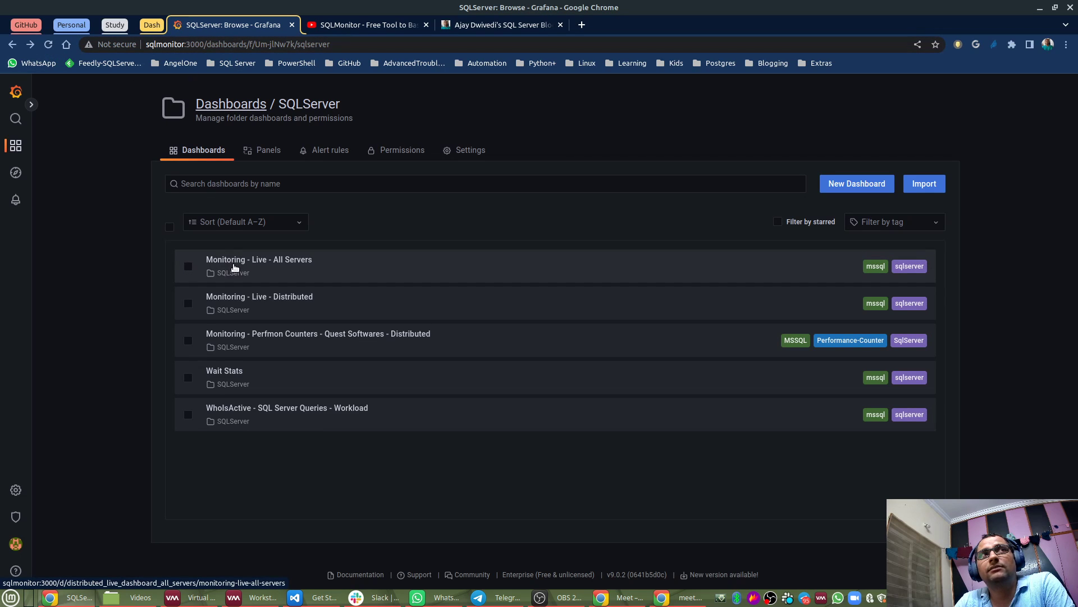
right_click(302, 266)
click(326, 274)
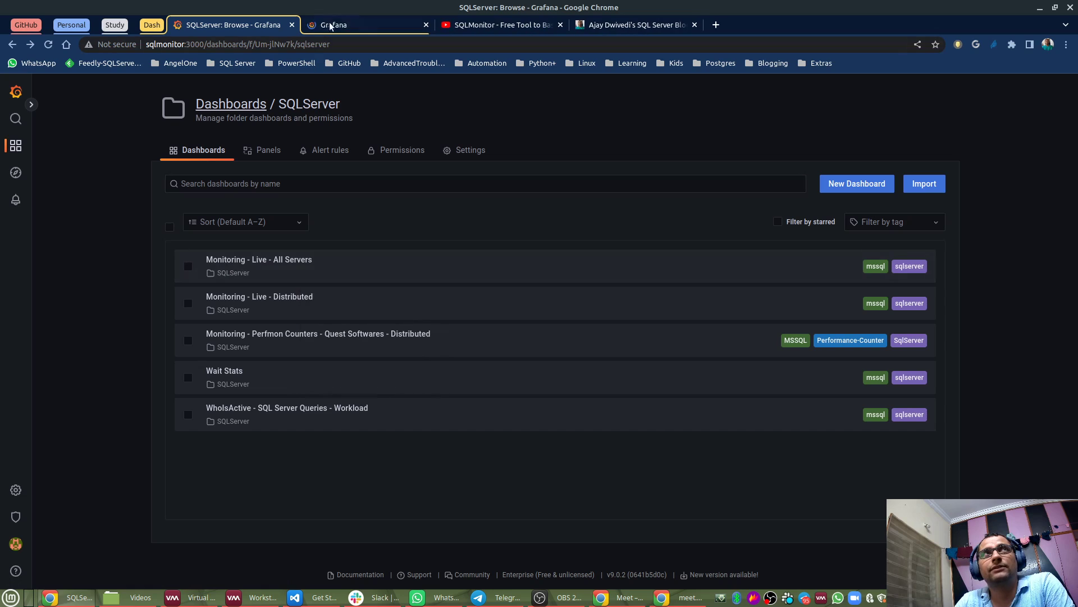
click(328, 24)
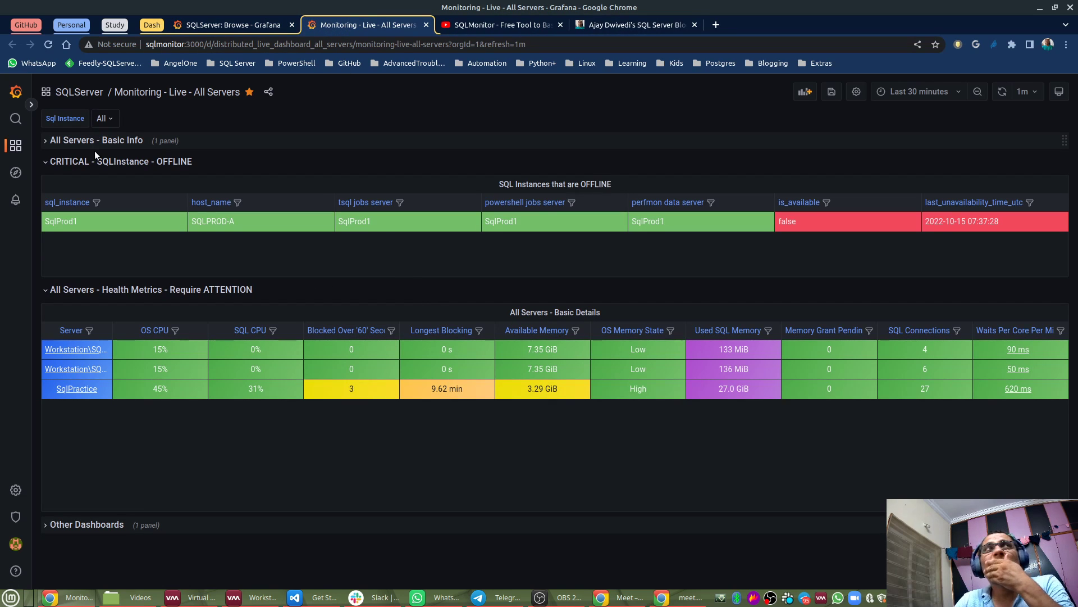
Expand the All Servers - Basic Info row and view its All Servers - Basic Details panel on its own.
click(82, 140)
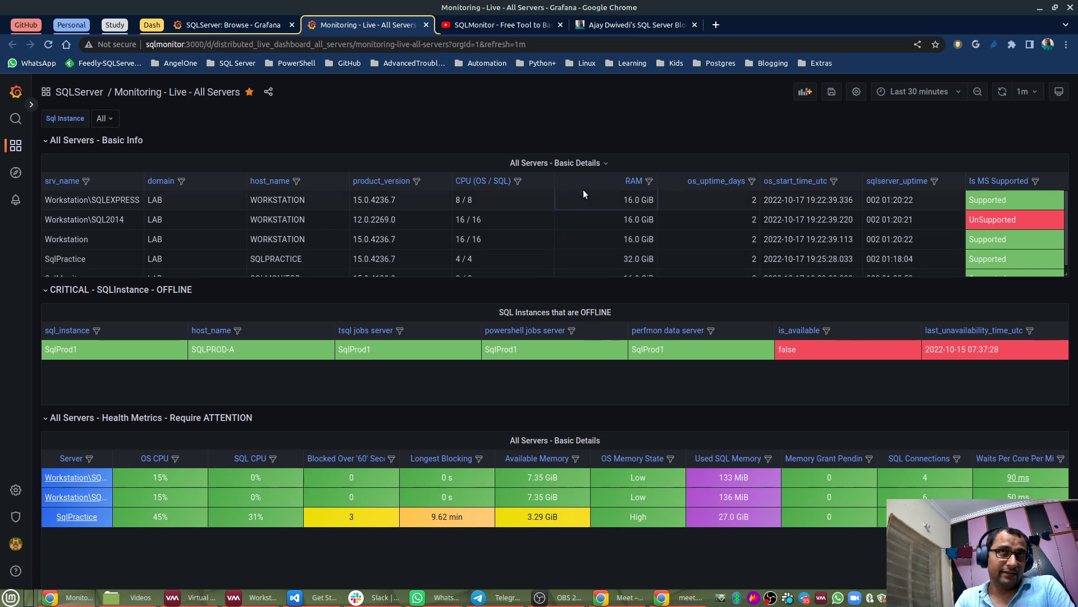
click(598, 169)
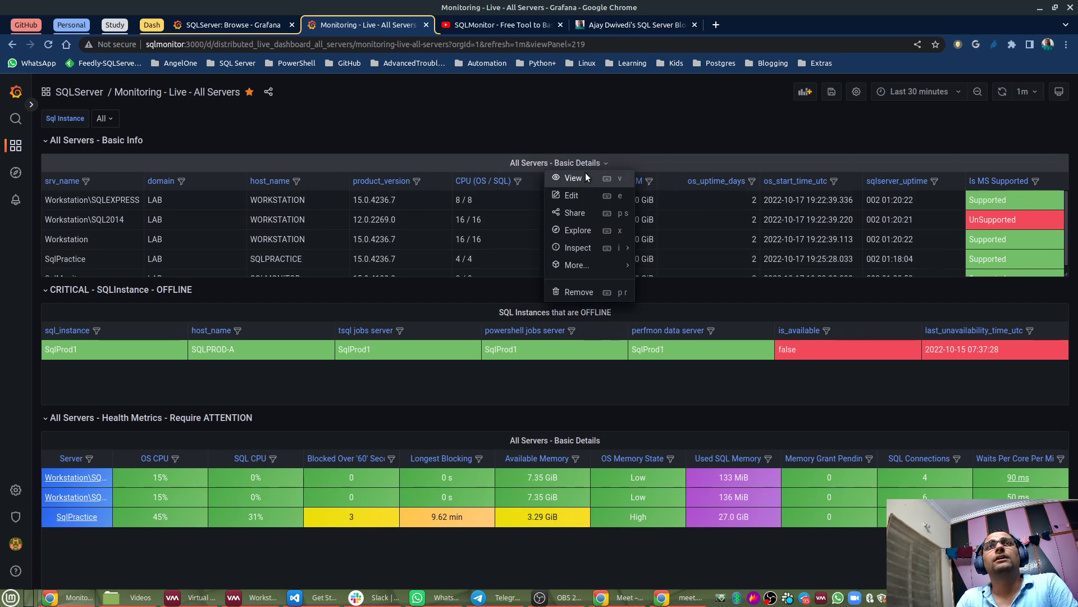
click(589, 177)
mouse_move(16, 145)
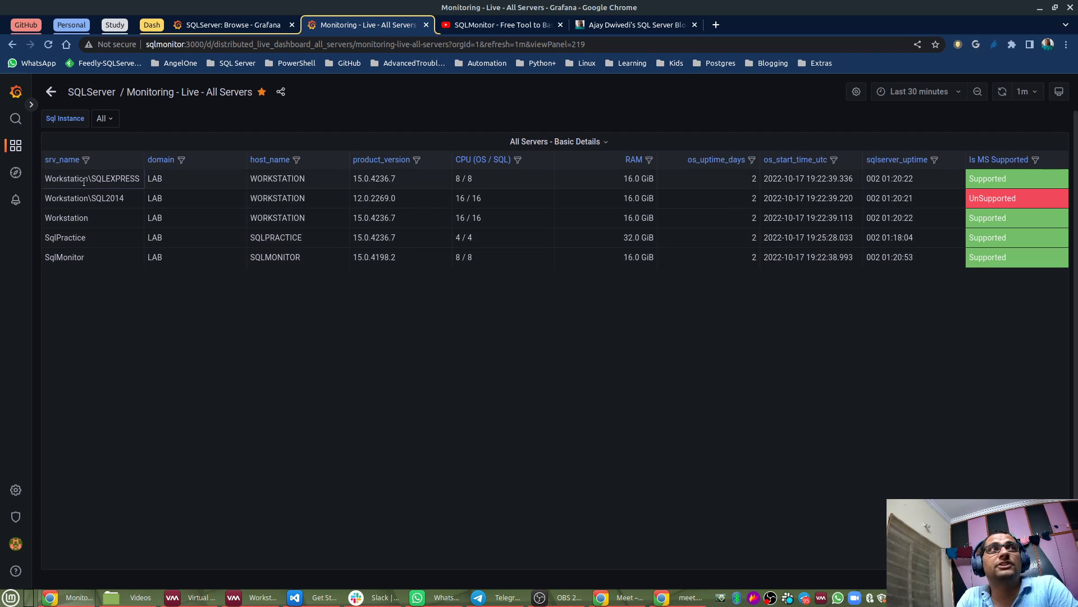
Highlight Workstation in the first server name, then point out the Workstation machine in Virtual Machine Manager and minimize the manager.
drag(89, 179, 44, 178)
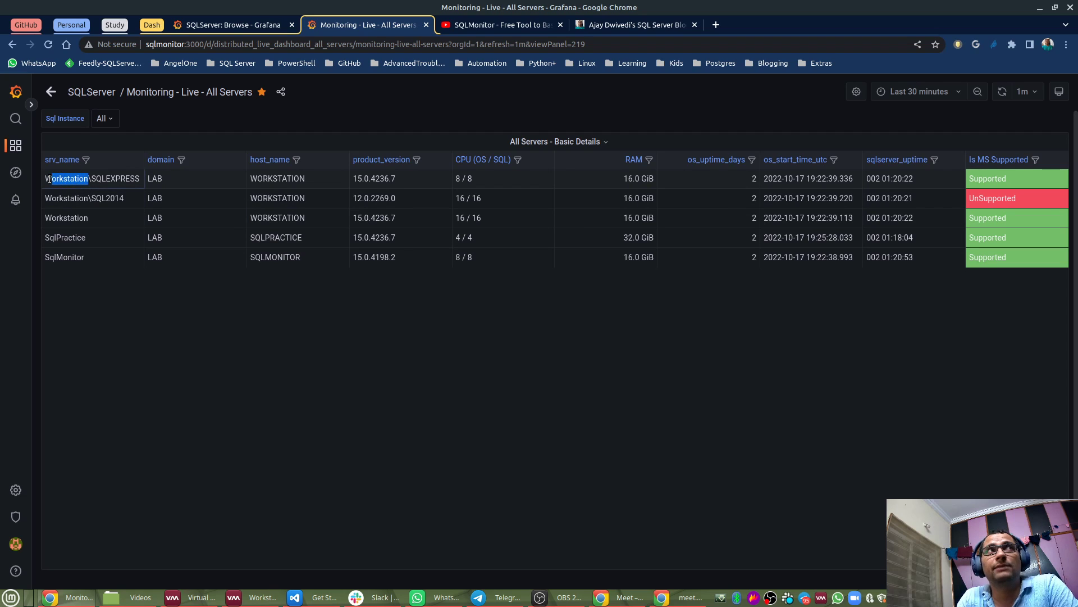
click(180, 600)
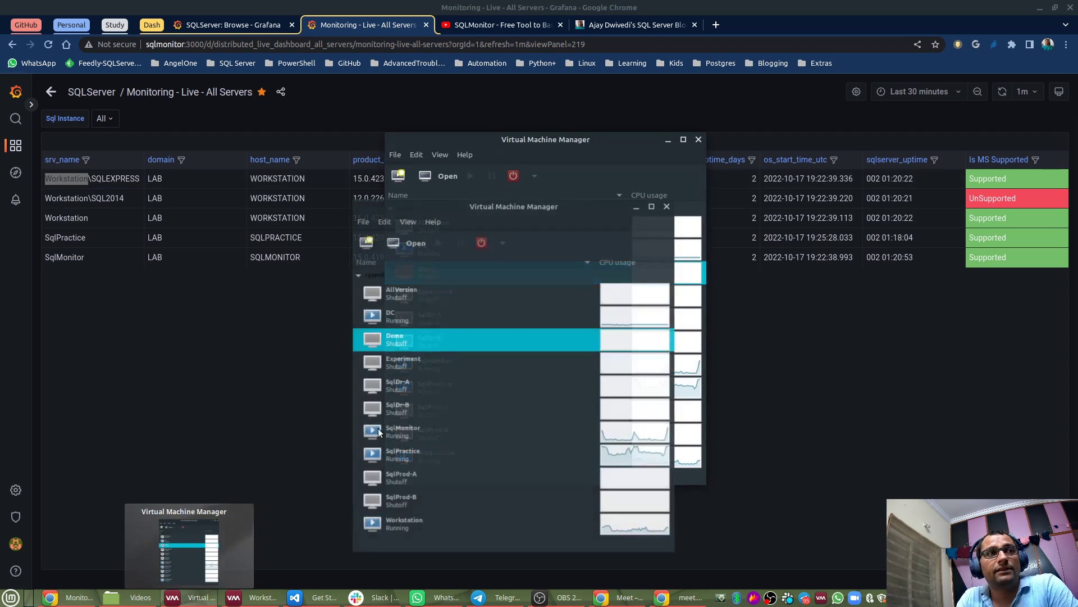
click(456, 455)
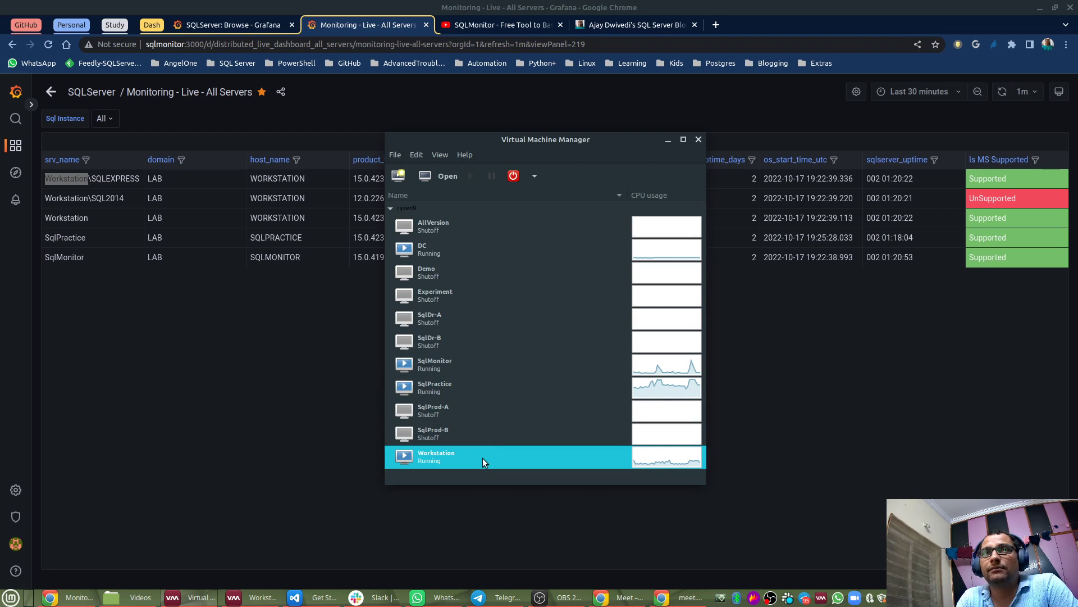
click(667, 139)
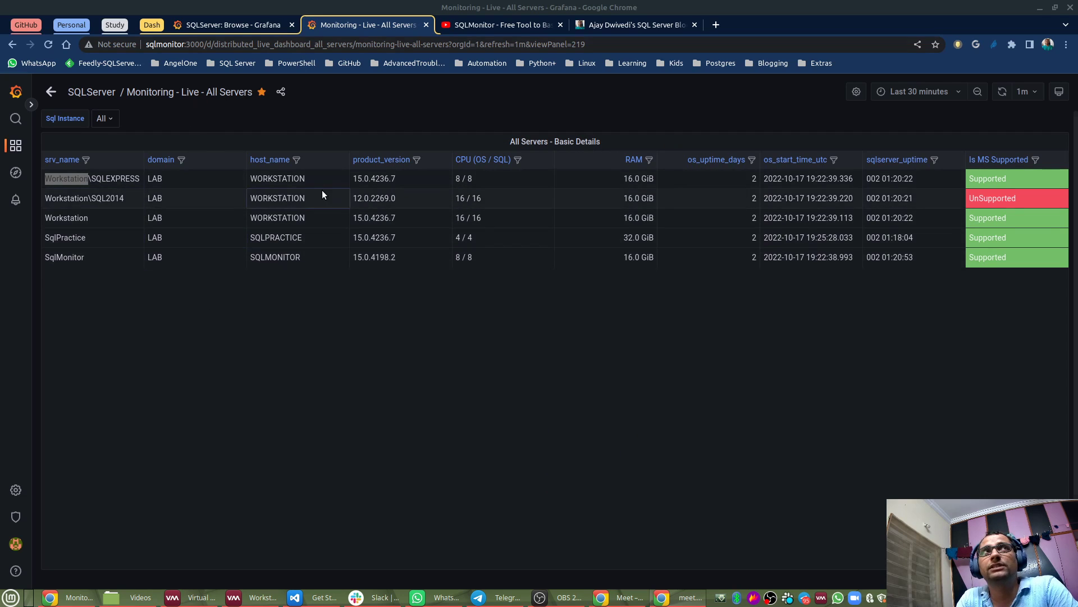
Highlight the three Workstation instances in the srv_name column: the default instance, SQL2014 and SQLEXPRESS.
drag(86, 227, 46, 180)
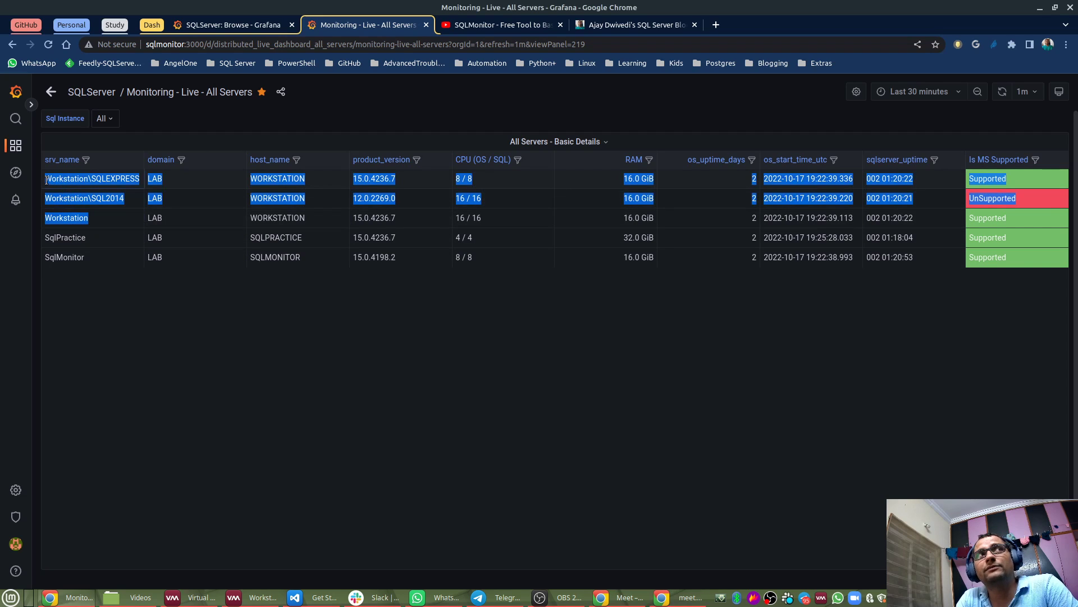
click(84, 225)
double_click(78, 220)
drag(127, 195, 93, 198)
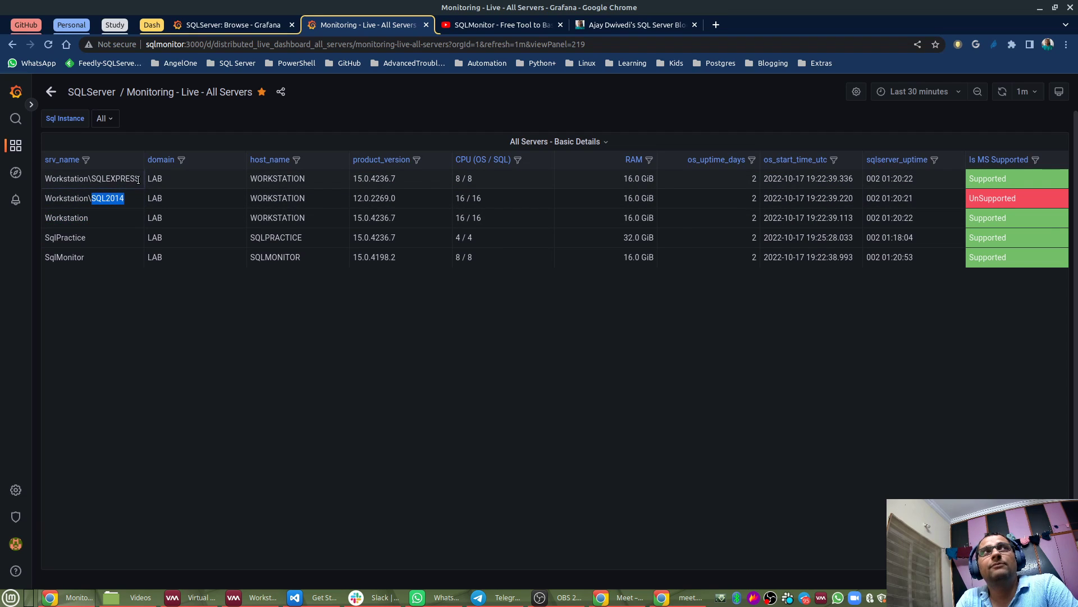
drag(139, 179, 52, 179)
double_click(64, 218)
double_click(109, 197)
double_click(123, 183)
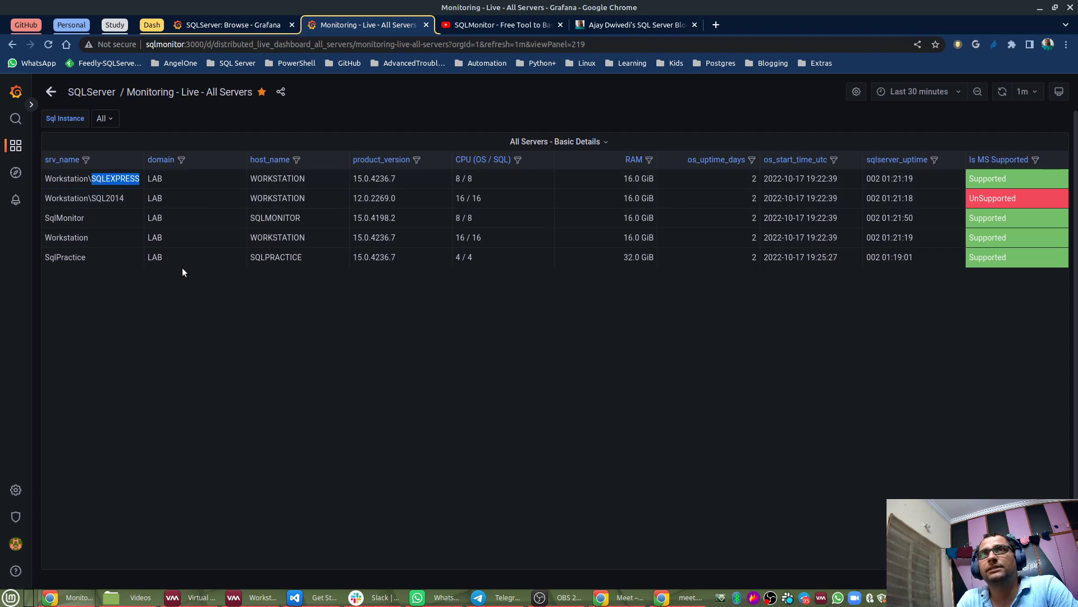
Highlight the SqlMonitor server name in the basic details table and return to the full dashboard.
drag(90, 222, 46, 220)
click(54, 221)
double_click(54, 220)
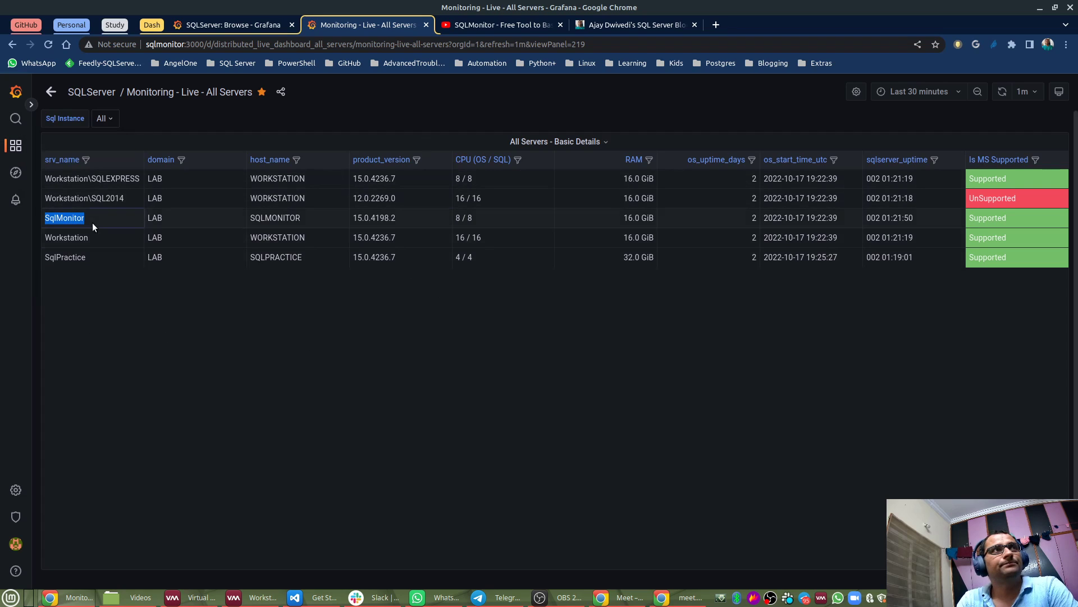
click(121, 217)
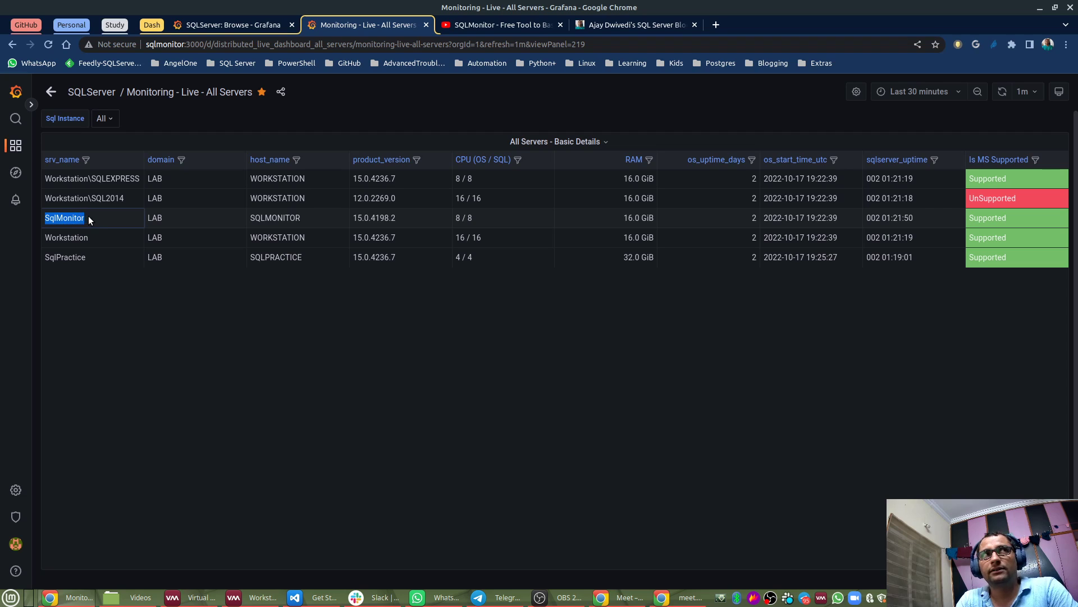
click(93, 217)
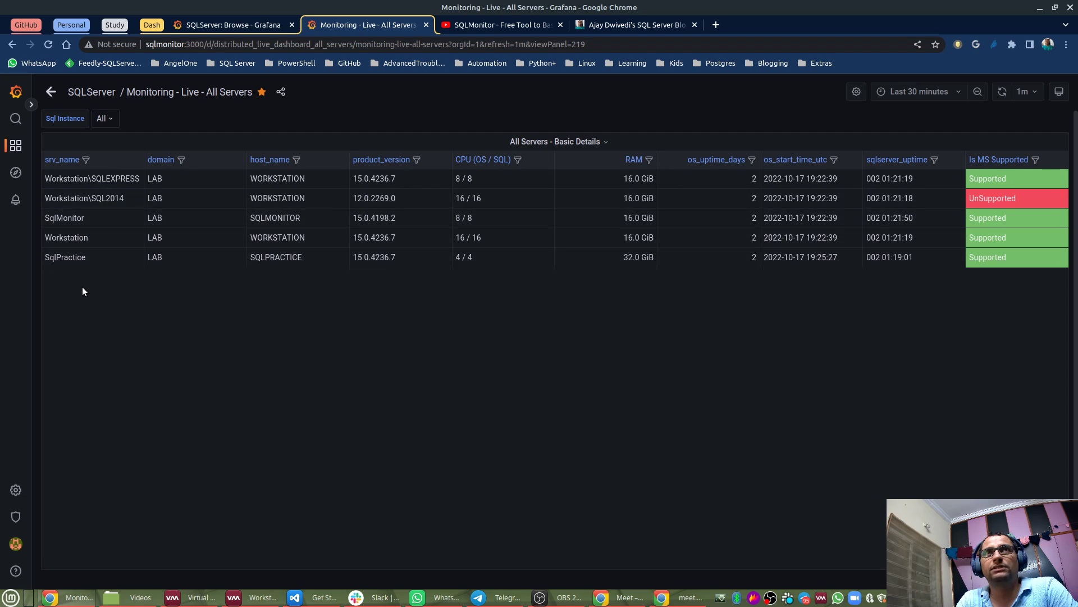
click(51, 92)
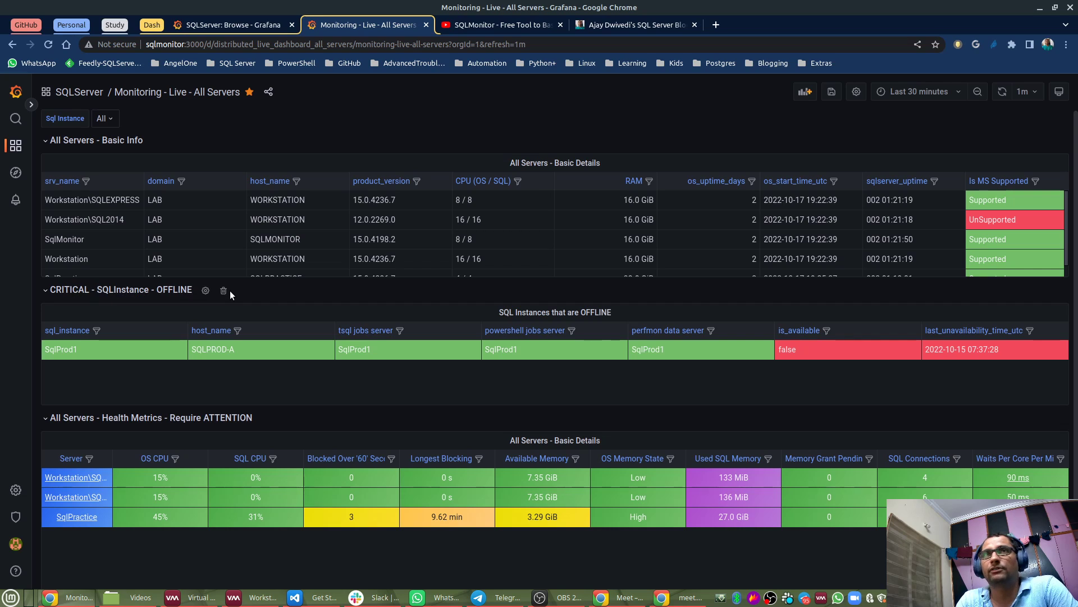
Highlight the offline SqlProd1 instance, then point out SqlDr-A and SqlDr-B in Virtual Machine Manager and minimize the manager.
drag(100, 356, 46, 353)
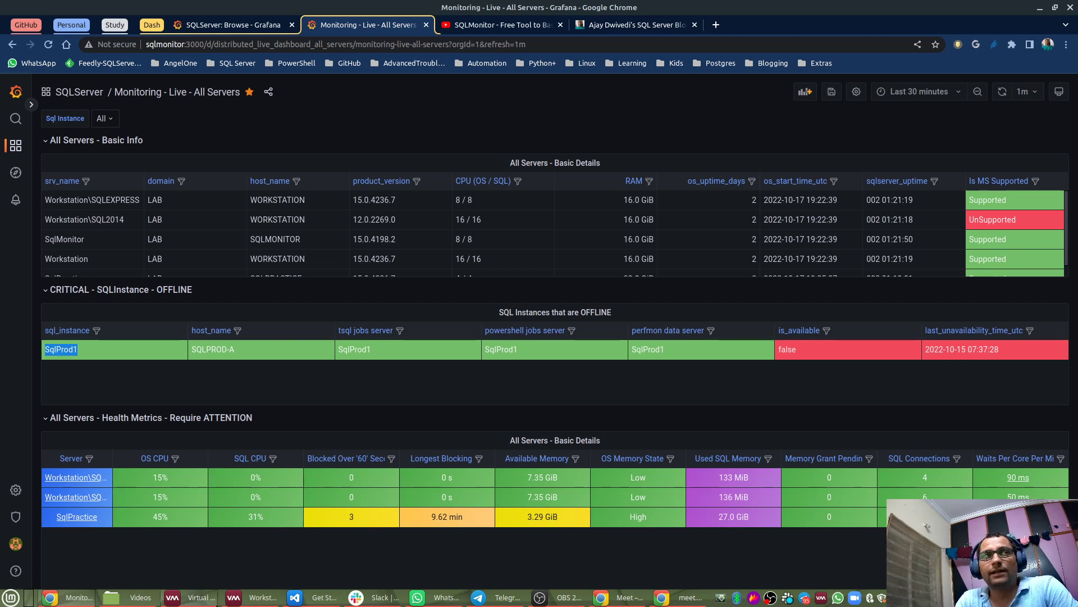
click(201, 600)
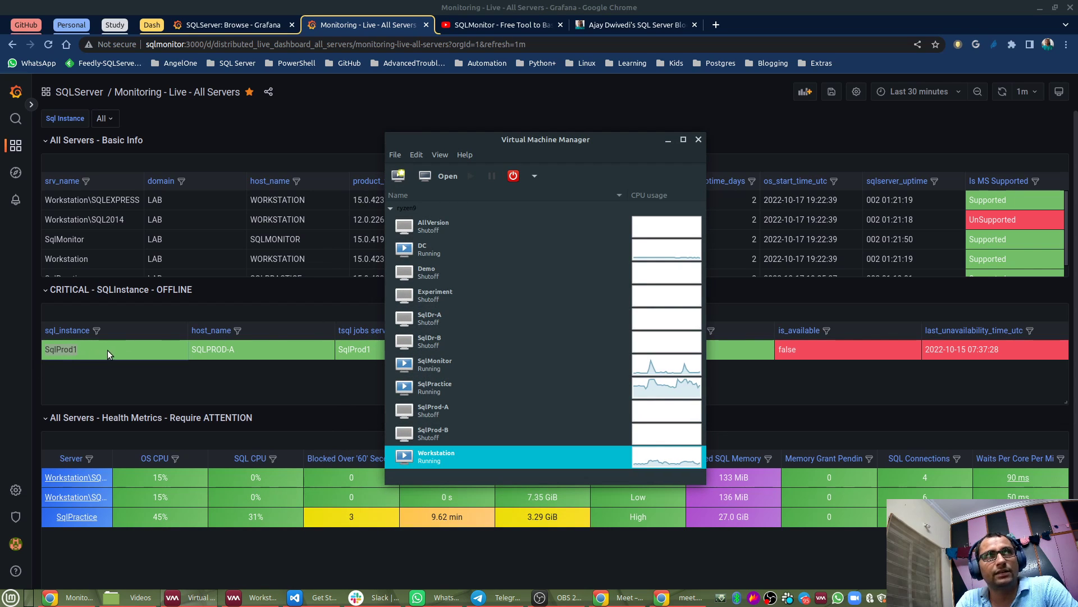
click(451, 314)
click(448, 342)
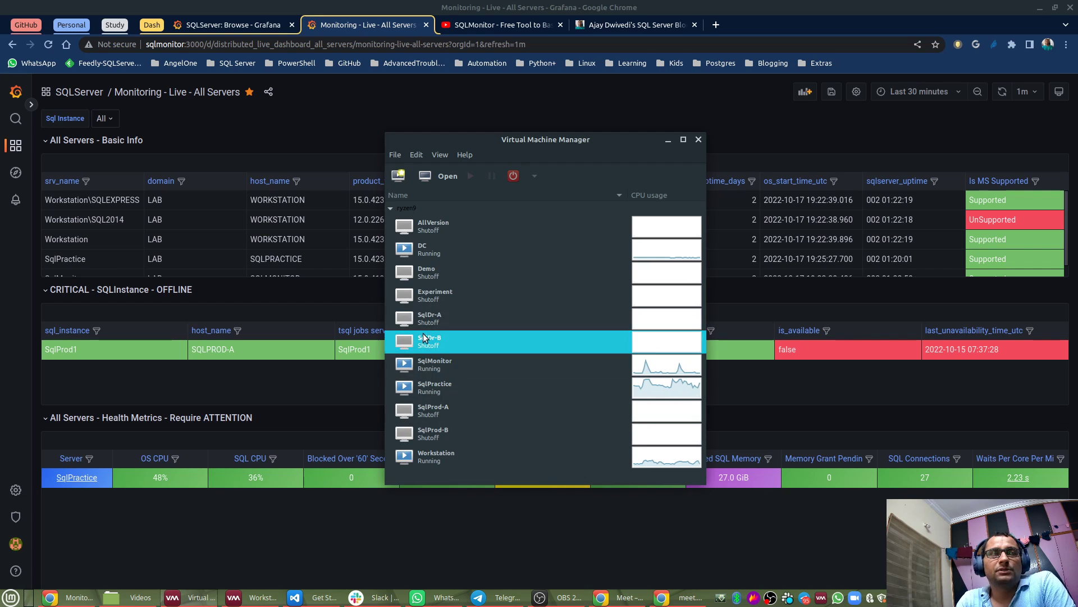
click(668, 140)
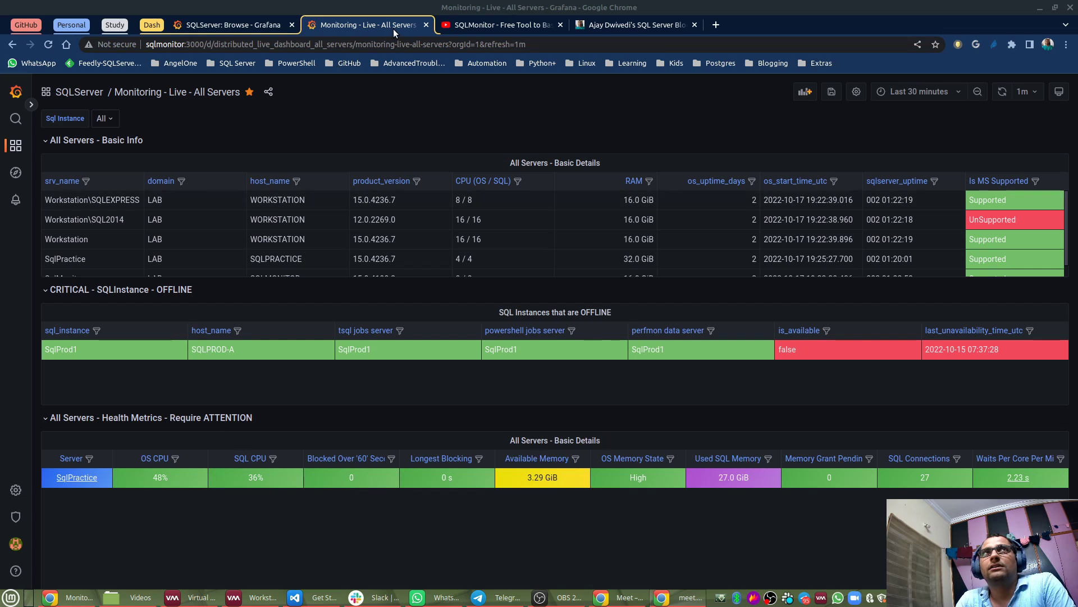
Collapse the All Servers - Basic Info row and highlight SqlProd1 in the offline instances table.
click(97, 140)
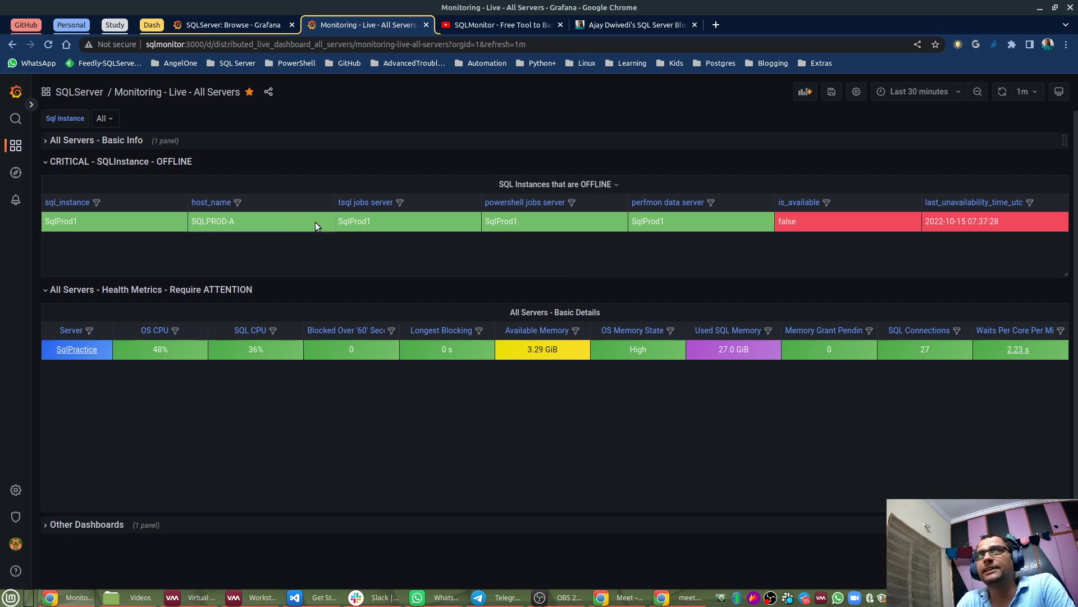
drag(118, 223, 47, 223)
click(126, 231)
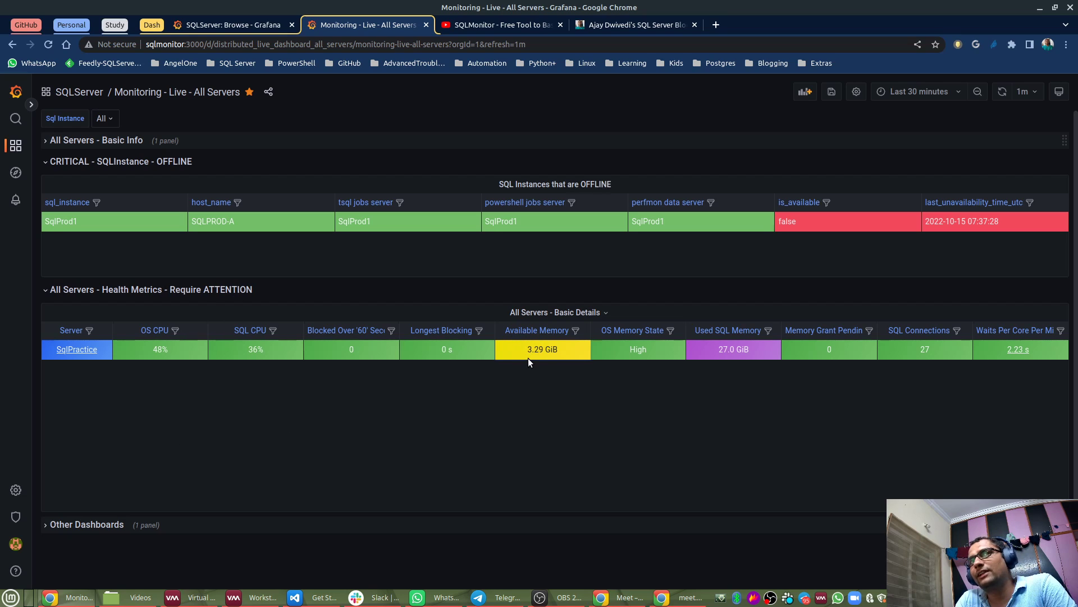
Point out SqlPractice's CPU, blocking and memory grant values in the Health Metrics - Require ATTENTION table.
click(572, 398)
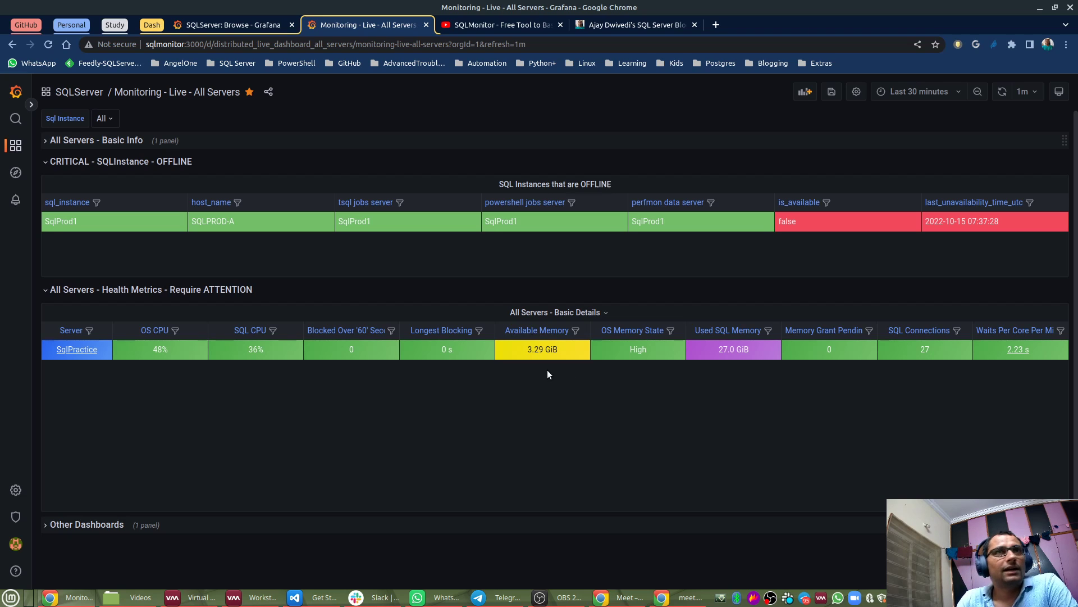
drag(136, 352, 173, 351)
drag(247, 355, 265, 359)
click(305, 419)
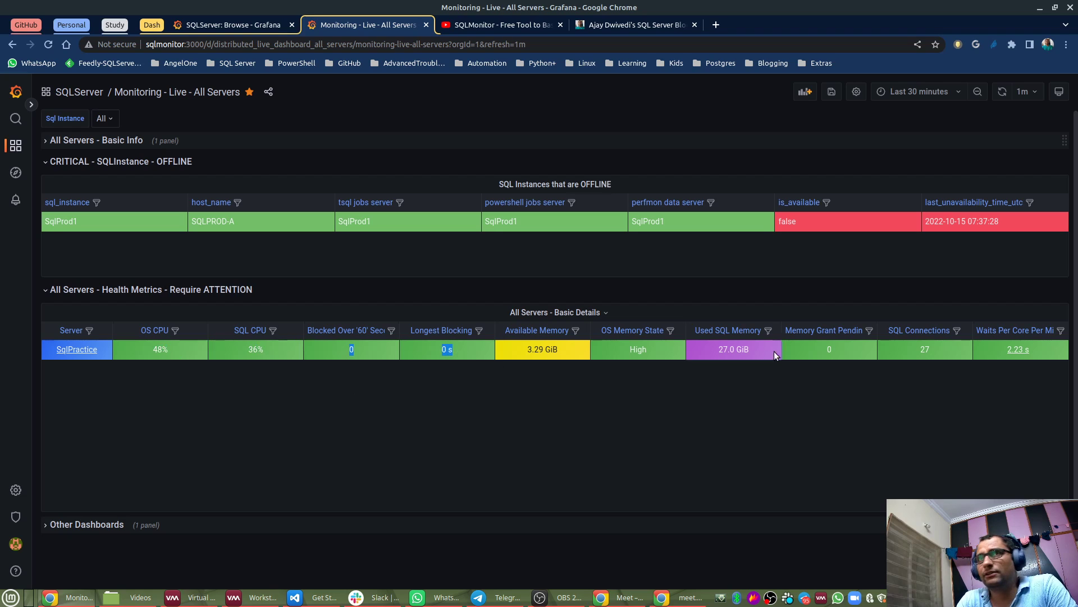
drag(797, 352, 900, 355)
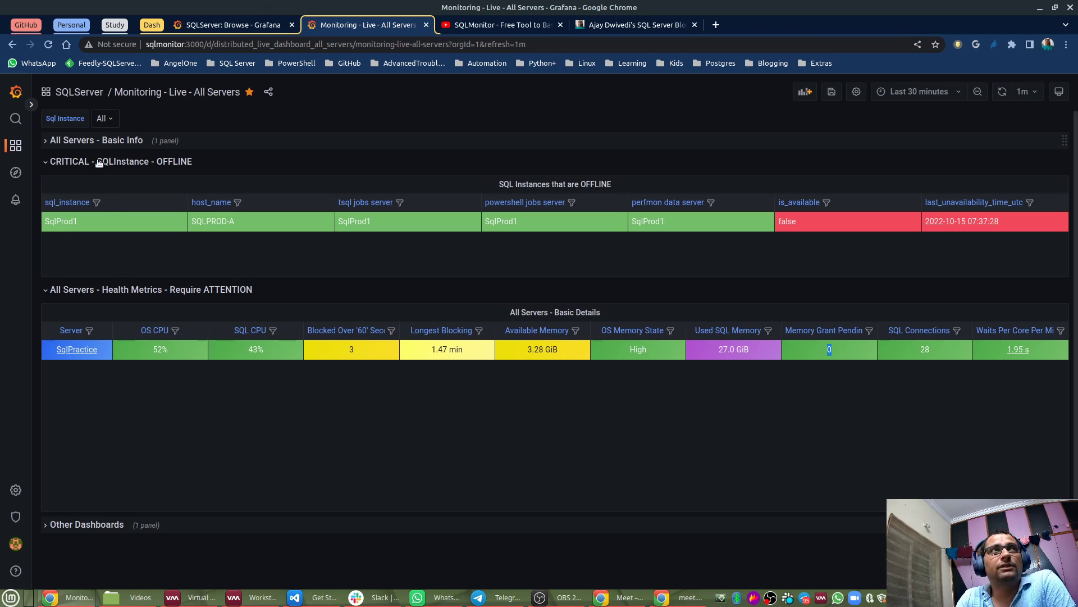
Bring up Virtual Machine Manager, point out the Demo and Experiment machines, and minimize the manager window.
mouse_move(190, 604)
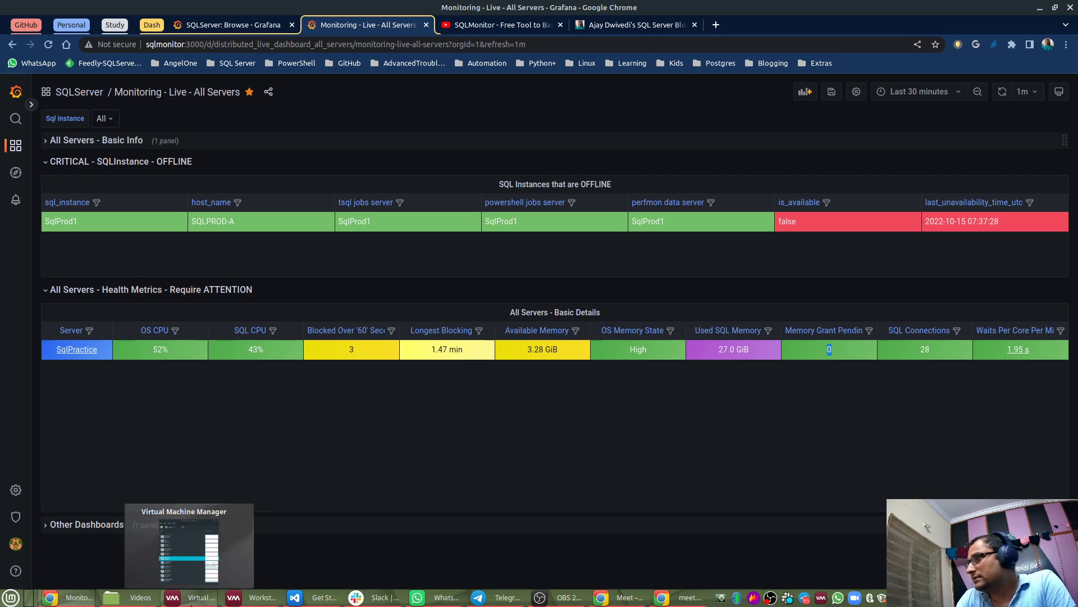
mouse_move(194, 582)
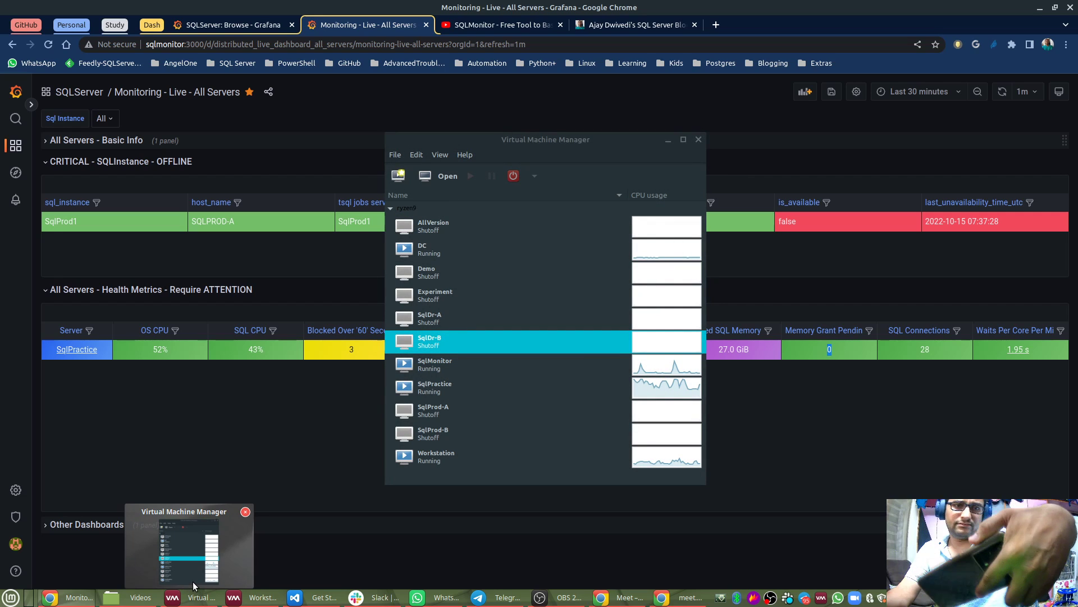
click(201, 550)
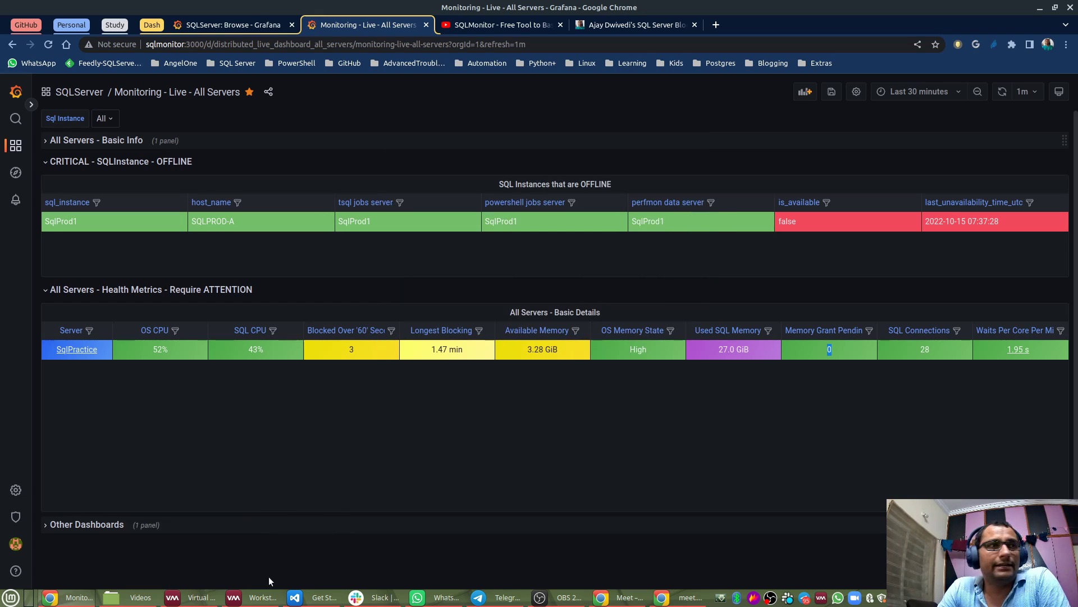
click(193, 550)
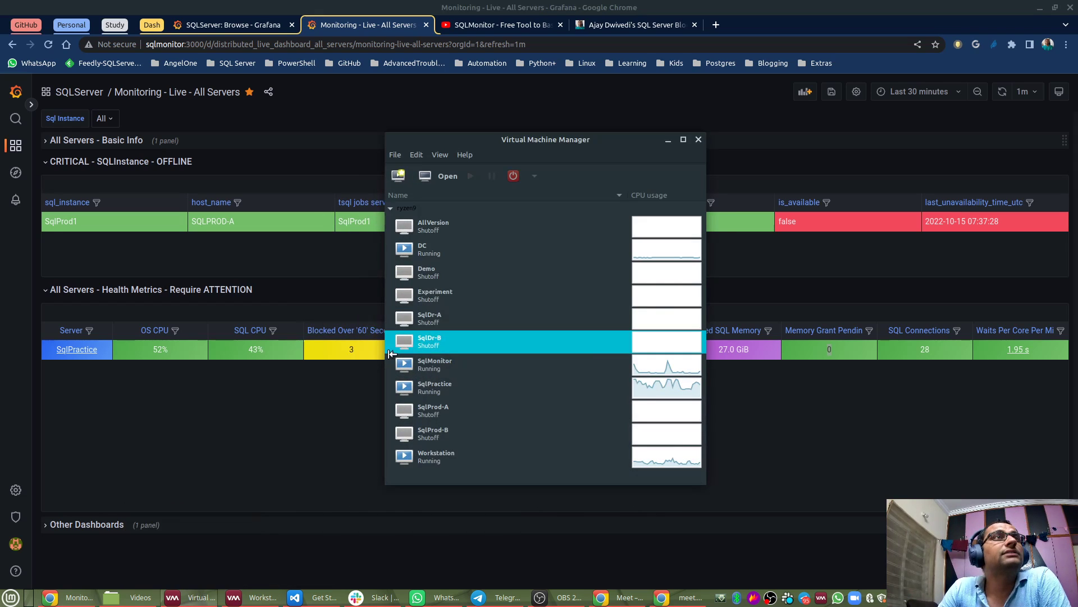
click(433, 280)
click(436, 297)
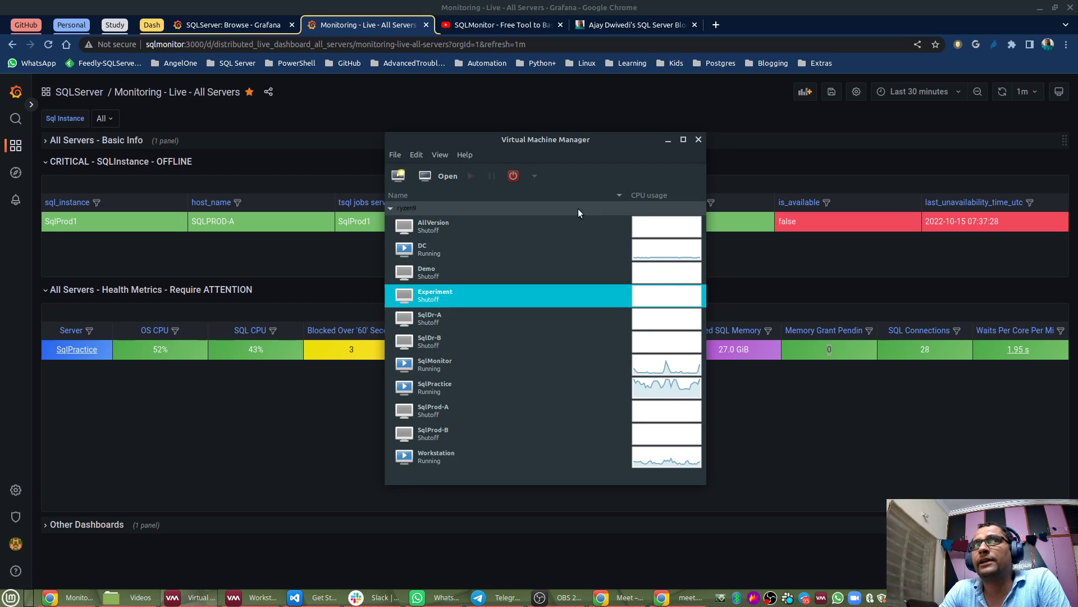
click(667, 140)
Switch to SQL Server Management Studio's SQLMonitor window on the Workstation virtual machine and show Object Explorer.
mouse_move(253, 597)
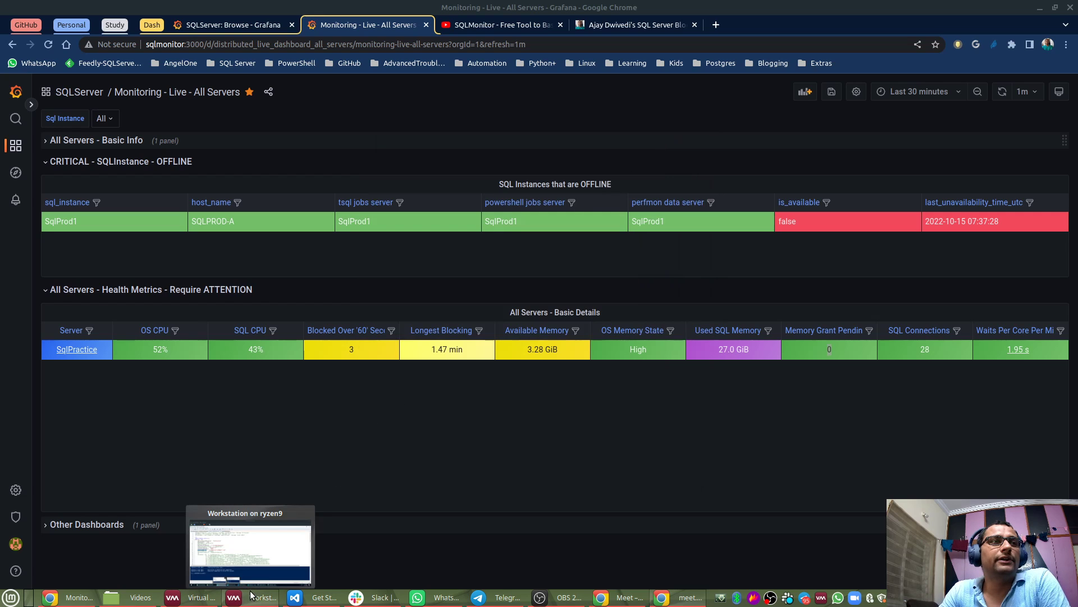
click(278, 546)
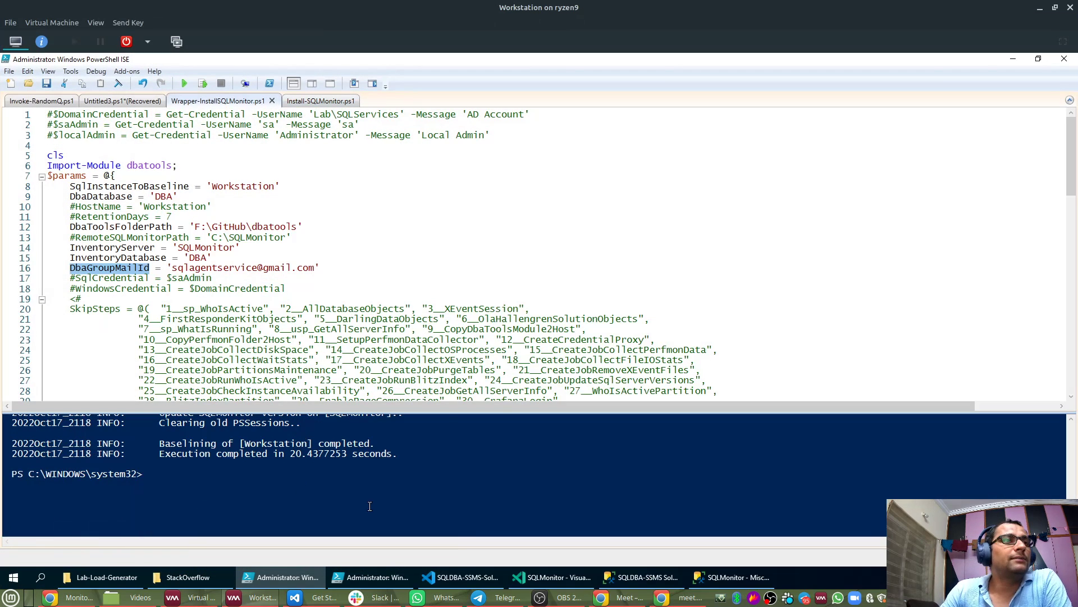
click(740, 573)
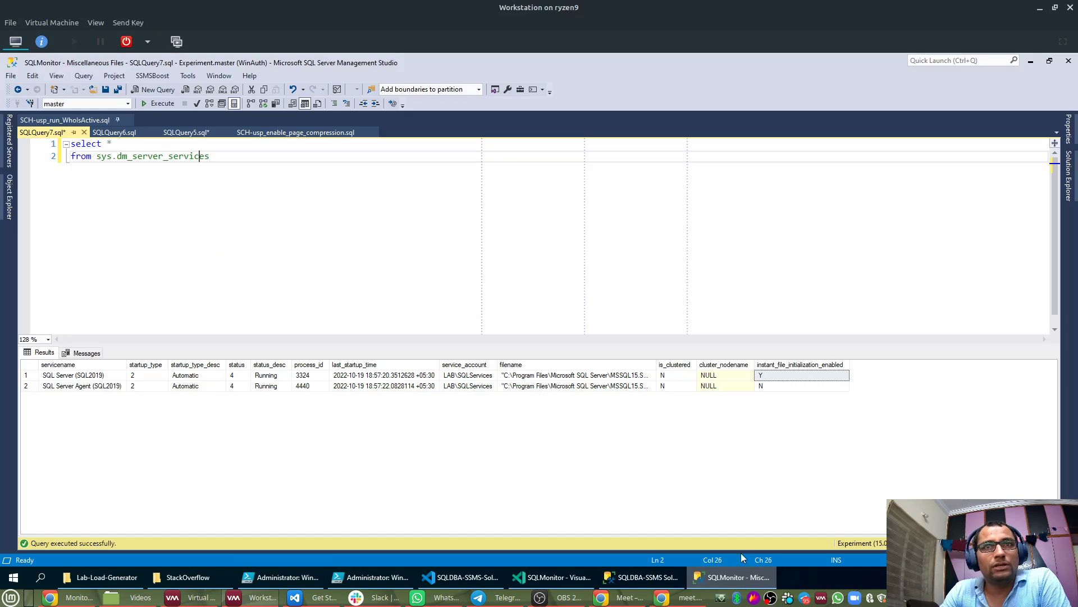
click(9, 200)
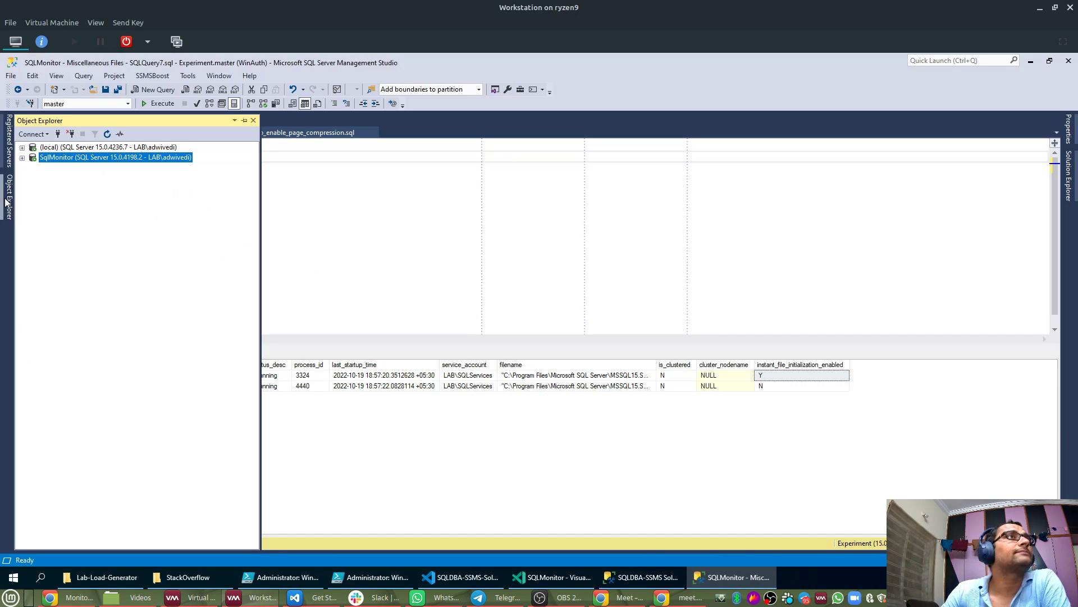
Disconnect the (local) server from Object Explorer and pin the explorer pane open.
click(41, 149)
click(71, 134)
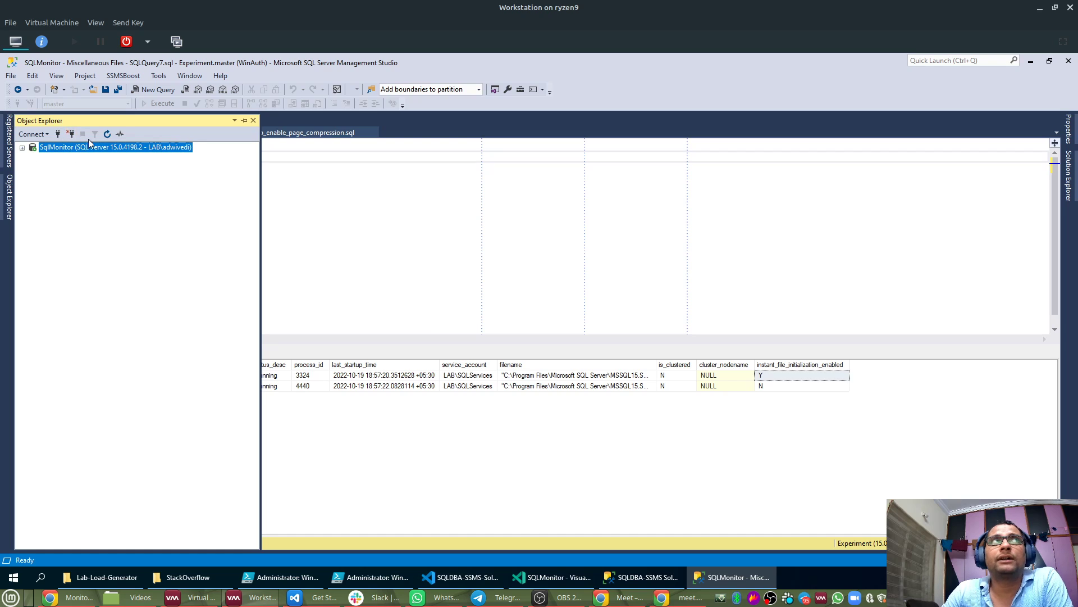
click(245, 121)
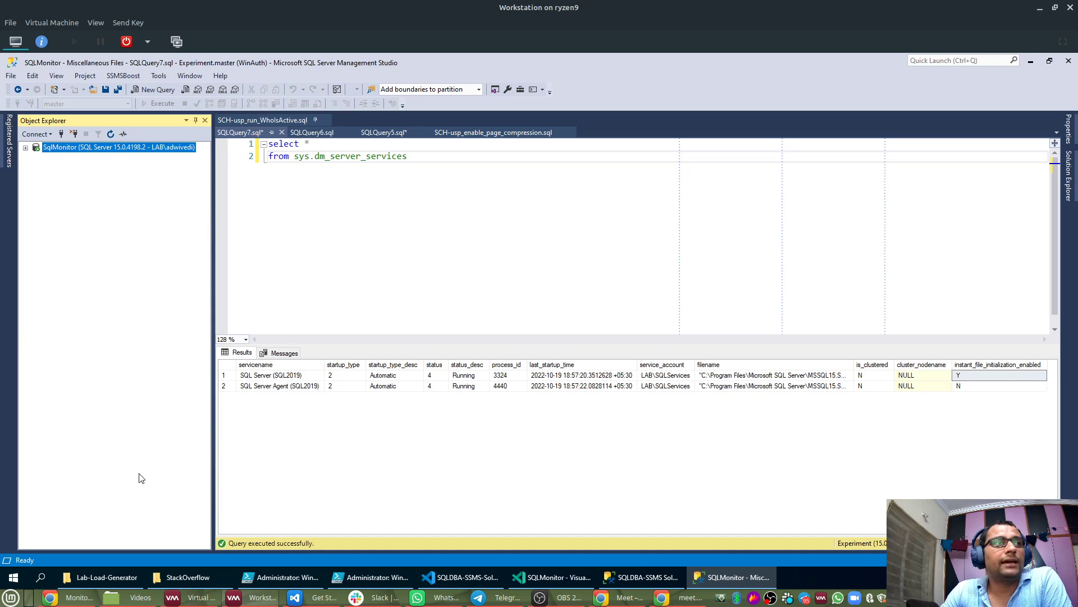
Expand the SqlMonitor server's databases in Object Explorer, refresh the DBA database and list its tables.
click(25, 147)
click(57, 208)
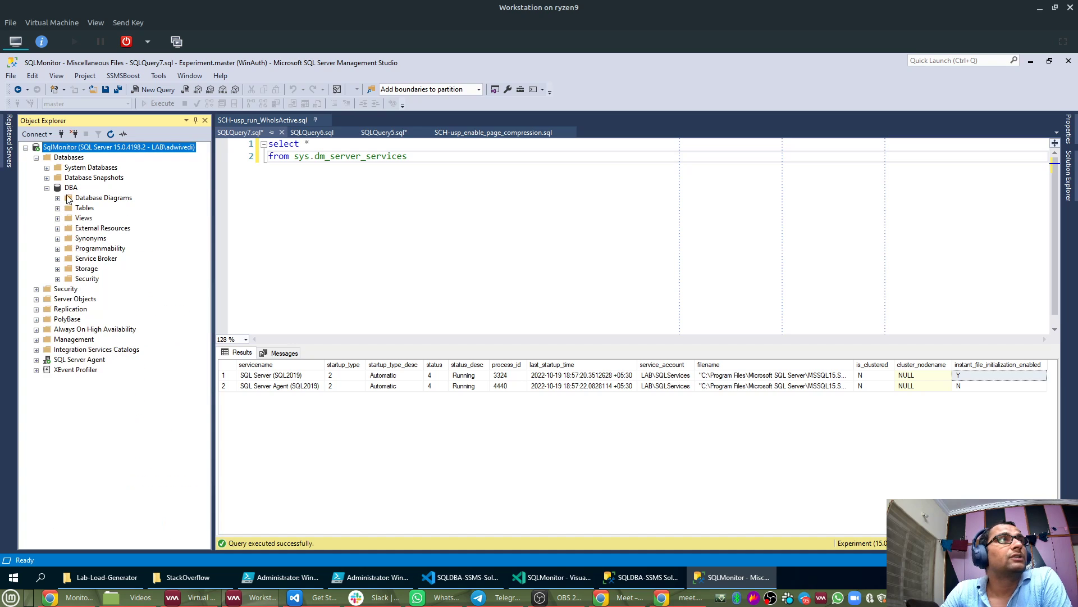
right_click(70, 188)
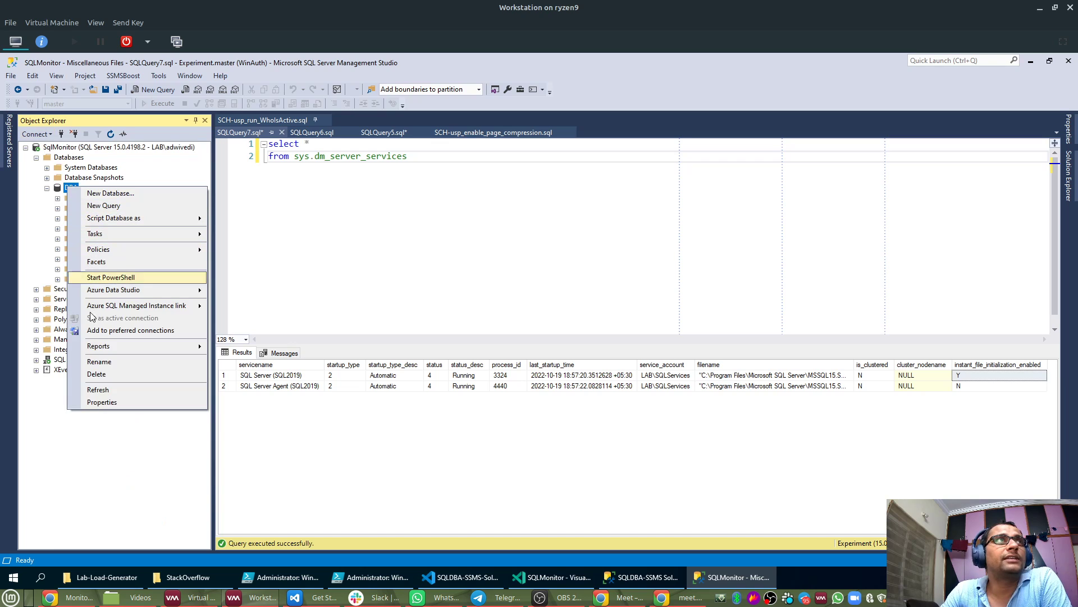
click(98, 390)
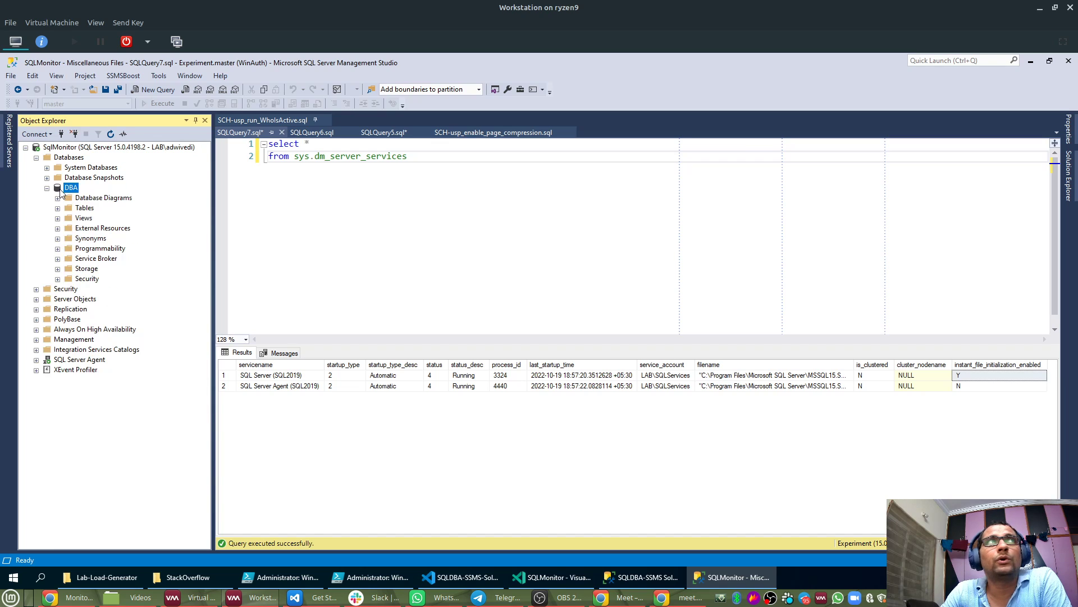
click(57, 208)
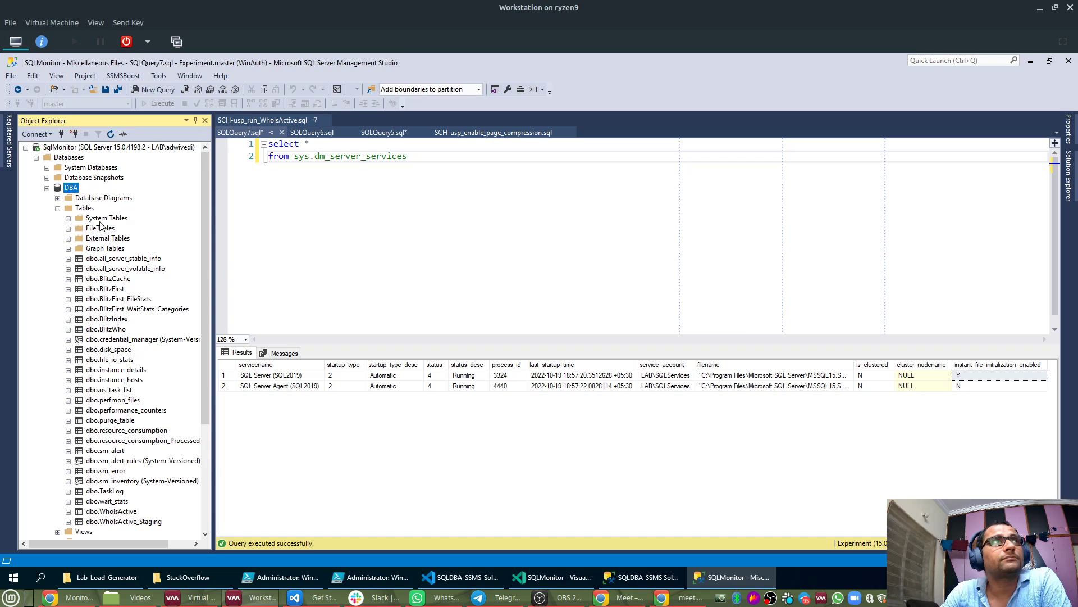
right_click(70, 189)
click(100, 392)
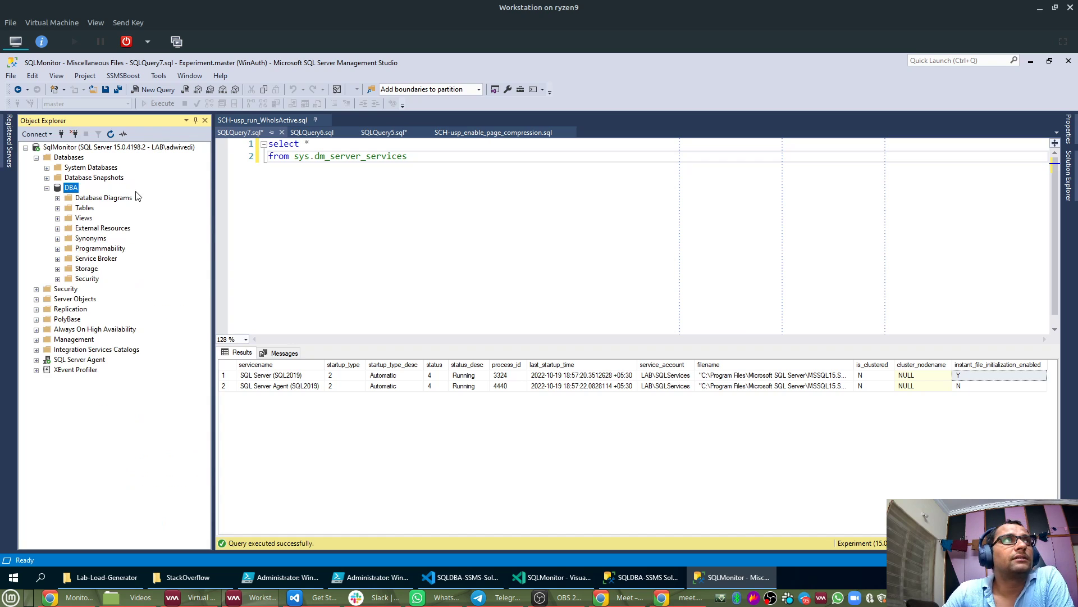
click(58, 207)
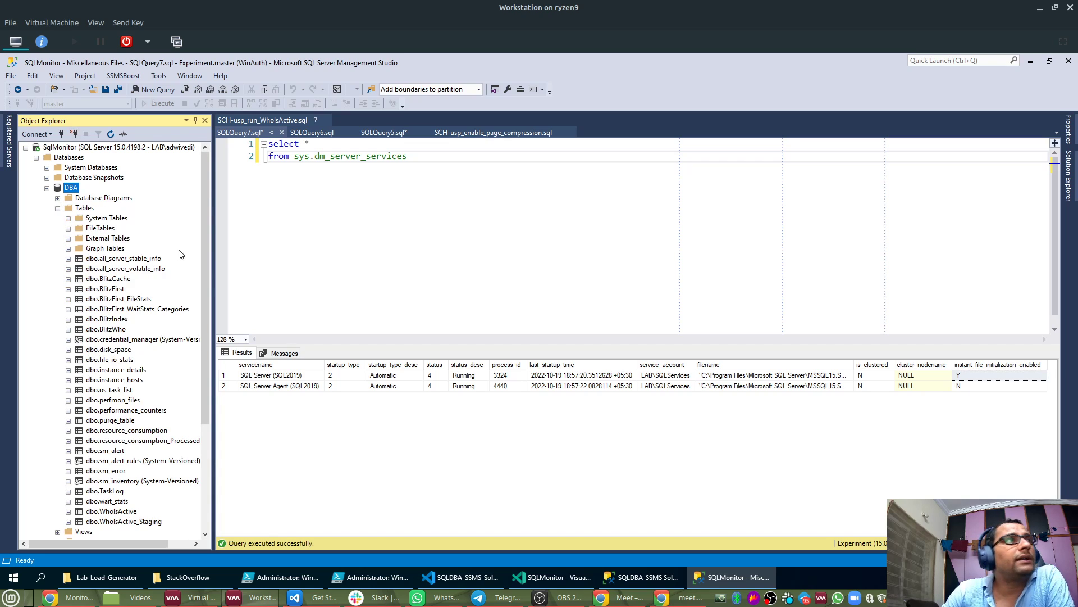
Query the top 1000 rows of the DBA database's dbo.instance_details table.
click(105, 372)
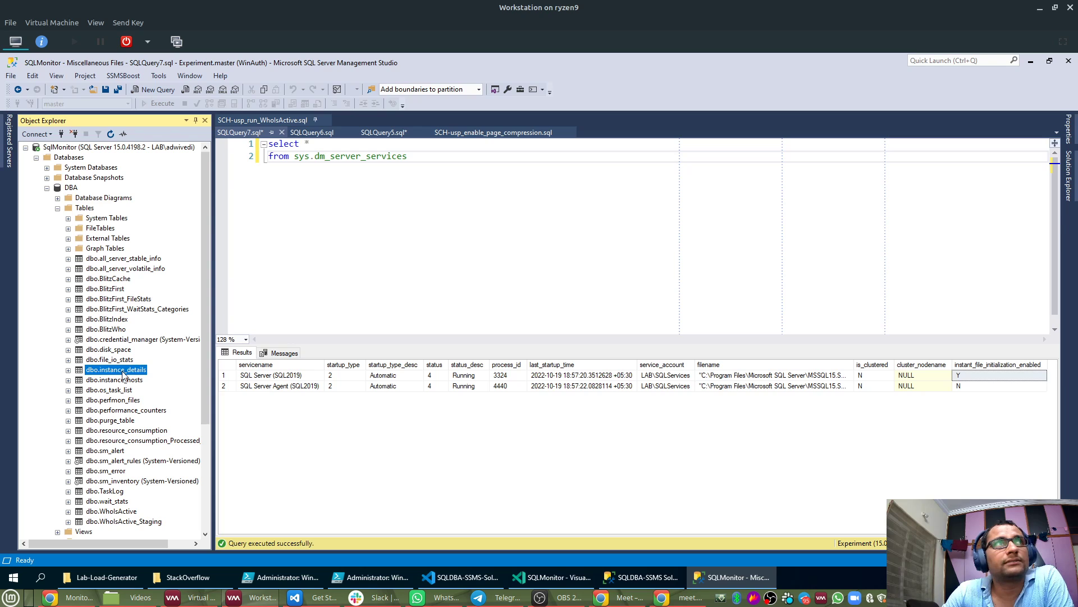
right_click(124, 375)
click(178, 317)
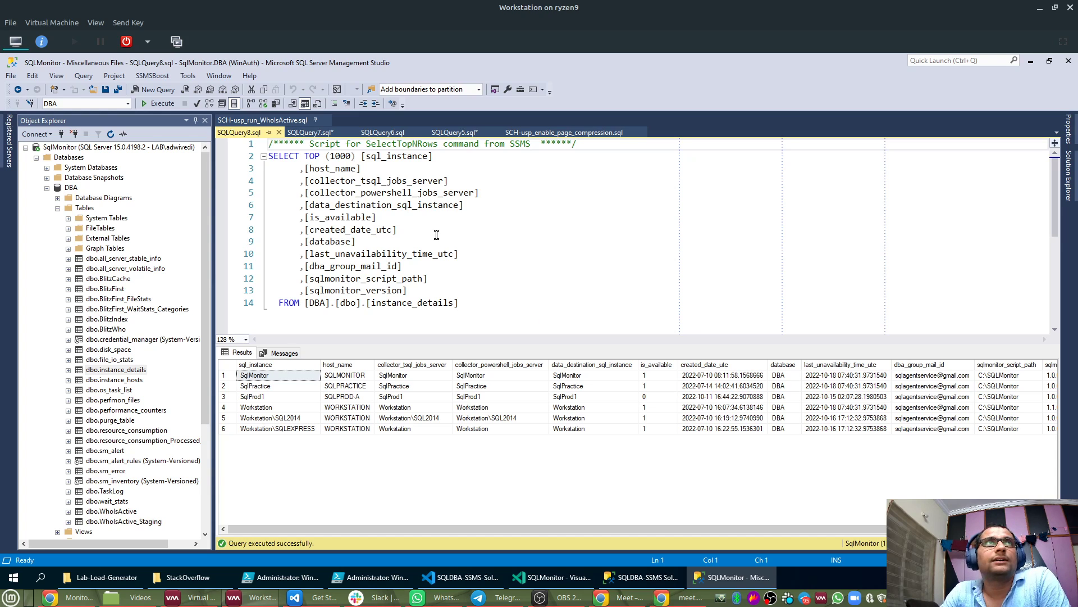
Point out the instance_details source table and its result rows, including the SqlMonitor, SqlPractice, Workstation and SqlProd1 instances.
drag(464, 303, 264, 304)
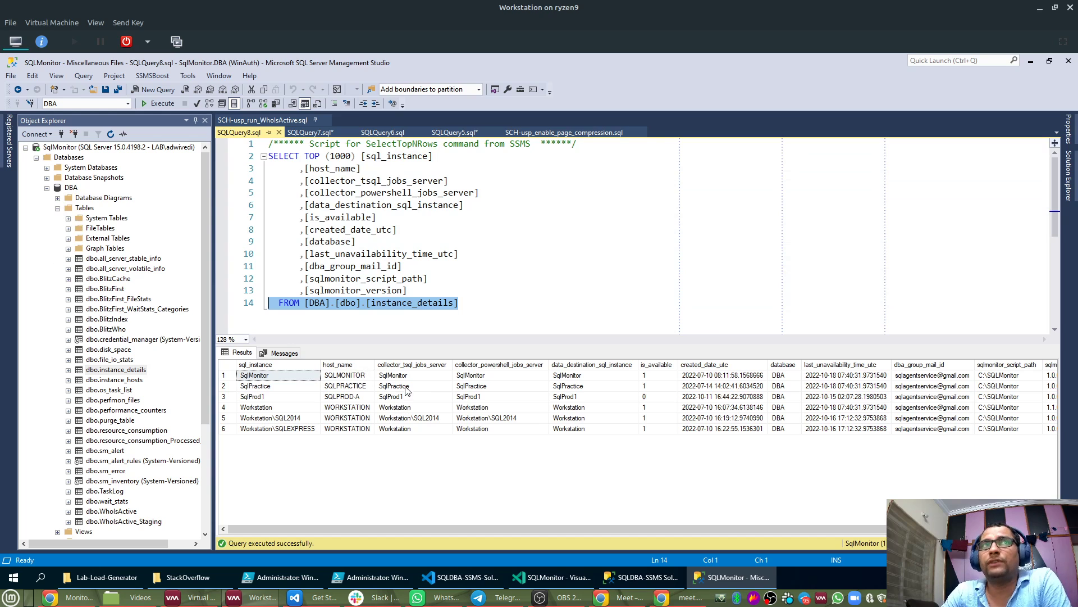
click(227, 369)
click(227, 369)
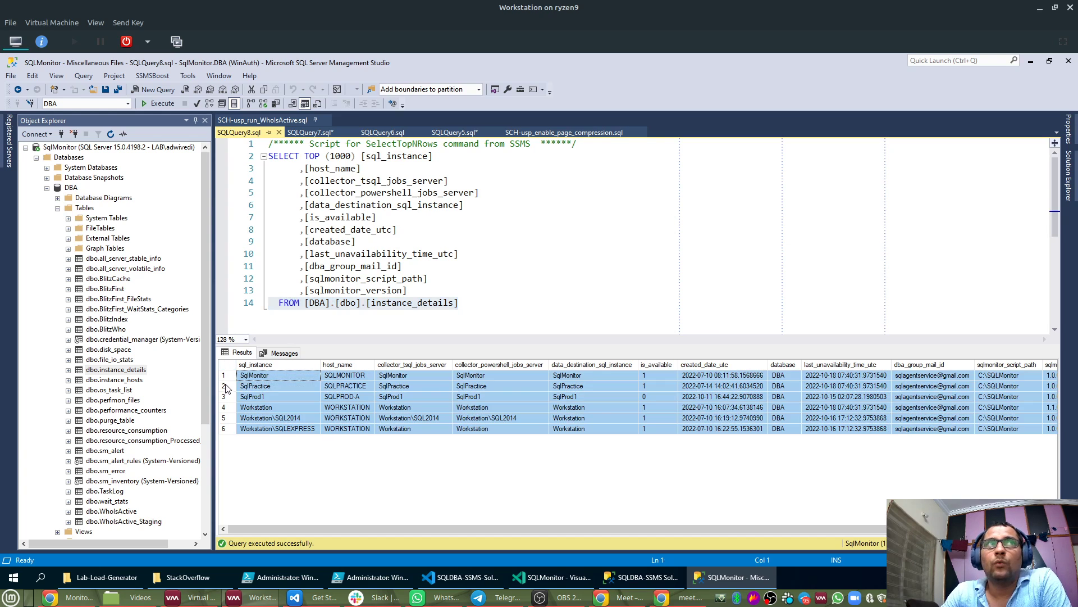
click(399, 397)
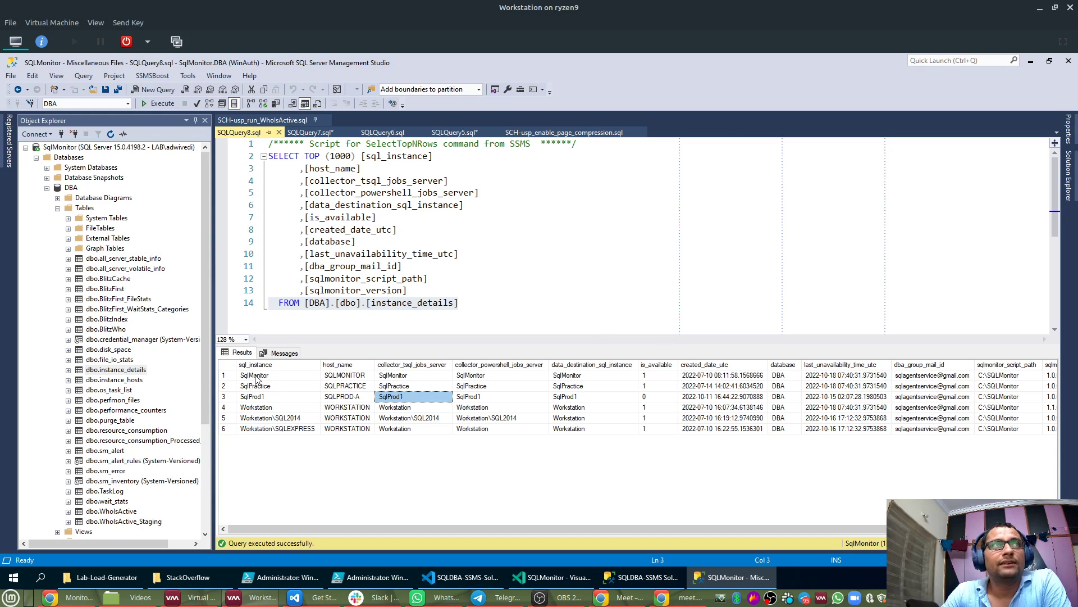
drag(264, 407, 268, 444)
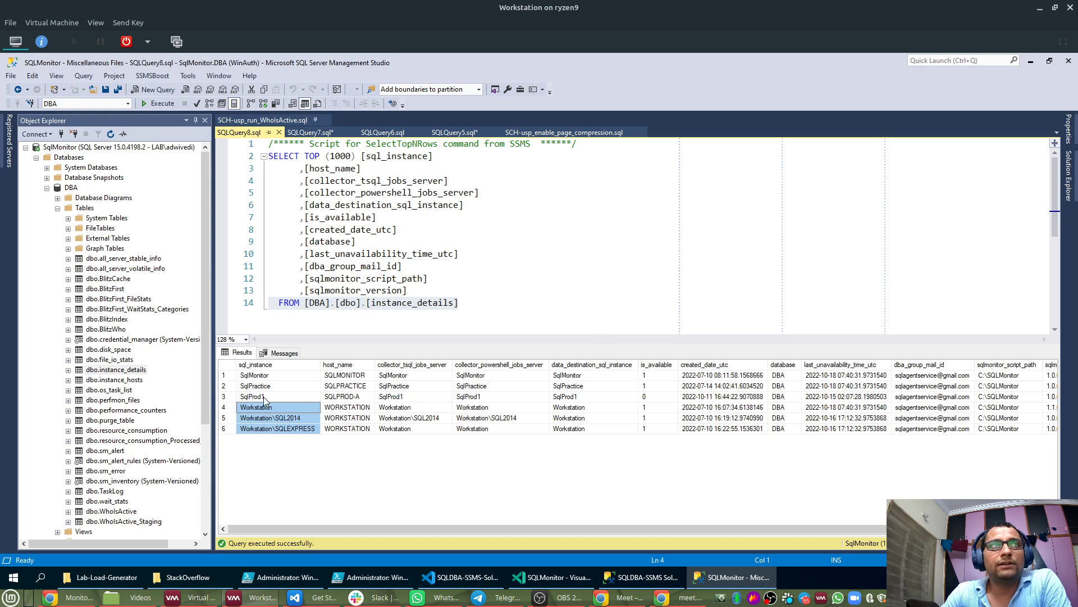
drag(270, 376, 269, 388)
click(224, 396)
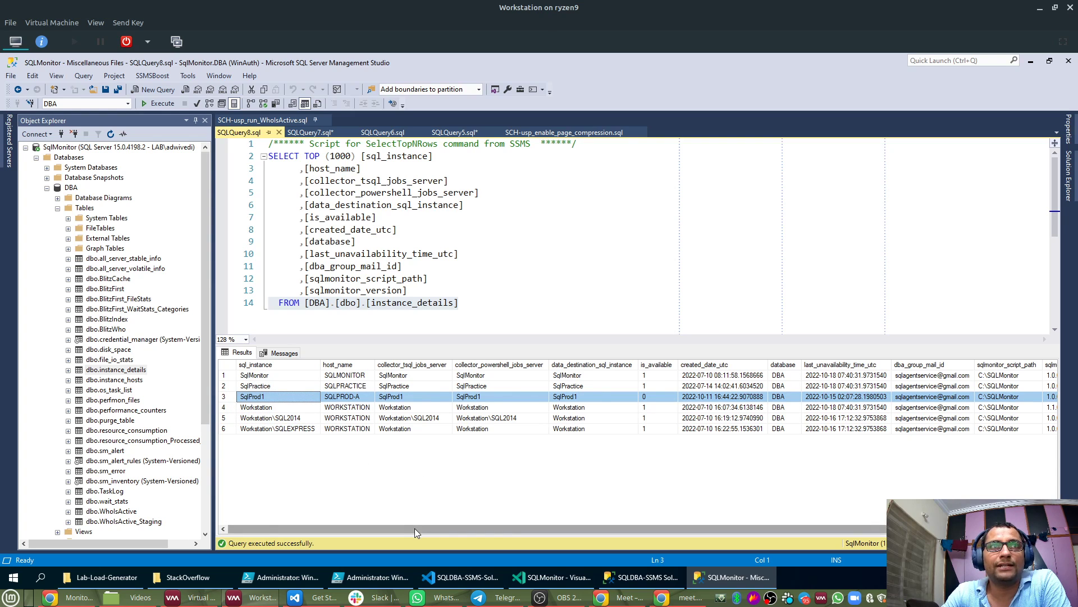
Examine the remaining result columns, the is_available values and the full sql_instance list, and slightly narrow Object Explorer.
drag(415, 528, 743, 526)
drag(440, 528, 294, 528)
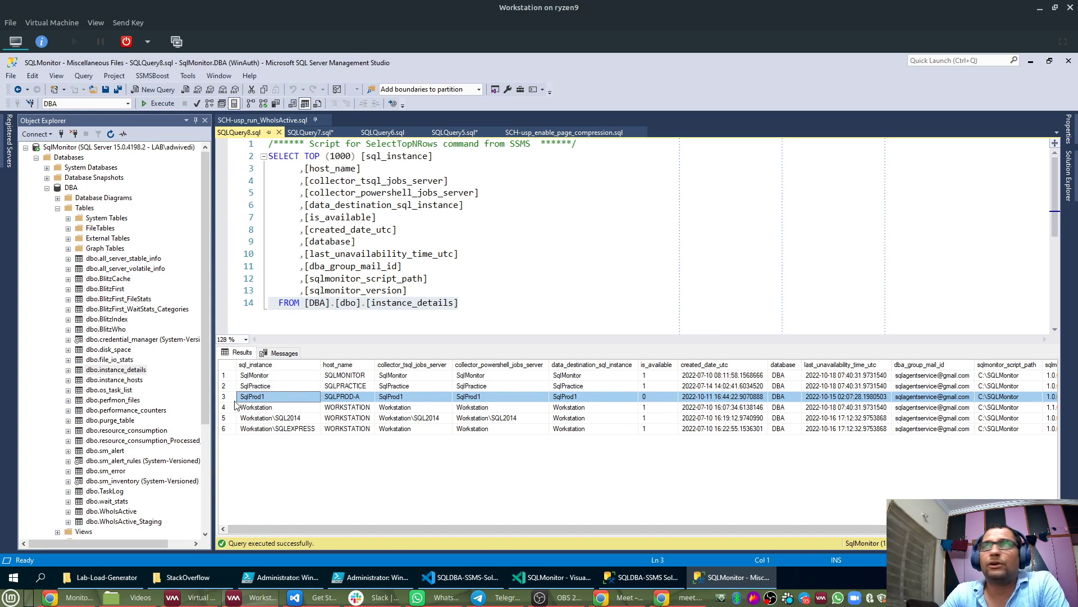
click(664, 375)
click(655, 418)
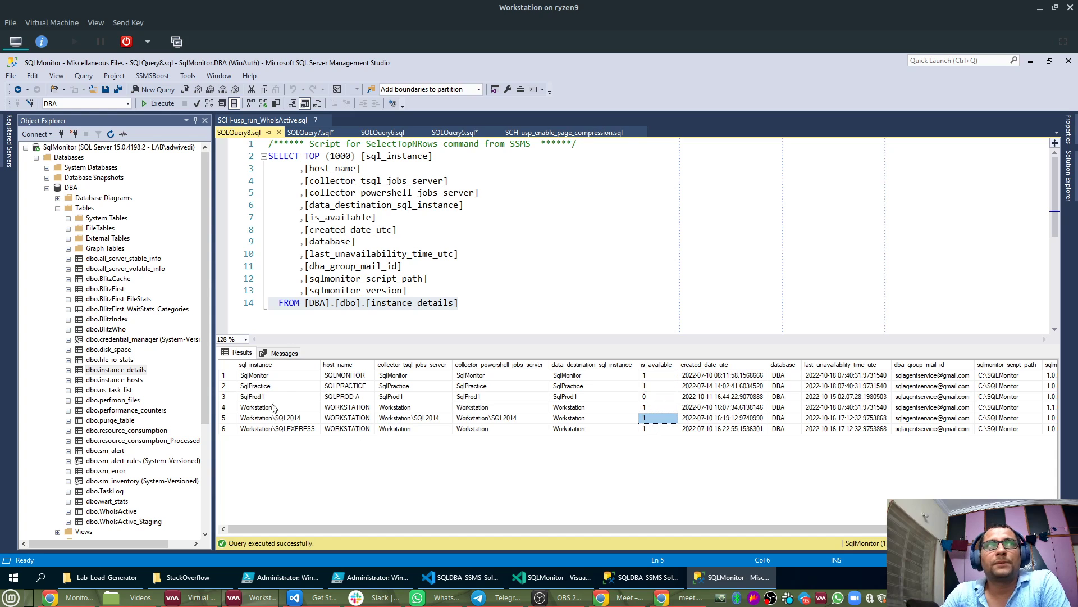
drag(279, 377, 298, 476)
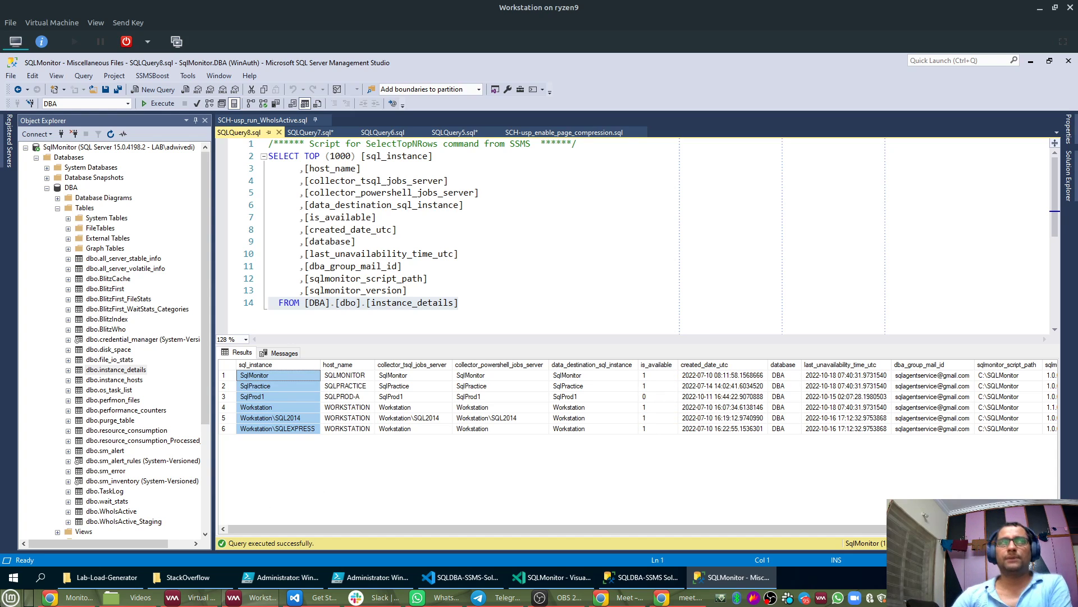
drag(212, 186, 197, 188)
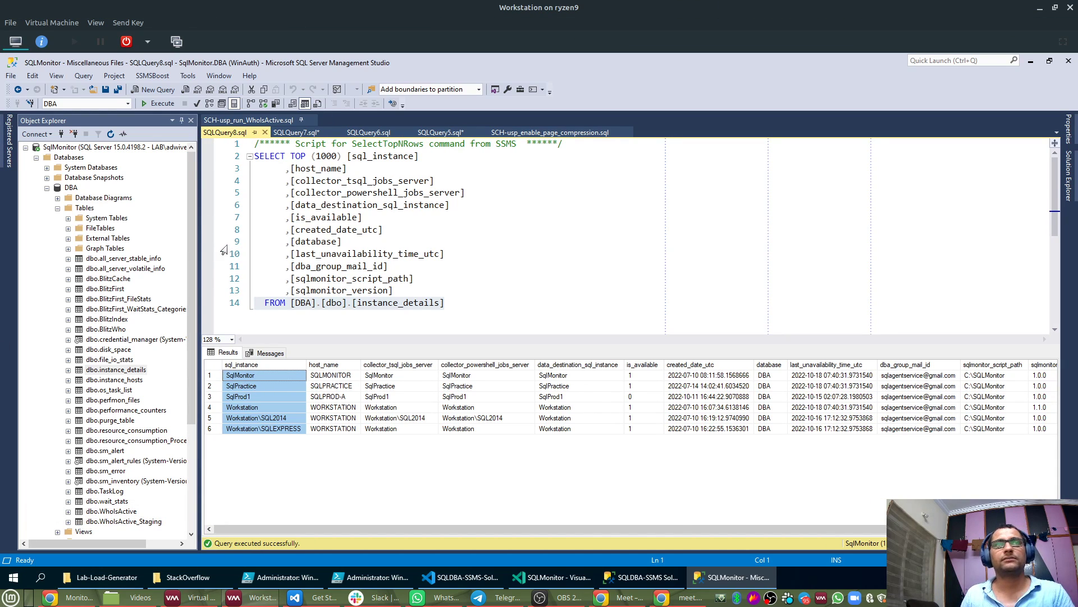
Switch to Virtual Machine Manager, open the Experiment machine and show its snapshots.
click(207, 597)
click(437, 300)
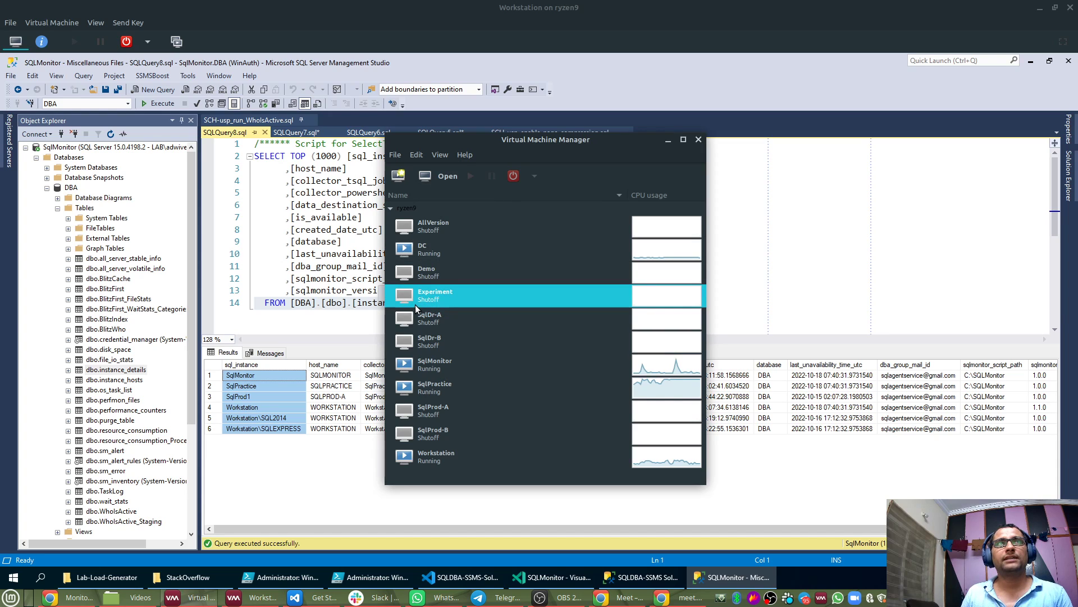
click(443, 177)
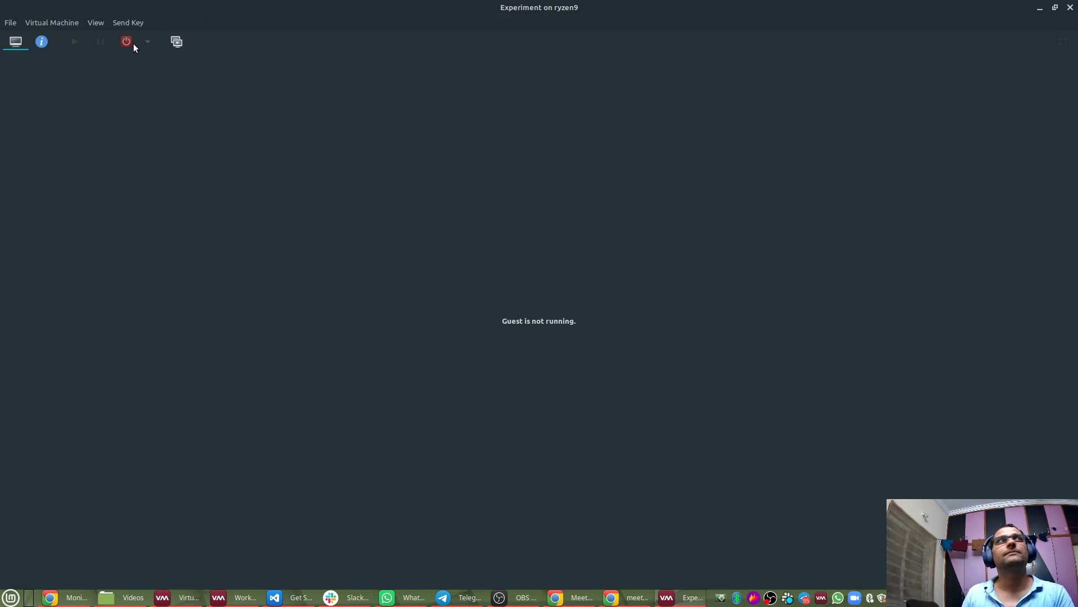
click(185, 42)
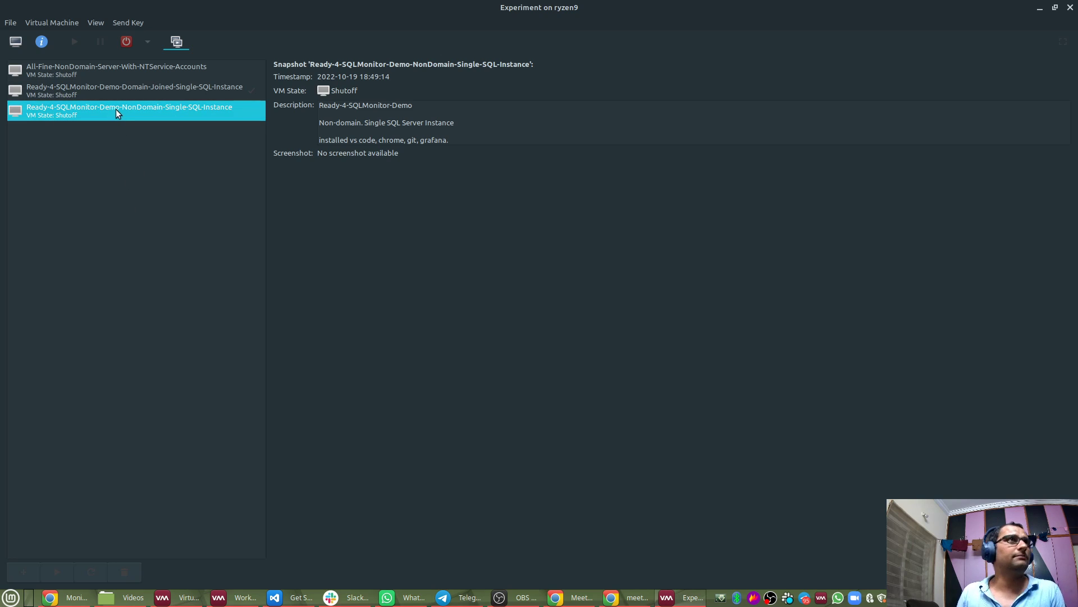
Run the Experiment machine's Ready-4-SQLMonitor-Demo-Domain-Joined-Single-SQL-Instance snapshot, accept discarding later changes, and power the machine on.
click(68, 95)
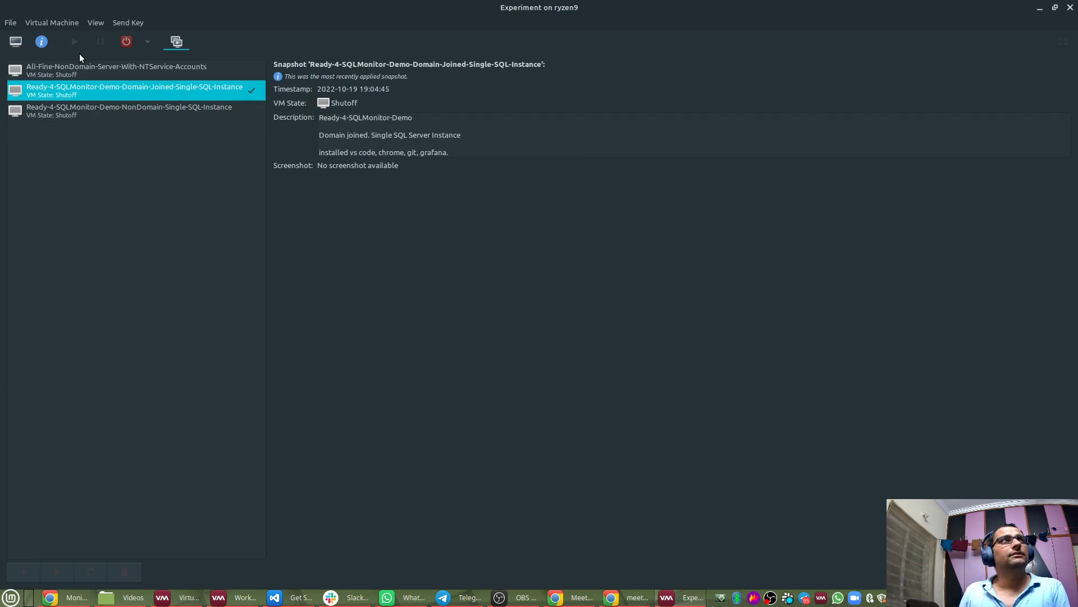
right_click(79, 92)
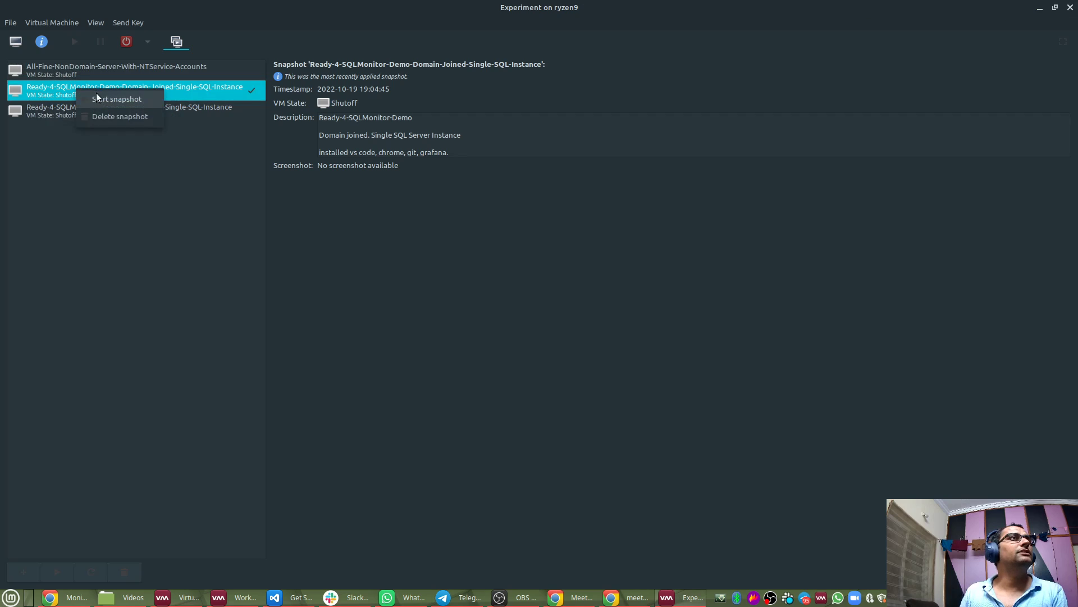
click(106, 99)
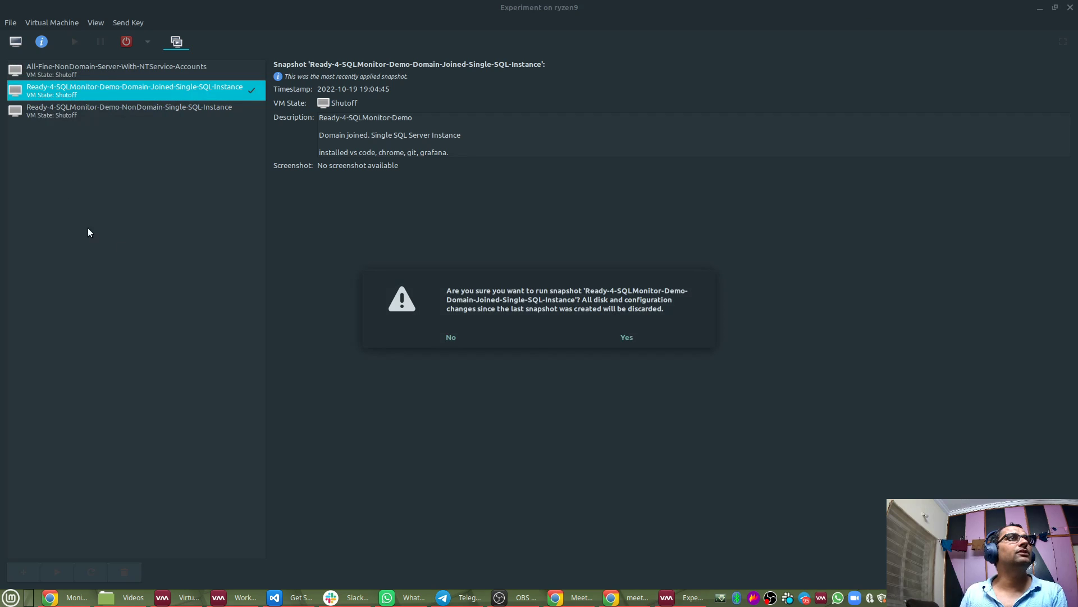
click(642, 336)
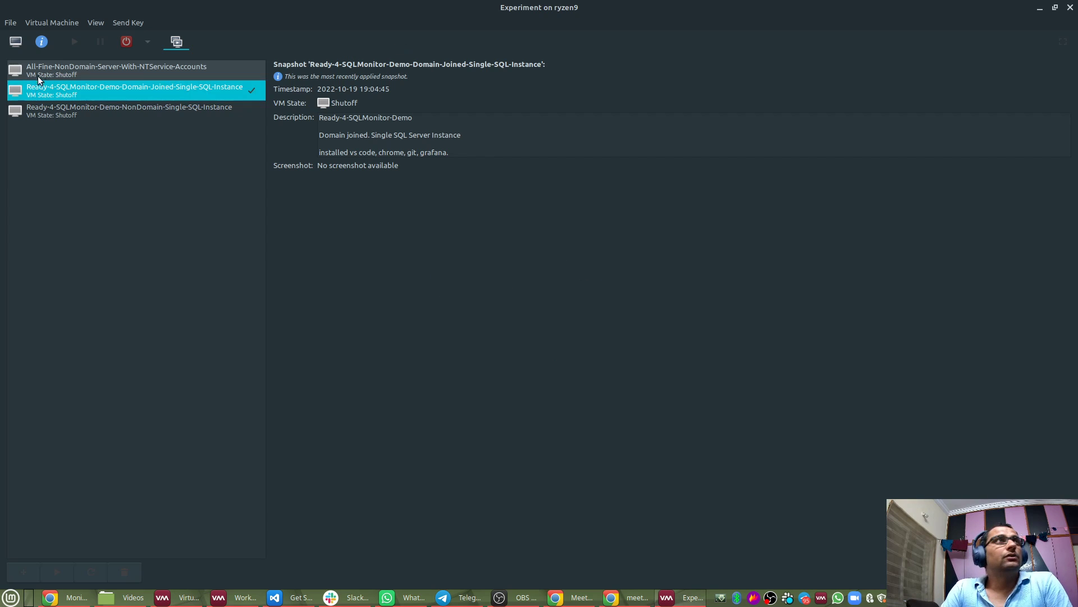
click(71, 39)
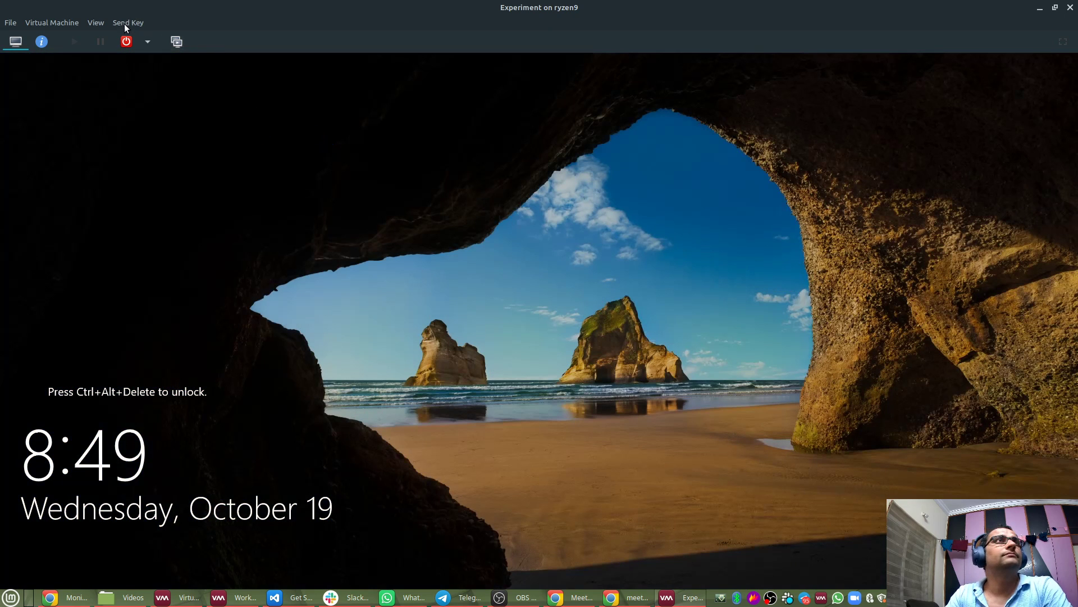
Unlock the Experiment machine with Ctrl+Alt+Delete and sign in by entering the account password.
click(128, 23)
click(140, 56)
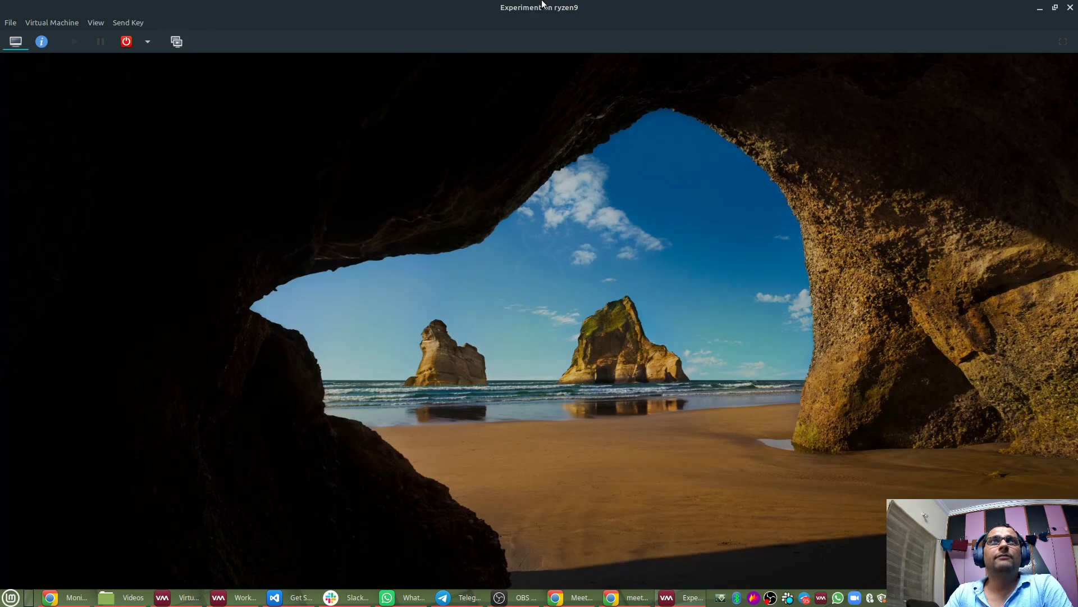
text(••••••••)
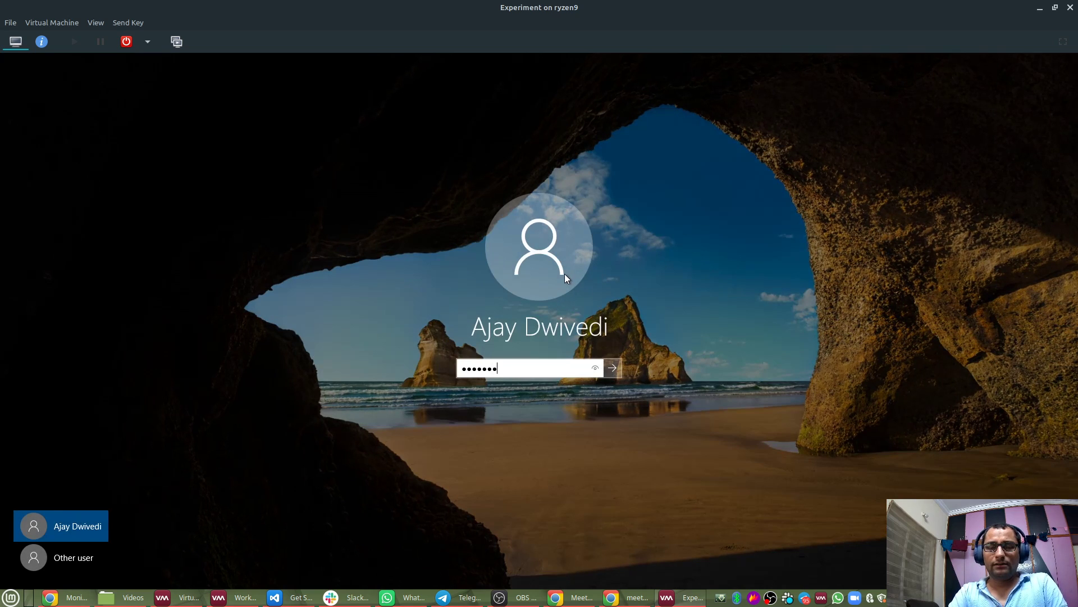
key(Return)
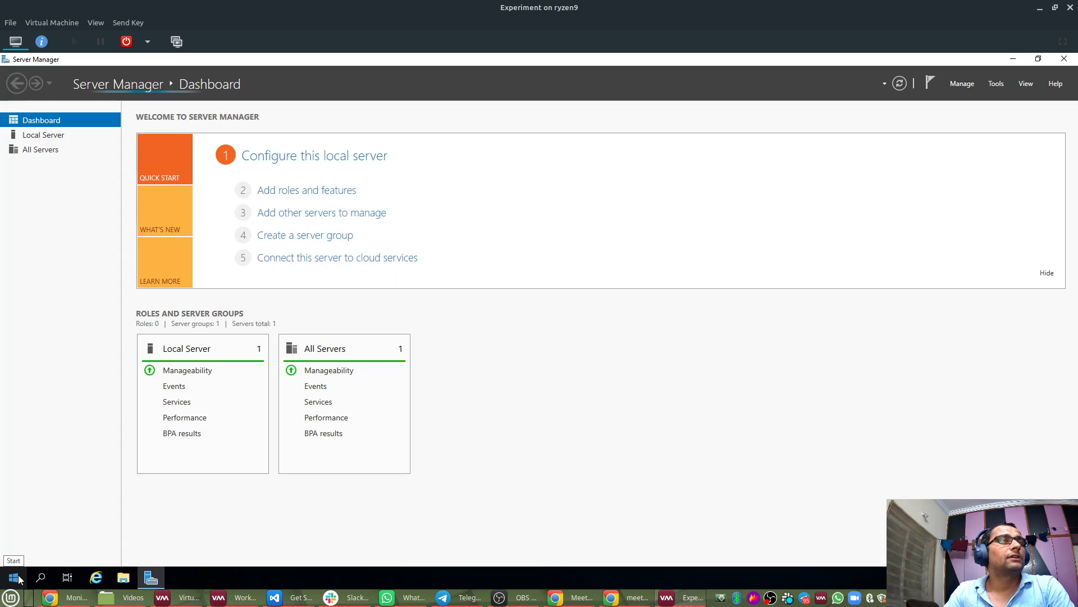
View the Experiment machine's system properties, check its full computer name and domain, and close the System window.
click(20, 583)
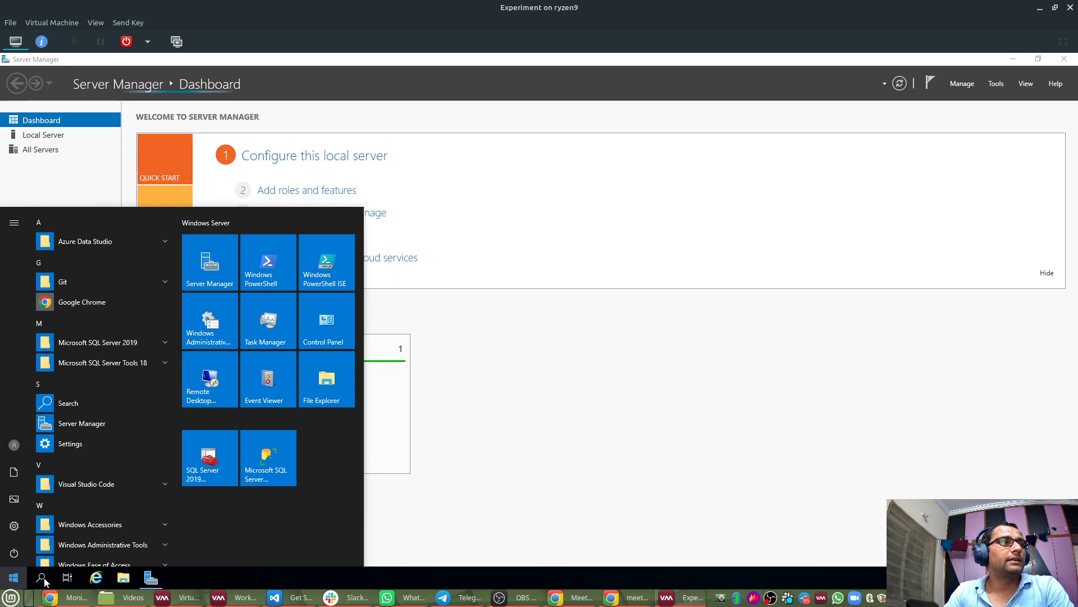
right_click(324, 393)
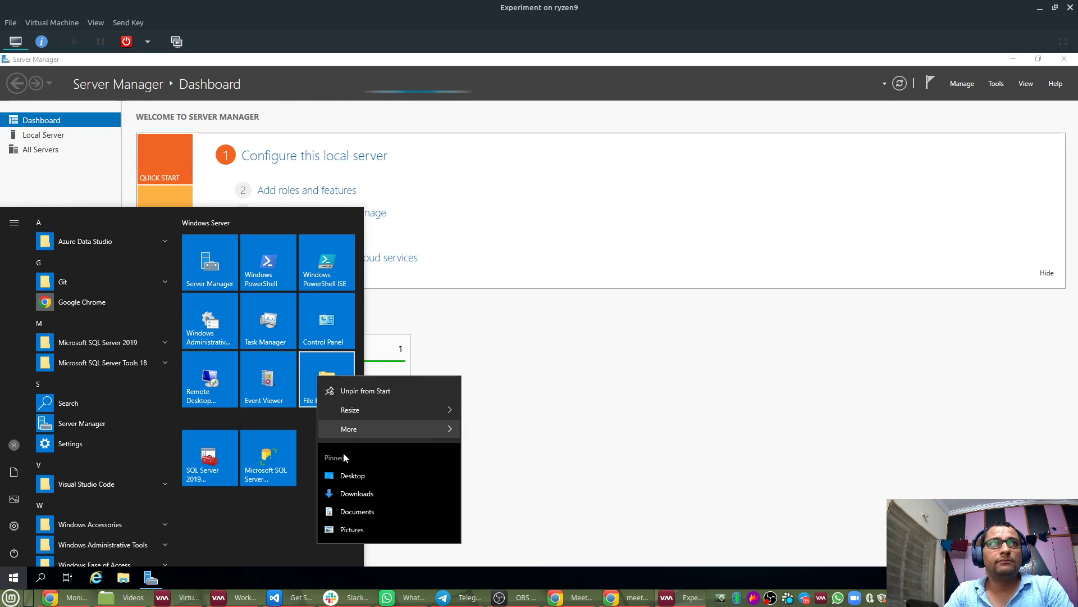
mouse_move(355, 432)
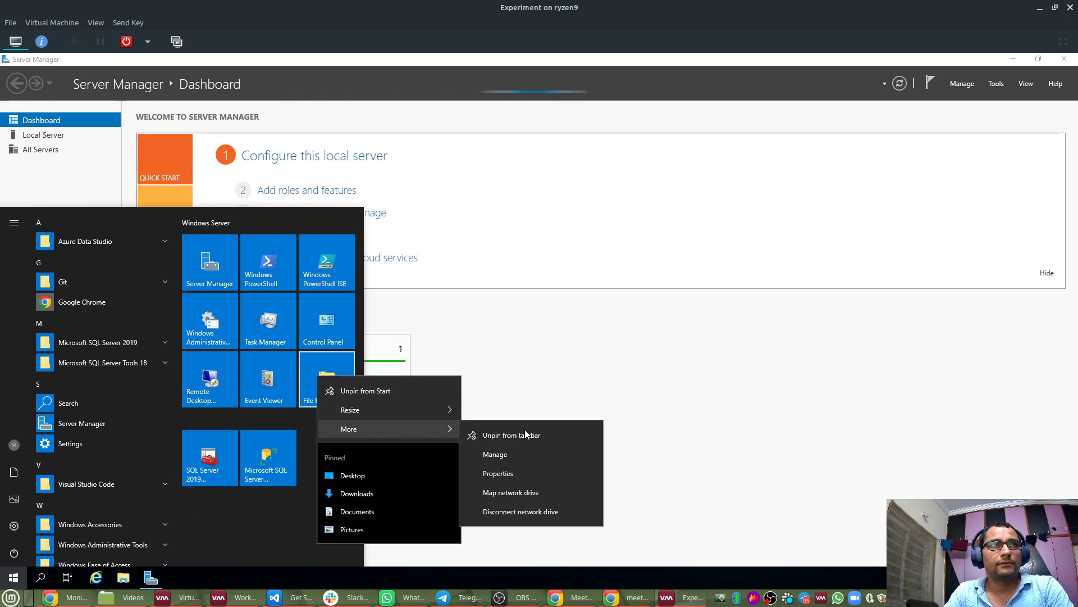
click(519, 474)
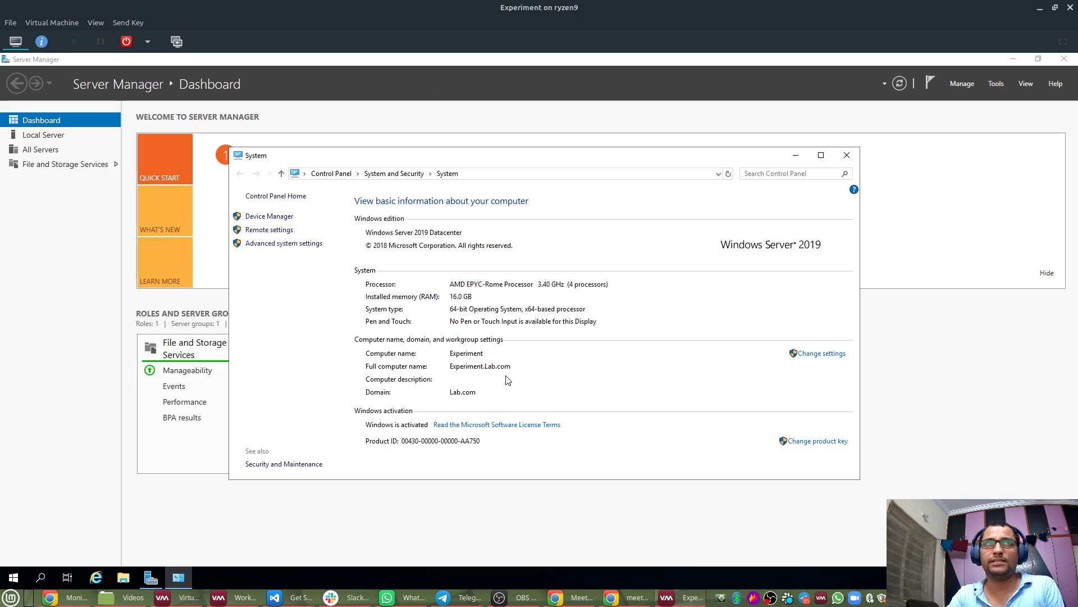
click(845, 157)
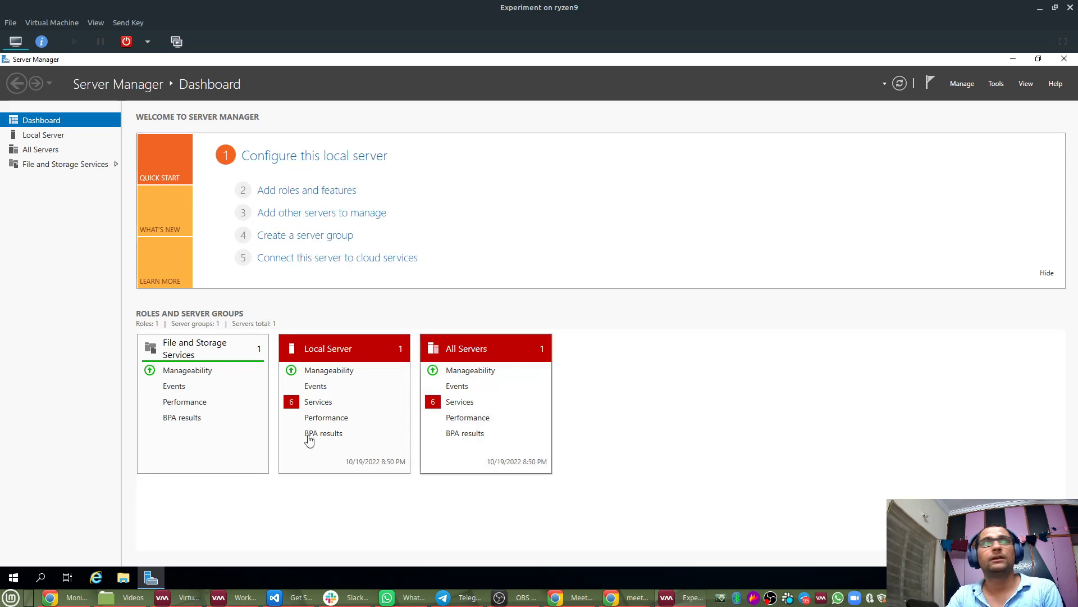
Launch SQL Server 2019 Configuration Manager on the Experiment machine and allow it to make changes.
click(13, 577)
click(218, 454)
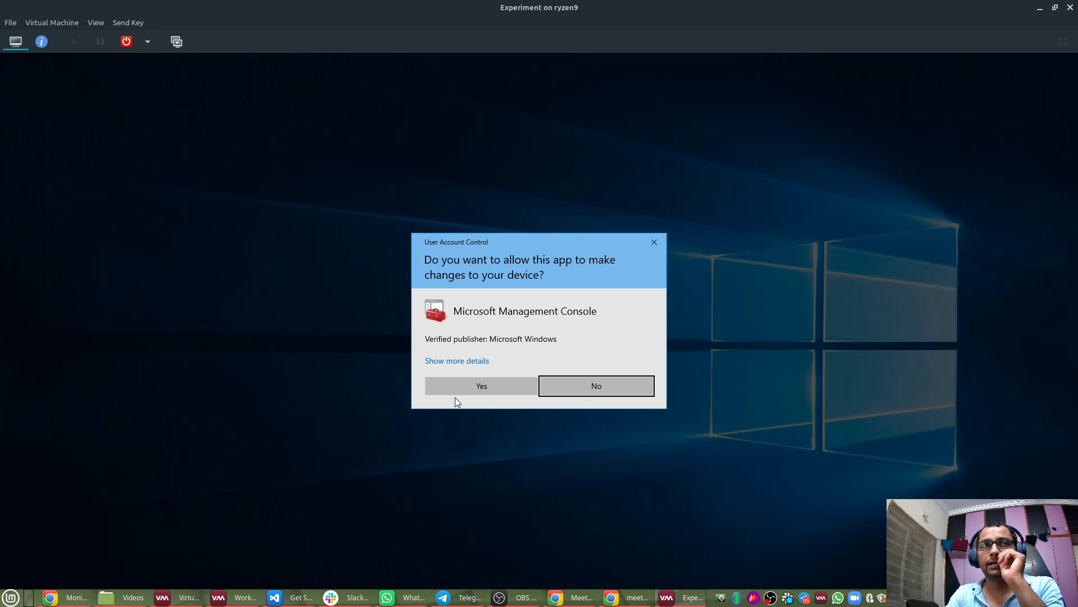
click(460, 385)
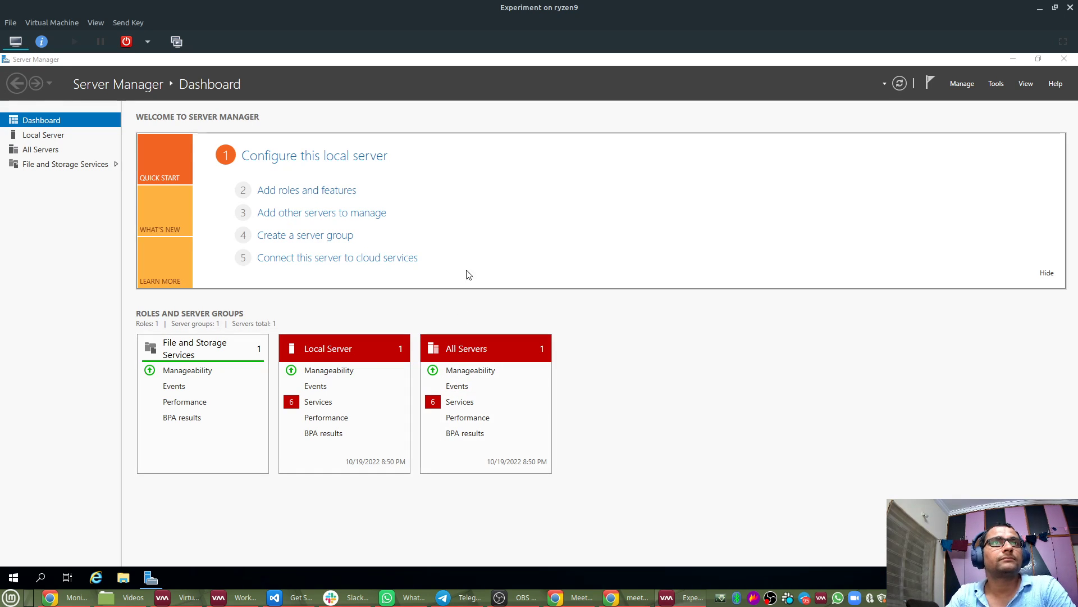
Show the SQL Server Services list, widen the Name column to read the full service names, and select SQL Server (SQL2019).
click(73, 116)
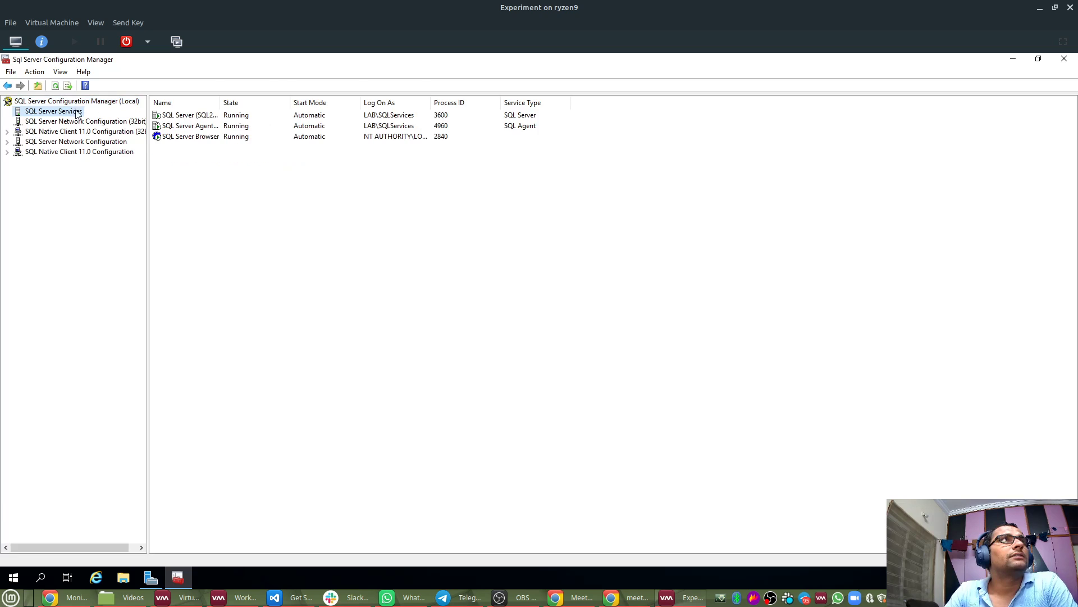
drag(281, 102, 354, 102)
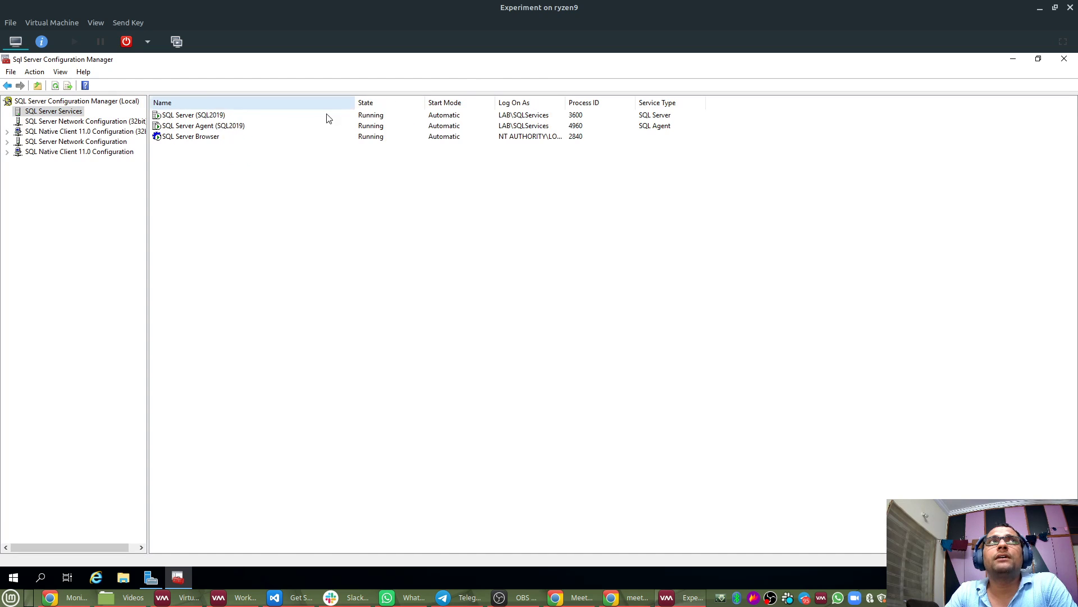
click(197, 116)
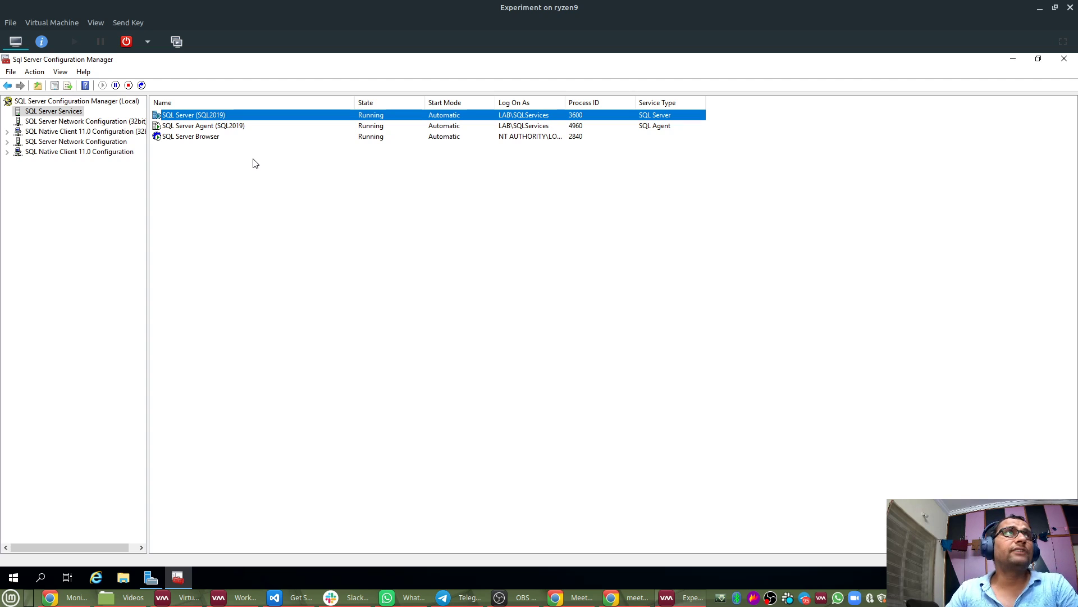
Set the Experiment machine's taskbar to combine buttons only when the taskbar is full, and close Settings.
right_click(288, 569)
right_click(259, 573)
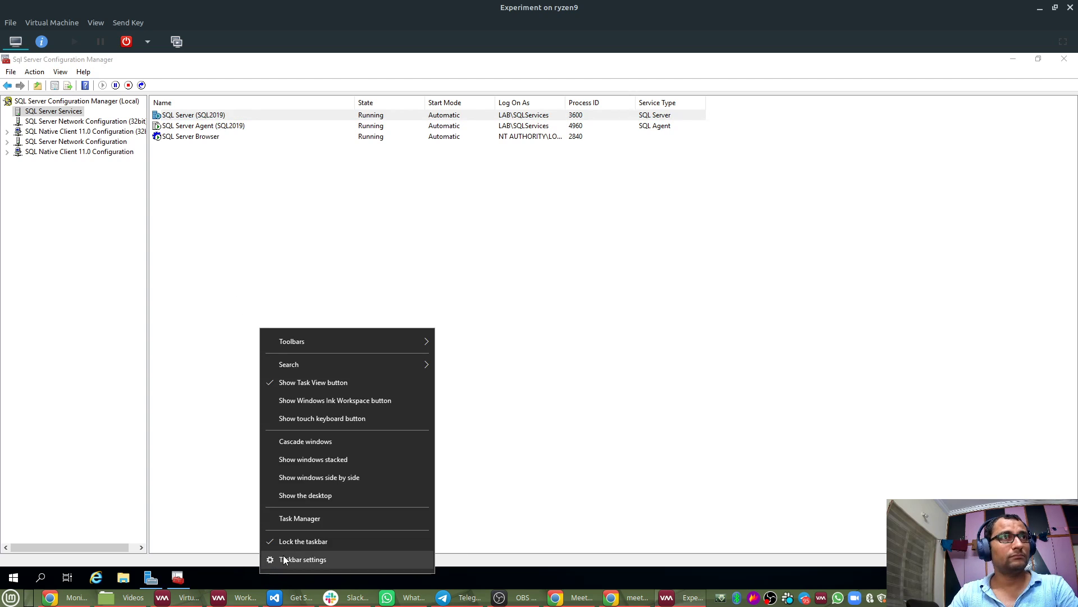
click(283, 557)
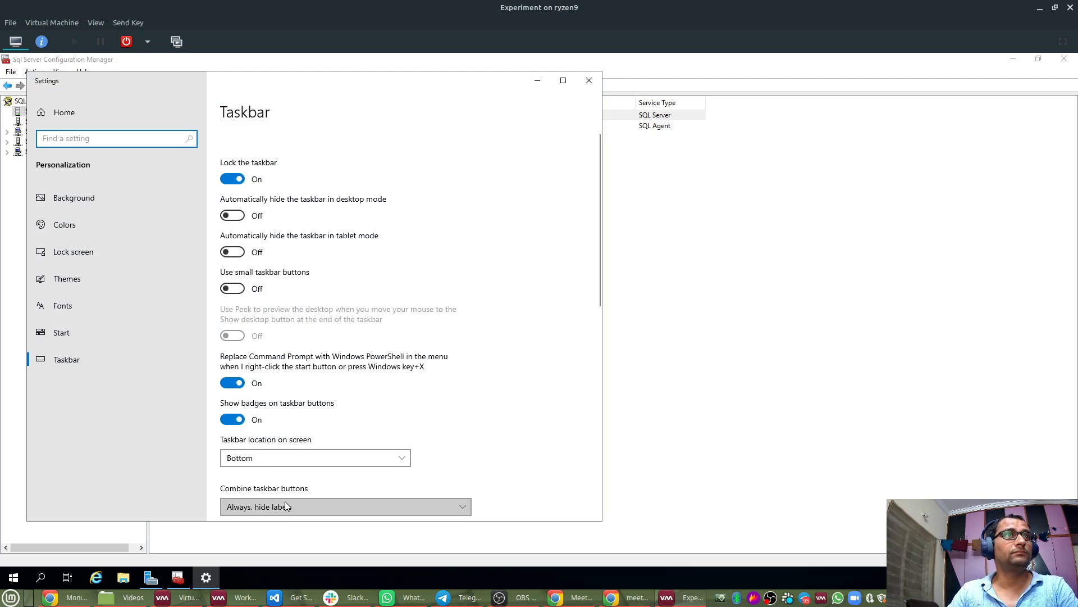
click(285, 506)
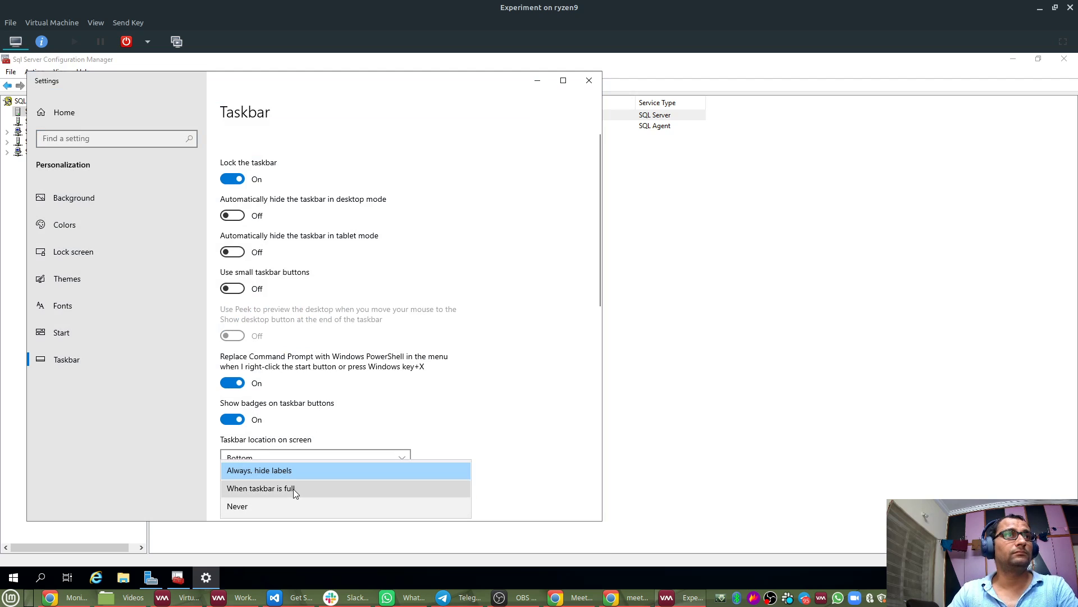
click(294, 487)
click(588, 80)
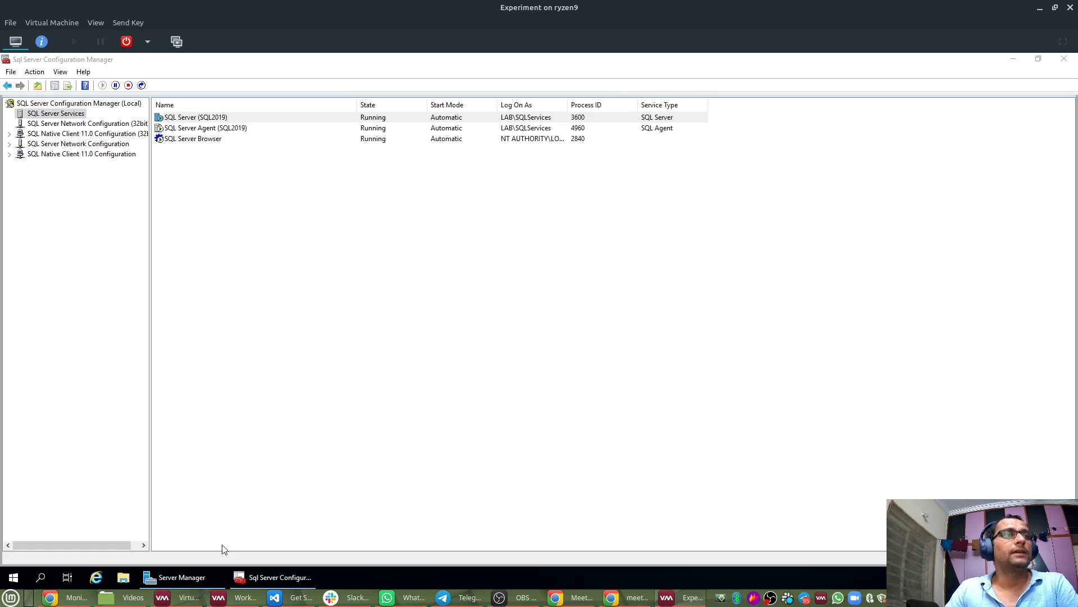
Launch SQL Server Management Studio and, while it loads, review the logon accounts of the SQL Server and SQL Server Agent (SQL2019) services.
click(7, 579)
click(248, 446)
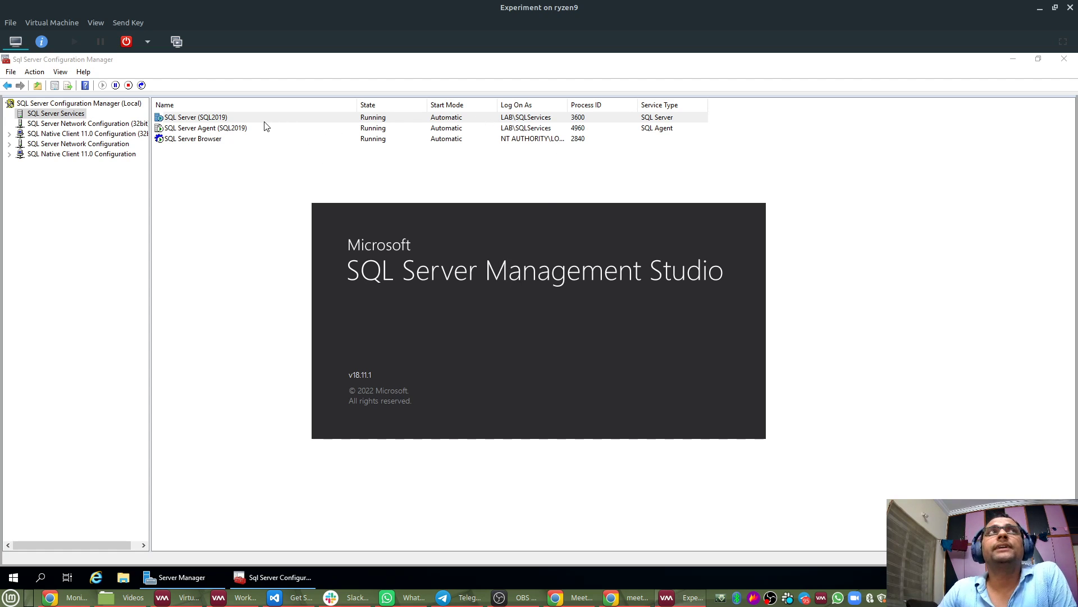
click(235, 118)
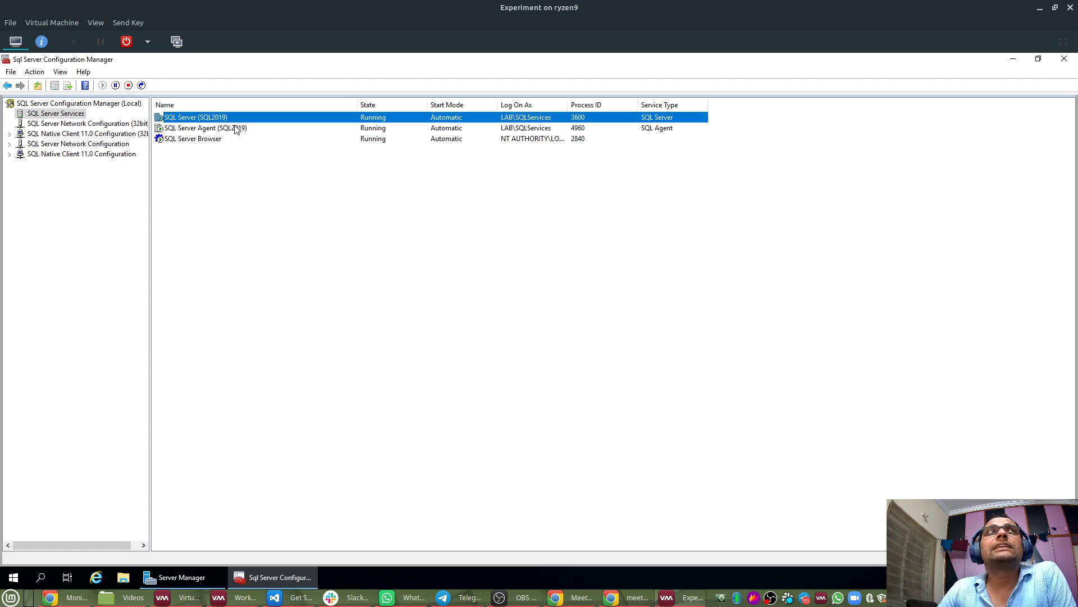
click(234, 129)
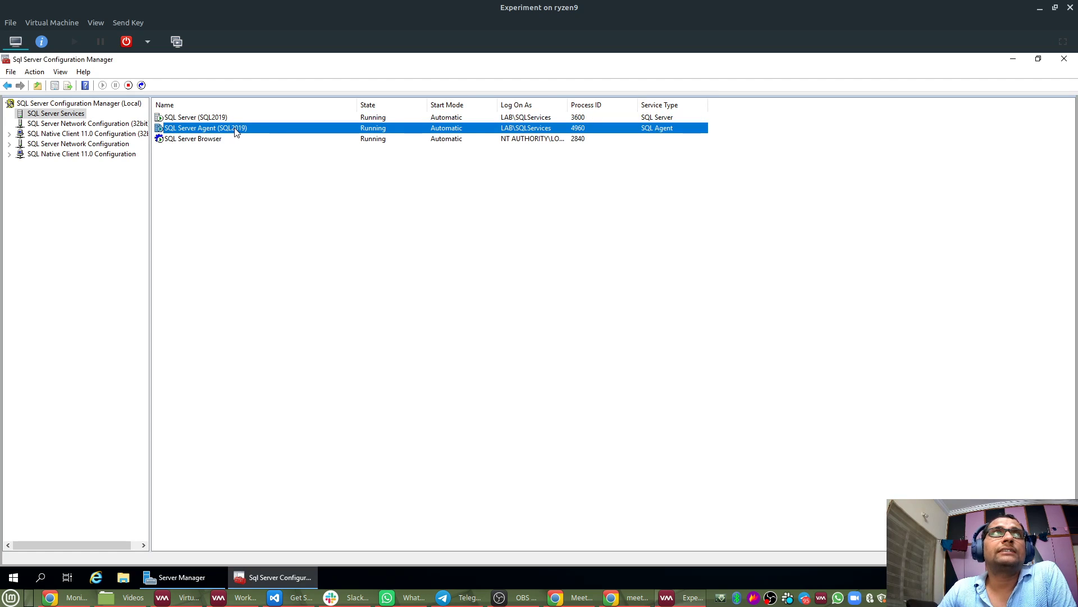
click(528, 119)
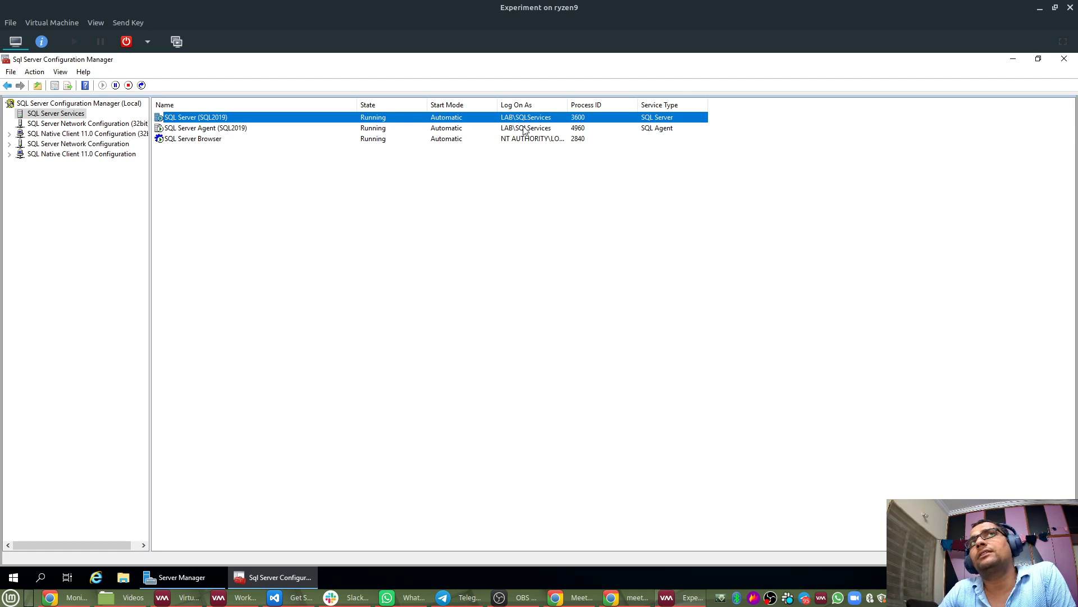
click(524, 128)
click(531, 119)
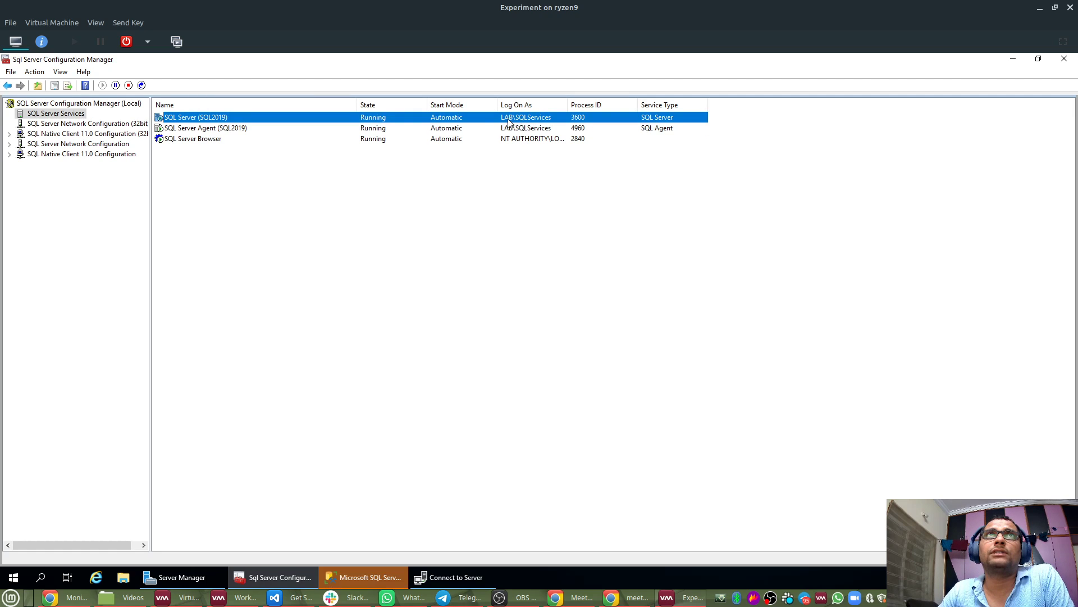
click(545, 129)
click(546, 116)
Connect SQL Server Management Studio to EXPERIMENT\SQL2019 with Windows Authentication and collapse its node.
click(362, 578)
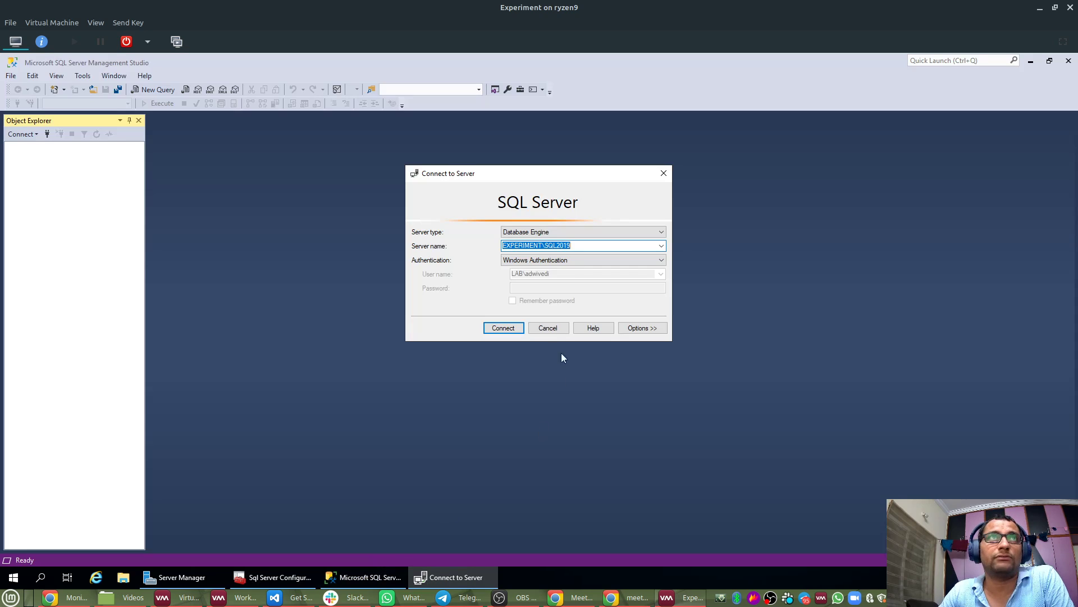
click(503, 328)
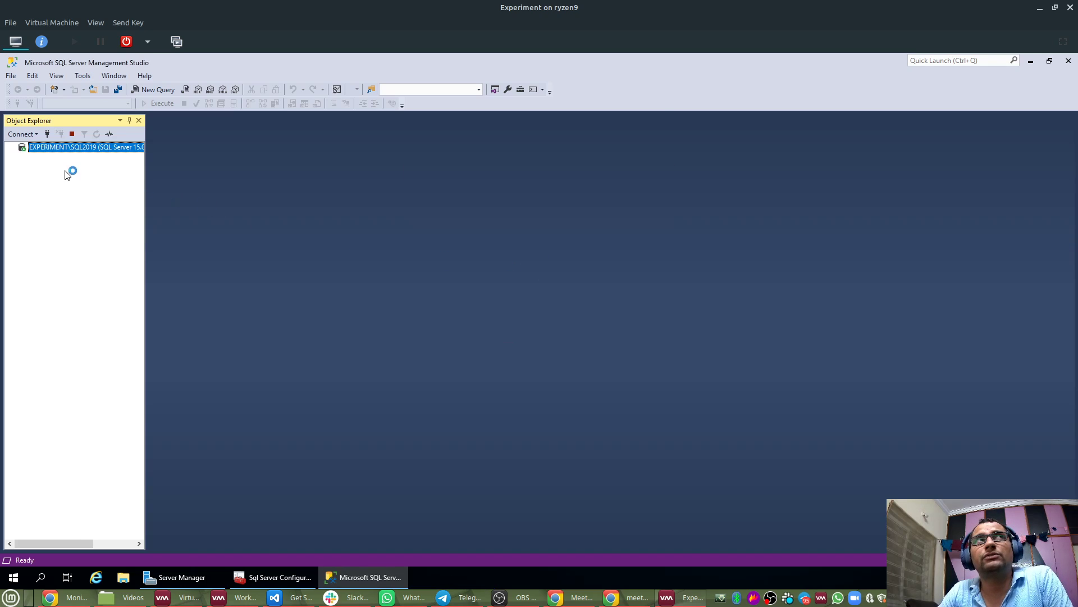
double_click(35, 148)
Add a second connection using only the server name EXPERIMENT without the instance name, and collapse its node.
click(47, 133)
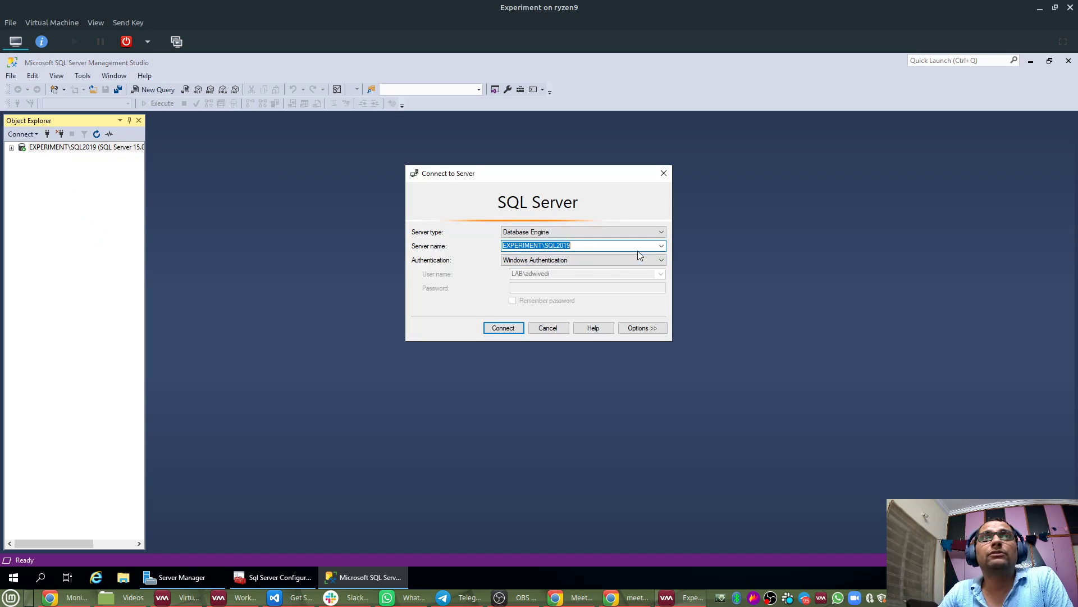
drag(542, 245, 627, 215)
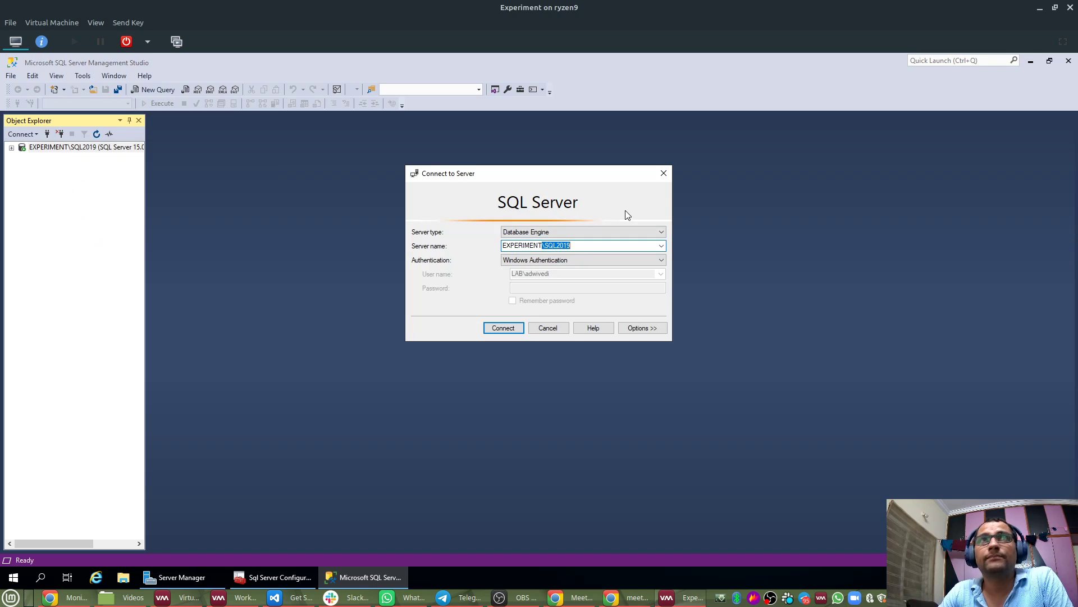
key(BackSpace)
key(Return)
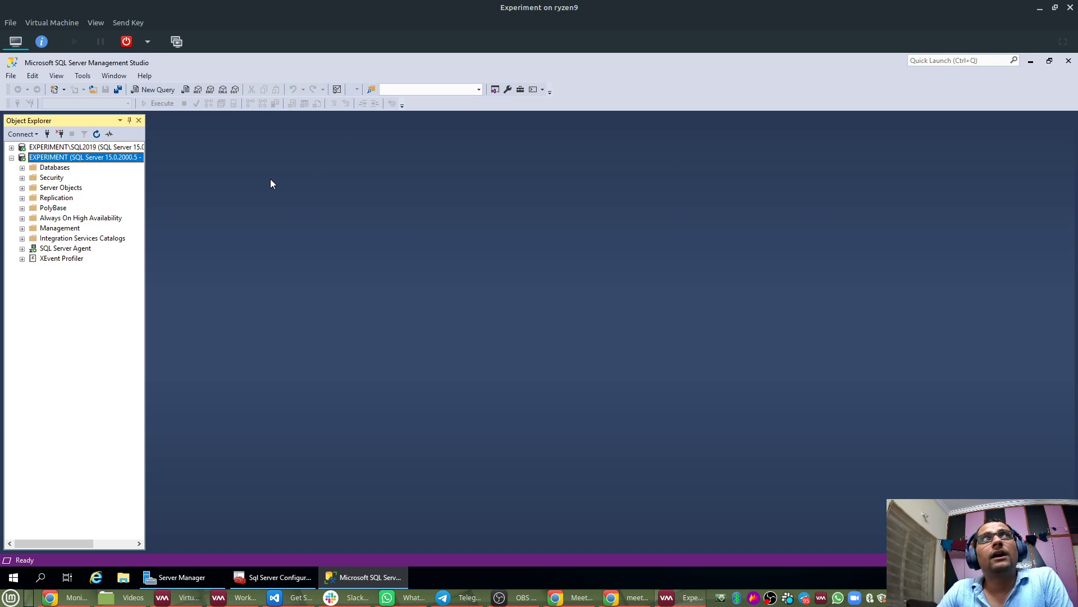
double_click(114, 160)
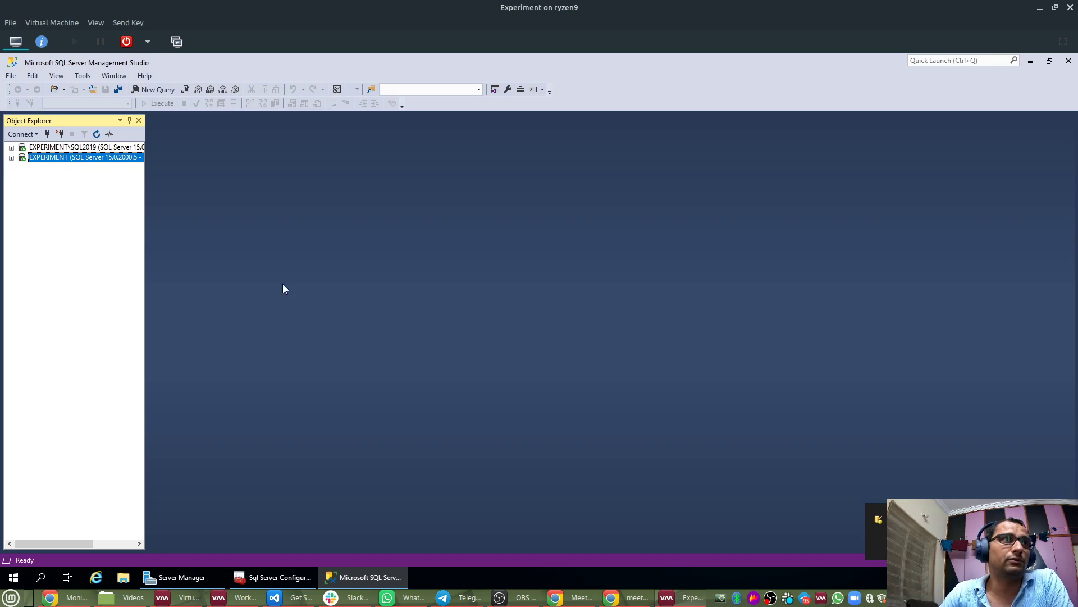
Examine the databases on the EXPERIMENT connection, including the system databases, and refresh the Databases folder.
click(11, 157)
click(23, 168)
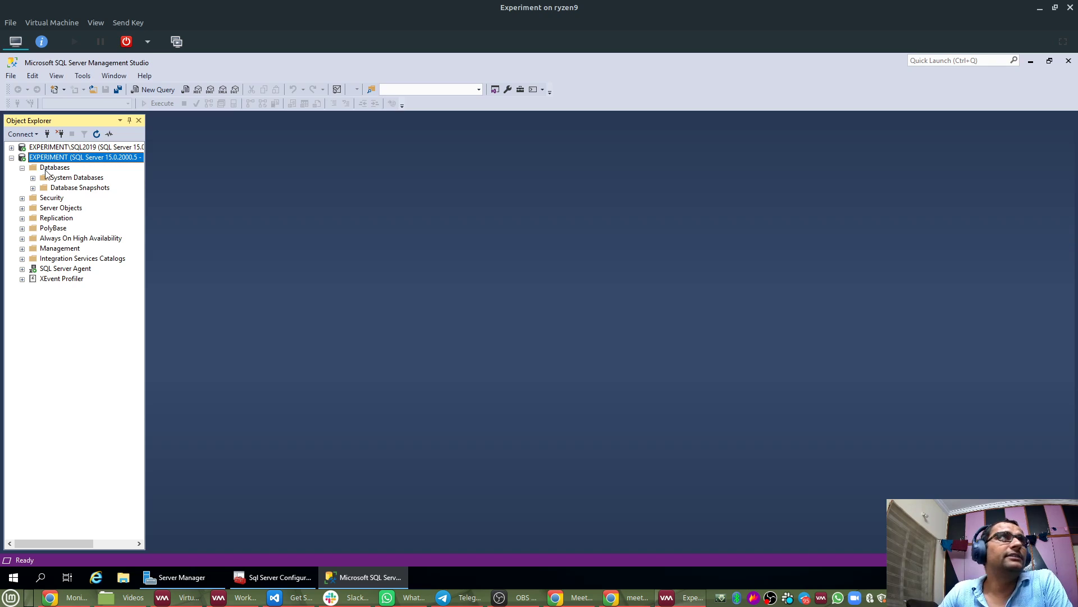
click(46, 169)
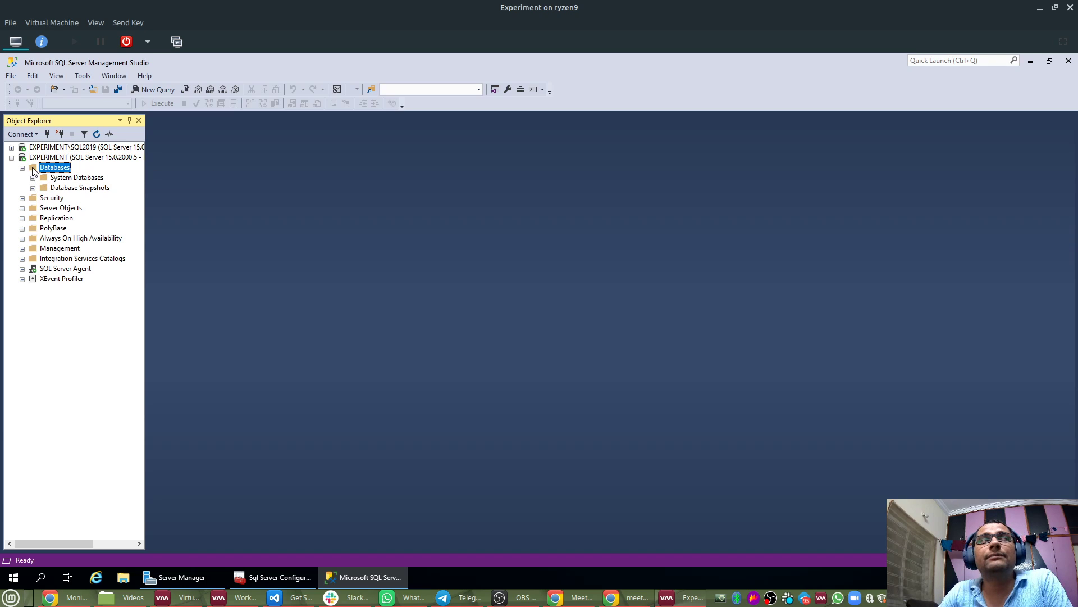
click(33, 178)
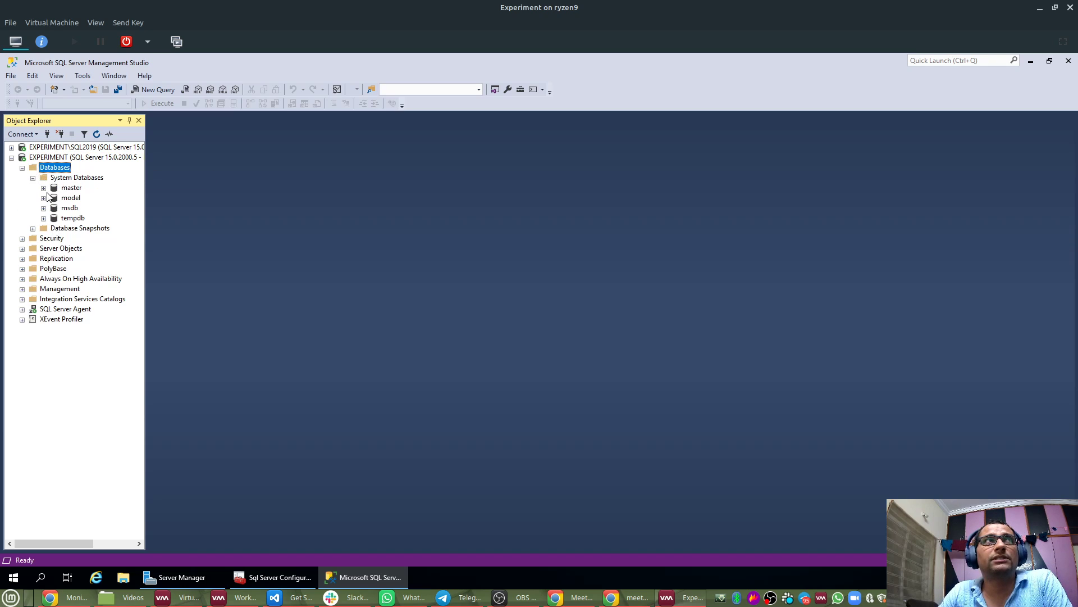
click(33, 178)
right_click(47, 169)
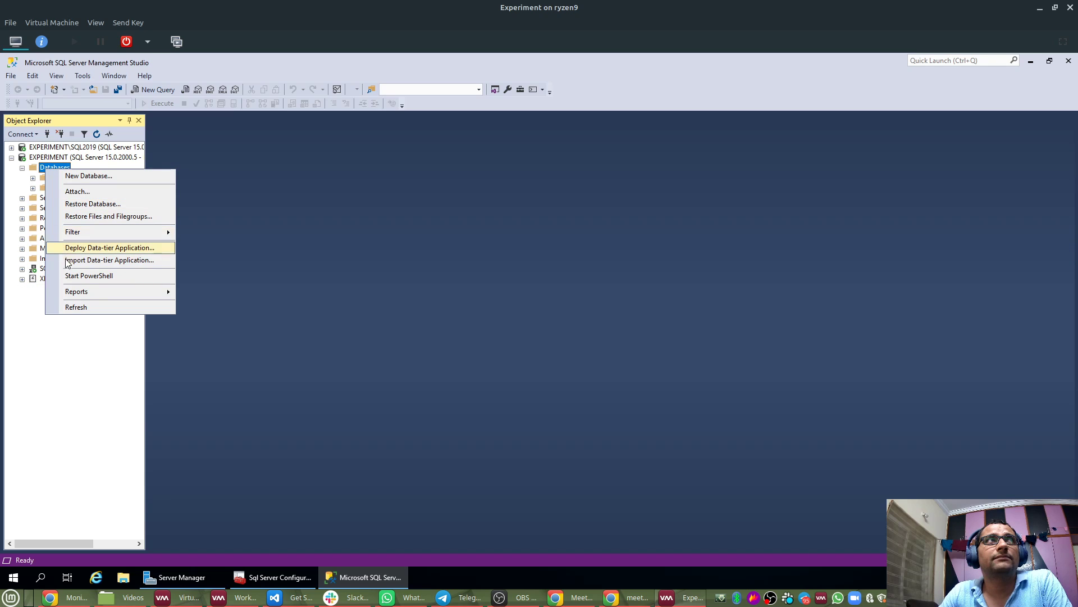
click(76, 307)
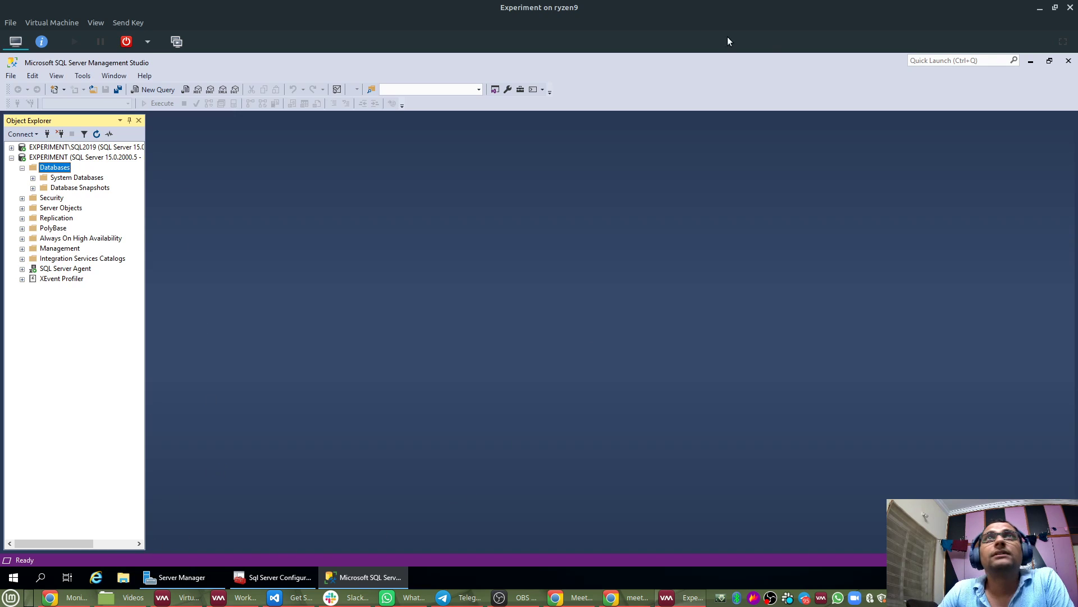
Minimize the Experiment console, Virtual Machine Manager, and the open SSMS and PowerShell ISE windows on Workstation to reach its desktop.
click(1040, 7)
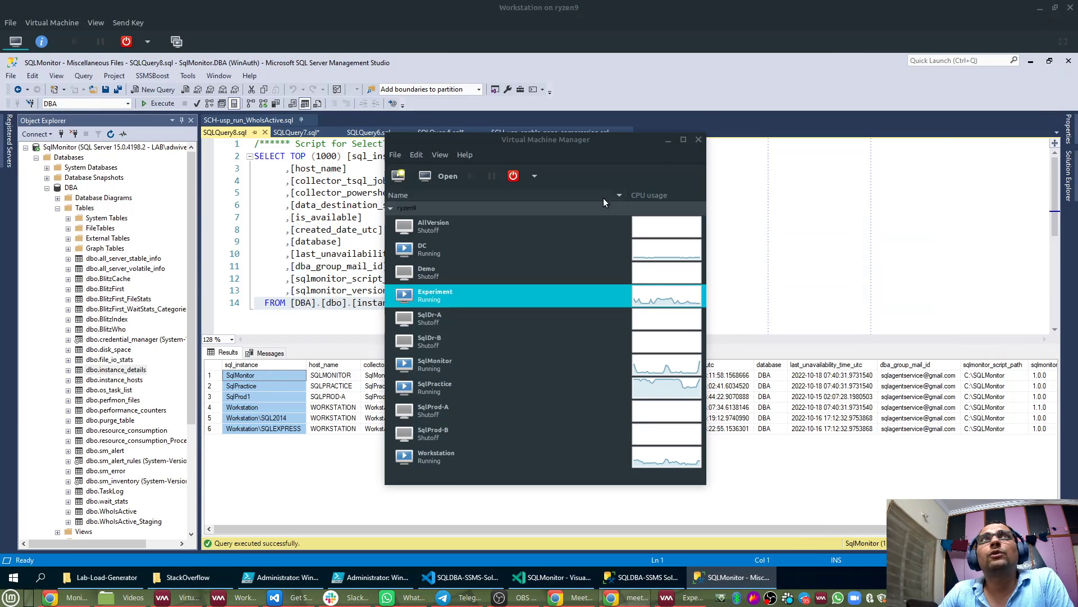
click(666, 139)
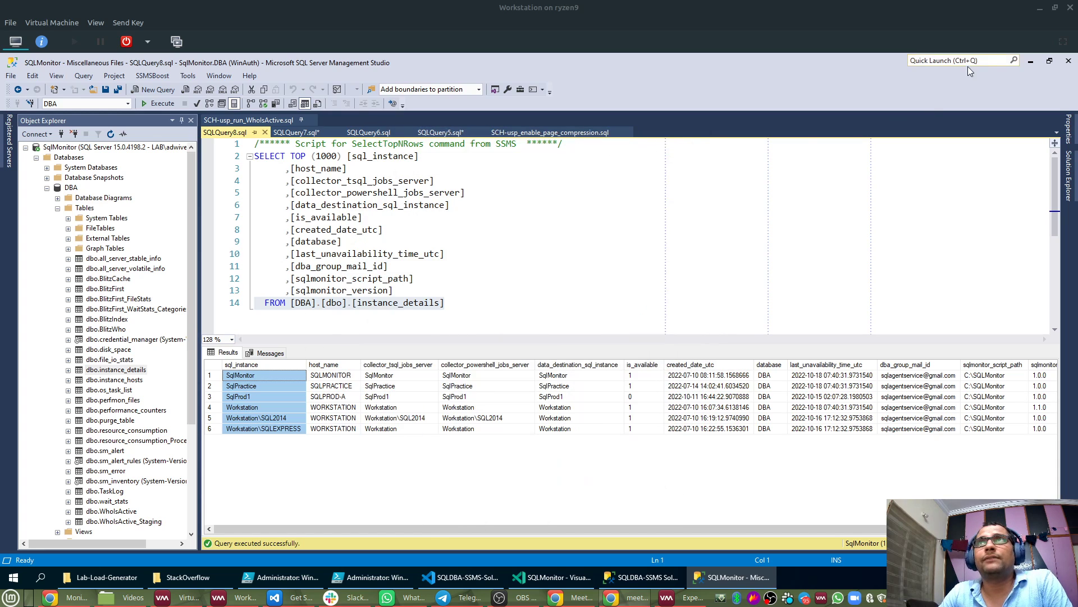
click(1030, 61)
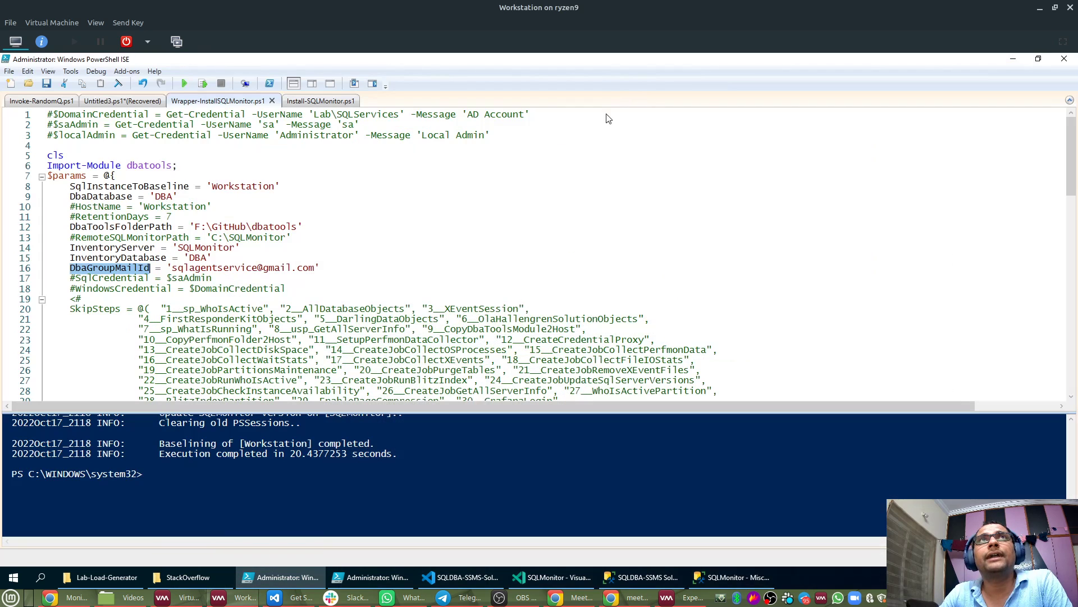
click(1013, 59)
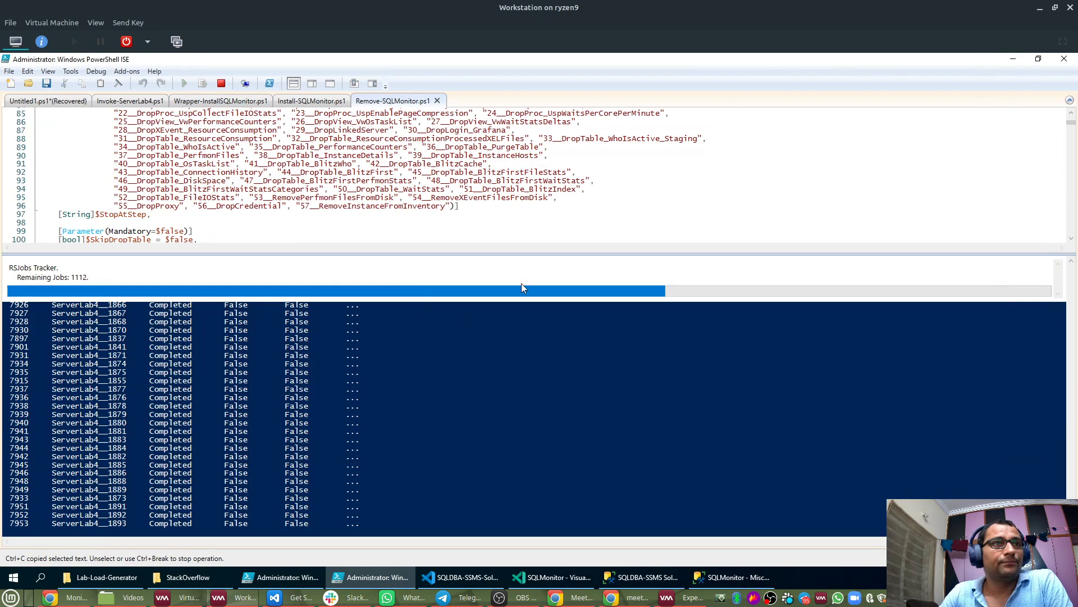
click(1012, 58)
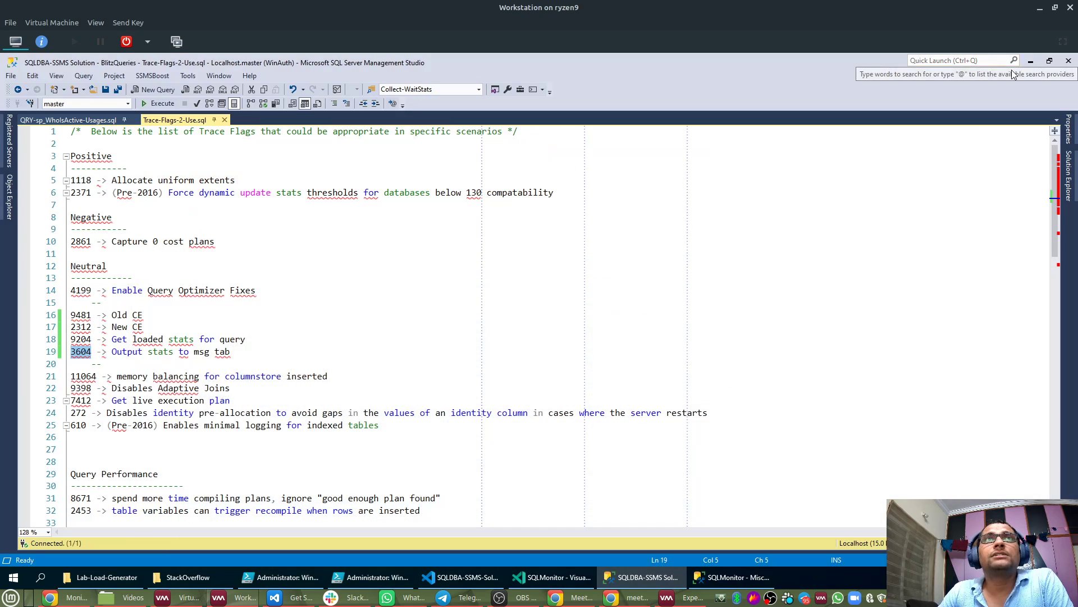
click(1030, 61)
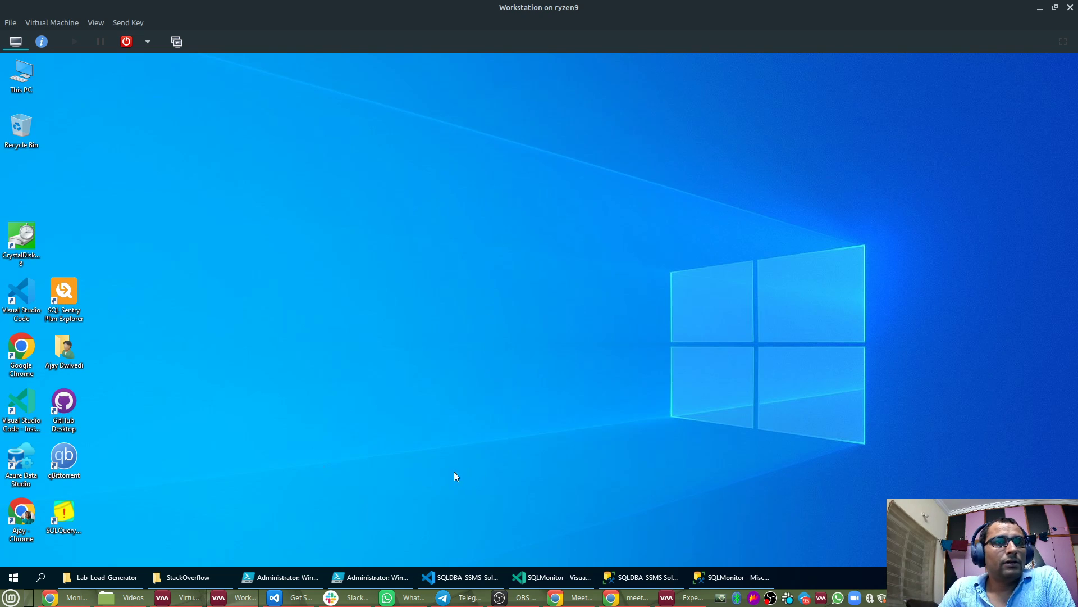
Switch to Visual Studio Code's SQLDBA-SSMS-Solution window and start the Git: Clone command.
click(462, 577)
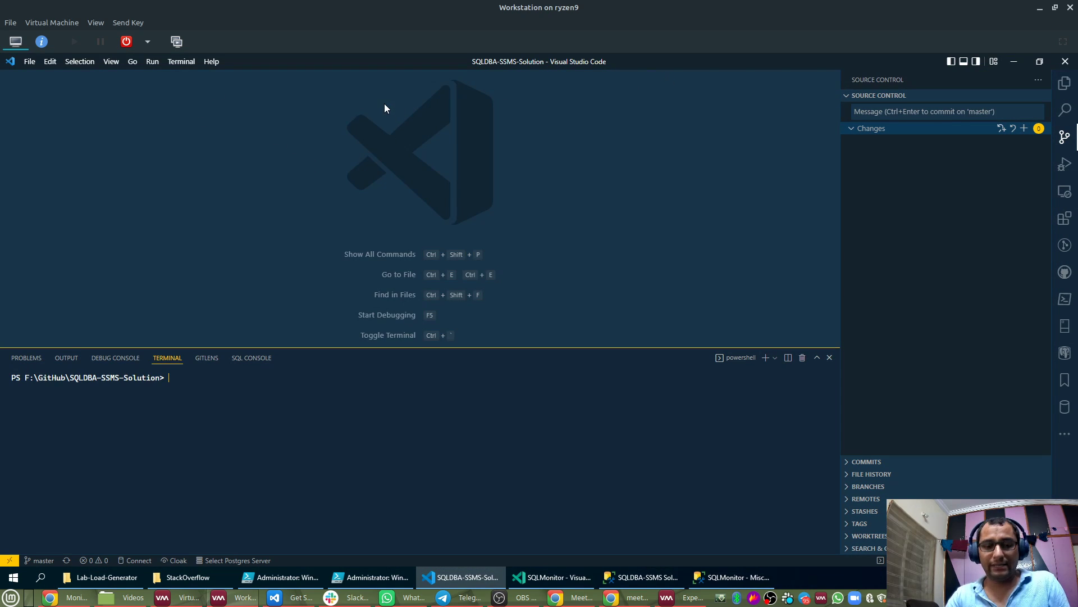
key(ctrl+shift+p)
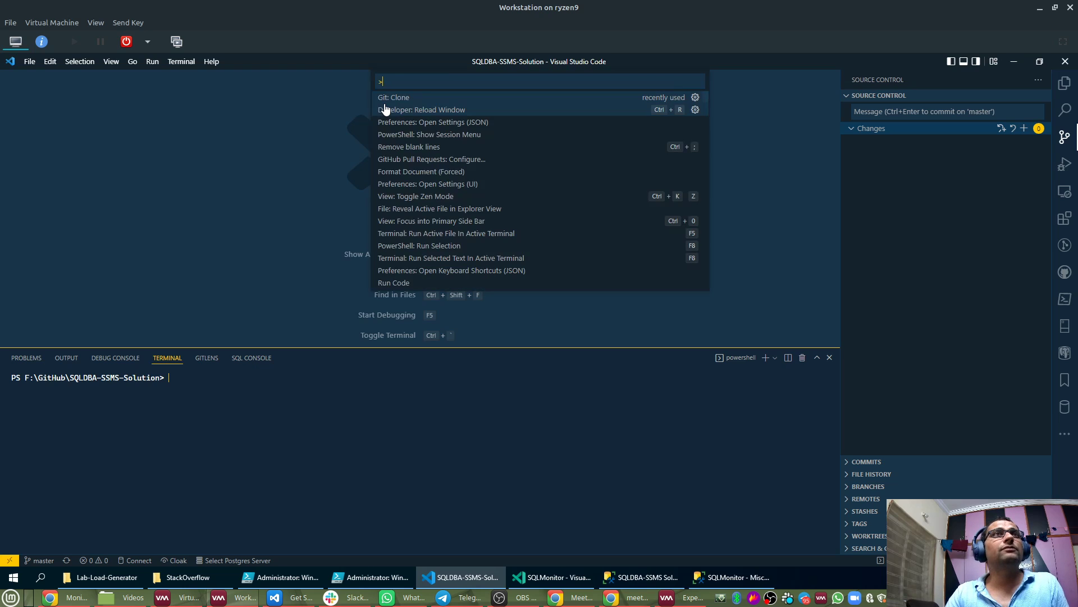
click(434, 99)
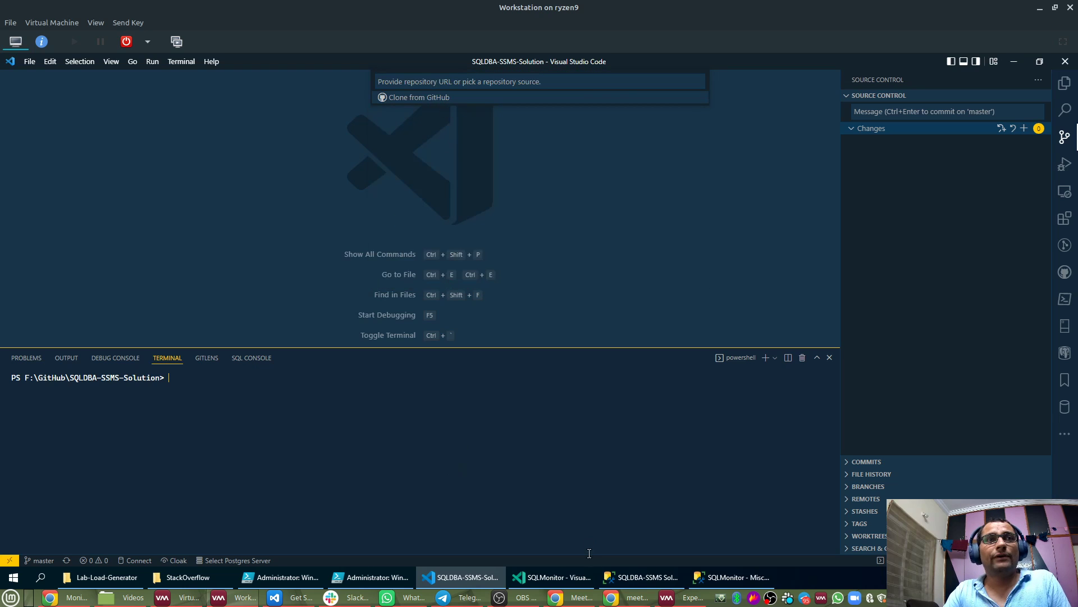
Switch to Chrome, expand the GitHub tab group, and open the SQLMonitor repository's Issues page.
click(70, 597)
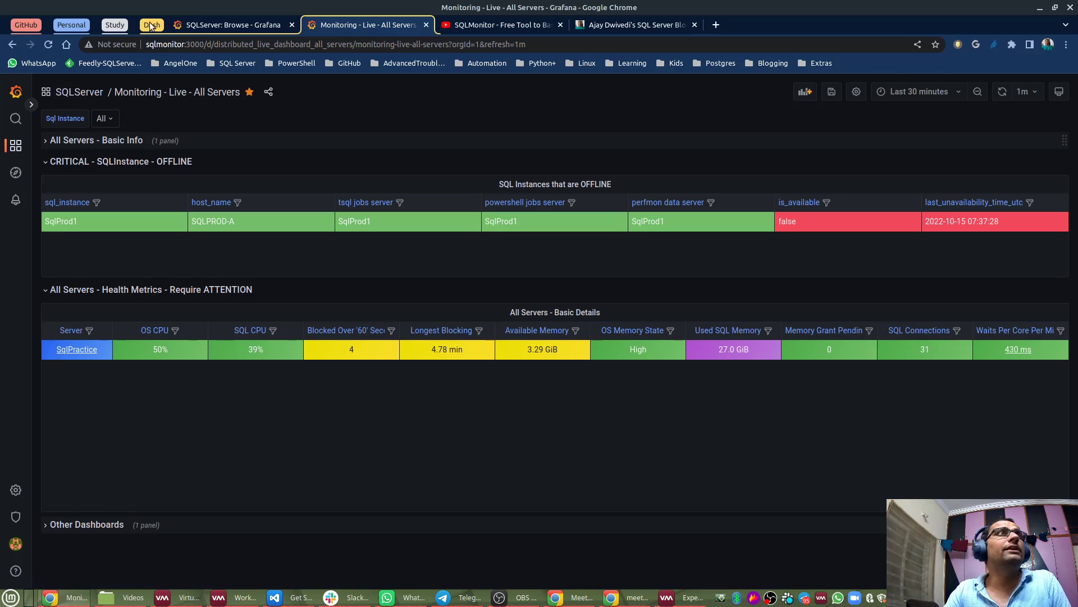
click(24, 25)
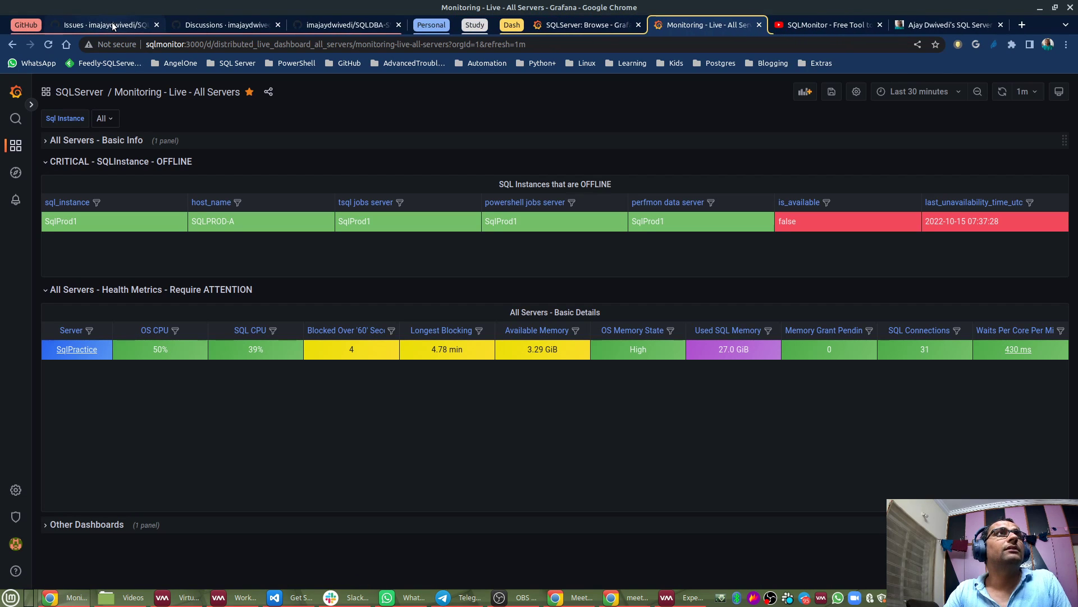
click(112, 23)
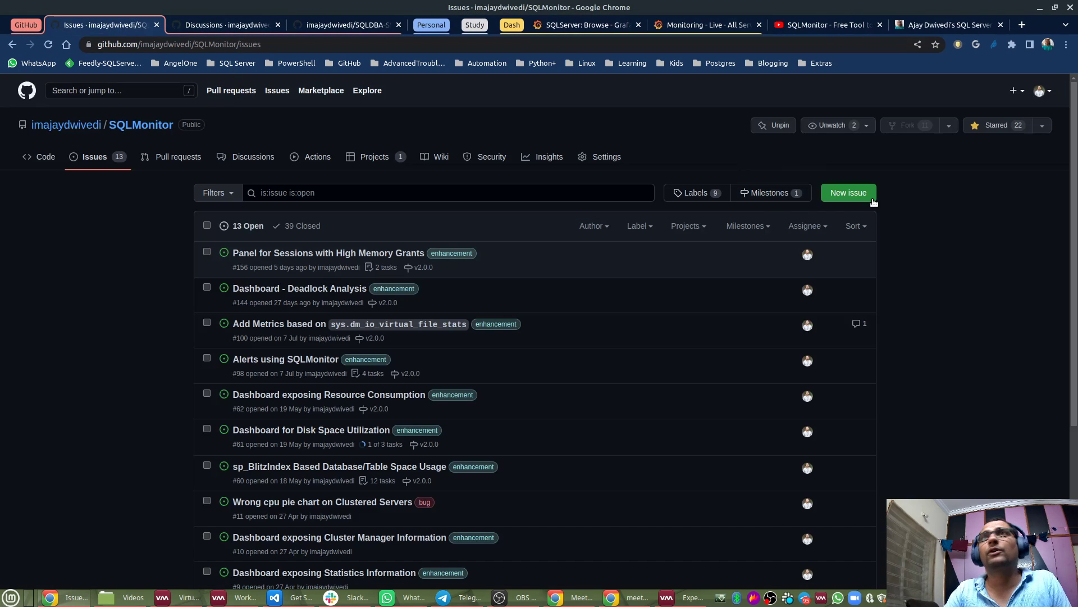
Open the SQLMonitor repository's code page and copy its HTTPS clone URL.
click(163, 125)
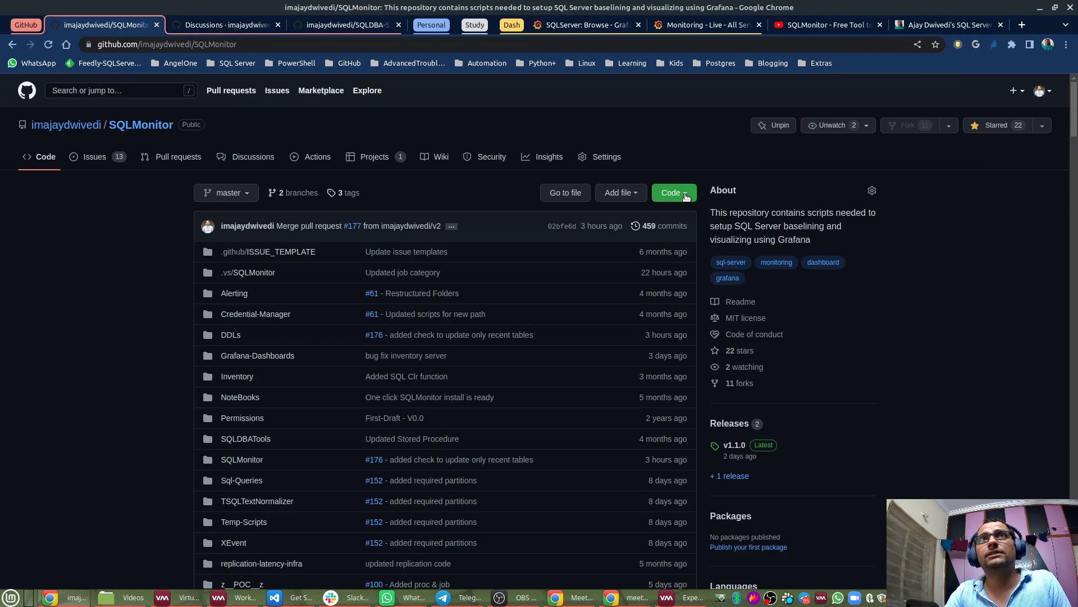
click(686, 194)
click(674, 272)
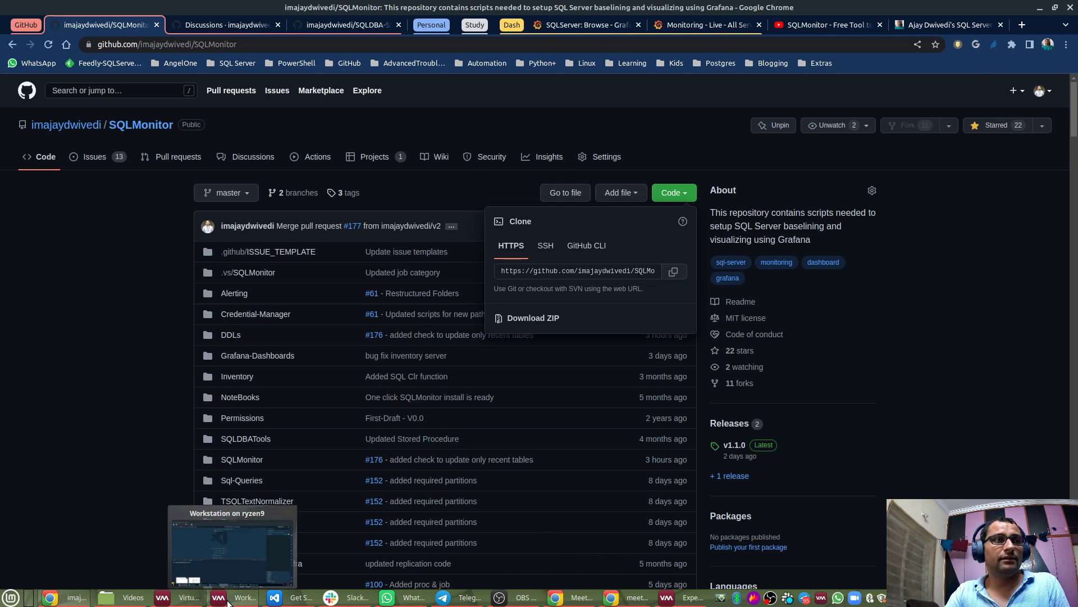
Try to clone SQLMonitor from the copied URL in Workstation's Visual Studio Code, then cancel the folder selection and minimize the window.
click(227, 536)
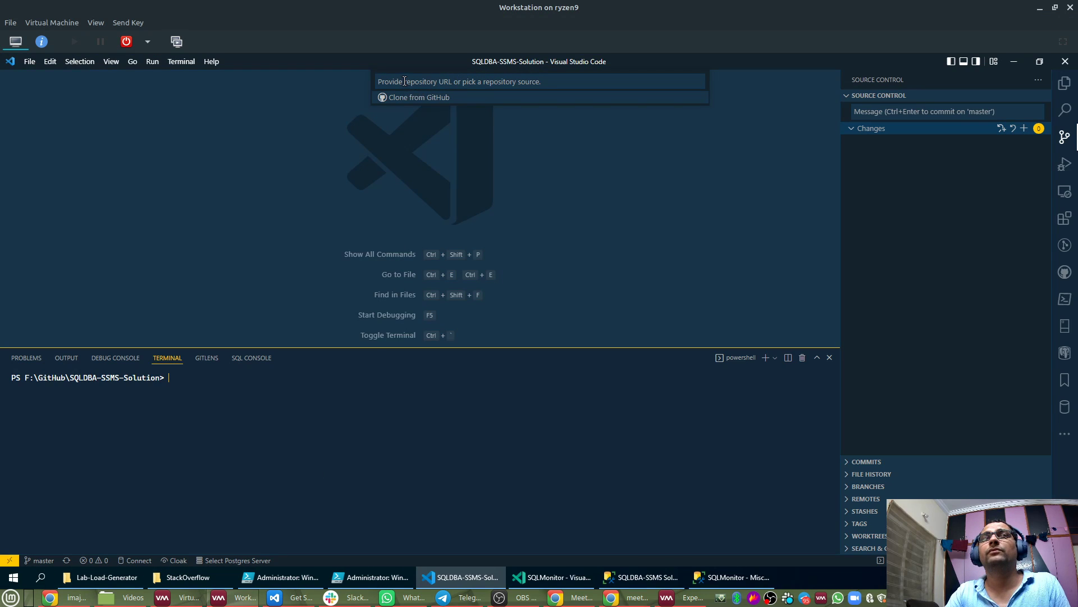
key(ctrl+v)
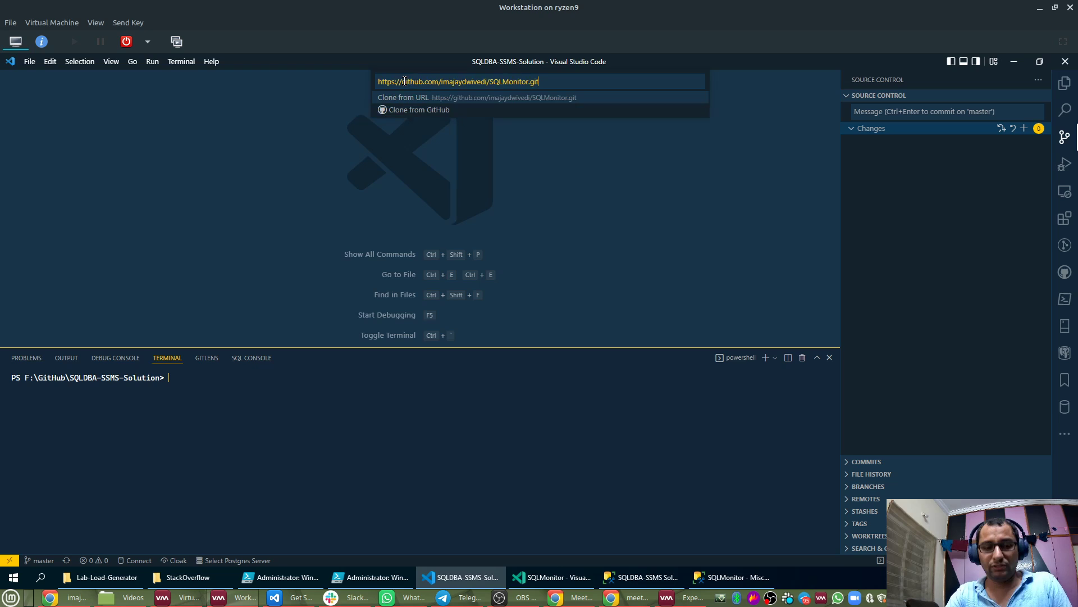
click(601, 89)
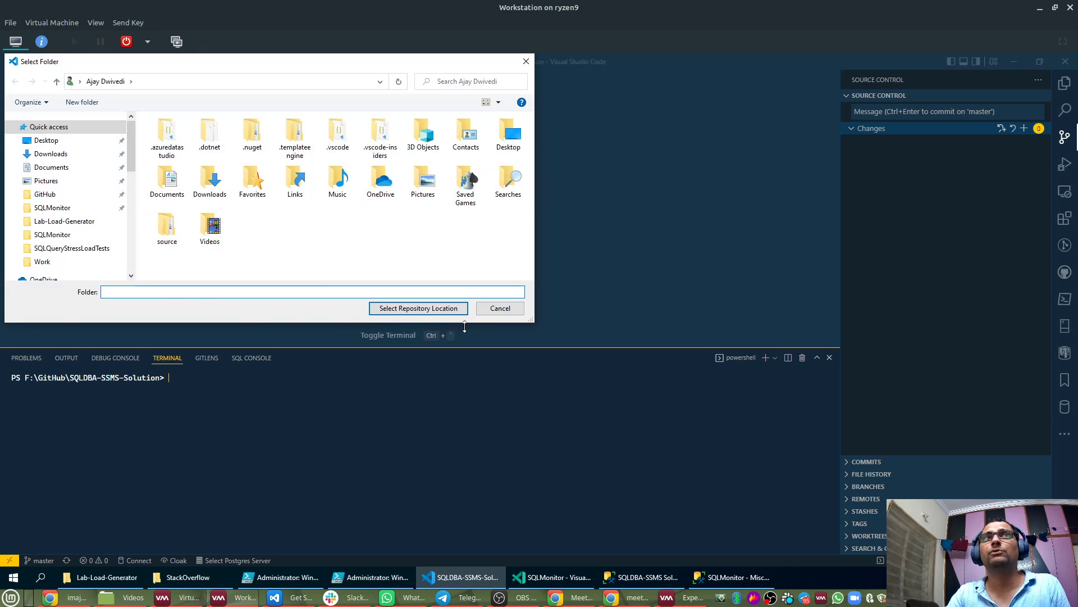
click(500, 308)
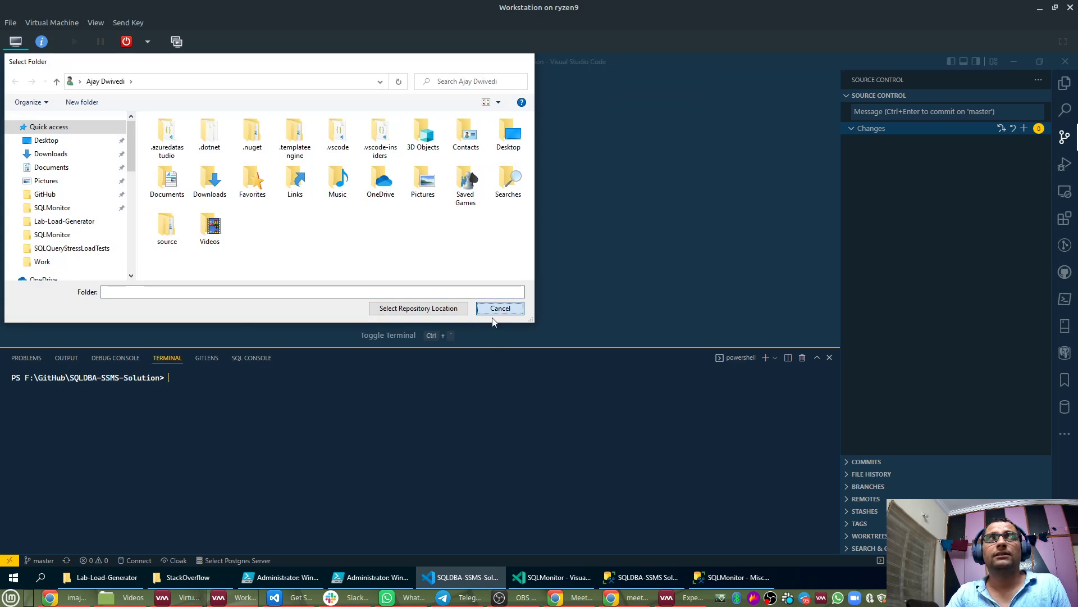
drag(492, 347, 487, 441)
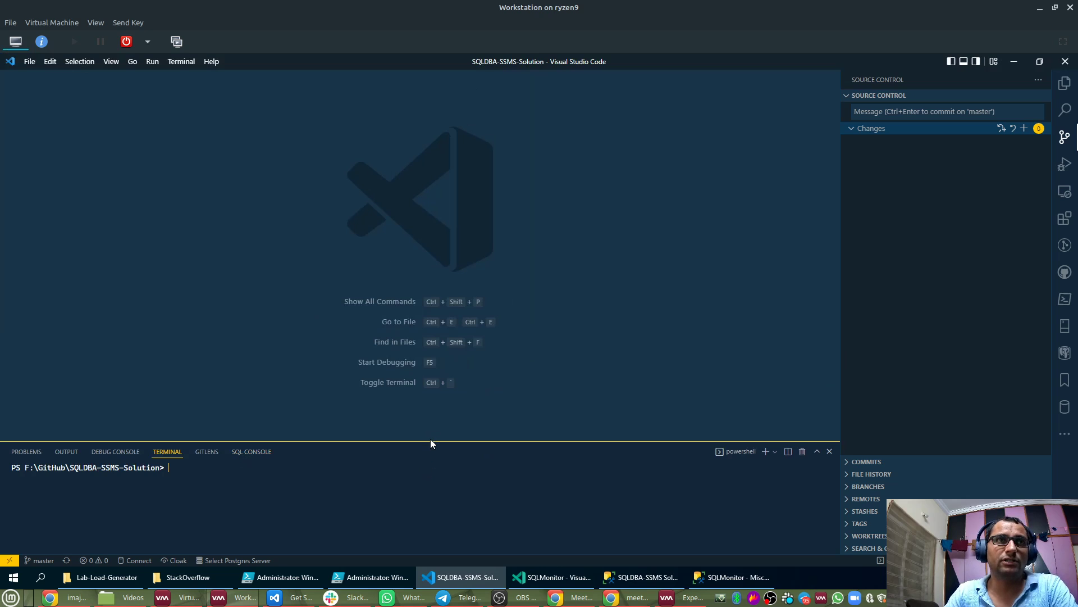
click(446, 578)
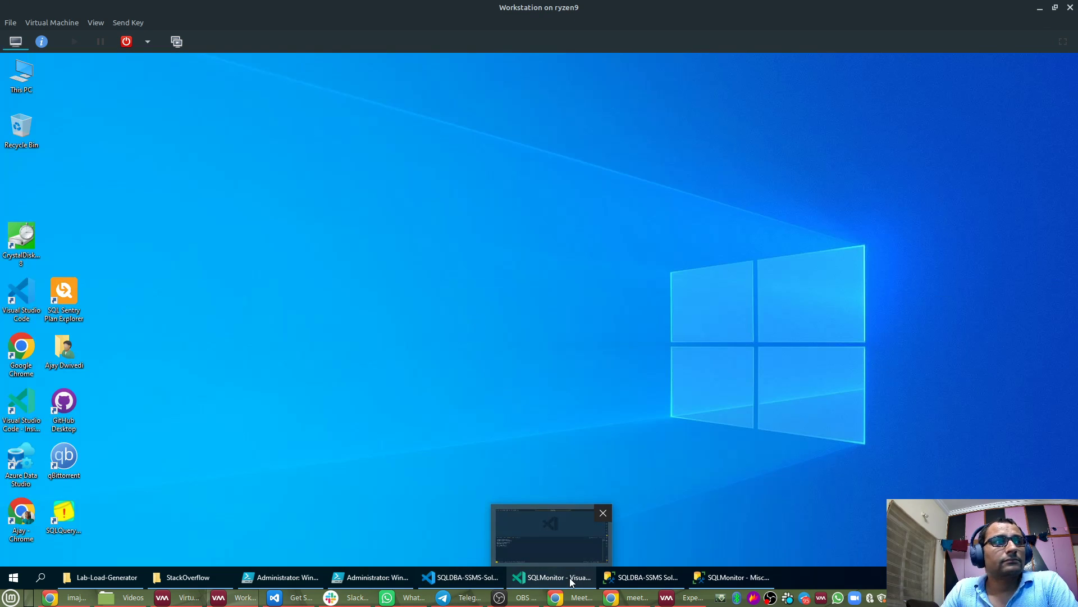
Switch to File Explorer, open the existing F:\GitHub\SQLMonitor folder, and maximize the window.
click(101, 578)
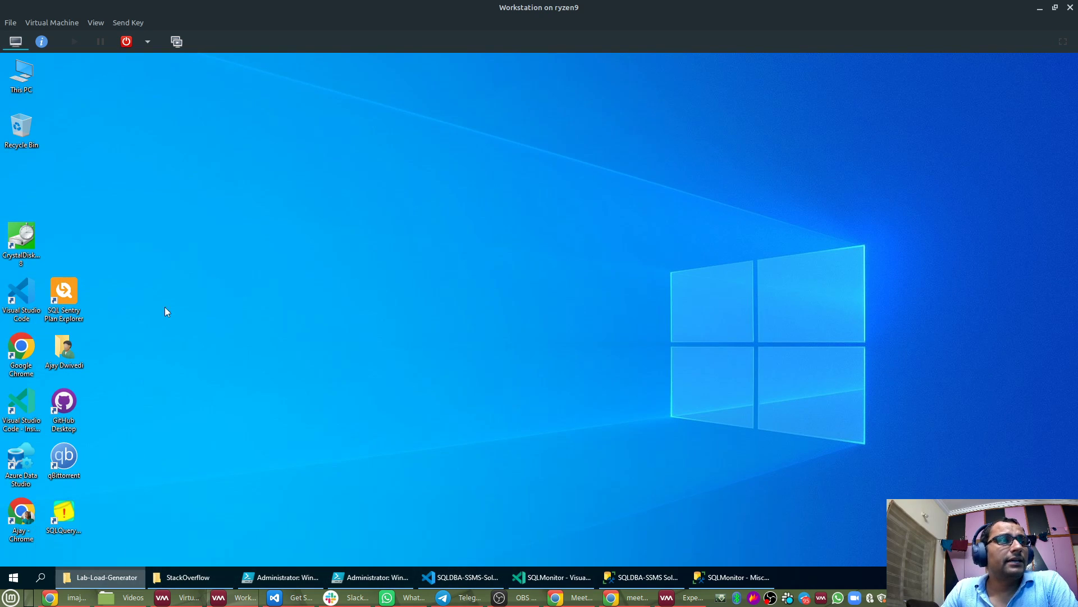
click(472, 352)
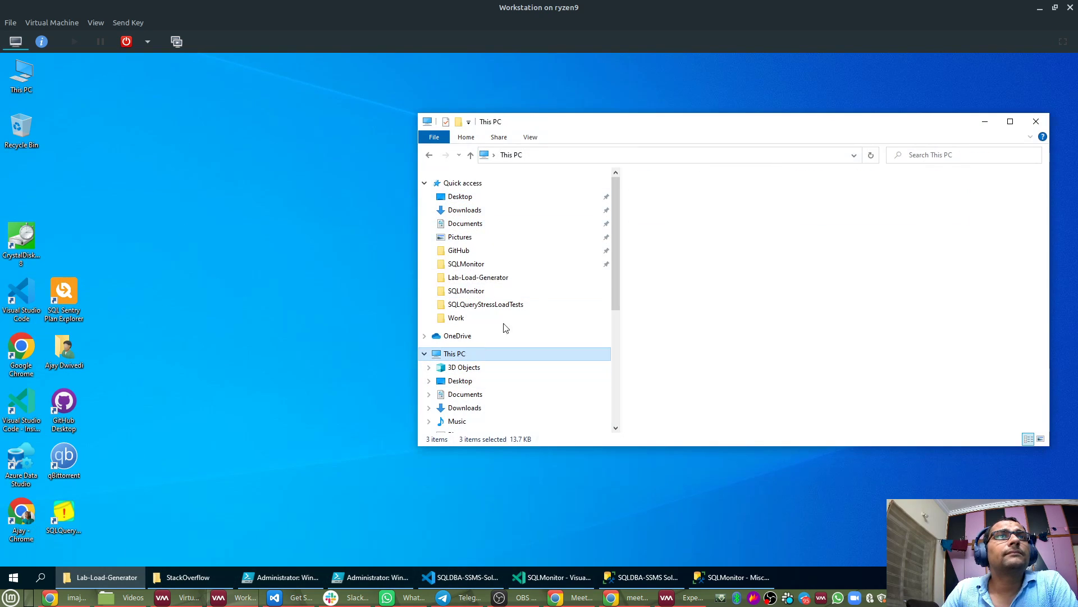
scroll(678, 227, down, 2)
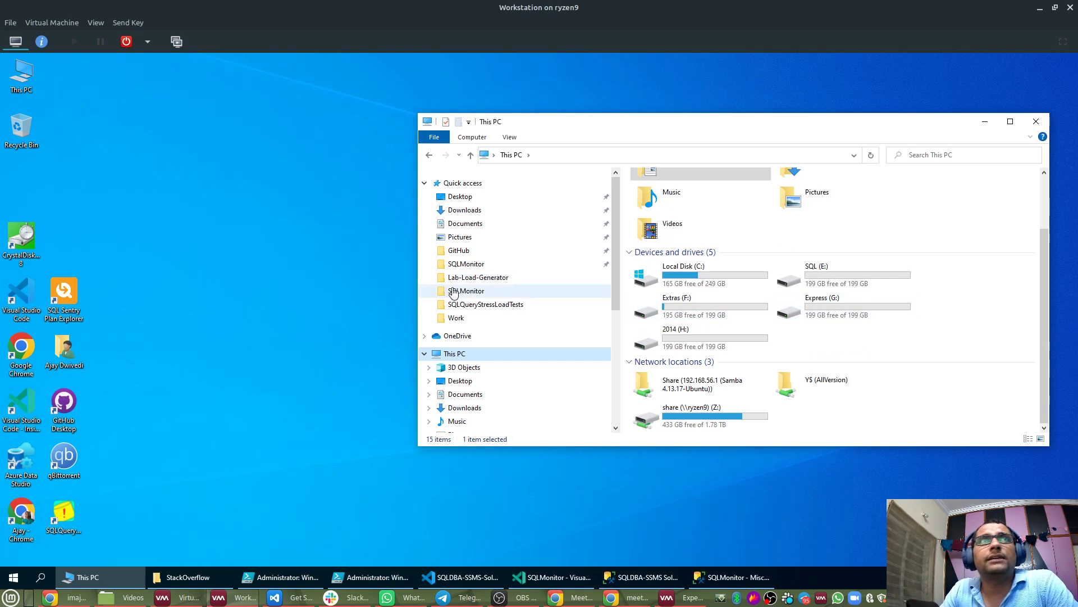
click(460, 251)
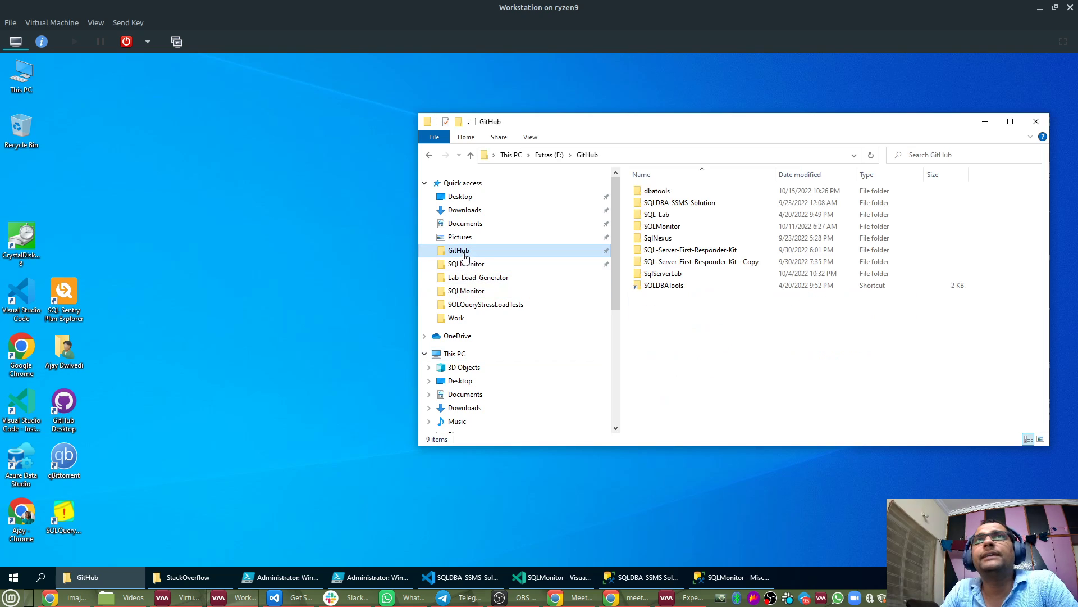
click(671, 228)
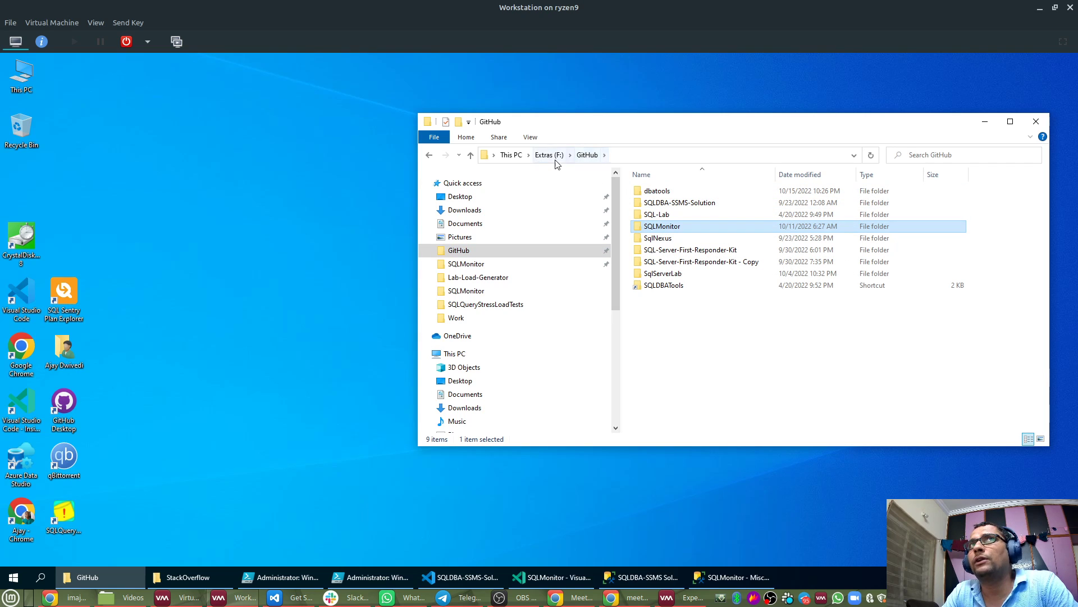
double_click(681, 228)
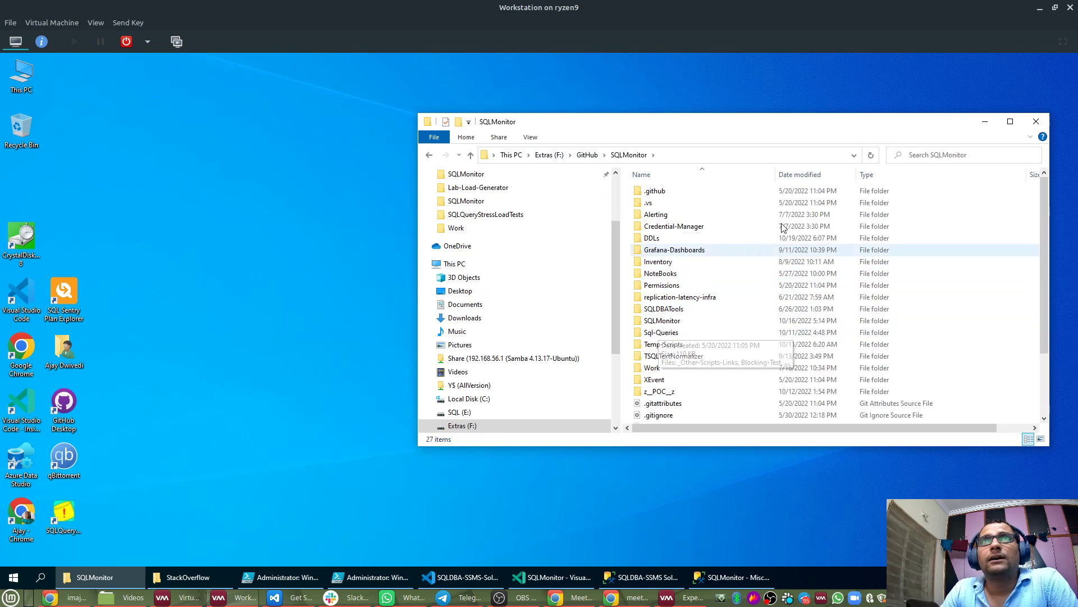
click(1010, 122)
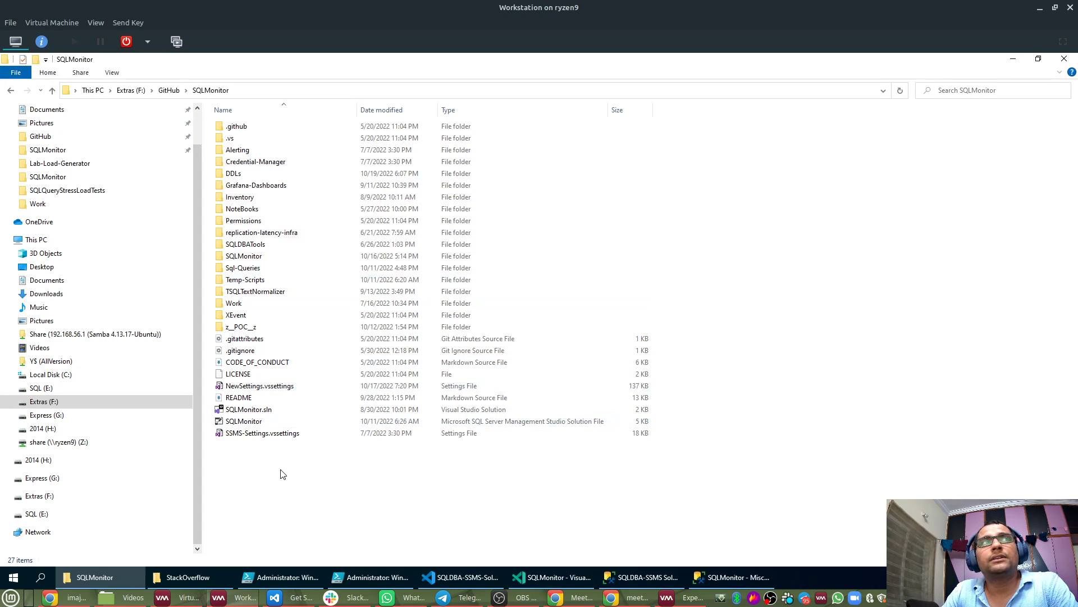
Create a folder named Private inside the SQLMonitor repository folder and open it.
click(244, 303)
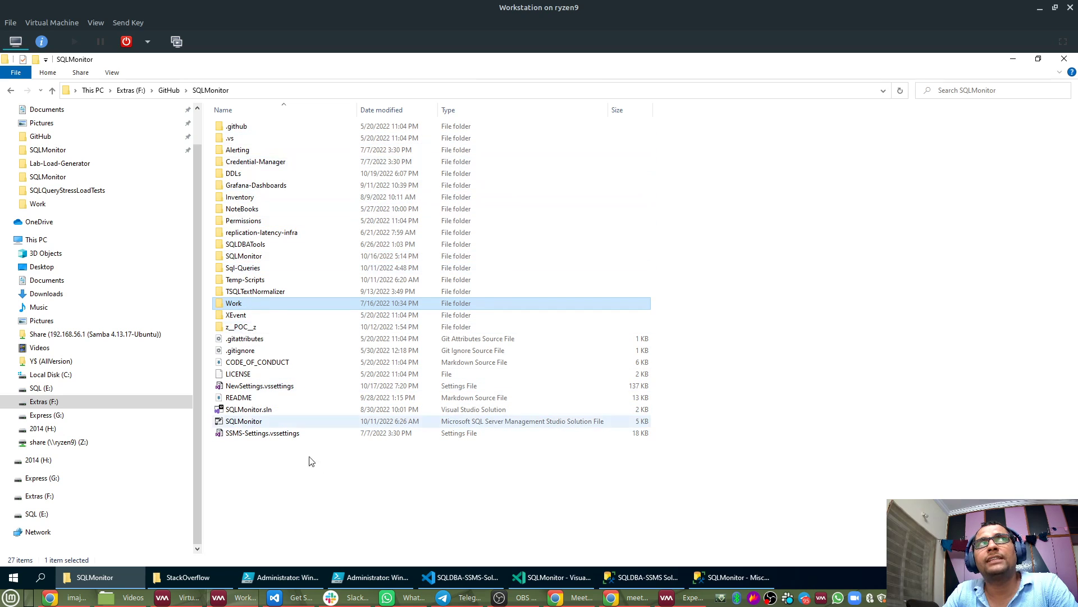
right_click(301, 491)
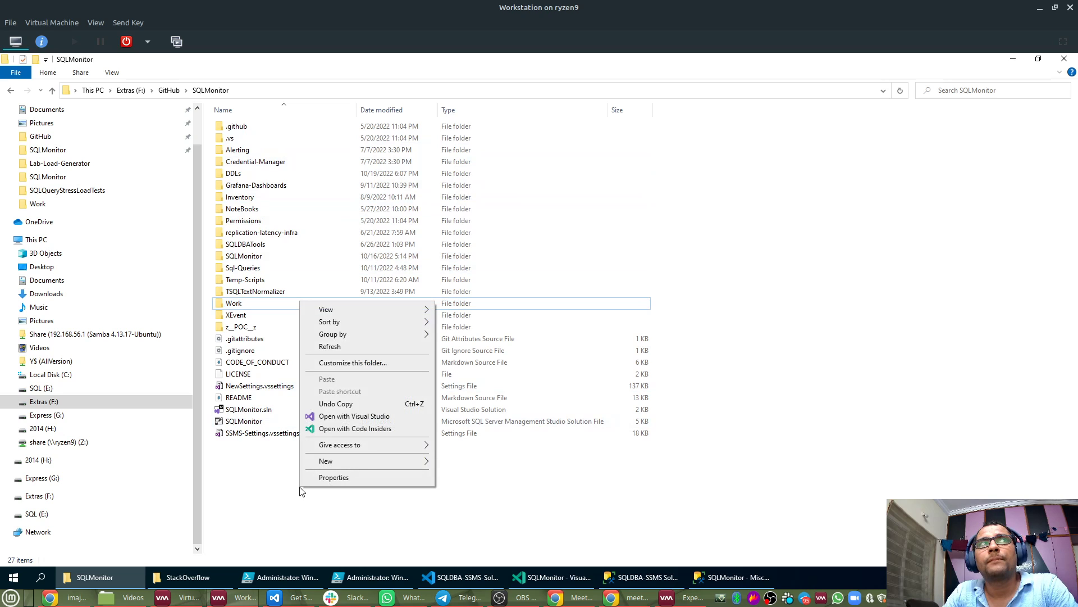
mouse_move(355, 461)
click(455, 461)
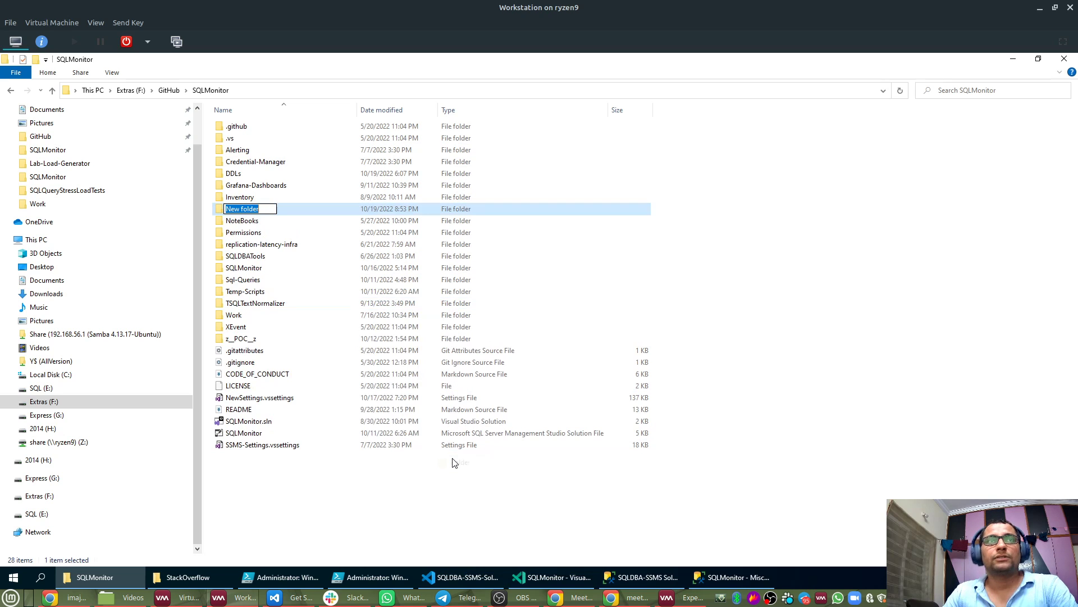
text(Pri)
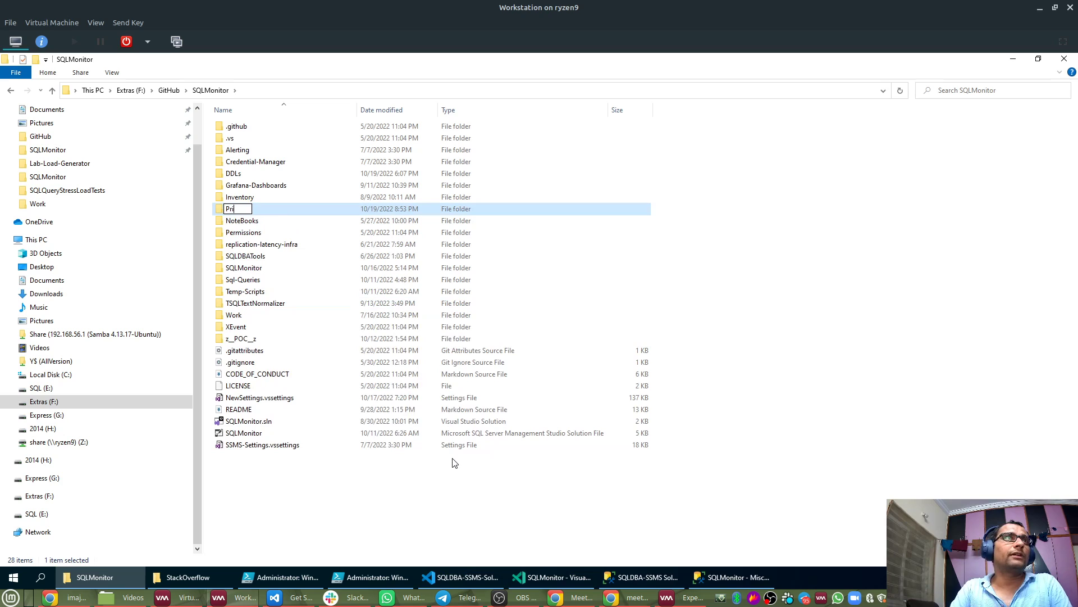
text(vate)
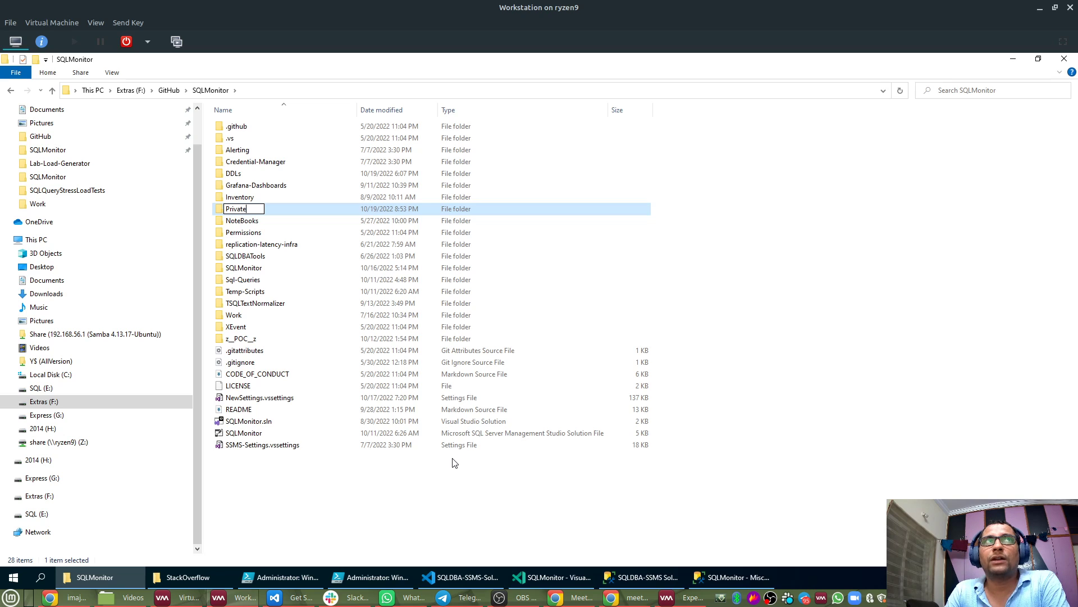
key(Return)
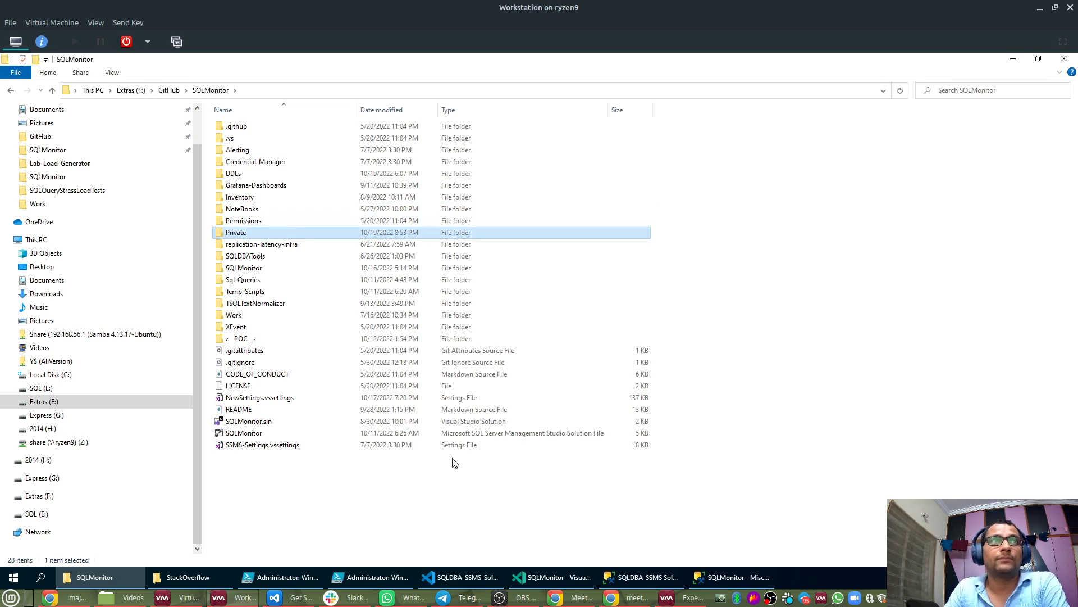
double_click(235, 234)
Switch to Visual Studio Code's SQLMonitor window, run git pull in the terminal, clear the output, and minimize the window.
click(574, 584)
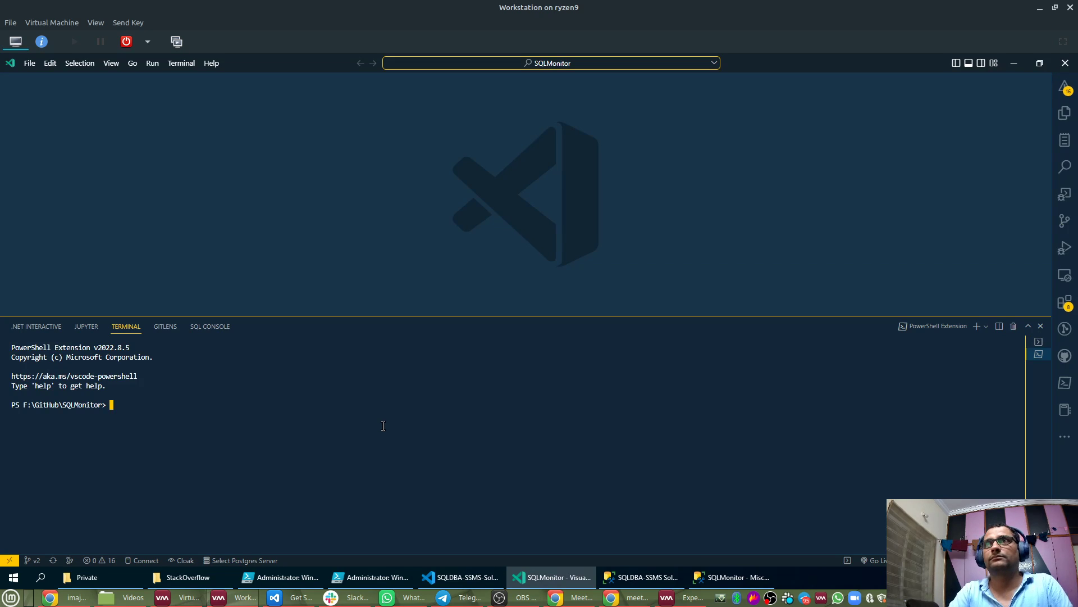
text(git pull)
key(Return)
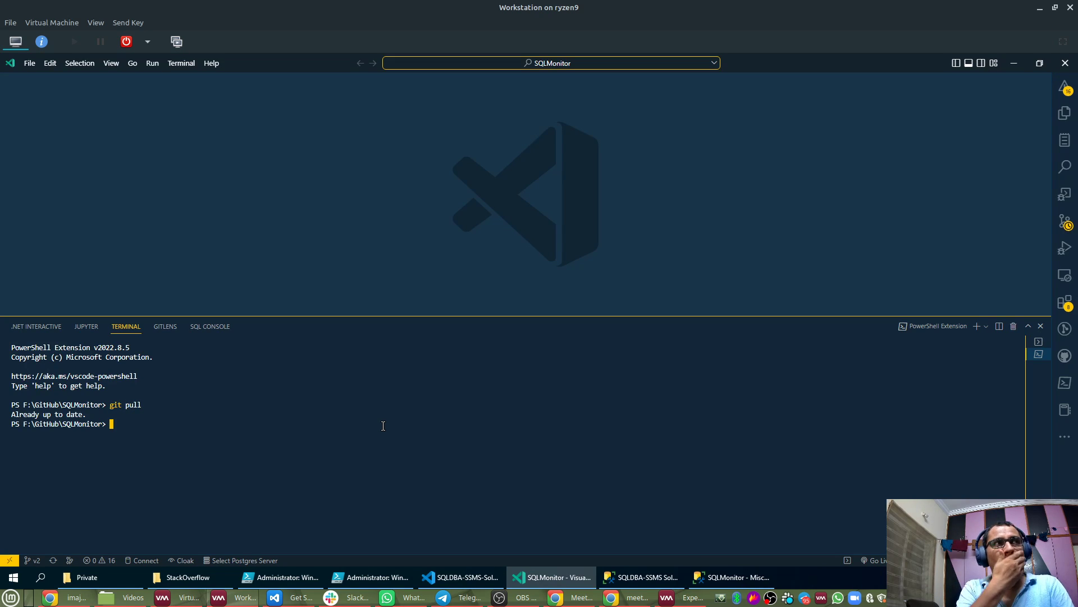
text(cls)
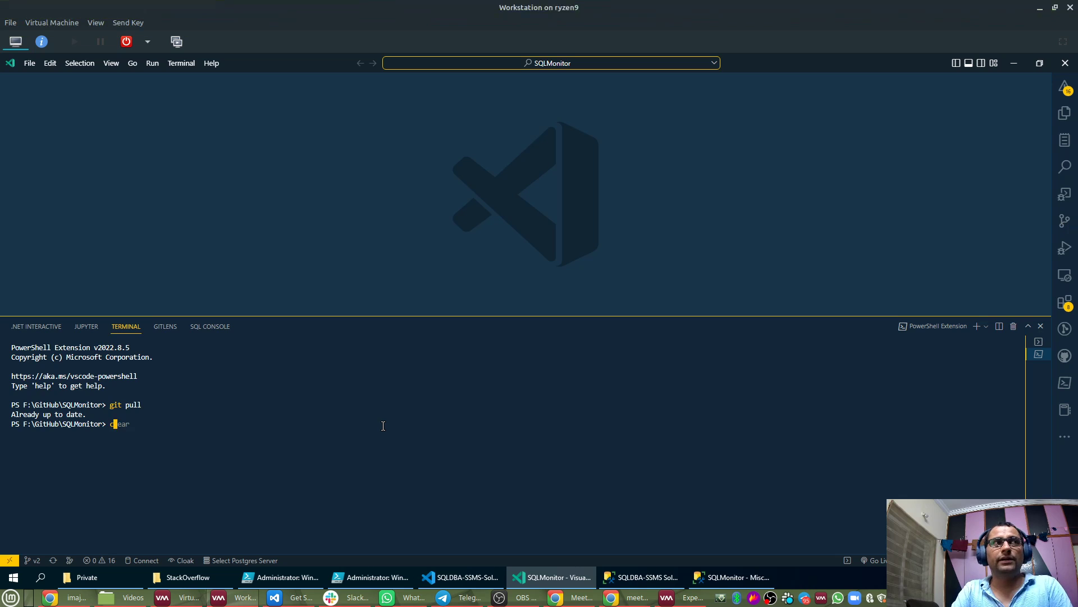
key(Return)
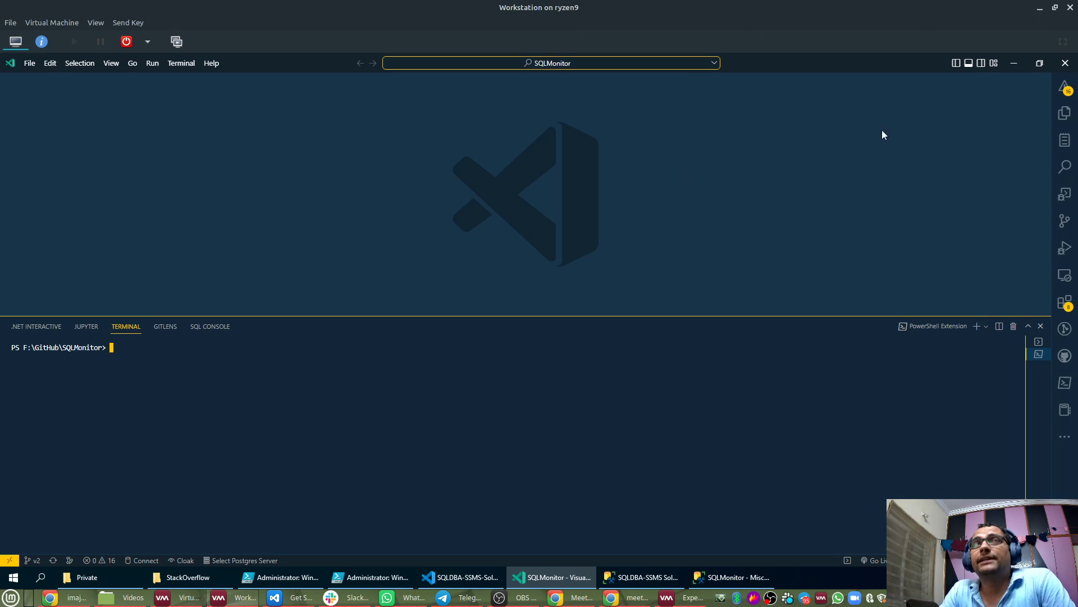
click(1015, 64)
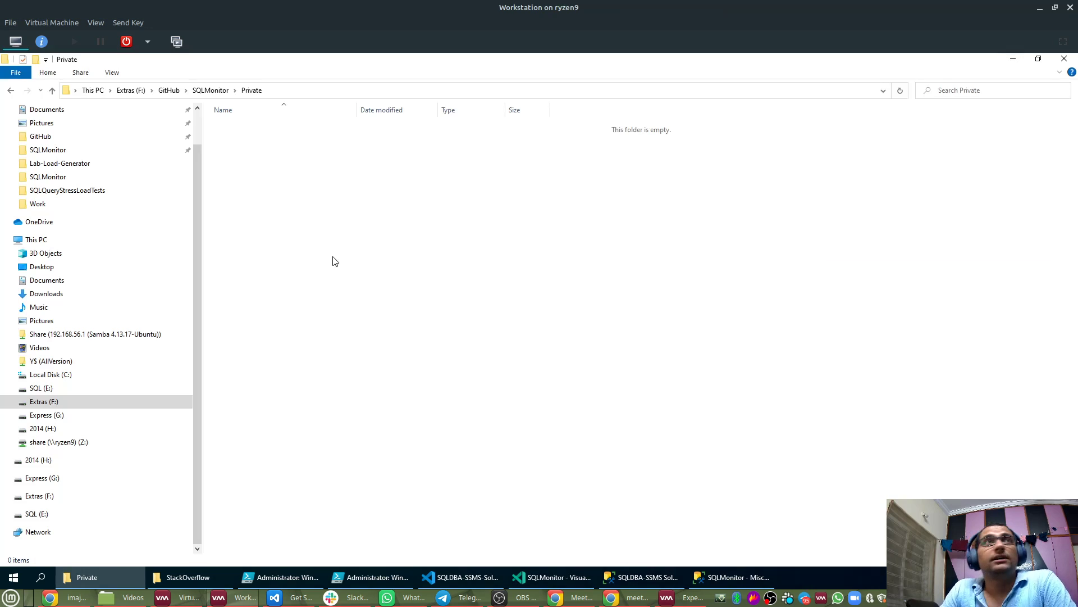
Select the Wrapper-InstallSQLMonitor and Wrapper-RemoveSQLMonitor scripts in the repository's inner SQLMonitor folder.
click(211, 92)
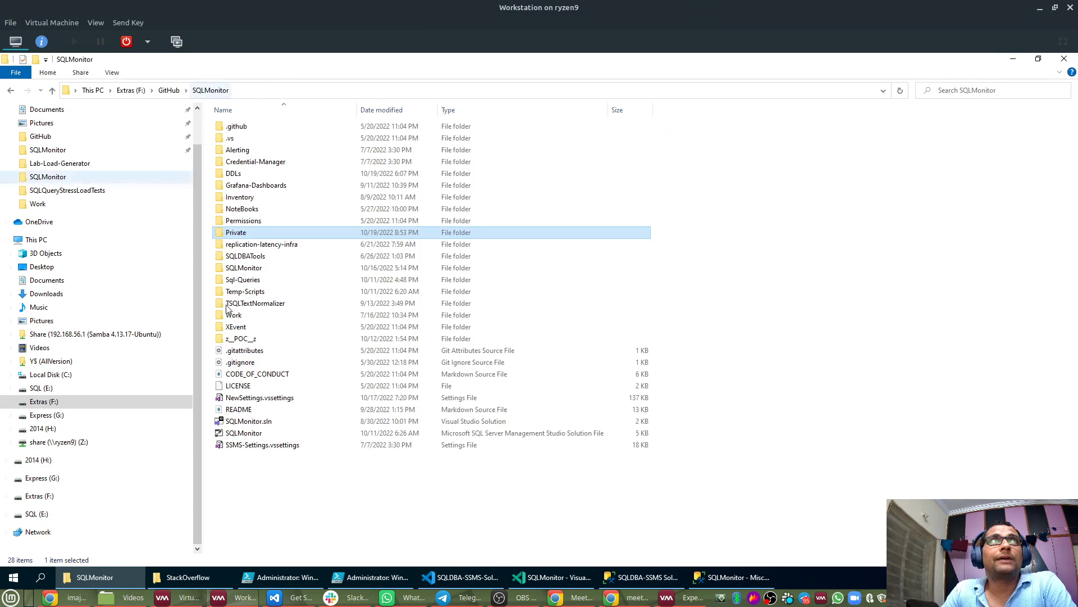
click(247, 269)
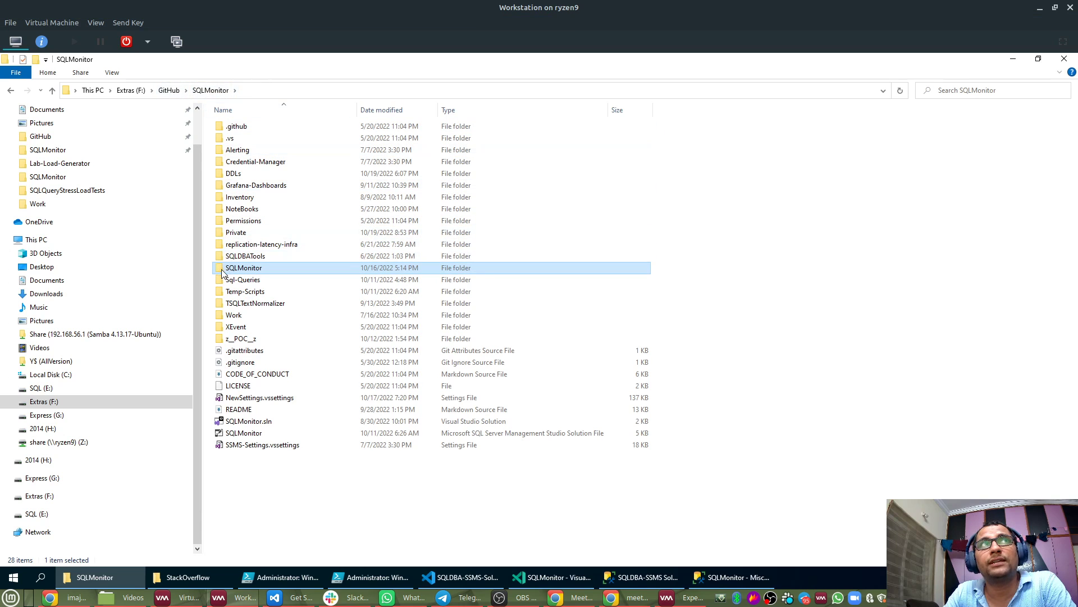
double_click(241, 268)
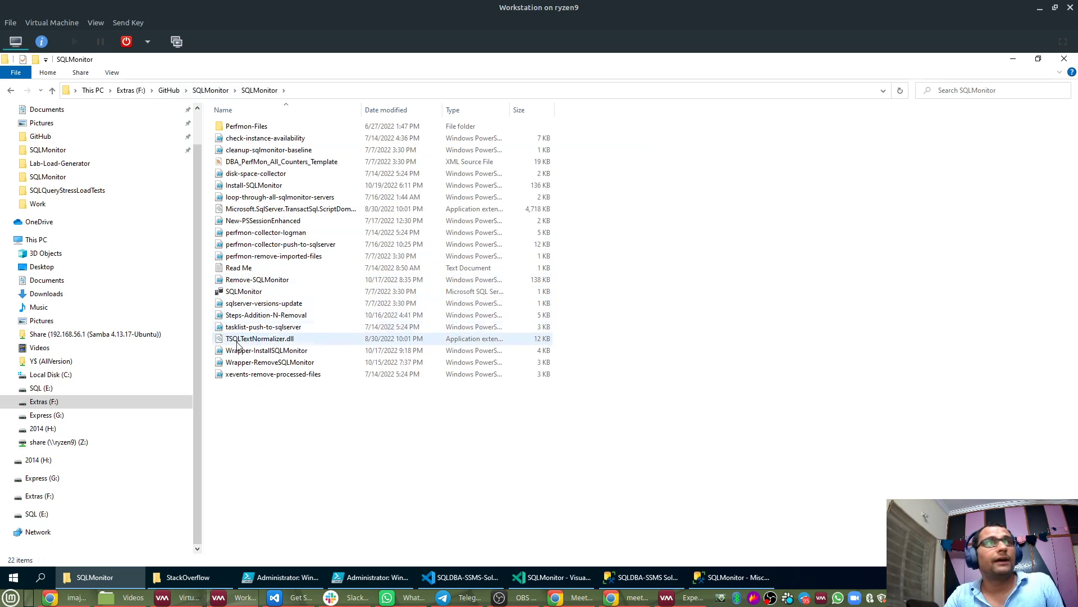
click(243, 353)
ctrl+click(244, 365)
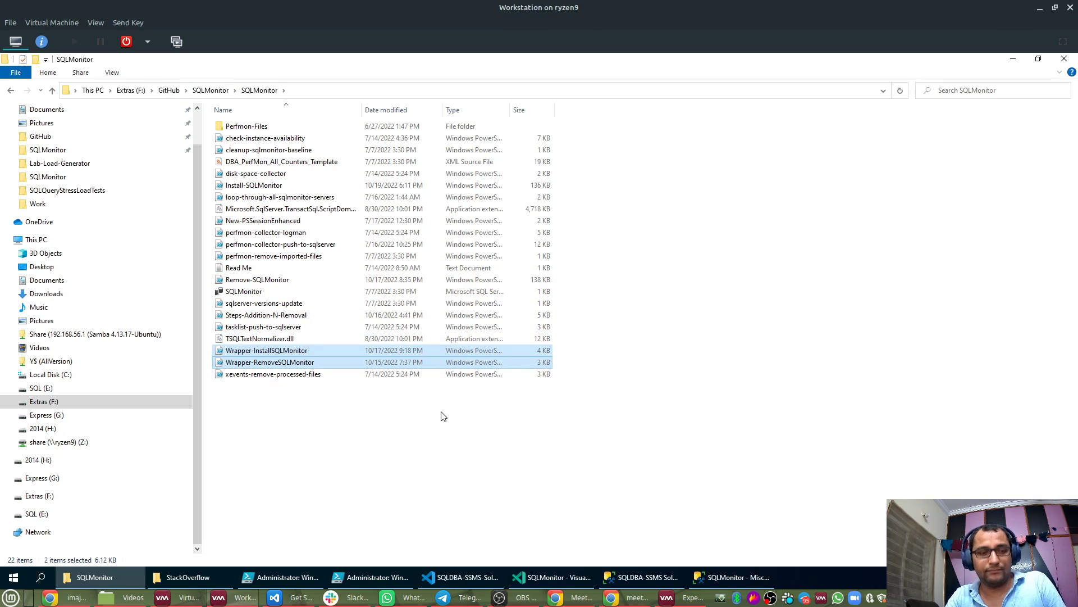
Return to the repository's Private folder and minimize File Explorer.
click(213, 91)
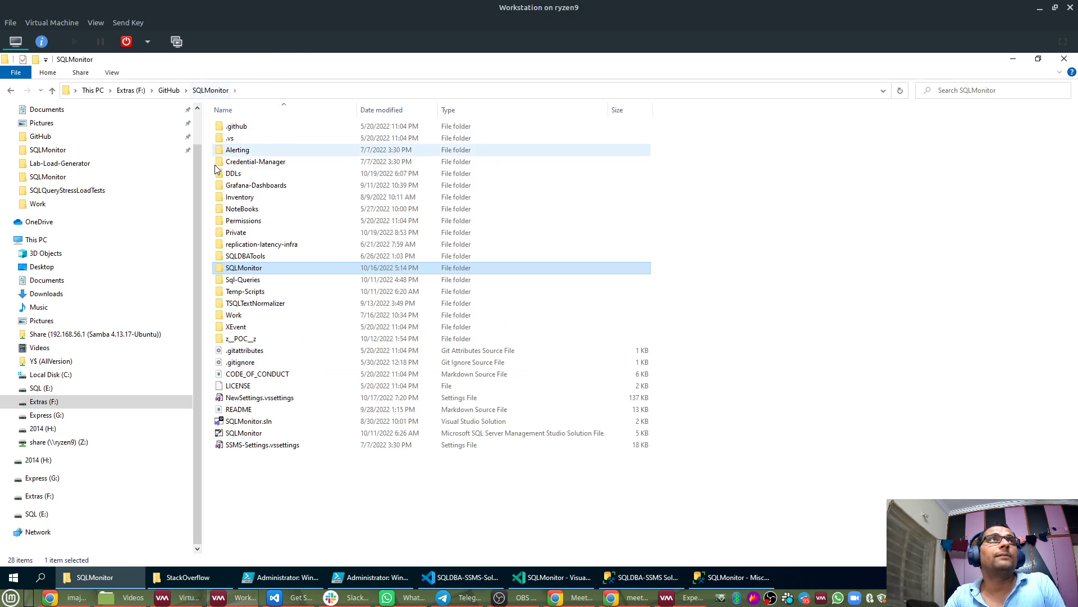
double_click(241, 232)
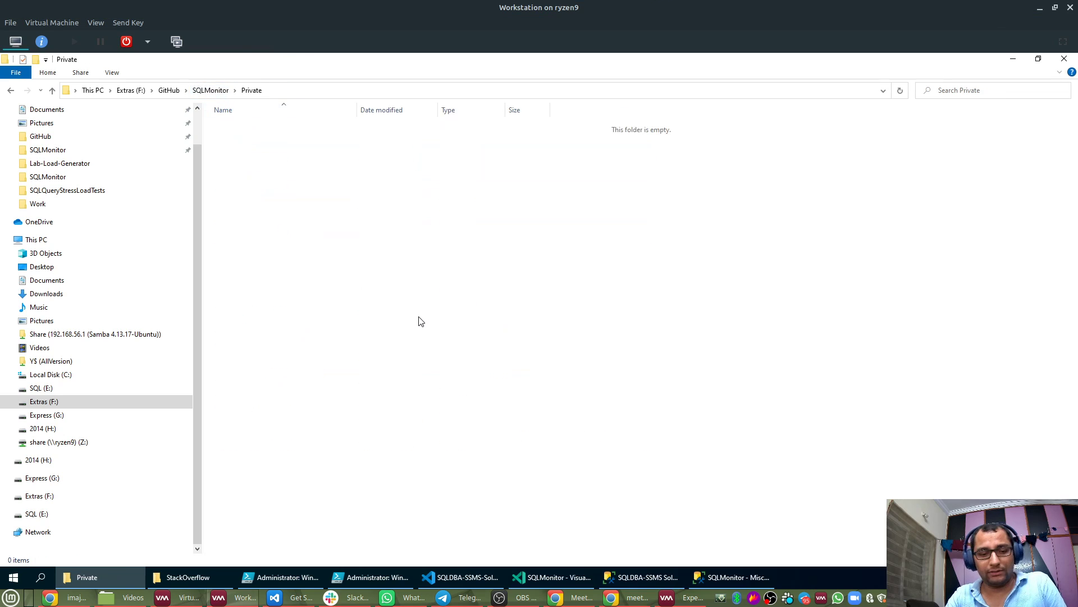
click(1013, 58)
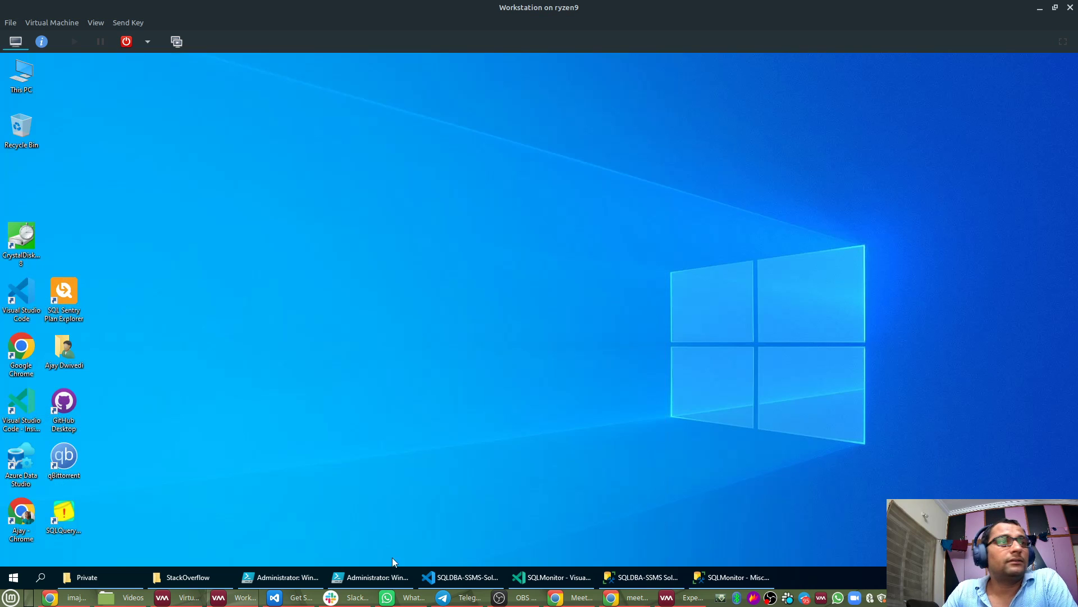
Switch to Windows PowerShell ISE and close the Install-SQLMonitor.ps1 and recovered Untitled3.ps1 scripts, discarding the unsaved one.
click(300, 578)
click(271, 101)
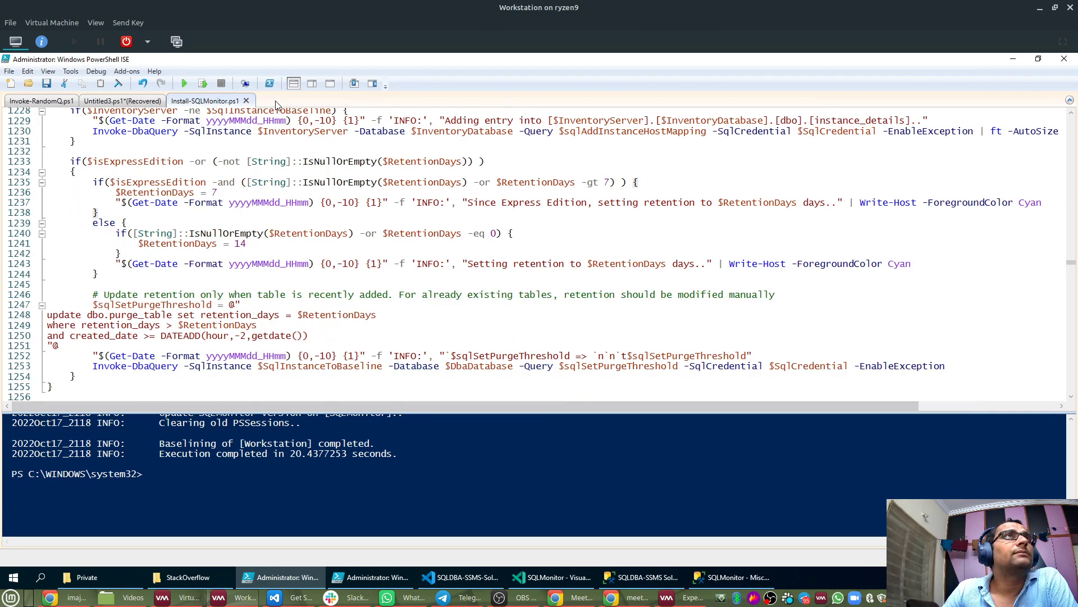
click(247, 101)
click(168, 100)
click(571, 353)
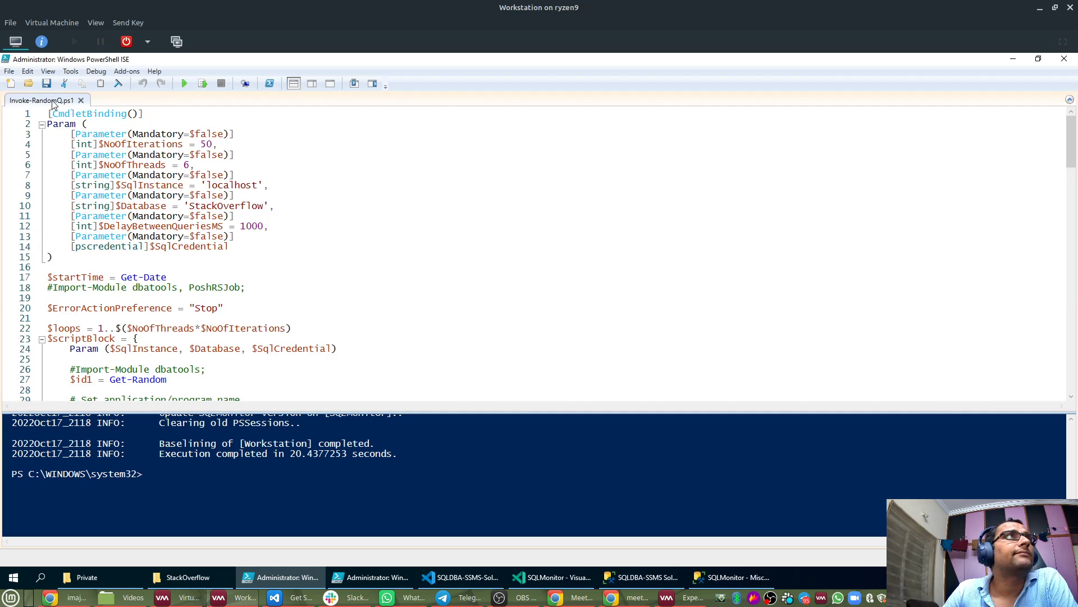
Close Invoke-RandomQ.ps1 and its PowerShell ISE window, and launch a fresh Windows PowerShell ISE as administrator.
click(81, 101)
click(1064, 59)
click(14, 577)
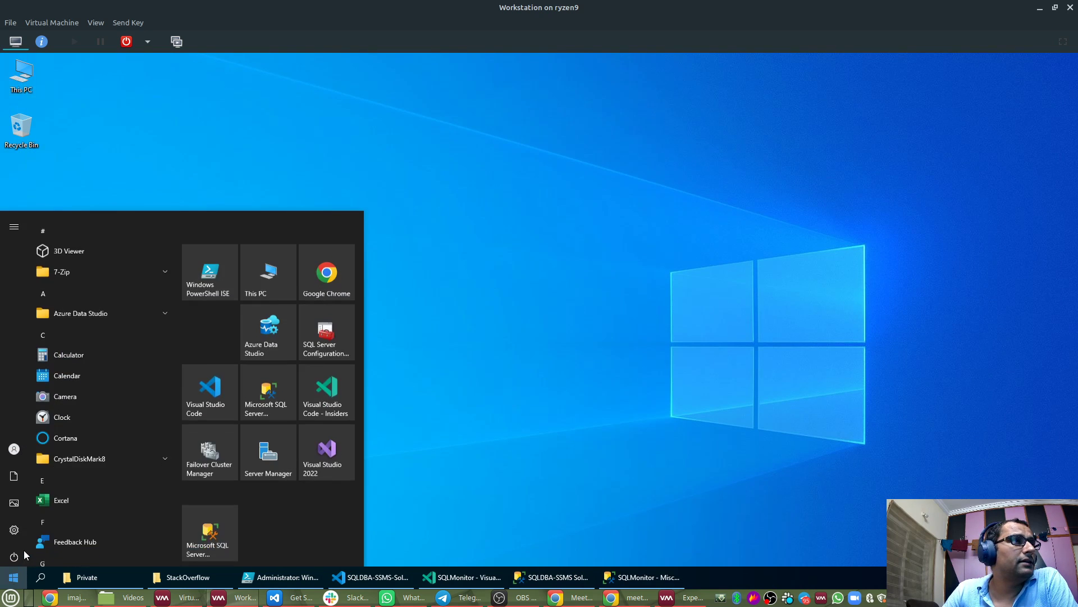
right_click(217, 278)
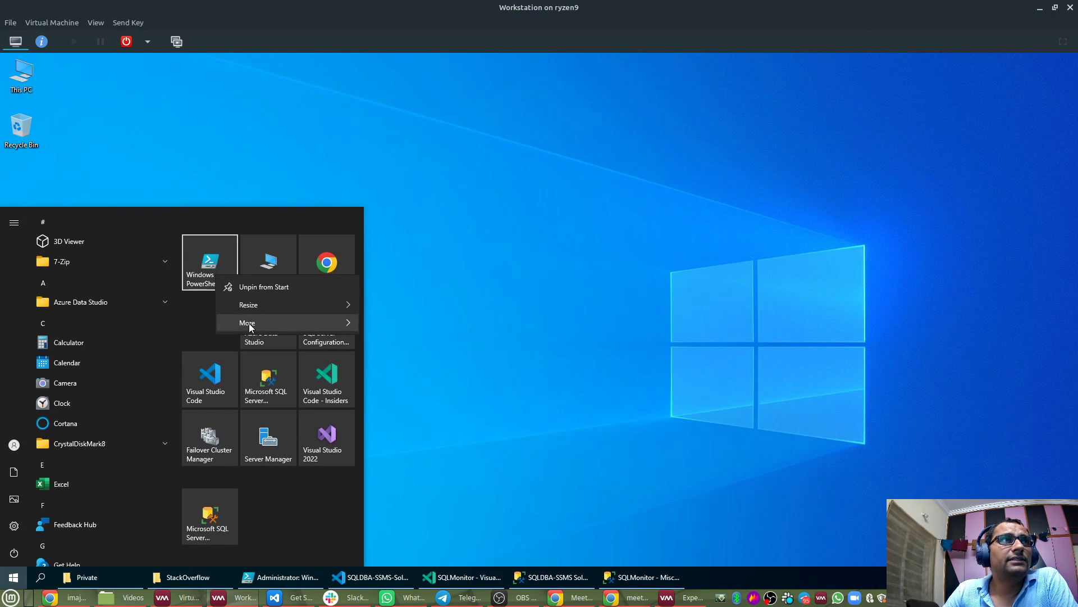
mouse_move(248, 322)
click(439, 345)
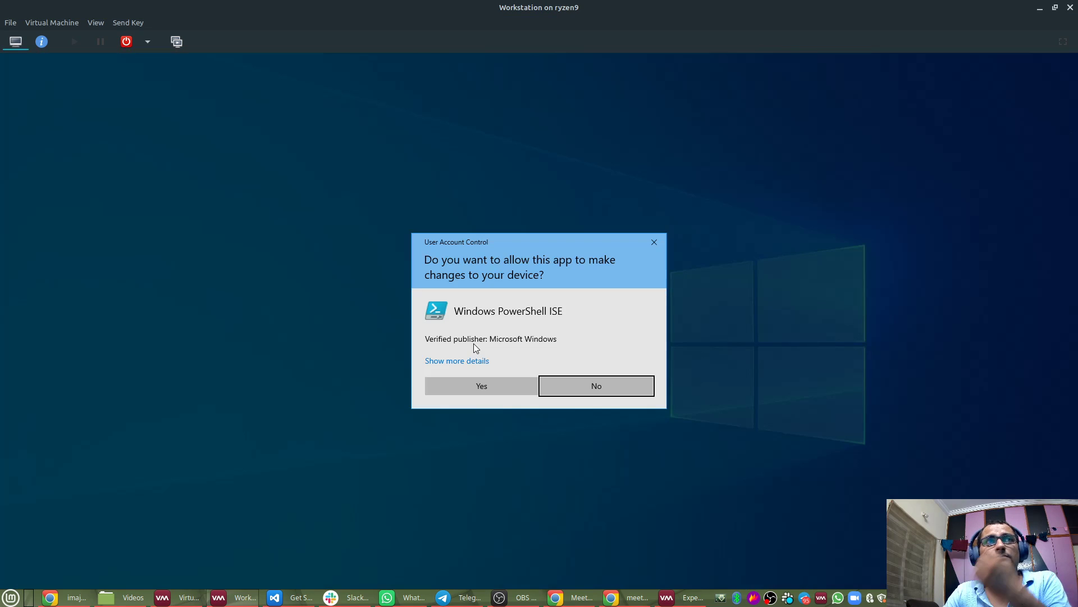
click(474, 386)
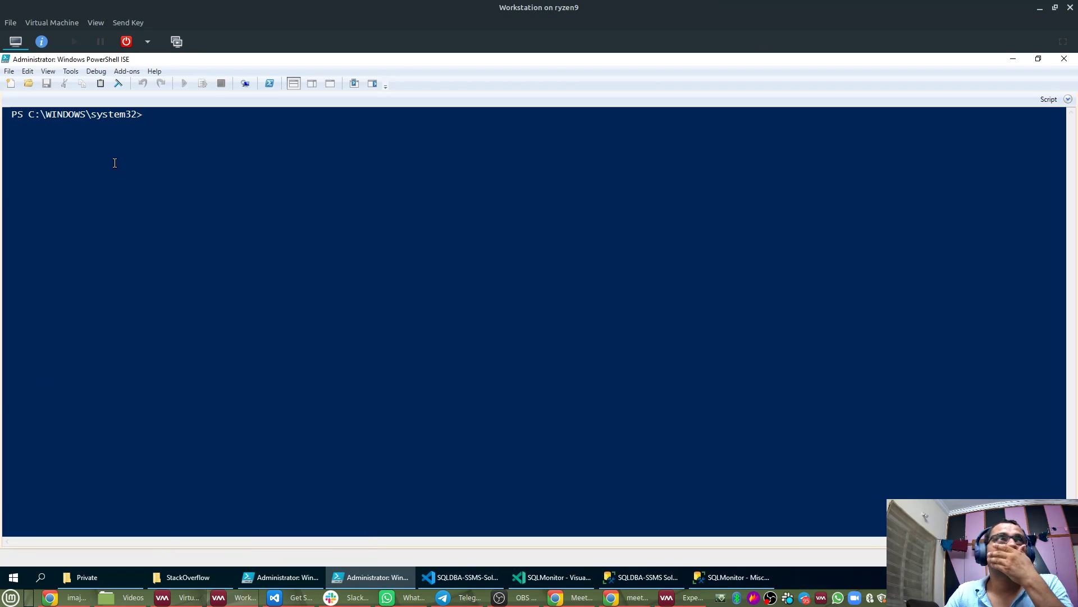
Open the Wrapper-InstallSQLMonitor and Wrapper-RemoveSQLMonitor scripts from the F:\GitHub\SQLMonitor\Private folder.
click(28, 84)
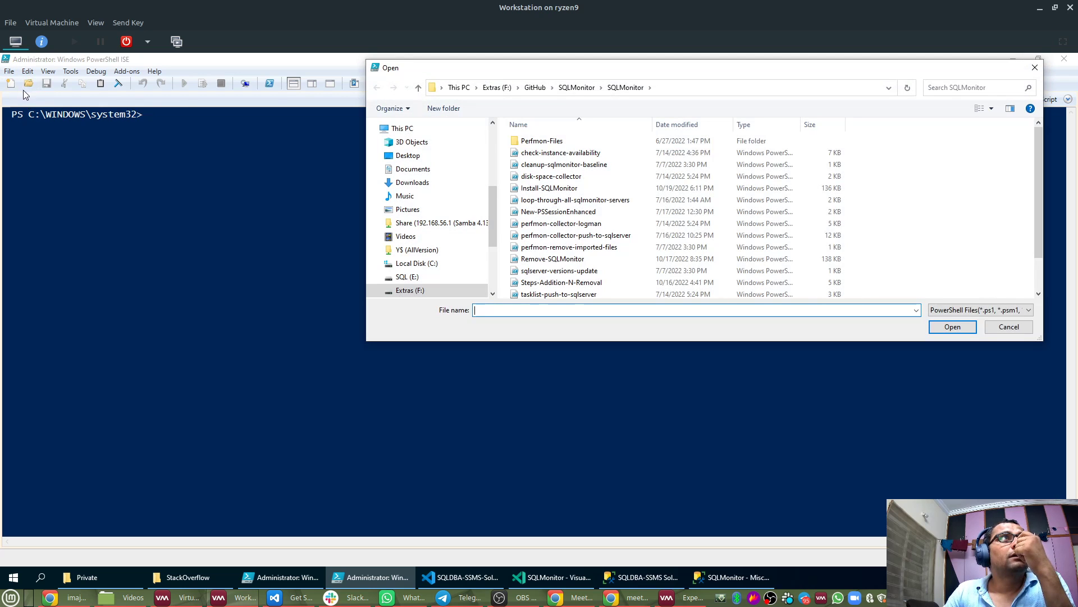
click(577, 88)
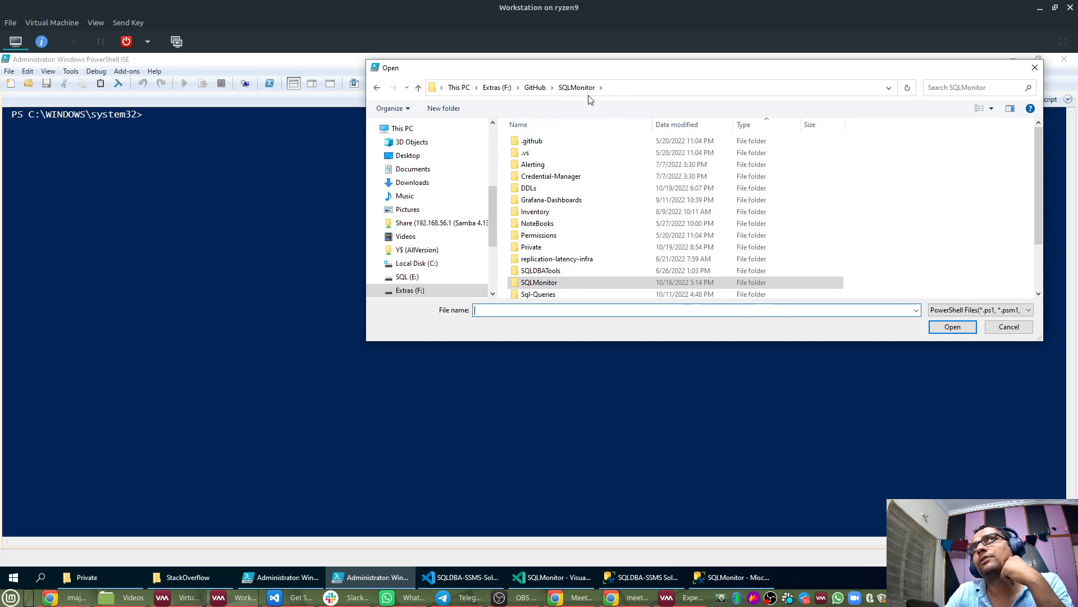
click(530, 250)
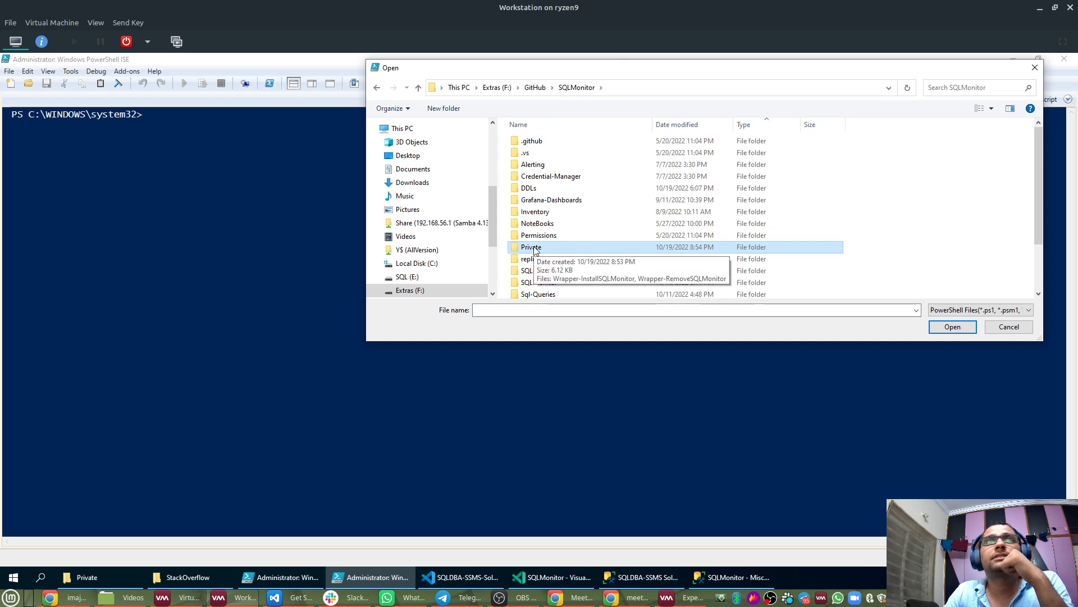
double_click(534, 249)
drag(575, 184, 552, 130)
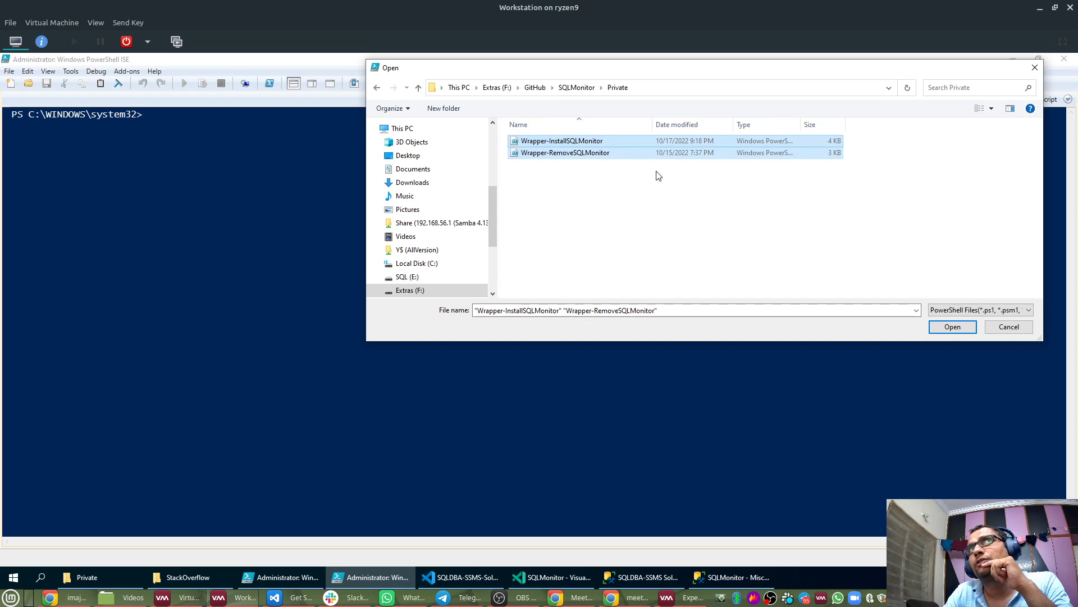
click(949, 327)
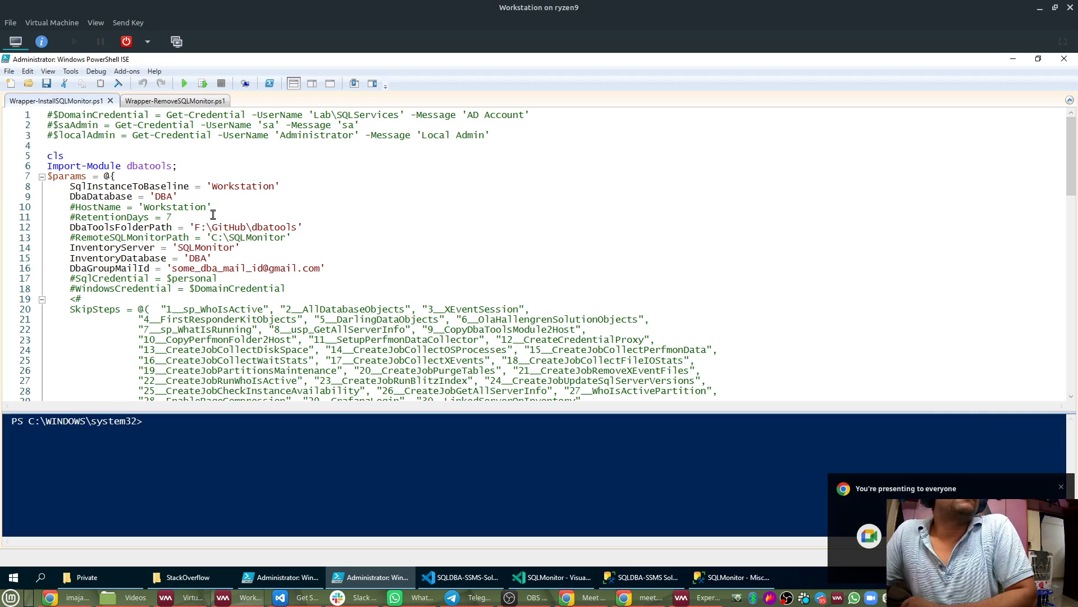
Bring up Virtual Machine Manager to view the list of virtual machines and minimize it.
click(206, 534)
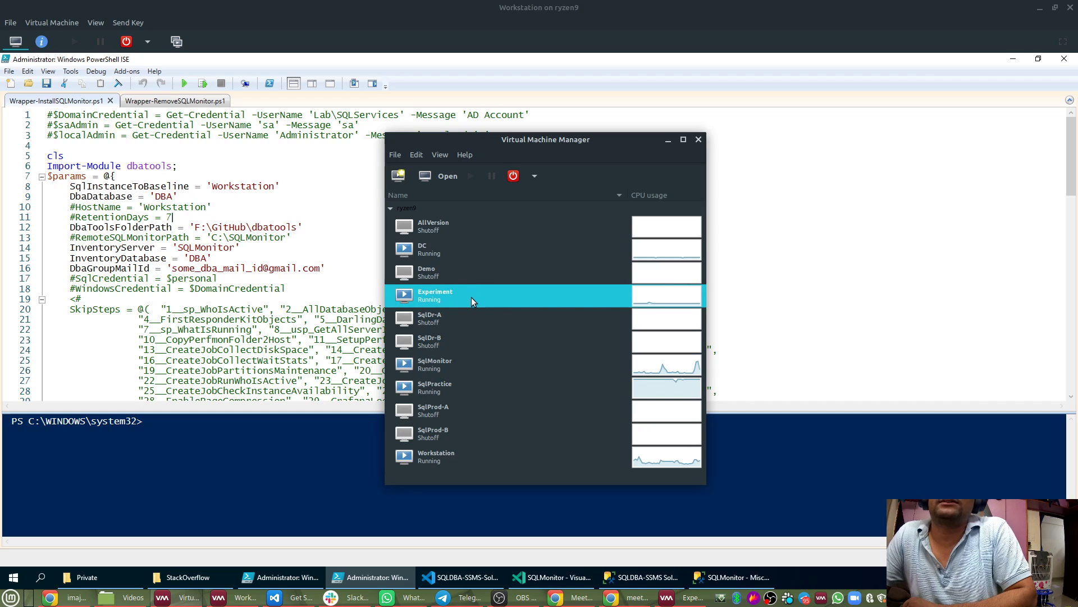
click(667, 140)
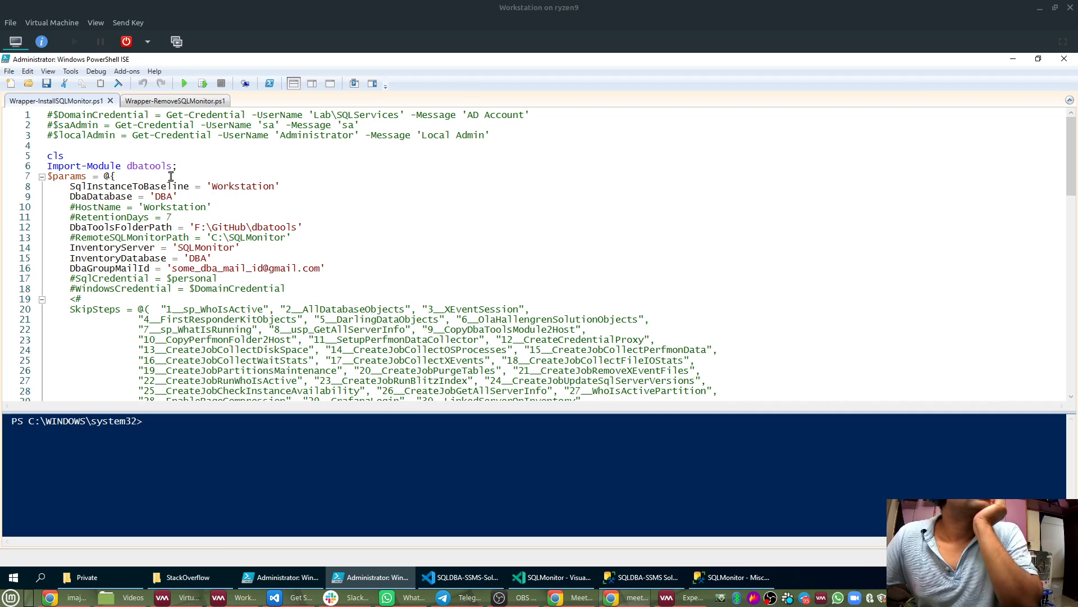
scroll(129, 205, down, 4)
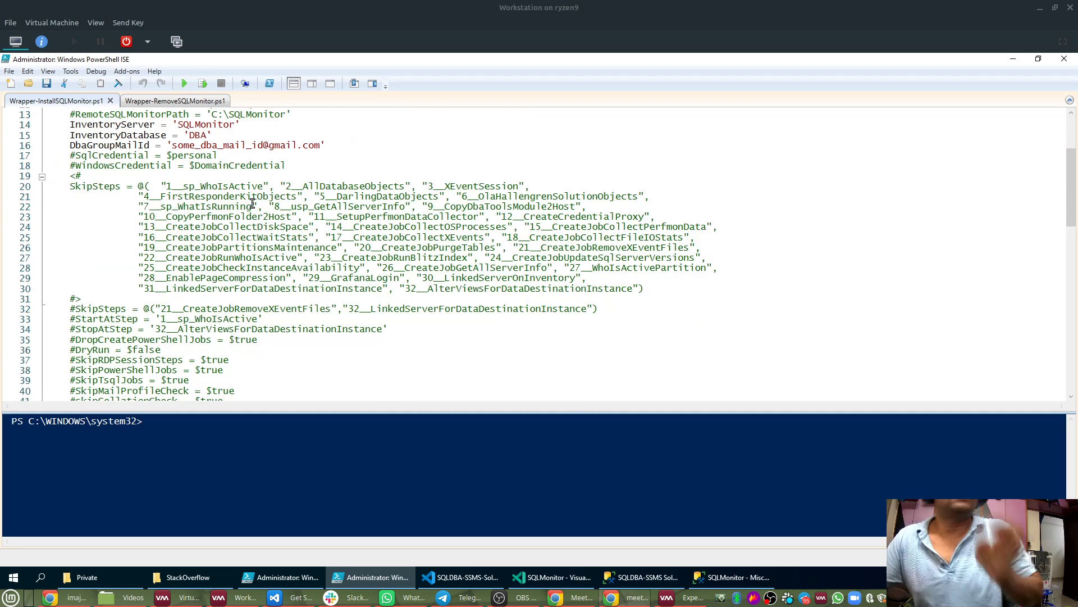
scroll(253, 203, down, 3)
scroll(252, 203, up, 7)
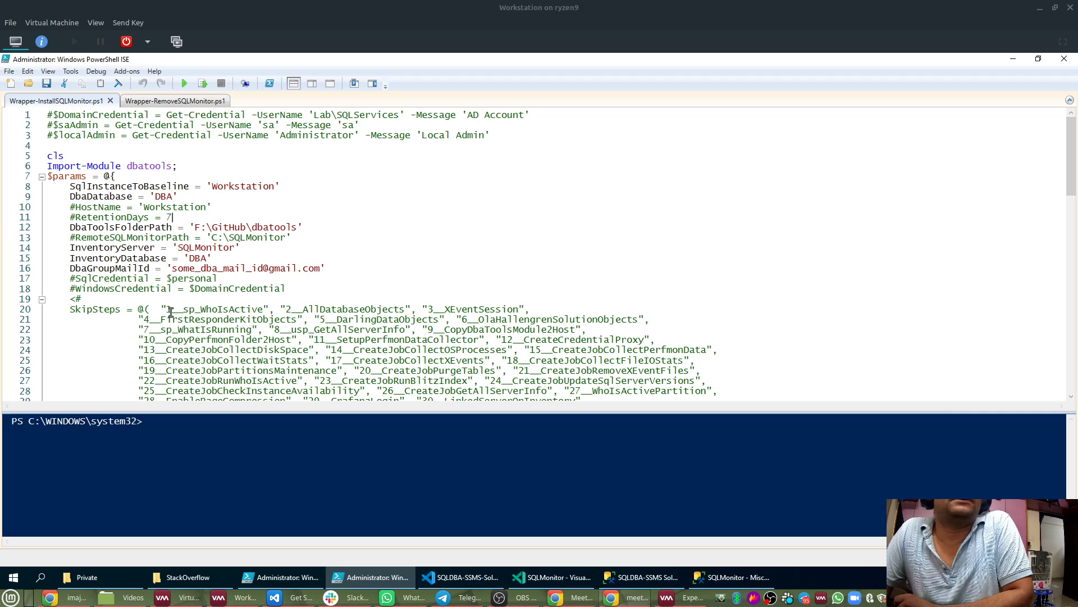
scroll(171, 311, down, 7)
scroll(171, 312, down, 3)
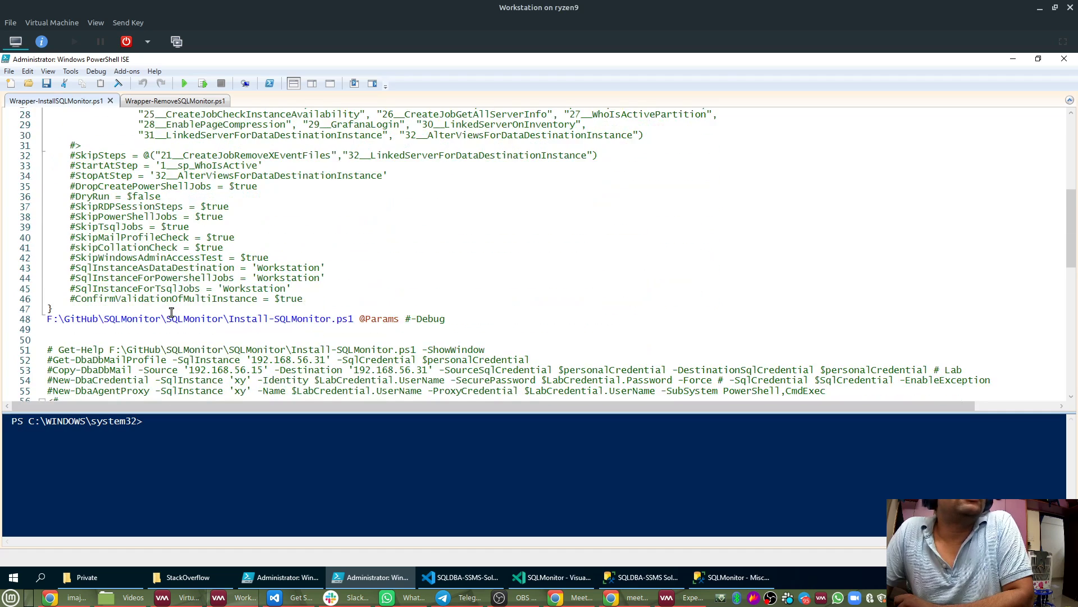
scroll(59, 312, up, 1)
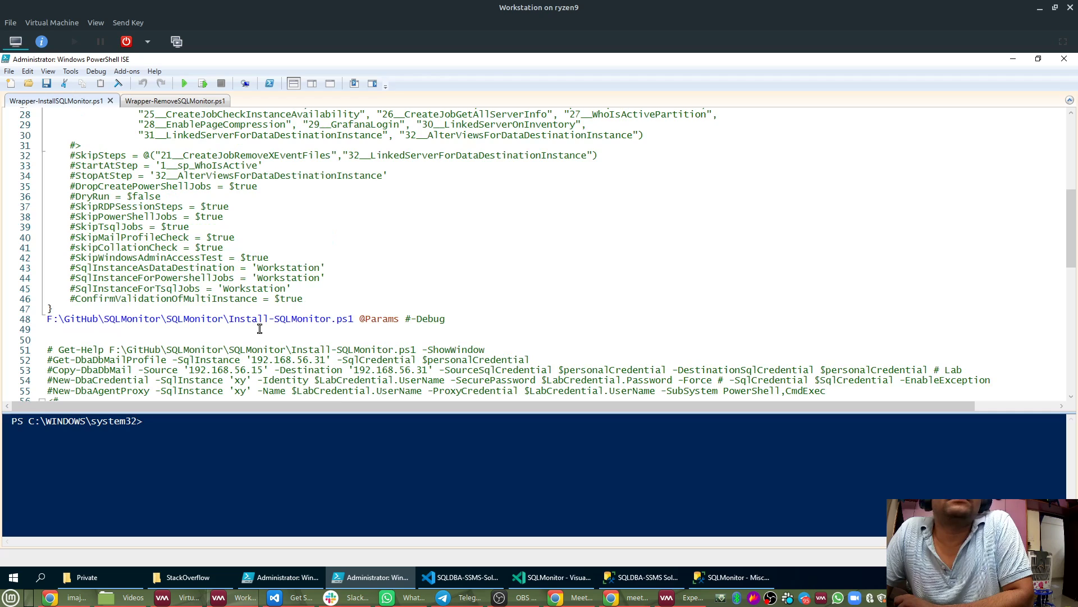
drag(230, 320, 353, 324)
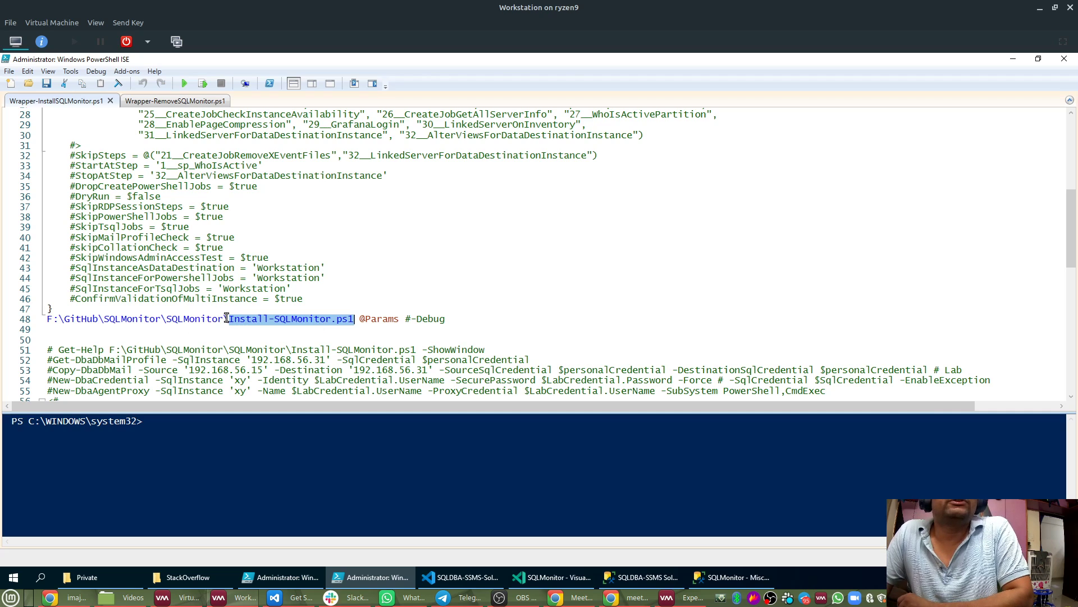
drag(48, 318, 398, 319)
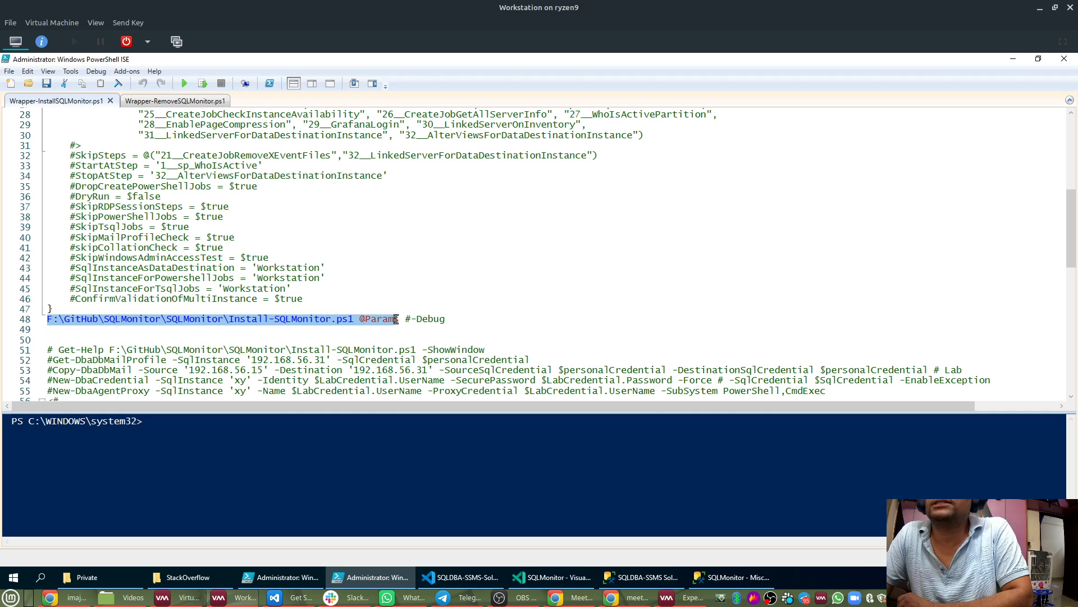
click(311, 333)
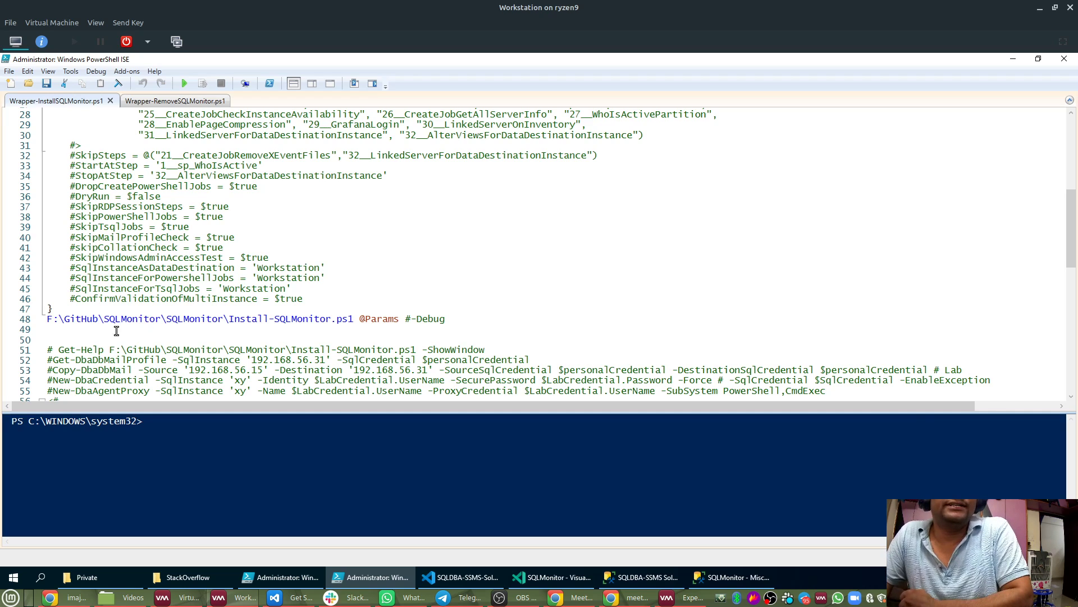
Copy the Install-SQLMonitor.ps1 path from line 48 and check it in the console with Test-Path.
drag(48, 319, 354, 319)
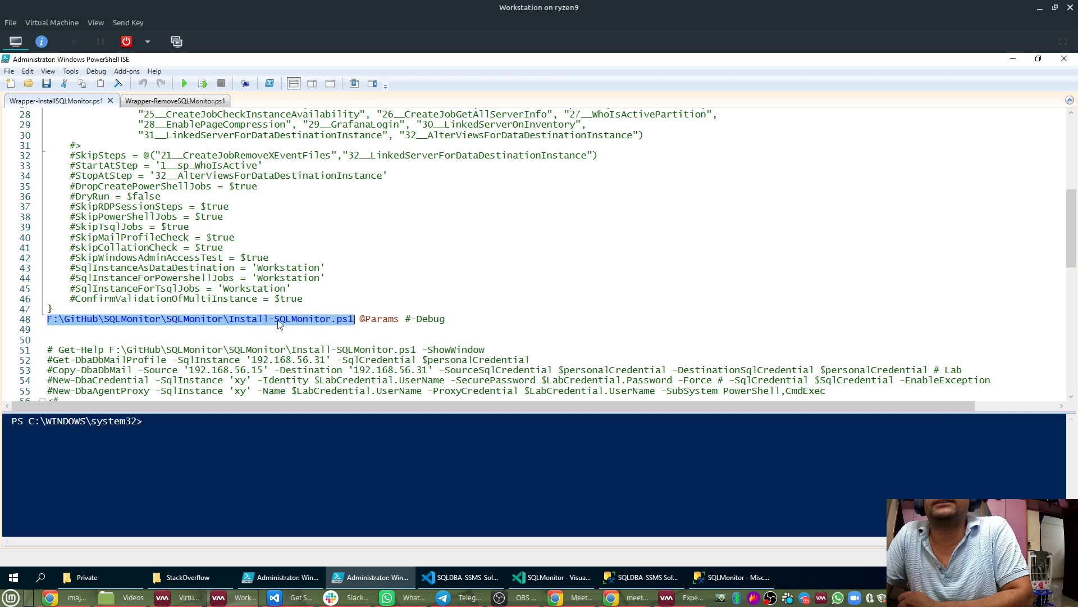
click(224, 319)
drag(353, 319, 48, 322)
key(ctrl+c)
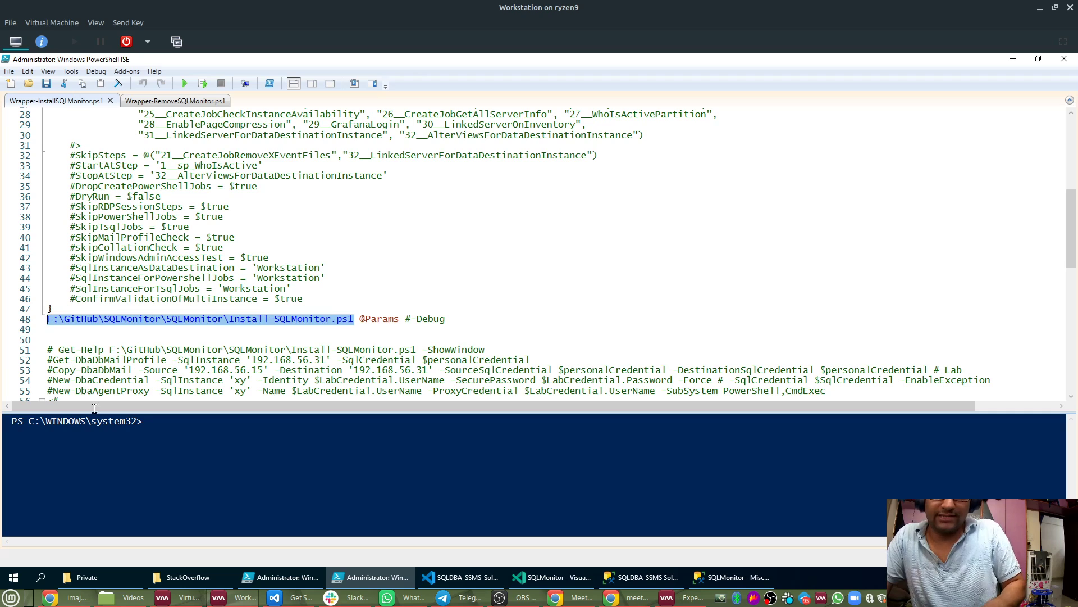
click(303, 425)
text(test-pa)
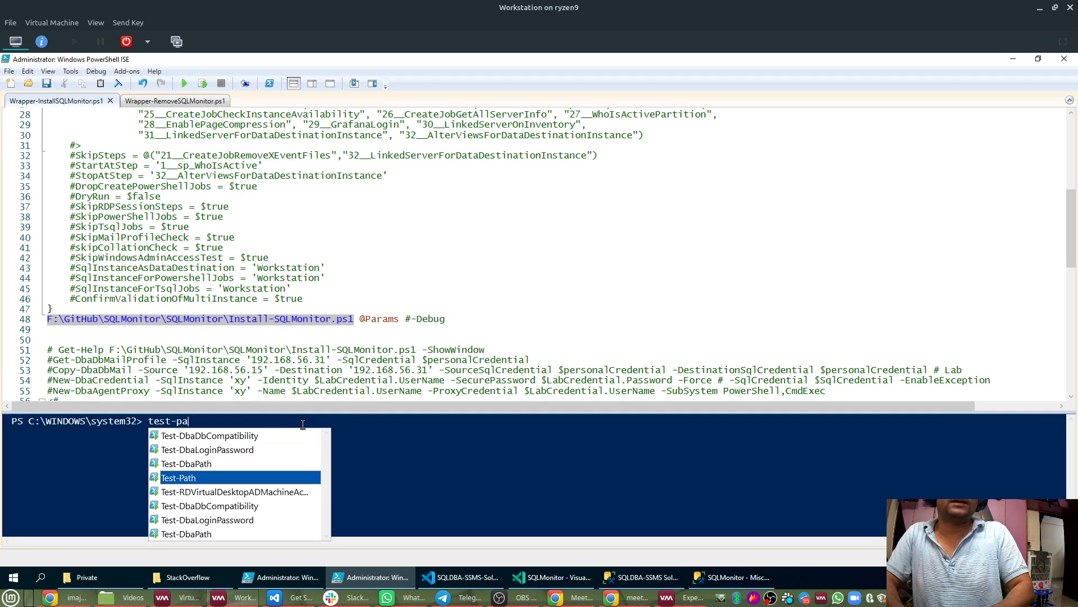
key(Tab)
key(ctrl+v)
key(Return)
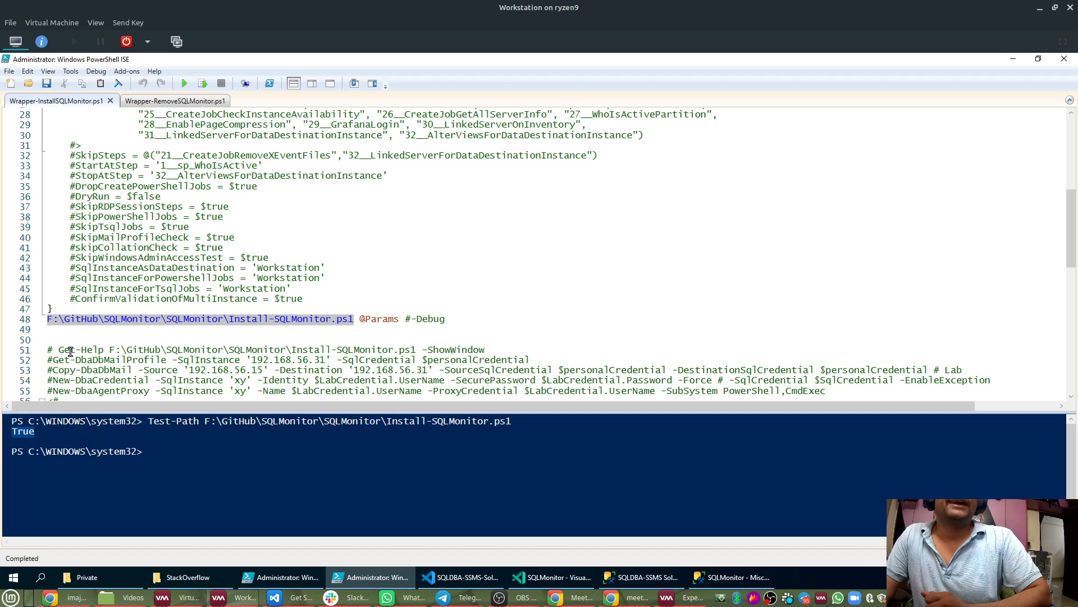
Run only the commented Get-Help command on line 51, browse the Install-SQLMonitor.ps1 parameter help, and close the help window.
drag(61, 350, 500, 351)
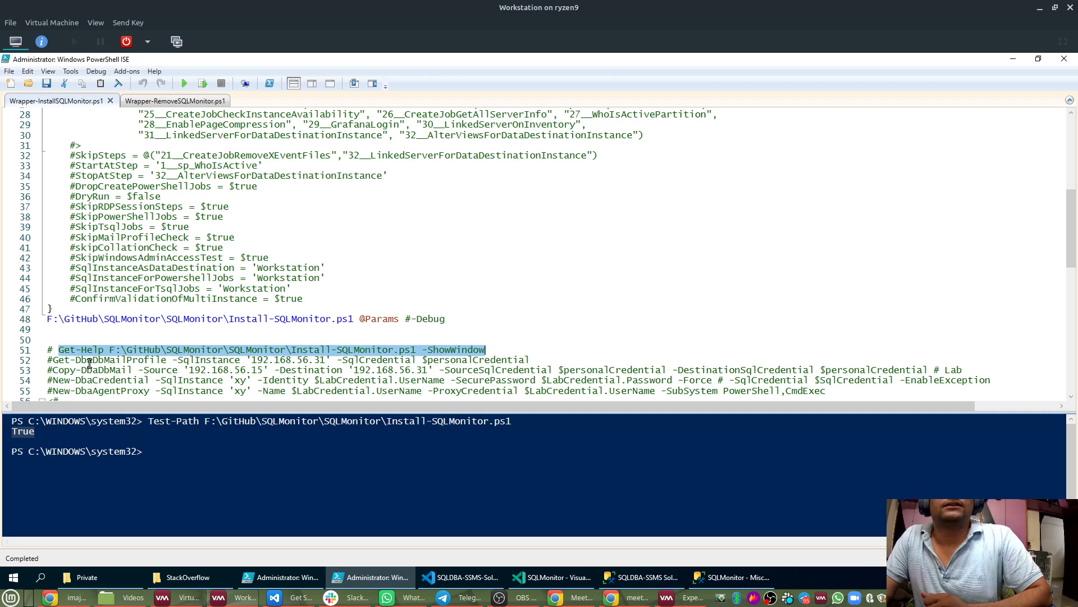
click(202, 84)
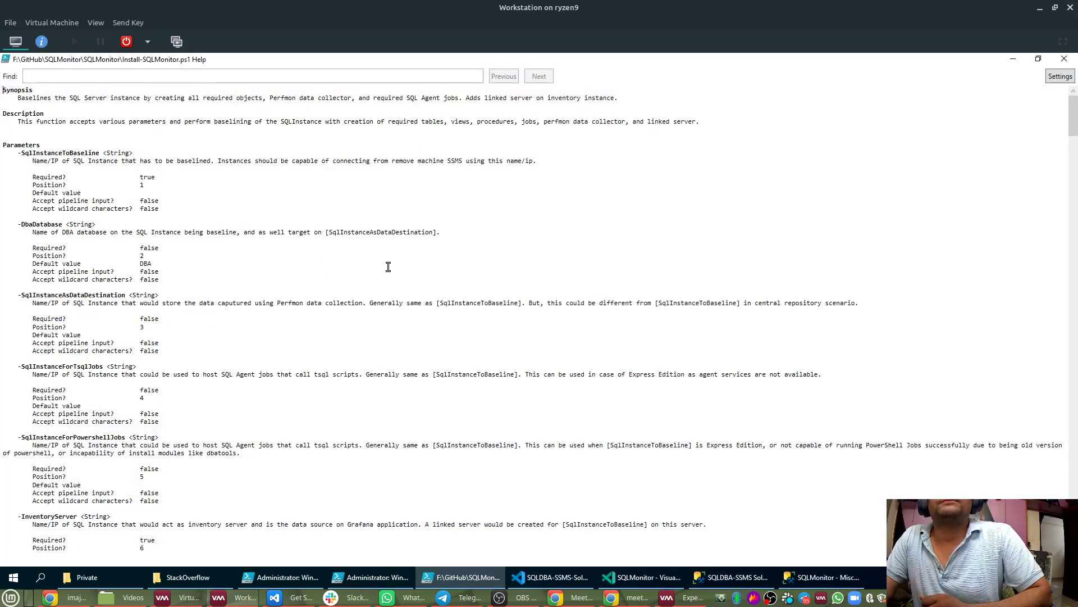
scroll(462, 368, down, 15)
scroll(461, 368, down, 15)
scroll(241, 228, up, 20)
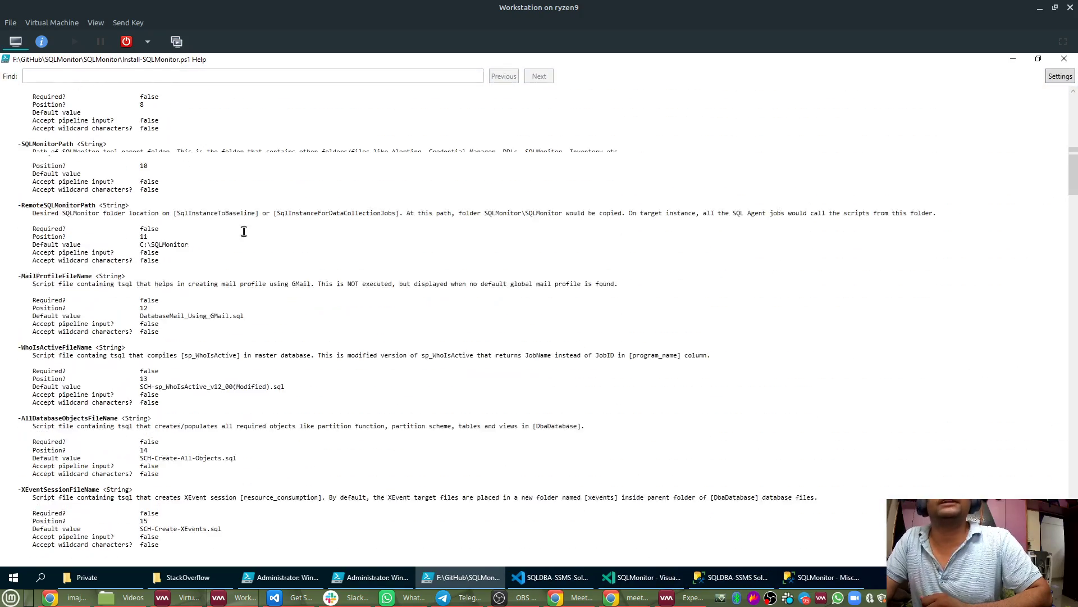
scroll(243, 216, up, 9)
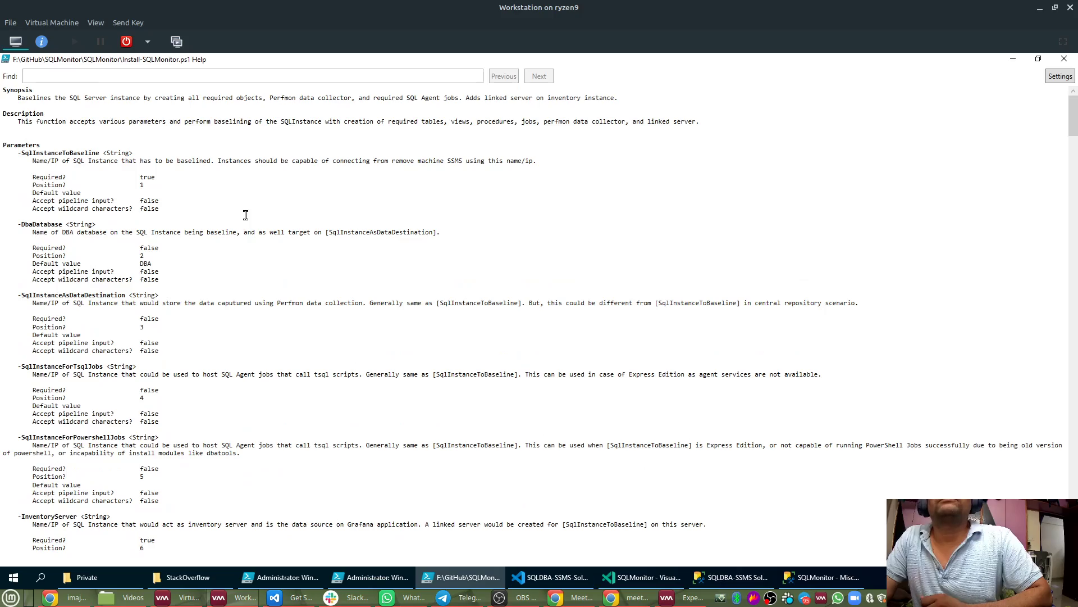
scroll(246, 216, down, 20)
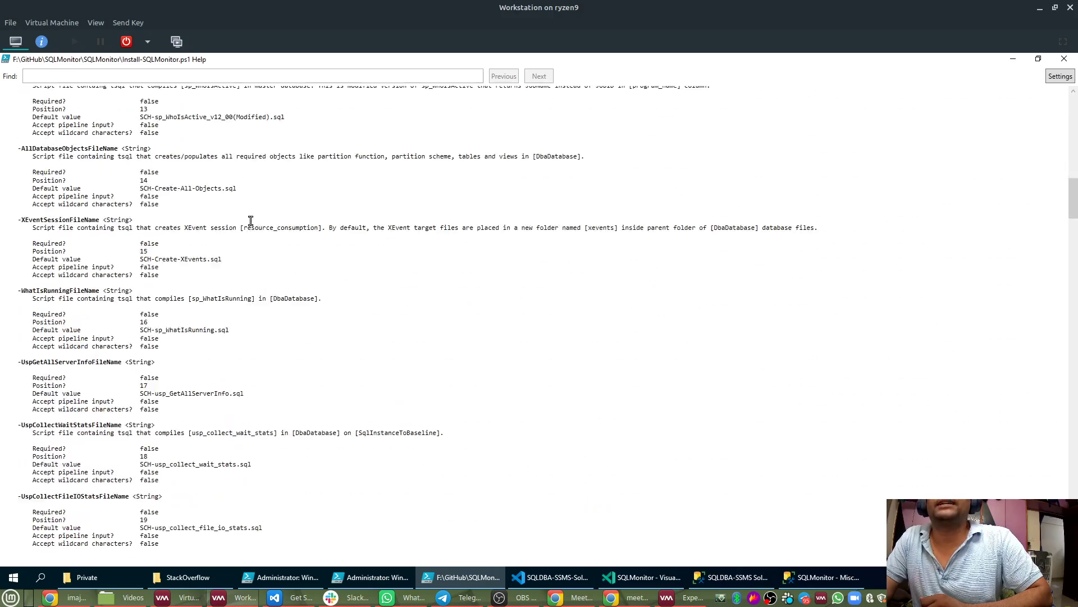
scroll(250, 226, down, 20)
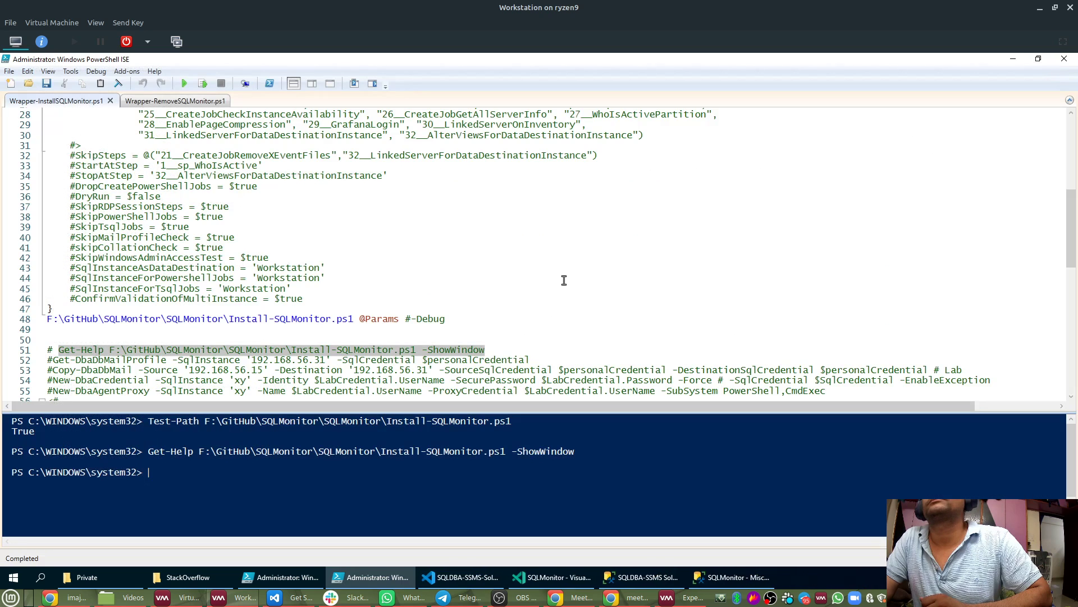
click(1064, 58)
click(159, 324)
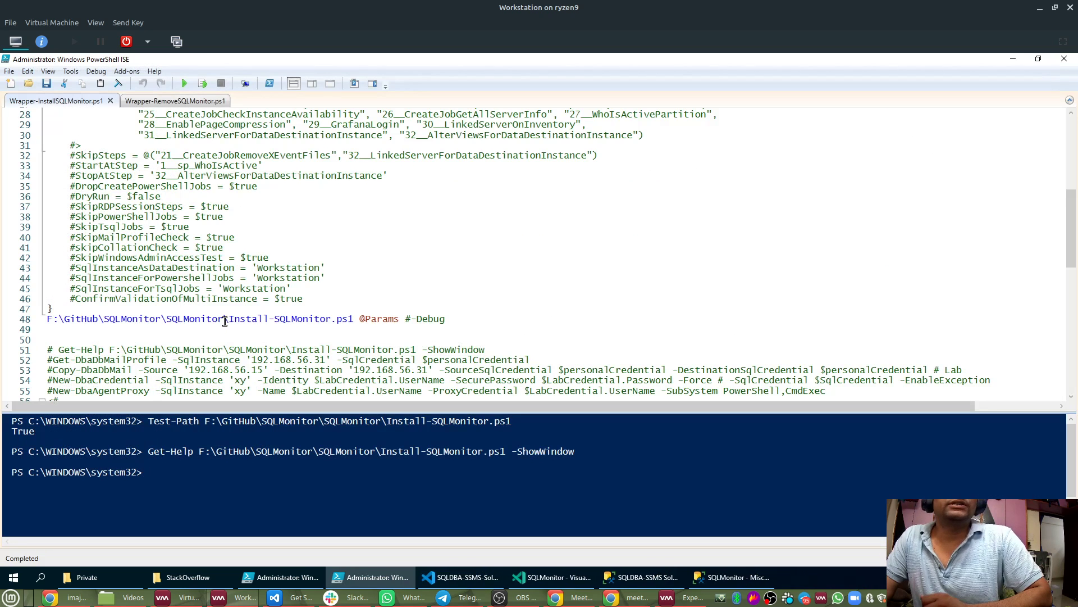
scroll(224, 308, up, 6)
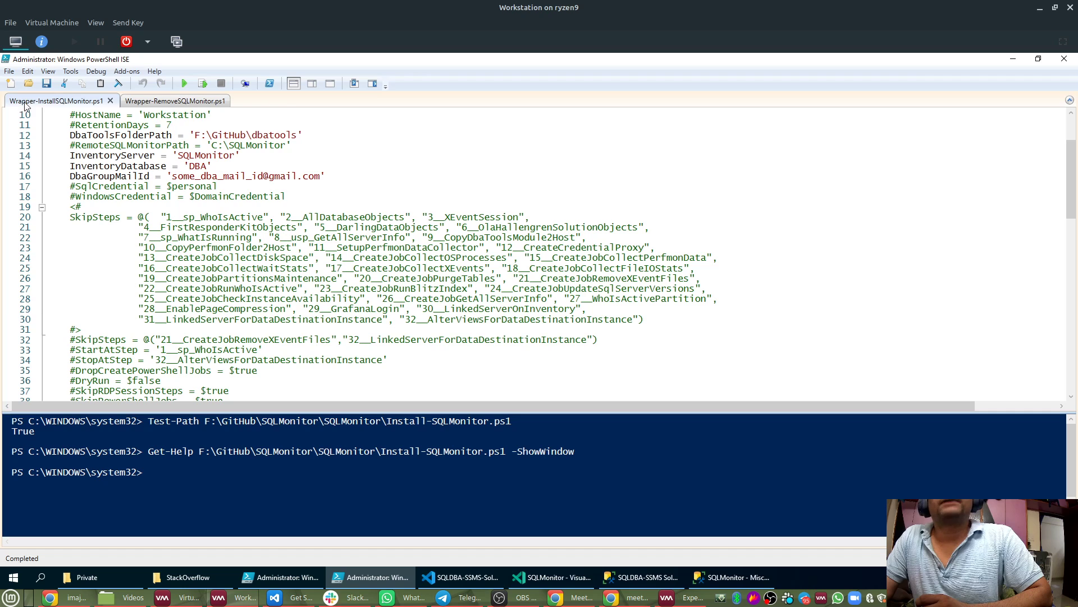
scroll(167, 240, down, 7)
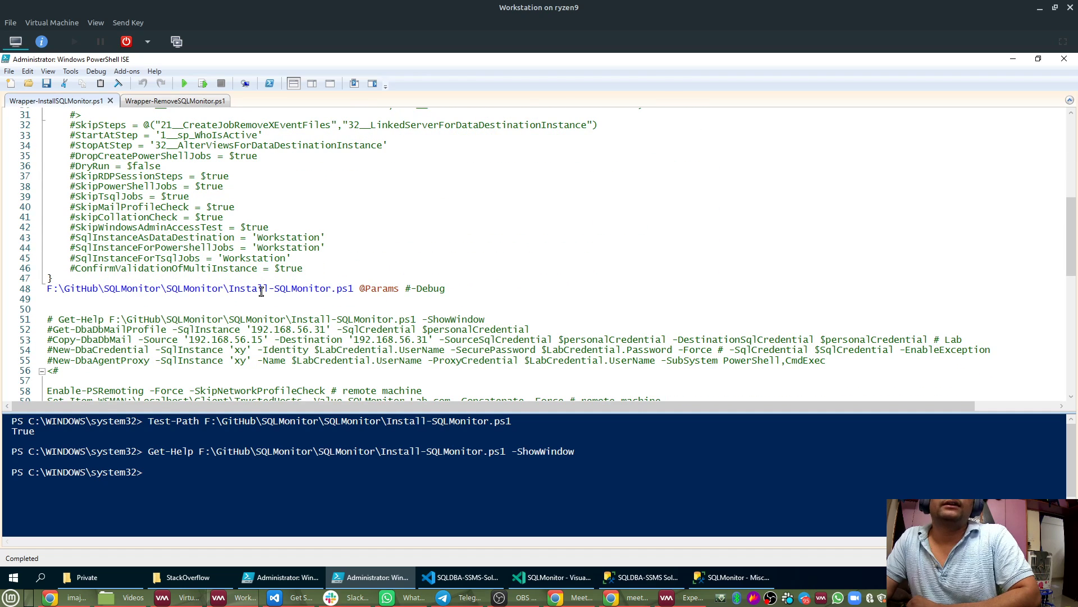
drag(356, 289, 235, 289)
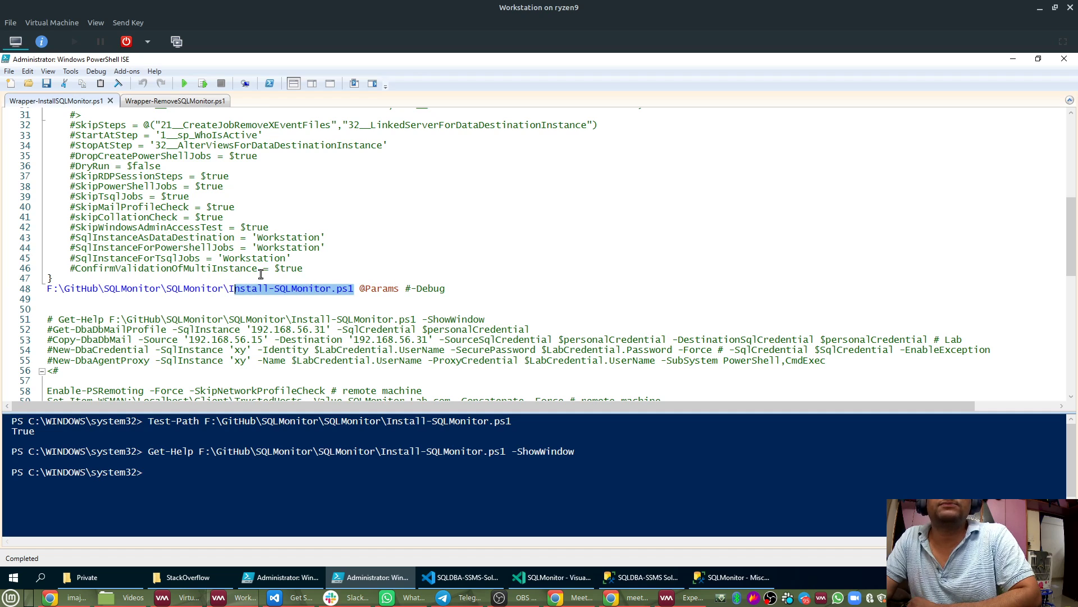
scroll(264, 270, up, 10)
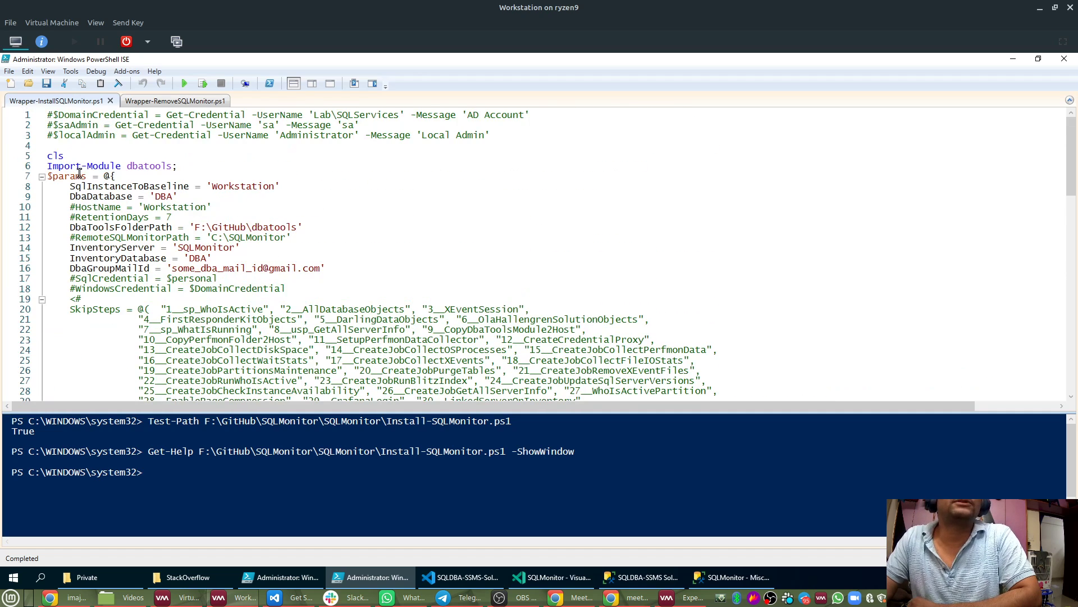
scroll(135, 194, down, 2)
scroll(260, 304, down, 10)
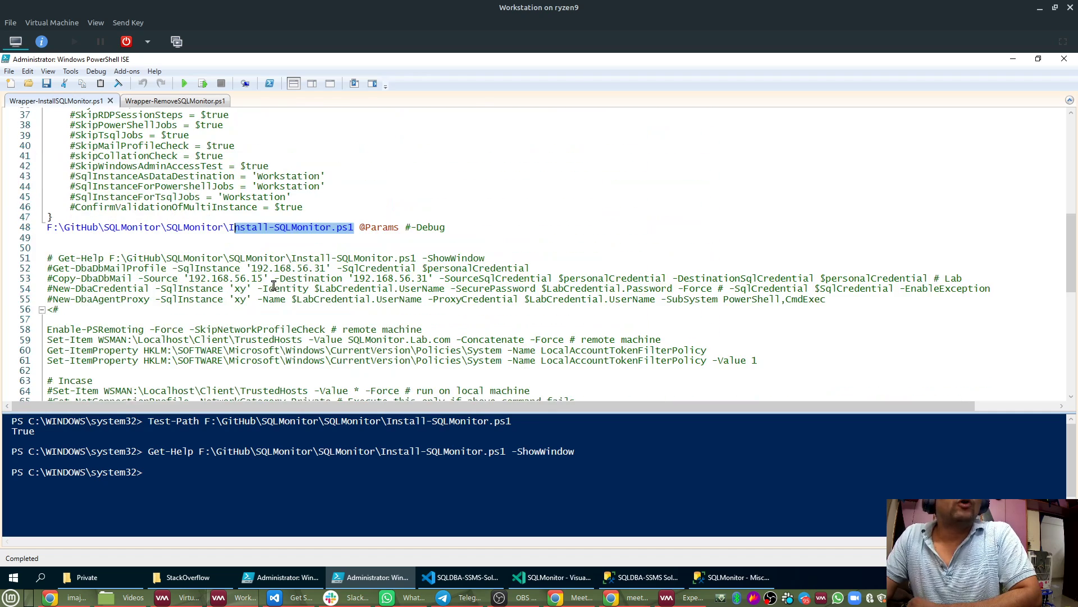
click(245, 231)
drag(229, 227, 403, 230)
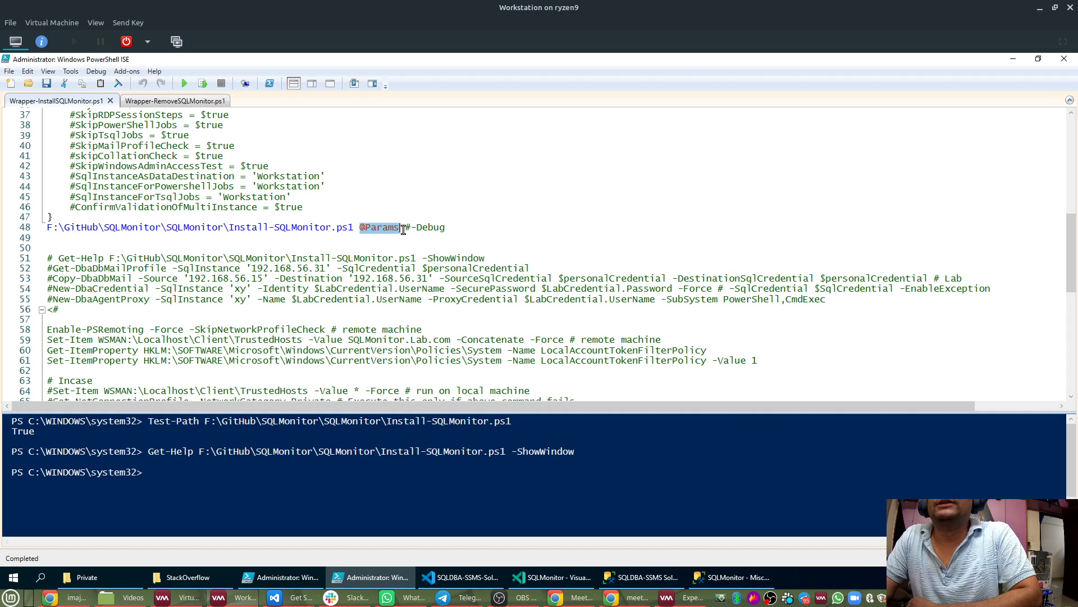
click(358, 228)
double_click(380, 228)
scroll(250, 227, up, 2)
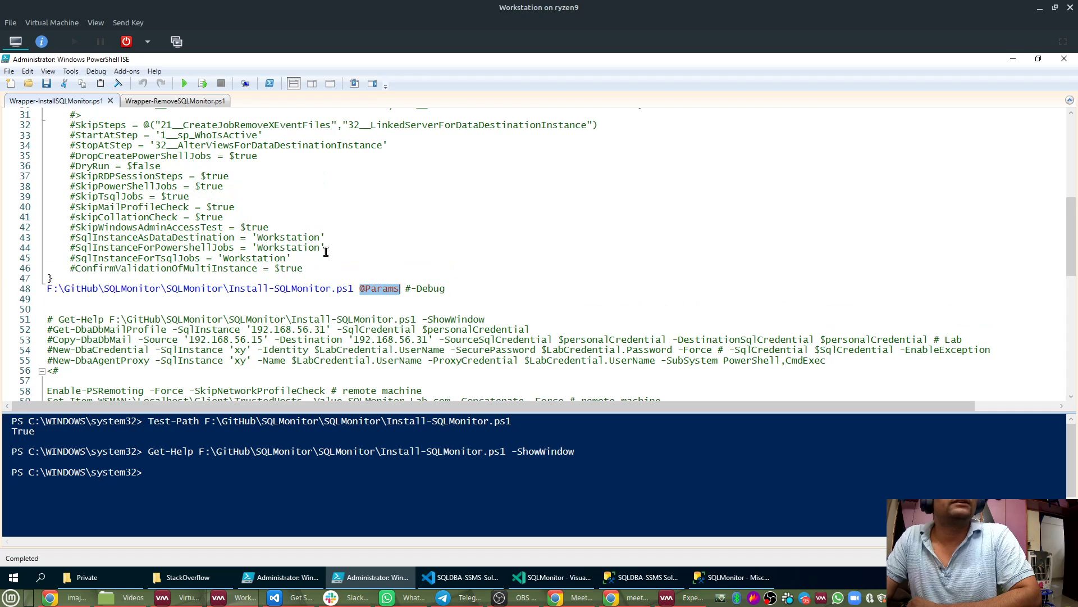
key(Left)
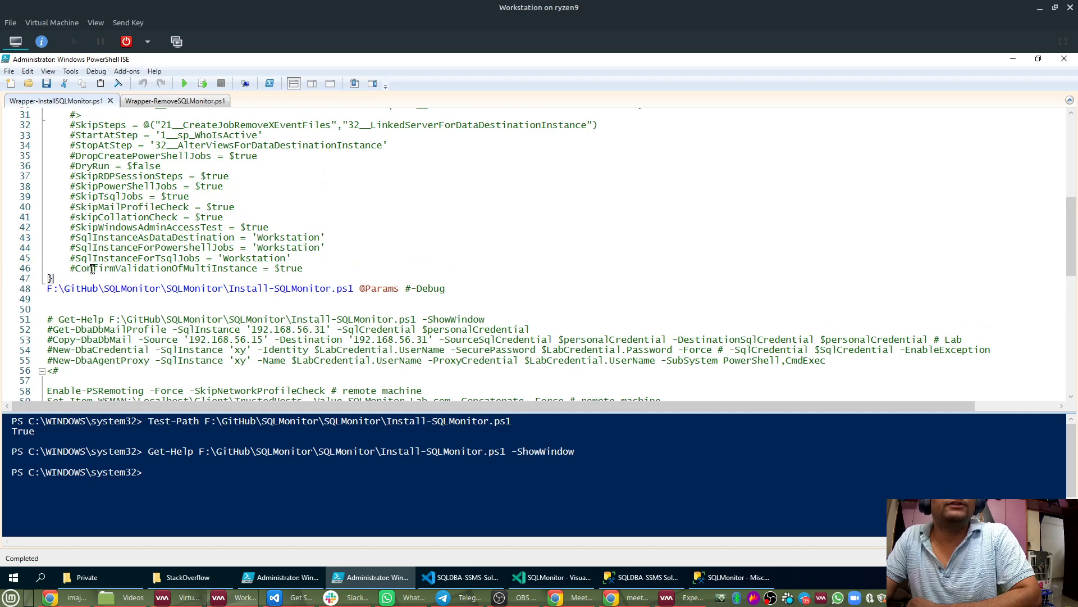
scroll(94, 280, up, 9)
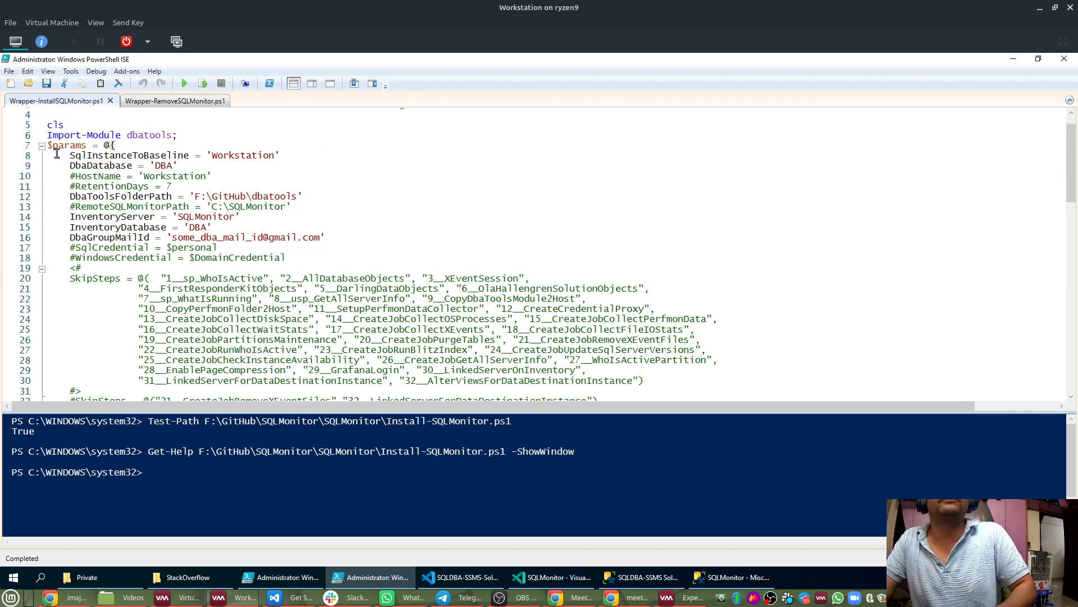
drag(51, 148, 73, 281)
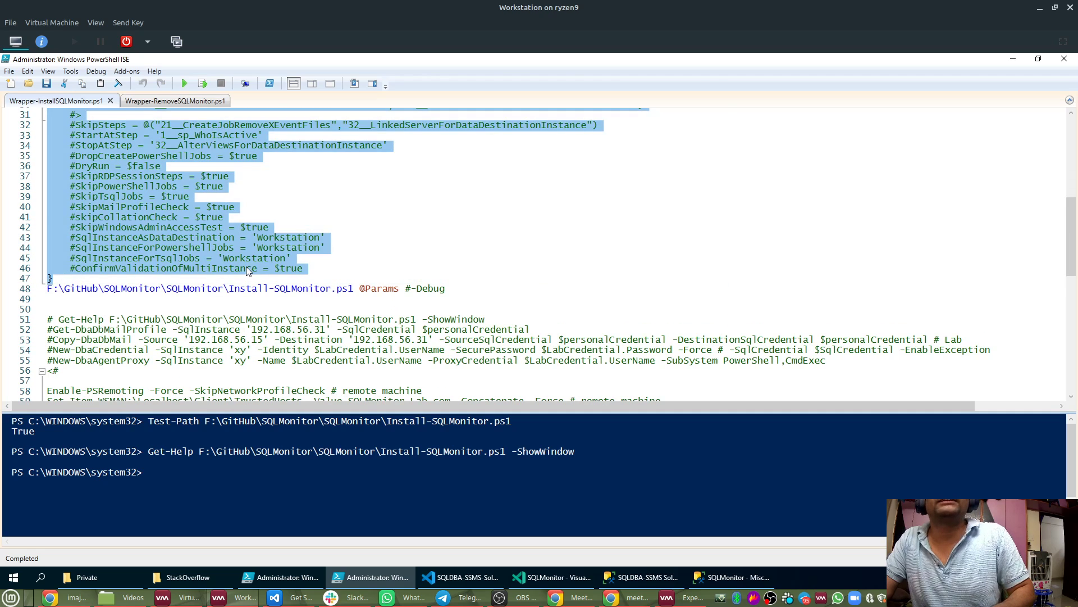
scroll(250, 267, up, 10)
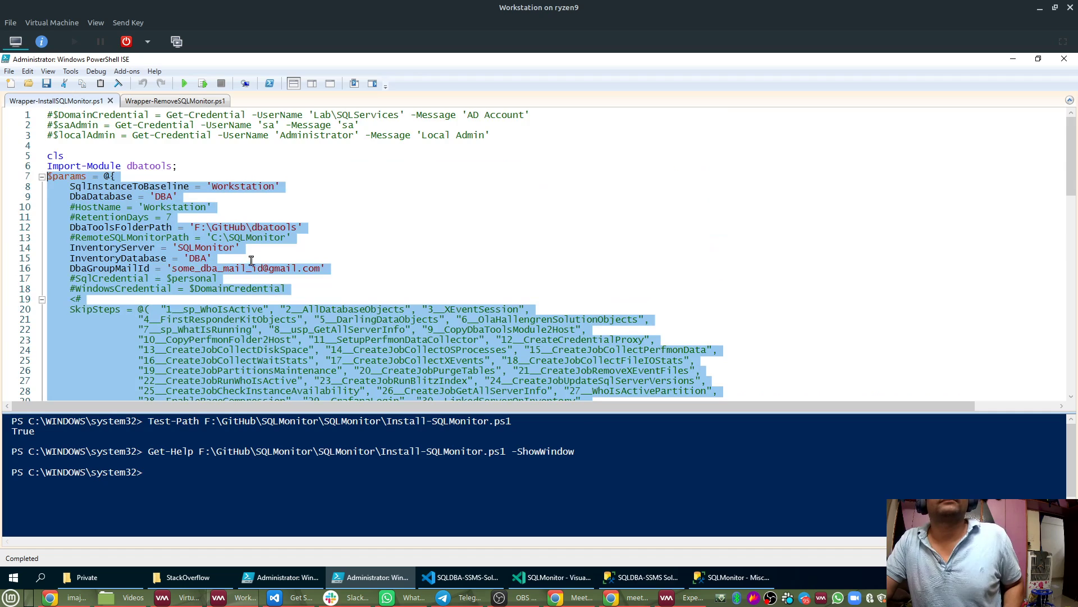
click(219, 209)
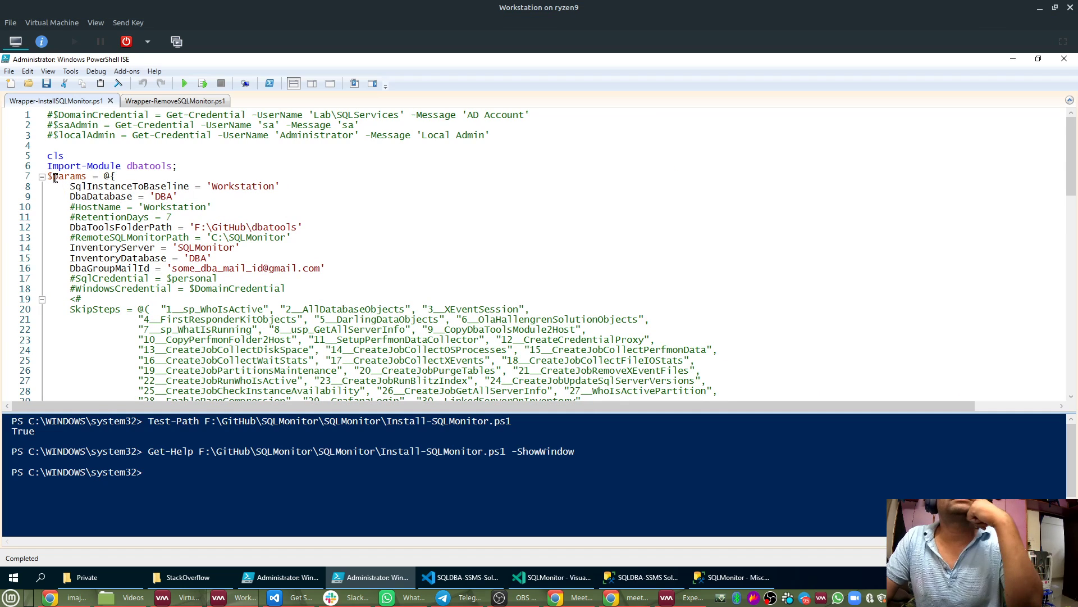
drag(88, 179, 46, 178)
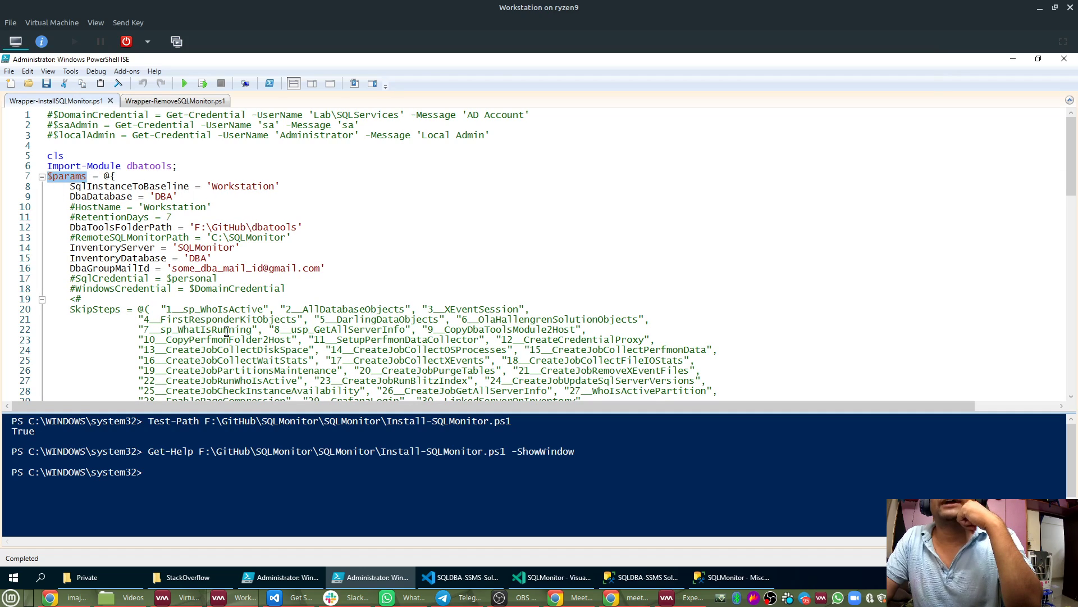
scroll(266, 344, down, 5)
scroll(266, 344, down, 8)
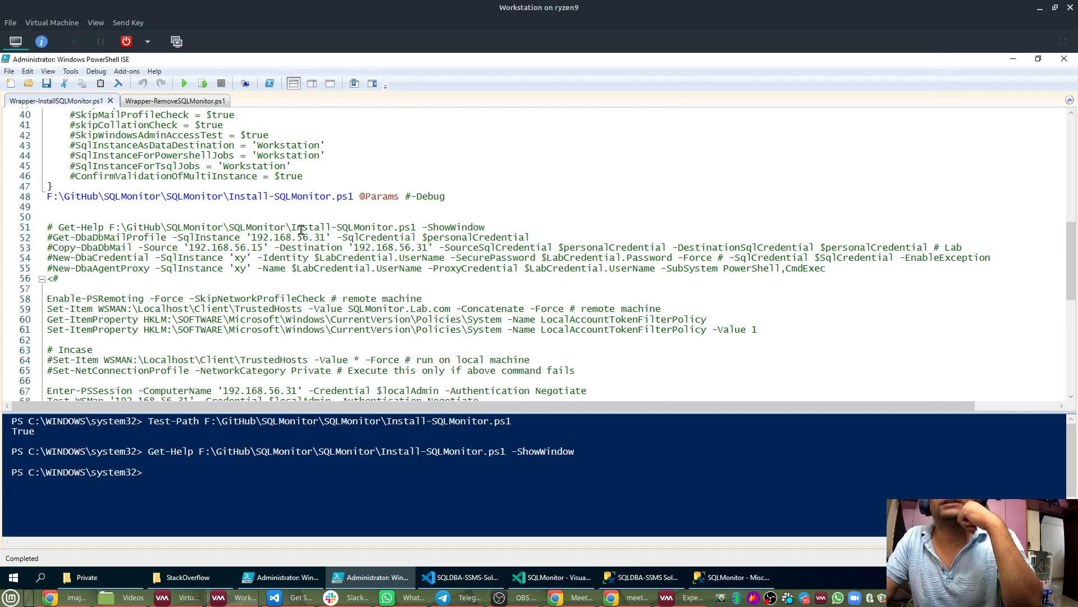
scroll(234, 199, up, 13)
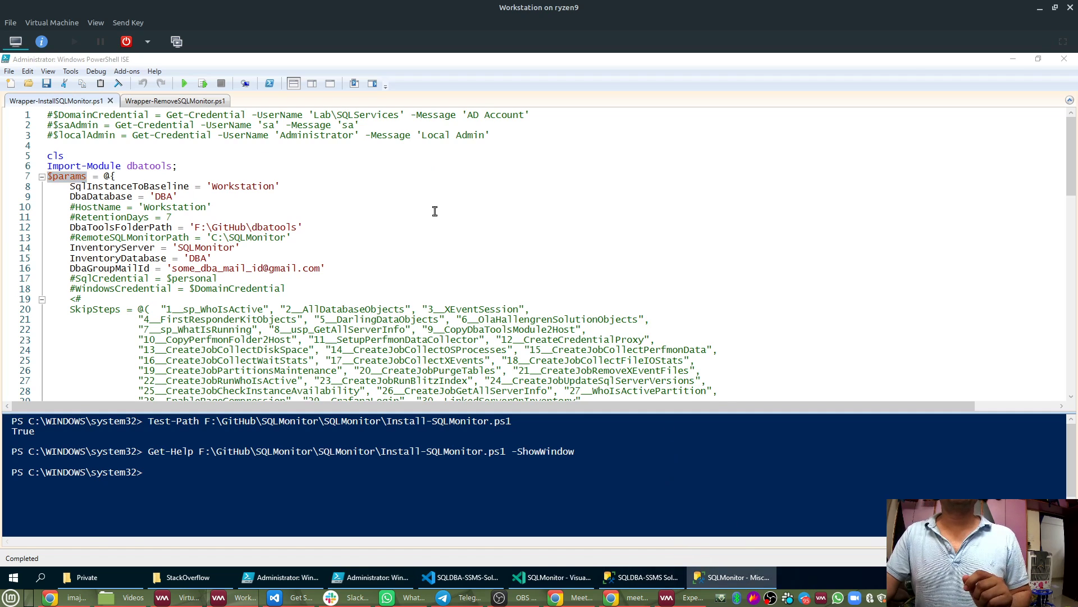
Switch to SQL Server Management Studio, connect to the Experiment server with Windows Authentication, and collapse its tree.
key(alt+Tab)
double_click(93, 148)
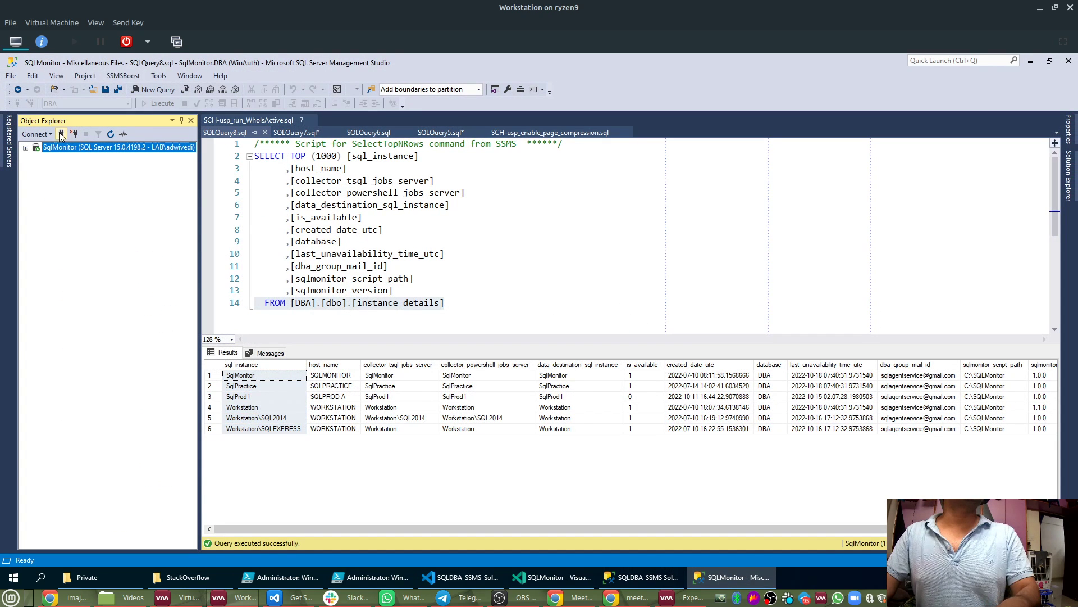
text(Exp)
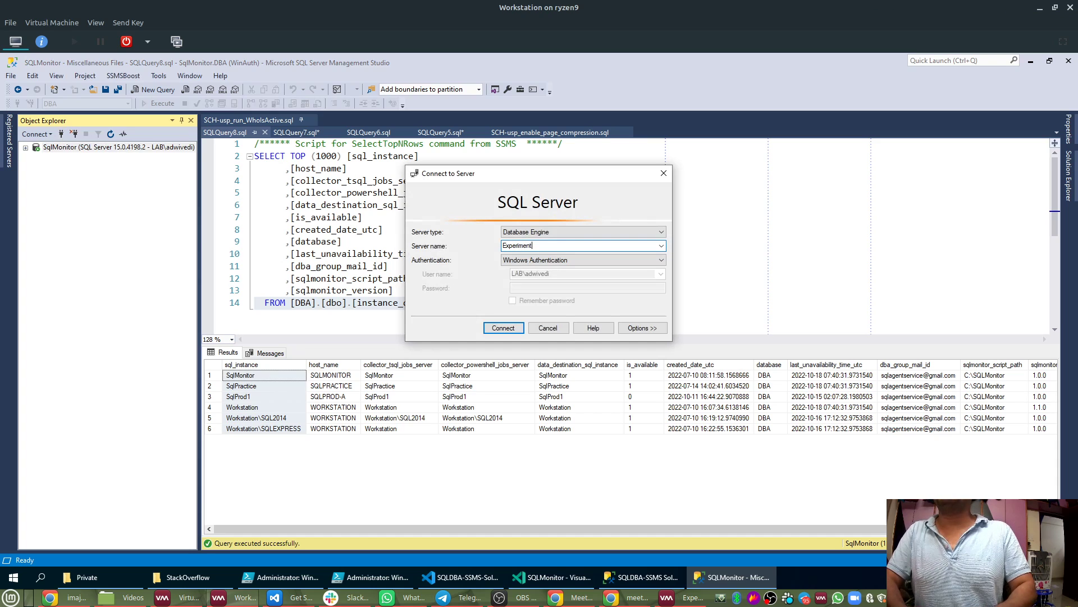
text(eriment)
key(Return)
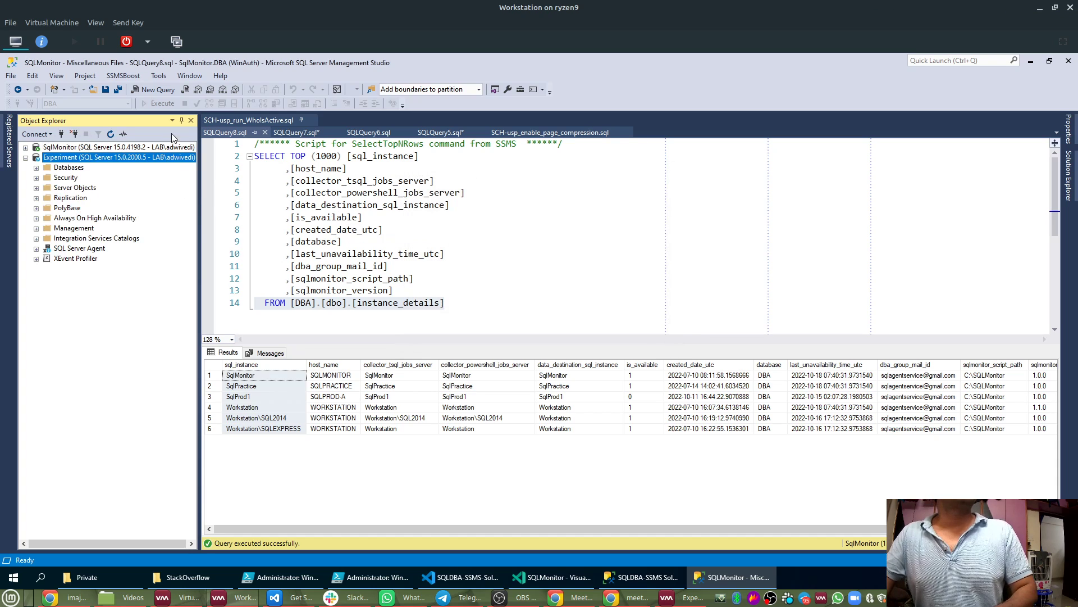
double_click(178, 161)
Connect to the named instance Experiment\SQL2019 with Windows Authentication and collapse its tree.
click(62, 134)
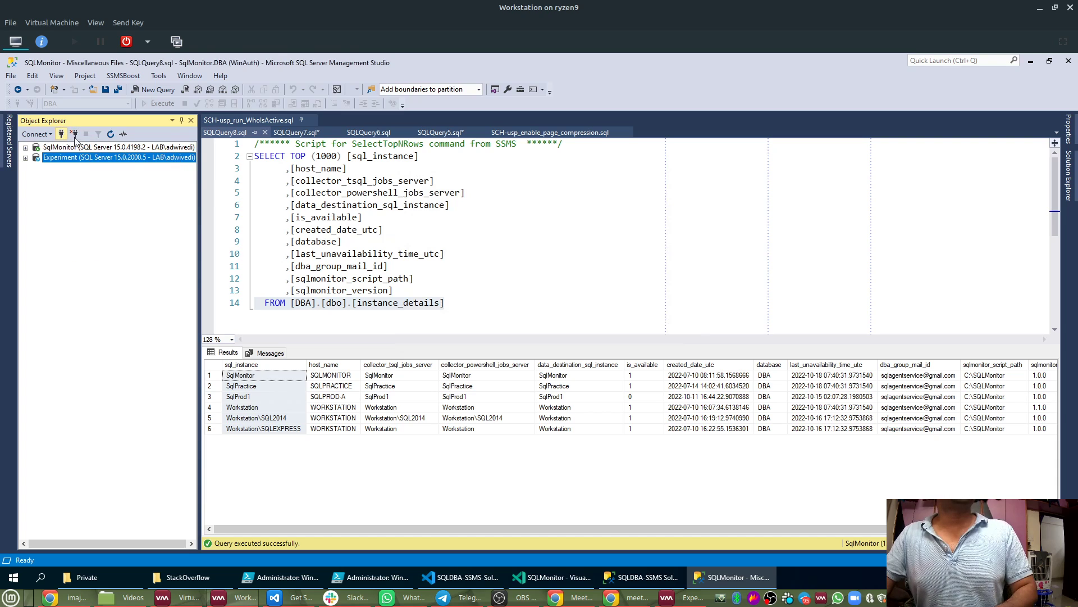
key(End)
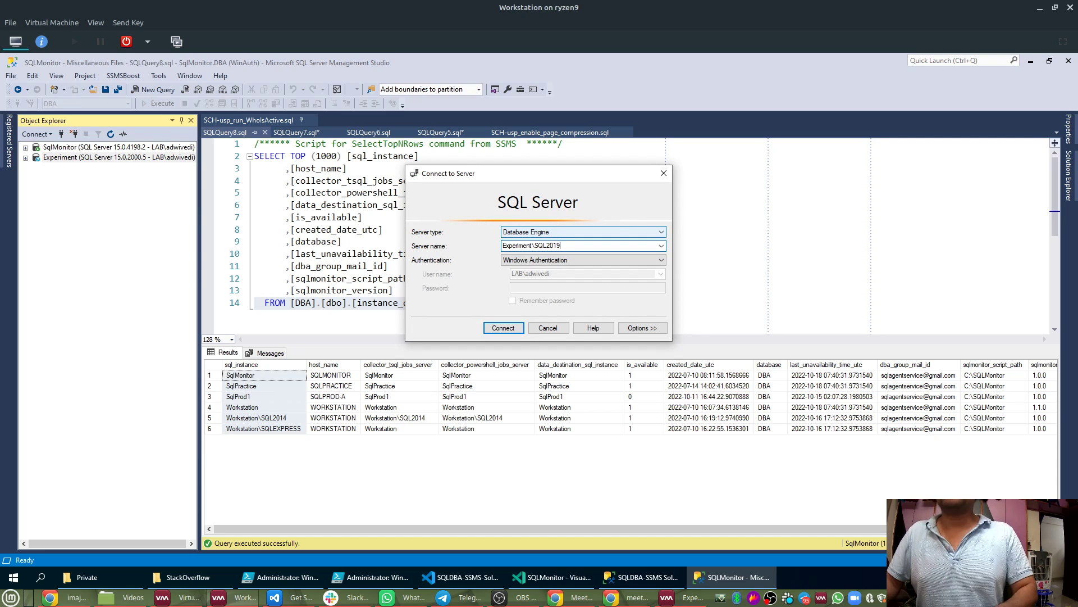
key(Return)
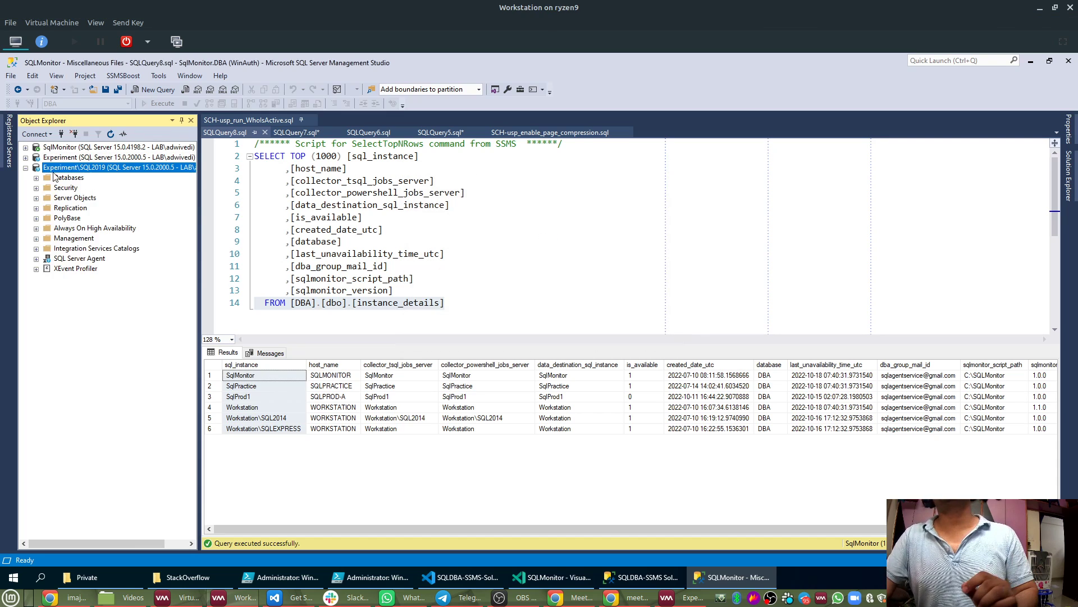
click(26, 168)
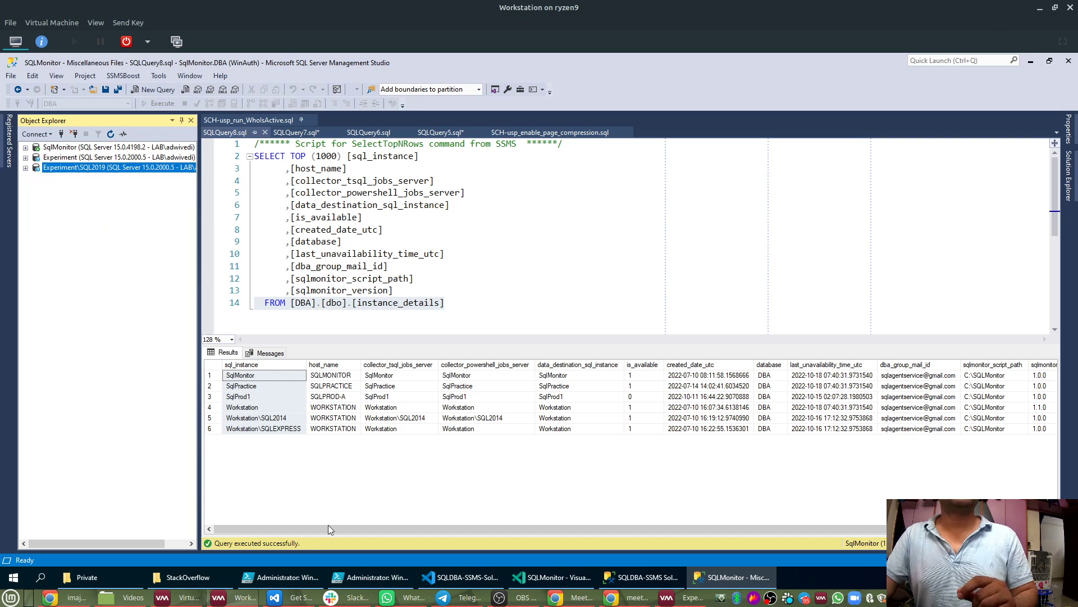
Return to the PowerShell ISE window holding the wrapper scripts, clear the console, and ping experiment.
click(293, 579)
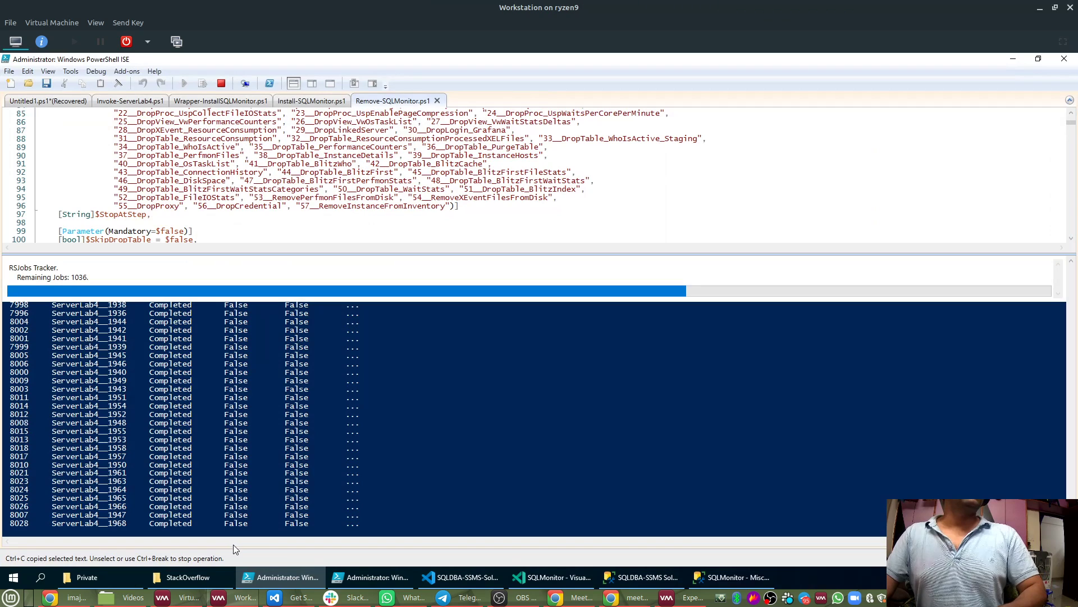
click(261, 573)
click(371, 577)
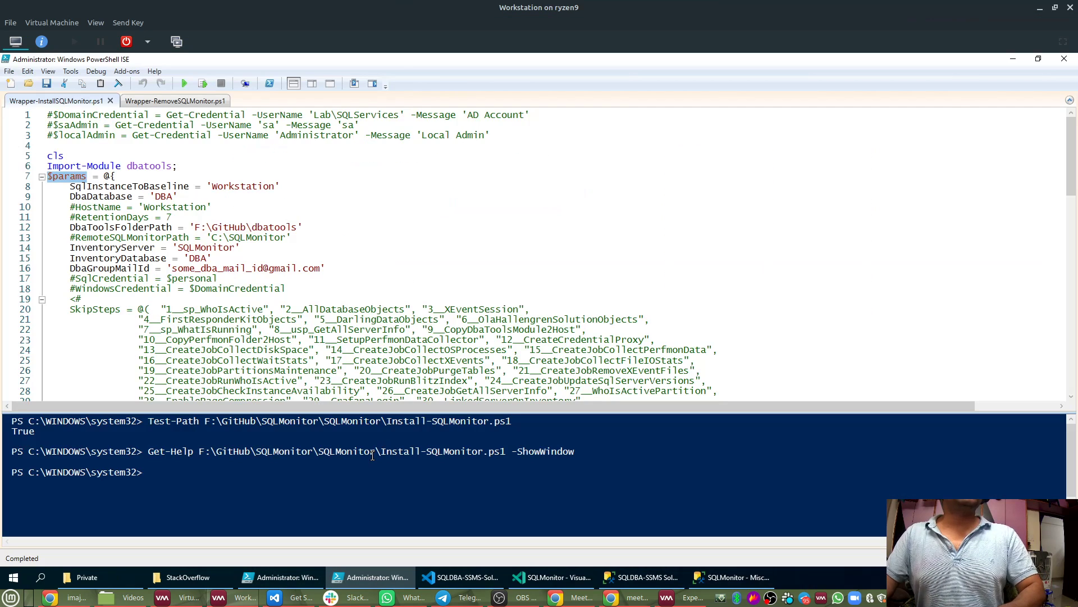
text(cls)
key(Return)
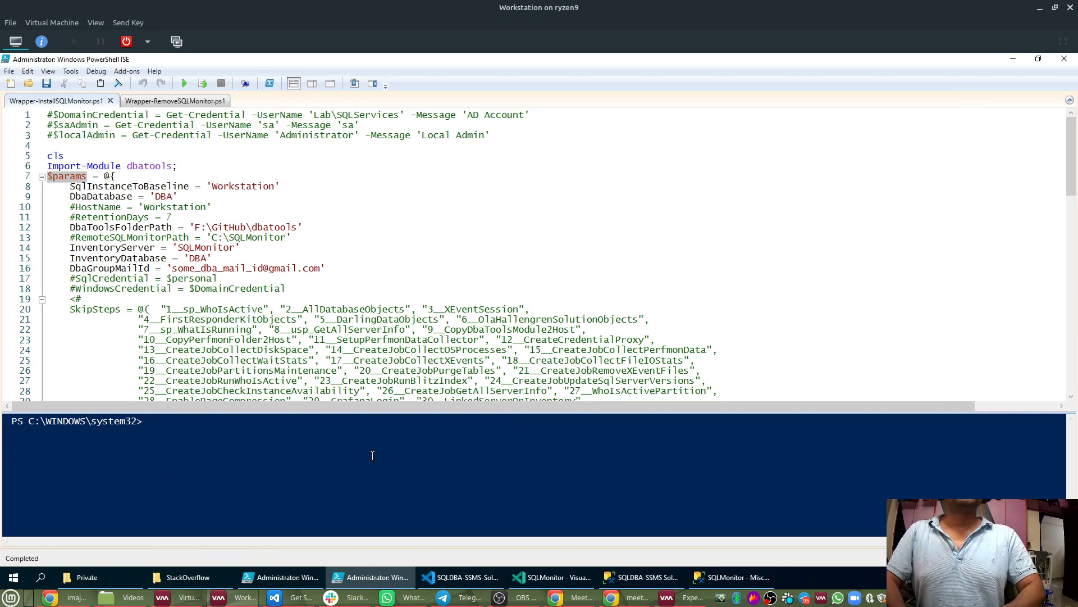
text(ping )
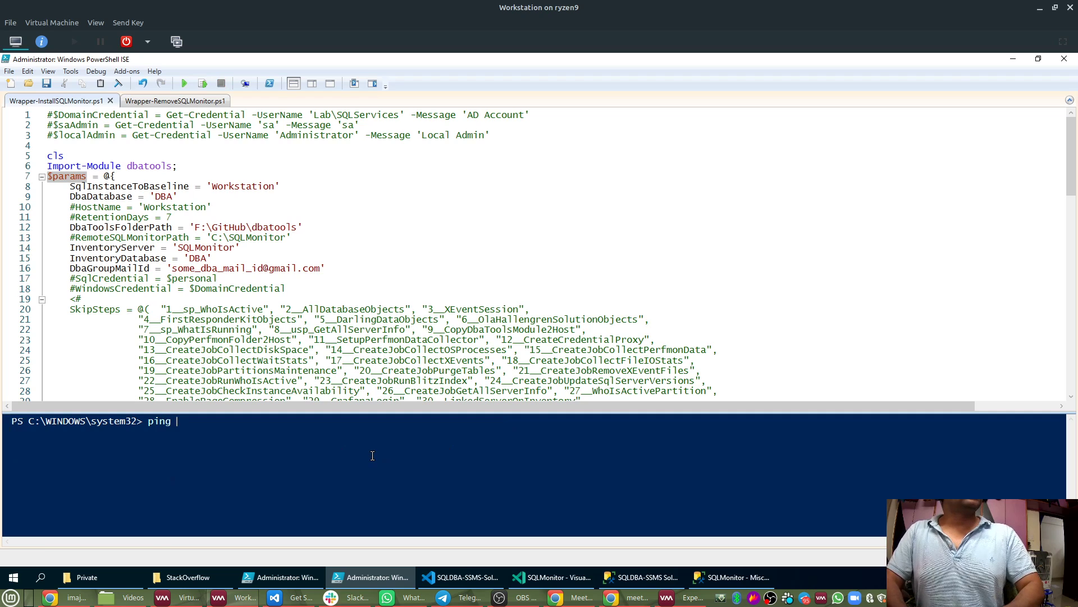
text(experiment)
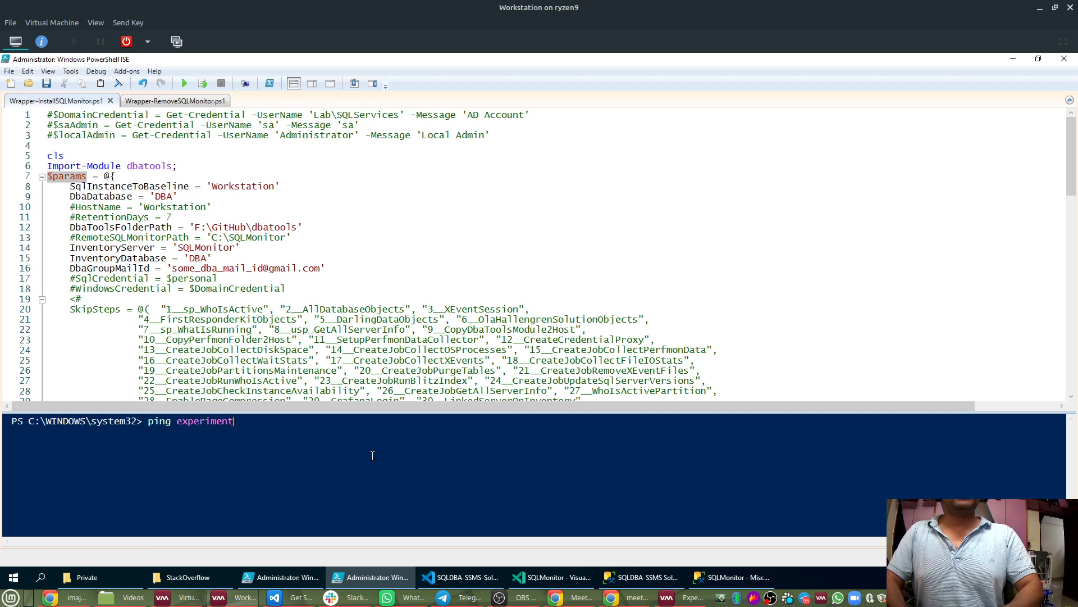
key(Return)
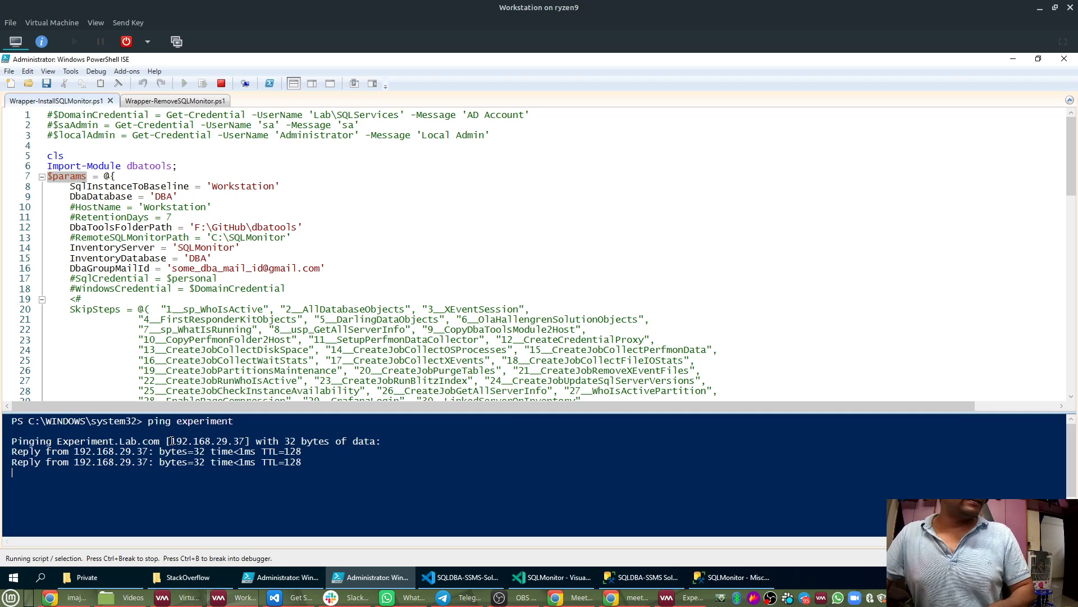
Copy the Experiment server's IP address from the ping output.
drag(173, 440, 245, 441)
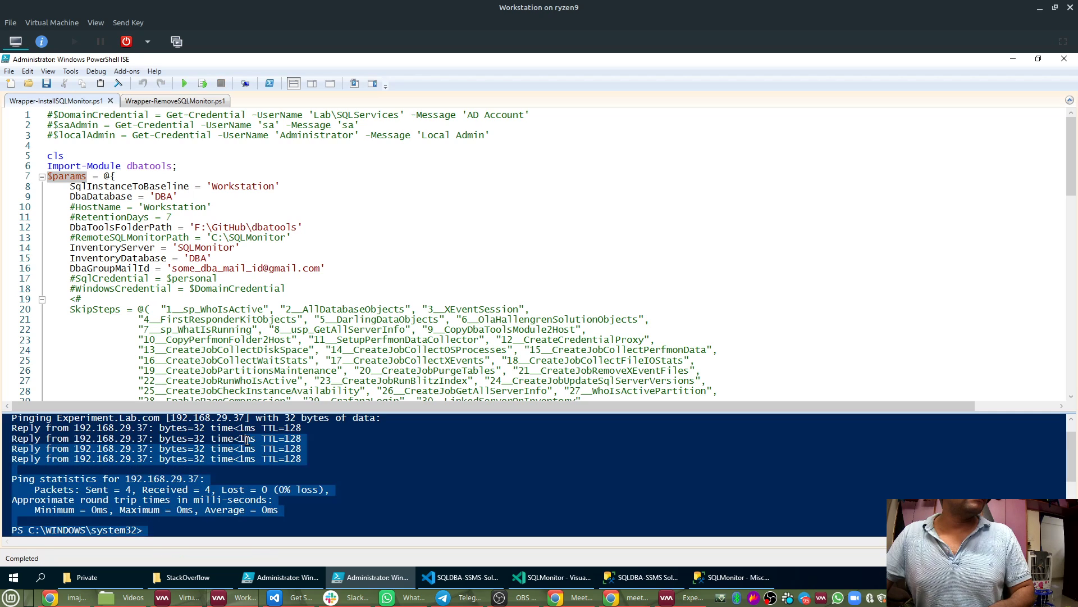
drag(171, 418, 250, 421)
right_click(236, 420)
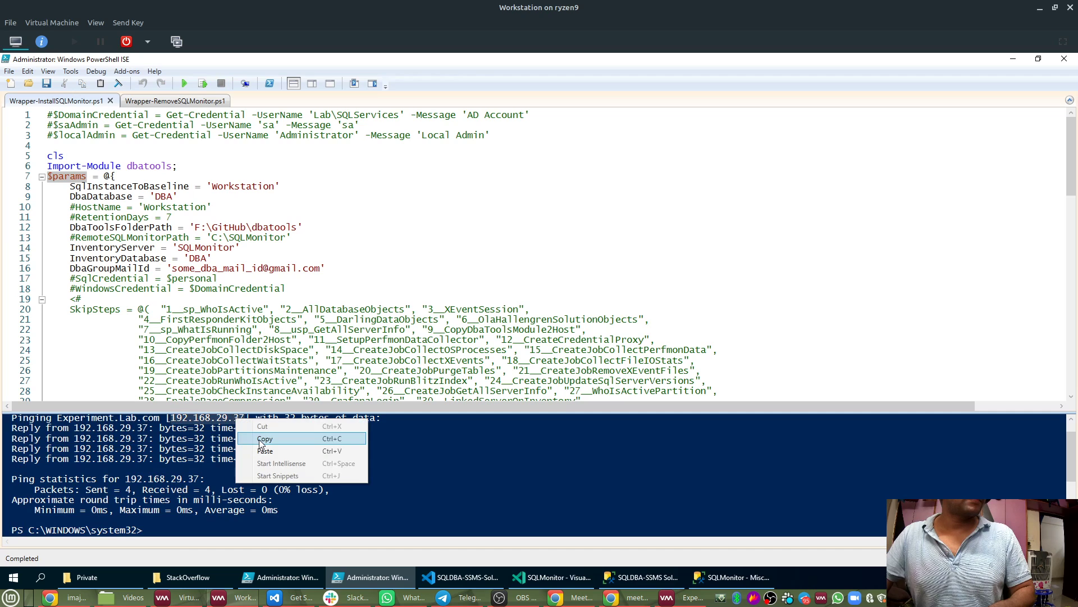
Switch to SQL Server Management Studio, connect to 192.168.29.37 with Windows Authentication, and collapse its tree.
click(389, 575)
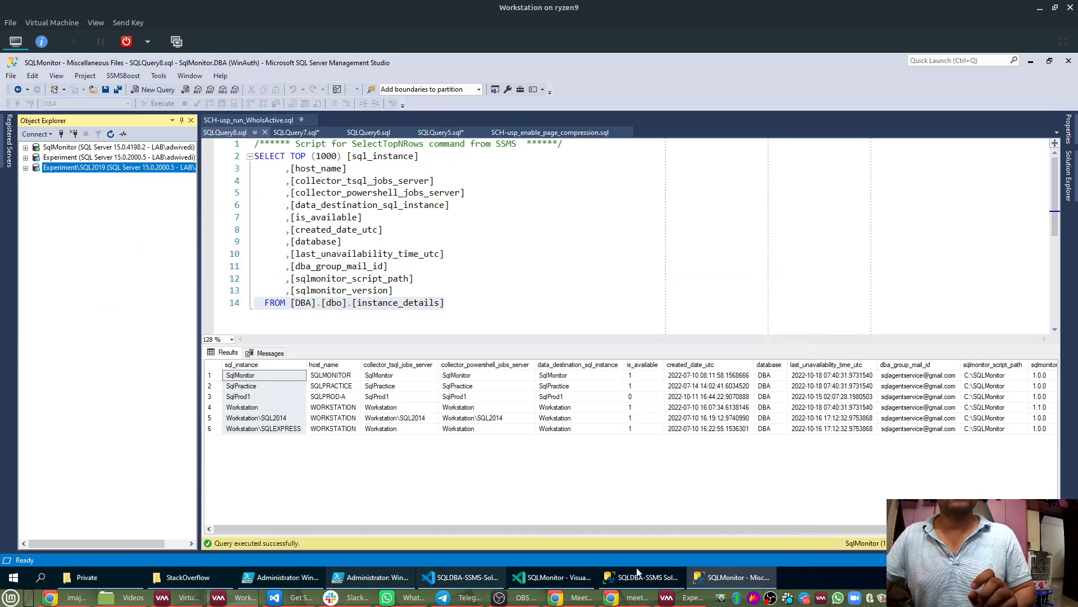
click(61, 134)
key(ctrl+v)
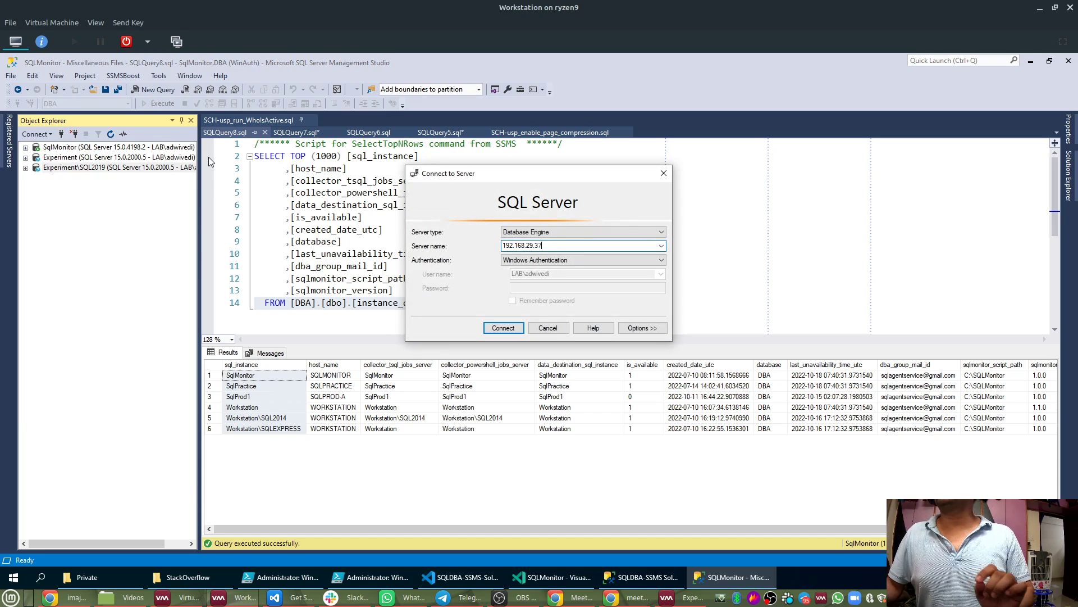
key(Return)
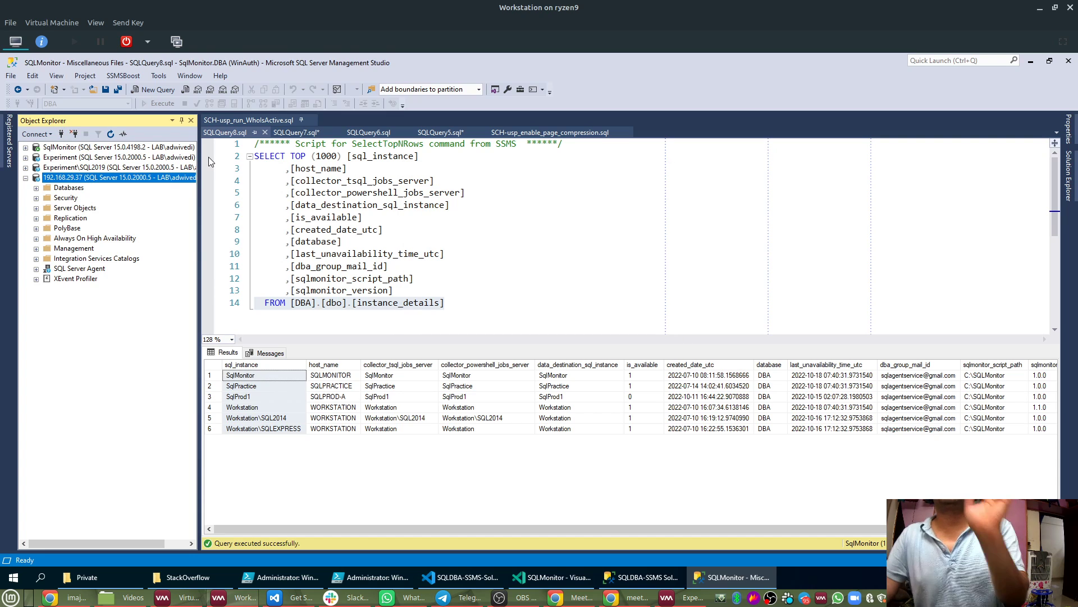
double_click(139, 177)
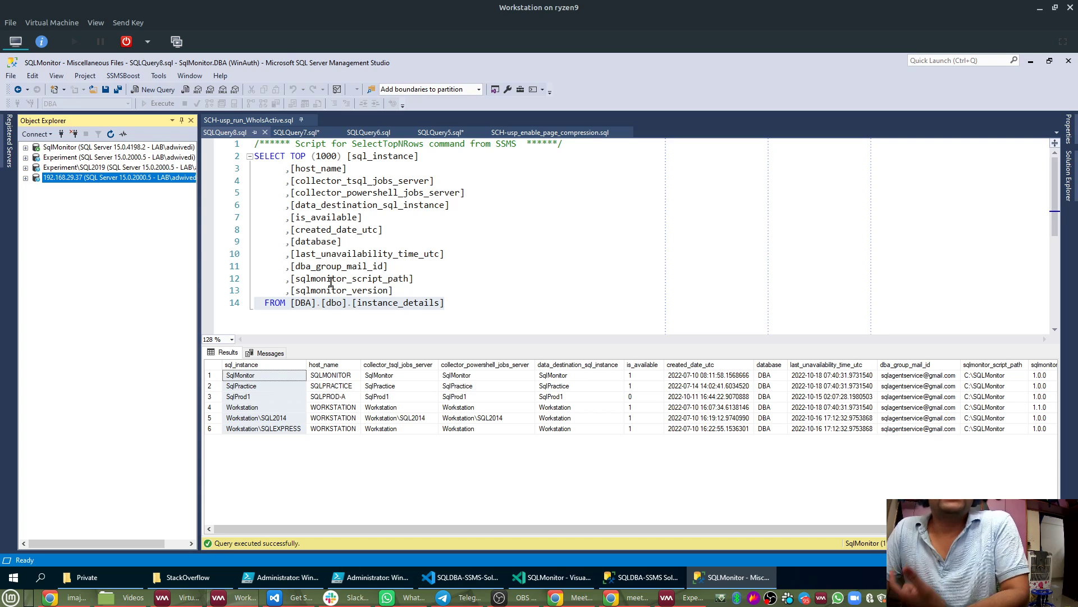
Compare the Experiment, Experiment\SQL2019 and 192.168.29.37 connections by selecting each one in Object Explorer.
click(80, 158)
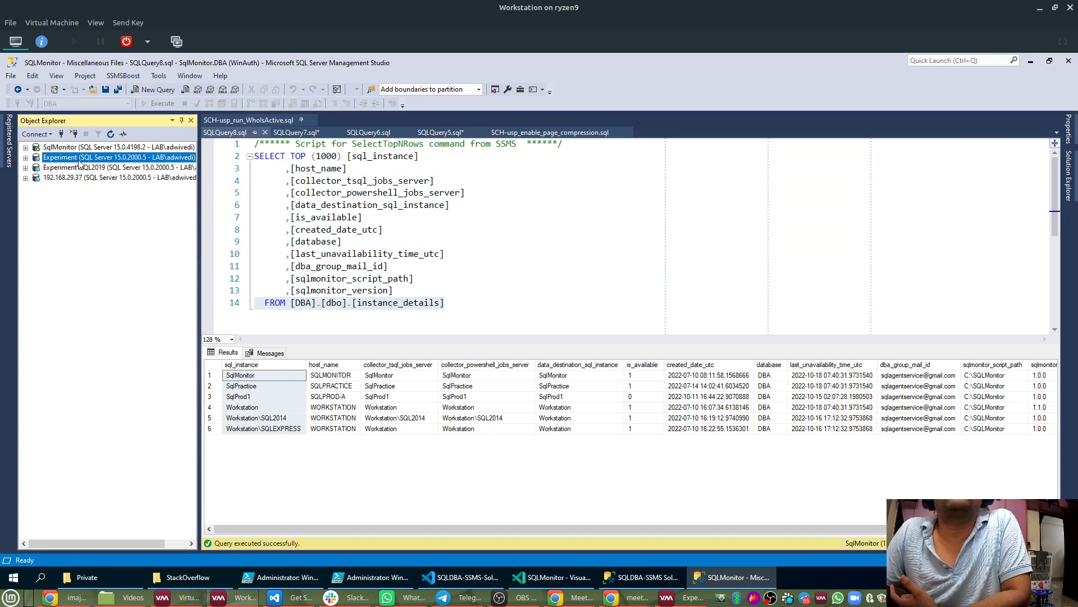
click(99, 171)
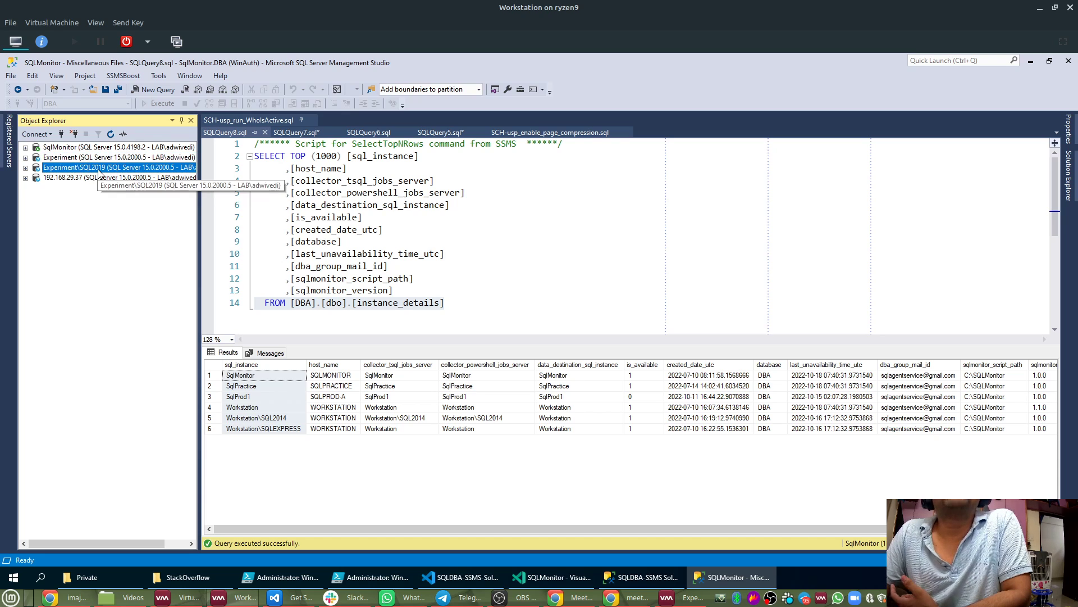
click(55, 178)
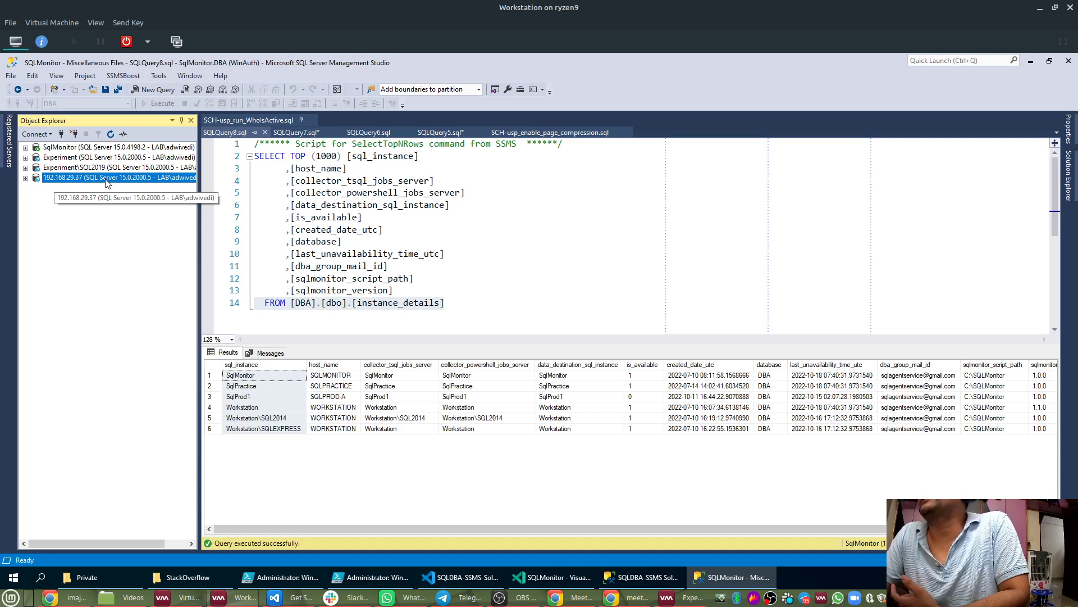
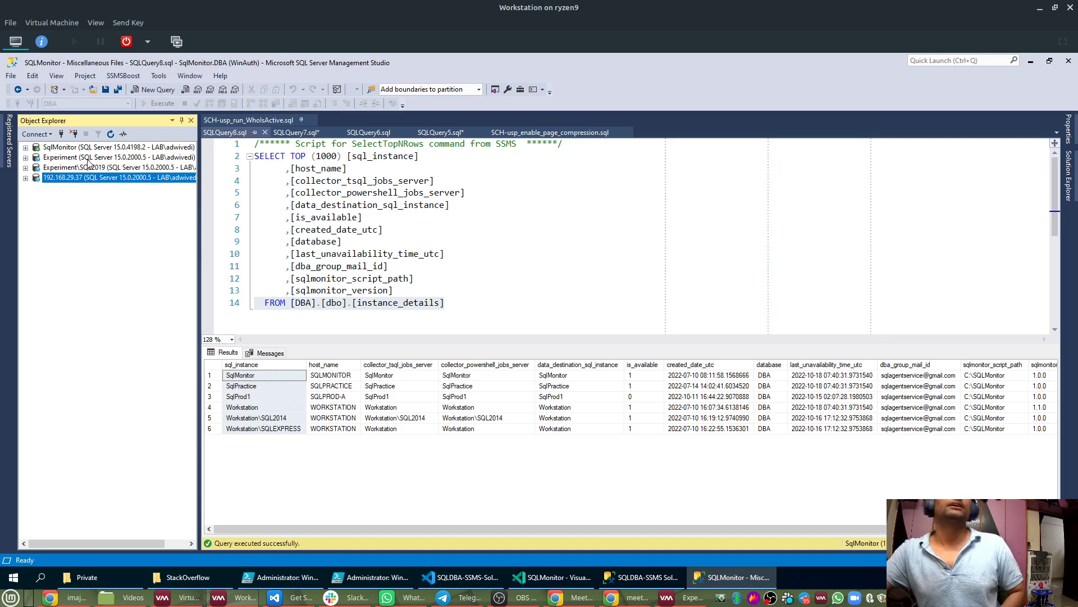
click(50, 170)
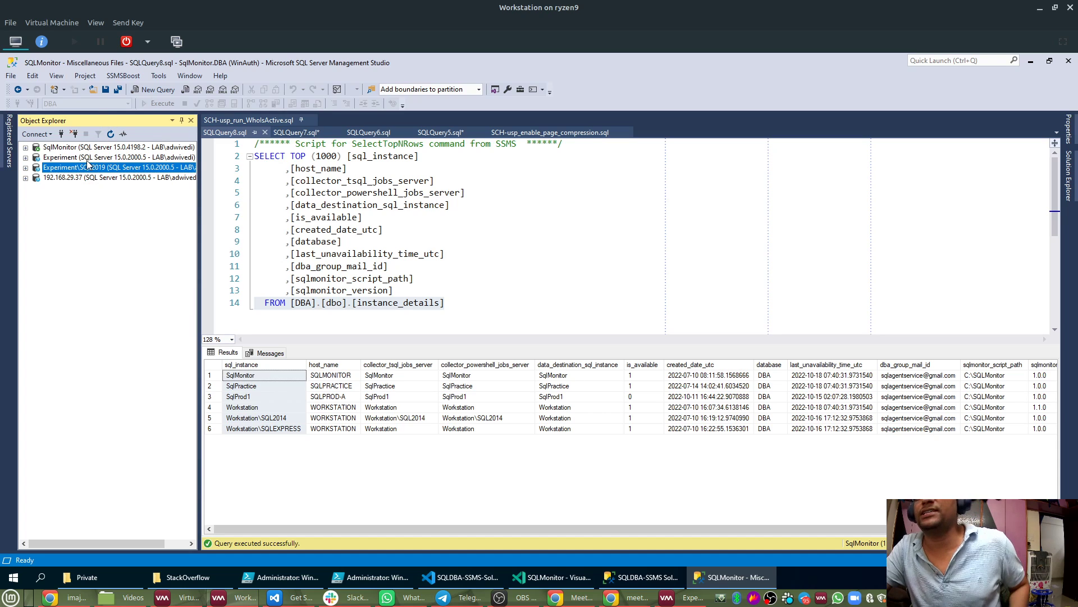
click(54, 159)
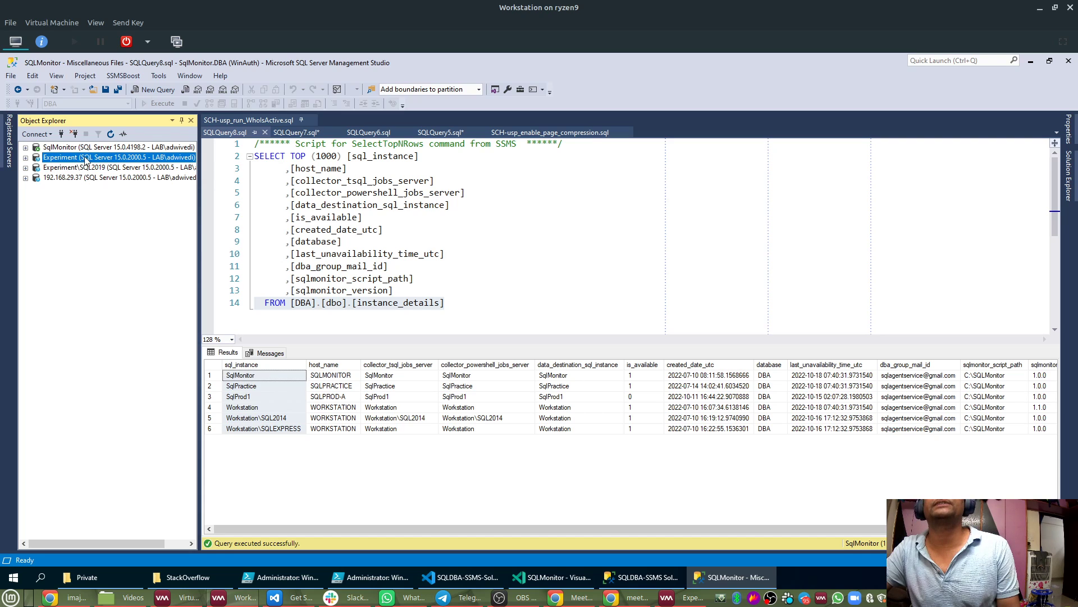
Switch to the PowerShell ISE window with Wrapper-InstallSQLMonitor.ps1 and set SqlInstanceToBaseline to 'Experiment'.
click(298, 574)
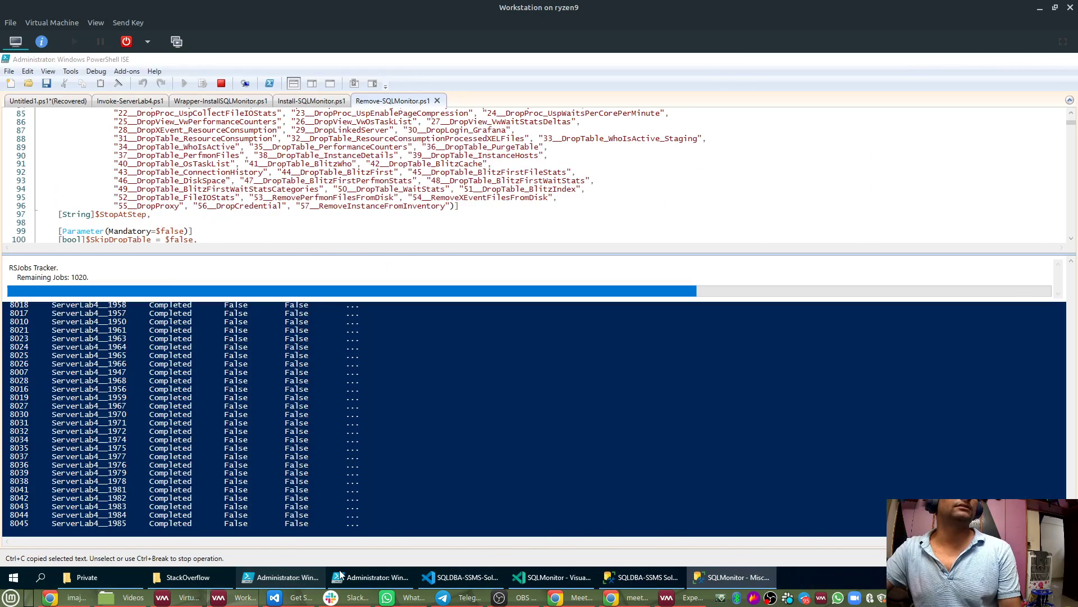
click(338, 574)
double_click(218, 188)
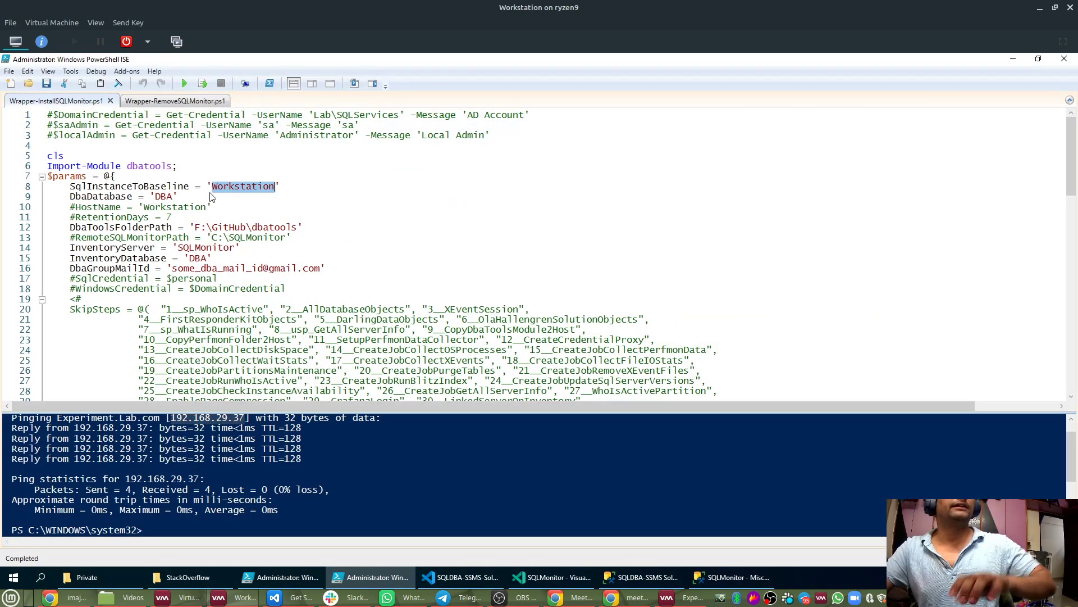
drag(69, 187, 188, 187)
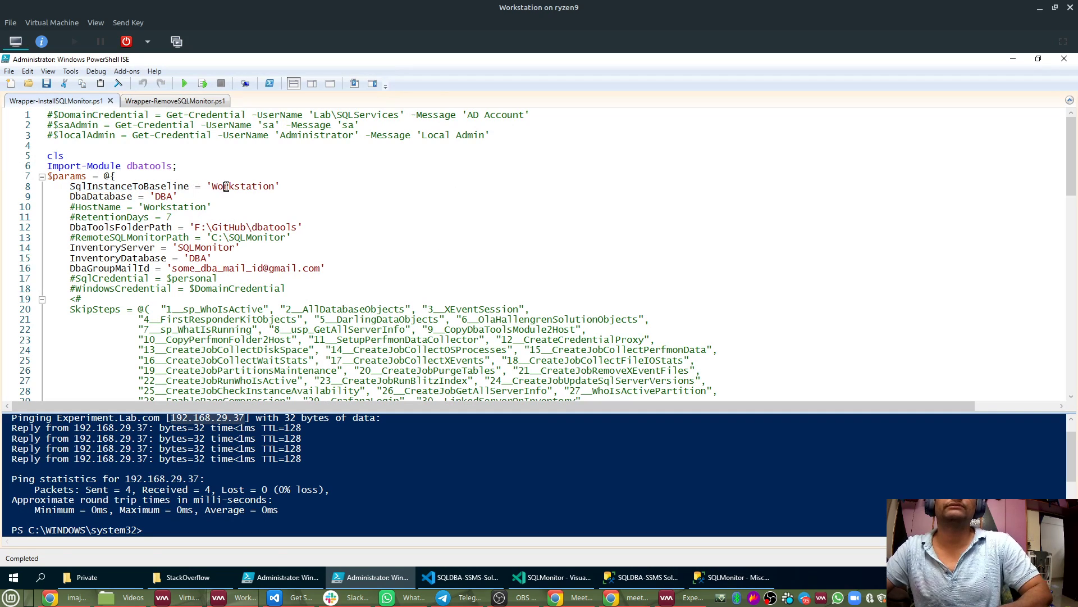
double_click(225, 187)
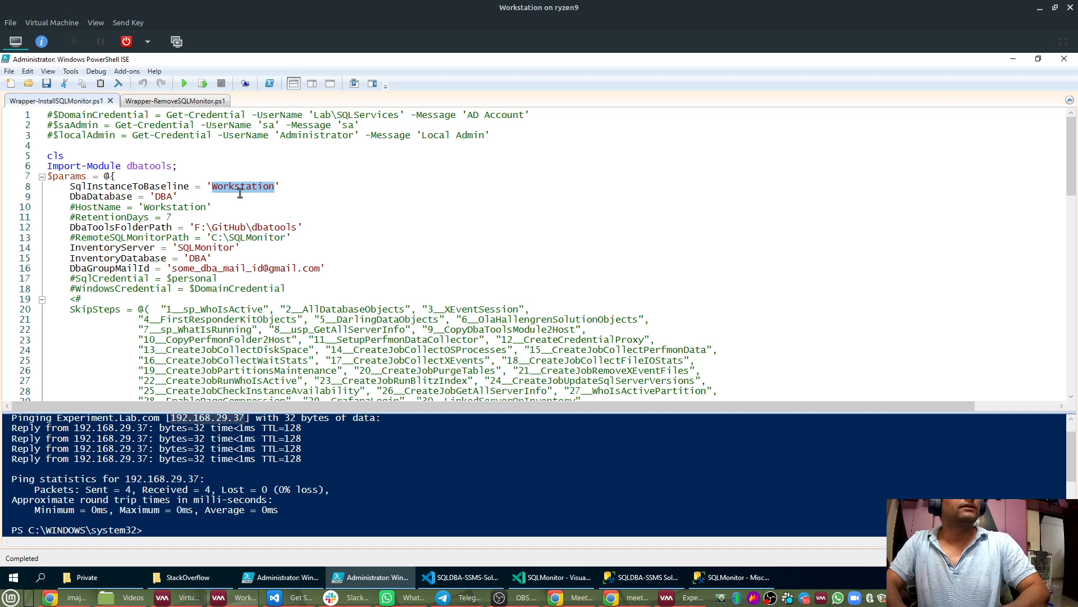
text(Expi)
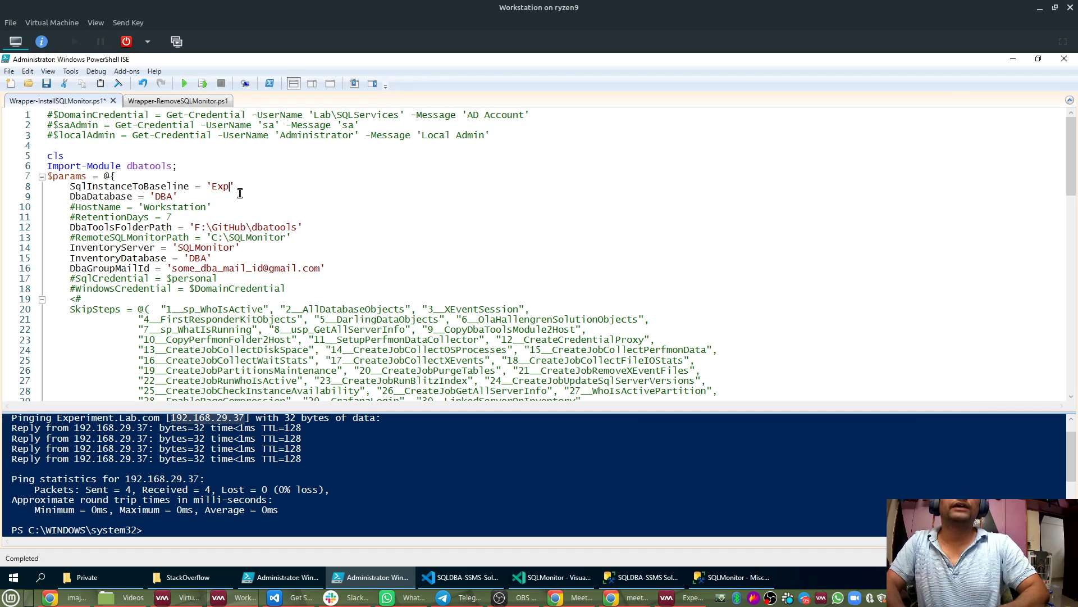
text(riment)
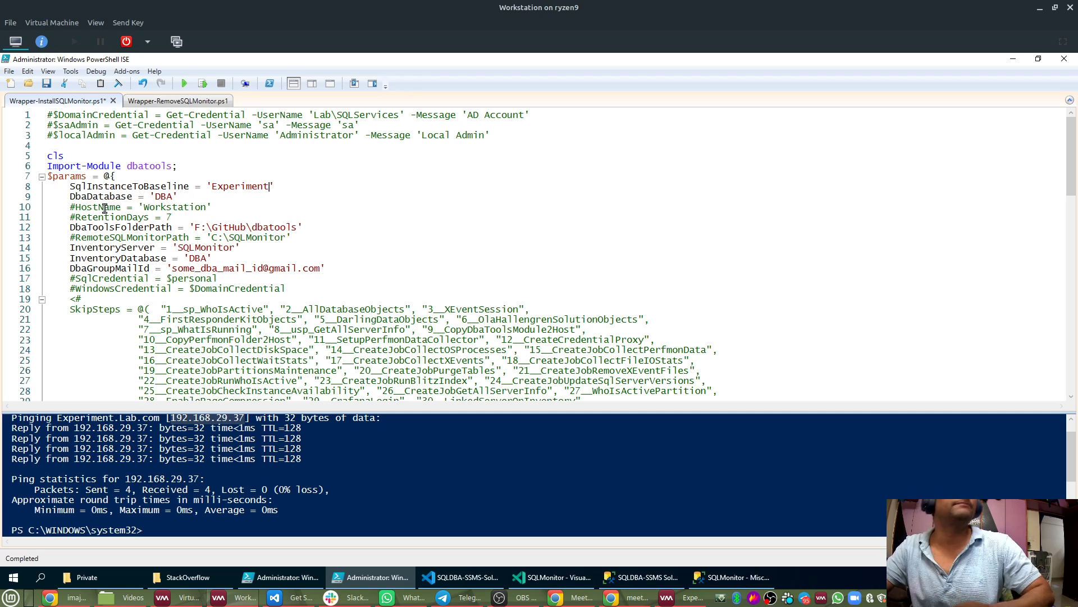
Review the SqlInstanceToBaseline and DbaDatabase parameter lines in the install wrapper by highlighting them.
drag(72, 197, 187, 198)
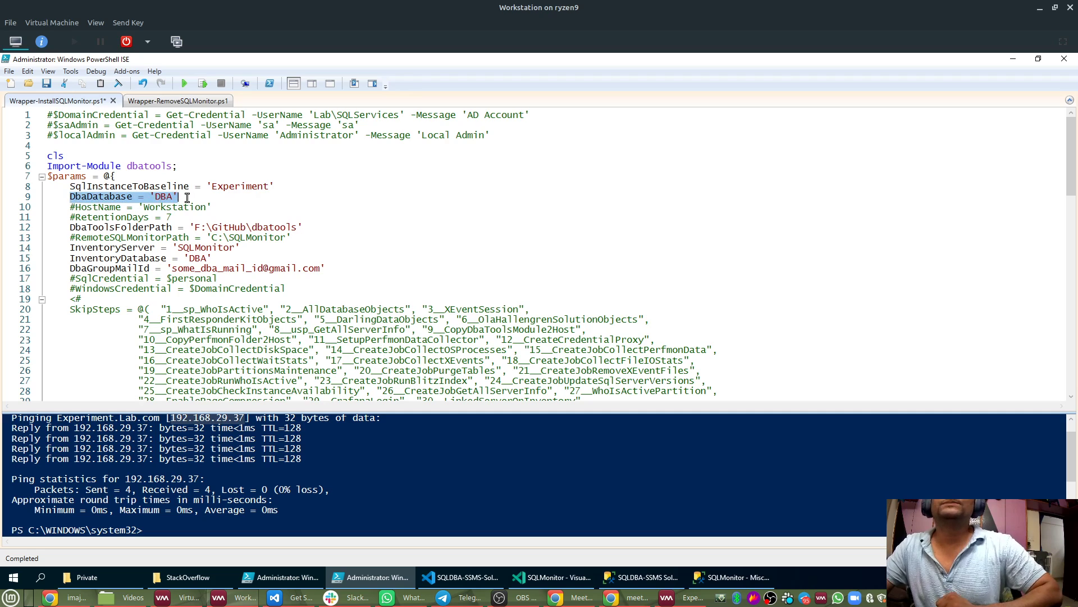
double_click(120, 187)
click(88, 187)
drag(70, 187, 183, 196)
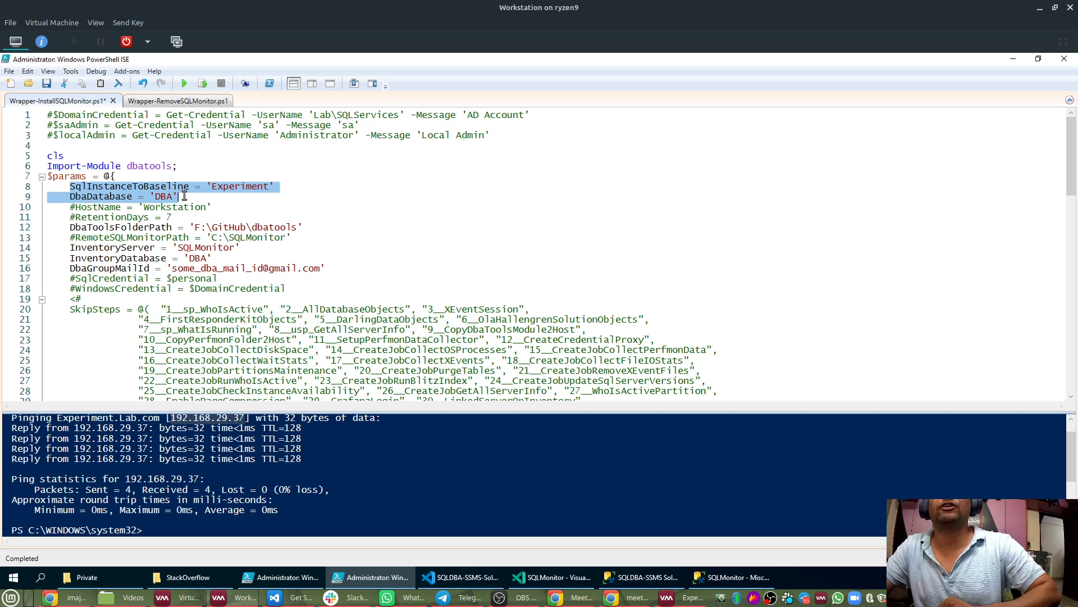
click(184, 196)
double_click(163, 197)
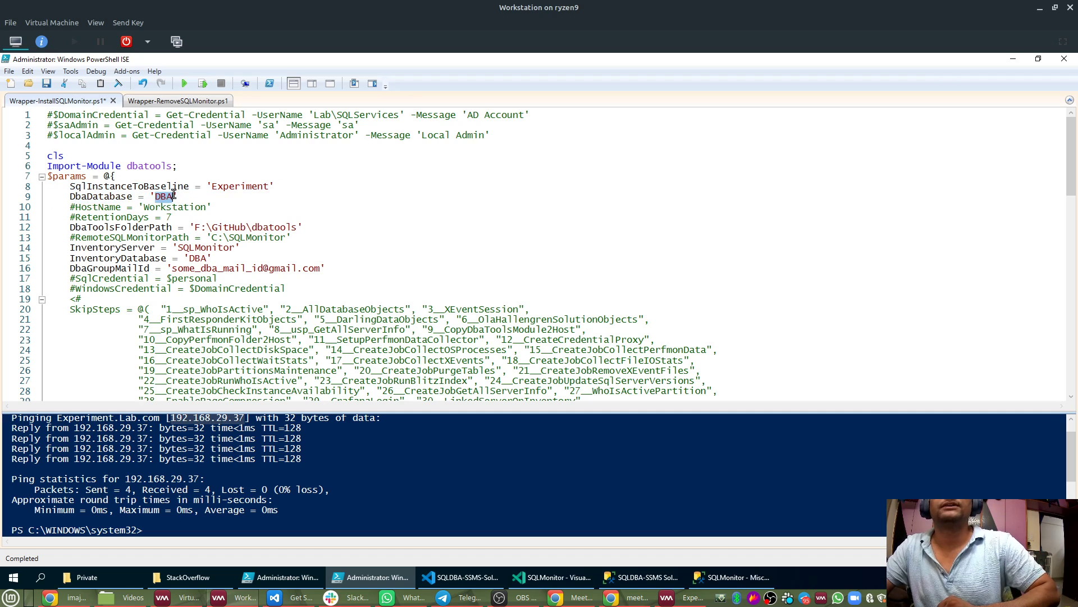
click(84, 198)
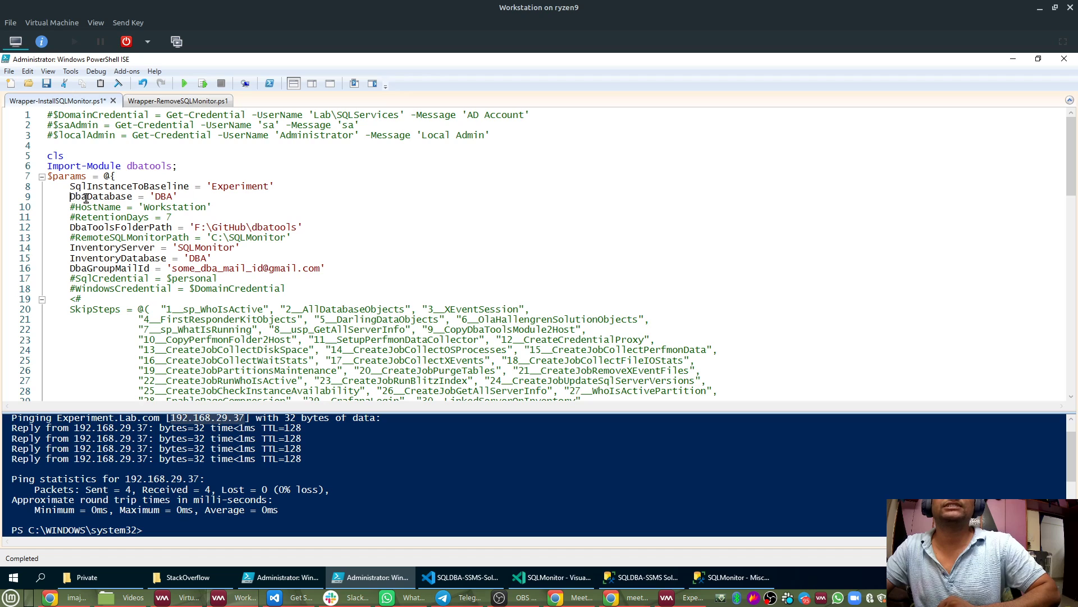
drag(69, 196, 199, 201)
Switch to SQL Server Management Studio, expand the Experiment server's Databases folder, and refresh it.
click(739, 576)
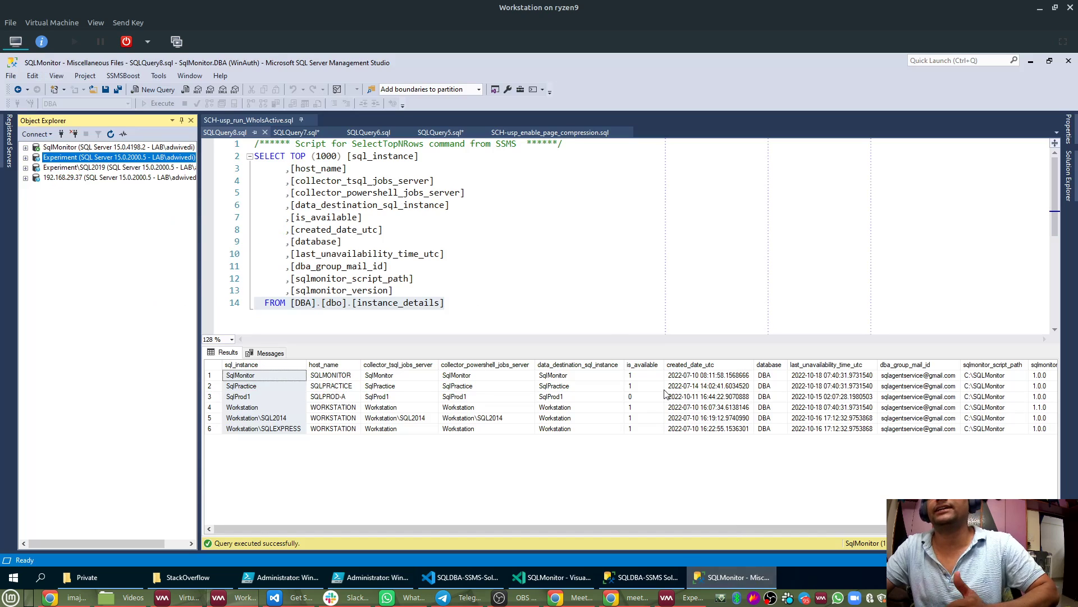
click(25, 158)
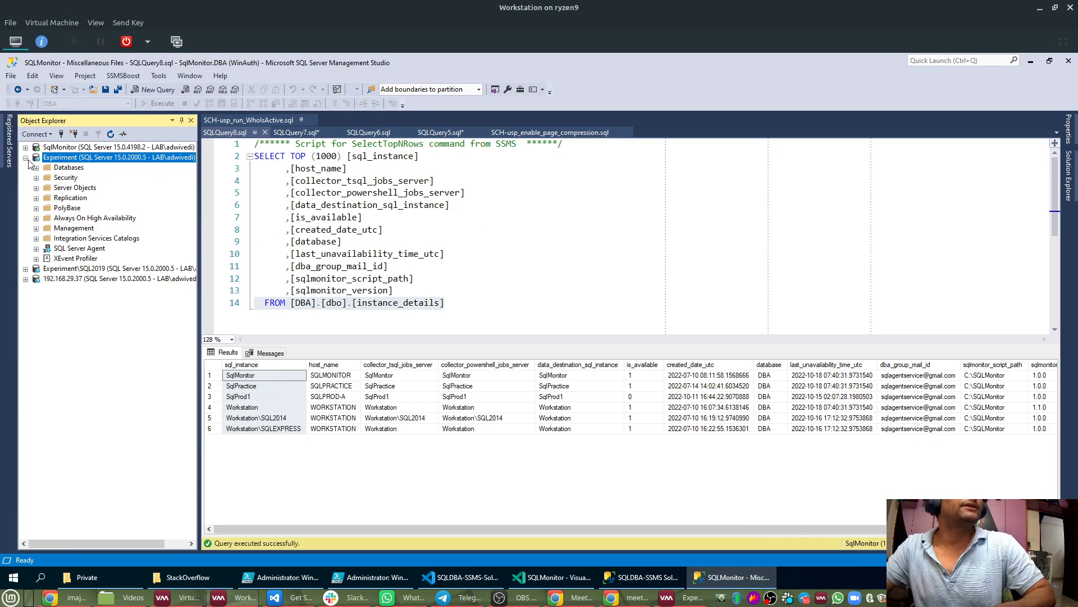
click(36, 168)
right_click(58, 171)
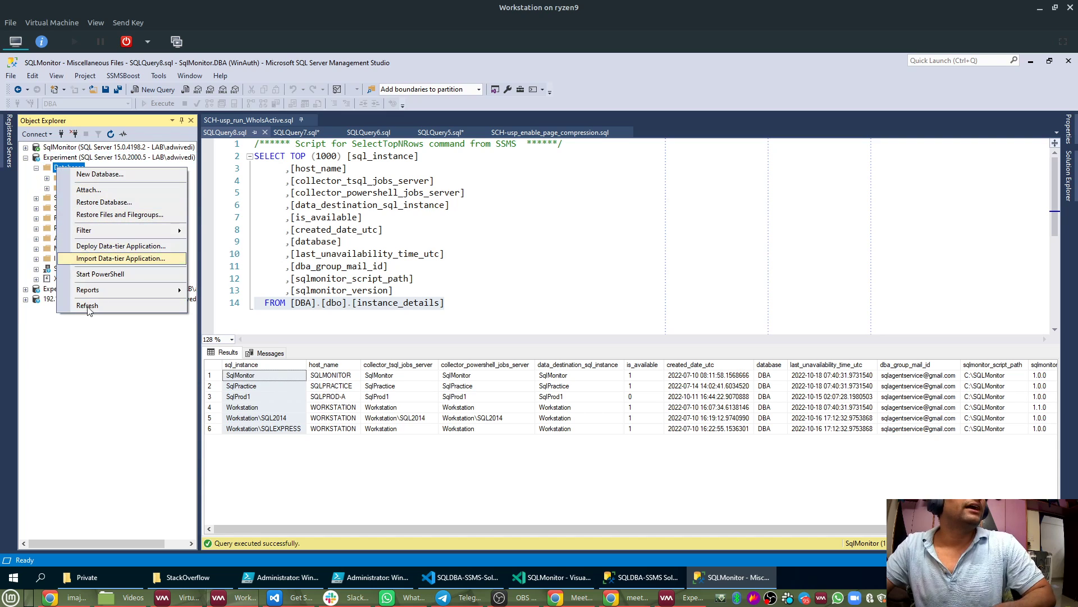
click(90, 305)
right_click(76, 168)
click(97, 174)
text(DBA)
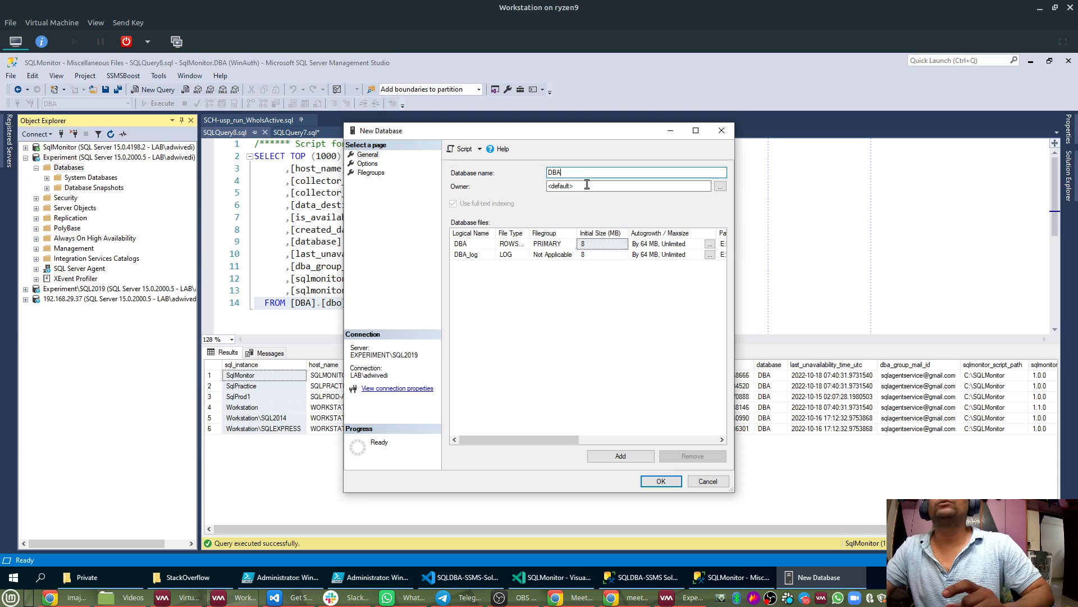
drag(566, 172, 537, 169)
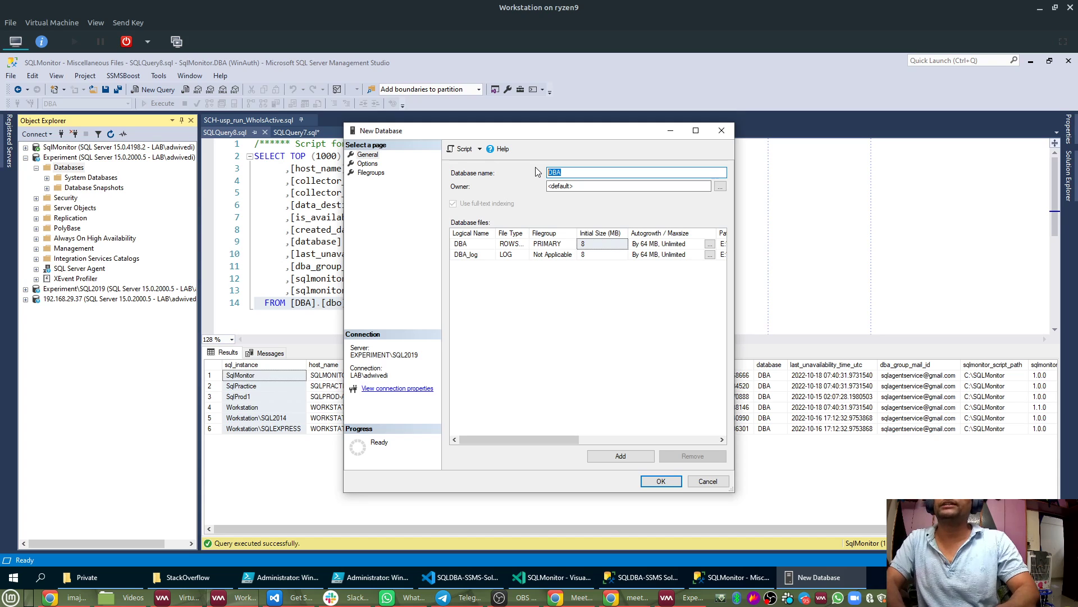
text(_dba)
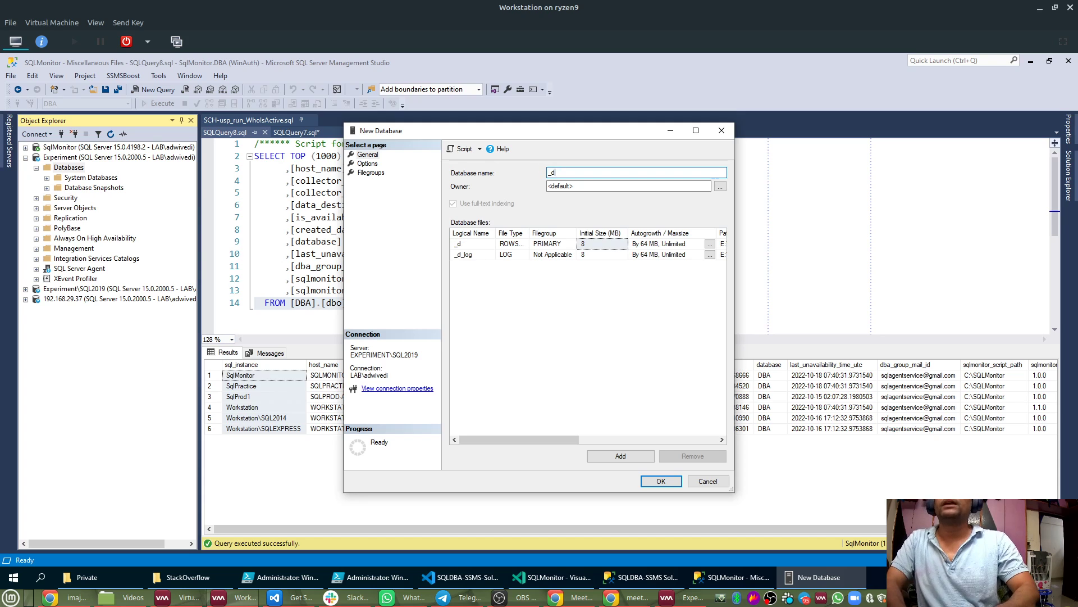
key(BackSpace)
key(BackSpace)
key(BackSpace)
text(AdminUtility)
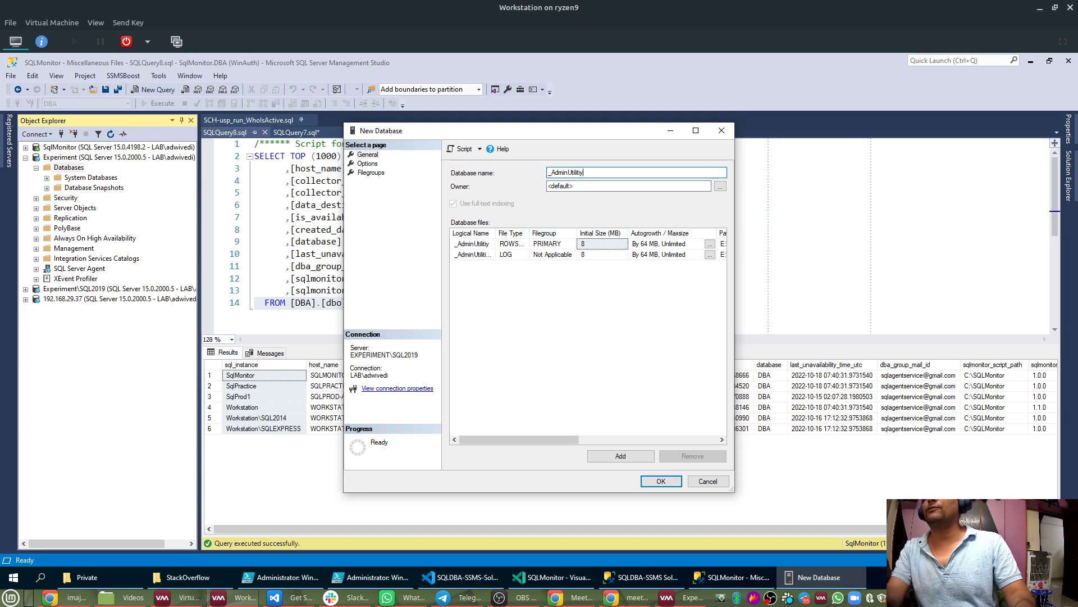
click(708, 482)
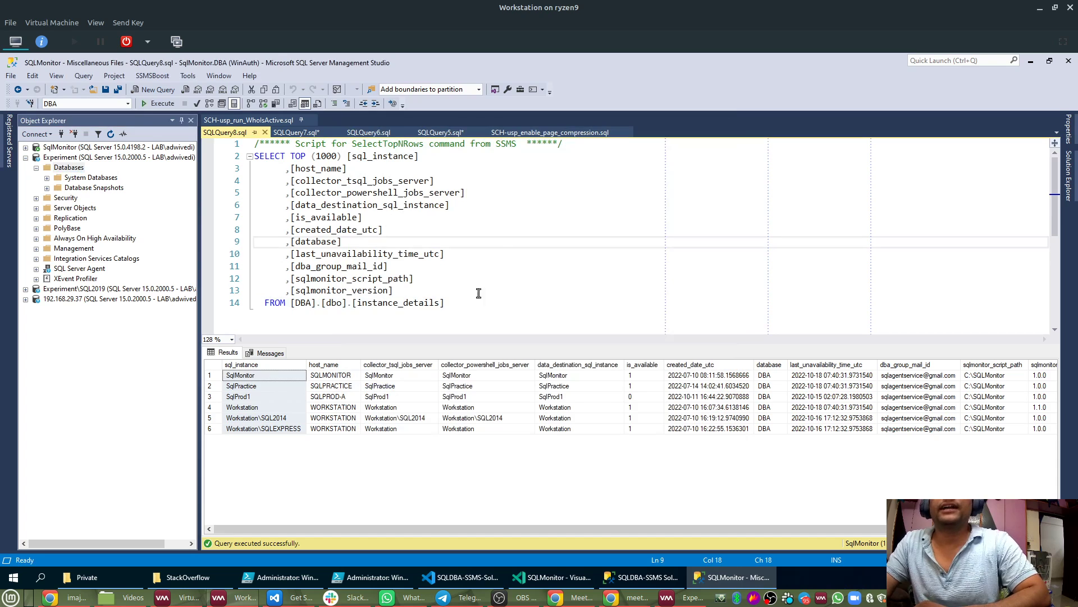
Check the database column in the instance_details results, and create a DBA_Admin database on Experiment with the Simple recovery model.
click(778, 365)
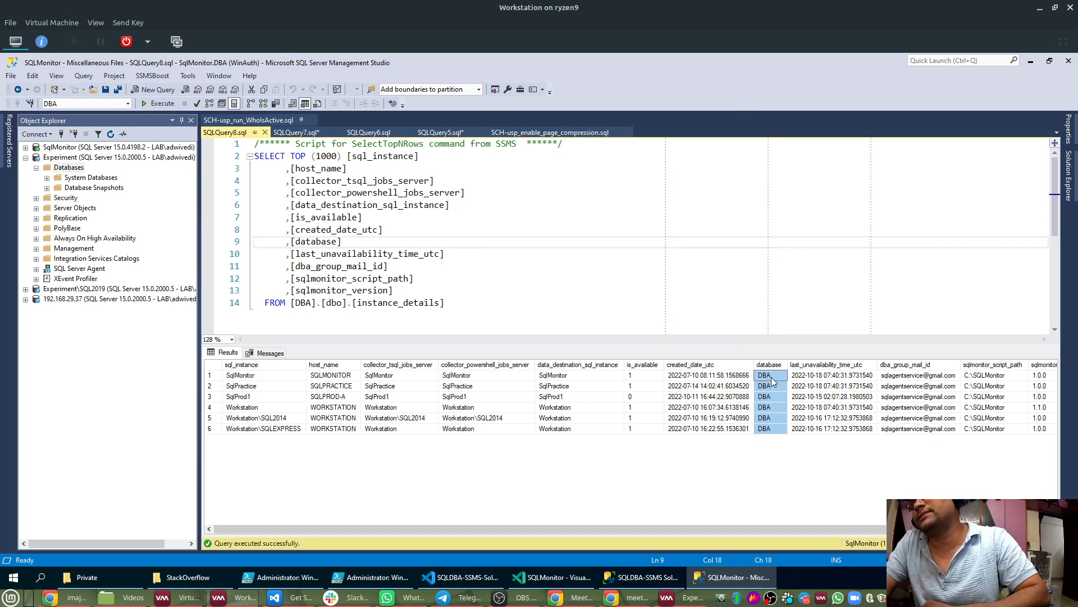
click(772, 428)
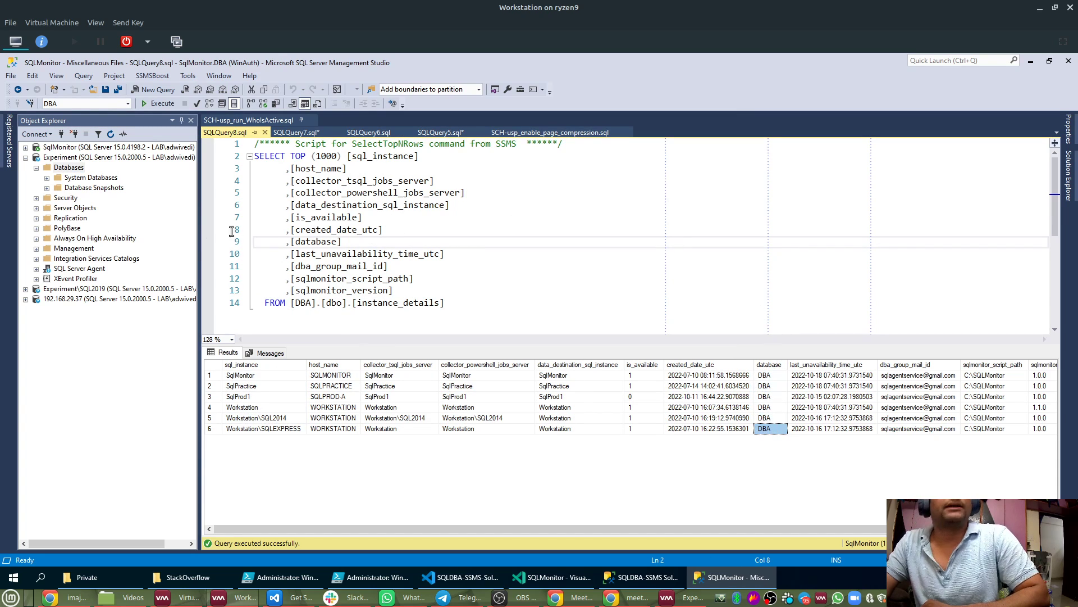
right_click(65, 168)
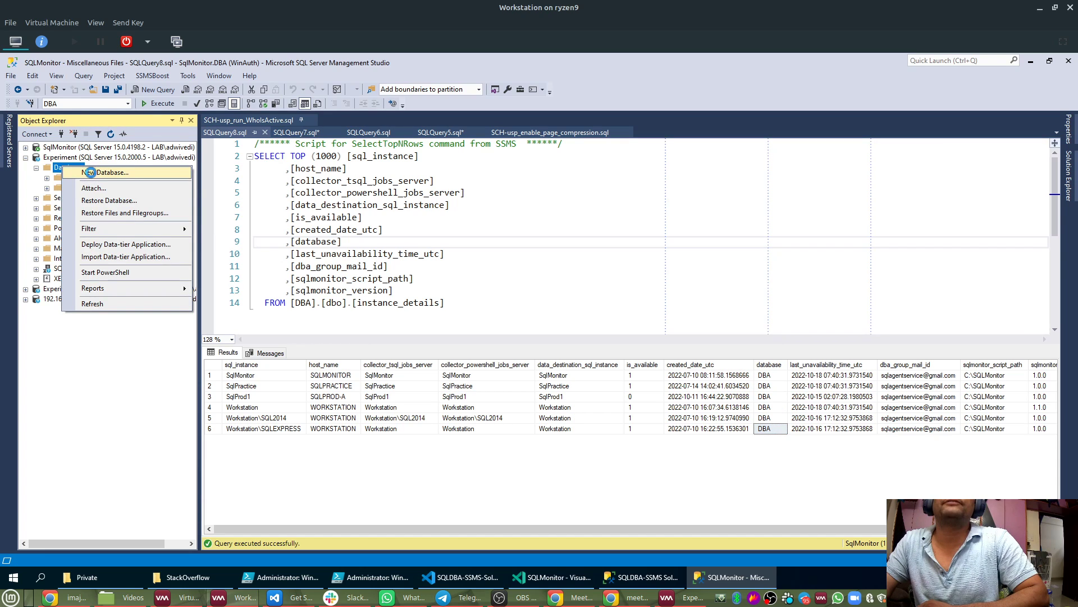
click(90, 172)
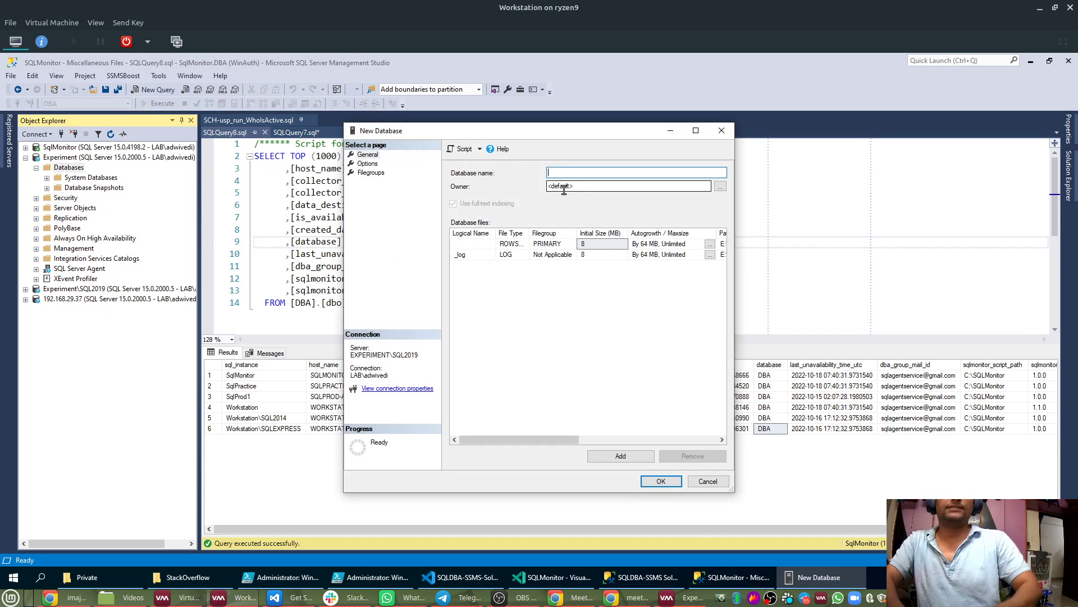
text(DBA_Admin)
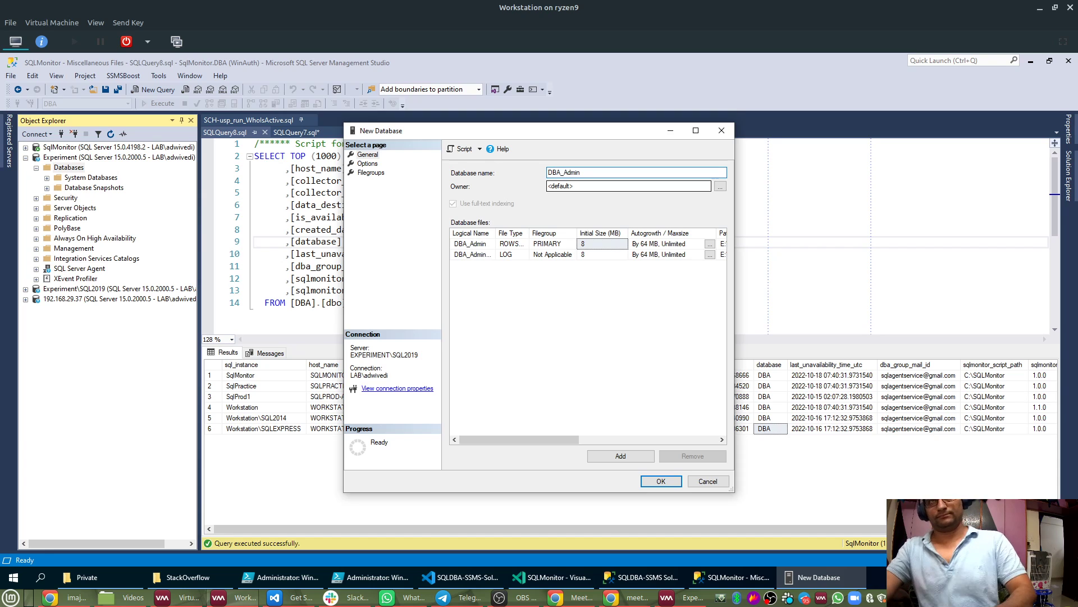
click(368, 164)
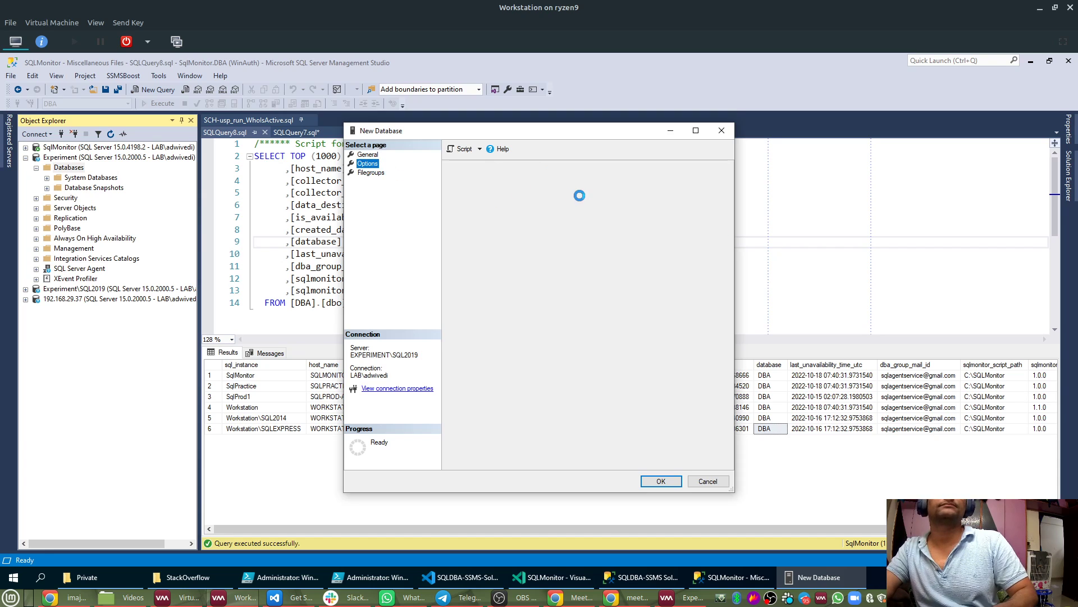
click(589, 189)
click(570, 212)
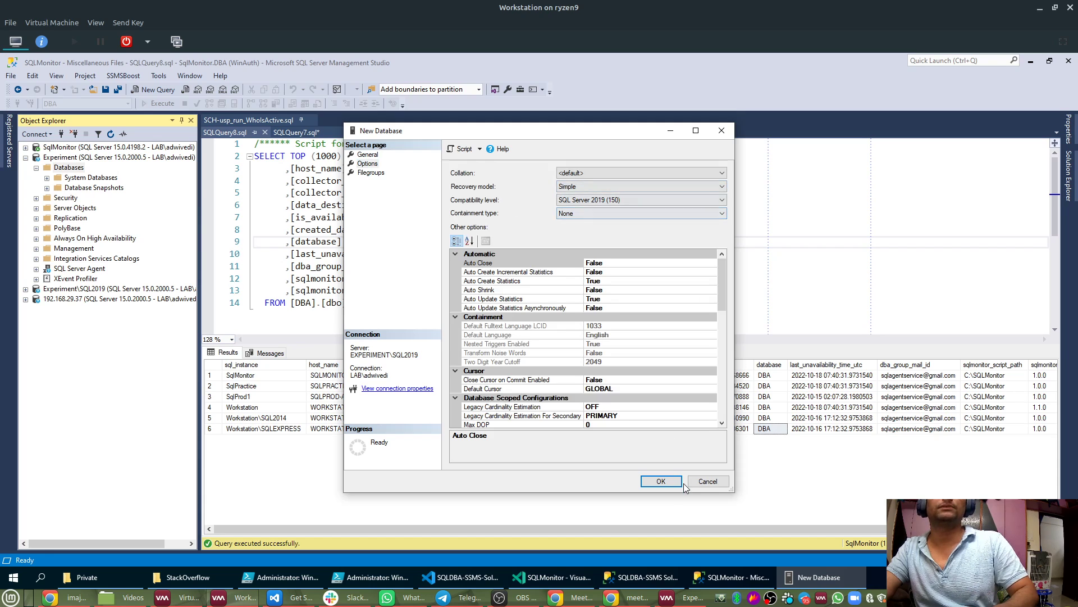
click(661, 482)
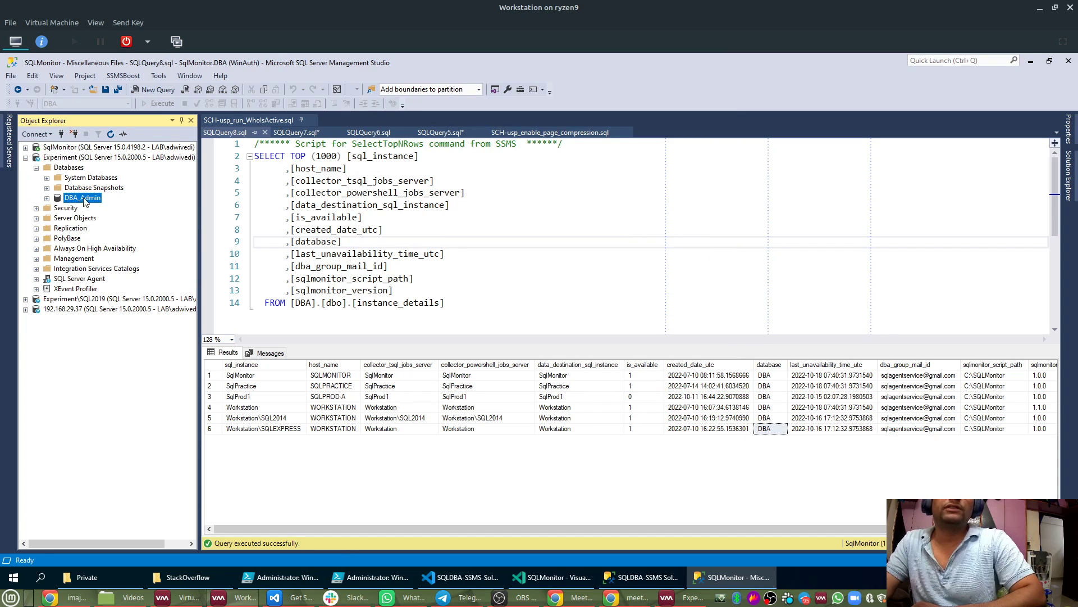
Return to the install wrapper in PowerShell ISE, set DbaDatabase to 'DBA_Admin', and save the script.
click(371, 577)
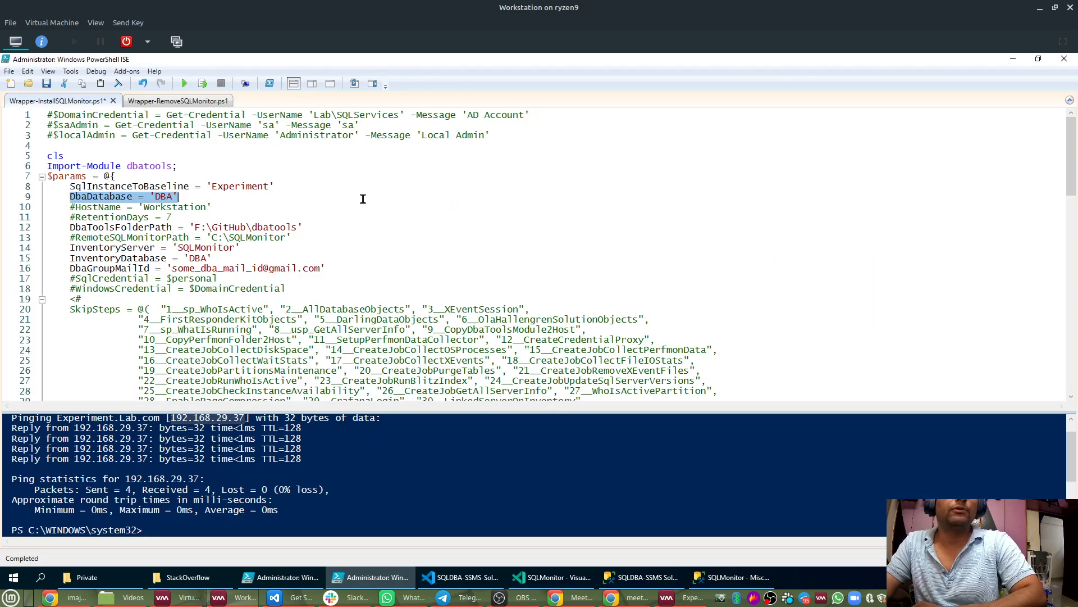
click(174, 196)
text(_Admin)
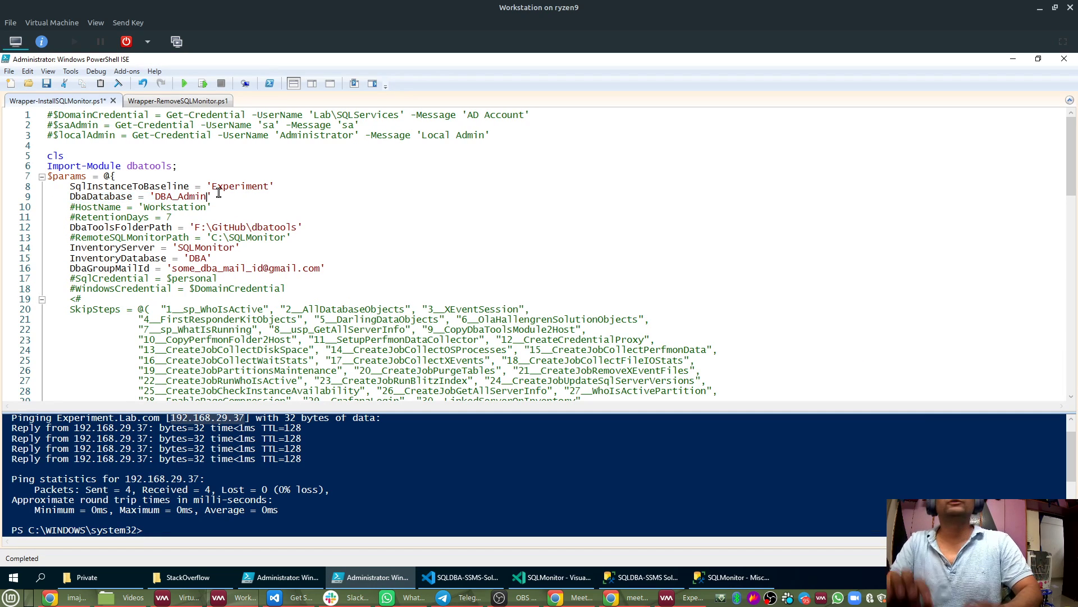
key(ctrl+s)
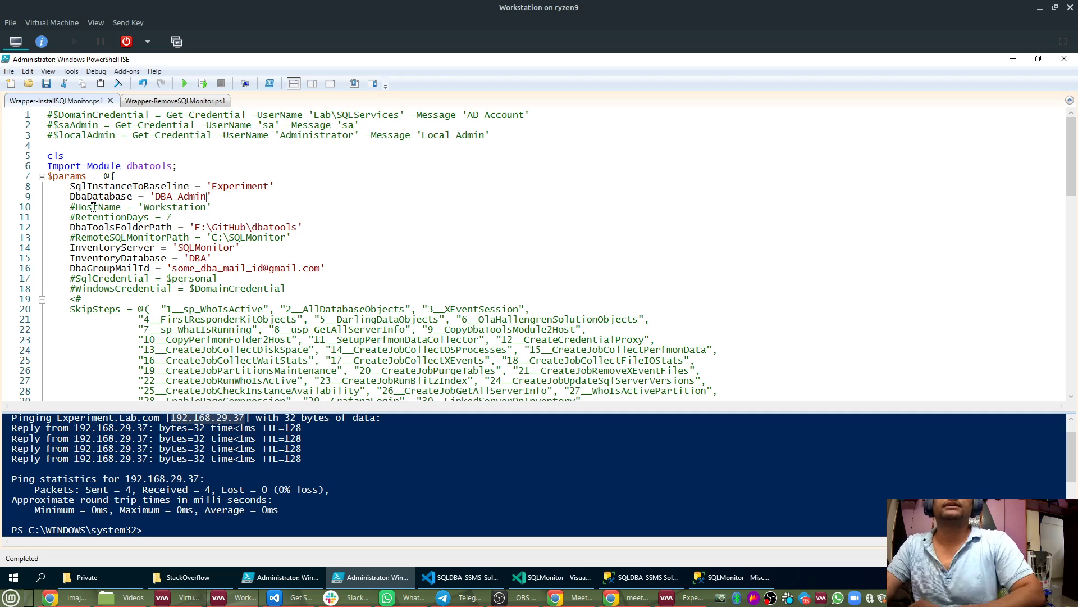
Review the DbaDatabase value and the DbaToolsFolderPath parameter in the install wrapper by highlighting them.
double_click(168, 198)
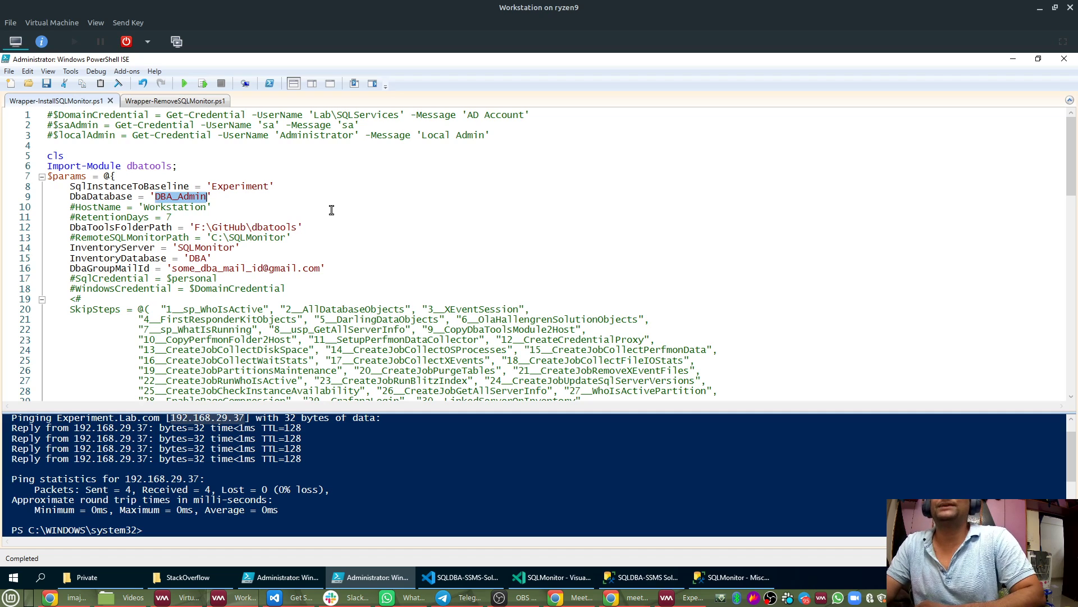
double_click(166, 200)
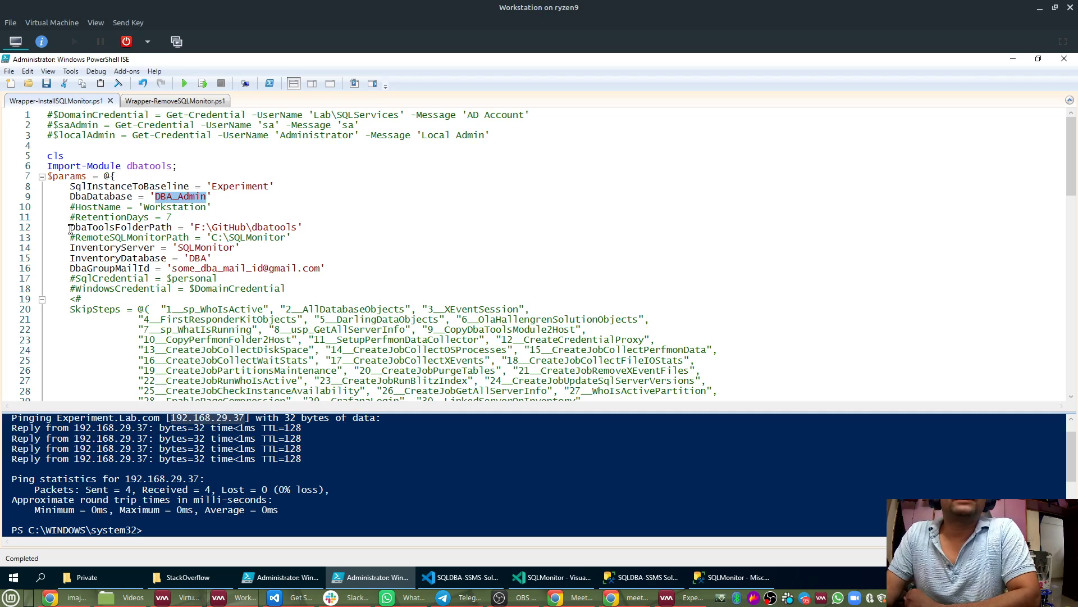
drag(70, 230, 185, 225)
double_click(257, 226)
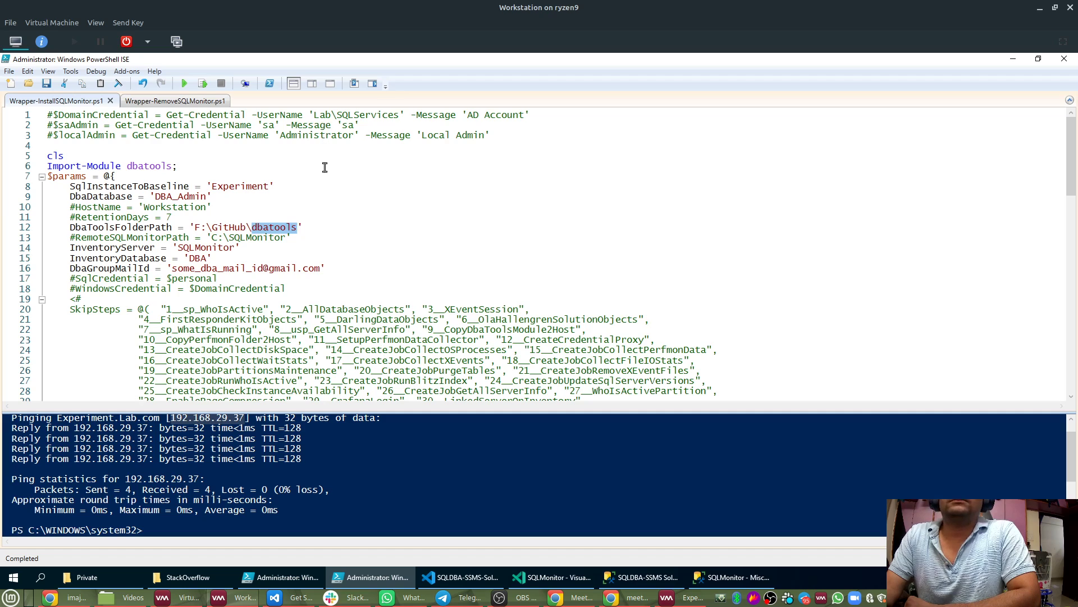
Clear the text selection, view the SqlMonitor server in SQL Server Management Studio, and return to the wrapper script in PowerShell ISE.
click(309, 209)
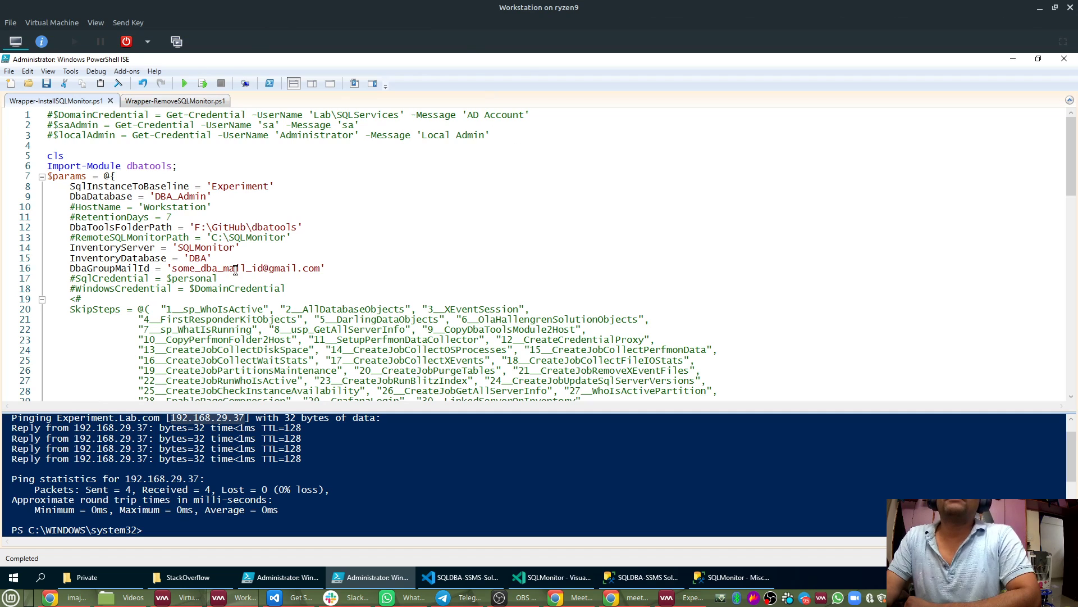
click(742, 576)
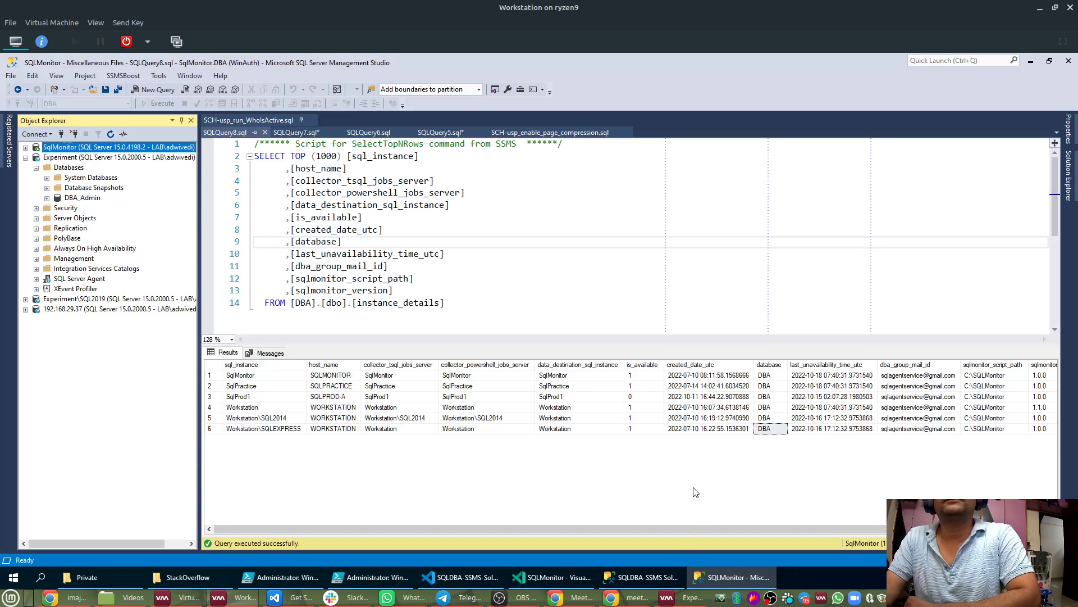
click(716, 577)
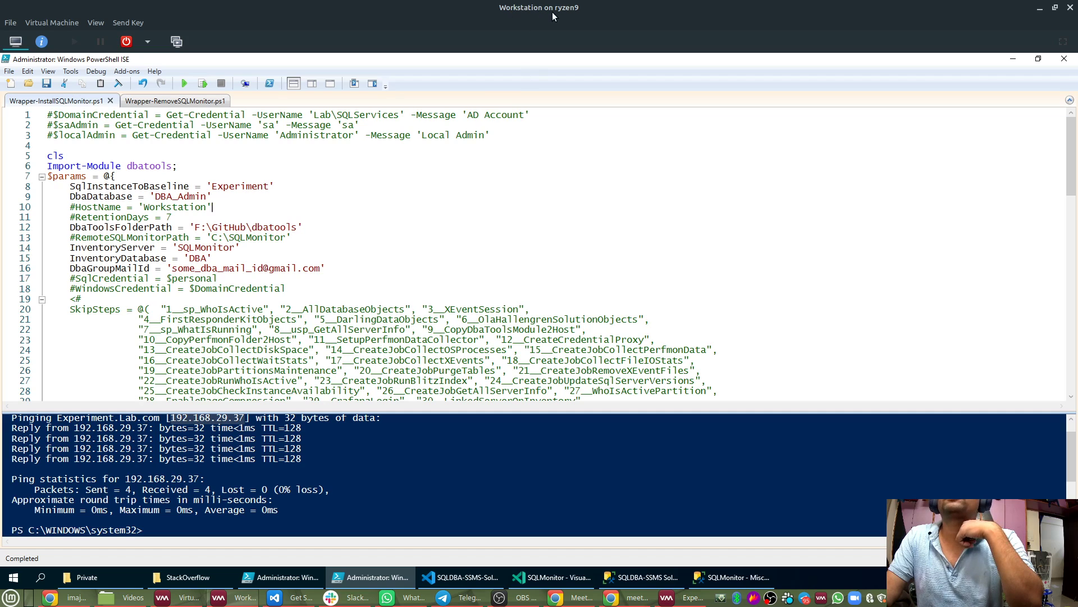
Highlight the SqlInstanceToBaseline value and the two inventory parameter lines, checking the servers in SQL Server Management Studio before returning to the wrapper.
double_click(221, 187)
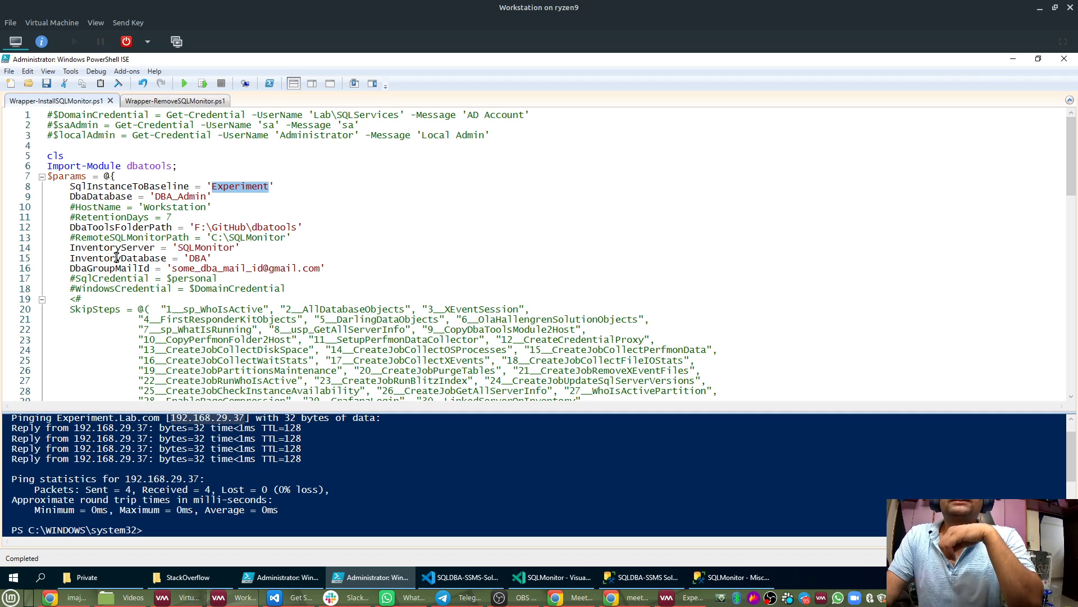
drag(72, 248, 235, 259)
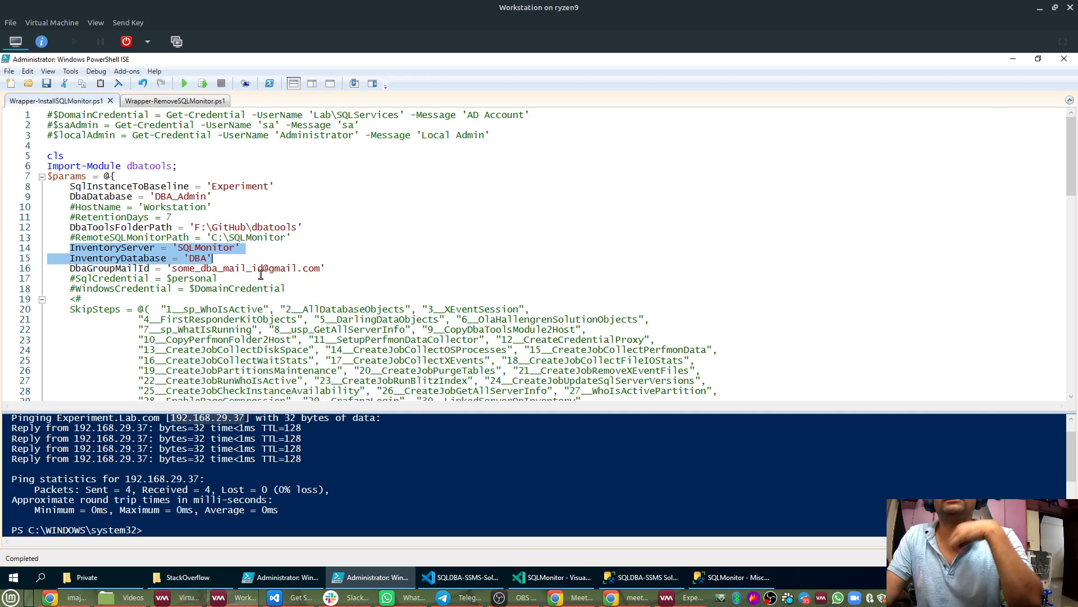
click(736, 577)
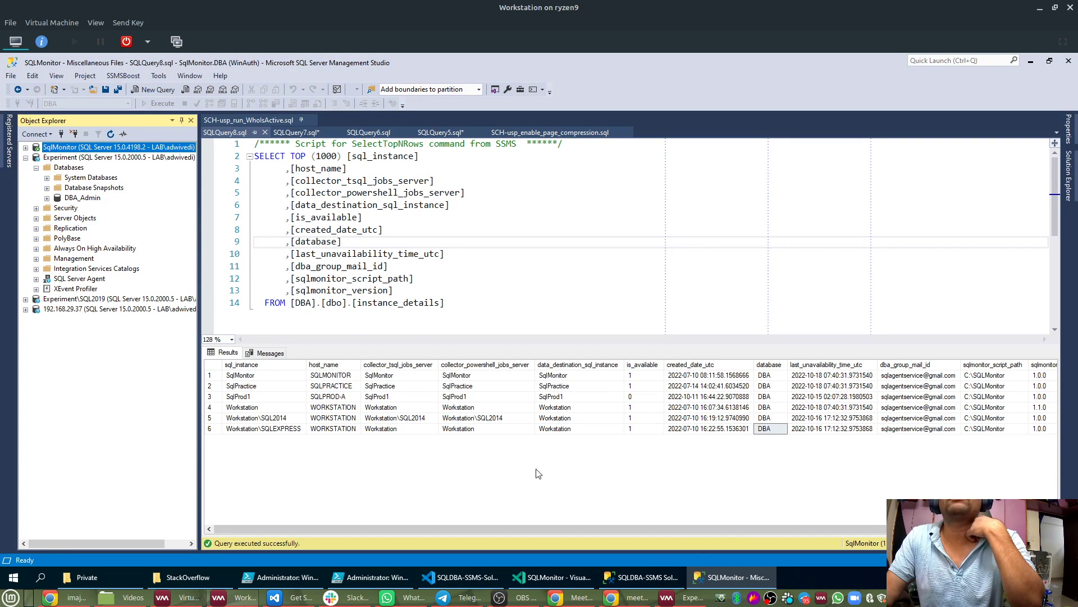
click(713, 577)
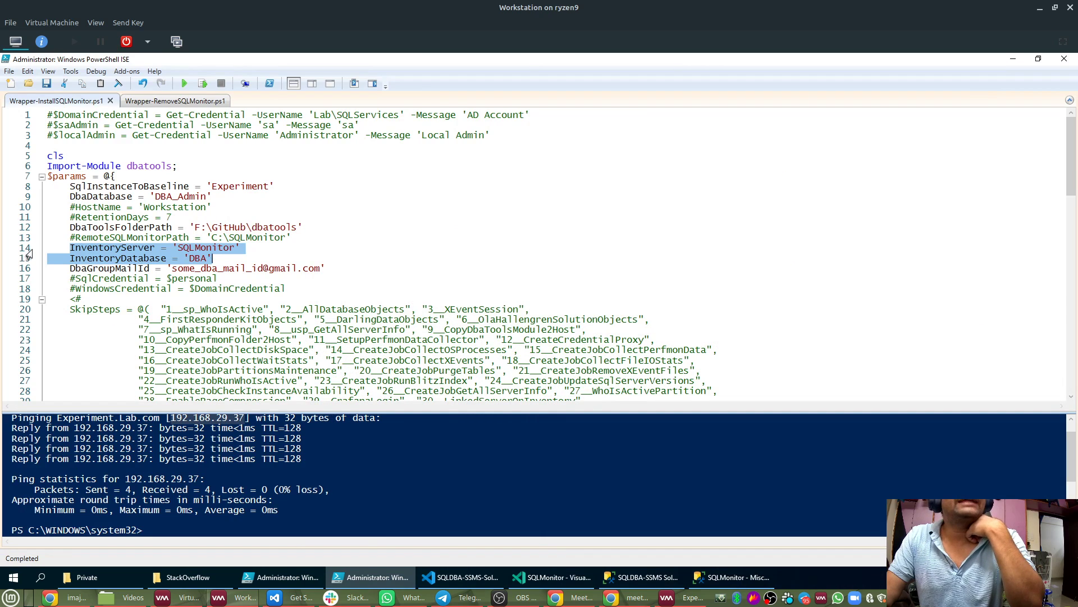
Review the InventoryServer and InventoryDatabase parameters in the install wrapper, highlighting the values 'SQLMonitor' and 'DBA'.
click(82, 250)
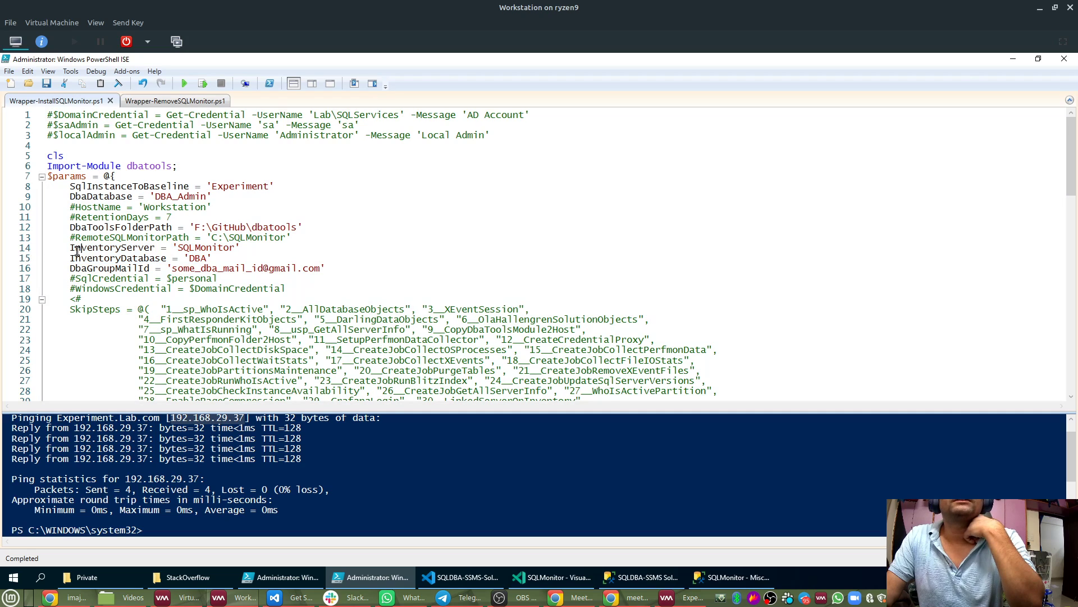
click(99, 249)
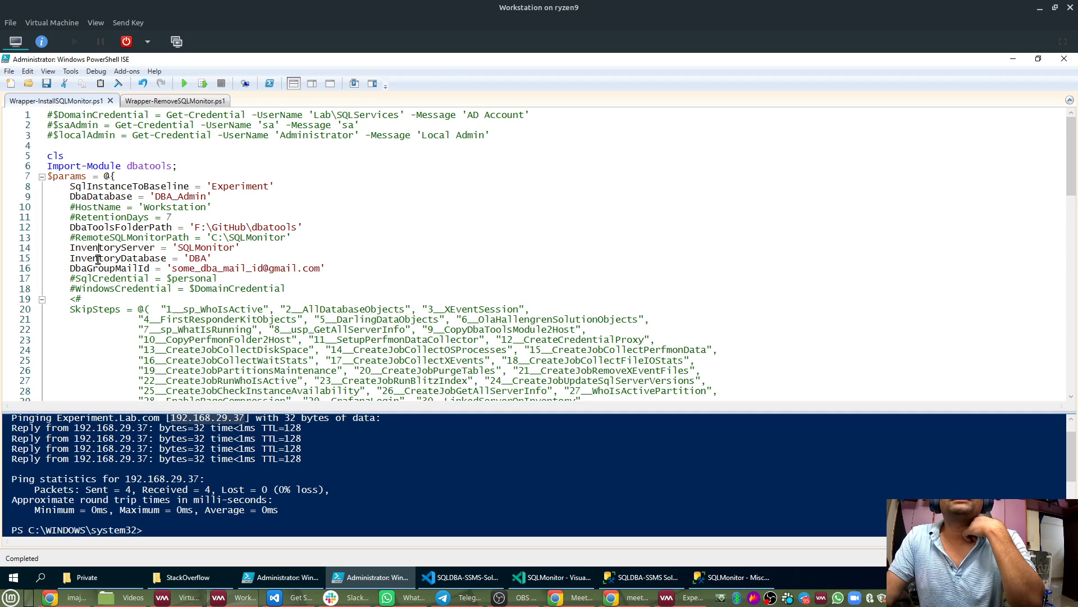
double_click(98, 259)
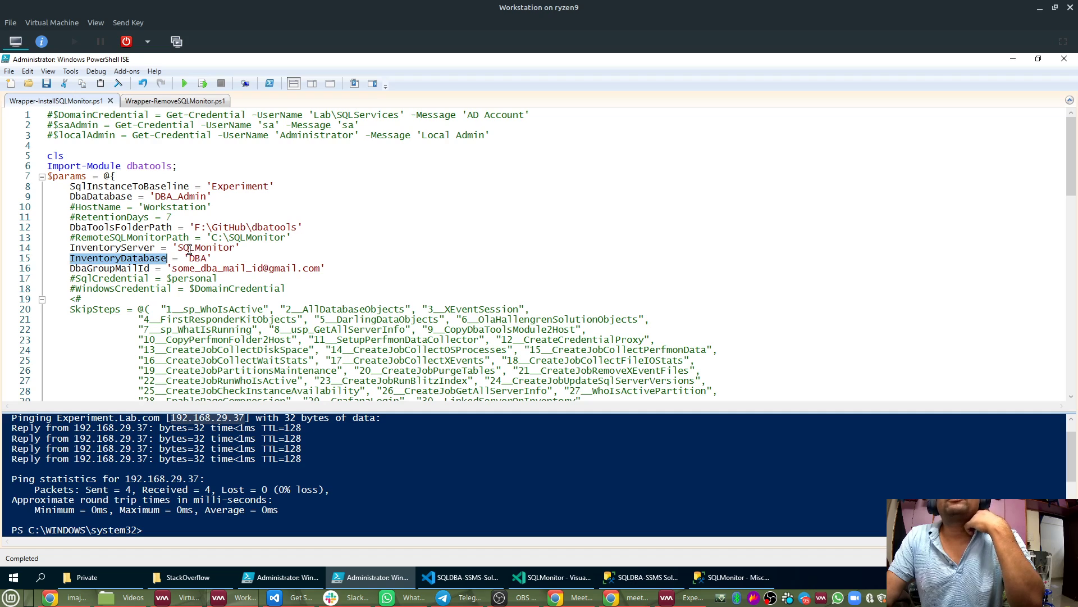
click(189, 250)
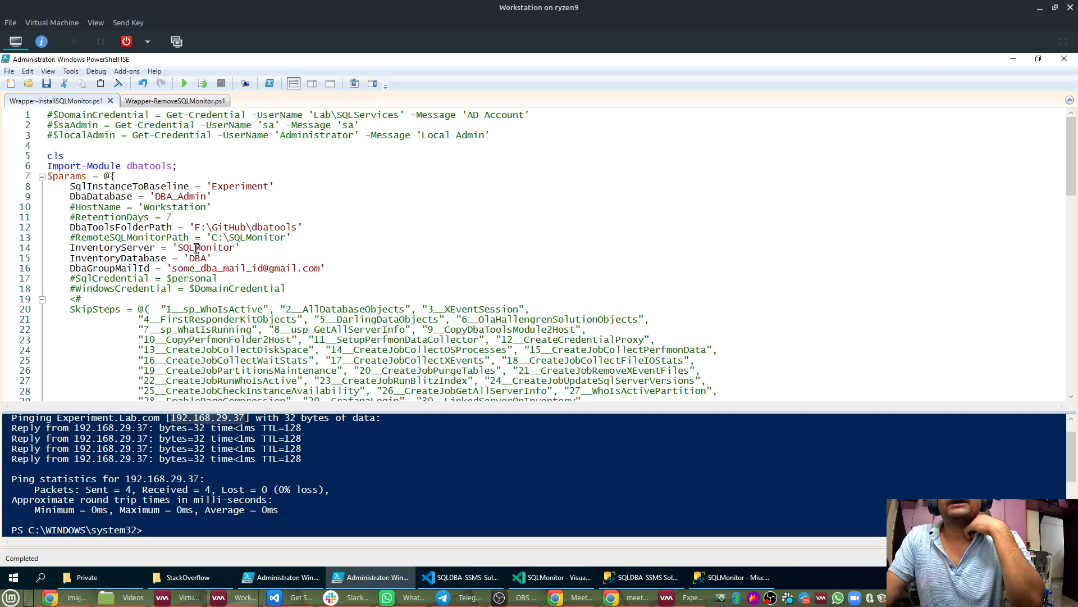
double_click(196, 248)
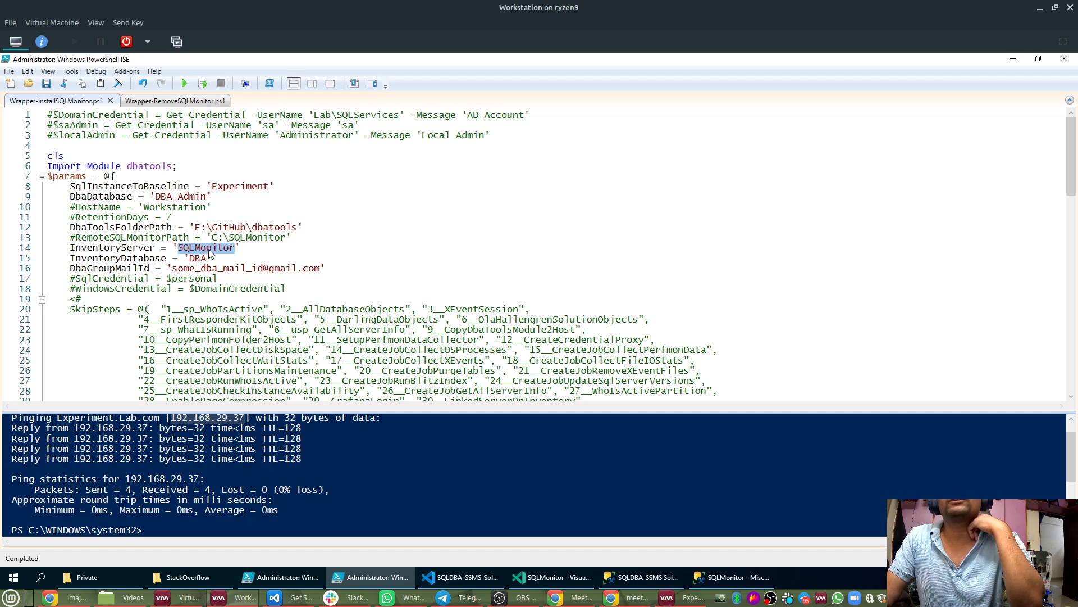
double_click(200, 259)
In SQL Server Management Studio, collapse Experiment, expand SqlMonitor to inspect its DBA database, and return to the wrapper in PowerShell ISE.
click(730, 577)
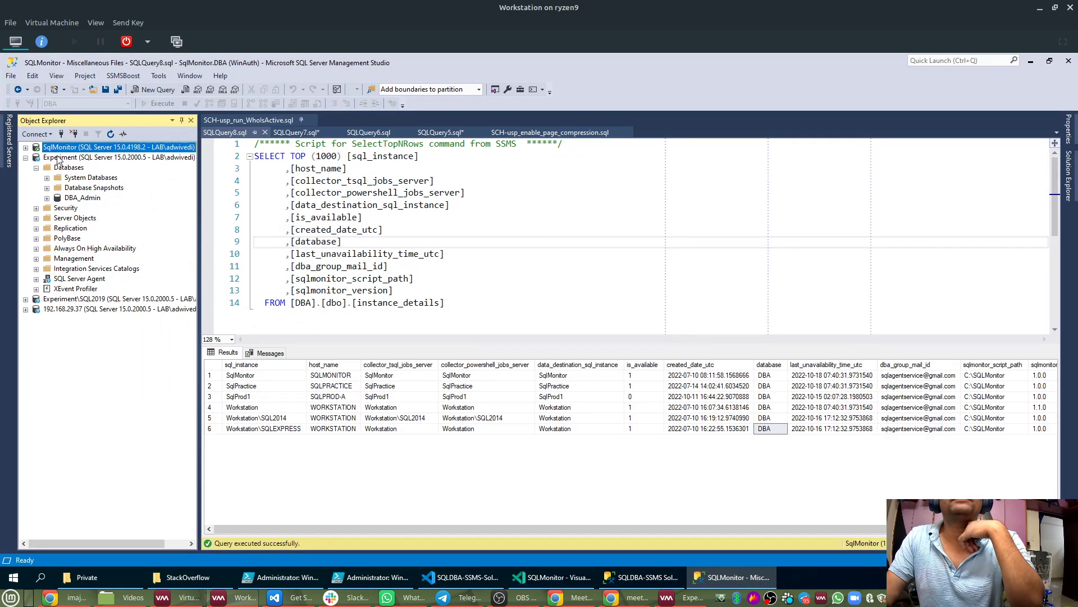
click(25, 157)
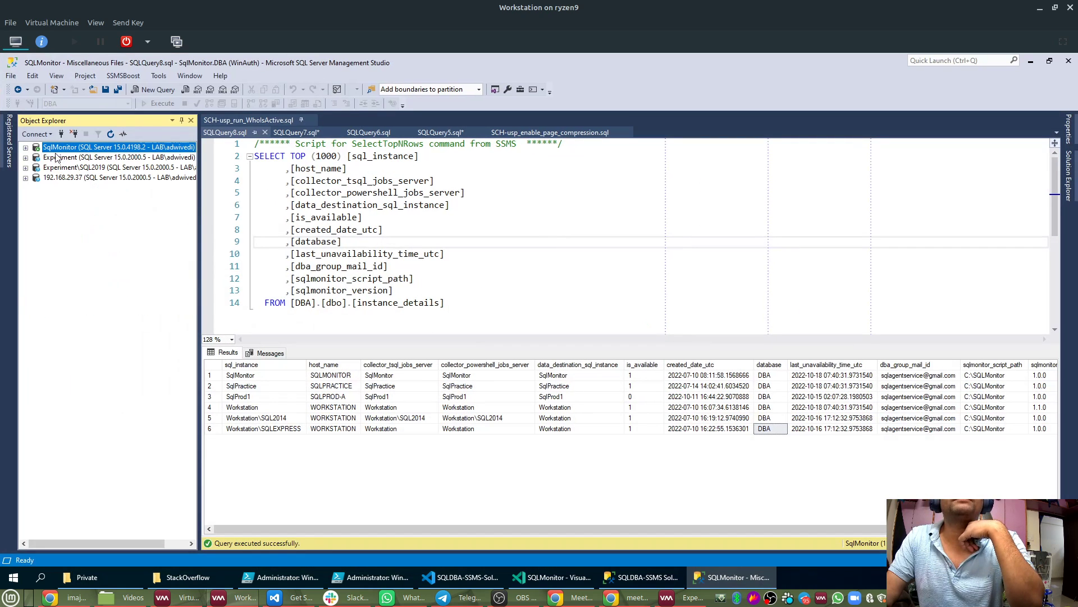
click(25, 147)
click(58, 209)
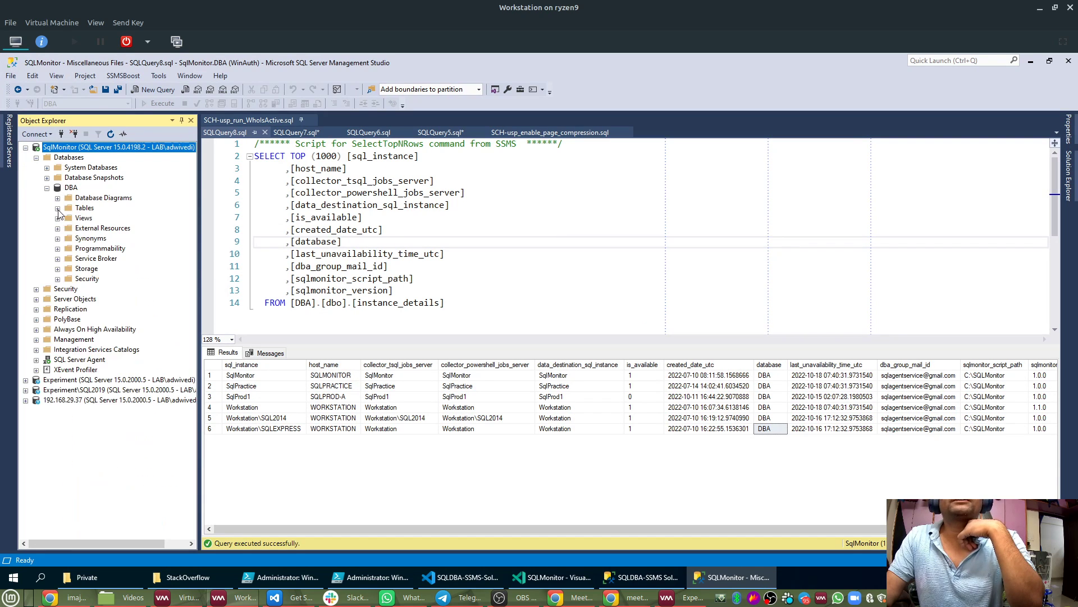
click(47, 189)
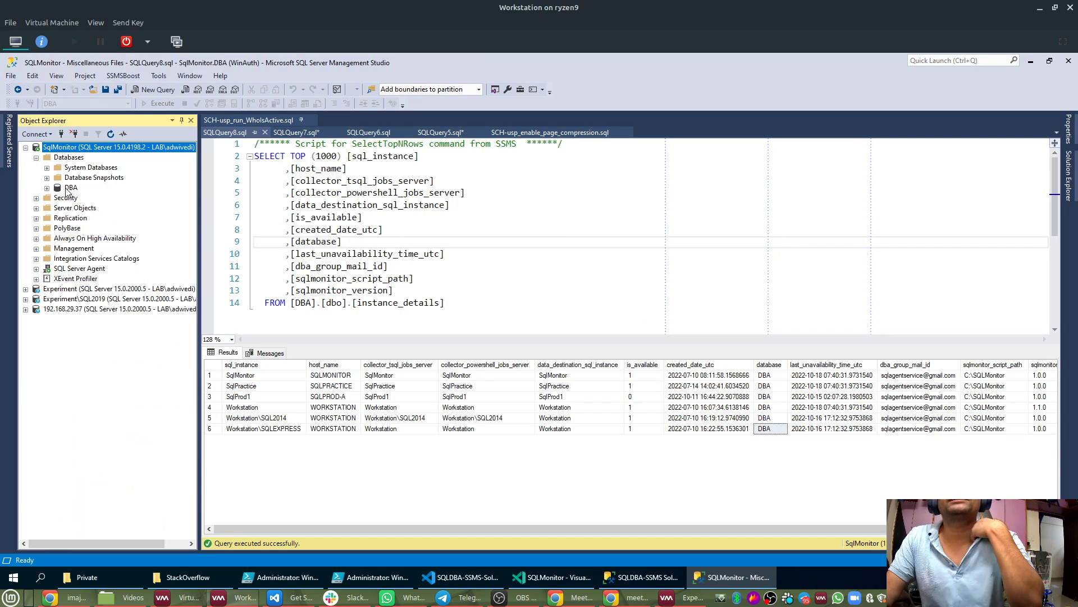
click(714, 571)
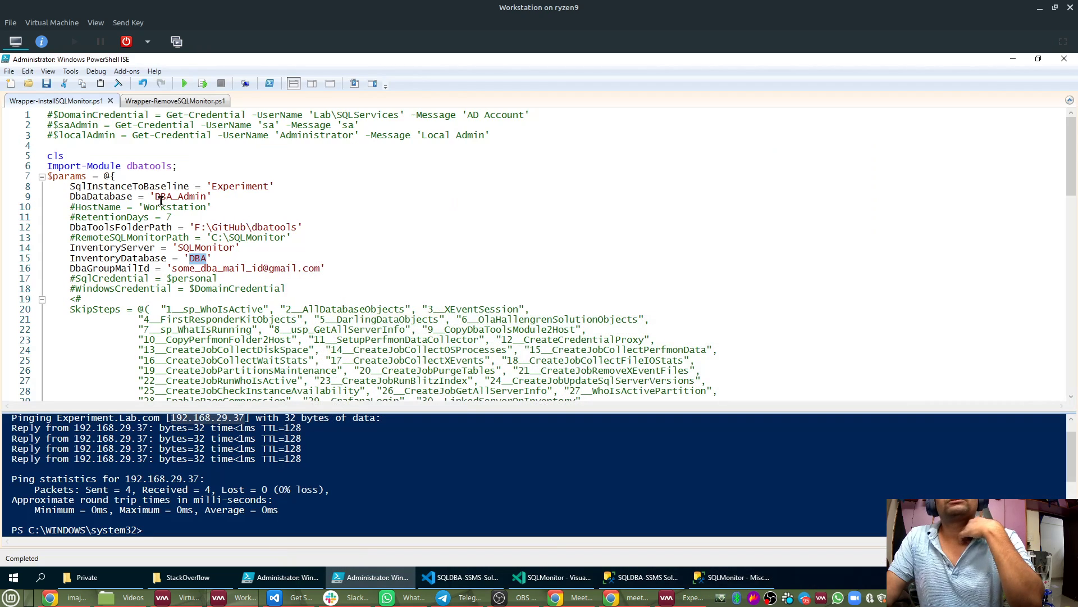
Highlight the InventoryServer value and the InventoryDatabase value again to match them with the server and database just viewed.
double_click(193, 250)
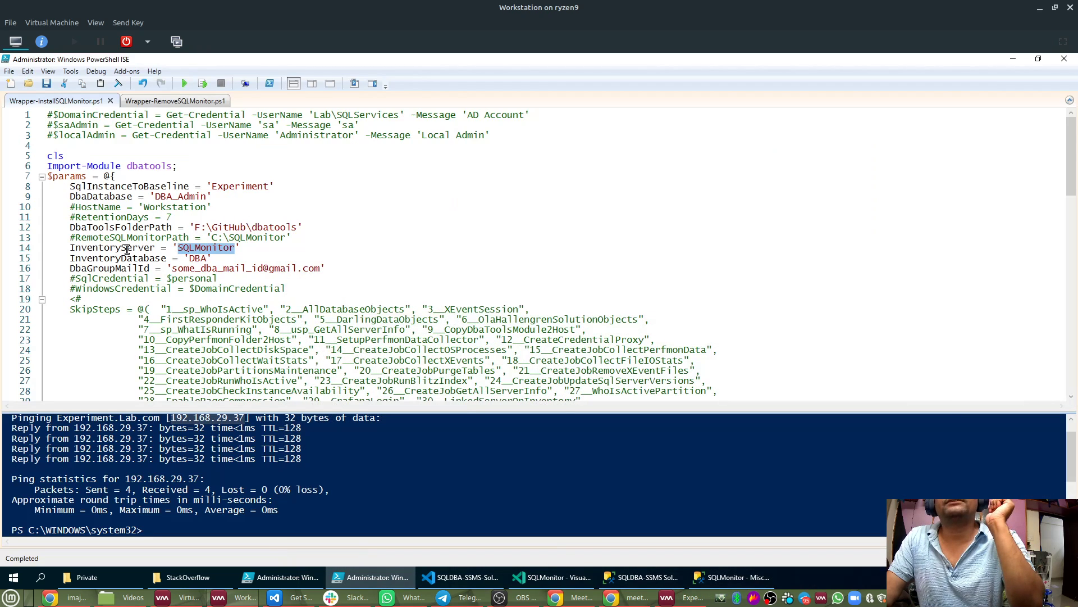
click(221, 247)
double_click(218, 248)
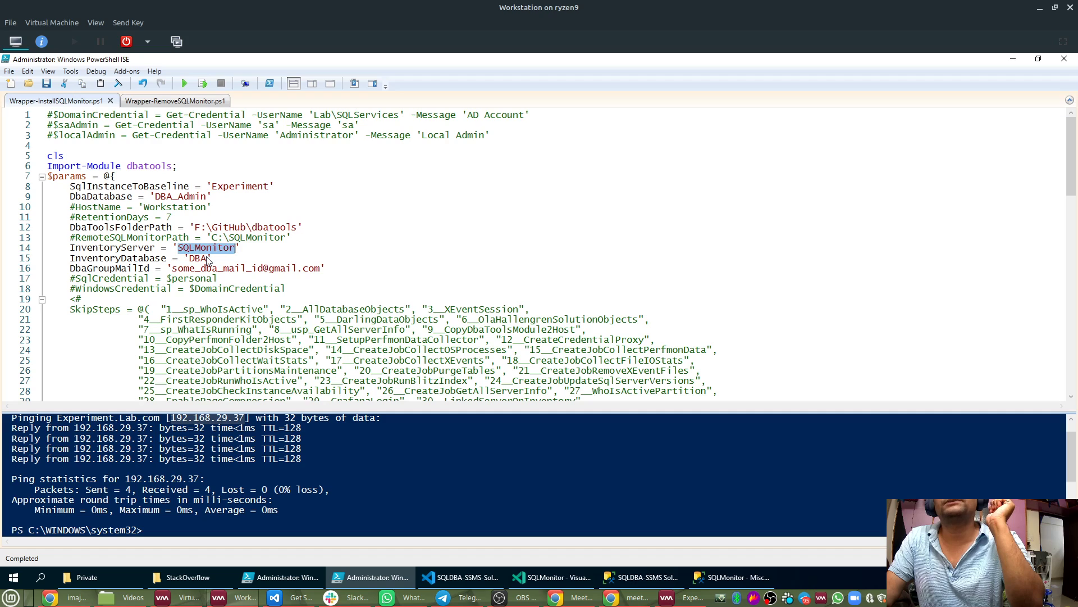
click(94, 259)
double_click(191, 259)
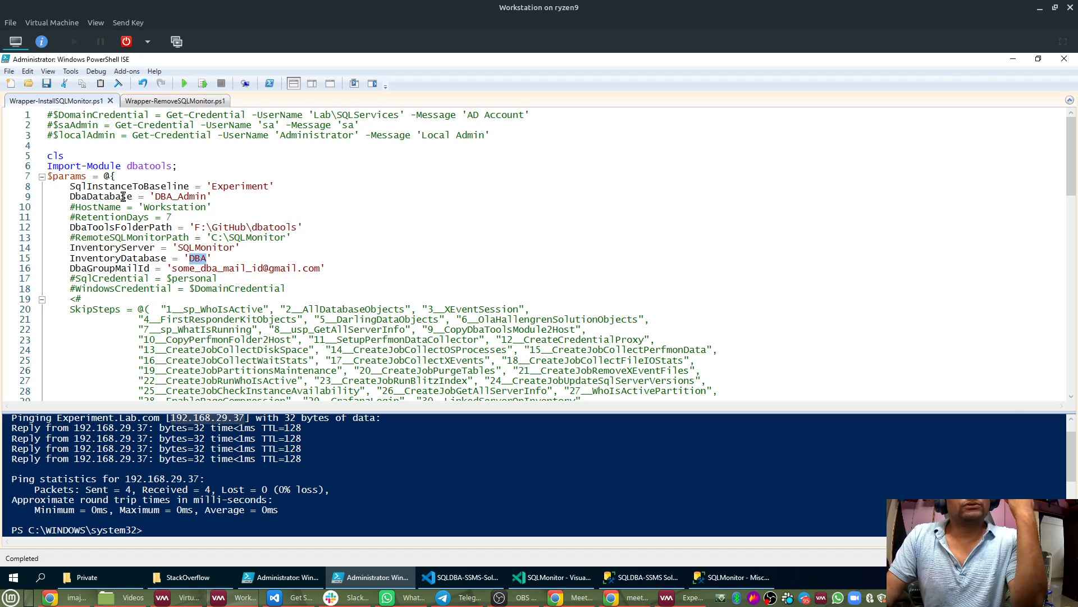
Highlight the DbaToolsFolderPath parameter name and its value 'F:\GitHub\dbatools' in the install wrapper.
click(72, 229)
drag(73, 229, 176, 228)
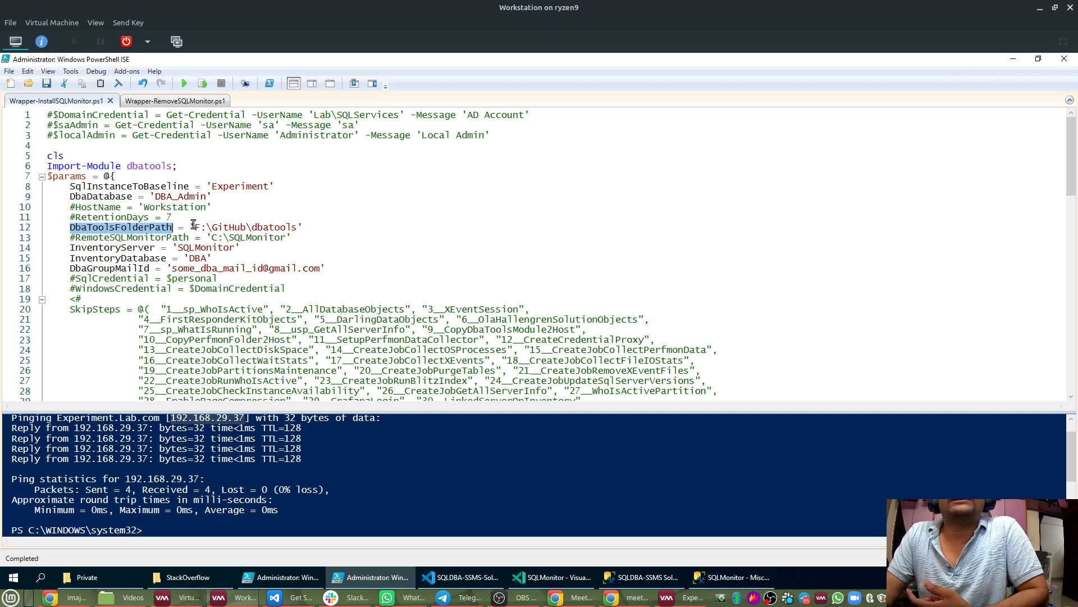
drag(189, 228, 305, 227)
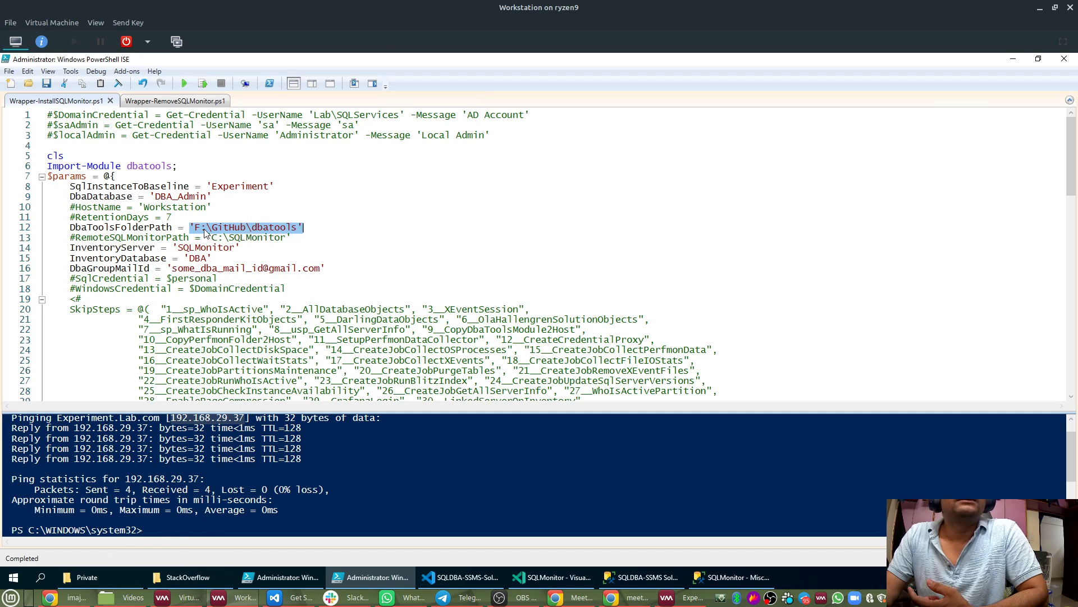
Open the F:\GitHub\dbatools folder in File Explorer to view its contents, and return to the wrapper script in PowerShell ISE.
click(115, 578)
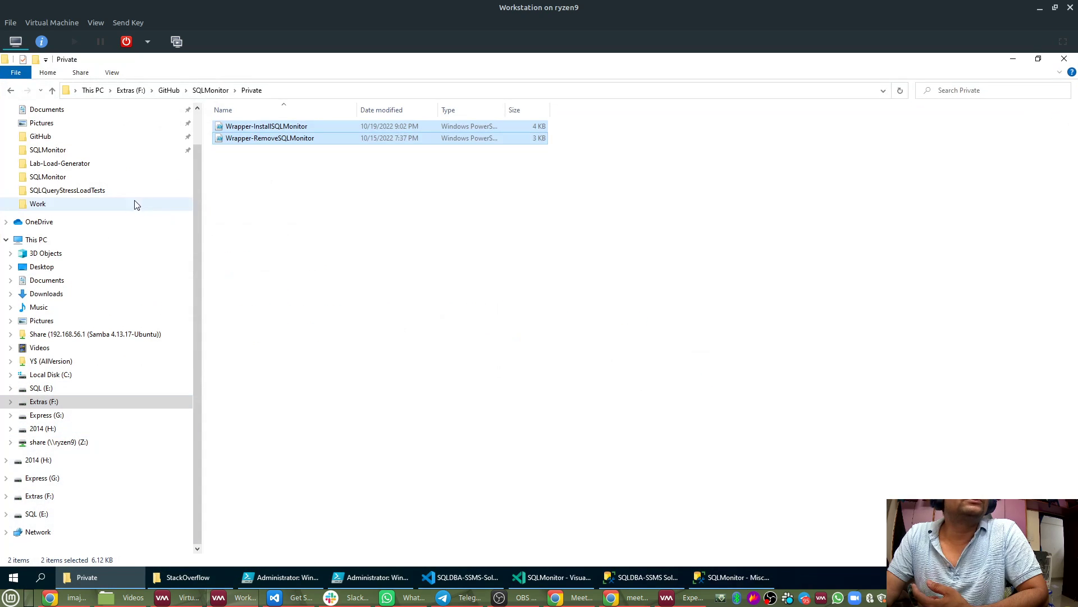
click(42, 401)
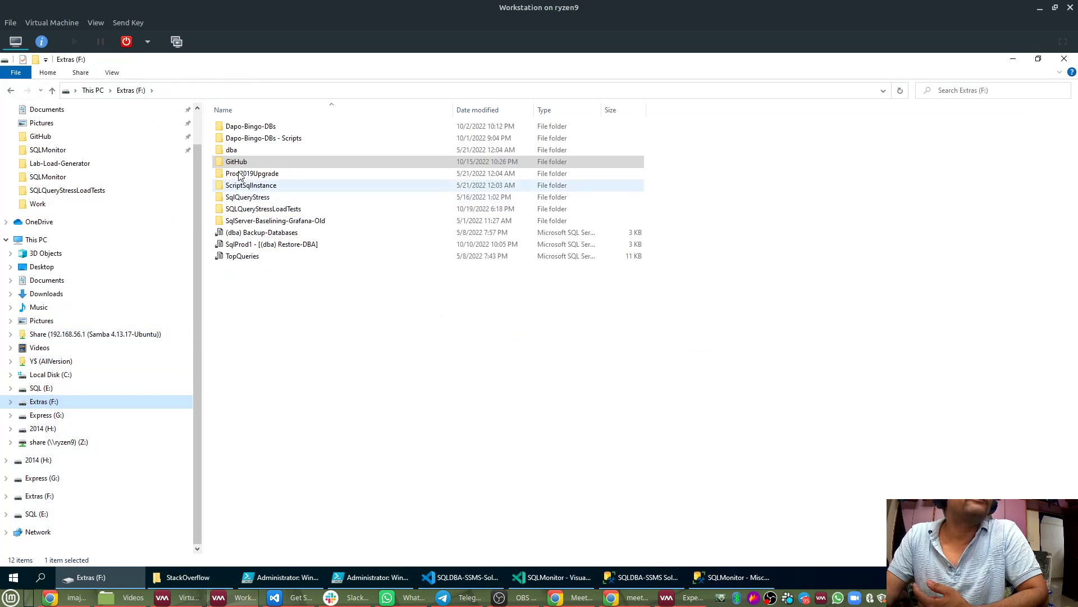
double_click(242, 161)
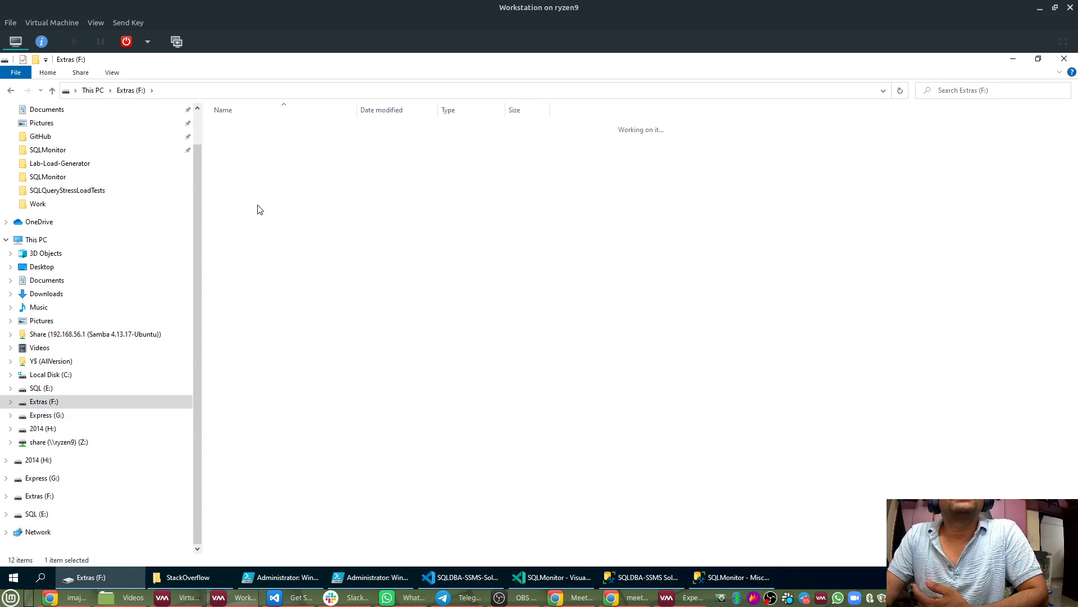
double_click(238, 129)
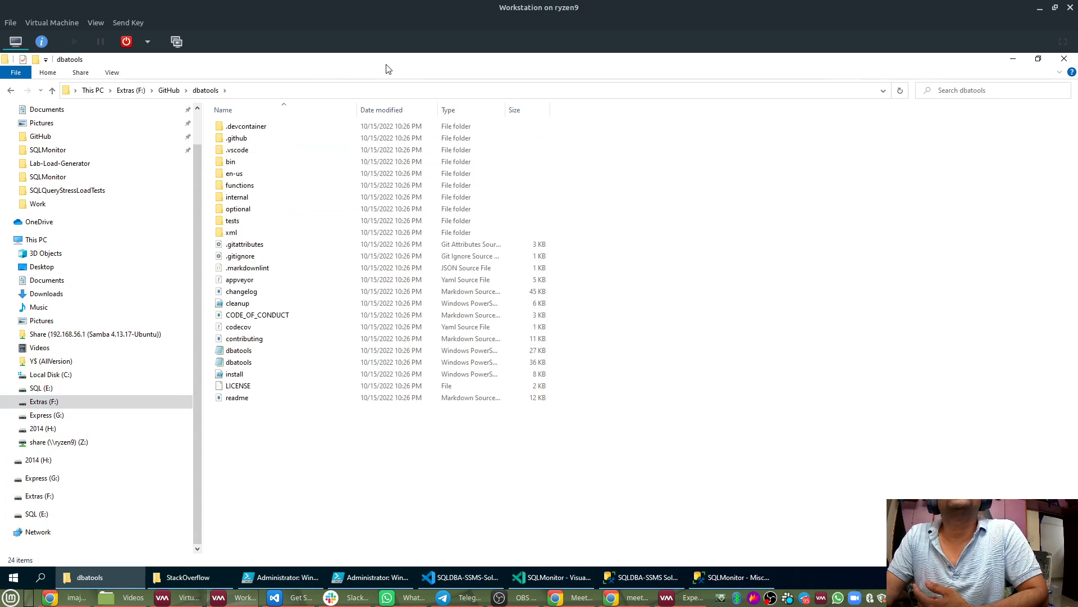
double_click(385, 62)
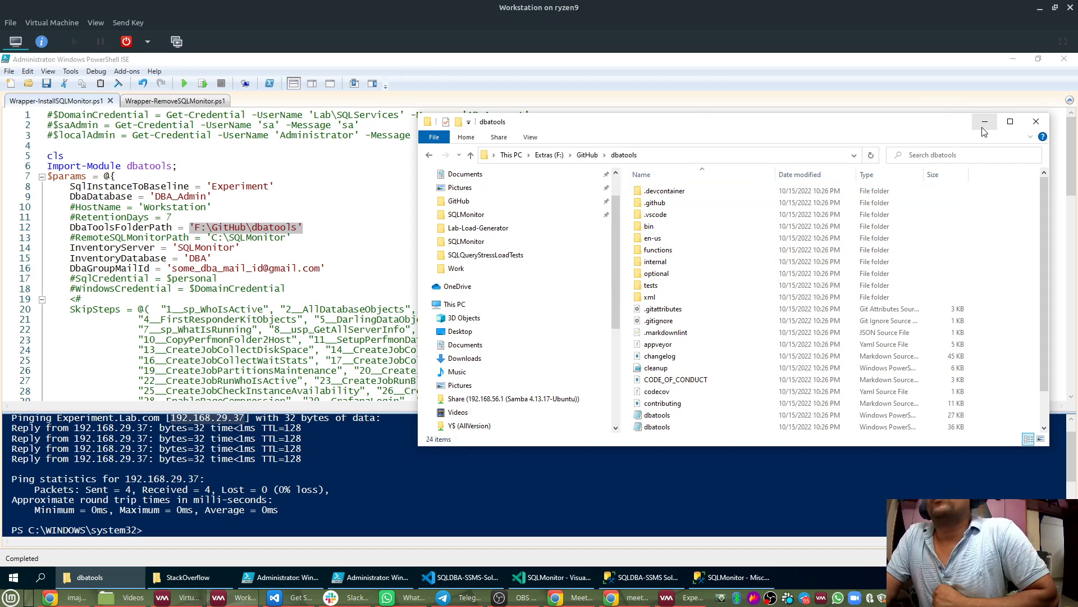
key(alt+Tab)
click(309, 237)
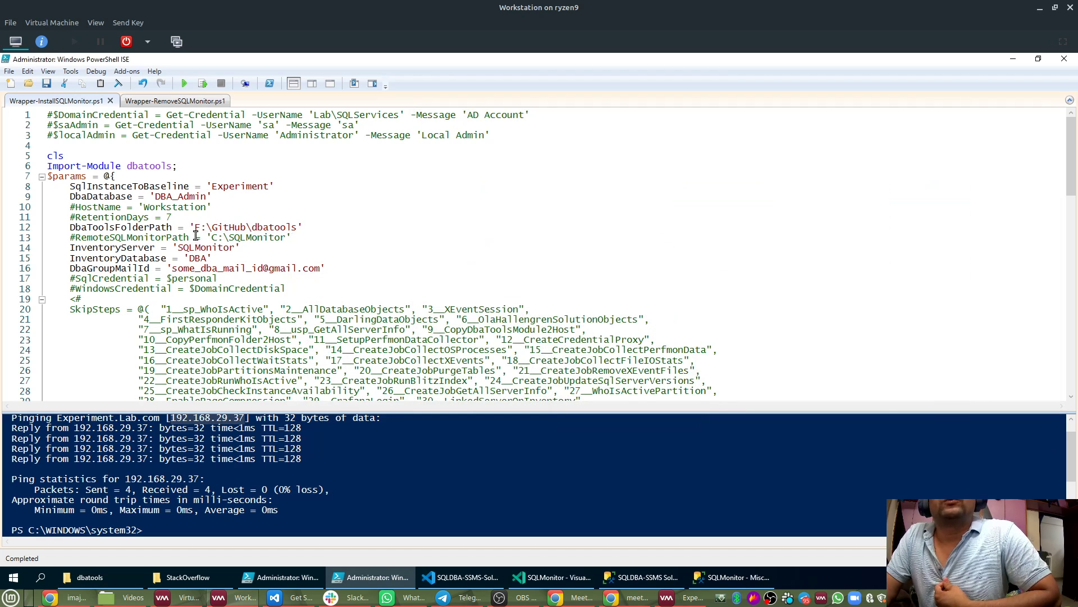
Review the DbaToolsFolderPath line and its folder value by highlighting them, and highlight the SqlInstanceToBaseline value 'Experiment'.
drag(191, 225, 321, 228)
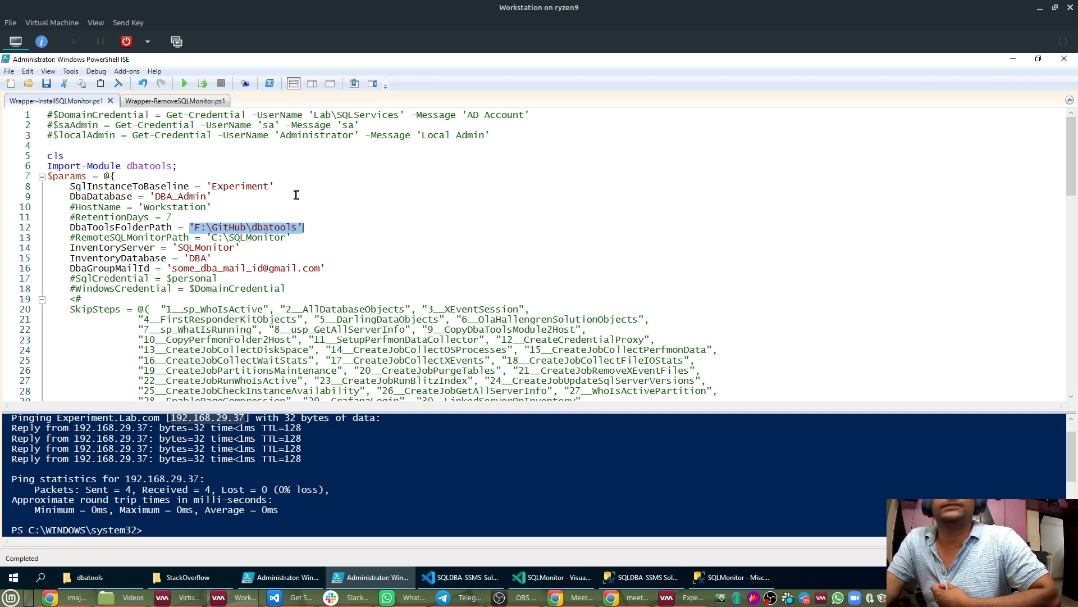
click(276, 235)
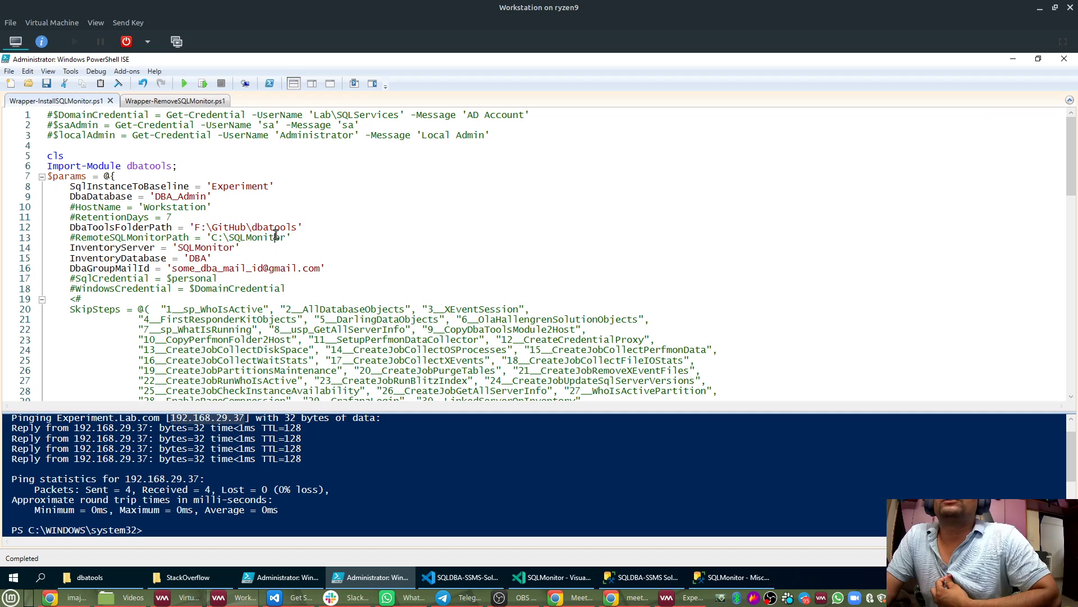
click(189, 227)
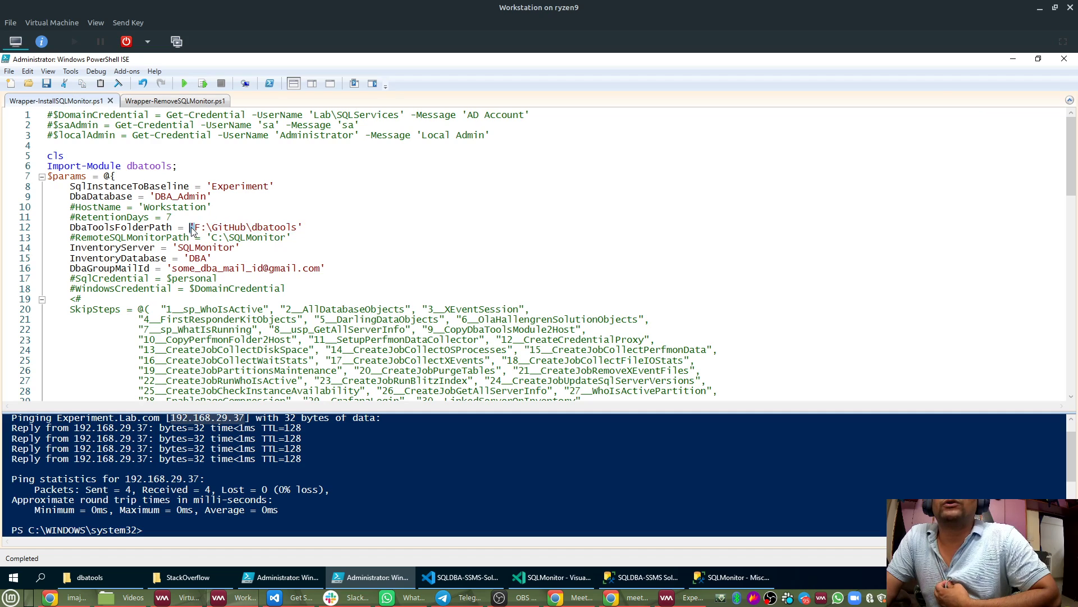
drag(70, 227, 303, 229)
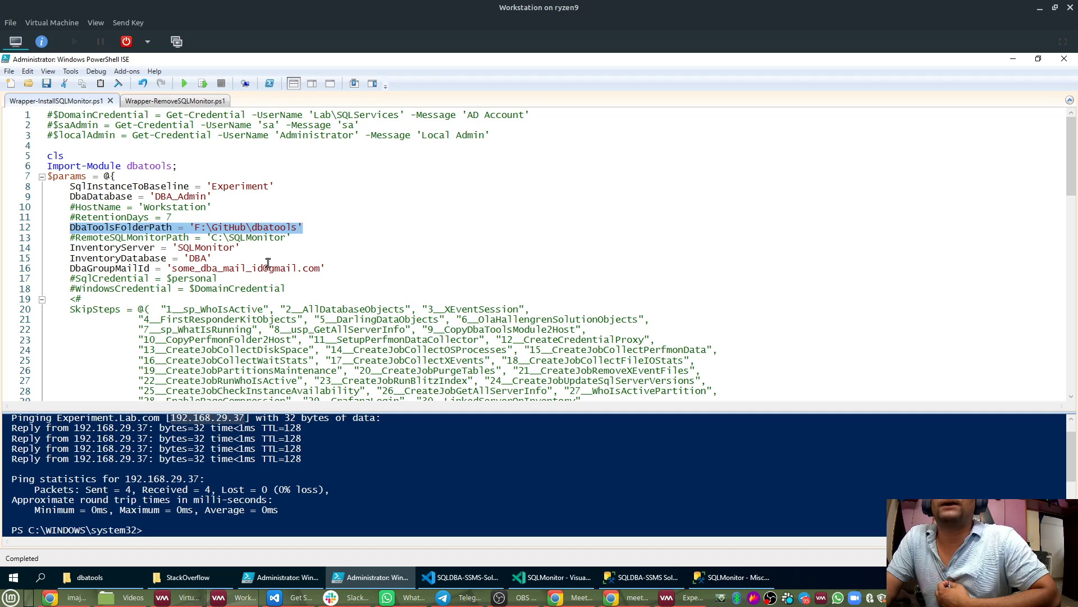
click(185, 229)
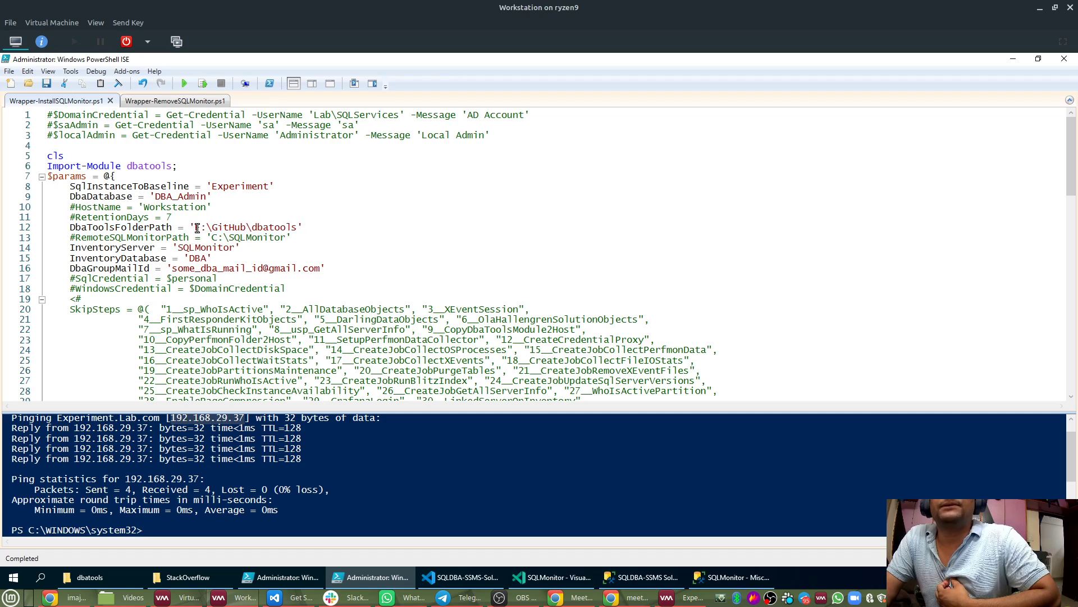
drag(190, 228, 328, 231)
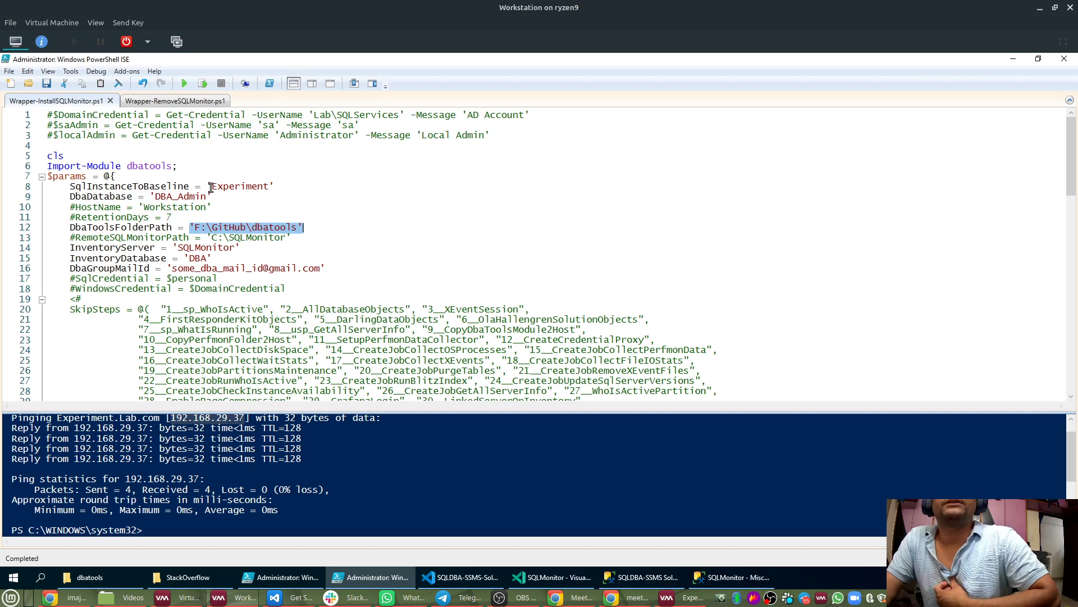
drag(209, 188, 292, 188)
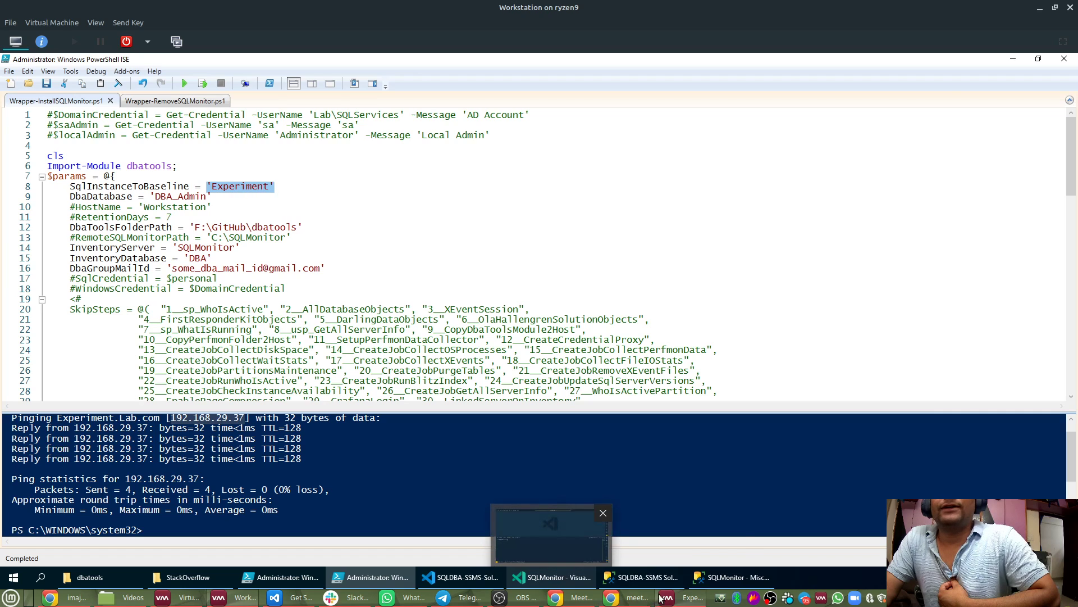
Switch to the Experiment virtual machine and browse to C:\Program Files\WindowsPowerShell\Modules in File Explorer to see its installed modules.
click(685, 597)
click(115, 574)
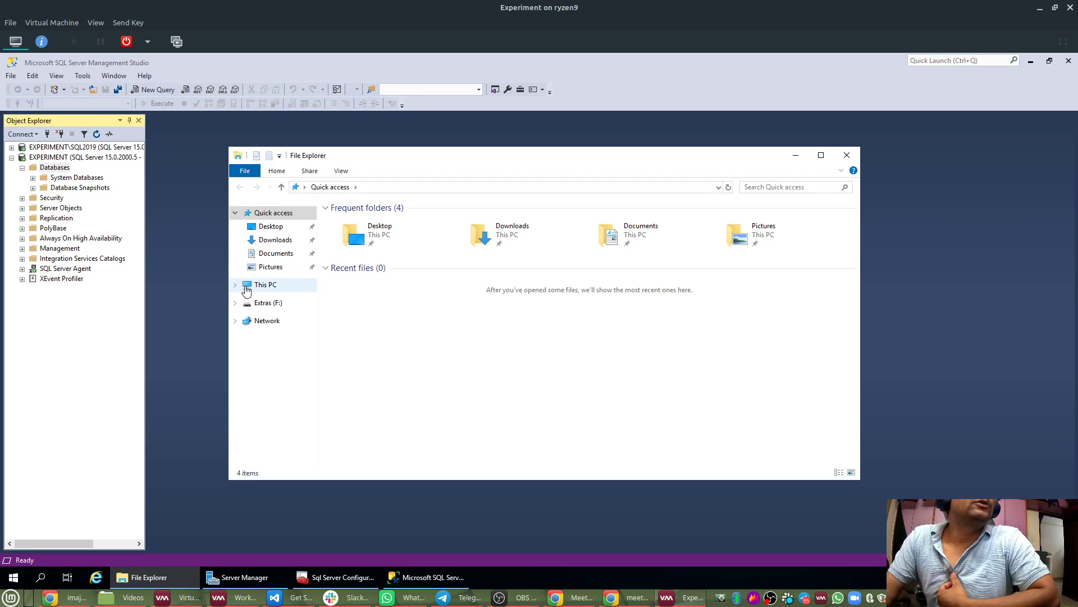
click(250, 289)
double_click(395, 343)
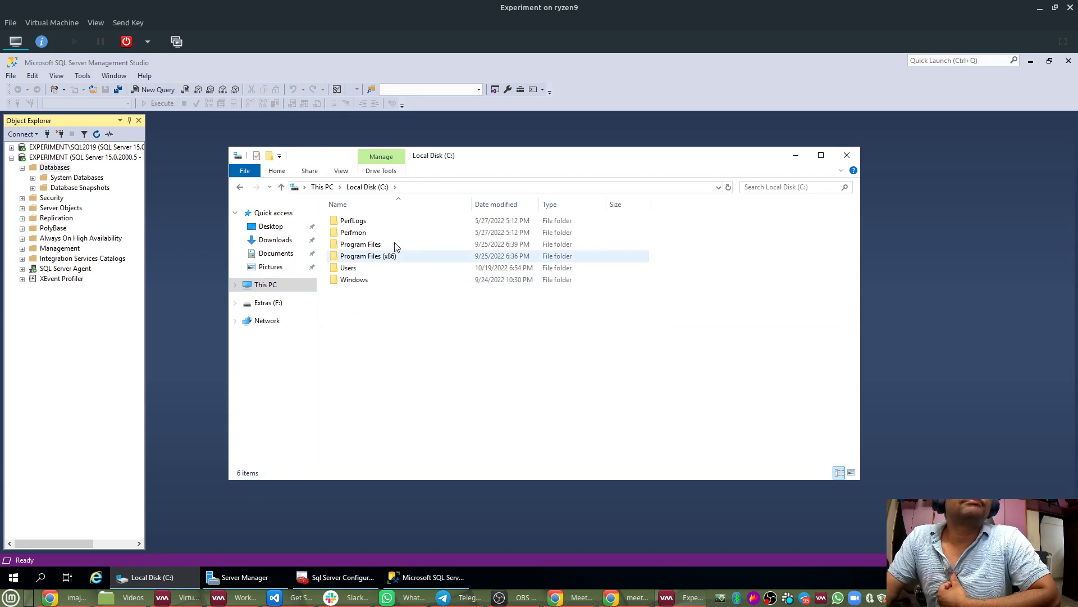
double_click(349, 245)
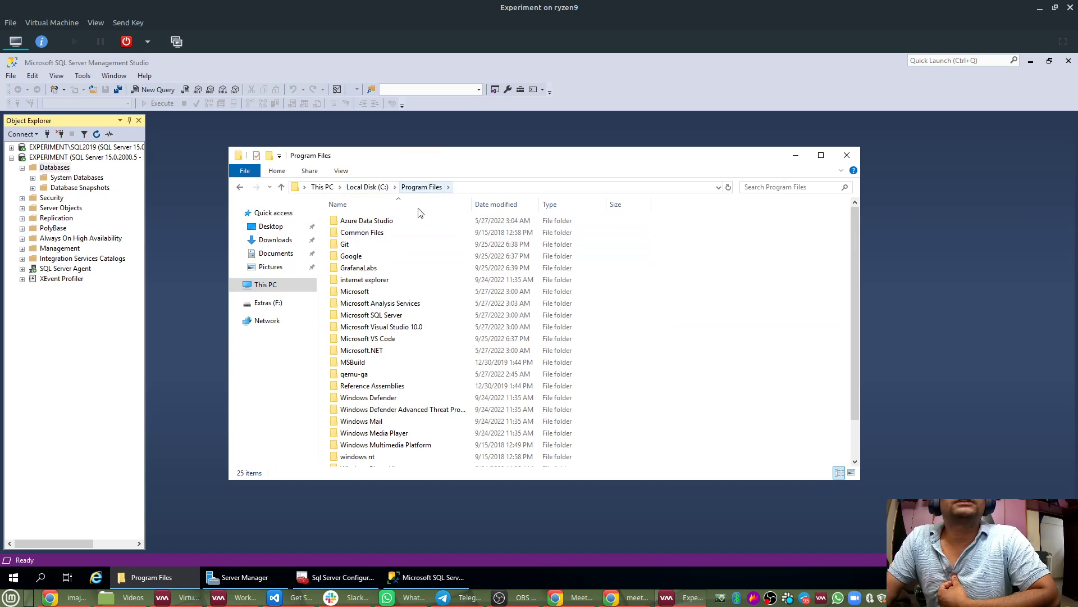
scroll(410, 349, down, 2)
double_click(384, 465)
double_click(349, 233)
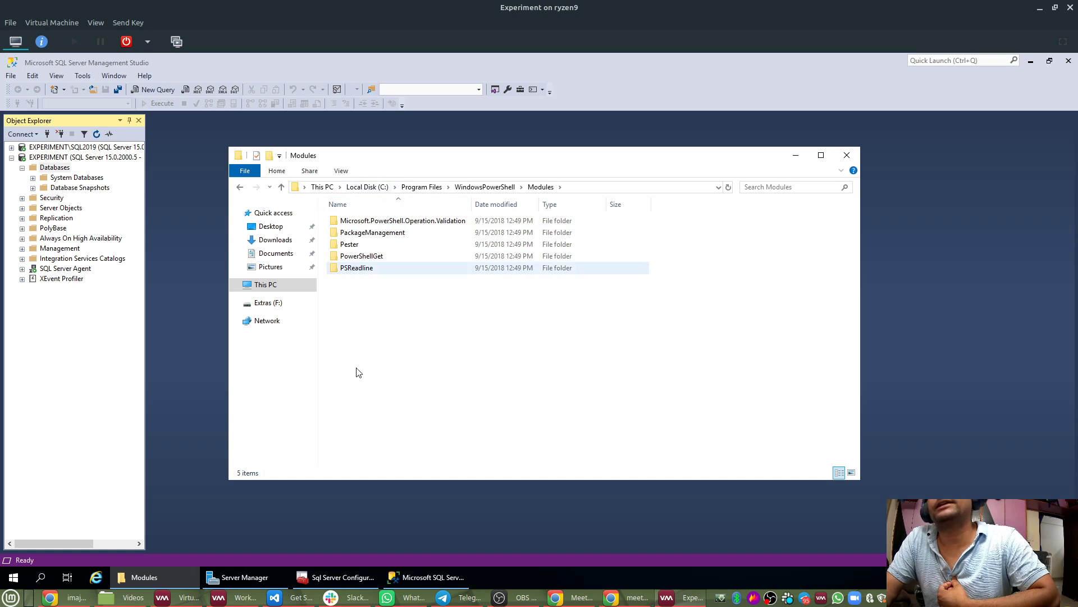
Launch Windows PowerShell ISE as administrator on the Experiment machine.
click(14, 577)
right_click(337, 272)
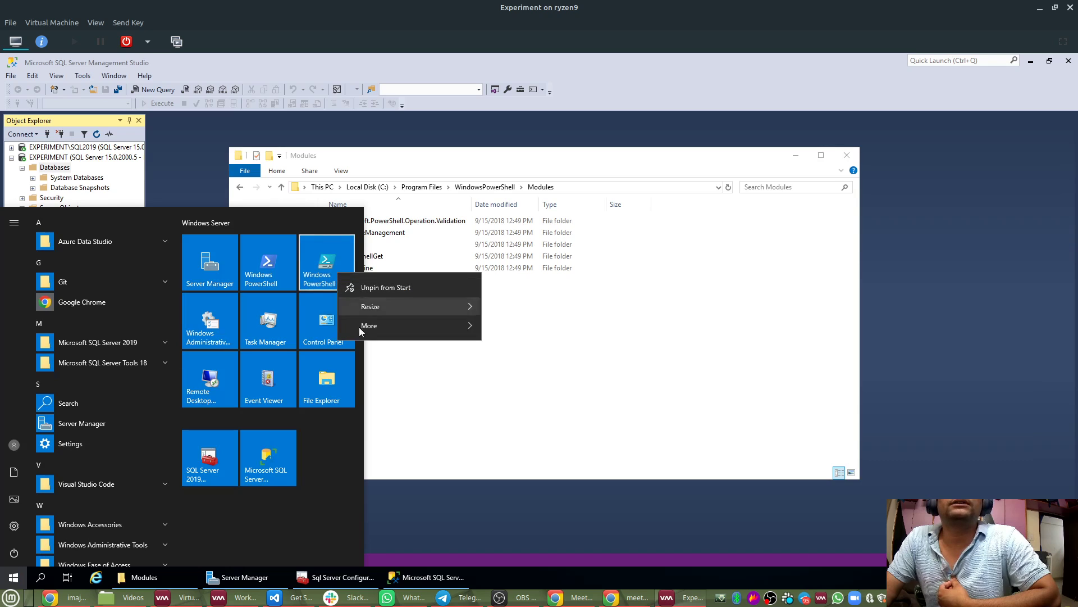
mouse_move(365, 325)
click(530, 371)
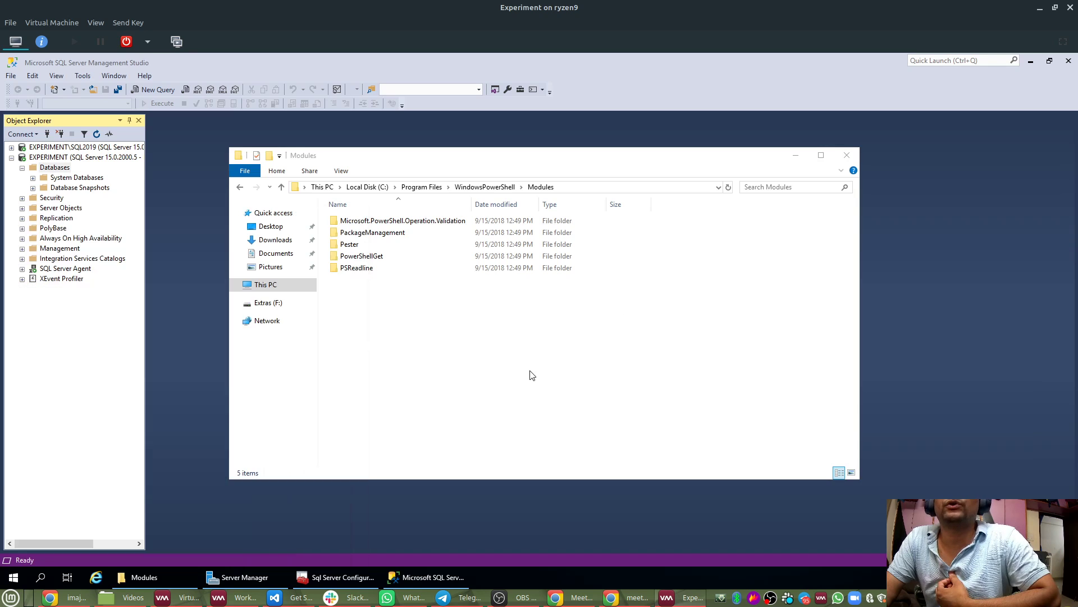
click(484, 385)
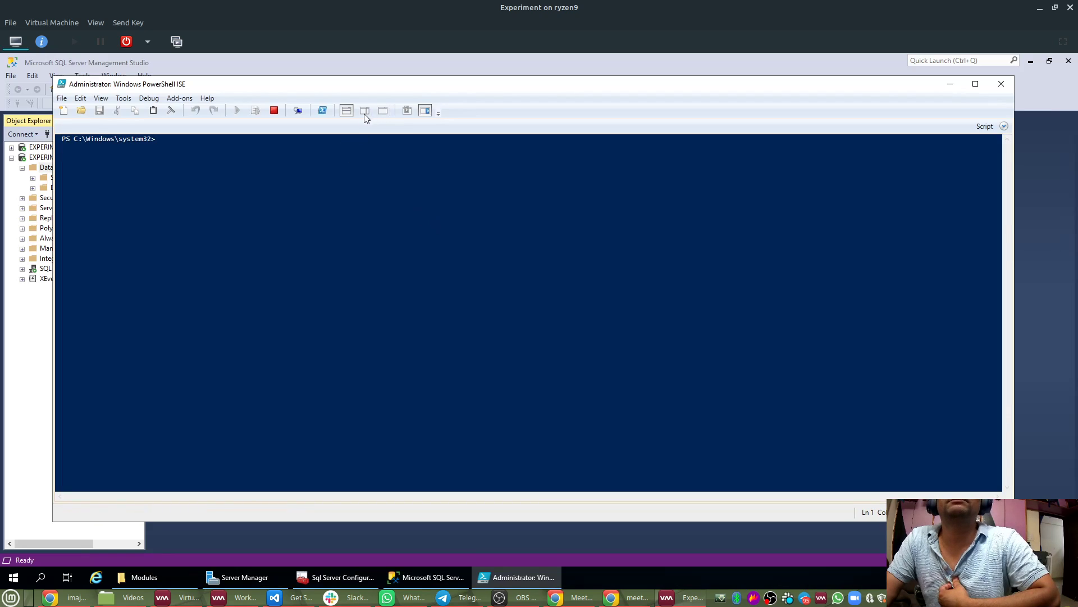
Maximize the PowerShell ISE window, close the Commands pane, and show an empty script pane with enlarged text.
click(976, 86)
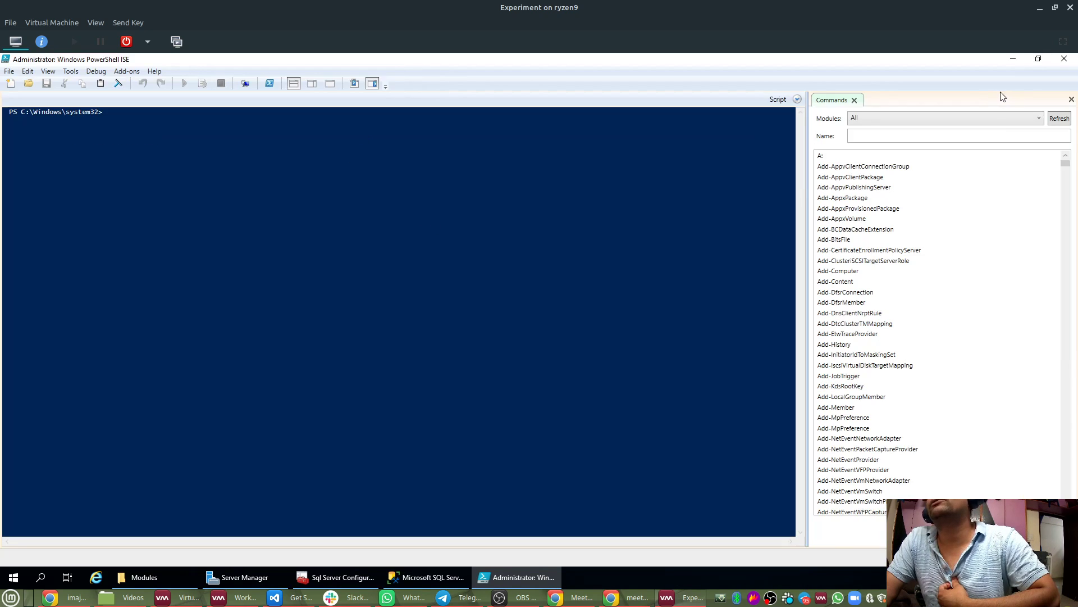
click(854, 100)
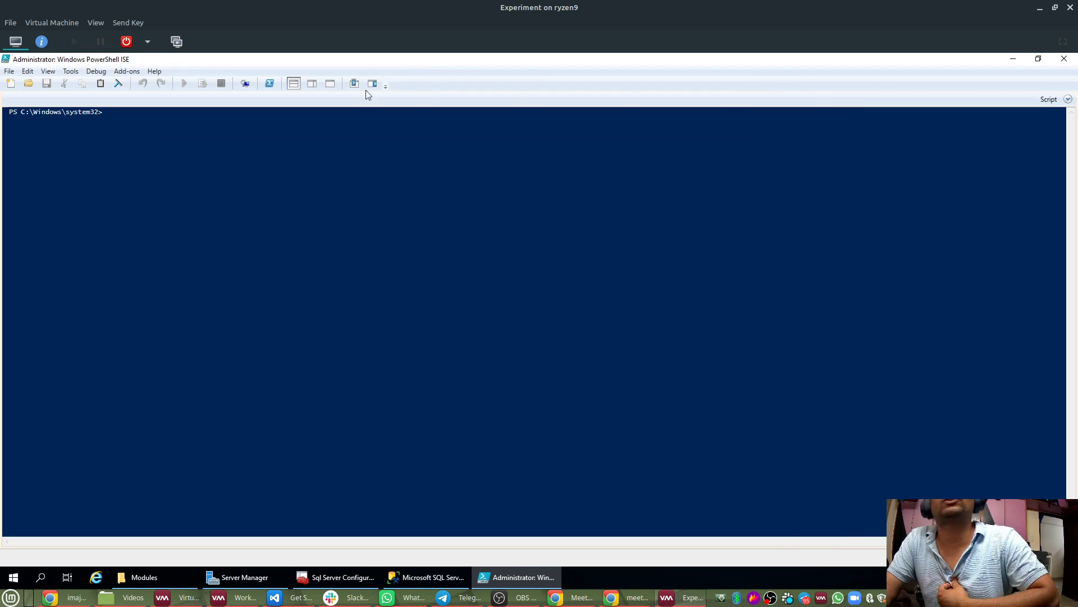
click(322, 84)
click(292, 84)
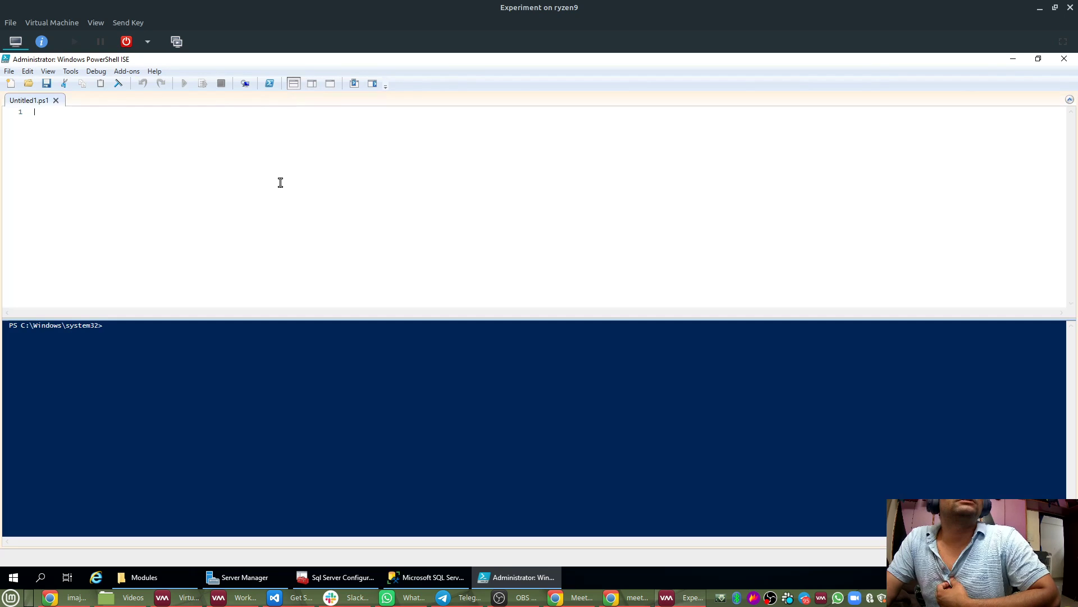
scroll(295, 207, up, 7)
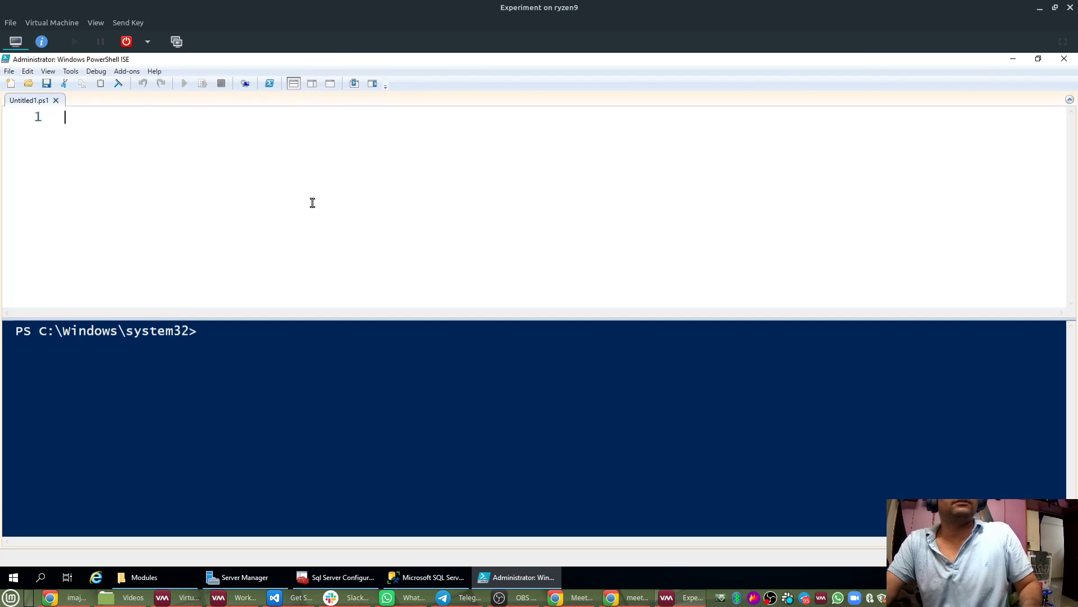
Write and run Get-Module dbatools -ListAvailable in the new script, and enlarge the console area to view its output.
text(Get-Module )
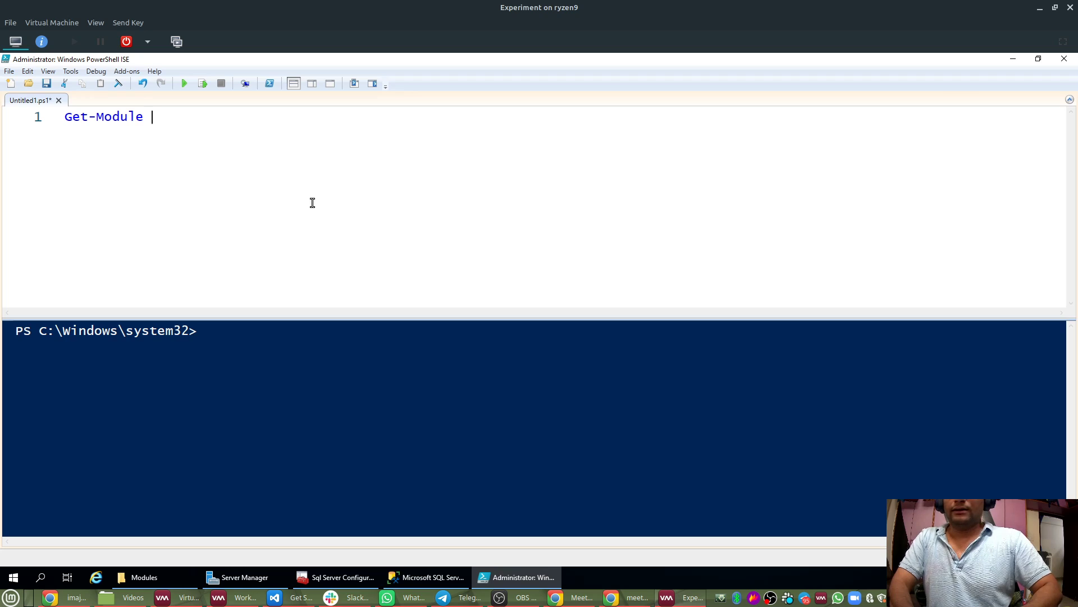
text(dbato)
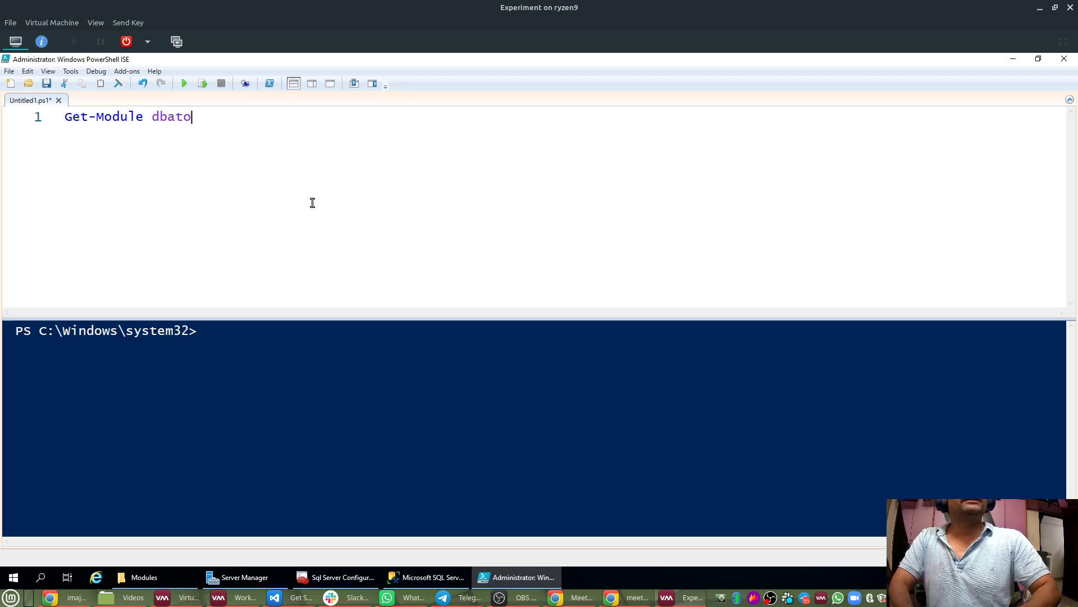
text(ols -li)
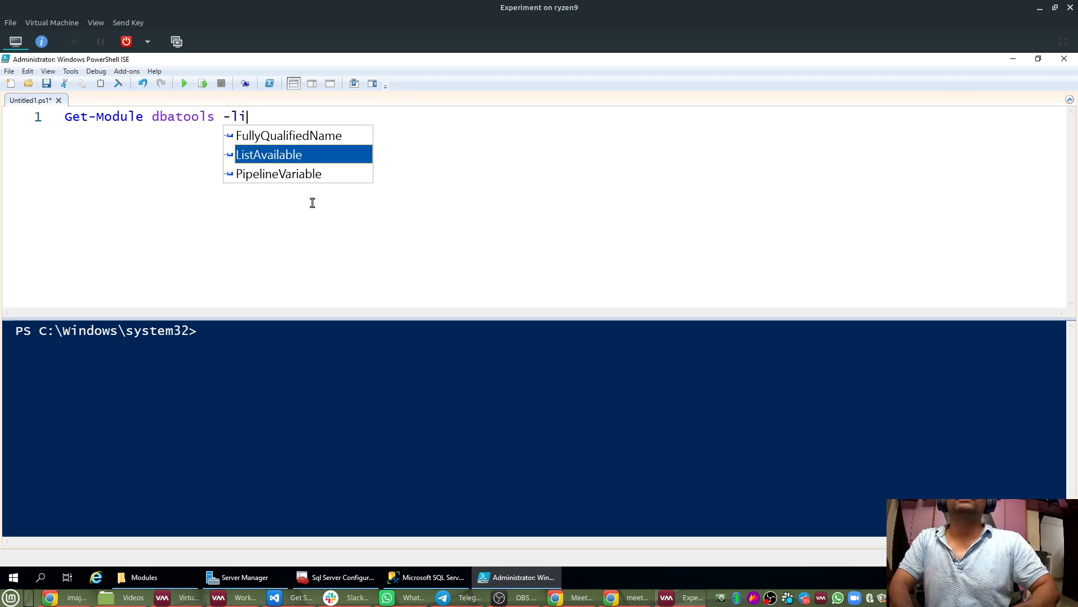
key(Tab)
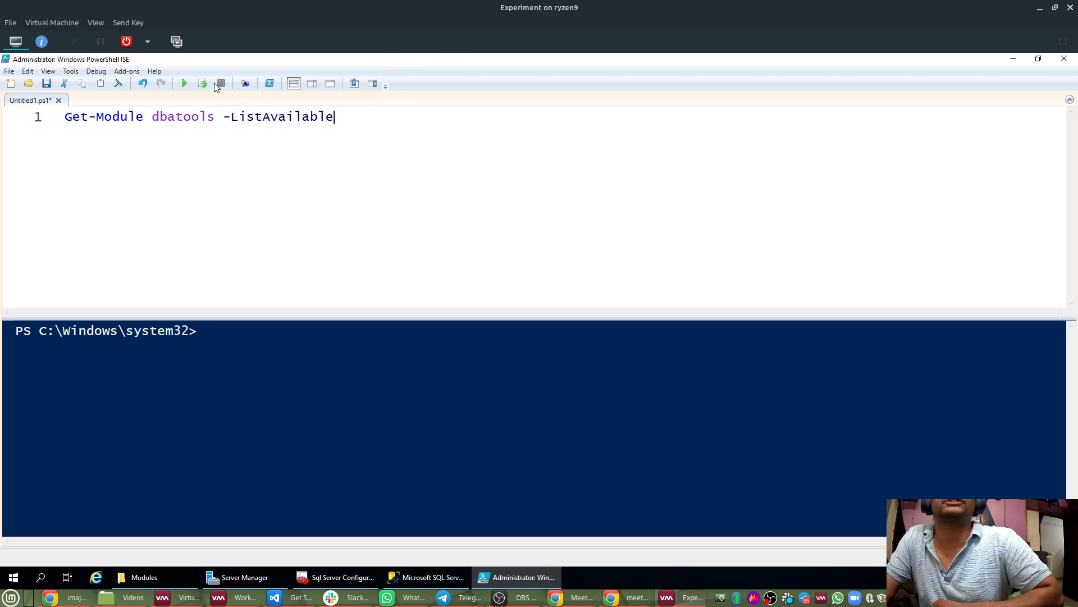
click(183, 83)
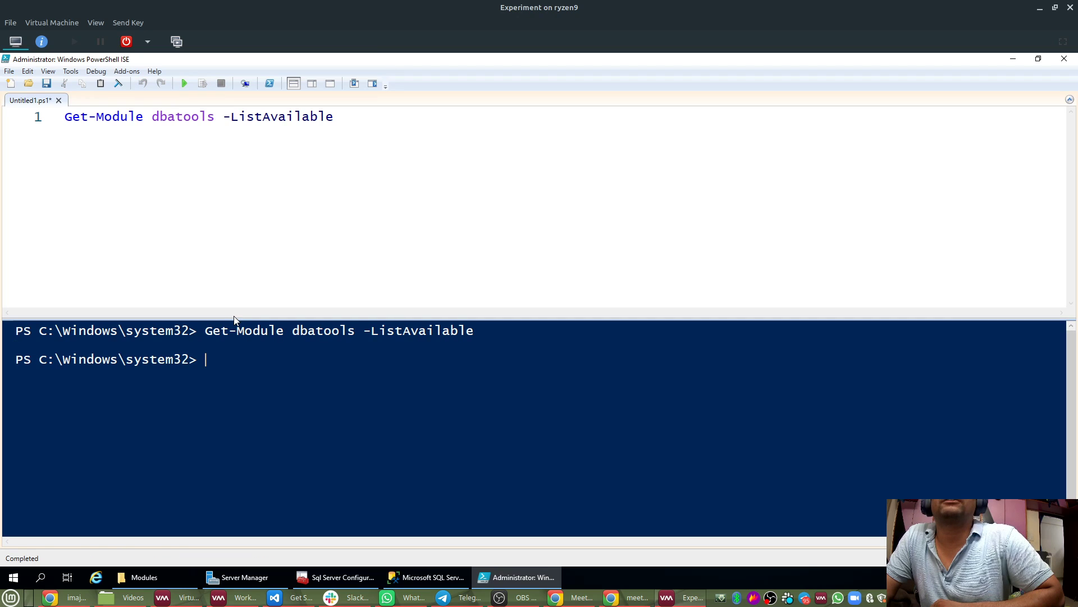
drag(233, 318, 343, 230)
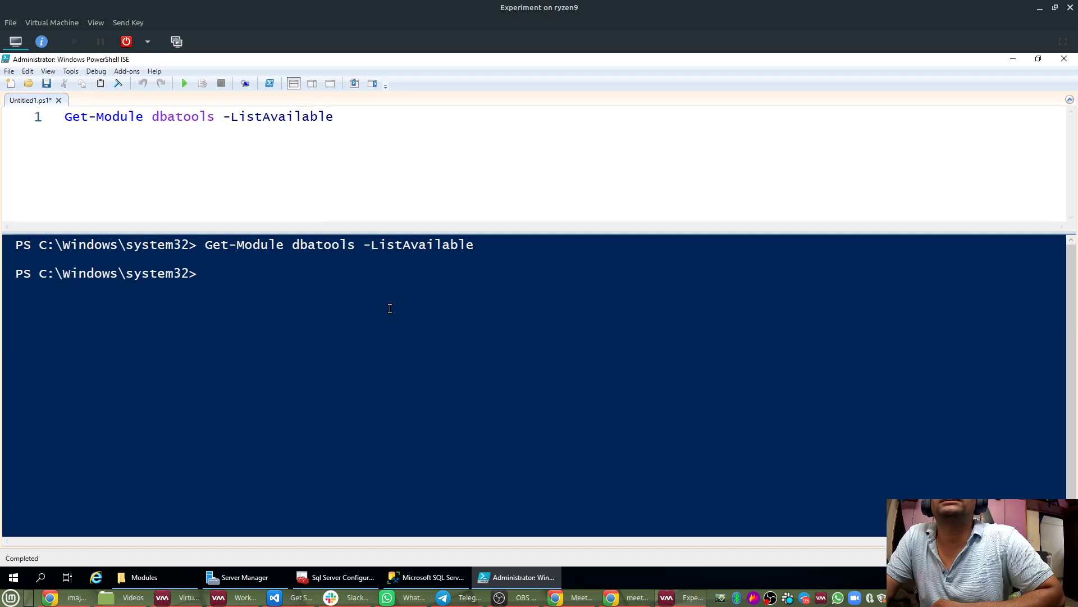
Duplicate the Get-Module line below the first one and change its module name to sqlserver.
drag(380, 118, 24, 113)
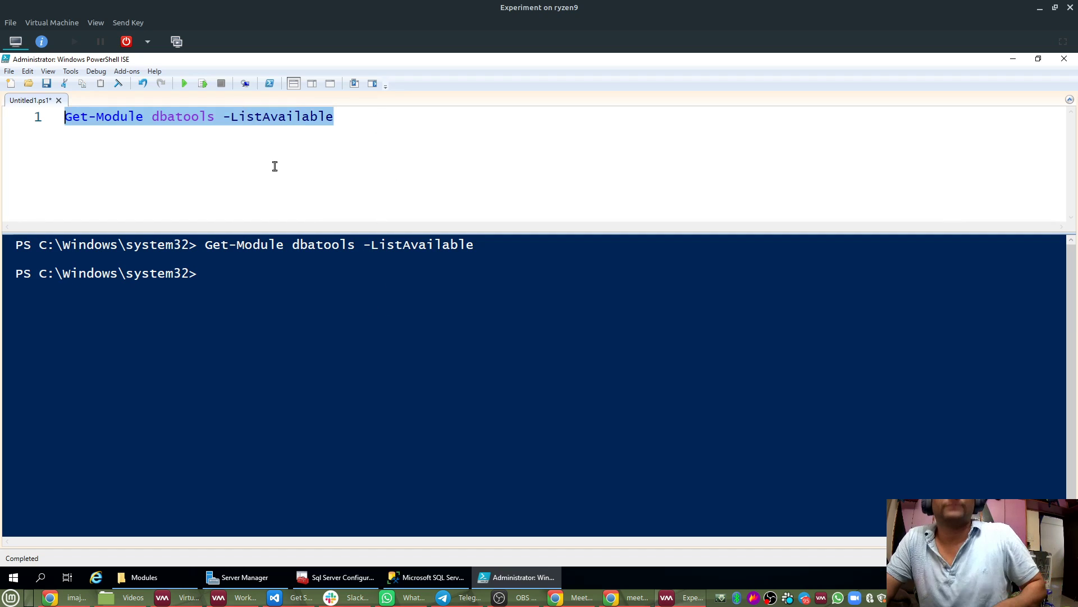
key(ctrl+c)
click(443, 136)
key(Return)
key(ctrl+v)
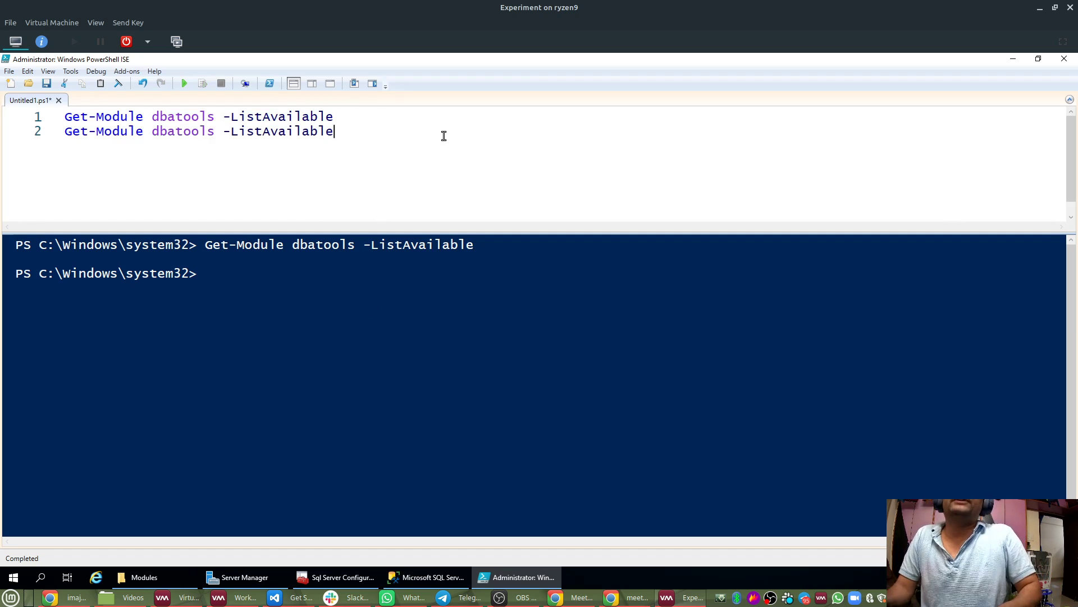
double_click(182, 132)
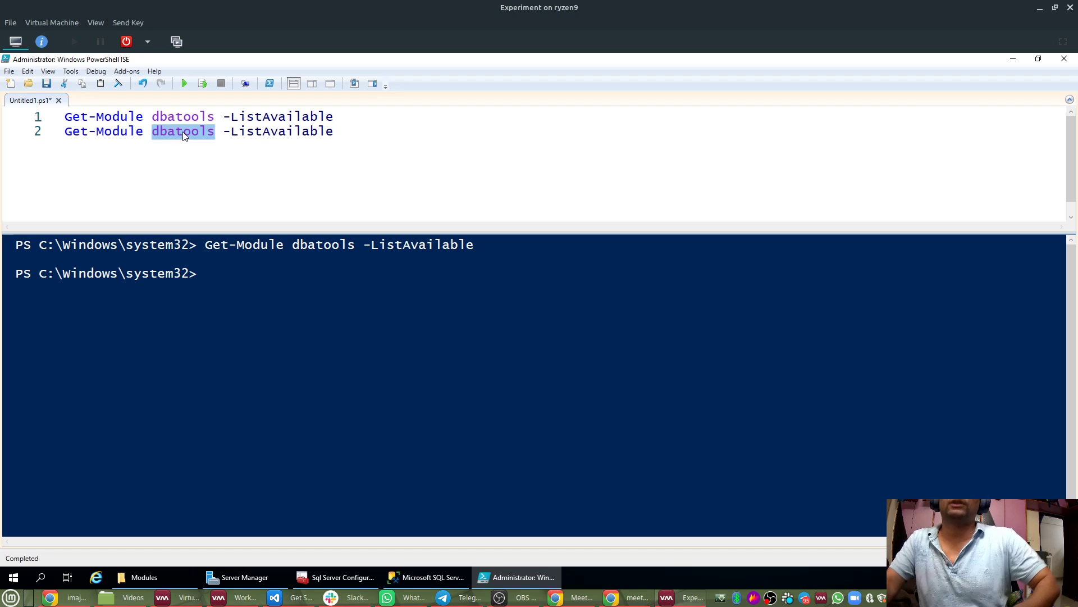
text(sqlserver)
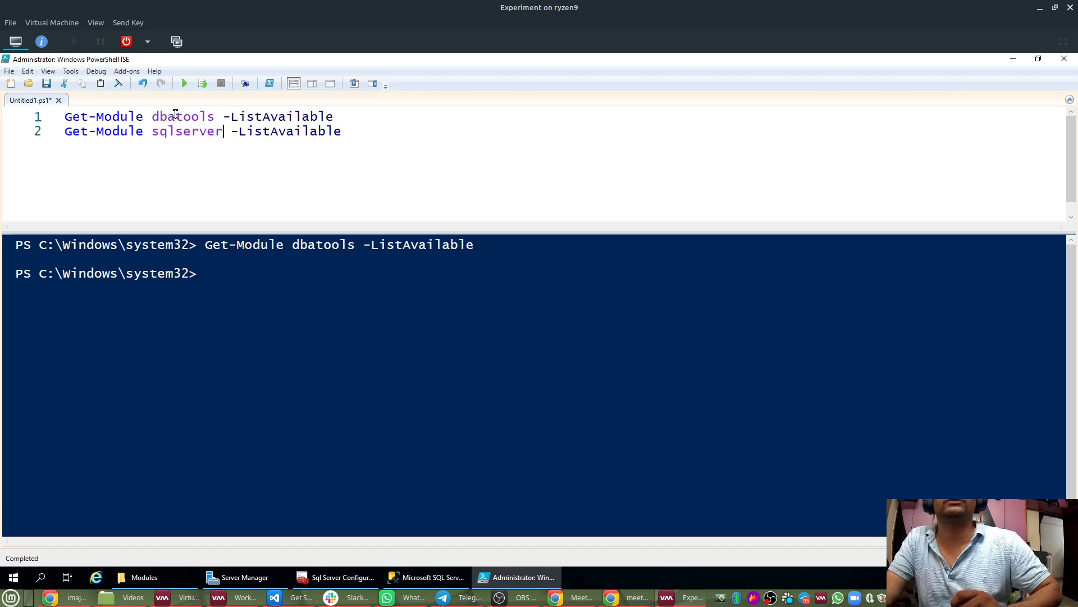
Run only the Get-Module sqlserver -ListAvailable line and highlight the module name sqlserver in the console.
drag(342, 132, 43, 130)
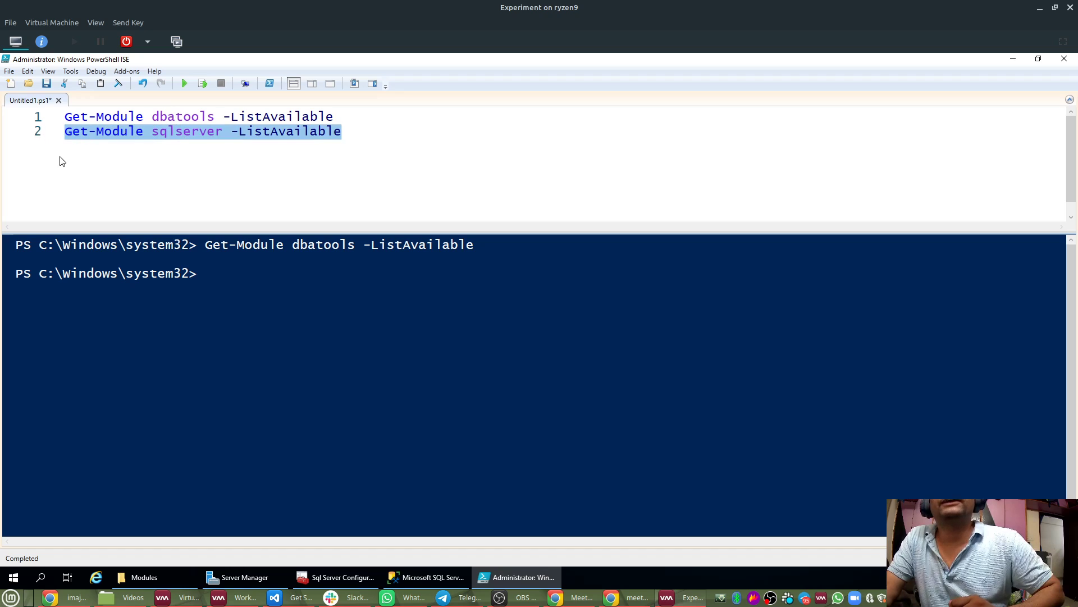
click(200, 89)
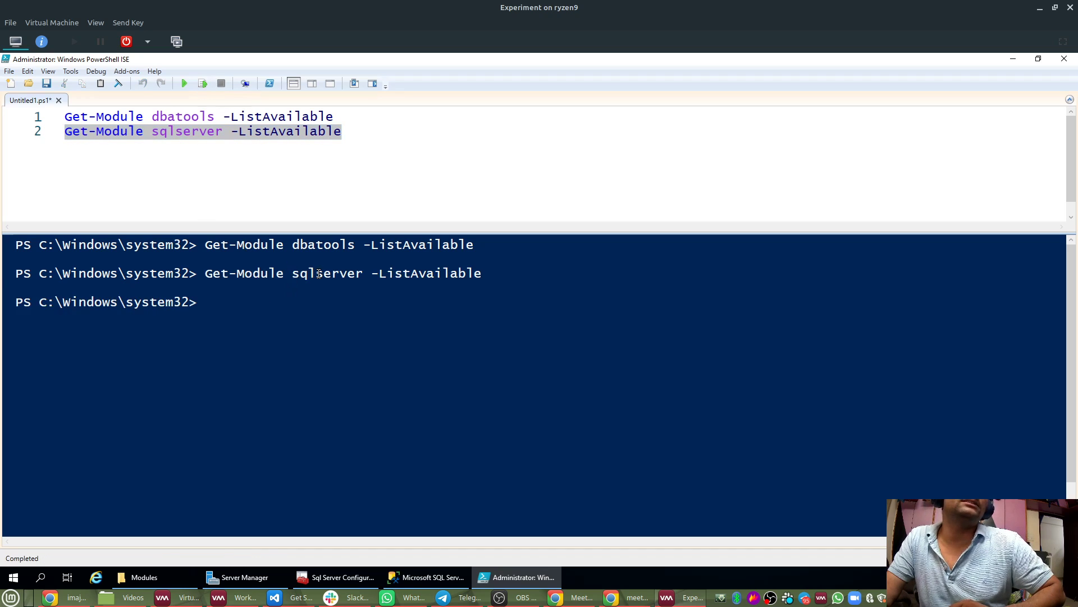
drag(292, 273, 198, 304)
double_click(354, 276)
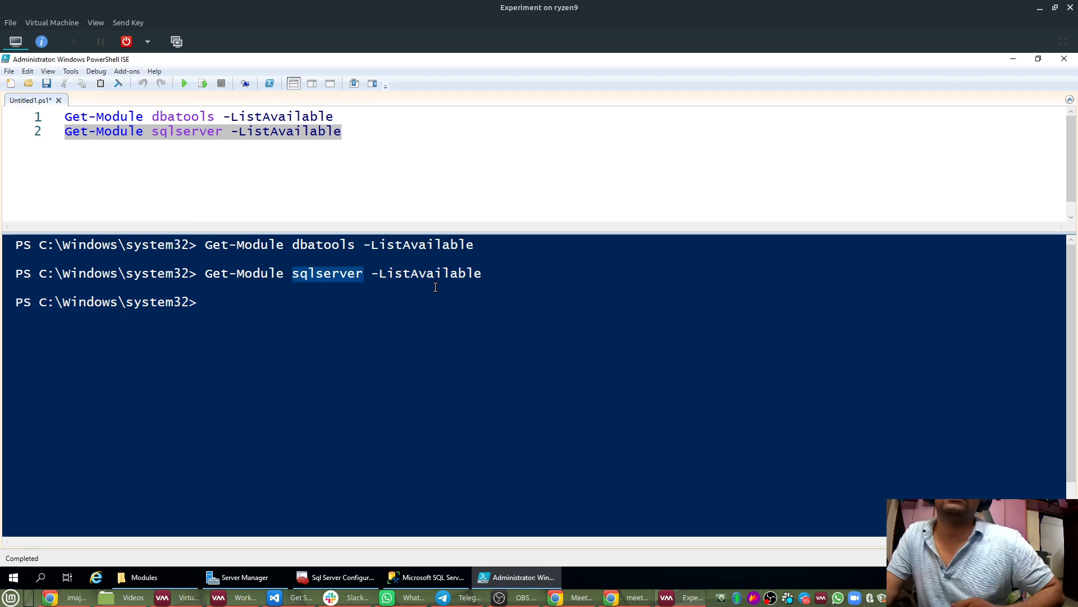
Copy both Get-Module lines from the script.
click(327, 134)
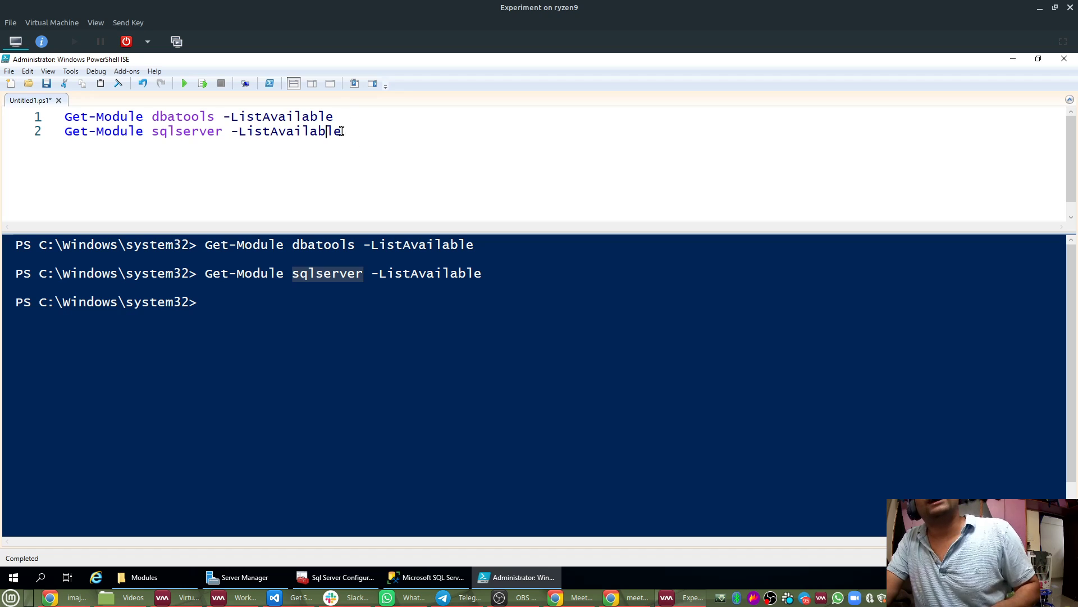
drag(354, 132, 26, 96)
right_click(99, 120)
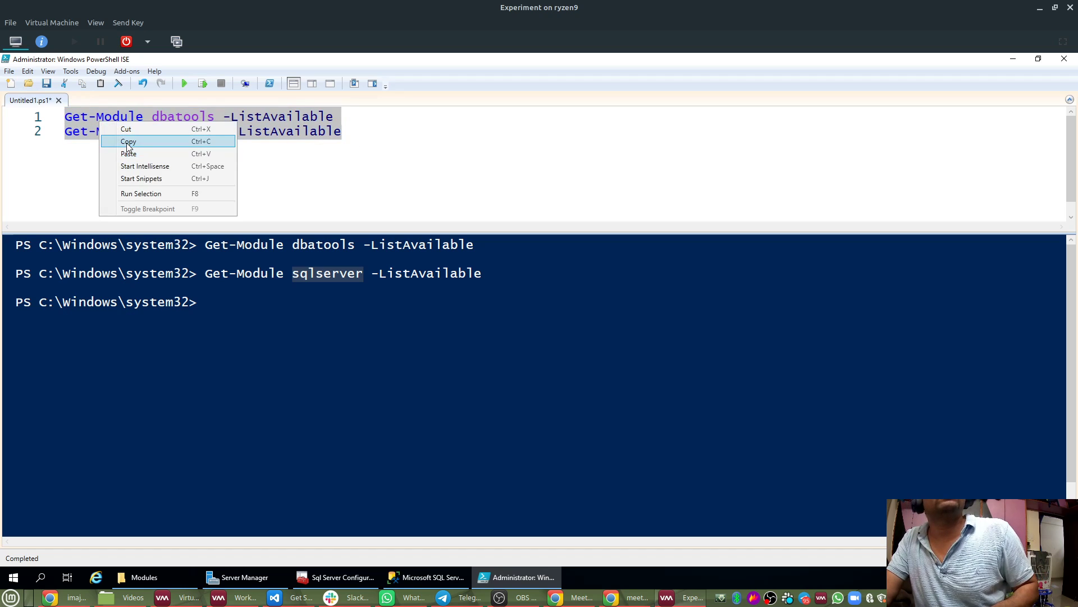
Copy the two Get-Module lines and paste them into a new script in PowerShell ISE on the Workstation virtual machine.
click(128, 142)
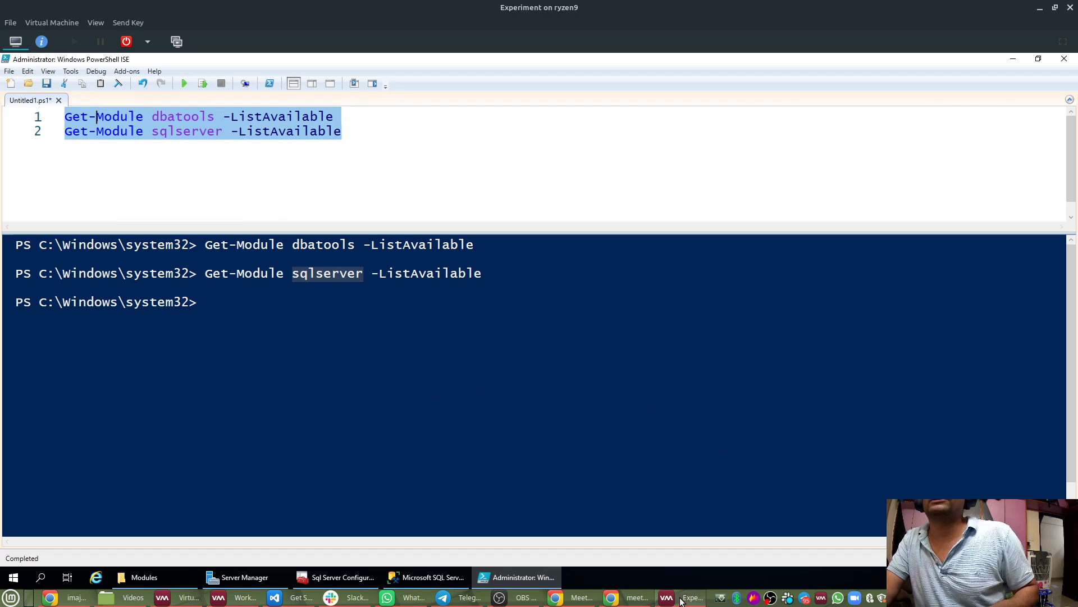
click(235, 597)
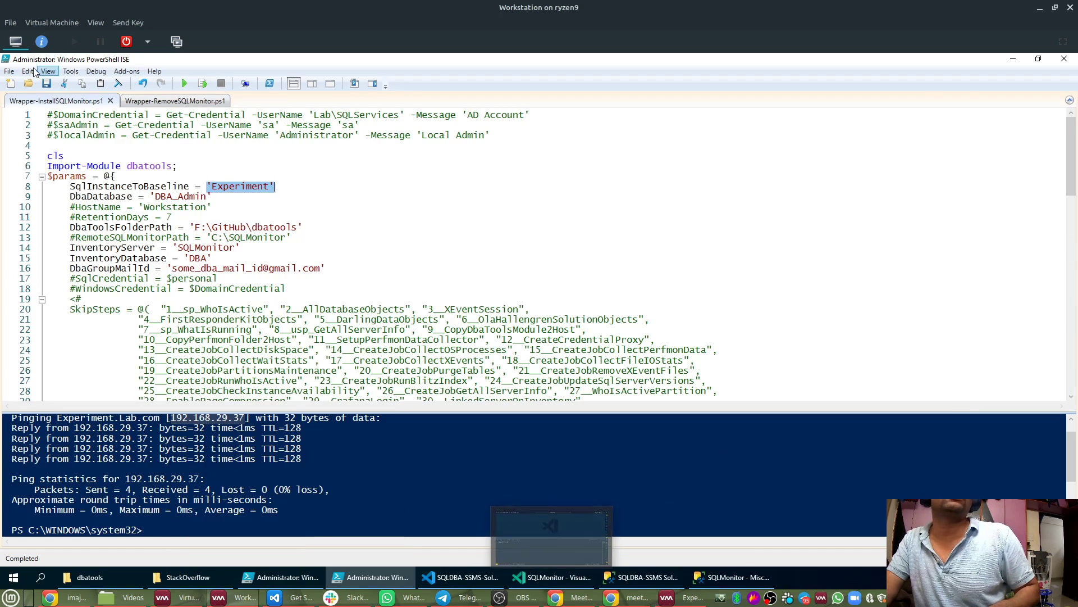
click(17, 83)
key(ctrl+v)
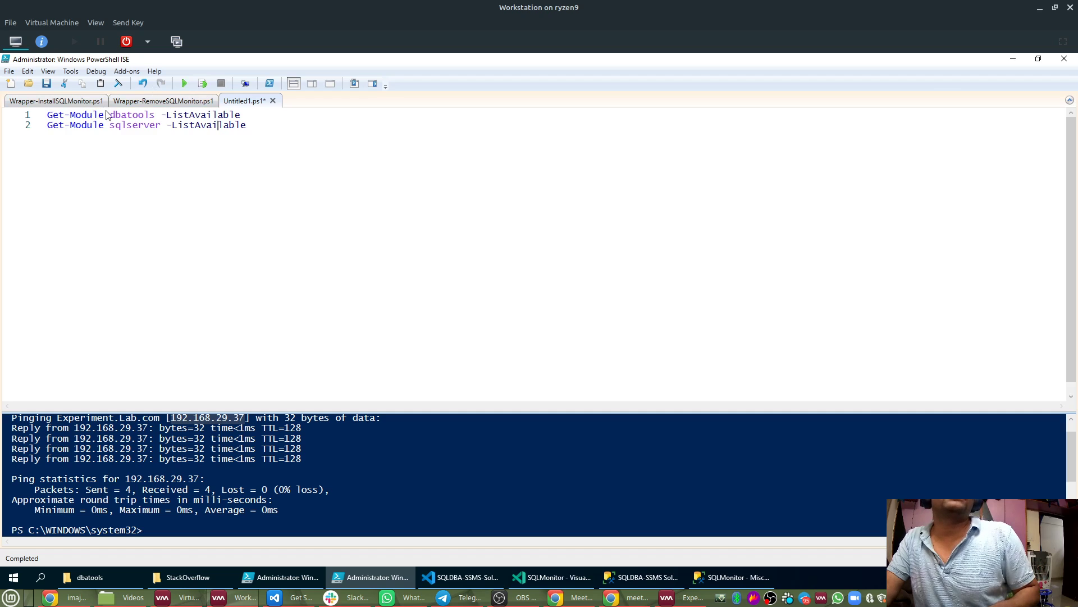
Run only the Get-Module dbatools -ListAvailable line and examine the module directories in its output.
drag(264, 117, 46, 115)
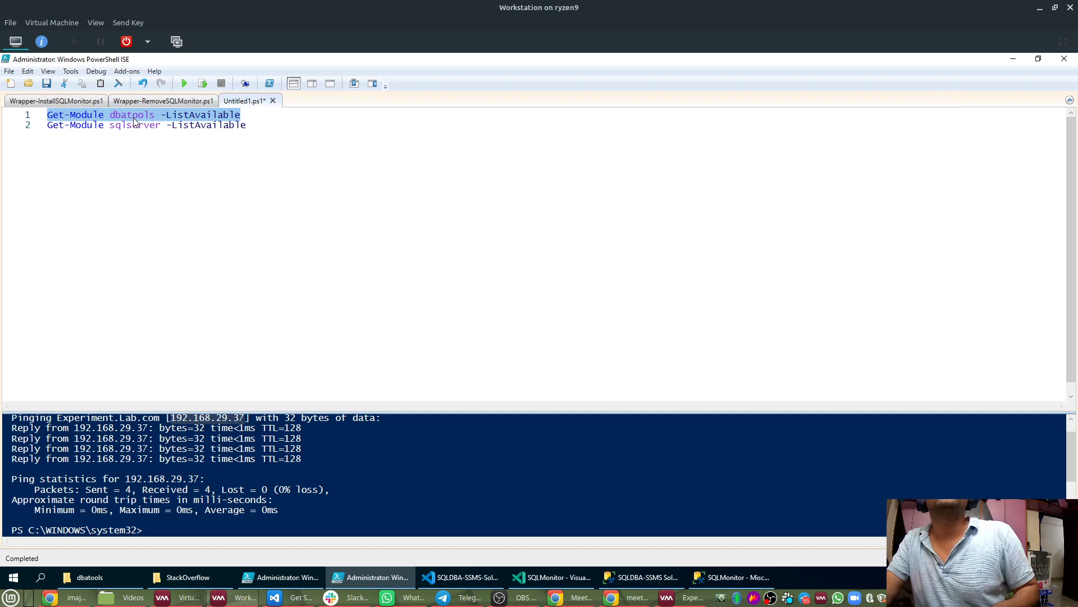
click(203, 83)
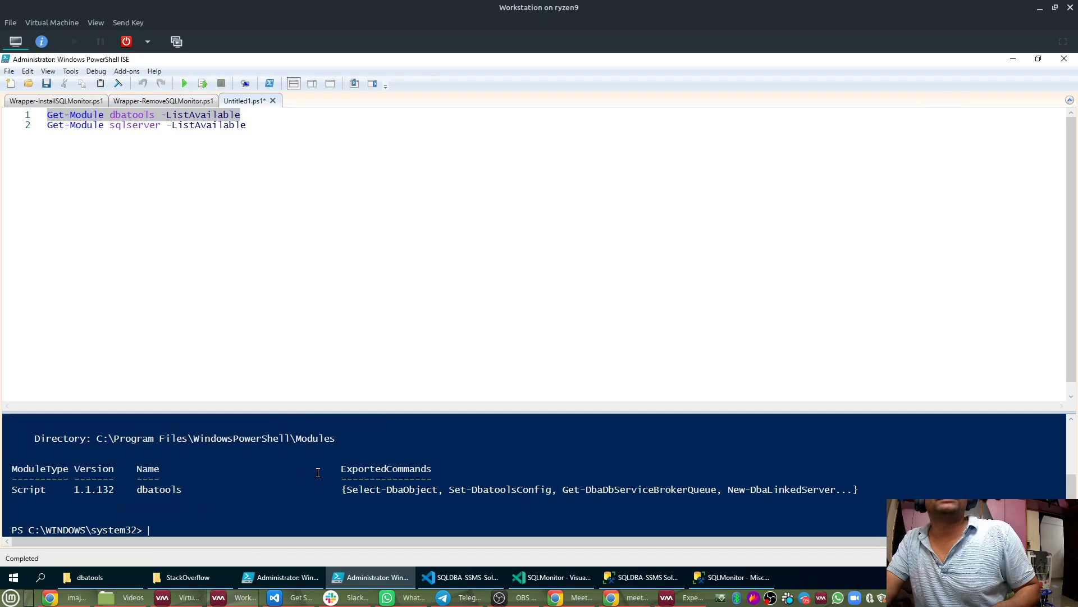
drag(309, 412, 313, 214)
scroll(386, 426, up, 8)
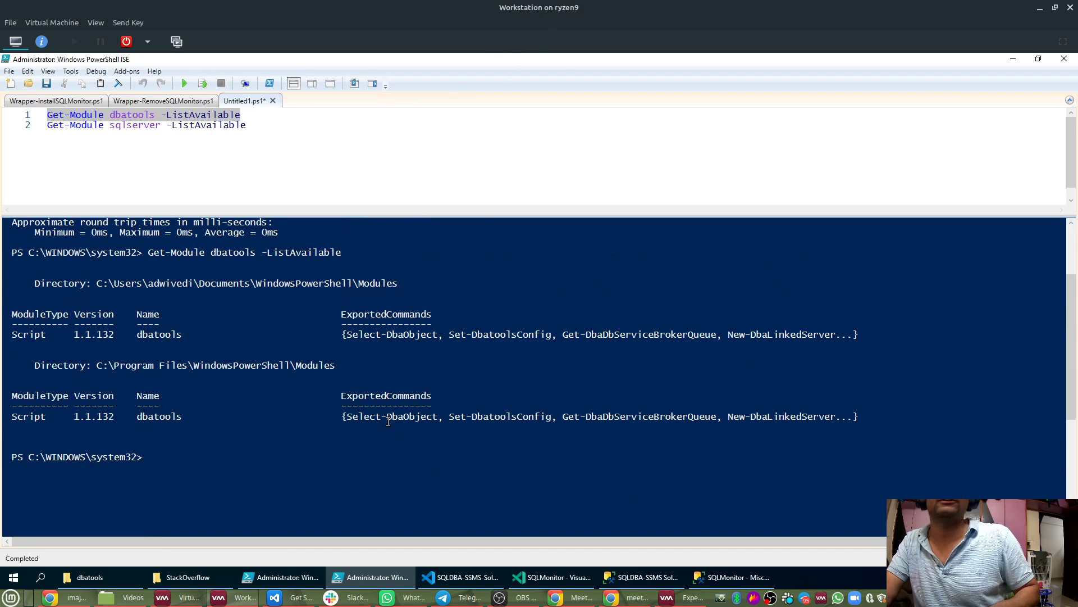
scroll(392, 416, down, 4)
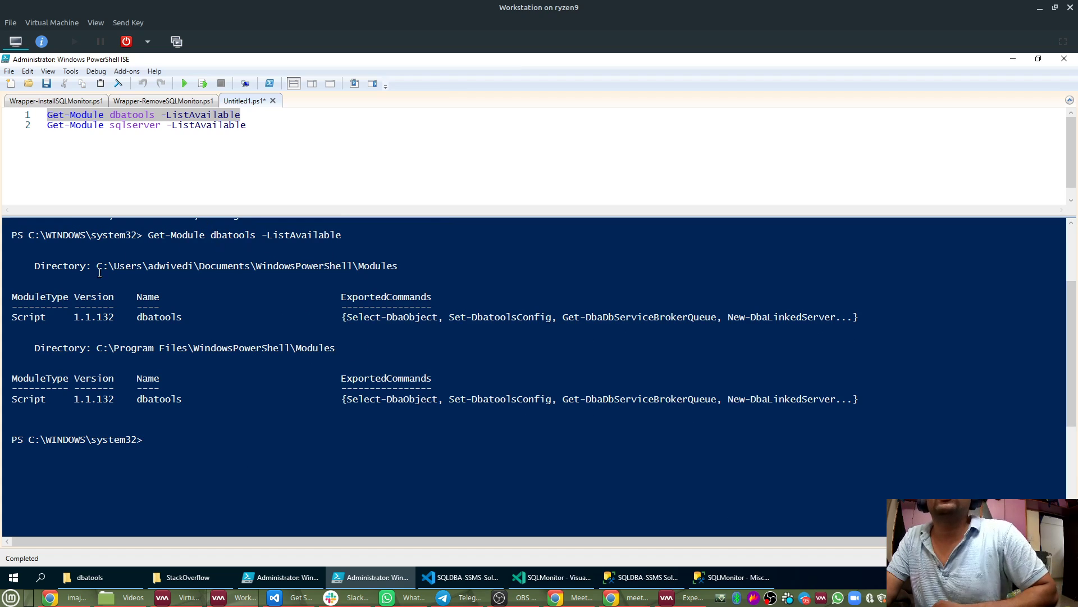
drag(95, 266, 397, 267)
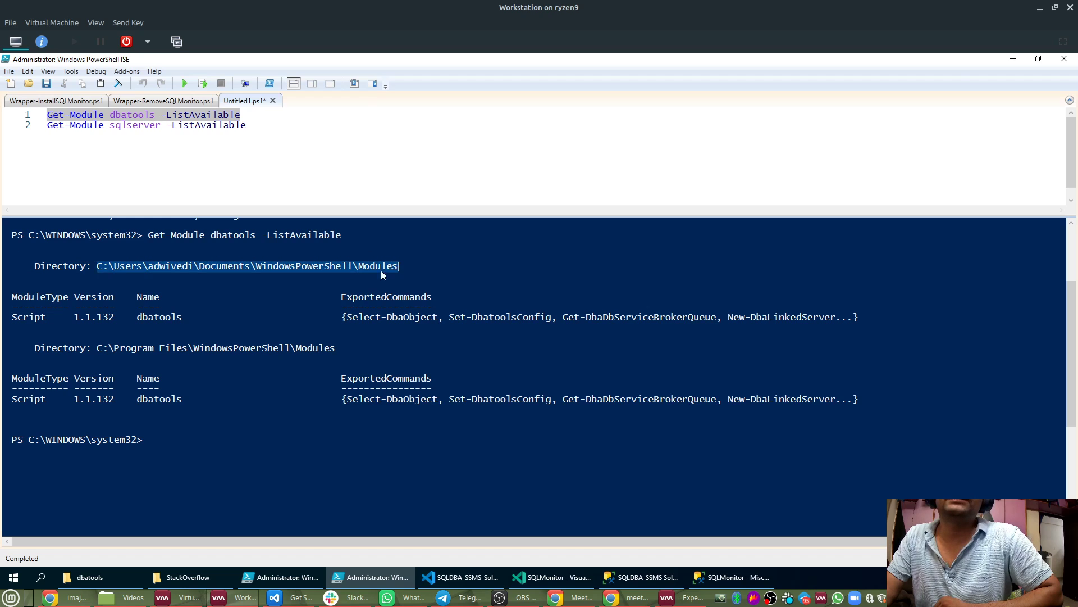
drag(97, 348, 344, 348)
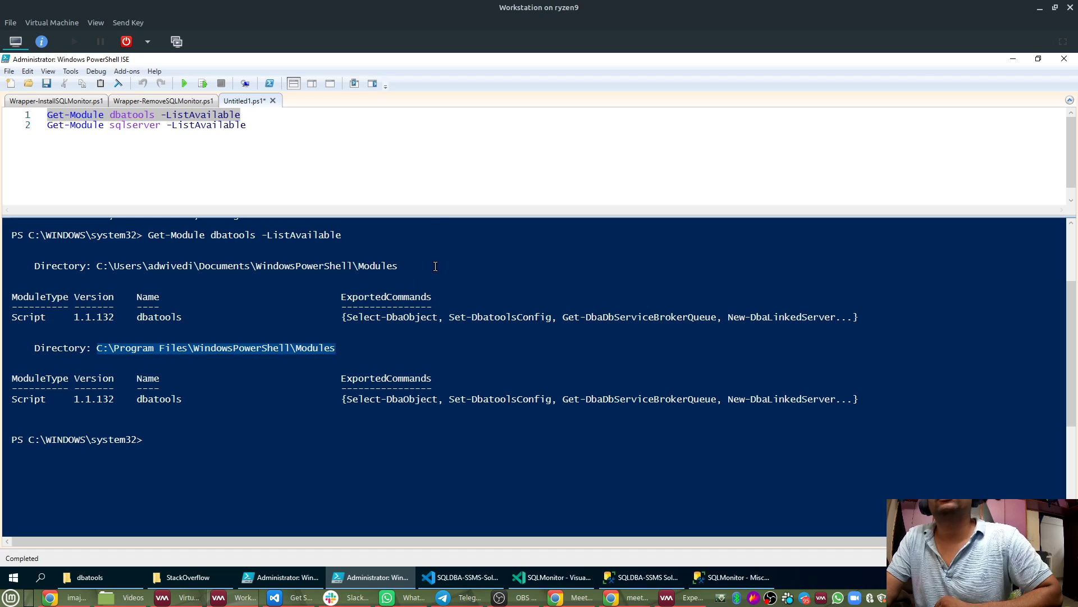
Return to Wrapper-InstallSQLMonitor.ps1 and review its DbaToolsFolderPath and SqlInstanceToBaseline parameters.
click(77, 104)
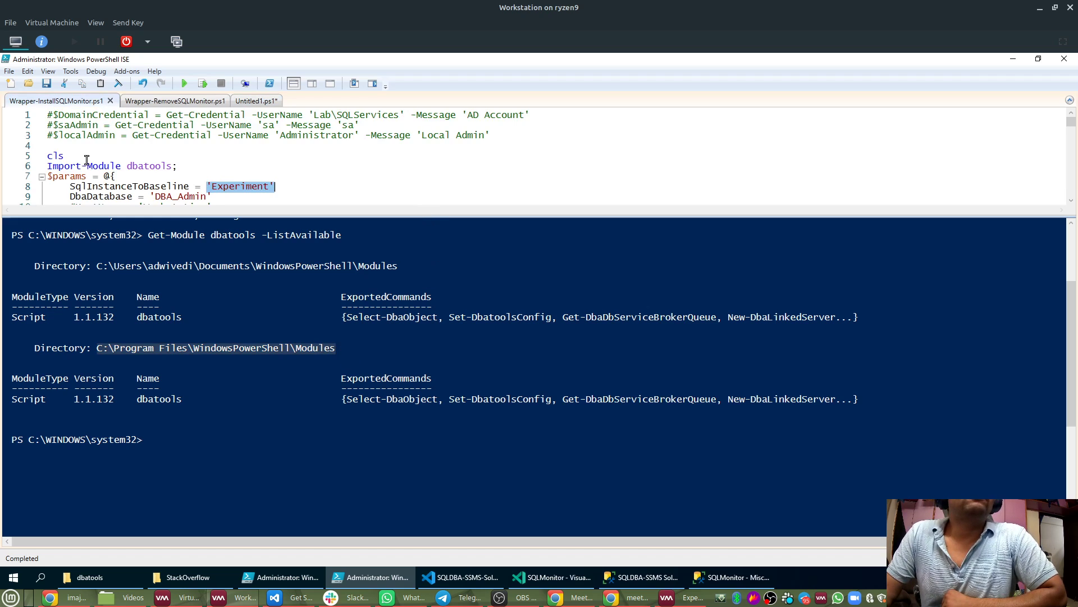
drag(117, 216, 117, 395)
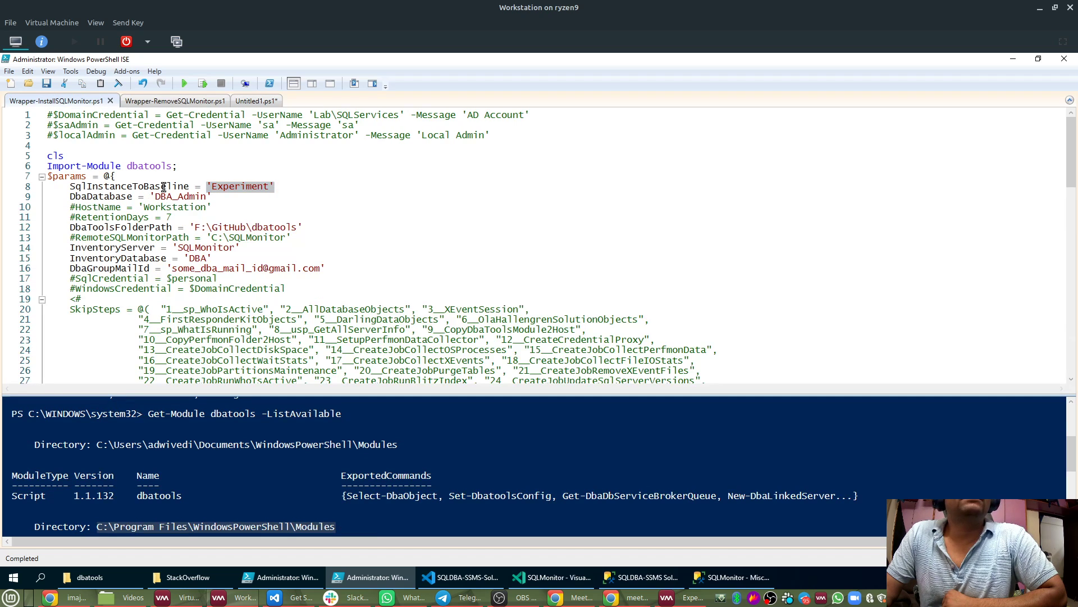
click(71, 228)
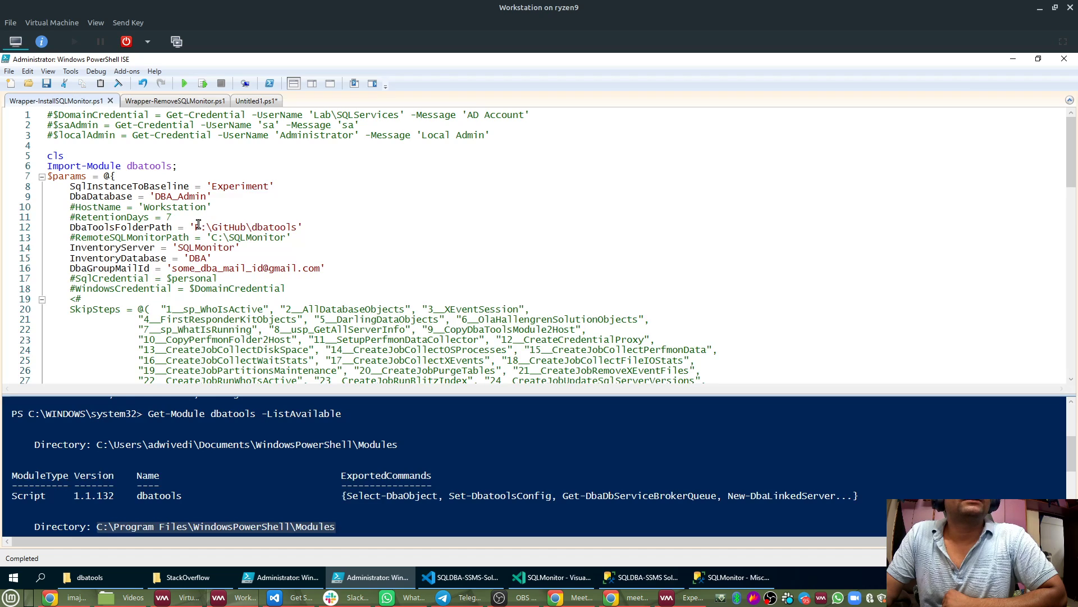
drag(189, 227, 305, 228)
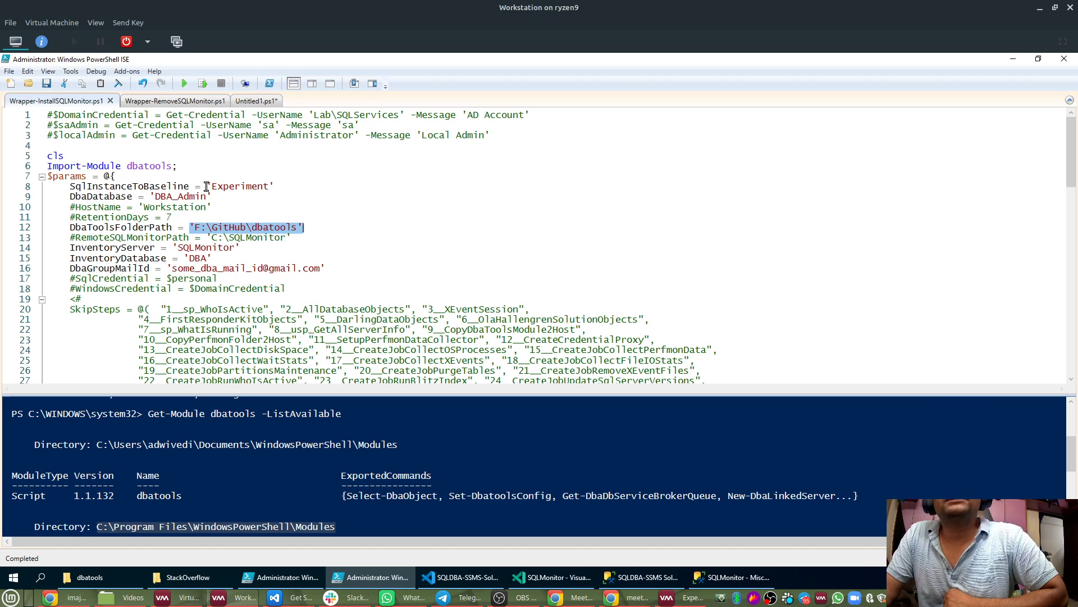
drag(207, 186, 286, 187)
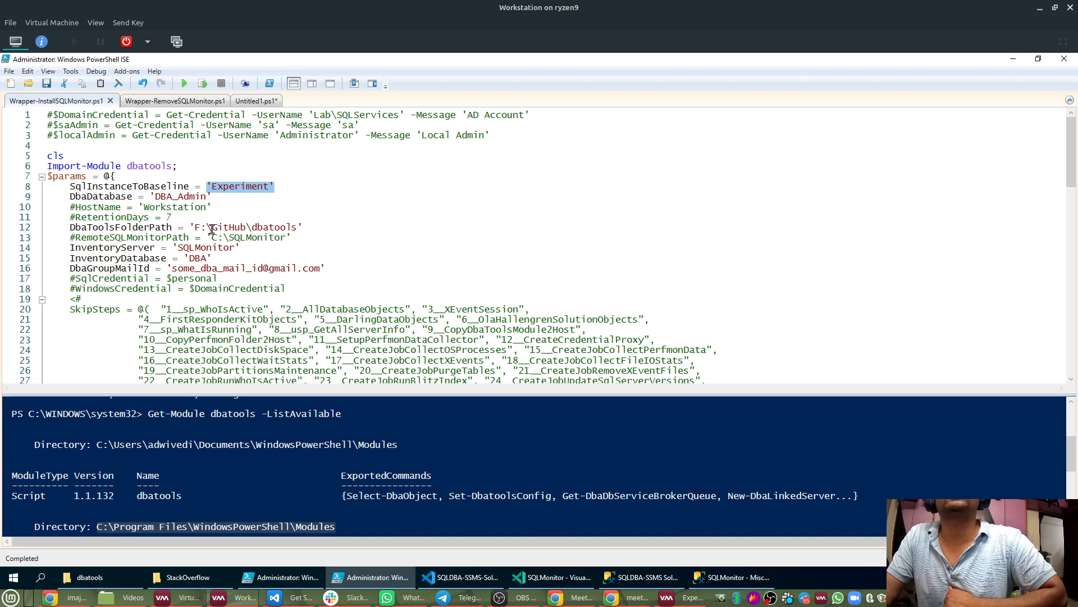
drag(194, 229, 313, 227)
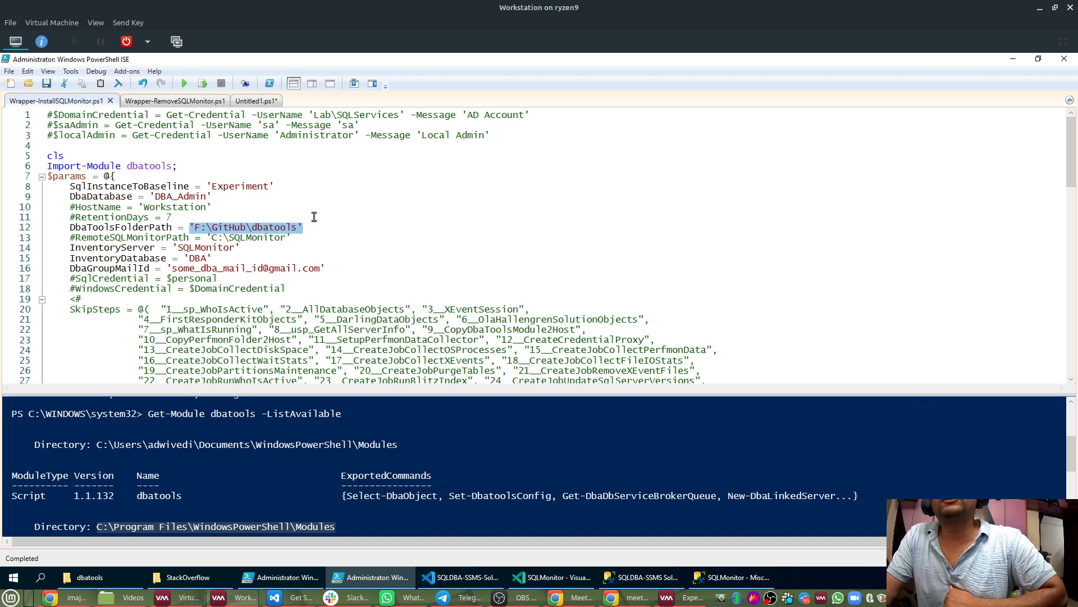
drag(206, 186, 309, 186)
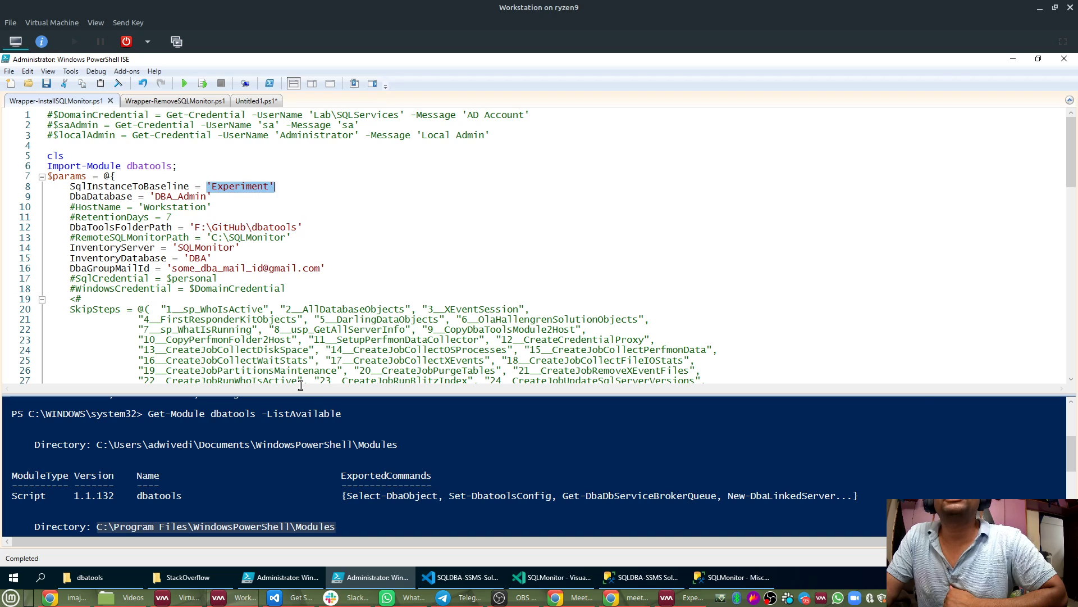
Print the module search paths in the console with $env:PSModulePath.
click(308, 436)
text($)
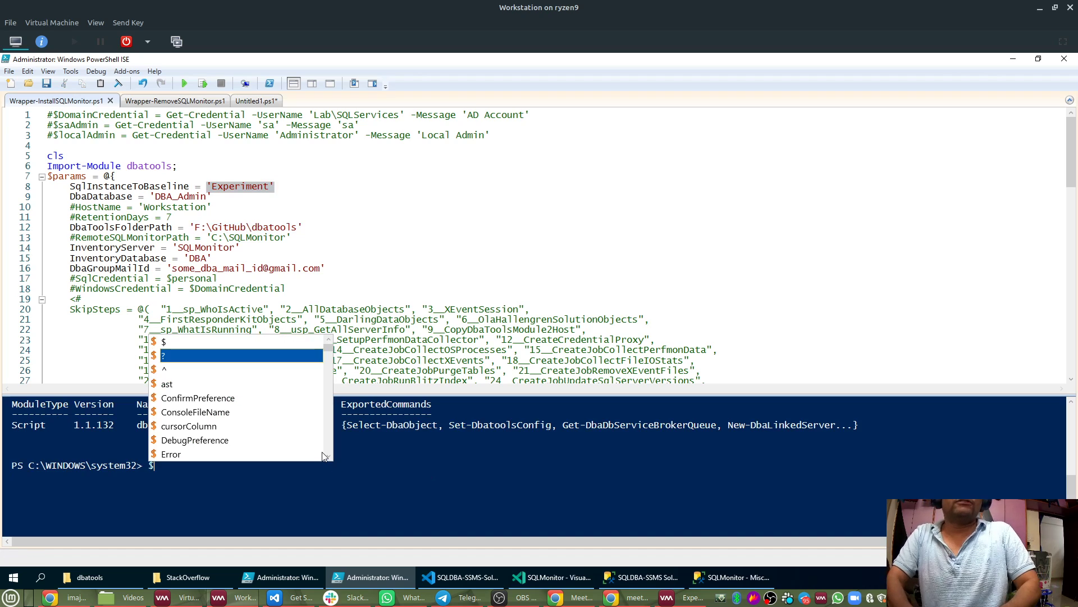
text(env)
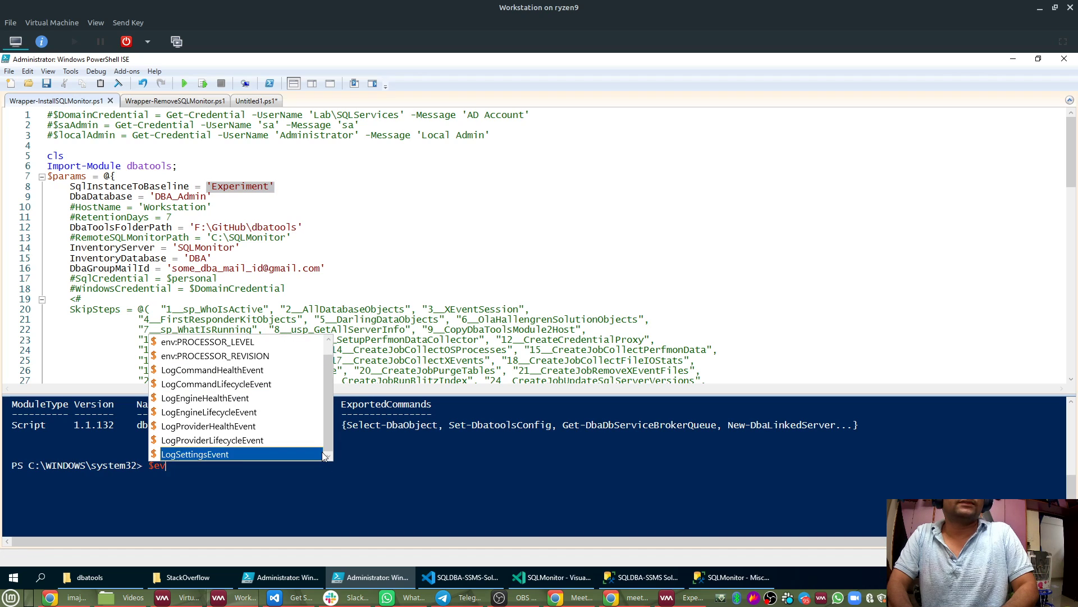
text(:PSModu)
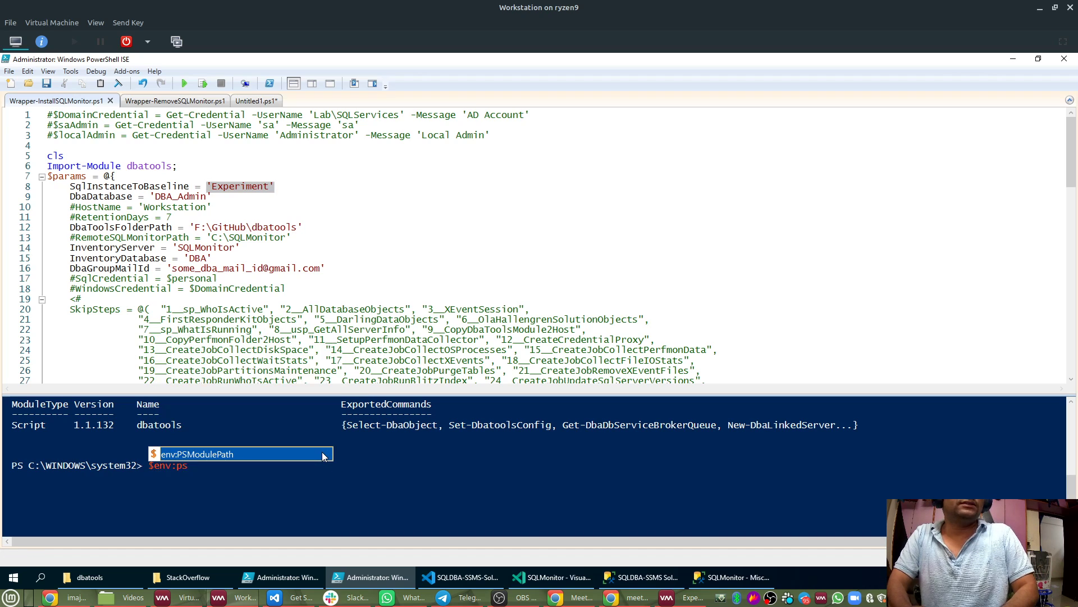
key(Tab)
key(Return)
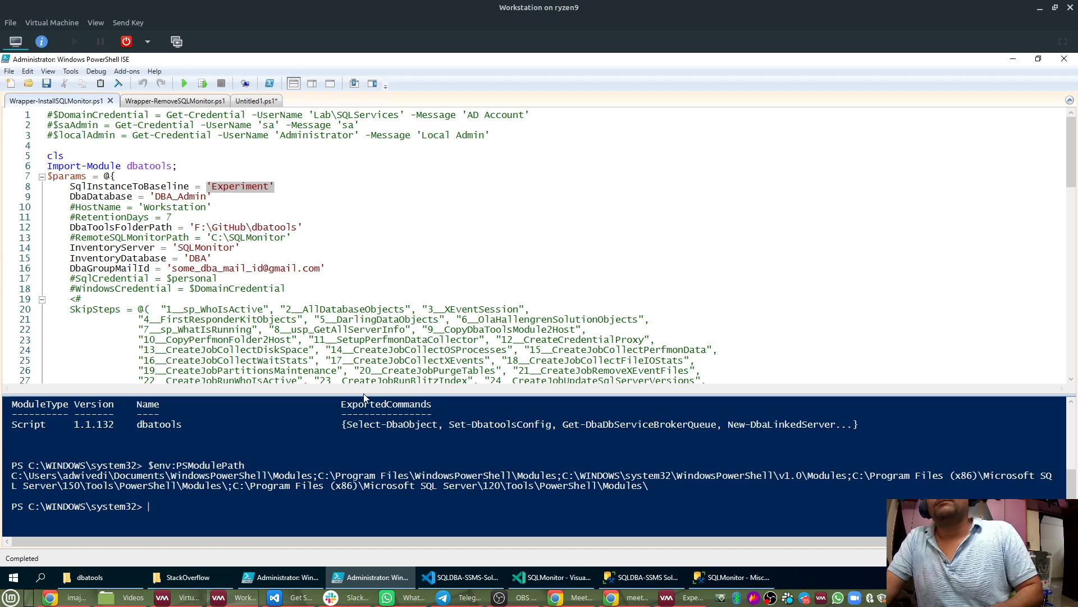
Enlarge the console area and copy the full path list output by $env:PSModulePath.
drag(363, 395, 363, 291)
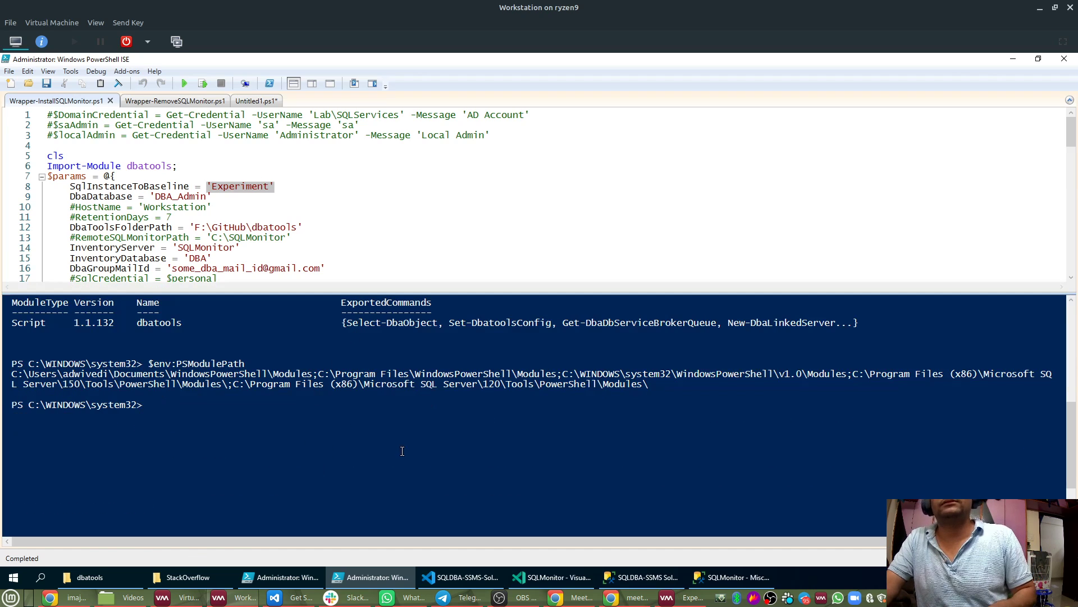
drag(150, 364, 257, 363)
click(657, 380)
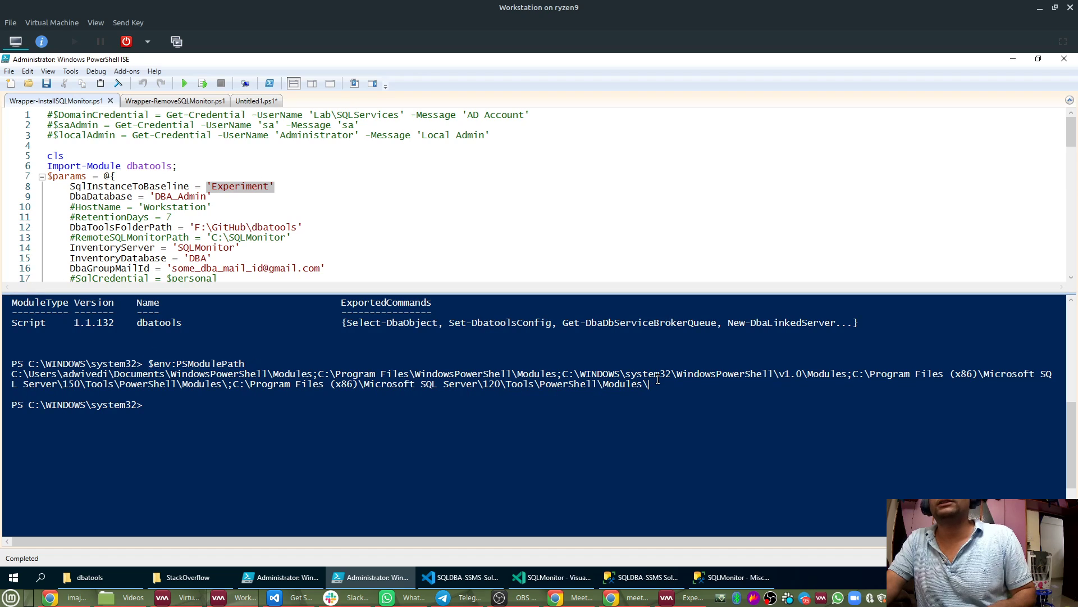
drag(655, 382, 11, 374)
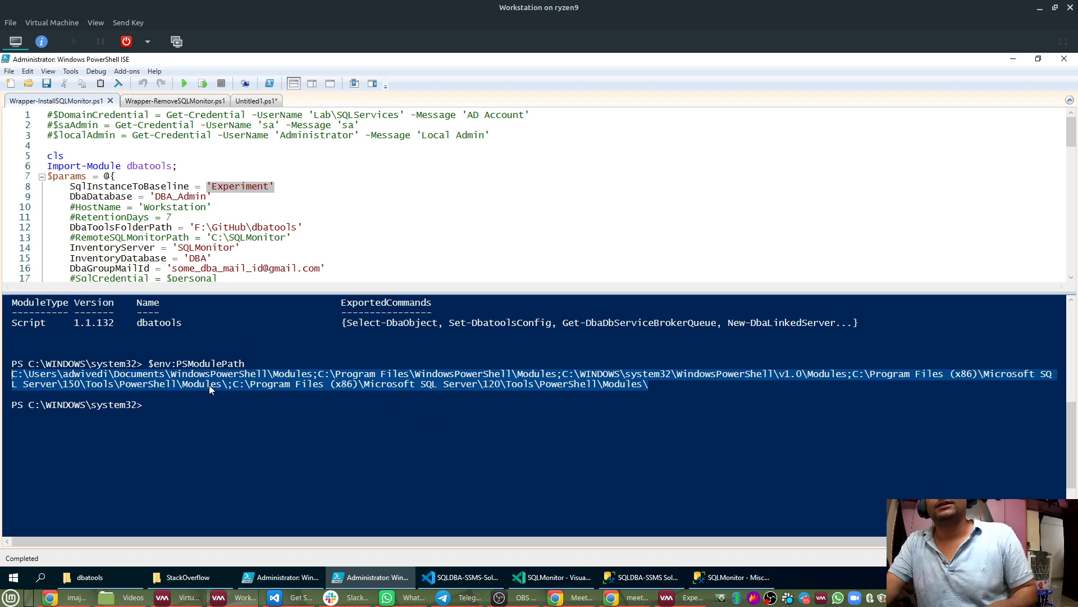
right_click(232, 382)
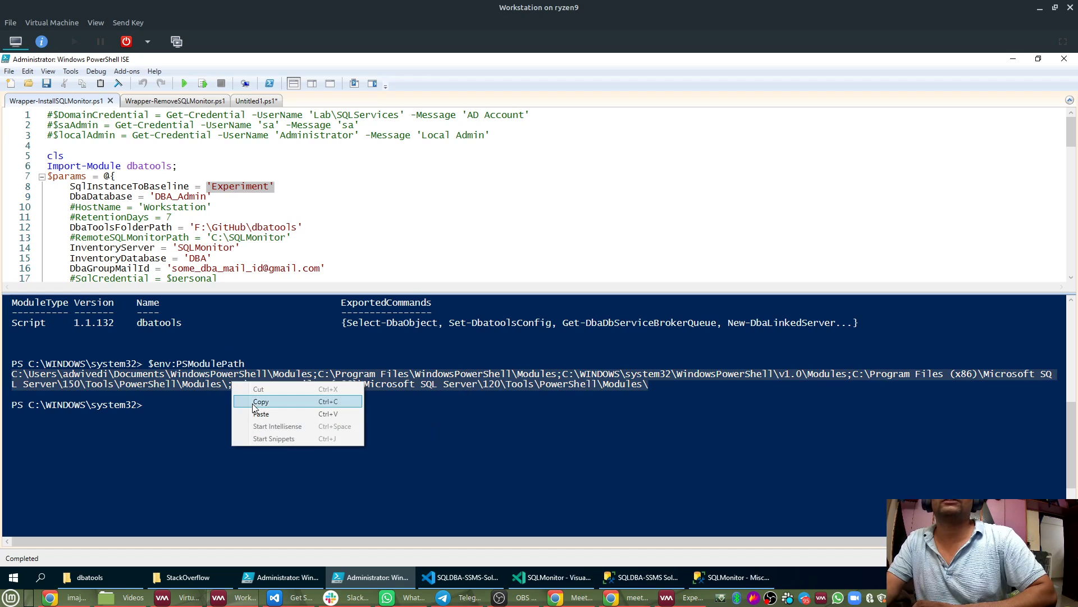
click(254, 400)
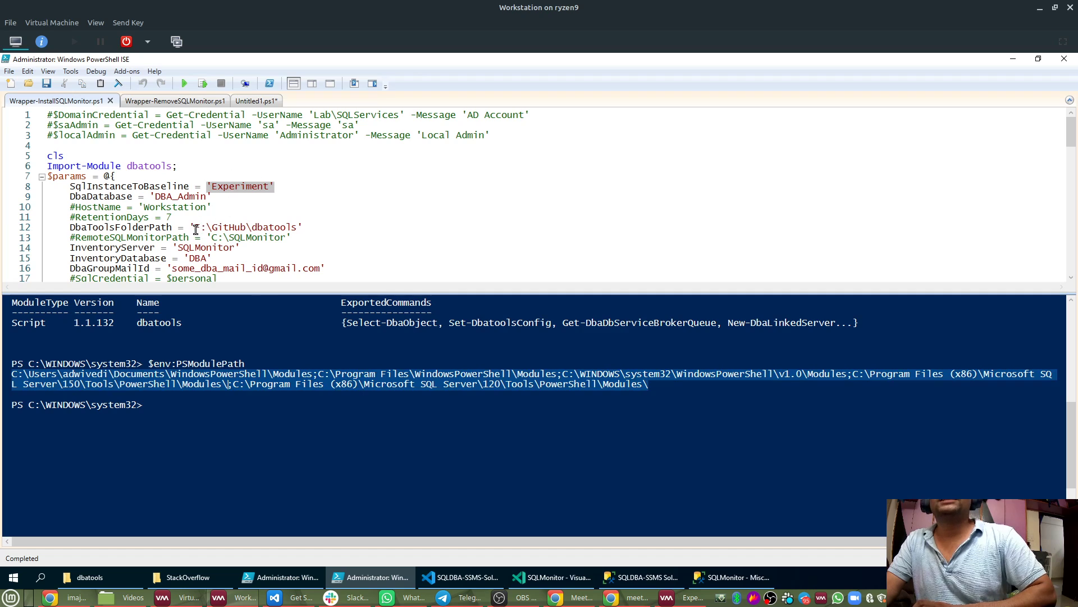
Check the DbaToolsFolderPath setting in the install script against the module paths in the console.
drag(190, 227, 345, 226)
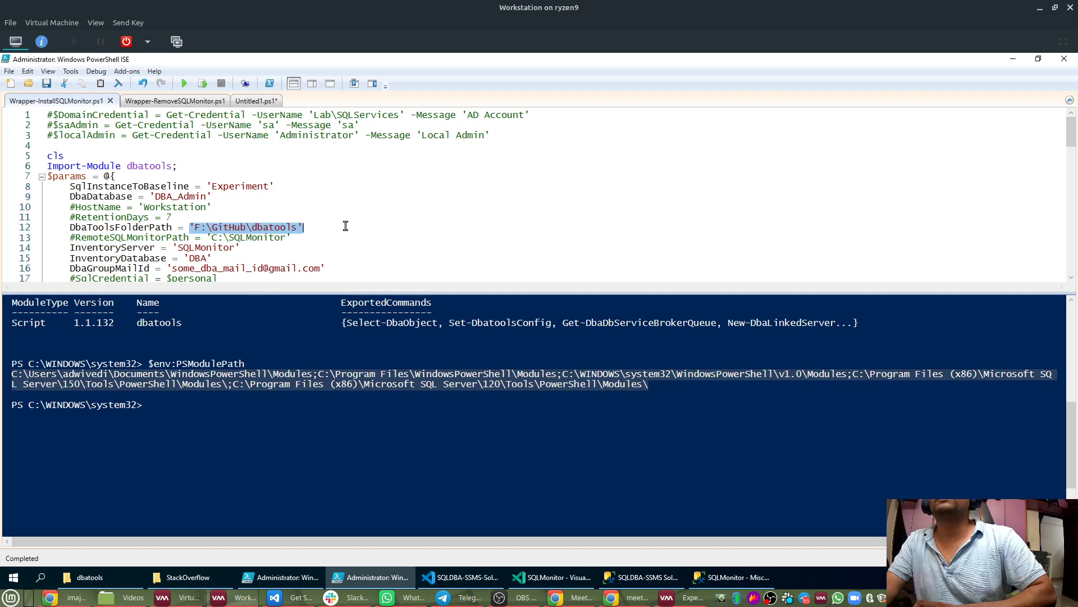
click(325, 347)
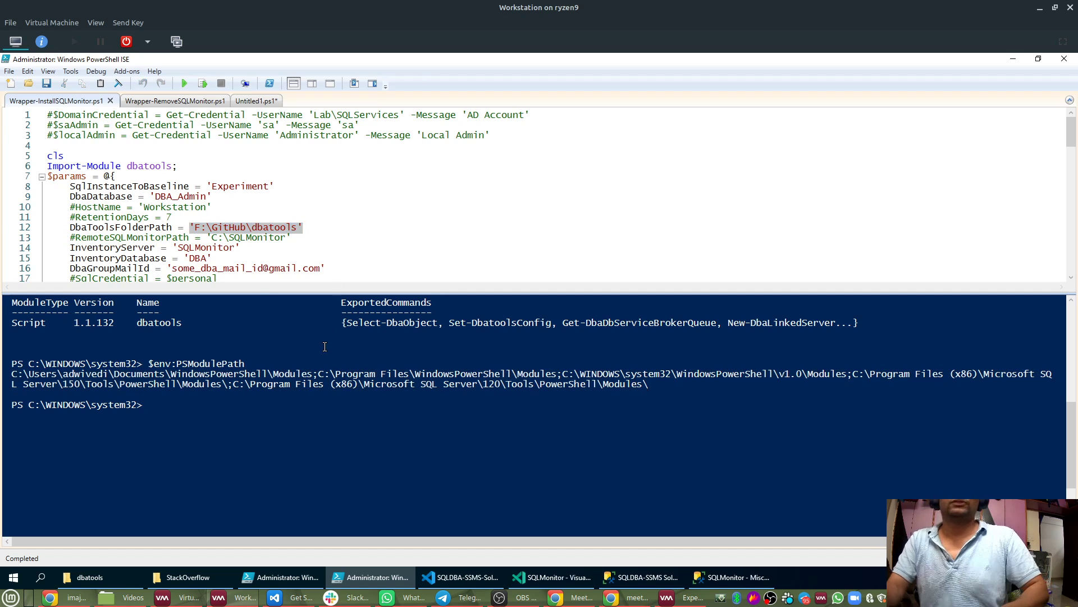
drag(69, 227, 302, 228)
click(292, 247)
click(268, 365)
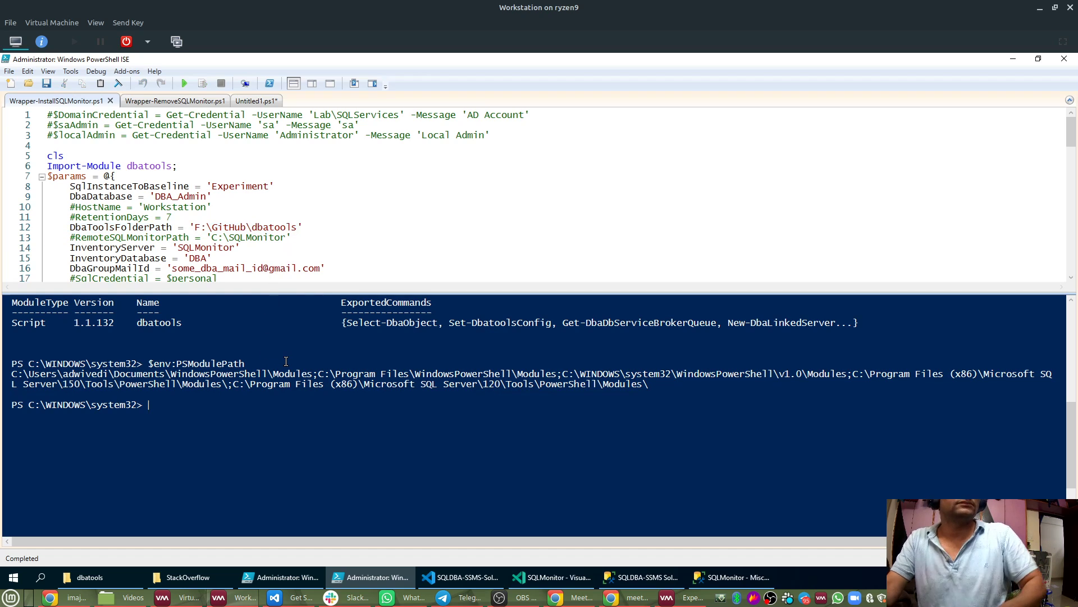
Clear the console with cls and enlarge the script area to show more of the install script.
text(cls)
key(Return)
drag(300, 290, 288, 462)
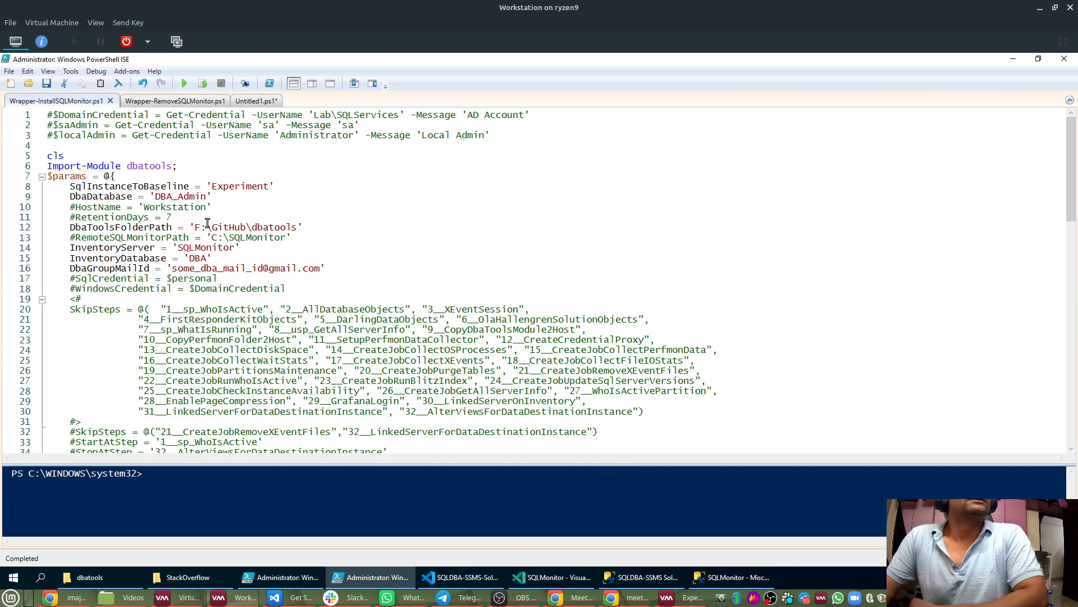
Replace the placeholder address in the DbaGroupMailId parameter with the DBA group's e-mail address and save the install script.
drag(68, 249, 235, 256)
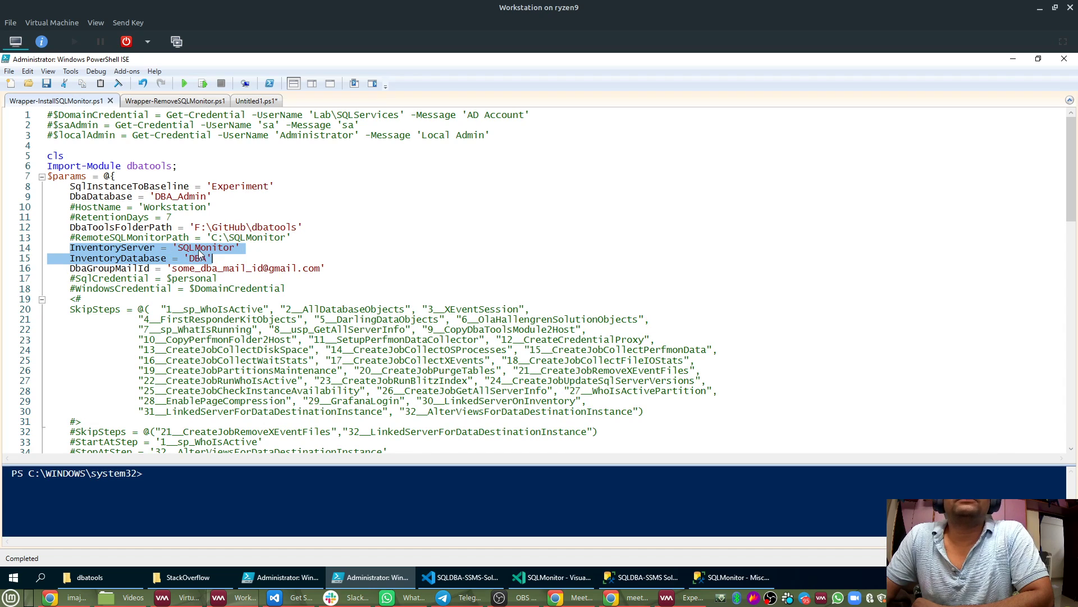
click(60, 272)
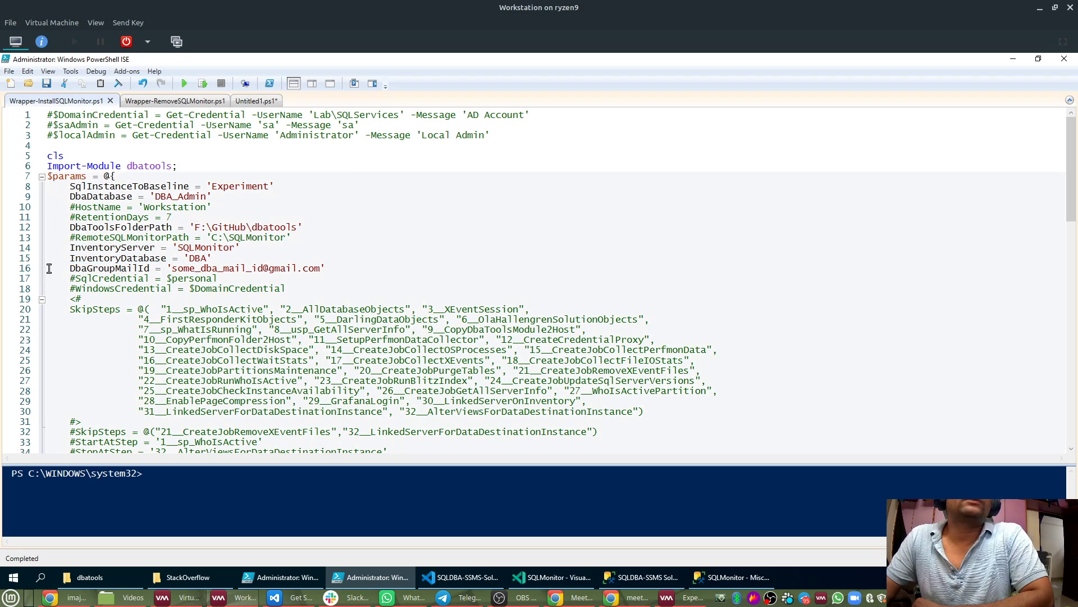
drag(70, 269, 150, 269)
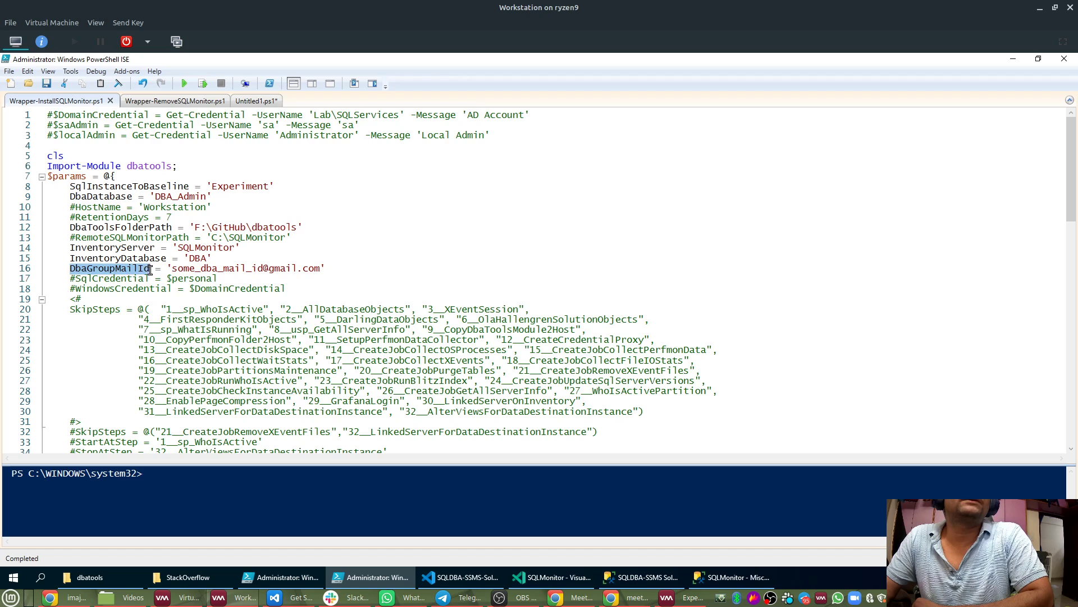
double_click(235, 269)
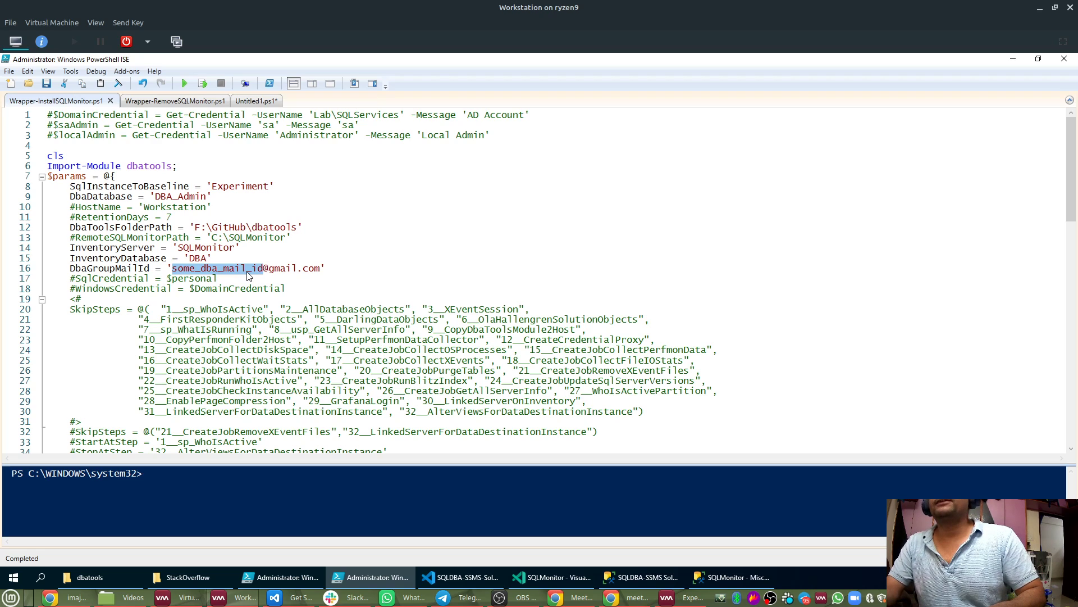
text(sqlagent)
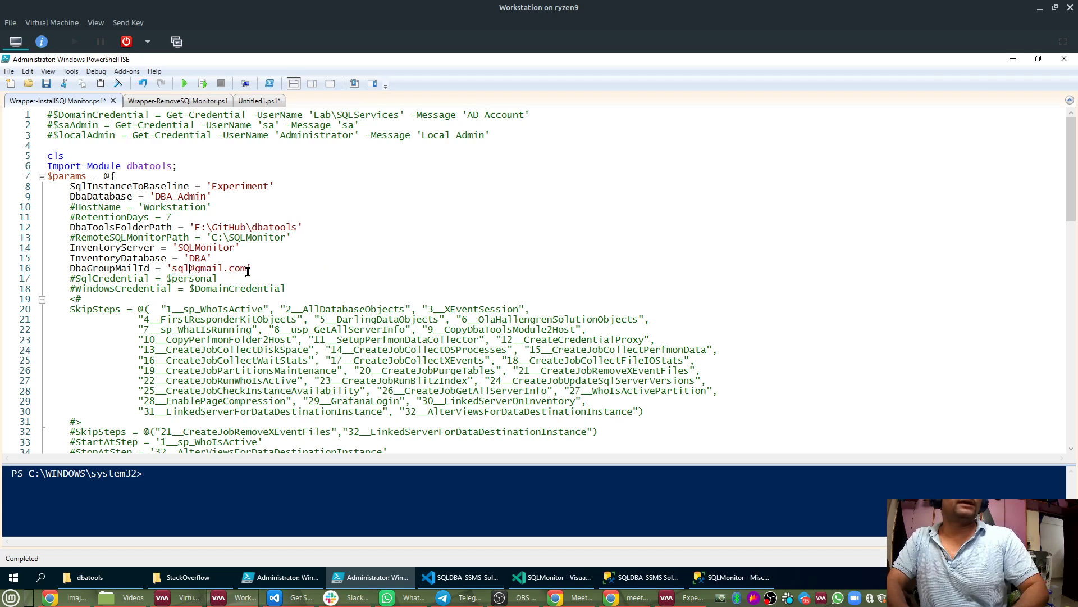
text(ser)
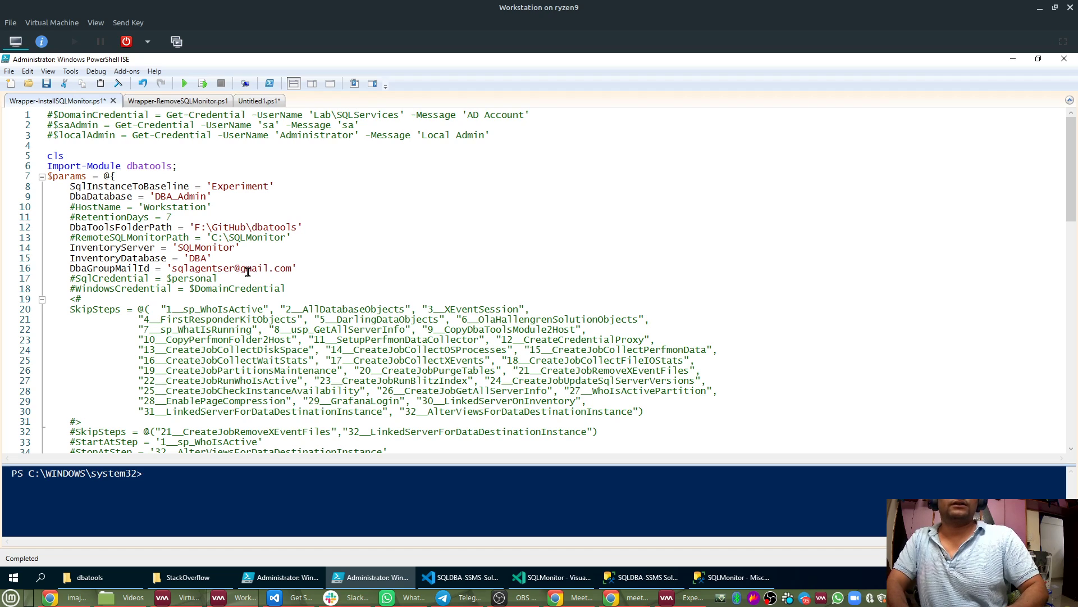
text(vice)
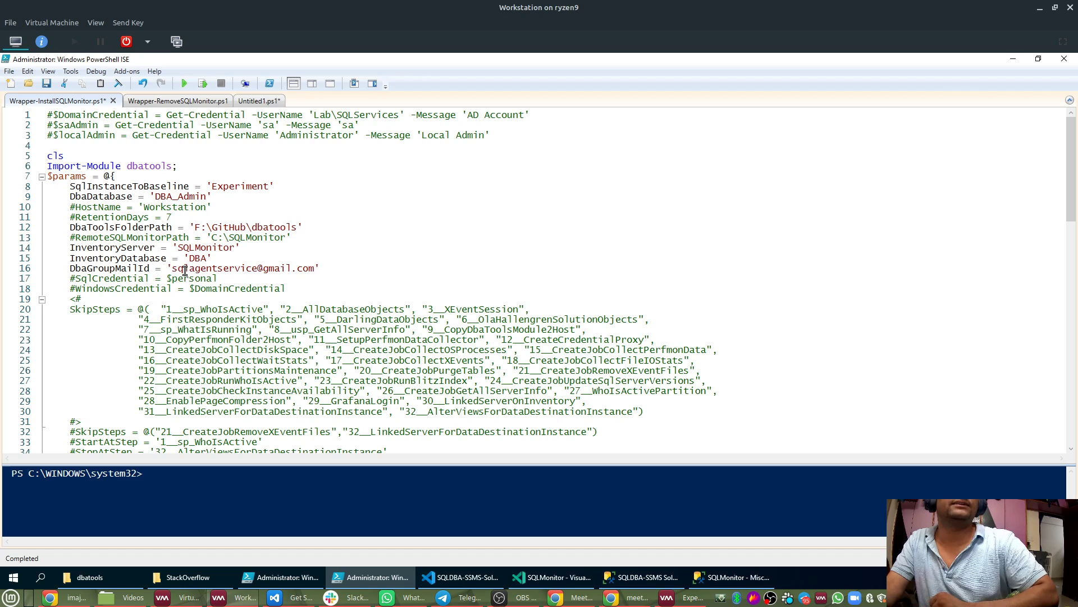
click(337, 268)
key(ctrl+s)
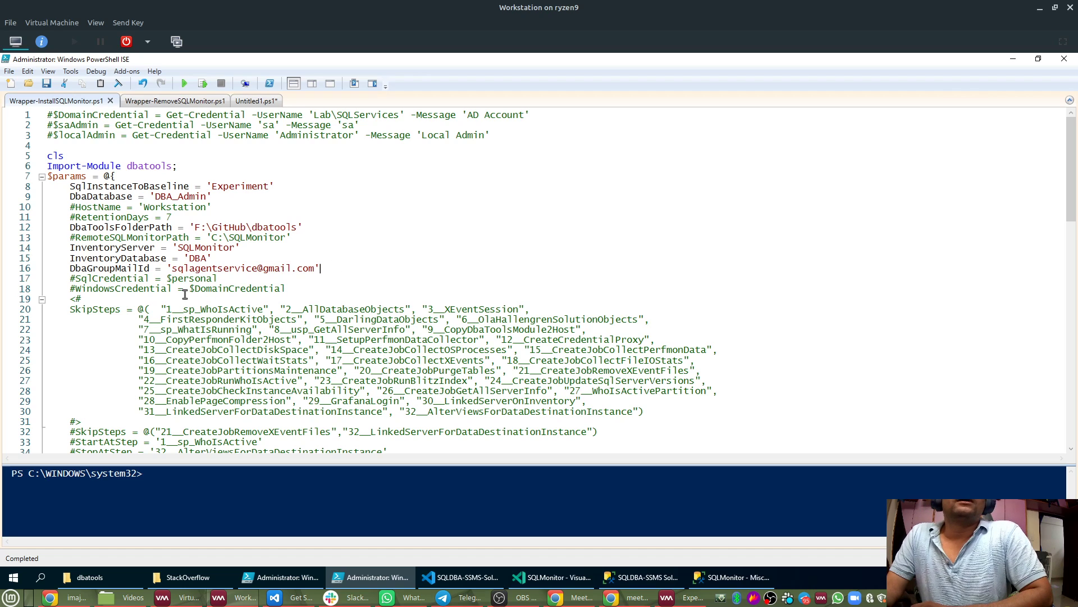
Look through the commented-out optional parameters, from SkipSteps to ConfirmValidationOfMultiInstance, and the Install-SQLMonitor.ps1 call below them.
scroll(185, 295, down, 2)
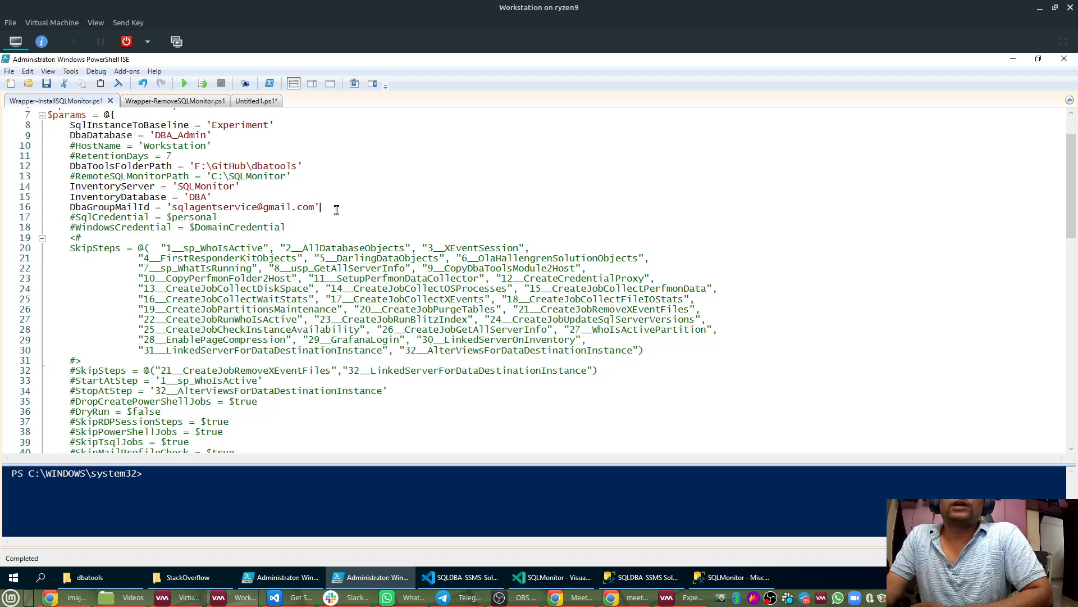
scroll(389, 380, down, 4)
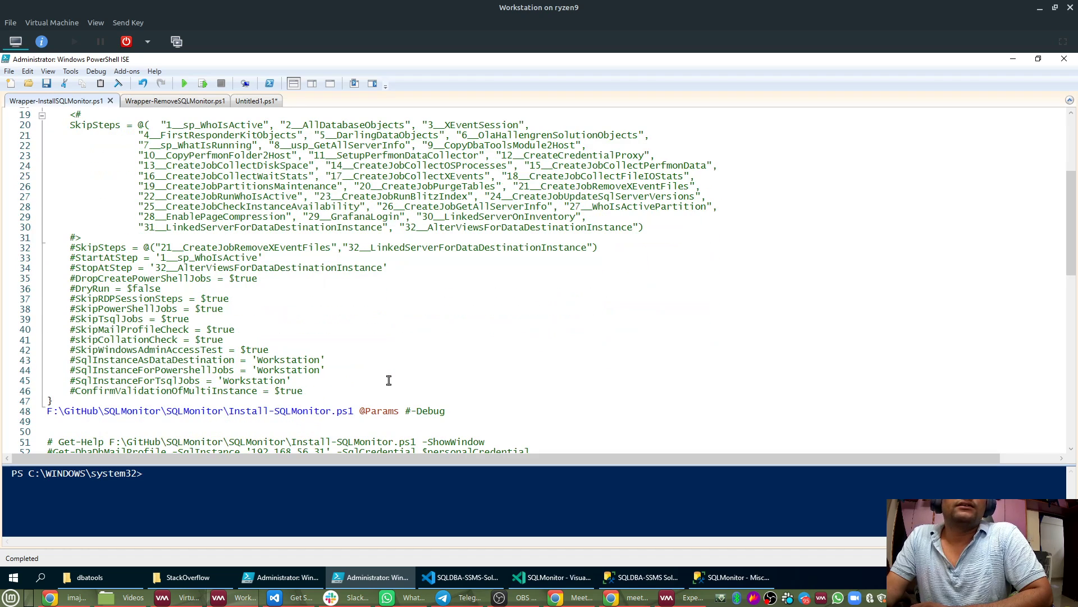
scroll(389, 380, up, 3)
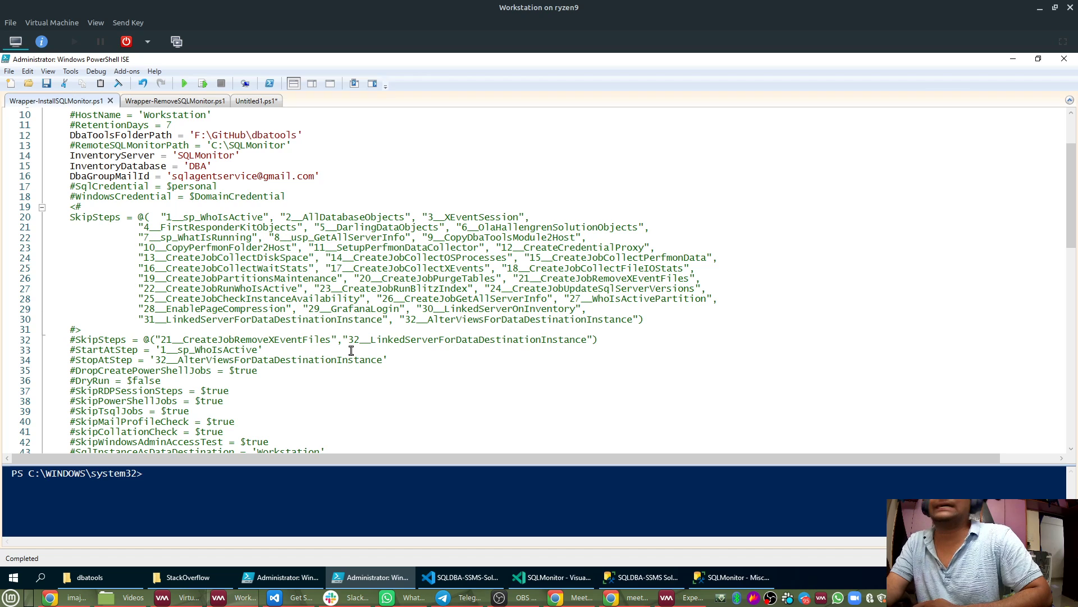
scroll(331, 317, down, 4)
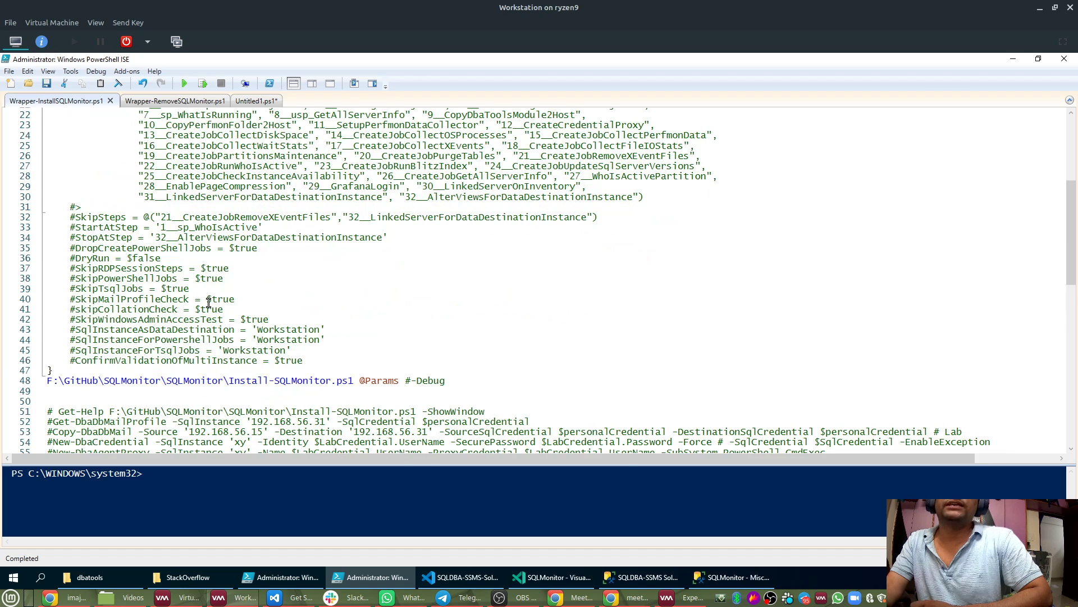
scroll(209, 302, up, 6)
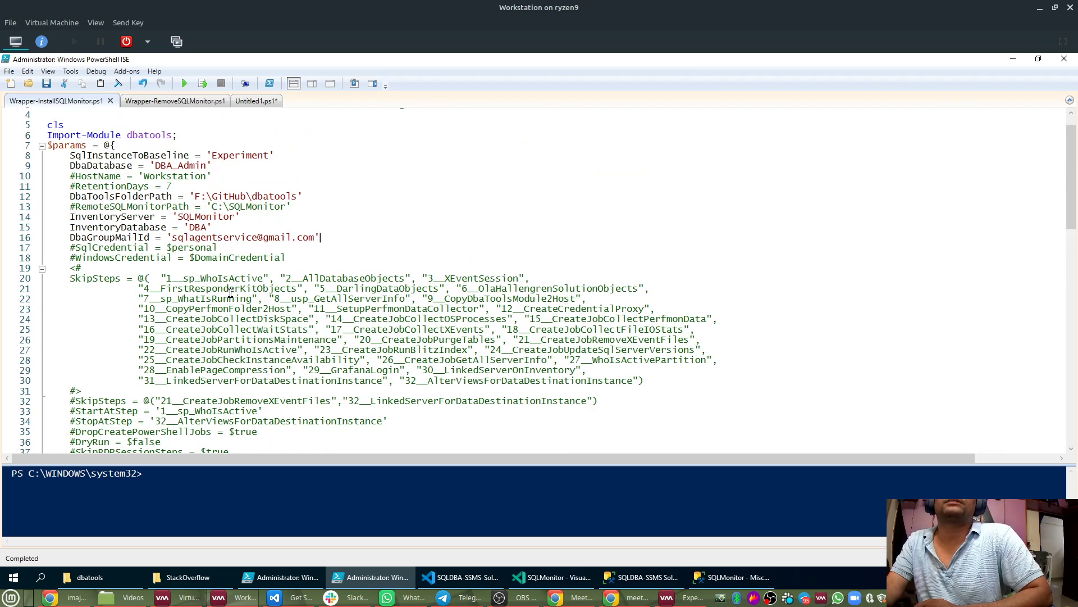
scroll(231, 292, down, 4)
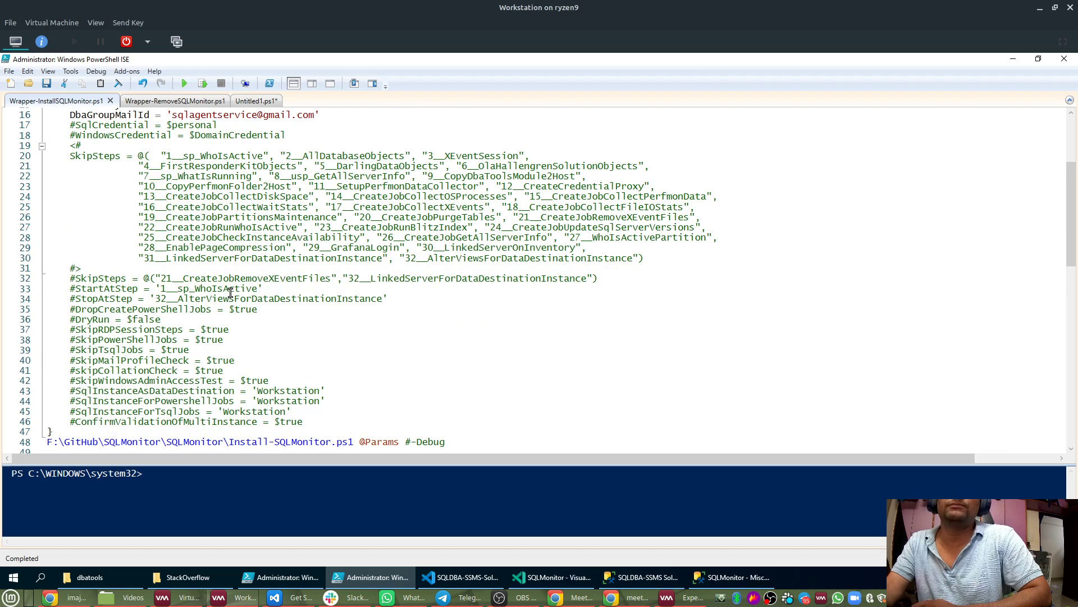
scroll(230, 293, up, 5)
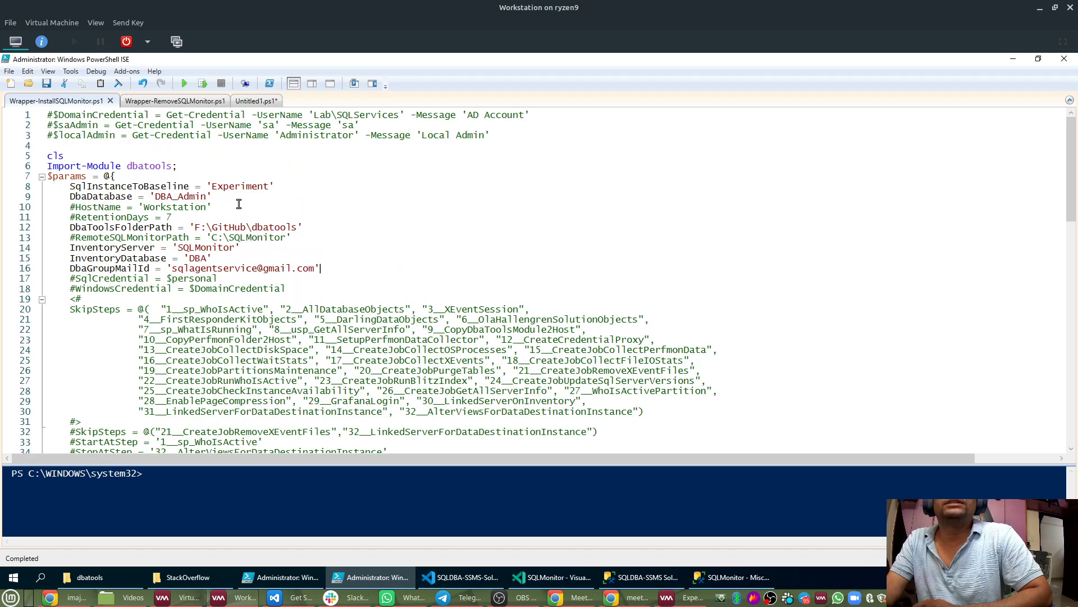
Review the active parameters in the $params block, including the dbatools path, target instance, inventory server and database, and group mail.
drag(189, 228, 321, 228)
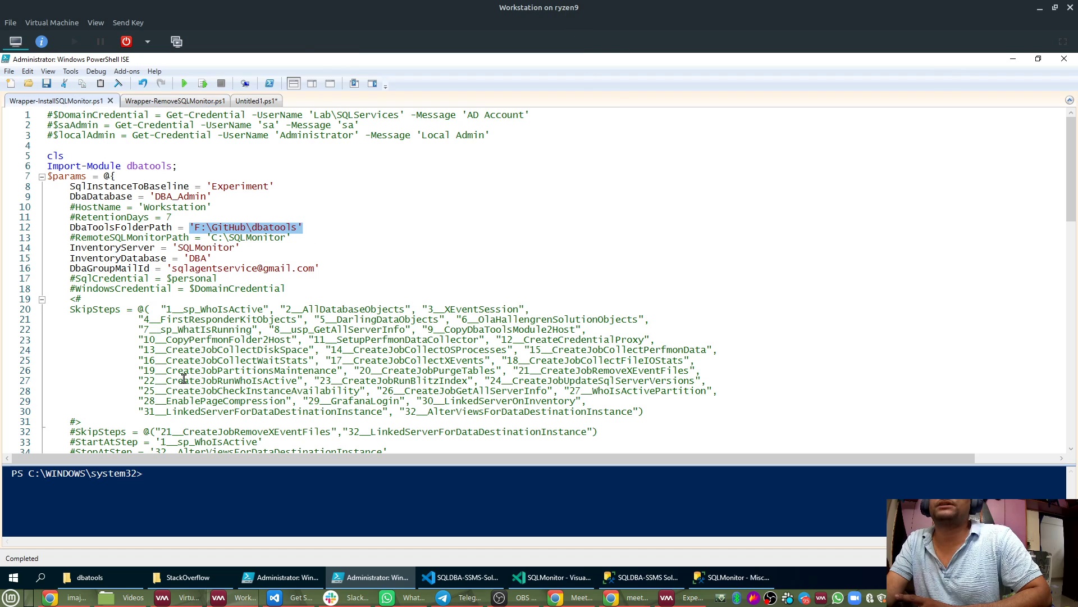
click(241, 297)
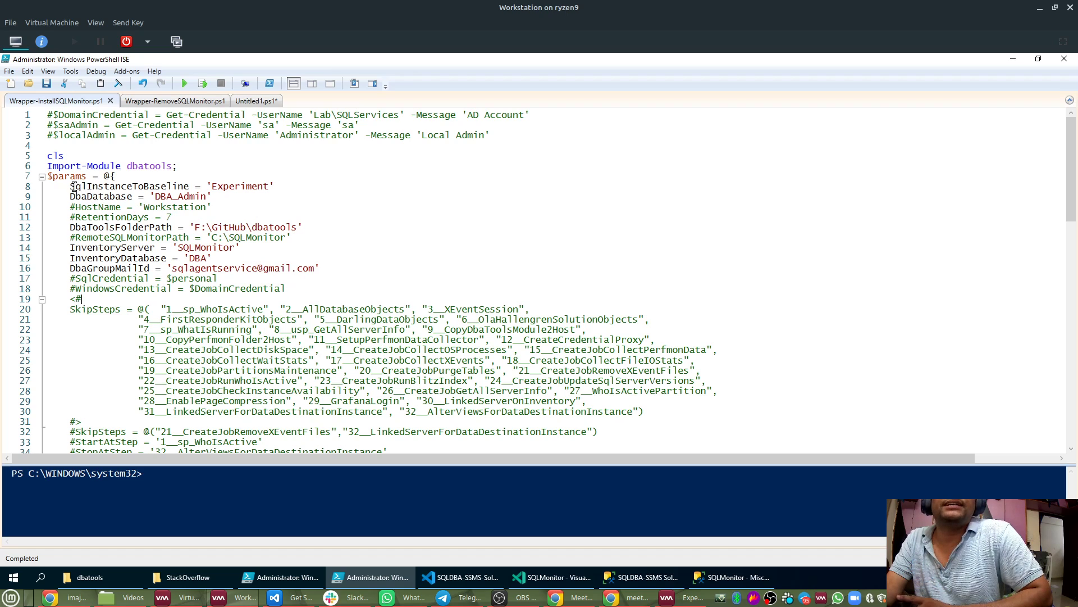
drag(71, 190, 289, 193)
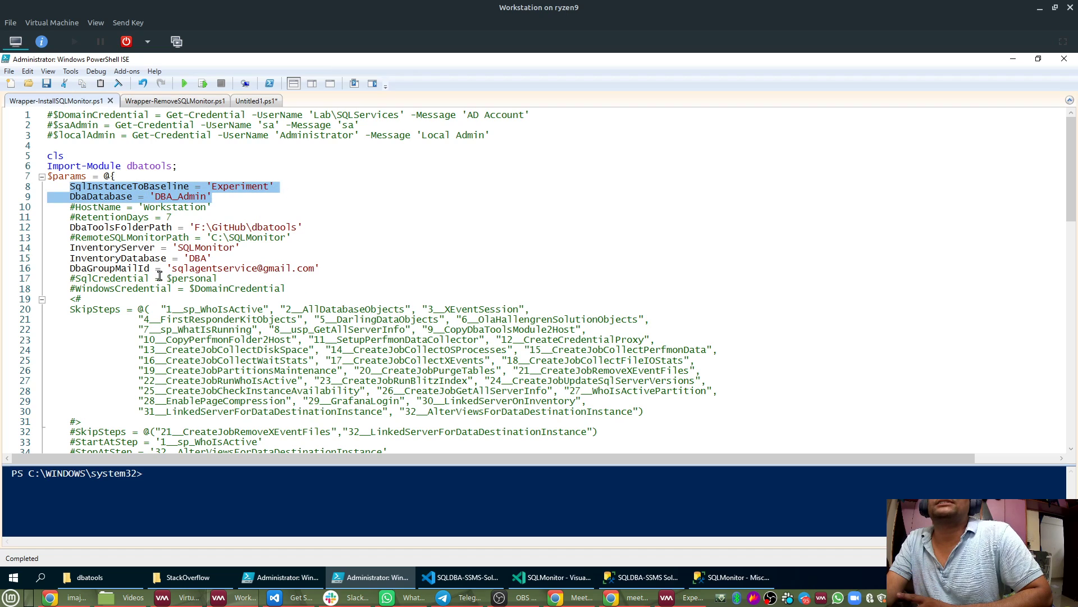
click(192, 247)
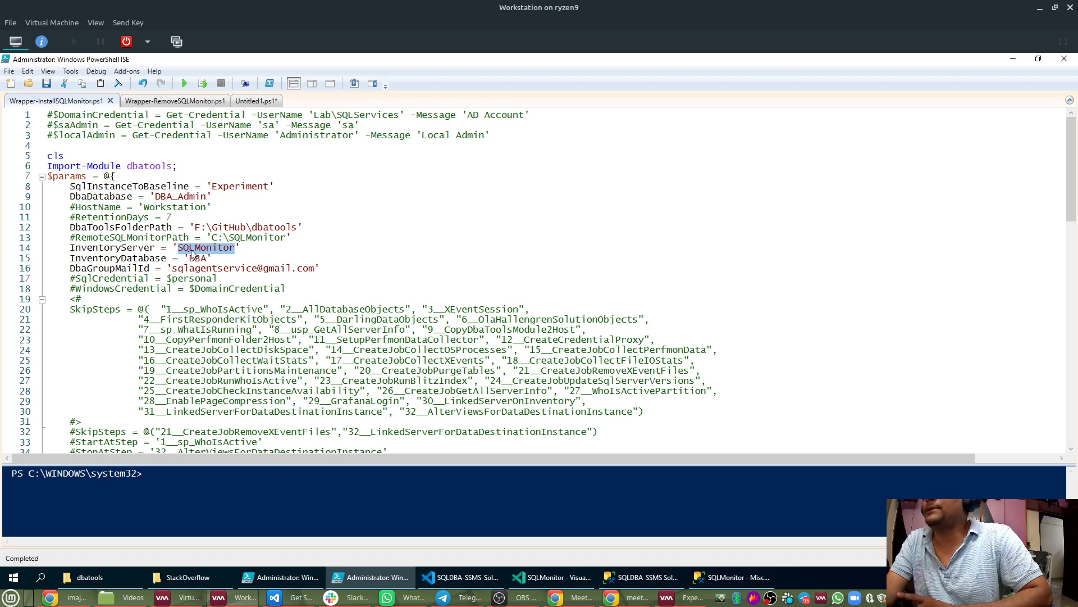
double_click(196, 258)
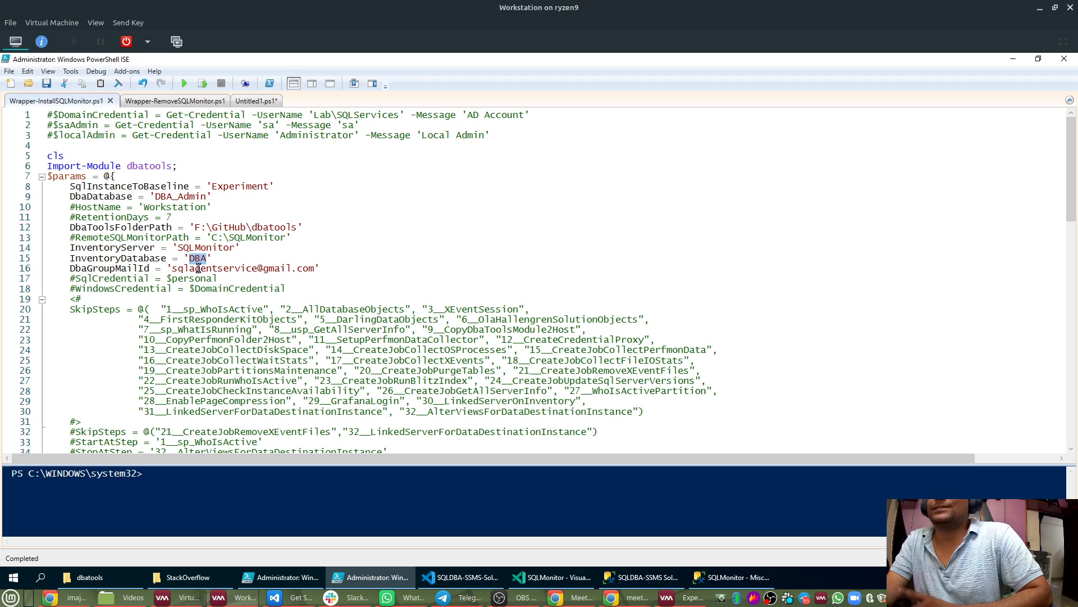
drag(70, 269, 345, 268)
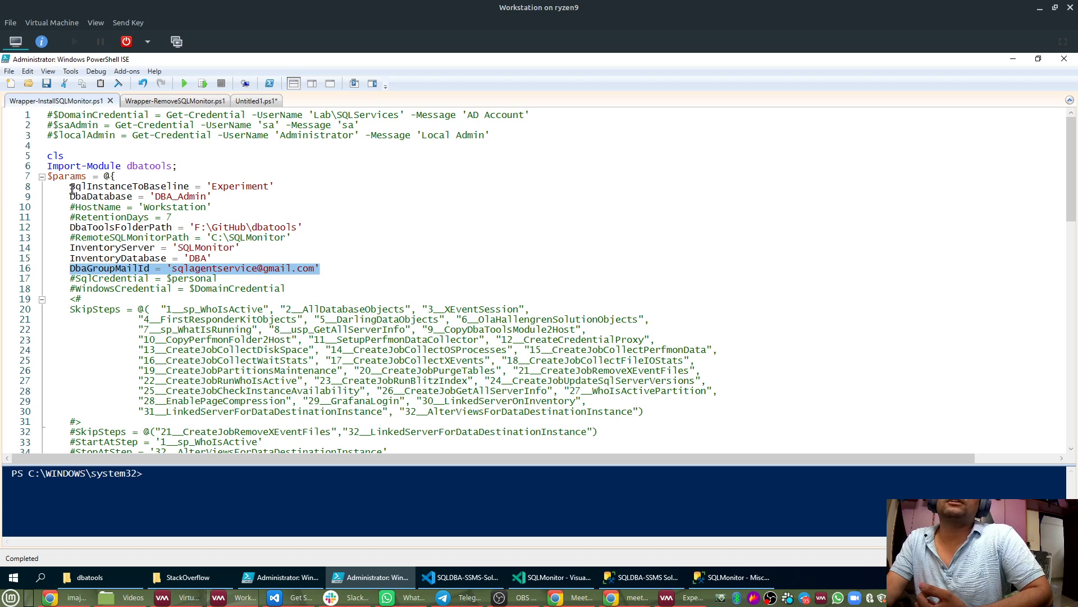
Examine the SqlInstanceToBaseline and DbaDatabase values that define the instance and database for the installation.
drag(71, 188, 246, 198)
double_click(256, 186)
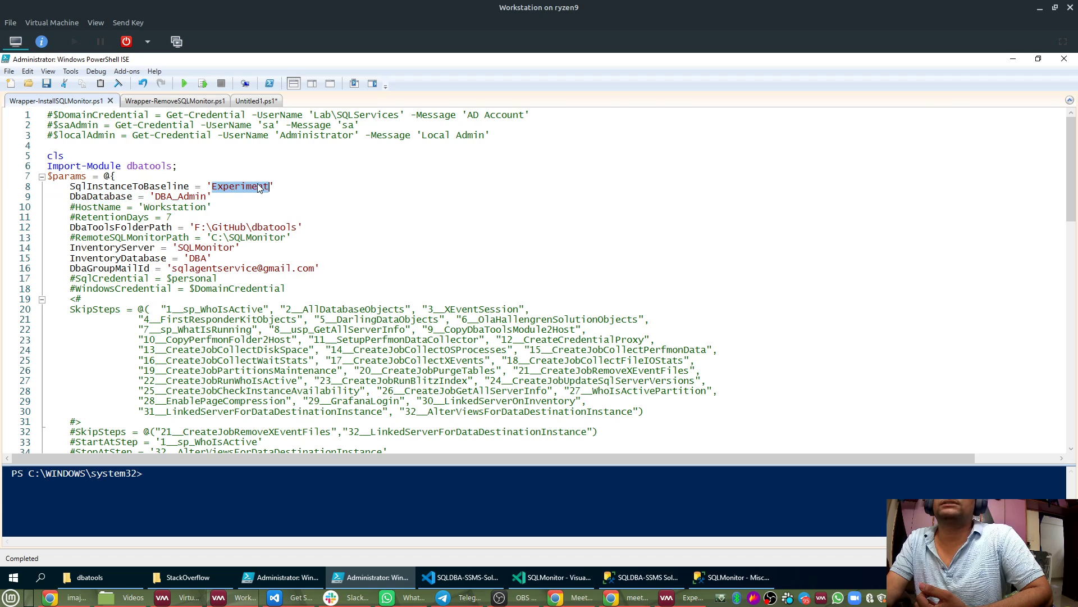
double_click(181, 199)
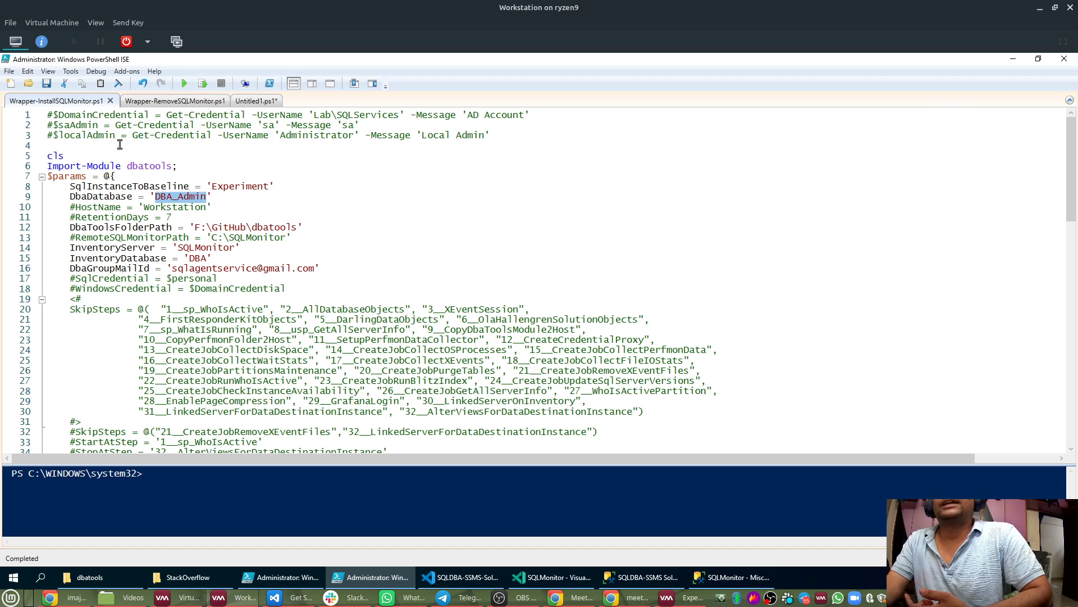
click(71, 197)
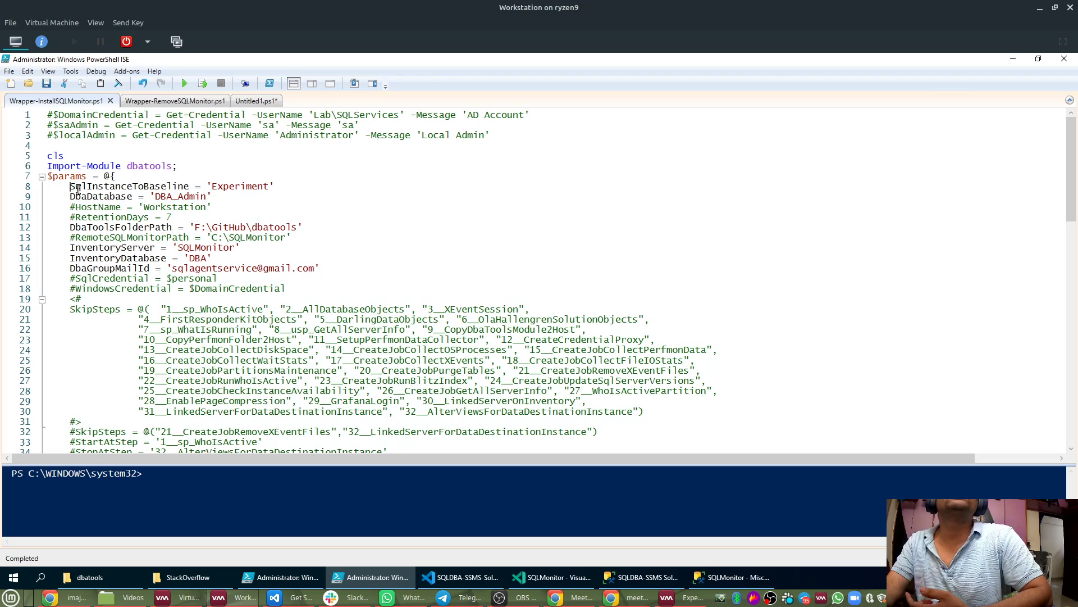
drag(69, 186, 302, 188)
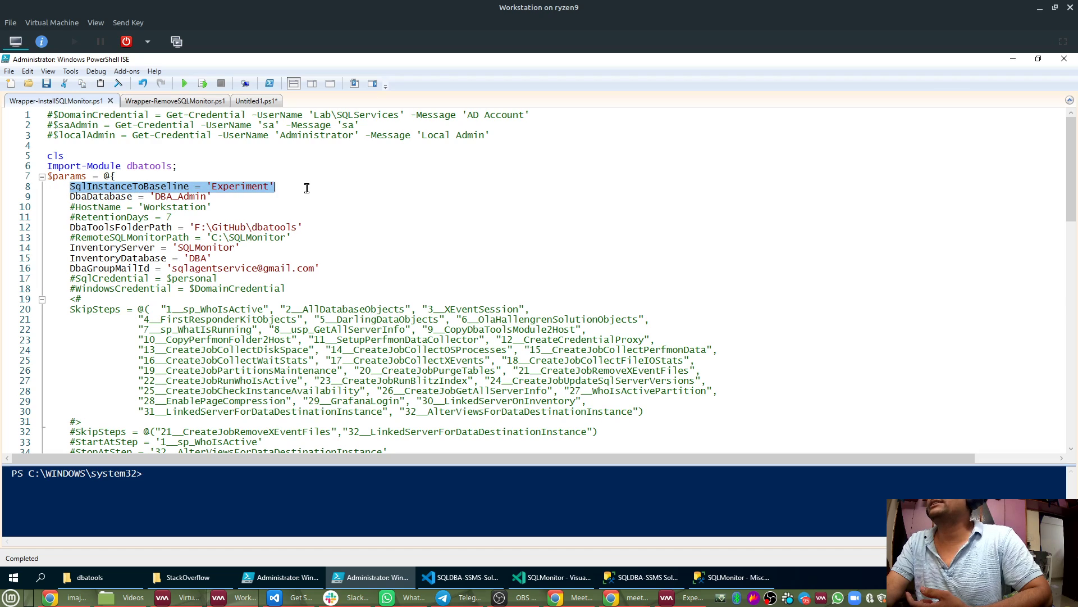
double_click(236, 190)
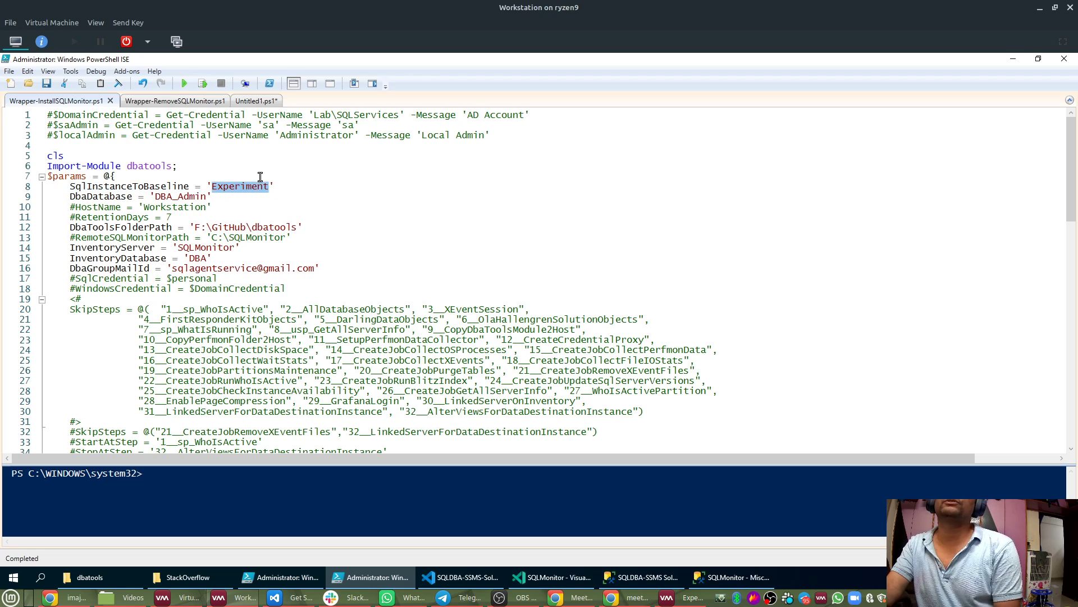
click(261, 467)
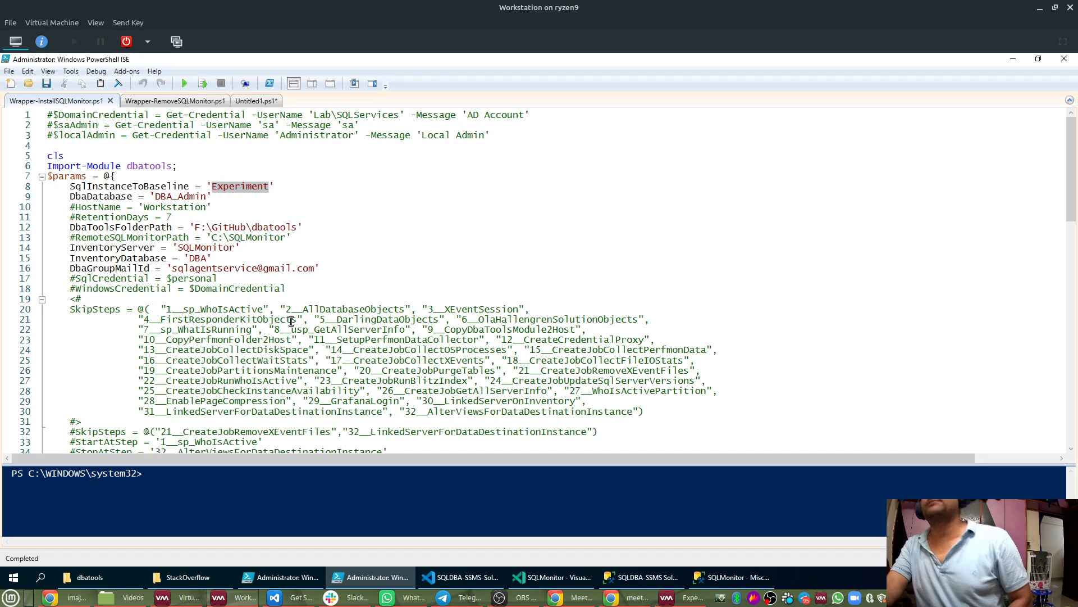
double_click(229, 186)
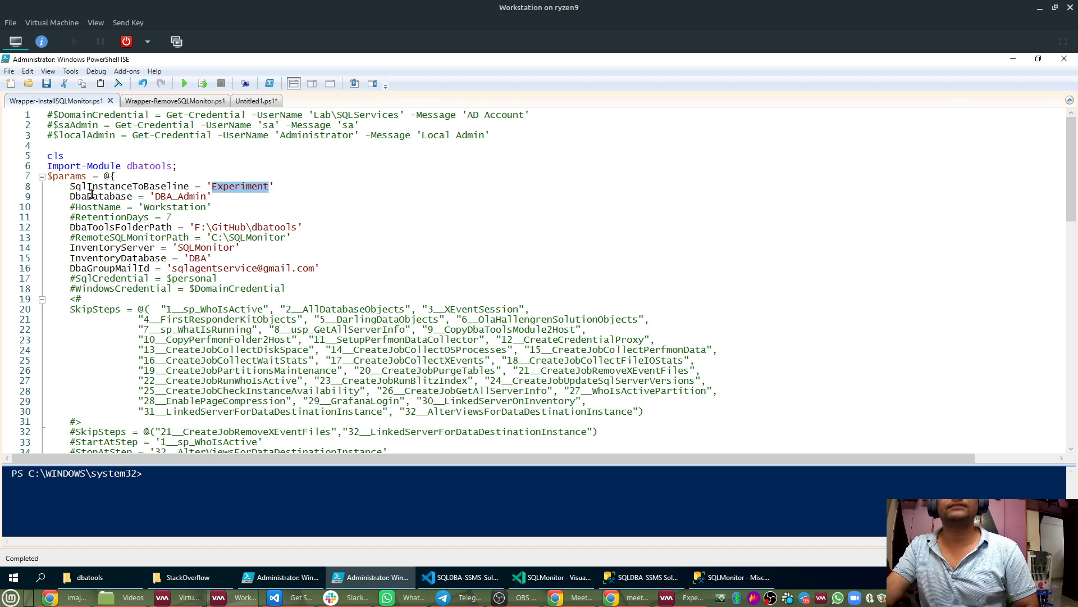
double_click(169, 197)
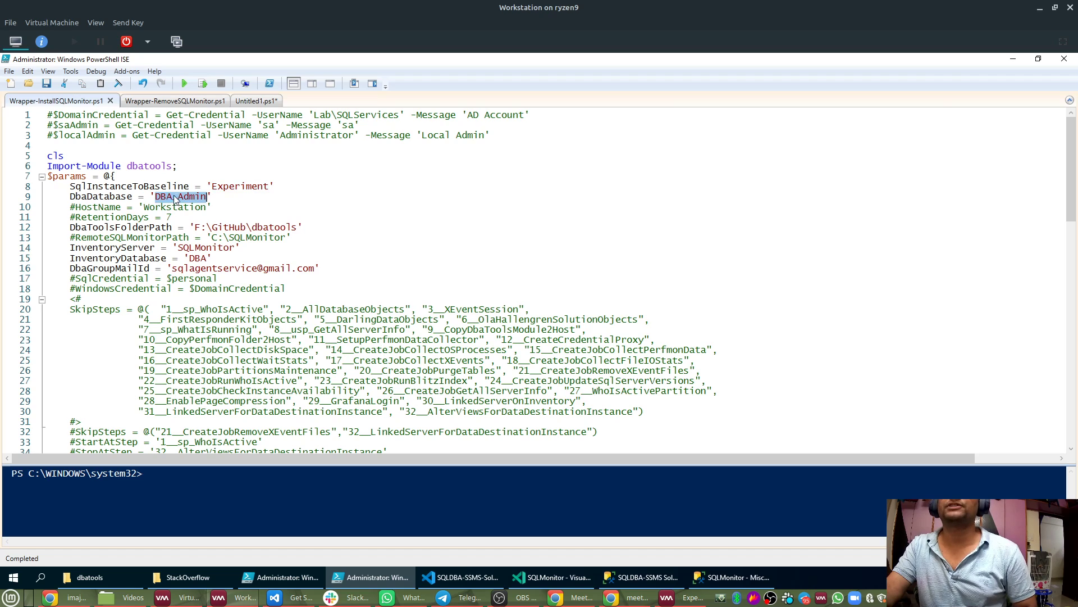
Check the DbaToolsFolderPath, InventoryServer, InventoryDatabase and DbaGroupMailId values in the install script.
click(192, 228)
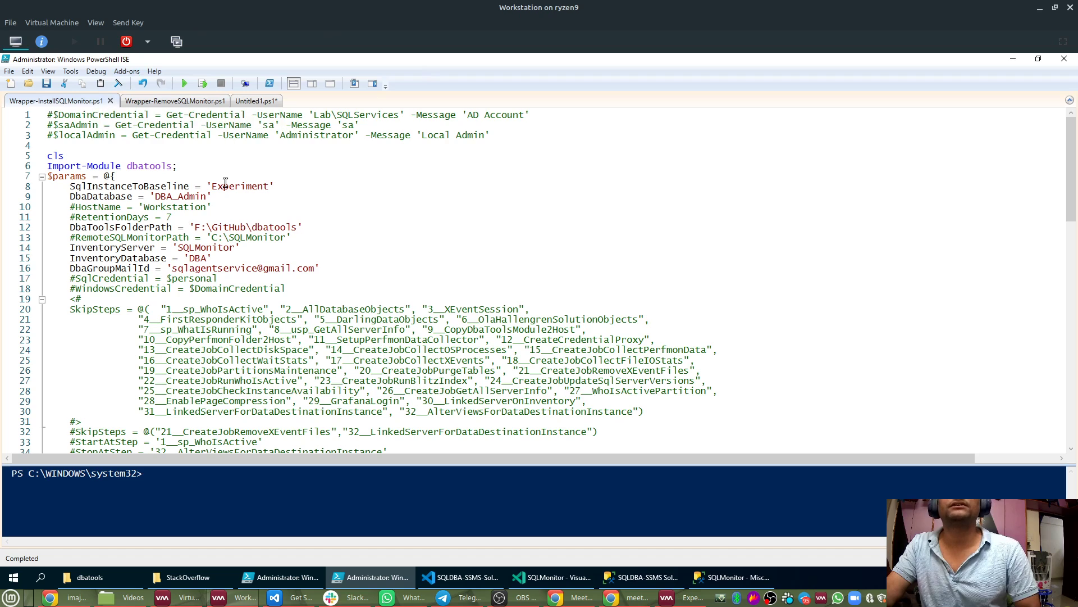
drag(191, 227, 308, 227)
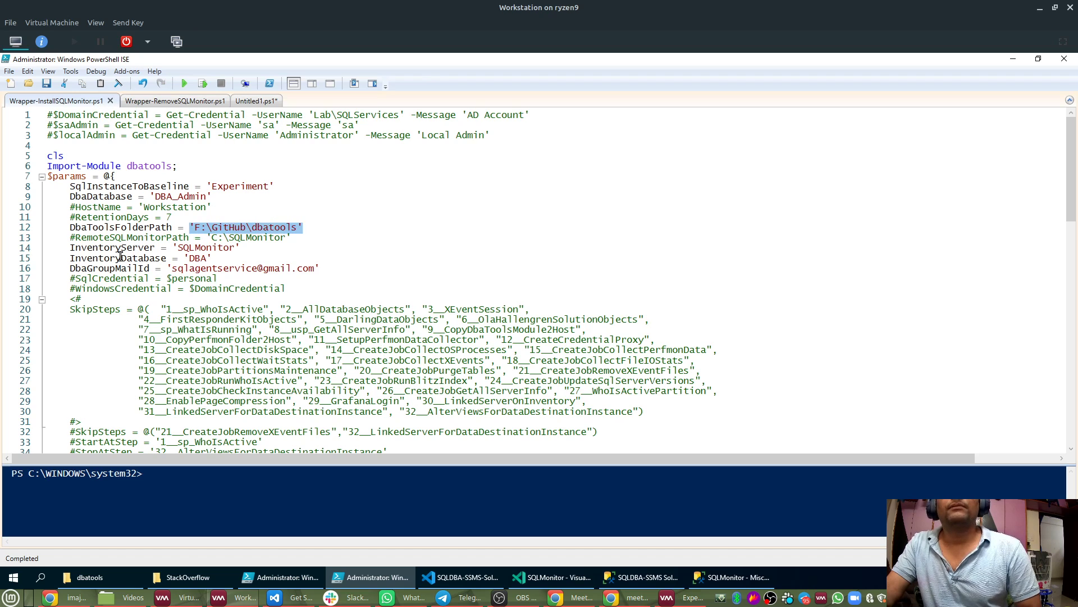
drag(70, 249, 241, 249)
double_click(200, 248)
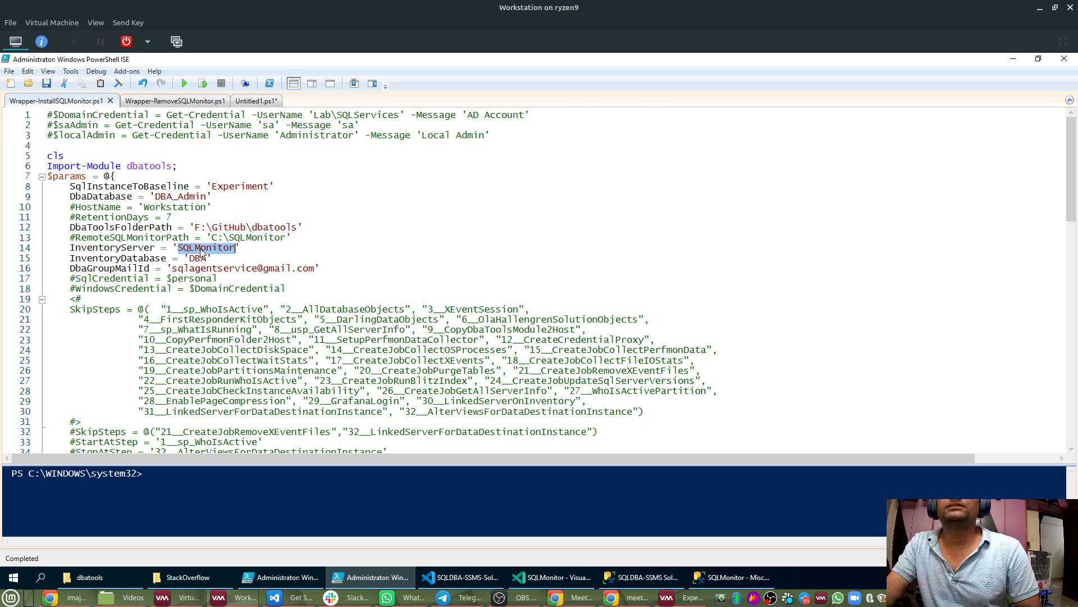
click(199, 259)
double_click(199, 259)
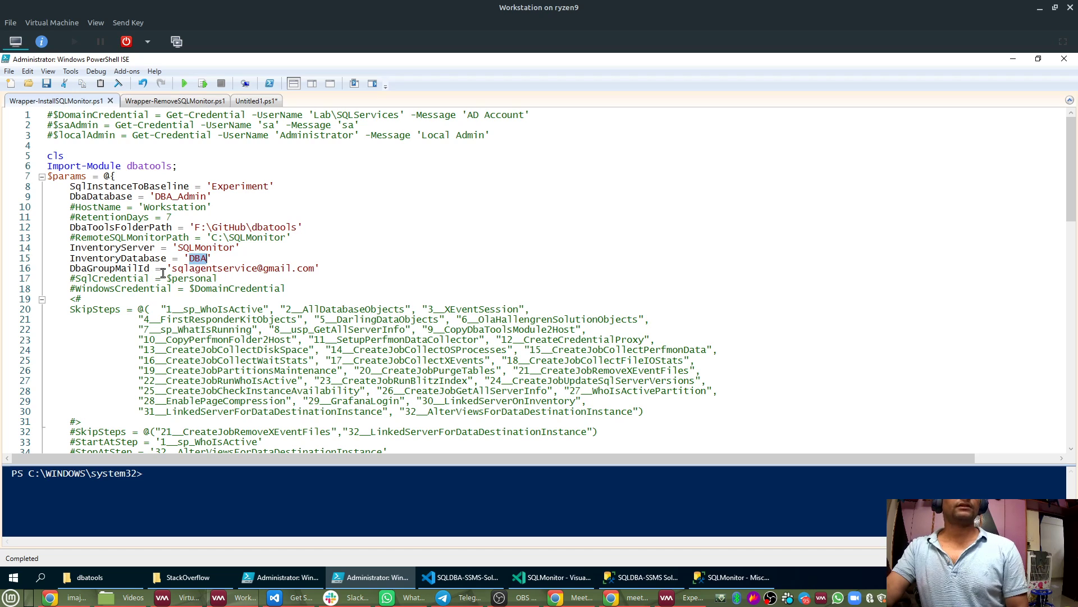
drag(167, 269, 344, 266)
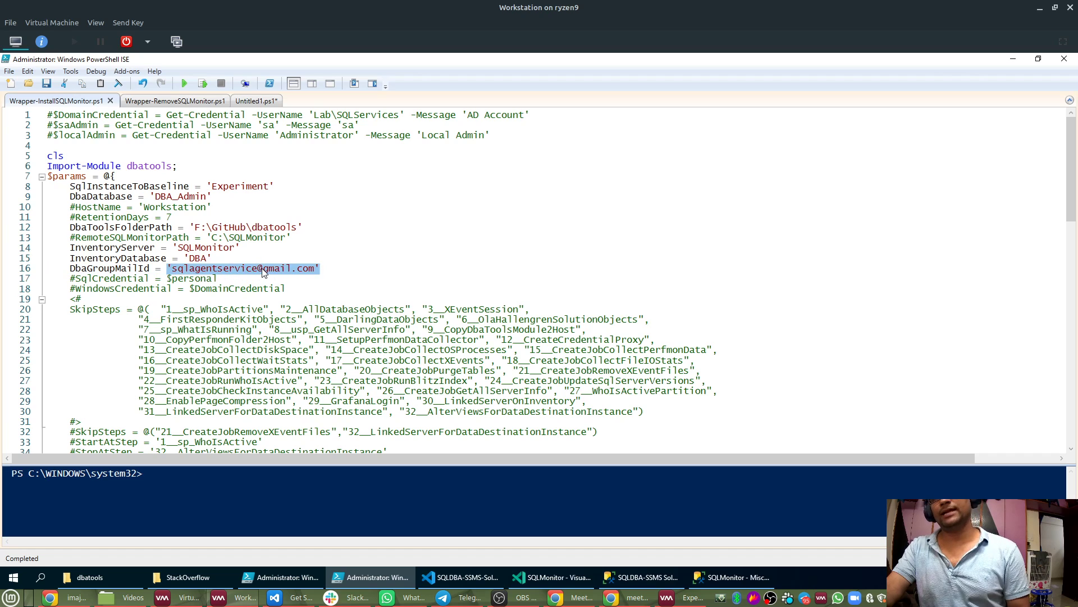
scroll(270, 257, down, 3)
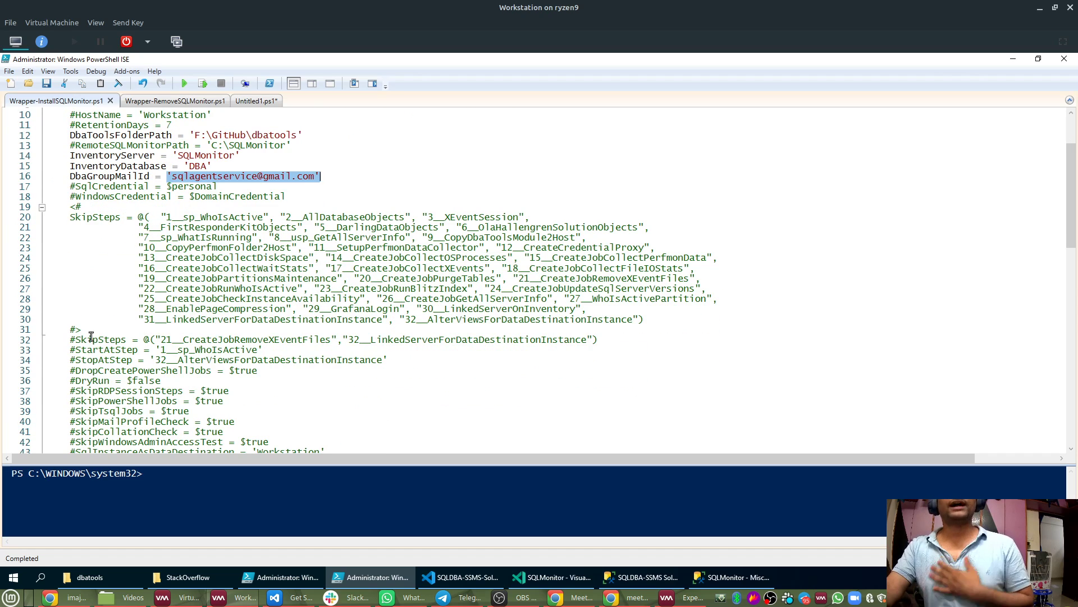
Enlarge the console pane and run Wrapper-InstallSQLMonitor.ps1 to install SQLMonitor on the Experiment instance.
scroll(530, 296, down, 3)
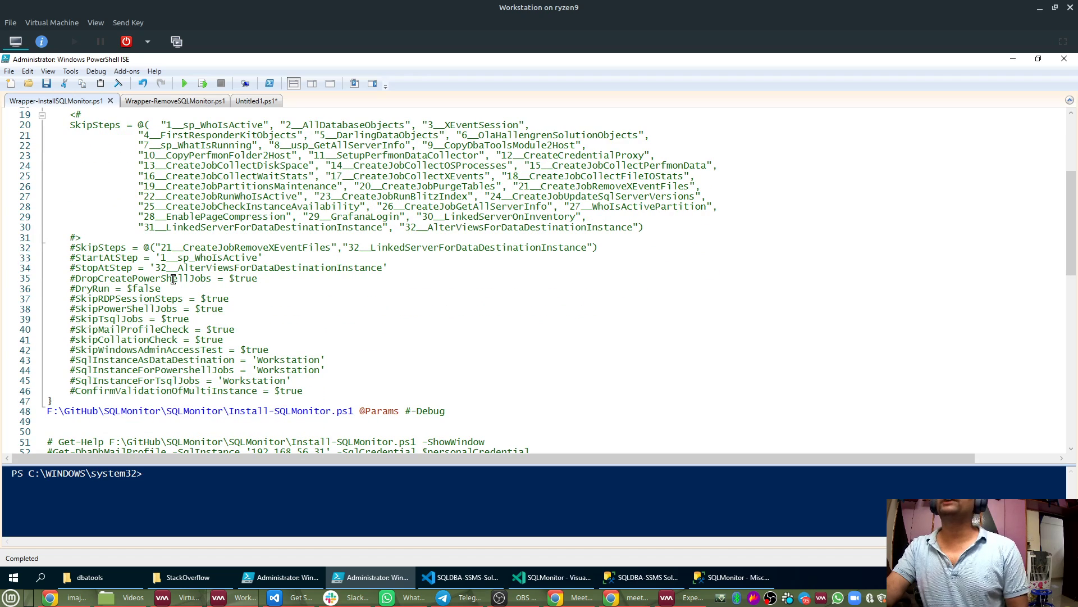
scroll(321, 211, up, 6)
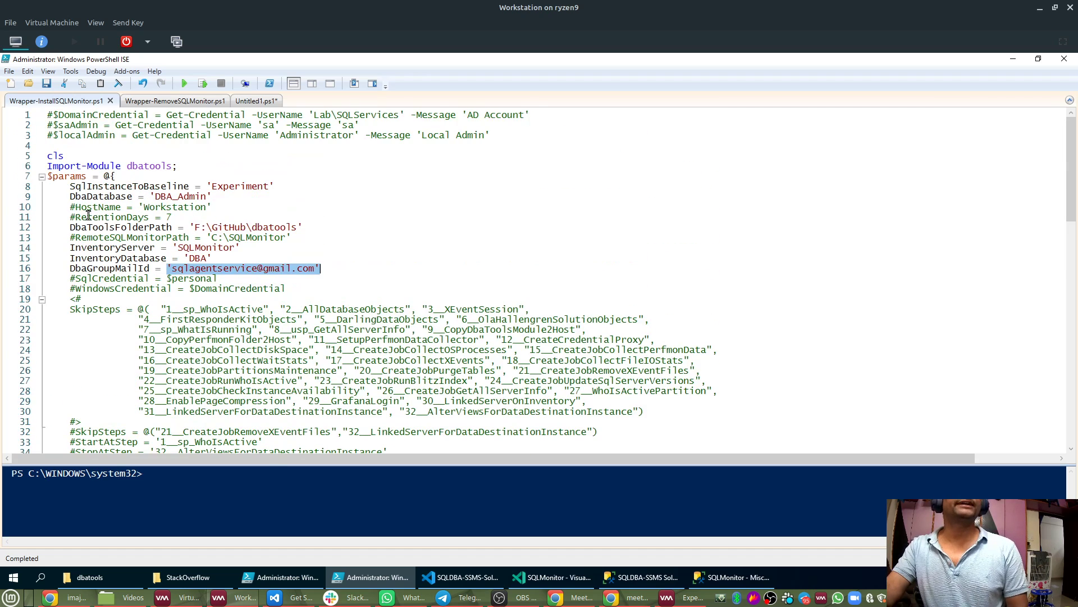
click(210, 159)
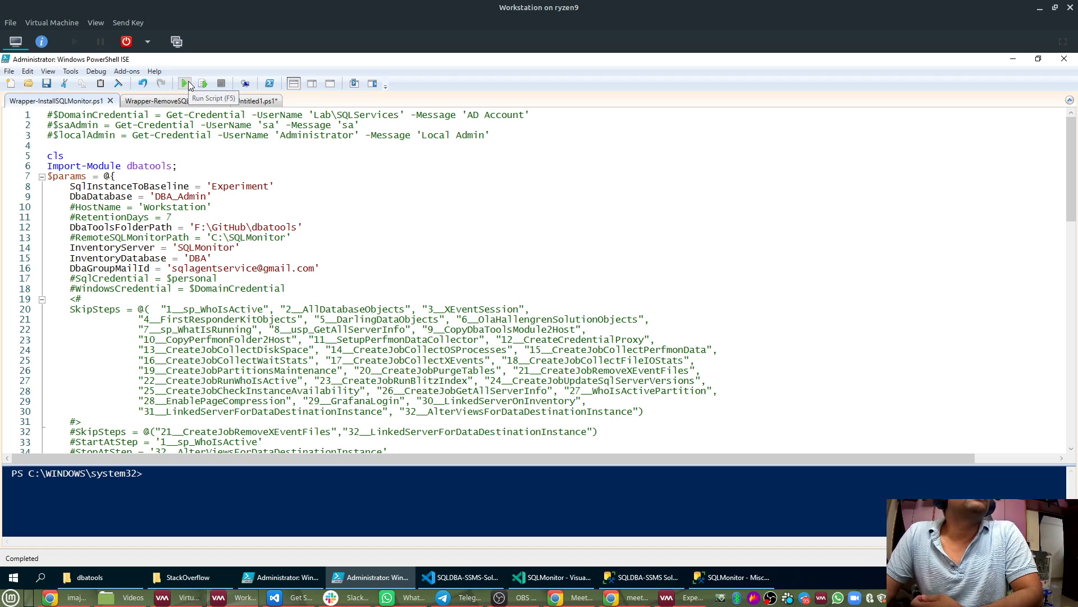
drag(321, 462, 316, 275)
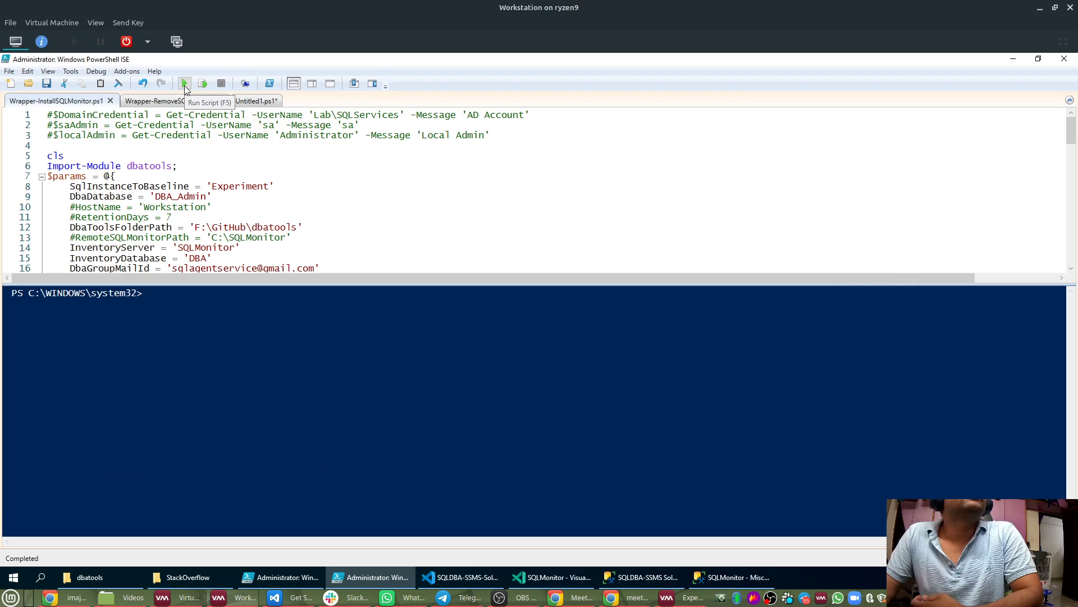
click(185, 84)
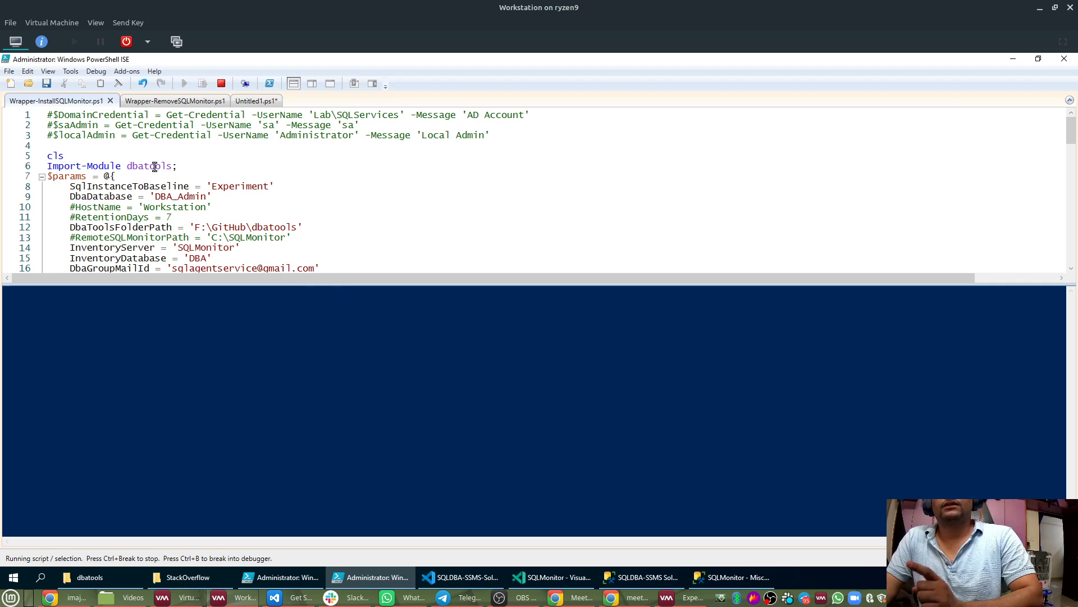
Give the console more room and examine the Import-Module dbatools line and the Install-SQLMonitor.ps1 call in the wrapper script.
drag(181, 166, 35, 170)
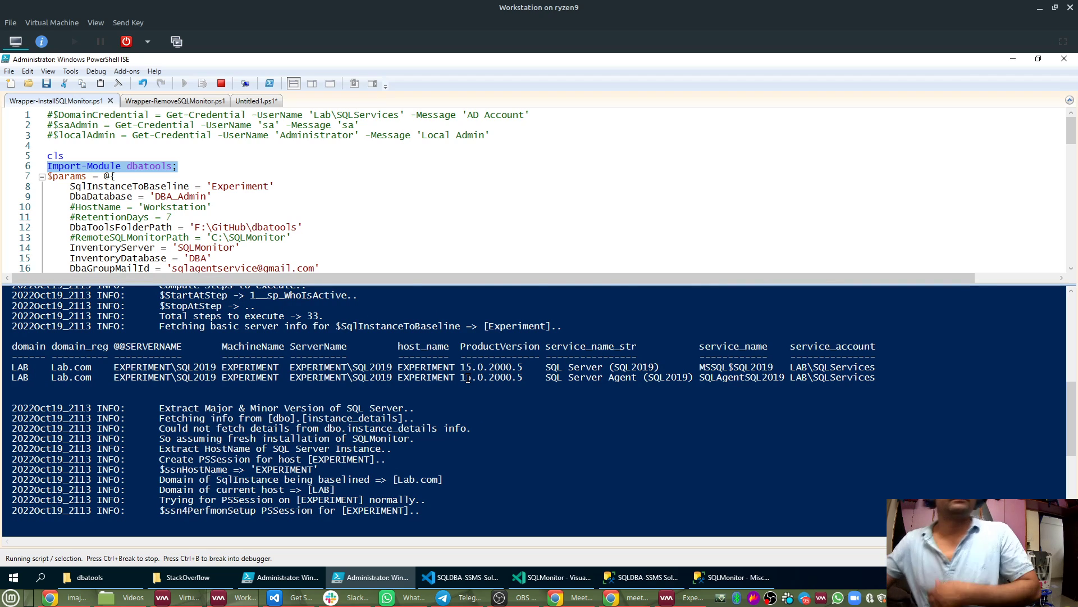
drag(592, 280, 601, 250)
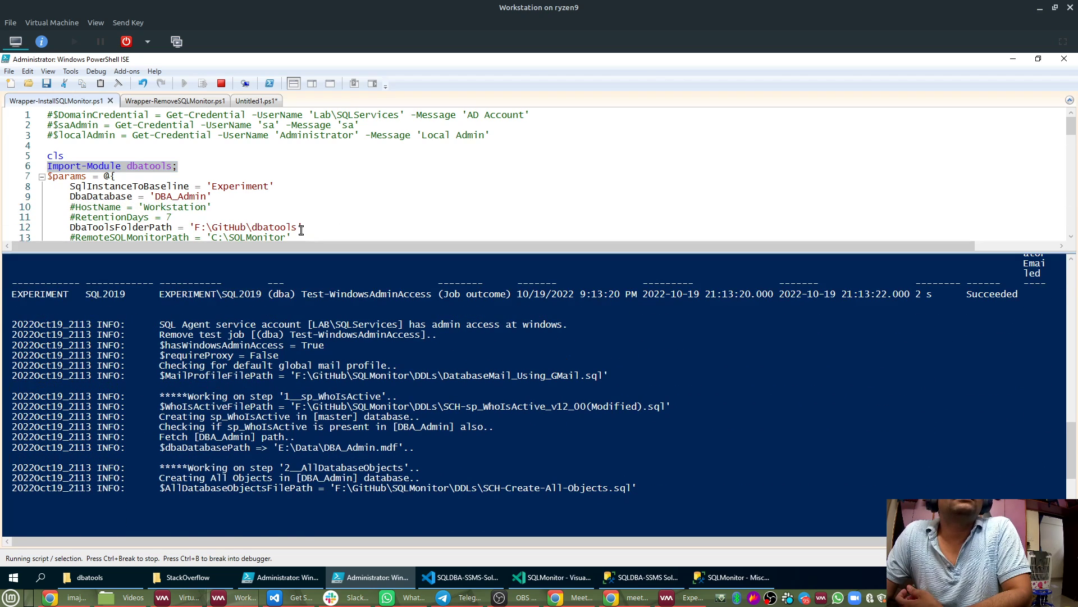
click(300, 229)
scroll(314, 219, down, 7)
scroll(324, 207, down, 7)
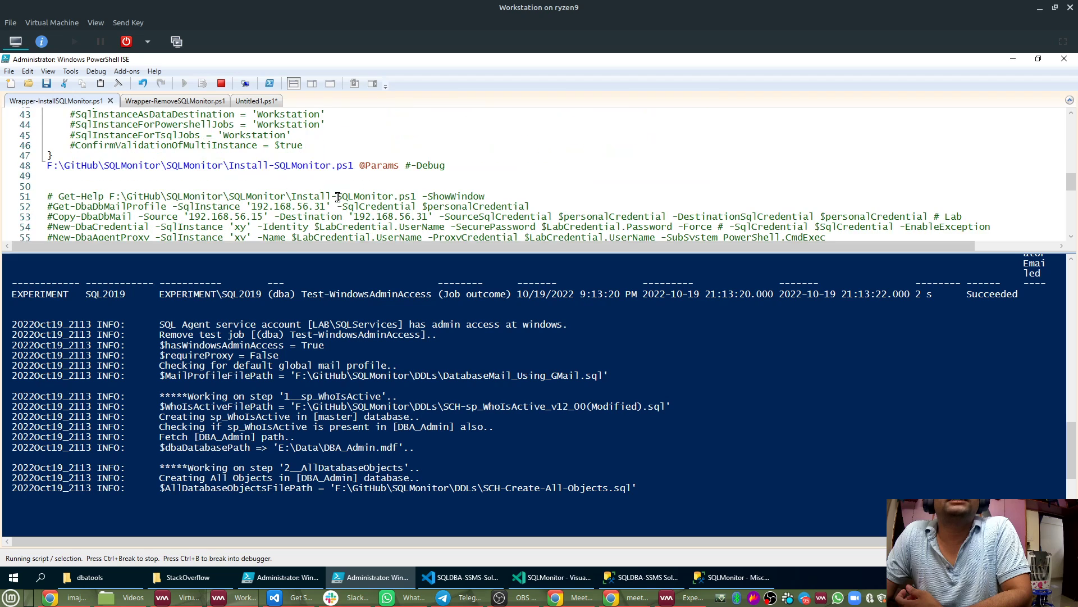
drag(353, 168, 245, 172)
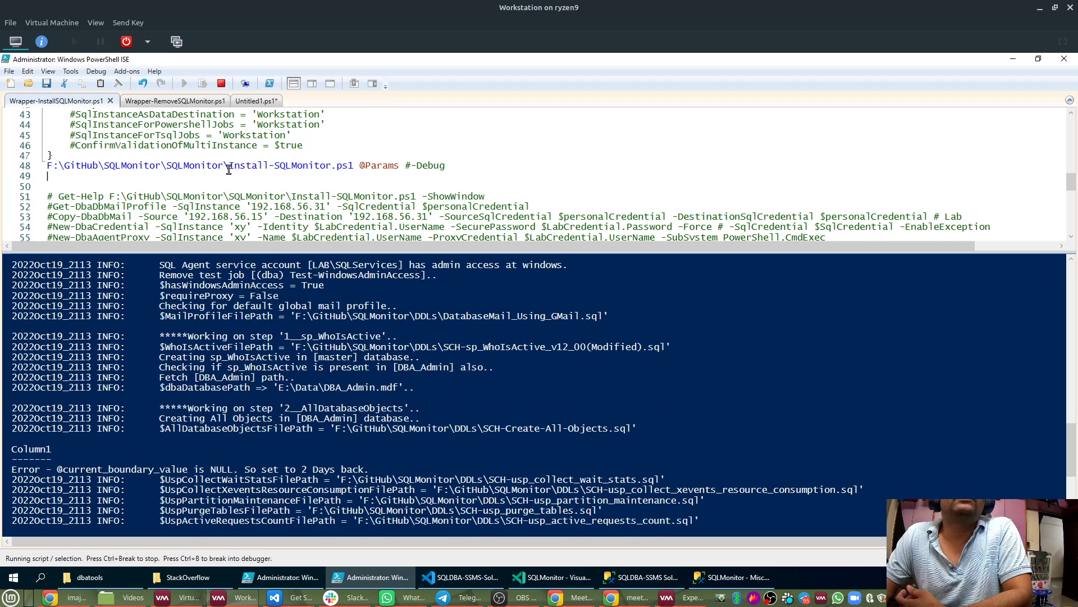
Recheck the Install-SQLMonitor.ps1 call on line 48 and the step 9__CopyDbaToolsModule2Host line in the console output.
scroll(178, 139, up, 3)
scroll(179, 138, up, 10)
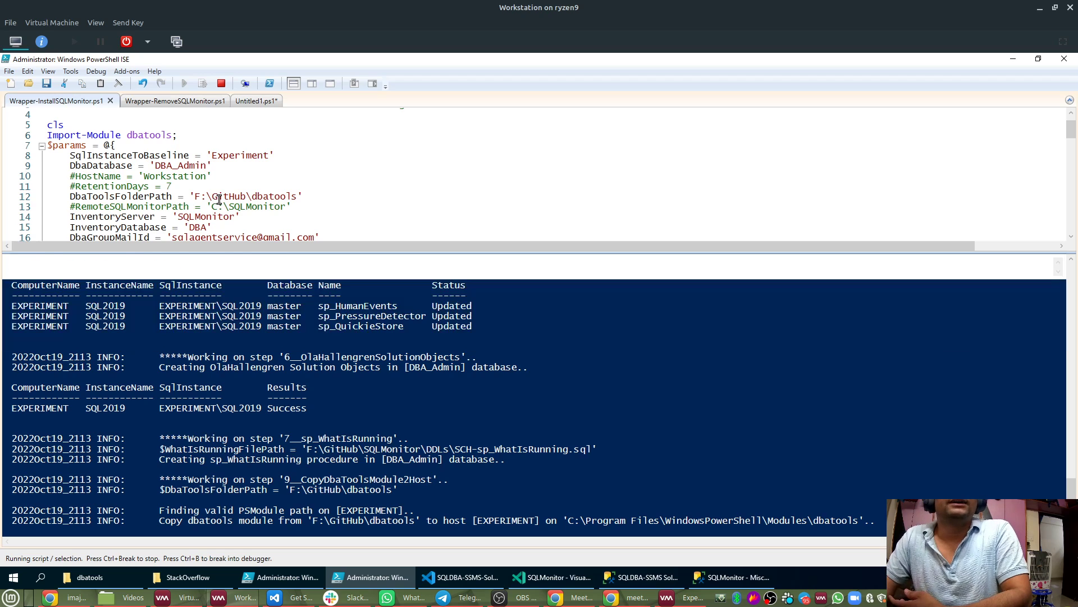
scroll(219, 200, down, 12)
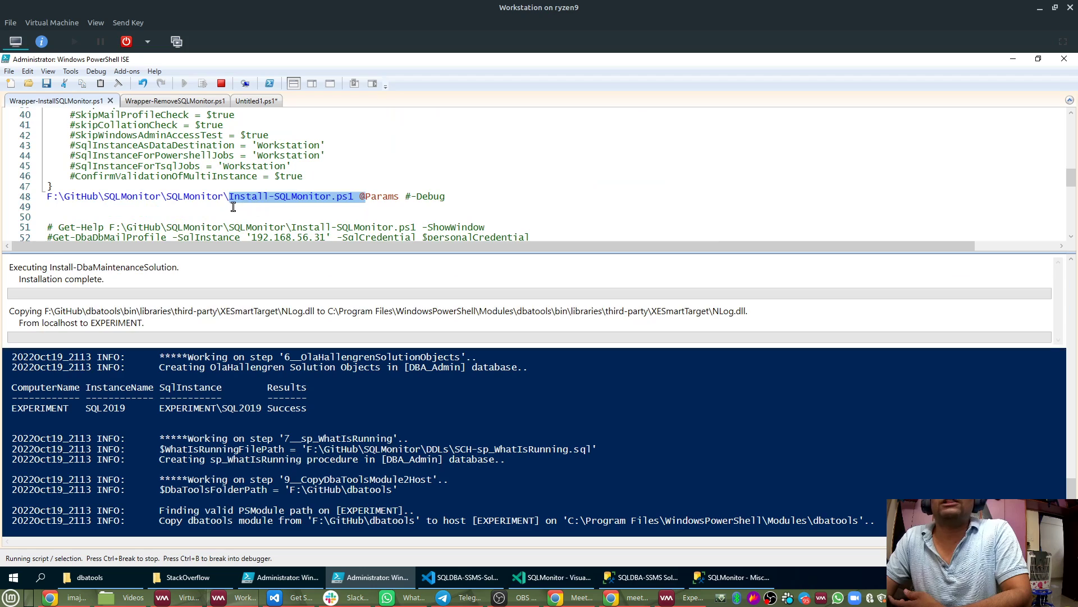
click(236, 206)
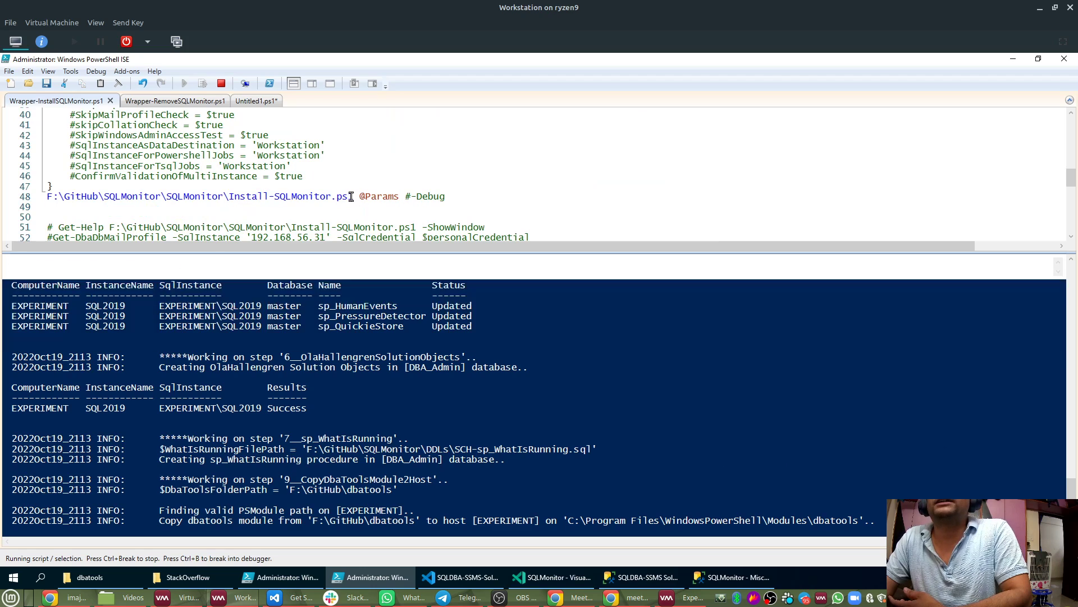
drag(351, 196, 232, 198)
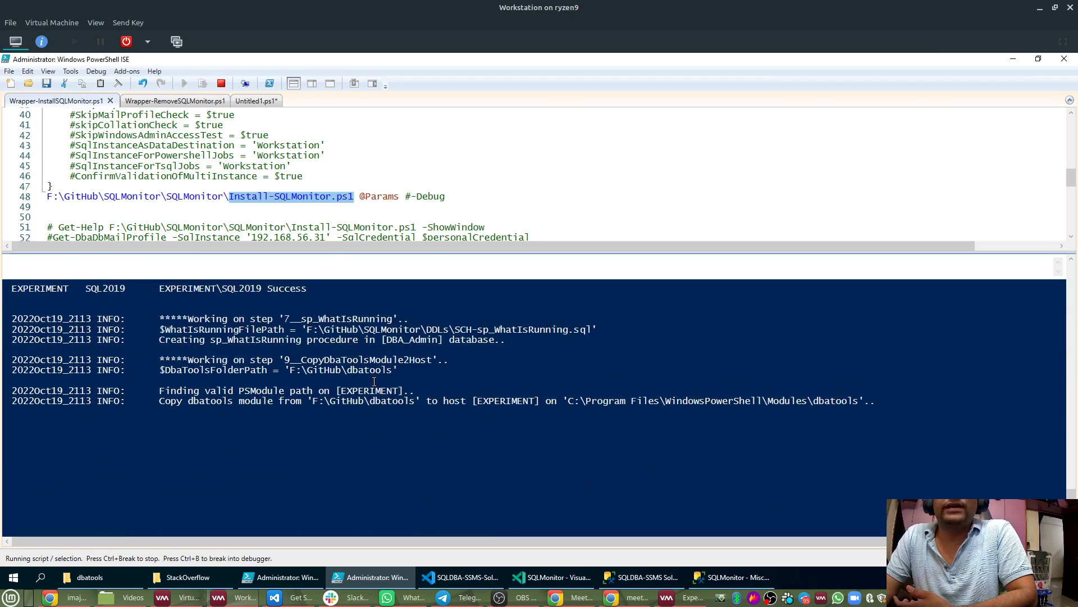
click(282, 389)
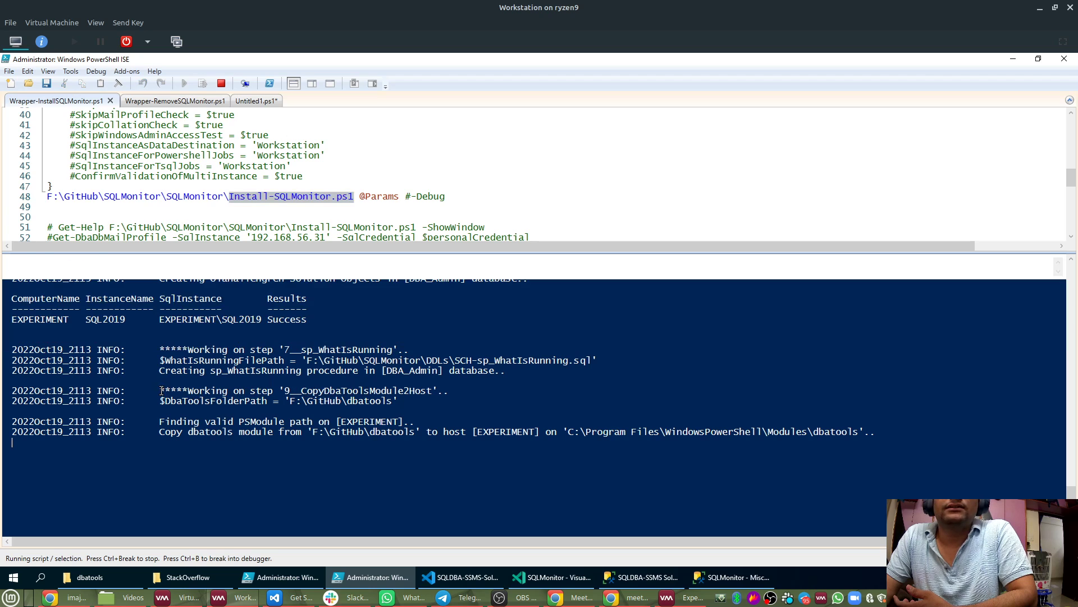
drag(159, 390, 452, 391)
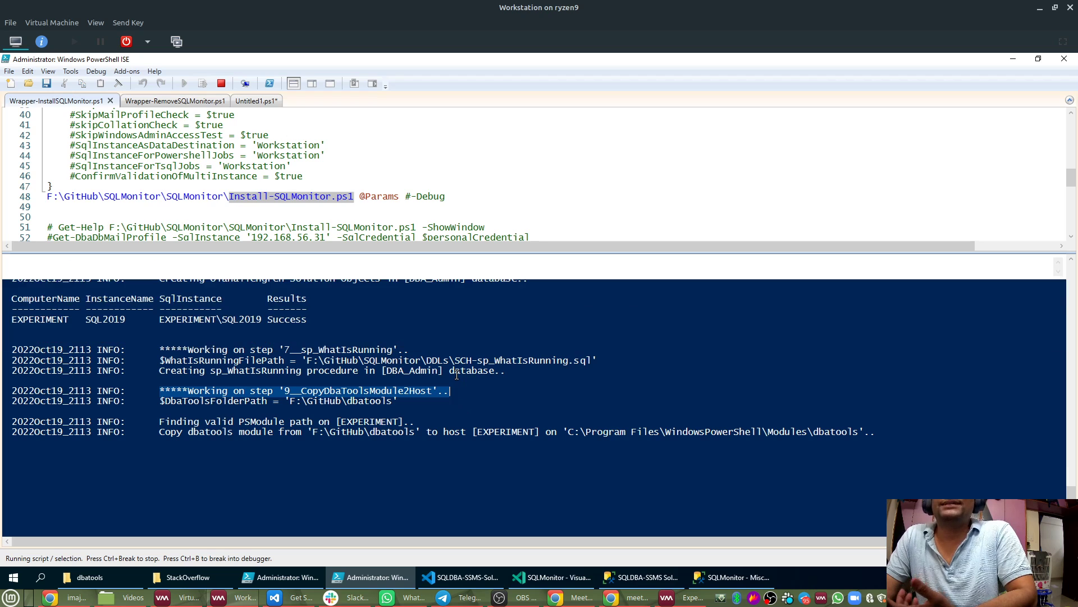
Open Install-SQLMonitor.ps1 from the F:\GitHub\SQLMonitor\SQLMonitor folder alongside the wrapper scripts.
click(190, 201)
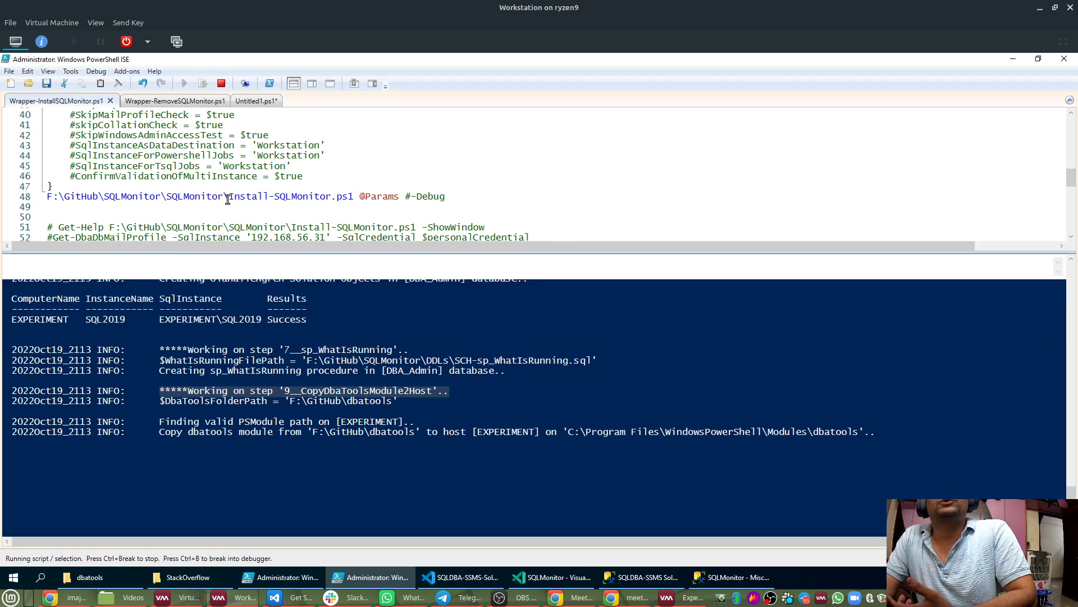
drag(229, 196, 351, 199)
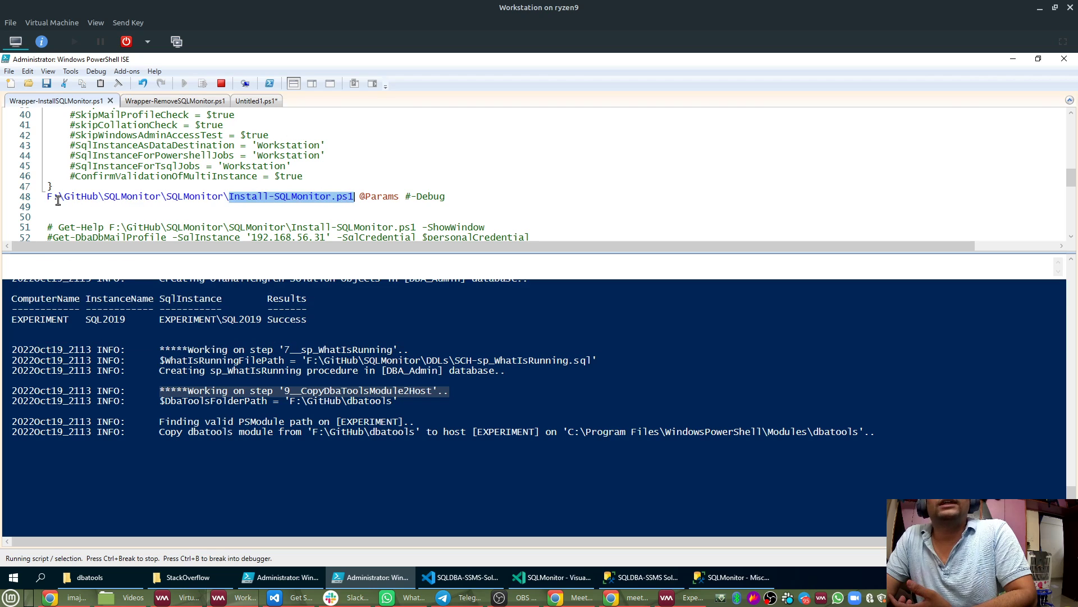
click(29, 83)
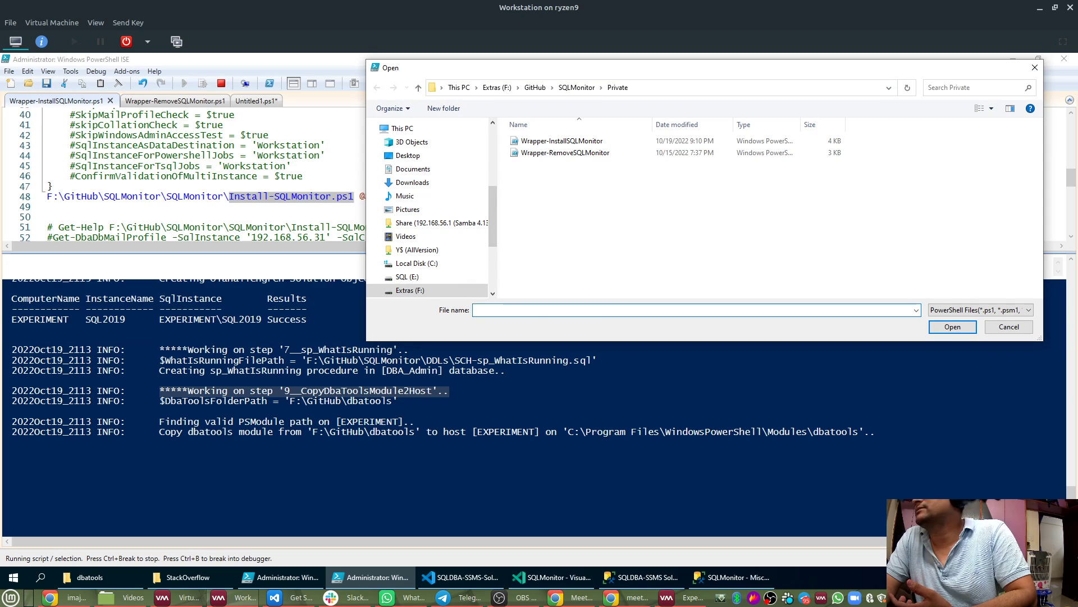
click(573, 90)
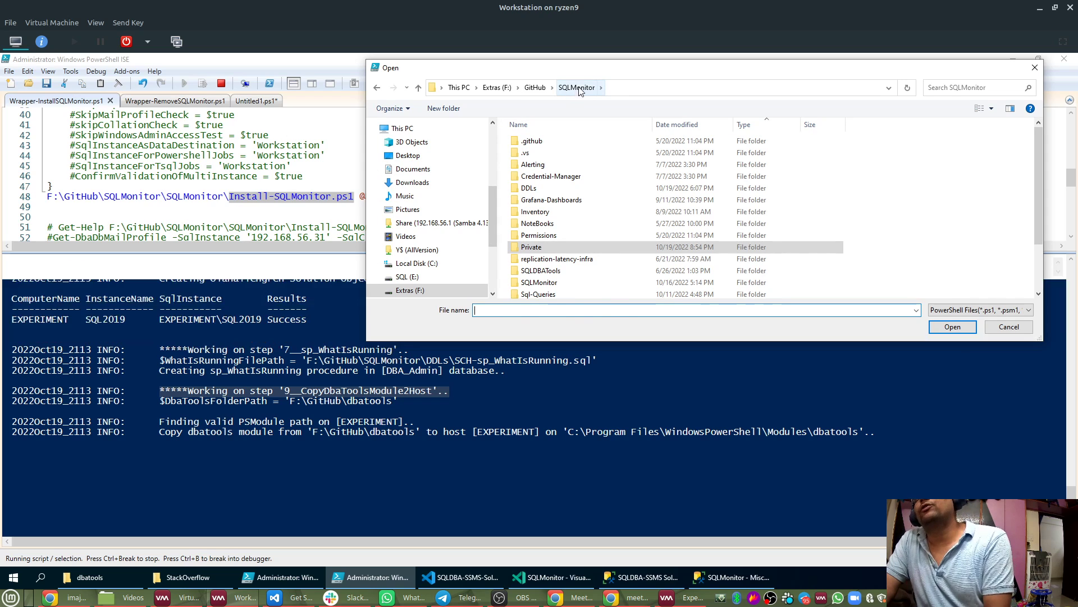
scroll(548, 231, down, 2)
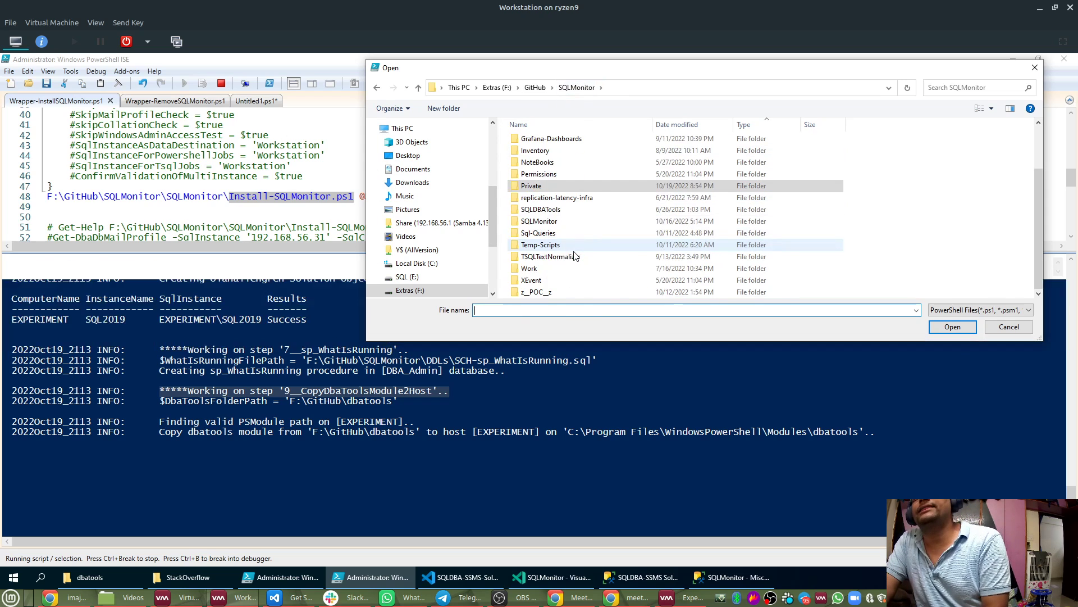
double_click(534, 223)
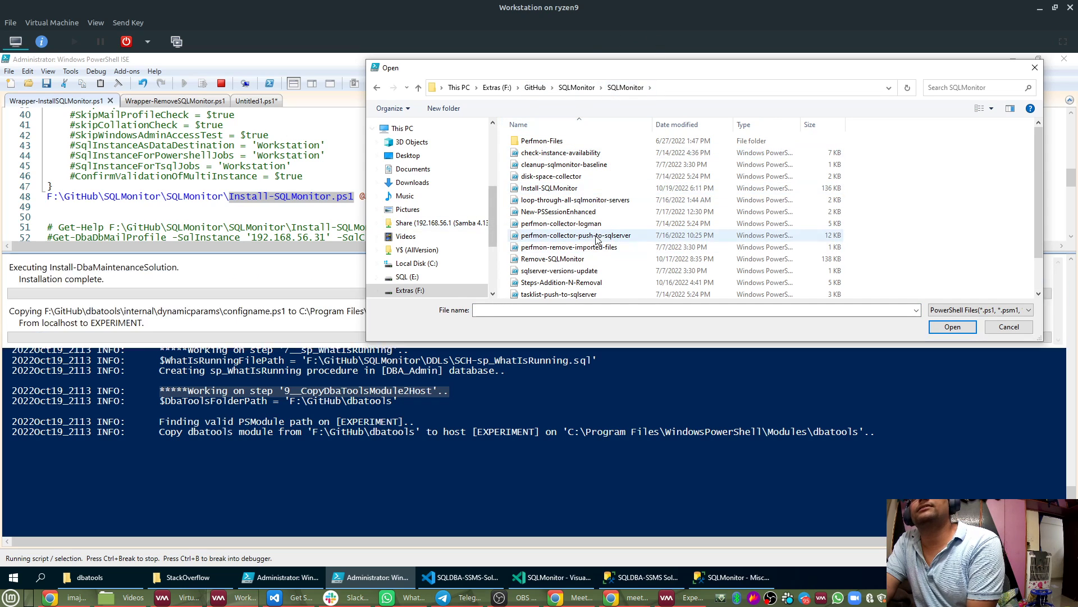
click(533, 190)
drag(650, 76, 709, 89)
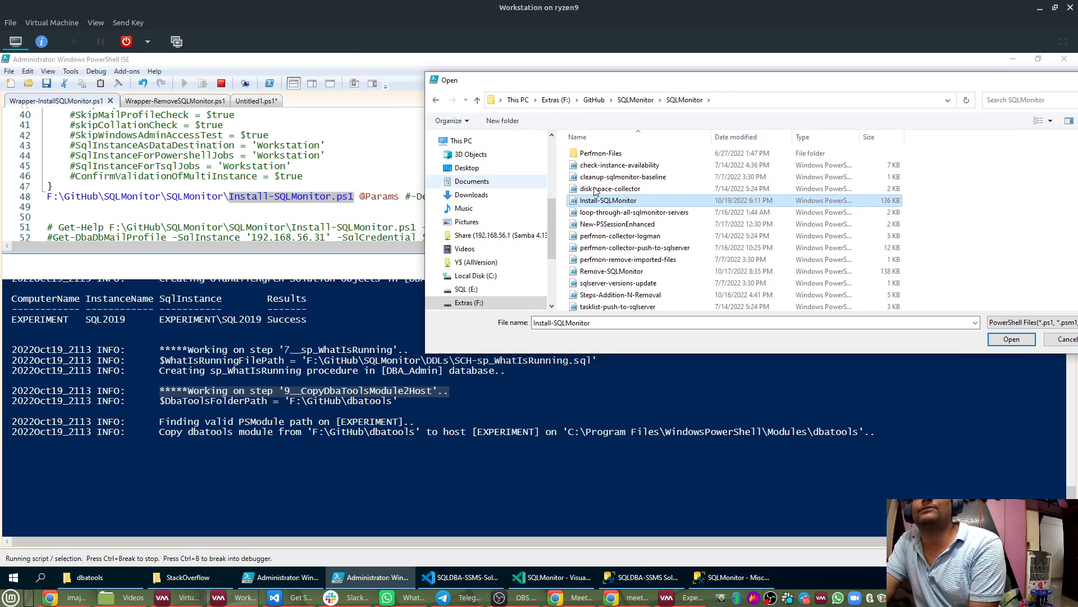
click(1012, 338)
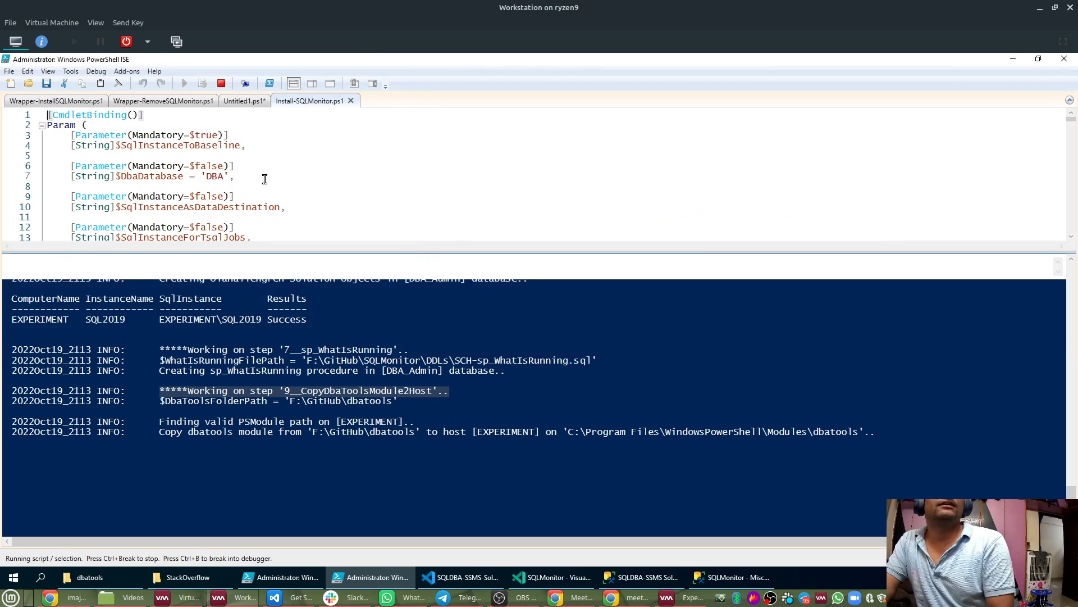
Enlarge the script pane and examine the StartAtStep ValidateSet list, from 1__sp_WhoIsActive to 33__AlterViewsForDataDestinationInstance.
drag(293, 282, 293, 431)
scroll(267, 242, down, 15)
scroll(268, 235, down, 20)
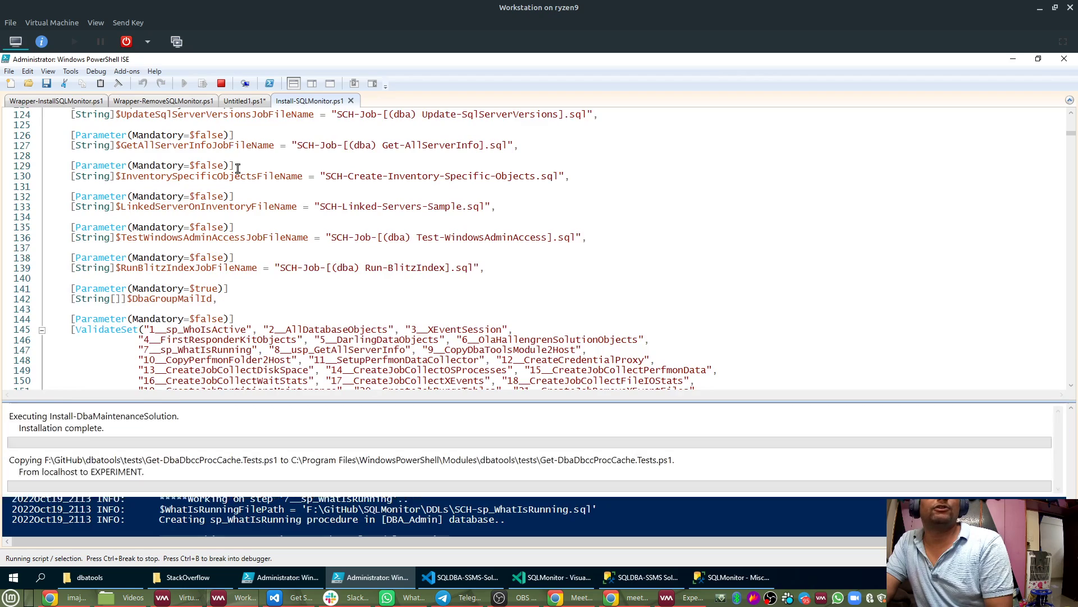
scroll(243, 191, down, 5)
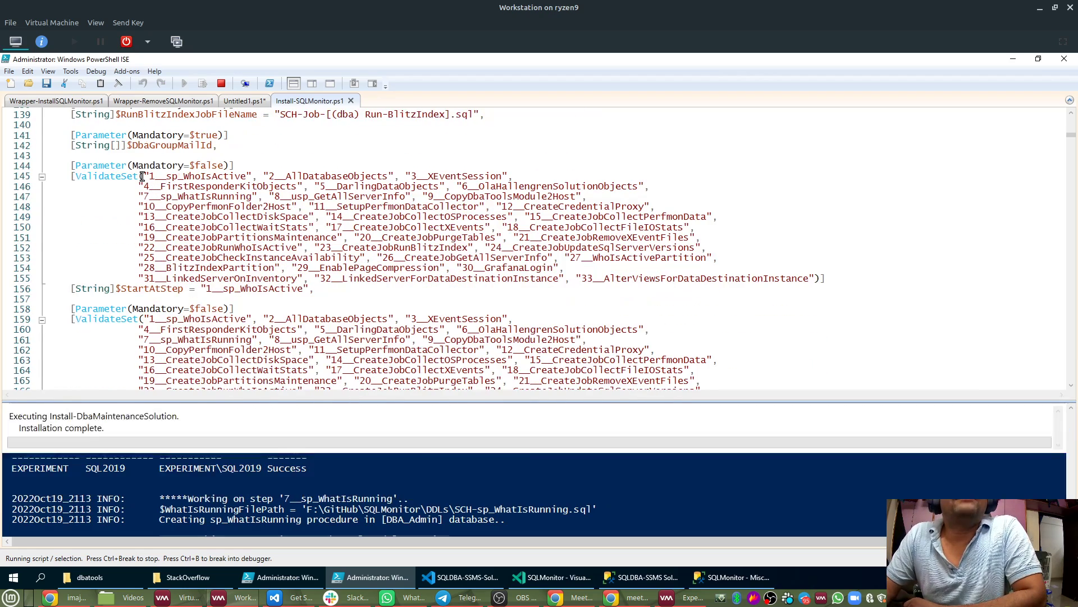
drag(142, 177, 564, 268)
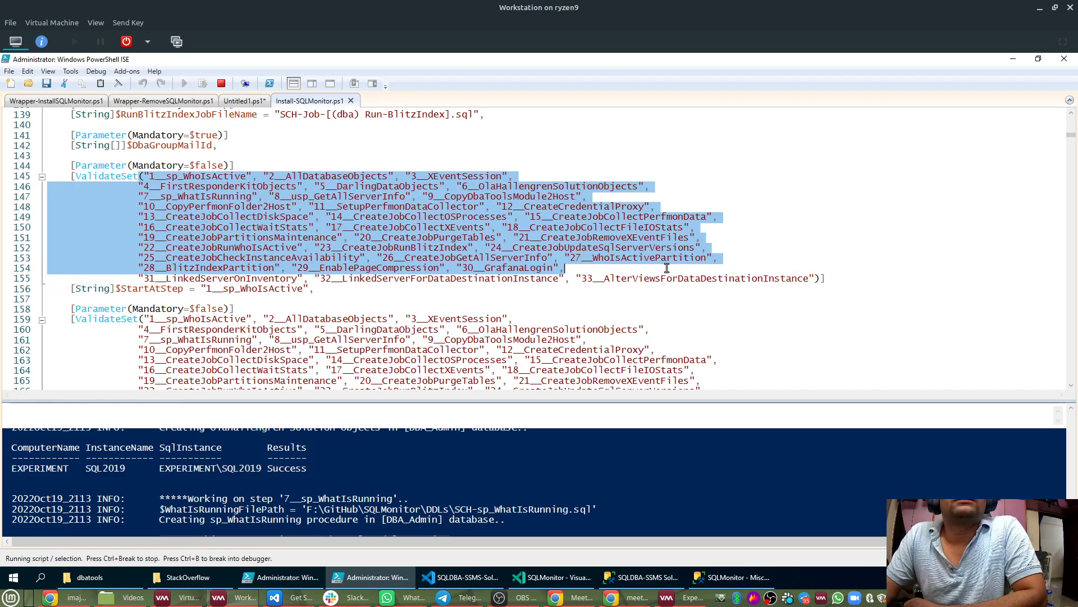
drag(795, 277, 816, 278)
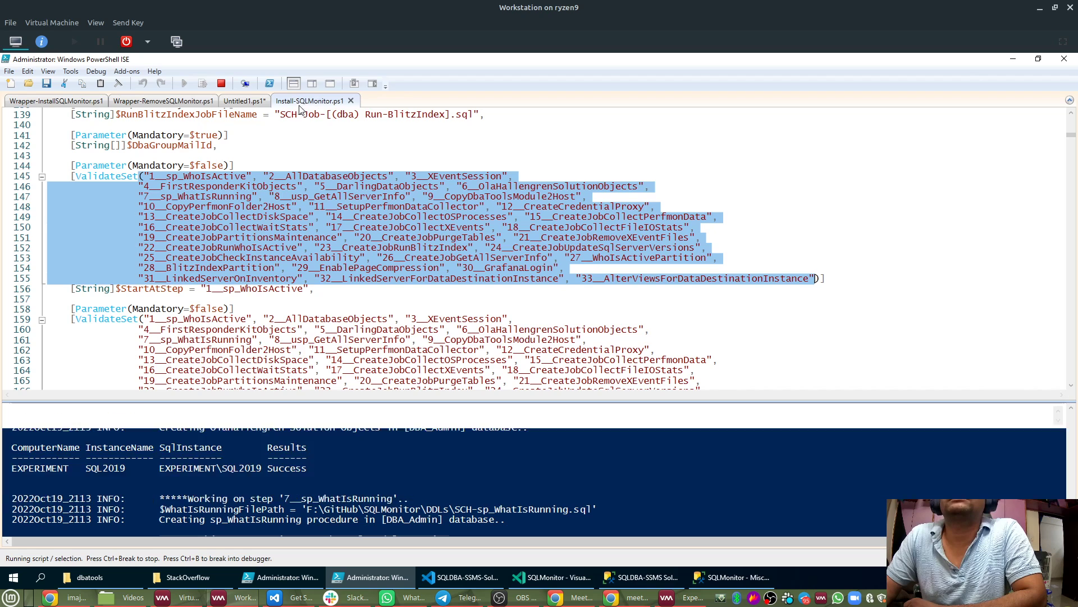
click(167, 177)
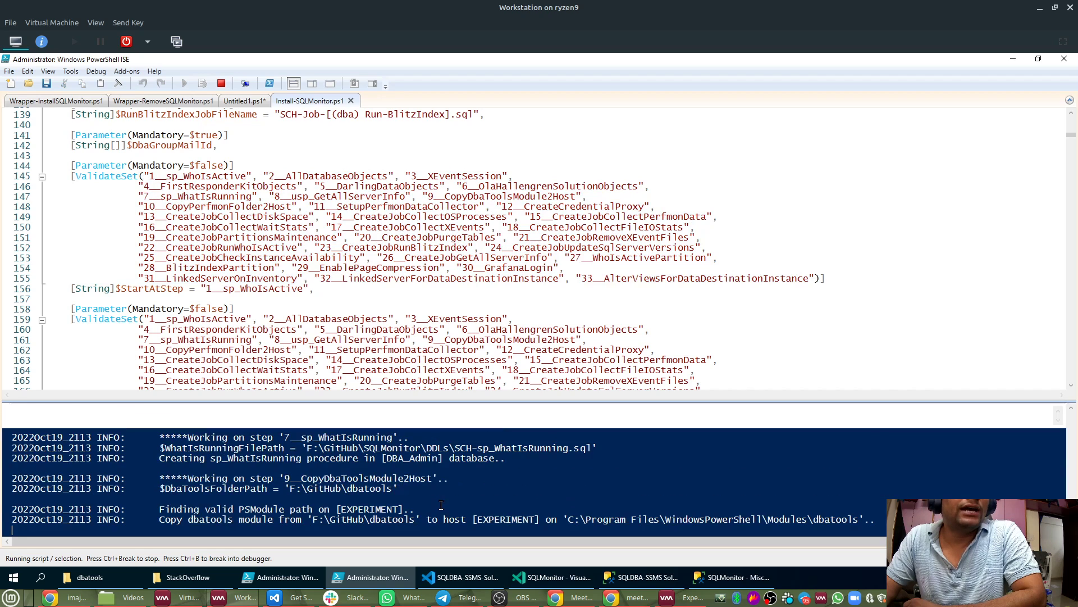
Check the CopyDbaToolsModule2Host step in the console output and glance at the dbatools source folder.
drag(279, 478, 439, 478)
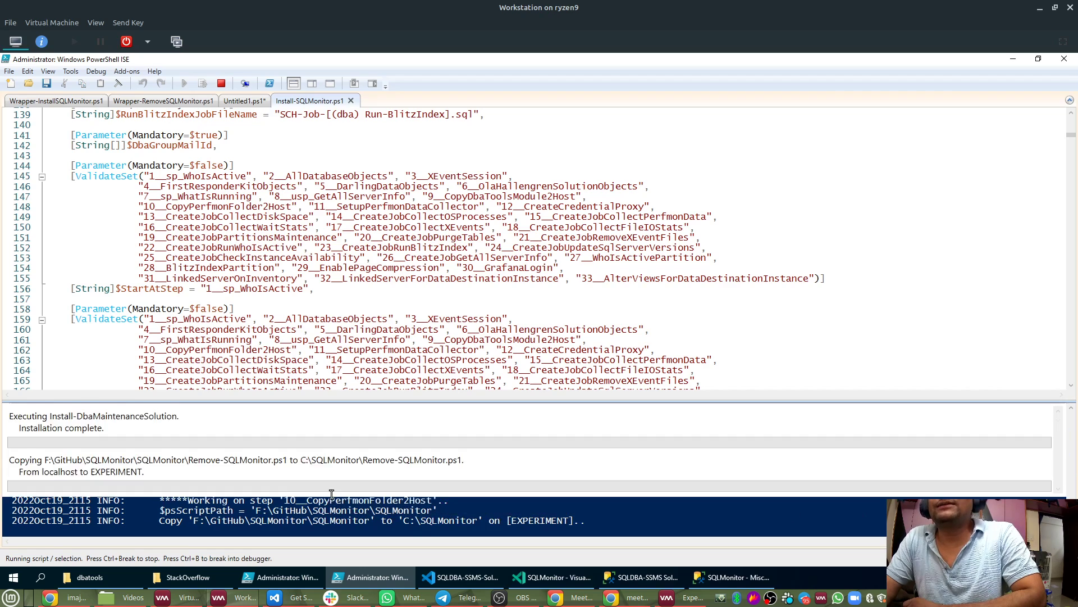
click(118, 582)
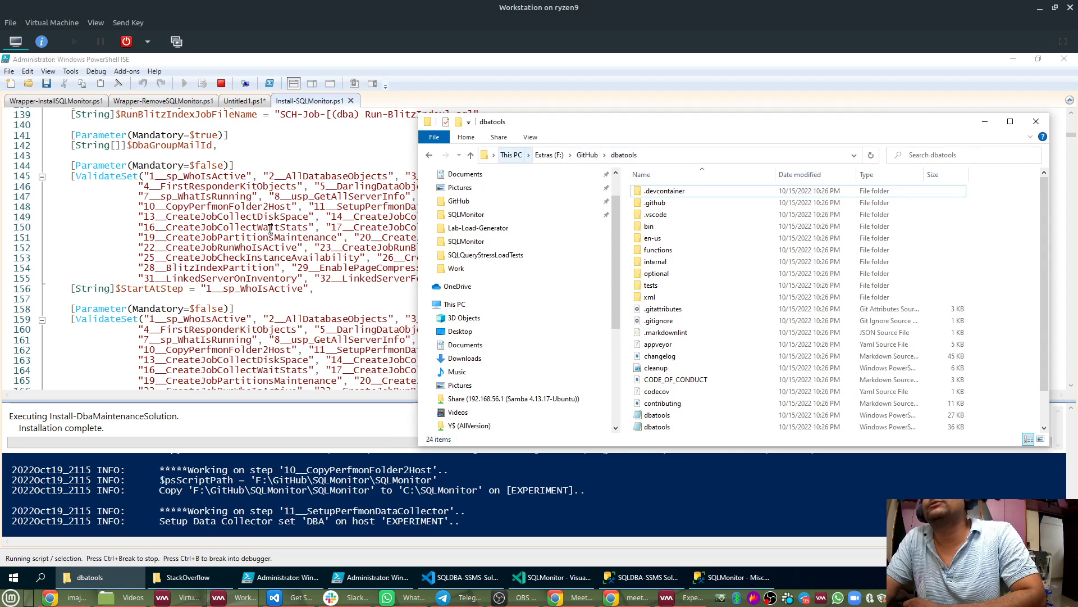
click(330, 280)
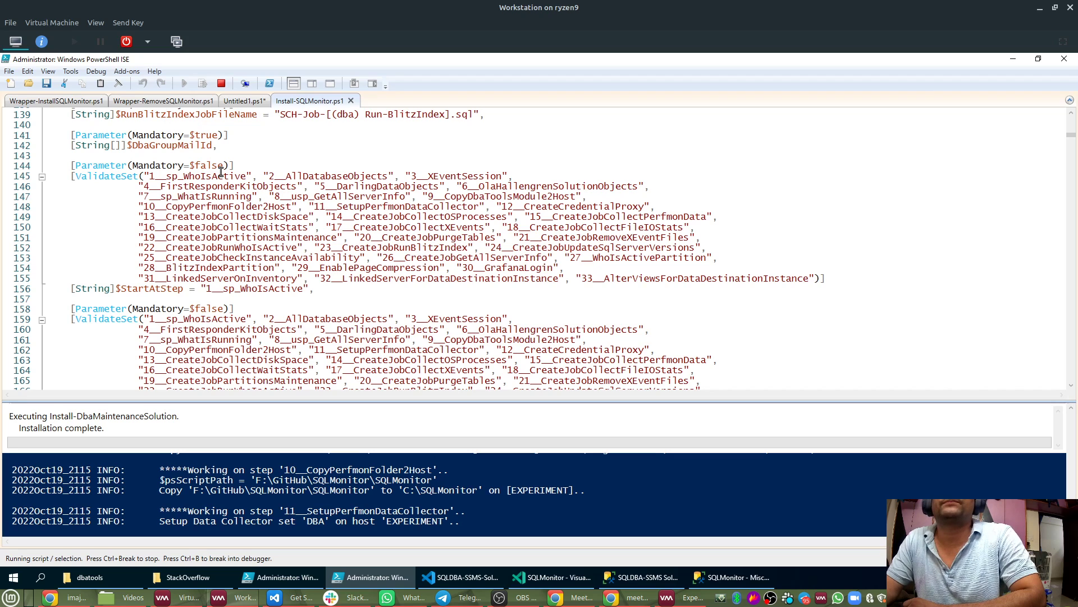
Enlarge the console and follow the installation's progress against the step list, down to 33__AlterViewsForDataDestinationInstance.
click(513, 492)
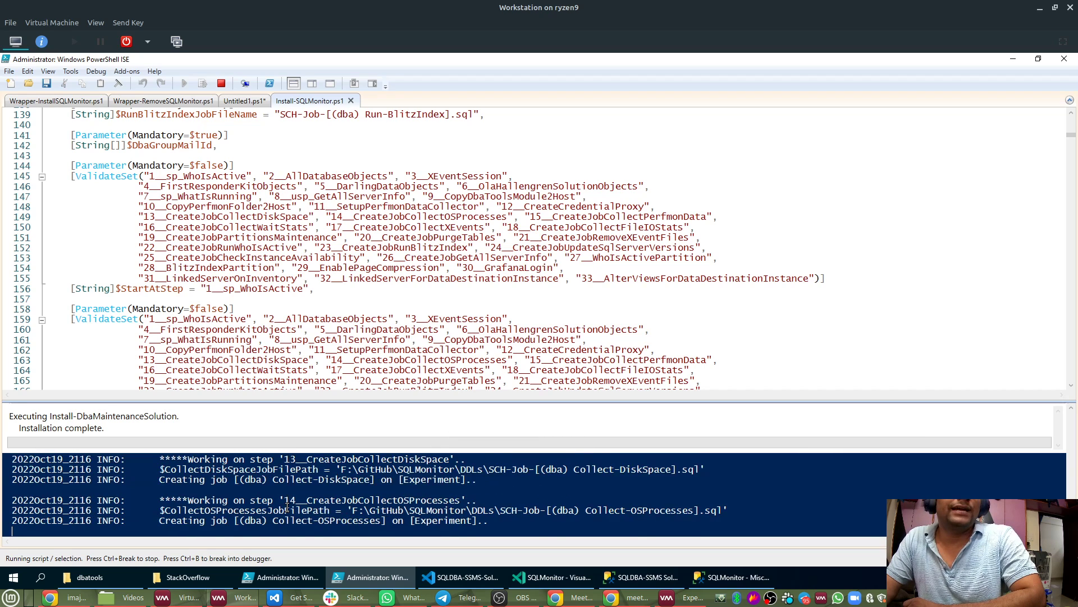
drag(357, 402, 337, 274)
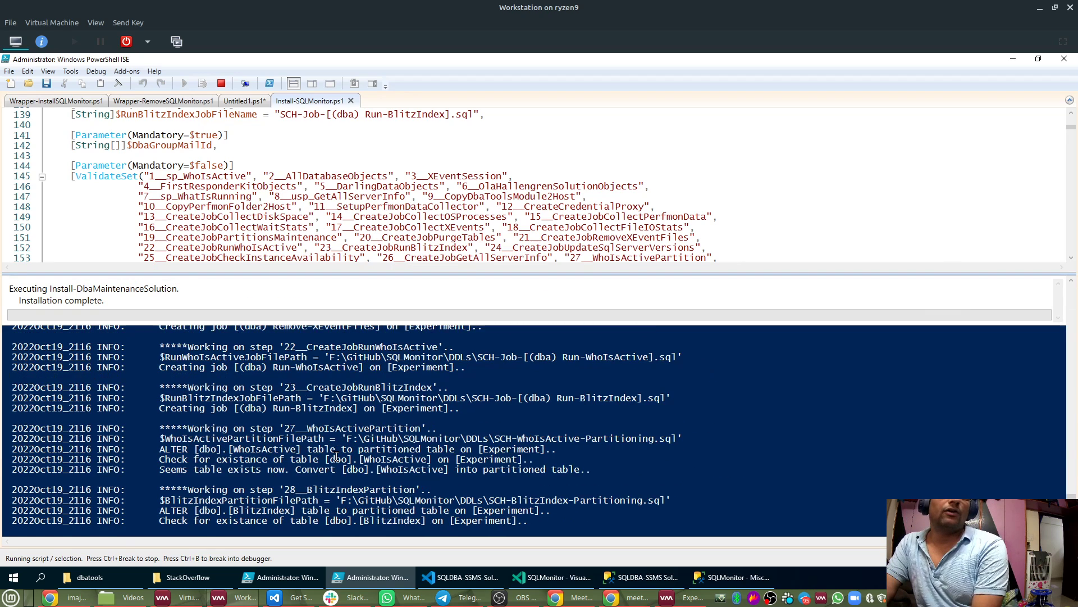
scroll(564, 225, down, 3)
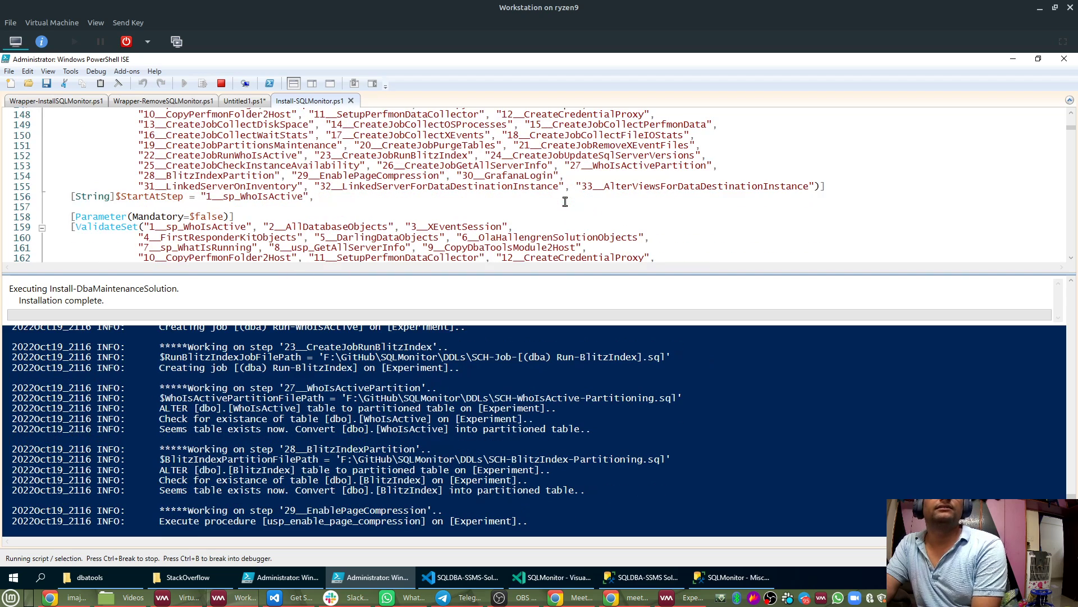
double_click(668, 187)
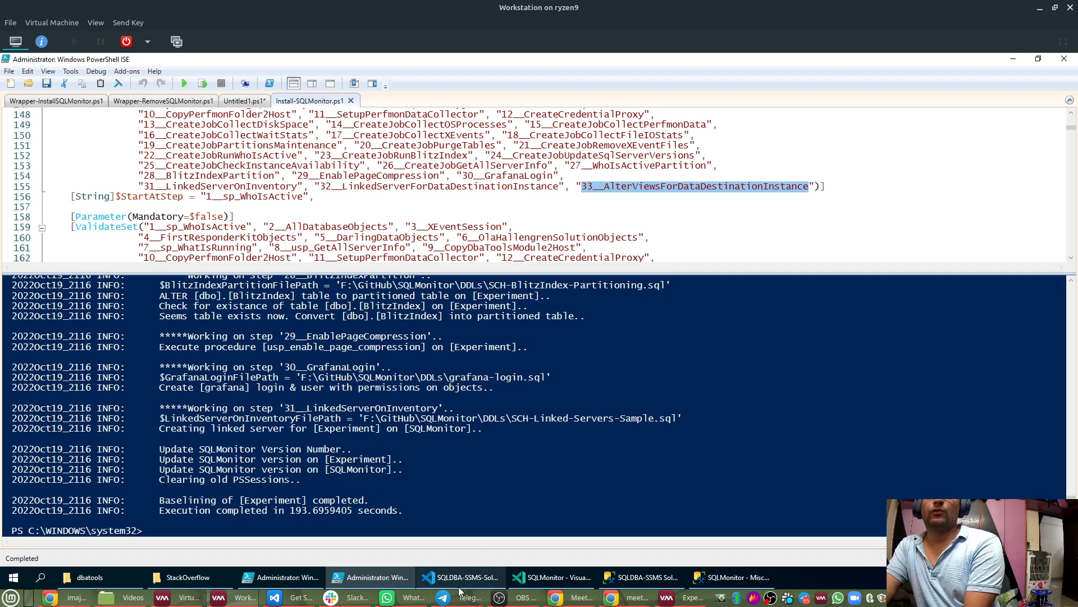
Switch to the SQLMonitor repository in Visual Studio Code and open its .gitignore file from the repository root.
click(545, 579)
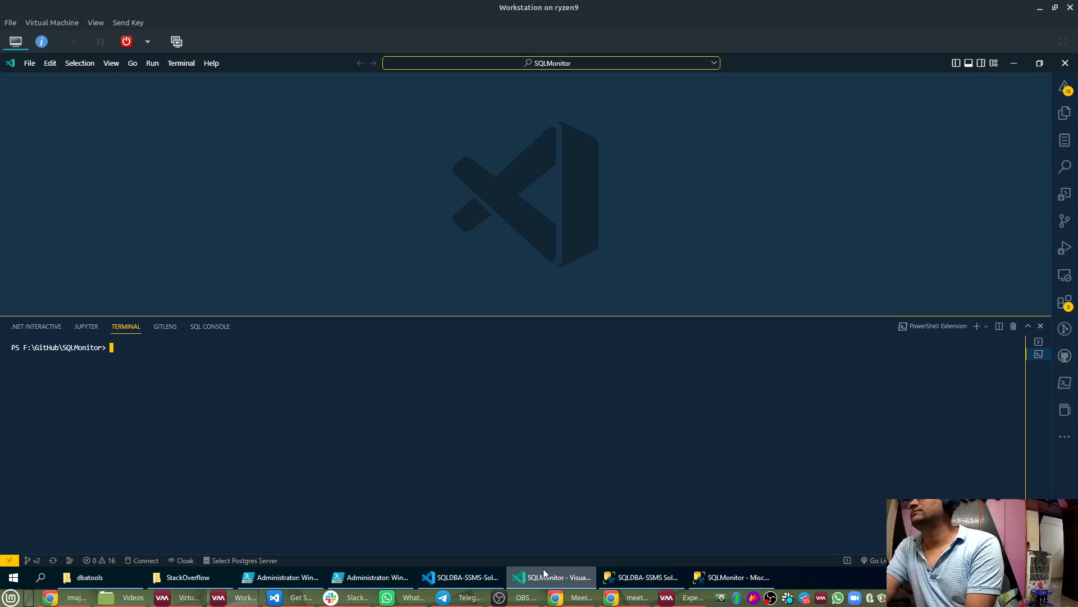
mouse_move(549, 601)
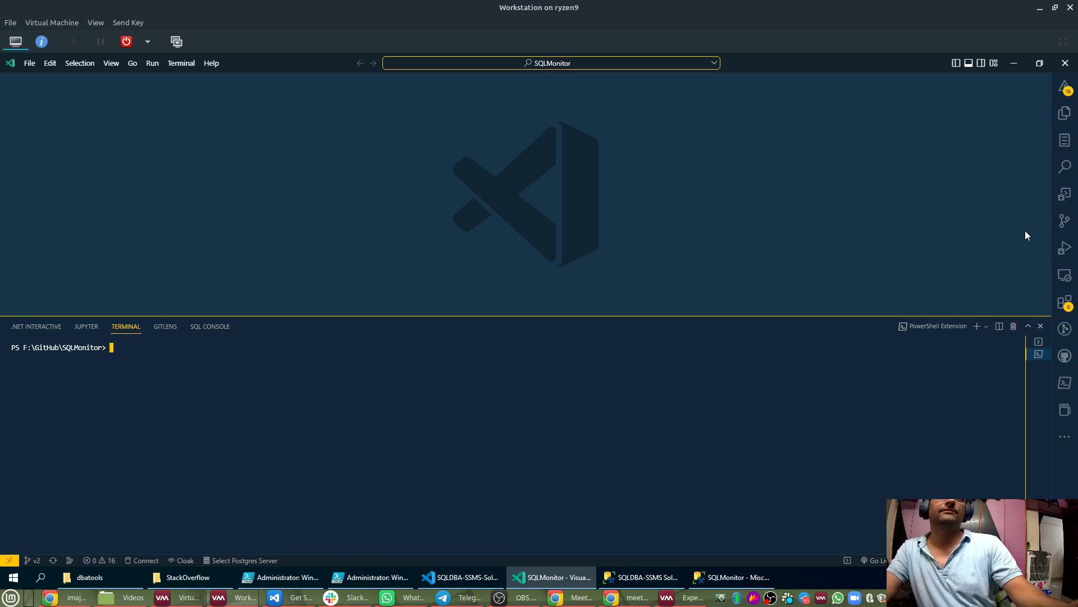
click(1065, 113)
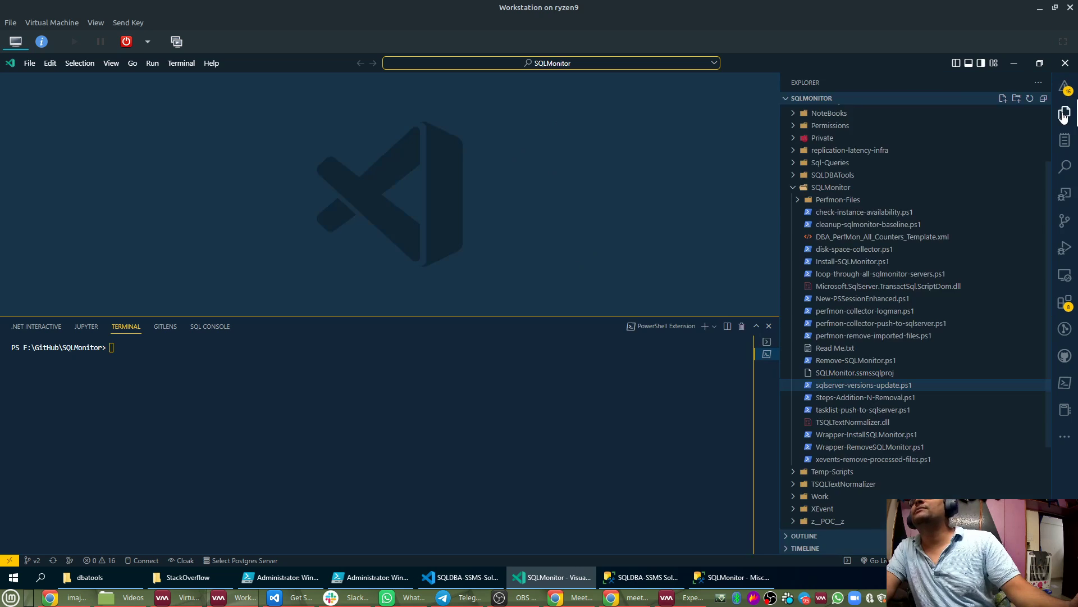
scroll(899, 292, down, 2)
click(793, 136)
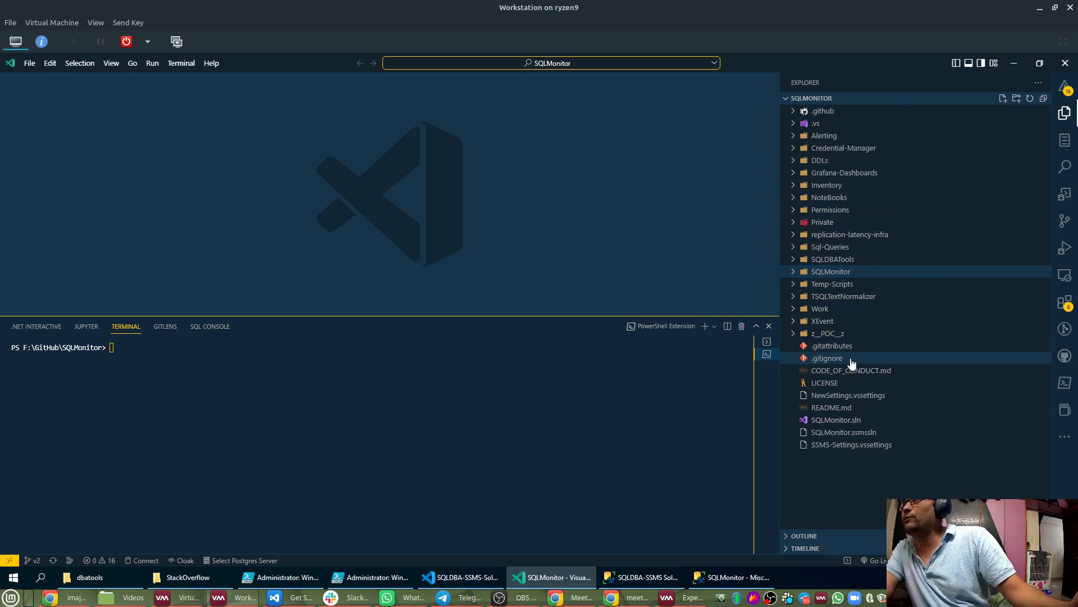
click(821, 360)
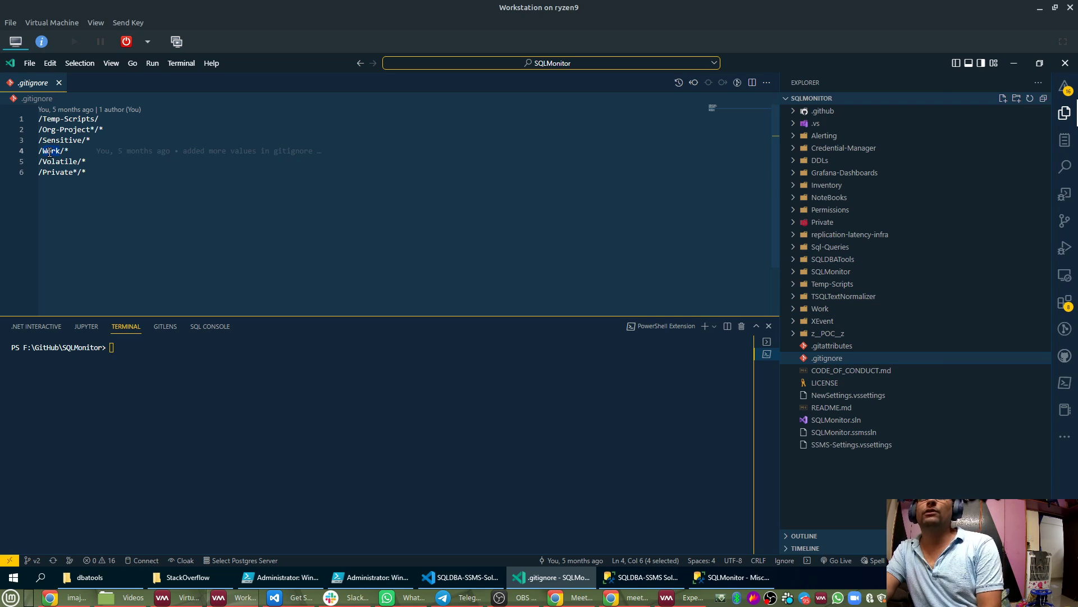
Examine the ignored folder patterns in .gitignore, from /Temp-Scripts/ down to /Private*/*.
double_click(55, 162)
double_click(58, 173)
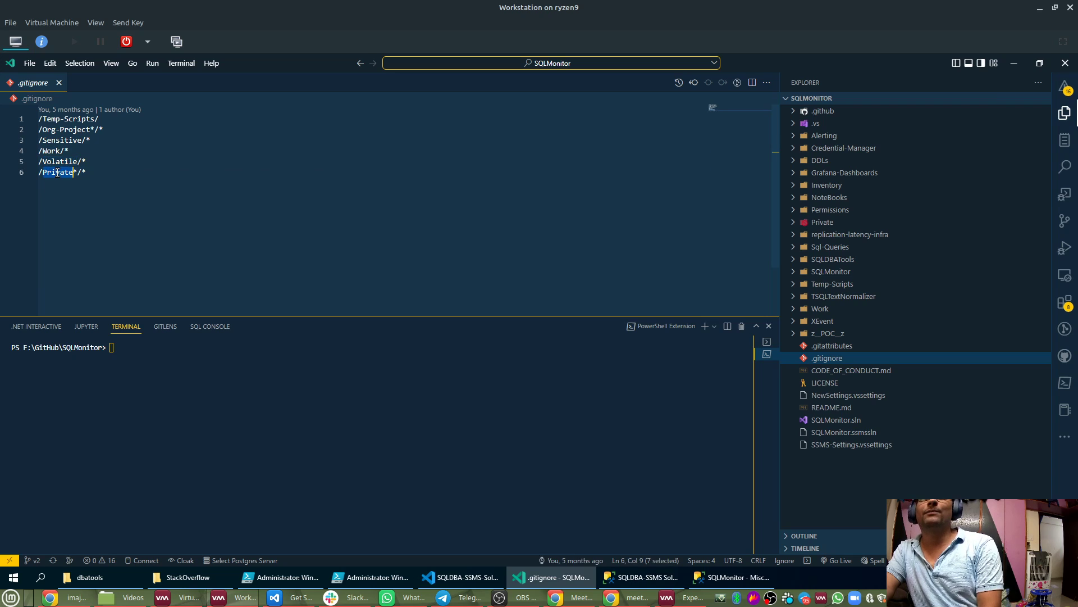
double_click(66, 142)
click(95, 129)
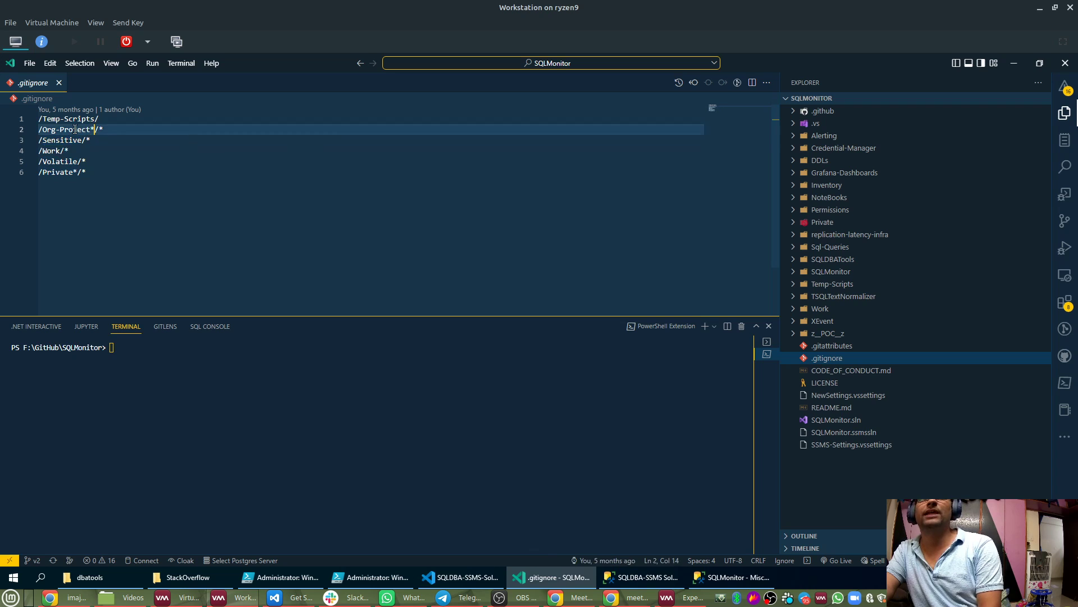
click(81, 118)
drag(104, 118, 16, 119)
click(132, 191)
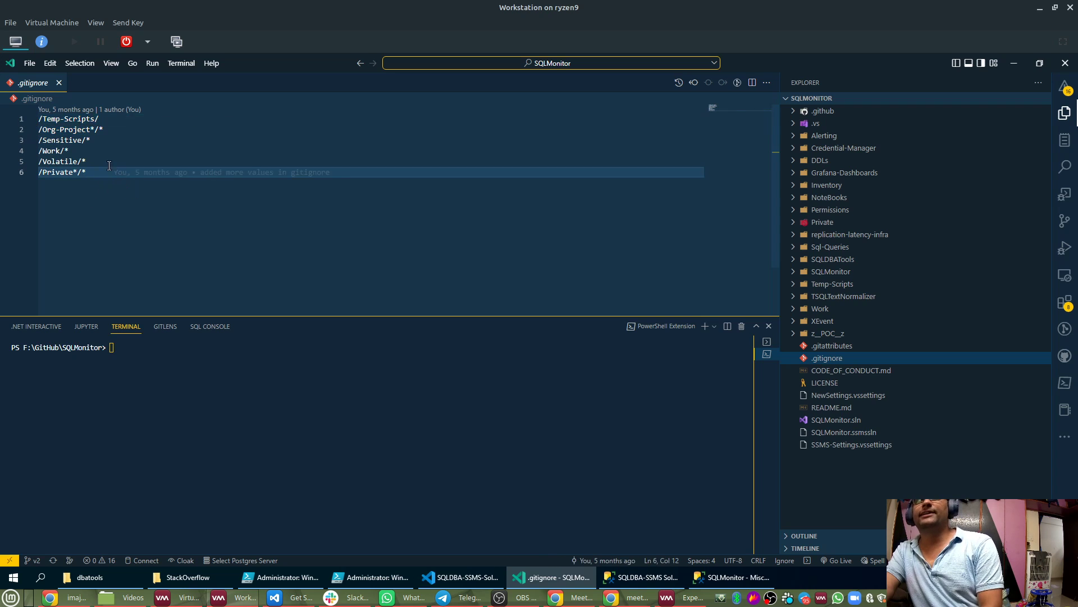
drag(113, 170, 38, 119)
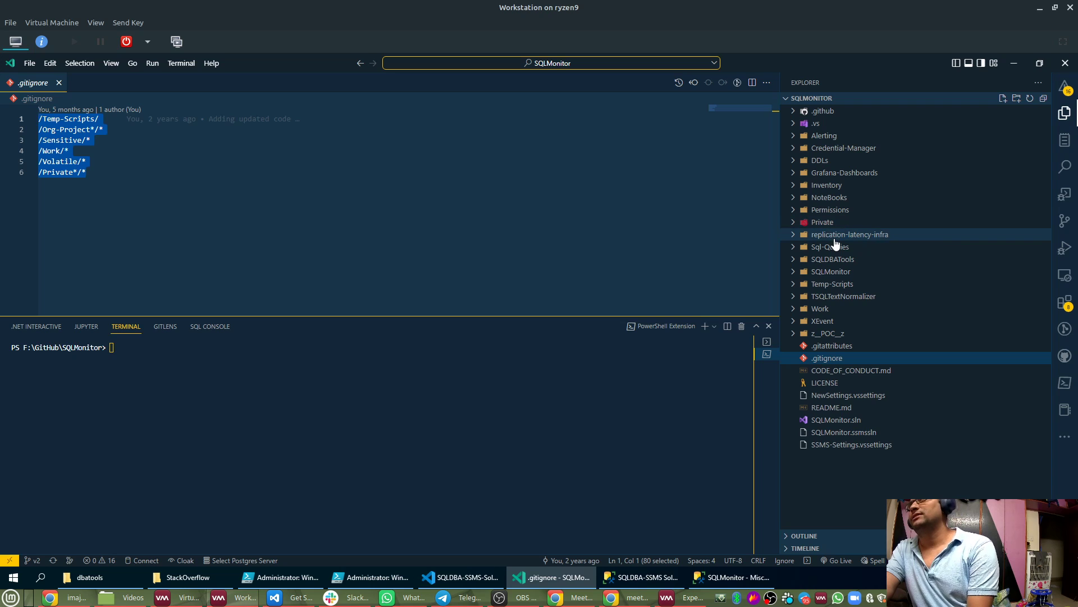
View the wrapper scripts in the Private folder and check source control for pending changes.
click(806, 226)
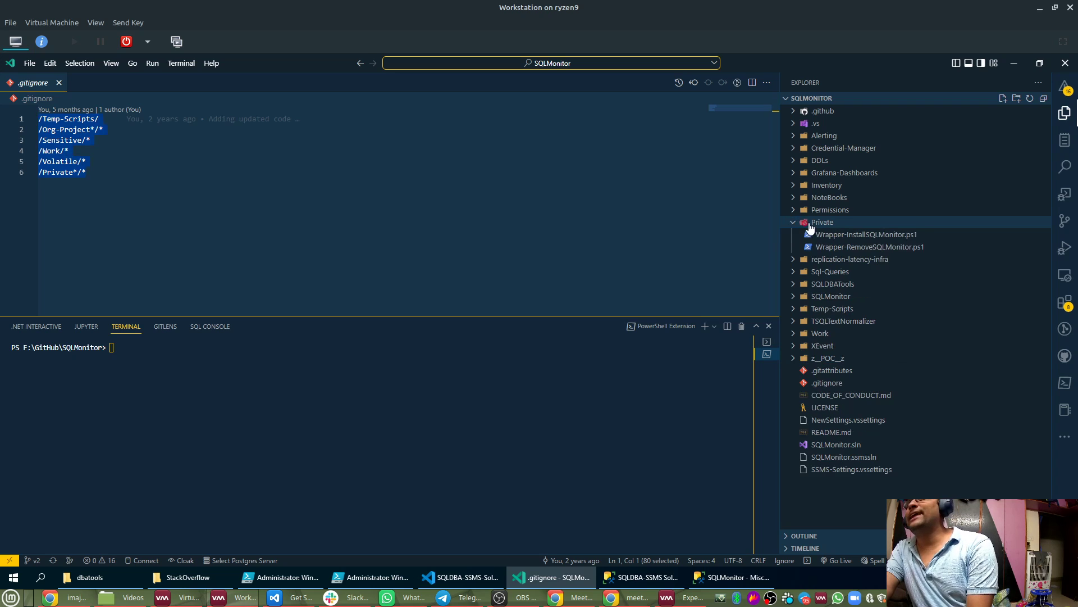
click(793, 224)
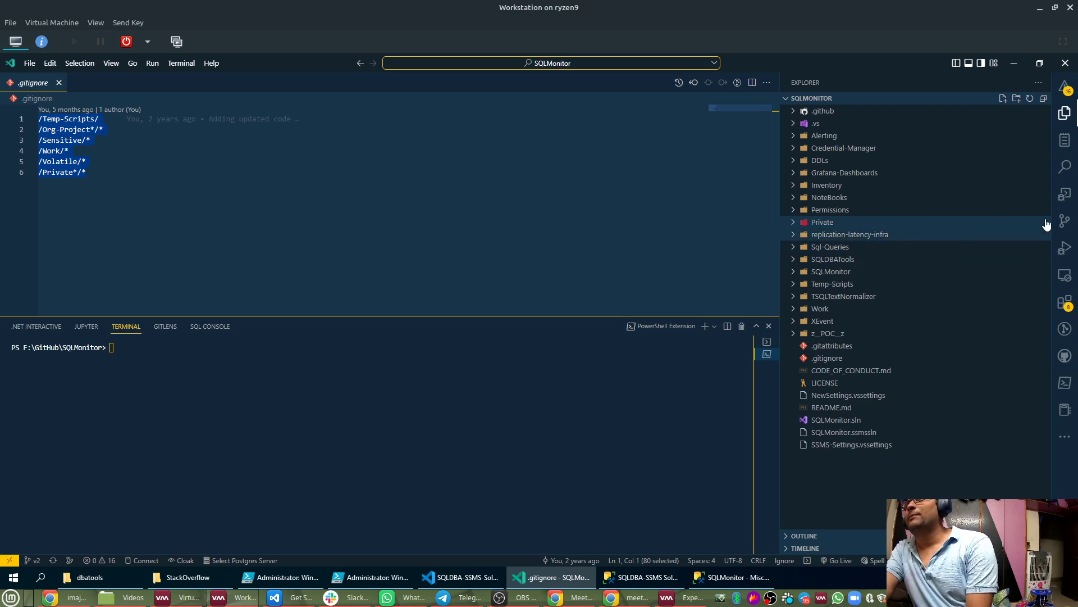
click(1064, 222)
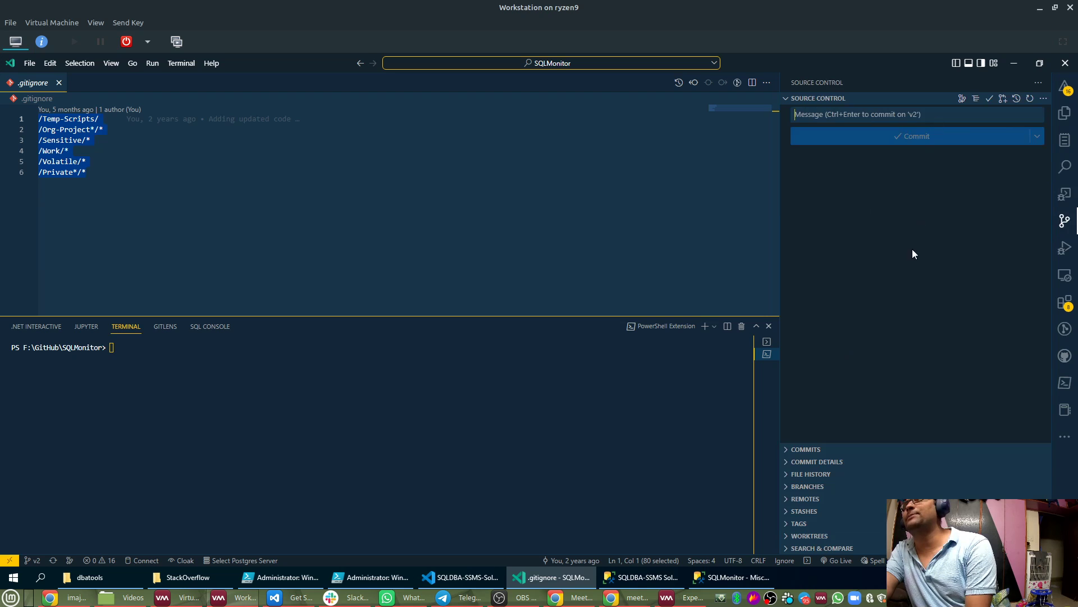
click(1065, 125)
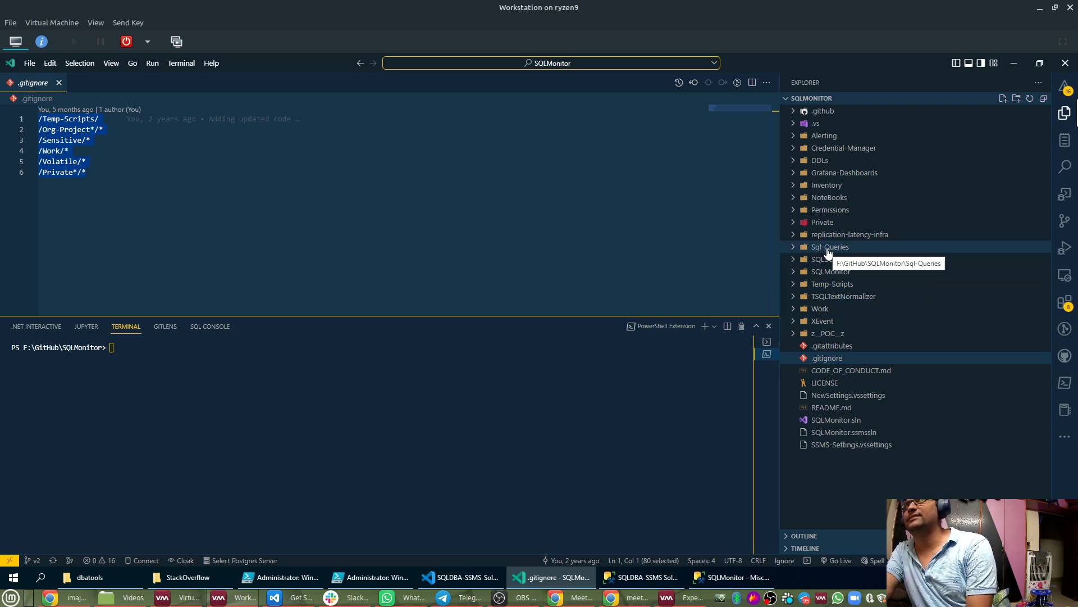
Create an empty file Dummy.sql in the XEvent folder and check it in source control.
click(793, 247)
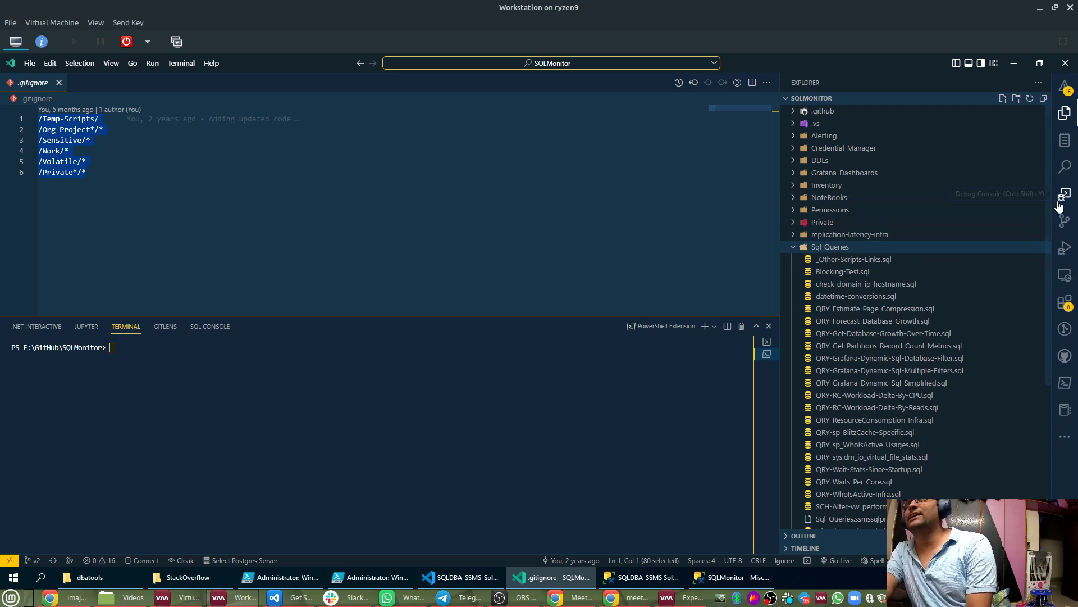
right_click(847, 251)
click(820, 251)
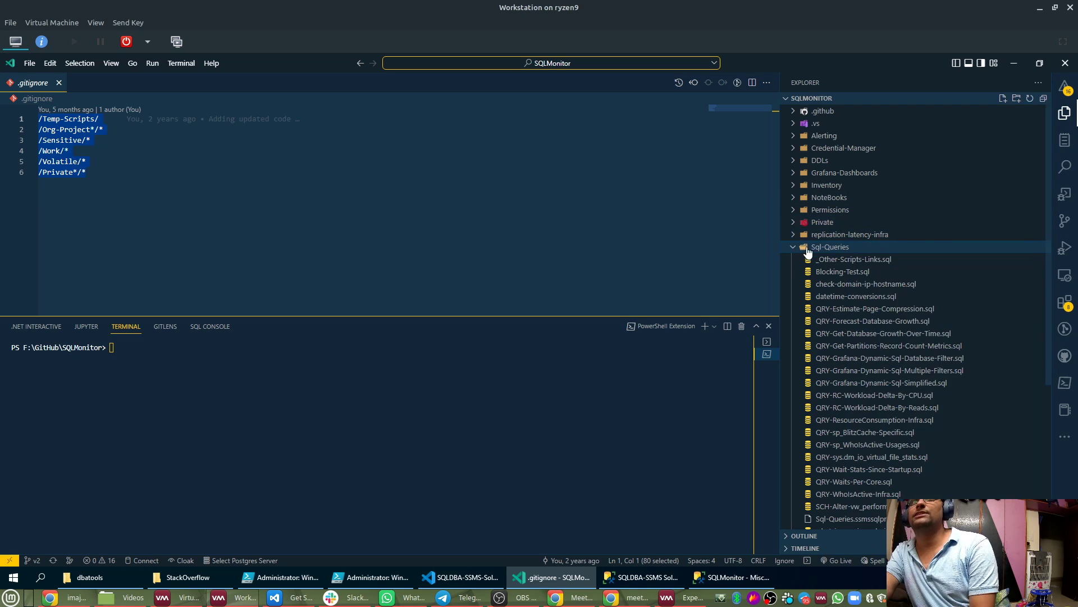
click(795, 250)
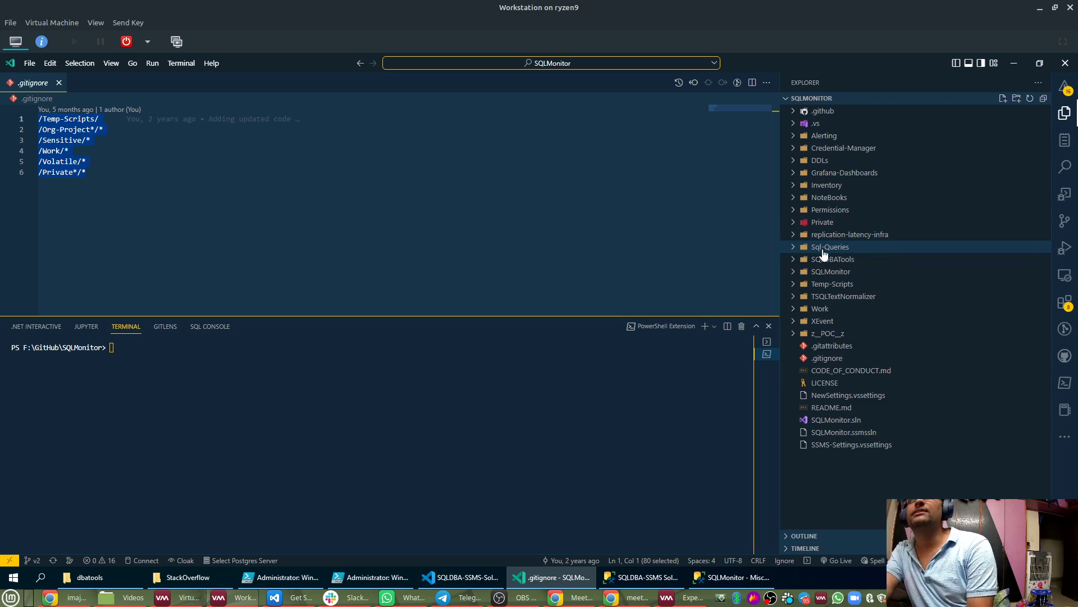
right_click(825, 325)
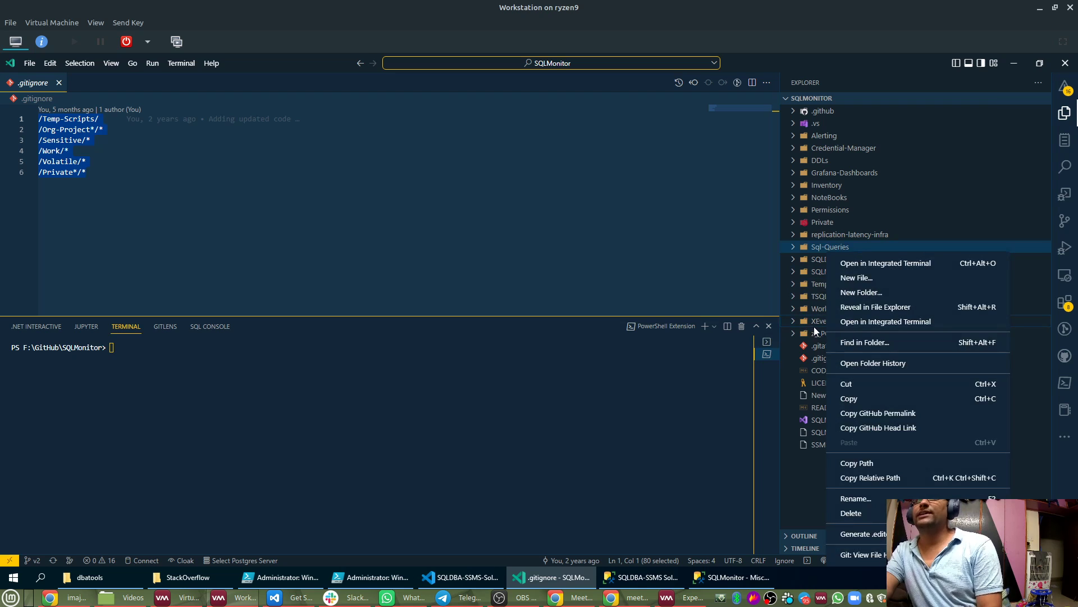
click(791, 324)
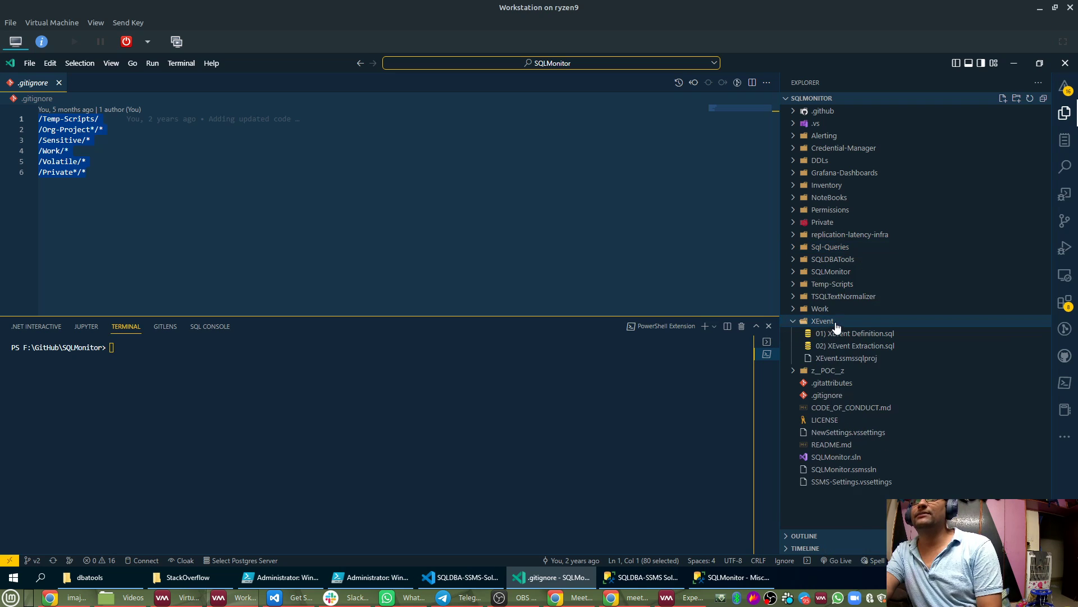
click(1004, 99)
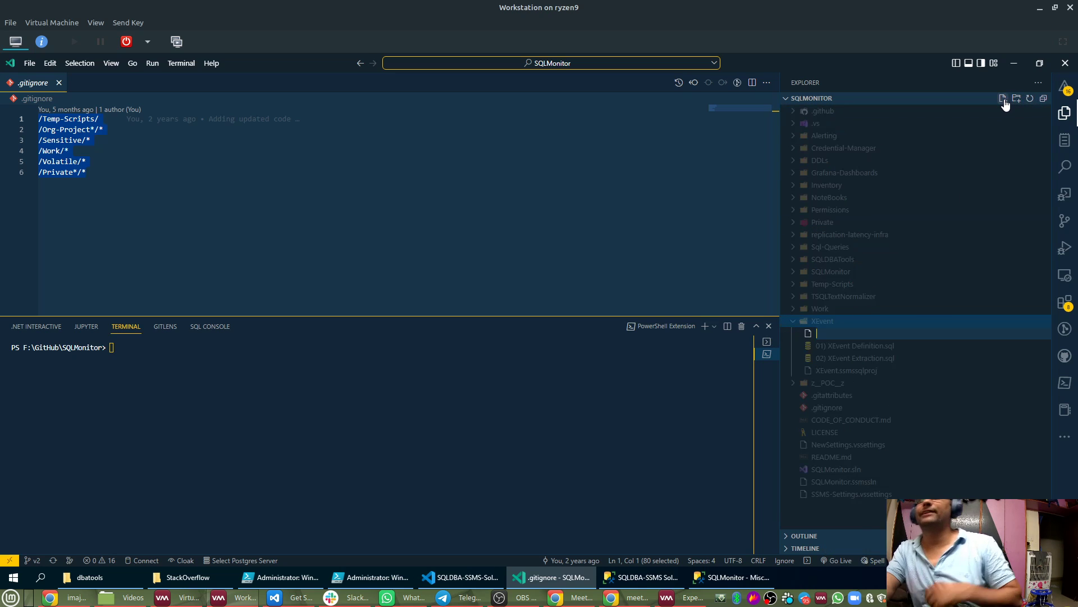
text(Dummy.sql)
key(Return)
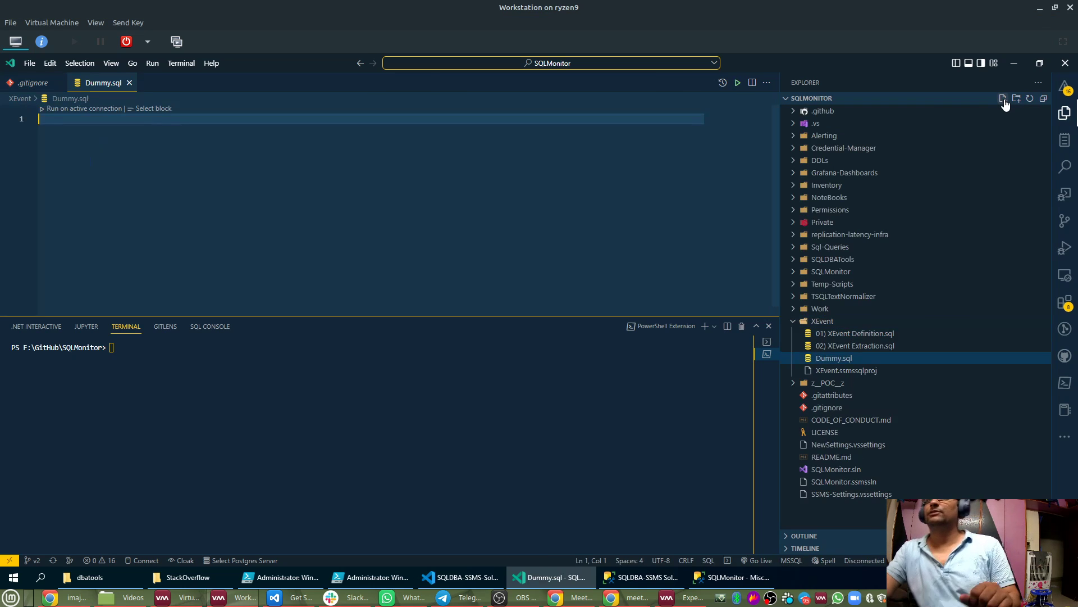
click(1064, 220)
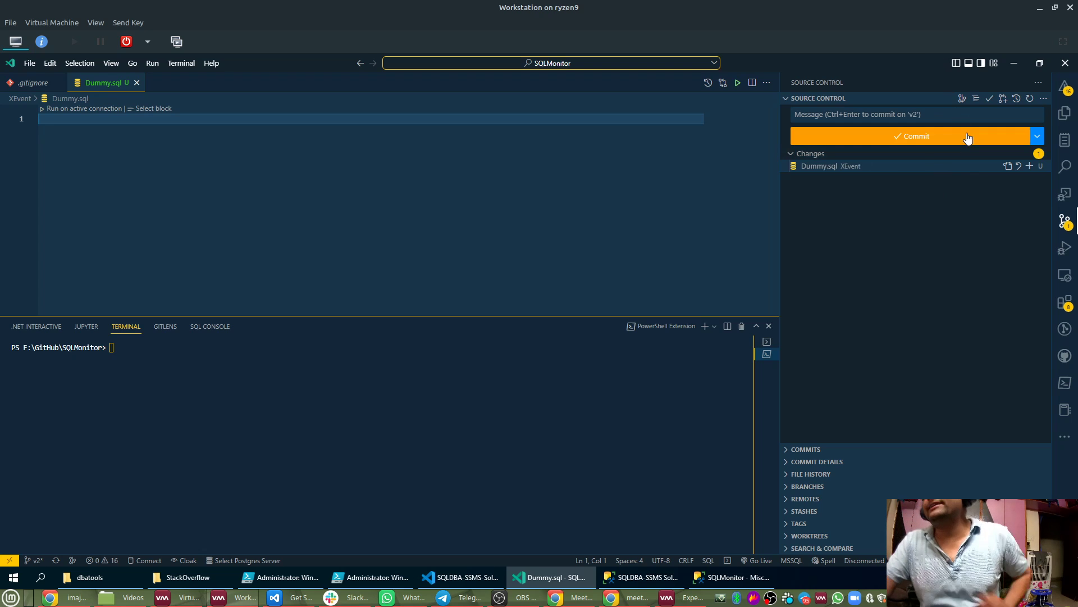
Review all the .gitignore patterns once more and close the file.
click(36, 88)
click(123, 178)
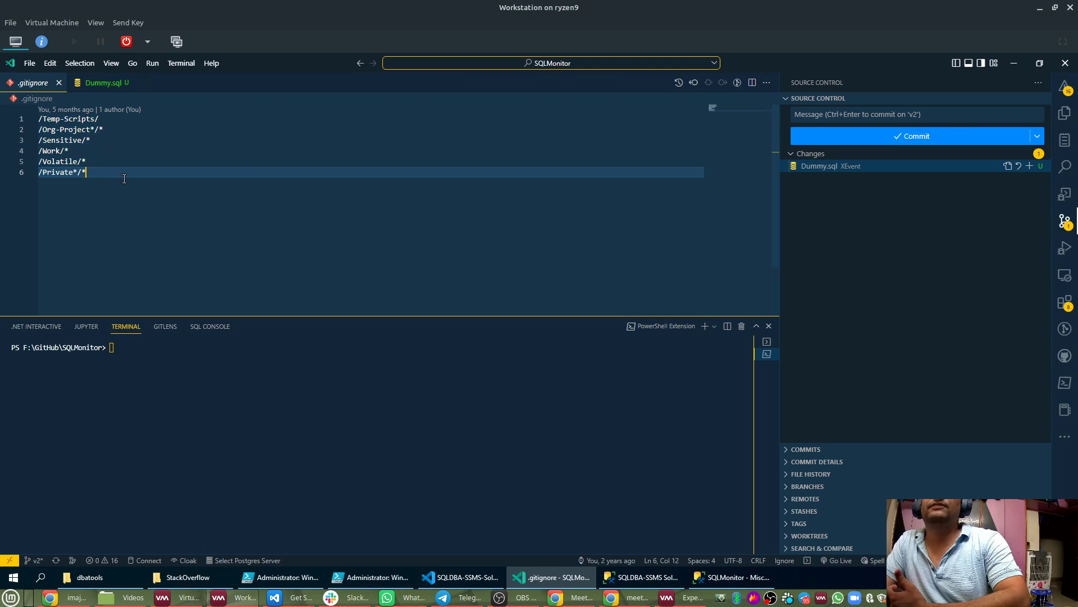
drag(124, 178, 27, 121)
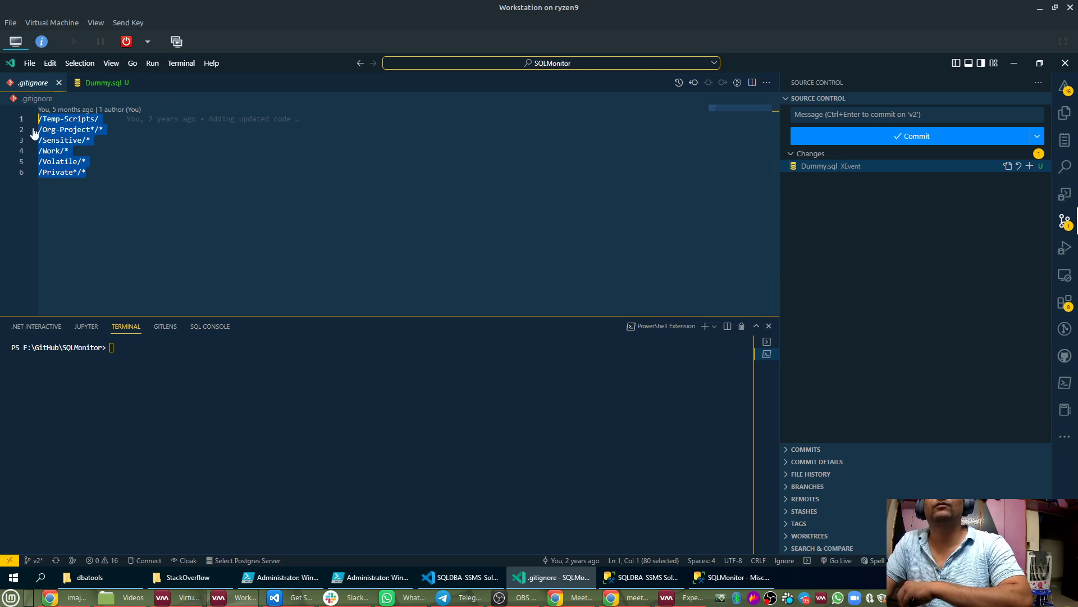
click(59, 83)
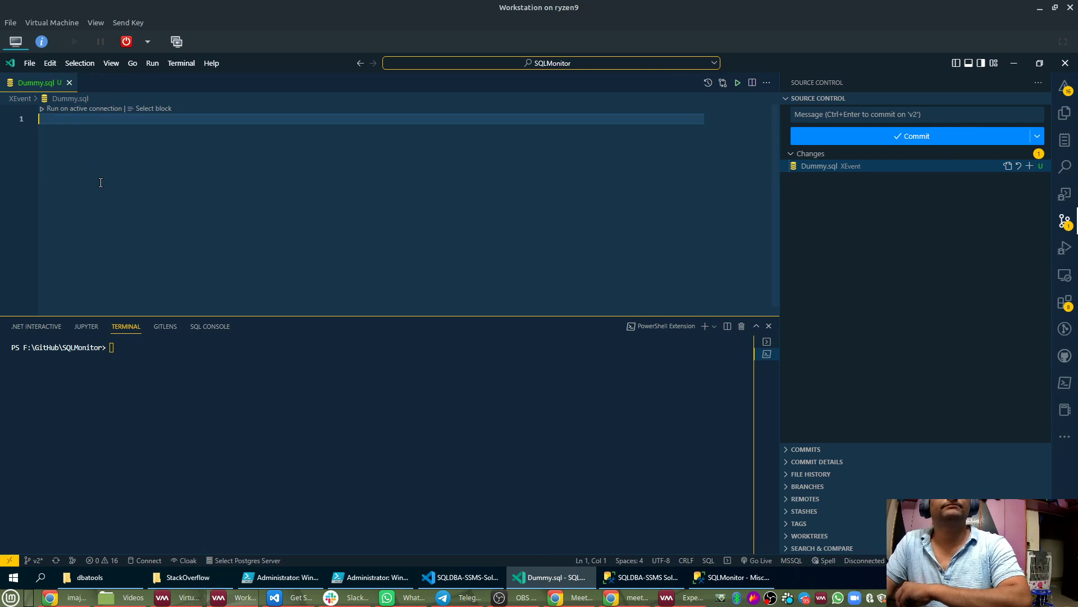
Close Dummy.sql and discard it from the pending source control changes.
click(69, 82)
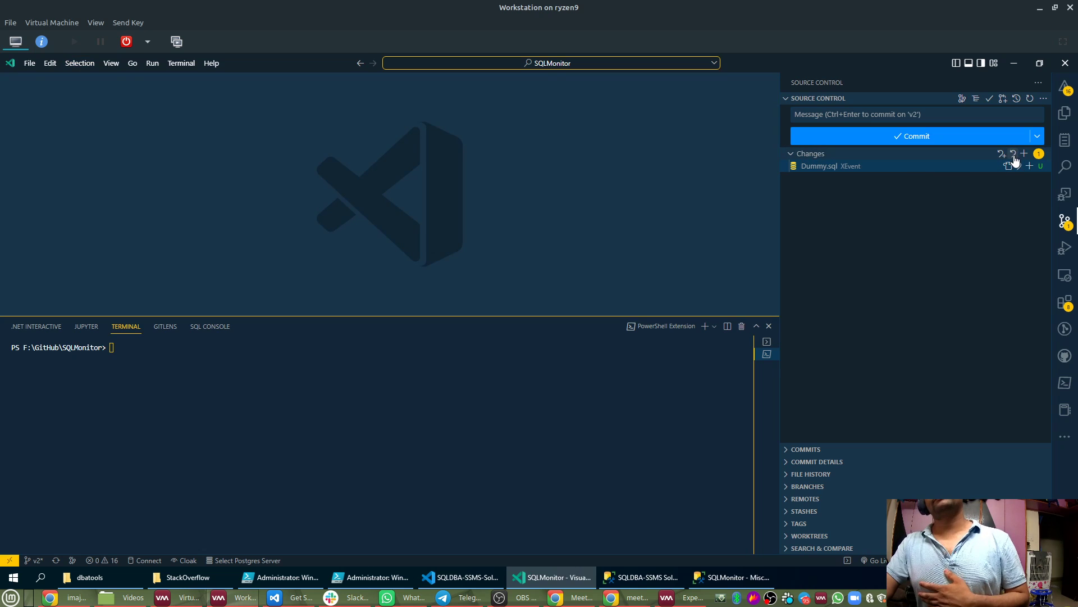
click(1013, 154)
click(574, 325)
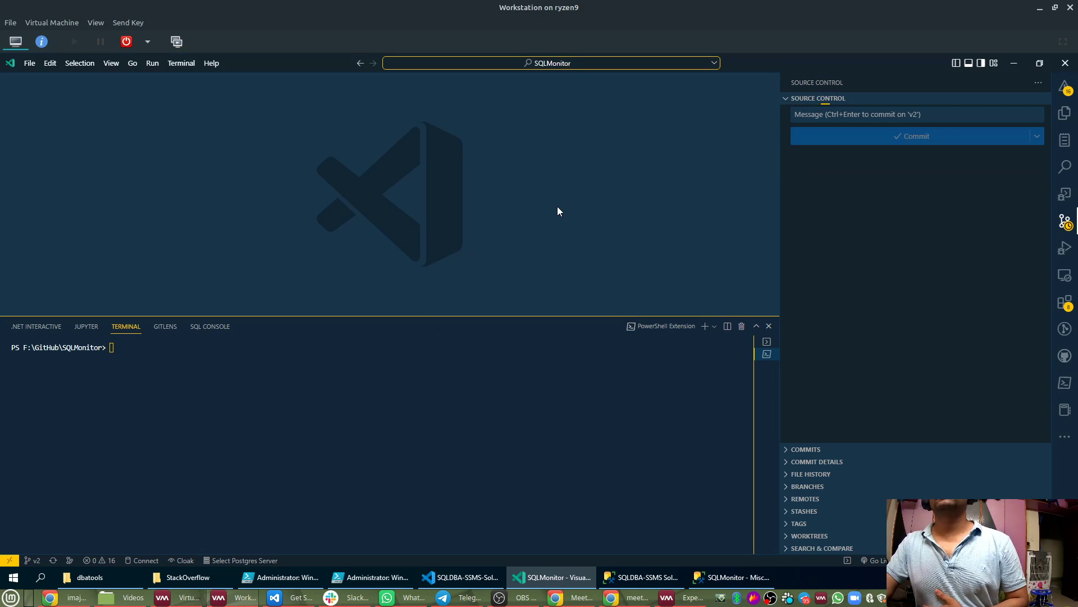
Return to PowerShell ISE with the finished installation output and enlarge the script pane.
click(1014, 63)
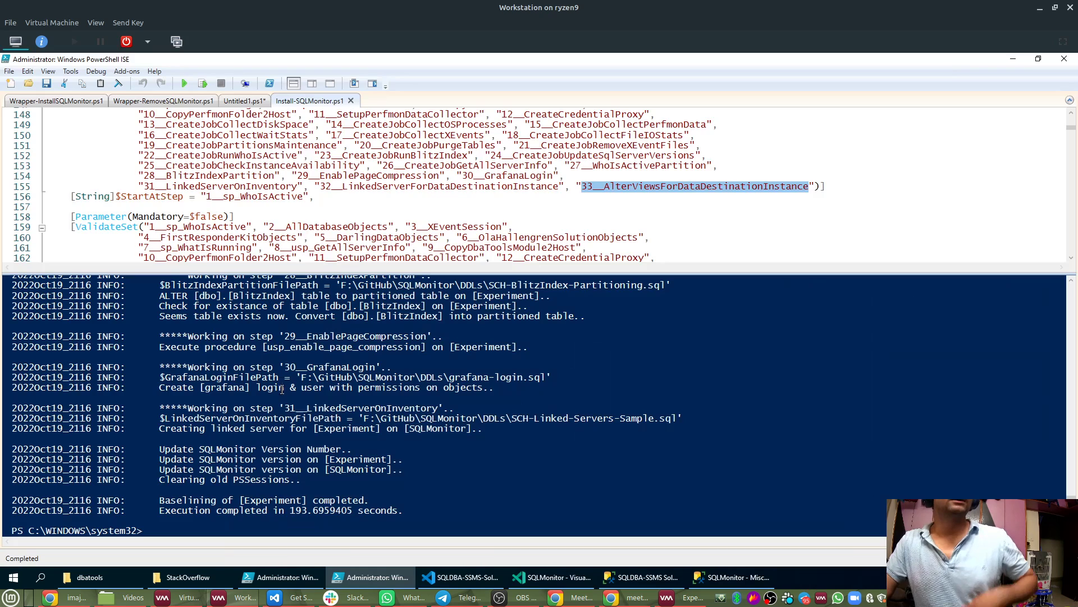
click(300, 419)
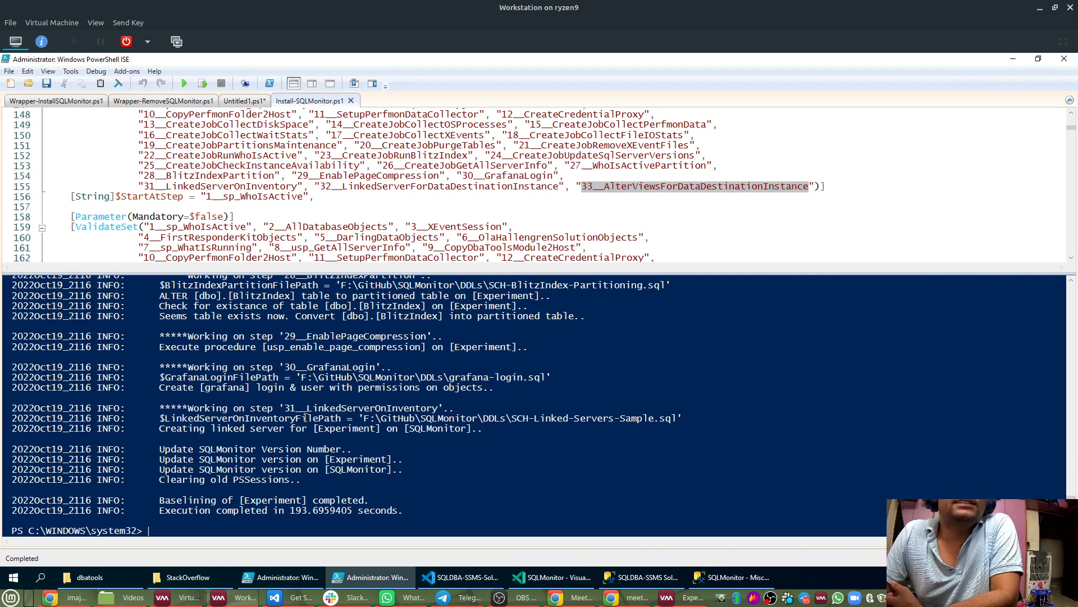
drag(542, 272, 556, 207)
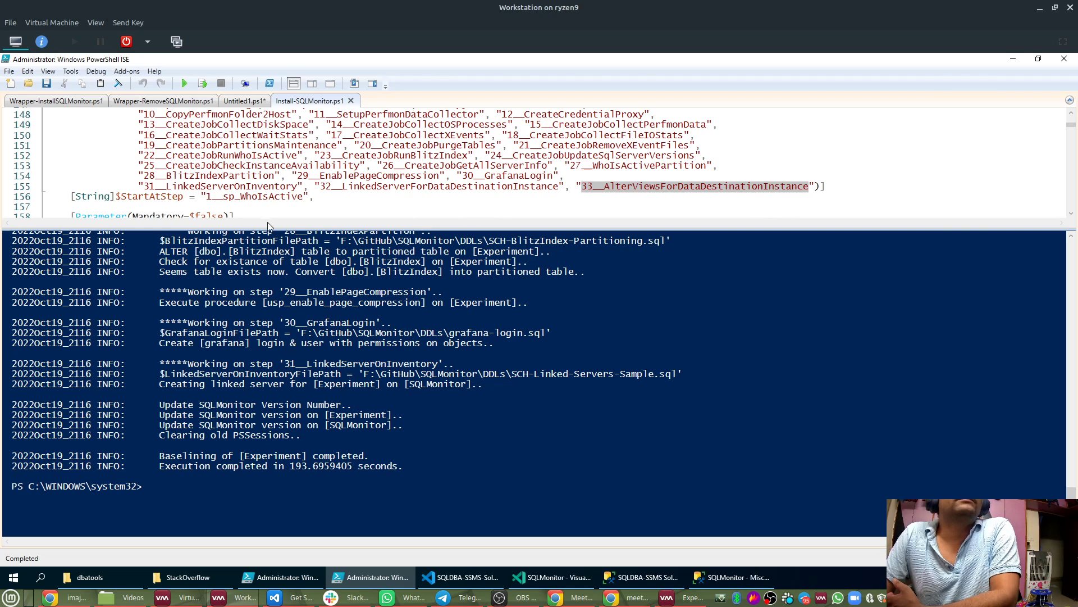
drag(274, 225, 274, 325)
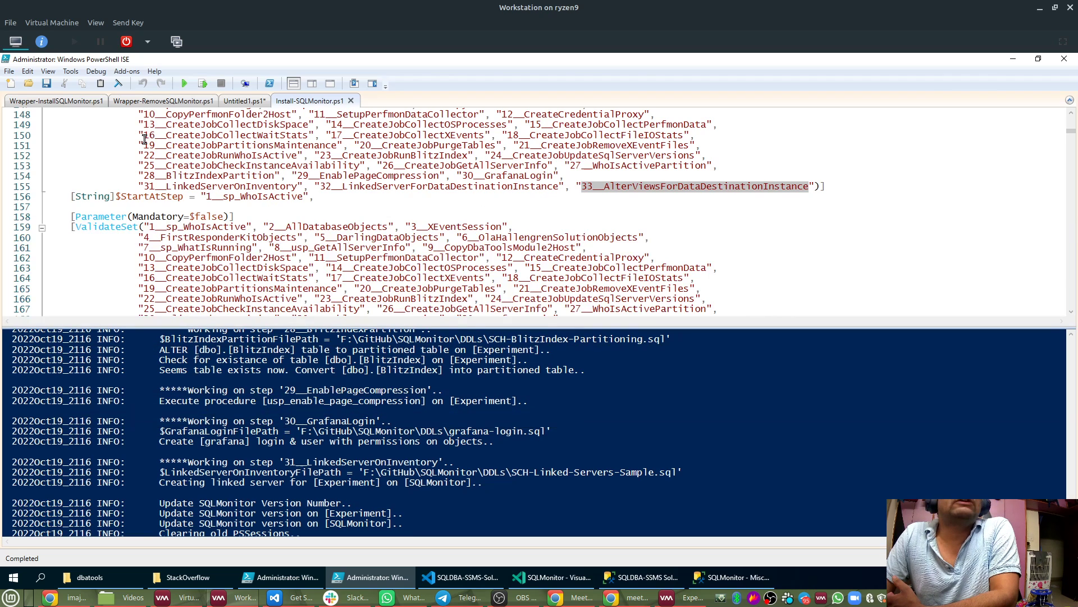
click(45, 99)
scroll(149, 204, up, 5)
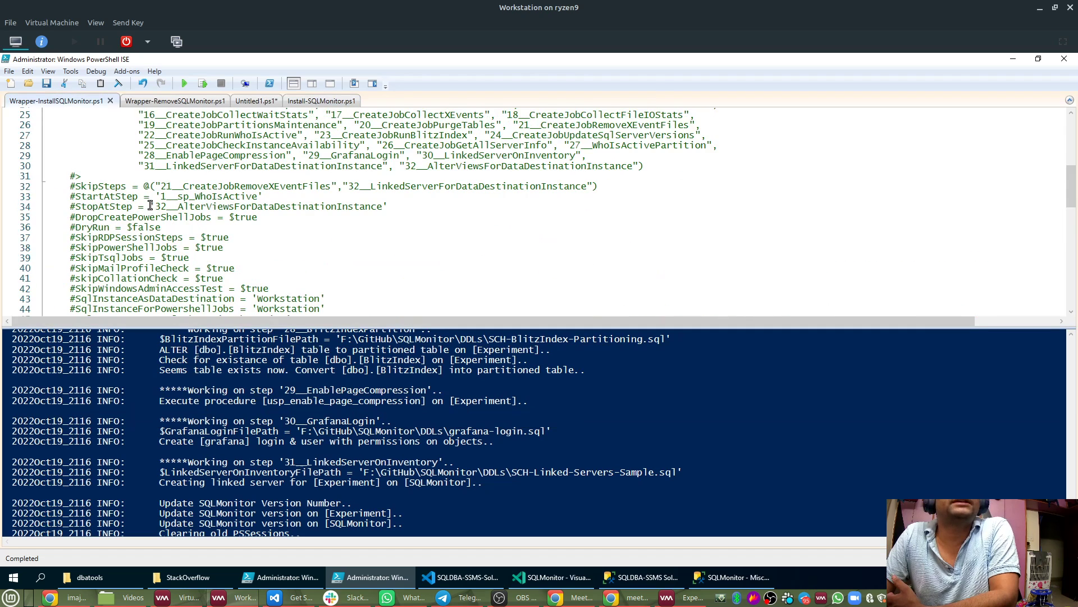
scroll(148, 204, up, 4)
drag(69, 188, 344, 288)
drag(455, 288, 712, 288)
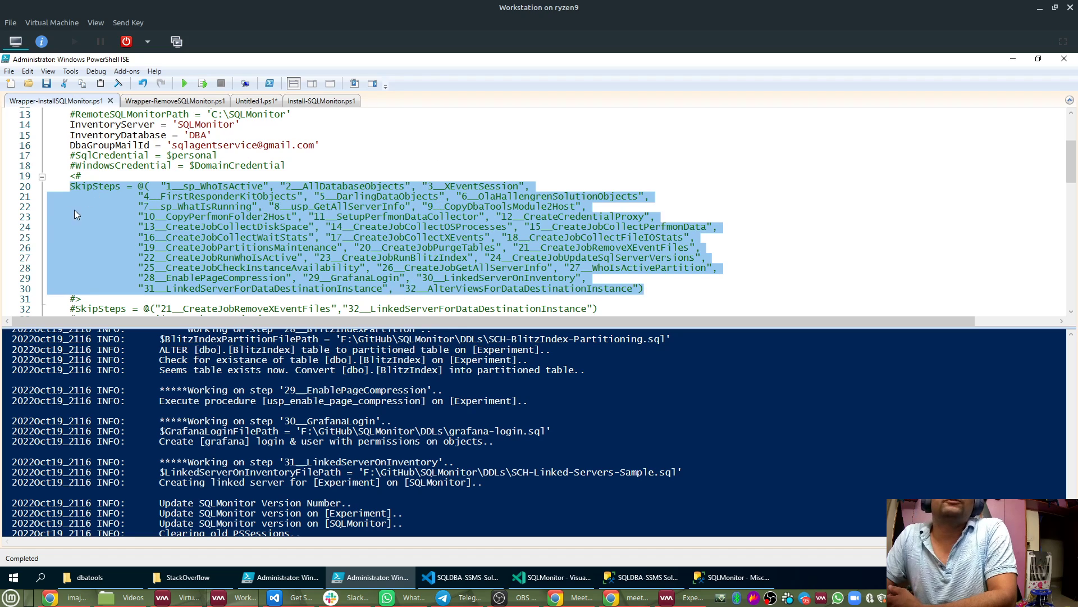
click(161, 187)
scroll(281, 243, down, 7)
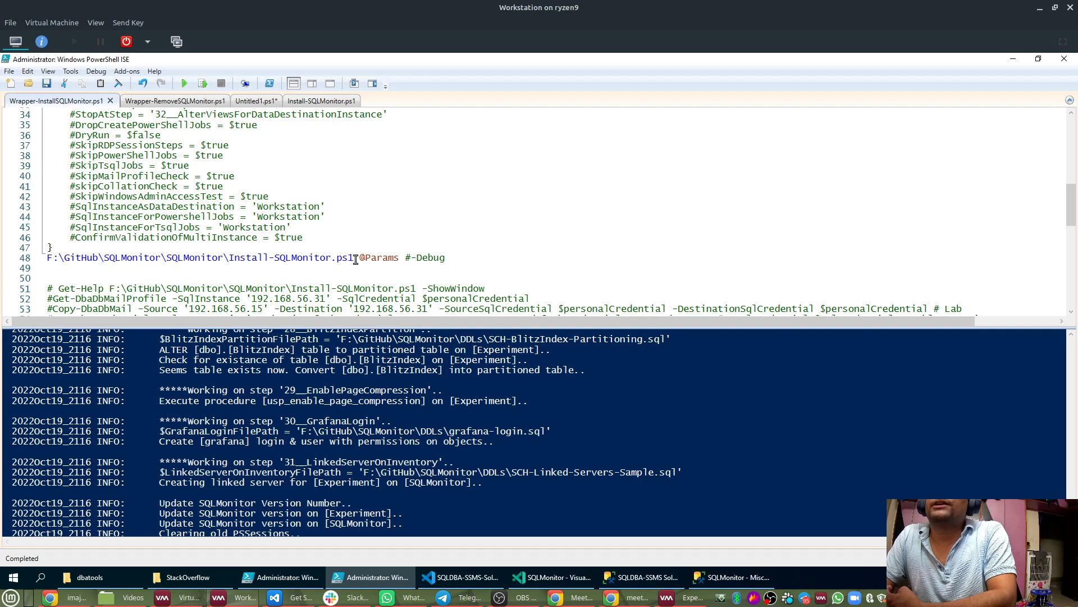
scroll(313, 239, up, 7)
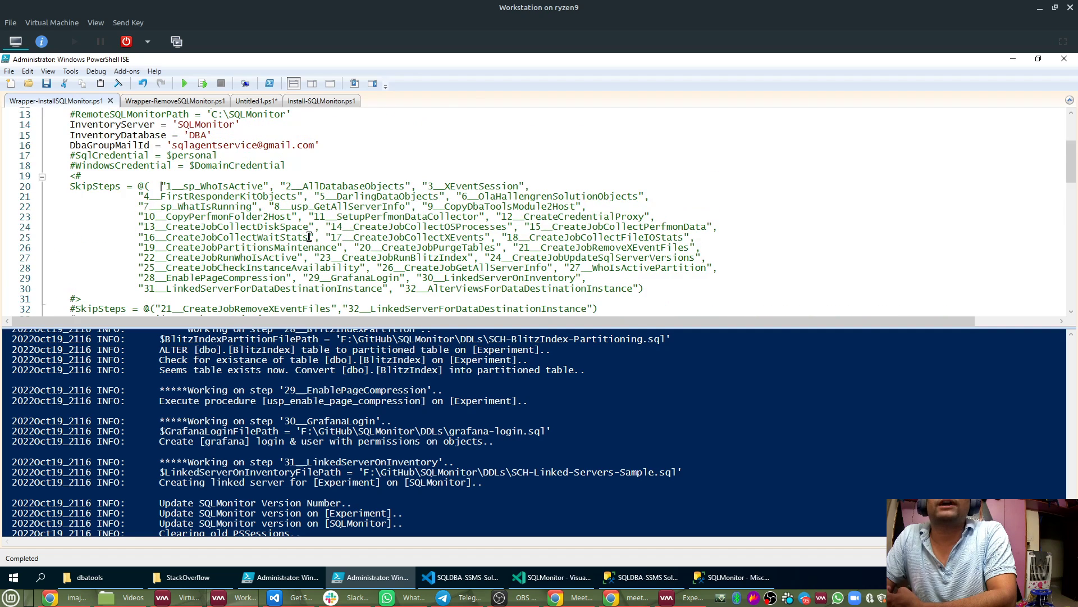
Copy the full StartAtStep validation list, from "1__sp_WhoIsActive" to "33__AlterViewsForDataDestinationInstance", in Install-SQLMonitor.ps1.
click(317, 101)
scroll(116, 170, up, 1)
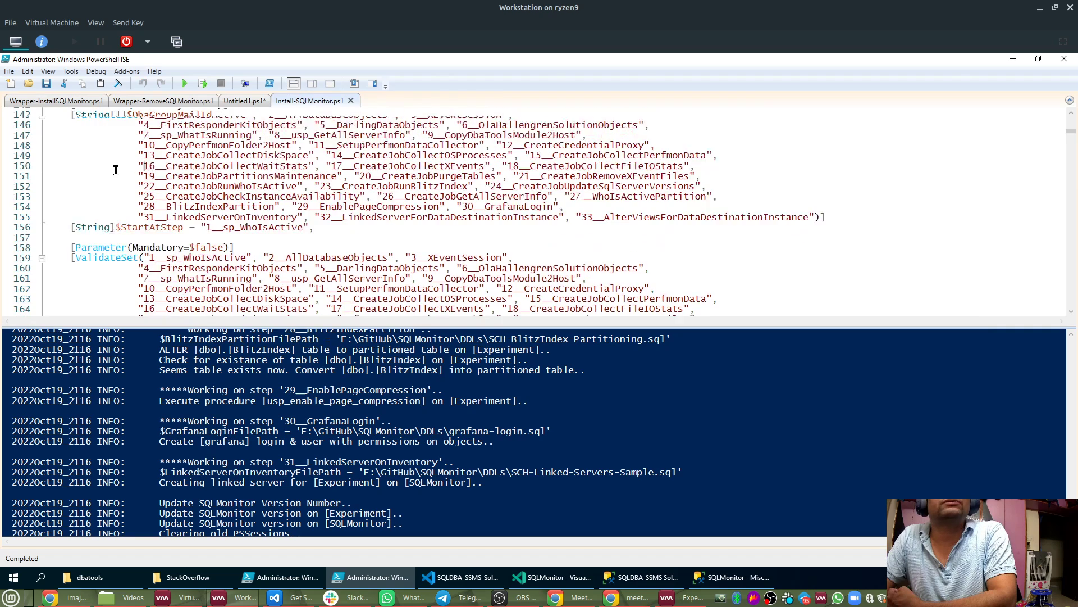
scroll(115, 170, up, 1)
drag(143, 146, 795, 253)
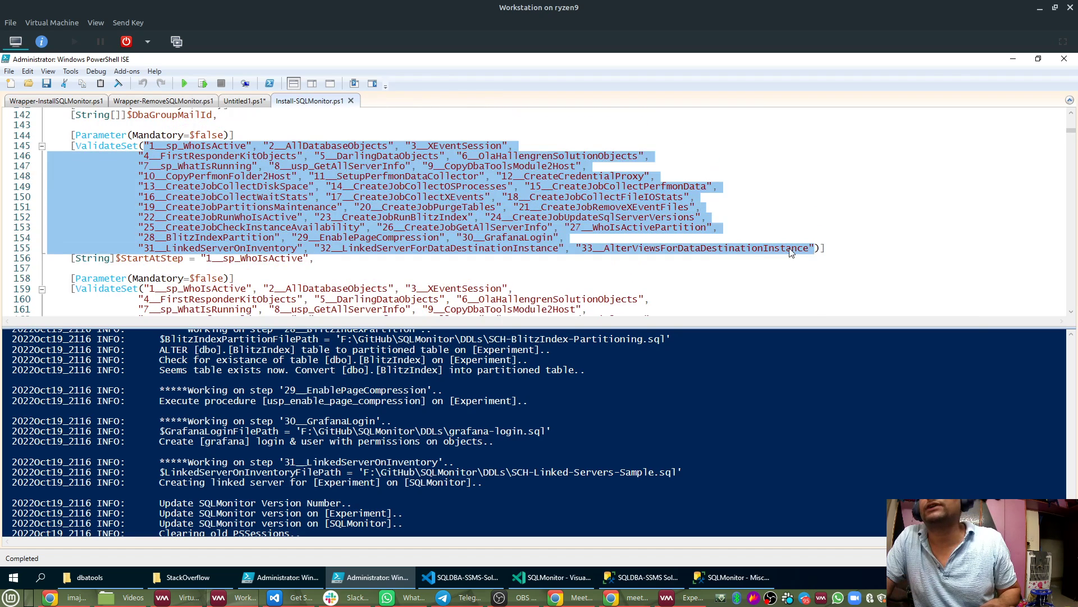
right_click(610, 216)
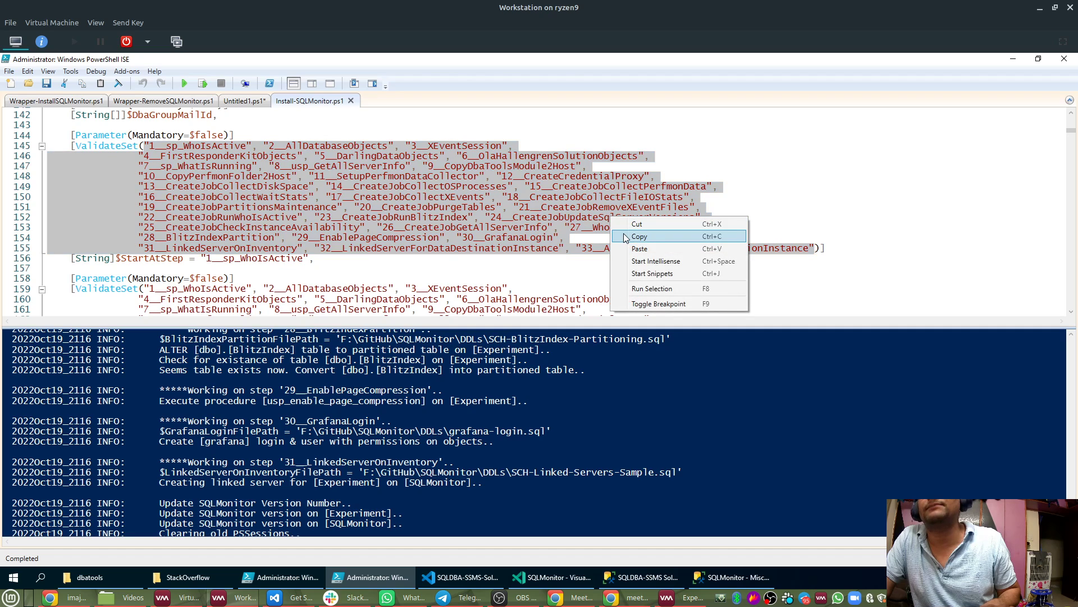
click(639, 236)
Replace the entries of the commented SkipSteps array in Wrapper-InstallSQLMonitor.ps1 with the copied 33-step list and save the script.
click(80, 101)
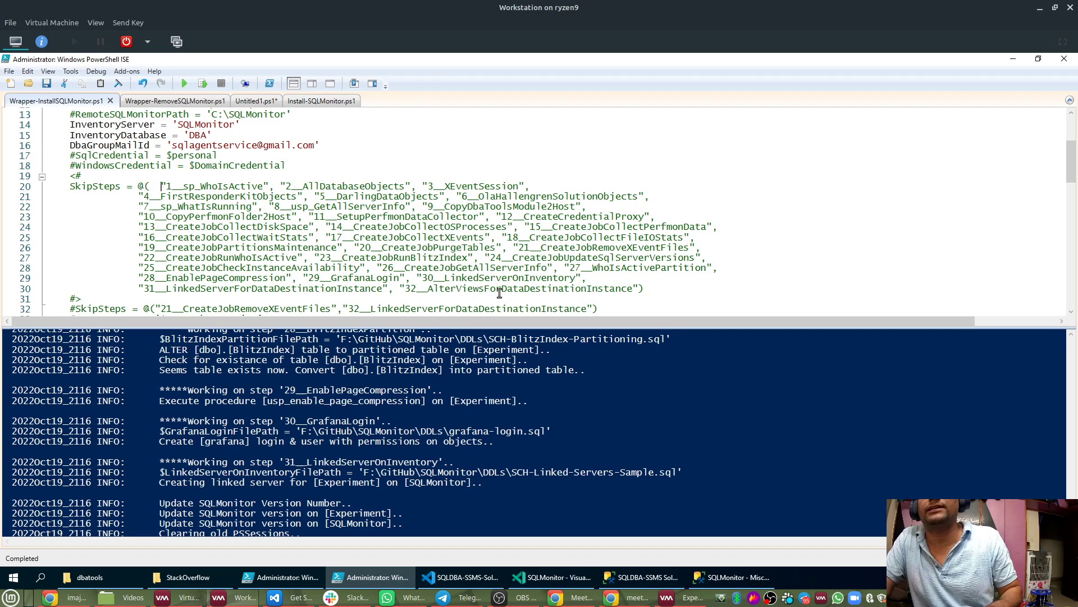
shift+click(642, 292)
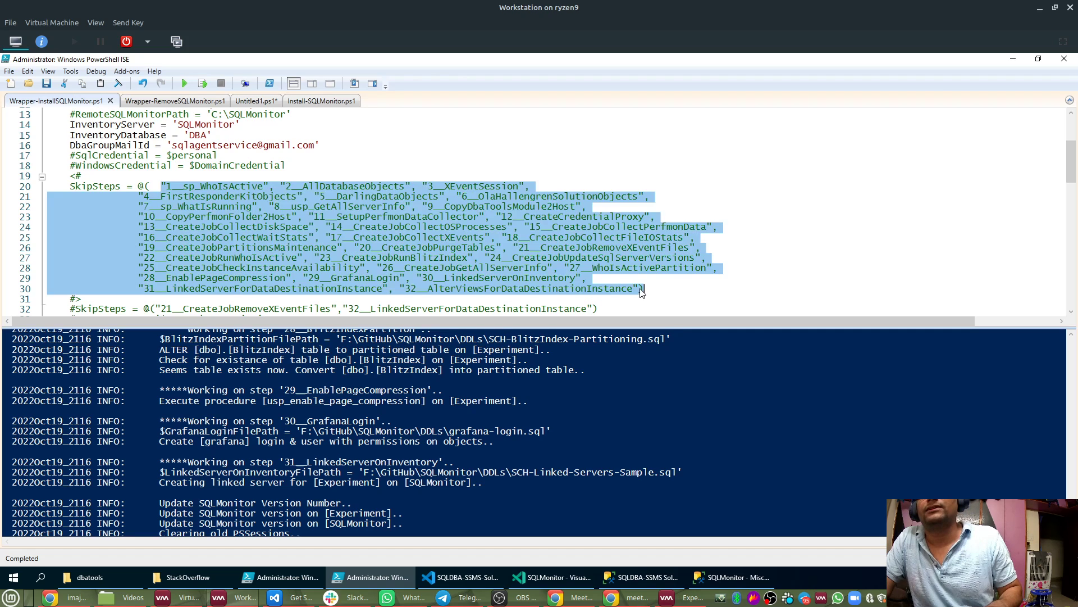
key(ctrl+v)
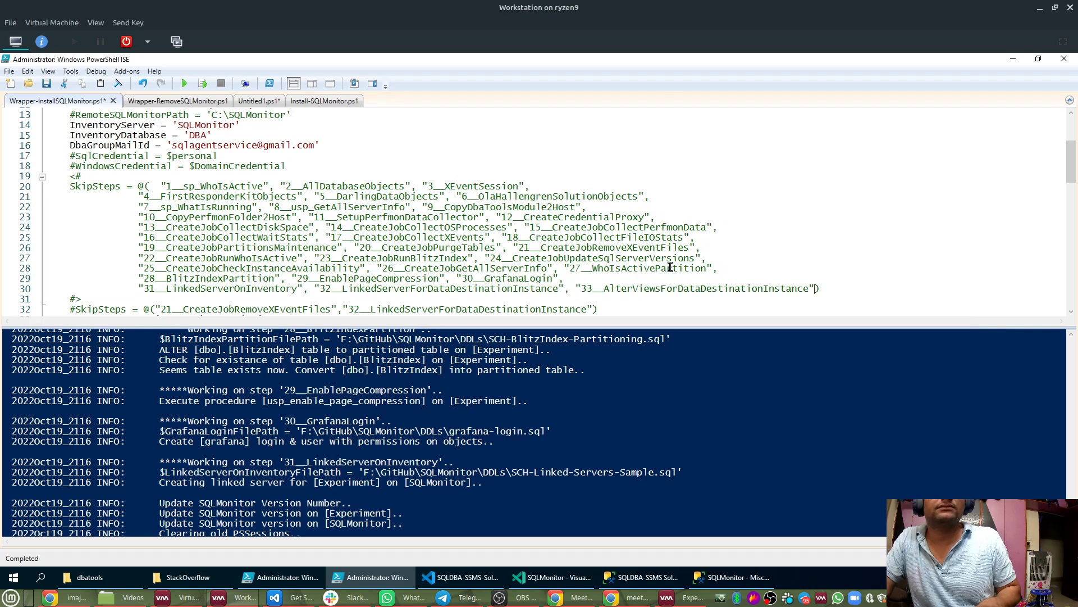
key(ctrl+s)
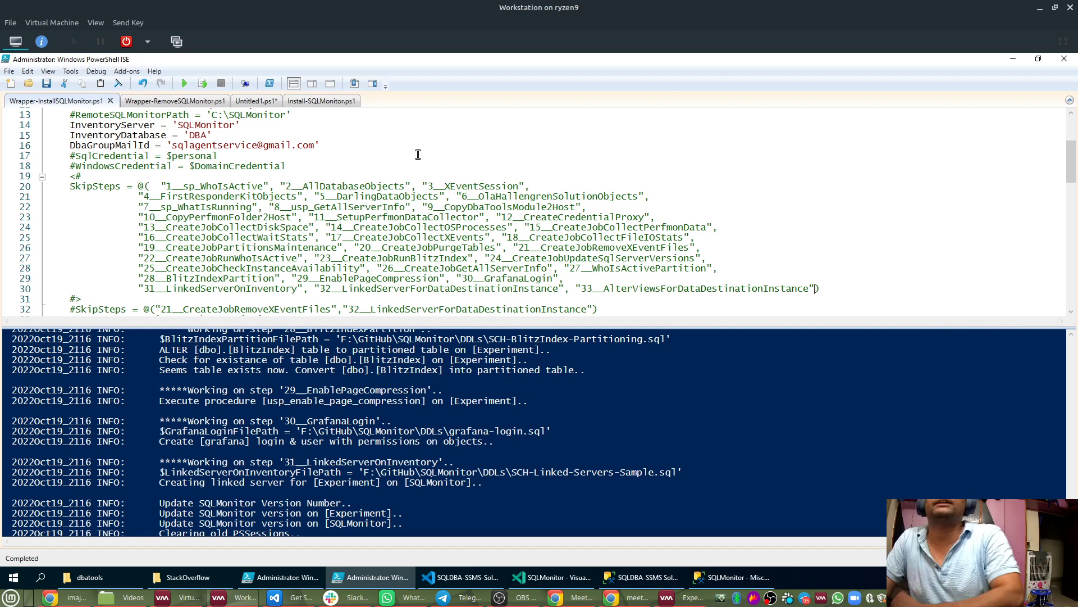
Enlarge the console pane and examine the installation output from its beginning, especially the server and DBA_Admin database line.
scroll(435, 155, down, 3)
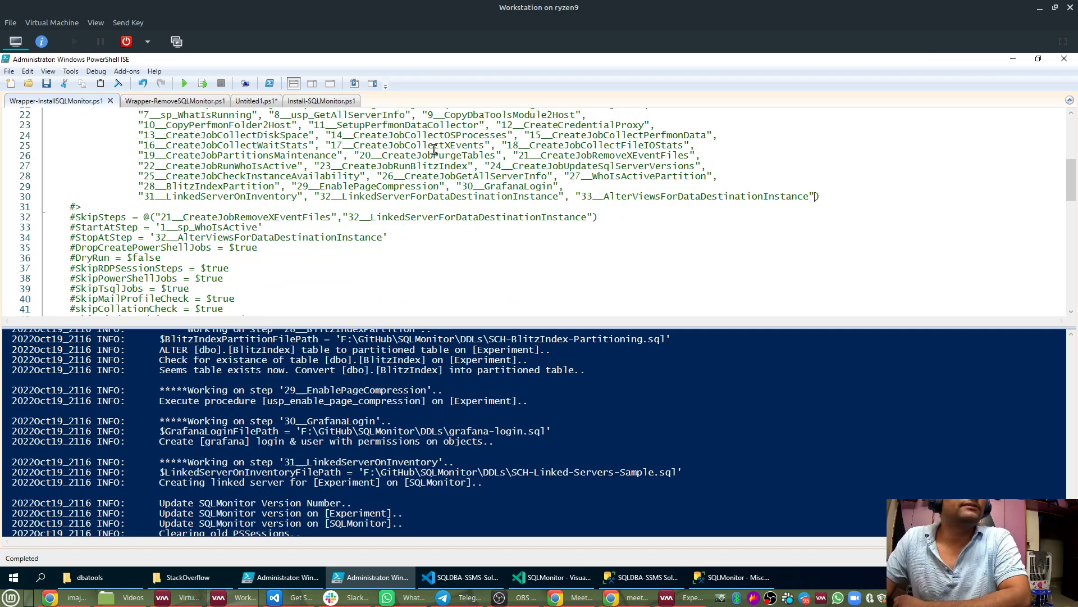
drag(381, 328, 377, 172)
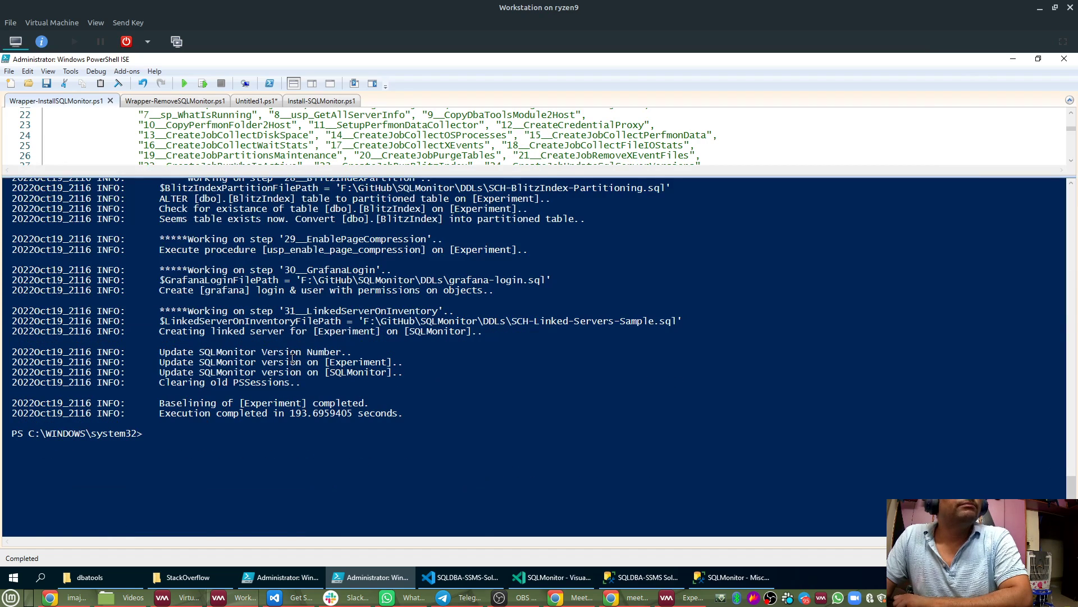
scroll(292, 358, up, 20)
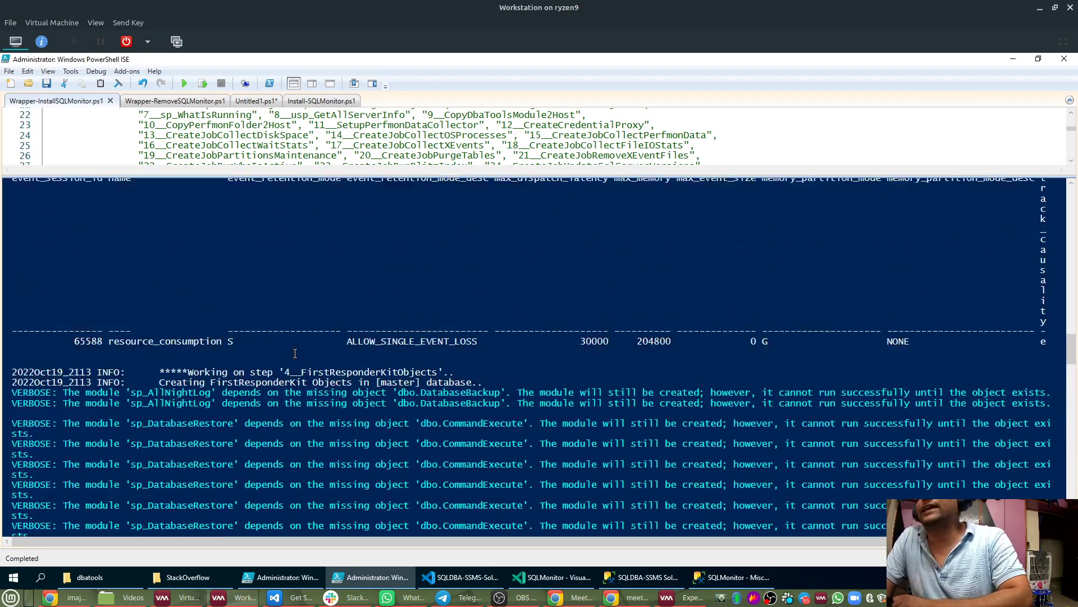
scroll(295, 353, up, 20)
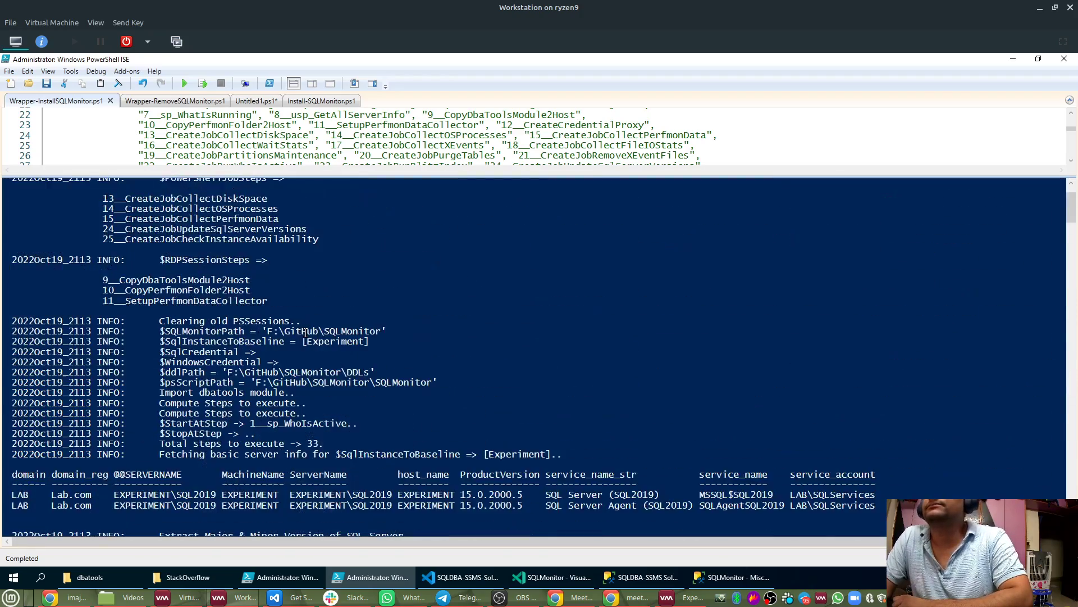
scroll(237, 348, up, 2)
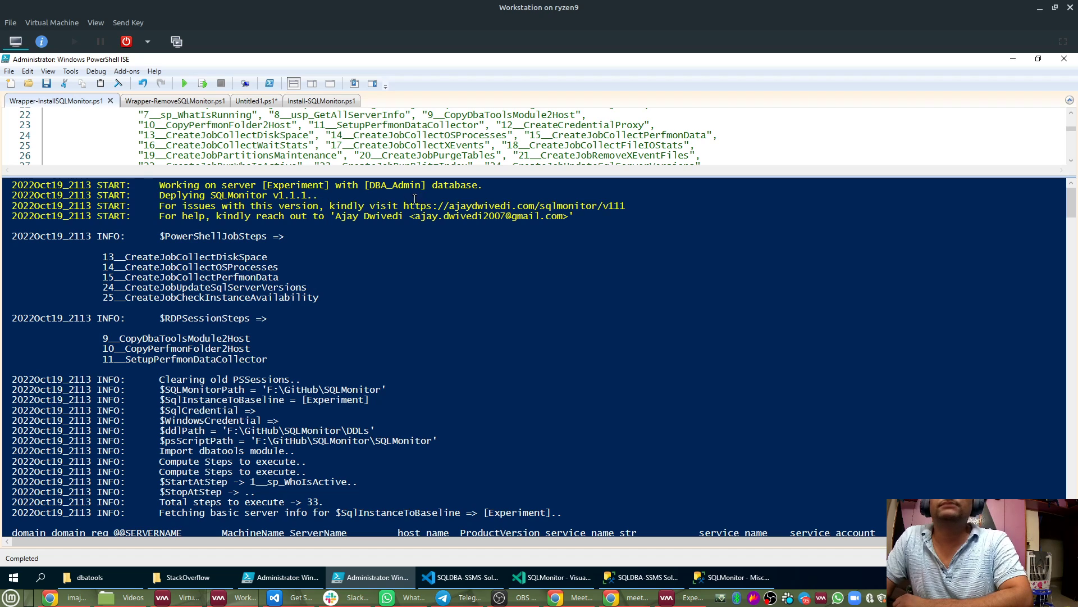
click(262, 186)
scroll(300, 187, up, 6)
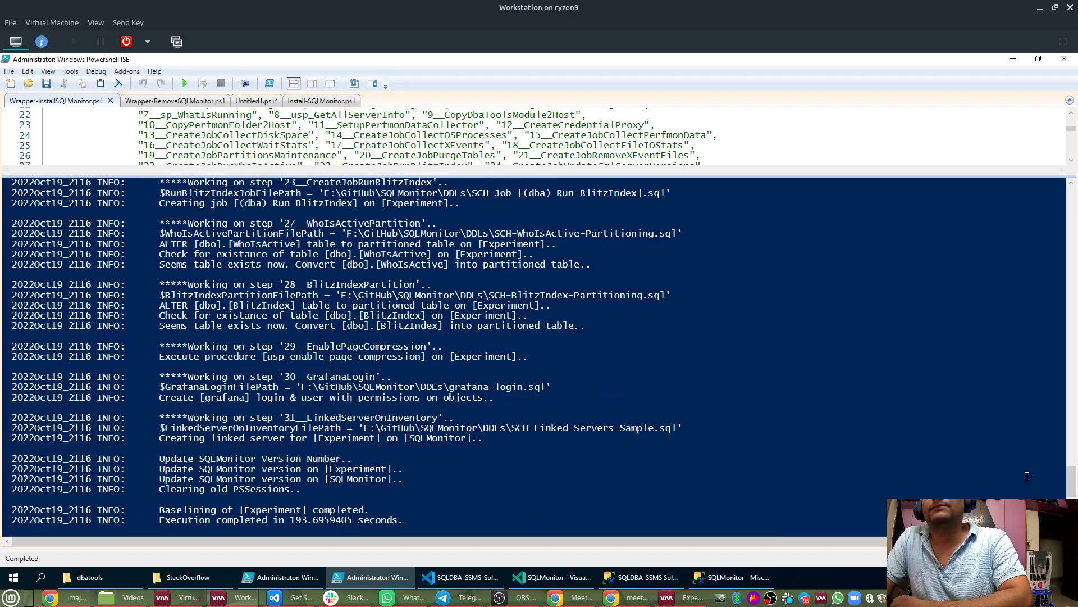
drag(1071, 488, 1071, 198)
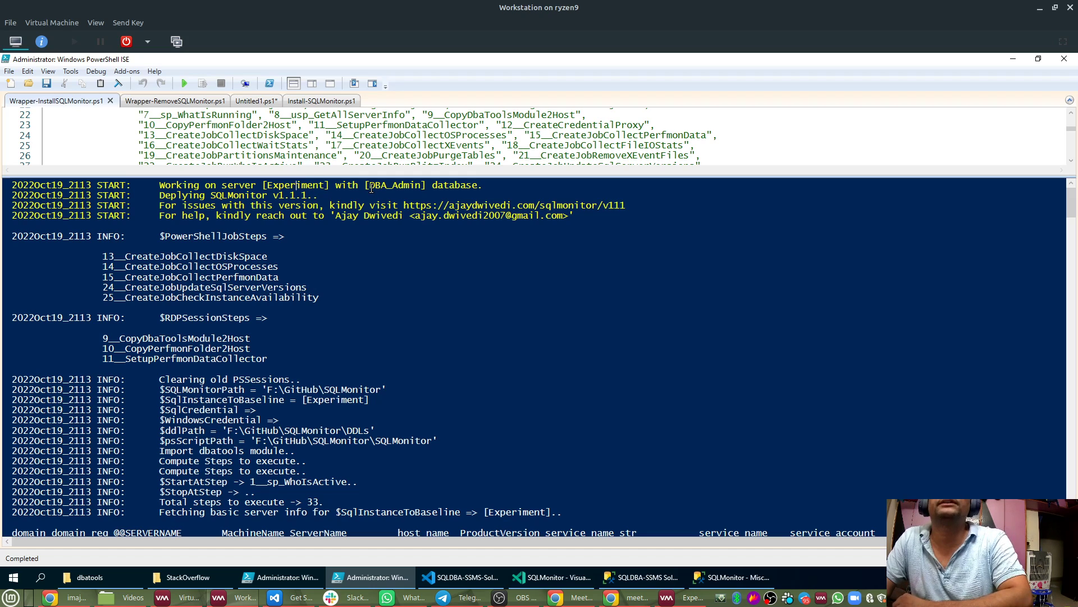
drag(370, 187, 420, 190)
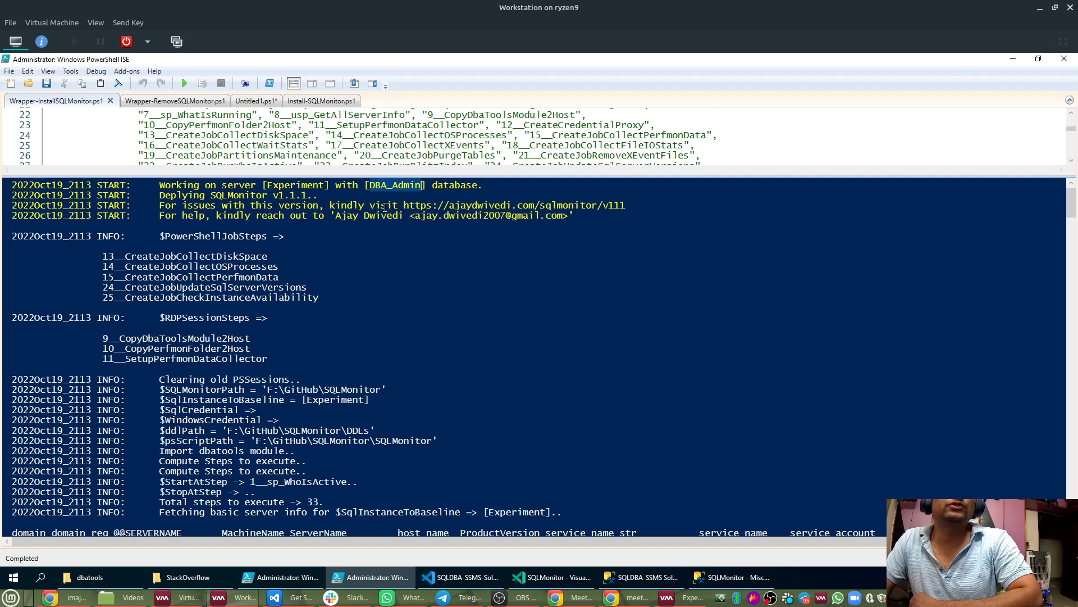
Copy the v111 issues link from the installation output and open it in a new Chrome tab.
drag(403, 205, 622, 201)
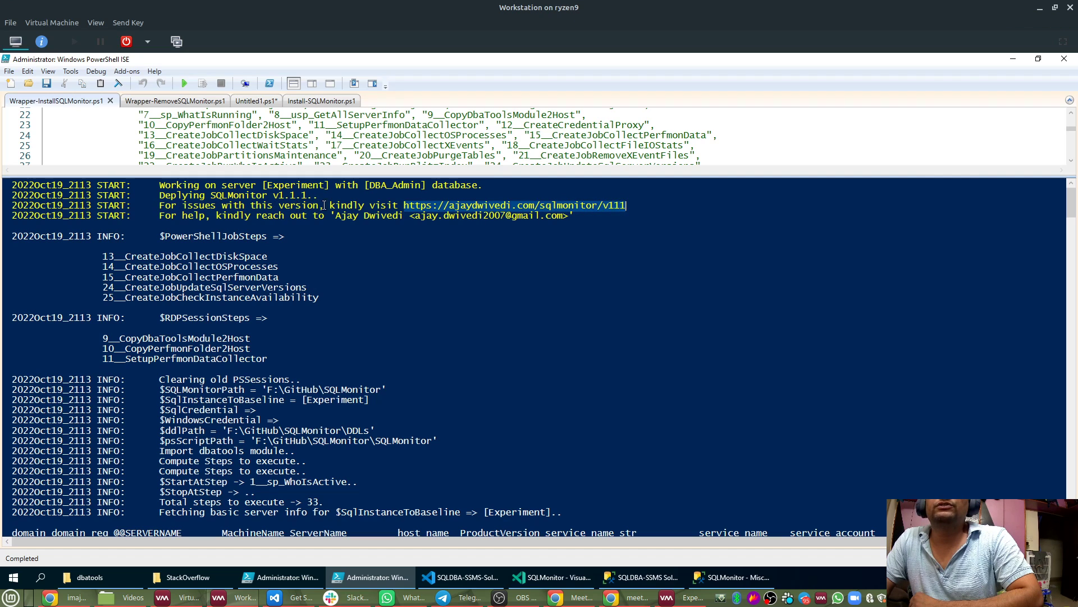
right_click(486, 204)
click(506, 225)
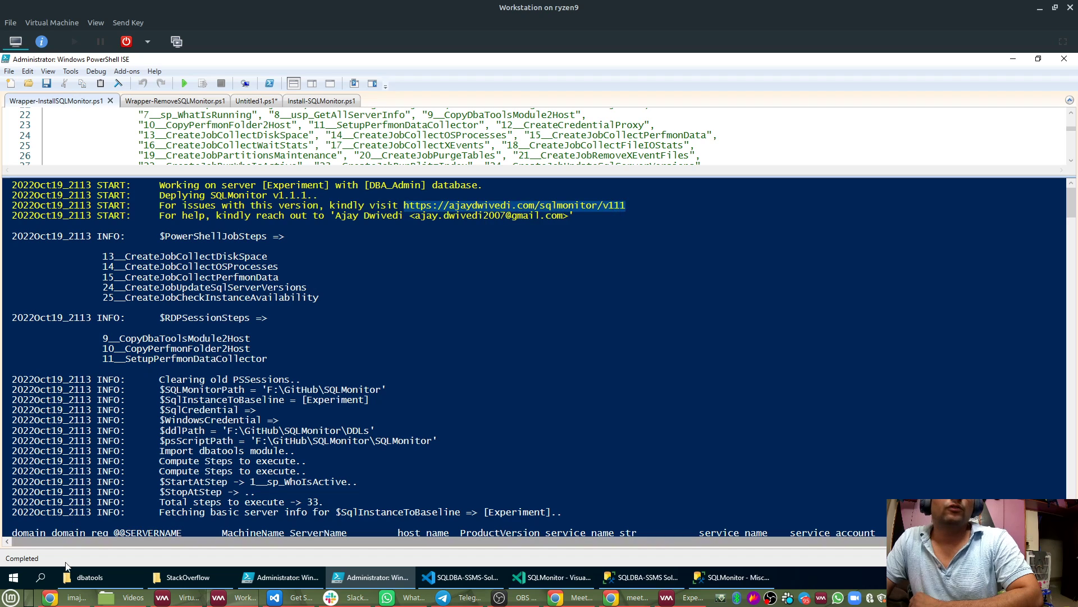
click(68, 597)
click(1022, 25)
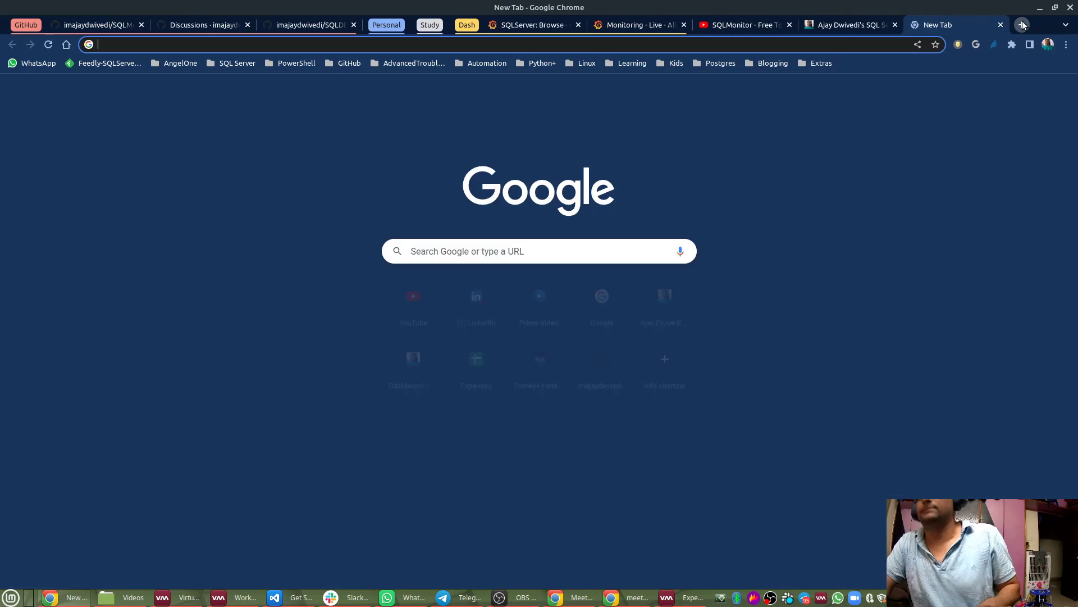
key(ctrl+v)
key(Return)
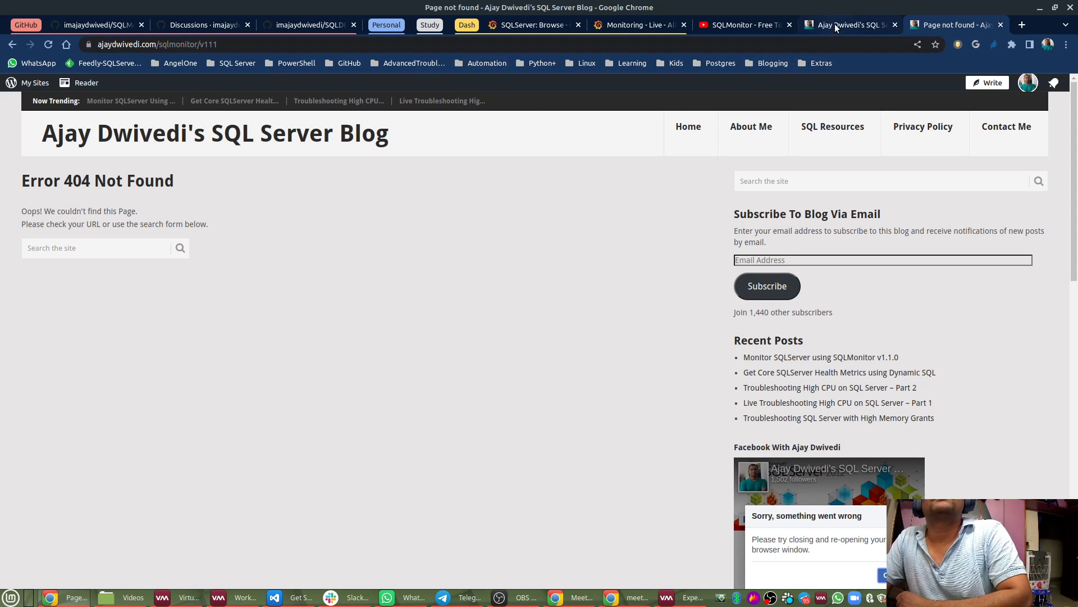
Change the end of the page address from v111 to v110 and load that release page.
click(301, 48)
click(301, 48)
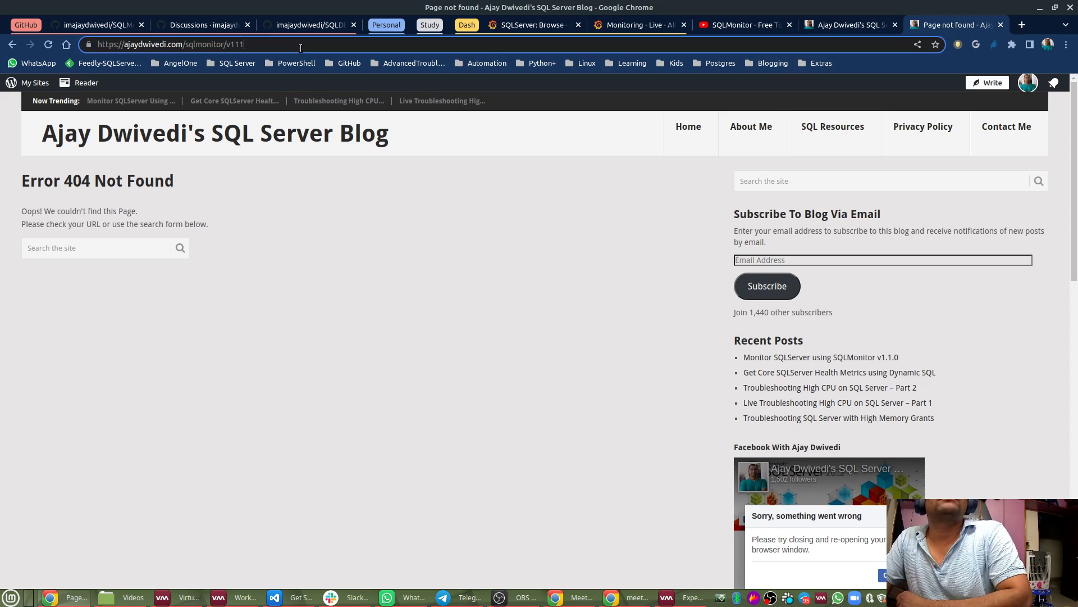
key(BackSpace)
text(0)
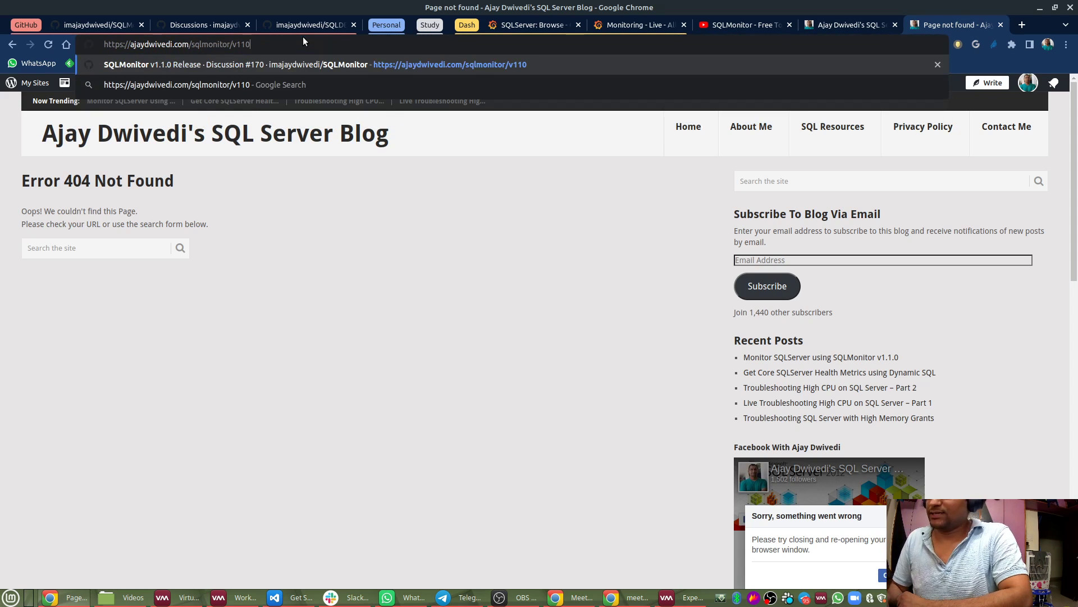
key(Return)
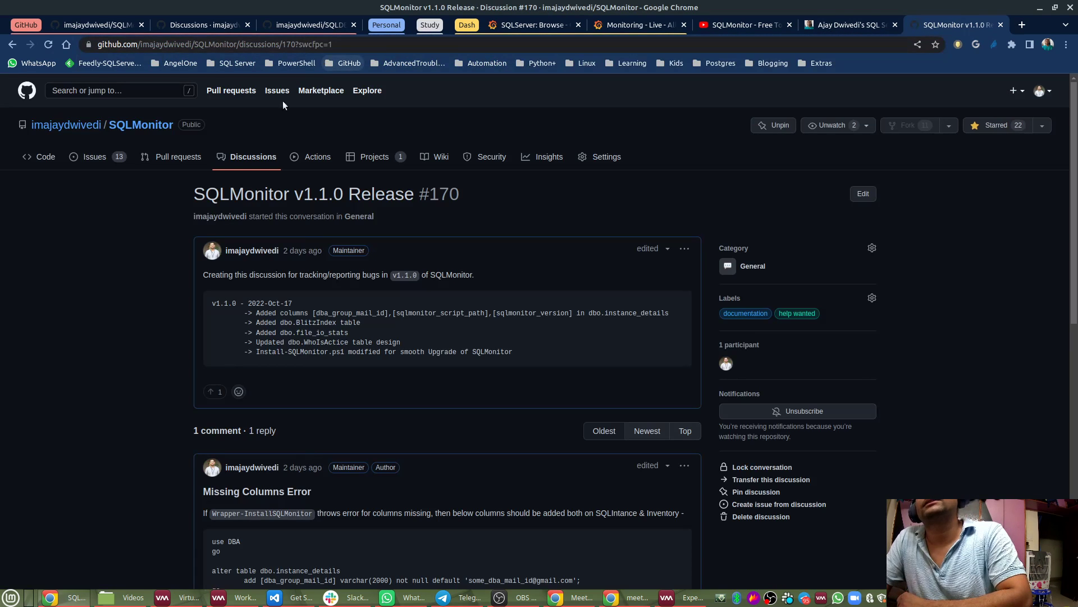
Read the SQLMonitor v1.1.0 release discussion: the change list, the Missing Columns Error fix and the Run-WhoIsActive job failure reply.
scroll(458, 219, down, 6)
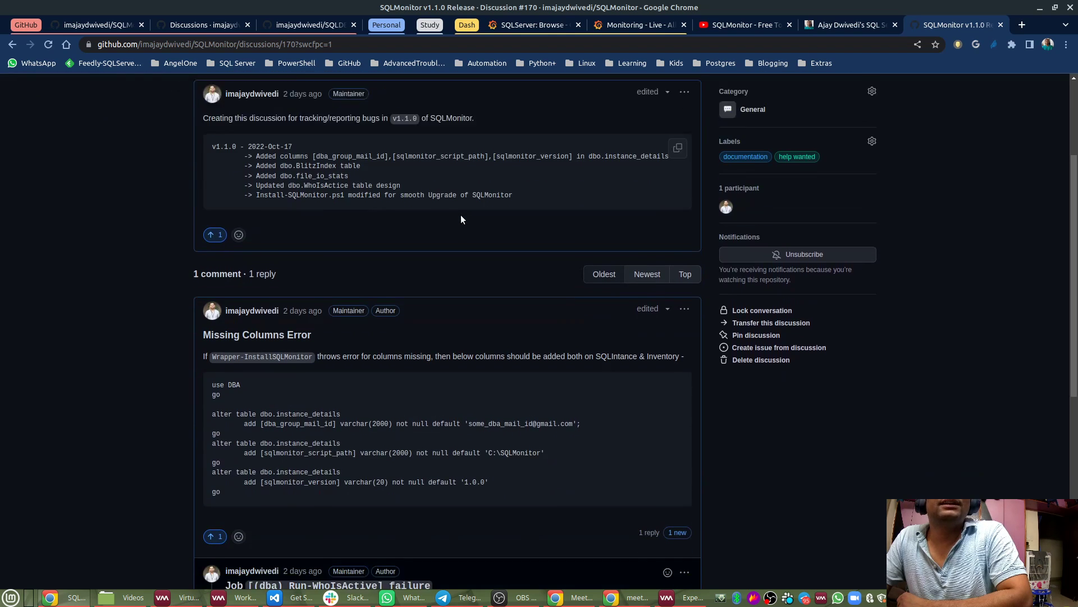
scroll(392, 452, up, 5)
scroll(422, 423, up, 1)
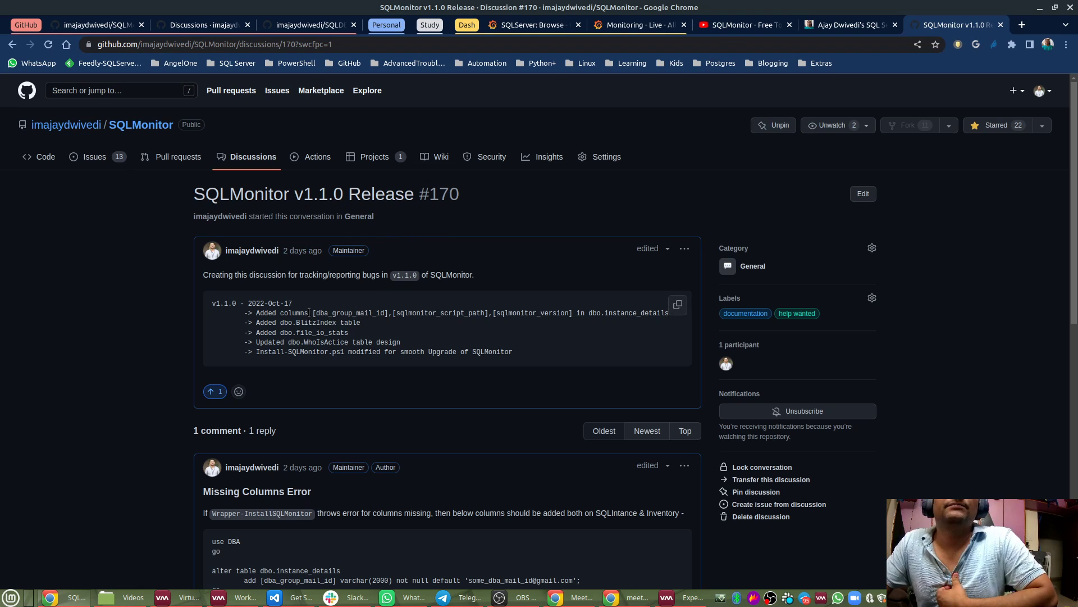
drag(216, 303, 497, 352)
scroll(509, 342, down, 3)
scroll(510, 338, down, 2)
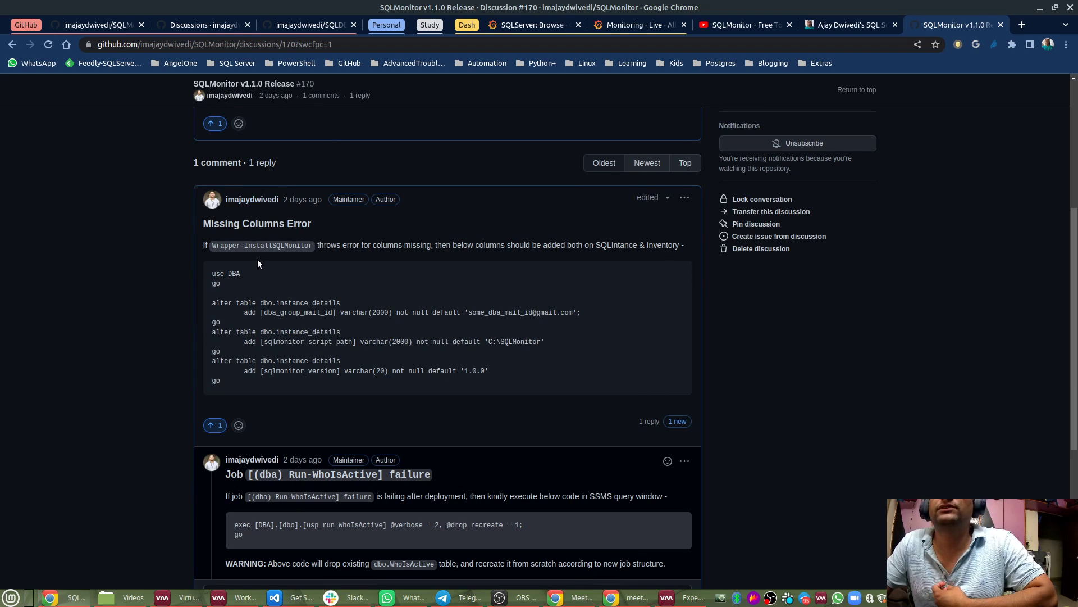
scroll(286, 318, down, 3)
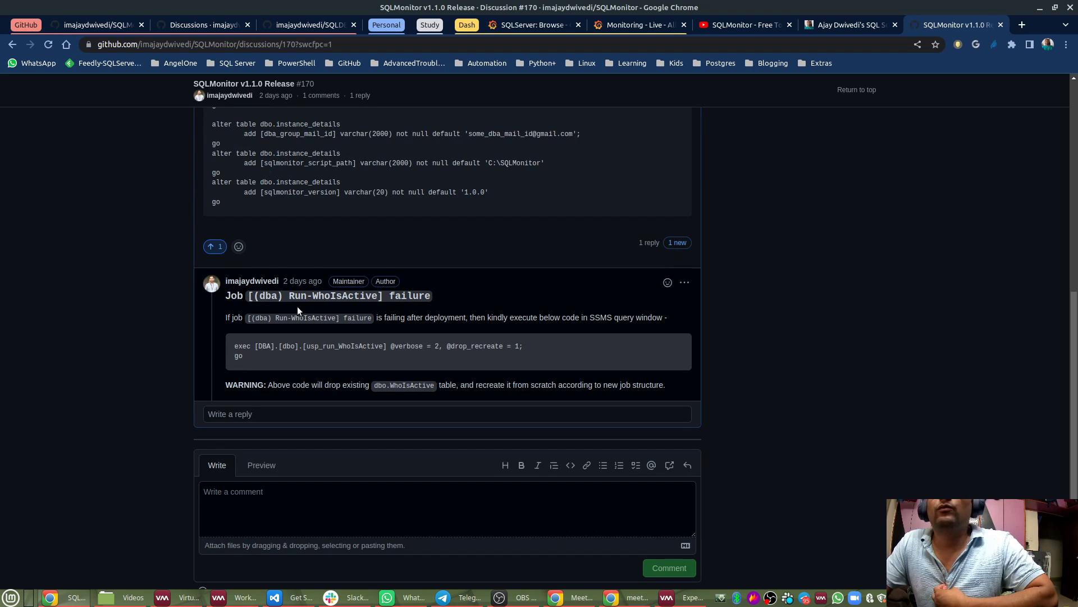
scroll(329, 282, up, 2)
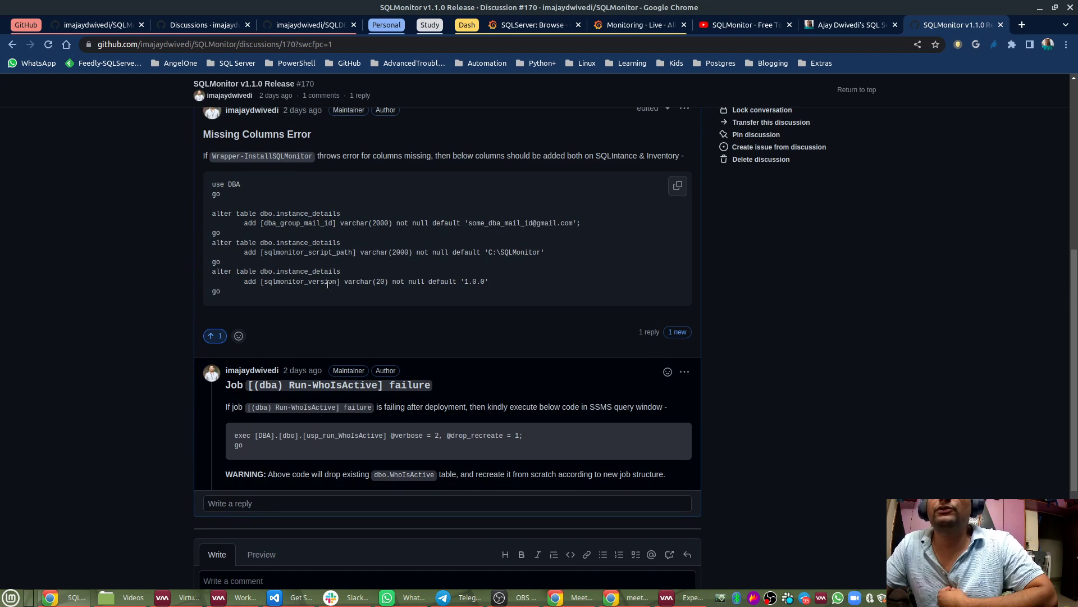
scroll(327, 284, up, 6)
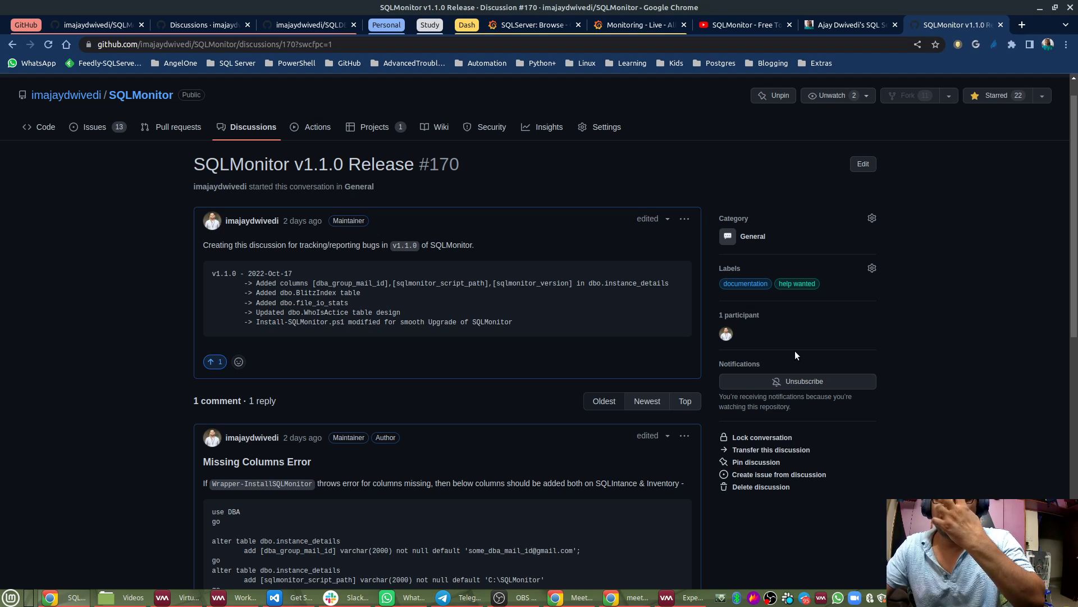
Switch back to the Workstation virtual machine with the installation output in PowerShell ISE.
click(690, 597)
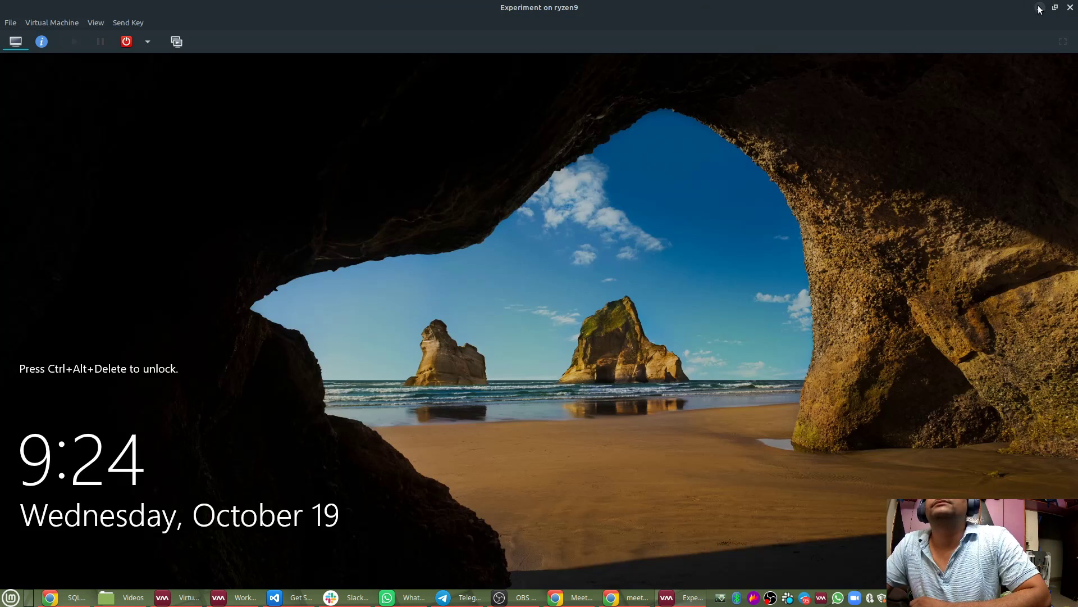
click(1039, 8)
click(235, 597)
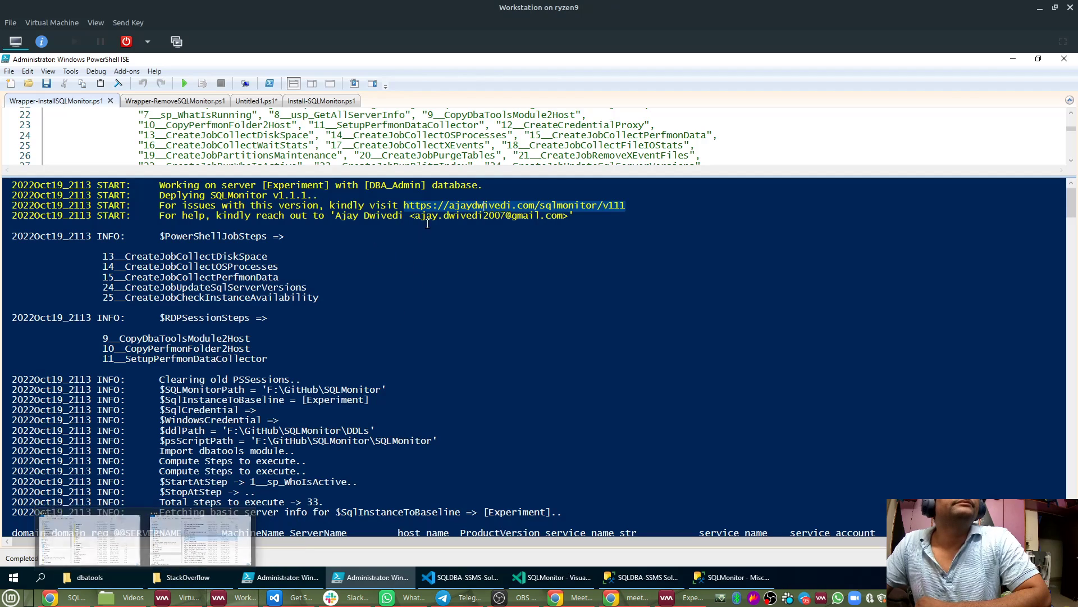
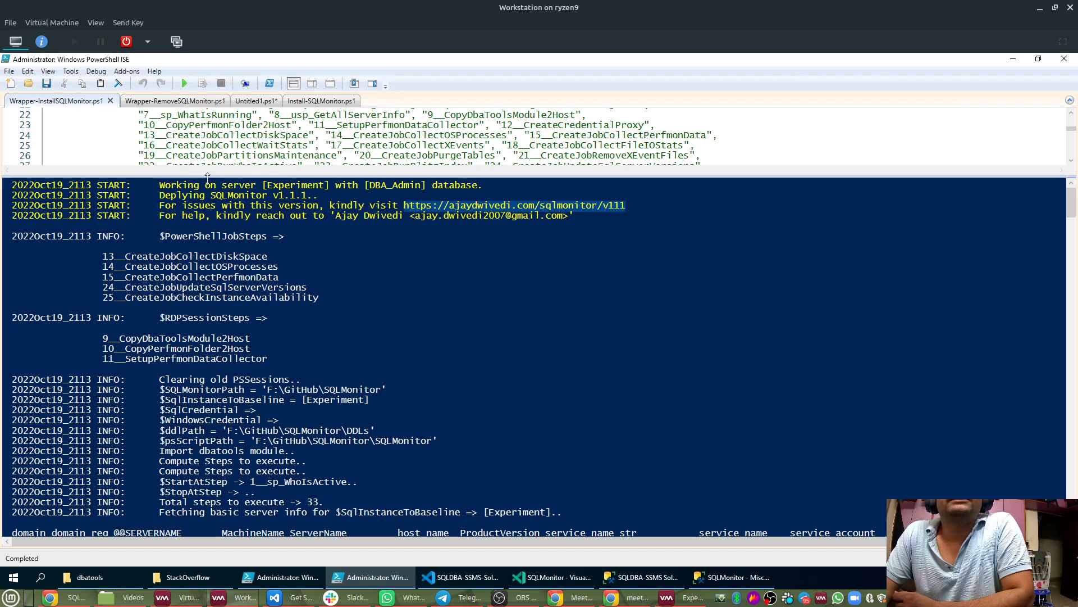
Enlarge the script pane and examine the DbaToolsFolderPath parameter and its 'F:\GitHub\dbatools' path in the wrapper's $params block.
drag(211, 181, 213, 265)
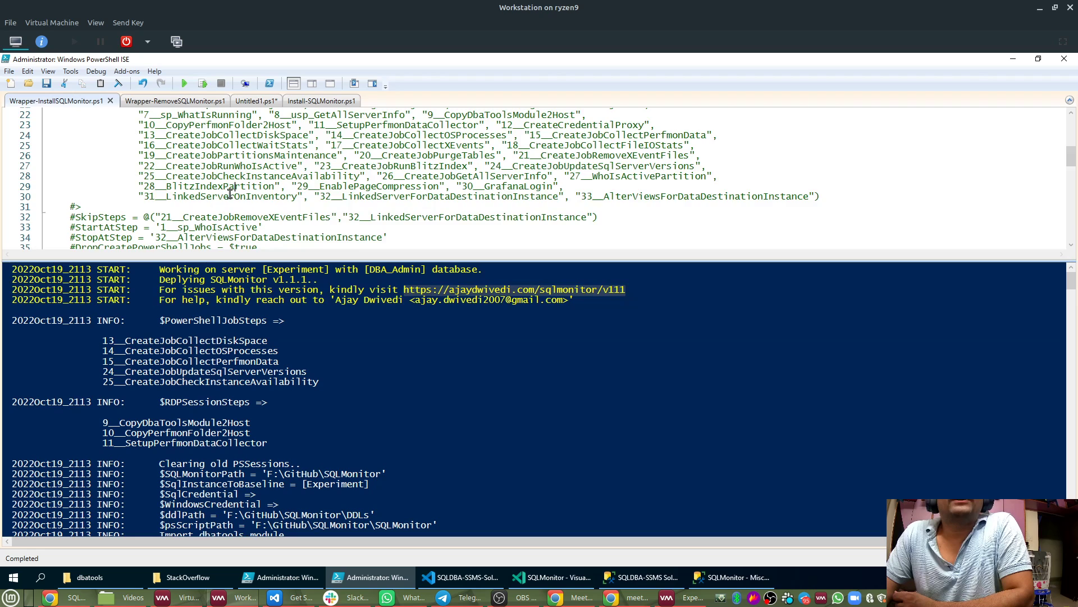
scroll(230, 197, up, 6)
drag(190, 196, 340, 197)
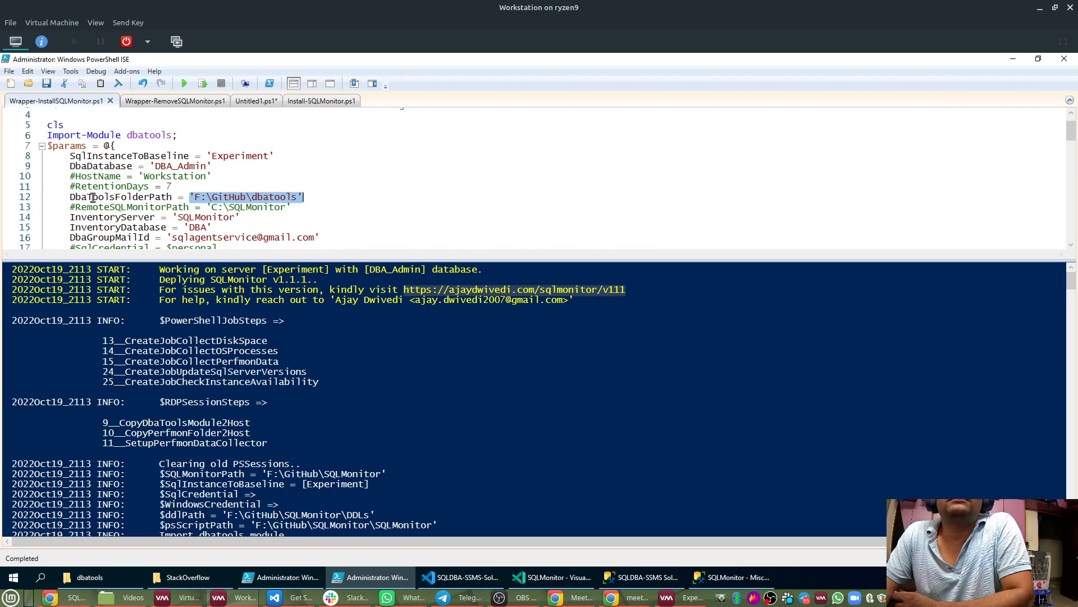
click(184, 197)
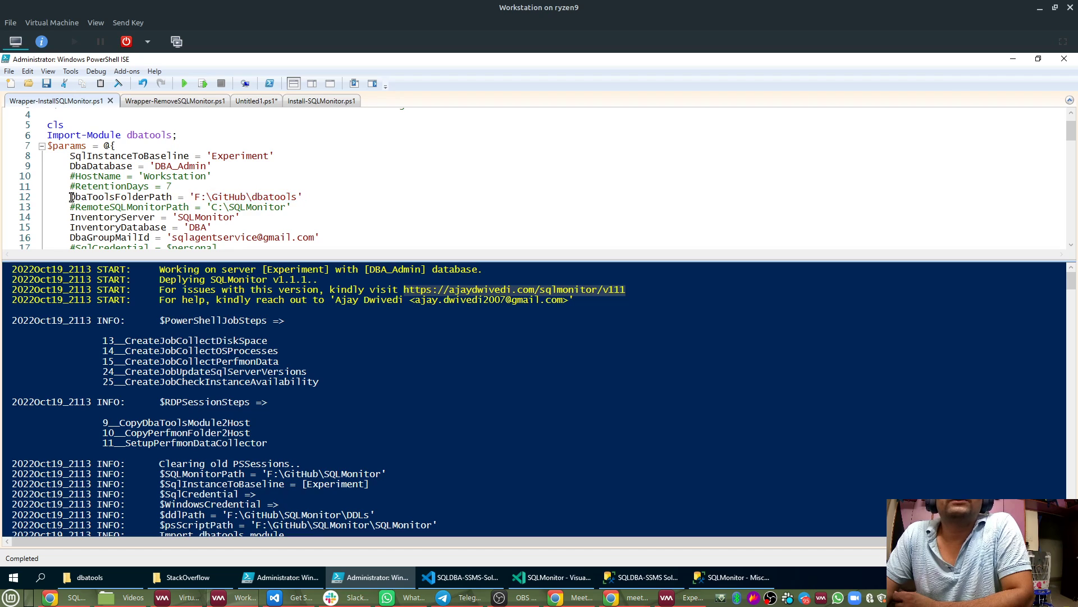
drag(71, 198, 303, 203)
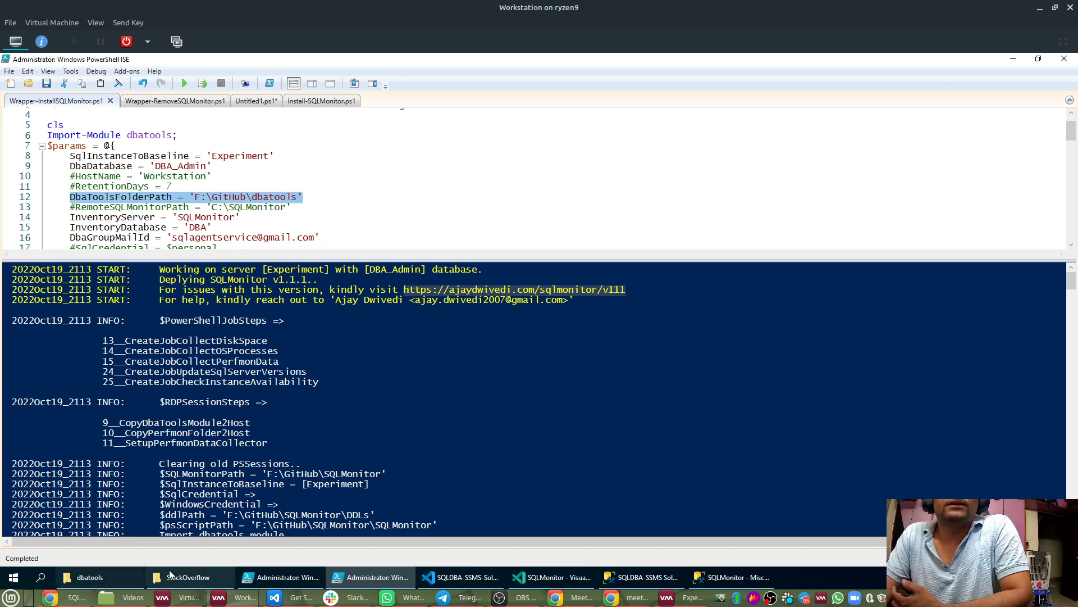
Browse from the dbatools folder to F:\GitHub\SQLMonitor, look into its SQLMonitor subfolder and return to the parent folder.
click(99, 572)
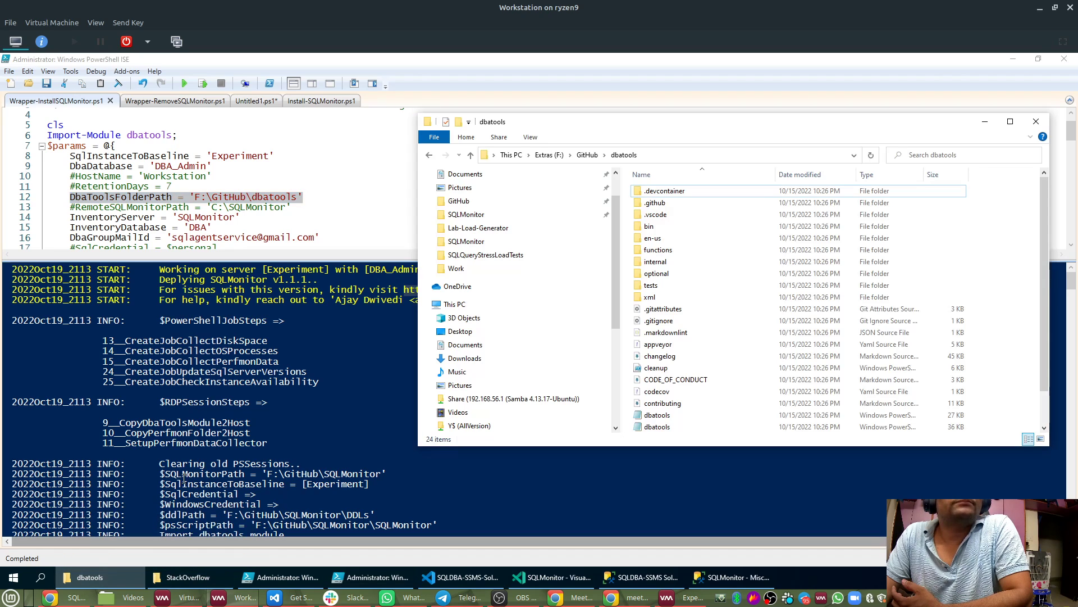
click(588, 155)
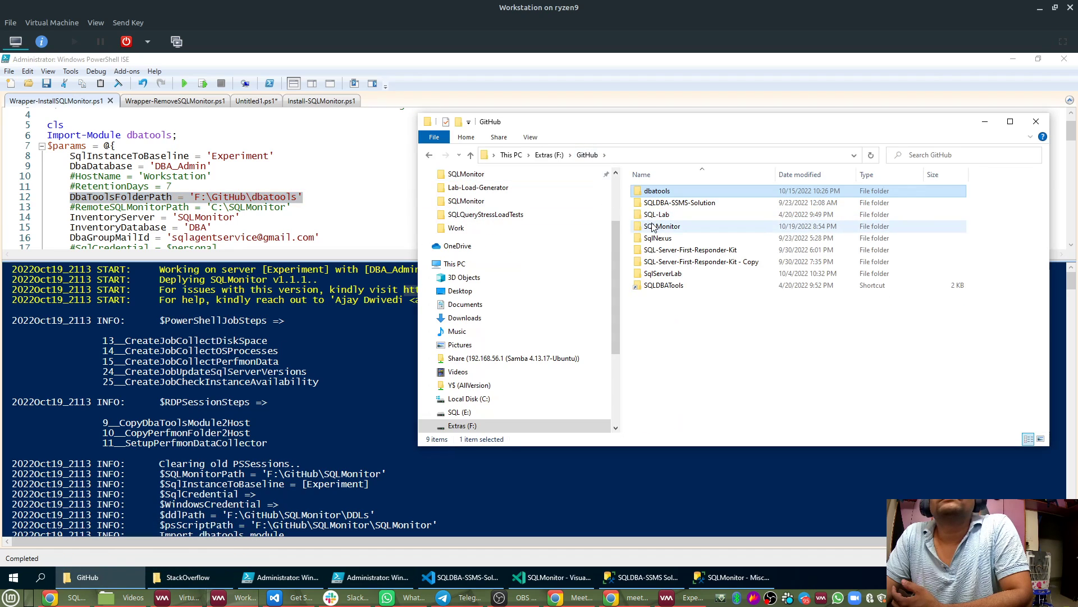
double_click(653, 226)
scroll(738, 340, down, 1)
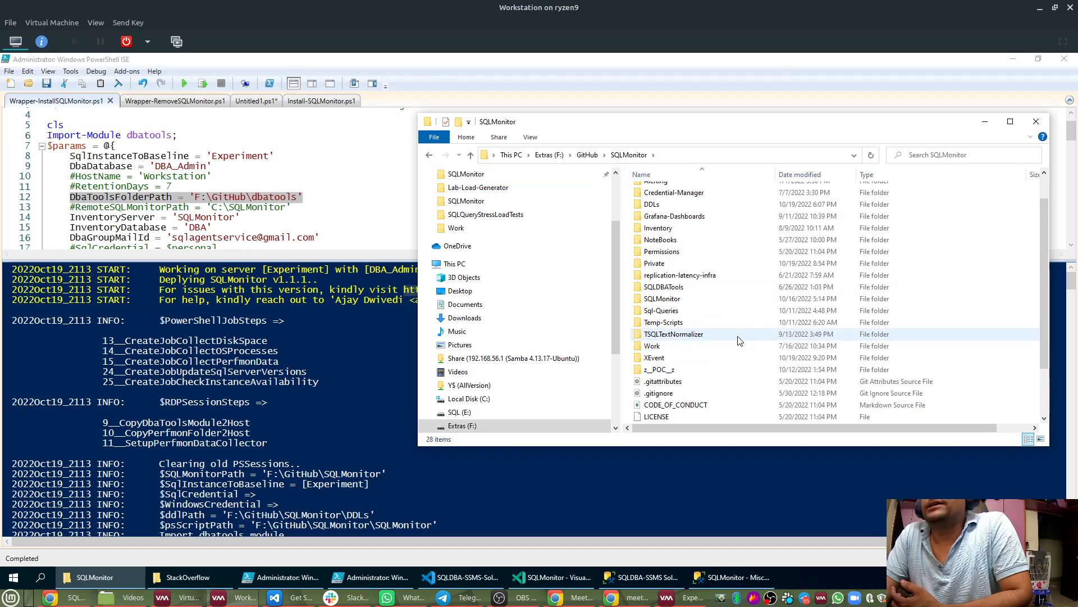
double_click(647, 304)
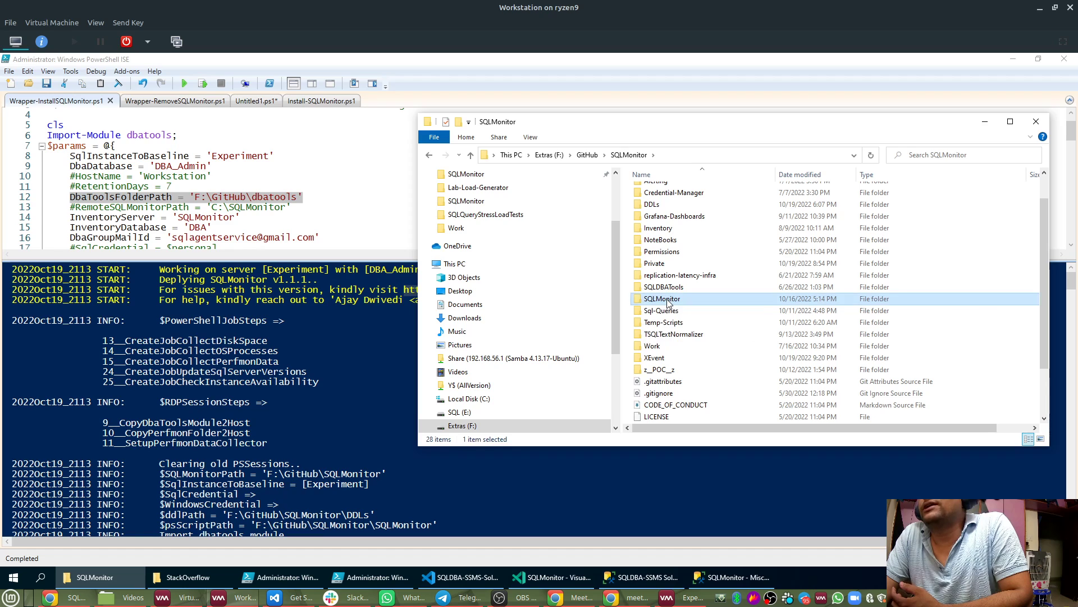
click(627, 155)
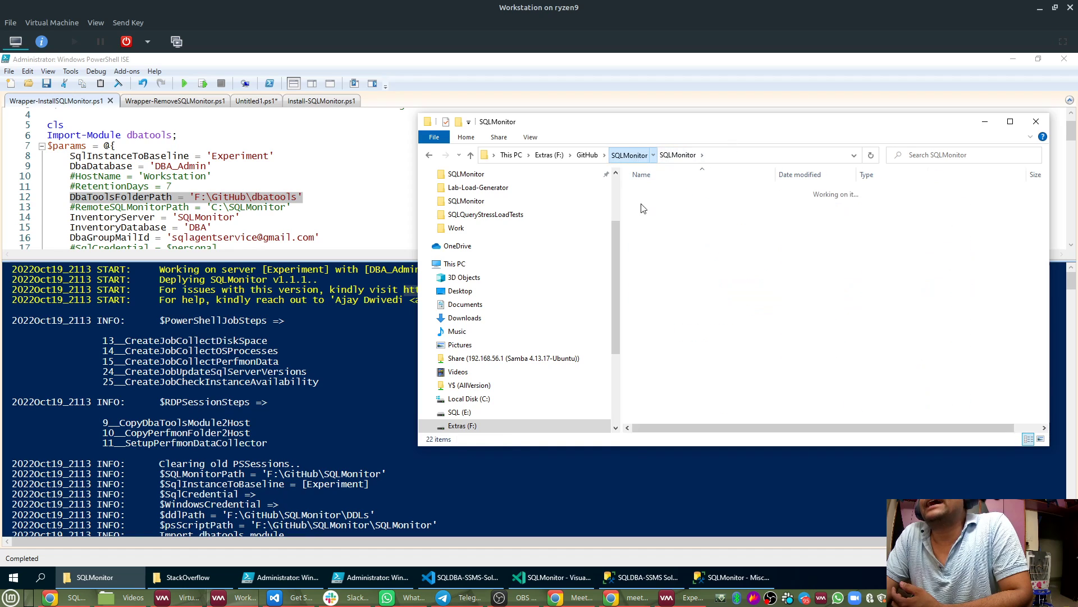
Copy the SQLMonitor subfolder of F:\GitHub\SQLMonitor and minimize the file window to return to the wrapper script.
right_click(663, 332)
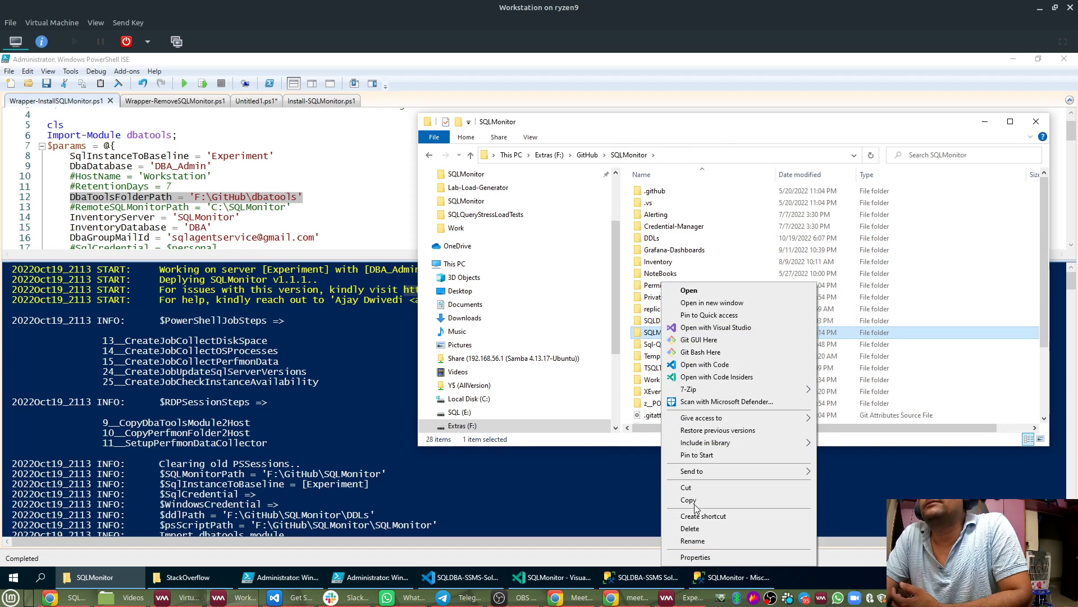
click(694, 500)
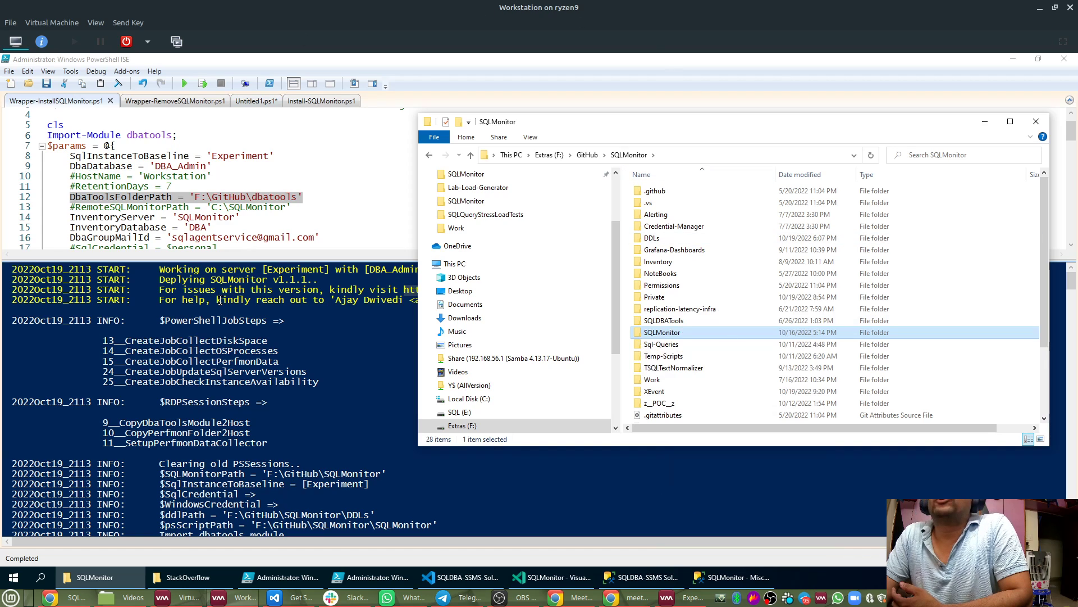
click(964, 111)
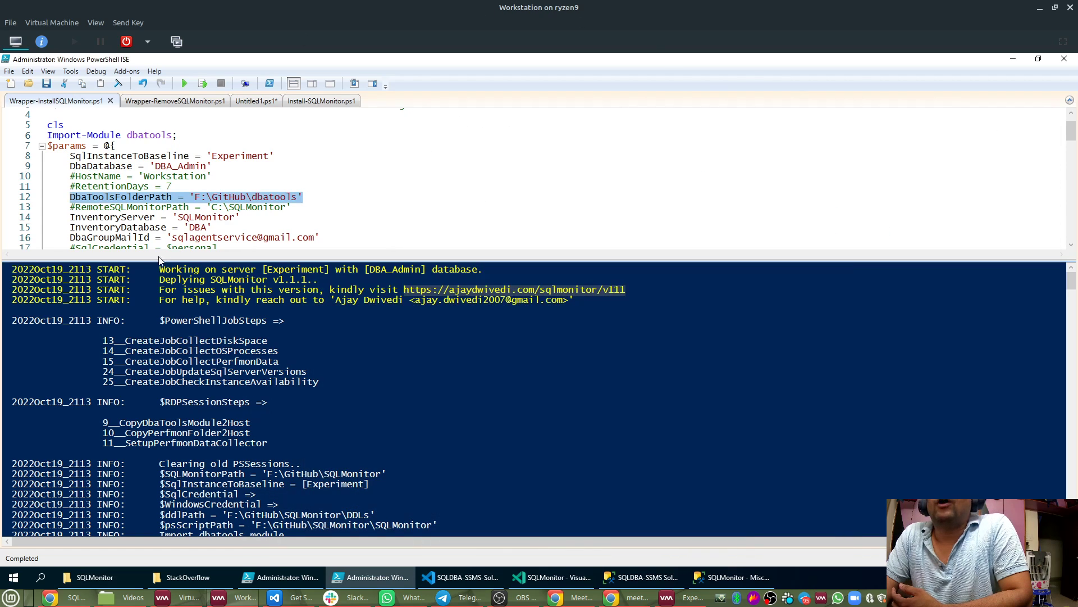
Examine the commented RemoteSQLMonitorPath parameter and the drive in its 'C:\SQLMonitor' path in the wrapper's $params block.
drag(76, 210, 302, 208)
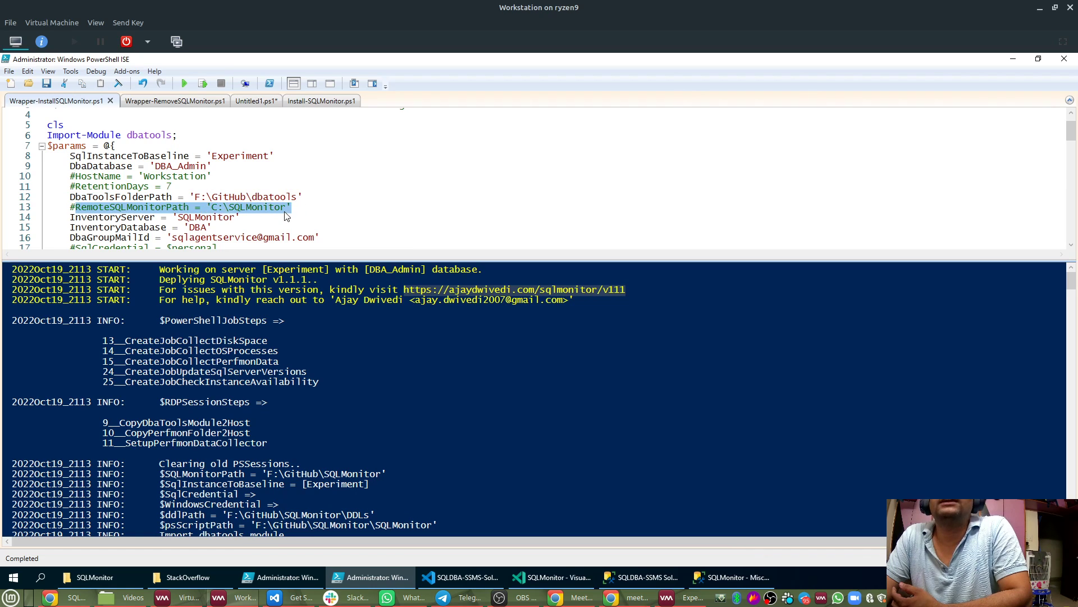
click(168, 212)
double_click(213, 207)
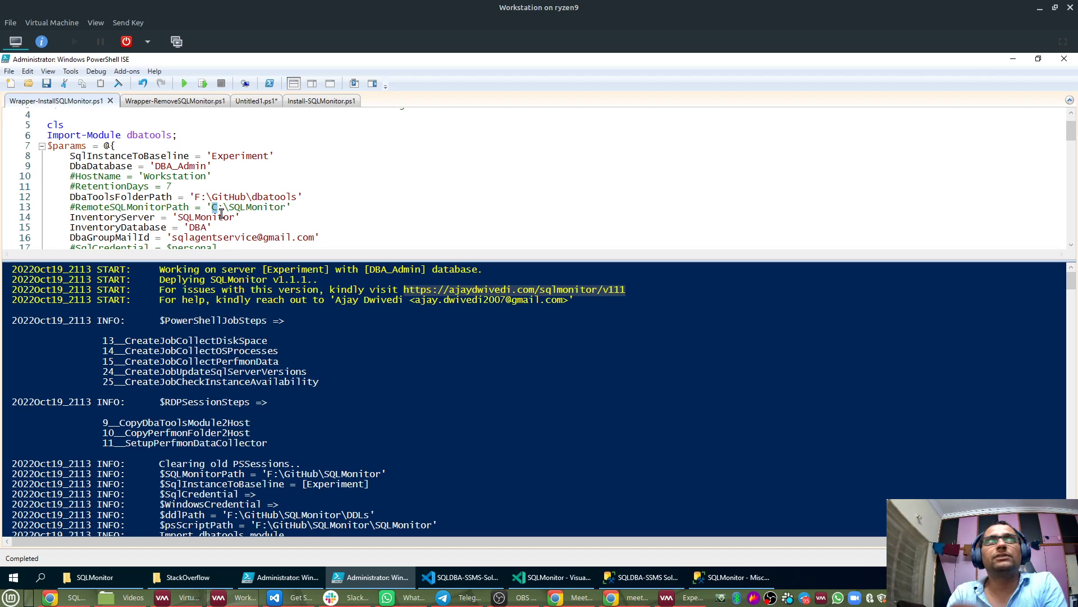
Uncomment the RemoteSQLMonitorPath parameter to point out its drive, and comment the line out again.
click(71, 207)
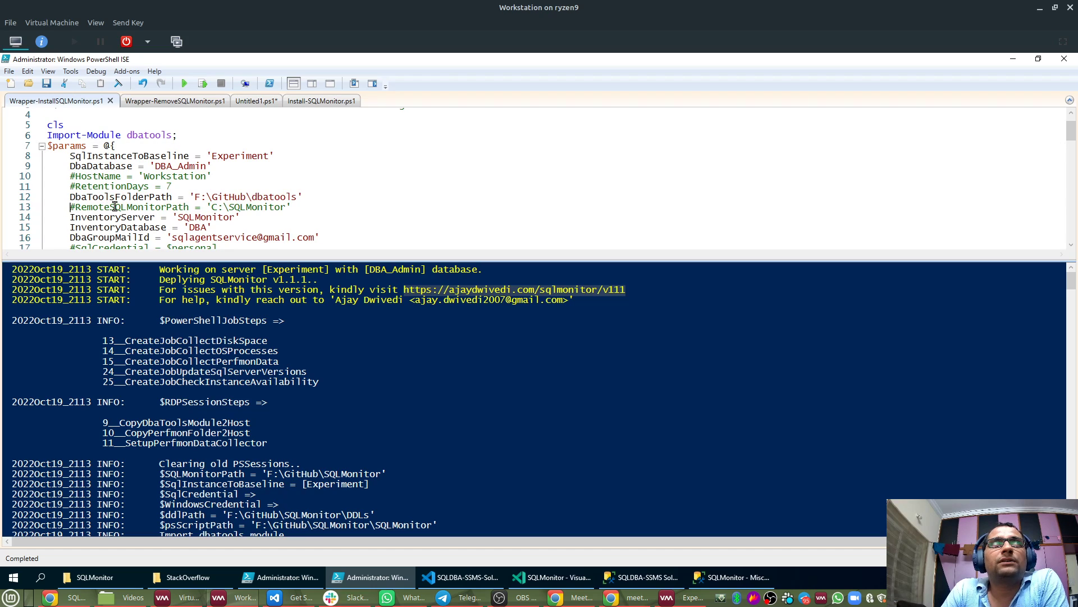
key(Delete)
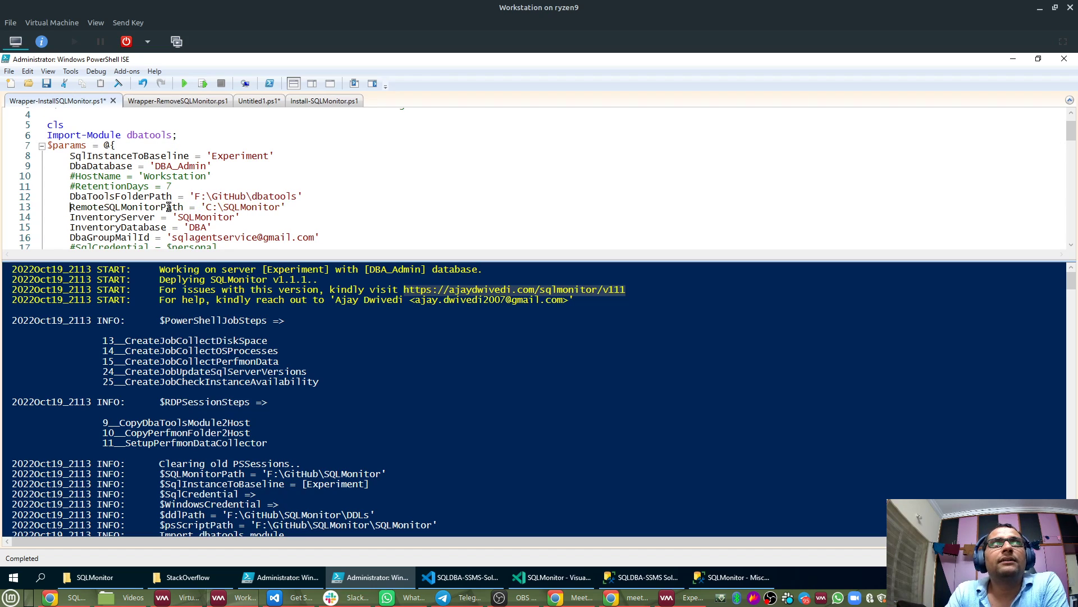
double_click(210, 207)
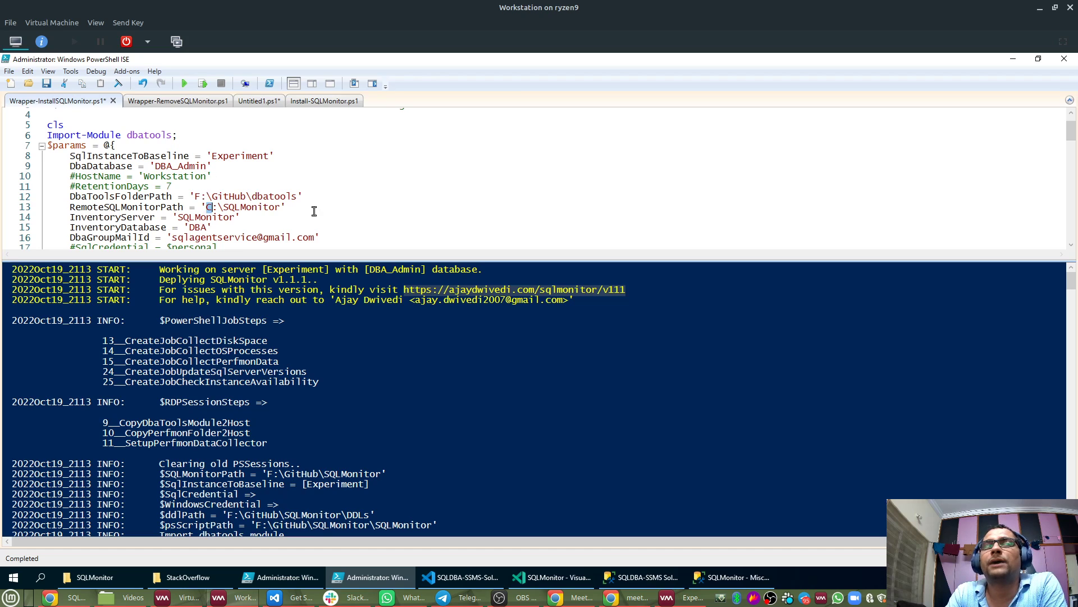
click(71, 210)
text(#)
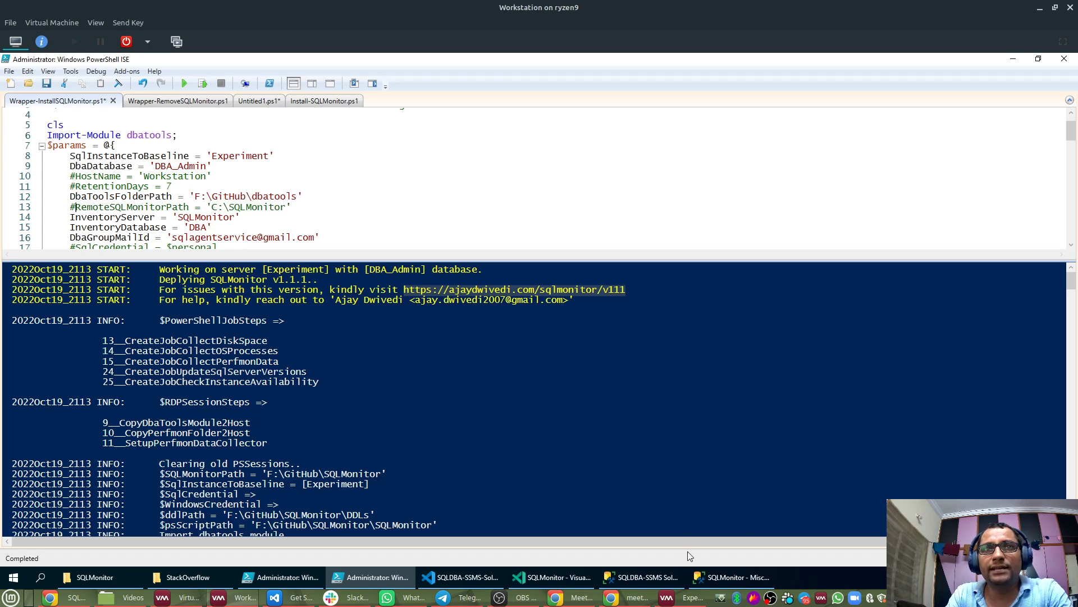
Switch to the Experiment virtual machine, send Ctrl+Alt+Delete to it and sign in with the account password.
click(685, 597)
click(137, 22)
click(146, 58)
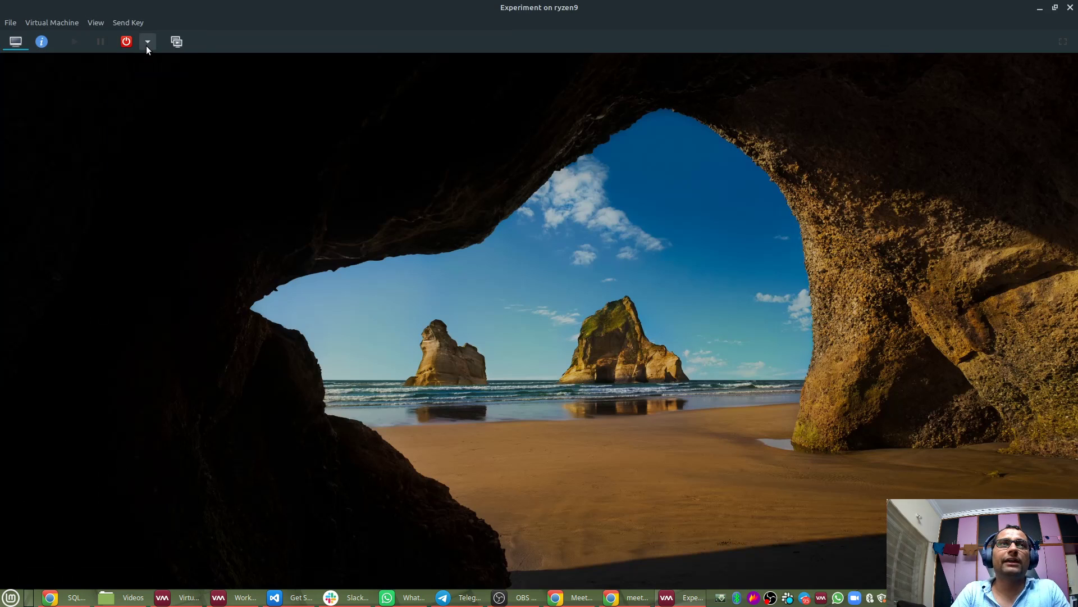
text(••)
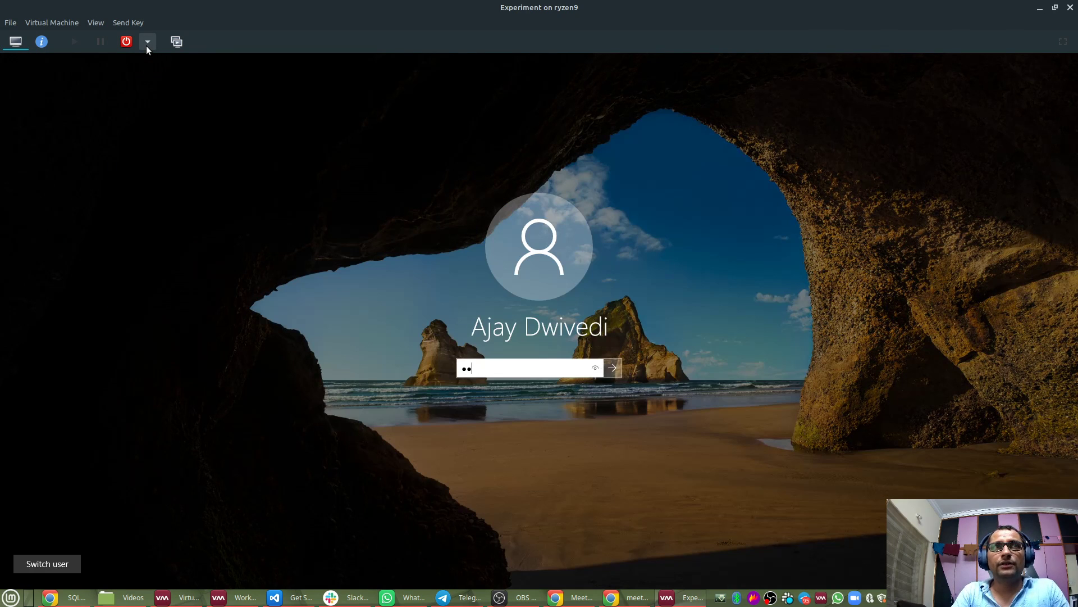
text(••••••)
key(Return)
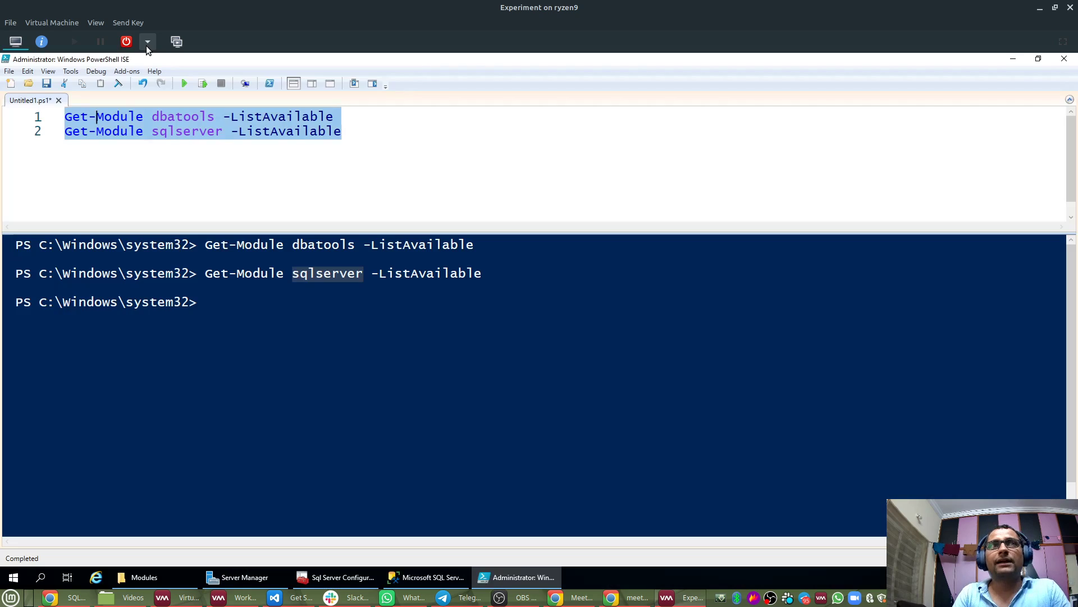
Open C:\SQLMonitor on the Experiment machine and look through the script files copied into it.
click(140, 576)
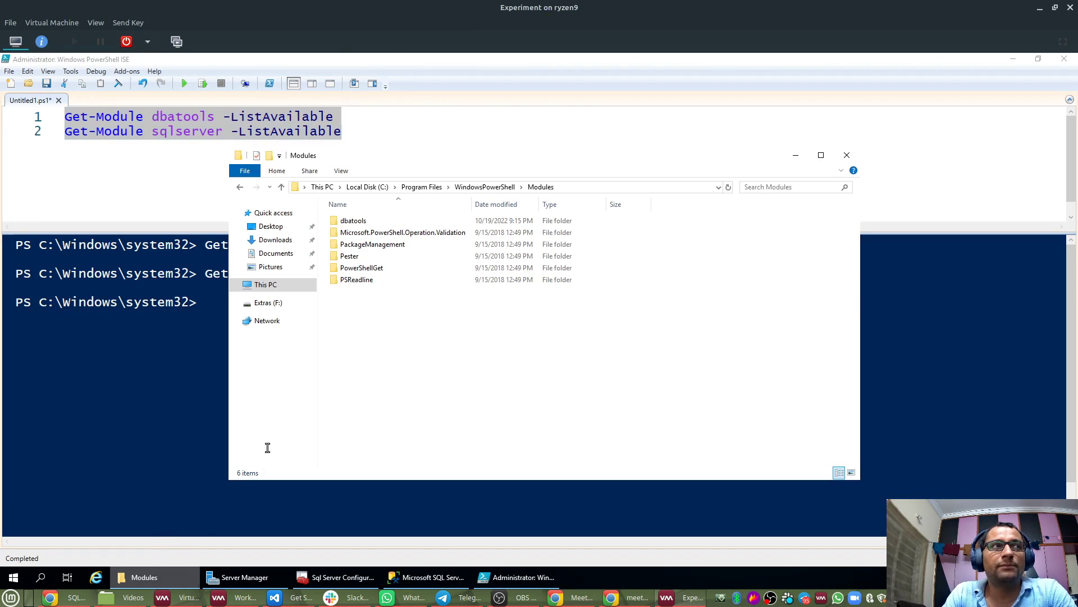
click(264, 284)
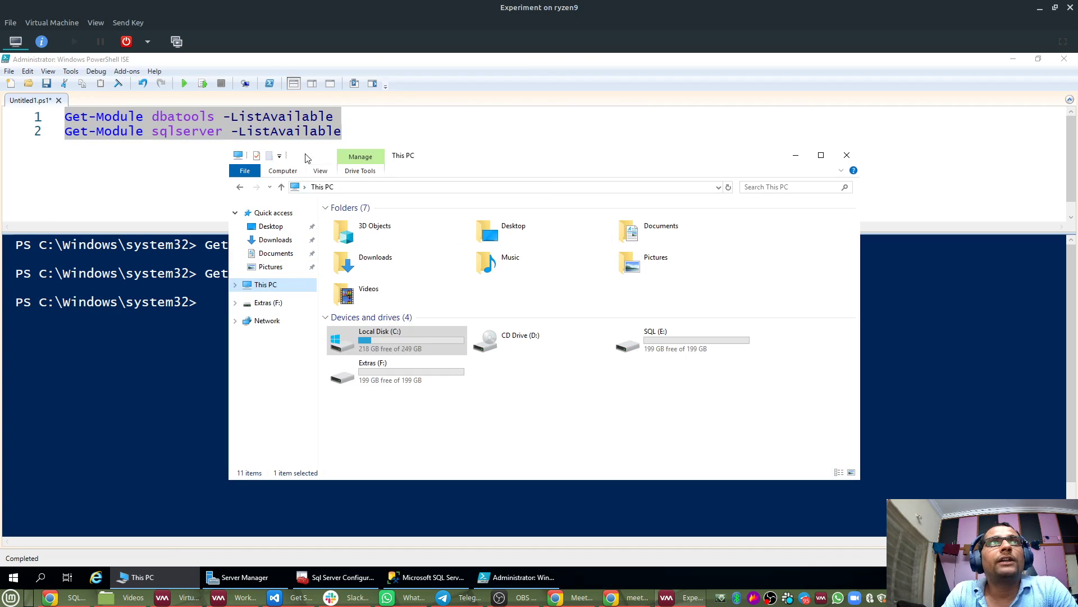
double_click(401, 345)
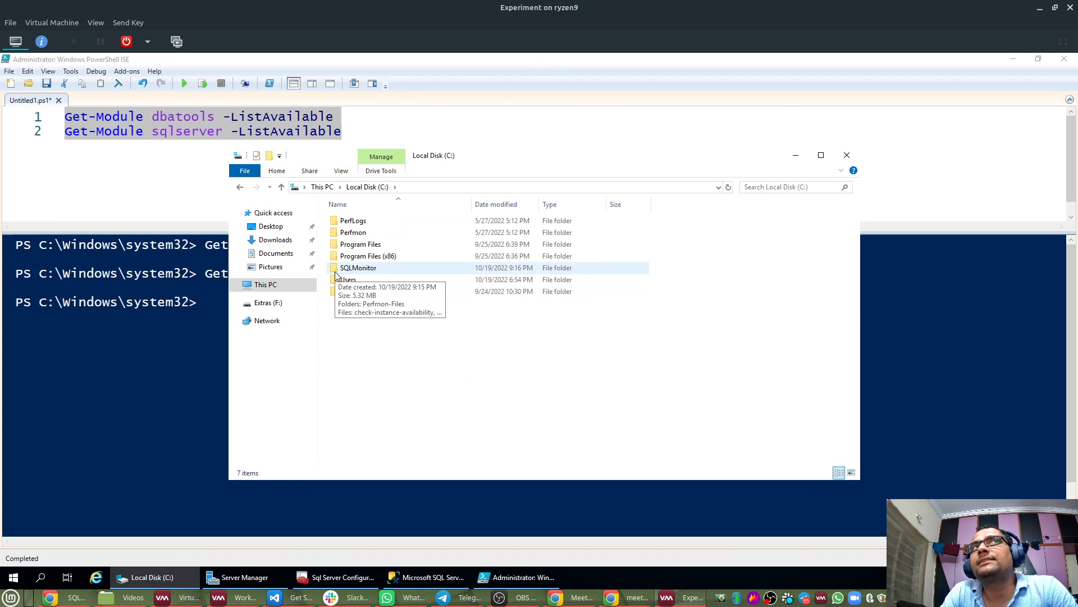
double_click(365, 269)
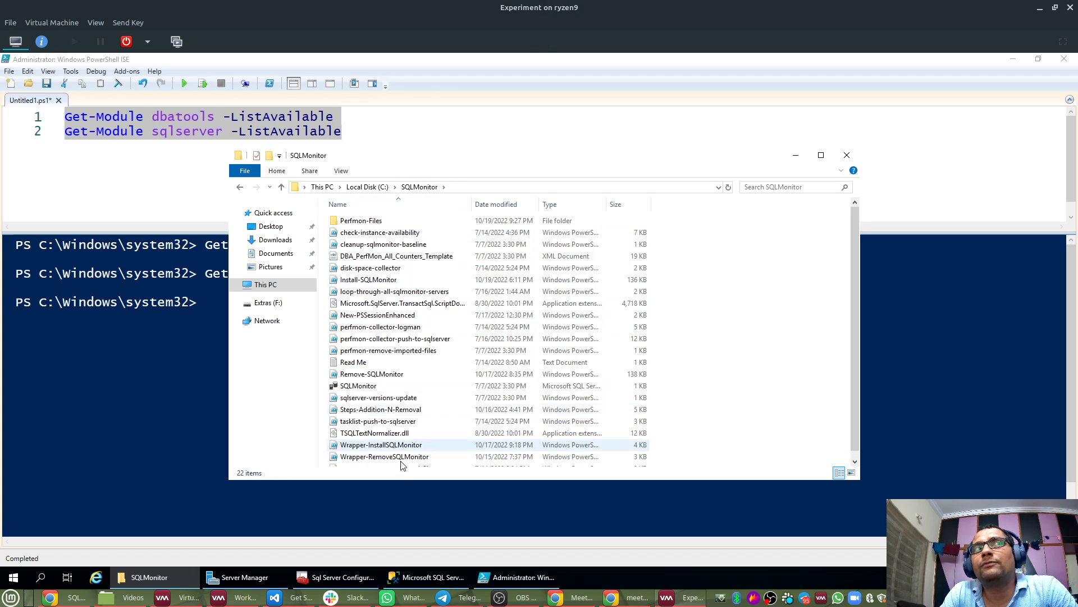
scroll(409, 457, down, 1)
scroll(416, 228, up, 1)
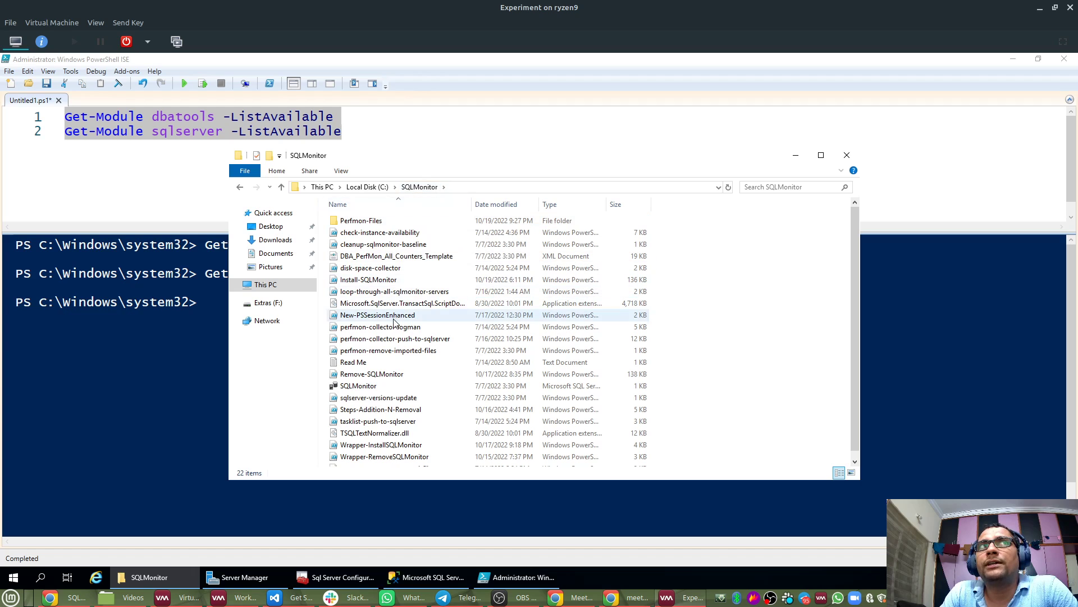
scroll(379, 433, down, 1)
click(381, 434)
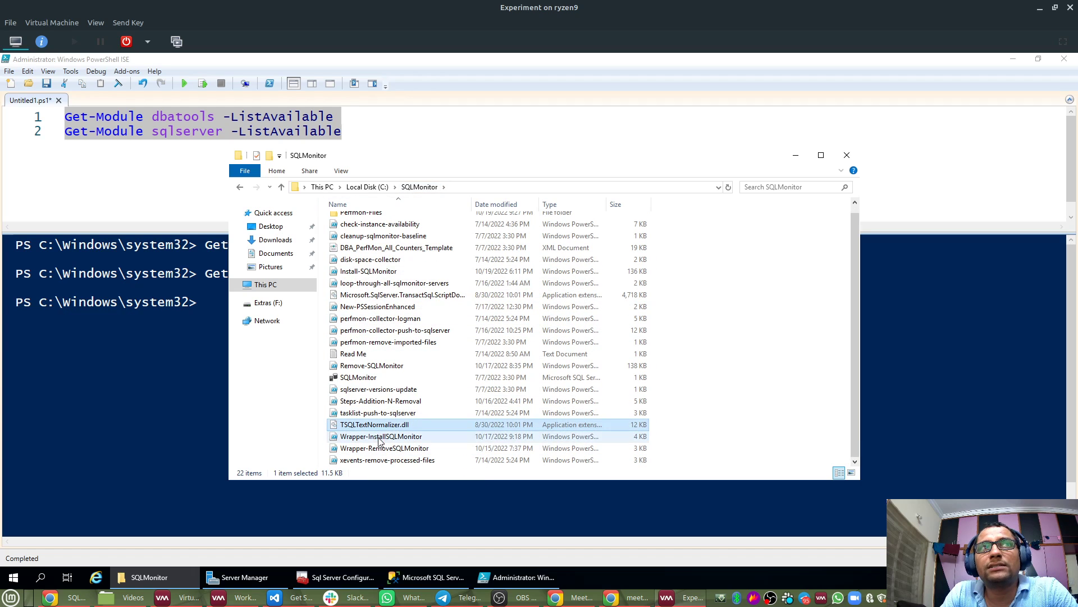
scroll(396, 306, up, 1)
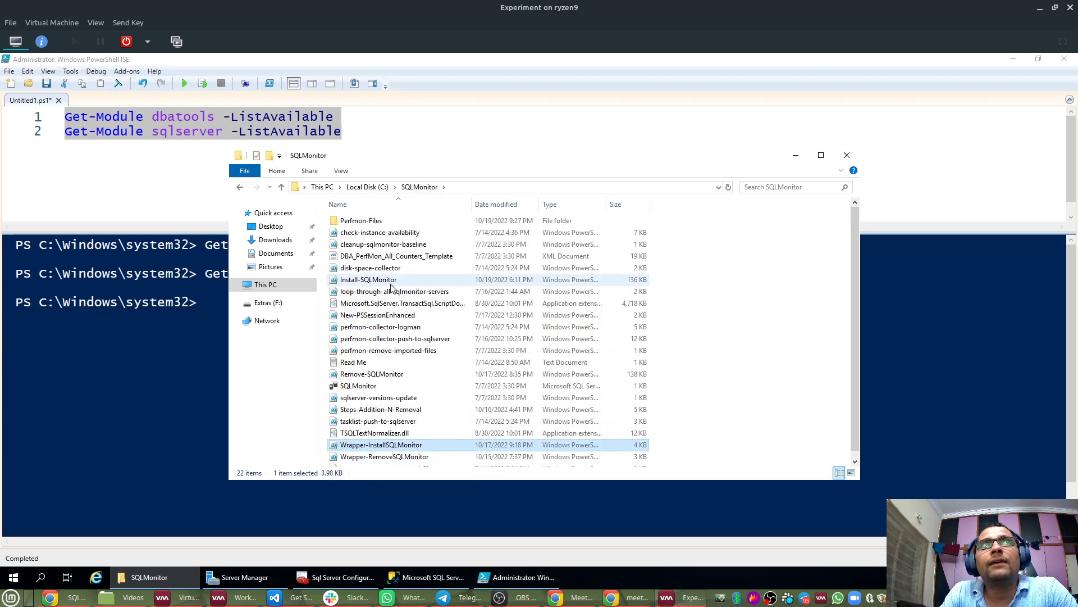
Check the size of the C:\SQLMonitor folder in its properties, then close them and minimize the file window.
click(378, 191)
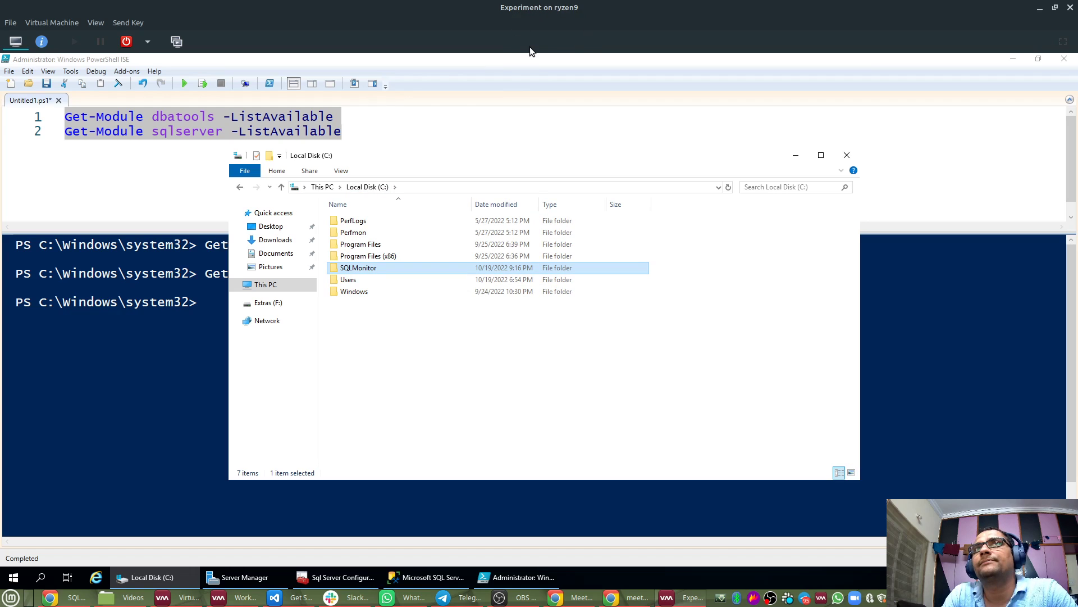
right_click(357, 269)
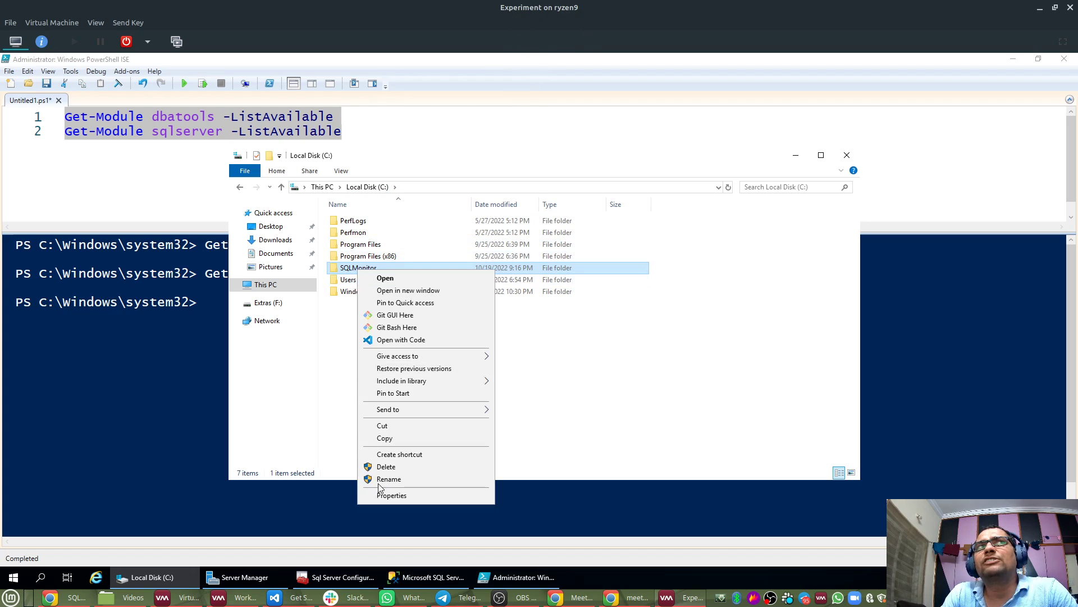
click(391, 496)
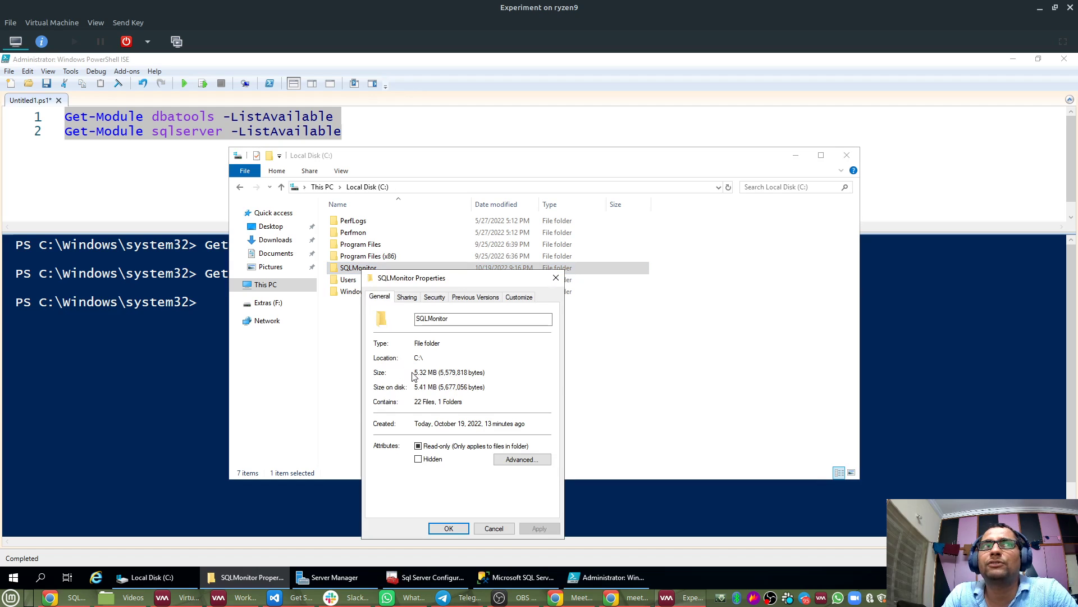
mouse_move(461, 373)
mouse_down()
mouse_move(411, 377)
mouse_move(469, 375)
mouse_up()
click(504, 532)
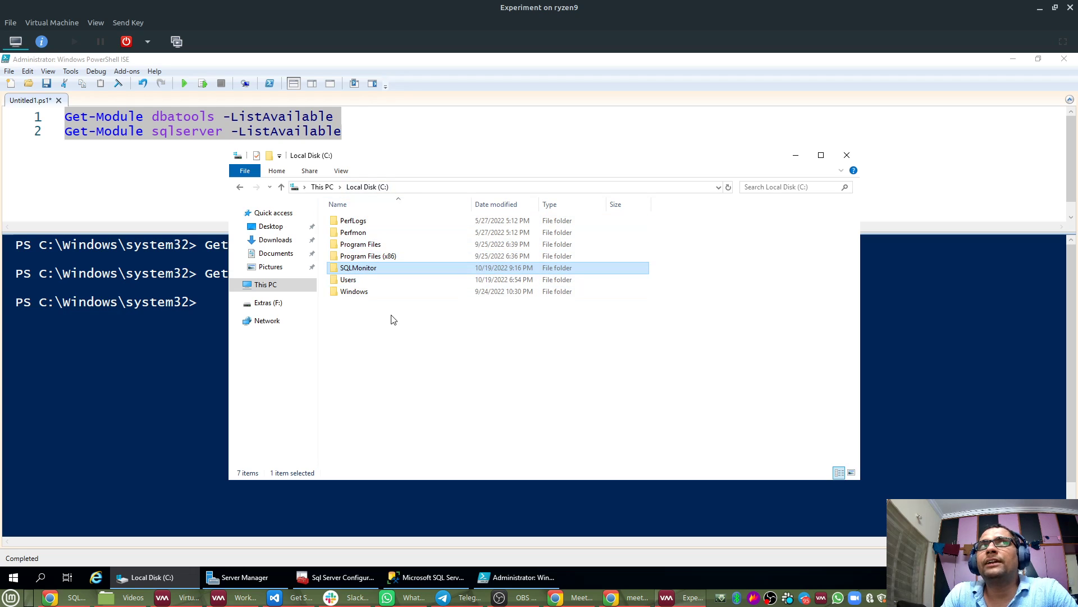
right_click(366, 270)
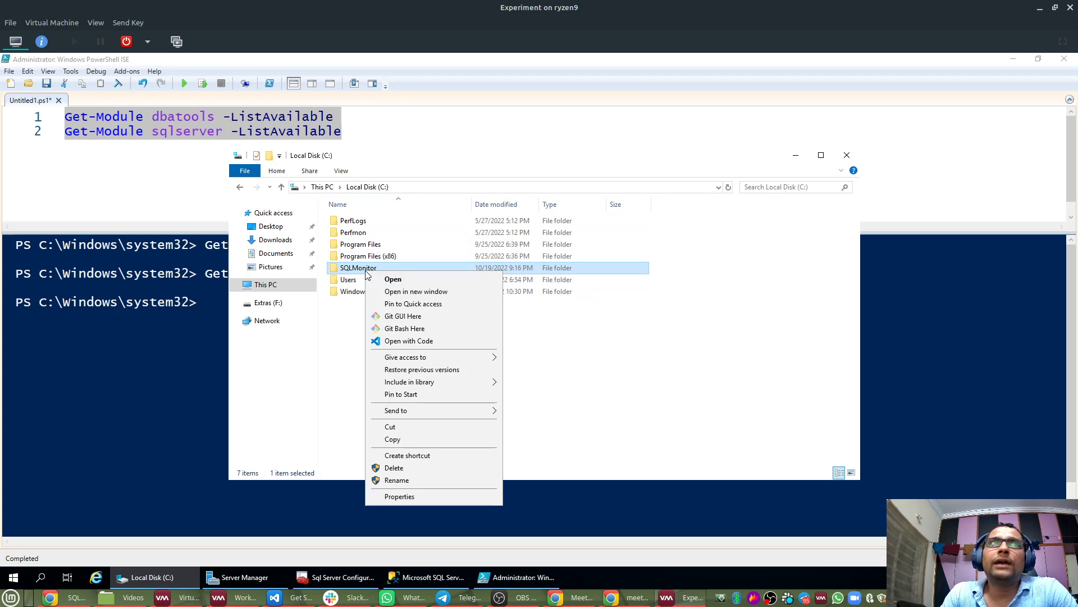
click(401, 497)
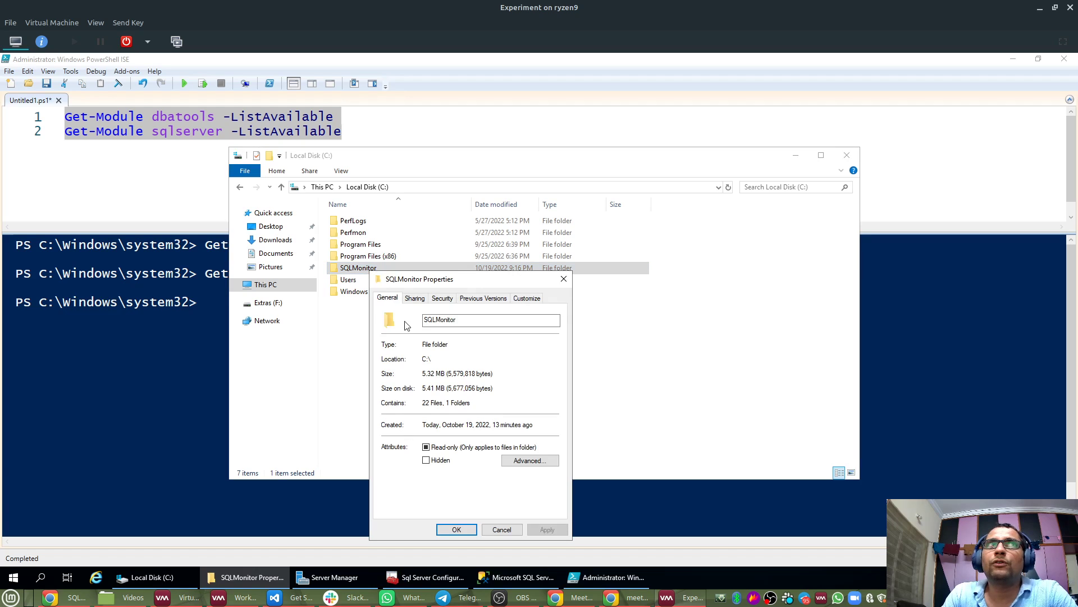
drag(422, 372, 494, 373)
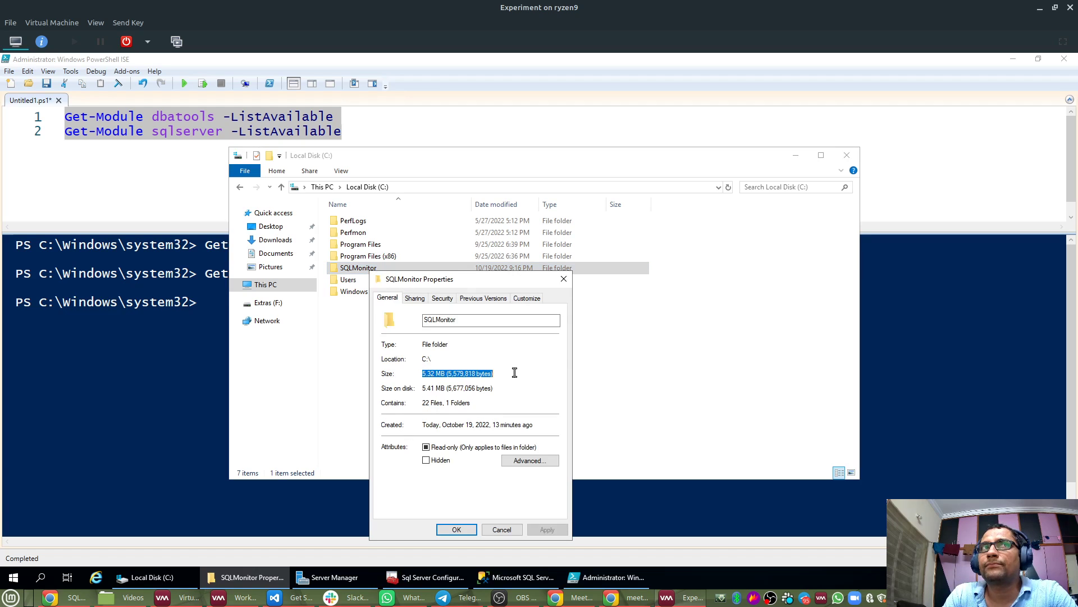
click(510, 532)
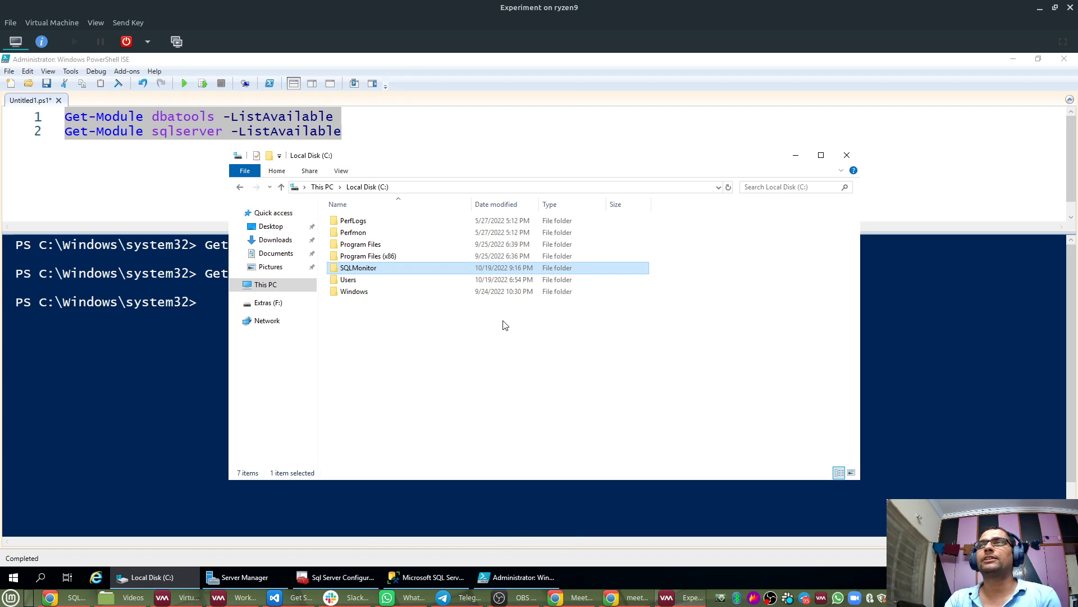
click(795, 155)
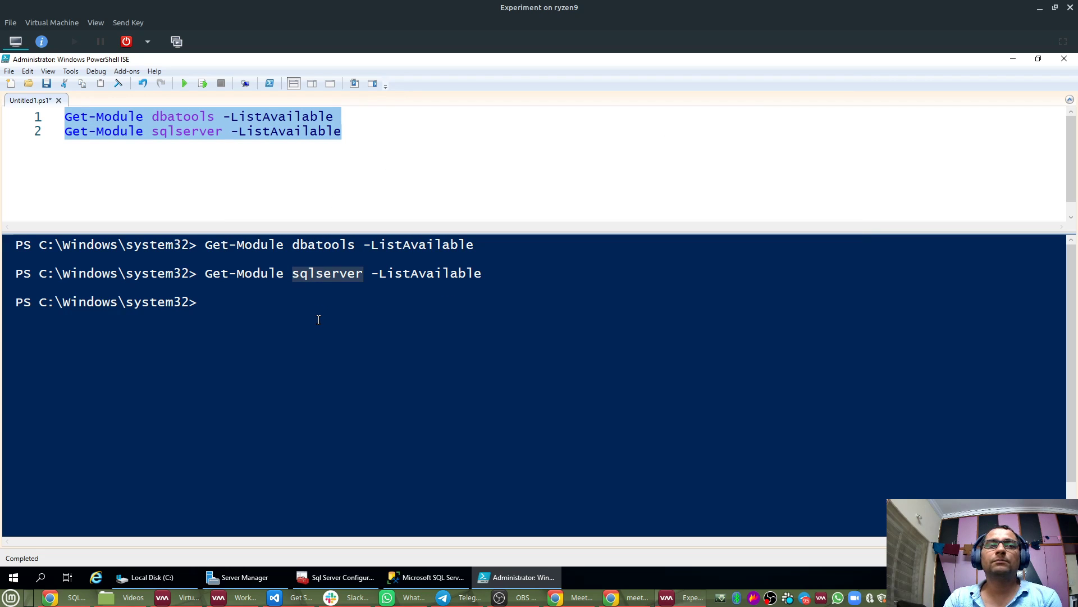
Switch back to the Workstation virtual machine and uncomment the RemoteSQLMonitorPath parameter in the wrapper script.
click(232, 598)
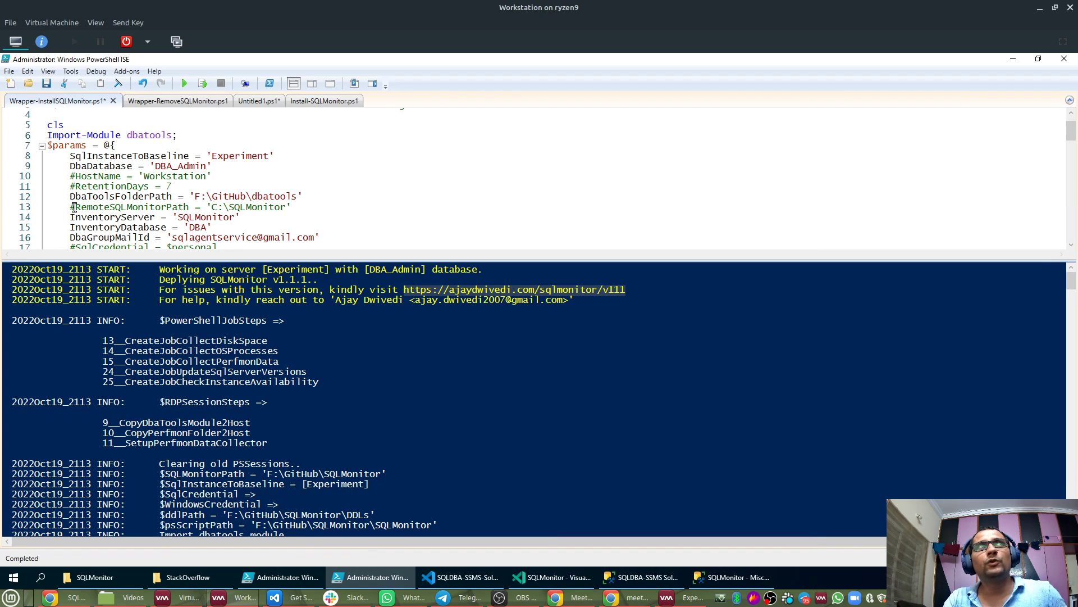
key(BackSpace)
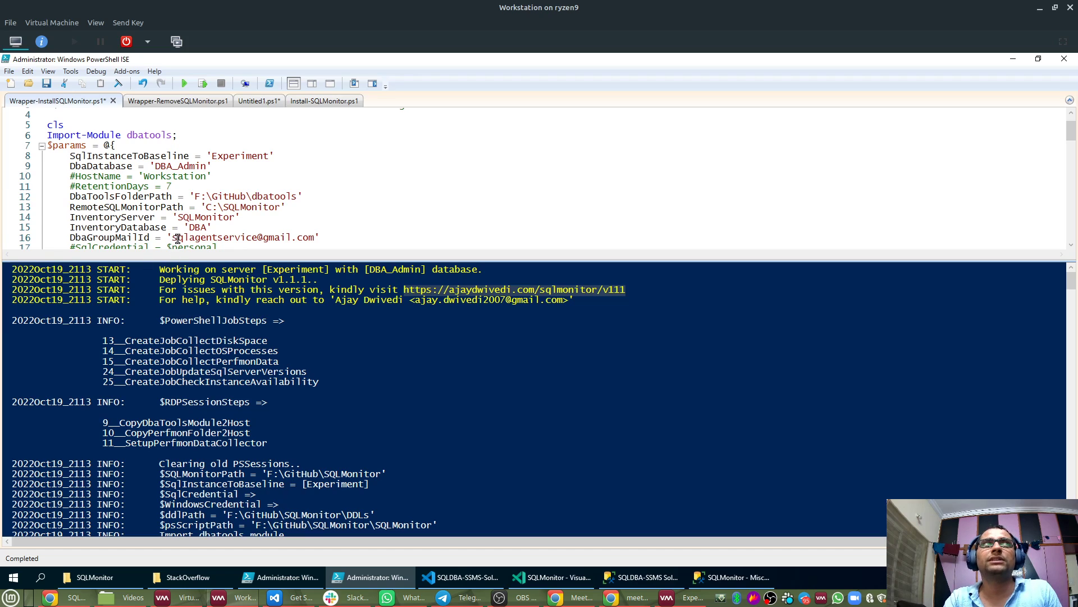
Try F:\SQLMonitor as the RemoteSQLMonitorPath value in the wrapper script and undo the drive change.
double_click(209, 209)
text(C)
text(F)
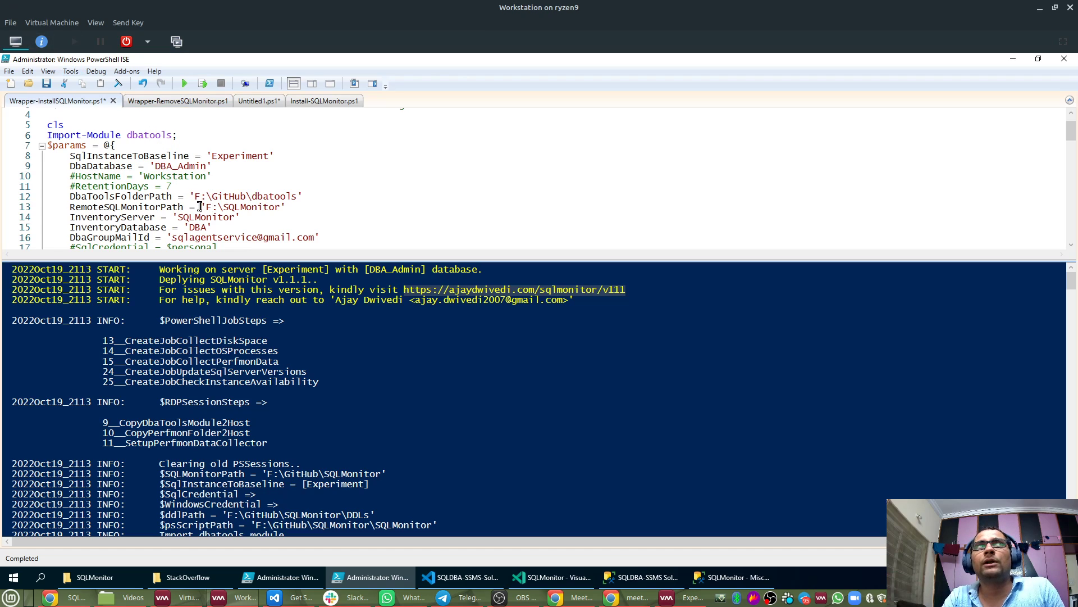
drag(200, 206, 330, 206)
click(213, 209)
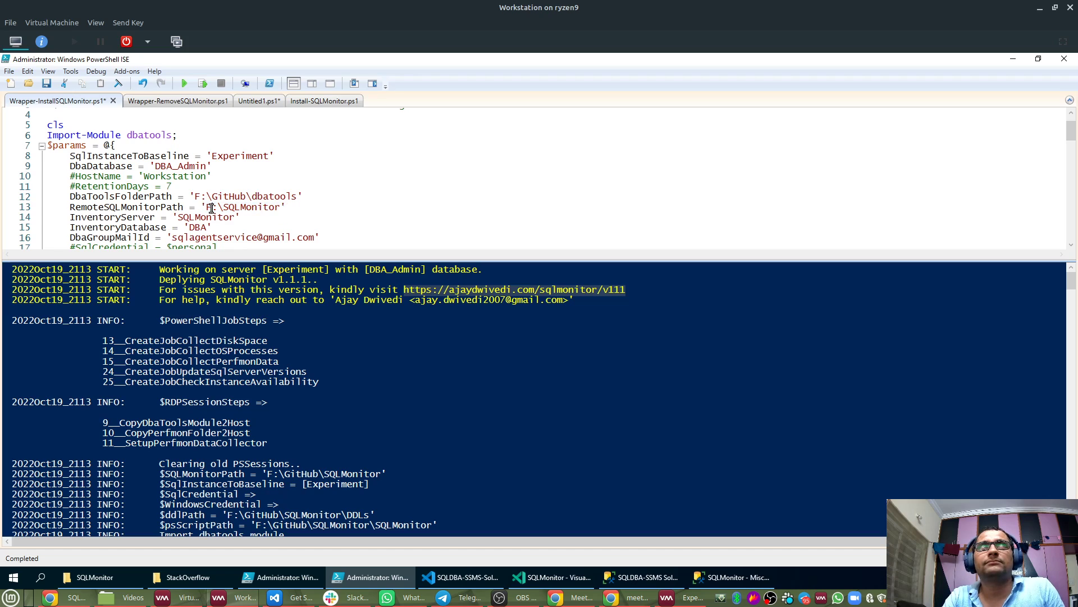
key(ctrl+z)
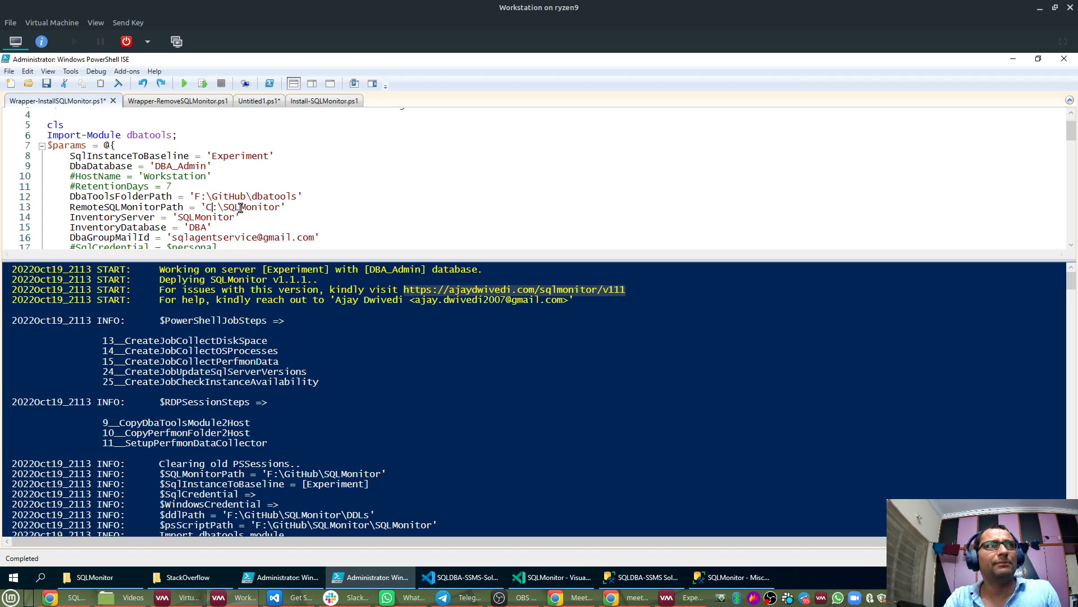
Comment out the RemoteSQLMonitorPath parameter in the install wrapper script.
key(Home)
text(#)
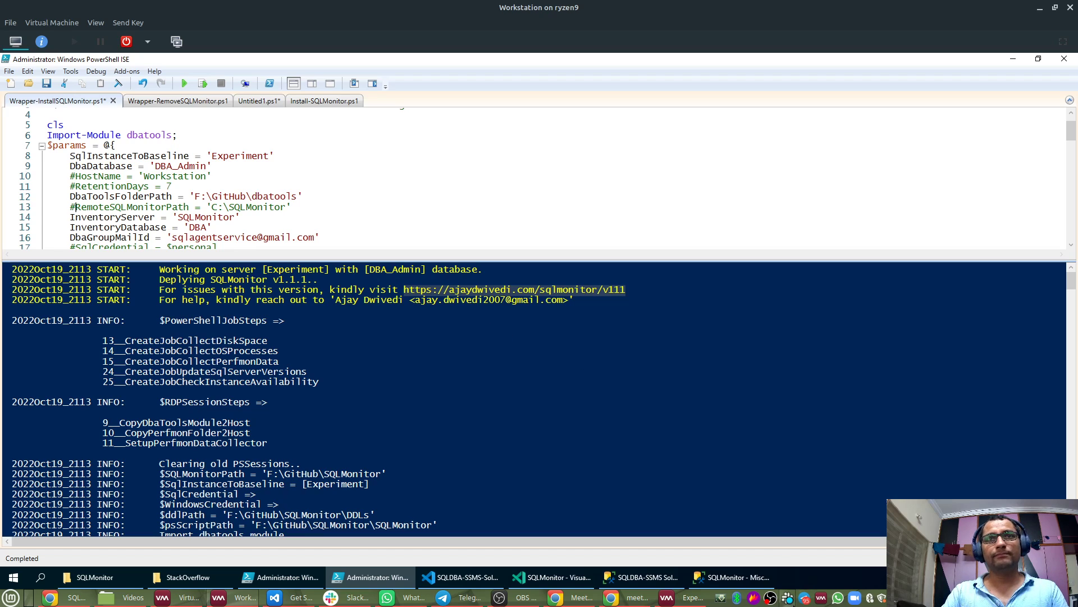
Switch to the Experiment virtual machine and open Performance Monitor there.
click(684, 597)
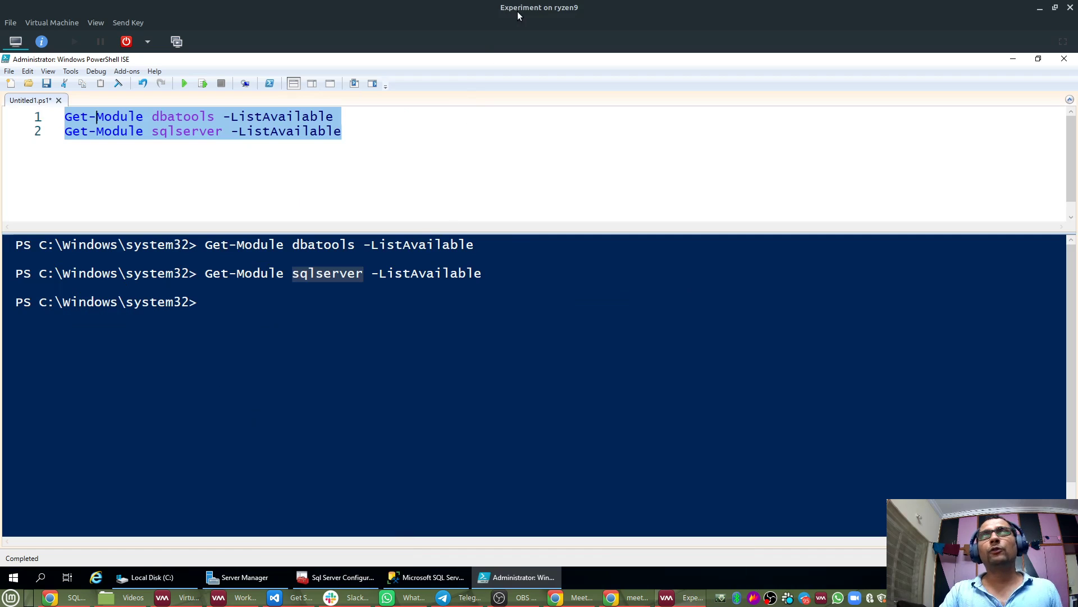
click(380, 425)
click(12, 576)
text(perform)
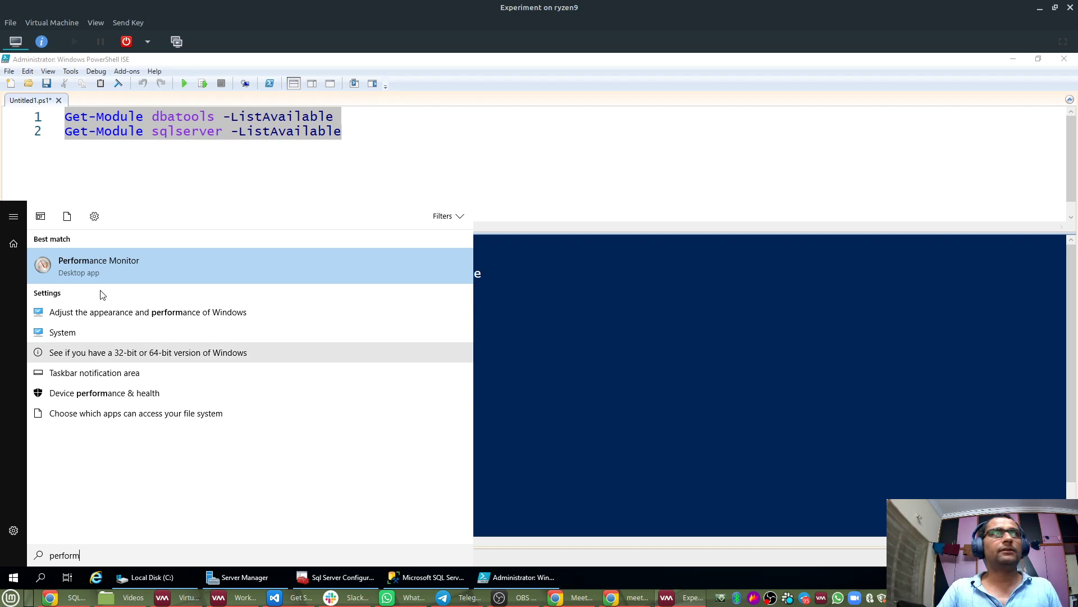
click(117, 268)
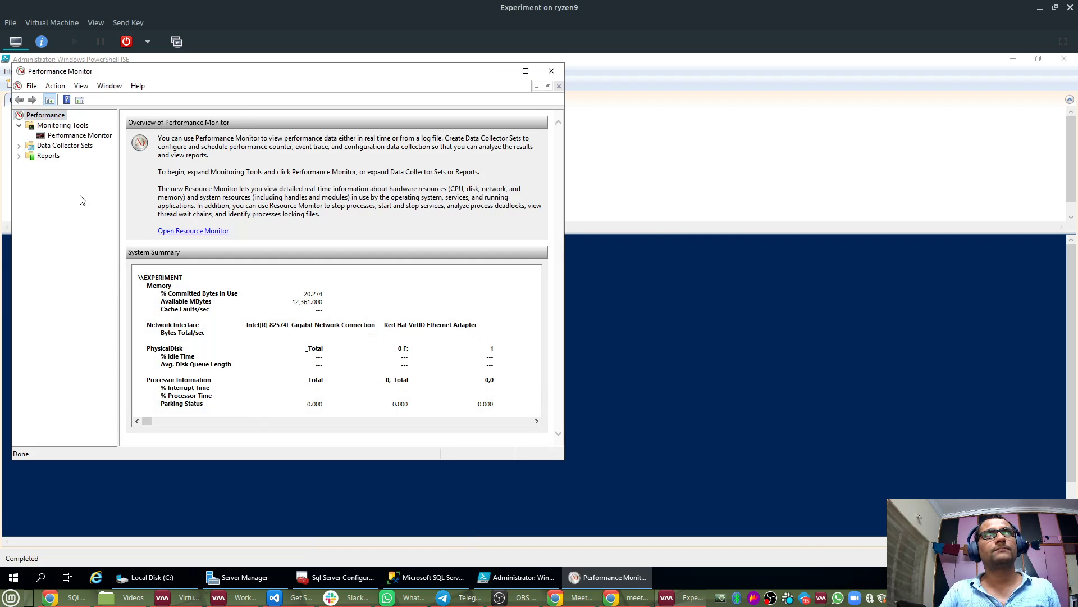
Open the user-defined DBA data collector set and widen the window to inspect its performance counter's output path.
click(41, 147)
double_click(54, 156)
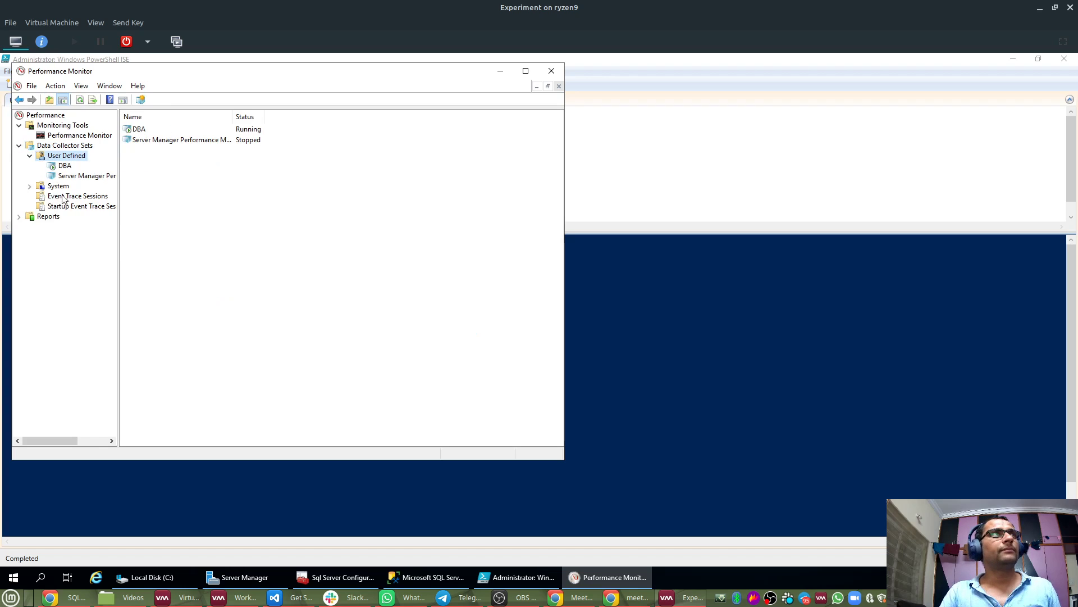
click(63, 167)
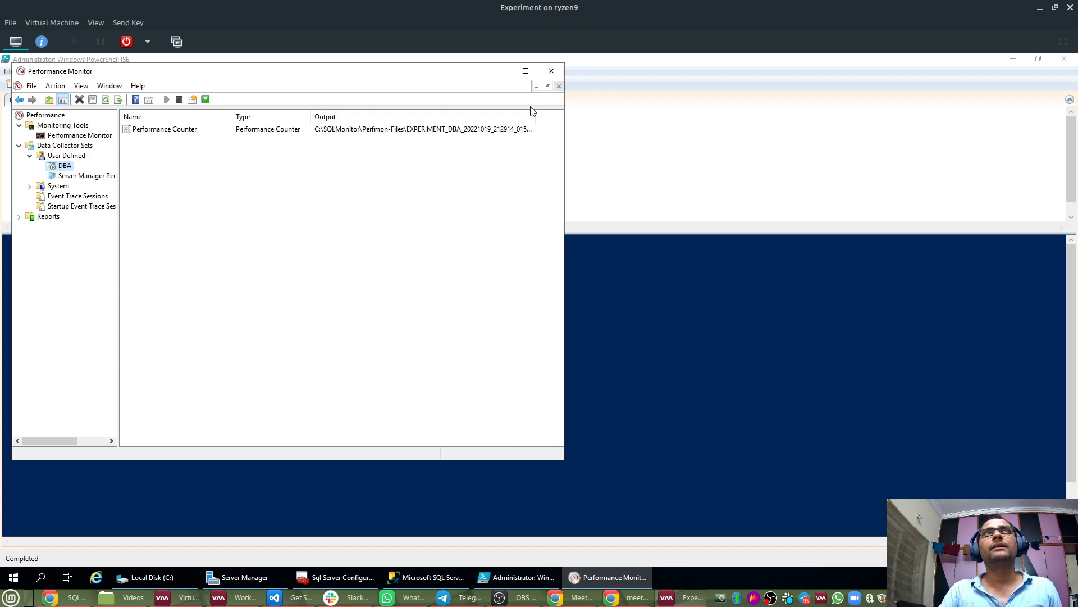
drag(566, 123, 801, 124)
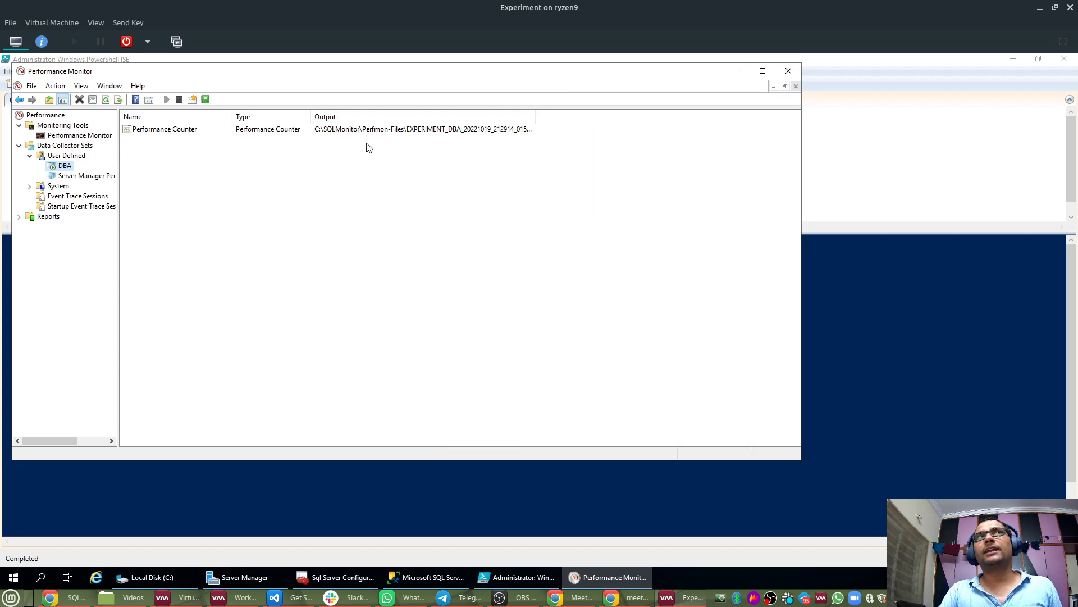
click(329, 132)
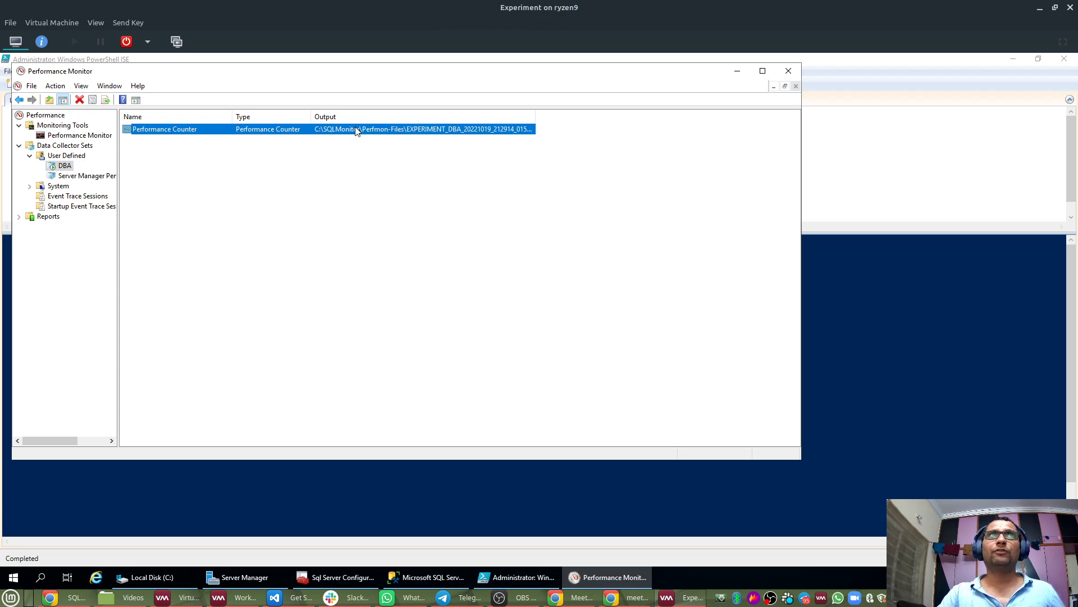
Look at the collected file in C:\SQLMonitor\Perfmon-Files and minimize the file window.
click(183, 582)
double_click(345, 269)
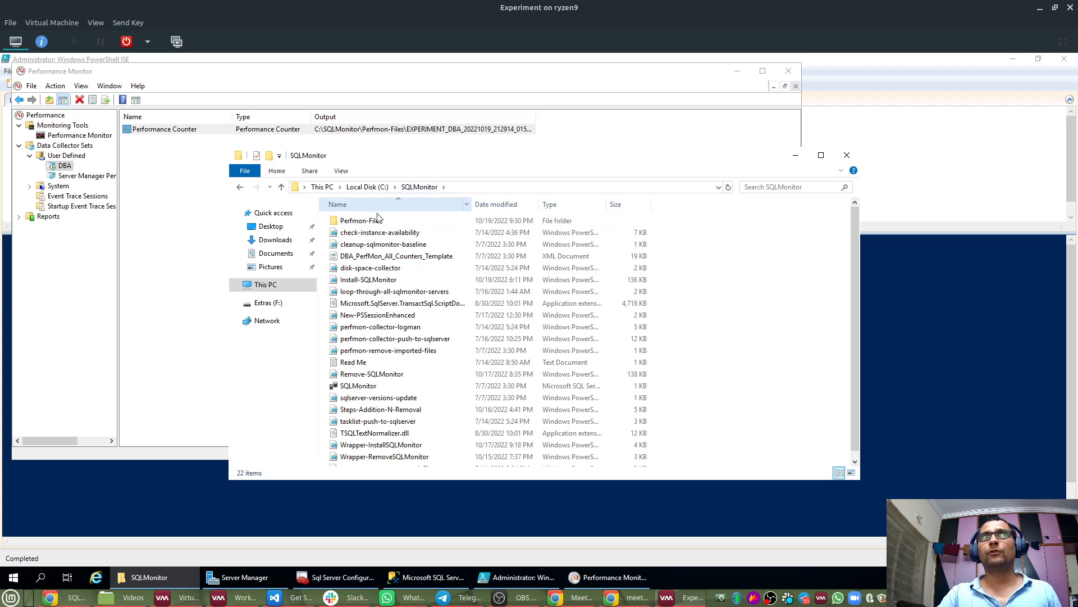
double_click(345, 224)
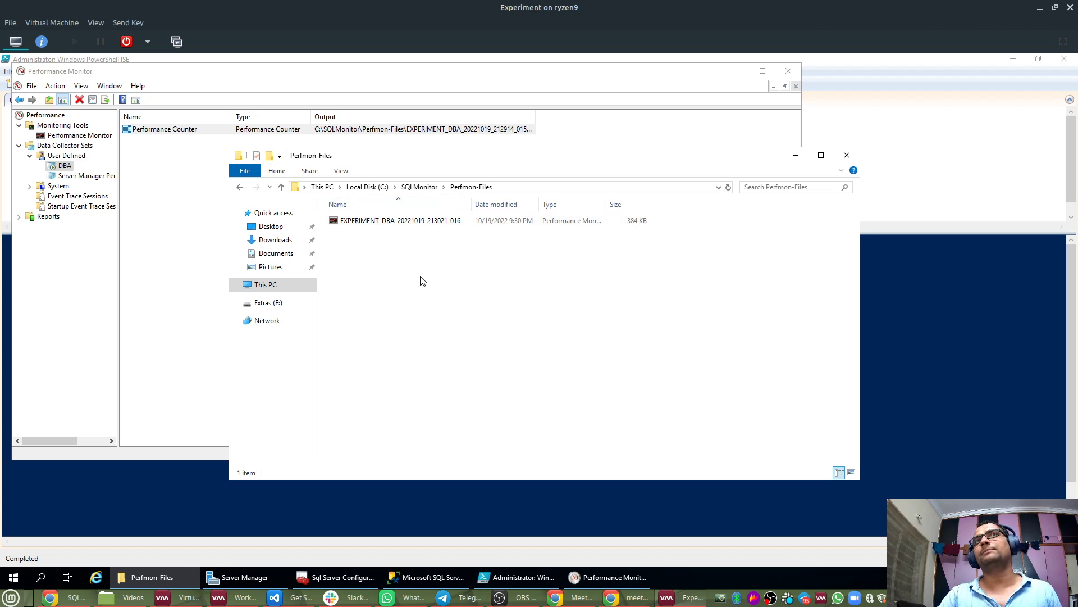
click(787, 156)
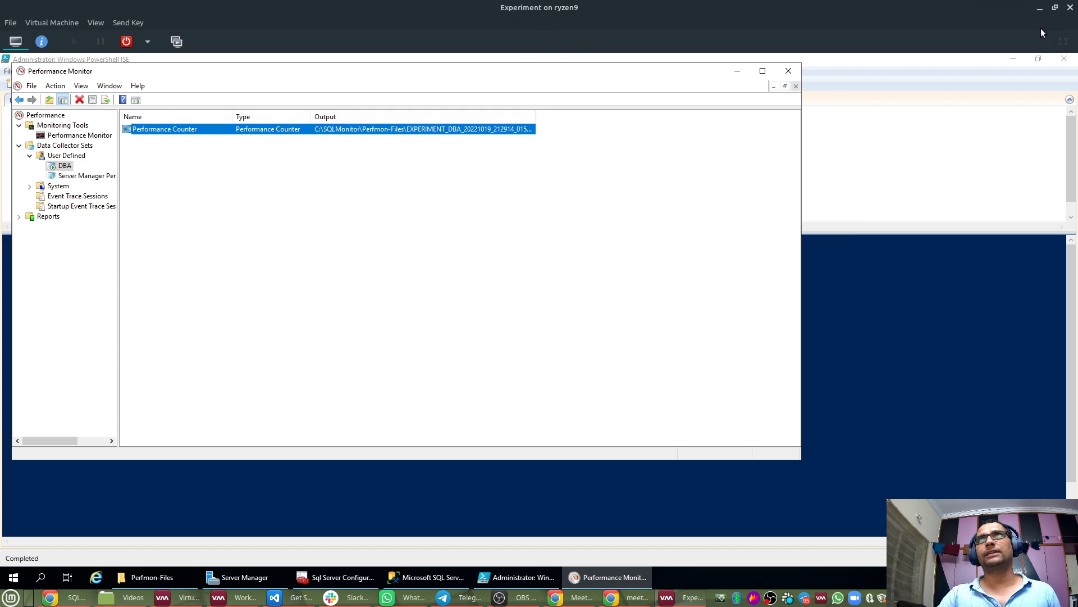
Return to the Workstation virtual machine and review the PowerShell job steps and RDP session steps at the start of the installation output.
click(1041, 7)
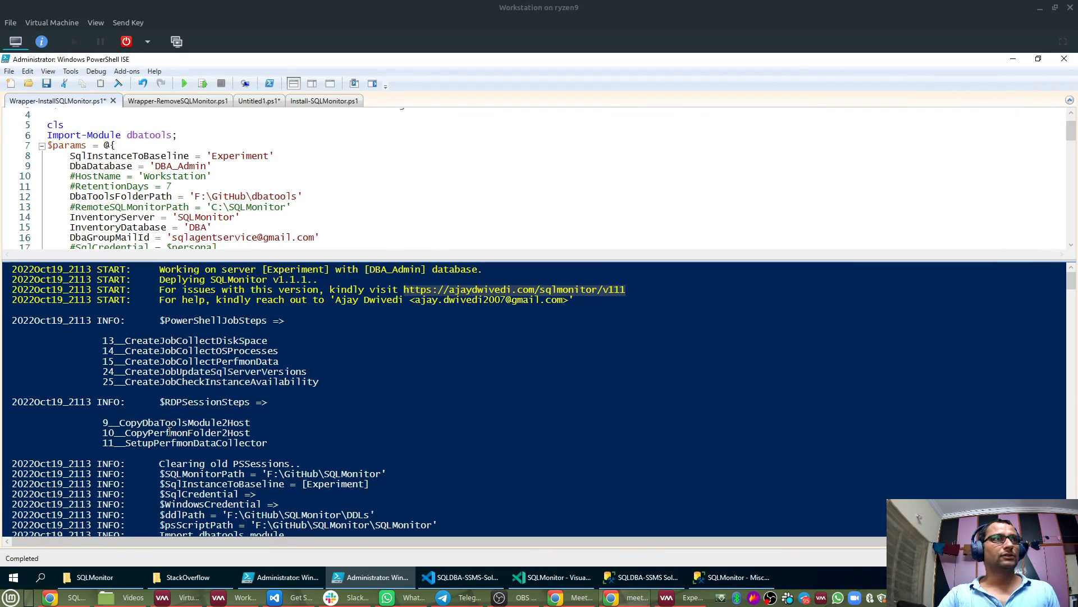
click(102, 427)
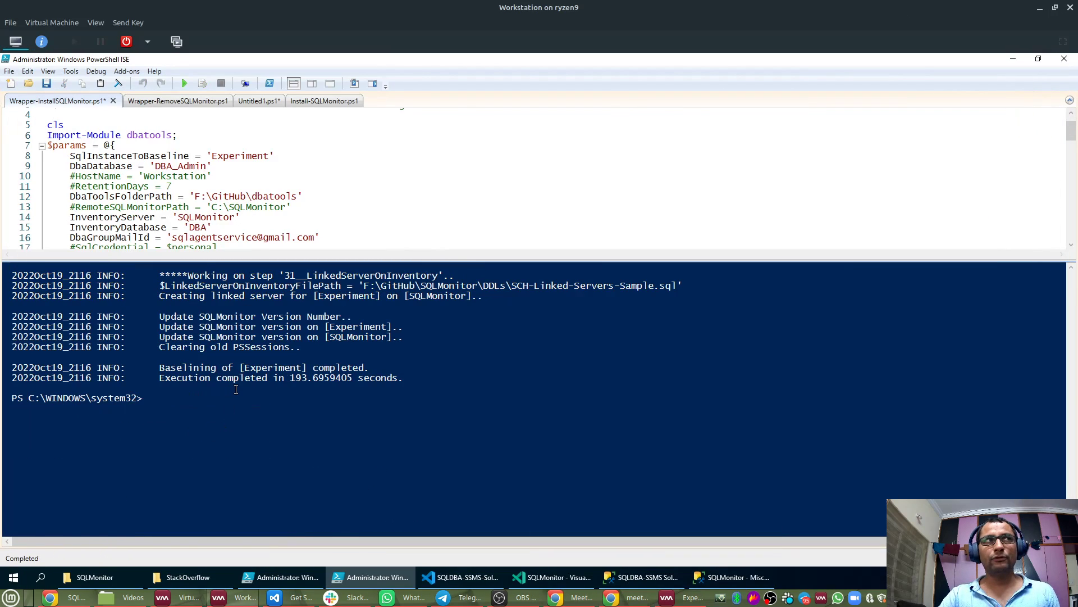
scroll(524, 421, up, 9)
scroll(523, 421, up, 2)
drag(1073, 489, 1076, 284)
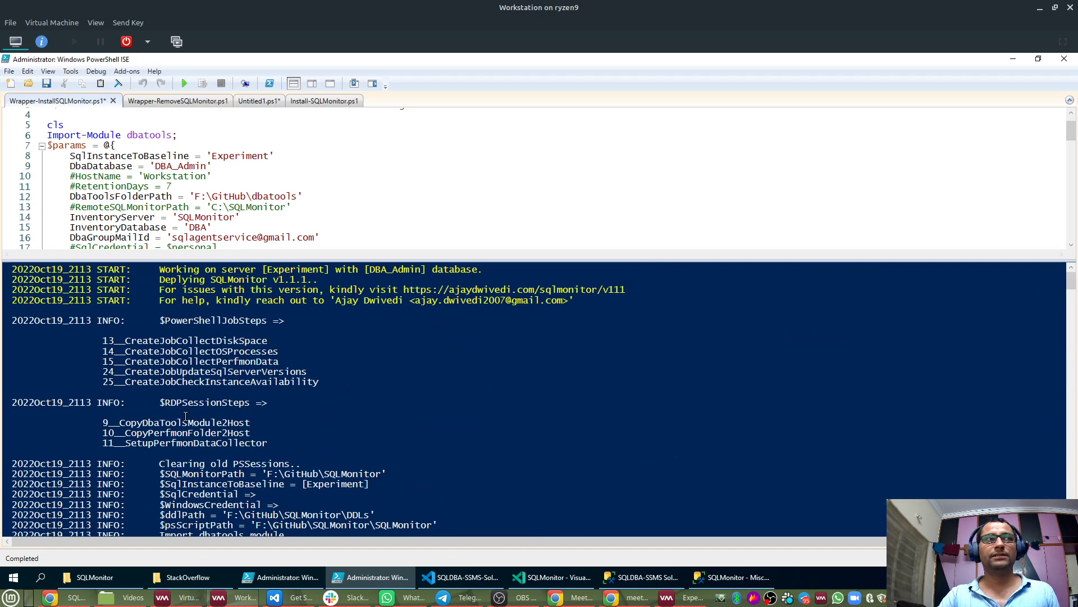
drag(182, 422, 190, 444)
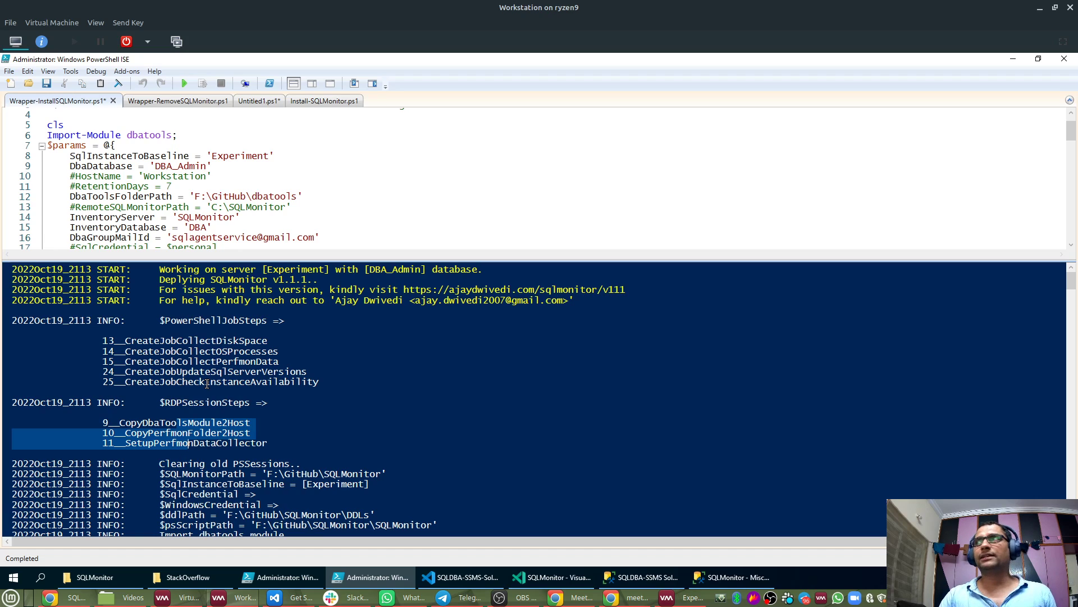
scroll(207, 384, down, 2)
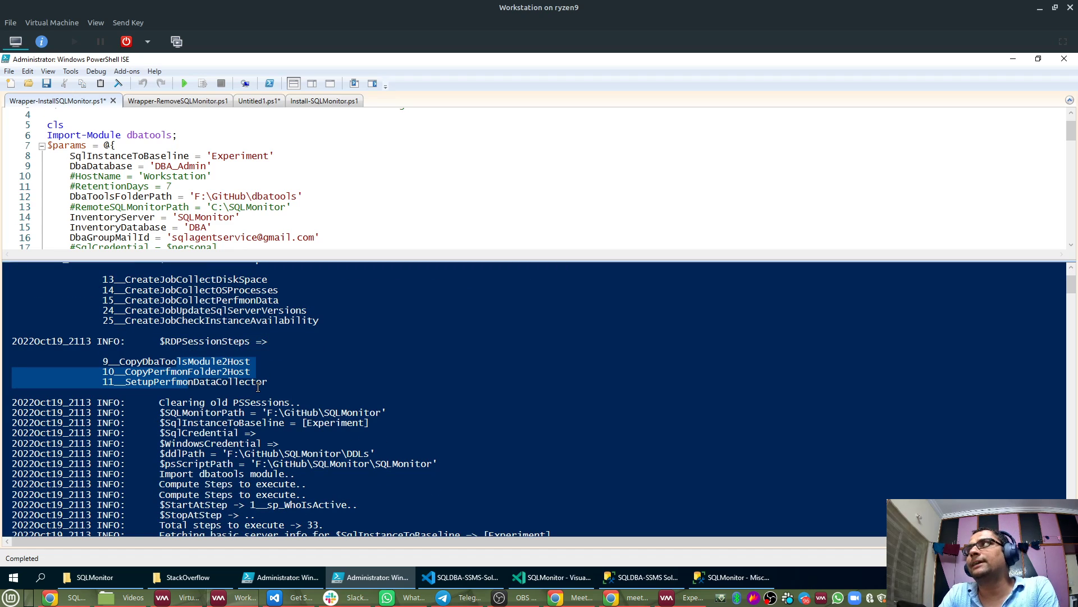
scroll(247, 388, down, 3)
scroll(251, 393, down, 1)
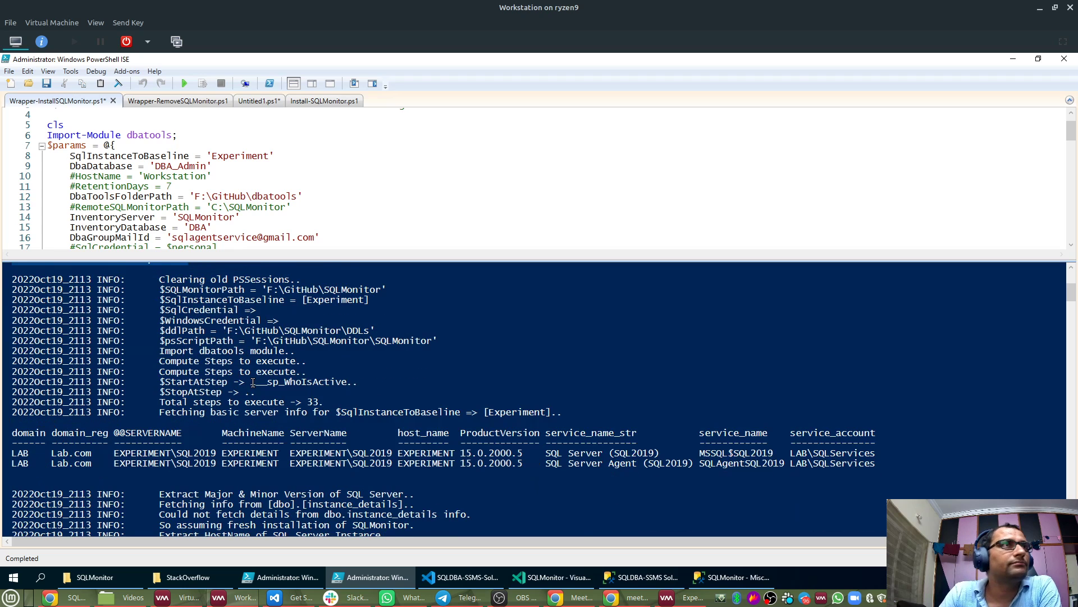
scroll(256, 382, up, 3)
scroll(259, 362, up, 3)
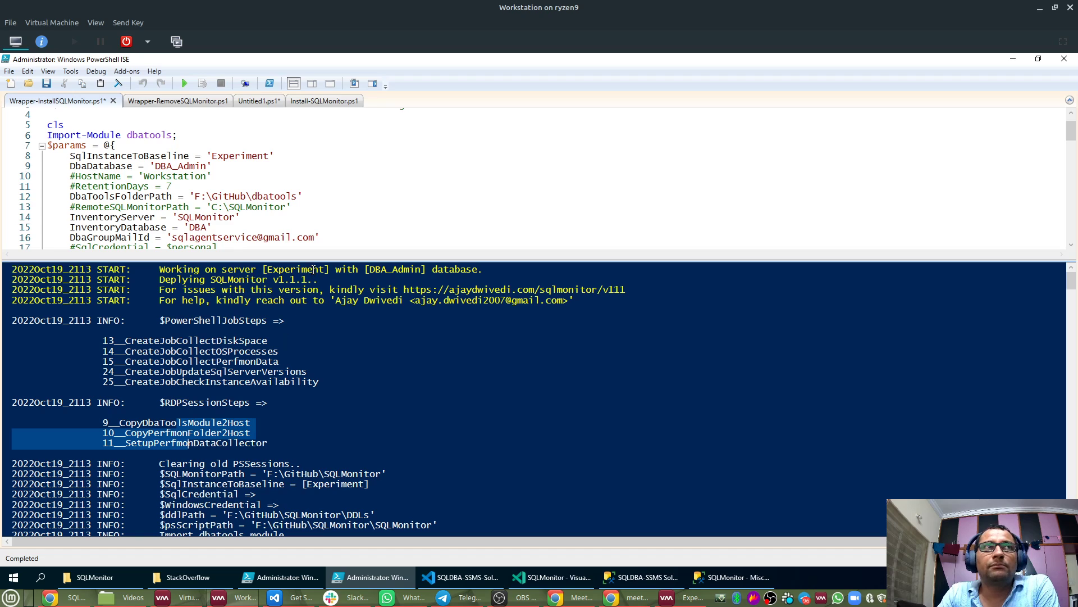
scroll(271, 294, down, 3)
scroll(231, 340, up, 2)
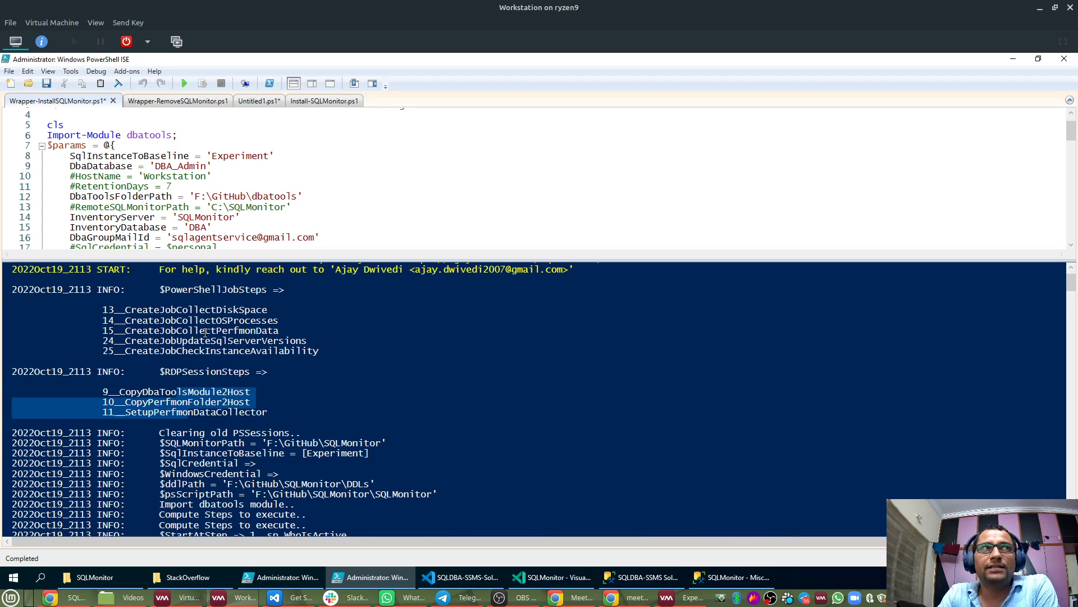
Examine the basic server info, version checks and PSSession creation for the EXPERIMENT host in the installation output.
scroll(211, 400, down, 4)
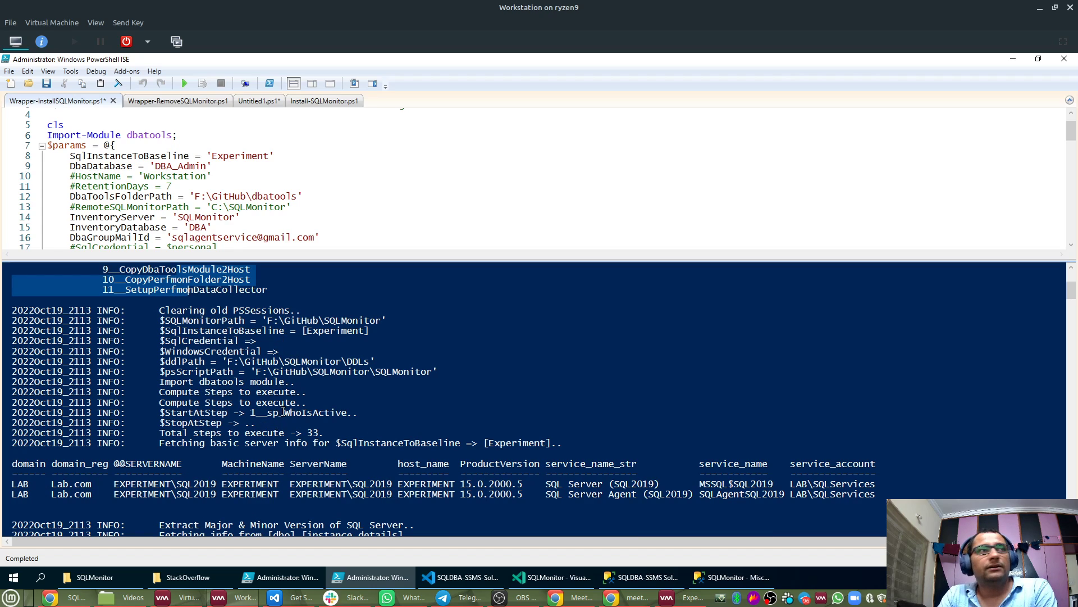
scroll(283, 410, down, 2)
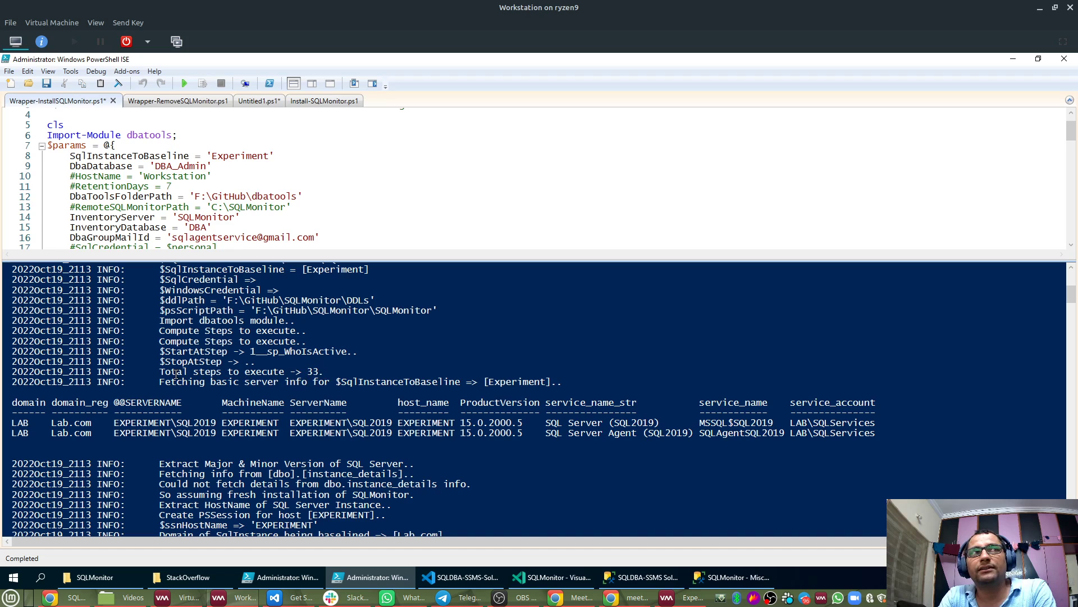
scroll(310, 407, down, 2)
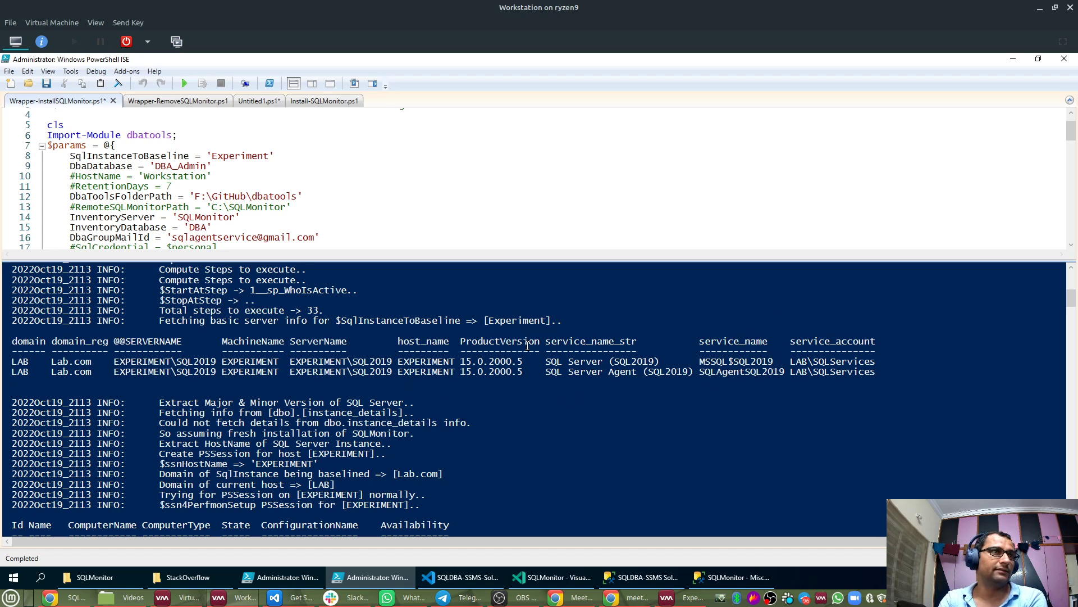
scroll(371, 418, down, 3)
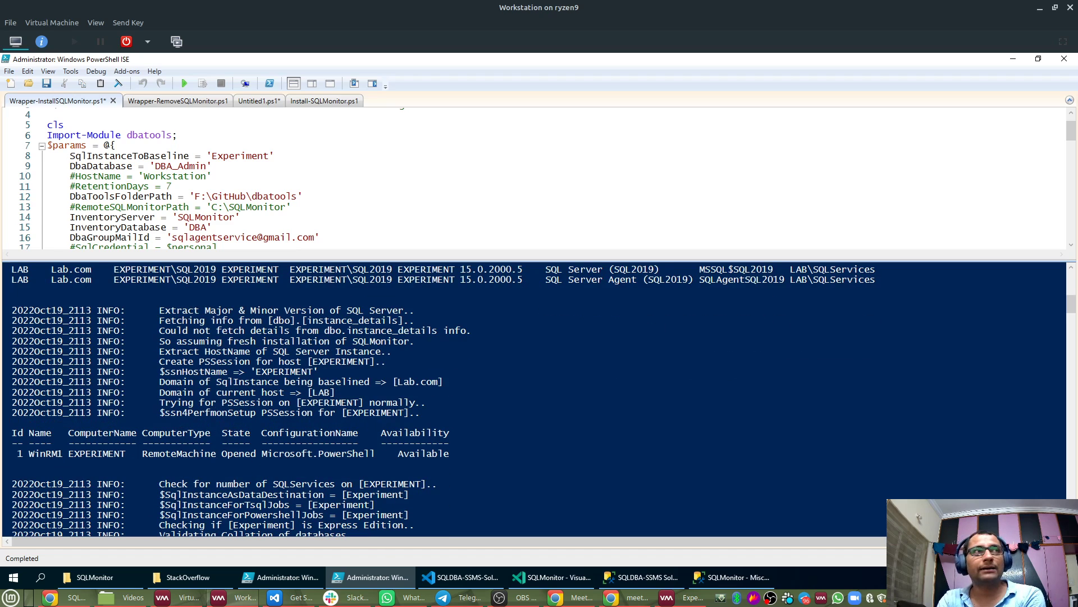
scroll(264, 354, down, 3)
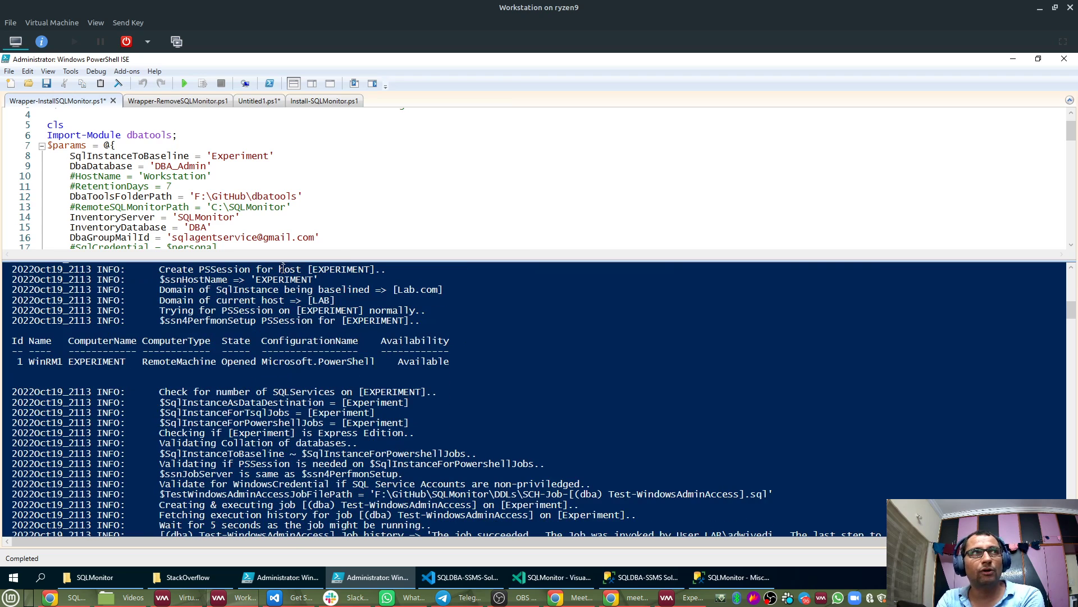
scroll(397, 357, down, 4)
scroll(393, 356, up, 4)
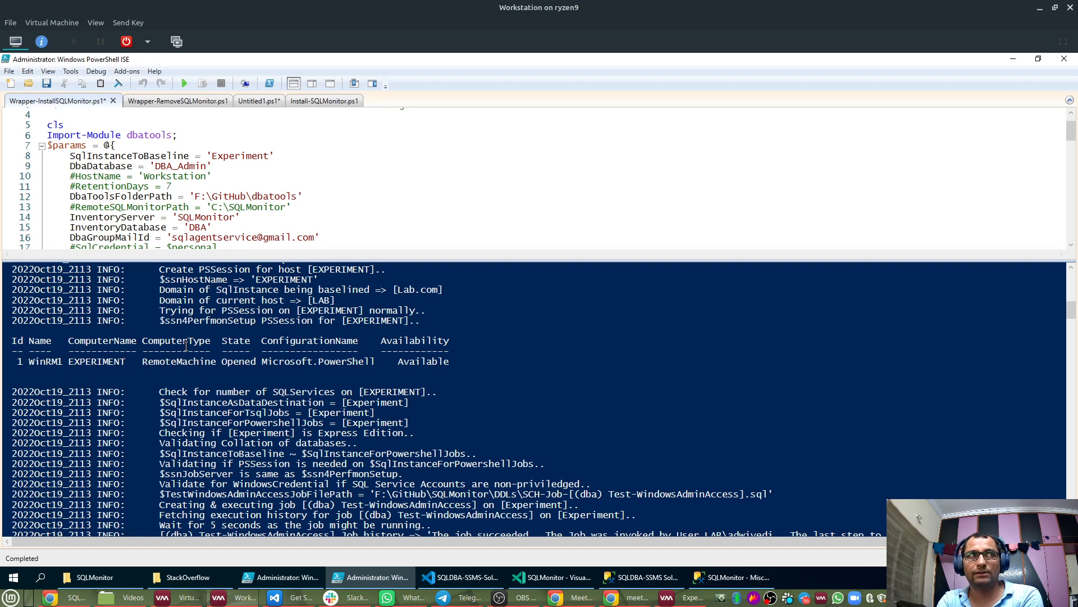
Examine the installation output from the SQL services check through the Test-WindowsAdminAccess job to steps 1__sp_WhoIsActive and 2__AllDatabaseObjects.
scroll(292, 465, down, 3)
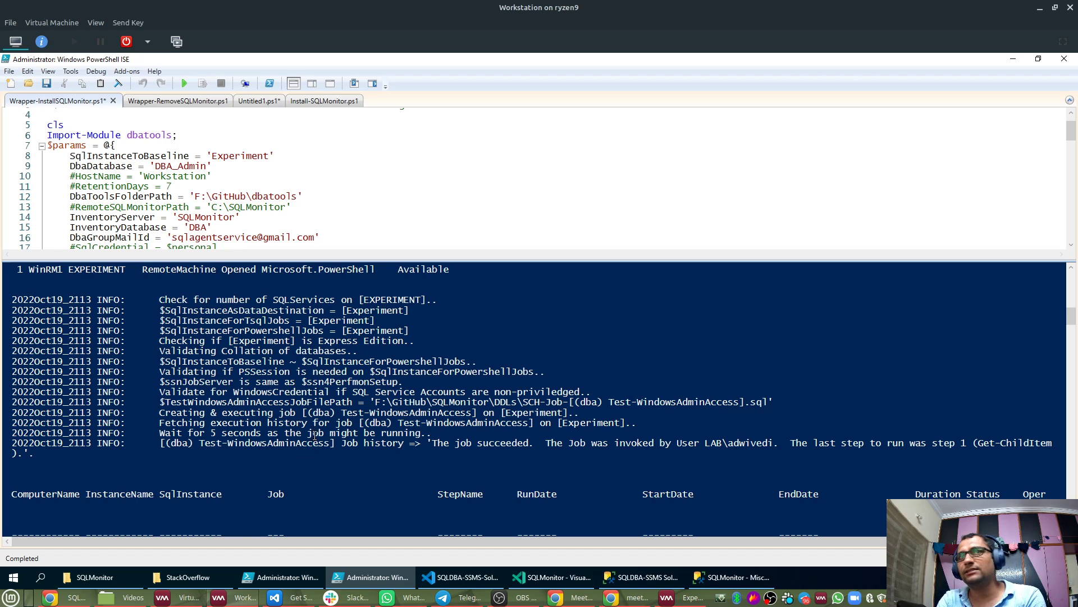
scroll(316, 427, down, 3)
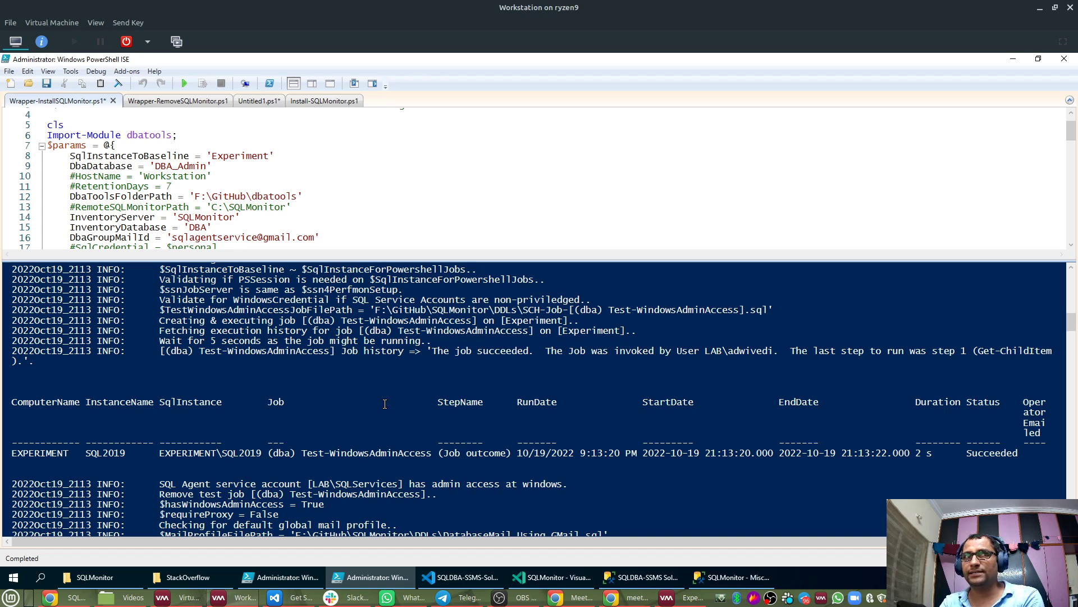
scroll(389, 405, down, 4)
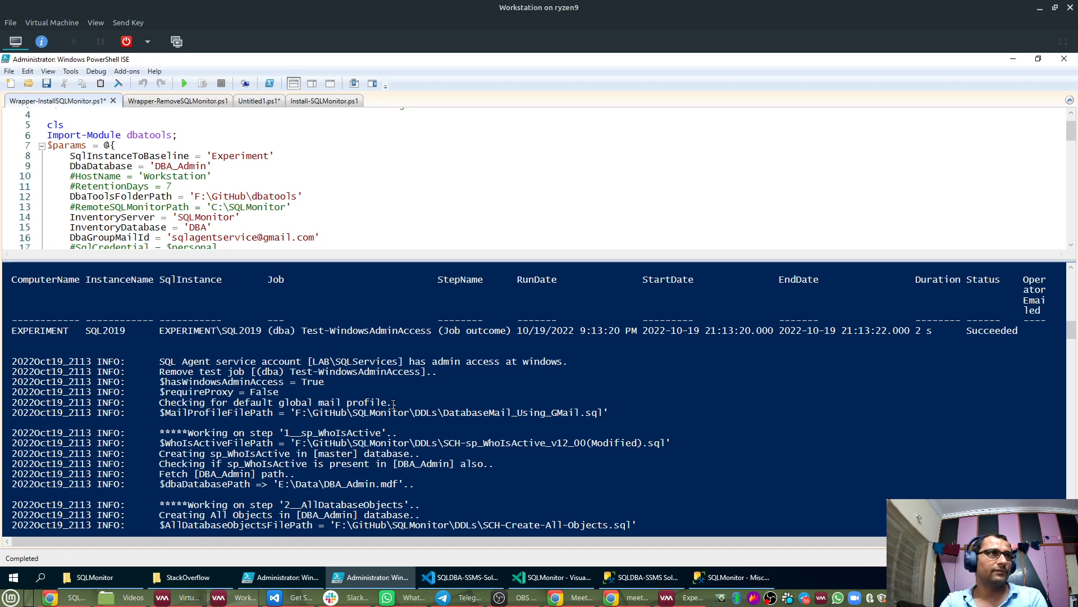
scroll(395, 404, down, 1)
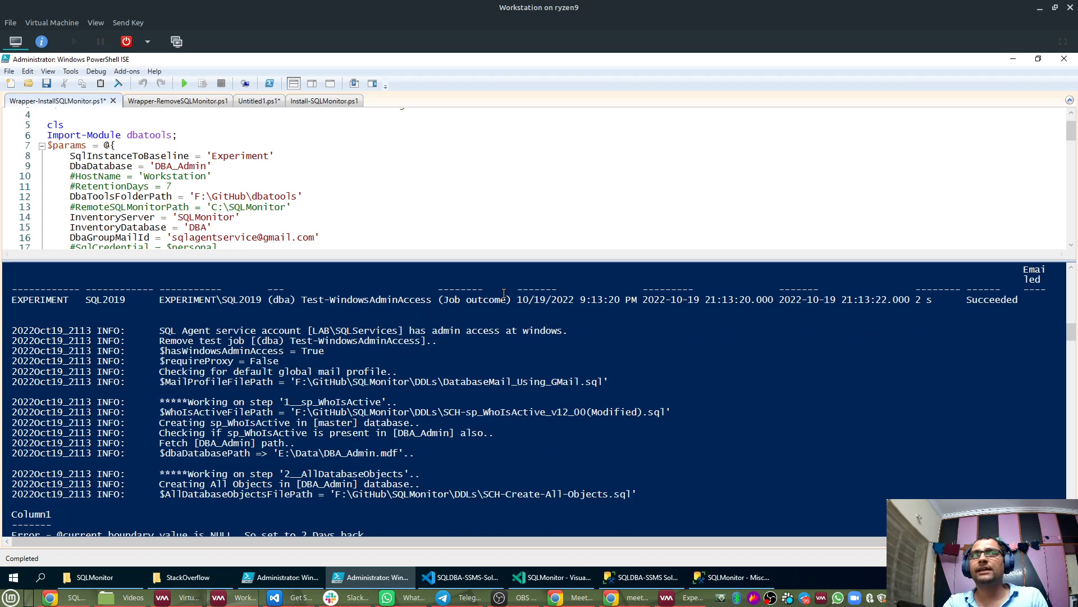
scroll(223, 514, down, 10)
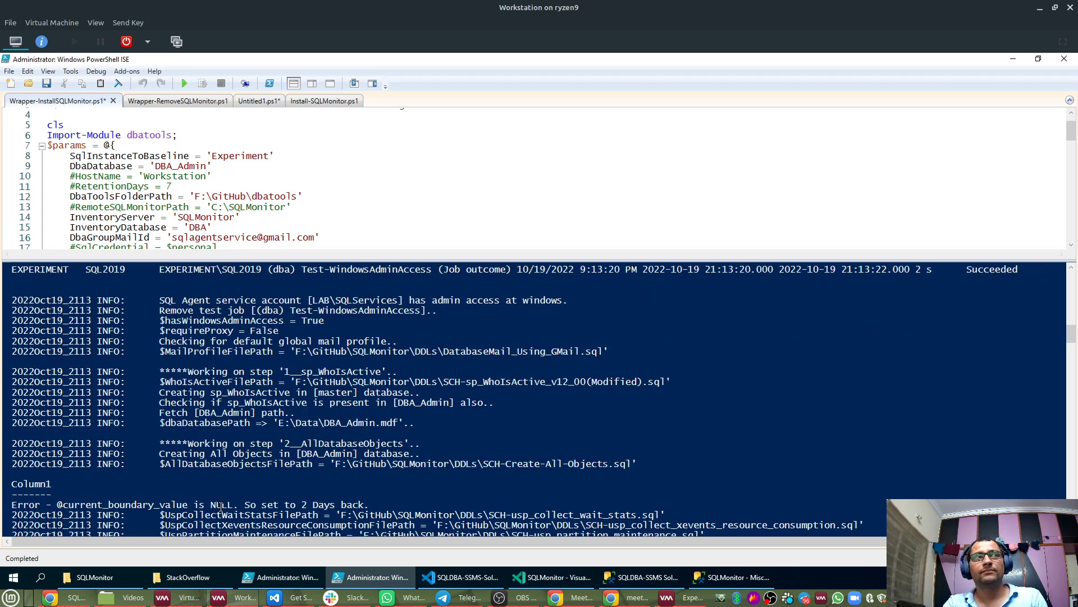
scroll(219, 490, down, 3)
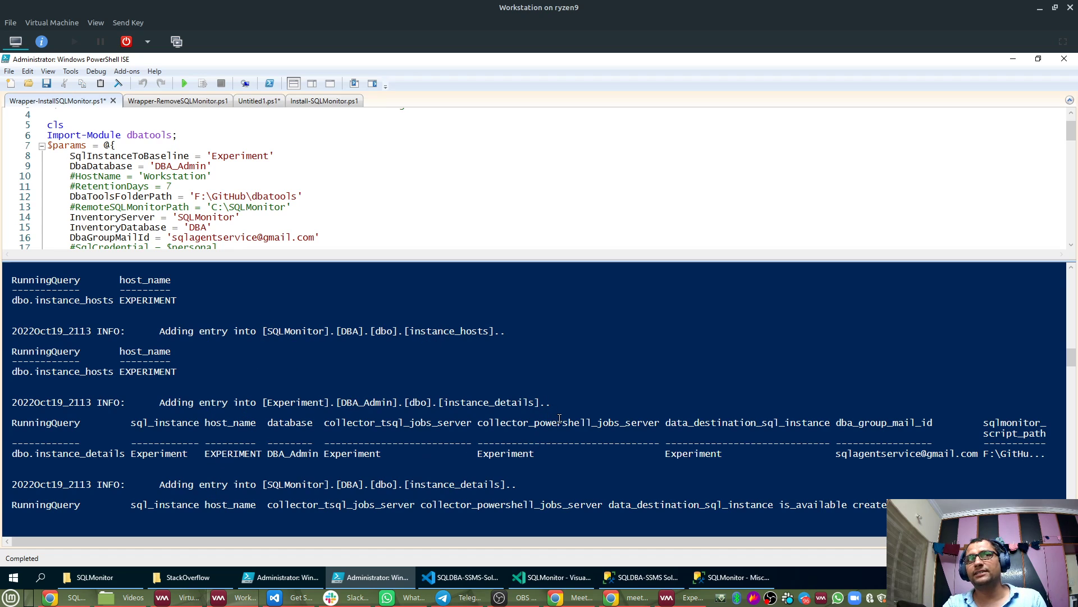
Skim the remaining installation output from the instance_details entries and XEvent session to the Grafana login, linked server and version update.
scroll(566, 371, down, 10)
scroll(563, 404, up, 3)
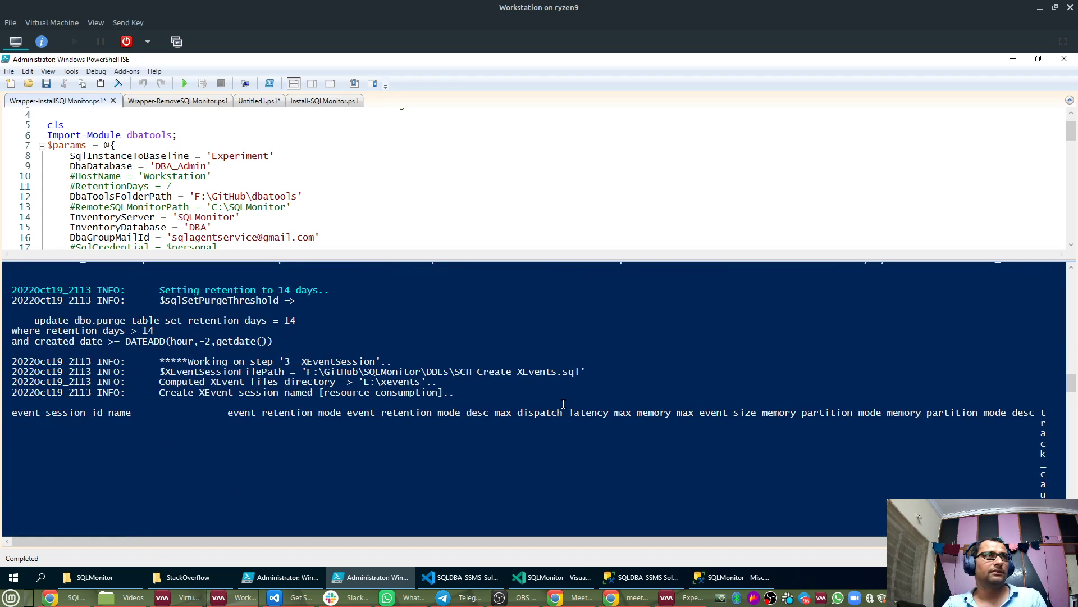
scroll(563, 399, down, 8)
scroll(564, 399, down, 15)
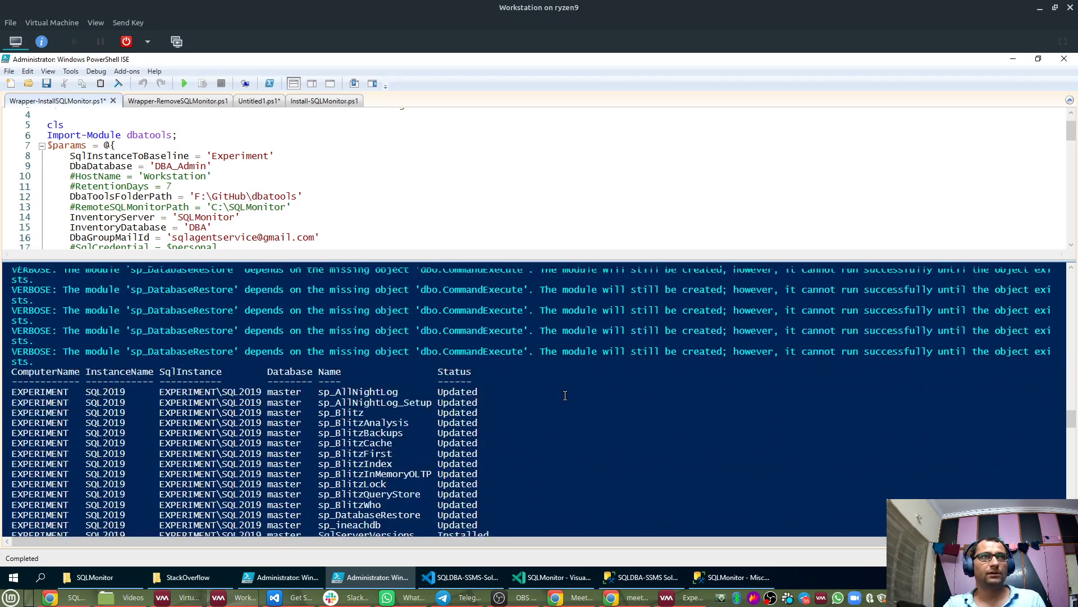
scroll(567, 405, down, 14)
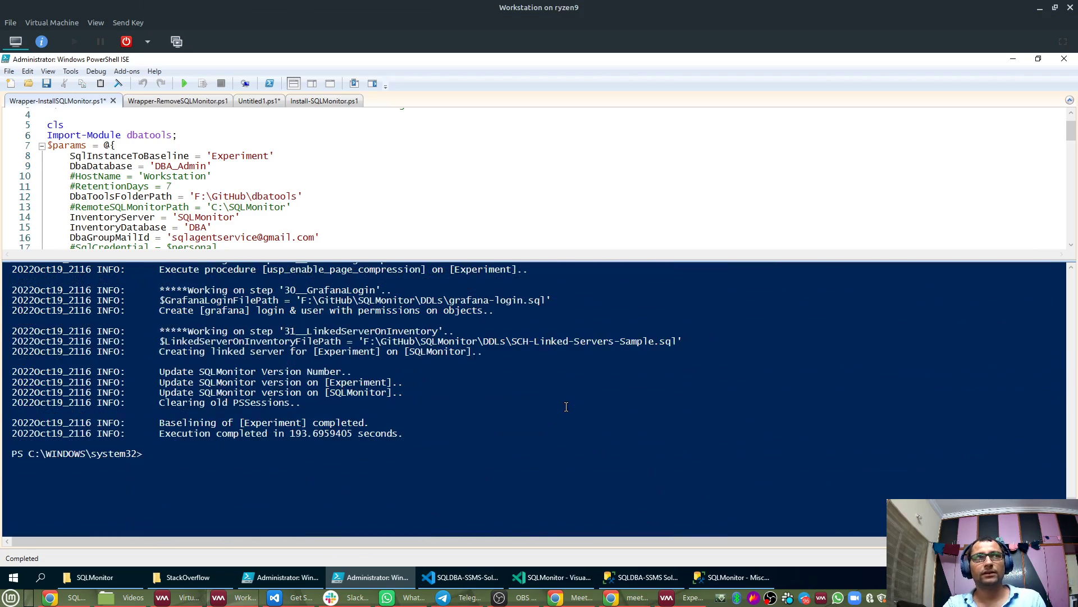
scroll(567, 405, up, 6)
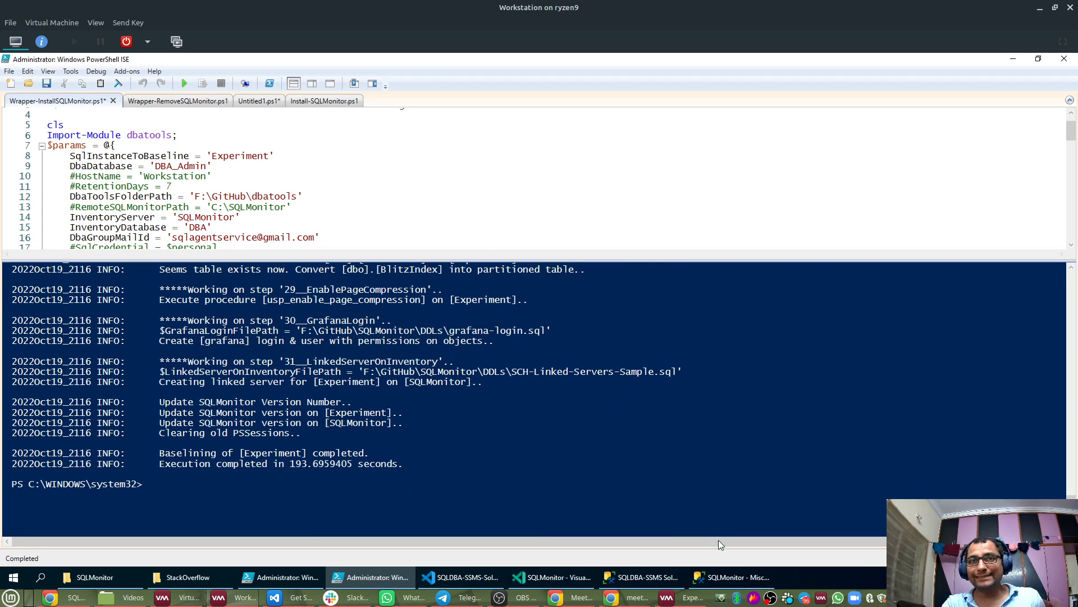
Switch to SQL Server Management Studio, collapse SqlMonitor and disconnect the Experiment, Experiment\SQL2019 and 192.168.29.37 servers.
click(713, 577)
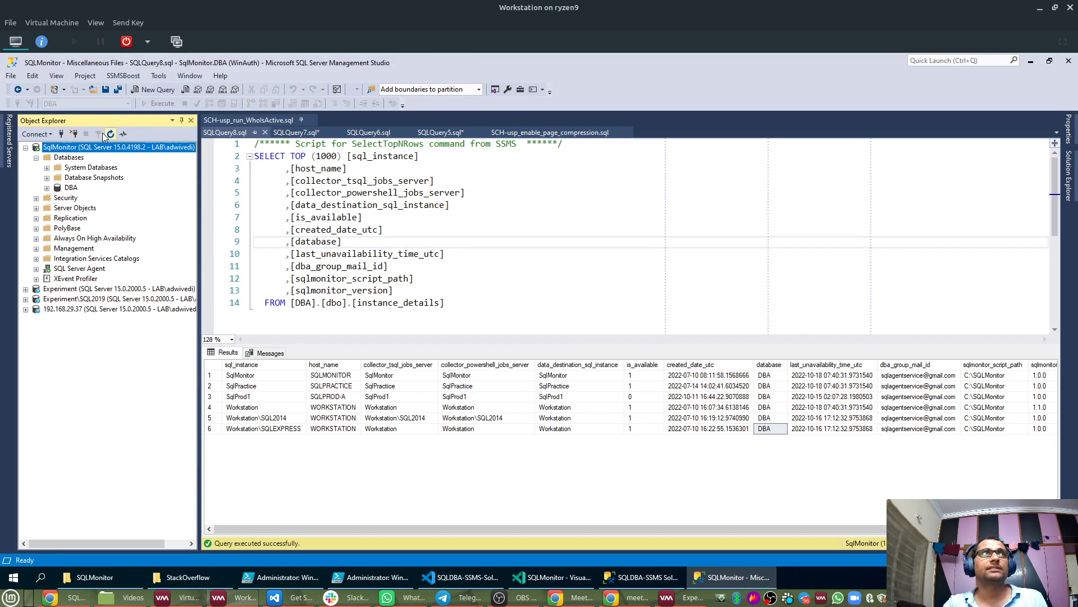
click(61, 133)
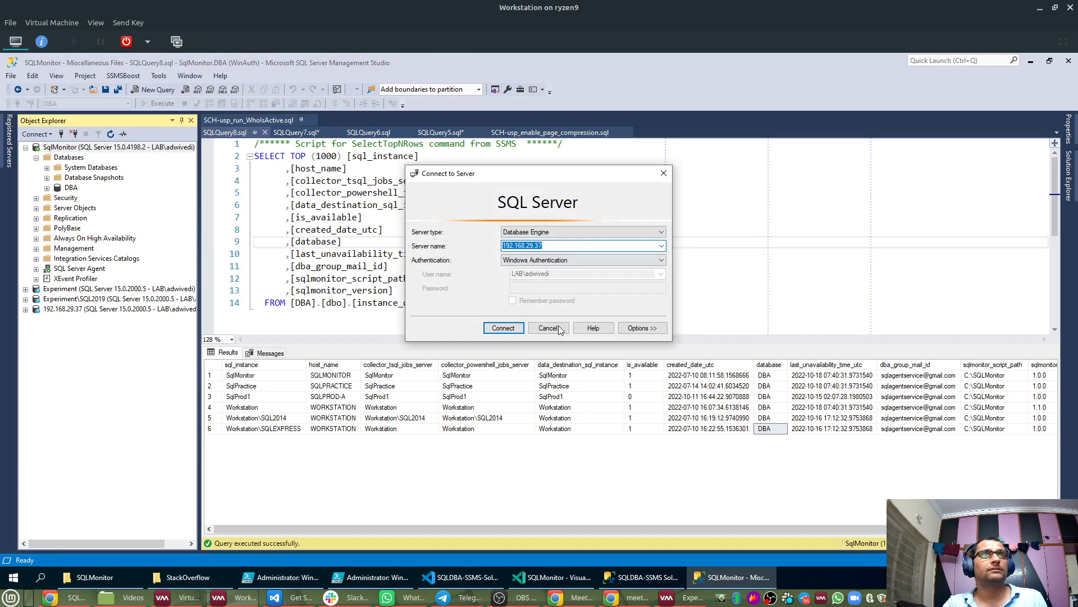
click(547, 327)
key(Left)
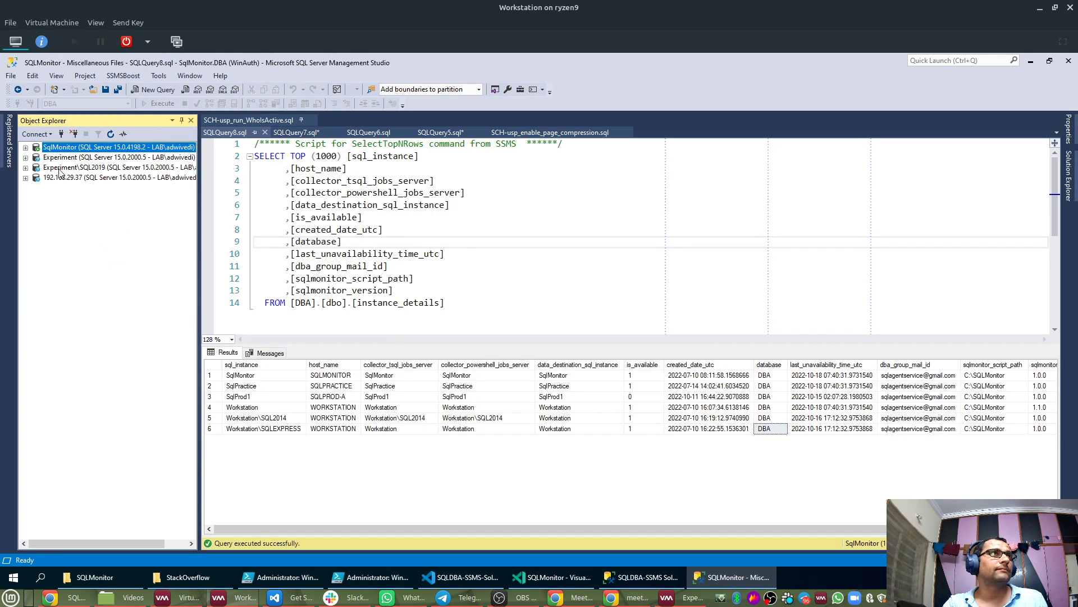
click(78, 158)
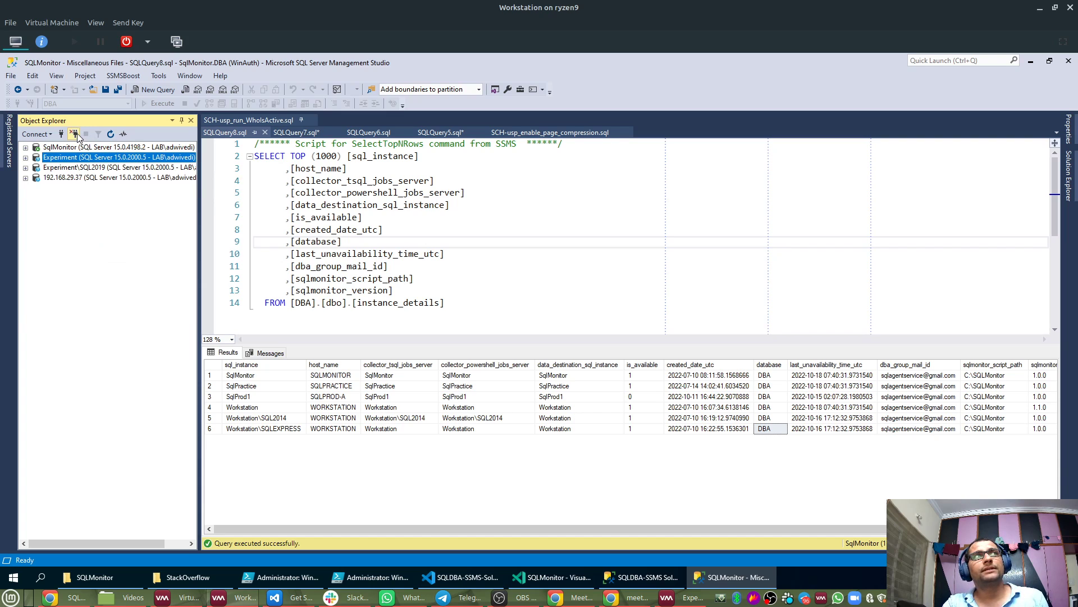
click(74, 134)
click(74, 134)
click(74, 133)
Connect to the Experiment database engine using Windows Authentication.
click(60, 133)
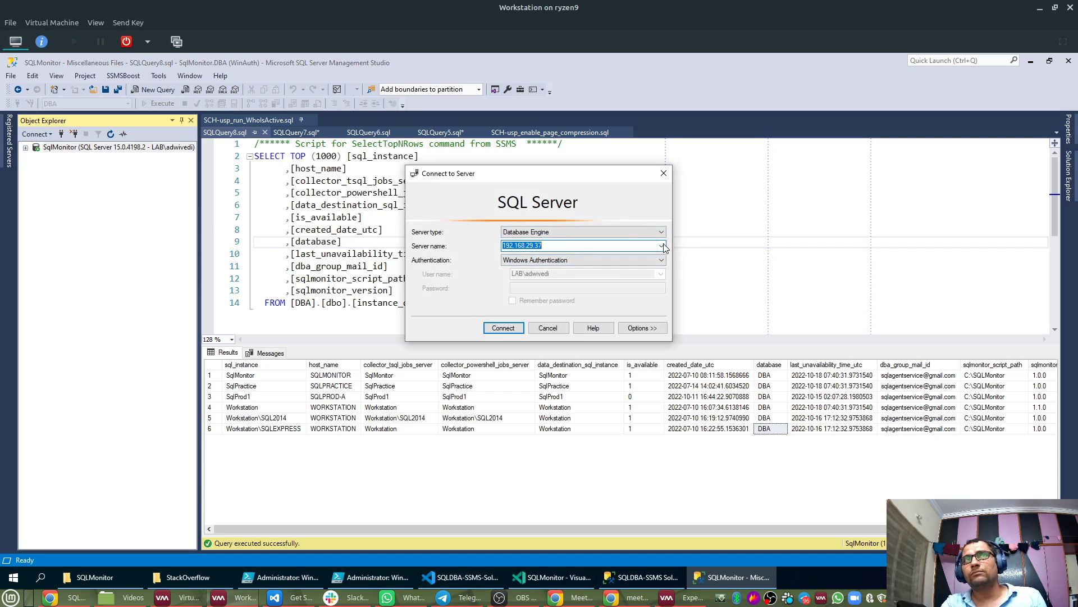
click(662, 246)
click(527, 273)
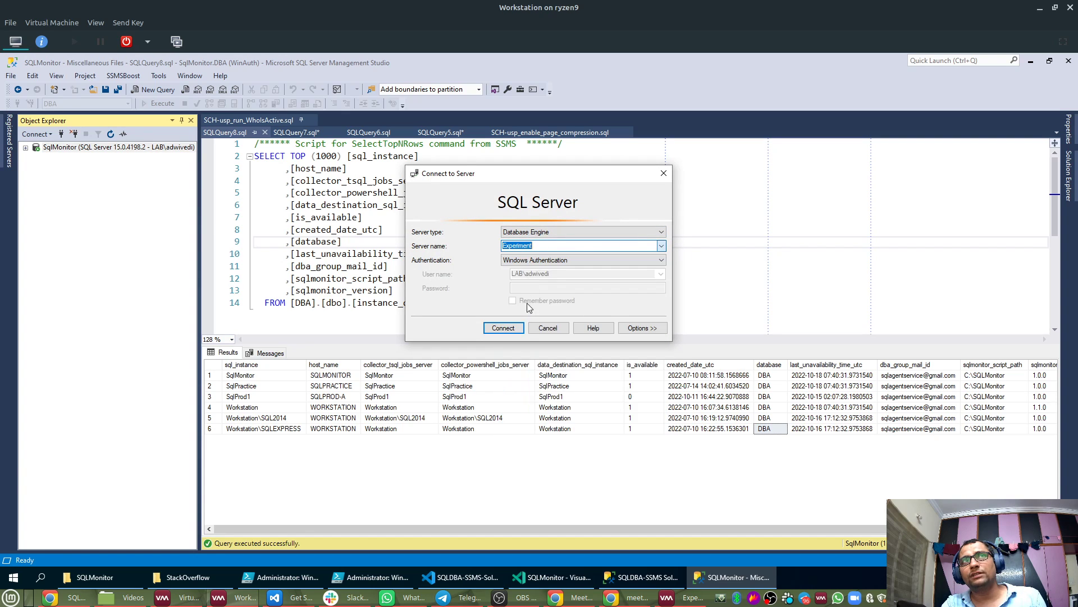
click(503, 327)
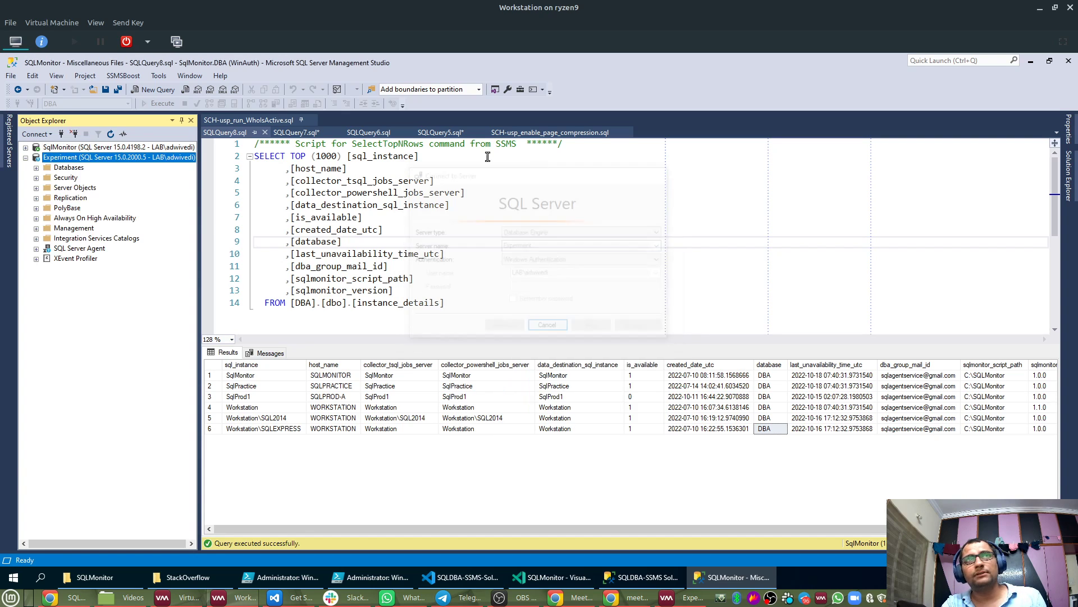
Expand the DBA_Admin database's tables on Experiment, refresh the list and widen the object tree to read the table names.
click(37, 168)
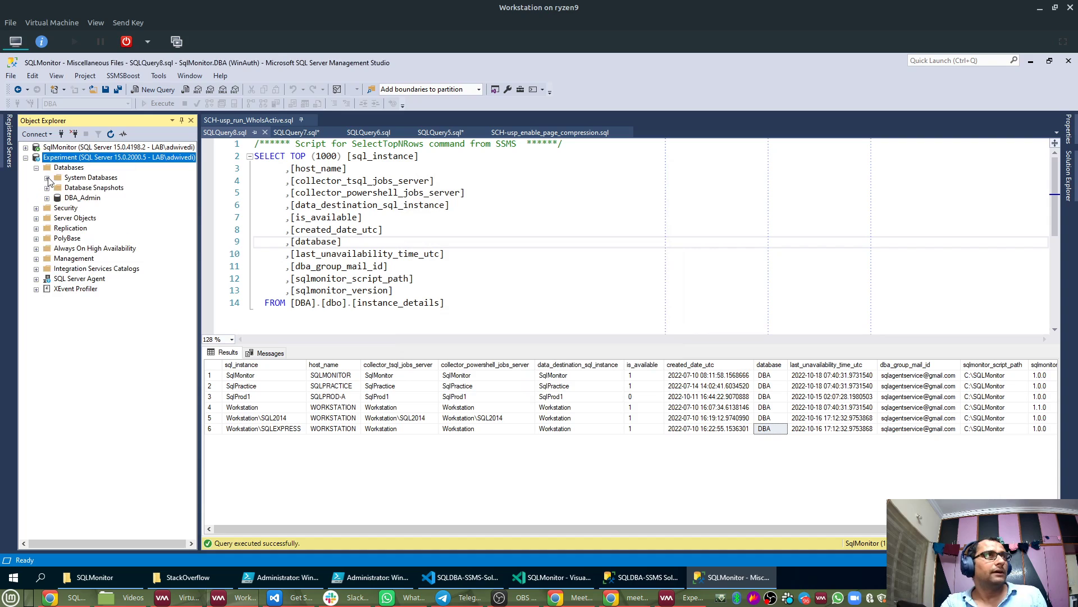
click(70, 201)
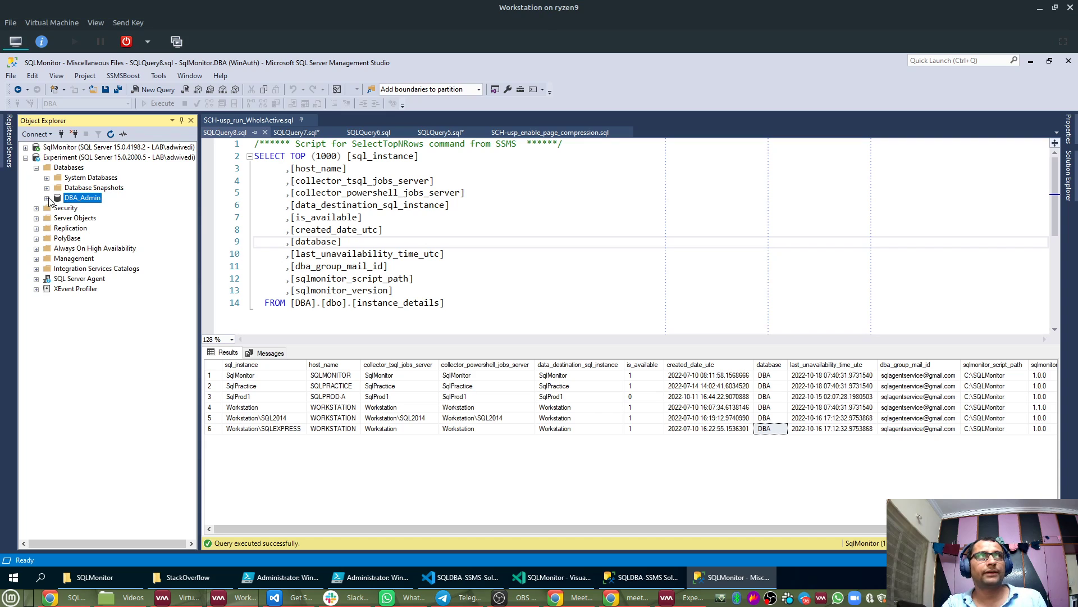
click(48, 199)
click(58, 218)
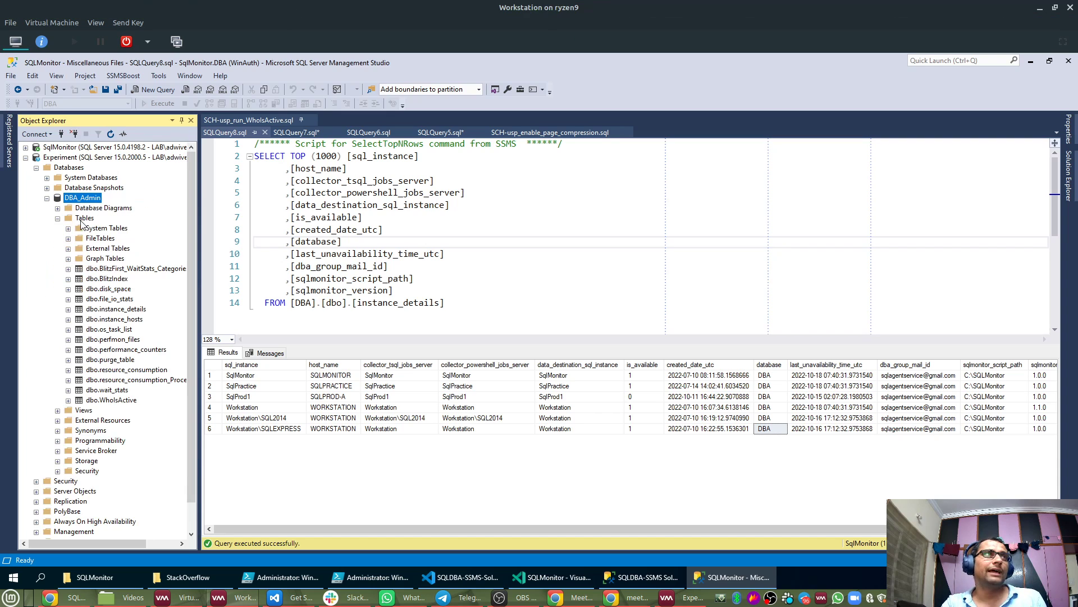
right_click(79, 220)
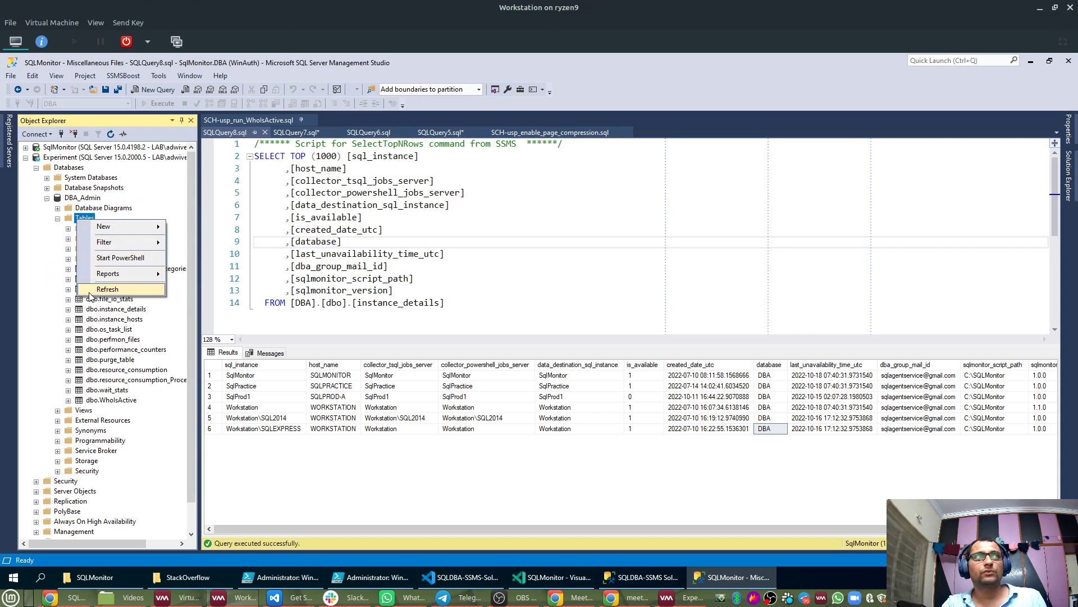
click(107, 289)
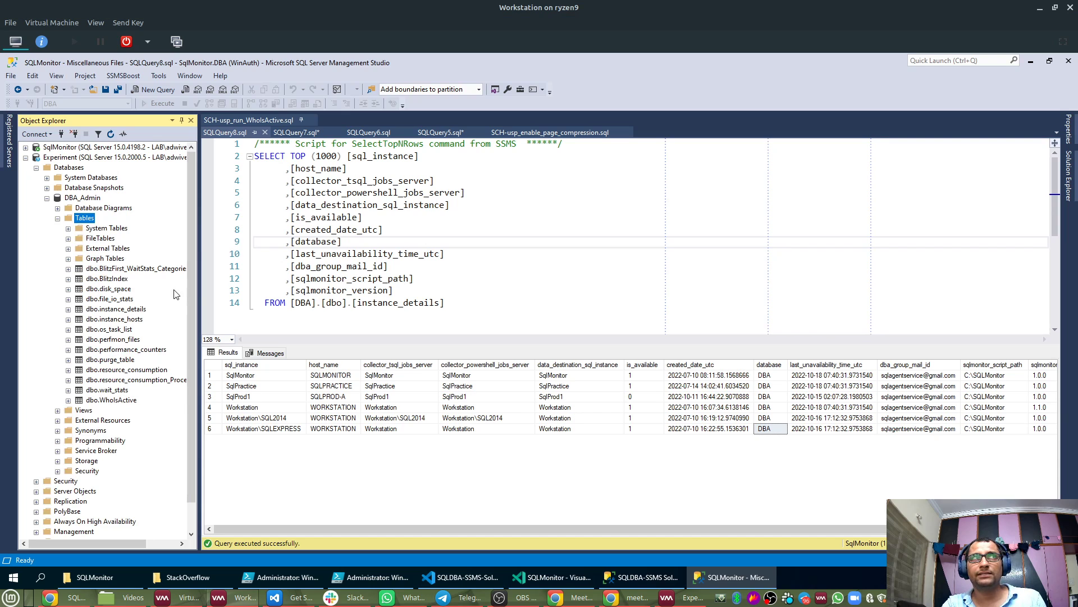
drag(199, 292, 278, 292)
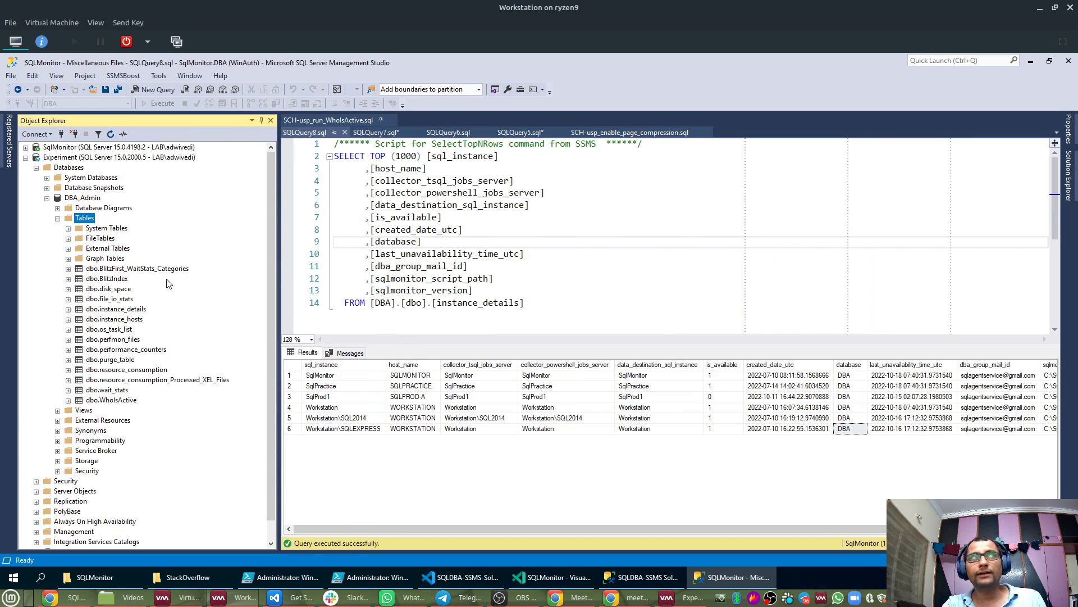
scroll(101, 354, down, 1)
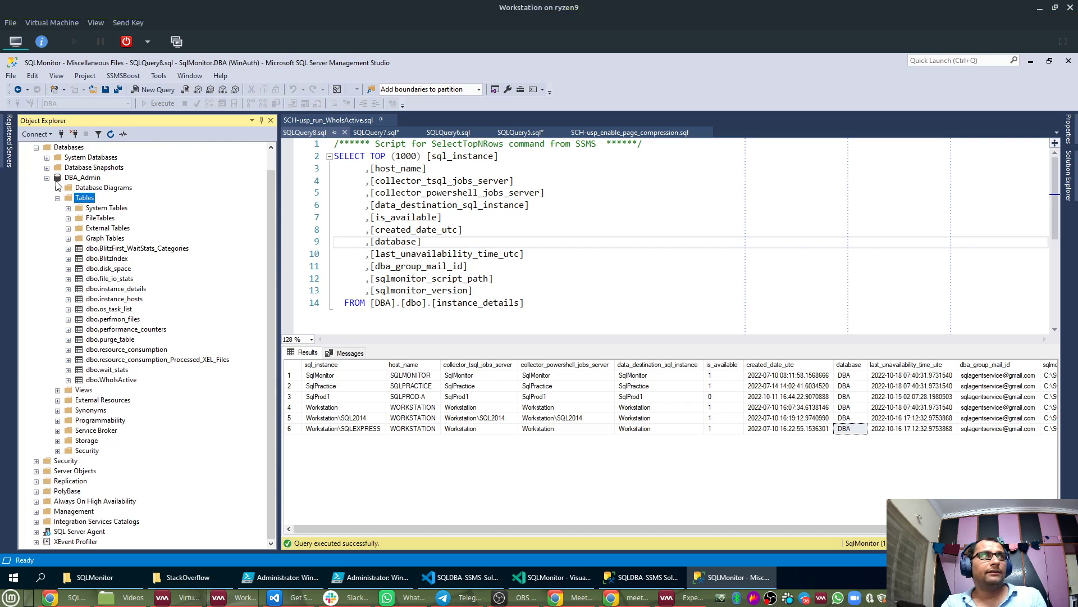
Collapse the DBA_Admin database and list the SQL Server Agent jobs on Experiment.
double_click(57, 179)
click(36, 279)
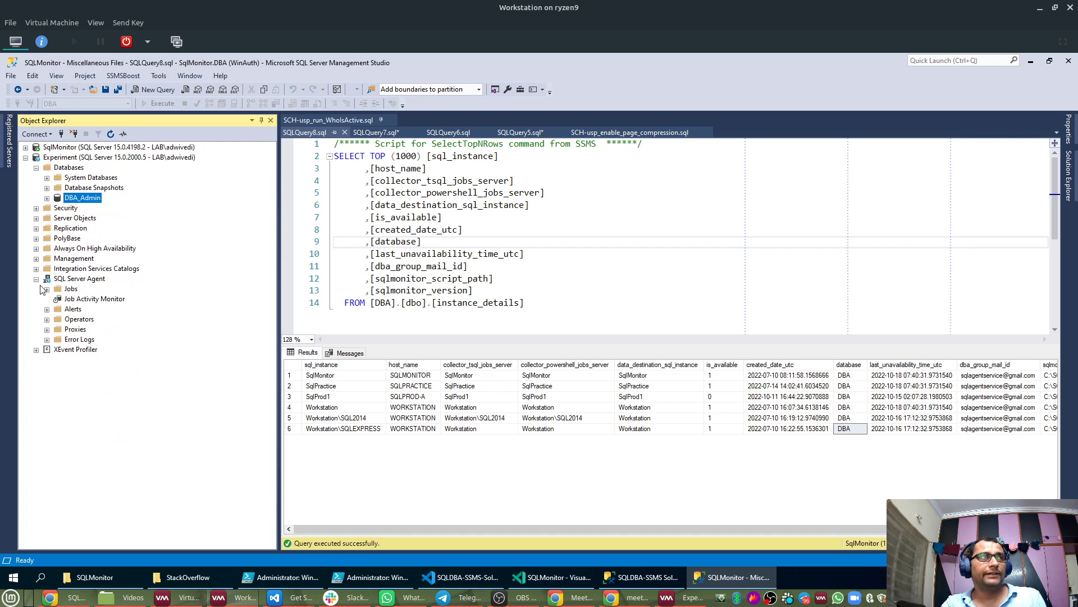
click(47, 289)
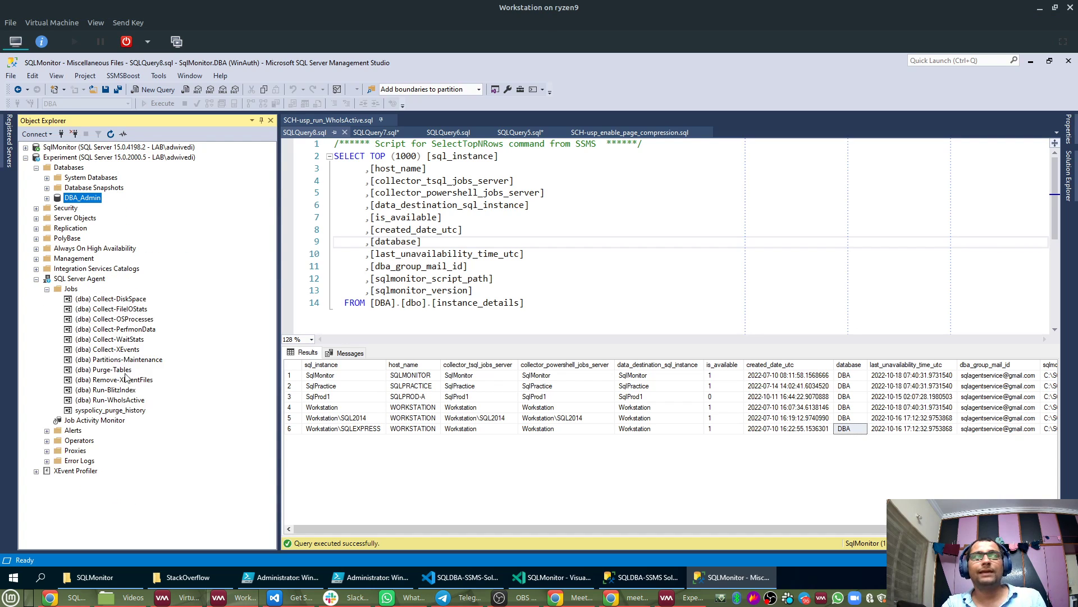
Switch to the PowerShell ISE to revisit the PowerShell job steps at the start of the installation output, and minimize it.
click(341, 578)
scroll(1011, 459, up, 8)
drag(1070, 489, 1065, 271)
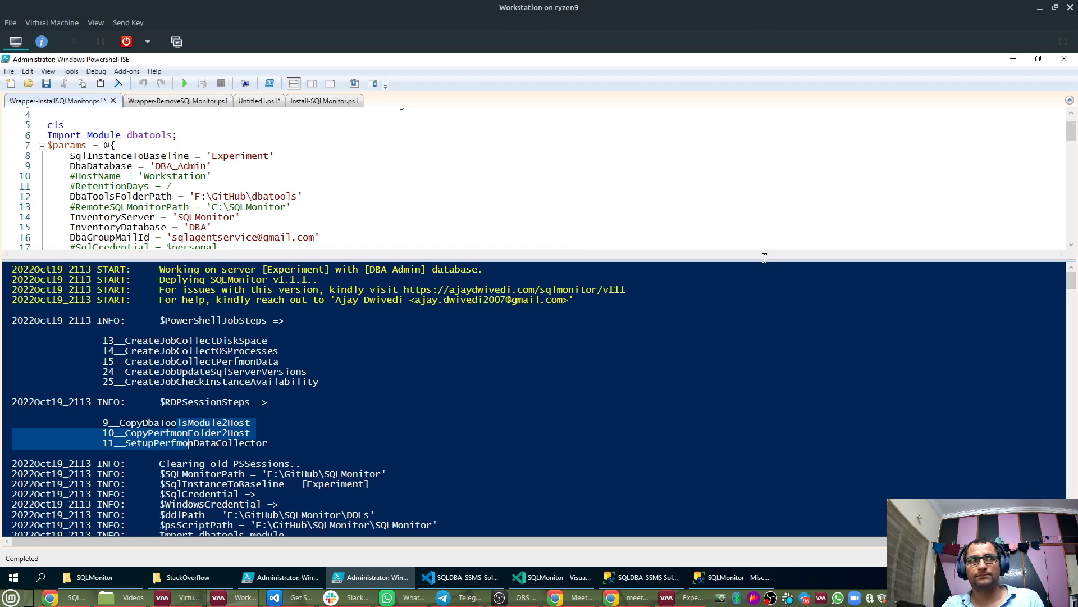
click(1015, 64)
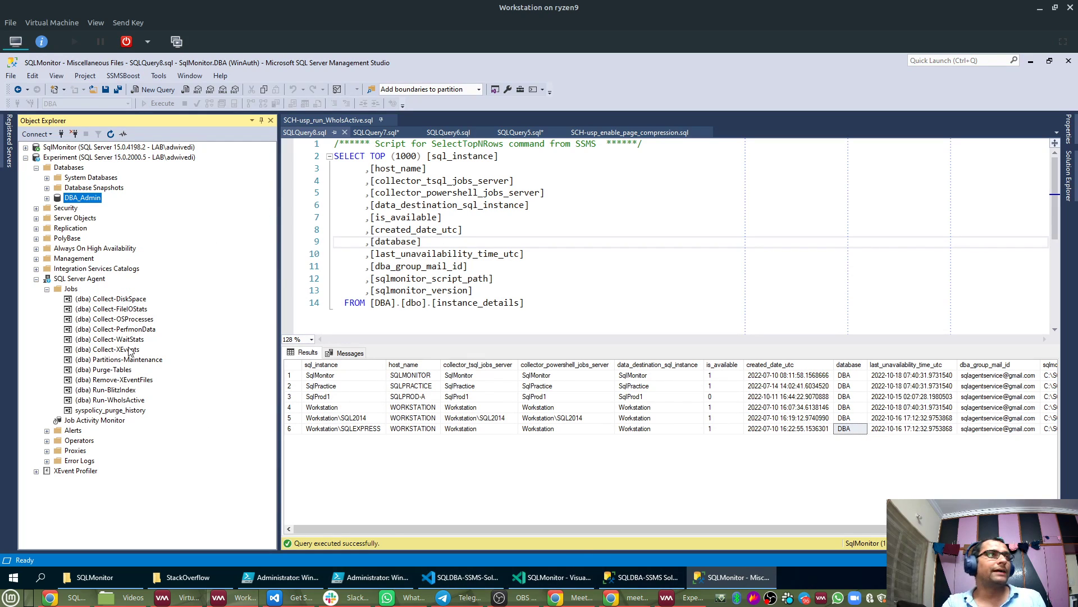
Open the Job Activity Monitor for Experiment and maximize it to check each job's last run and outcome.
double_click(95, 423)
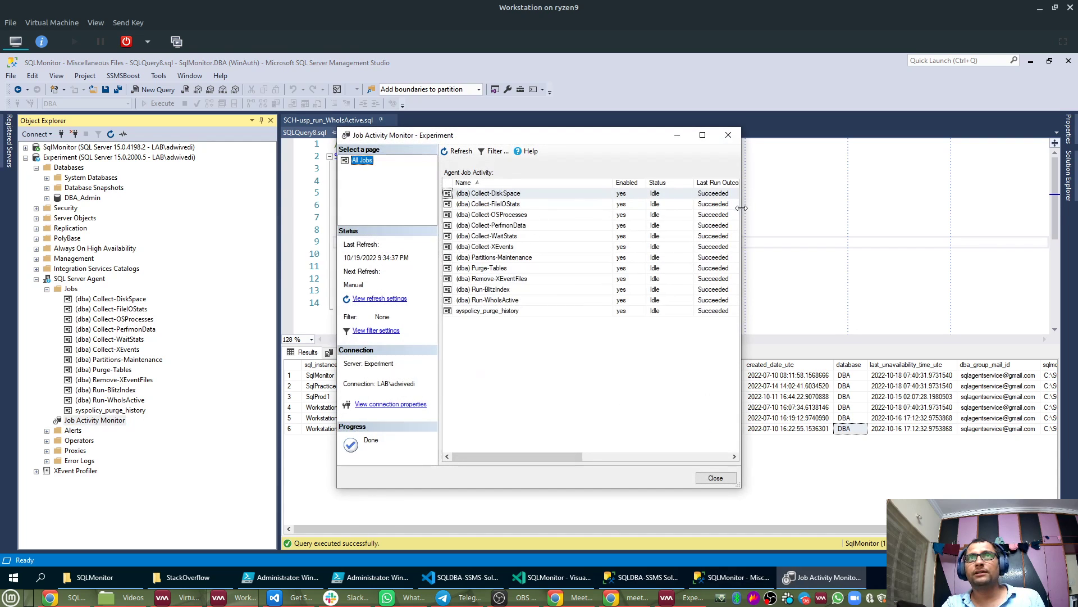
drag(742, 203, 1005, 202)
click(965, 135)
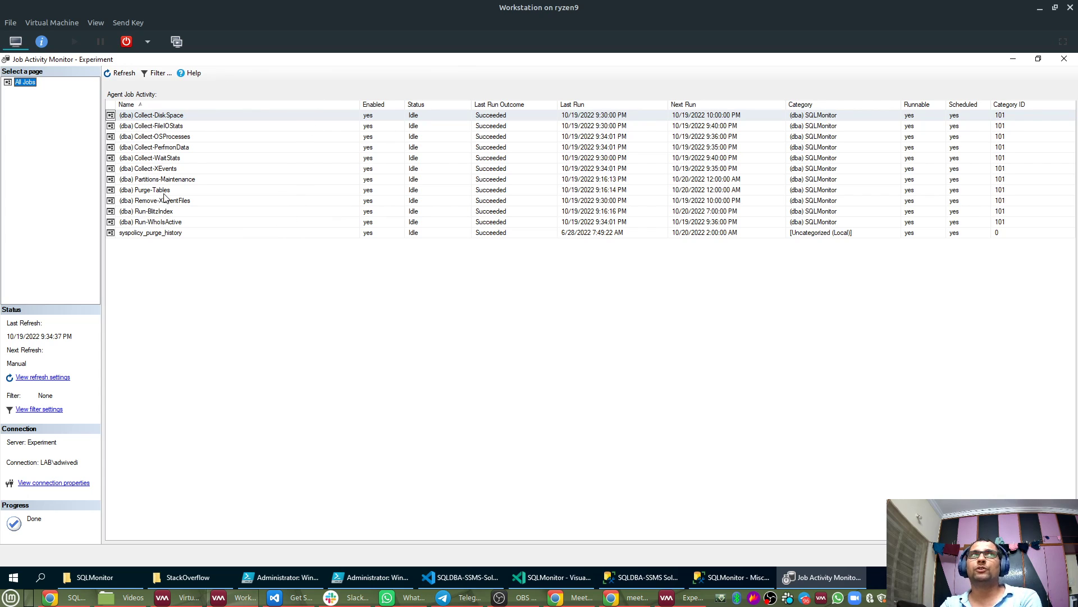
View the history of the (dba) Collect-PerfmonData job in a maximized window and expand the 9:34:01 PM run.
click(188, 149)
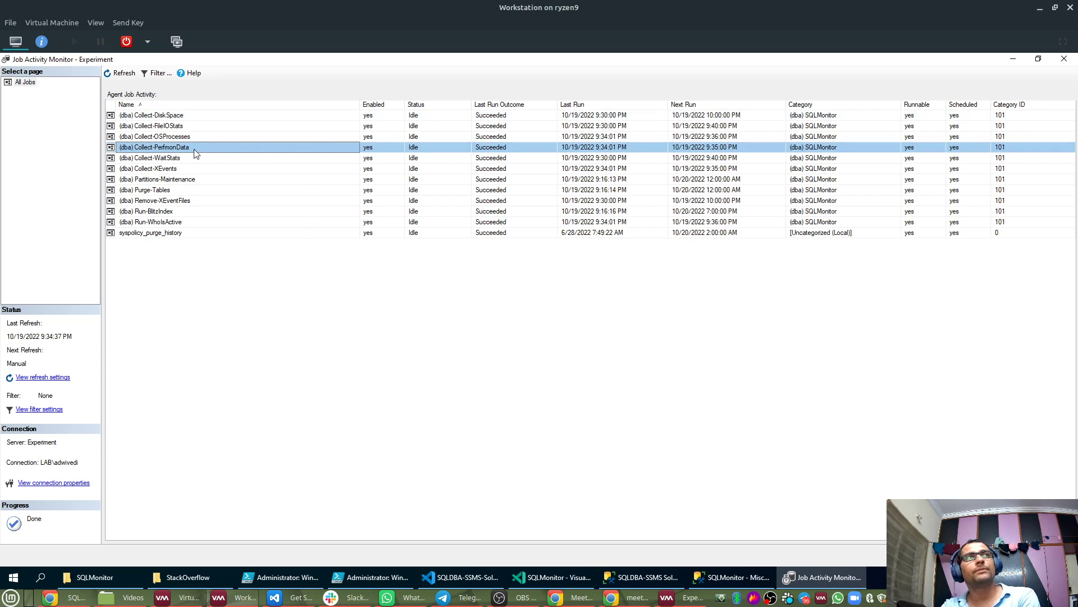
right_click(194, 150)
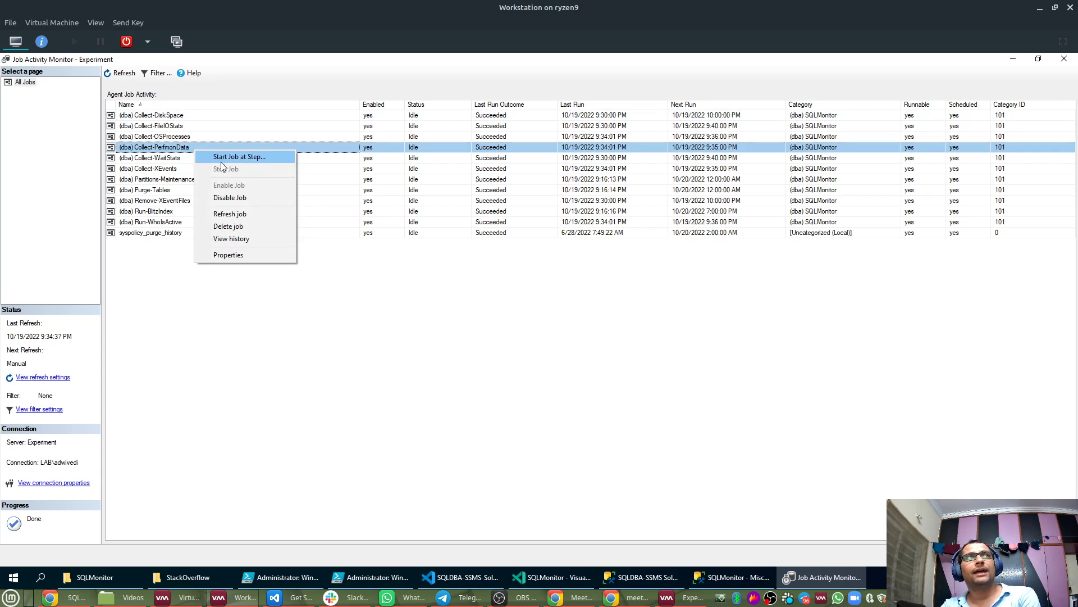
click(227, 241)
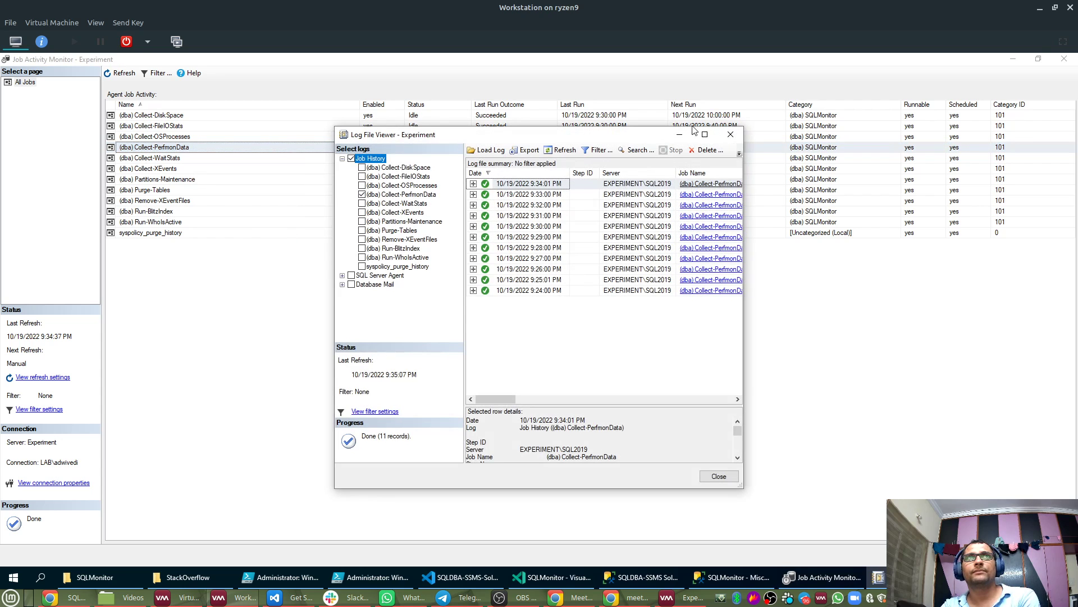
click(707, 134)
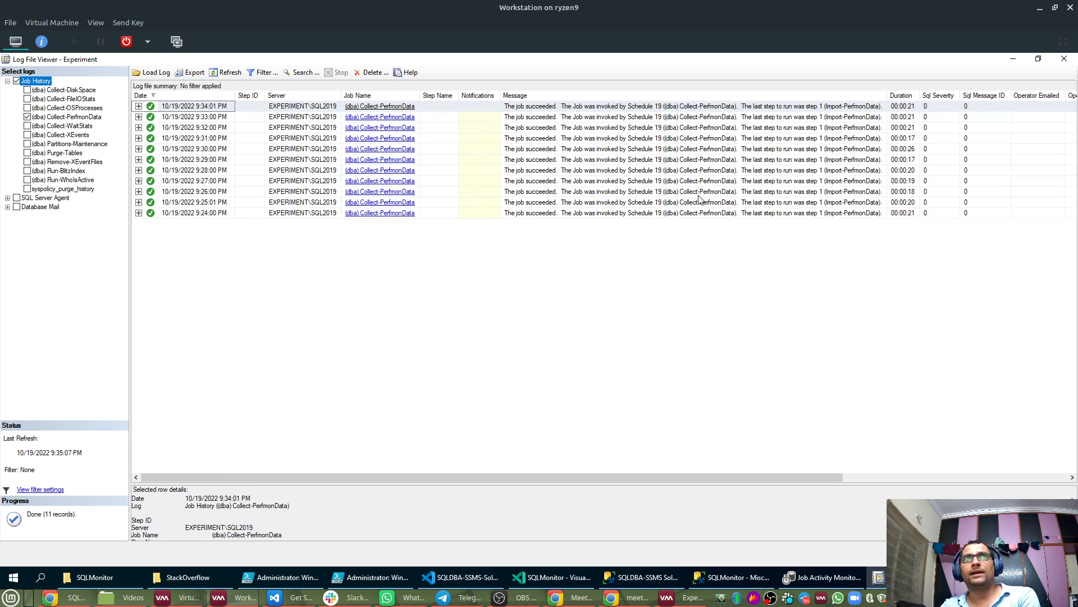
click(140, 106)
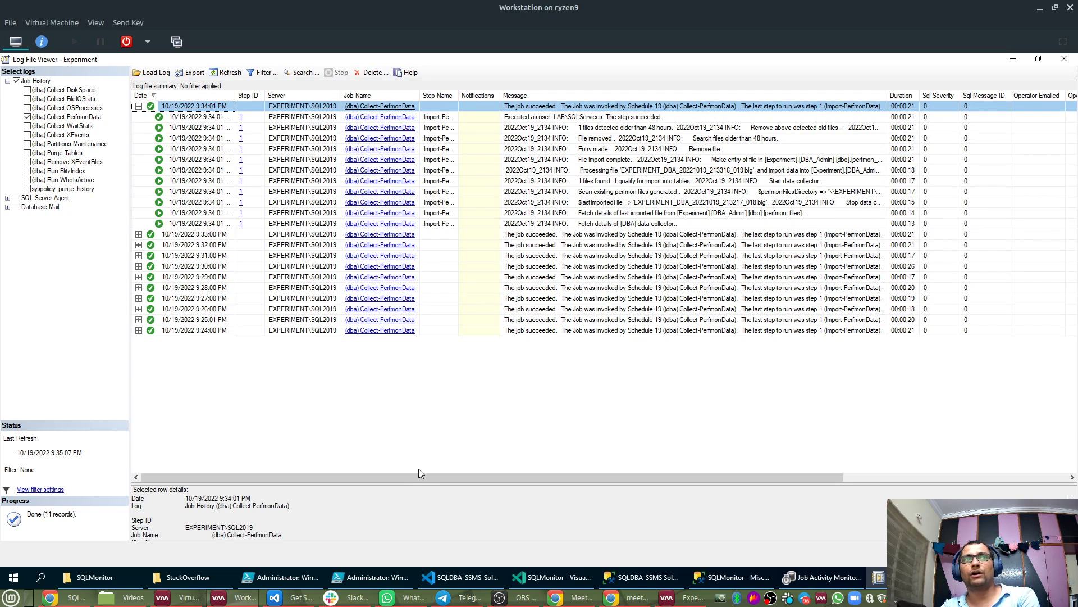
Enlarge the row details pane, read the step messages of the 9:34:01 PM Collect-PerfmonData run one by one, and close the log viewer.
drag(417, 482, 407, 269)
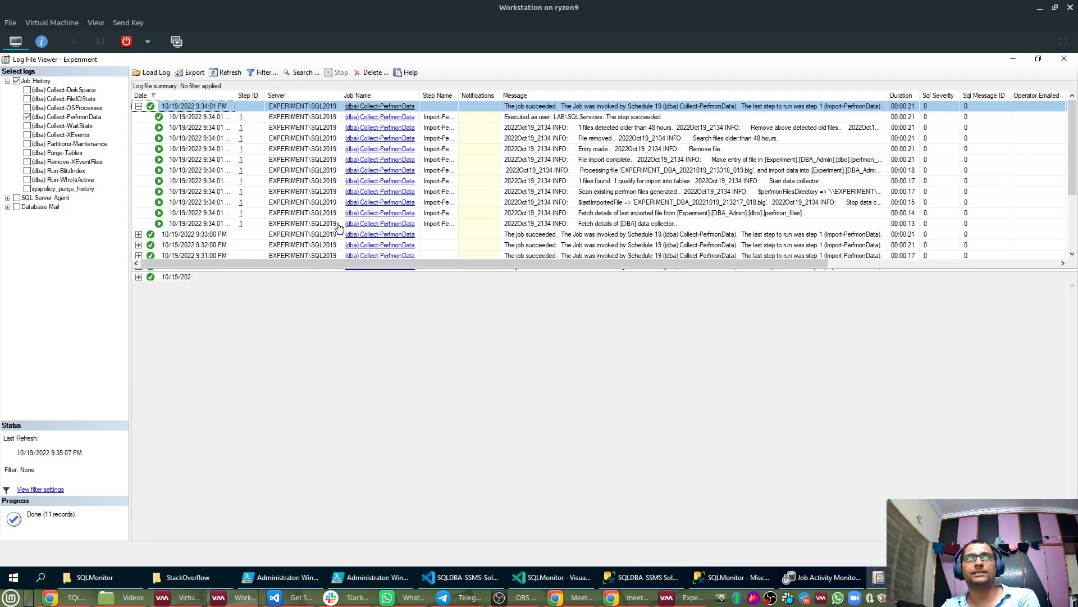
click(212, 224)
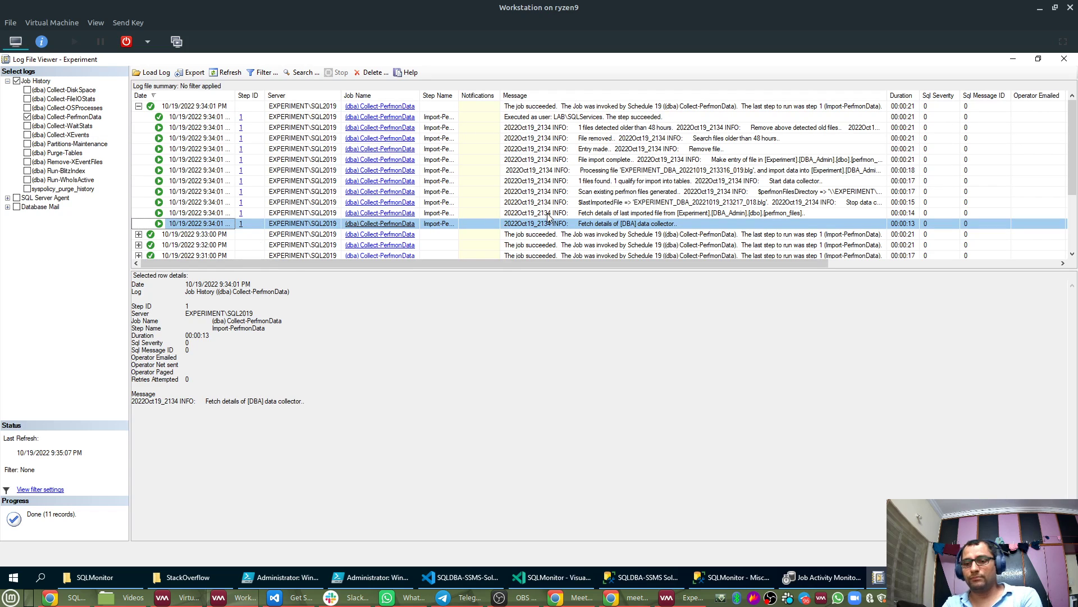
key(Up)
key(Up)
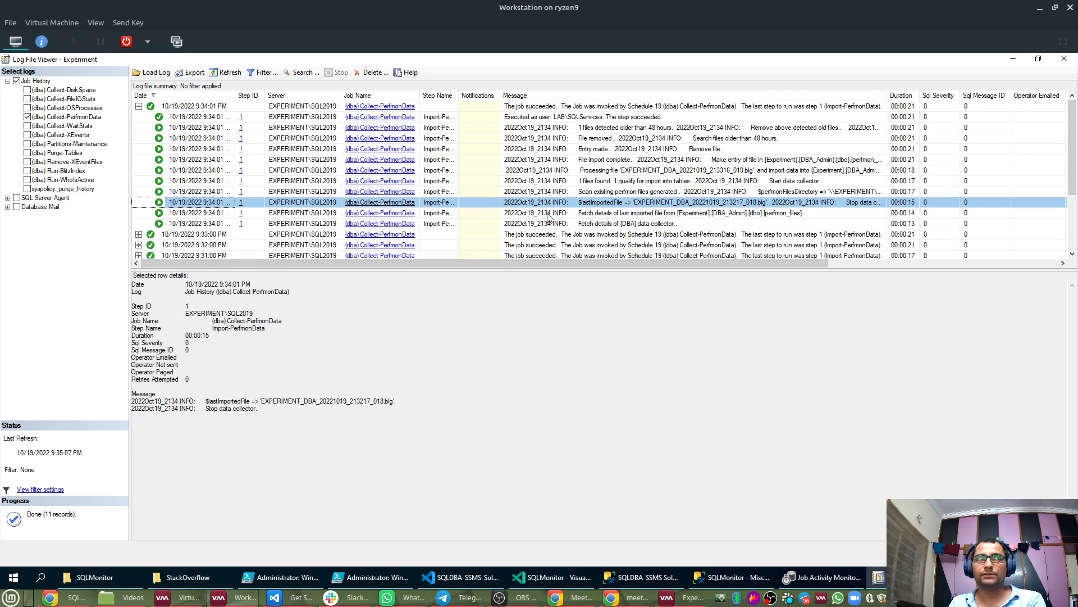
key(Up)
key(Up)
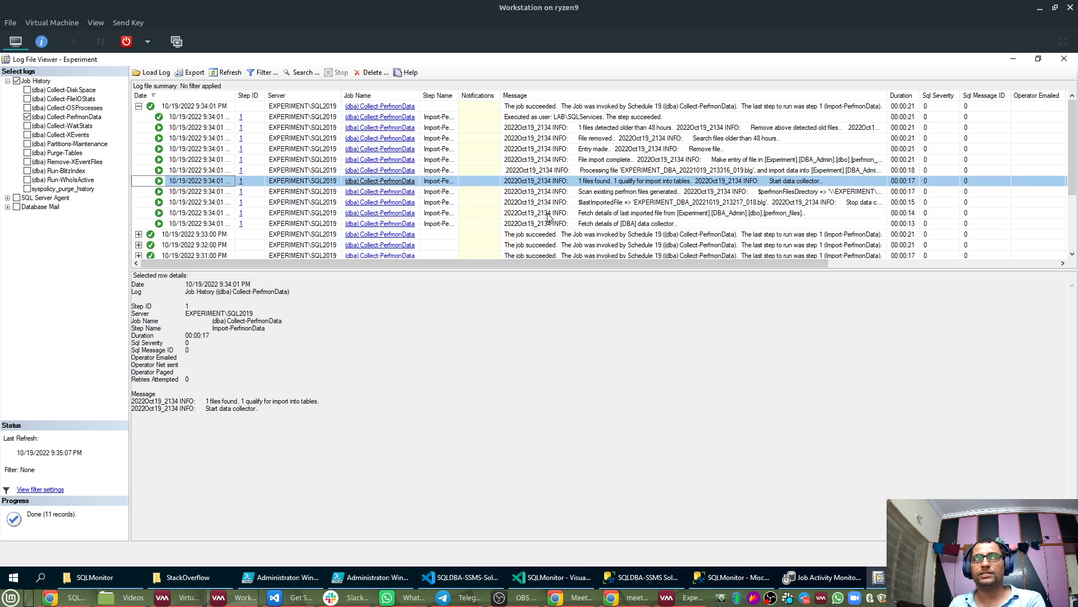
key(Up)
key(Up)
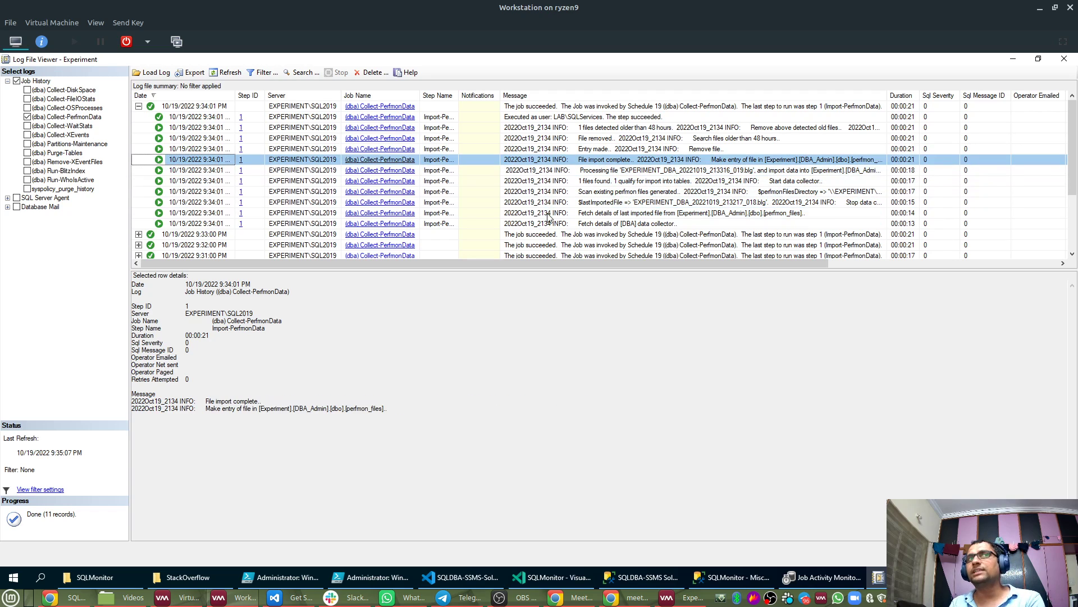
key(Up)
key(Up)
key(Up)
key(Up)
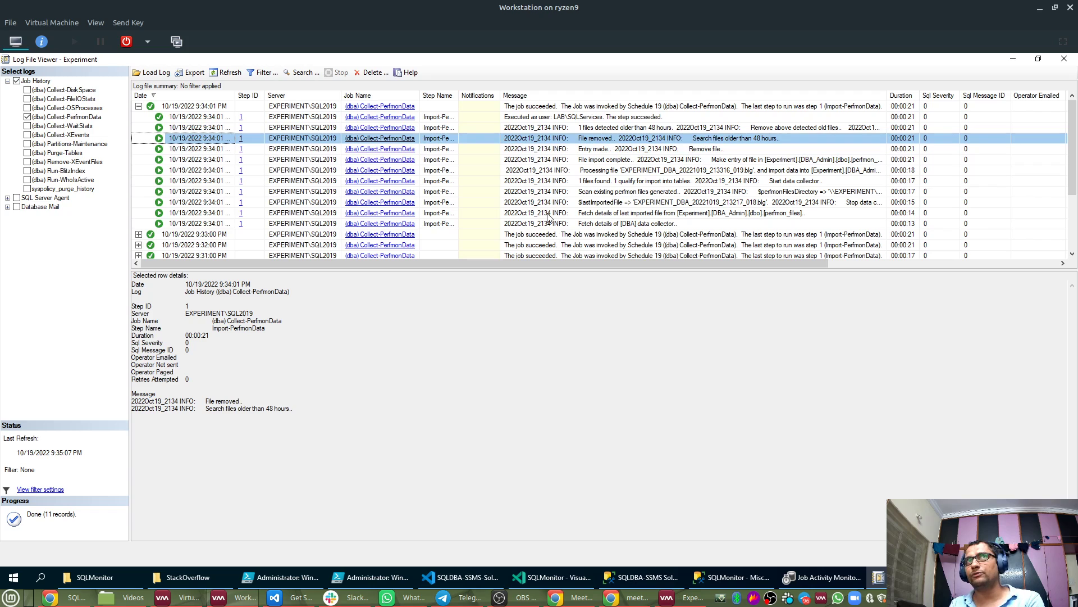
key(Down)
key(Down)
key(Down)
key(Down)
key(Down)
key(Down)
key(Down)
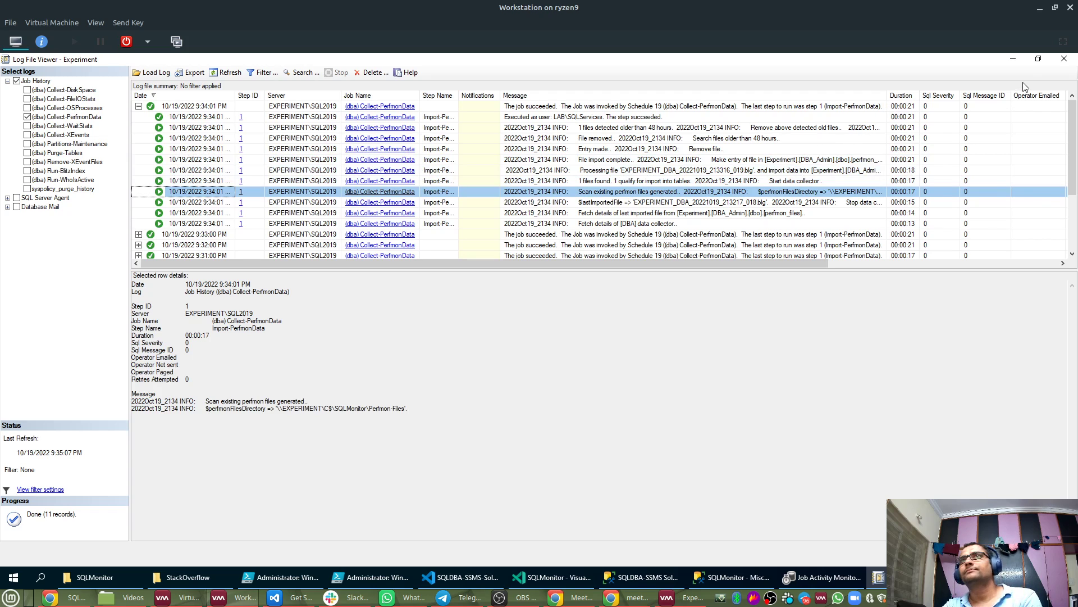
click(1065, 60)
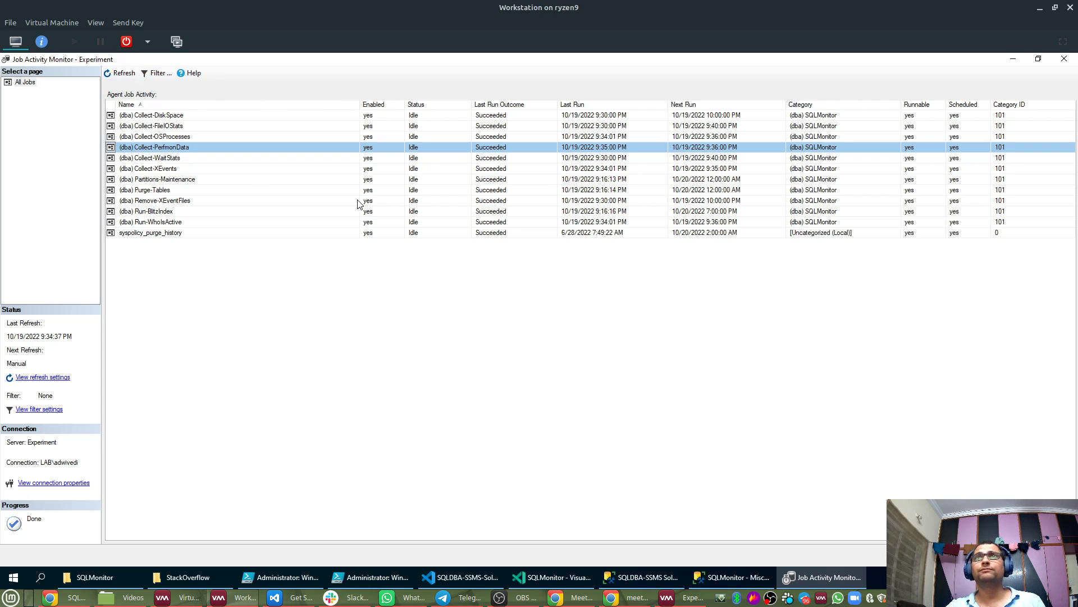
Reload the history of the (dba) Collect-PerfmonData job to check its recent run outcomes, then close it.
right_click(151, 146)
click(178, 234)
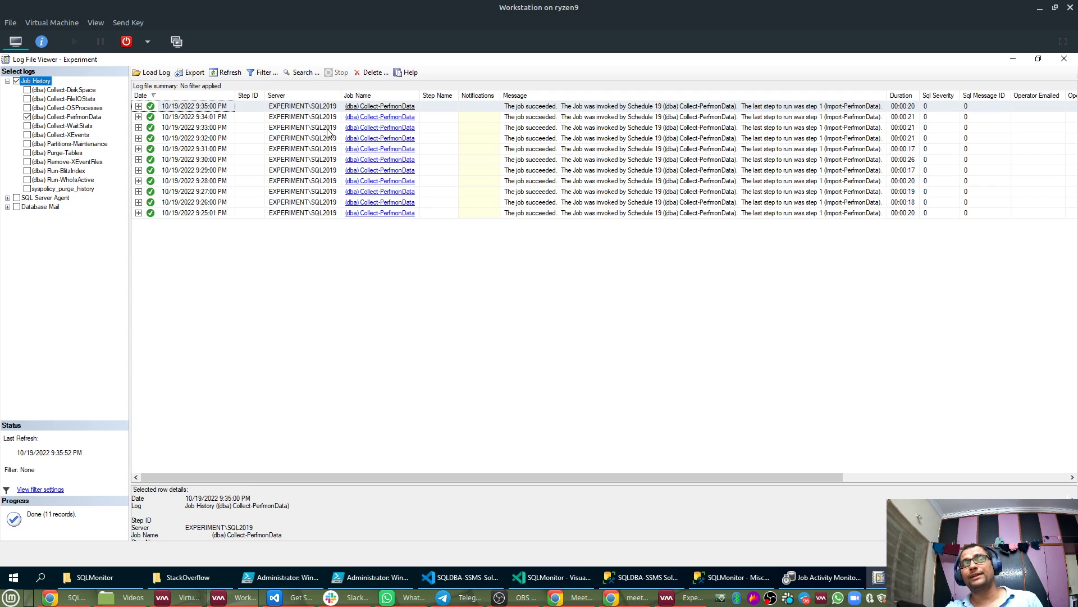
click(1067, 62)
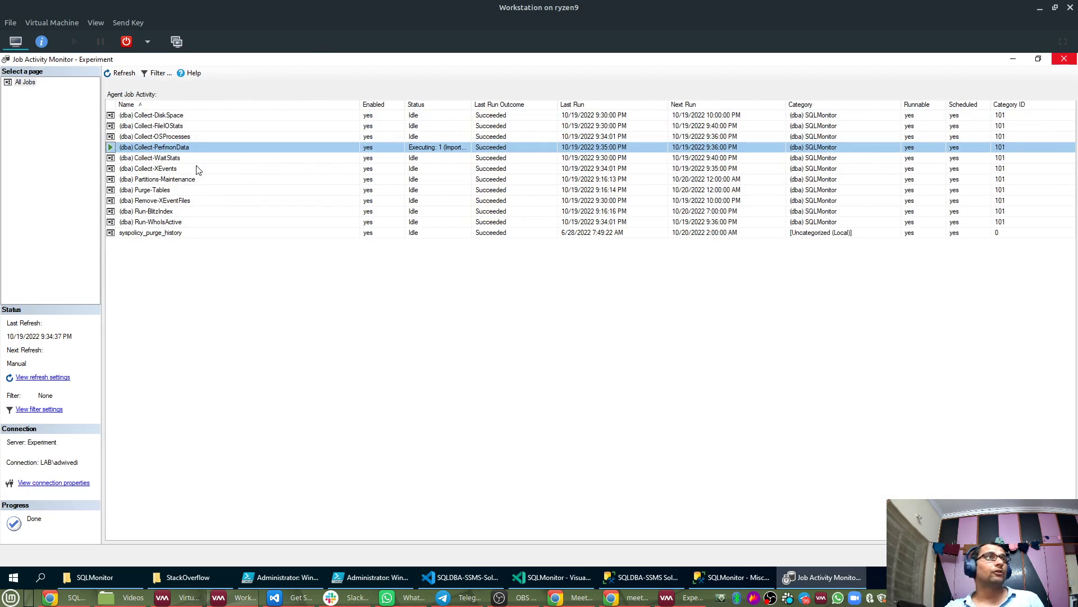
View the history of the (dba) Collect-WaitStats job in a maximized window, and close it after checking the runs.
right_click(166, 162)
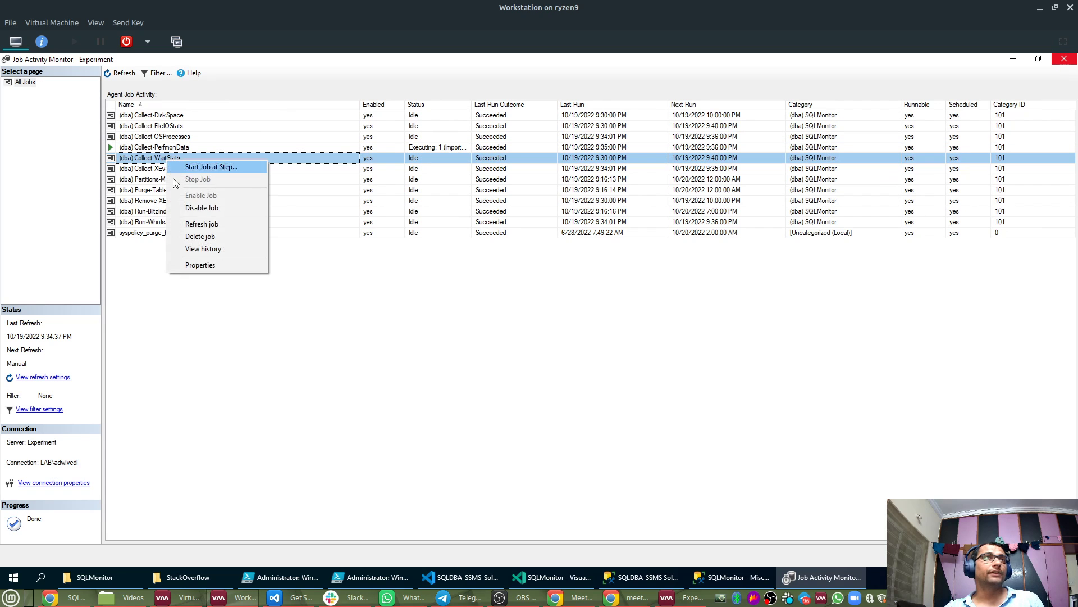
click(196, 250)
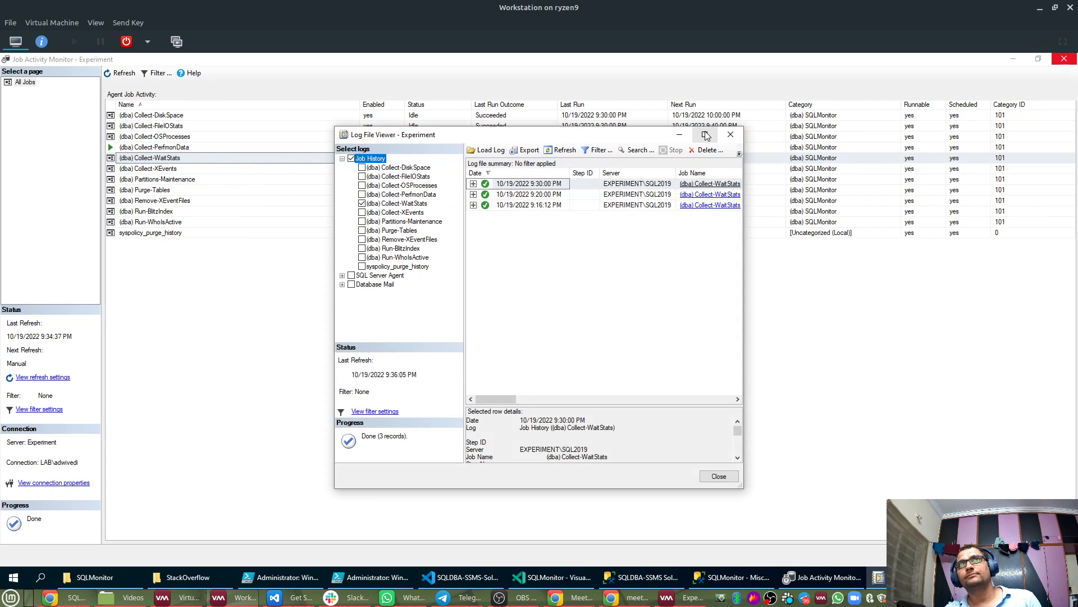
click(704, 135)
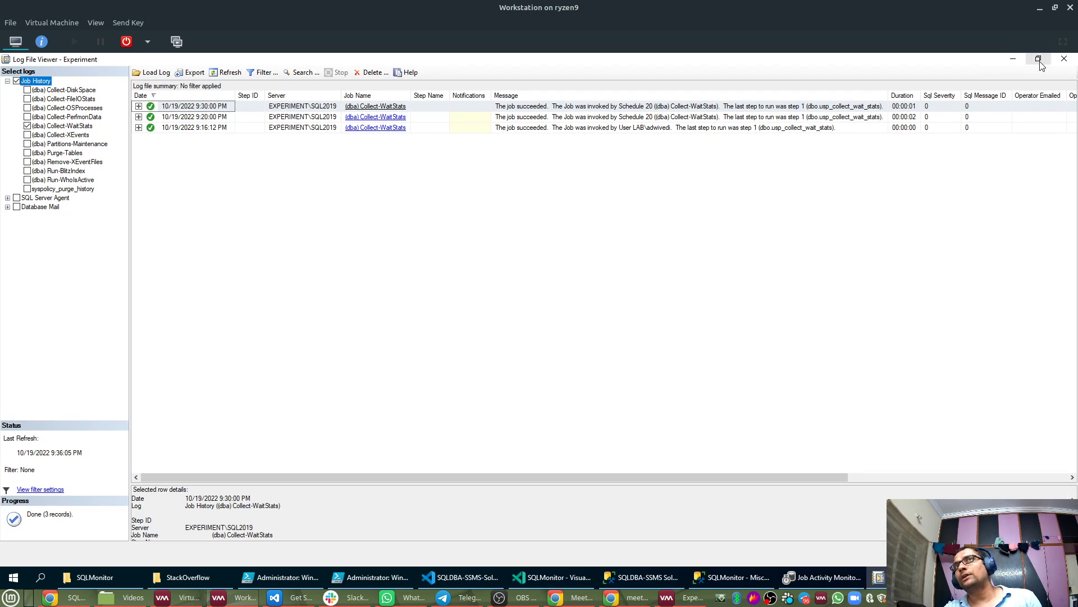
click(1064, 59)
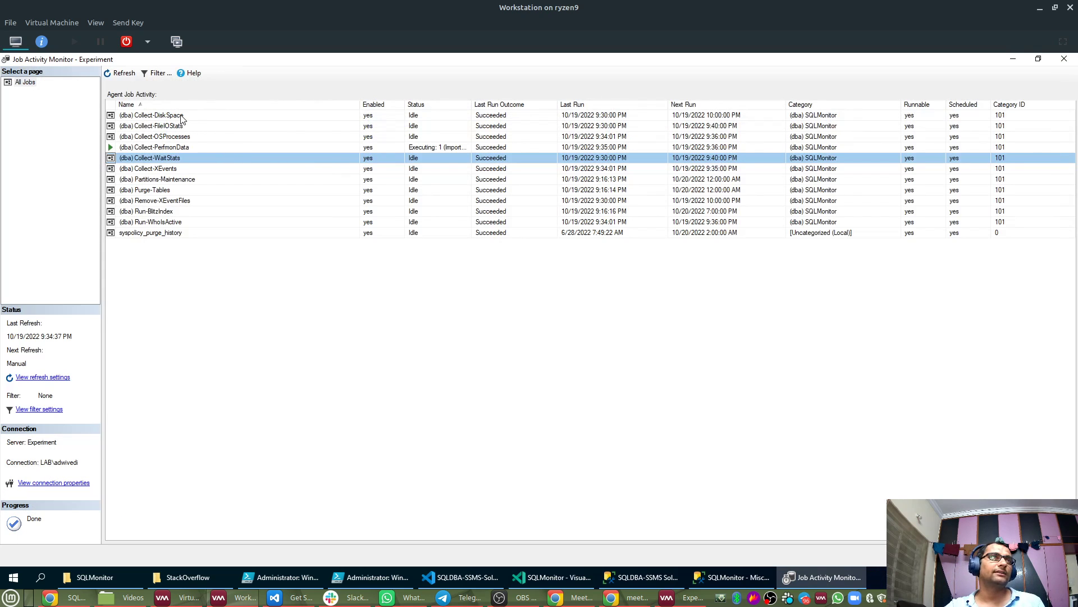
View the (dba) Collect-DiskSpace job history maximized, check the duration of the 9:30:00 PM run, and close it.
right_click(182, 118)
click(225, 206)
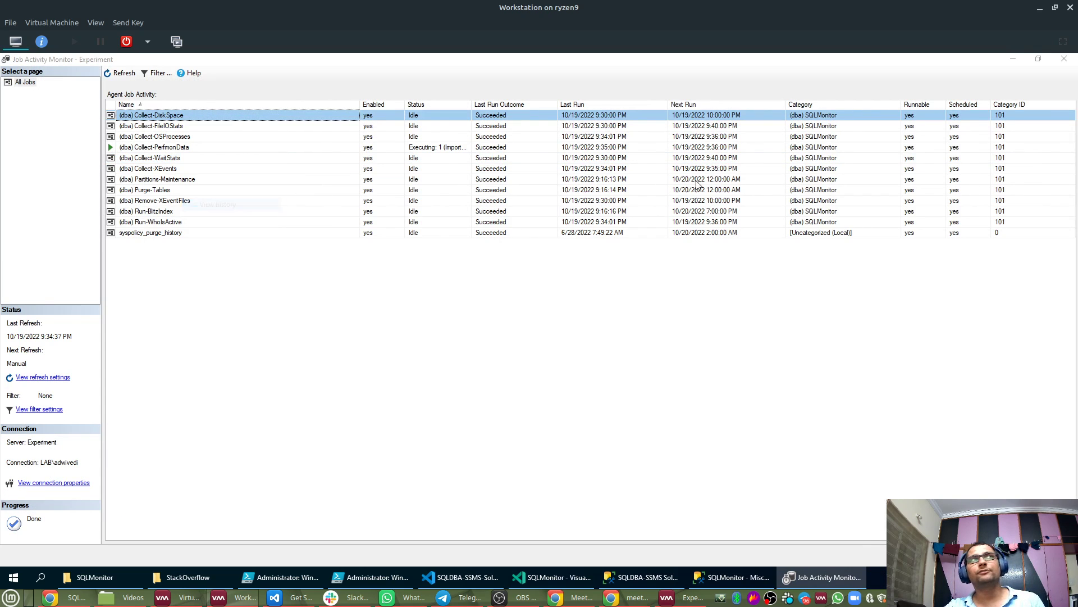
click(705, 134)
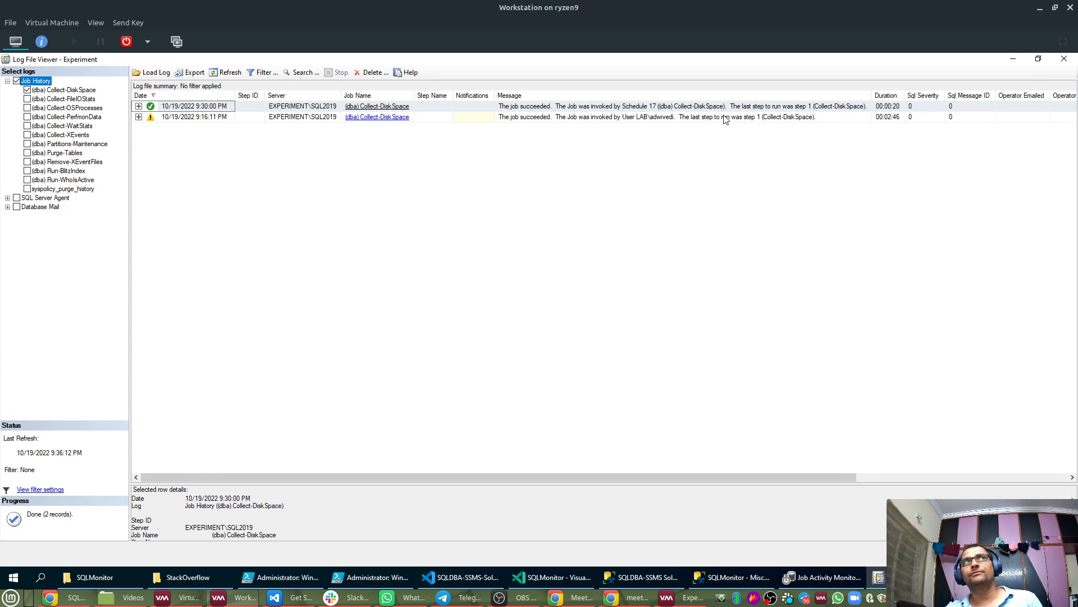
click(897, 109)
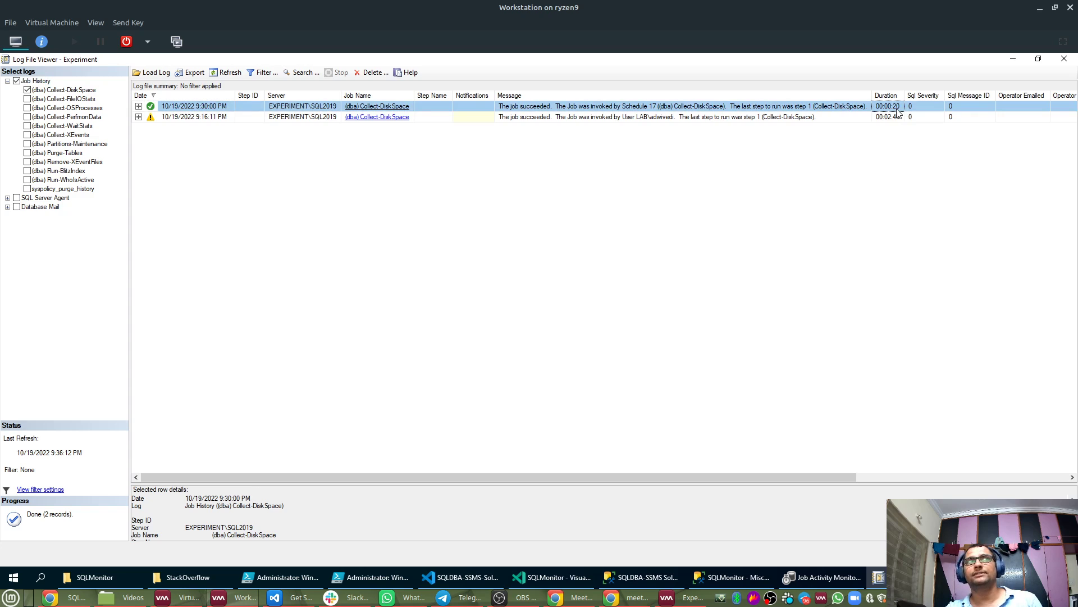
click(1064, 59)
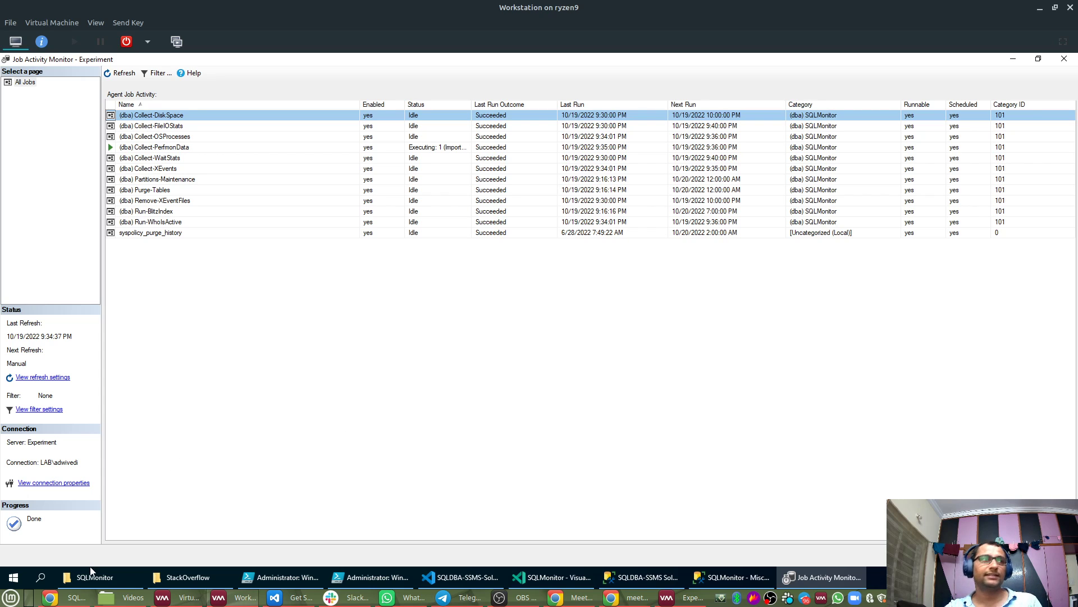
Switch to Chrome and reload the Monitoring - Live - All Servers dashboard in Grafana.
mouse_move(121, 597)
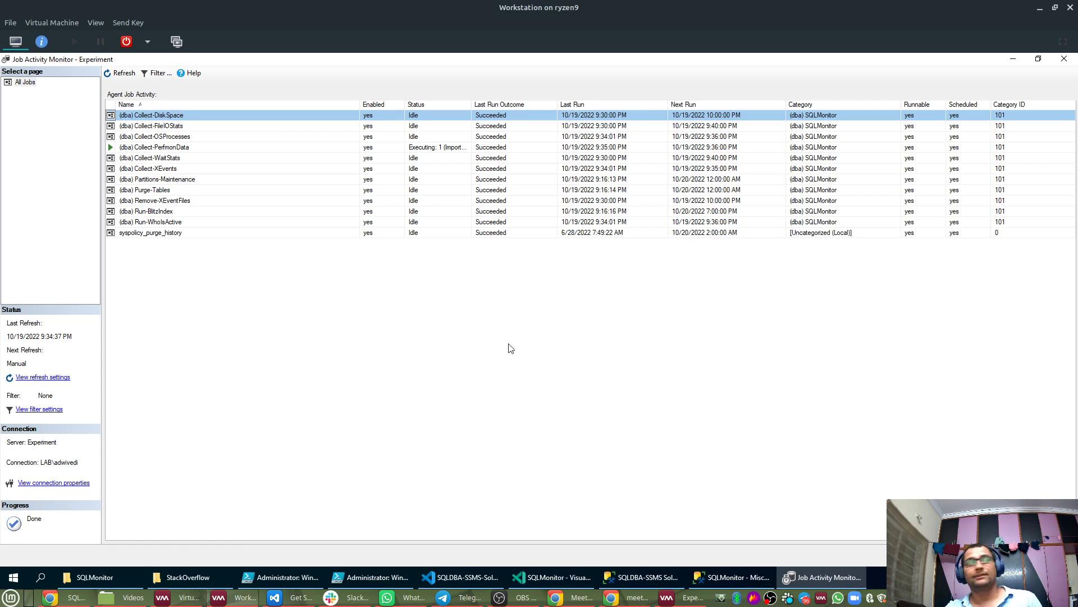
click(79, 599)
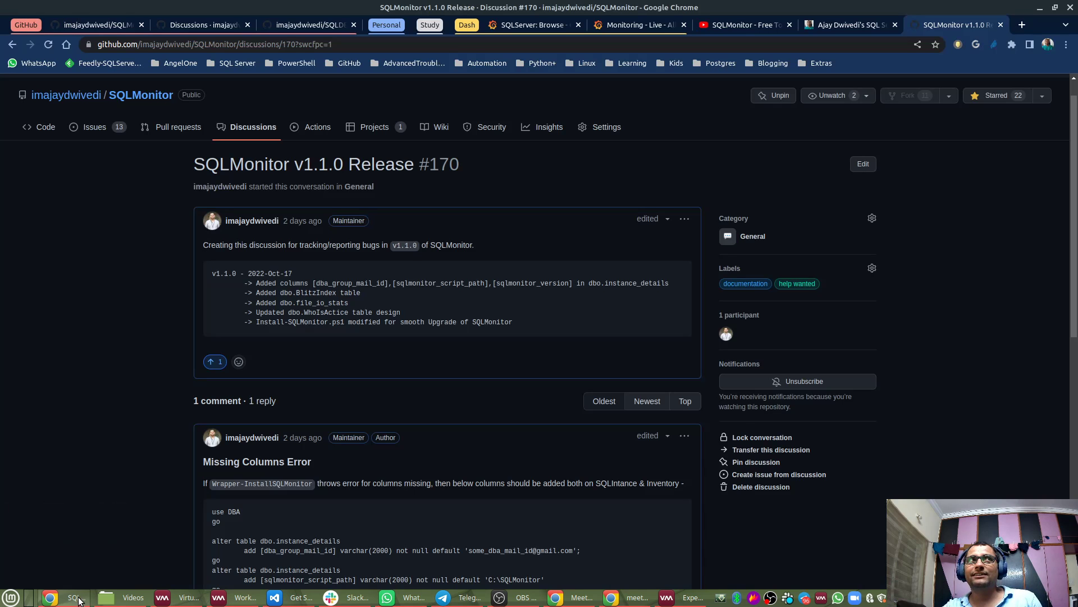
click(78, 599)
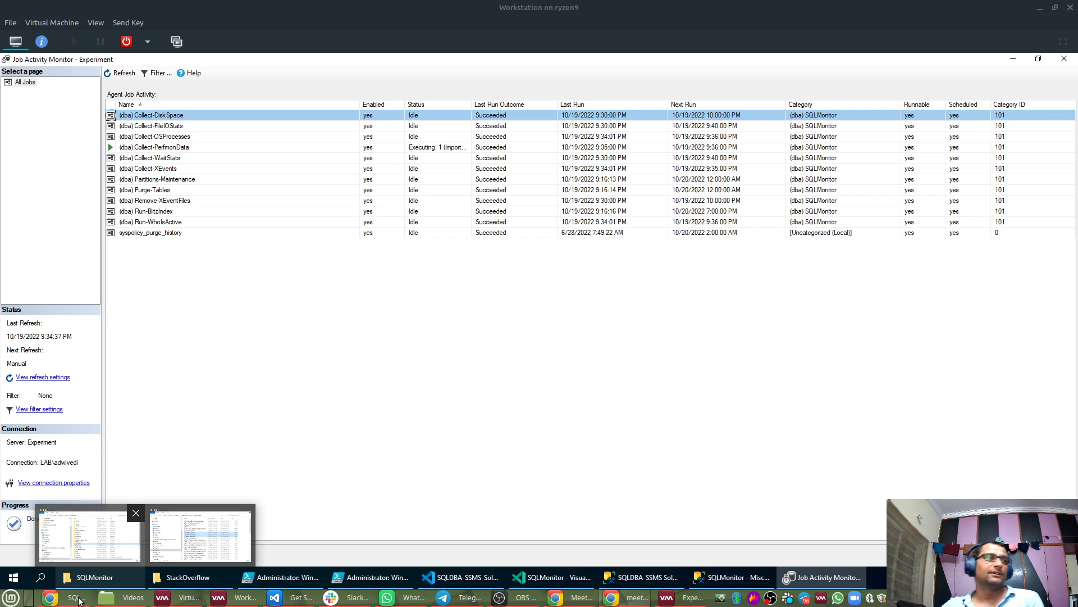
click(79, 598)
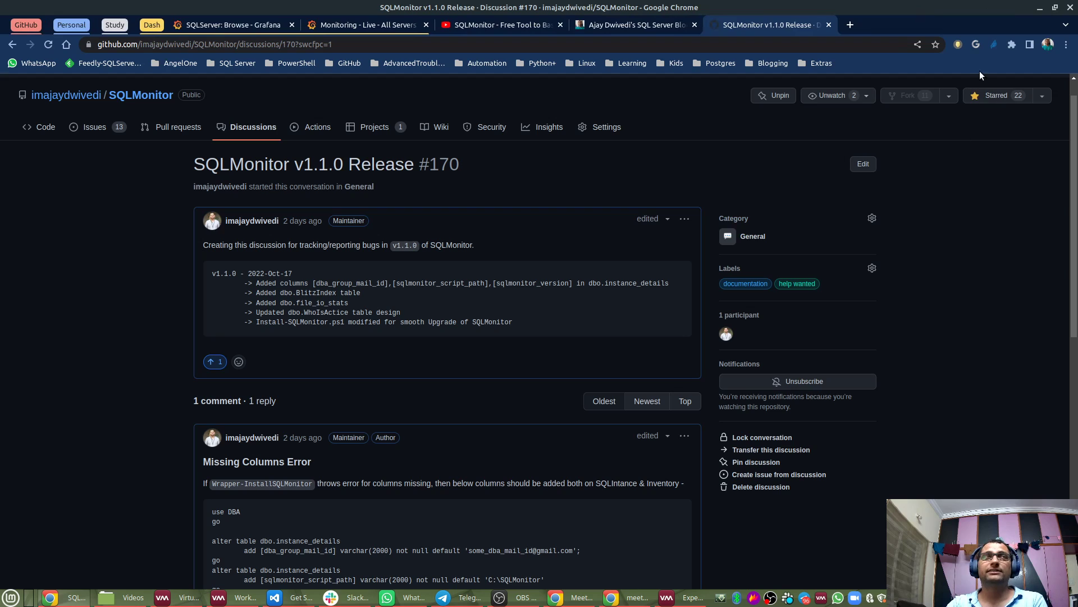
click(379, 26)
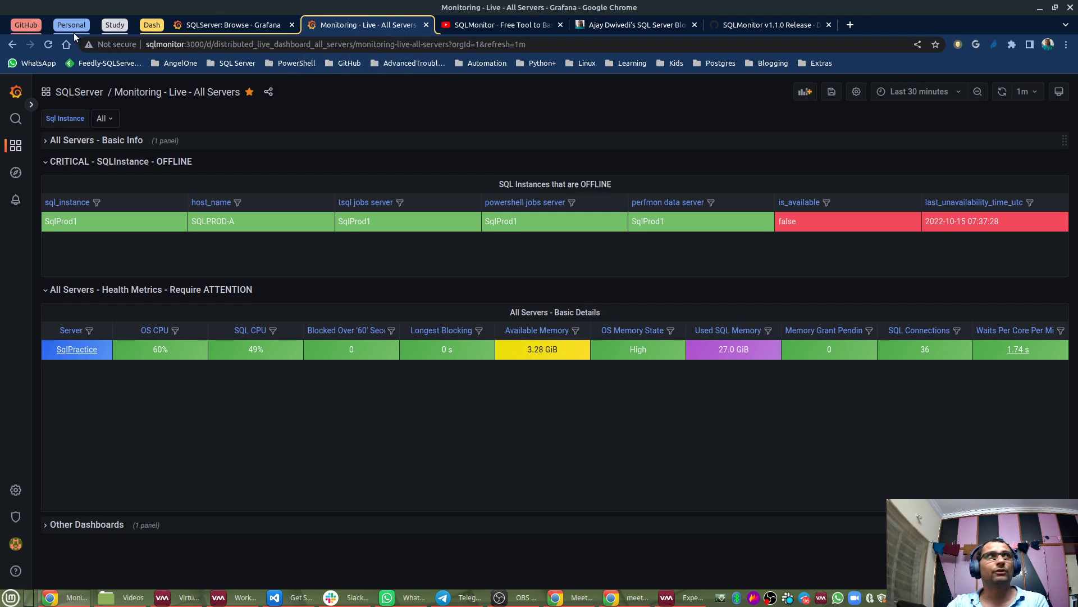
click(49, 46)
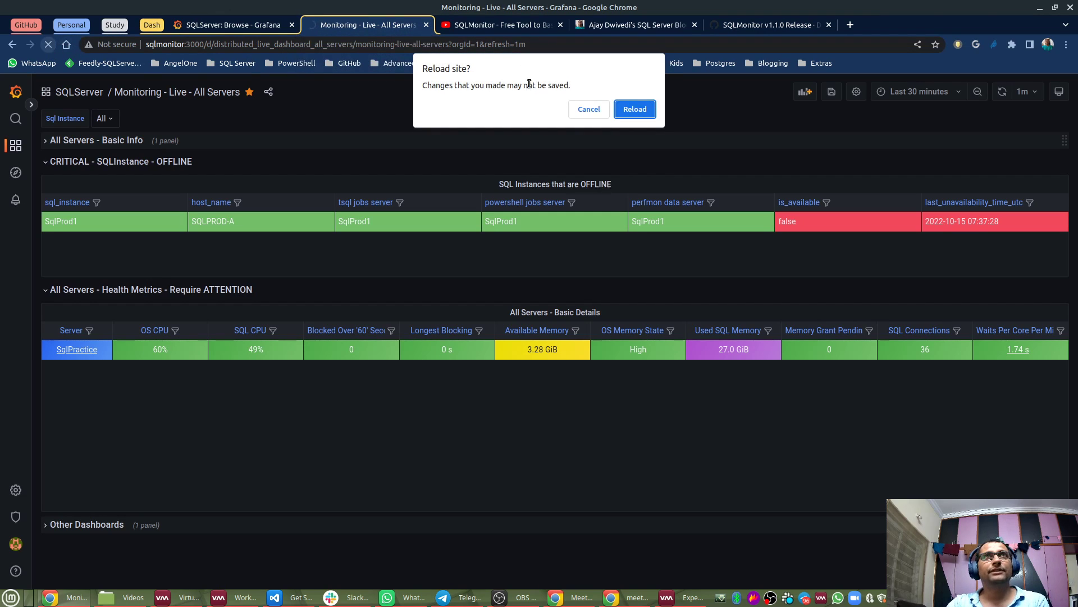
click(633, 109)
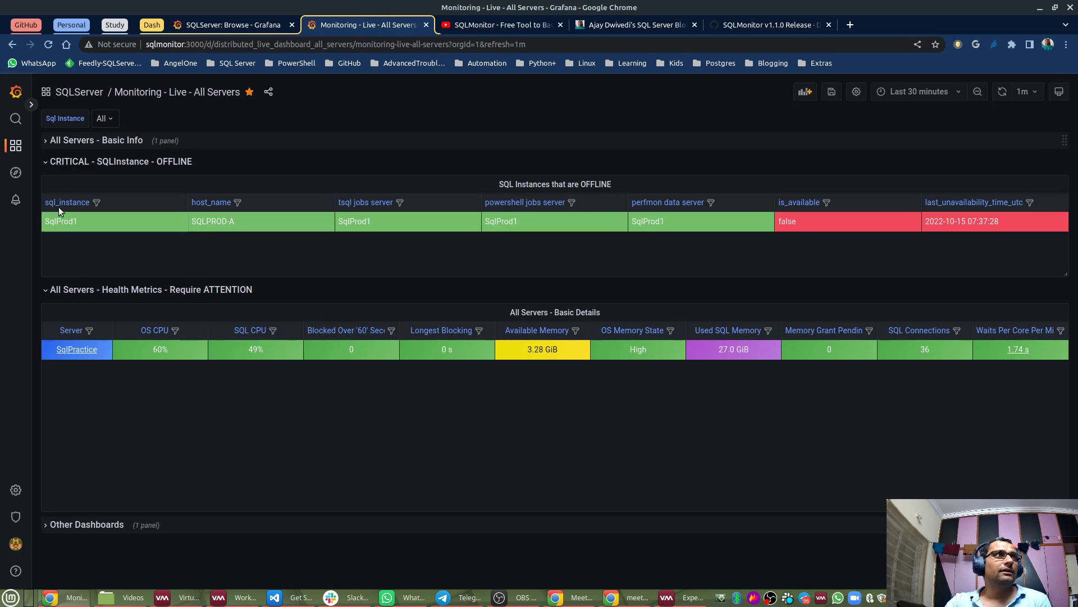
Expand the All Servers - Basic Info row and view its All Servers - Basic Details panel at full size.
click(47, 142)
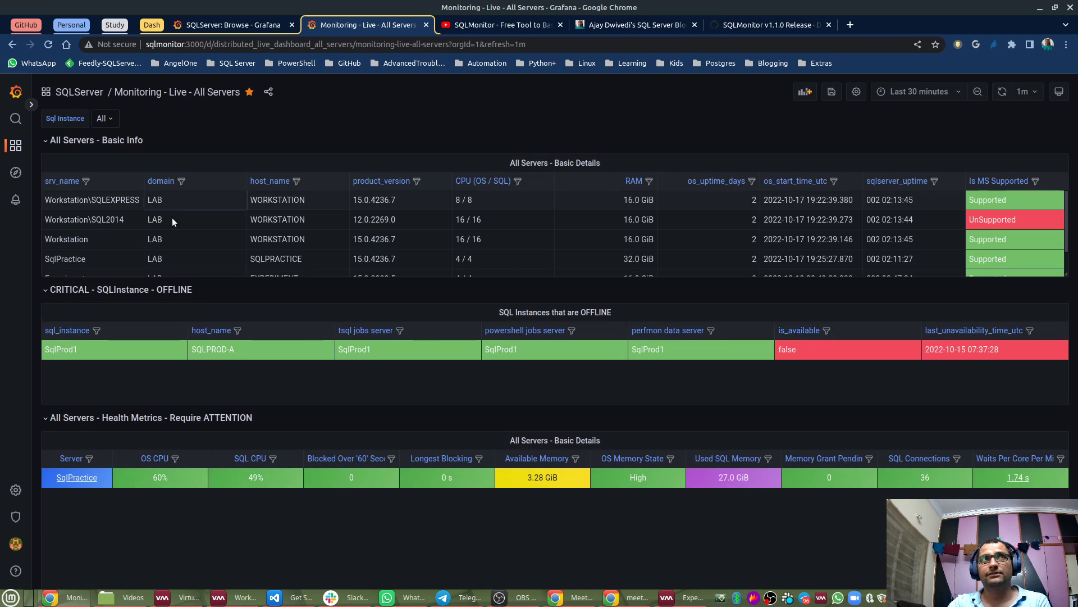
click(616, 167)
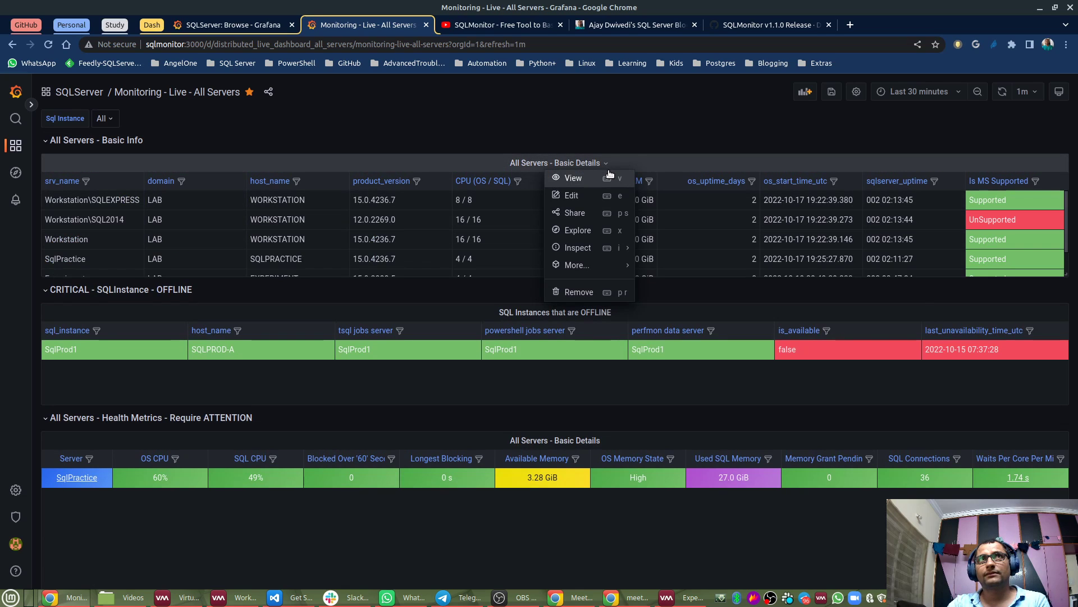
click(601, 176)
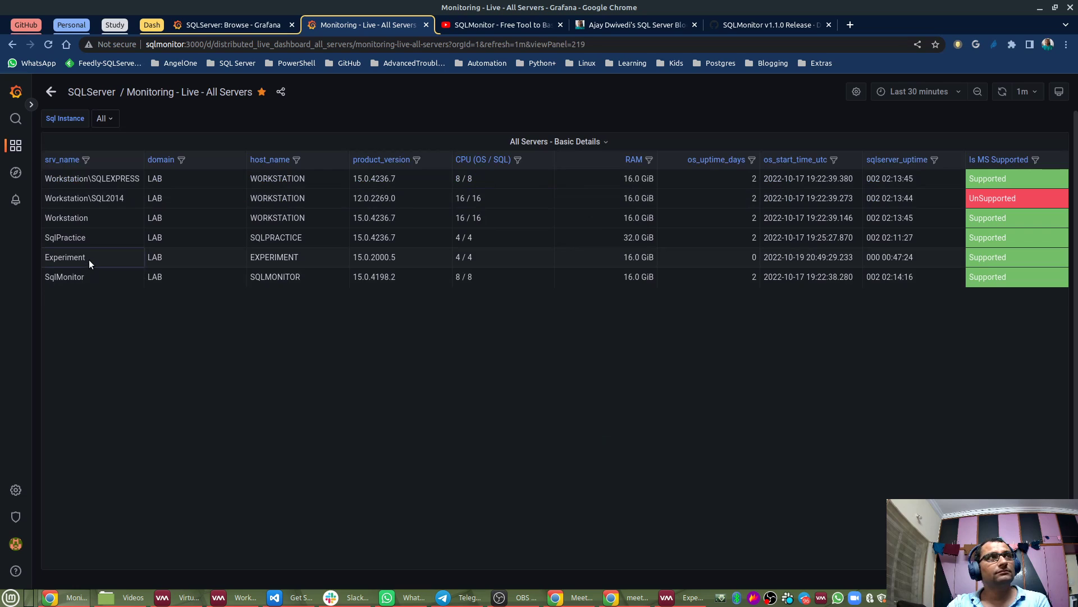
Examine the Experiment server's row for its domain, host name, product version, CPU, RAM and OS uptime.
drag(43, 255, 438, 262)
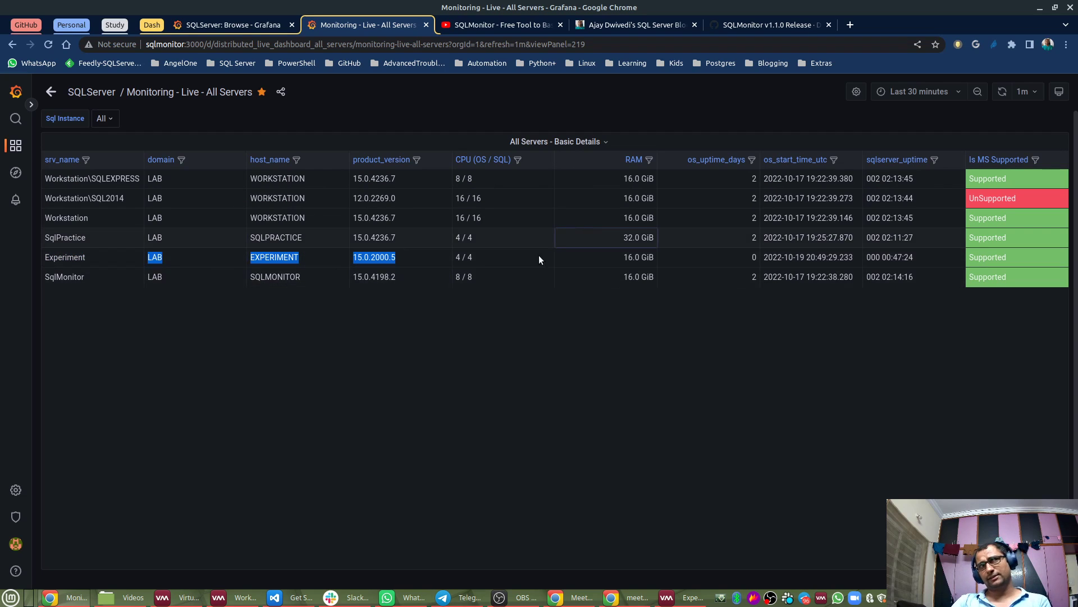
click(387, 338)
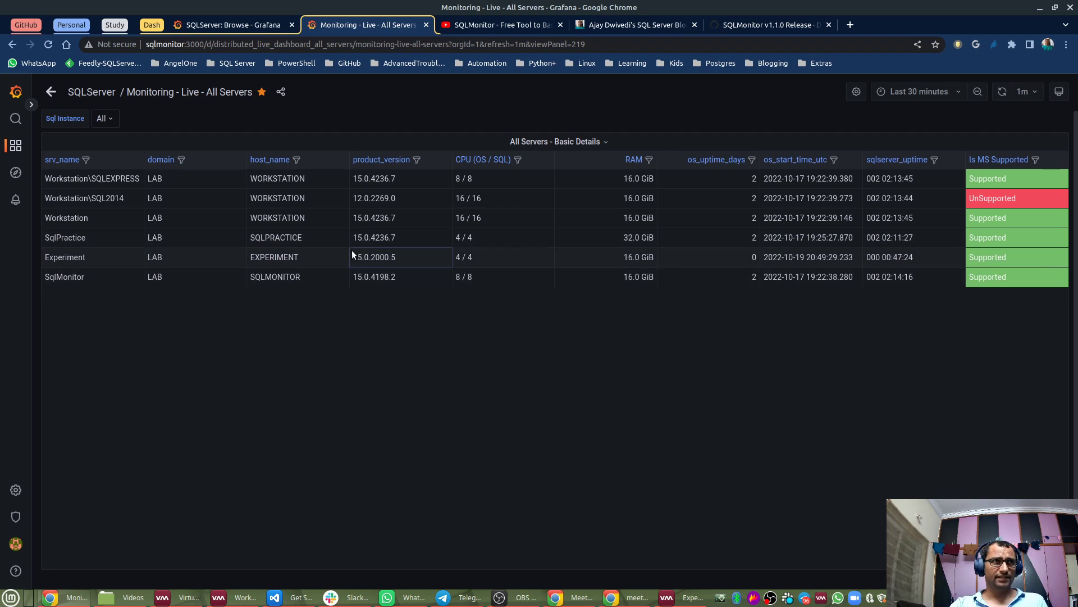
drag(353, 258, 385, 258)
click(477, 257)
drag(476, 257, 449, 261)
triple_click(636, 264)
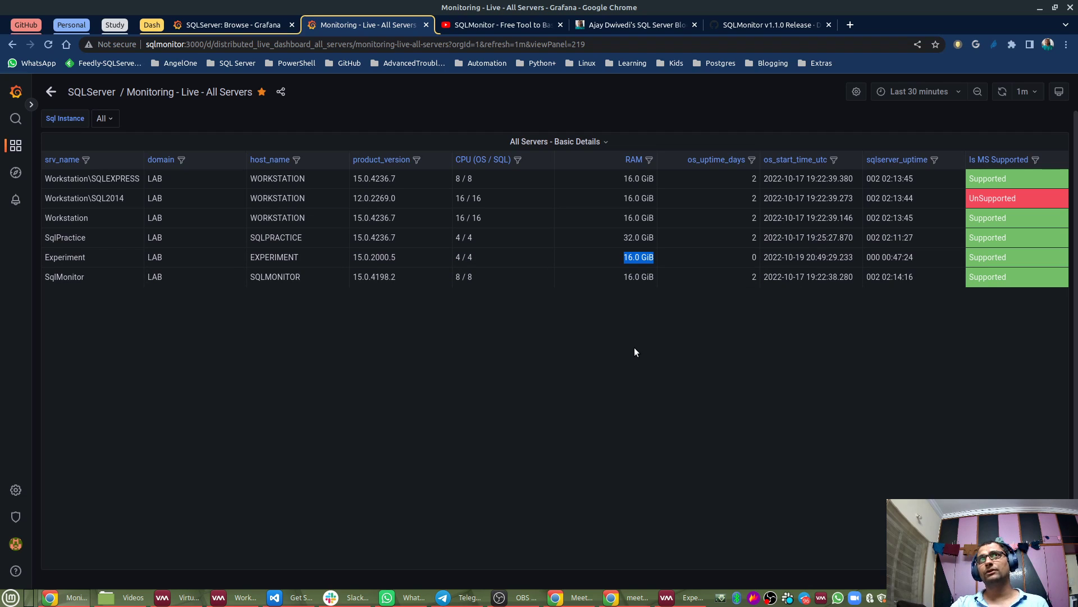
drag(747, 261, 763, 262)
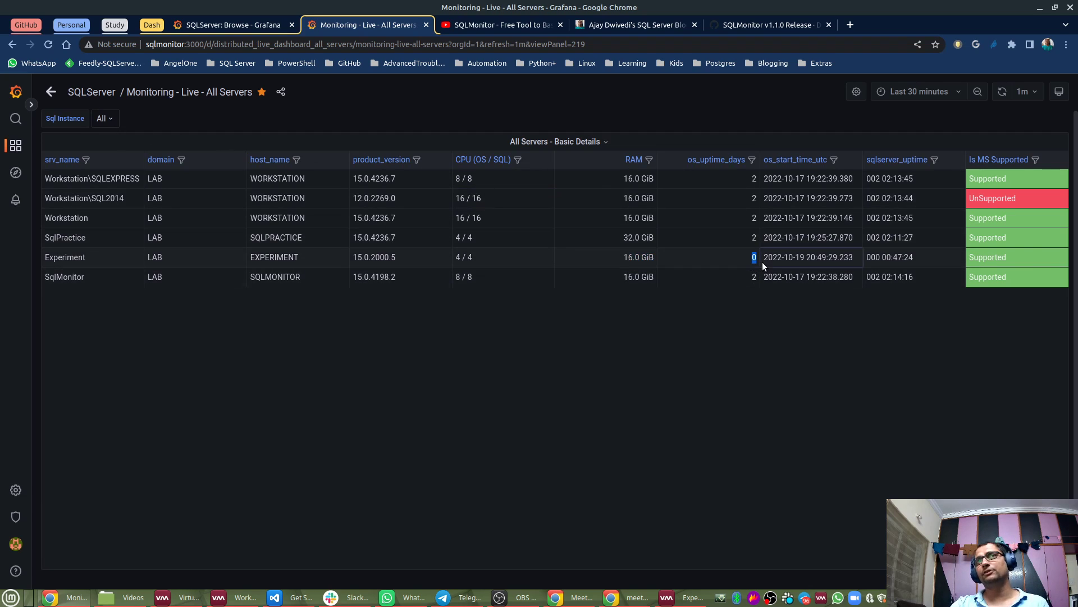
Return to the full dashboard with the Basic Info row collapsed, and switch to the list of dashboards in the SQLServer folder.
click(52, 92)
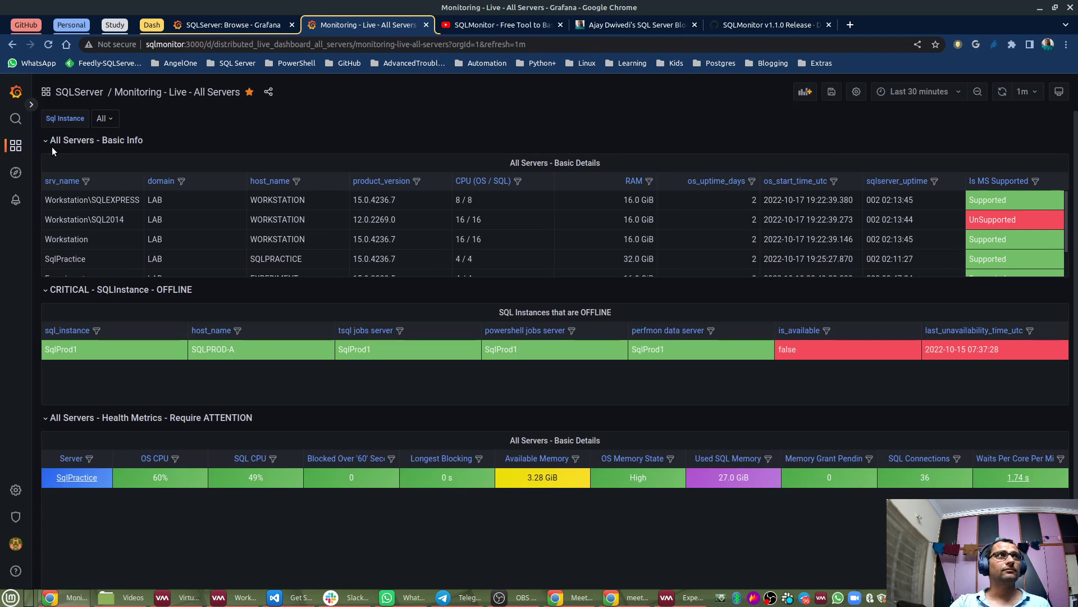
click(67, 140)
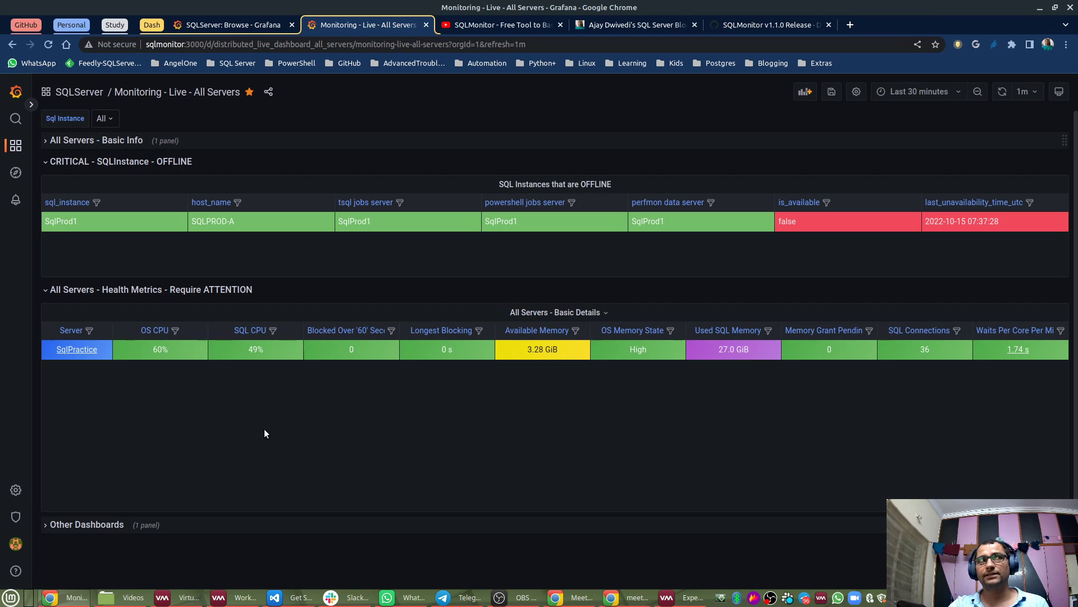
click(210, 21)
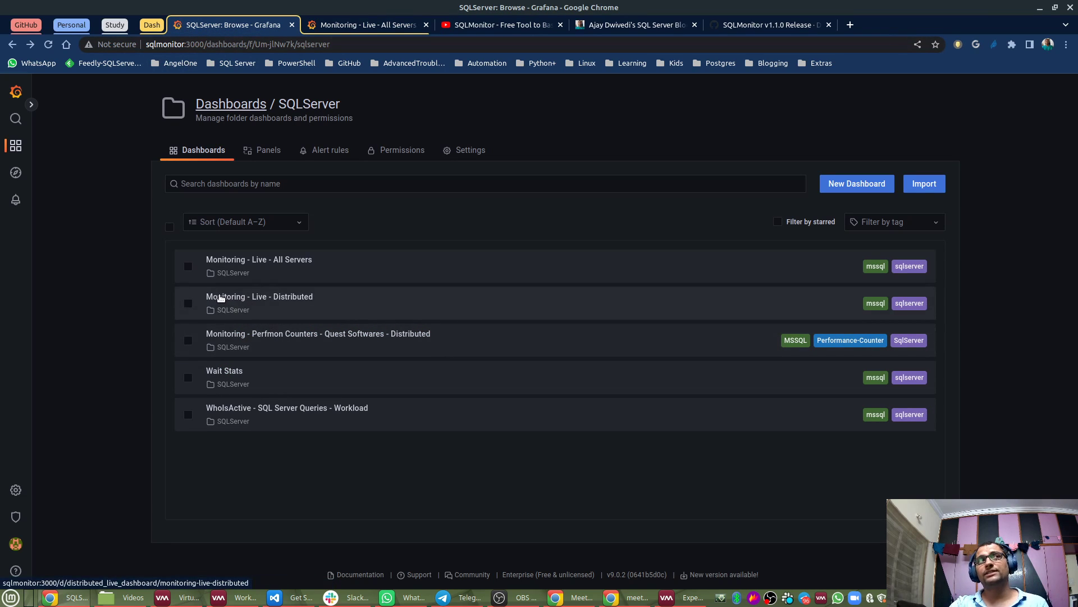
Open the Monitoring - Live - Distributed dashboard in a new tab beside the All Servers one and set its Sql Instance to Experiment.
right_click(303, 298)
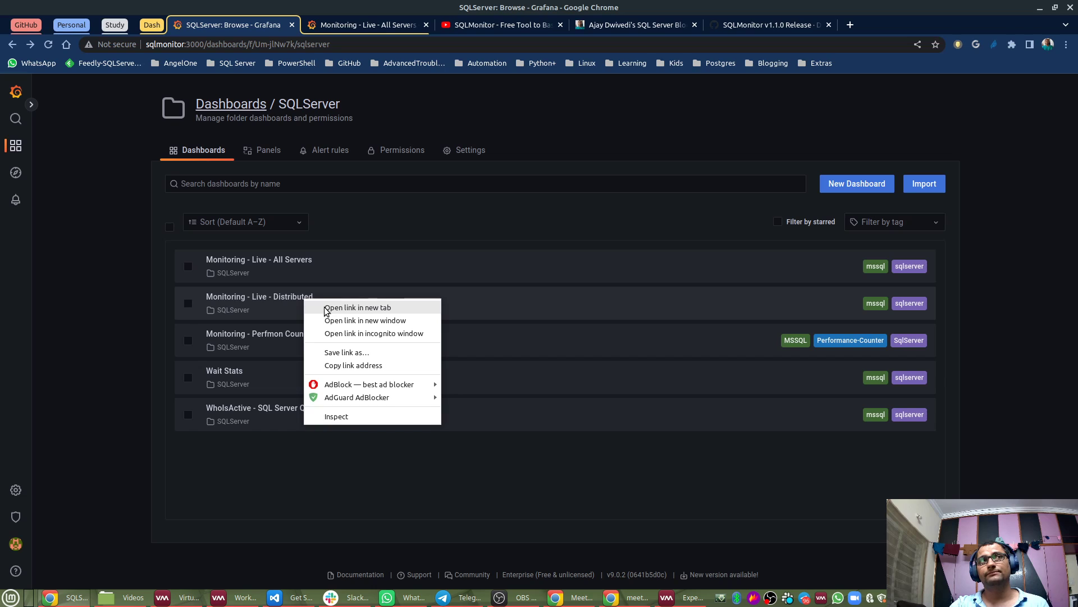
click(326, 308)
click(369, 28)
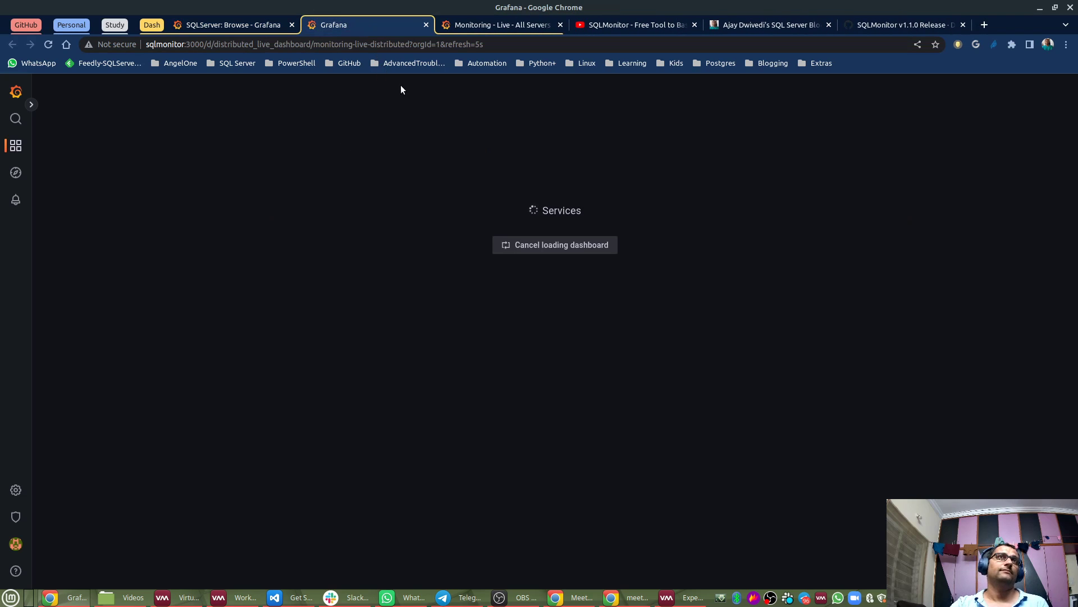
drag(368, 20, 489, 19)
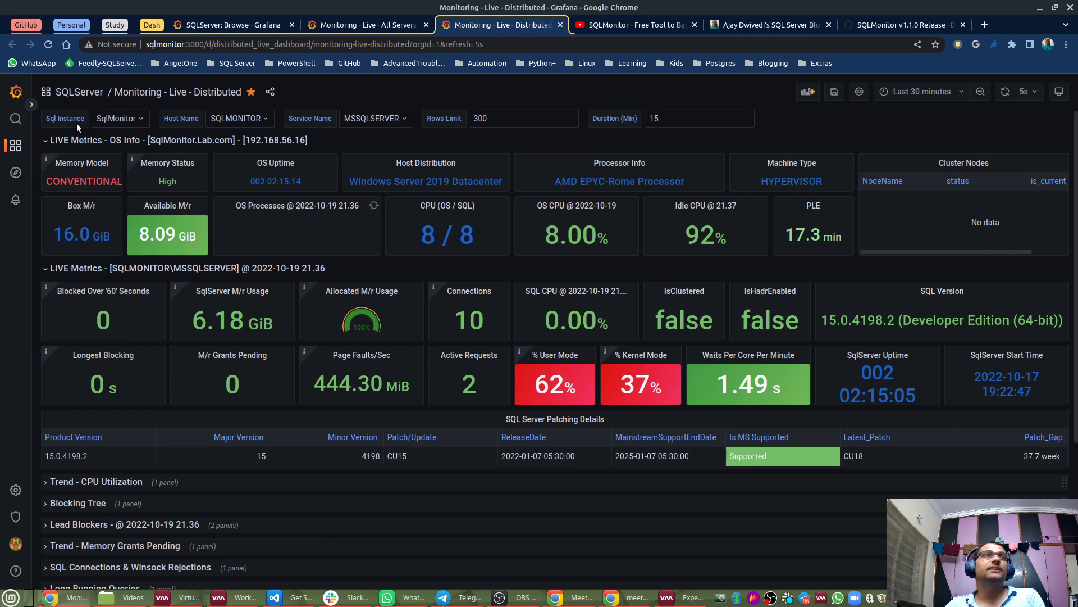
click(127, 119)
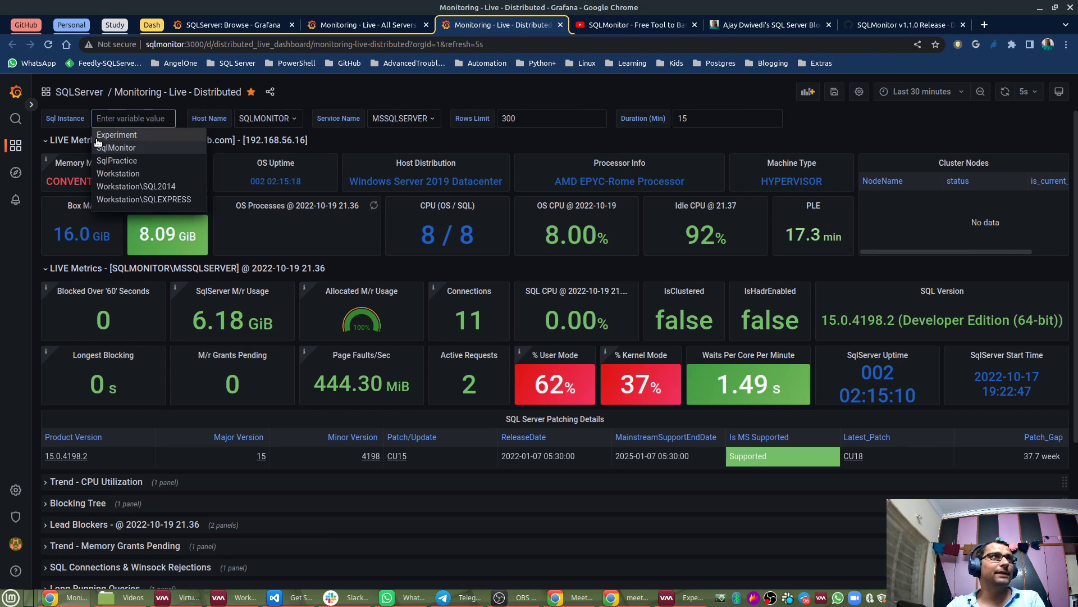
click(109, 134)
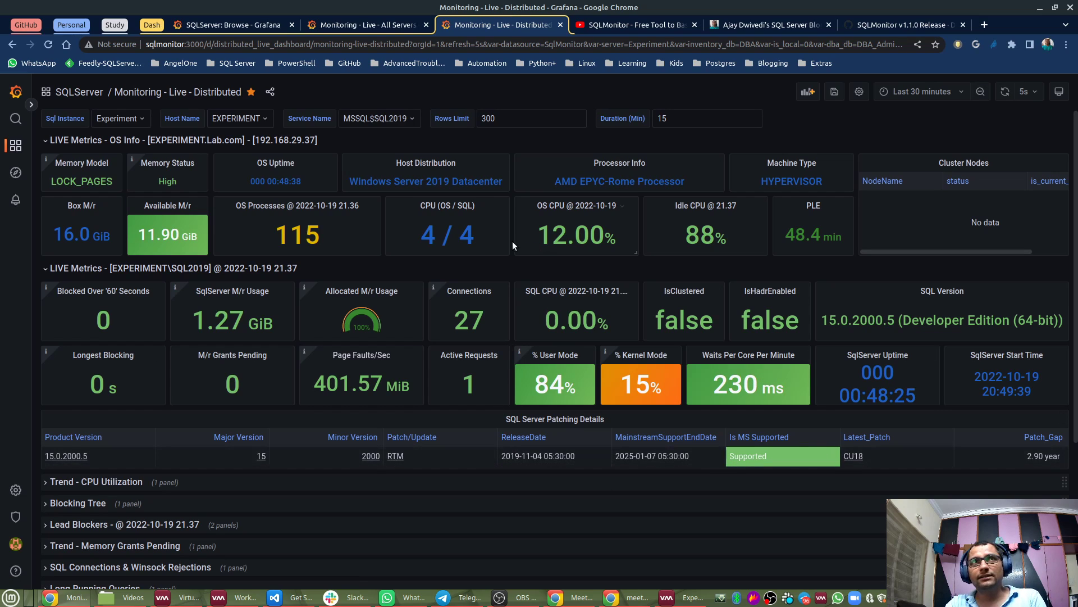
Examine Experiment's OS CPU, SQL CPU and Idle CPU figures in the live metrics panels and compare them.
drag(537, 235, 591, 234)
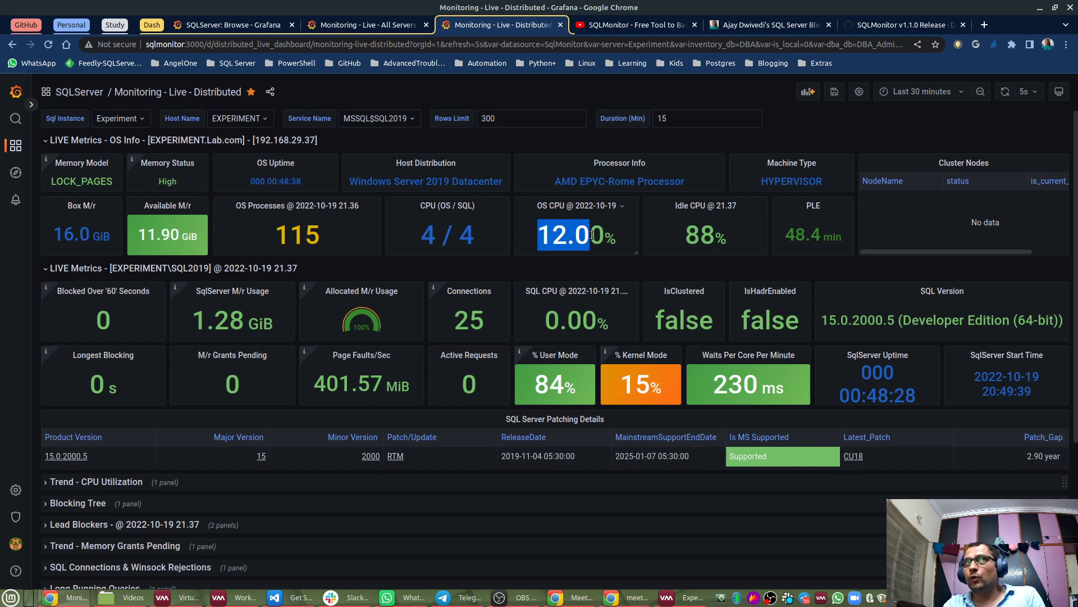
drag(542, 325, 604, 323)
click(553, 326)
click(548, 325)
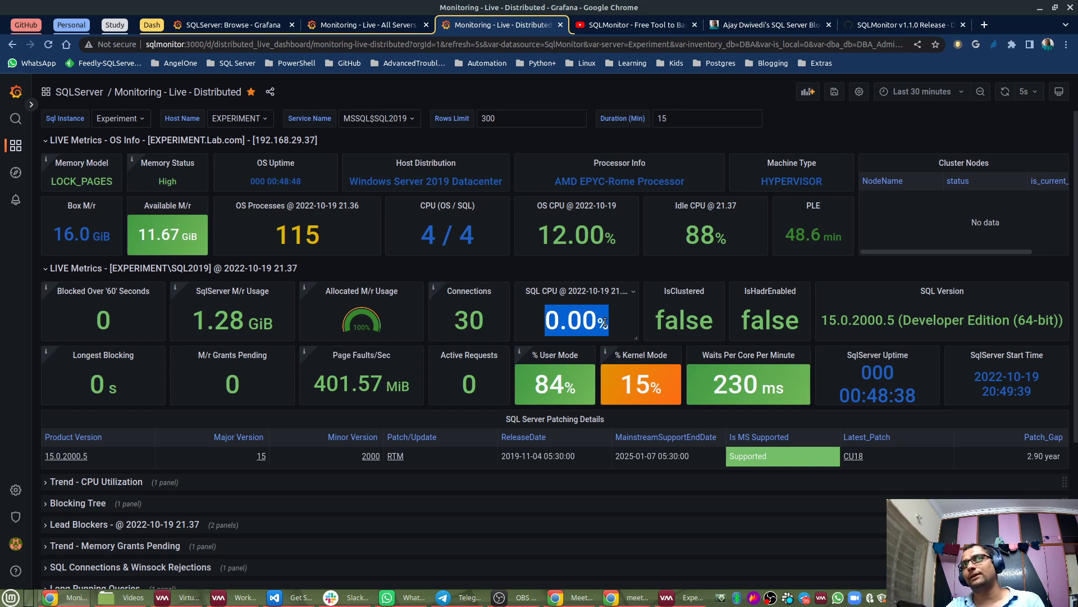
drag(685, 235, 727, 239)
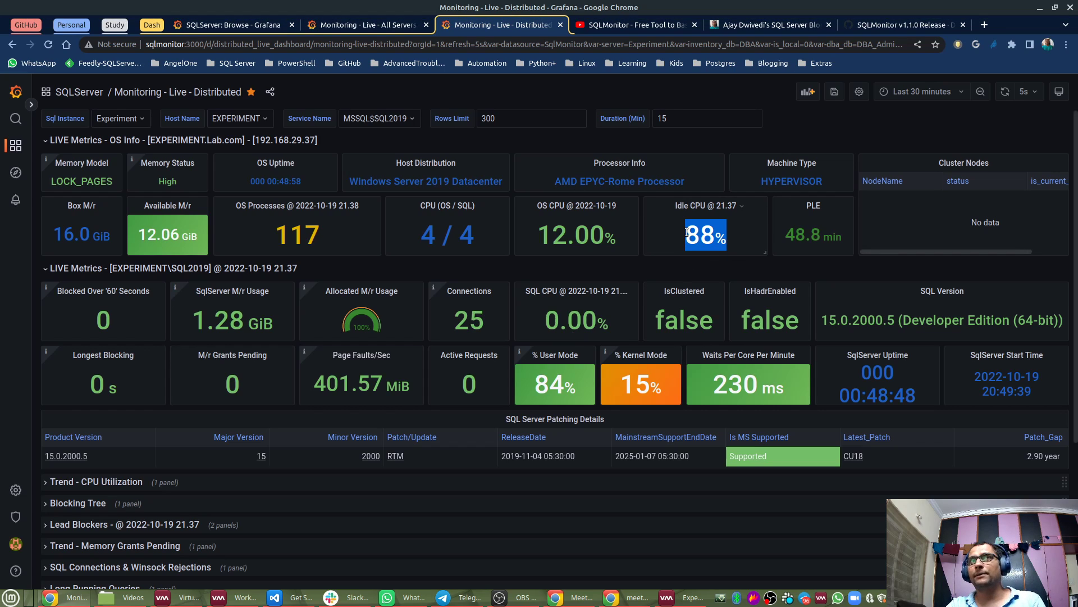
click(676, 237)
double_click(686, 237)
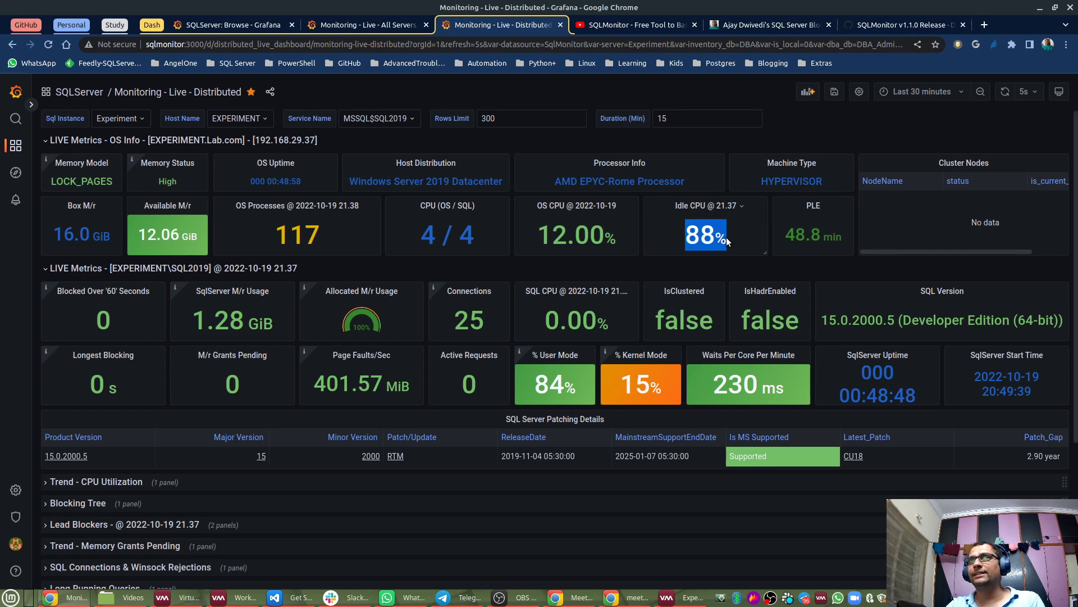
drag(538, 239, 616, 242)
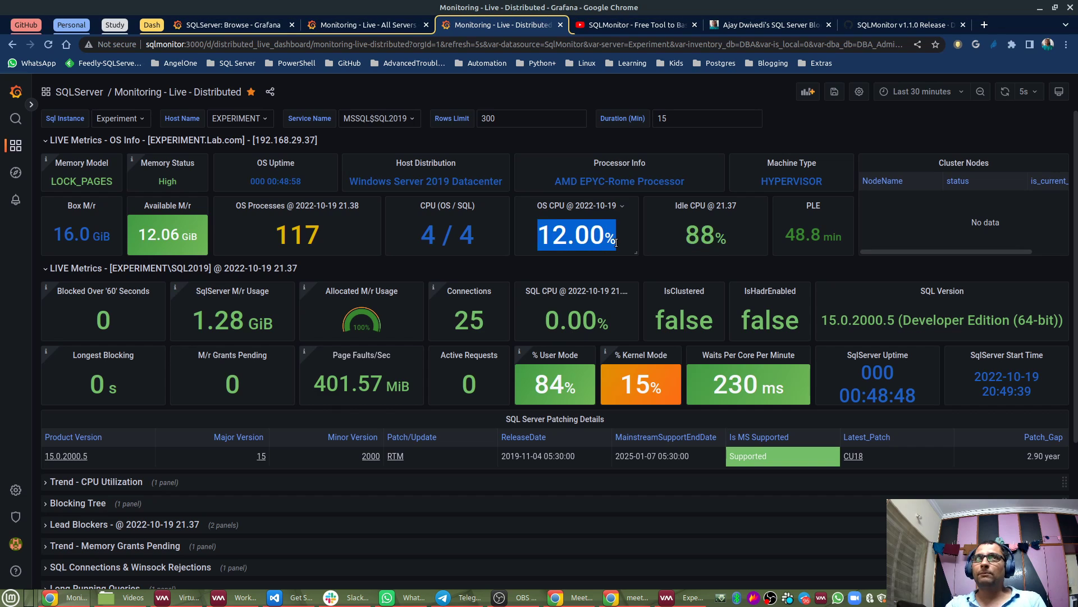
click(535, 224)
key(alt+Tab)
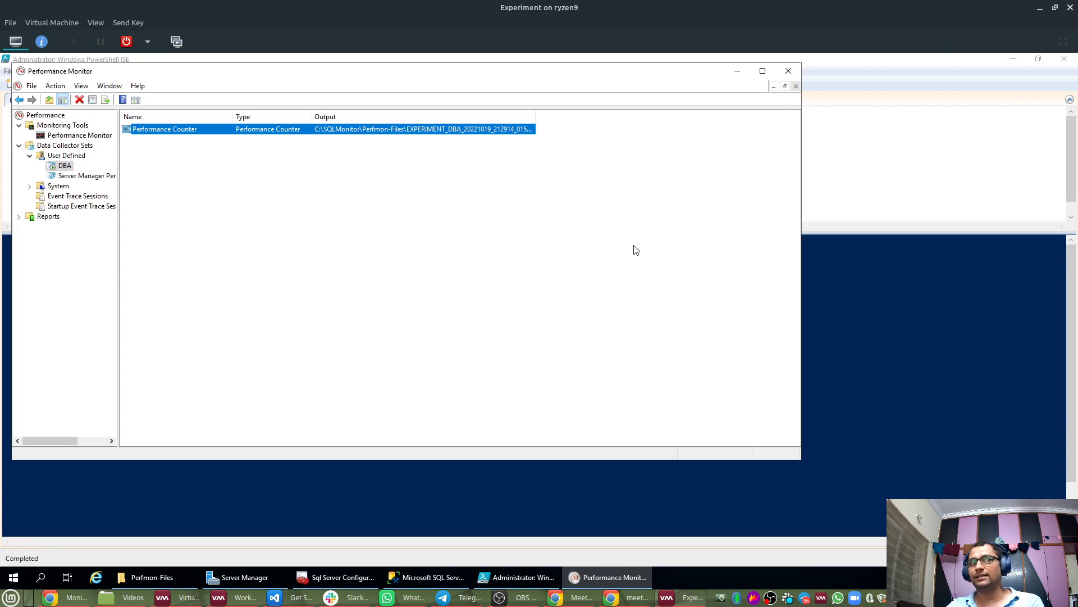
click(13, 577)
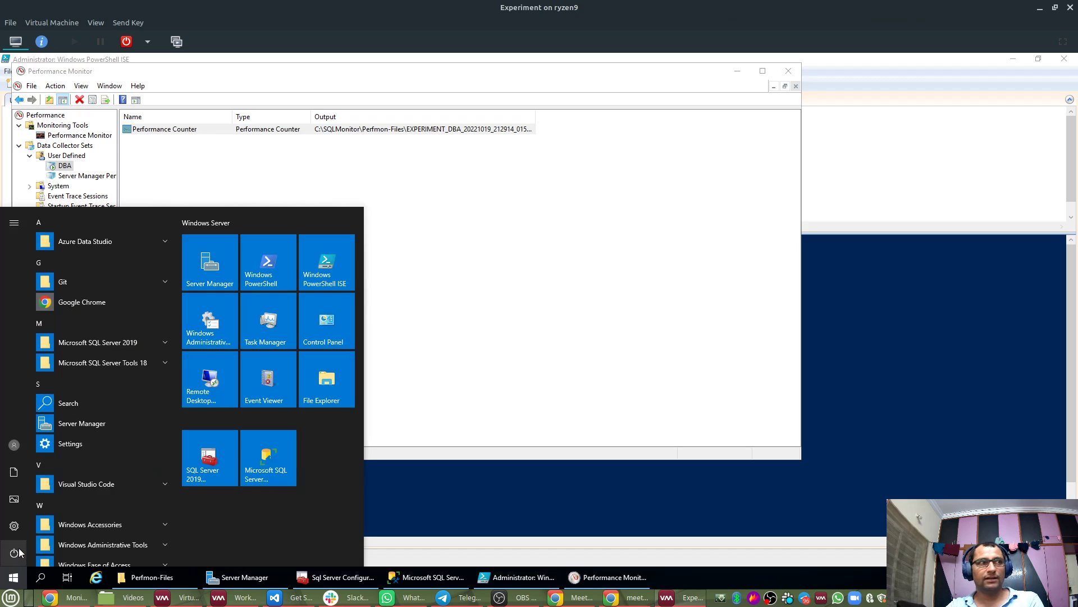
click(18, 446)
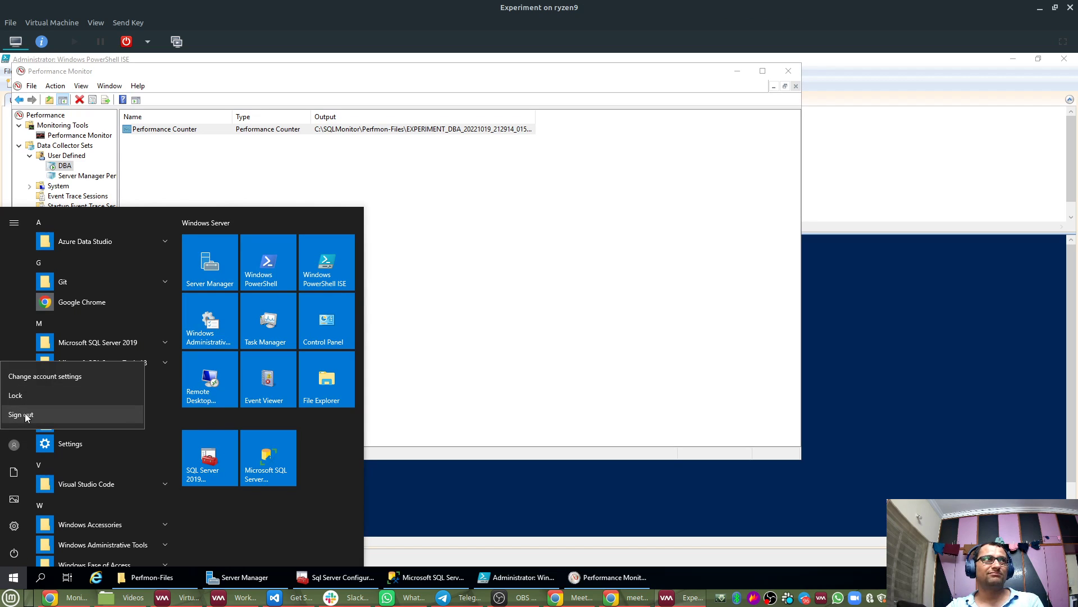
click(394, 484)
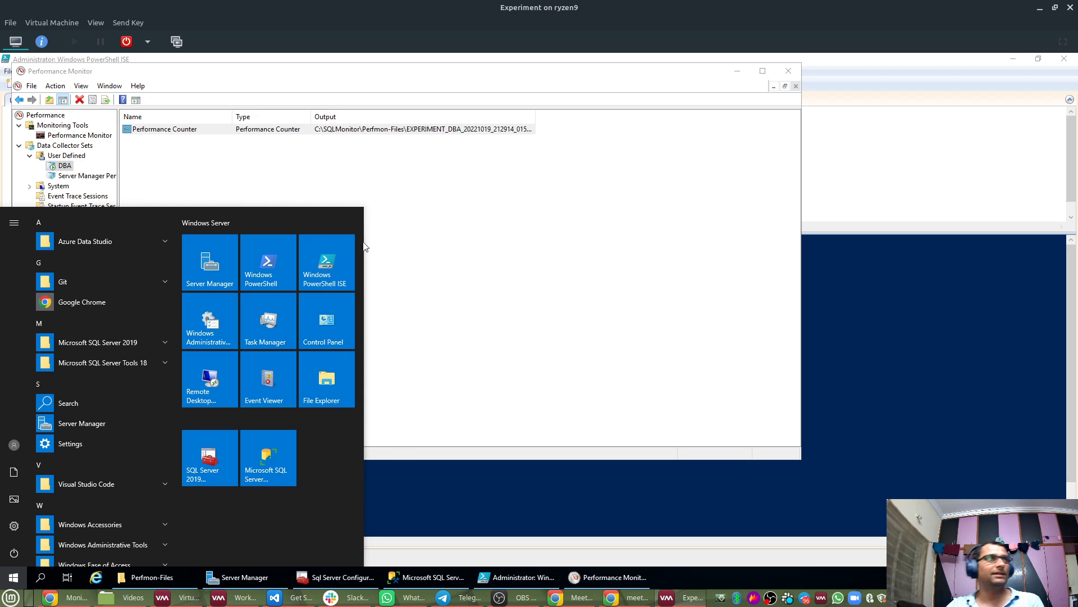
click(497, 288)
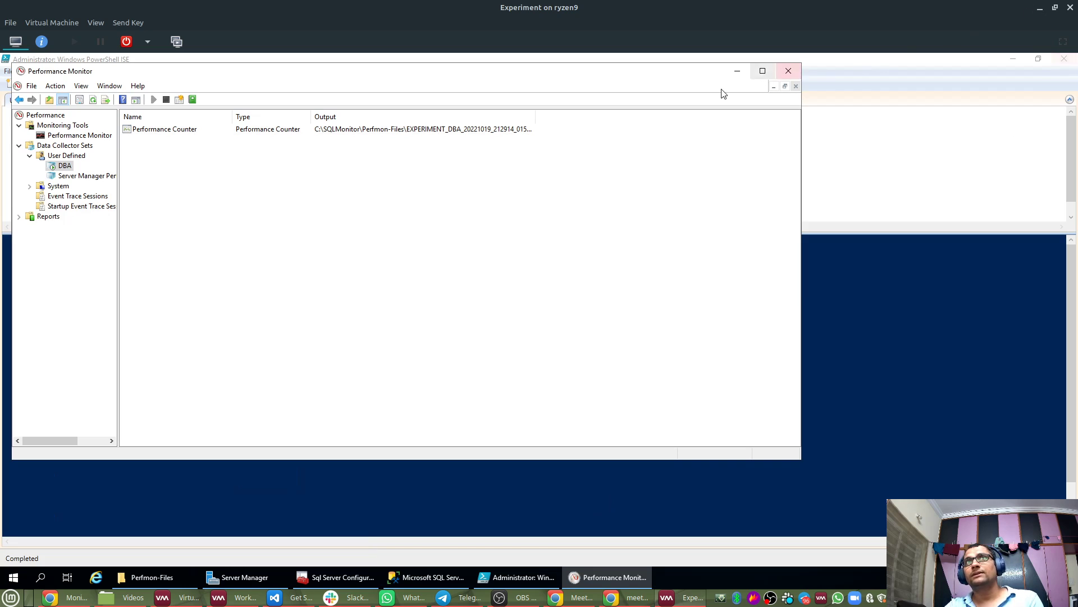
Minimize Performance Monitor and the Experiment virtual machine window, and refresh the Monitoring - Live - Distributed dashboard in Chrome.
click(737, 71)
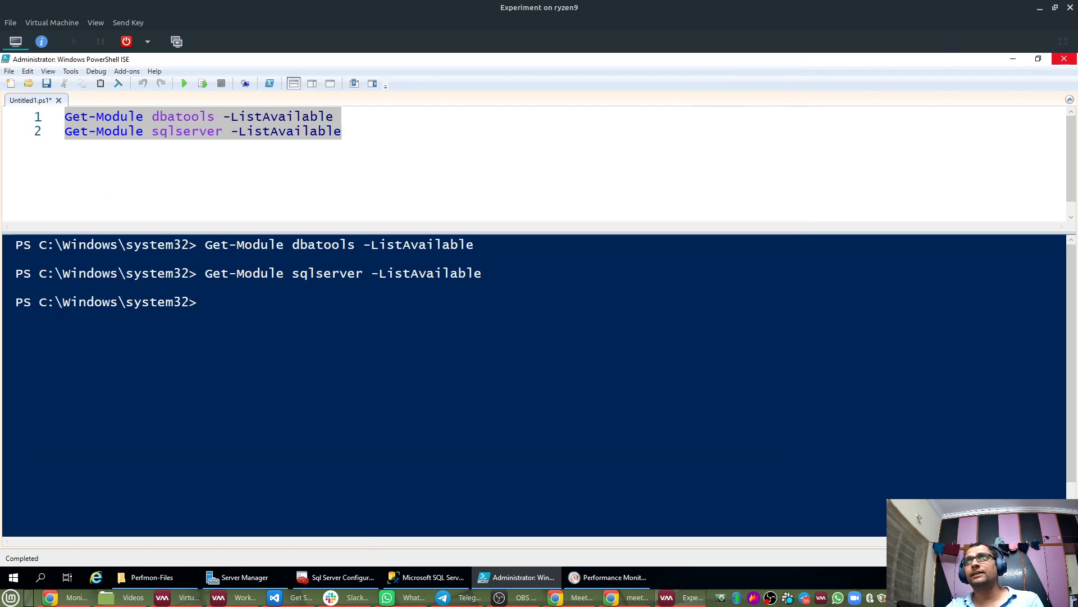
click(1039, 8)
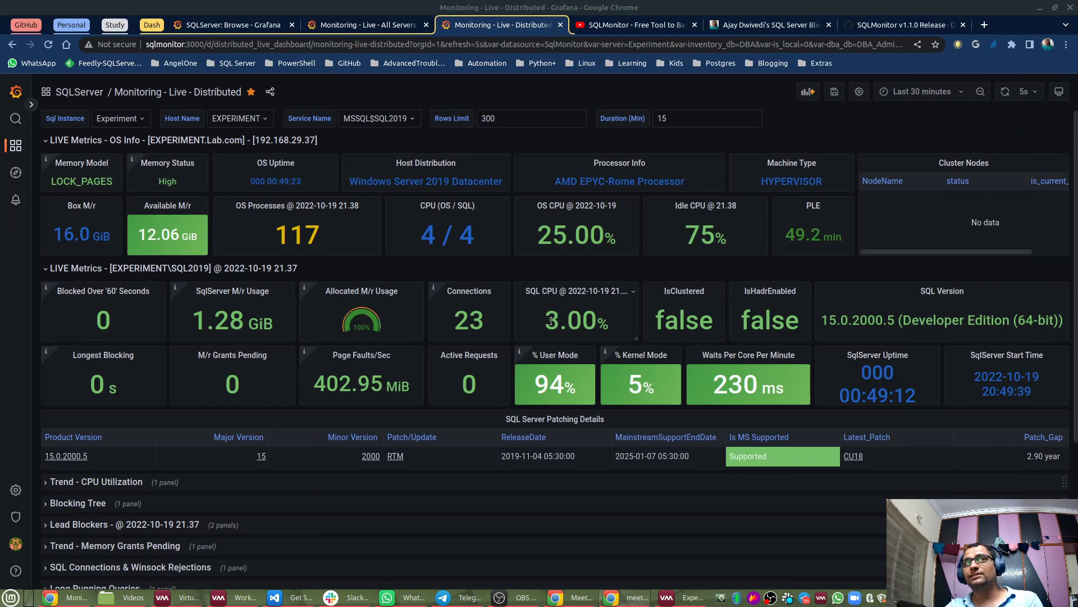
drag(546, 324, 610, 325)
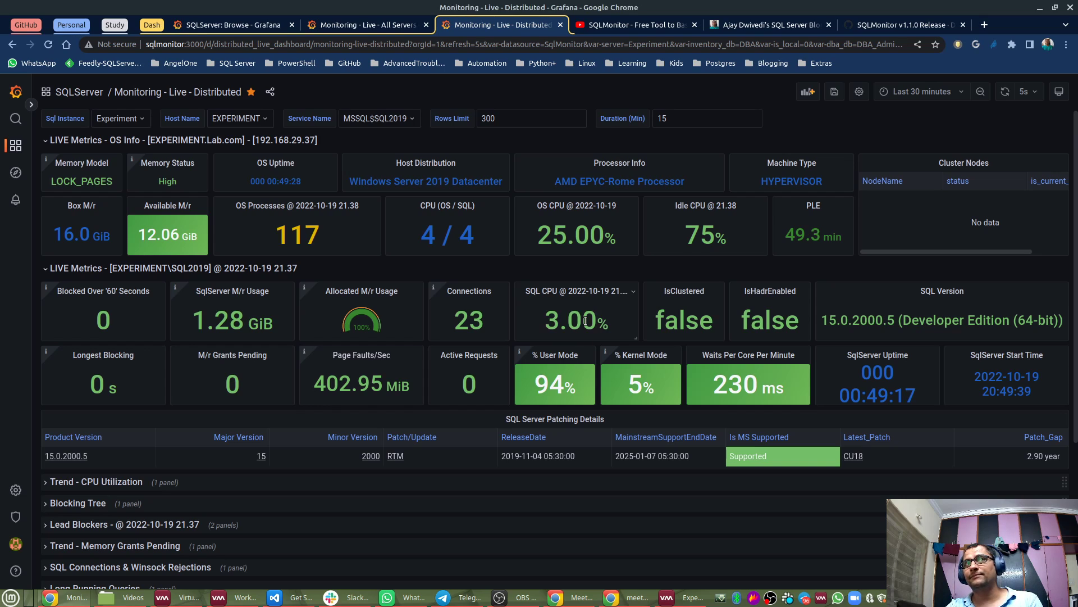
click(1006, 92)
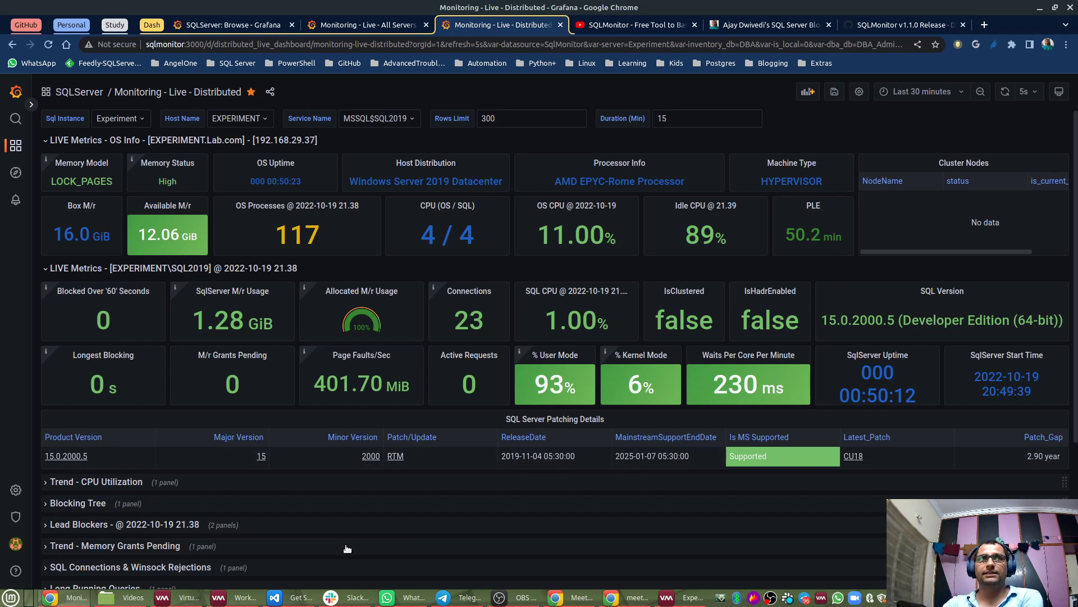
Expand the Trend - CPU Utilization row to examine its OS and SQL Server CPU chart, and collapse it again.
click(115, 483)
scroll(789, 416, down, 3)
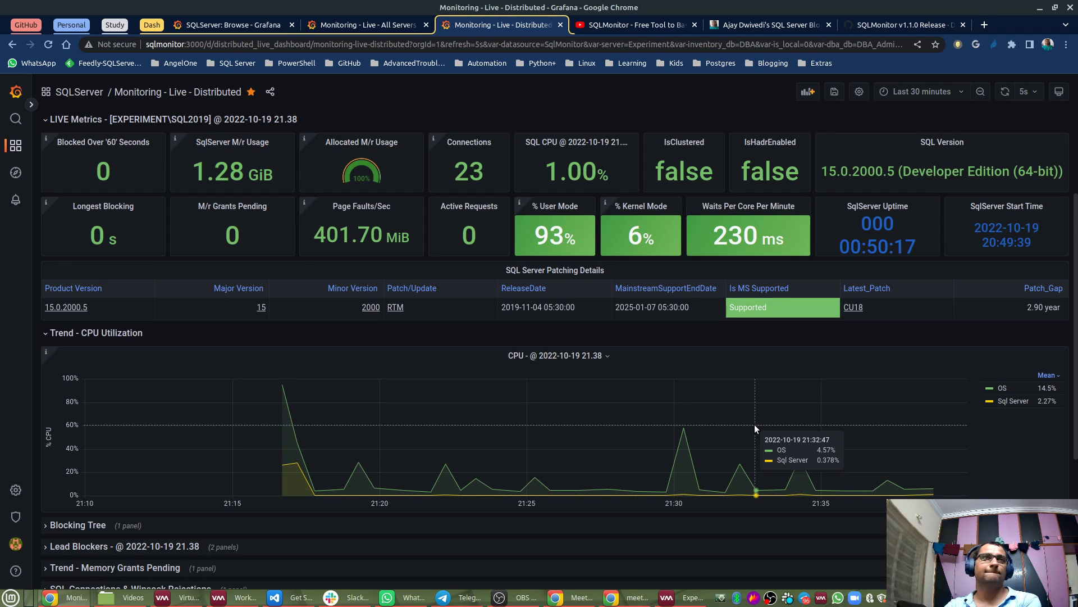
click(107, 332)
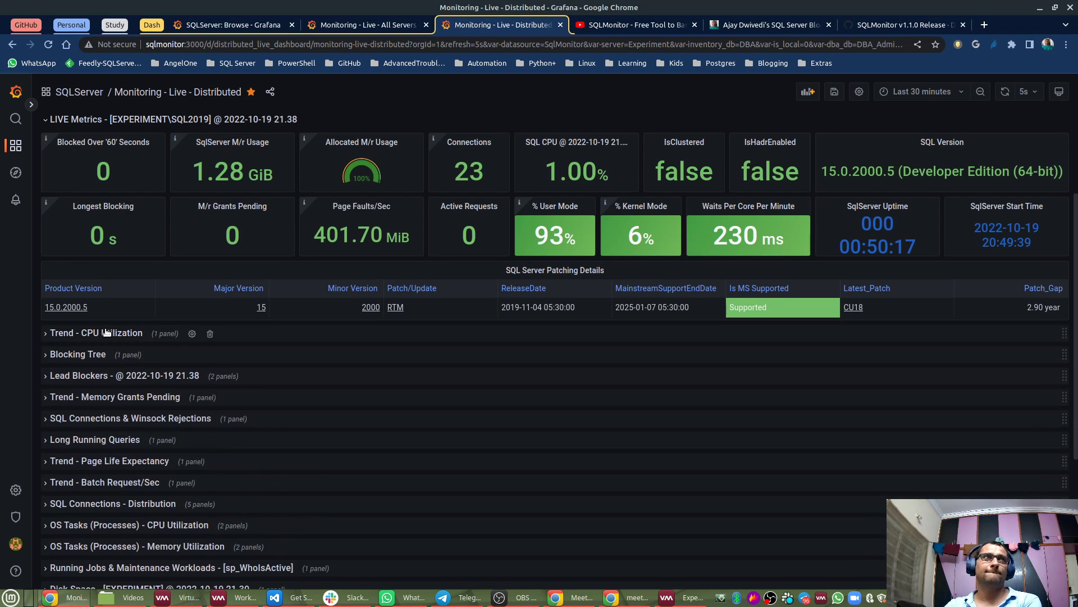
scroll(581, 492, up, 3)
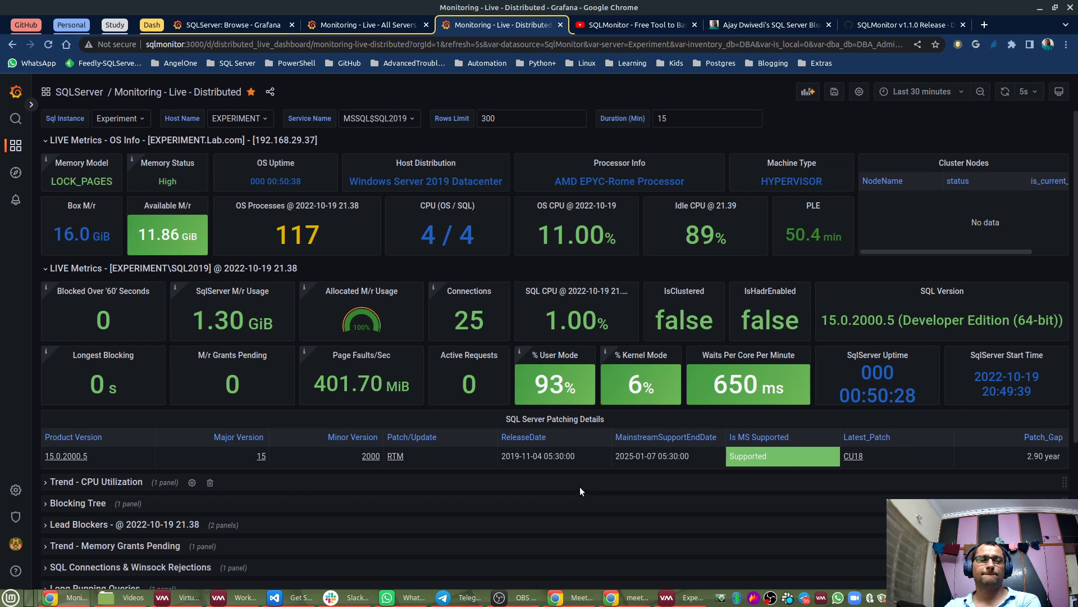
Switch to PowerShell ISE on the Workstation virtual machine and review the DbaToolsFolderPath value in Wrapper-InstallSQLMonitor.ps1.
key(alt+Tab)
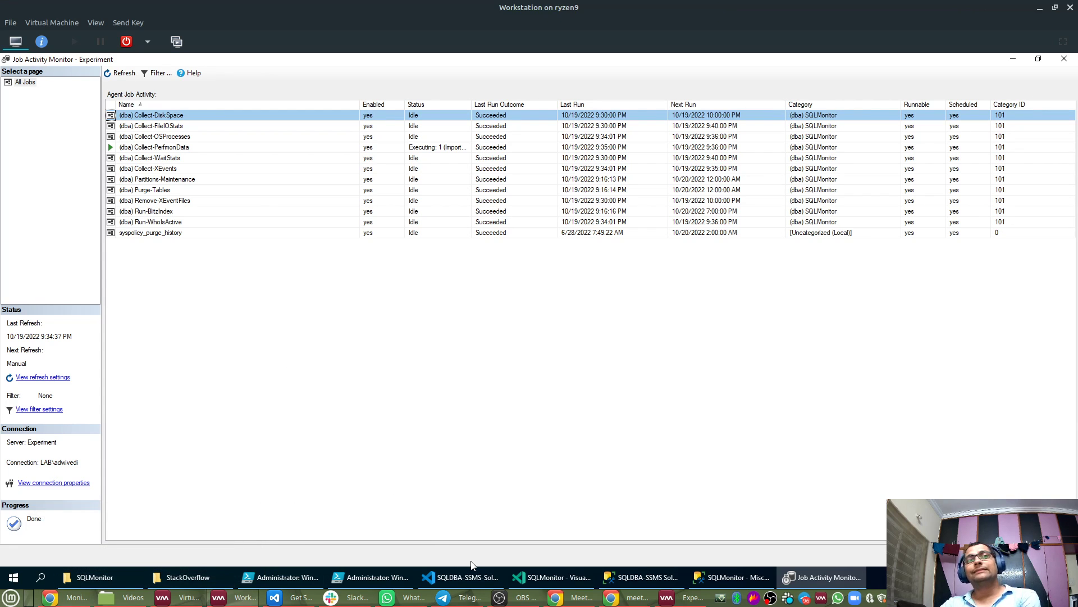
click(349, 581)
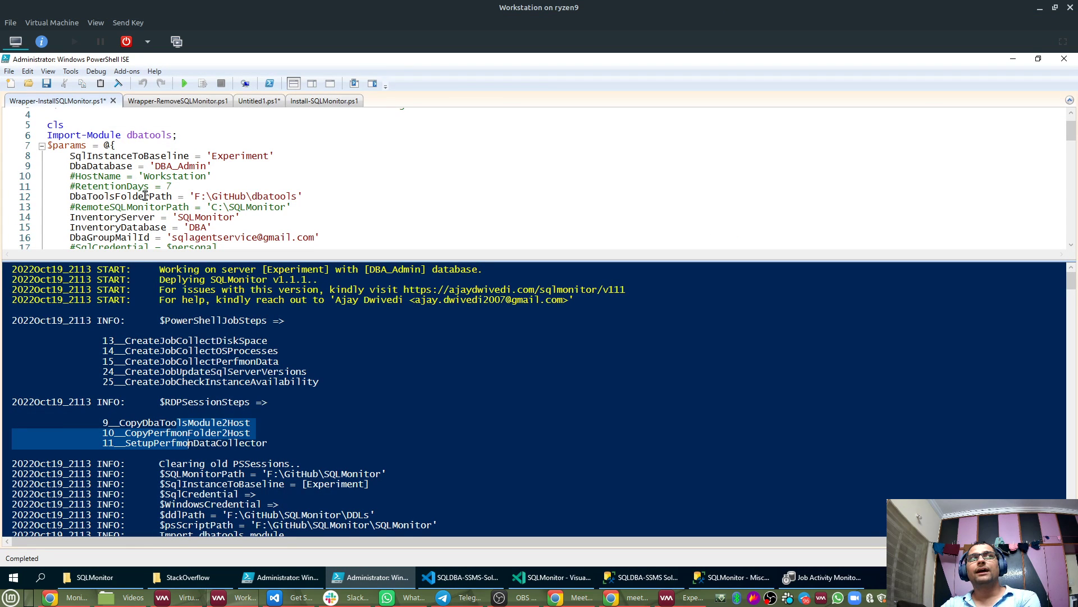
drag(184, 196, 304, 196)
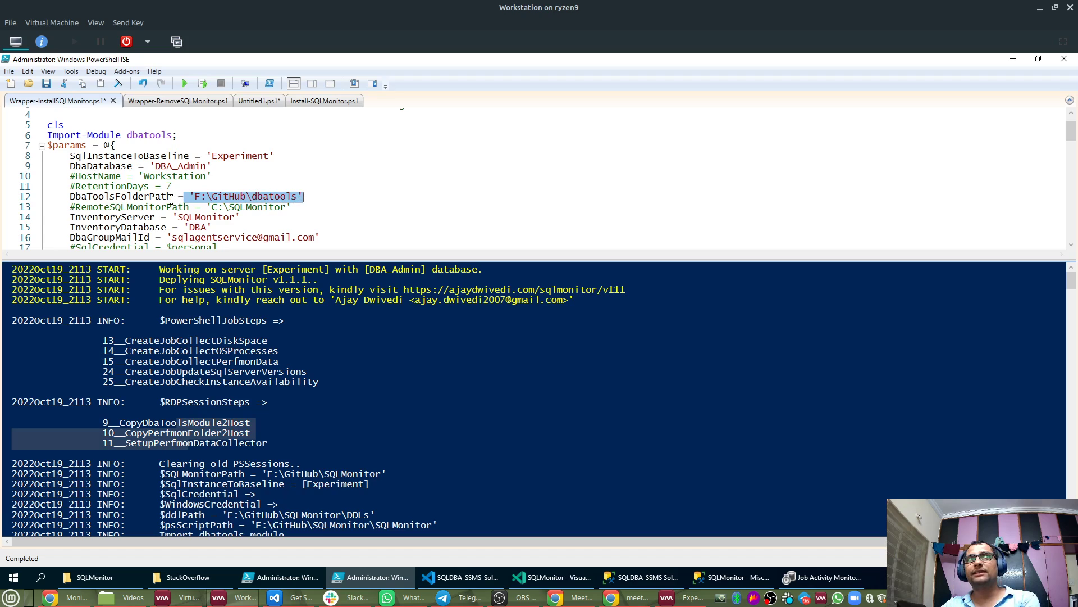
click(170, 200)
drag(189, 196, 308, 197)
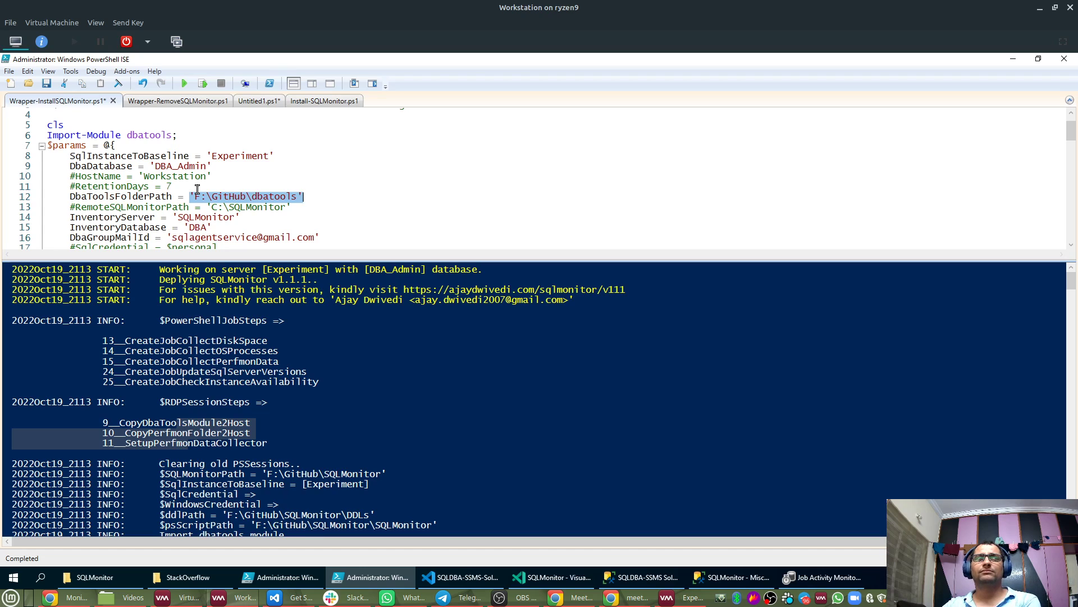
click(251, 209)
Review the SqlInstanceToBaseline and InventoryServer values in the script's $params block.
scroll(273, 221, up, 1)
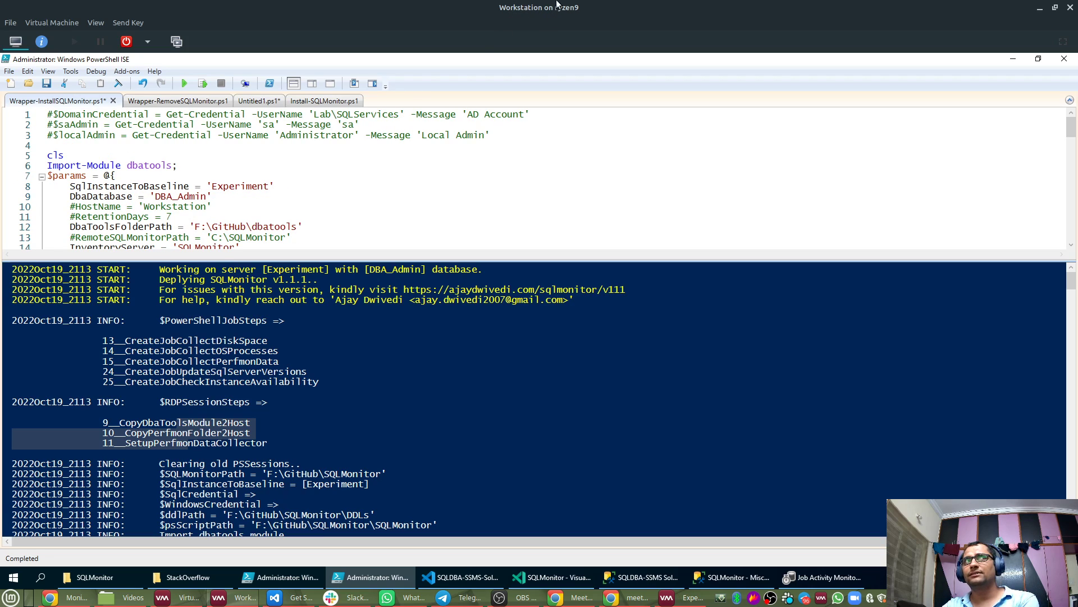
drag(209, 187, 286, 188)
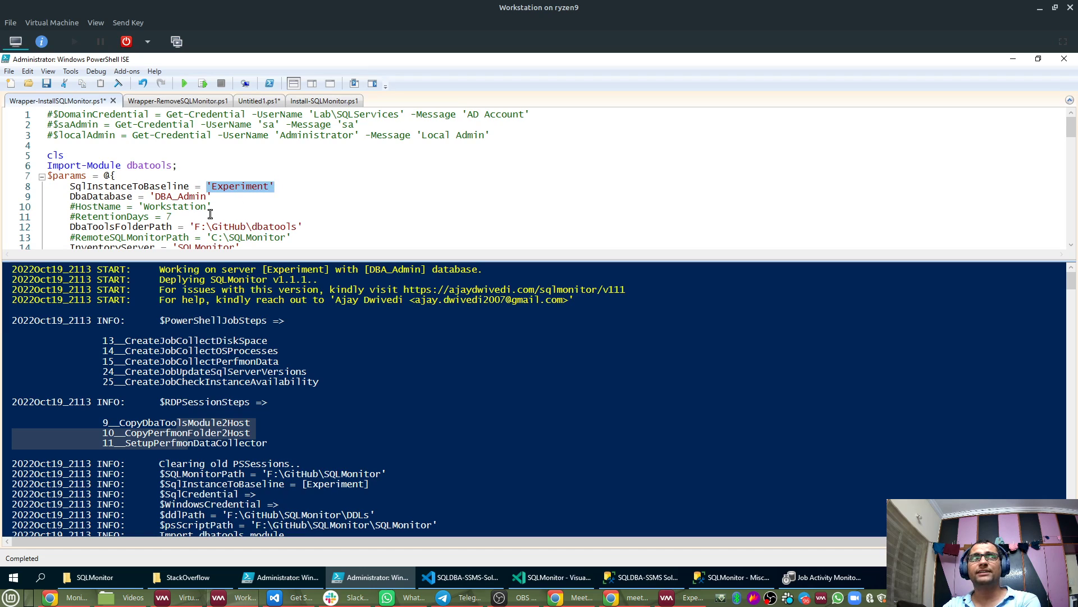
scroll(207, 214, down, 1)
drag(173, 218, 236, 217)
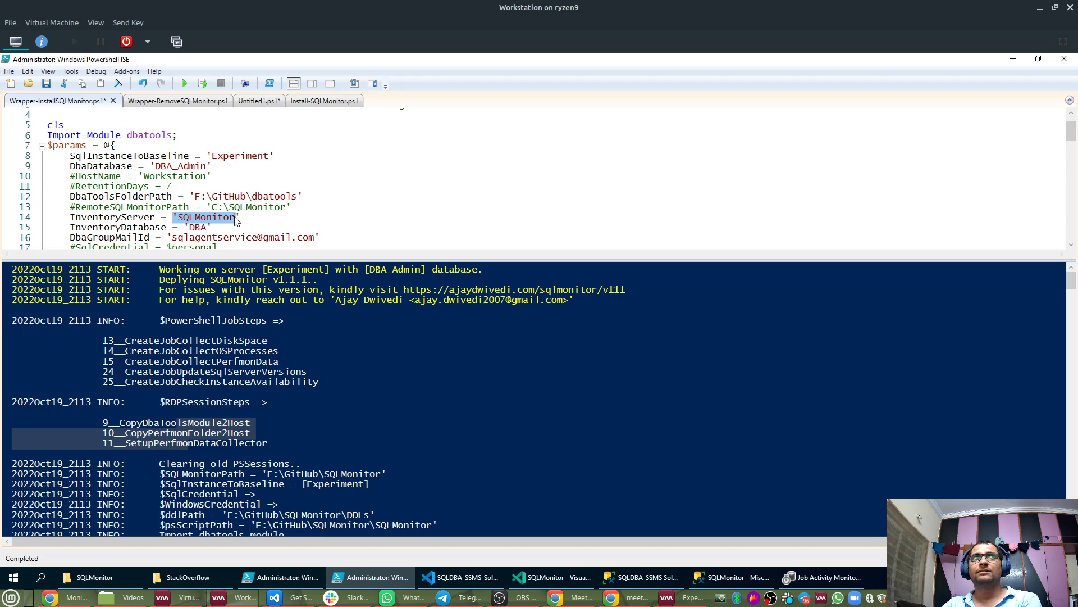
click(241, 218)
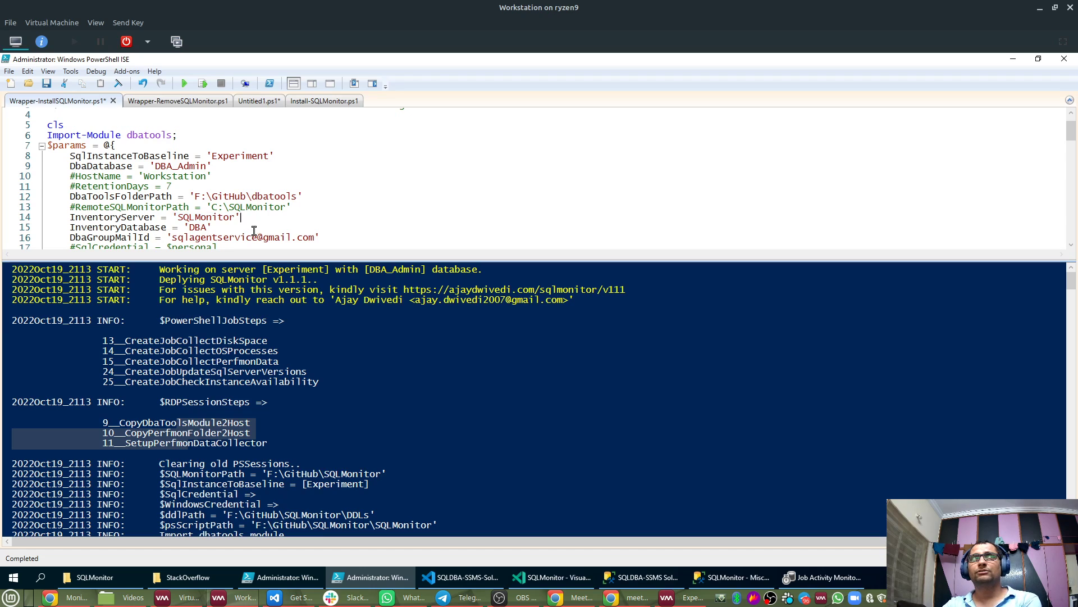
Highlight the whole DbaToolsFolderPath parameter line and its 'F:\GitHub\dbatools' path in the $params block.
drag(191, 196, 320, 197)
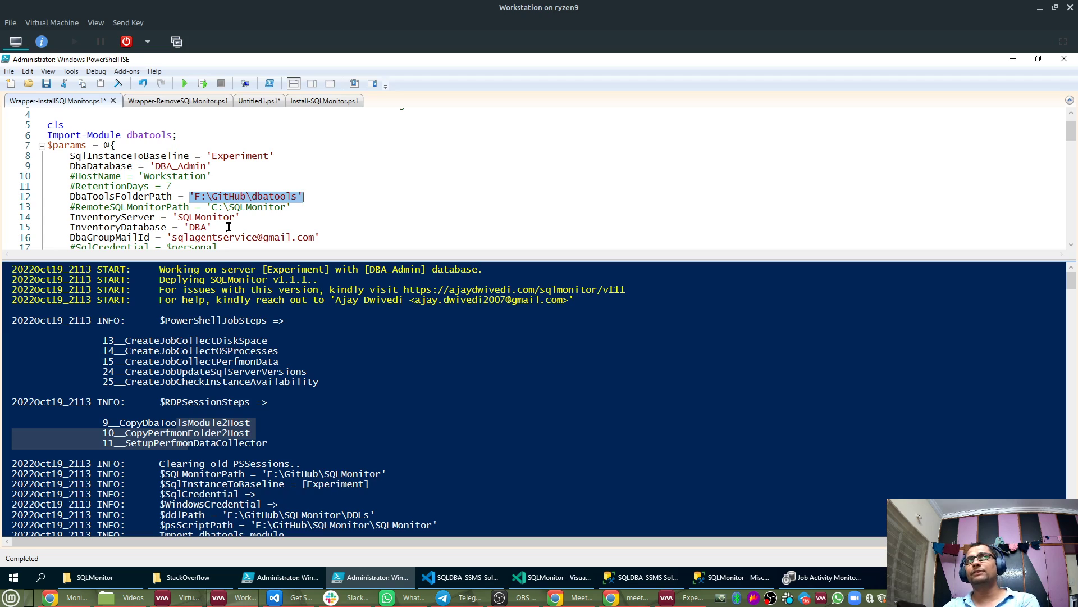
click(70, 196)
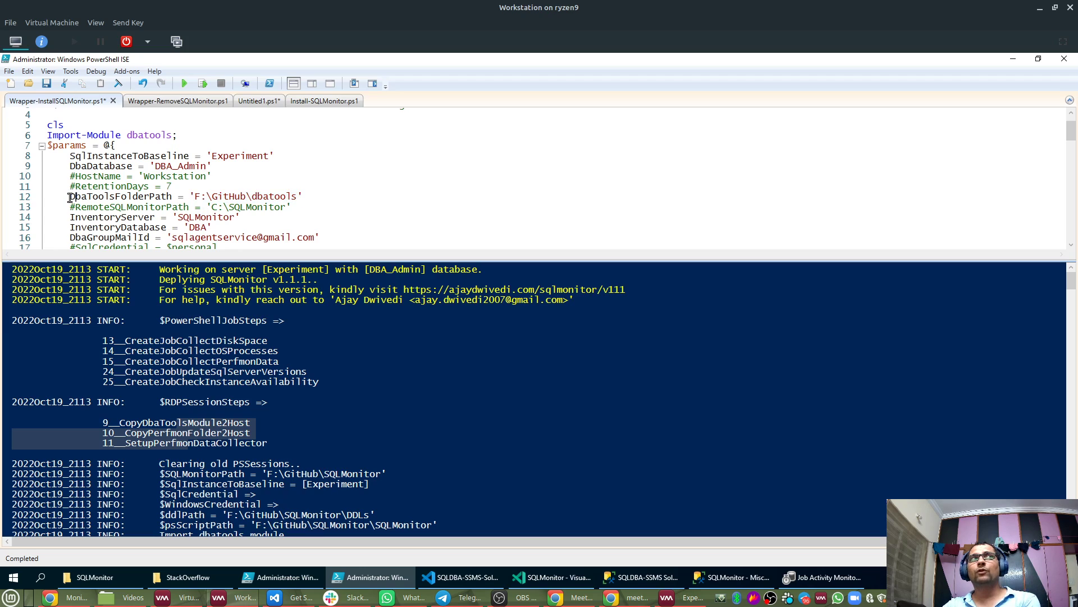
double_click(85, 197)
drag(212, 200, 323, 199)
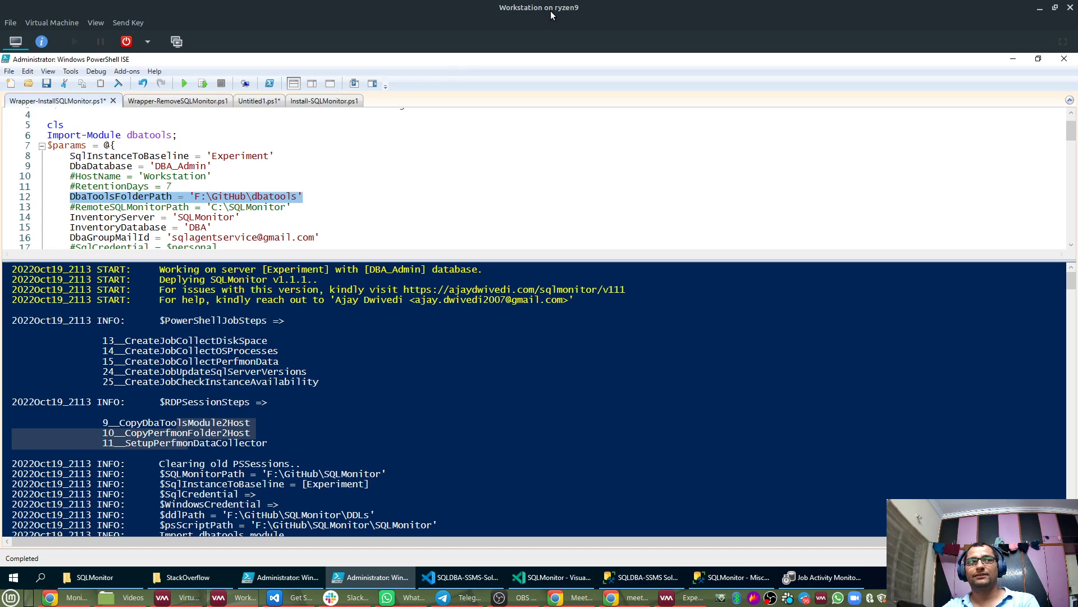
click(213, 201)
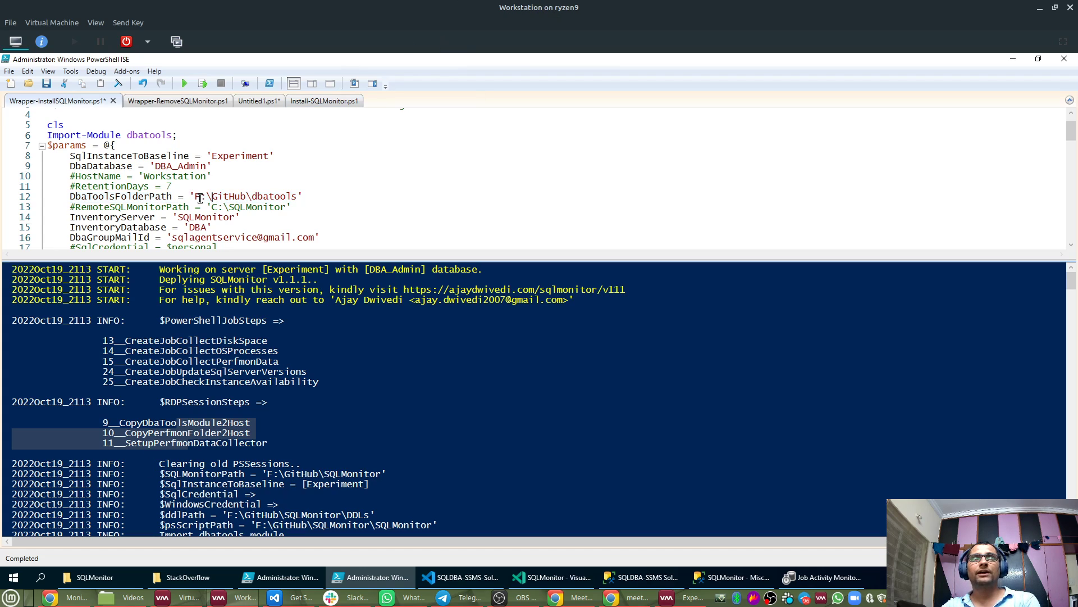
drag(190, 196, 357, 200)
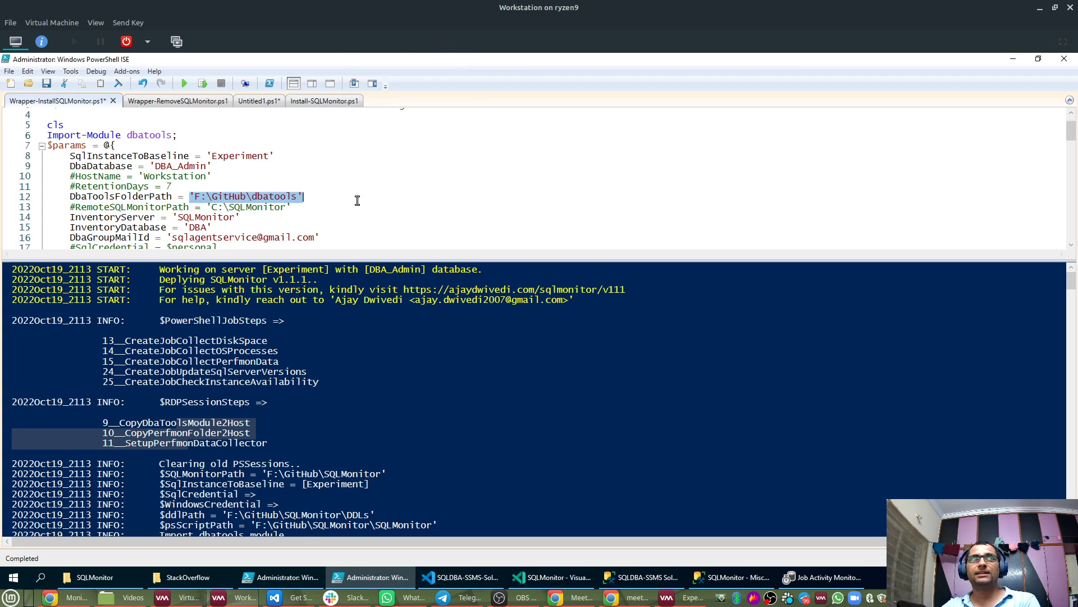
Copy the DbaToolsFolderPath value and check in the console that it exists with Test-Path 'F:\GitHub\dbatools', highlighting the command and its output.
right_click(283, 205)
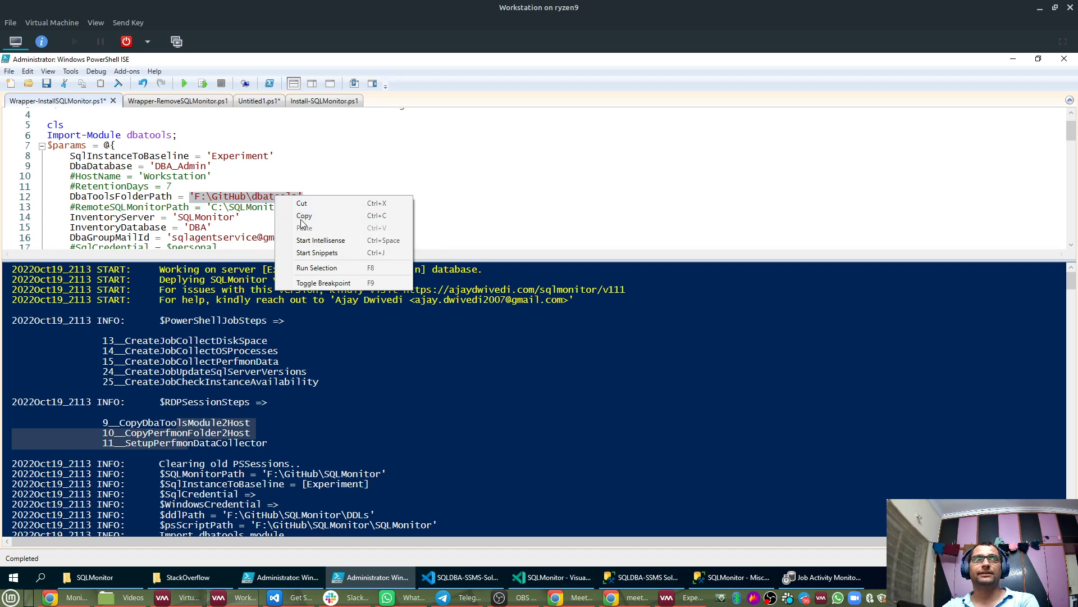
click(304, 216)
click(395, 388)
text(Test-Path)
key(ctrl+v)
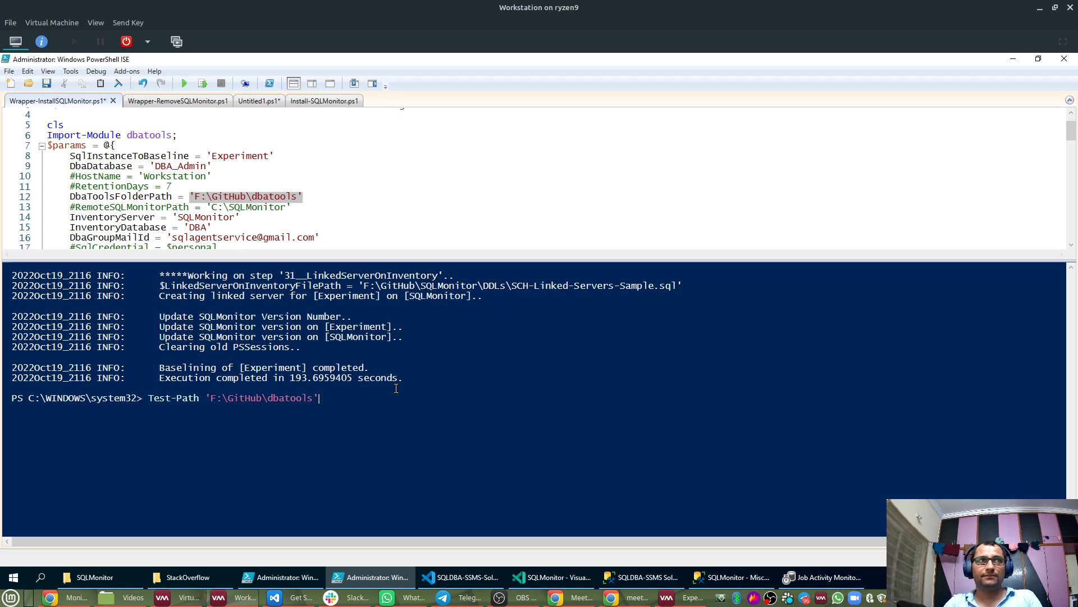
key(Return)
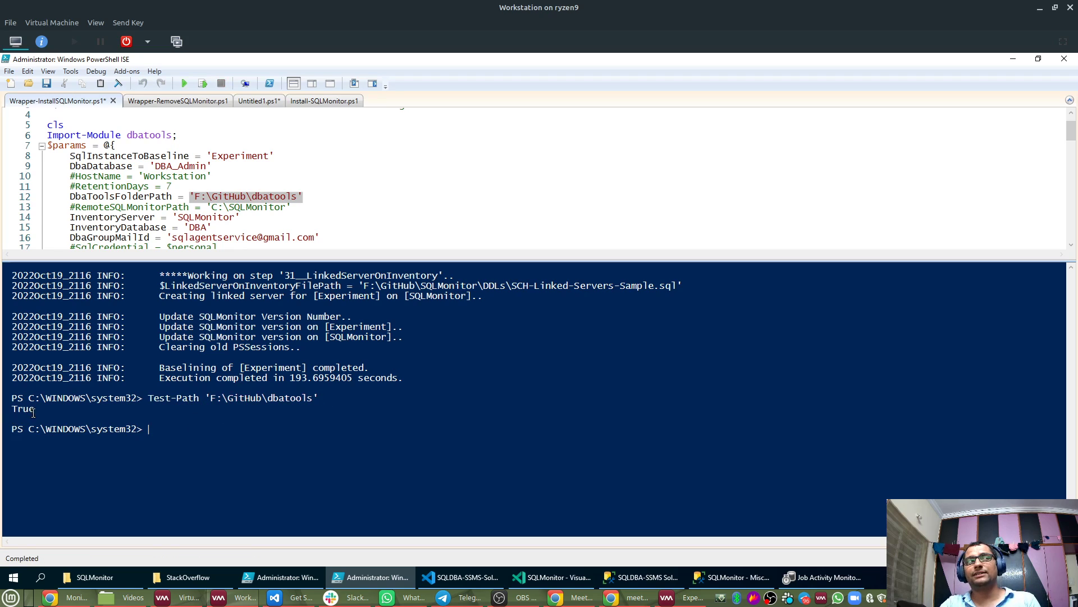
drag(43, 413, 12, 395)
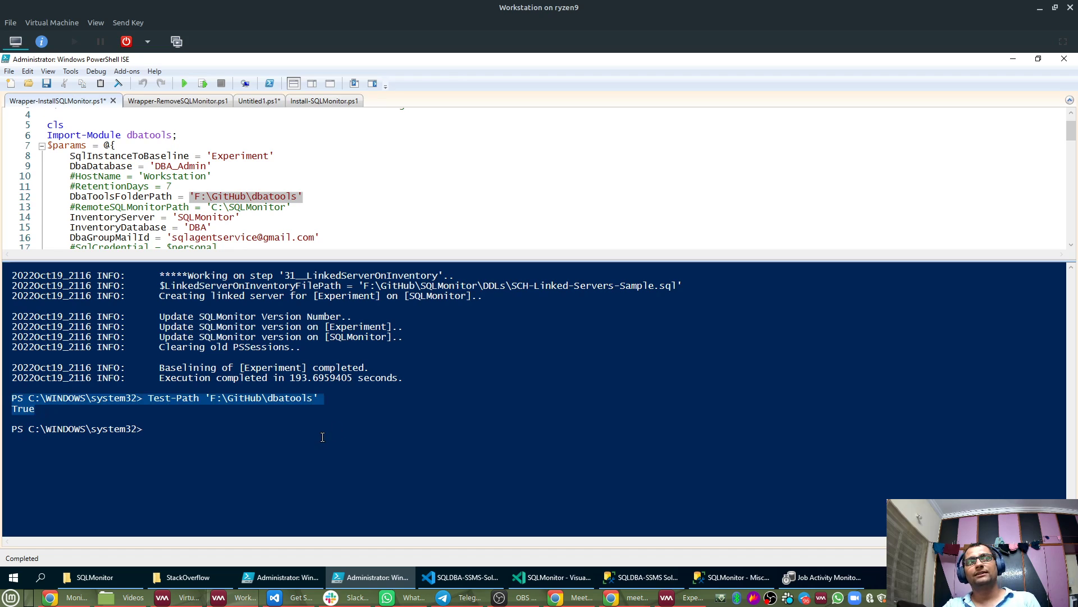
click(247, 428)
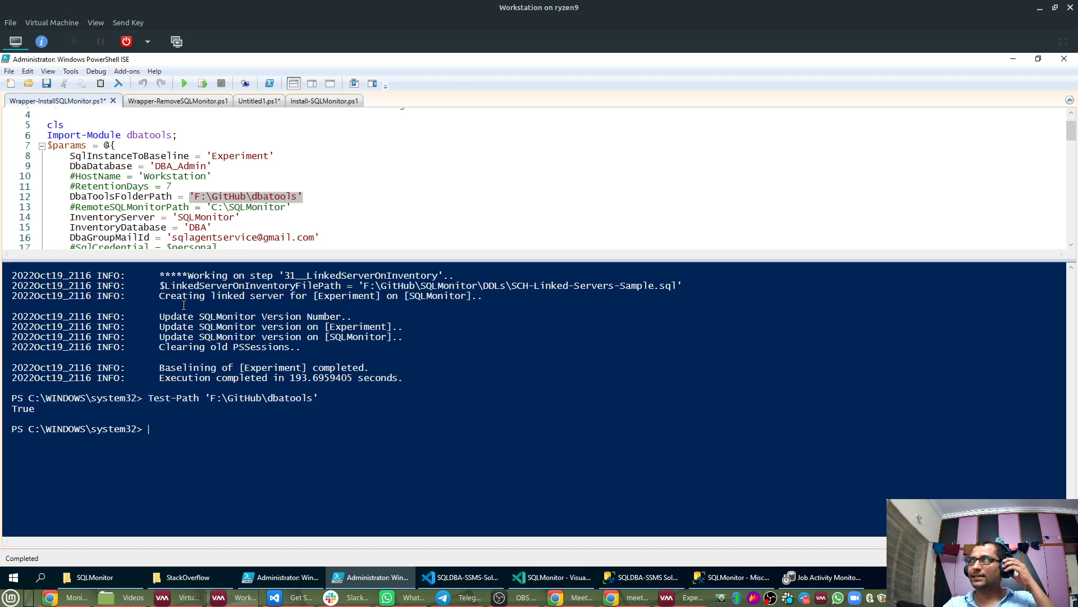
Review the SqlInstanceToBaseline, InventoryDatabase and InventoryServer parameters in the $params block by highlighting them.
click(143, 159)
double_click(143, 159)
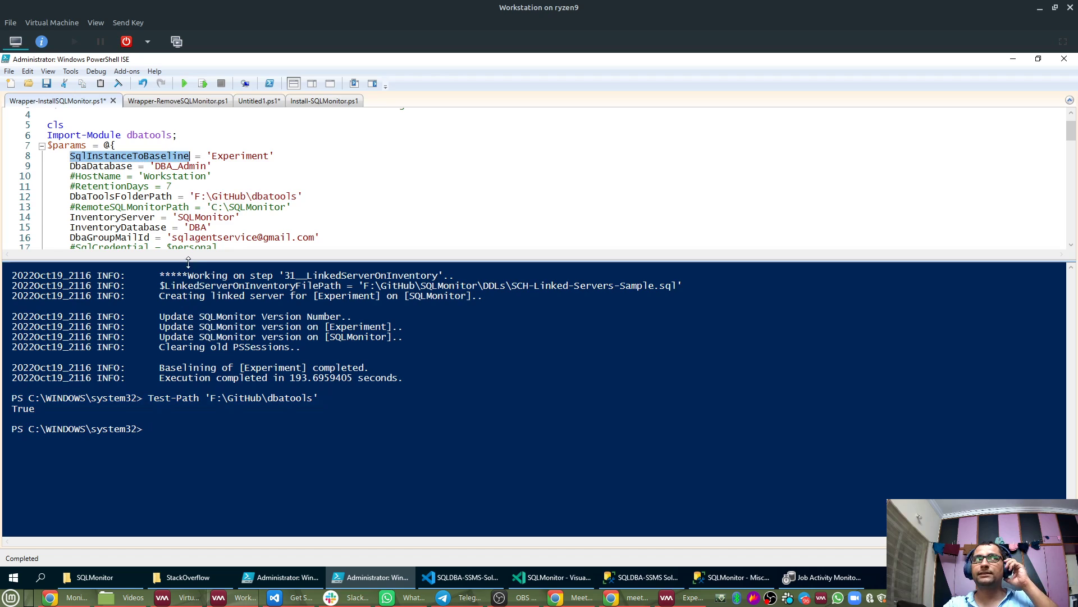
double_click(139, 238)
double_click(166, 227)
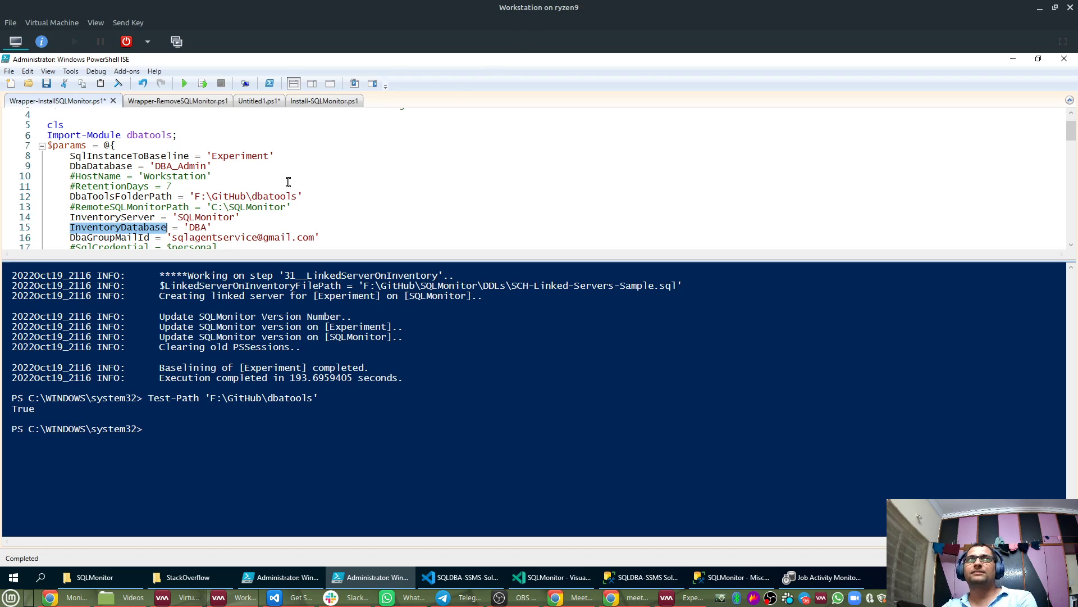
double_click(197, 217)
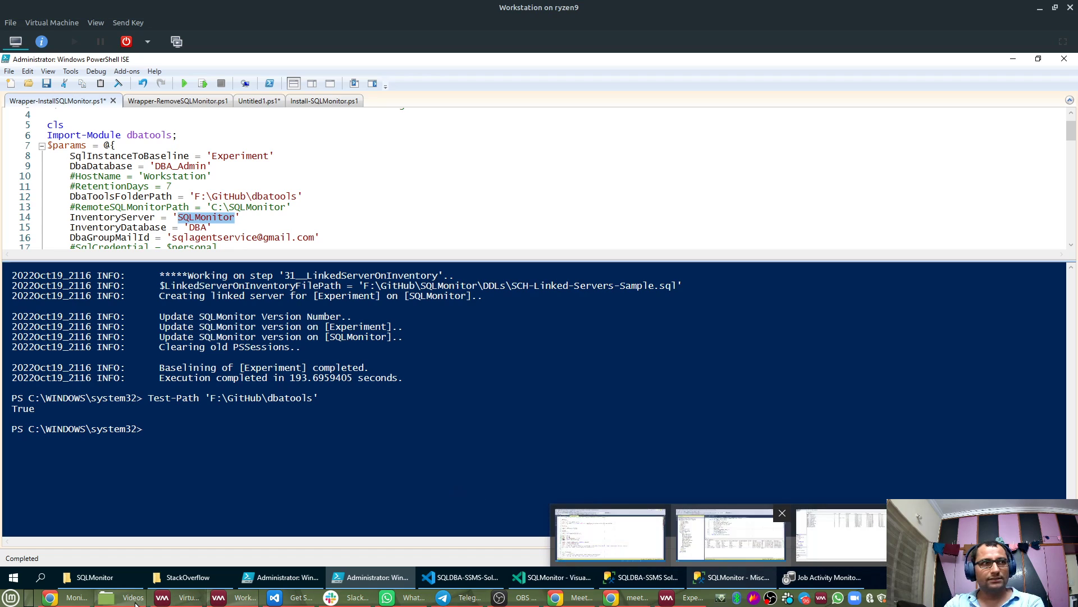
Switch to Grafana in Chrome and view the Trend - CPU Utilization chart over the Last 1 hour range, collapsing its row when done.
click(73, 597)
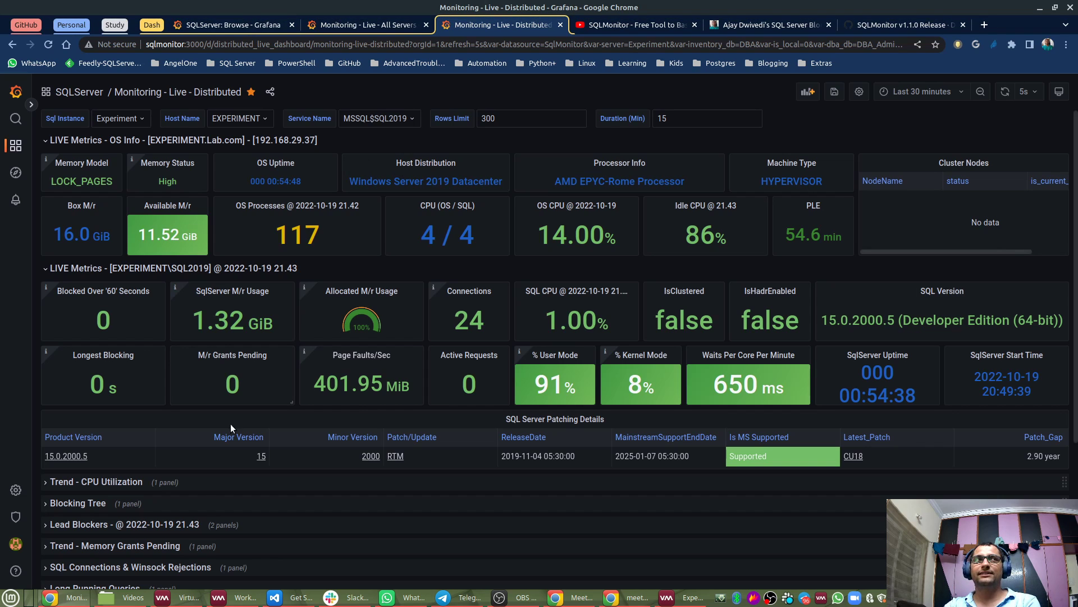
click(112, 482)
scroll(532, 292, down, 3)
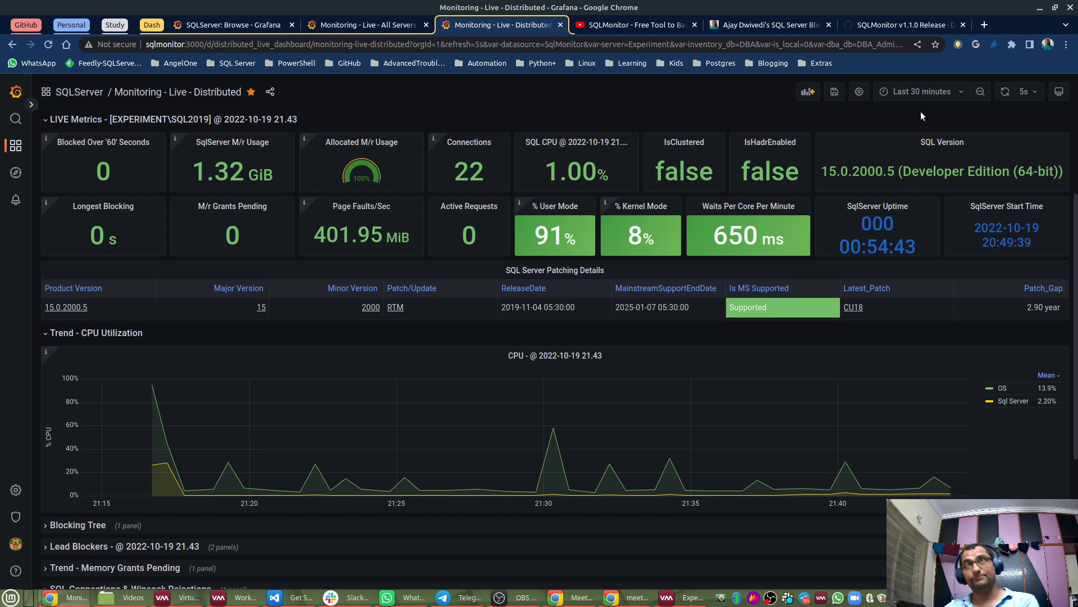
click(923, 91)
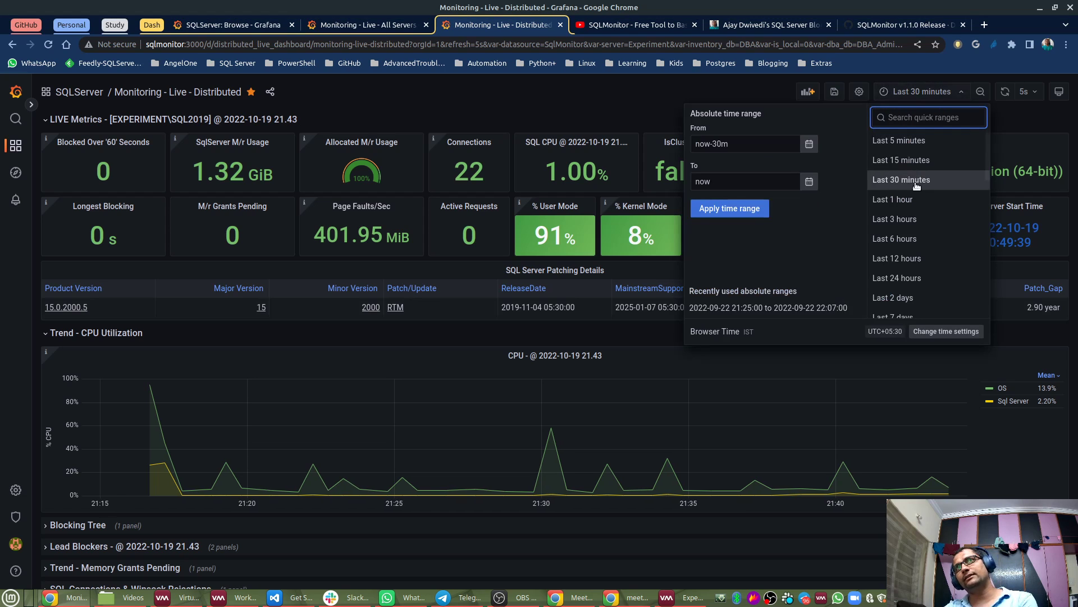
click(907, 198)
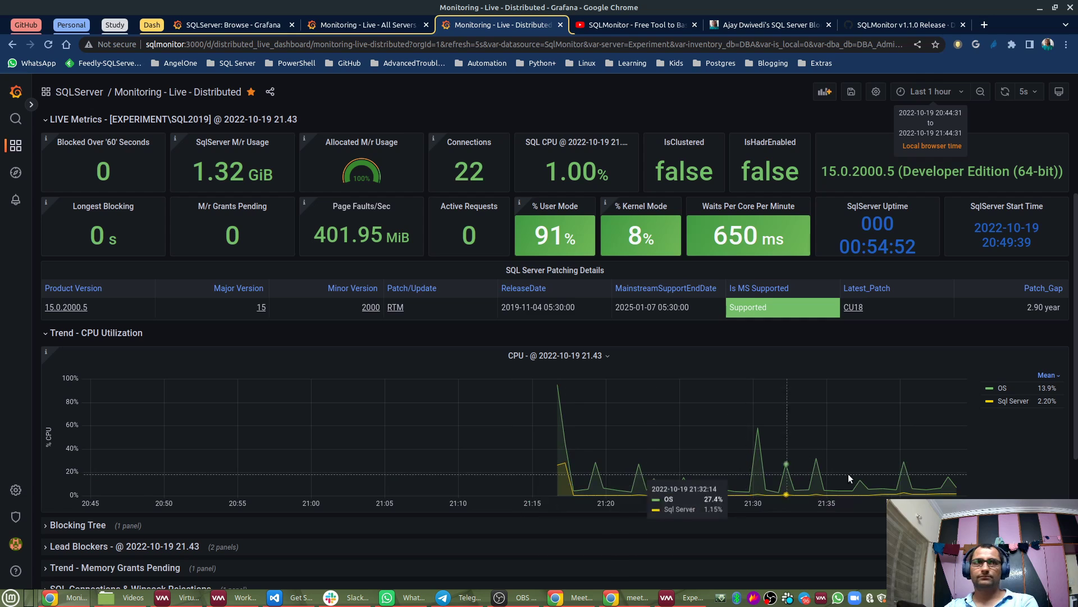
click(63, 331)
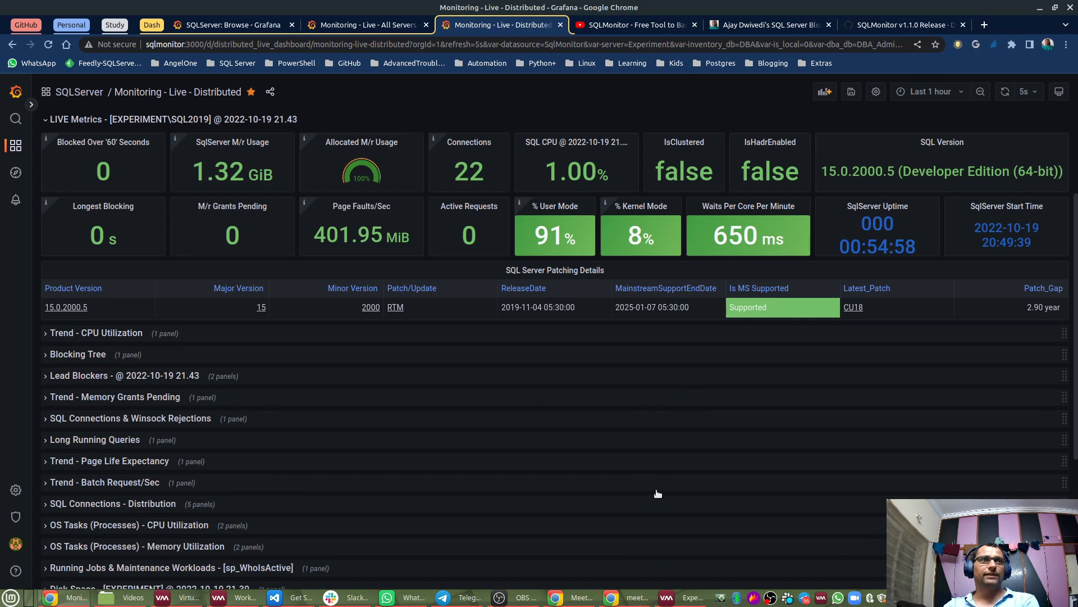
Expand the Blocking Tree row to check for blocking on the Experiment instance, and collapse it again.
scroll(628, 483, up, 3)
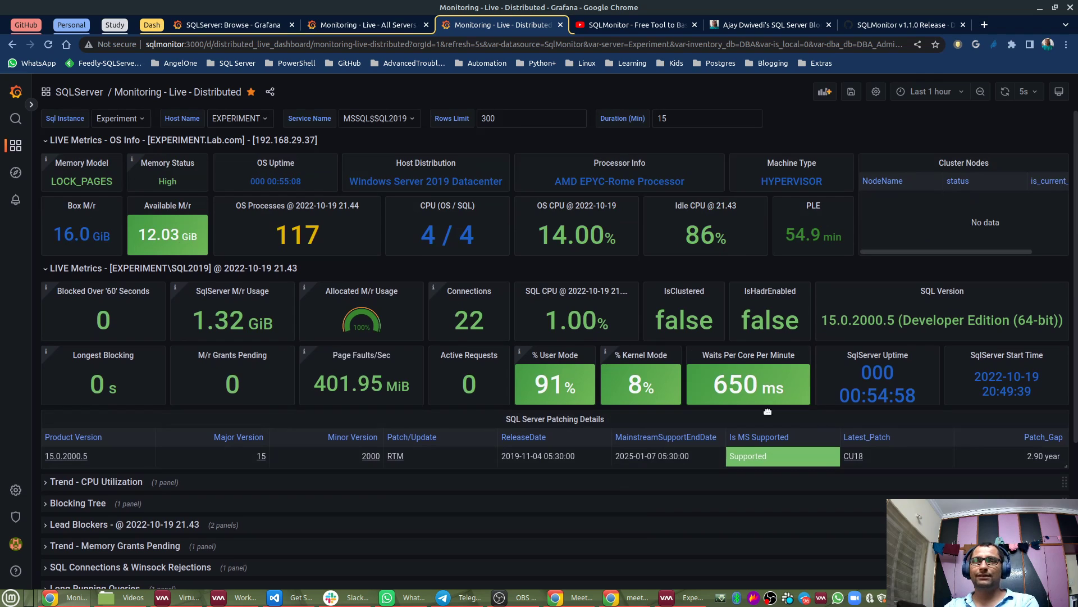
scroll(281, 391, down, 3)
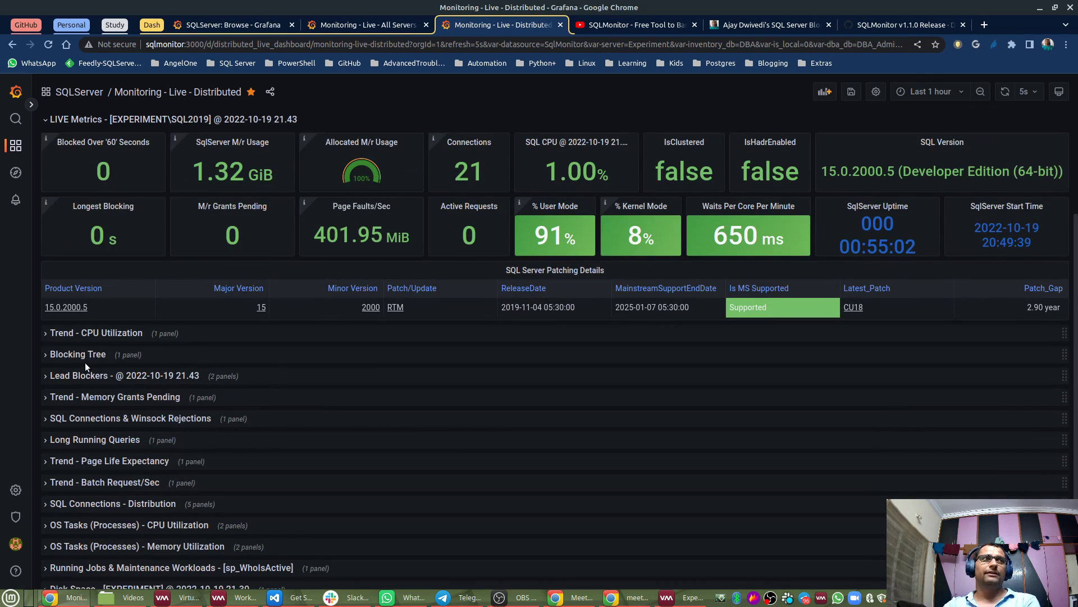
click(86, 353)
scroll(281, 393, down, 1)
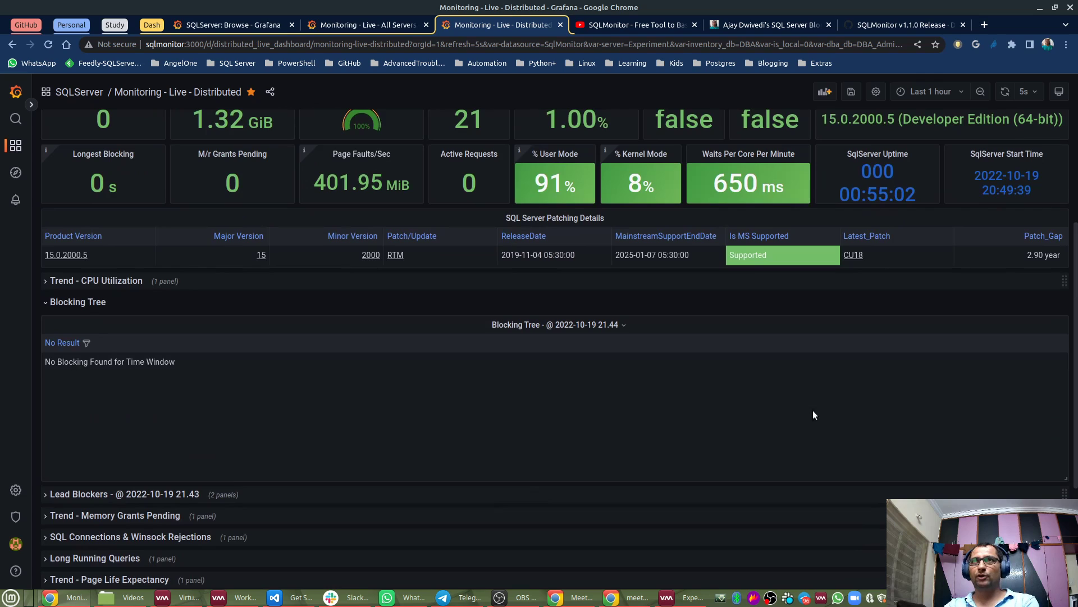
click(75, 301)
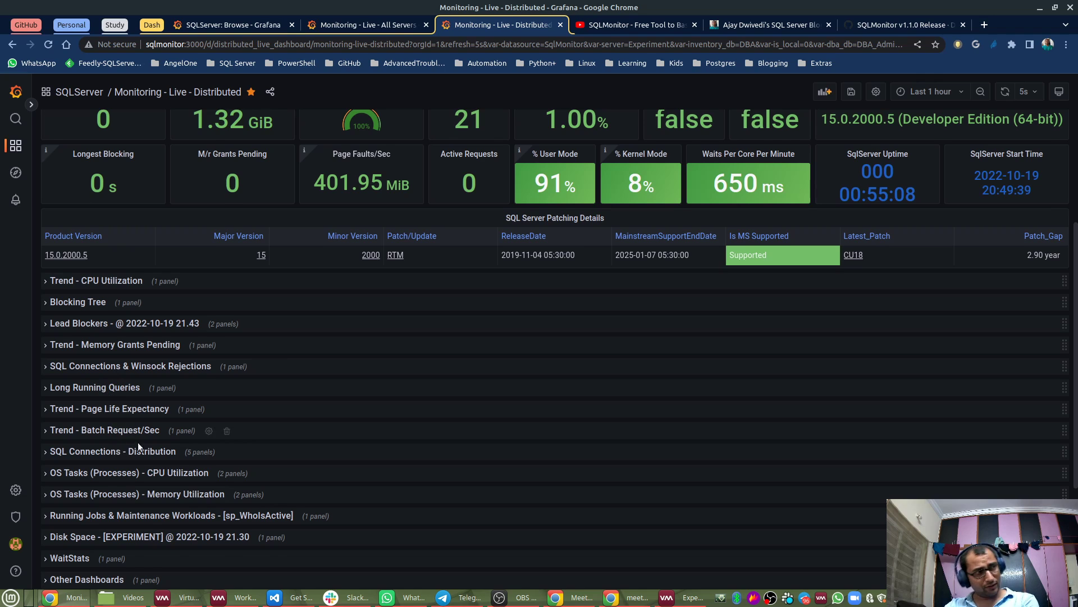
Set the Sql Instance of the Monitoring - Live - Distributed dashboard to SqlPractice.
scroll(151, 434, up, 1)
scroll(152, 434, up, 5)
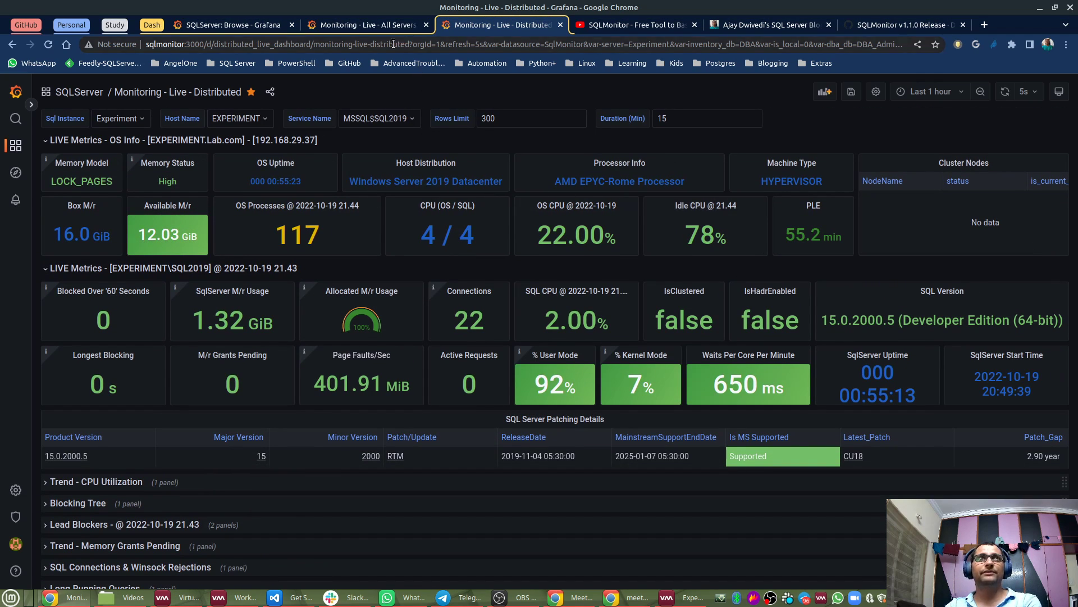
click(137, 120)
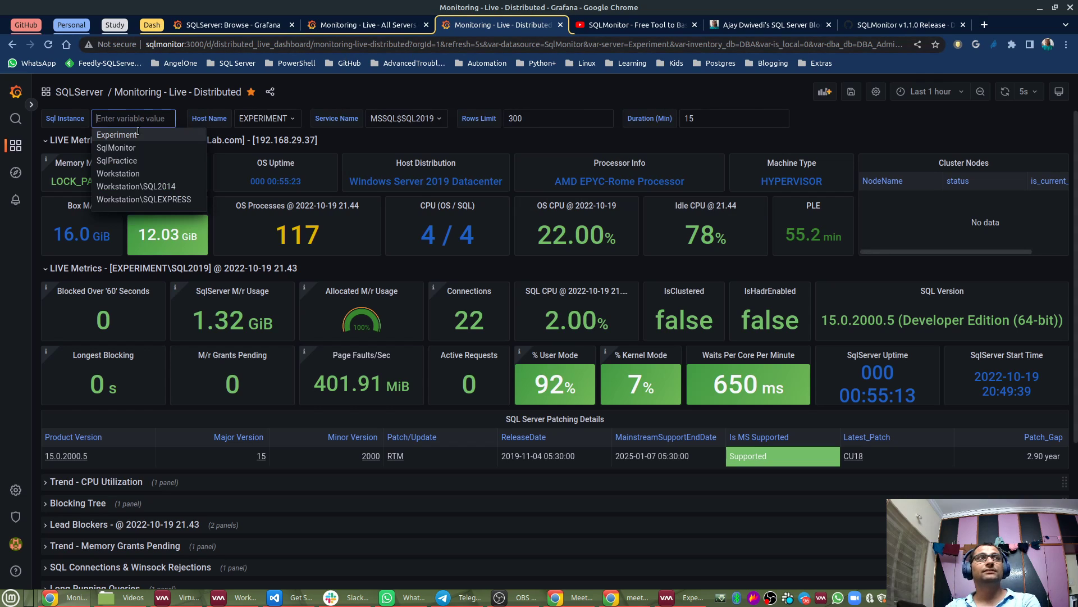
click(130, 161)
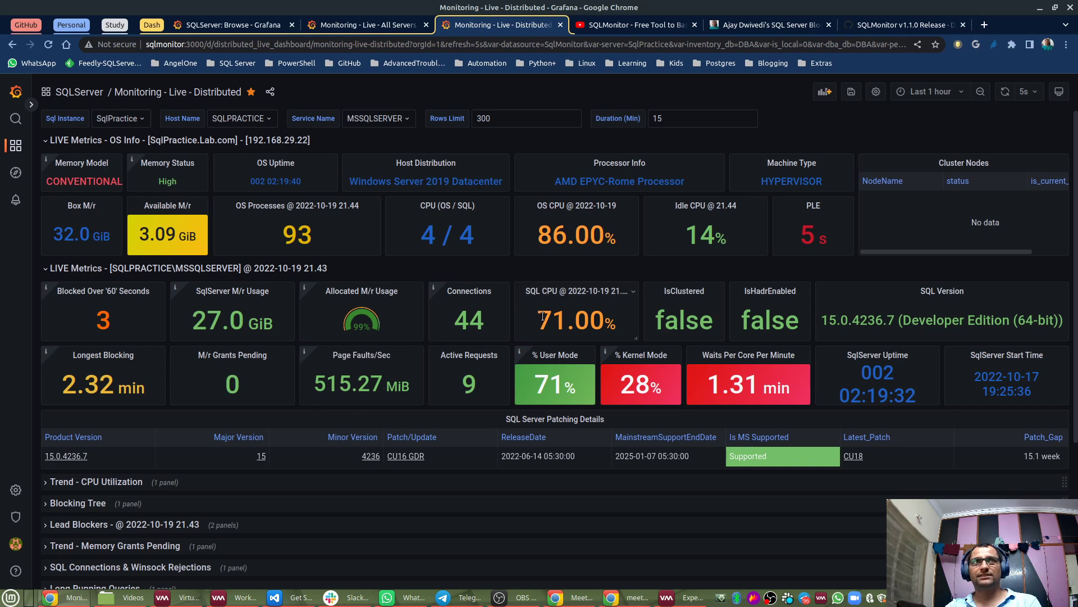
Examine SqlPractice's SQL CPU, Blocked Over '60' Seconds and Longest Blocking metrics by highlighting their values.
double_click(564, 319)
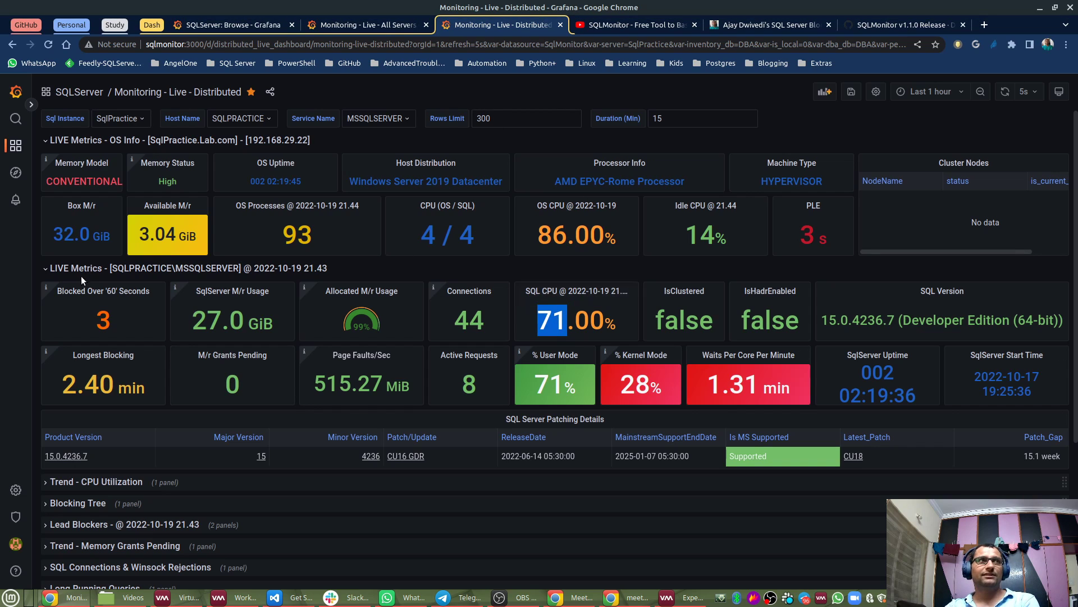
double_click(93, 318)
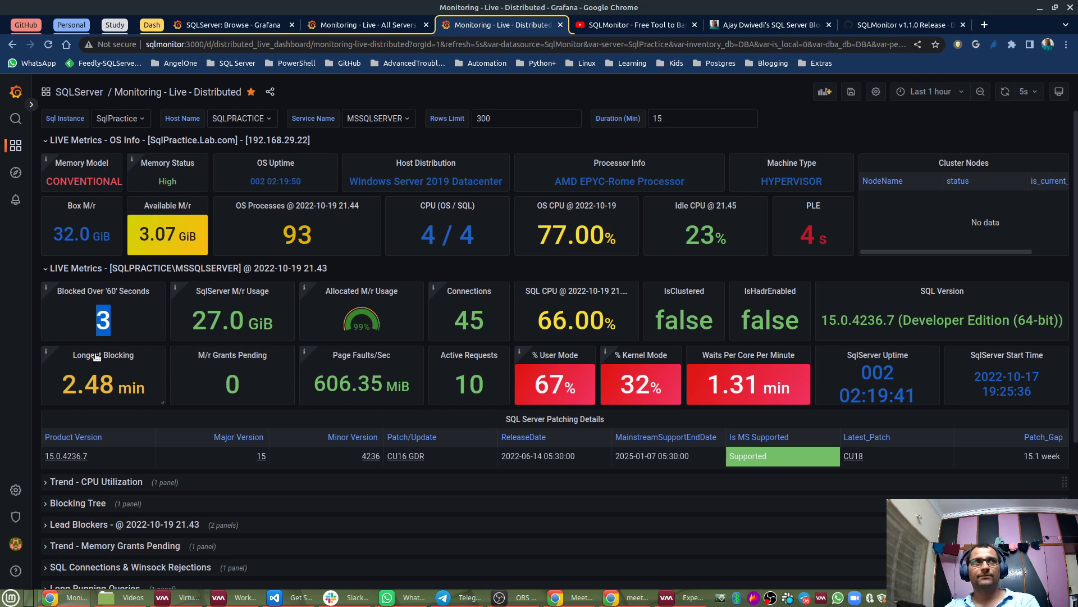
drag(61, 384, 140, 385)
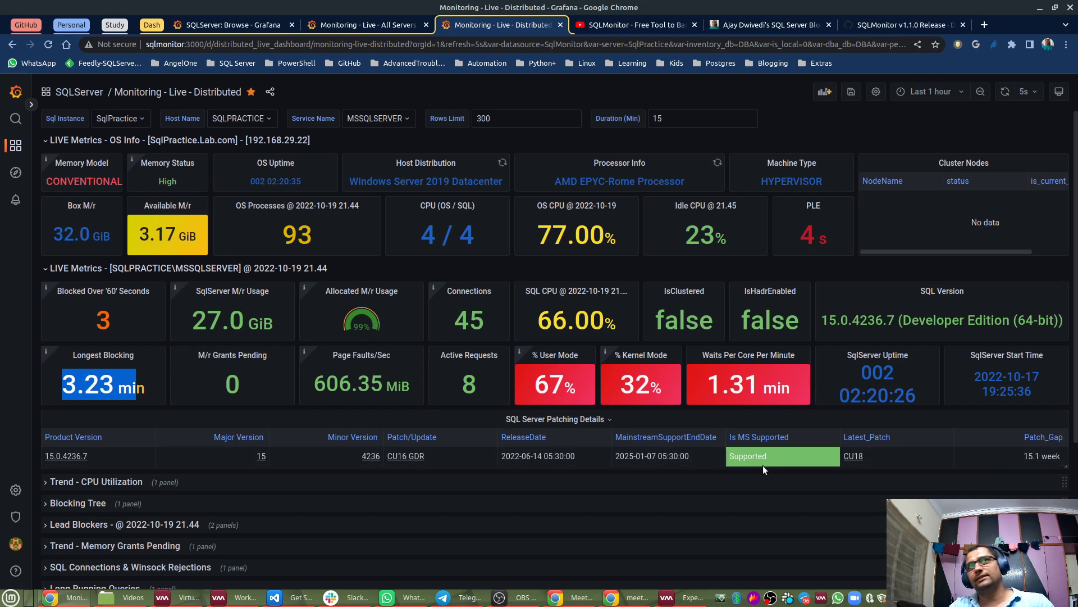
scroll(678, 200, down, 3)
scroll(681, 198, up, 3)
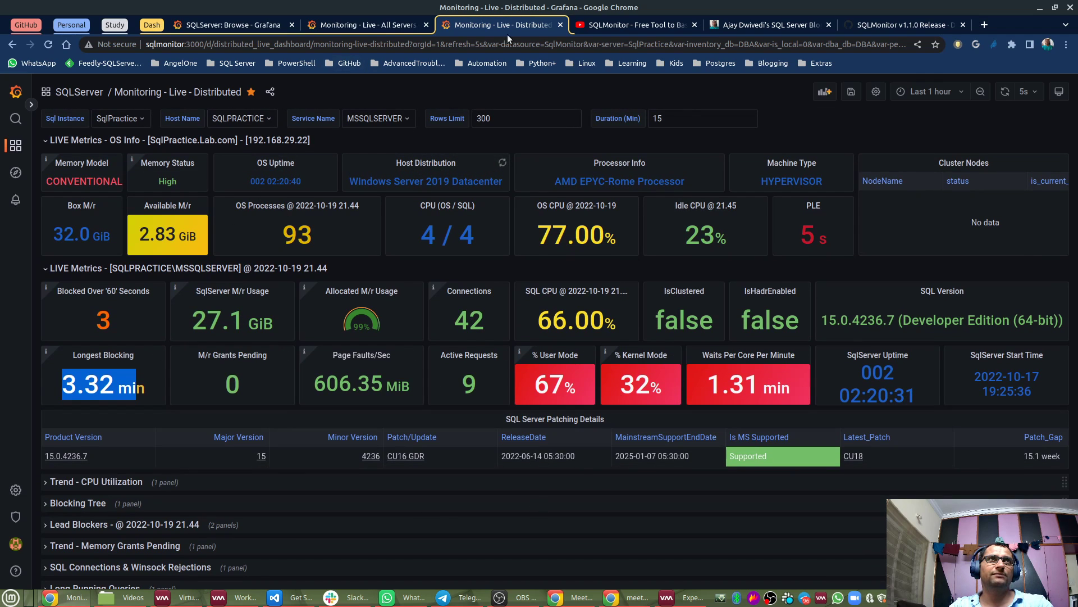
From the SQLServer dashboards folder, load Monitoring - Perfmon Counters - Quest Softwares - Distributed in a new browser tab.
click(379, 25)
click(238, 25)
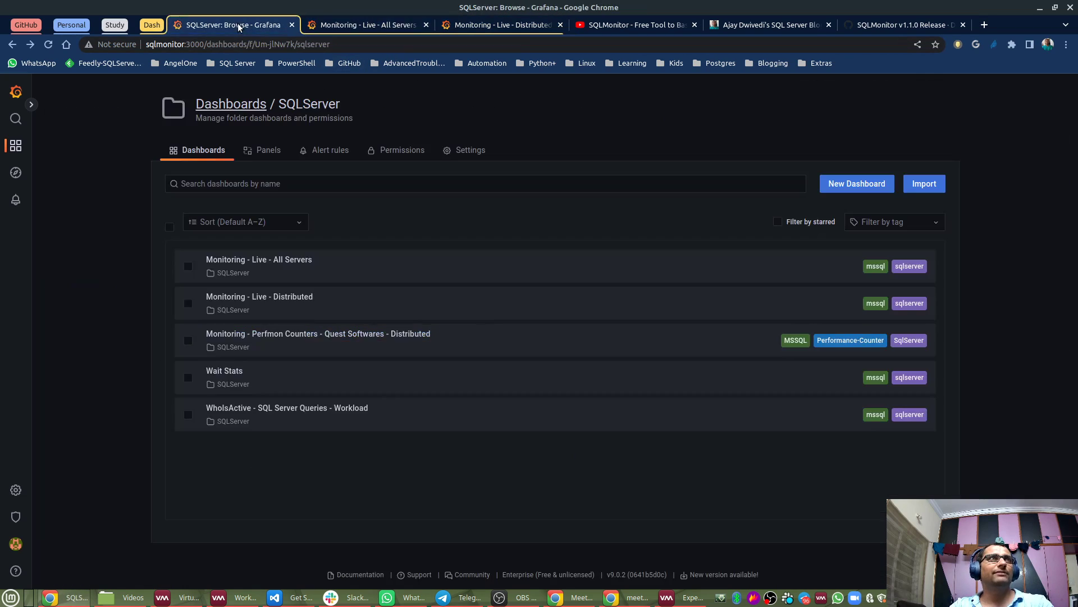
right_click(301, 339)
click(323, 346)
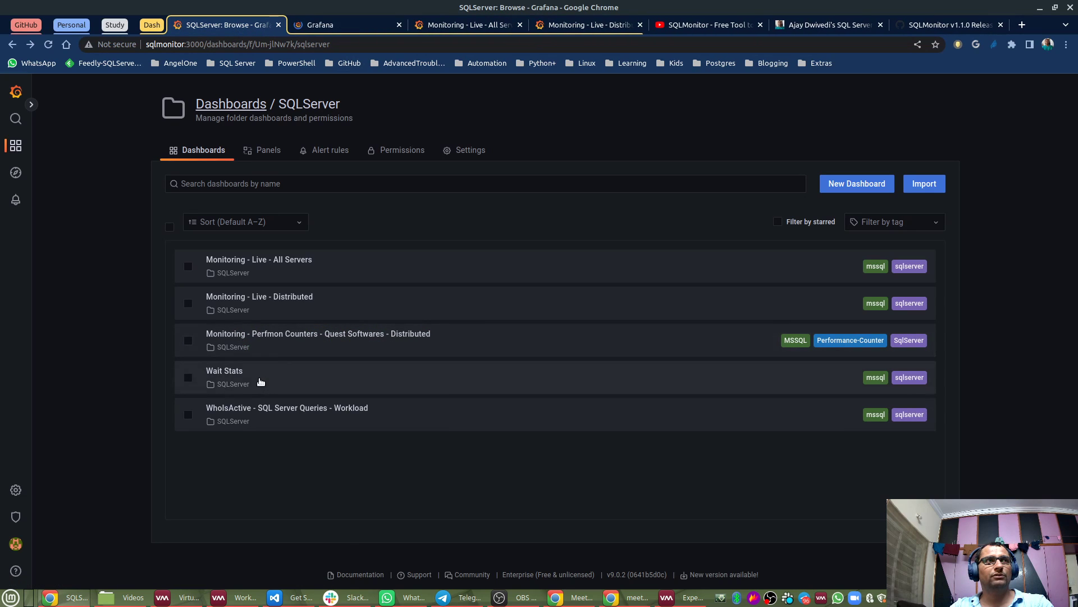
right_click(259, 376)
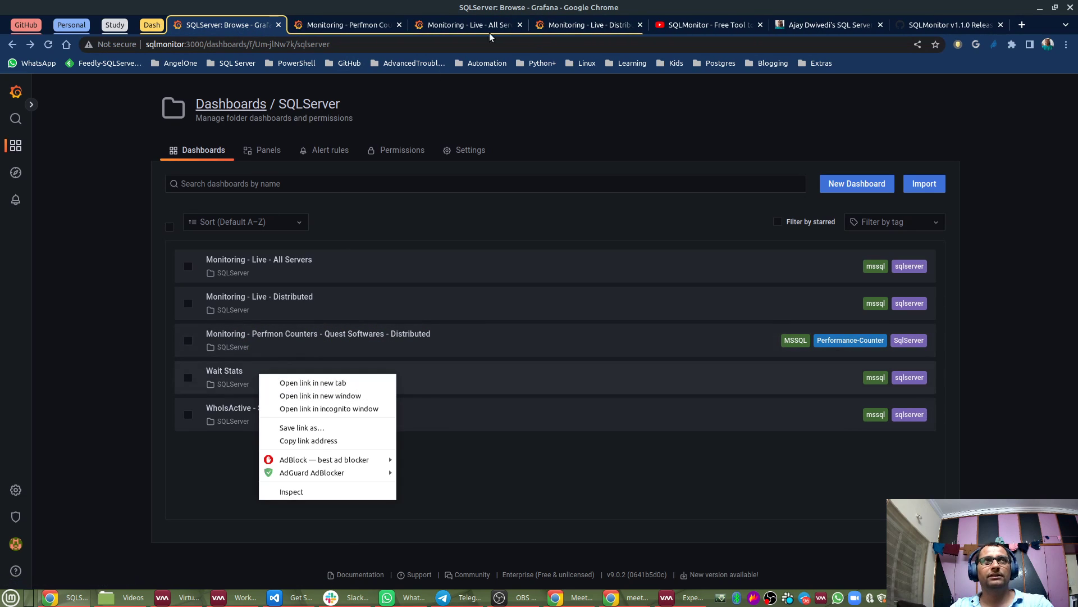
click(565, 25)
Compare the Monitoring - Live - All Servers dashboard with the Monitoring - Live - Distributed dashboard, ending on All Servers.
click(454, 28)
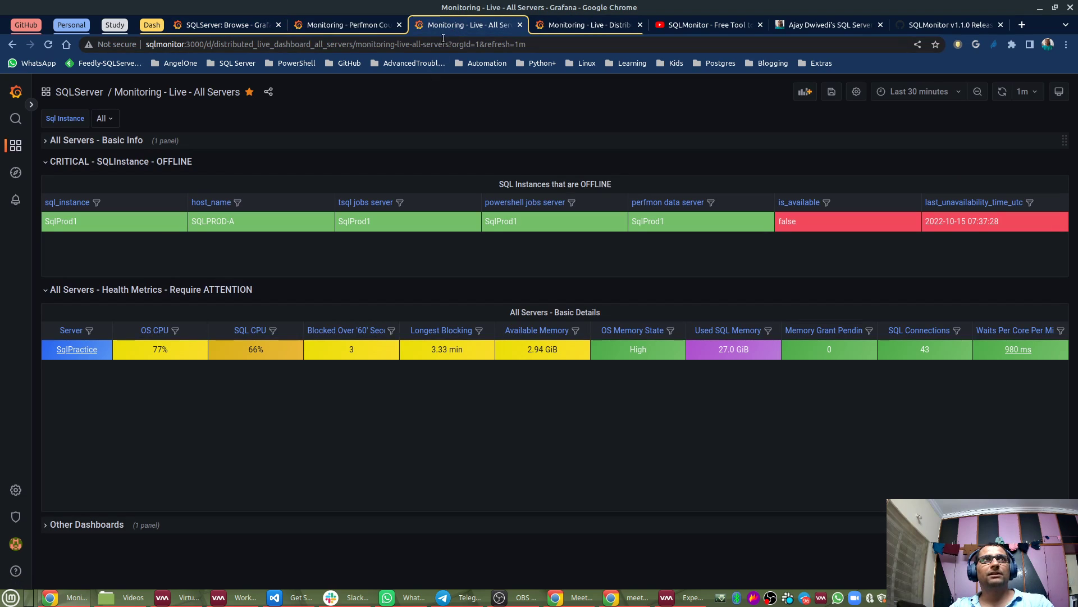
click(575, 26)
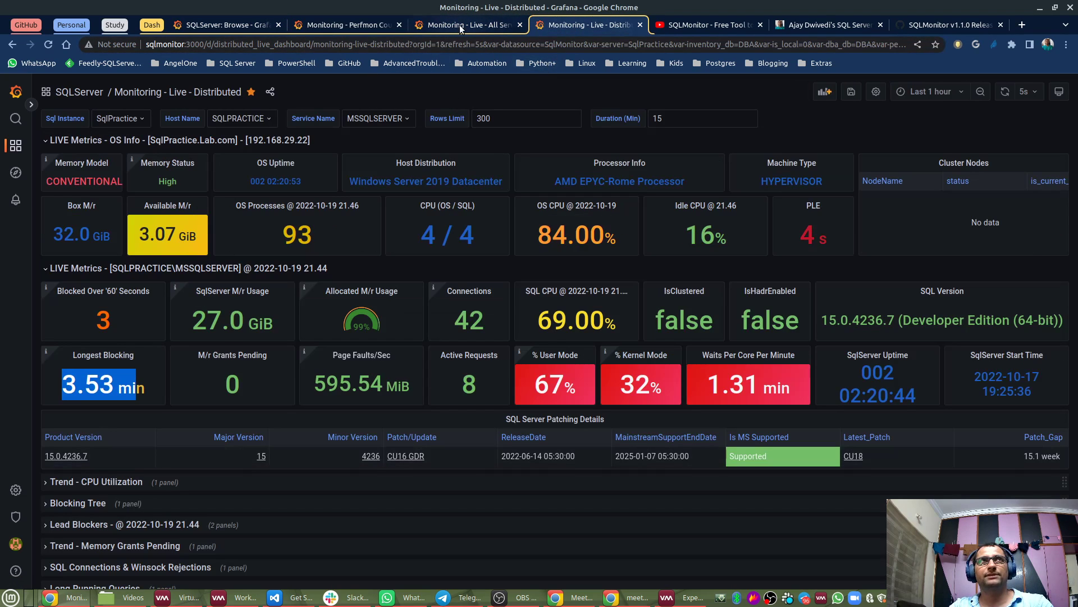
click(458, 26)
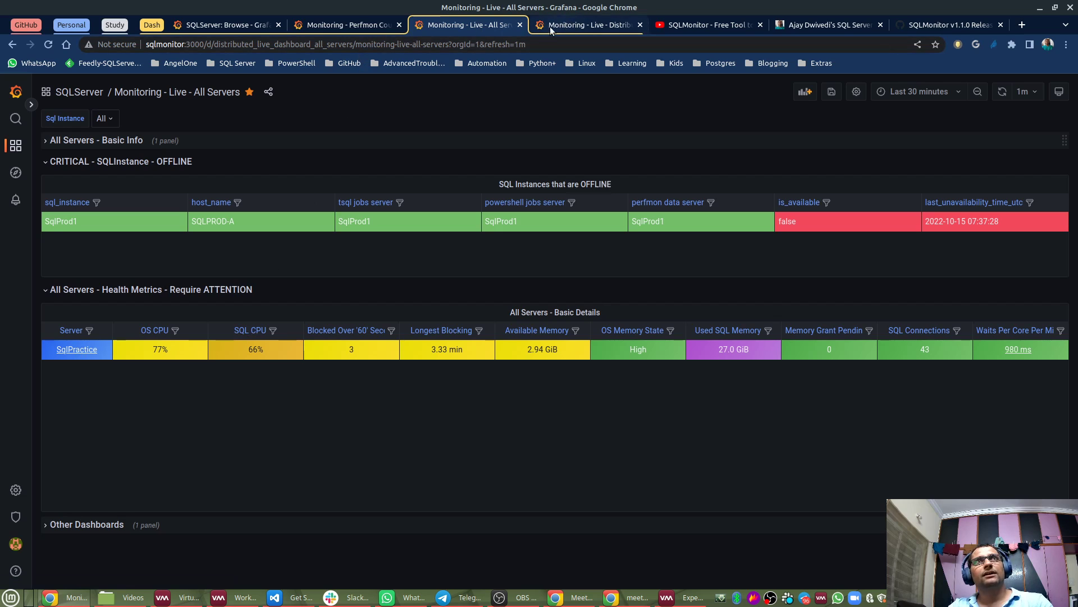
click(599, 26)
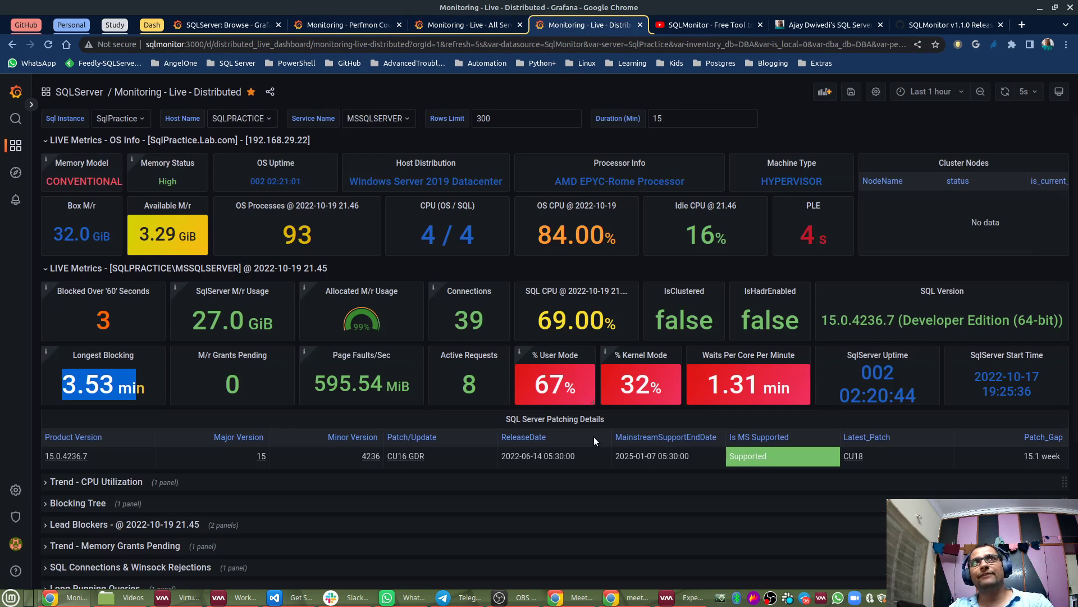
click(469, 25)
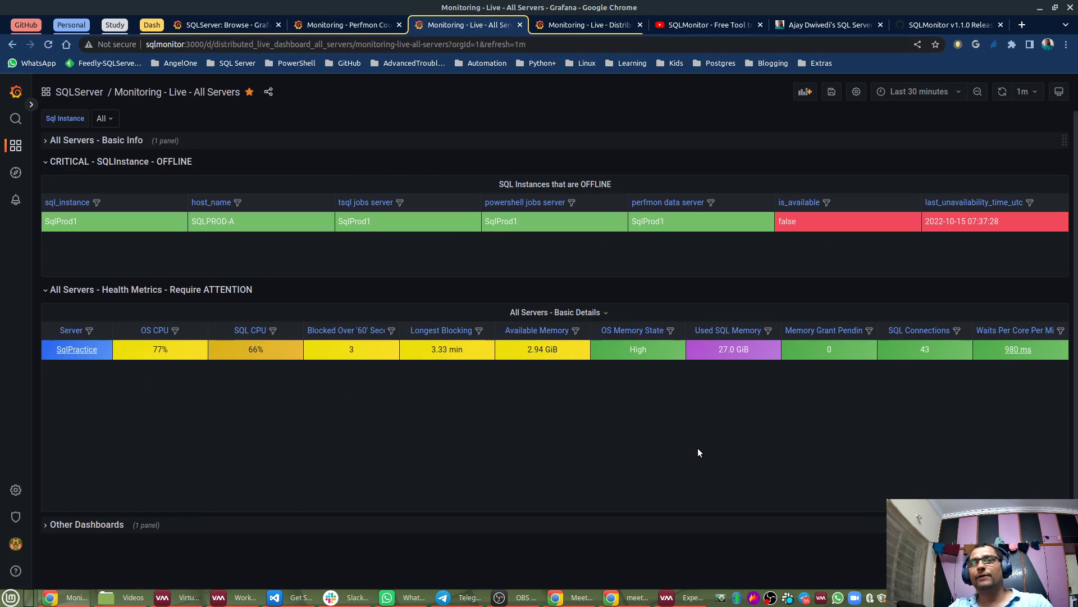
Follow SqlPractice's waits-per-core value to its Wait Stats dashboard and show the WaitStats - Histogram over the Last 6 hours.
click(1014, 351)
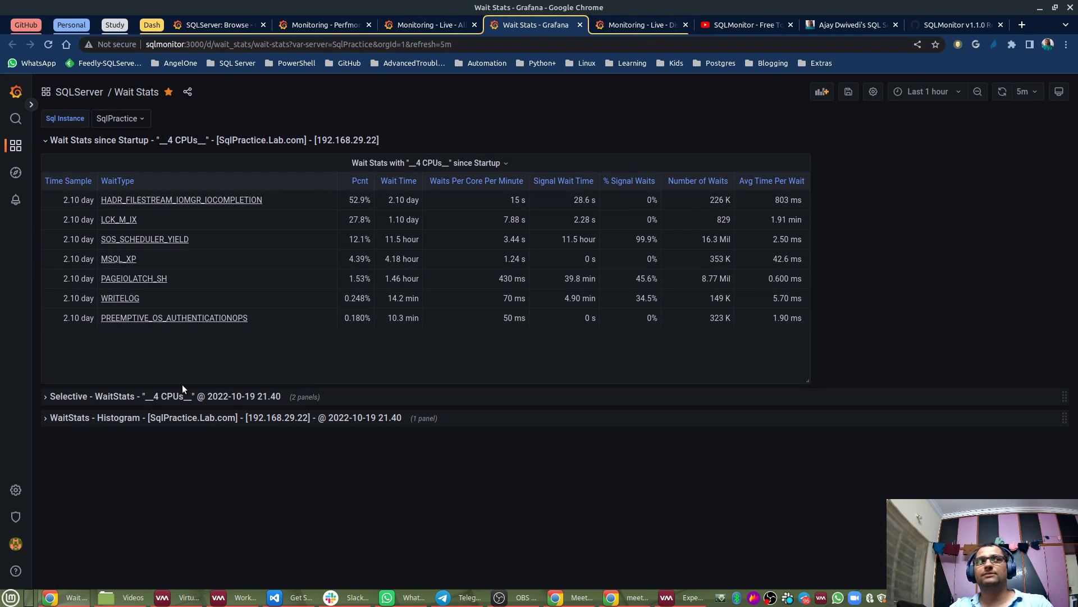
click(183, 417)
scroll(281, 429, down, 2)
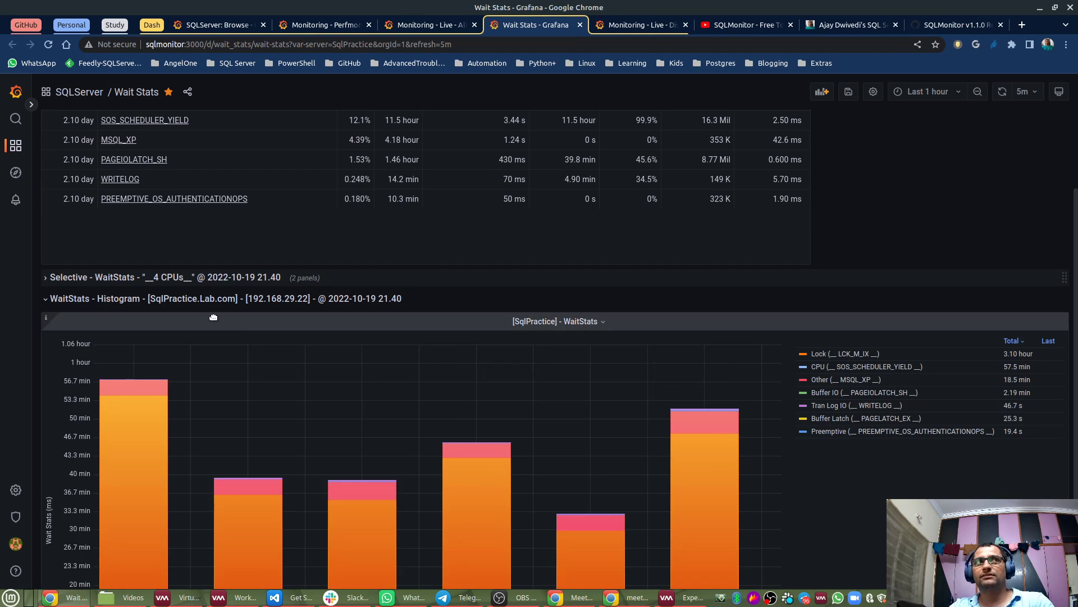
scroll(382, 302, down, 2)
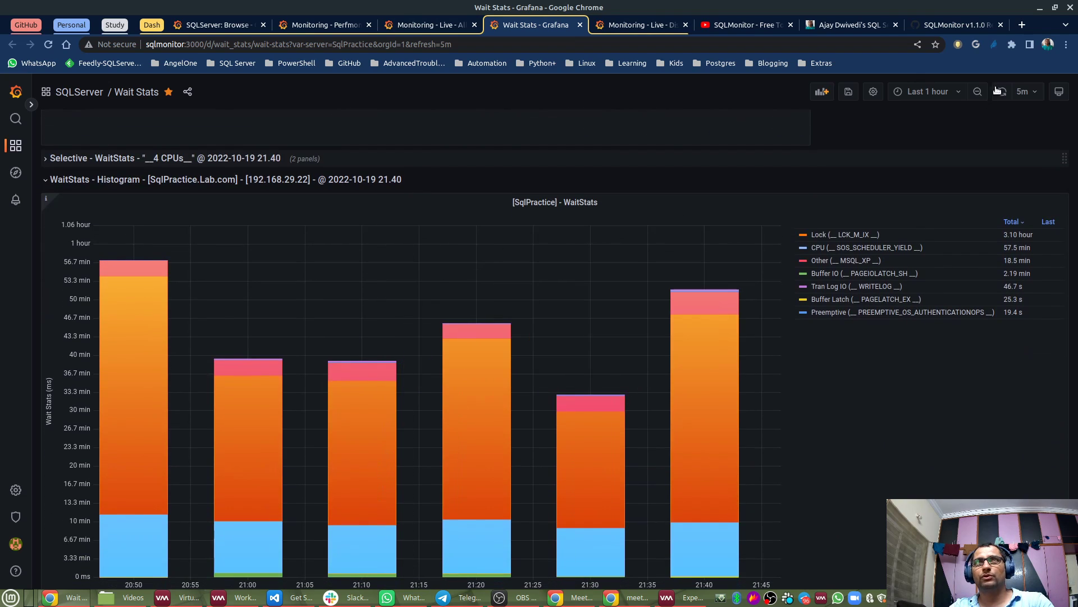
click(926, 92)
click(886, 238)
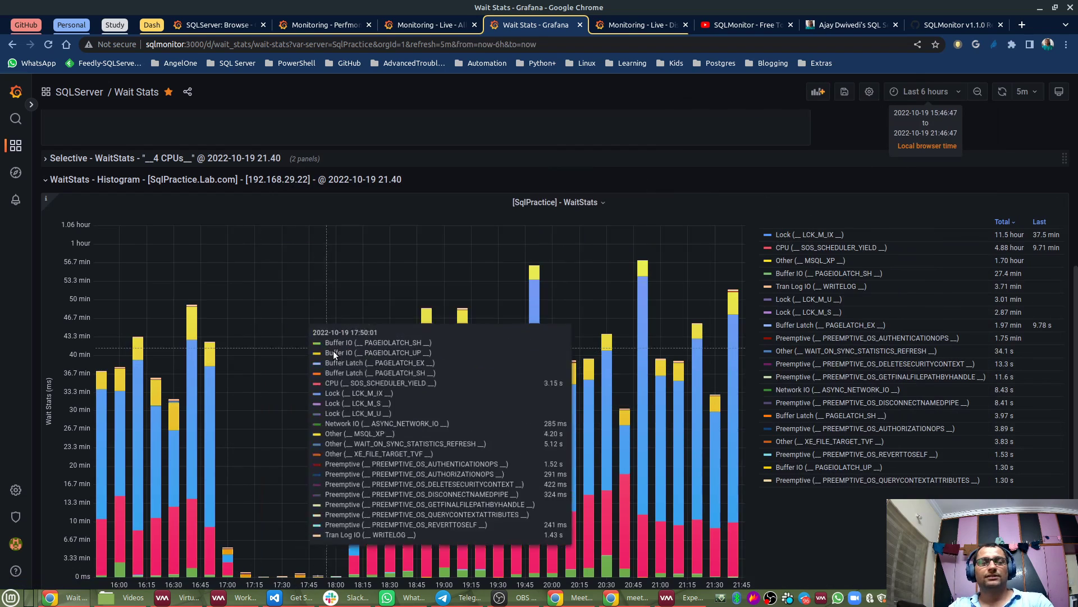
scroll(337, 337, down, 1)
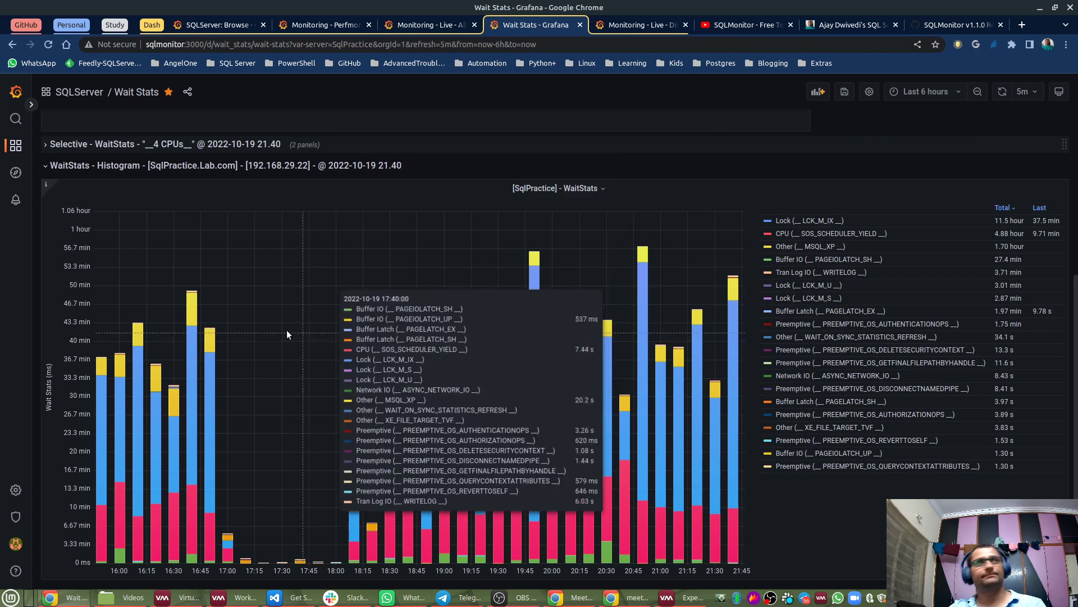
scroll(298, 335, up, 3)
scroll(247, 403, down, 3)
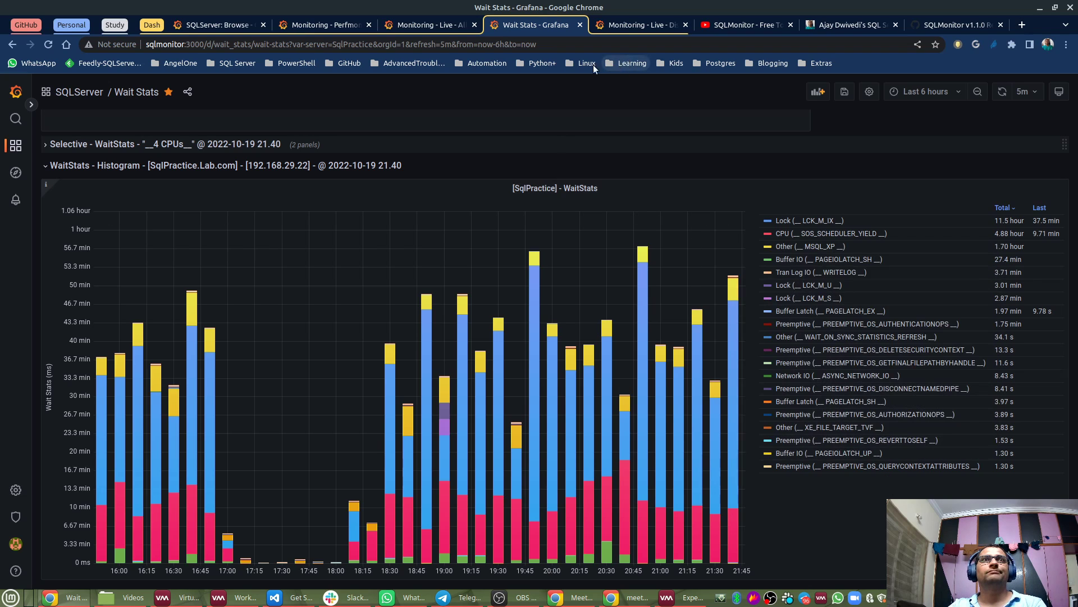
Bring up the Monitoring - Live - Distributed dashboard and set its time range to the last 15 minutes.
click(628, 27)
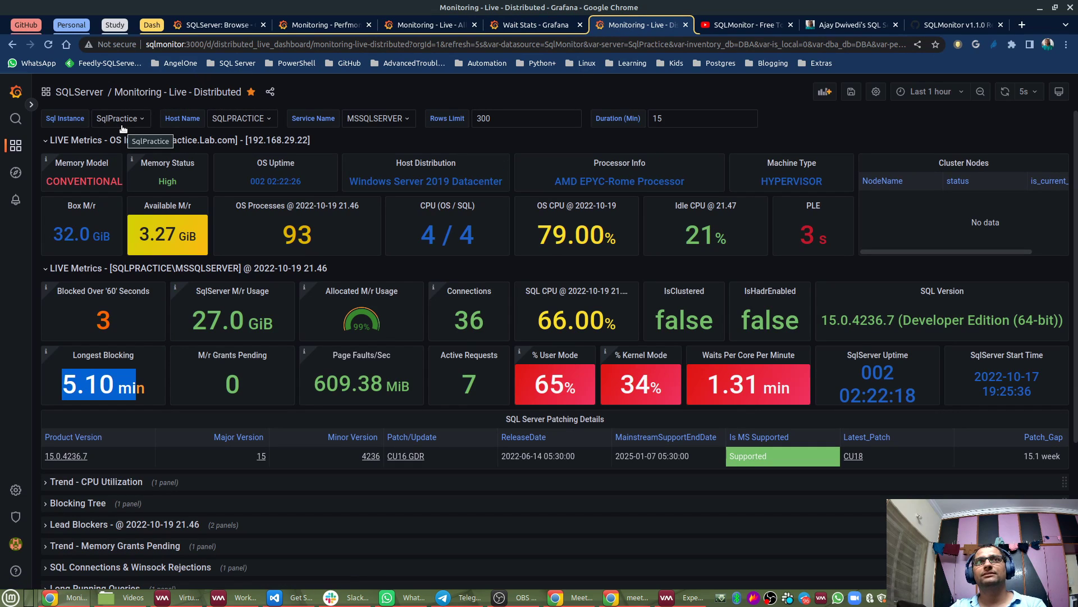
scroll(211, 362, down, 5)
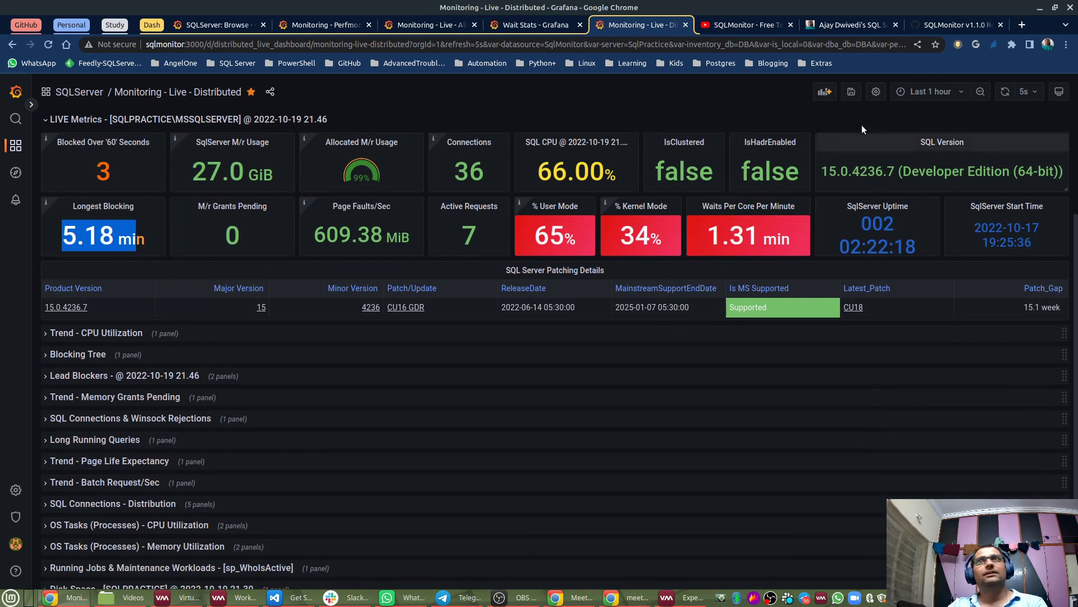
click(952, 98)
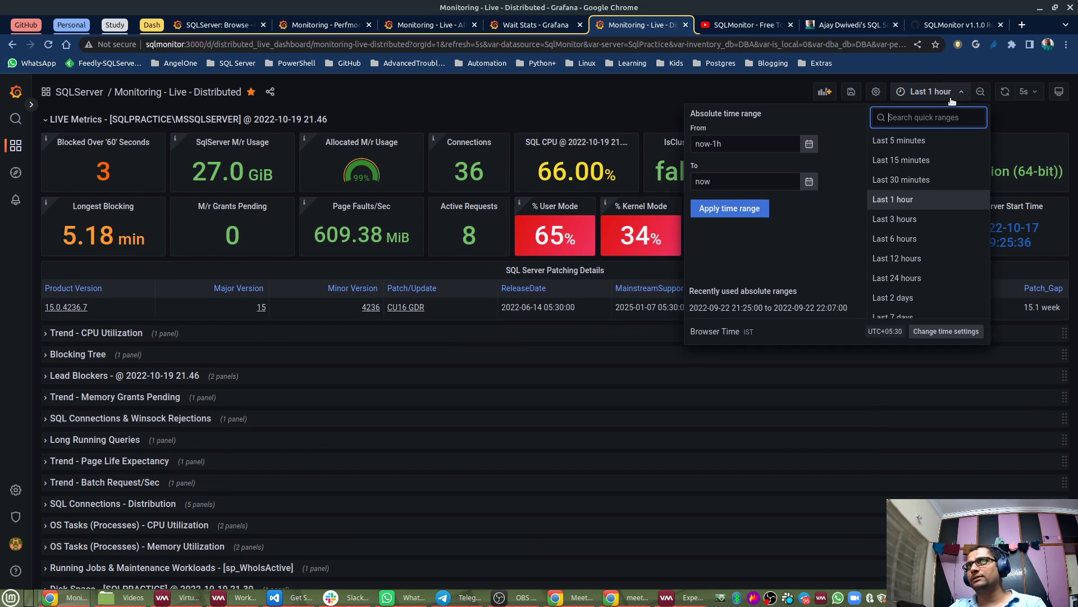
click(910, 161)
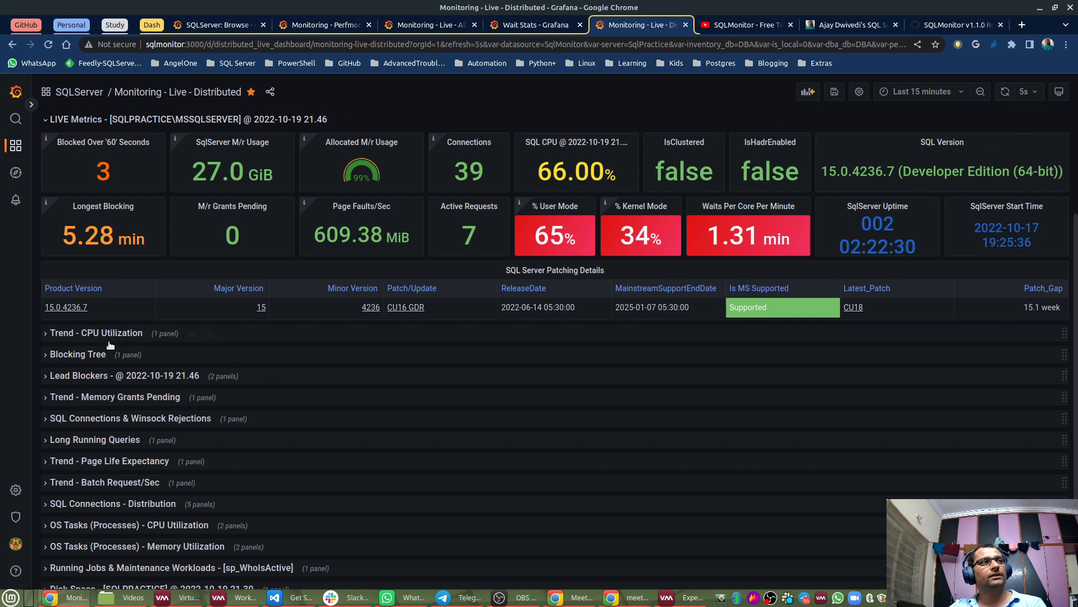
Expand the Blocking Tree section, show its panel in full view and highlight the earliest collection times.
click(88, 361)
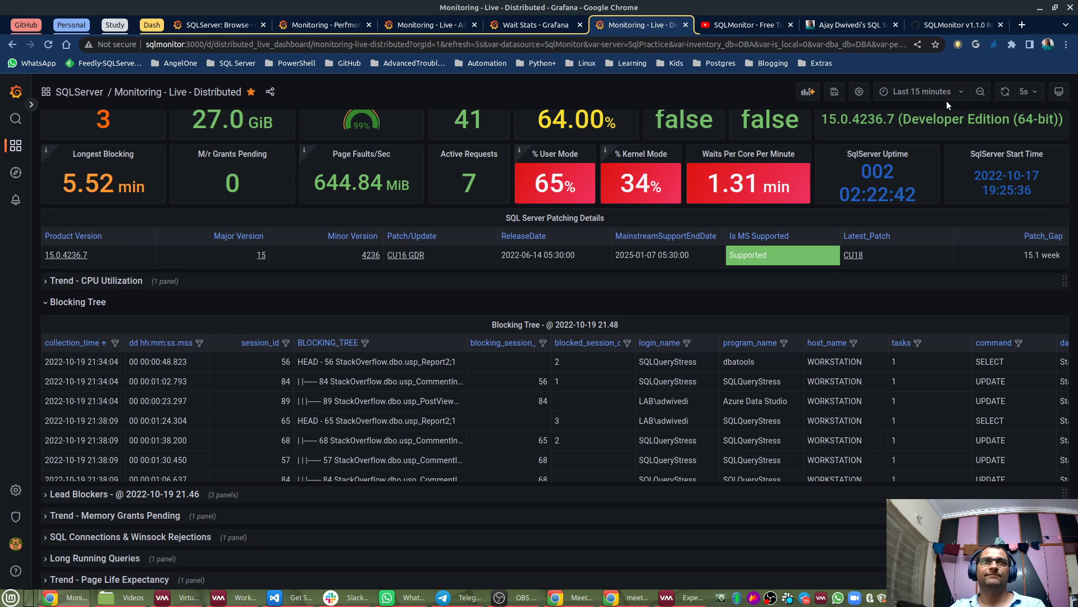
click(590, 324)
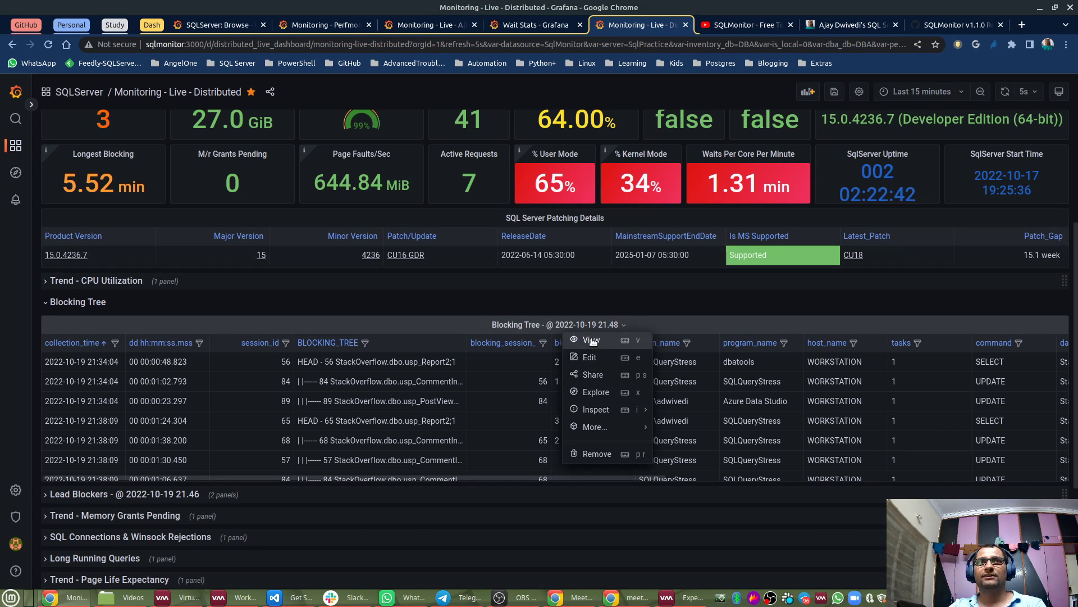
click(629, 339)
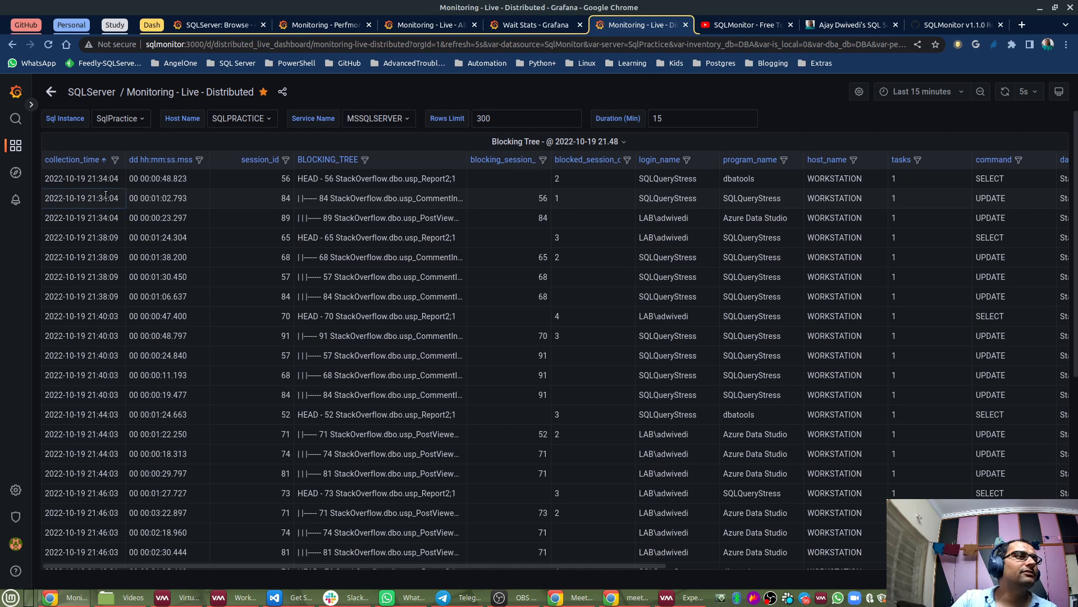
drag(77, 179, 106, 377)
click(496, 296)
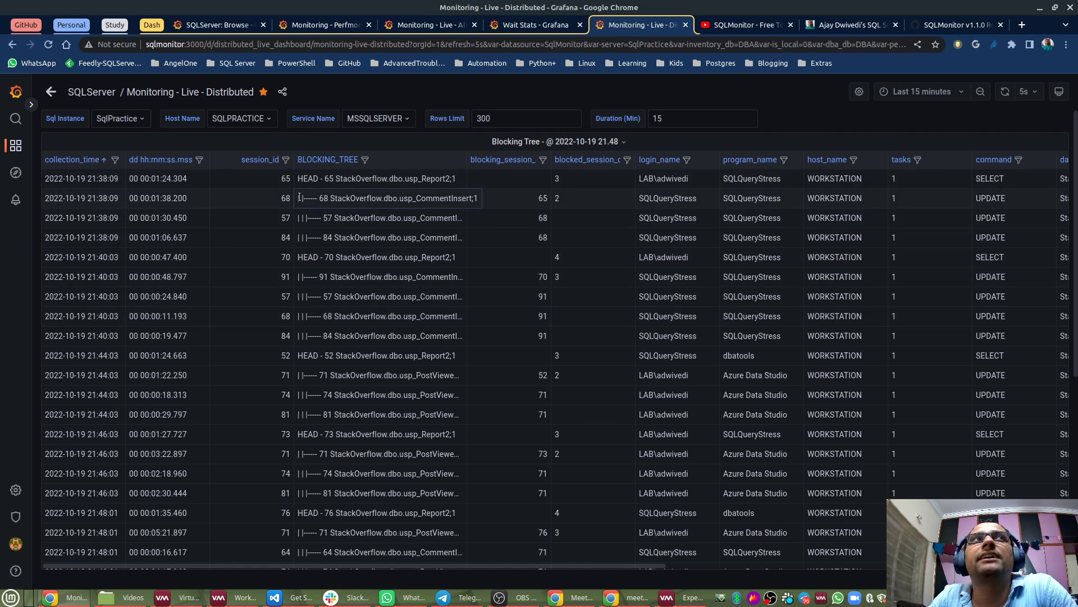
Turn off the dashboard's auto-refresh so that text highlighted in the Blocking Tree table stays selected.
double_click(327, 179)
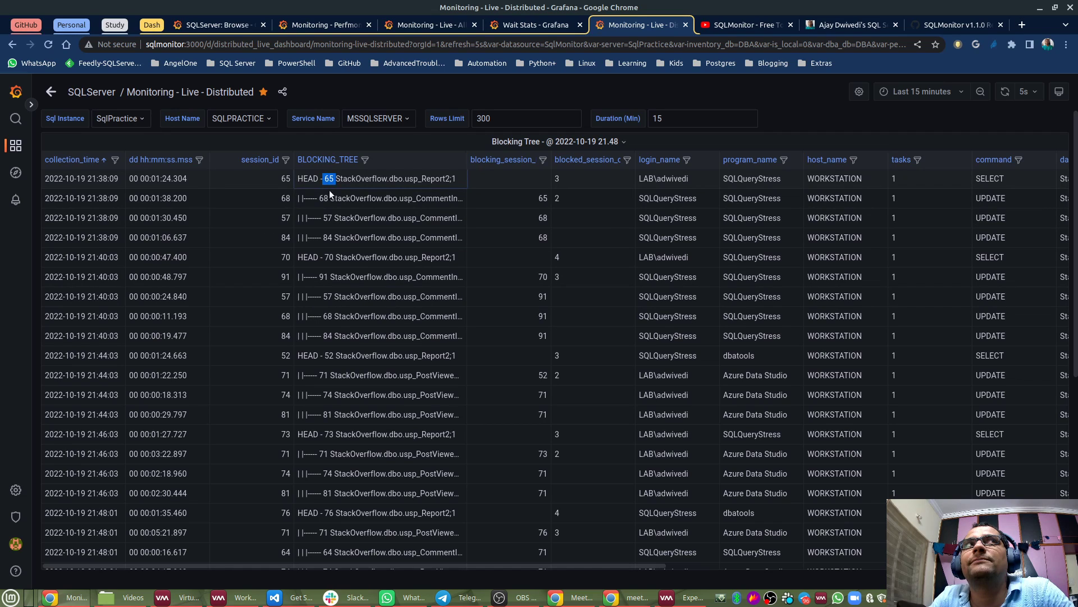
click(1032, 94)
click(1032, 109)
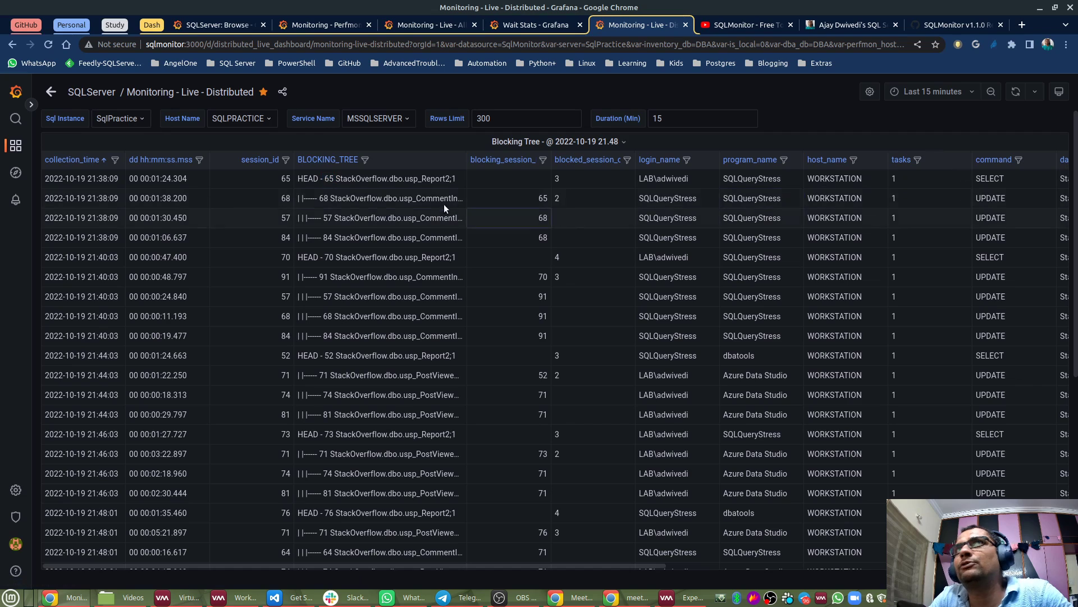
Widen the BLOCKING_TREE column to fit the full procedure names and highlight the one blocked by head session 65.
double_click(332, 179)
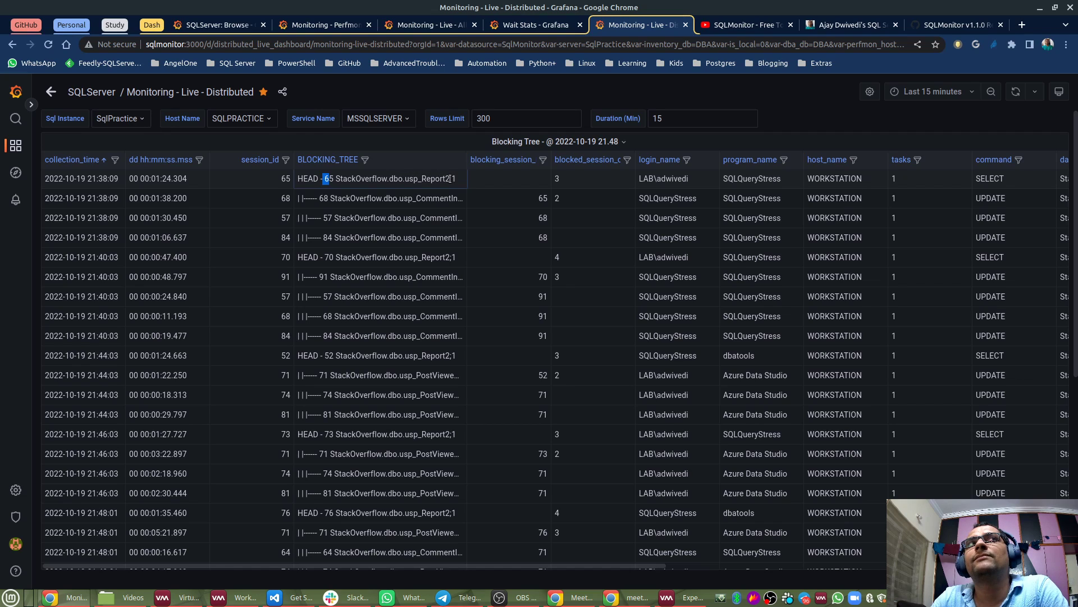
drag(466, 160, 521, 160)
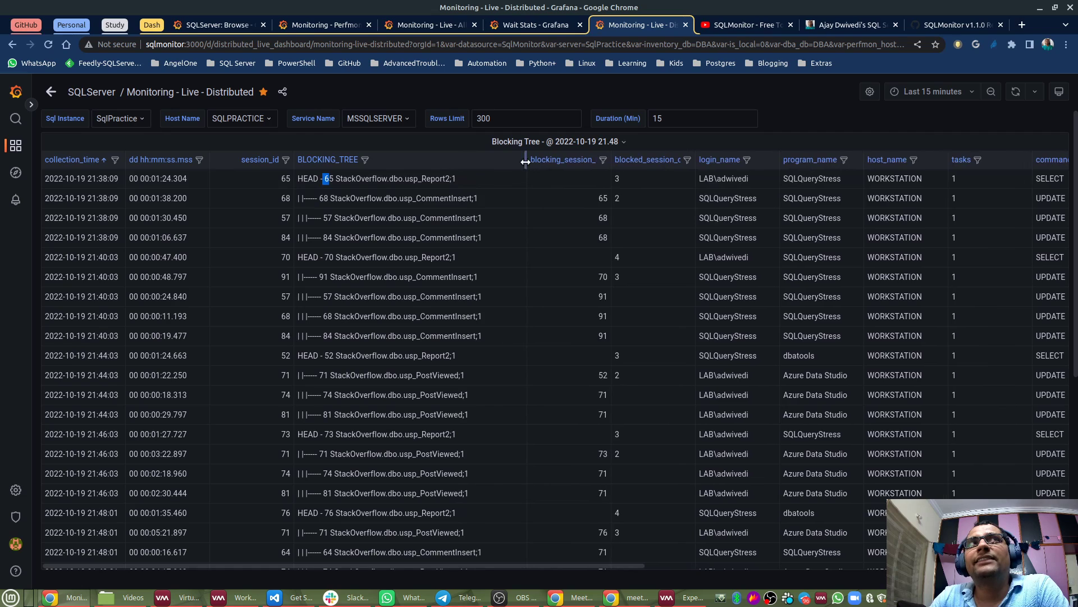
drag(320, 200, 469, 207)
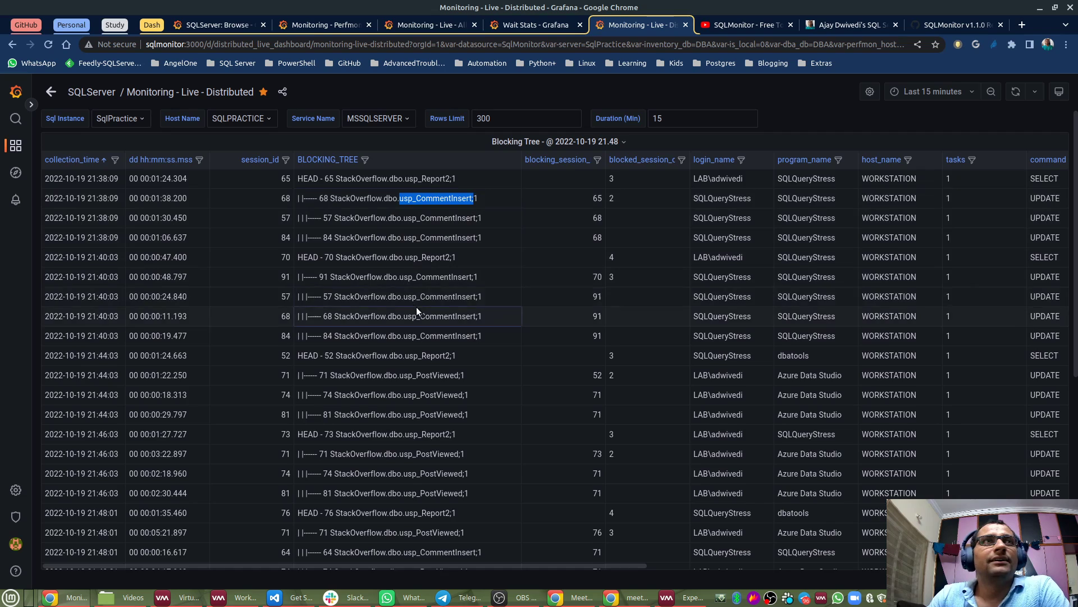
Examine the blocking chain collected at 21:48:01, tracing session IDs and procedure names from the head blocker down to the blocked sessions.
scroll(419, 303, down, 3)
scroll(497, 469, up, 2)
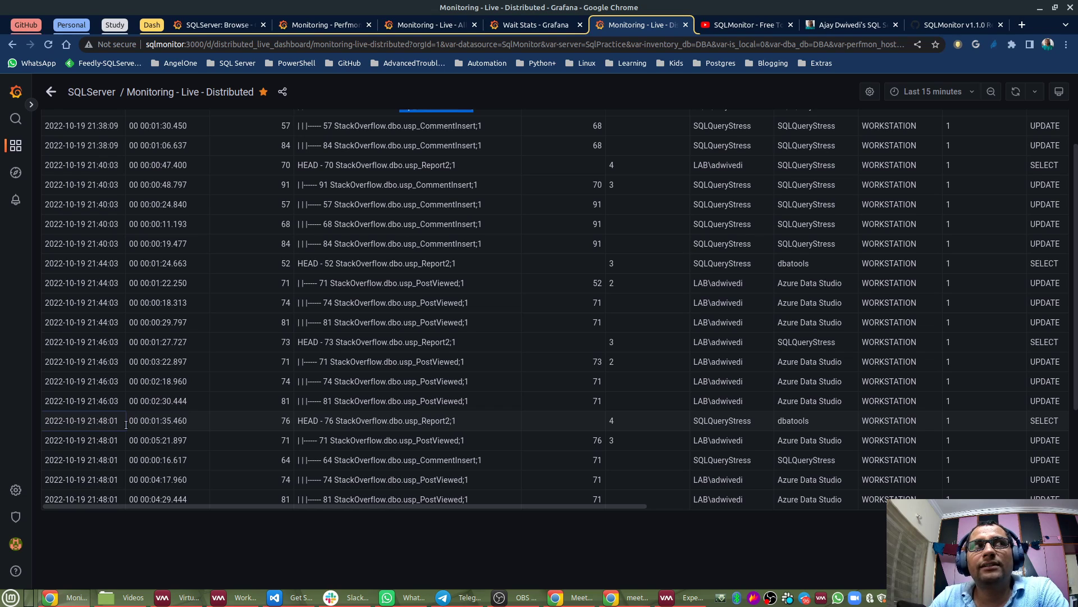
drag(324, 420, 339, 421)
click(414, 423)
drag(405, 422, 452, 422)
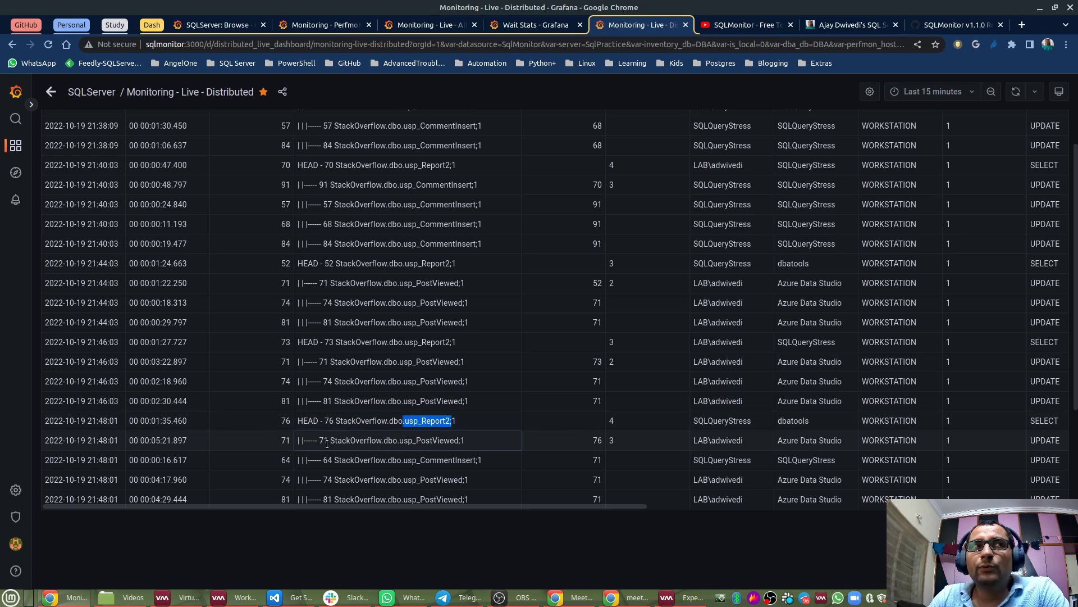
drag(318, 442, 331, 442)
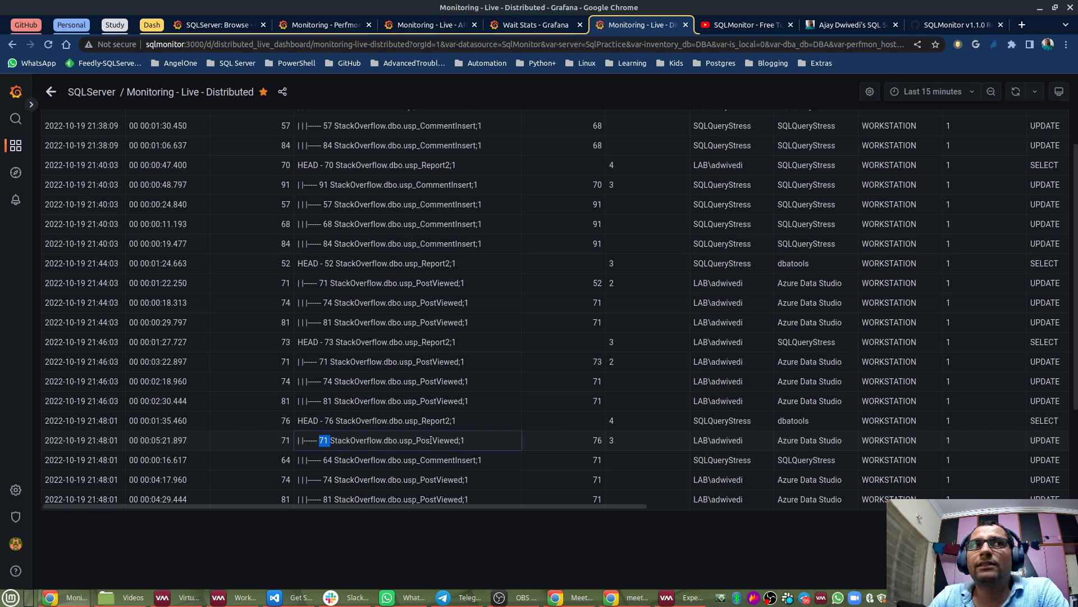
drag(398, 442, 469, 443)
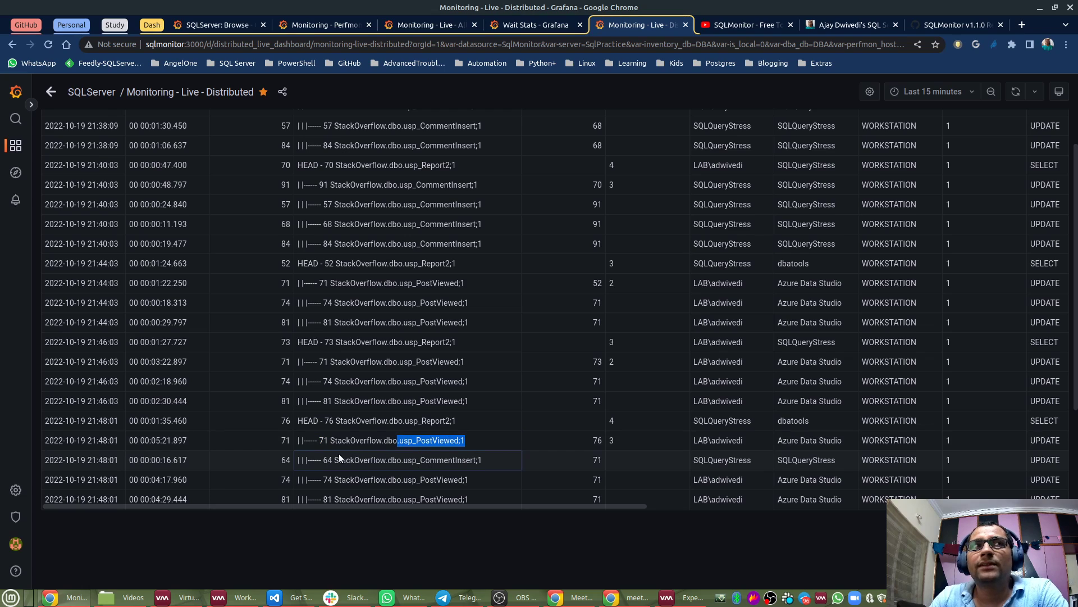
click(325, 444)
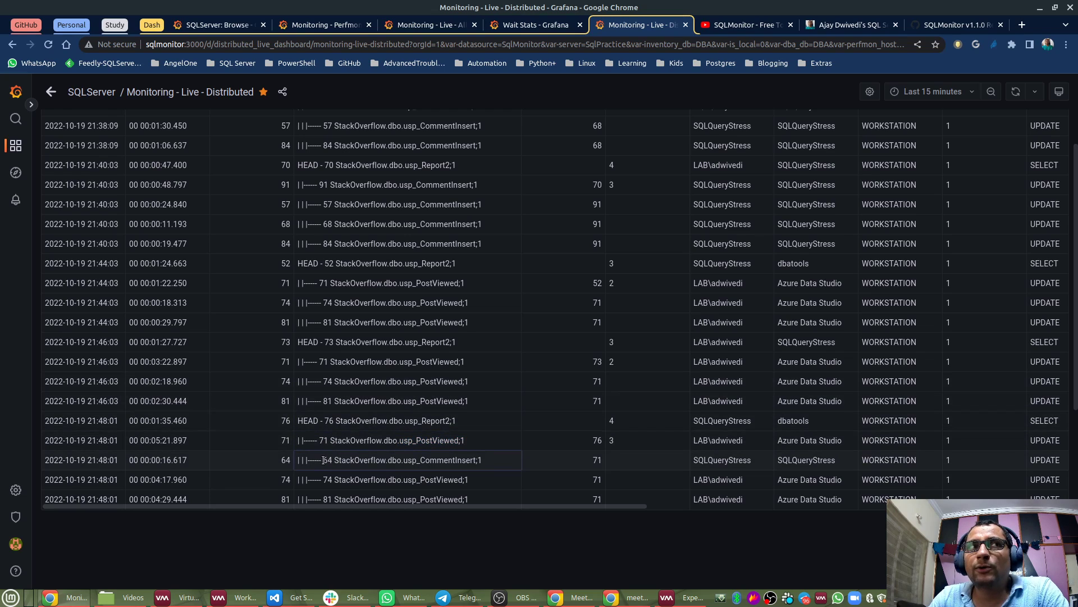
drag(324, 460, 333, 460)
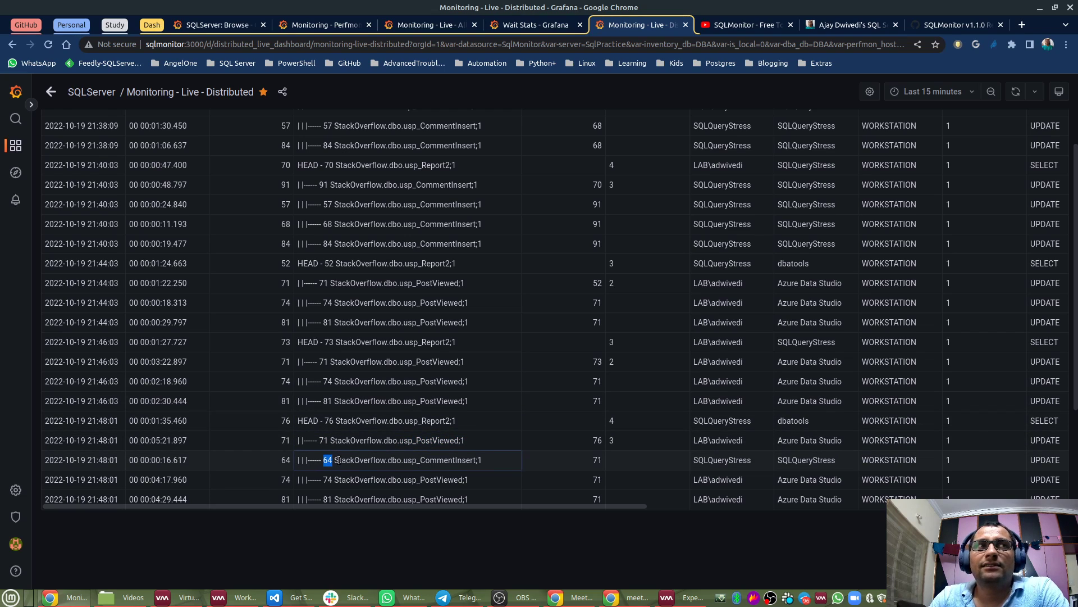
drag(403, 460, 483, 461)
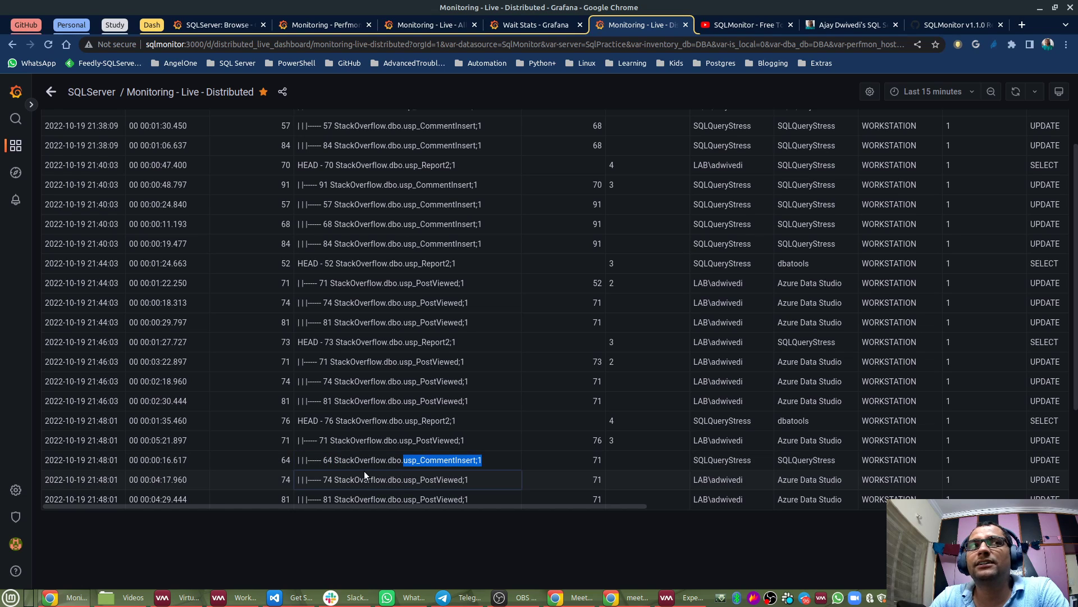
drag(319, 441, 336, 441)
drag(324, 480, 338, 498)
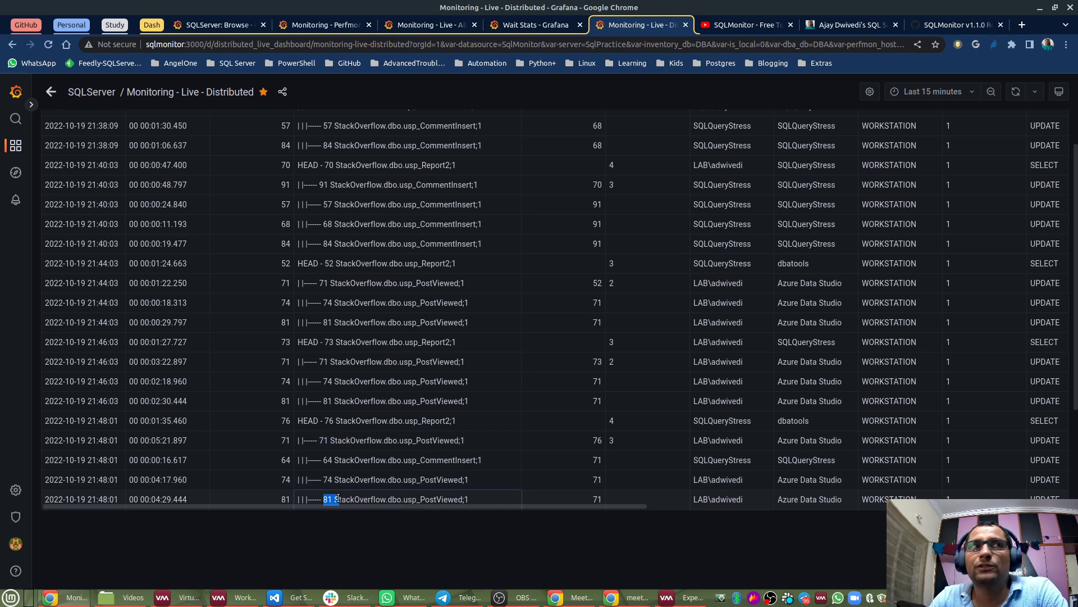
drag(319, 441, 341, 423)
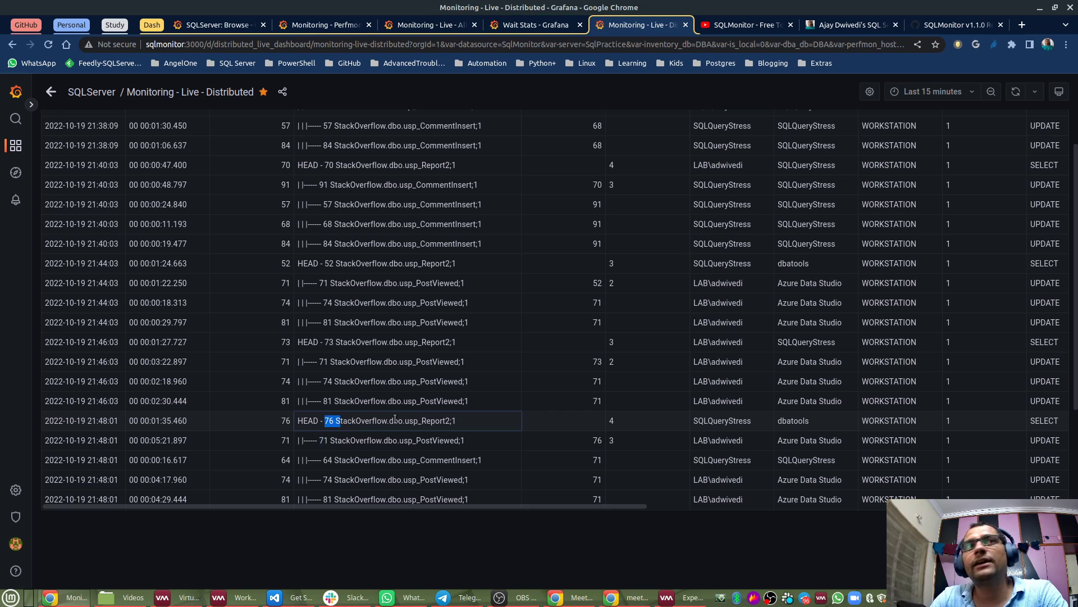
Widen the blocked_session_count column to fit its full heading and highlight the count for head session 76.
scroll(607, 344, up, 2)
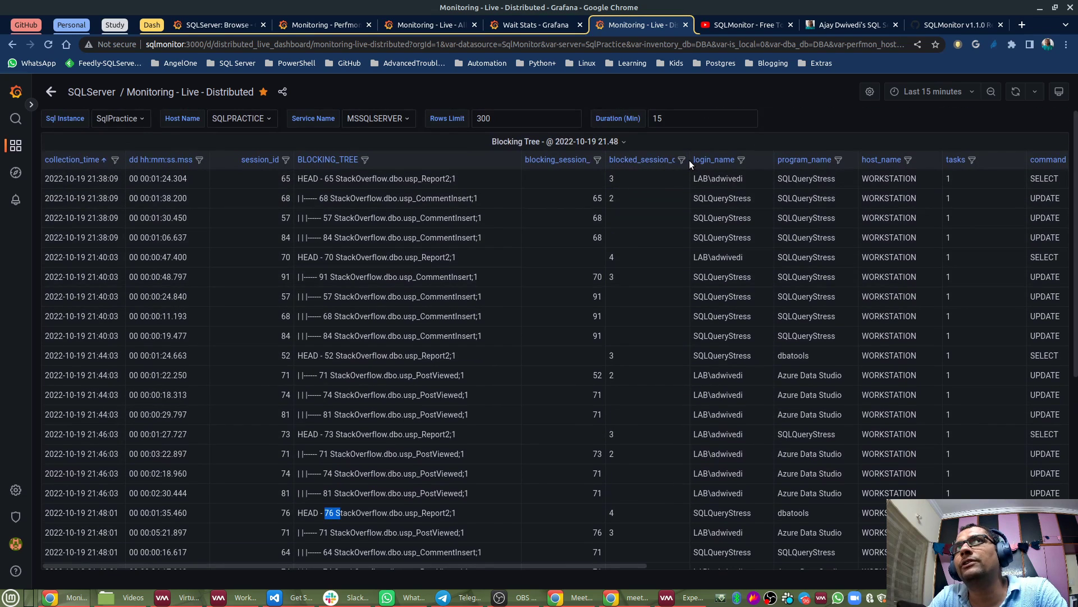
drag(690, 160, 713, 160)
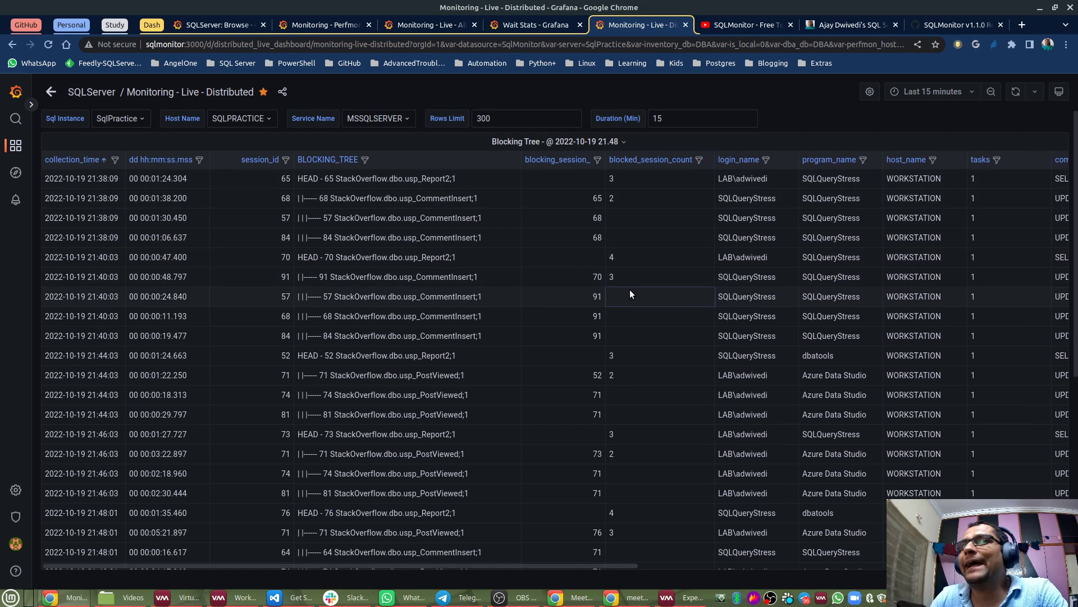
scroll(629, 289, down, 2)
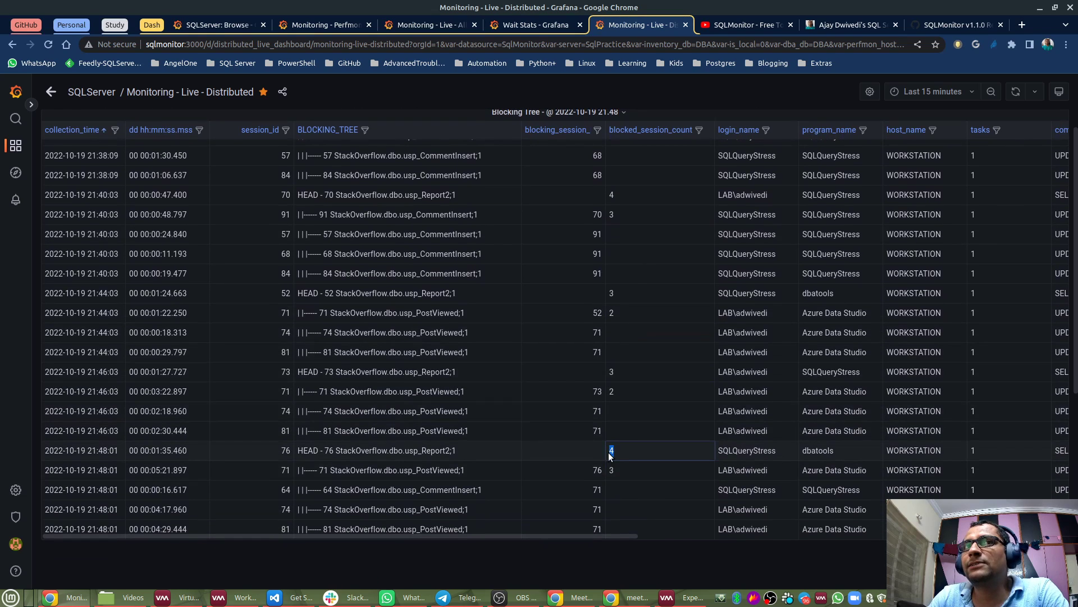
double_click(611, 451)
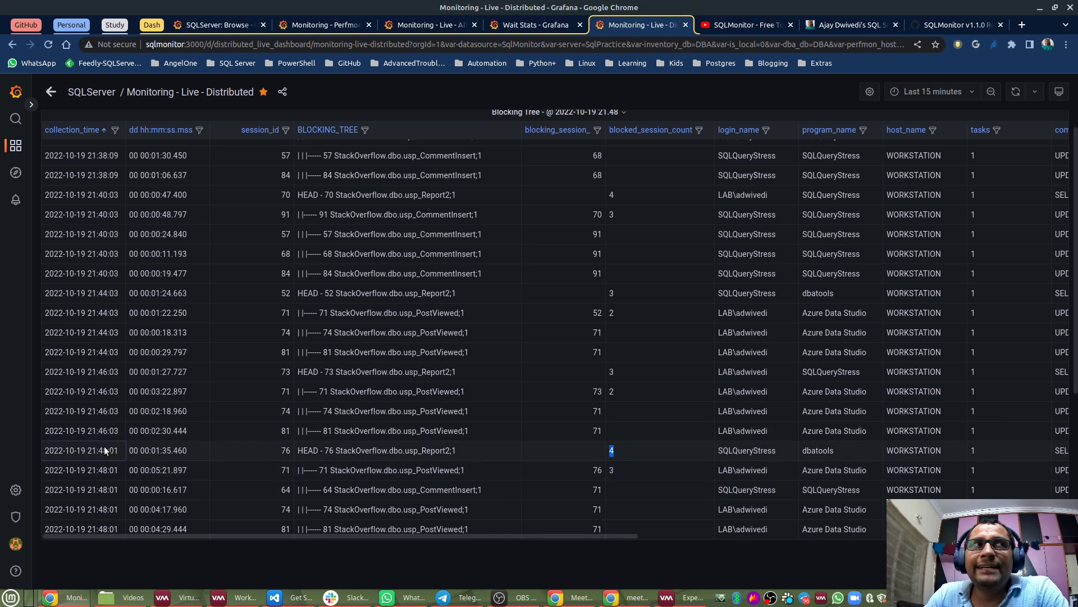
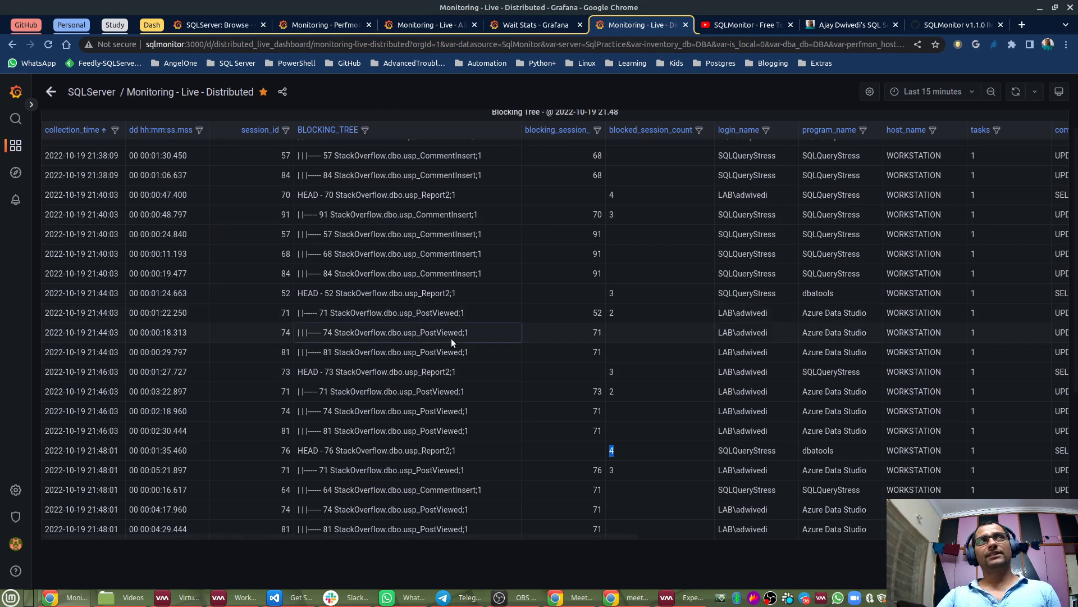
drag(376, 535, 332, 541)
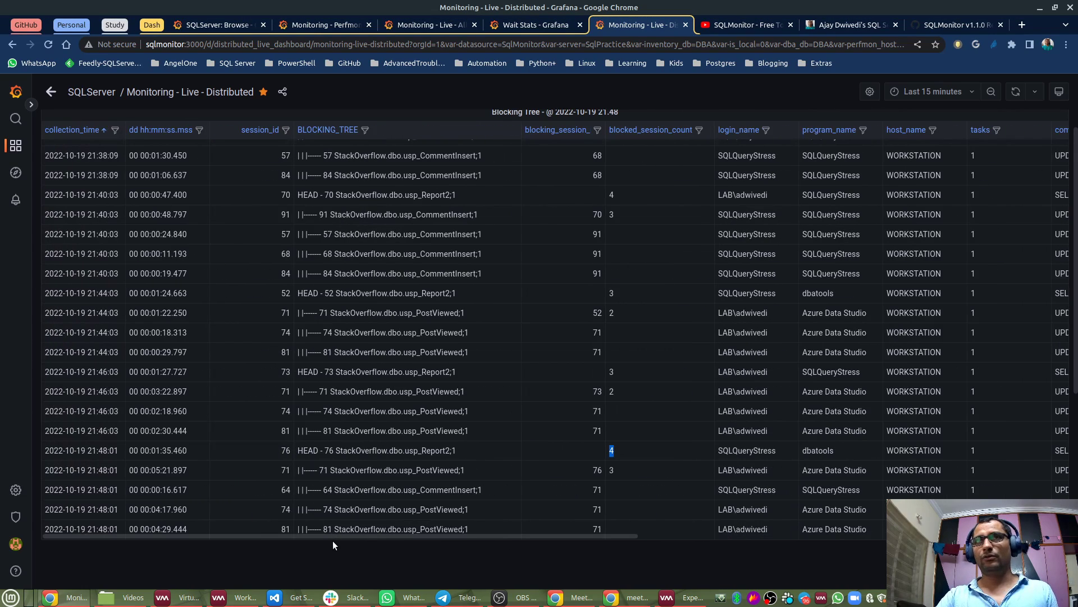
Inspect the Blocking Tree panel's query.
scroll(629, 277, up, 1)
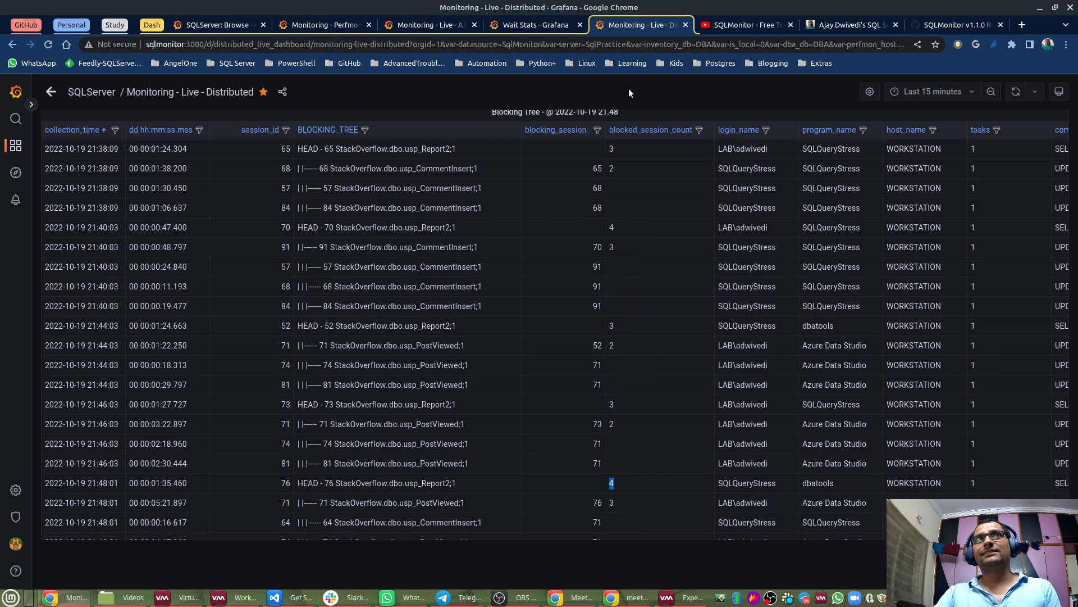
scroll(619, 184, up, 1)
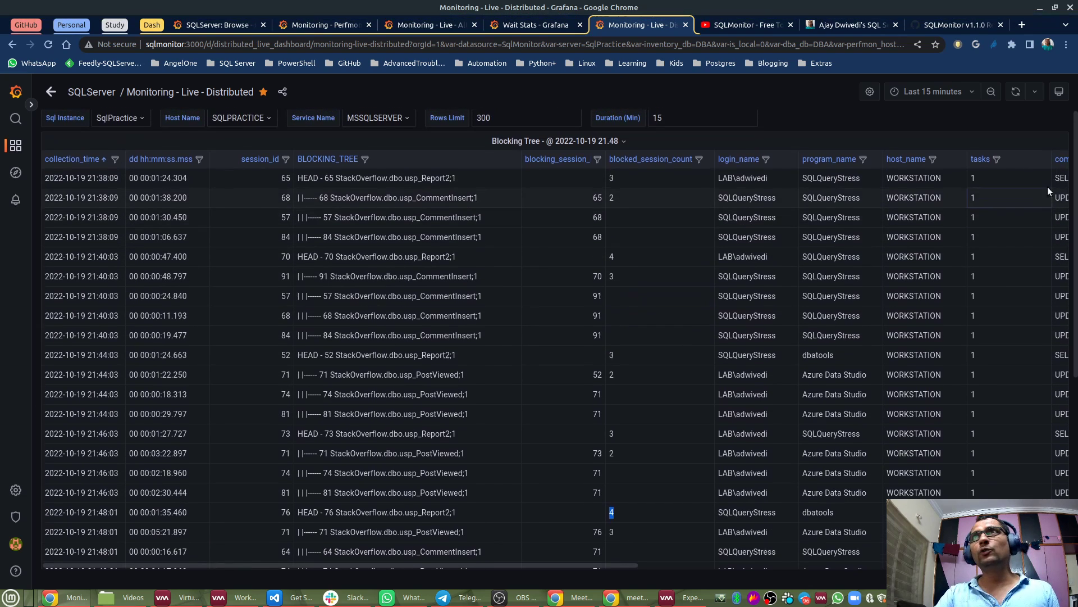
click(622, 144)
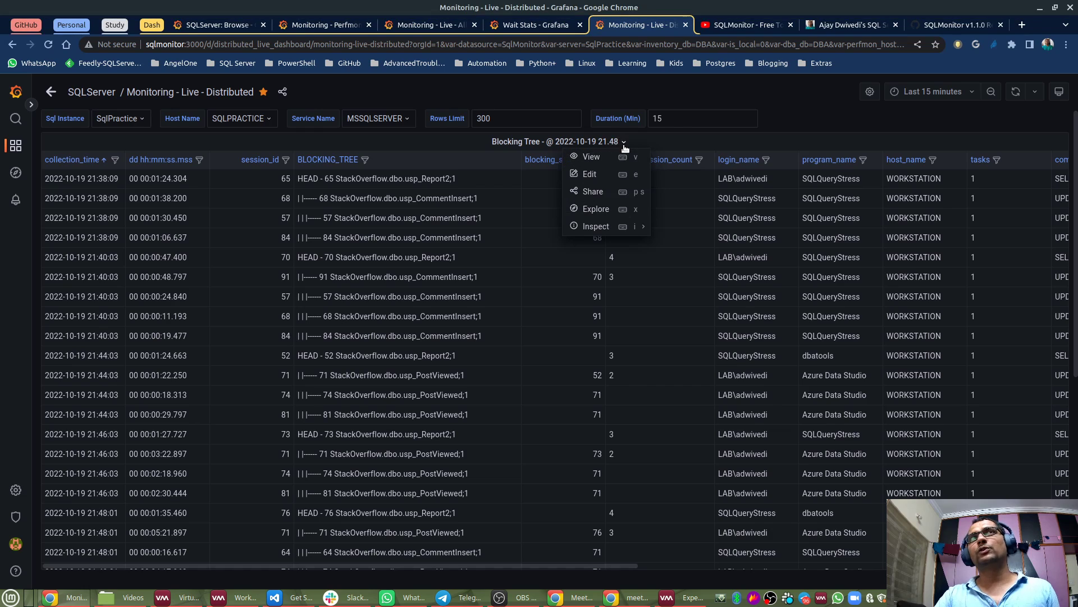
mouse_move(617, 228)
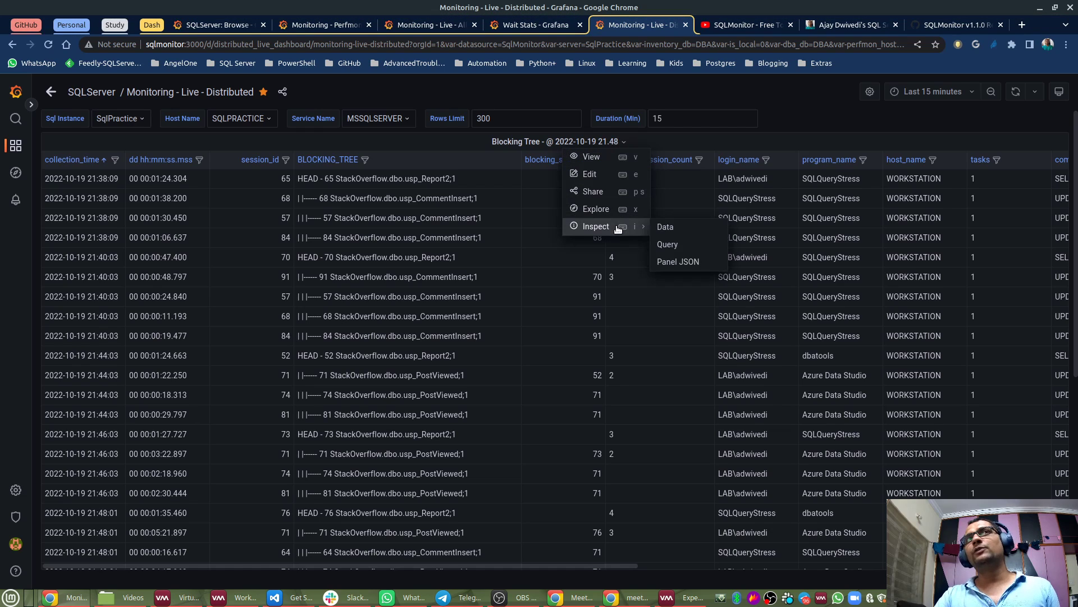
click(688, 248)
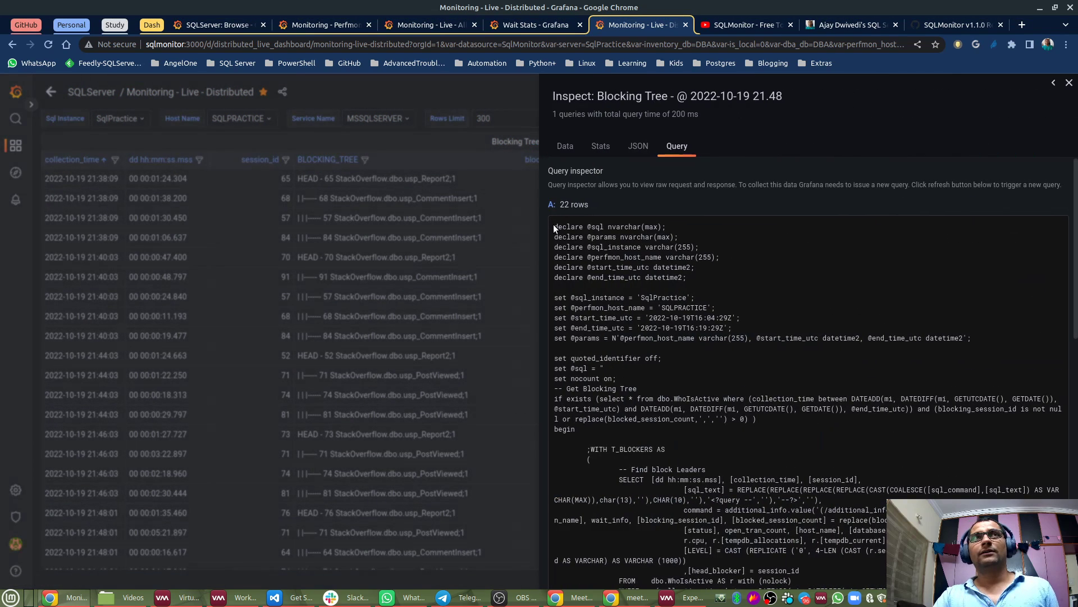
Select the entire Blocking Tree query text in the query inspector and copy it.
drag(555, 228, 606, 408)
scroll(618, 404, down, 7)
scroll(626, 402, down, 5)
key(ctrl+a)
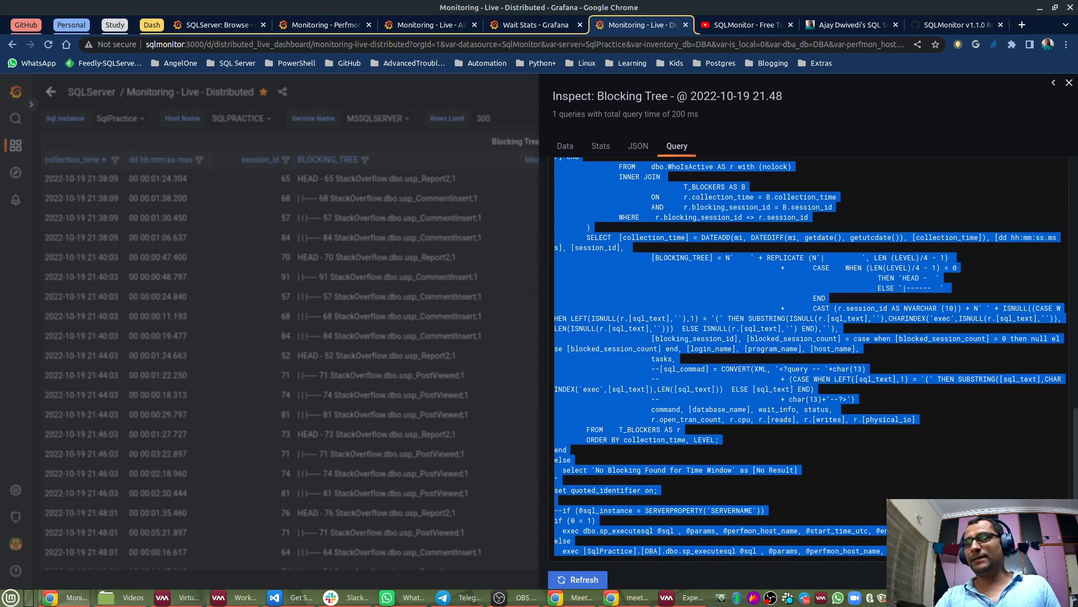
right_click(733, 268)
click(736, 279)
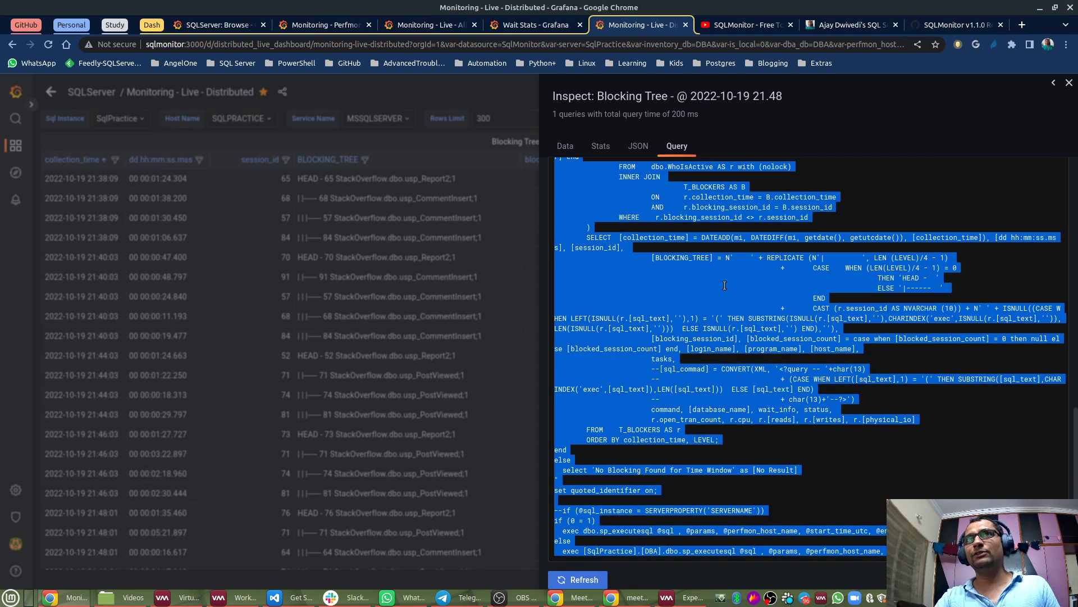
Switch to SQL Server Management Studio and paste the copied query into a new query on the Experiment server's DBA_Admin database.
click(236, 597)
click(732, 579)
click(113, 158)
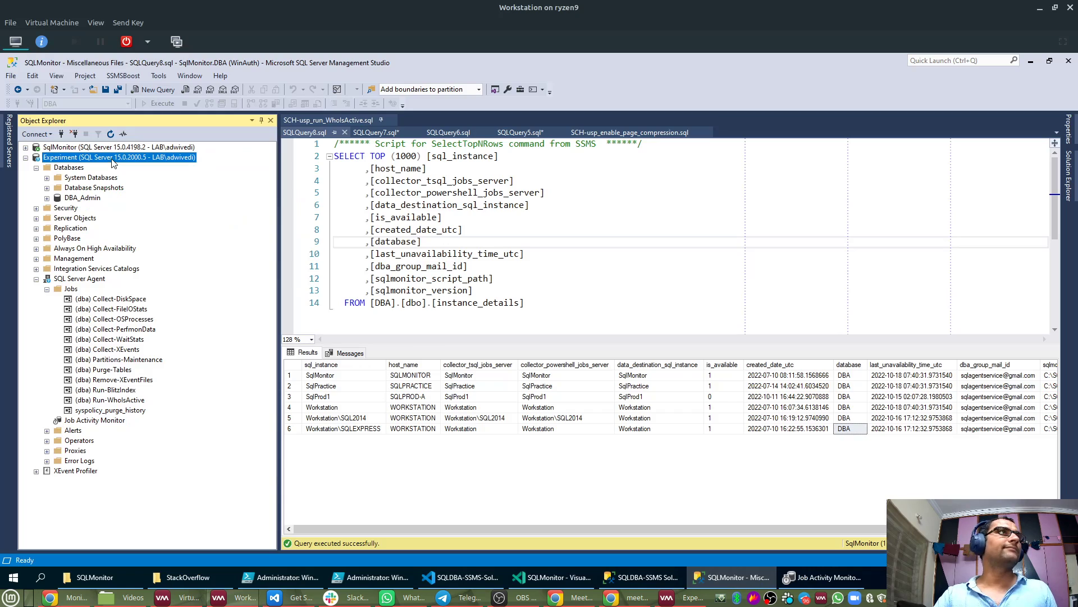
right_click(79, 198)
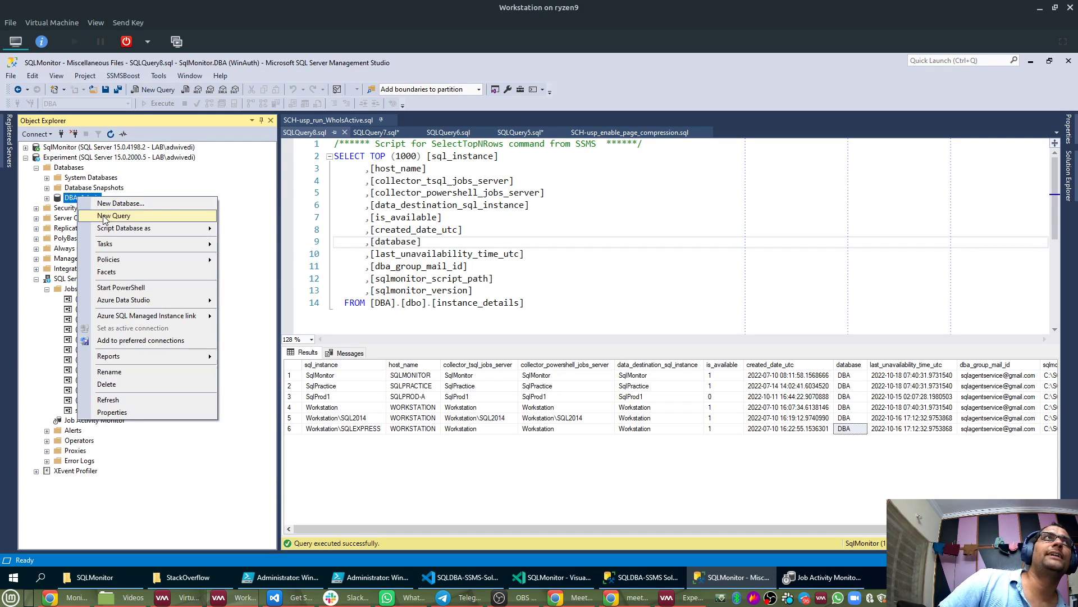
click(114, 216)
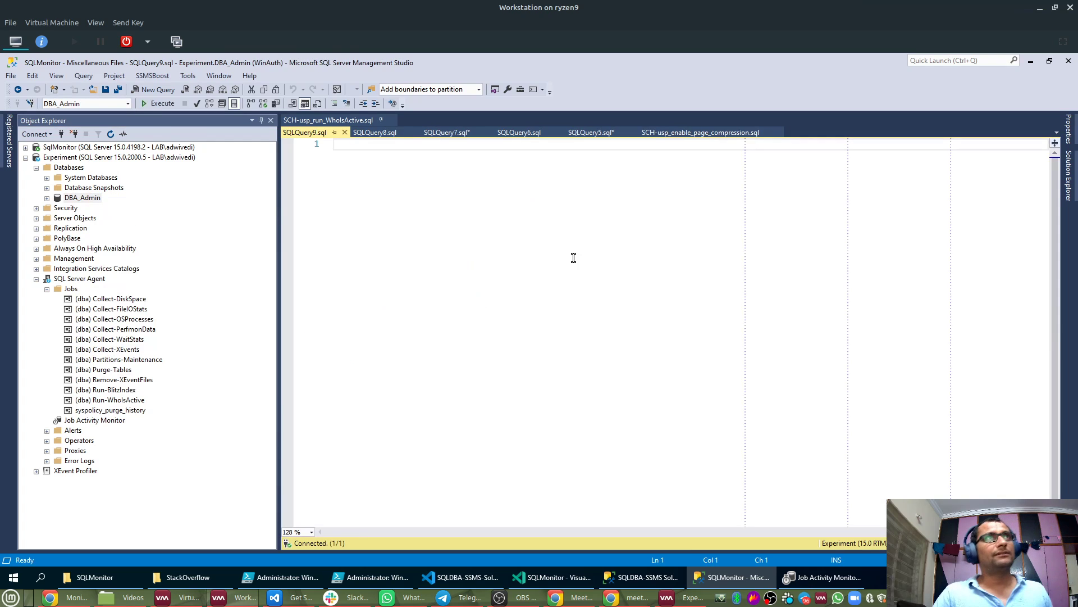
key(ctrl+v)
scroll(471, 239, up, 15)
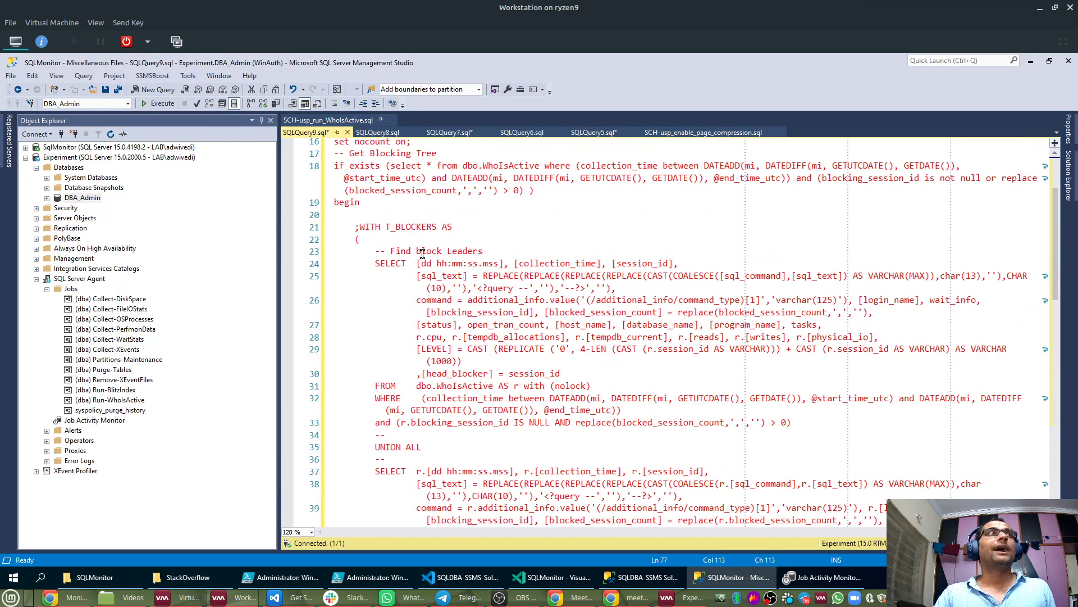
scroll(466, 283, down, 5)
scroll(468, 282, up, 5)
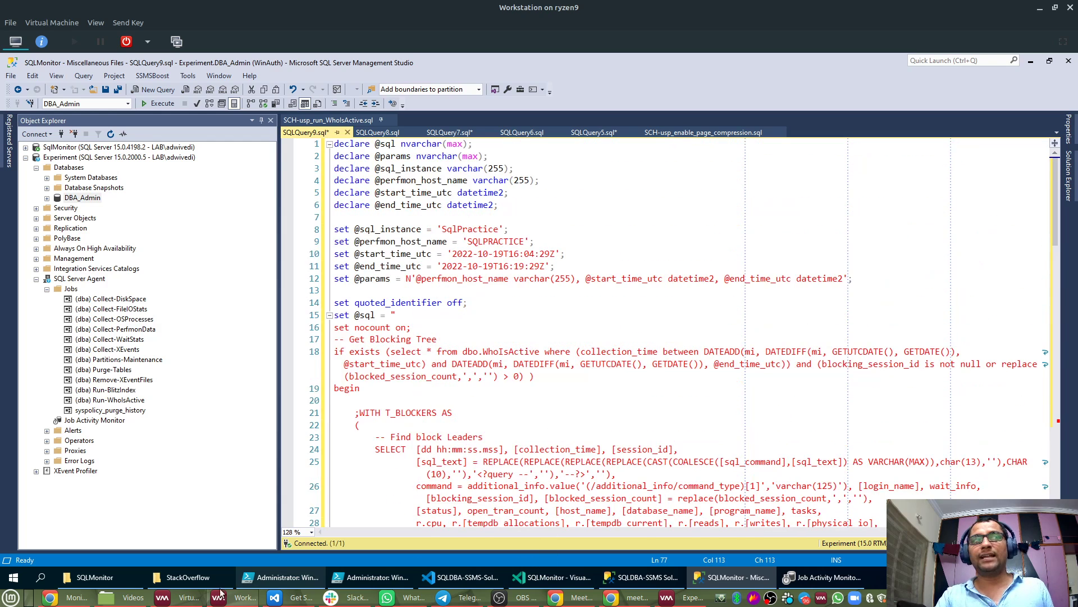
Switch to Grafana, close the Blocking Tree inspector and return to SQL Server Management Studio.
click(72, 597)
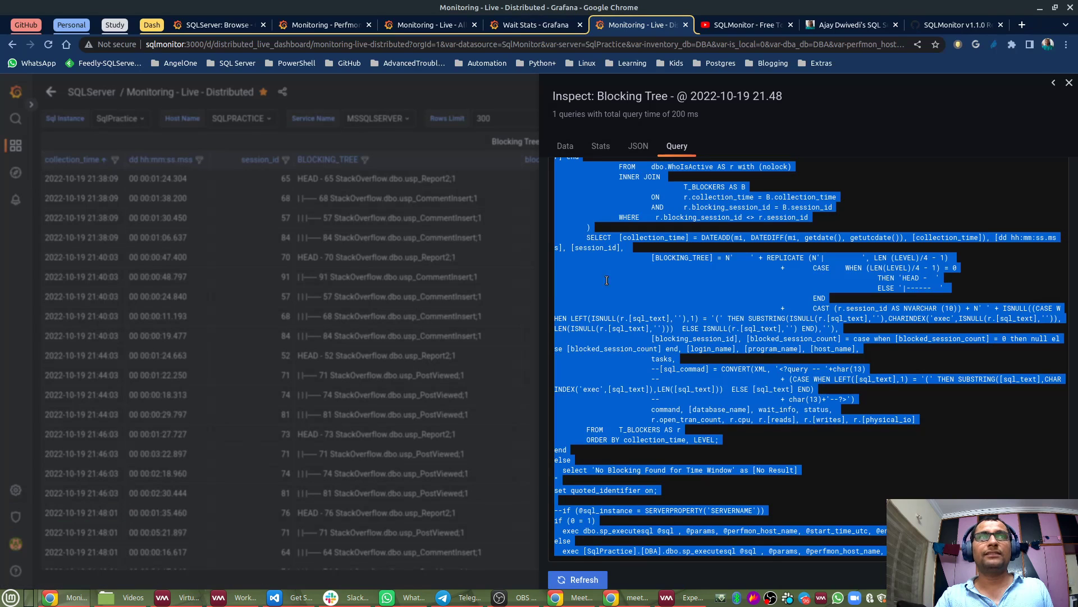
click(1069, 83)
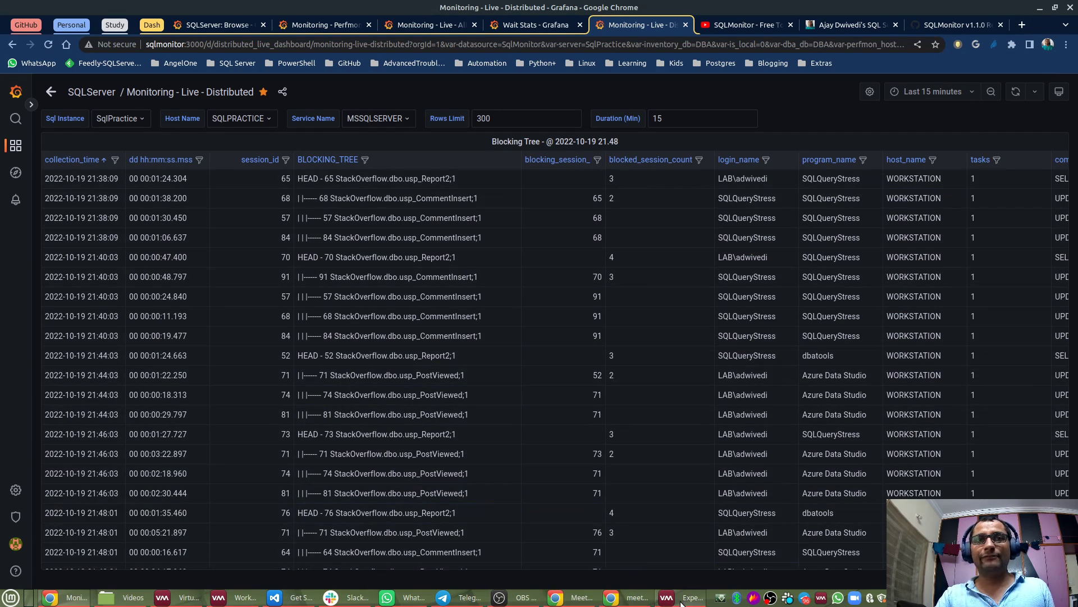
click(235, 601)
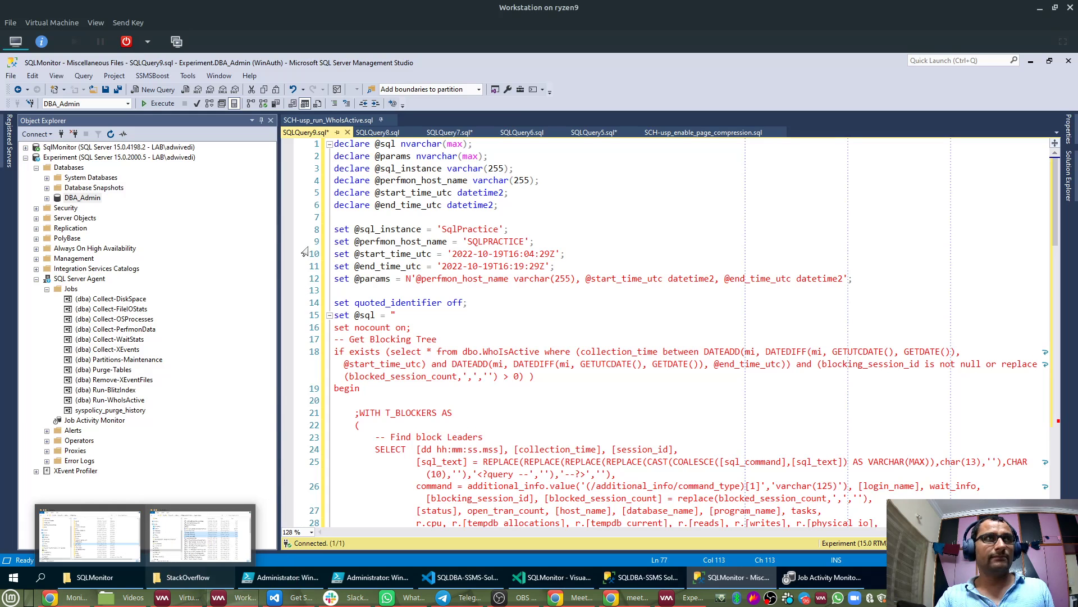
Highlight the perfmon host name and start and end time assignments, and review the script down to its final exec statements.
drag(478, 254, 570, 268)
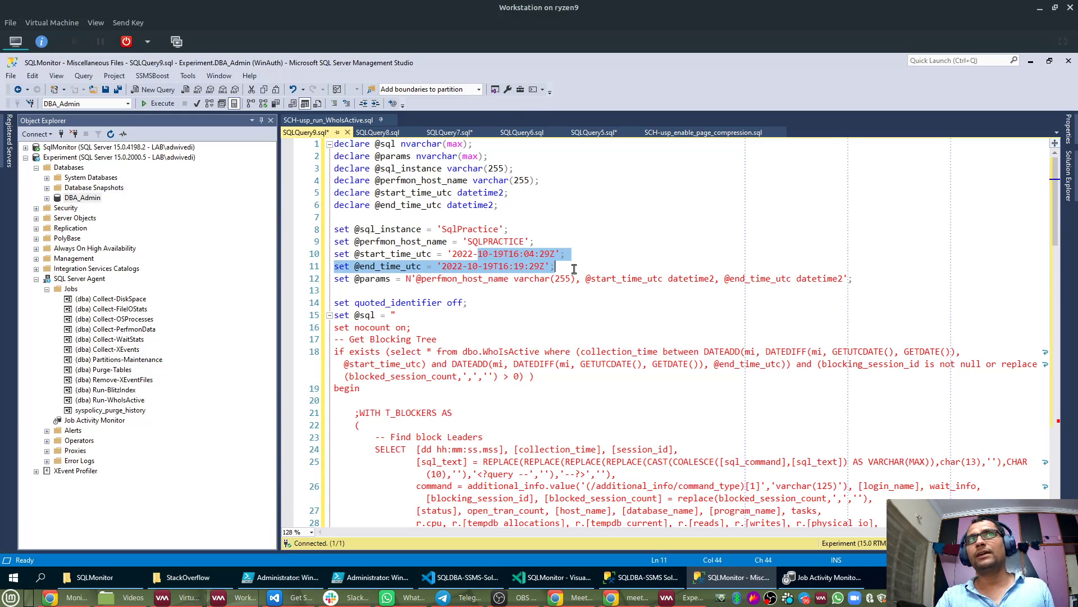
click(575, 269)
shift+click(361, 242)
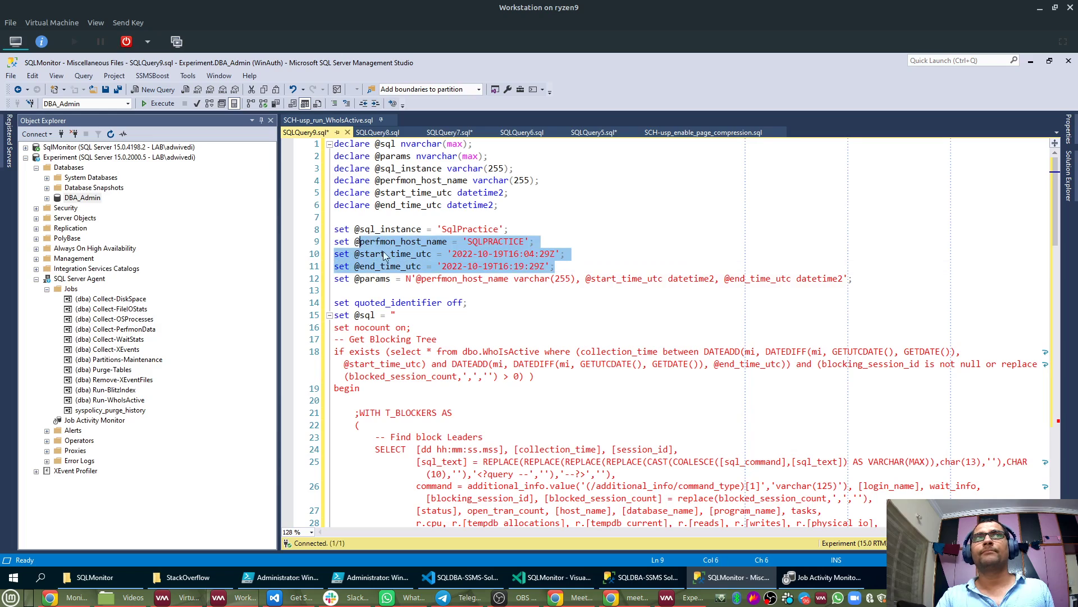
scroll(526, 322, down, 8)
scroll(528, 315, up, 8)
scroll(536, 303, down, 12)
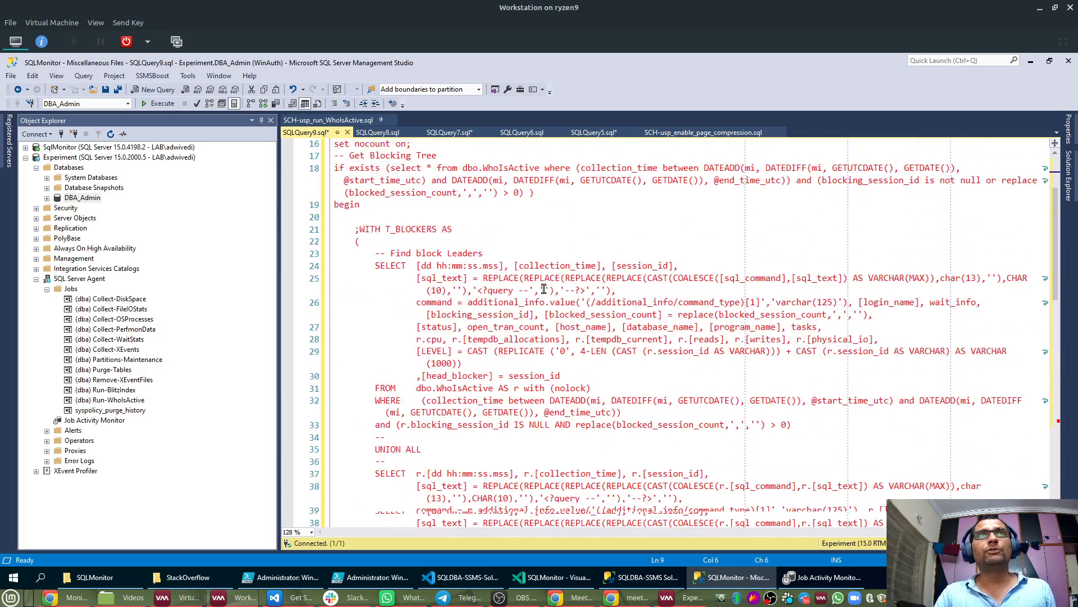
scroll(539, 299, down, 9)
scroll(404, 292, up, 2)
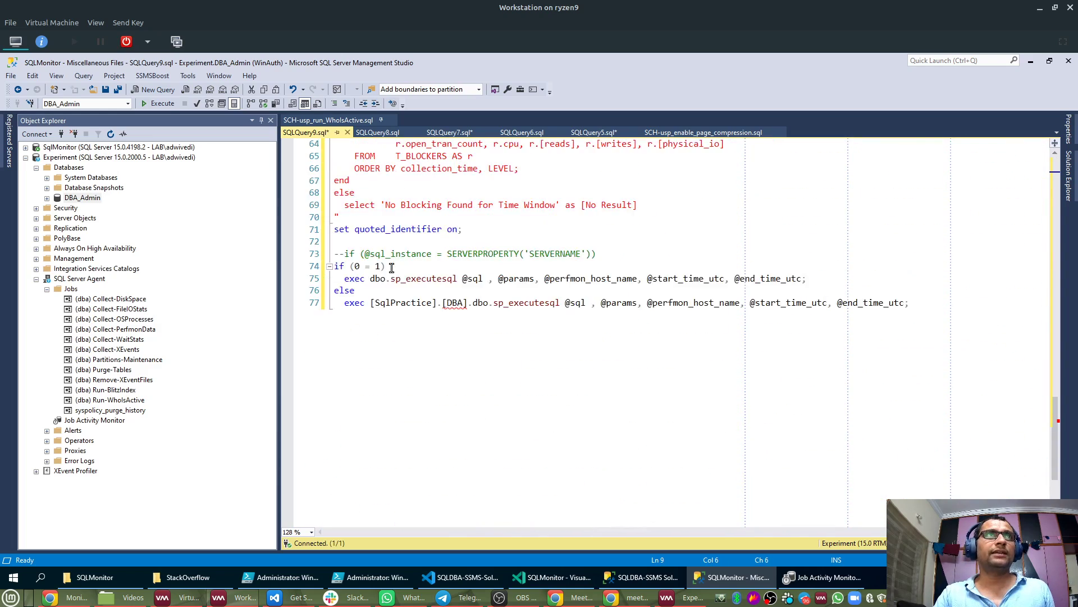
Comment out the if (0 = 1) line and the else branch with the [SqlPractice].[DBA] exec call at the script's end.
click(374, 303)
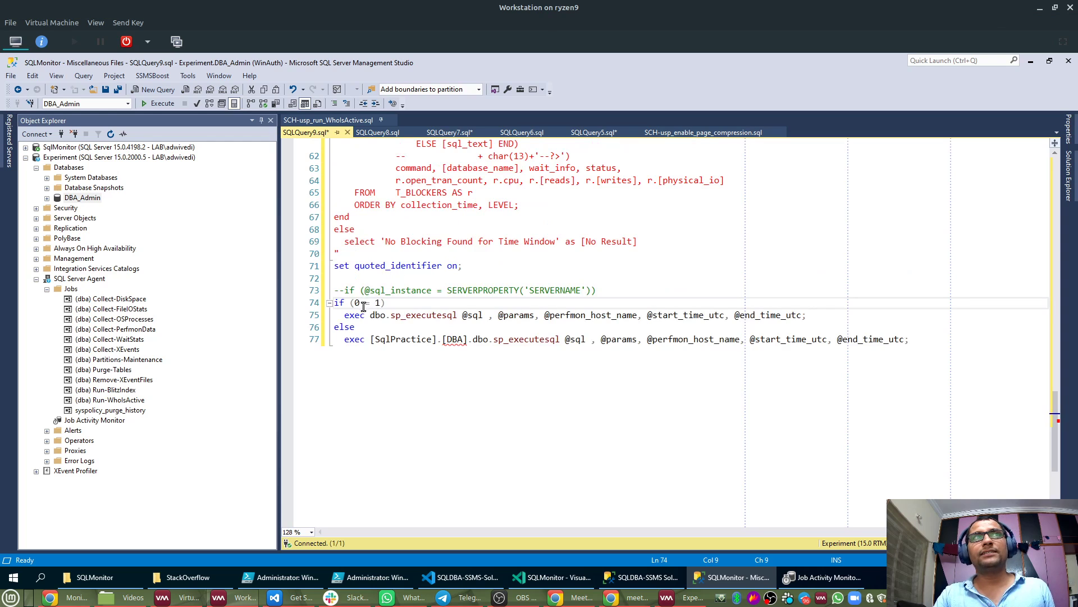
drag(370, 310, 378, 319)
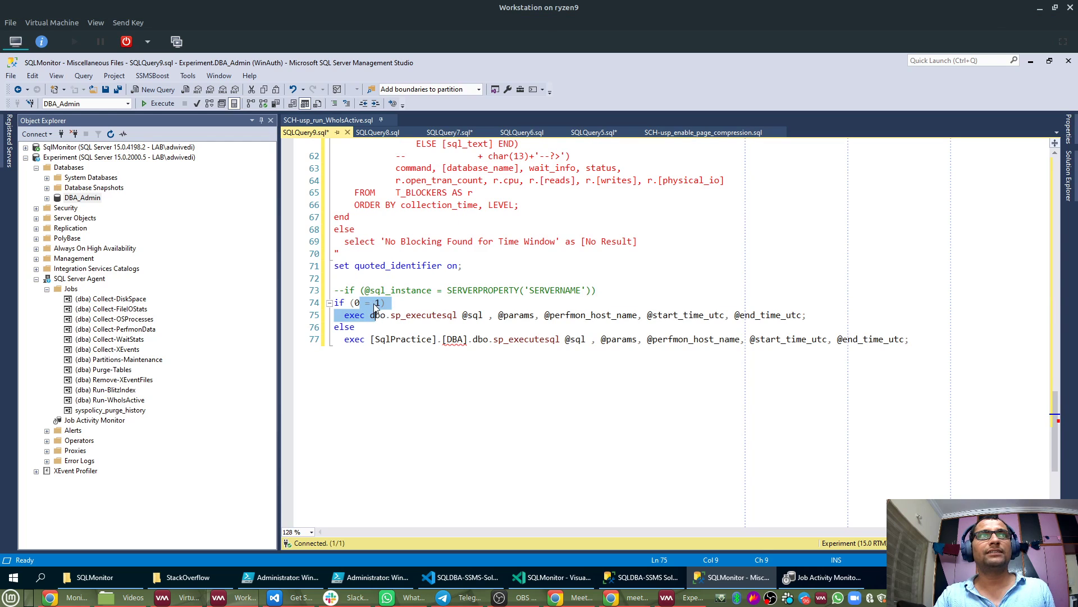
click(375, 304)
click(334, 103)
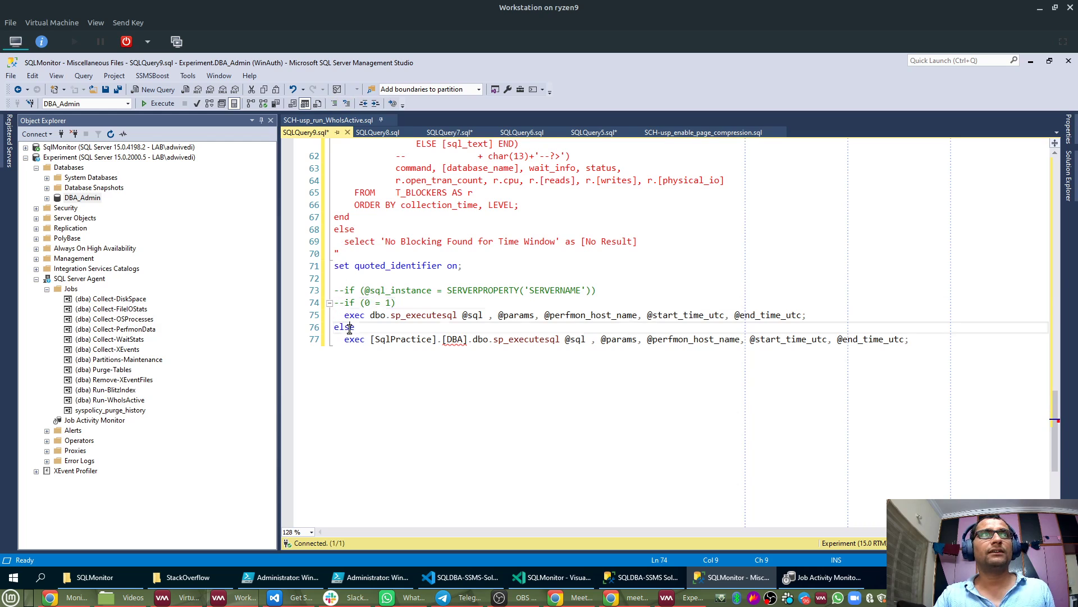
drag(335, 328, 371, 340)
click(335, 104)
click(512, 373)
Run the whole script on the Experiment server and collapse the Object Explorer to widen the editor.
drag(344, 314, 801, 315)
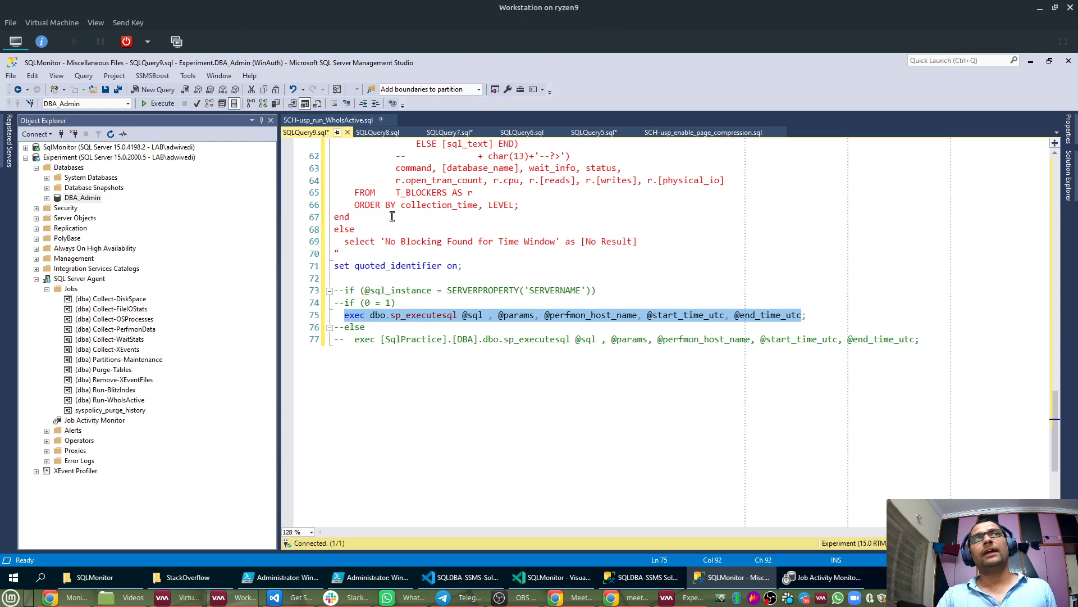
click(430, 230)
click(146, 105)
click(261, 120)
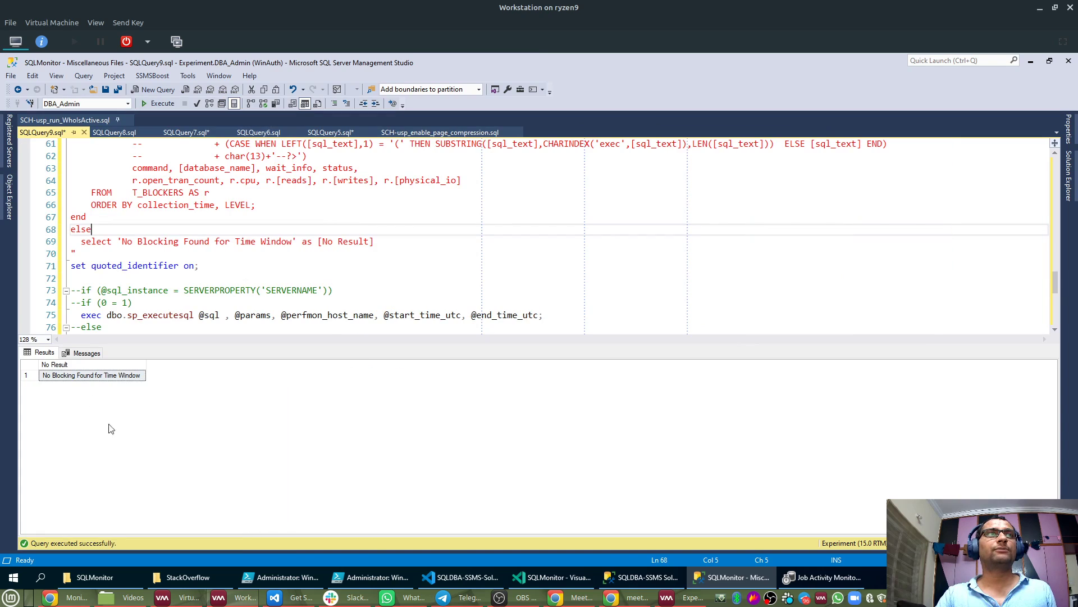
Hide the query results and change the query's connection to the SqlPractice server.
click(221, 241)
key(ctrl+r)
key(ctrl+r)
key(ctrl+r)
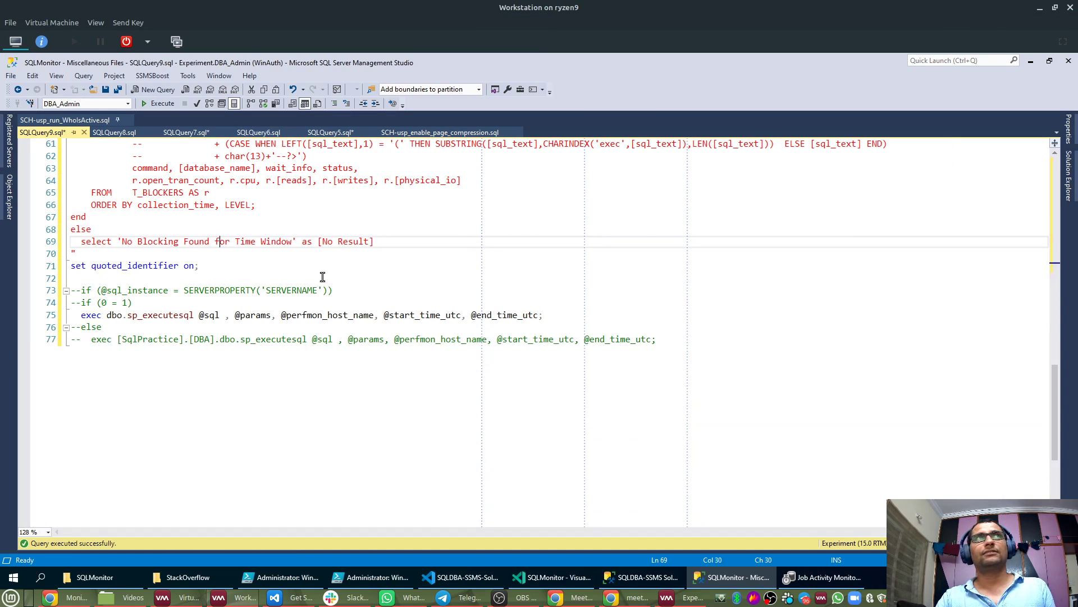
right_click(410, 231)
mouse_move(672, 388)
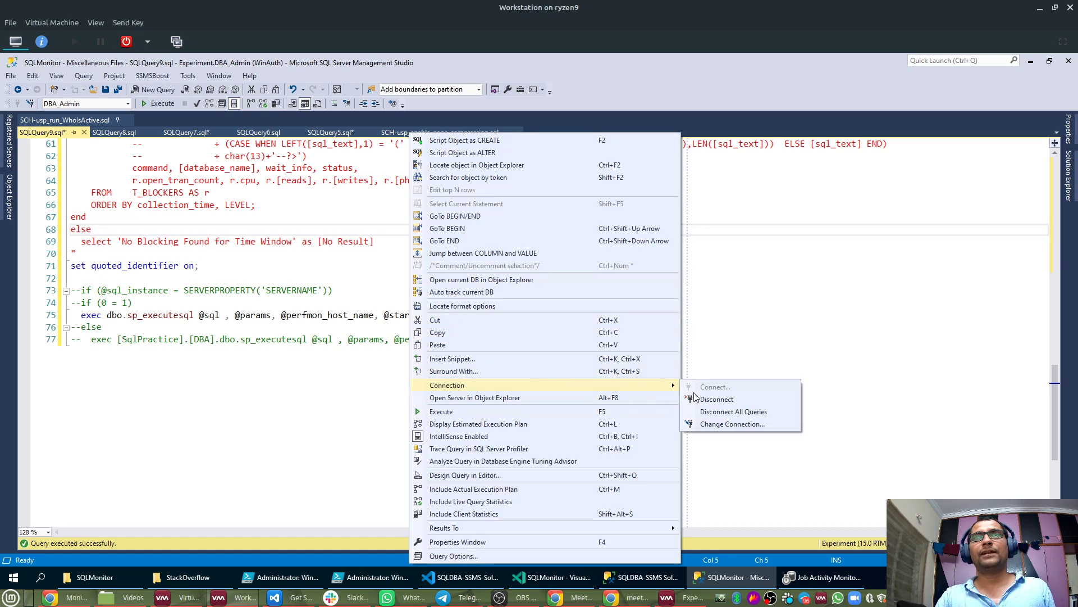
click(713, 425)
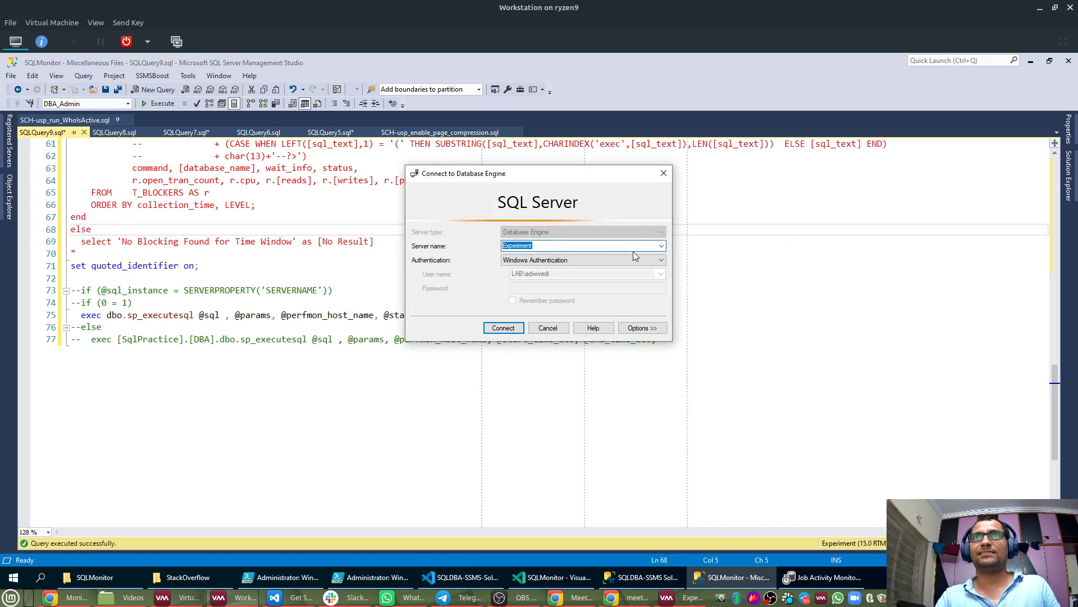
click(661, 246)
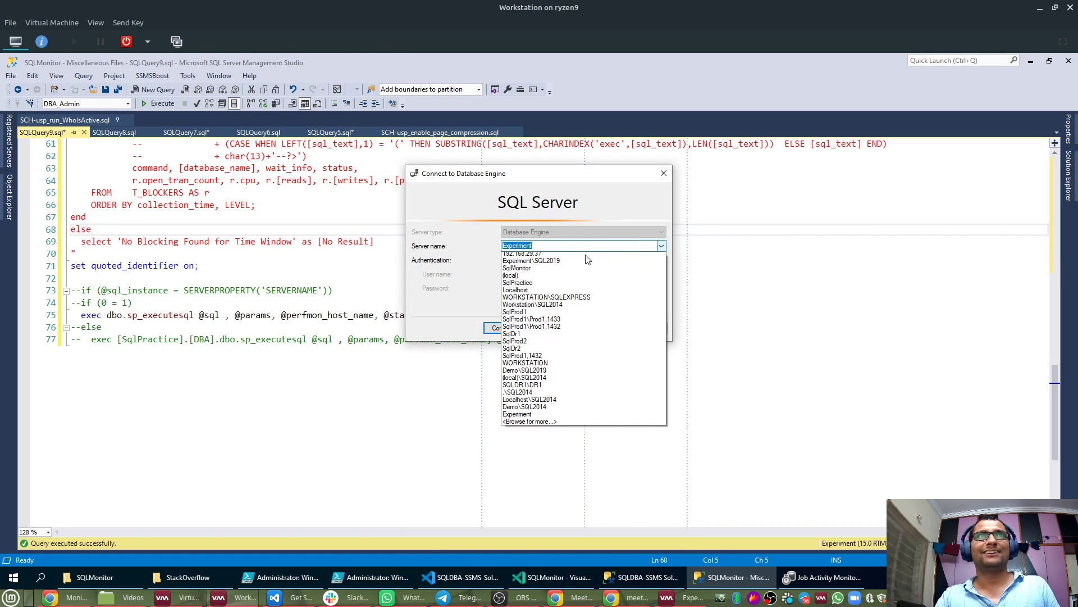
click(517, 293)
click(503, 328)
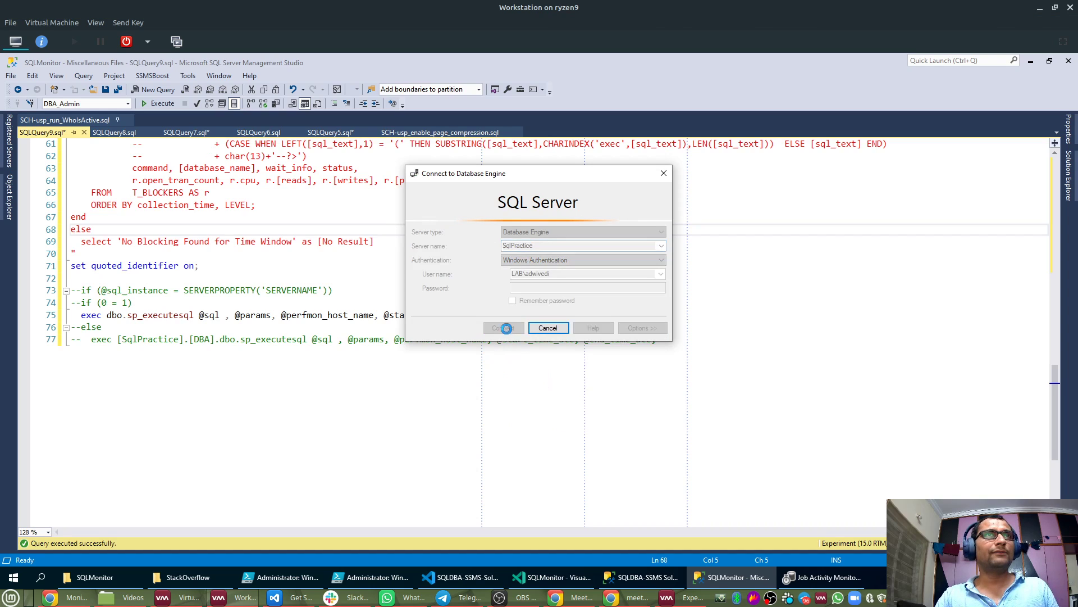
Run the query on SqlPractice, rerun it with the database set to DBA, and view the full width of the results.
click(149, 104)
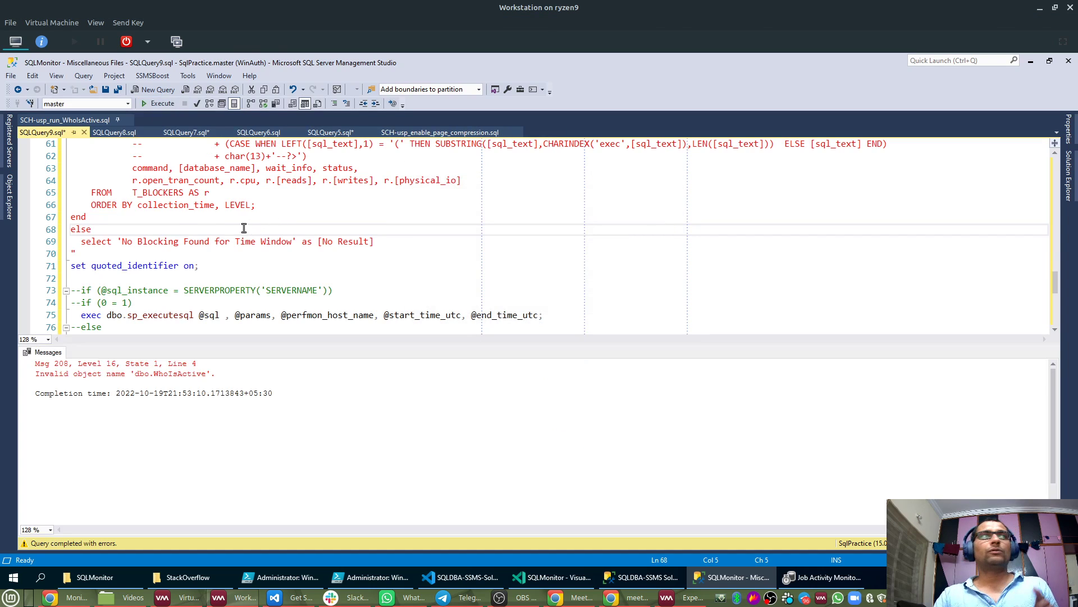
click(103, 105)
text(DBA)
key(Return)
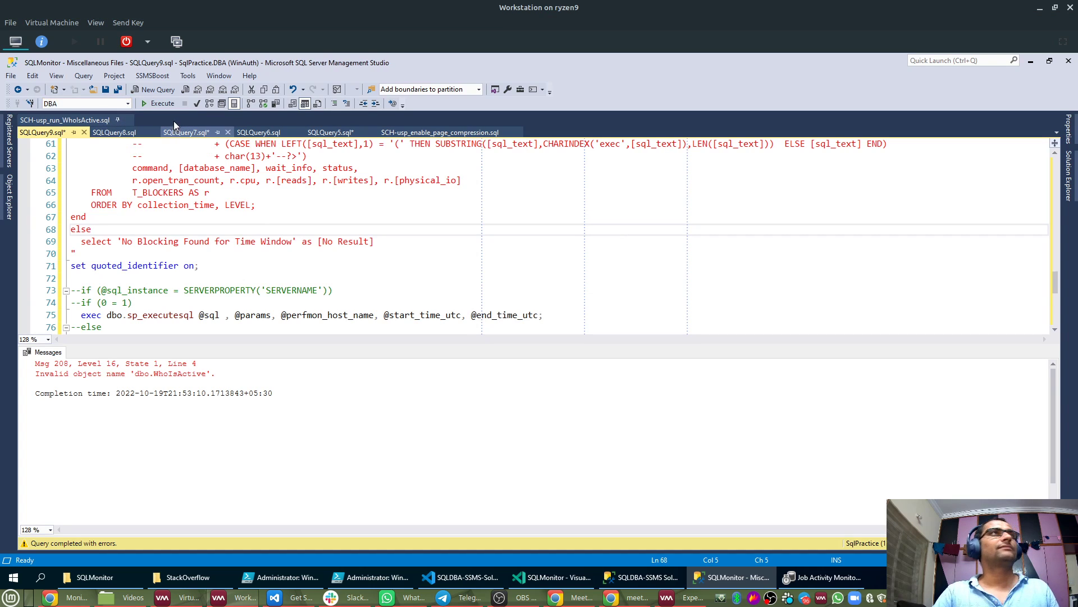
click(161, 103)
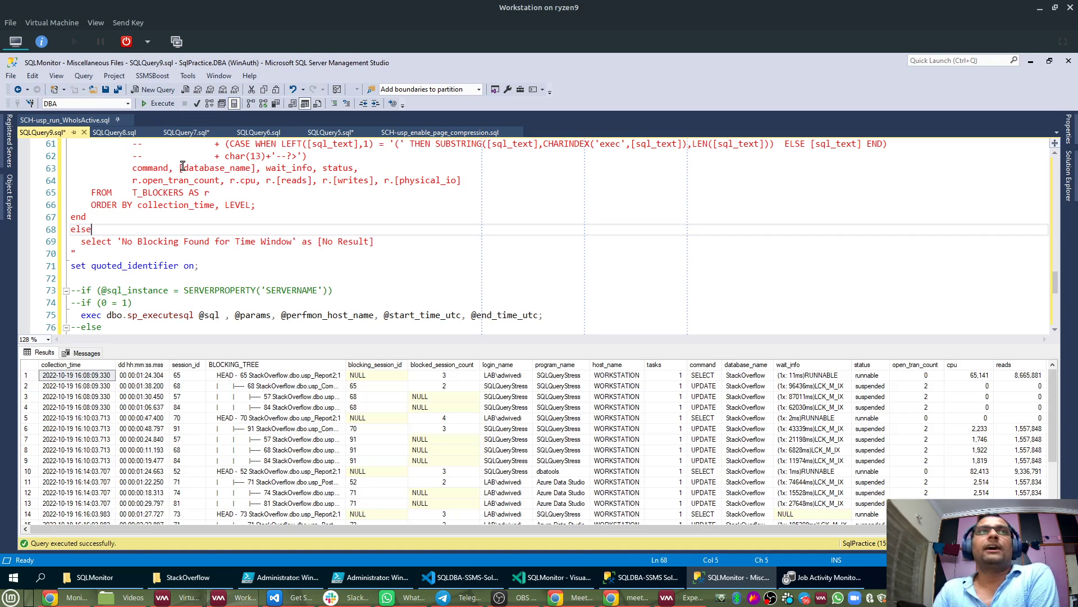
drag(464, 529, 799, 508)
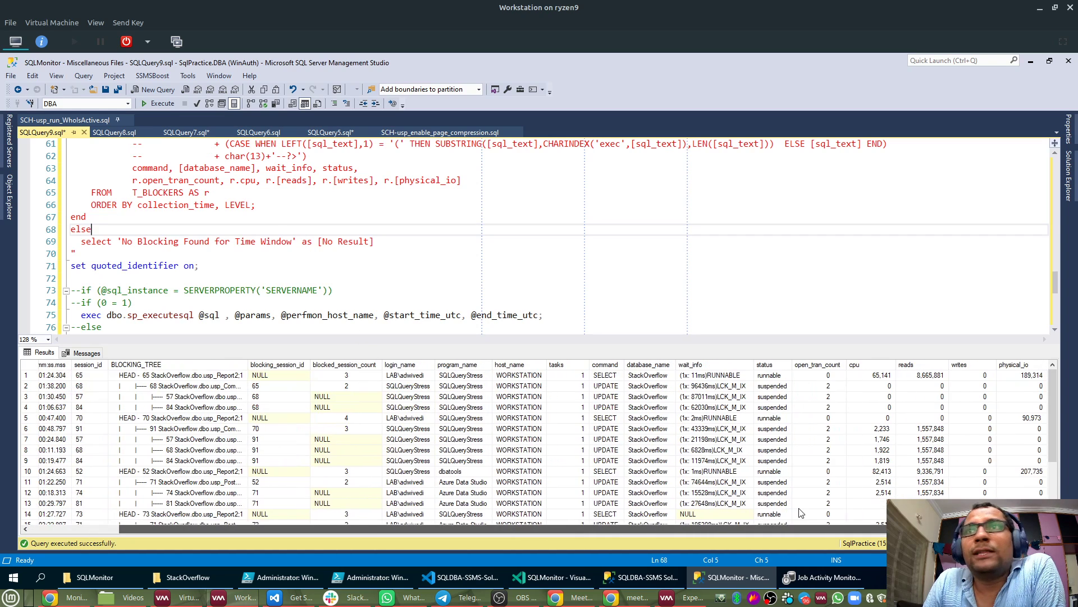
drag(533, 522, 329, 520)
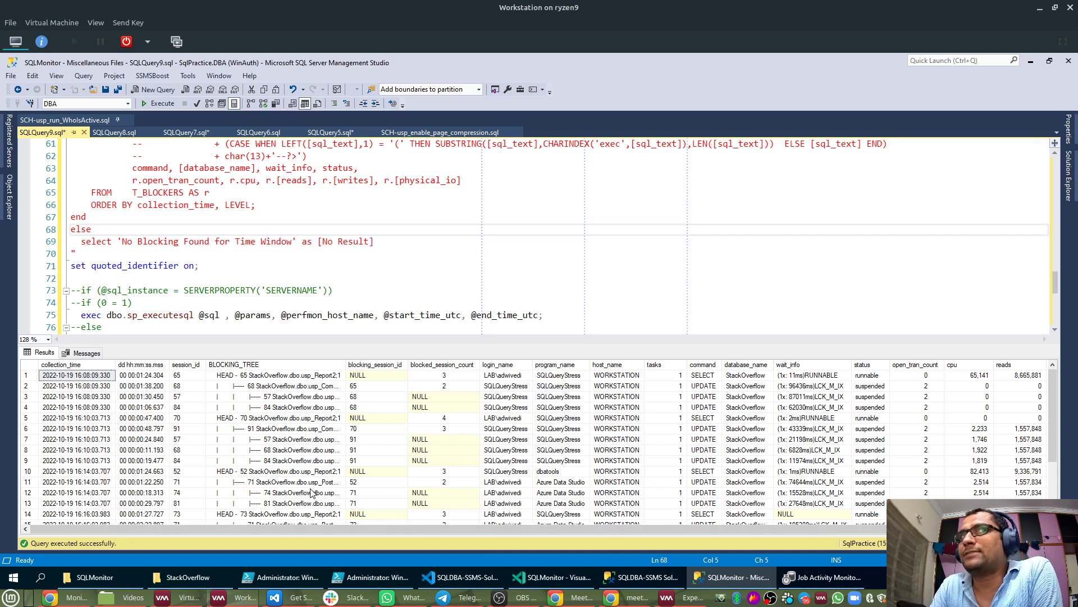
Begin a new statement below the script with SELECT top 100 * followed by from on the next line.
click(203, 282)
scroll(204, 277, down, 2)
scroll(204, 277, up, 2)
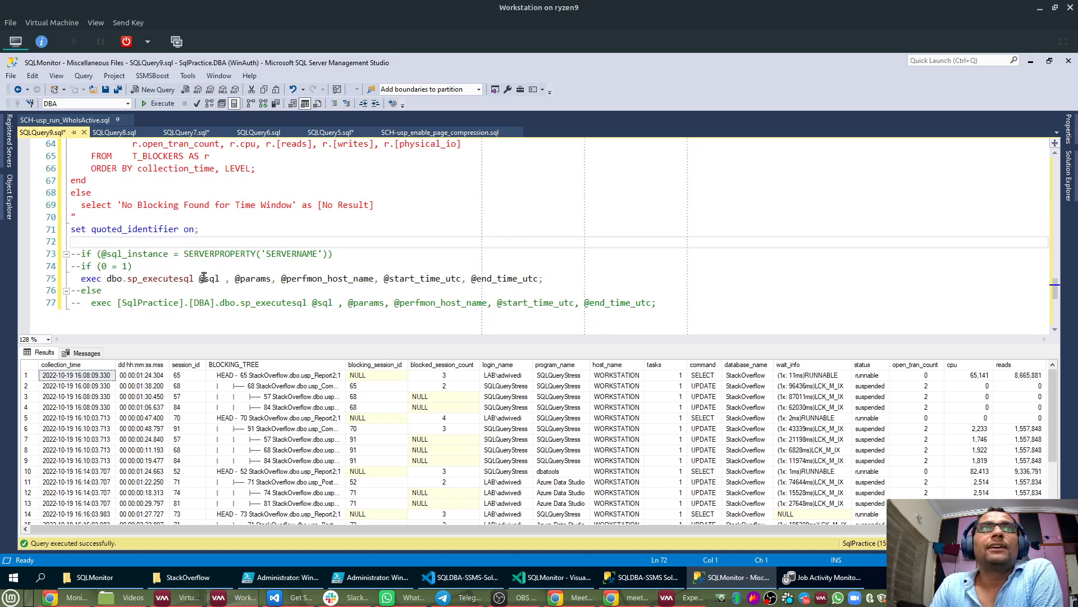
scroll(204, 277, down, 2)
scroll(204, 277, down, 1)
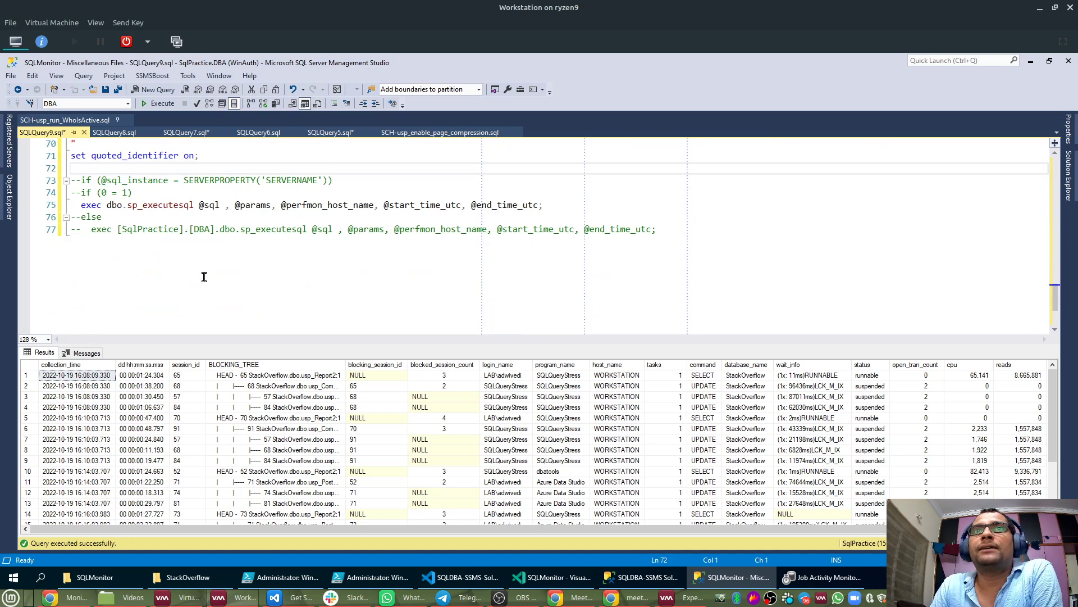
click(293, 250)
key(Return)
key(Return)
key(Return)
text(SELECT to)
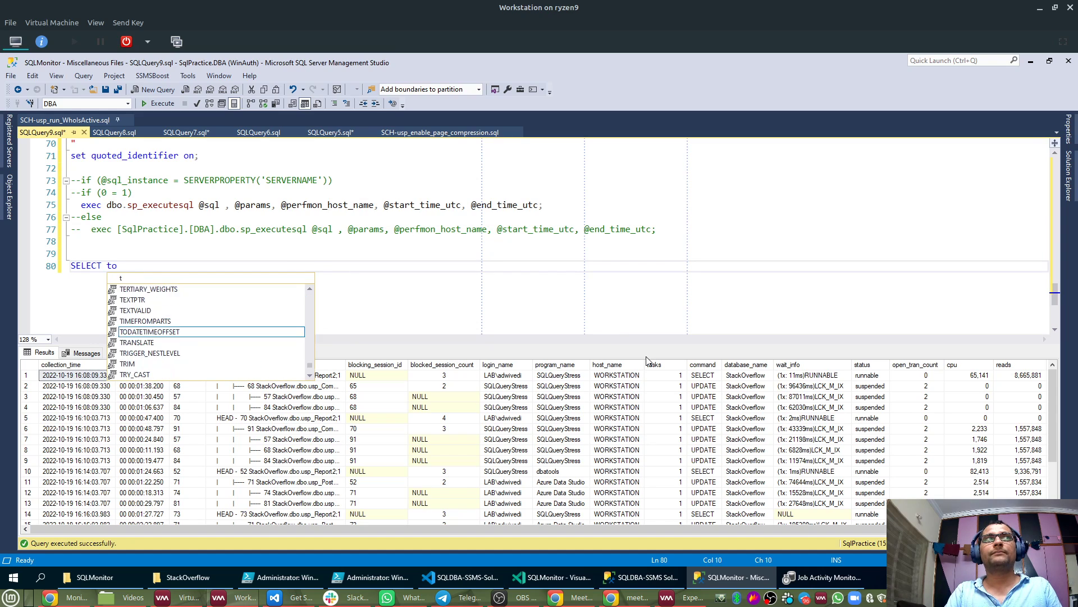
text(p 100 *)
key(Return)
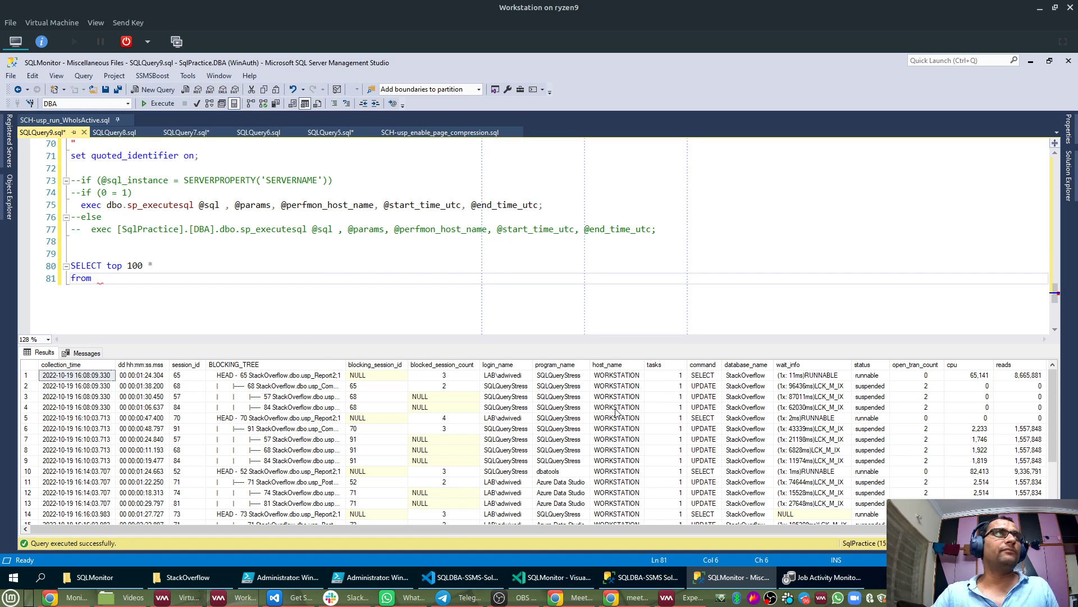
Complete the new statement's from clause with dbo.WhoIsActive AS r with (nolock), copied from the recursive part of the blocking query above.
scroll(250, 243, up, 10)
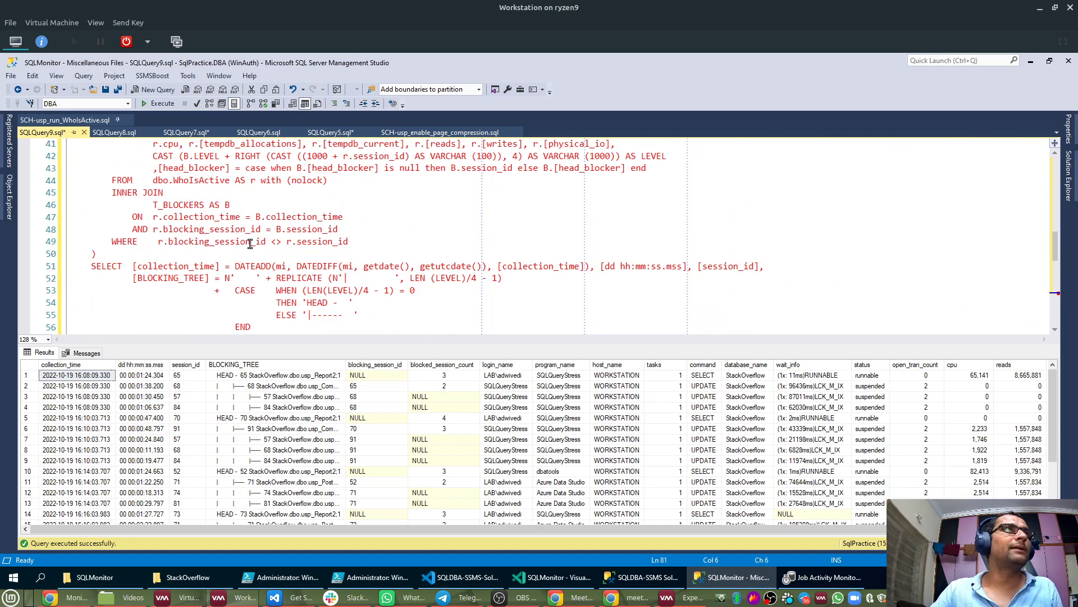
scroll(250, 243, up, 2)
drag(153, 253, 255, 253)
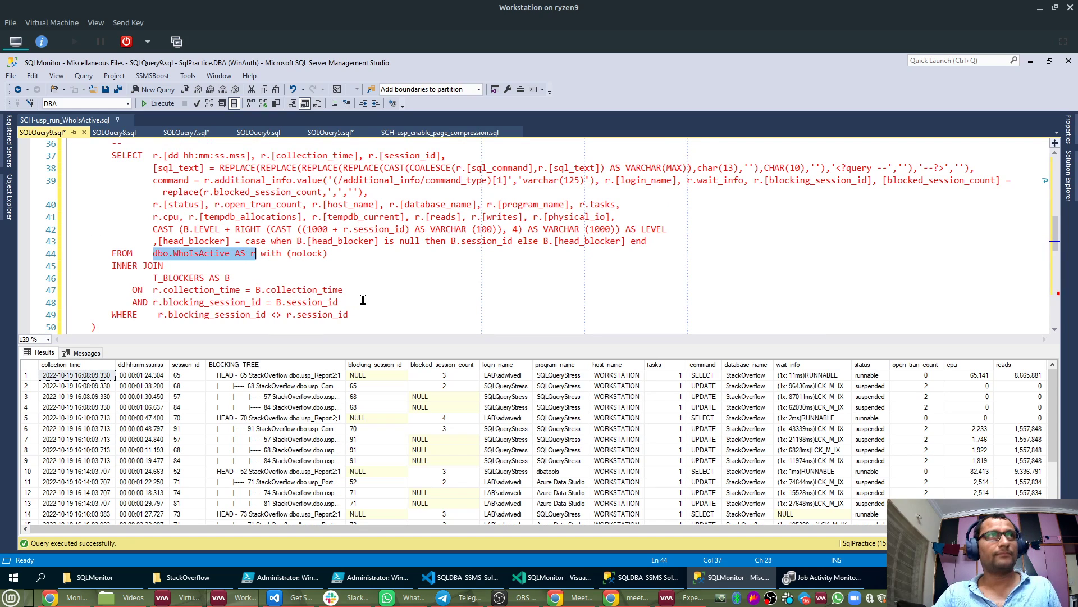
shift+click(348, 256)
key(ctrl+c)
scroll(352, 261, down, 10)
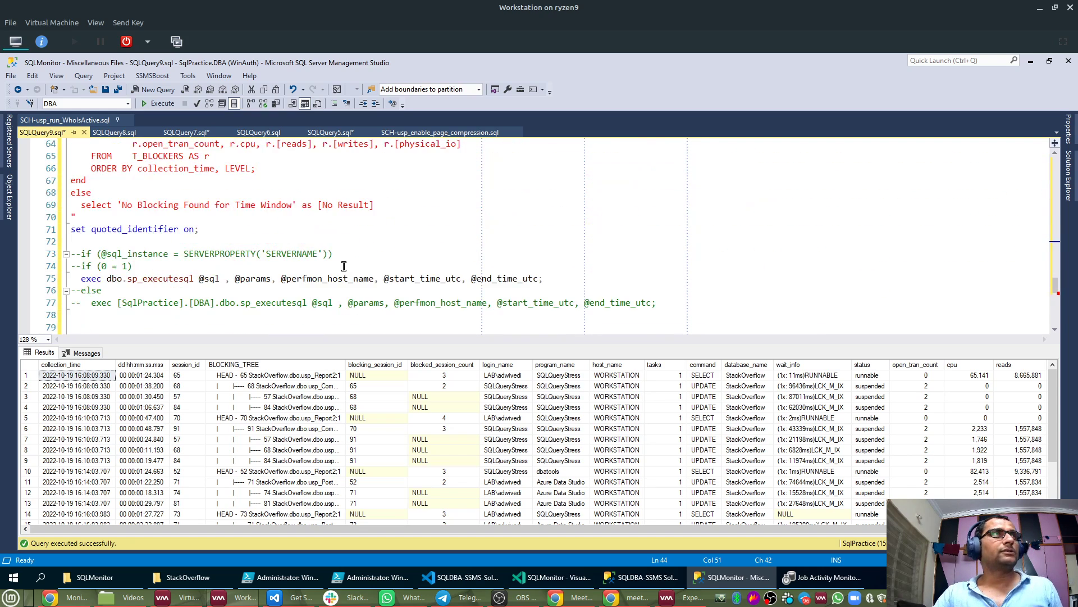
key(ctrl+v)
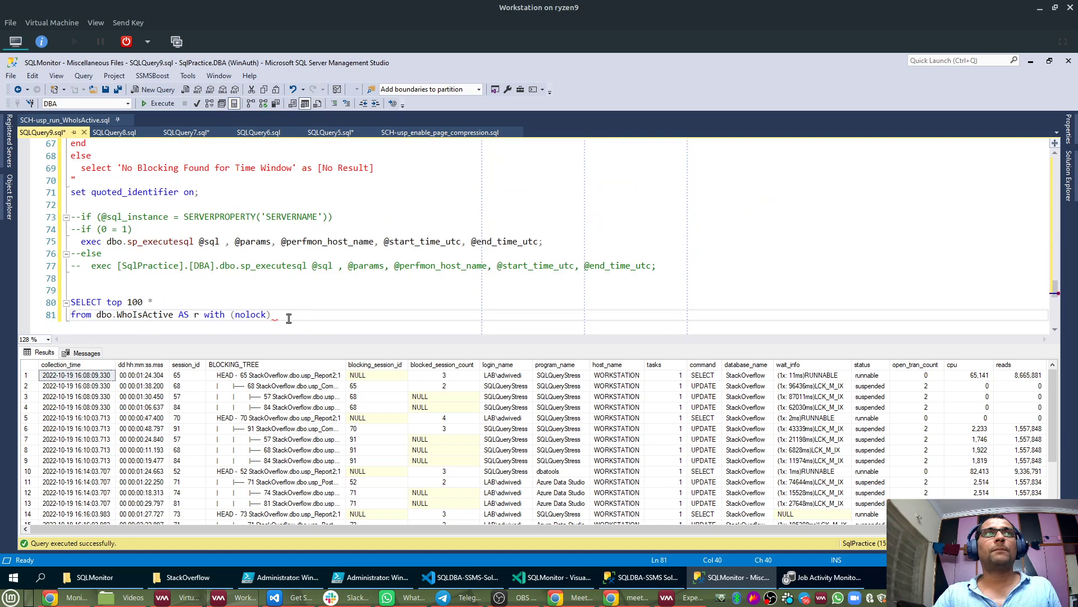
Run the whole script including the new WhoIsActive statement and enlarge the results area to show more rows.
drag(310, 317, 45, 303)
click(163, 169)
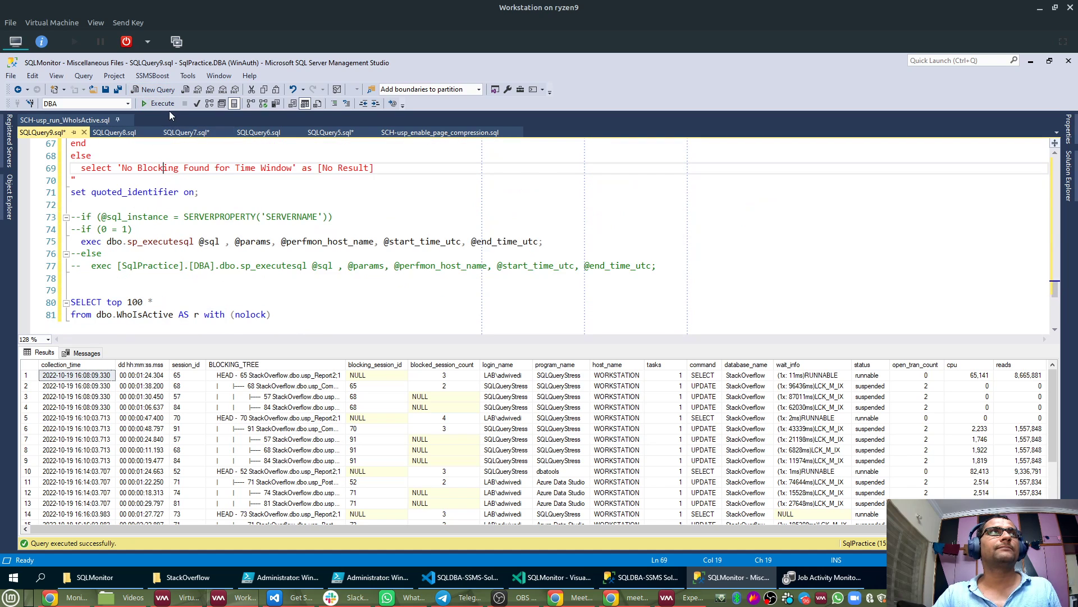
key(F5)
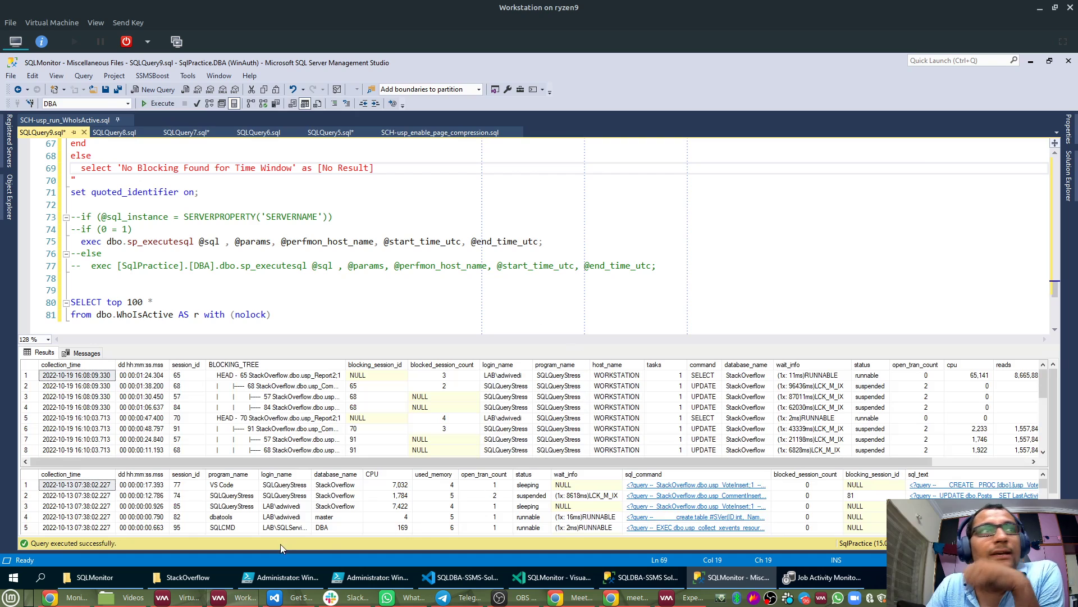
drag(375, 346, 375, 179)
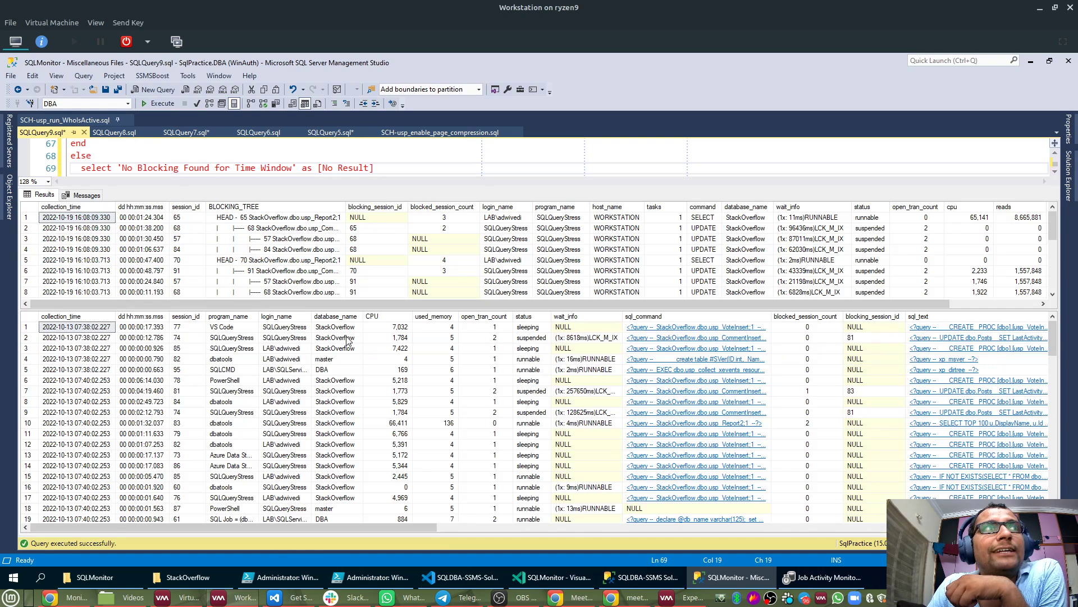
In the WhoIsActive results, widen the sql_command column, view the full sql_text of row 10, and return to the results.
click(672, 316)
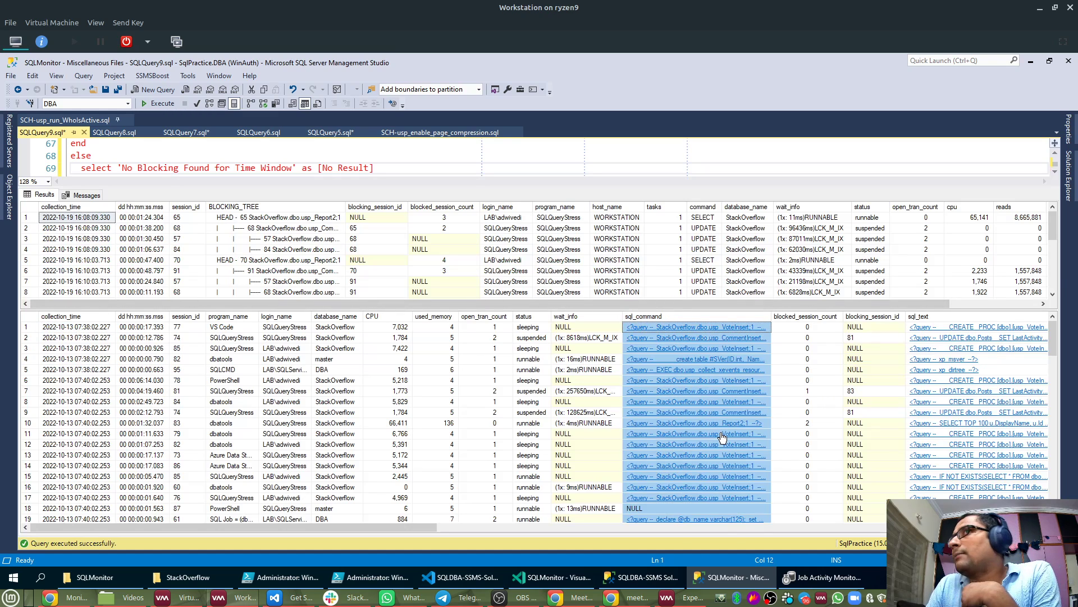
drag(772, 316, 831, 316)
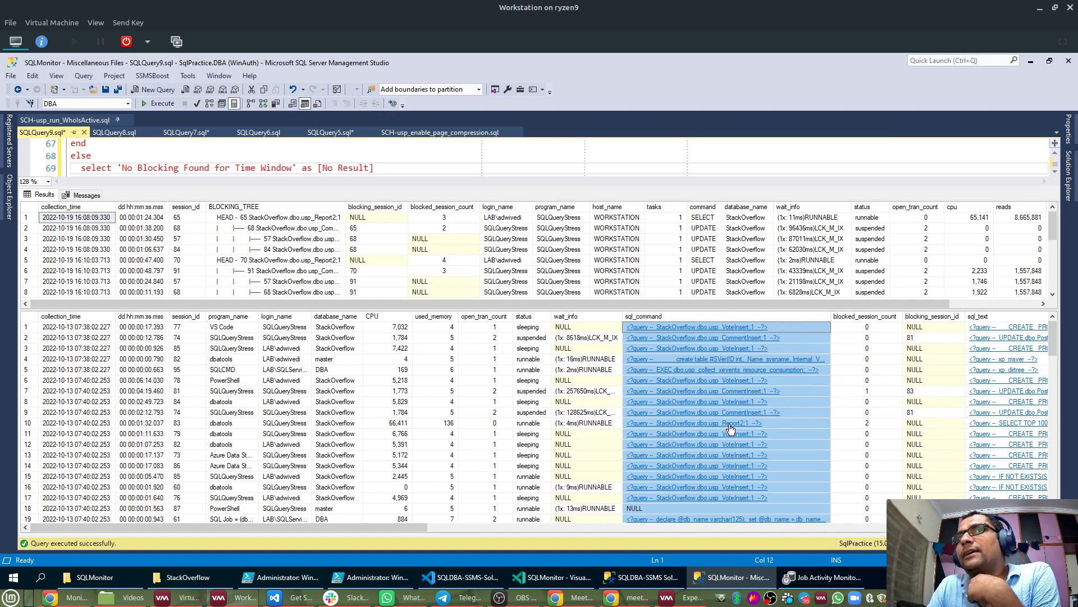
click(594, 424)
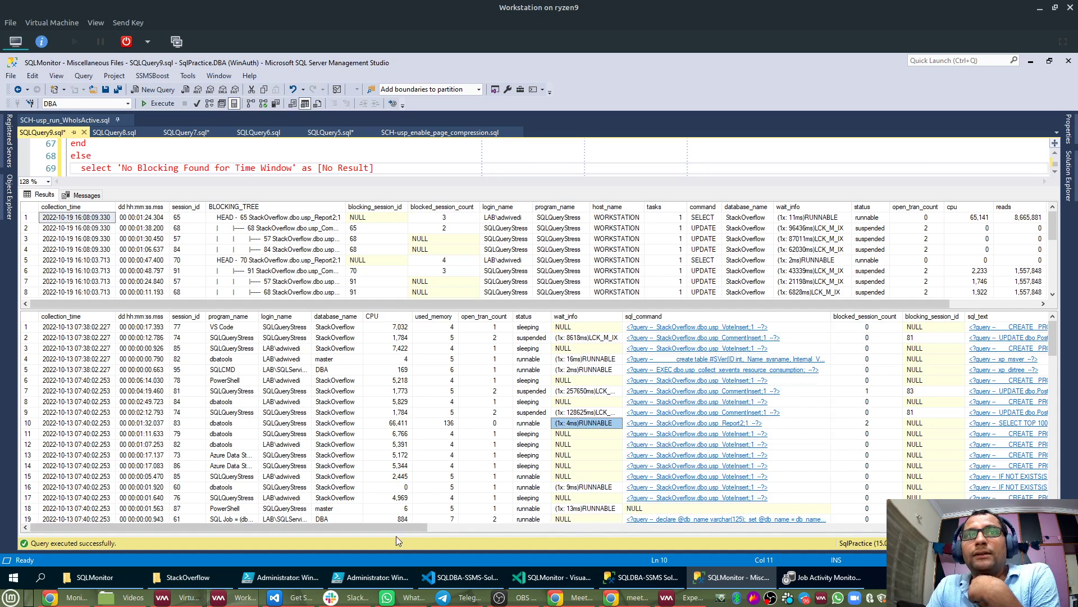
drag(387, 526, 521, 526)
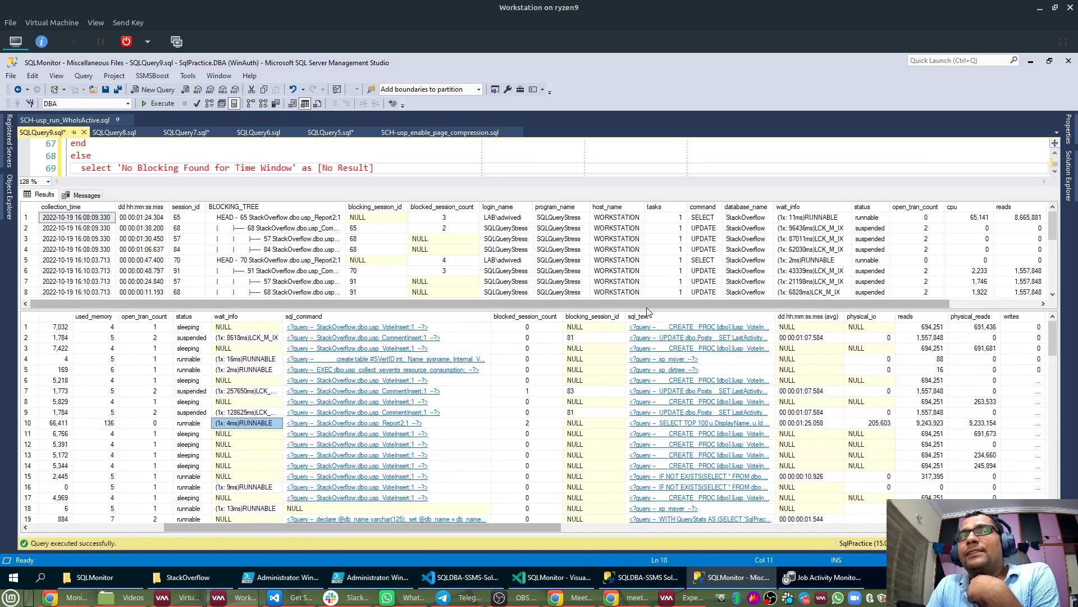
click(690, 430)
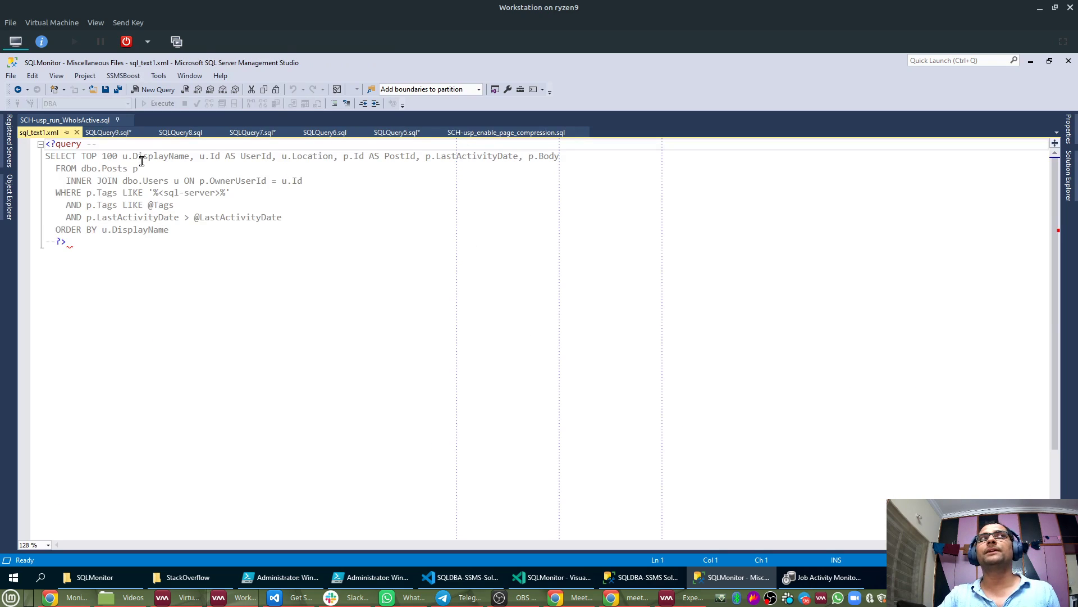
click(77, 132)
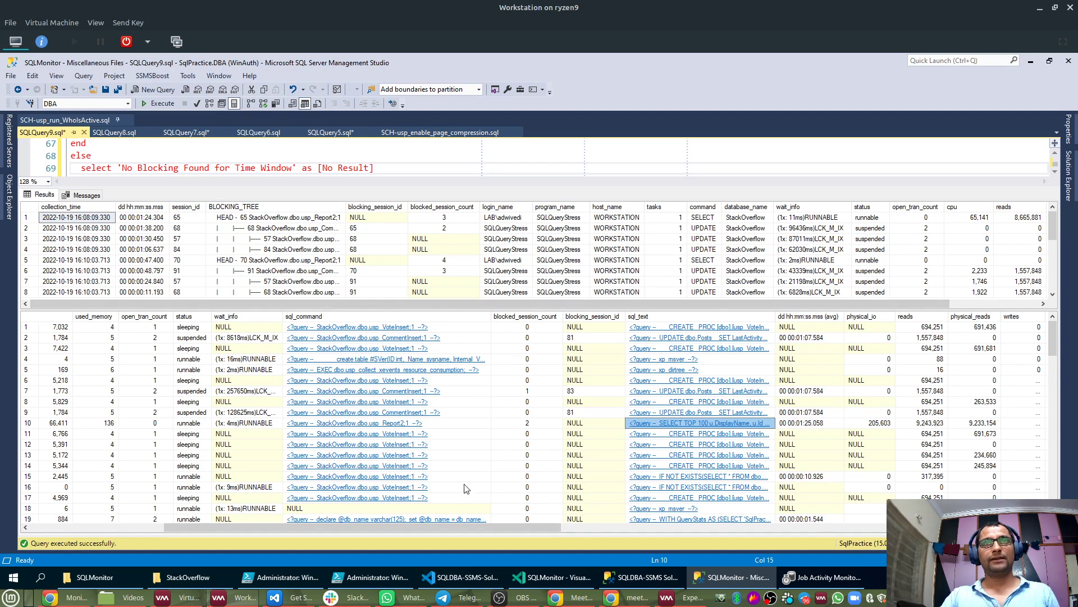
Highlight row 10 of the WhoIsActive results, inspect its additional_info XML, and close that document.
click(25, 425)
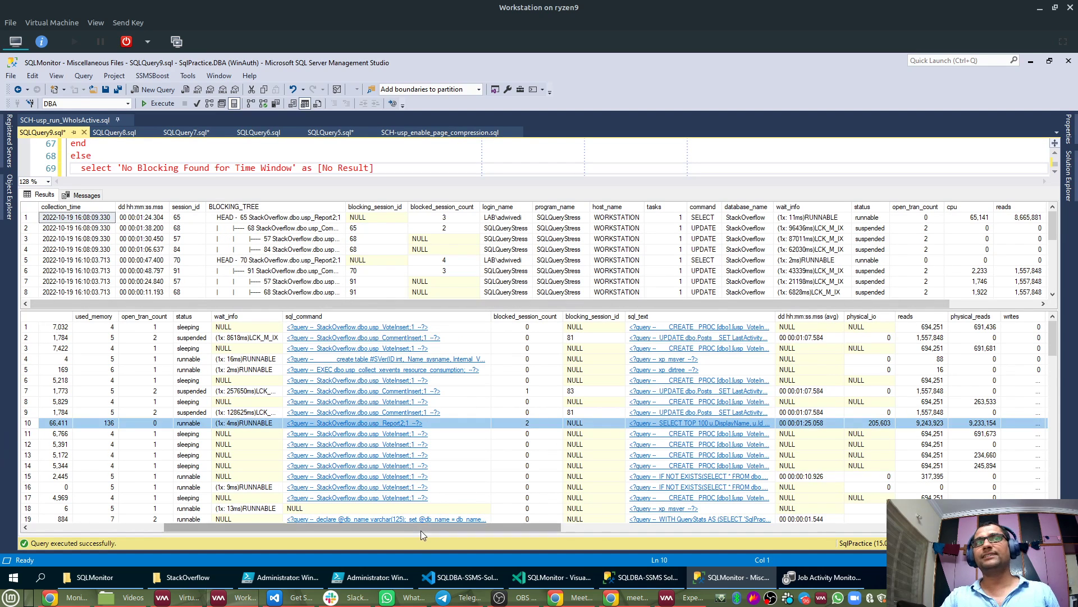
drag(423, 529, 925, 531)
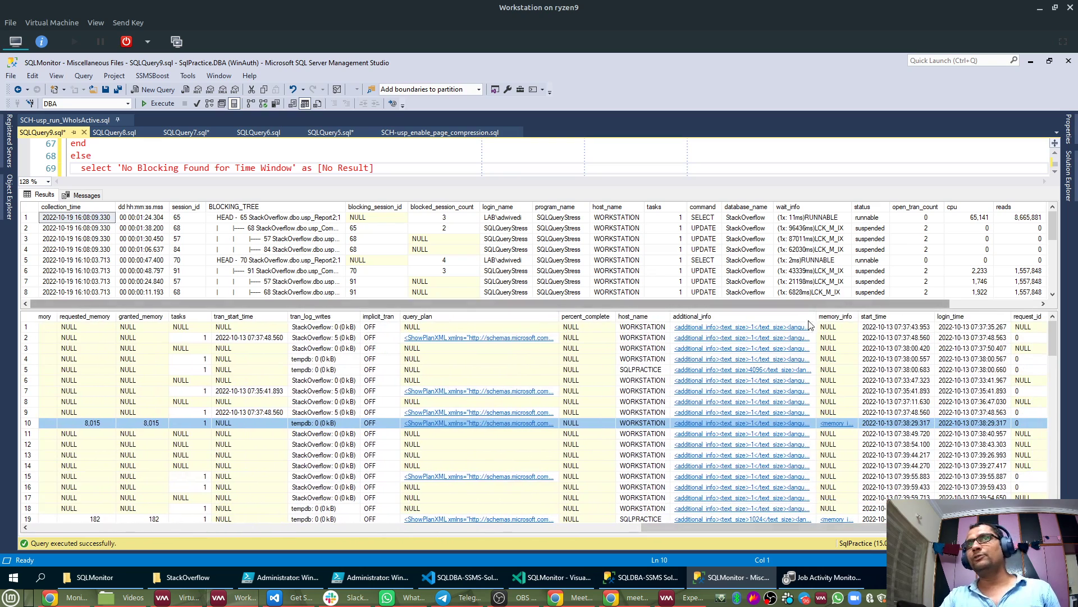
click(733, 424)
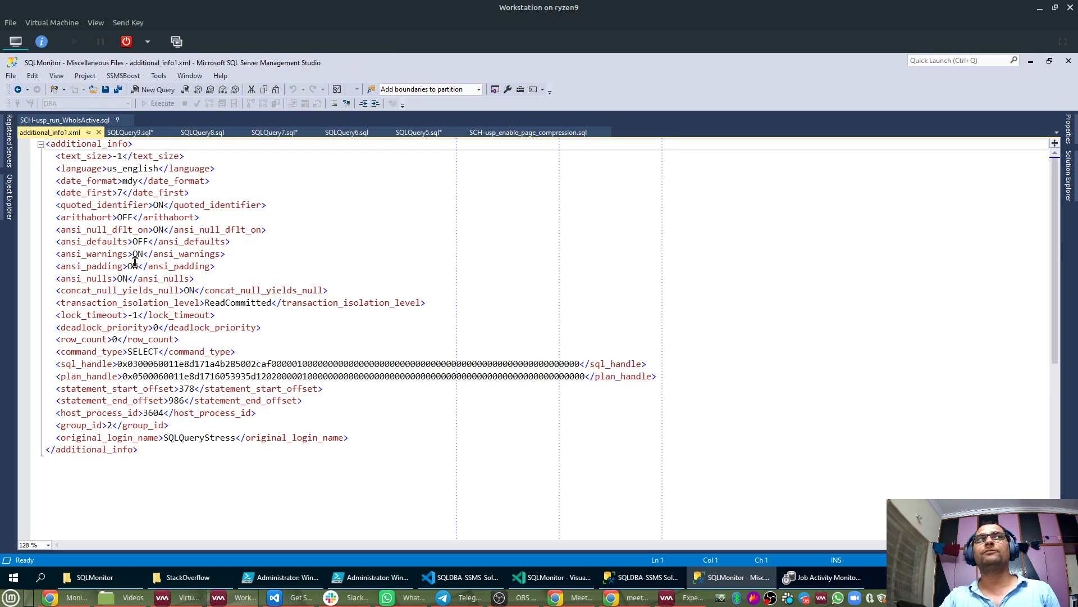
click(98, 132)
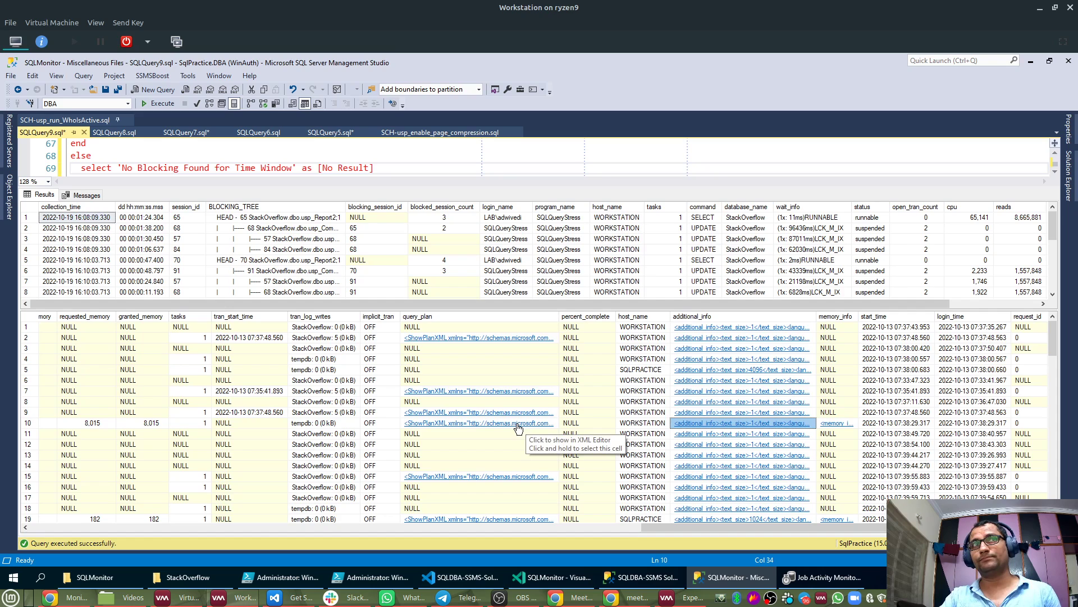
View the graphical execution plan stored in row 10's query_plan column and close it.
click(517, 425)
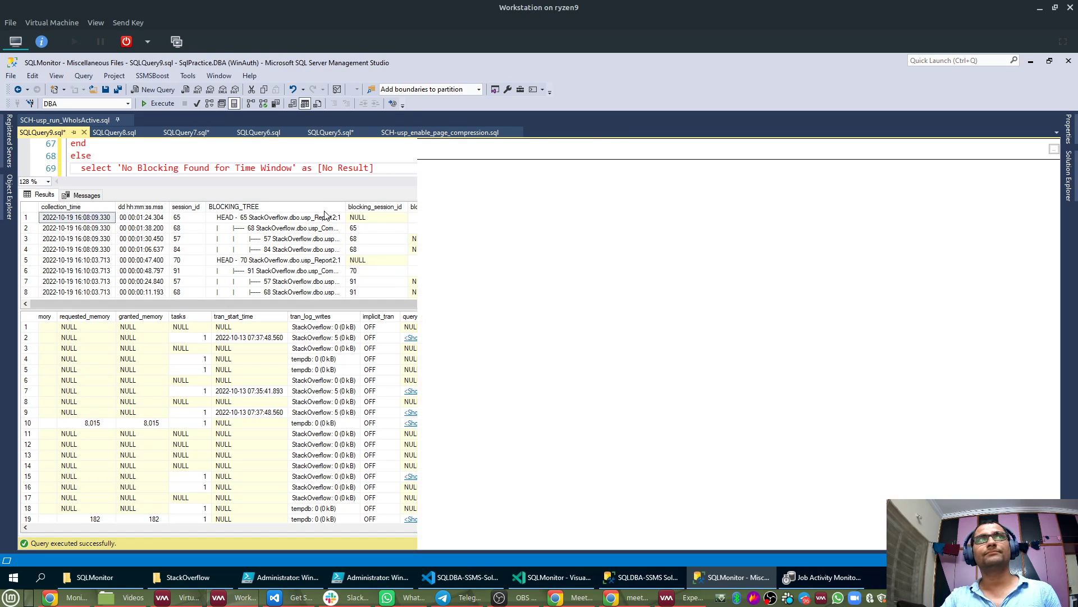
mouse_move(324, 216)
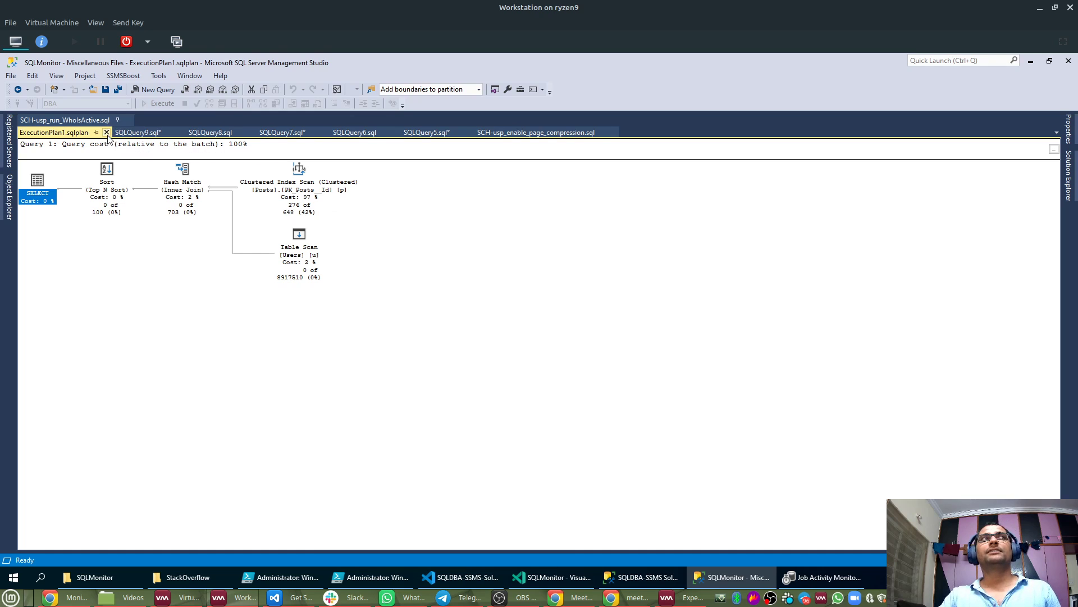
click(106, 132)
click(581, 382)
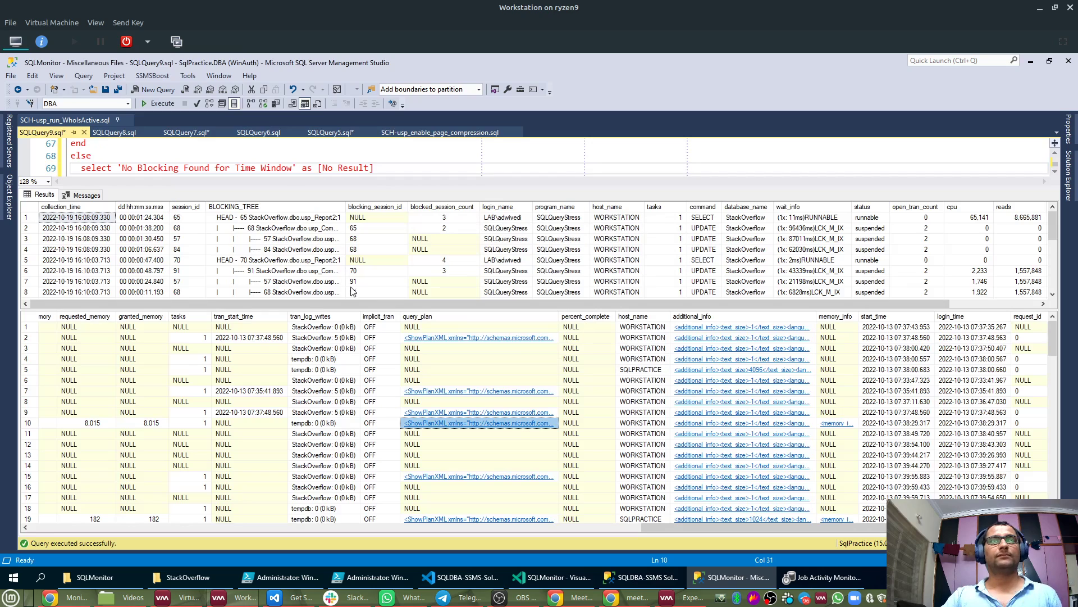
Hide and redisplay the query results, giving the editor more height above them.
click(337, 159)
key(ctrl+r)
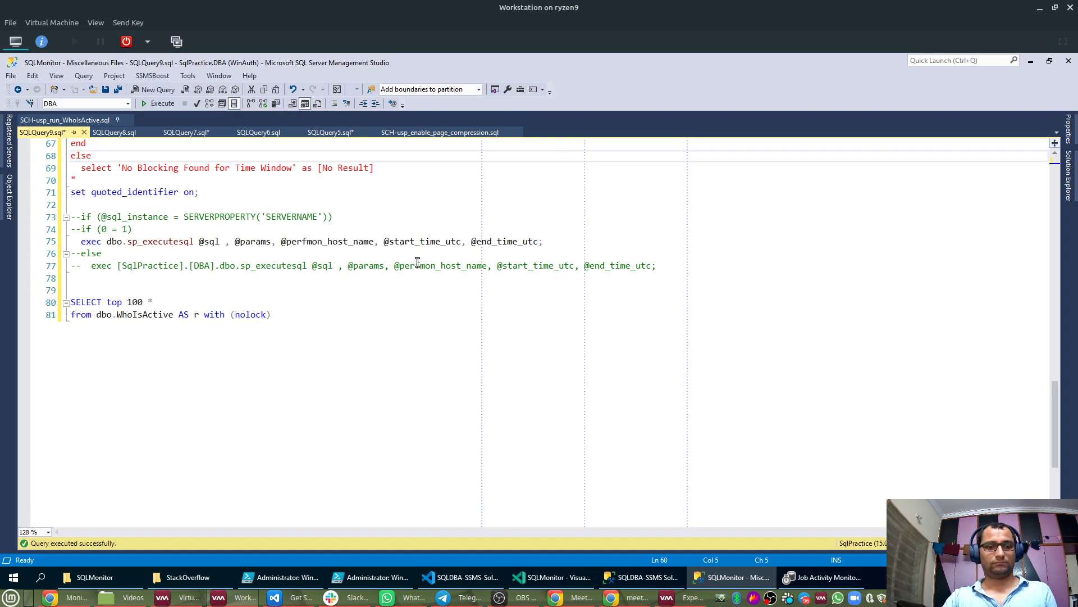
key(ctrl+r)
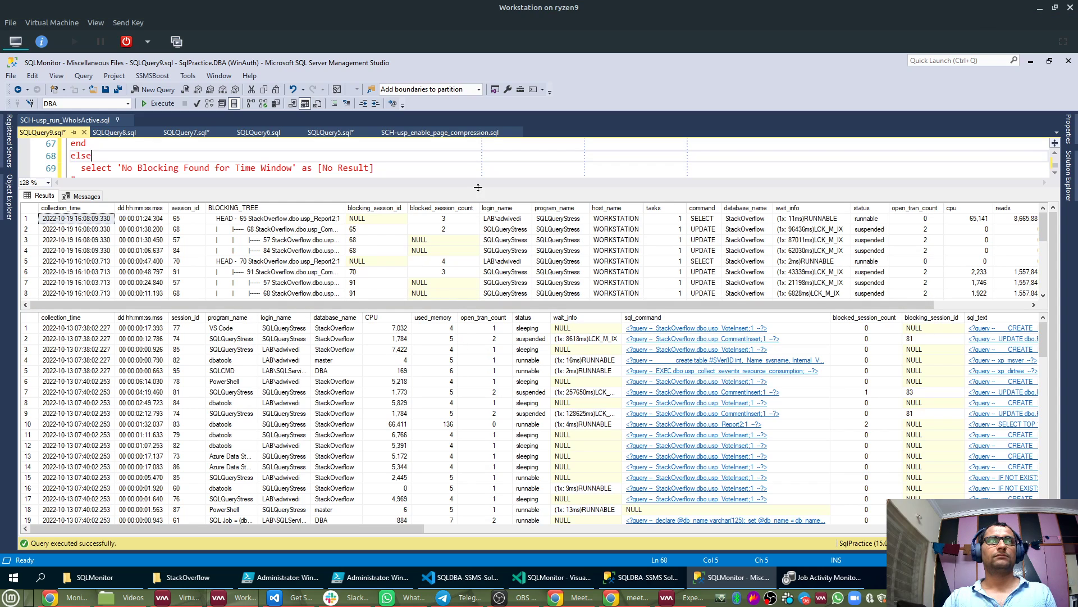
drag(478, 187, 467, 249)
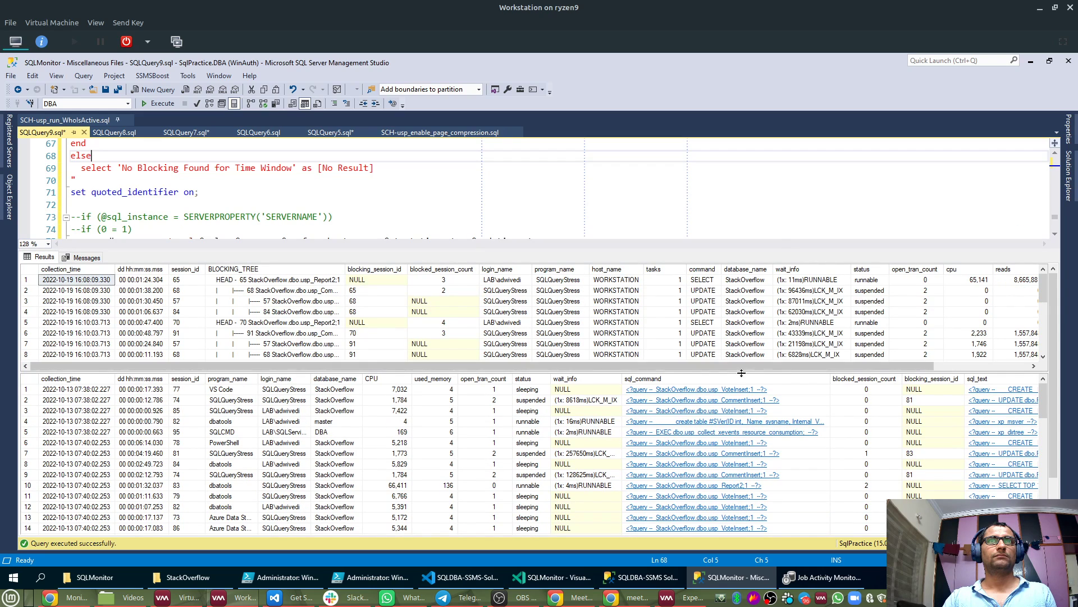
Switch to the Grafana dashboard in Chrome, leave the full-screen Blocking Tree panel, and collapse the Blocking Tree section.
click(68, 598)
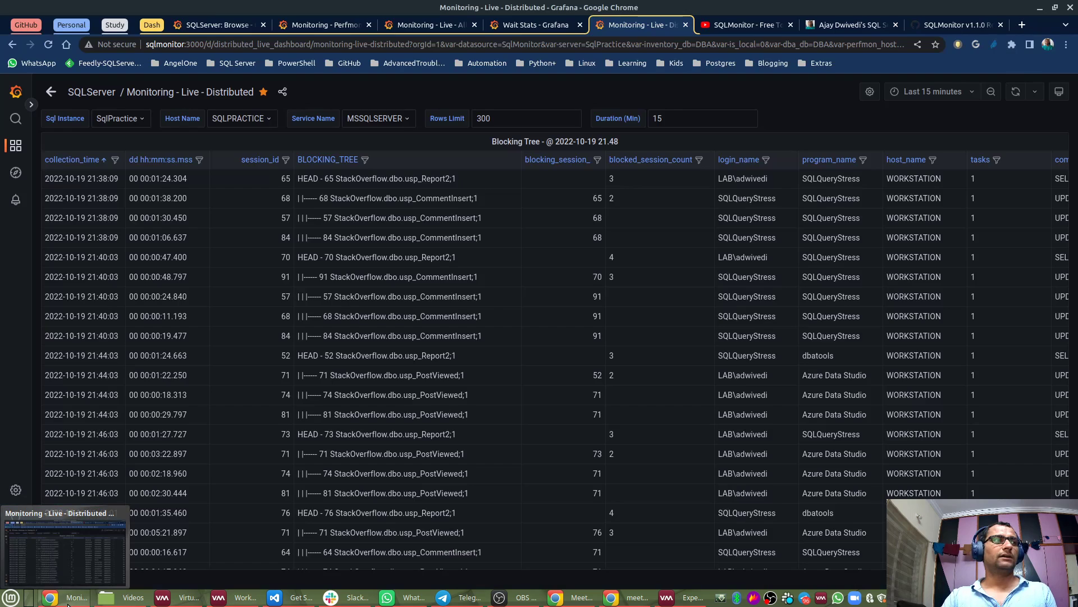
click(51, 91)
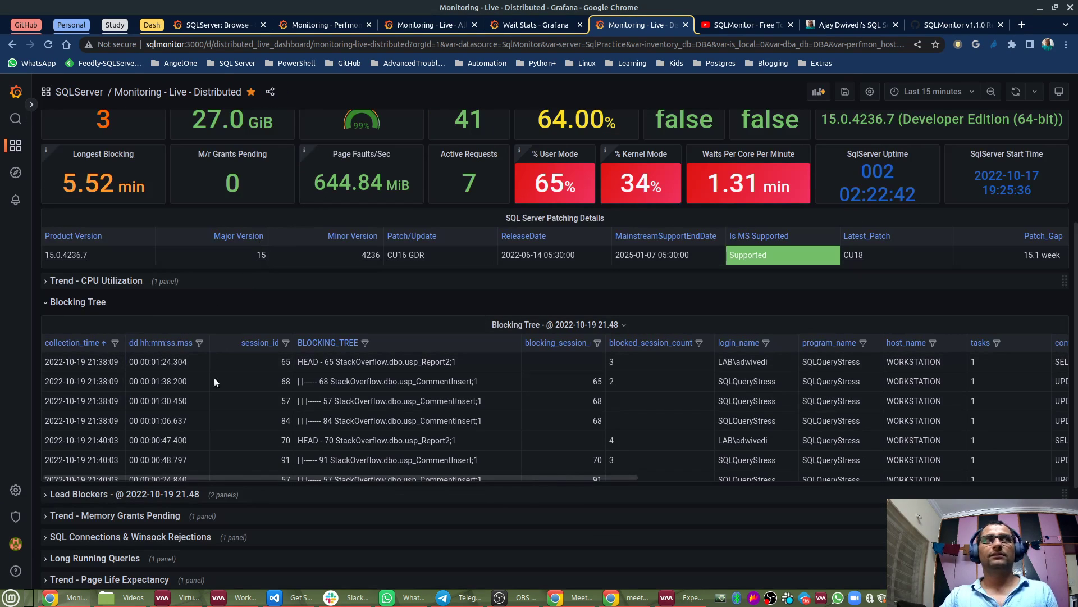
click(71, 303)
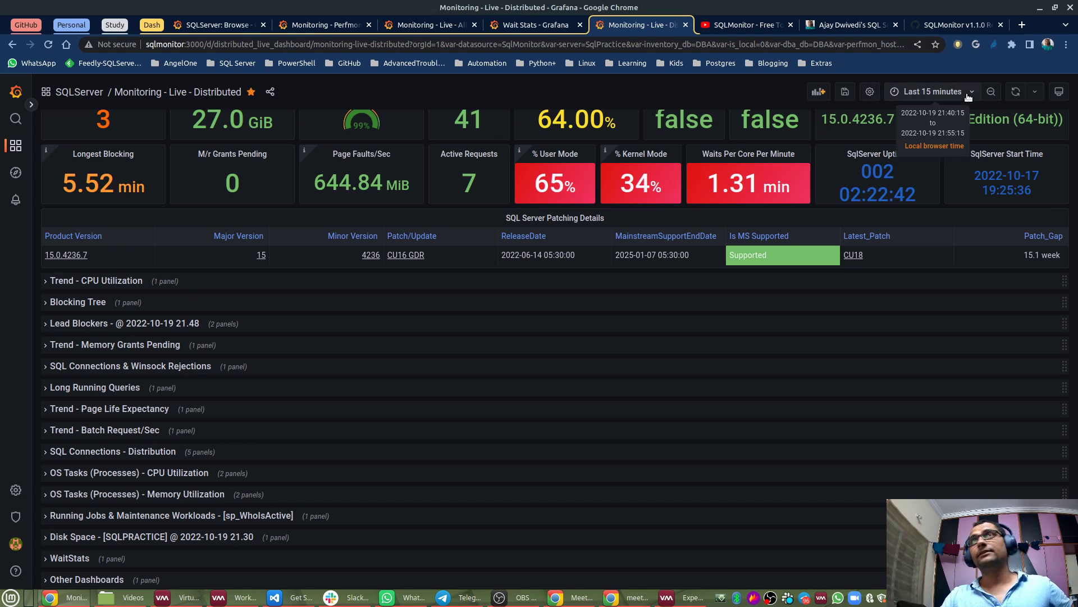
Set the dashboard time range to Last 3 hours and expand the Lead Blockers section.
click(949, 92)
click(914, 219)
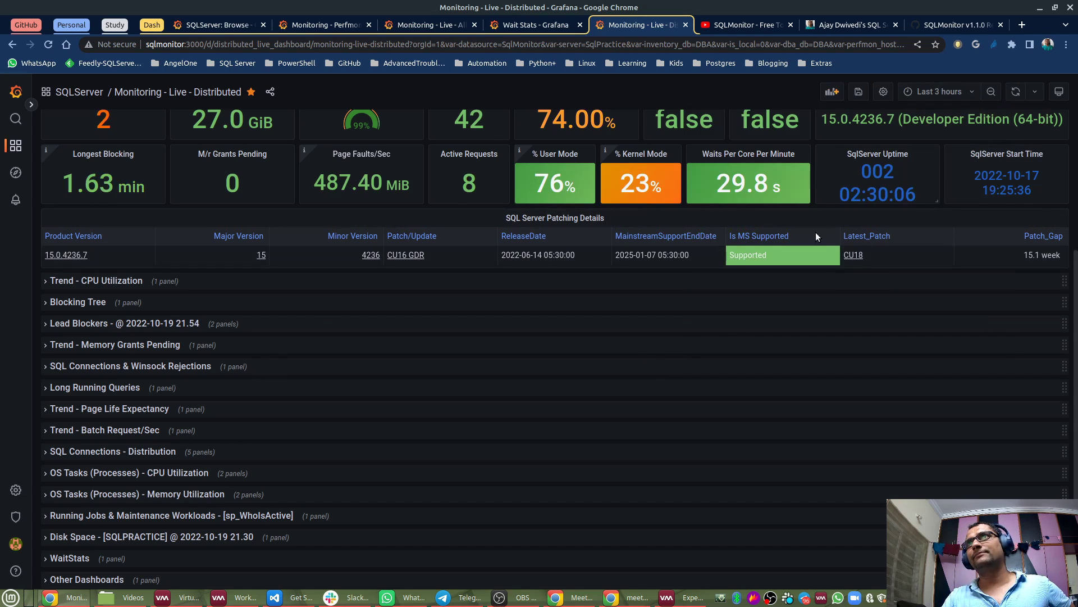
click(79, 324)
scroll(83, 365, down, 2)
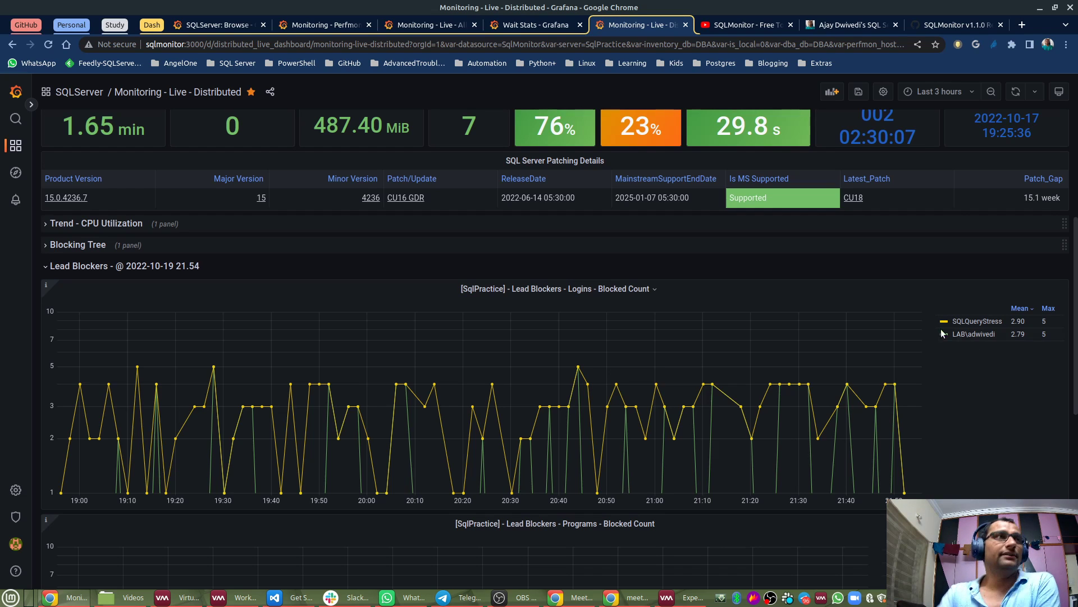
Examine the Lead Blockers blocked-count charts by login and by program, and collapse the section.
scroll(863, 408, down, 2)
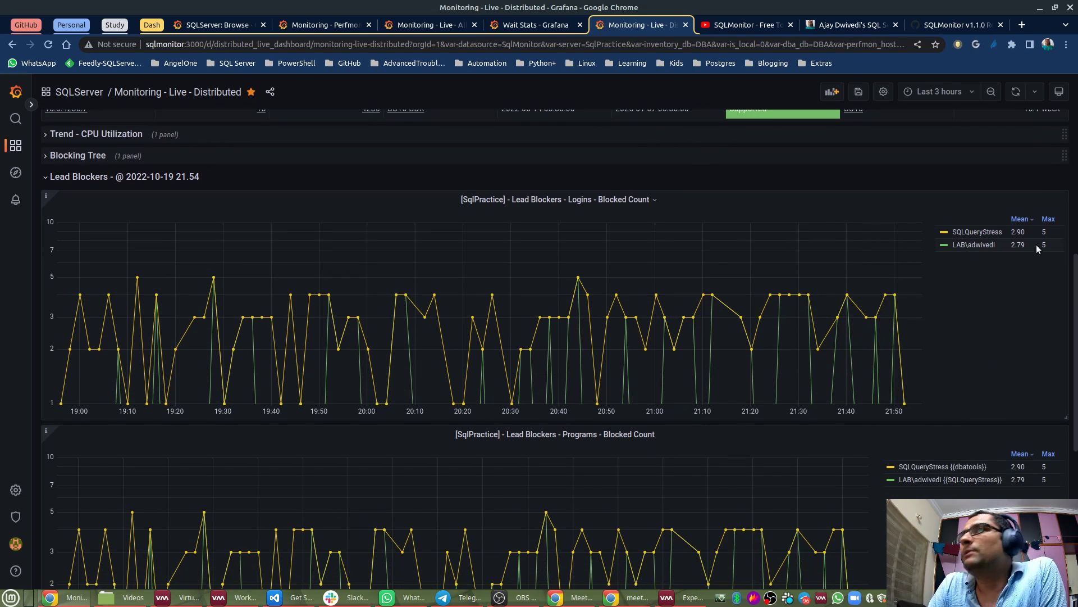
scroll(1020, 355, down, 3)
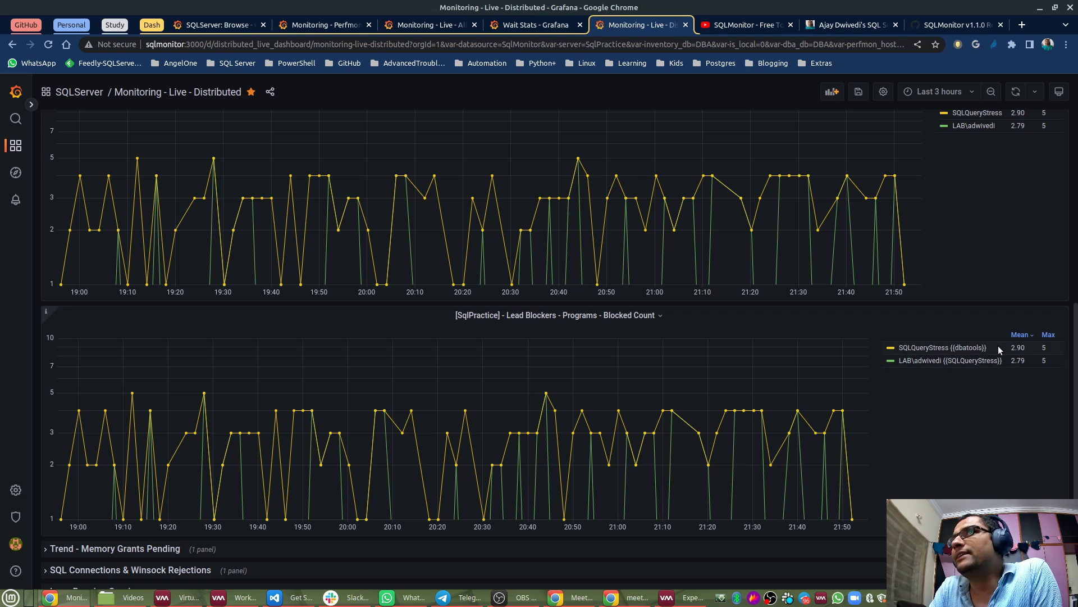
scroll(948, 457, up, 1)
scroll(948, 453, up, 4)
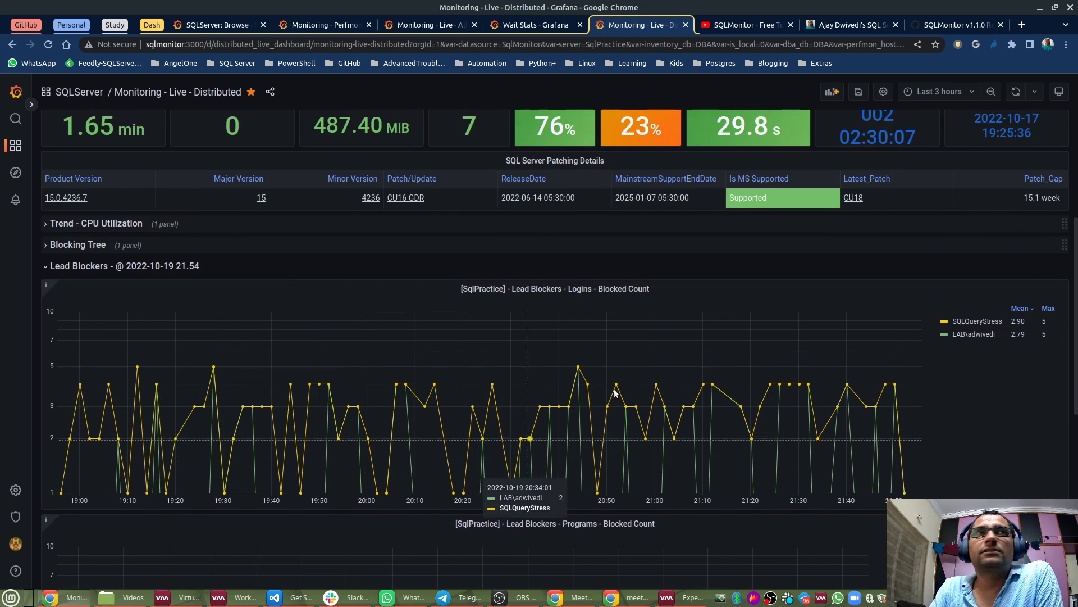
click(84, 266)
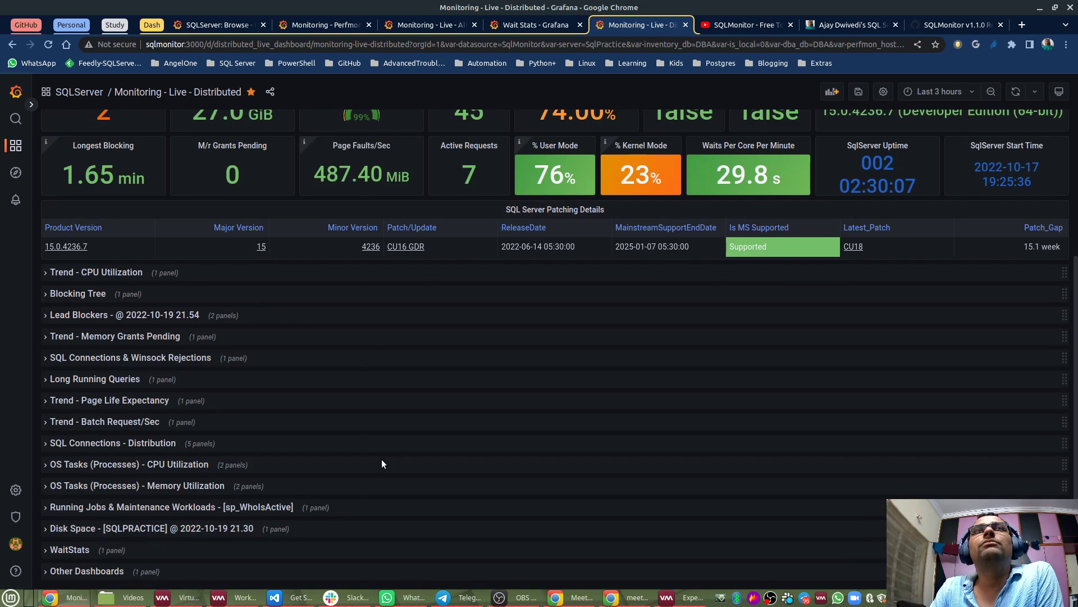
Look at the SQLMonitor video playlist on YouTube and switch back to the Management Studio workstation.
scroll(376, 449, up, 3)
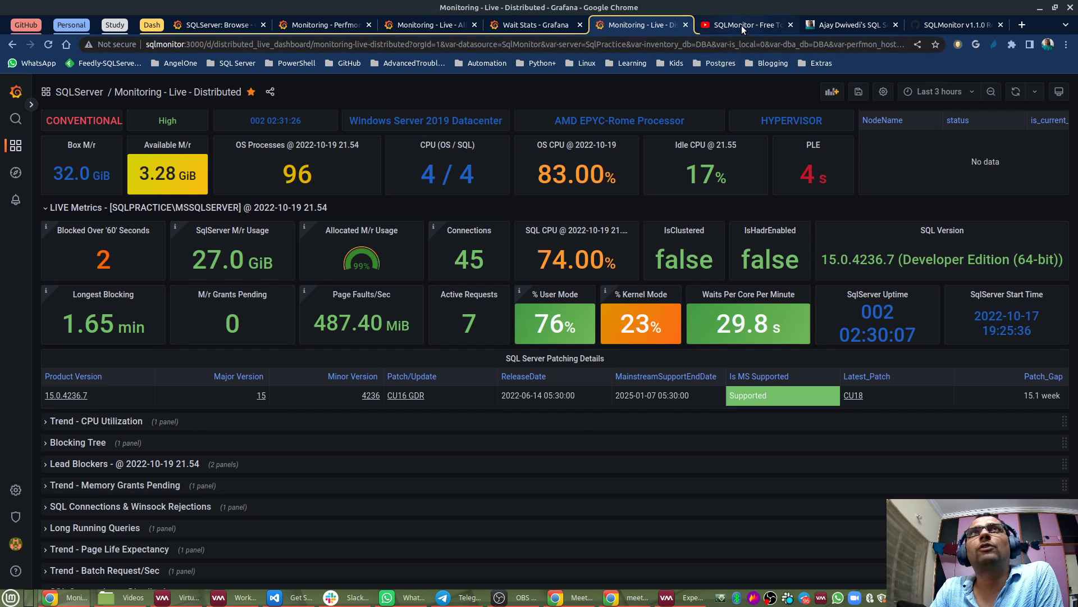
click(741, 26)
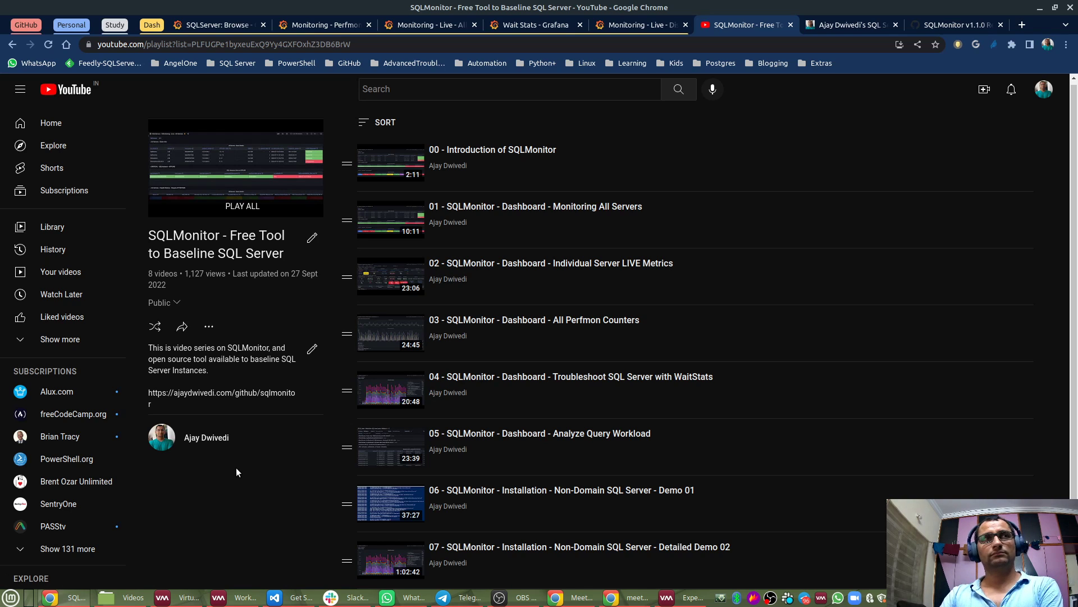
click(244, 601)
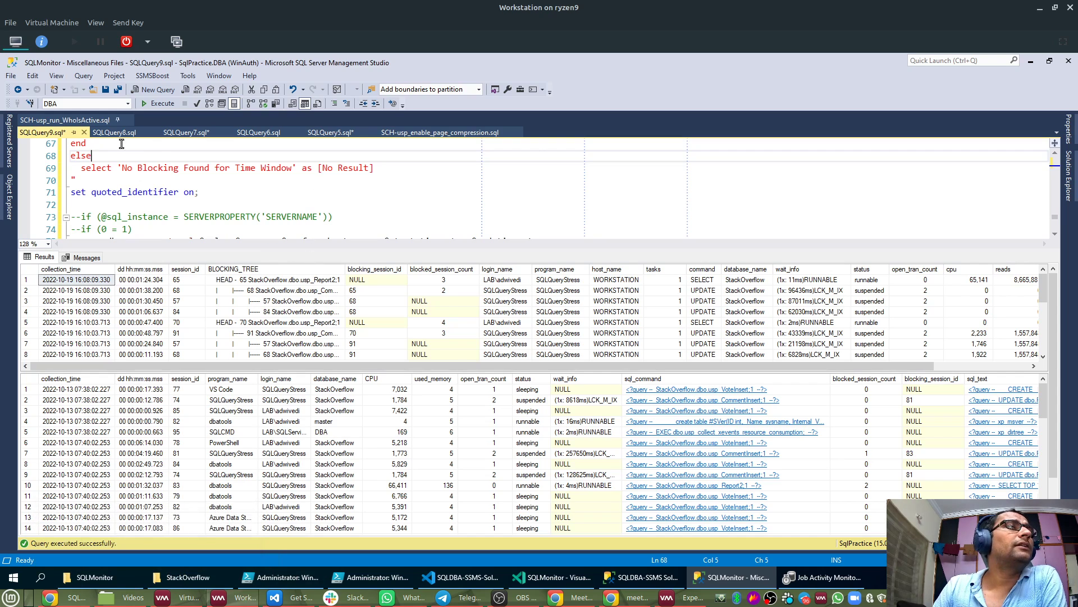
Close the SQLQuery9 script without saving its changes, and close the SQLQuery8 script.
click(84, 132)
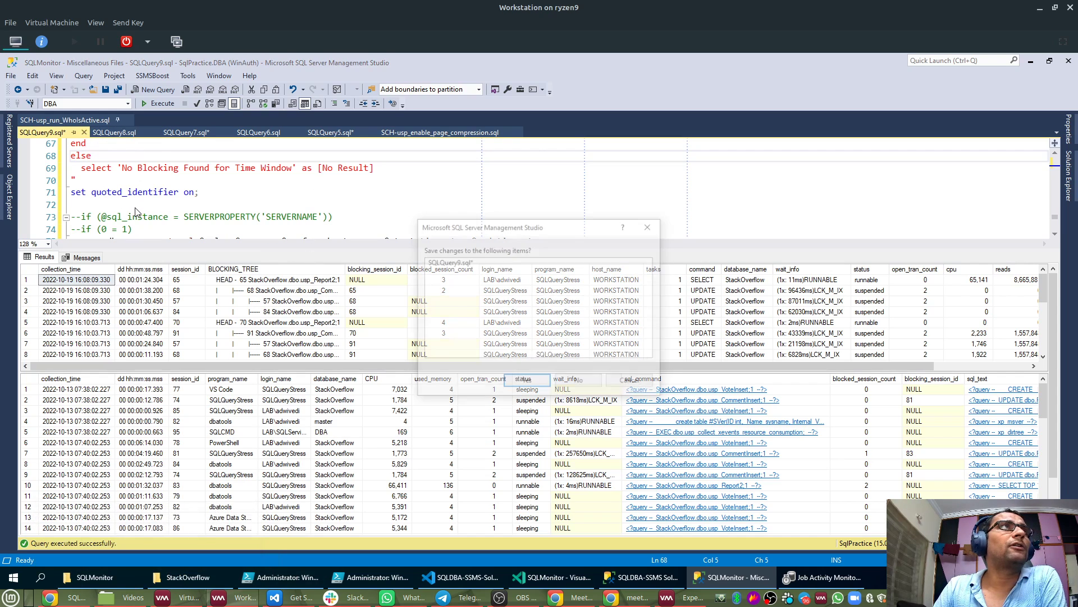
click(580, 383)
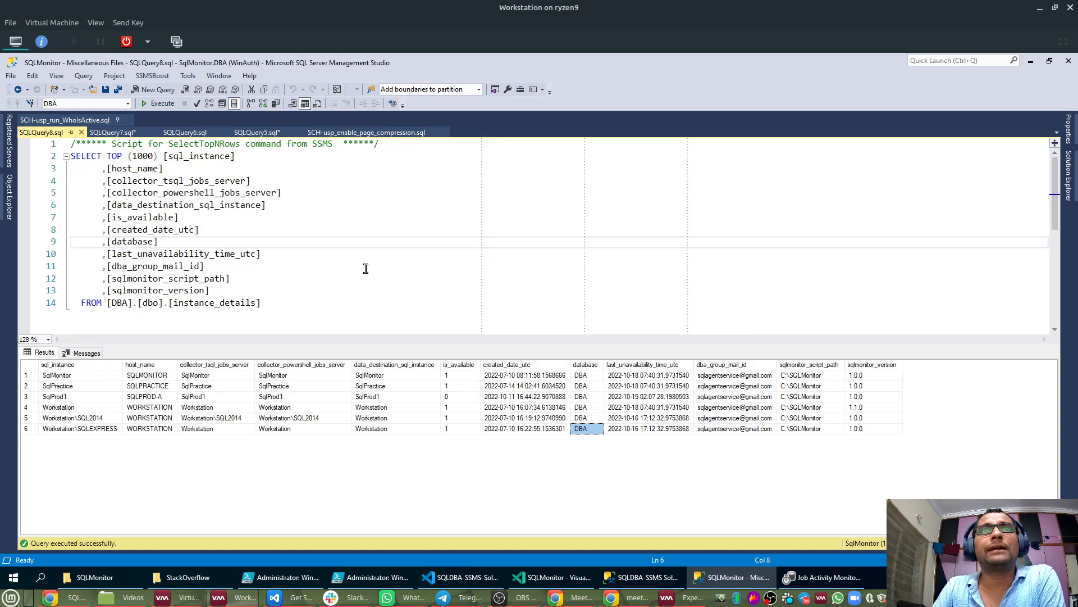
click(81, 132)
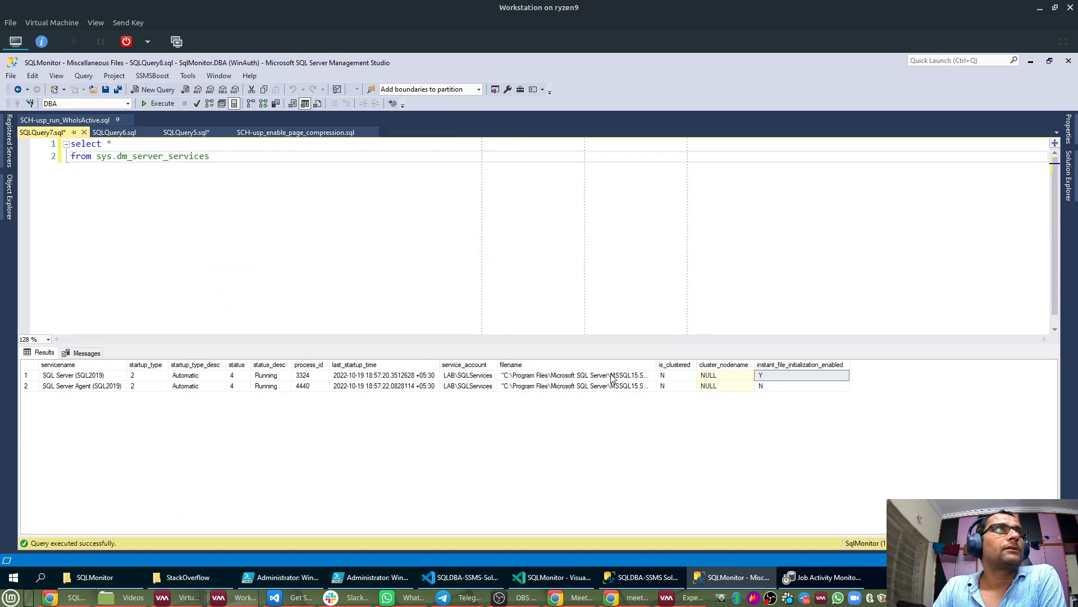
Pin Object Explorer open, collapse SQL Server Agent on the Experiment server, and expand its DBA_Admin database.
click(11, 208)
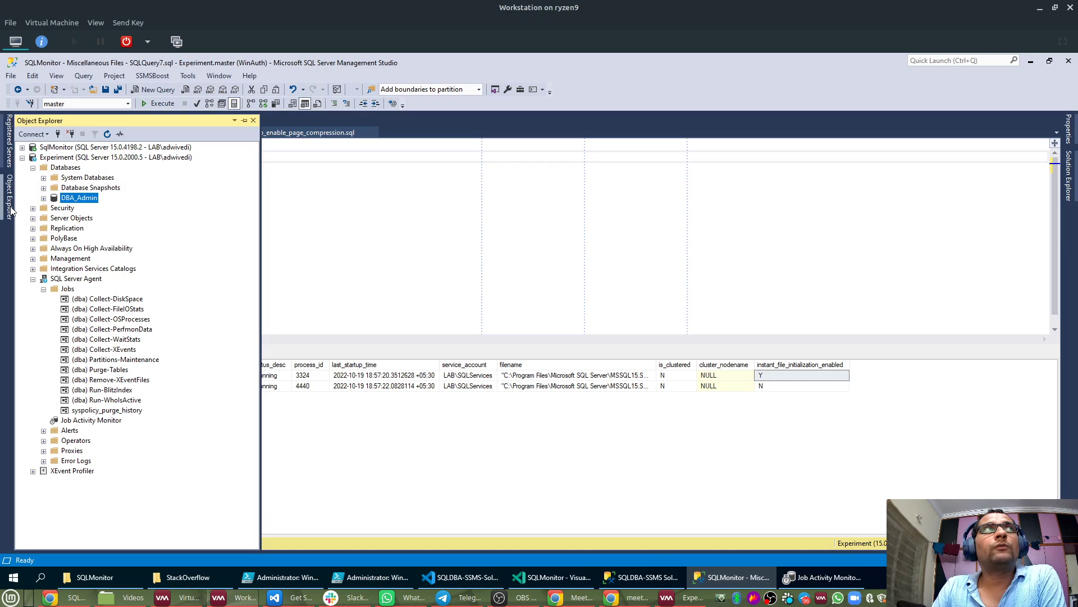
click(33, 280)
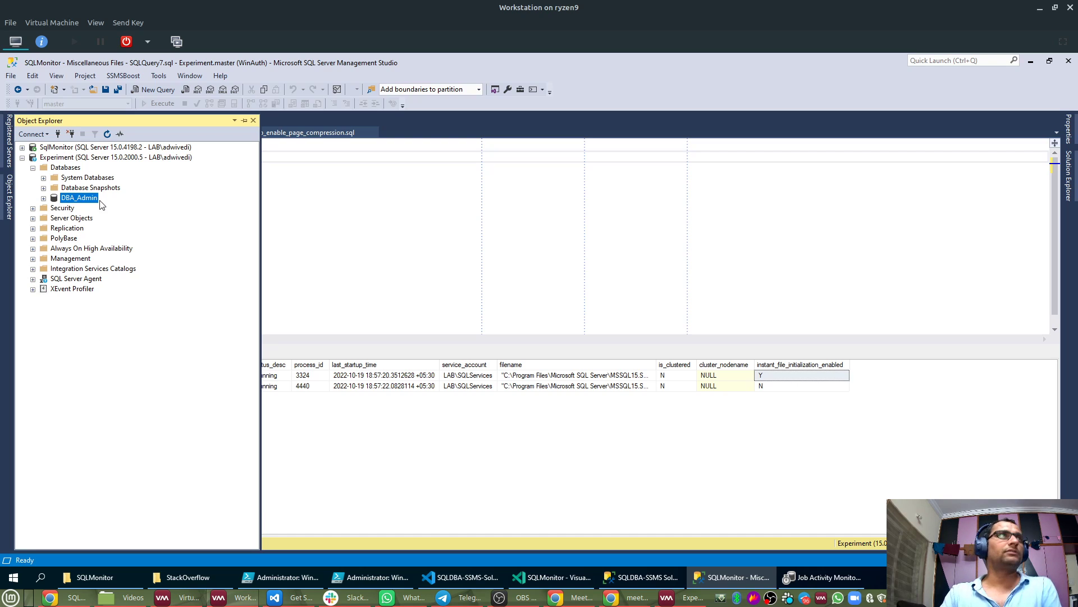
click(245, 121)
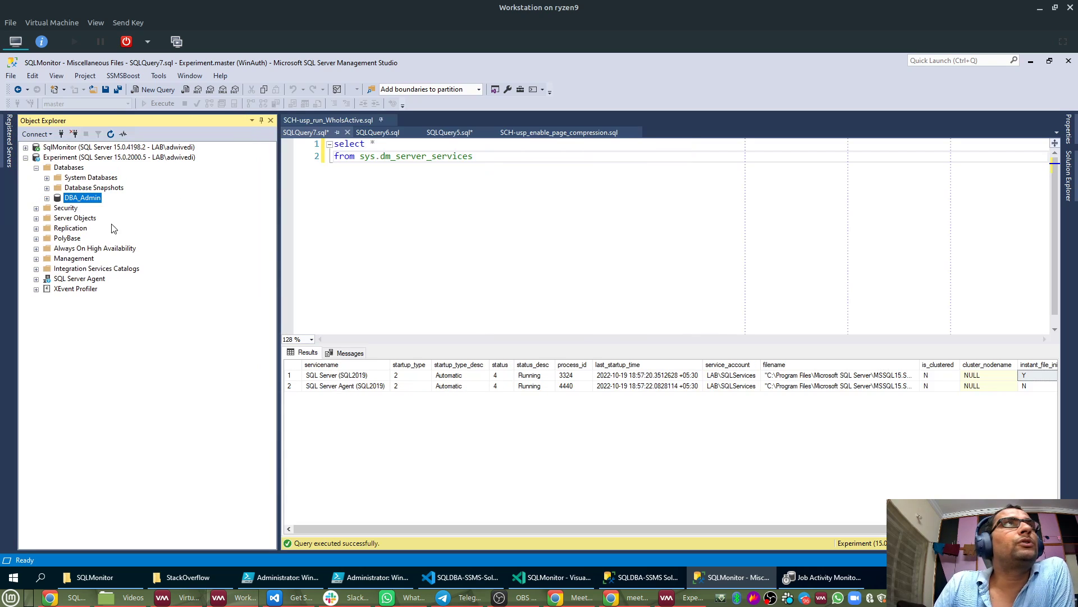
click(47, 199)
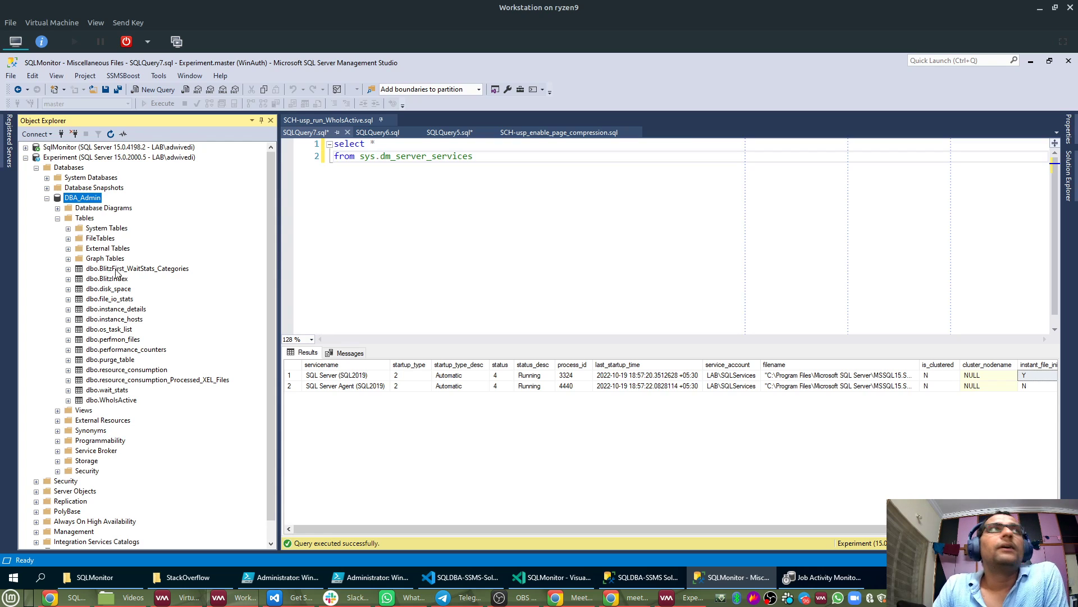
Query the top 1000 rows of the dbo.BlitzIndex table in DBA_Admin.
click(113, 280)
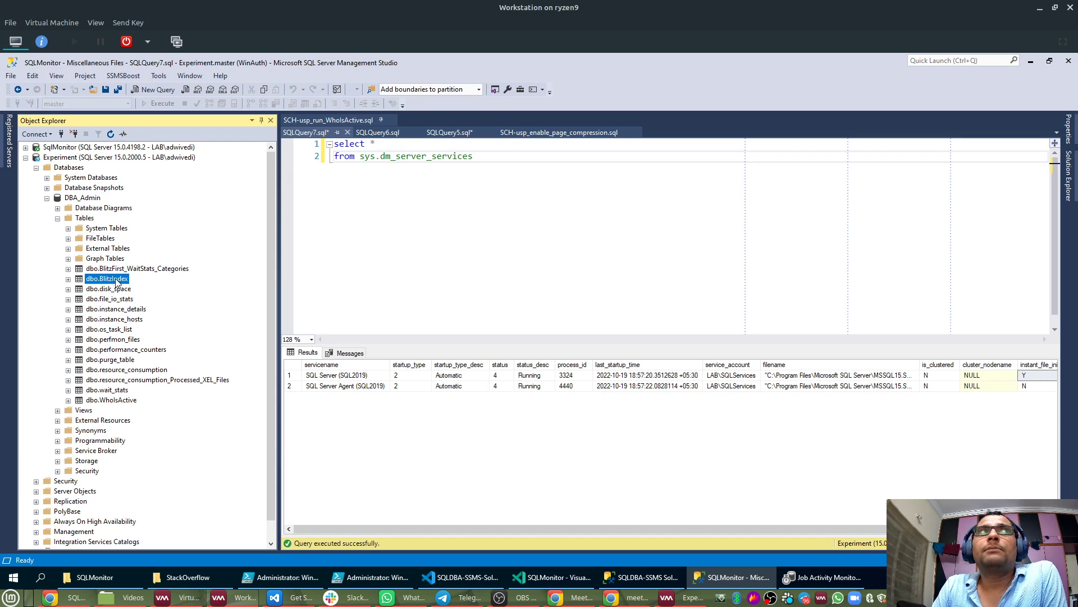
right_click(123, 279)
click(156, 311)
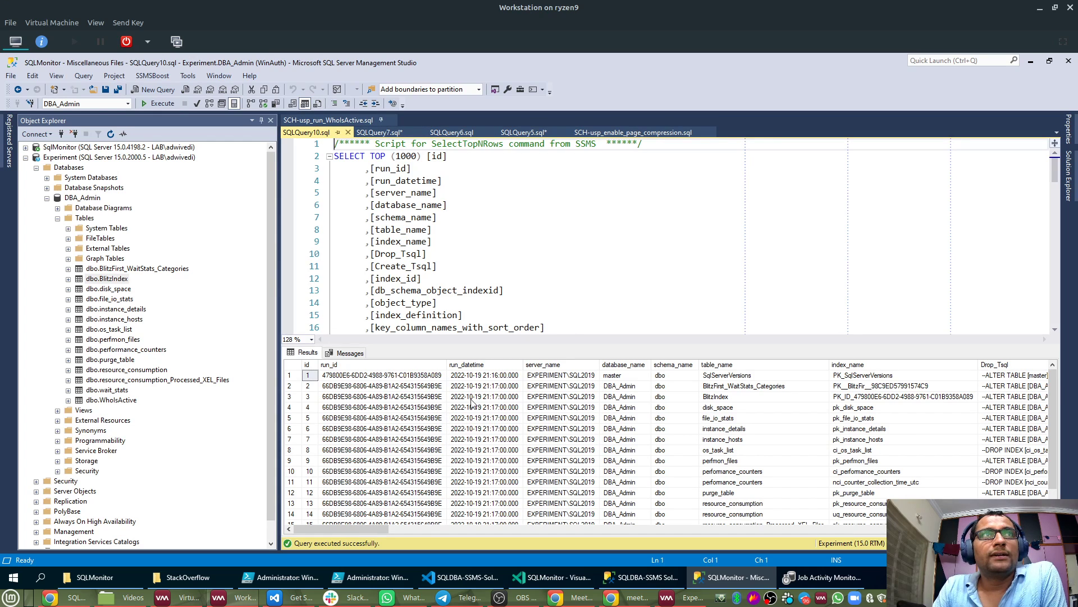
Examine the database_name, table_name and index_name columns of the BlitzIndex results, and set Object Explorer back to auto-hide.
click(624, 367)
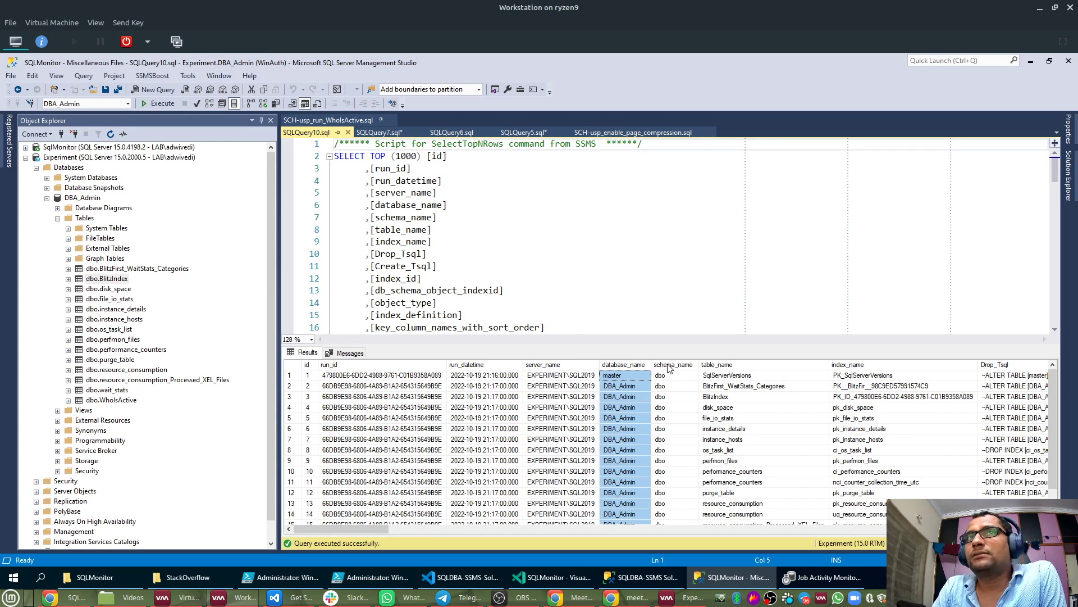
click(724, 366)
click(850, 366)
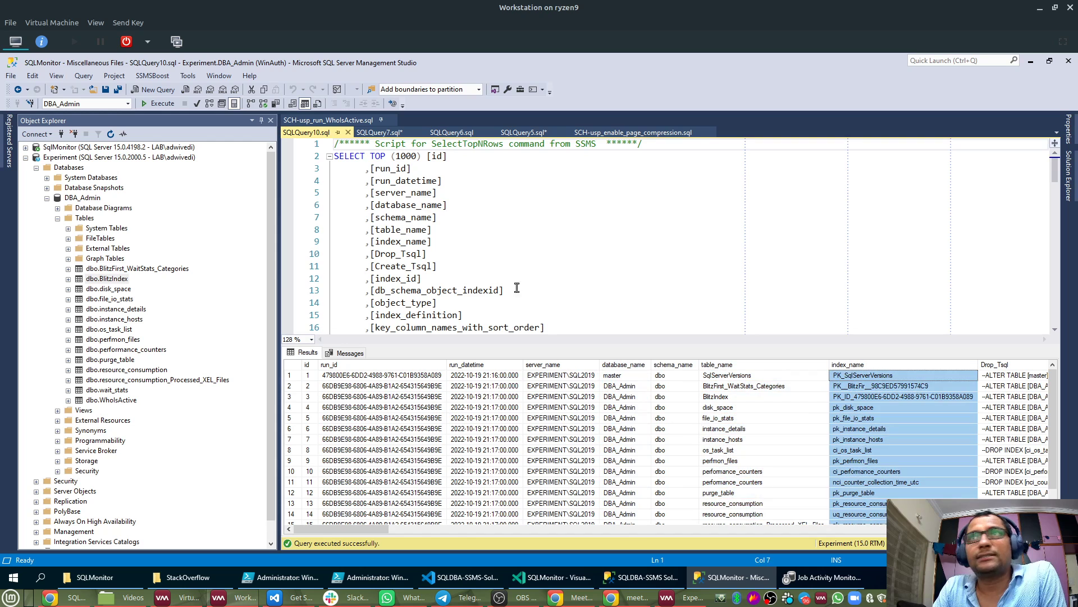
click(262, 121)
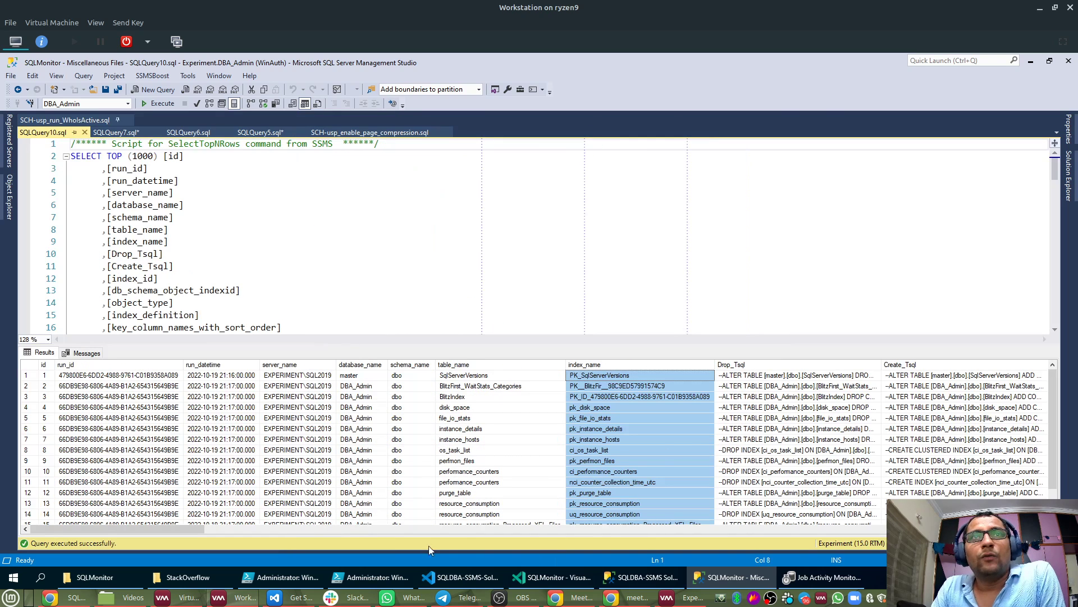
Examine the index_definition, key_column_names_with_sort_order and secret_columns values in the BlitzIndex results.
drag(192, 528, 325, 532)
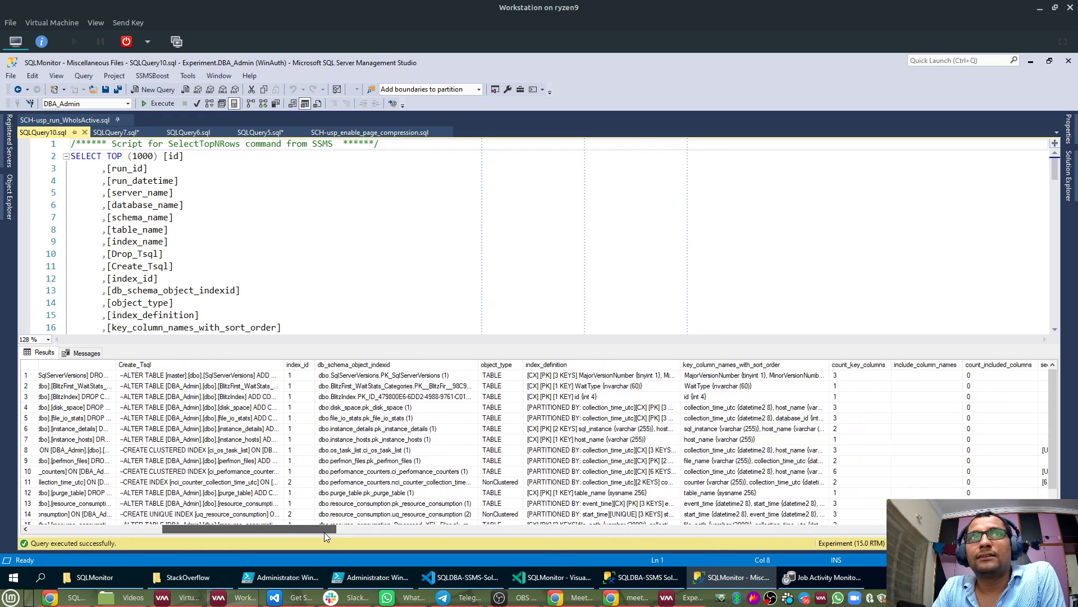
click(553, 367)
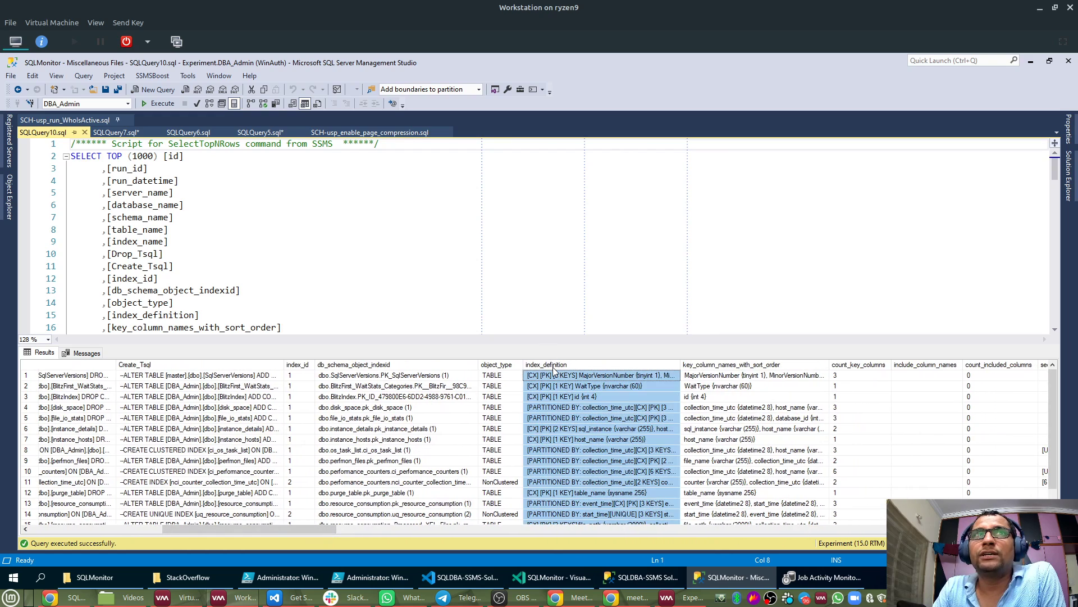
click(745, 420)
drag(322, 533, 478, 532)
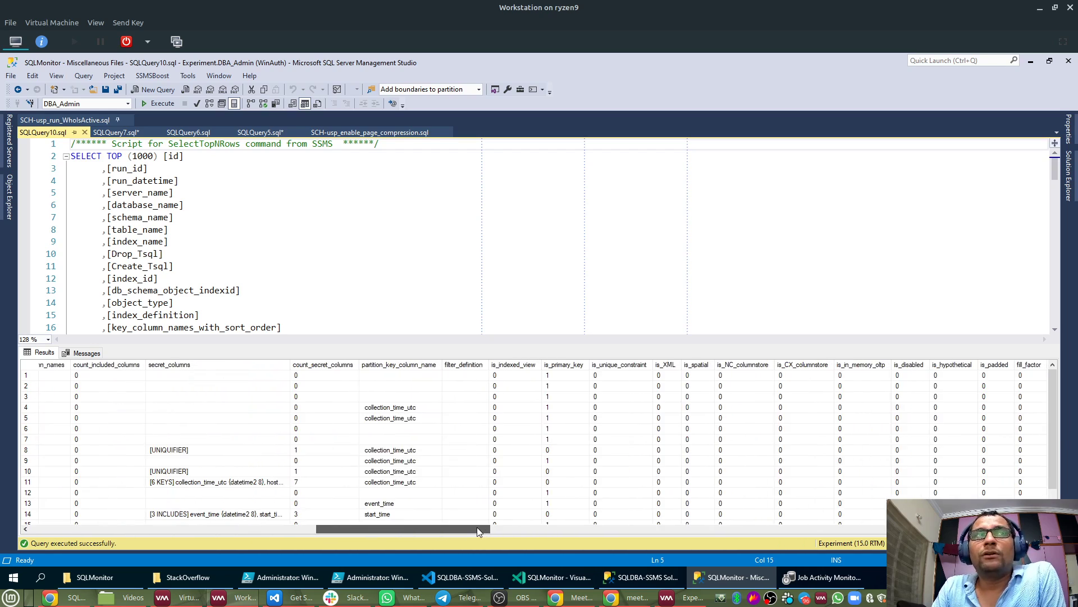
click(170, 365)
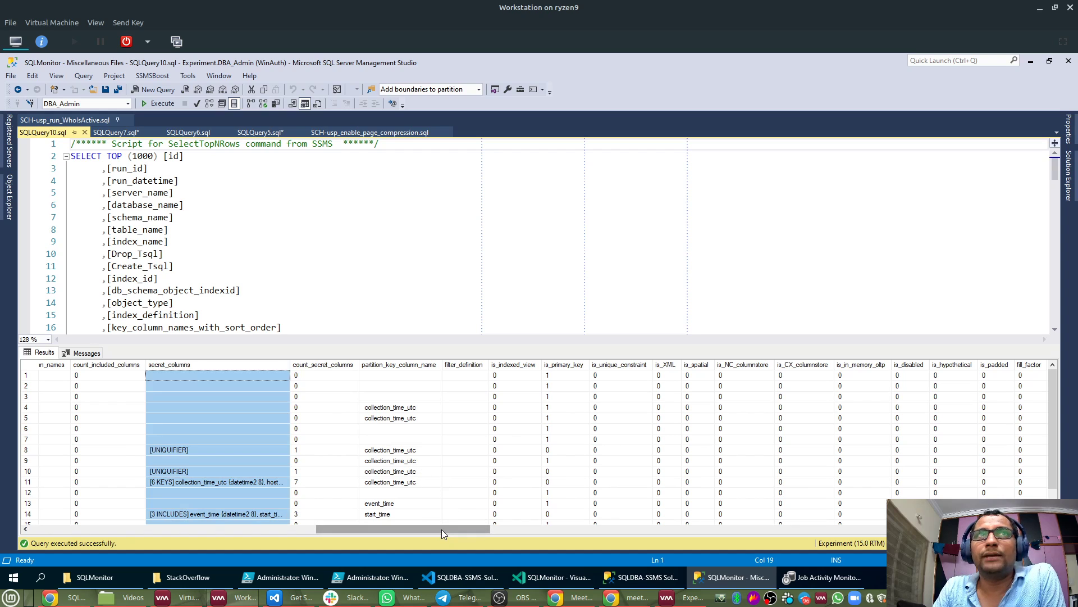
Review the BlitzIndex index usage, partition_count, total_rows, size and lock-count columns.
drag(441, 529, 480, 531)
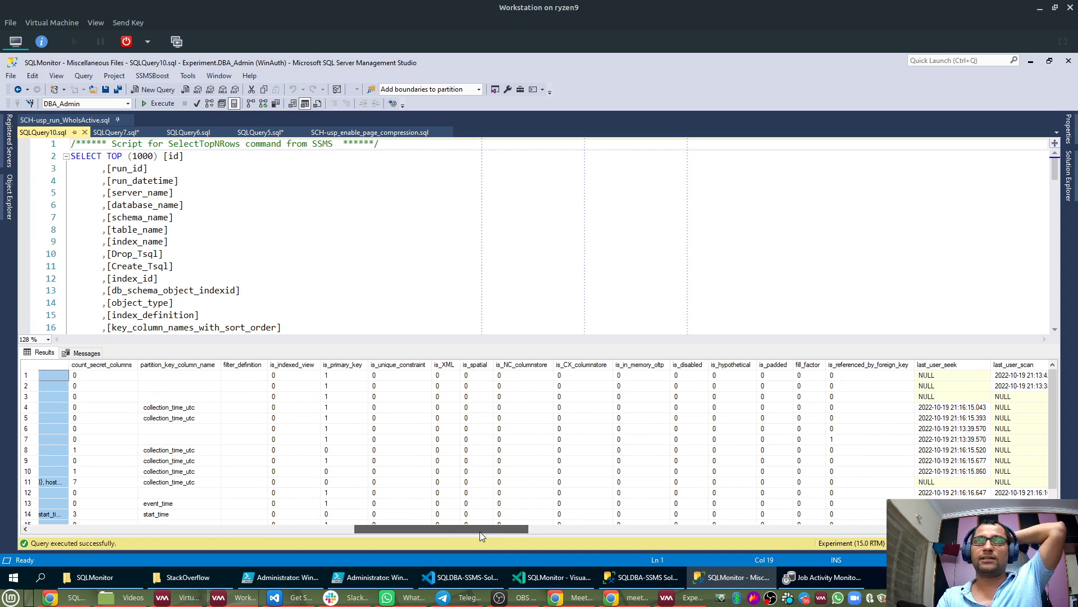
drag(479, 531, 610, 531)
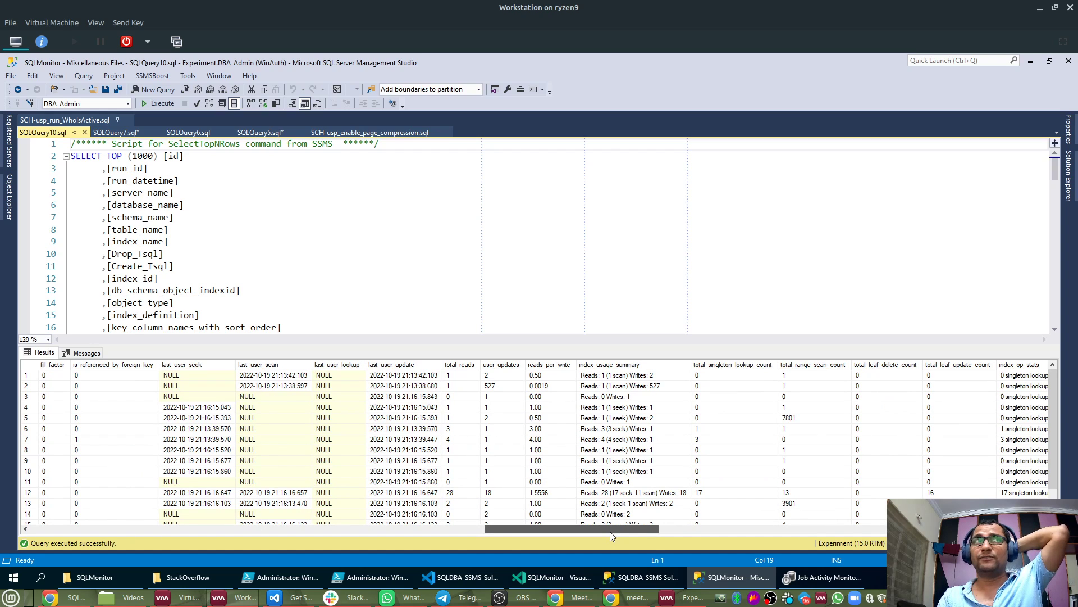
drag(610, 532, 662, 523)
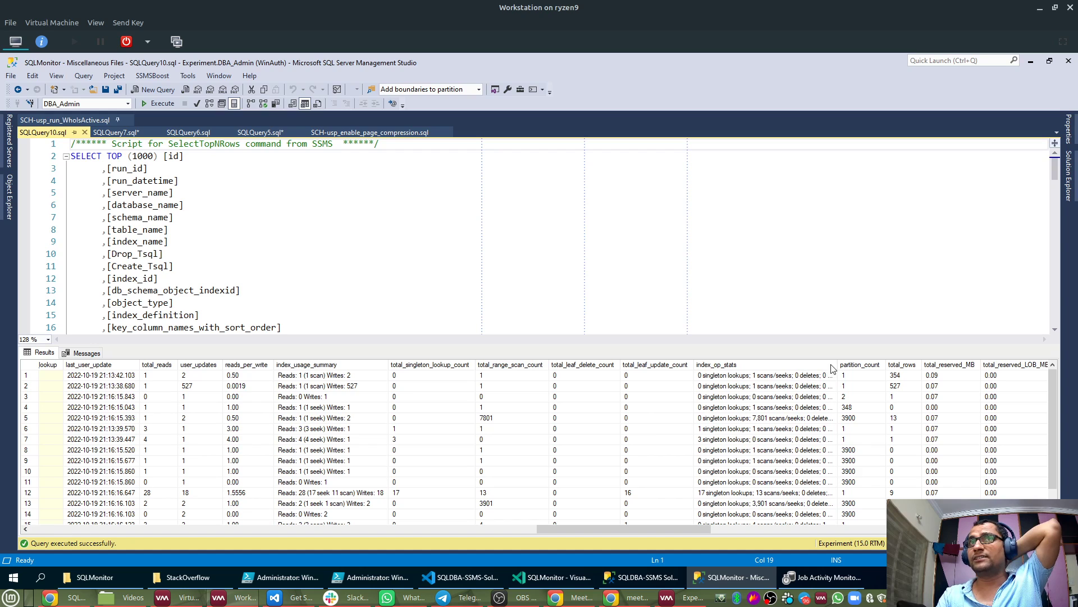
drag(841, 364, 886, 365)
drag(693, 529, 812, 526)
click(205, 417)
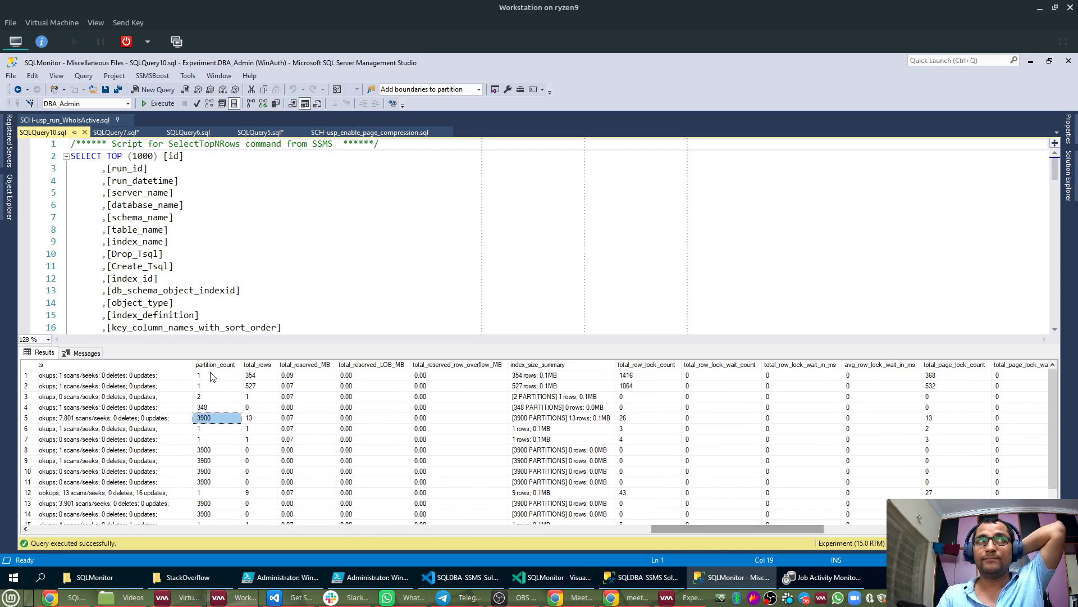
click(214, 365)
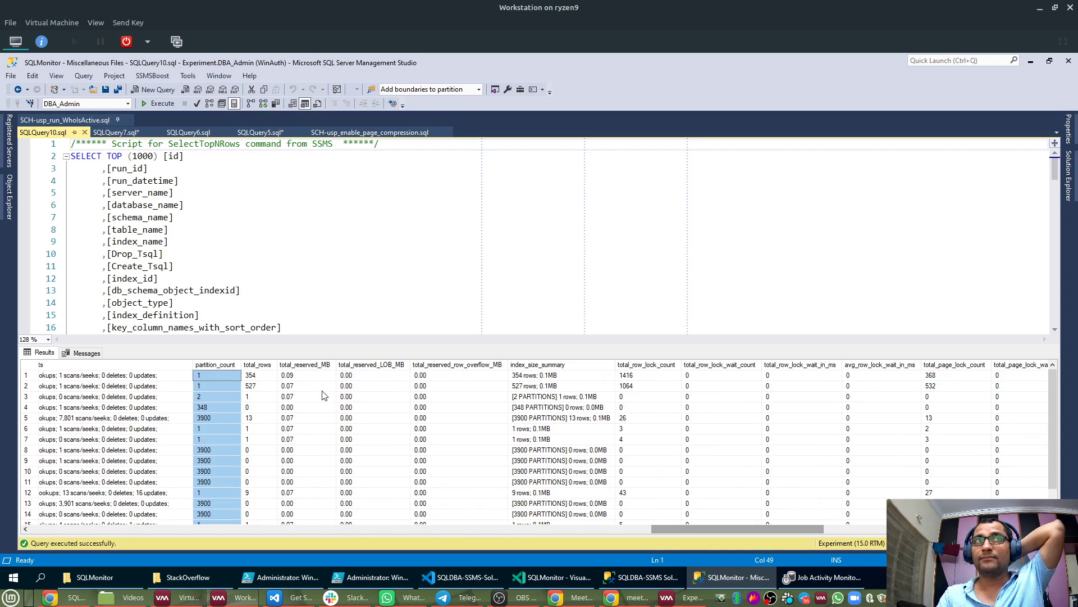
click(259, 365)
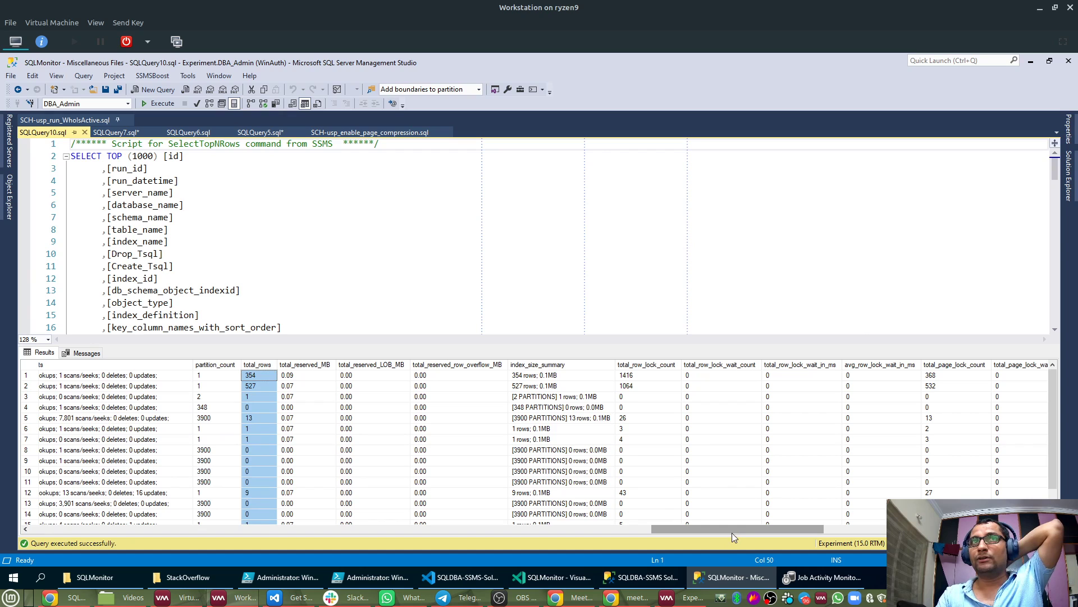
drag(732, 531, 803, 511)
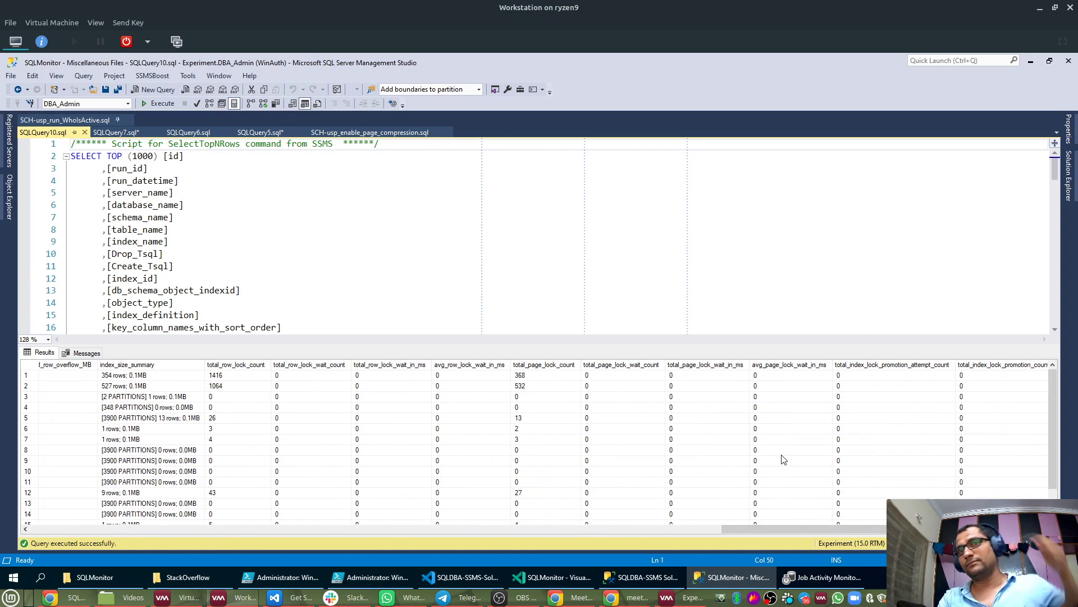
Return to the first BlitzIndex result columns and review them again from index_name through the secret and partition key columns.
right_click(249, 218)
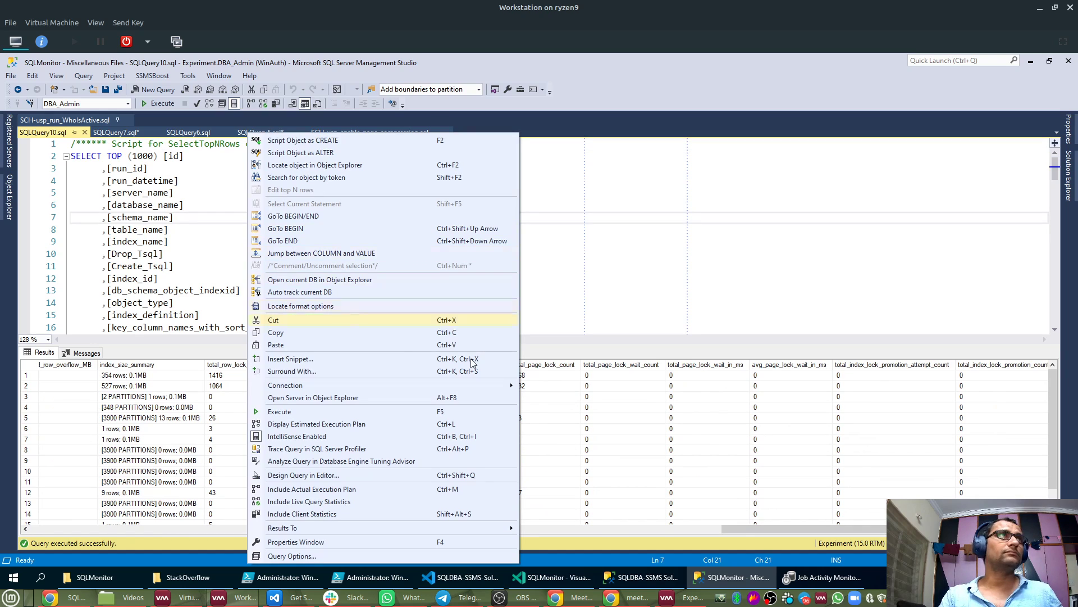
click(150, 291)
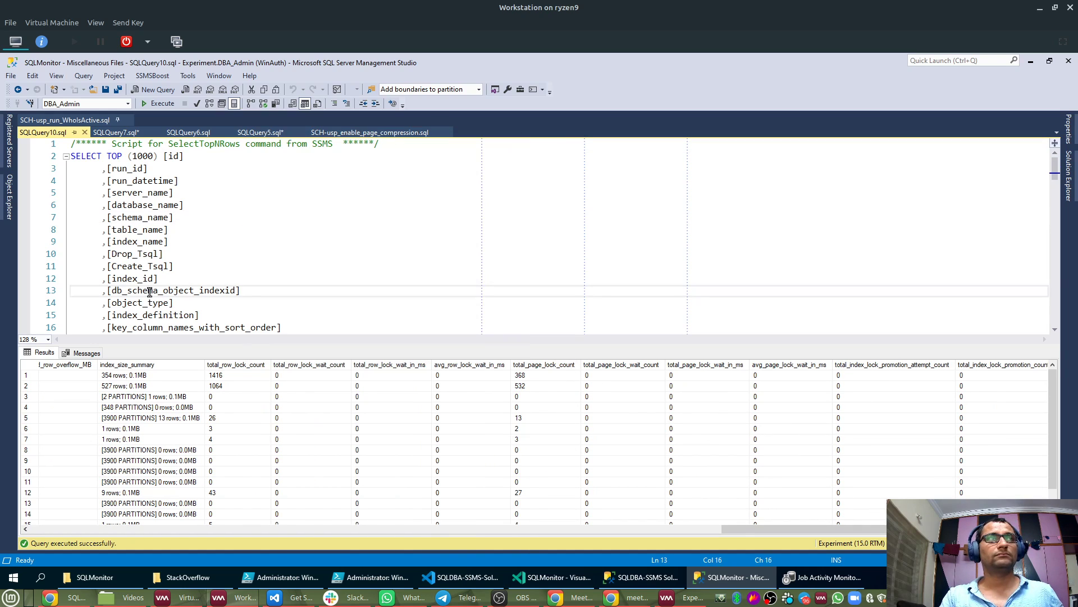
drag(801, 527, 106, 524)
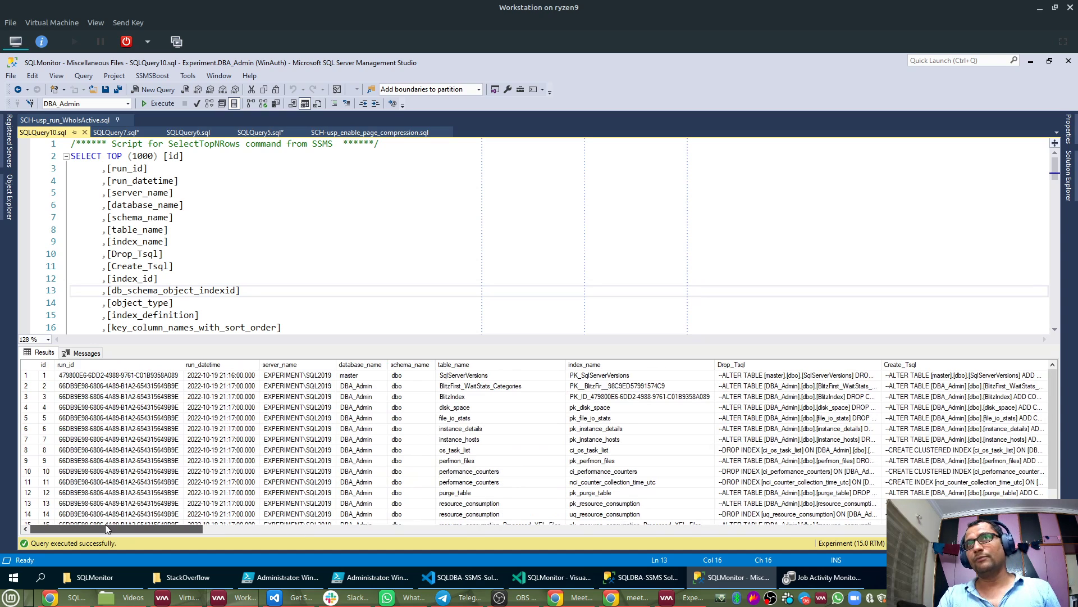
drag(106, 524, 199, 524)
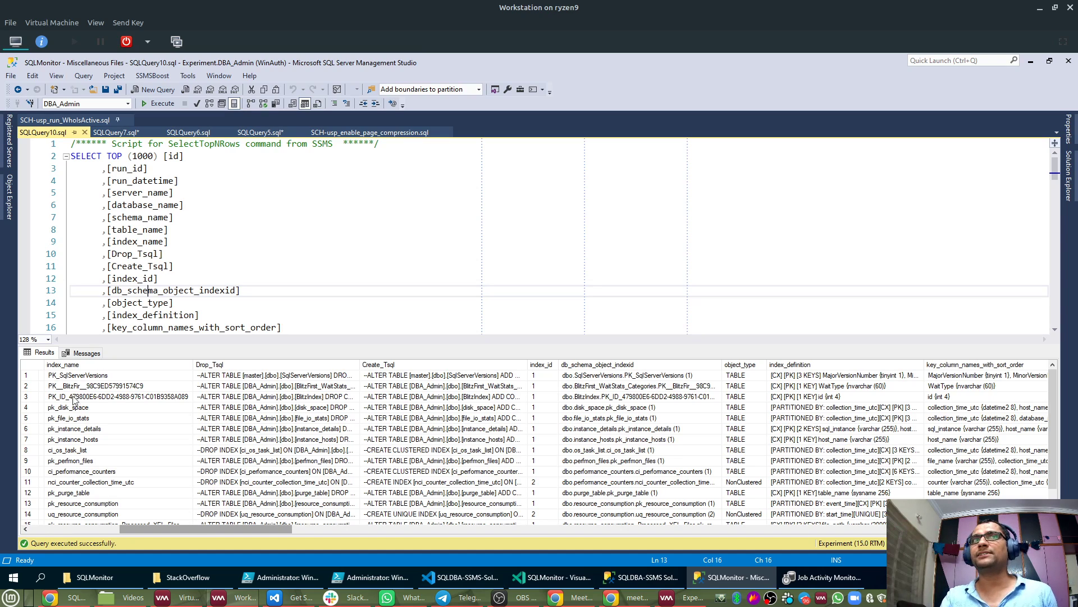
drag(259, 527, 444, 532)
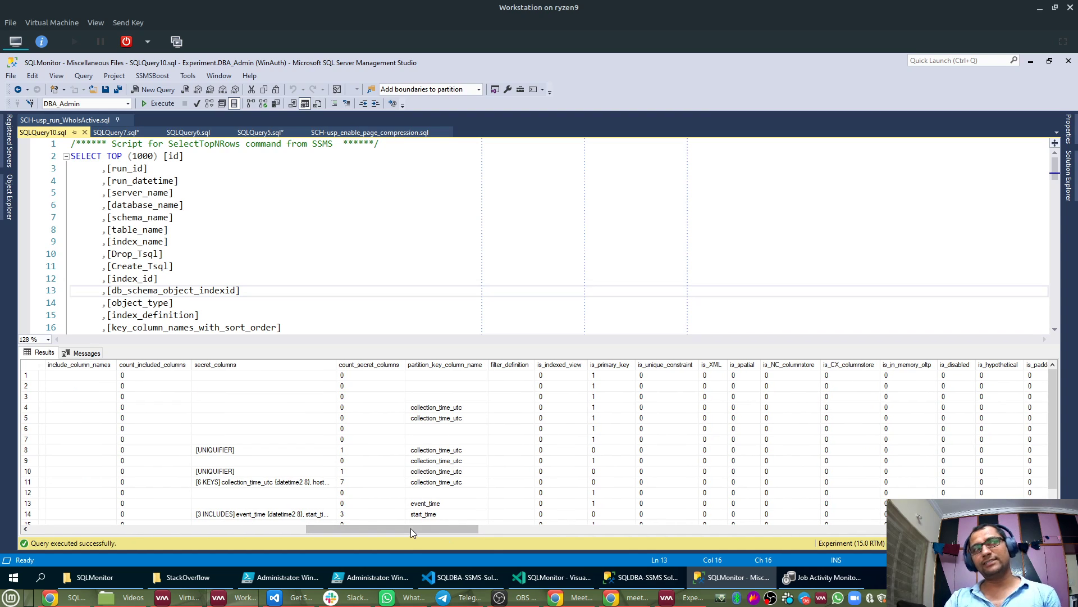
drag(376, 529, 1, 514)
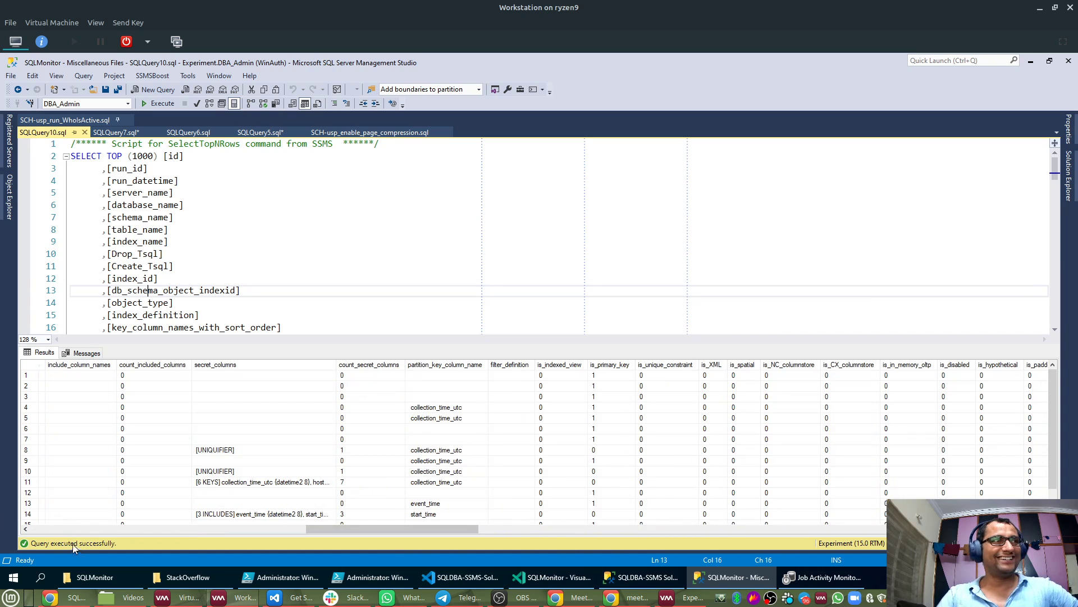
Compare the [UNIQUIFIER] entries in the secret_columns values of result rows 8 and 10.
click(205, 449)
scroll(212, 446, down, 1)
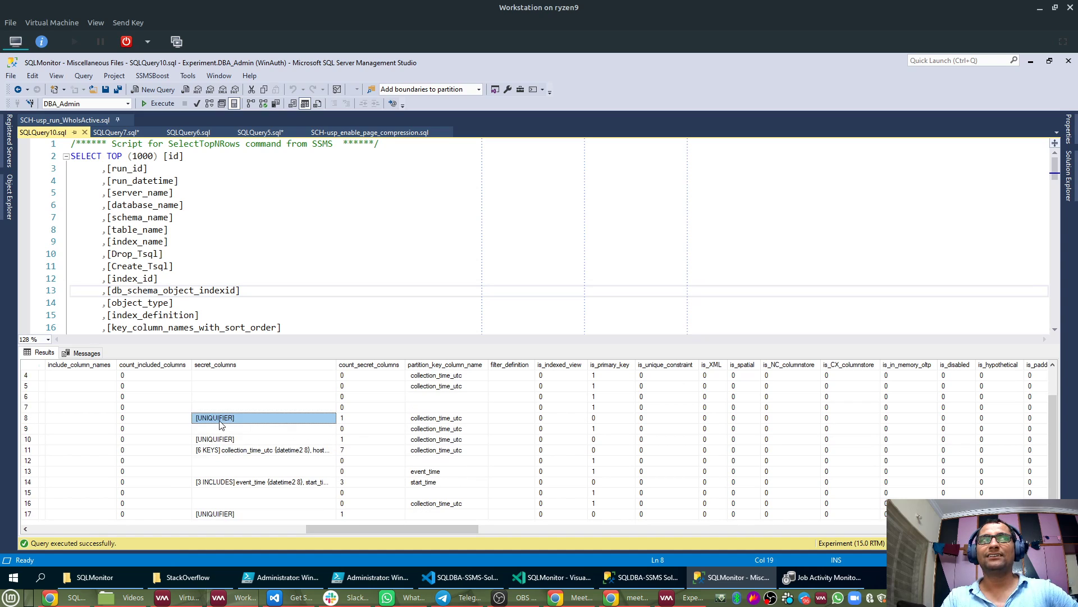
click(223, 440)
click(226, 418)
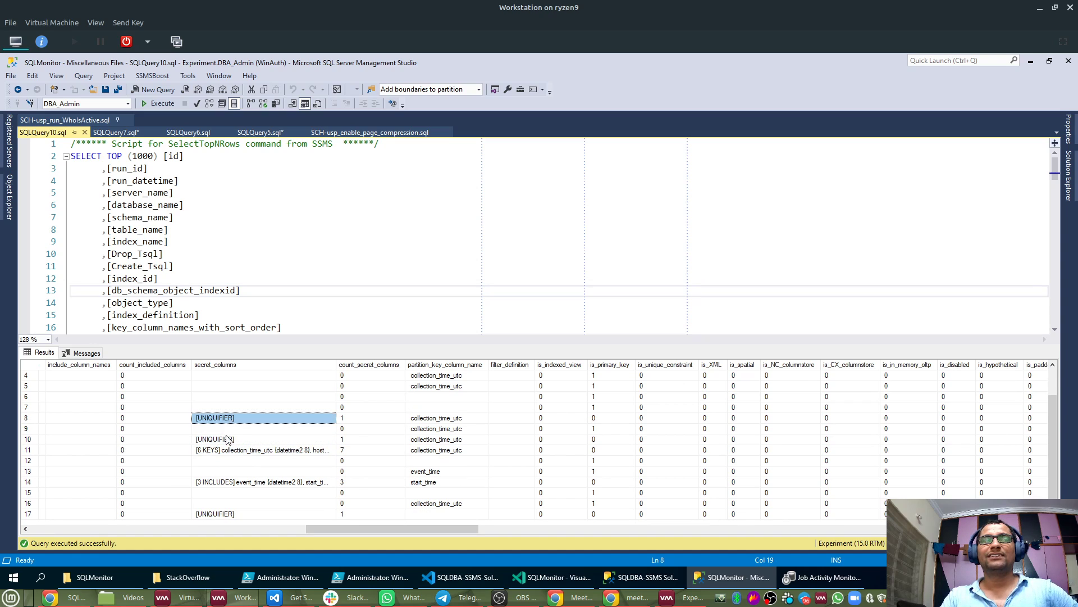
click(228, 440)
click(235, 420)
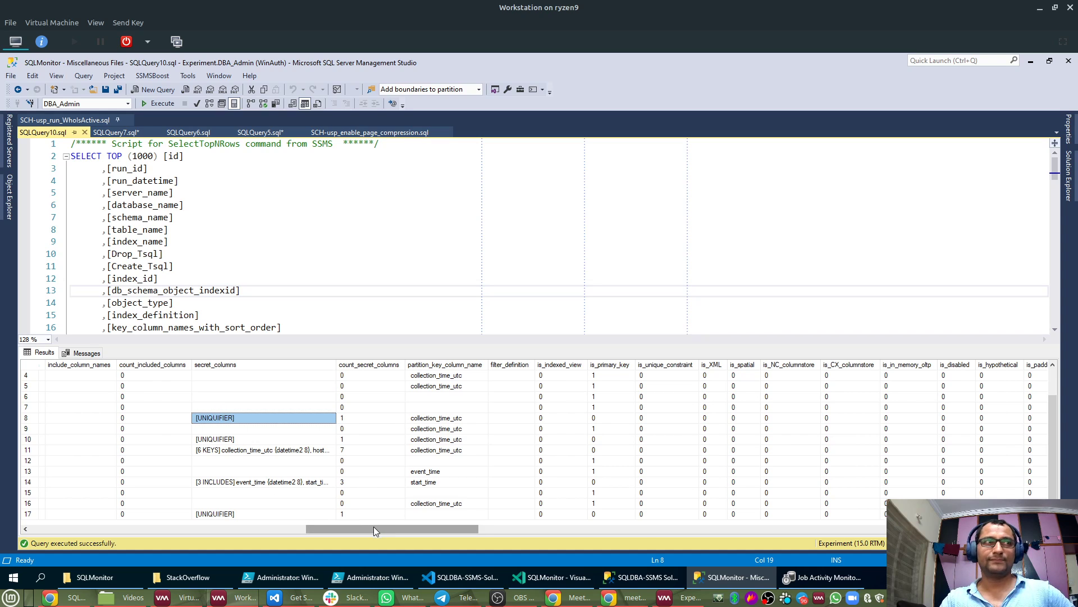
Select result row 8 for the os_task_list table and inspect its index name and index definition.
drag(374, 525, 316, 528)
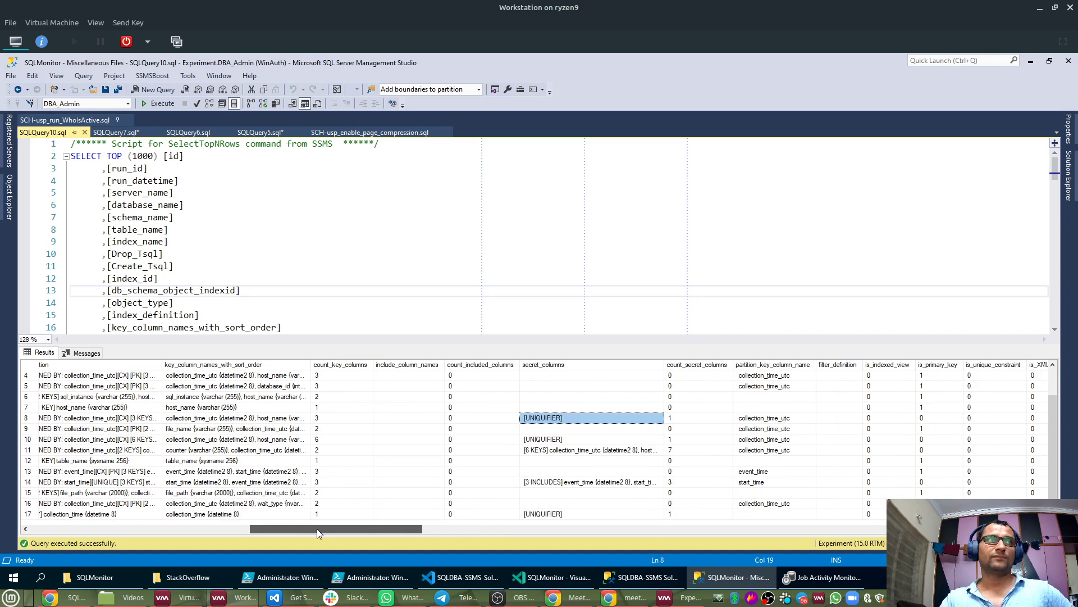
click(25, 420)
drag(382, 528, 124, 532)
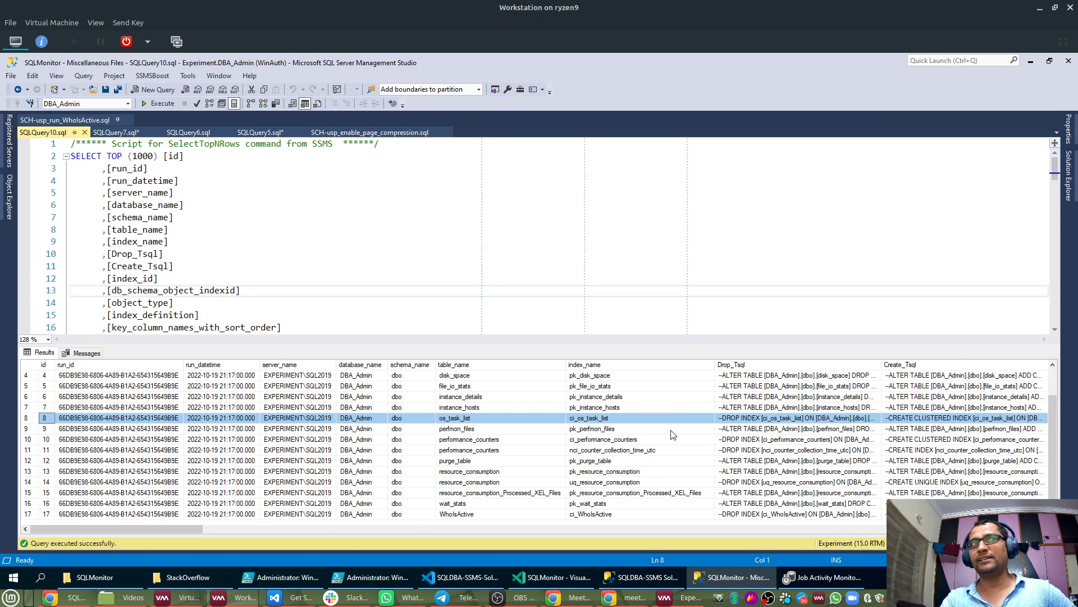
drag(193, 529, 336, 530)
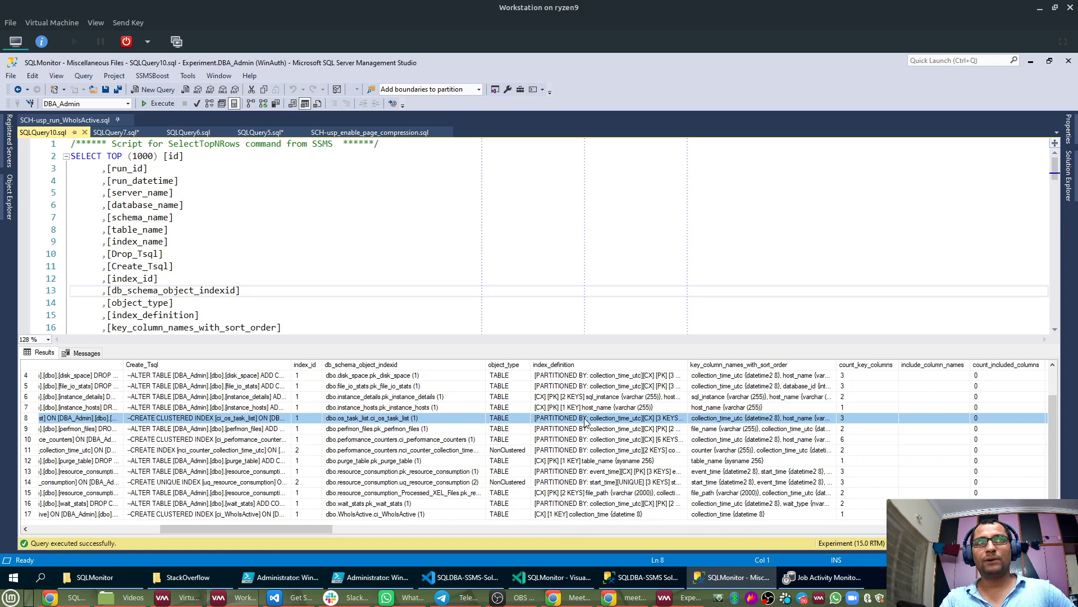
Widen the index_definition result column to fit its text and review the BlitzIndex key, secret and partition columns alongside the query's column list.
double_click(689, 365)
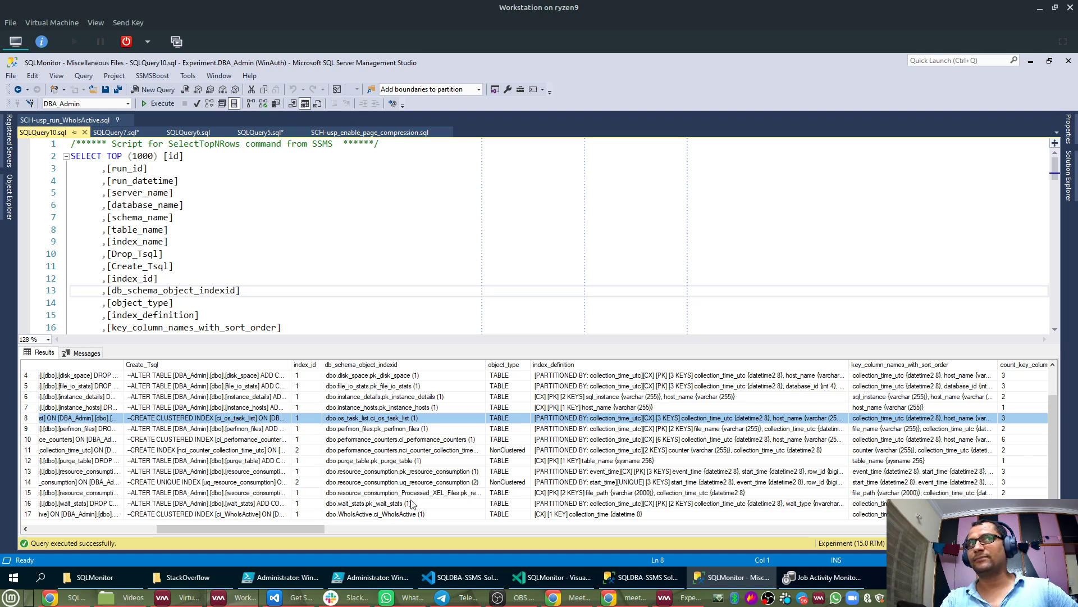
drag(309, 529, 439, 529)
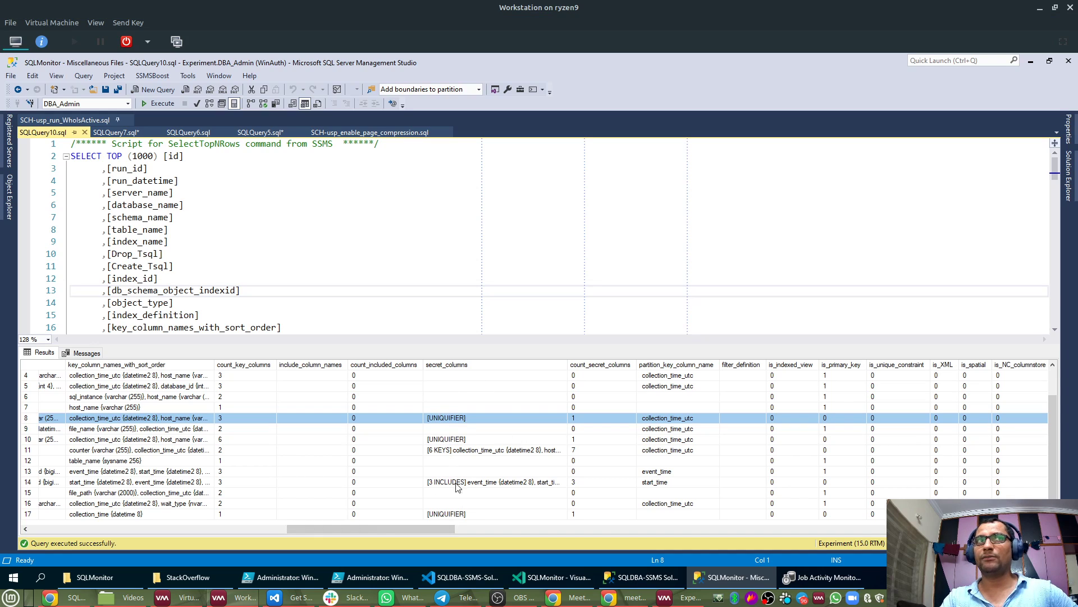
drag(408, 529, 298, 524)
click(197, 275)
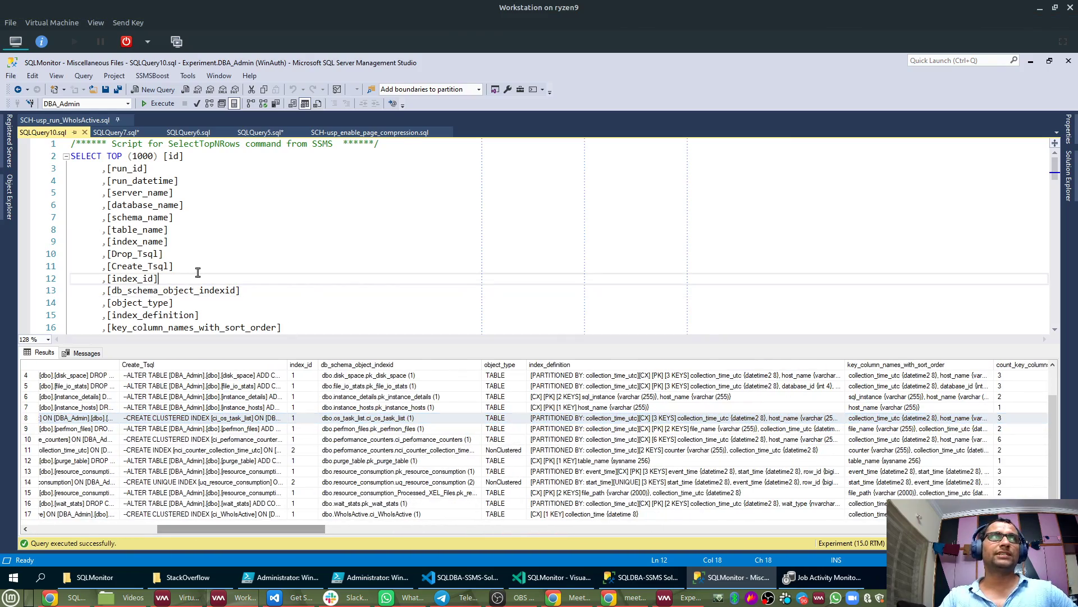
scroll(212, 271, down, 7)
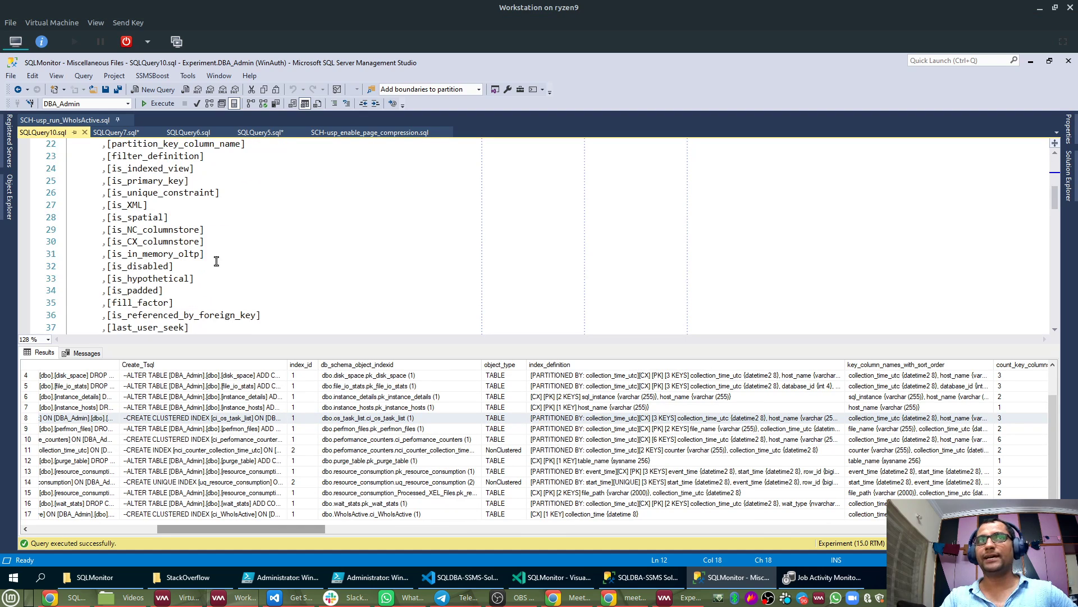
mouse_move(193, 531)
mouse_down()
mouse_move(951, 529)
mouse_move(178, 529)
mouse_up()
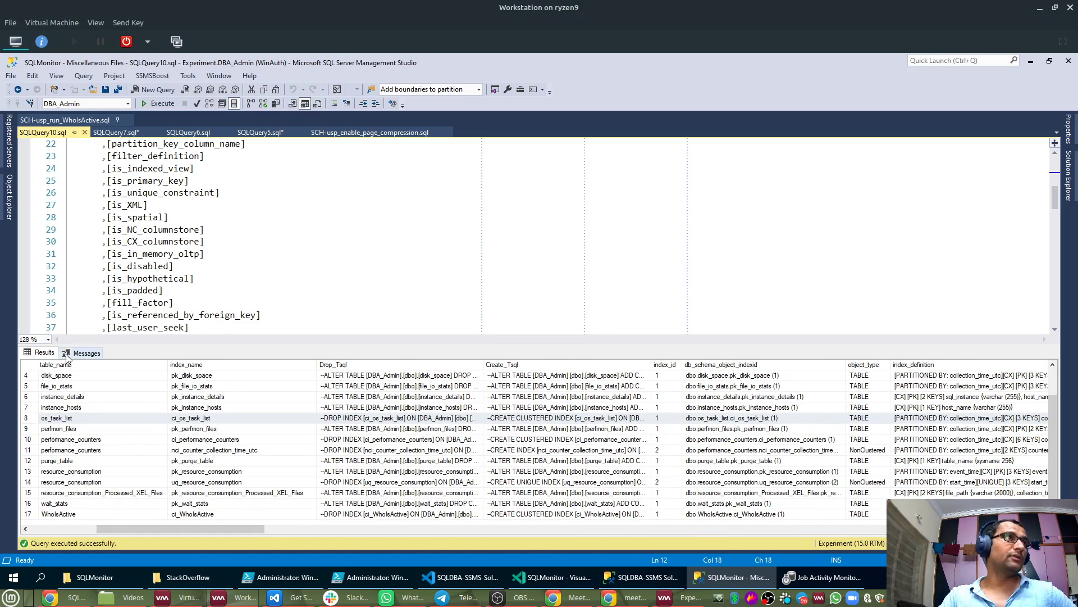
Close the BlitzIndex query and select the dbo.disk_space table of DBA_Admin in the object tree, keeping the tree pinned open.
key(ctrl+F4)
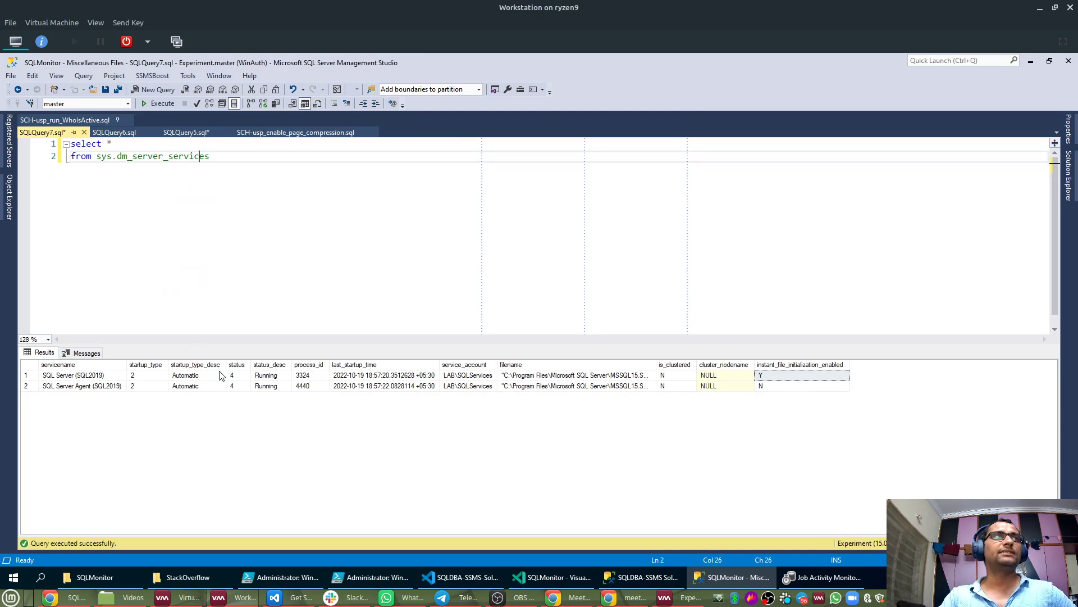
click(10, 211)
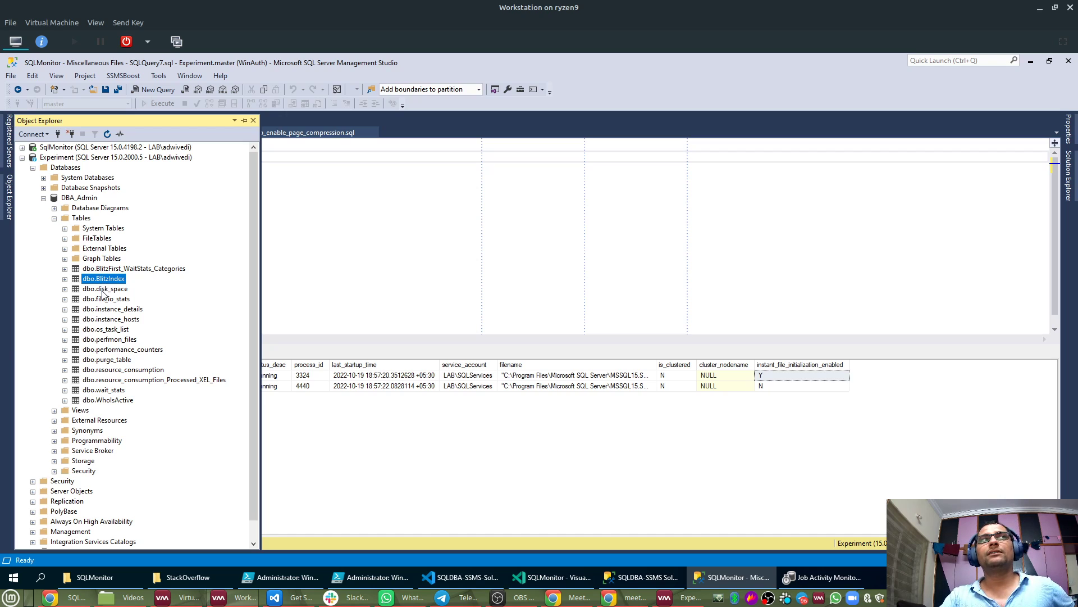
right_click(107, 292)
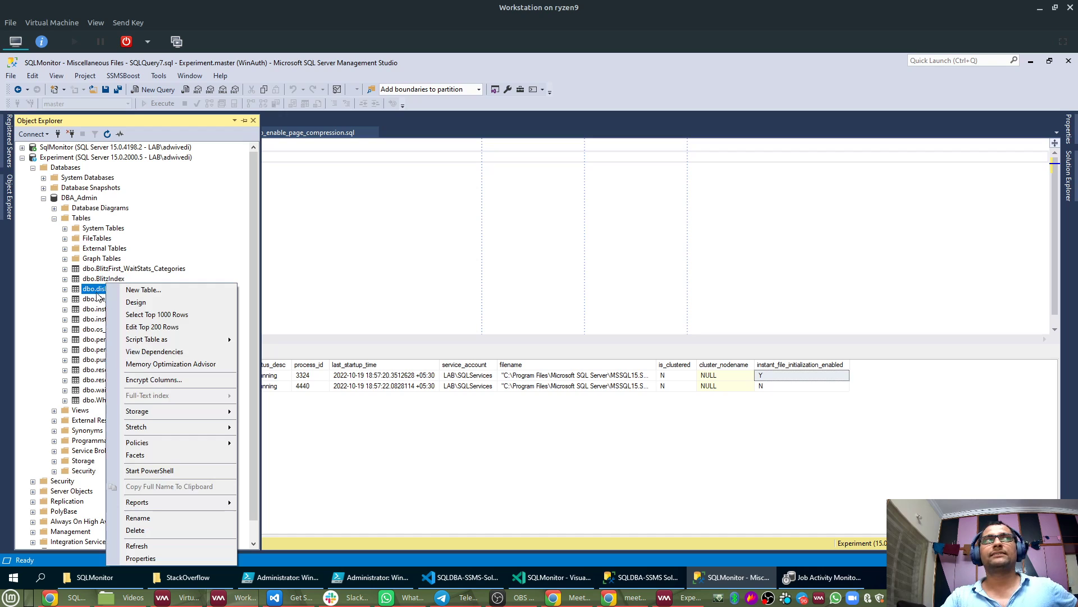
click(78, 292)
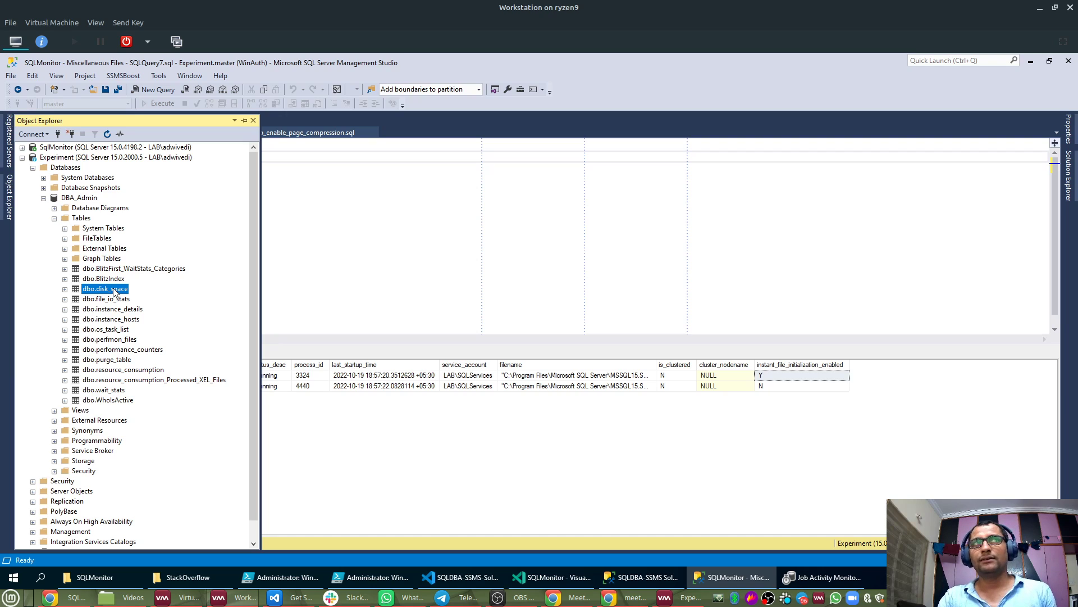
click(245, 122)
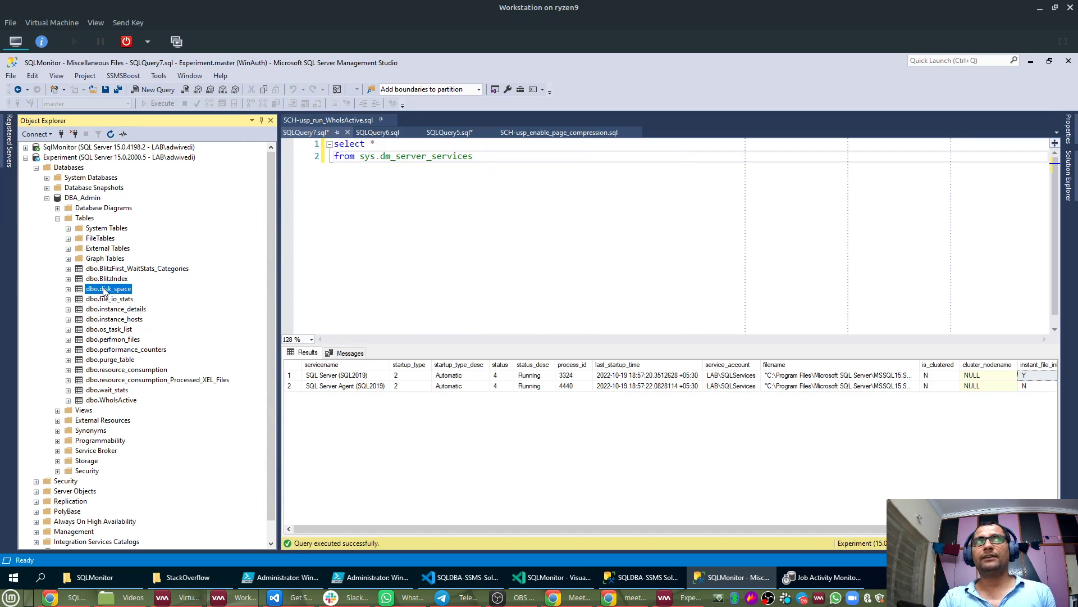
Switch to Chrome and expand the Disk Space section of the Monitoring - Live - Distributed dashboard in Grafana.
mouse_move(573, 600)
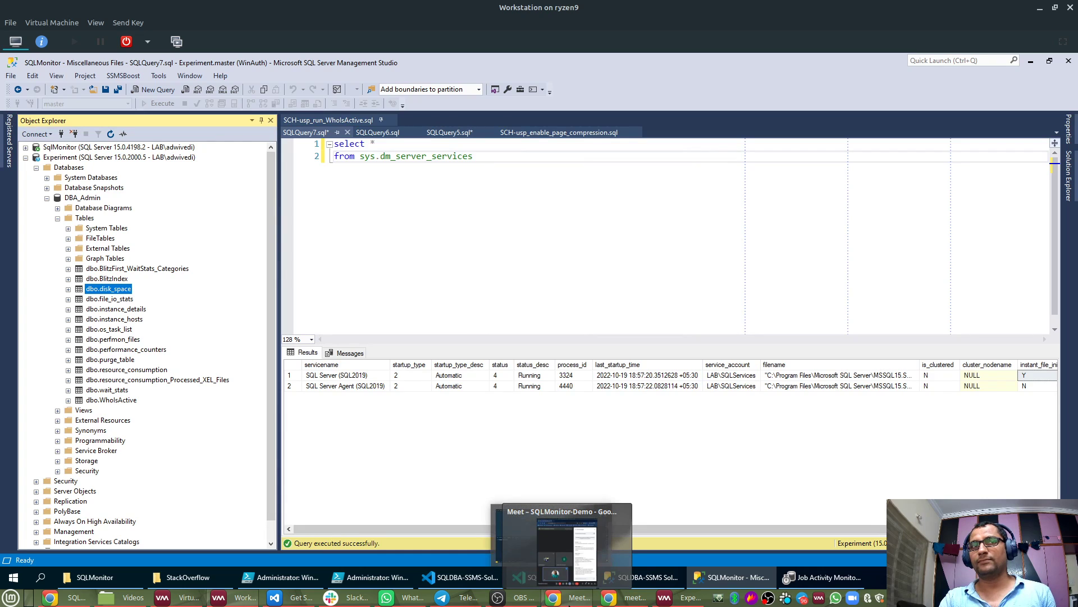
click(74, 604)
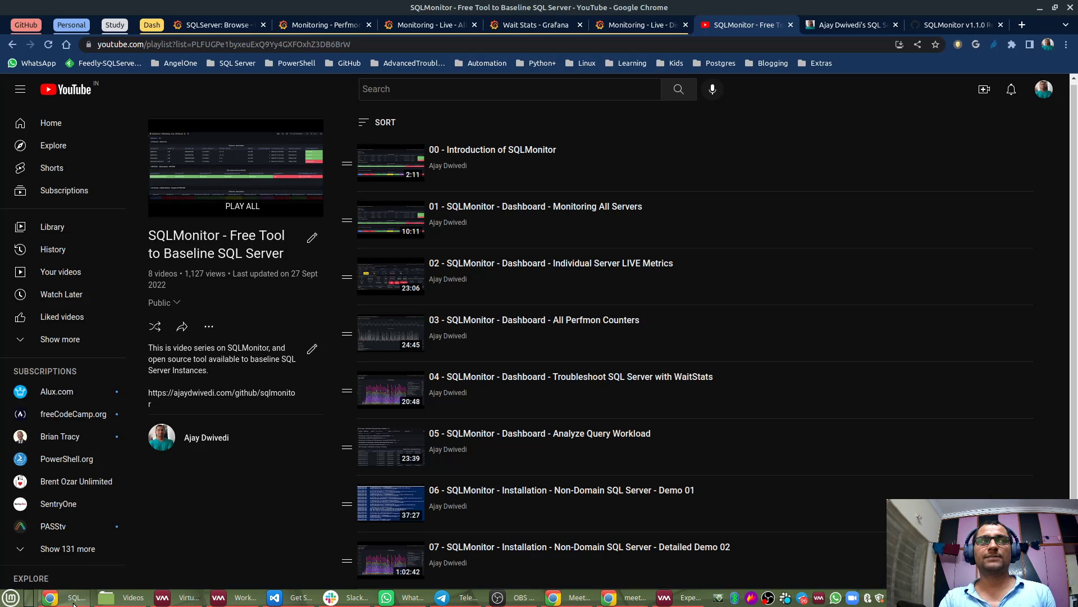
click(612, 28)
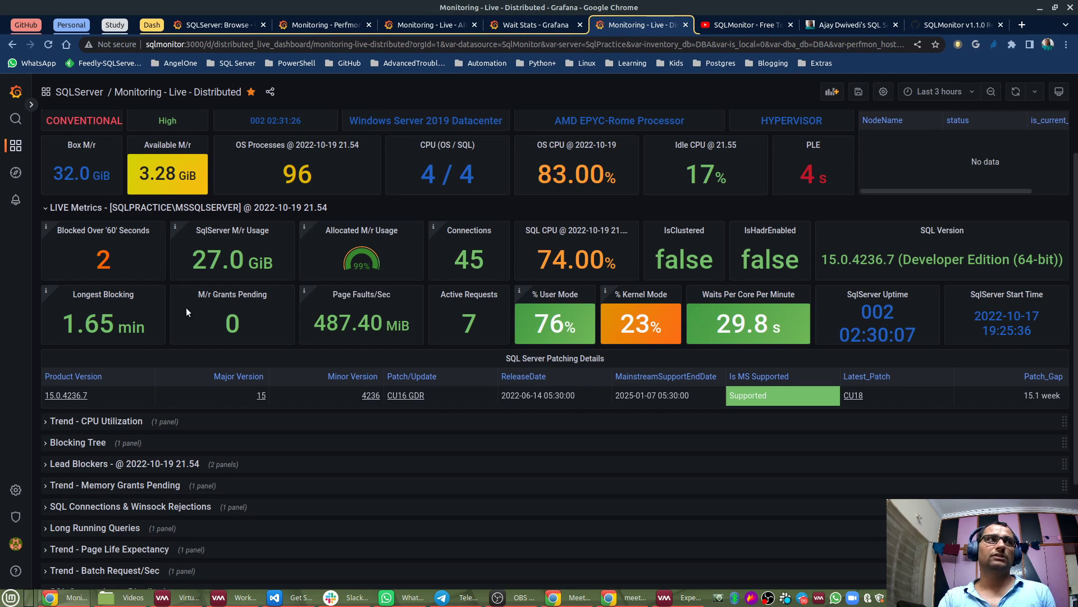
scroll(149, 315, down, 3)
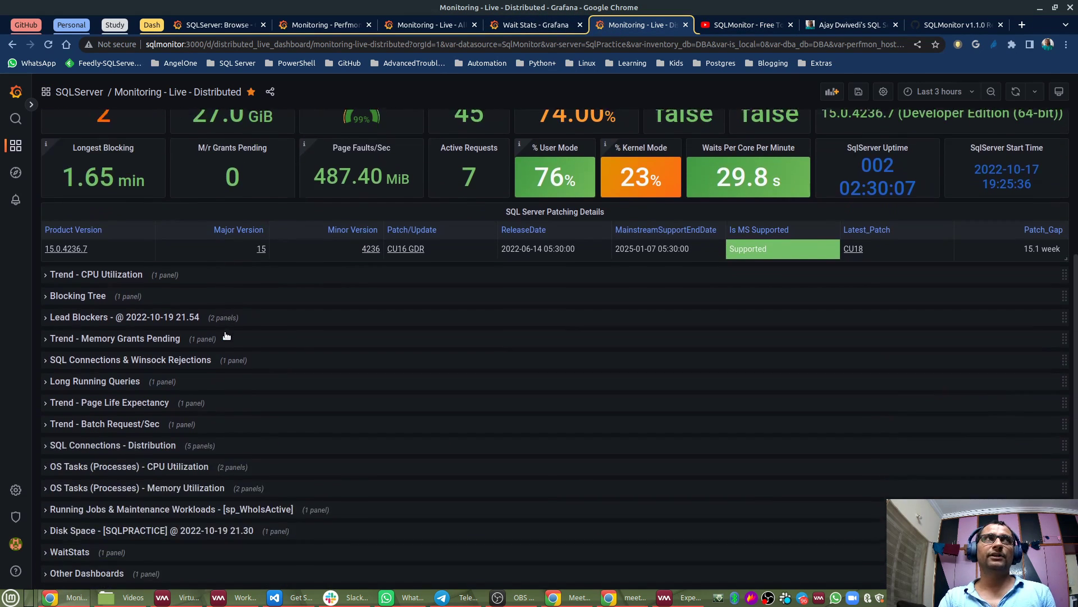
click(73, 533)
scroll(629, 384, down, 4)
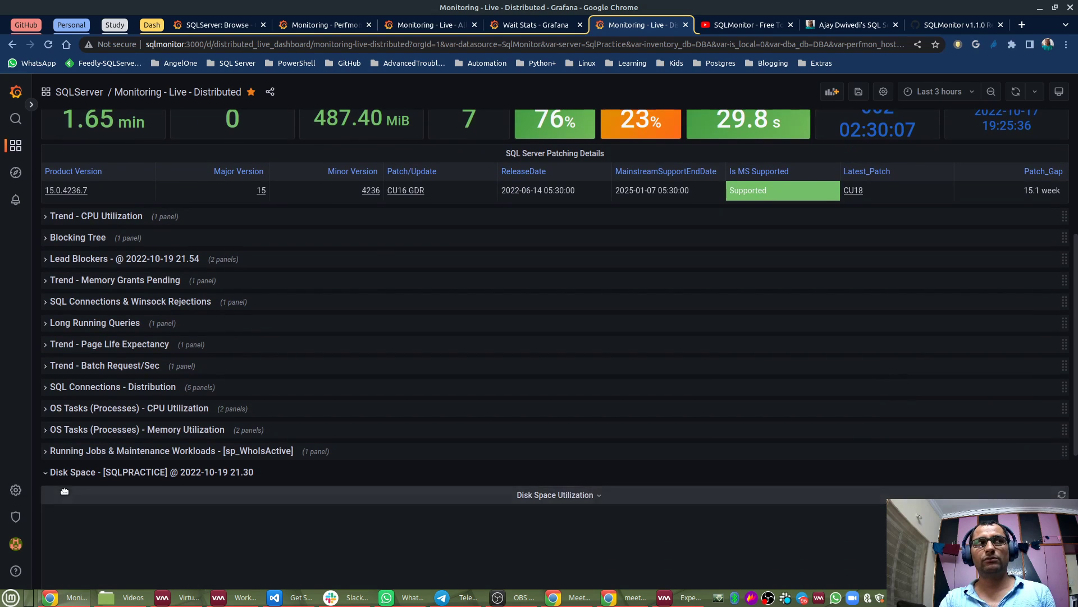
Examine the Disk Space Utilization table, highlighting the E:\ backup mount points among the disk volumes.
scroll(258, 440, down, 3)
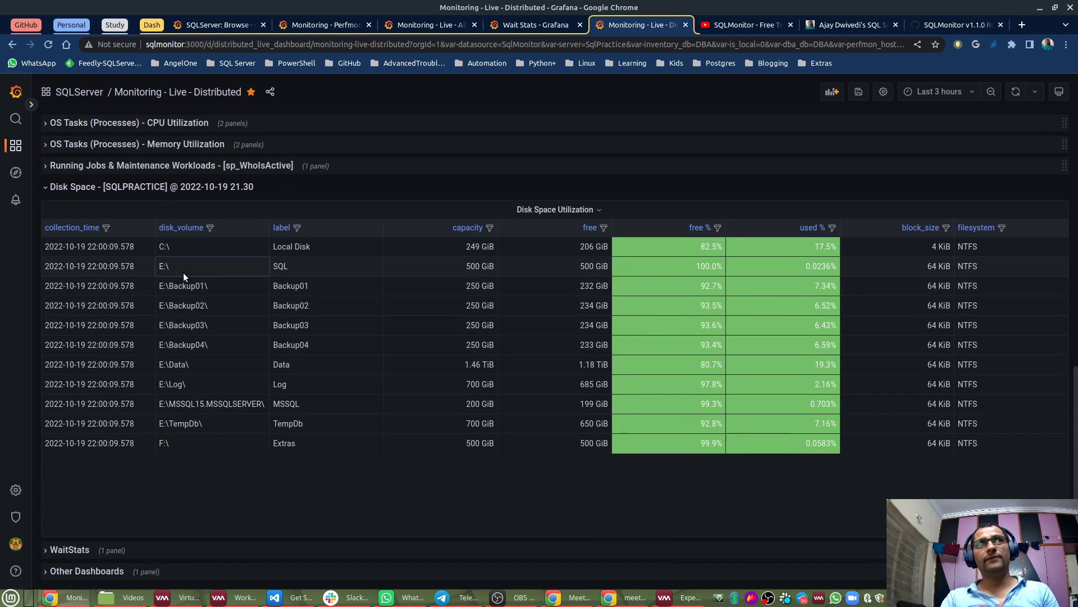
drag(182, 287, 158, 307)
drag(200, 344, 173, 345)
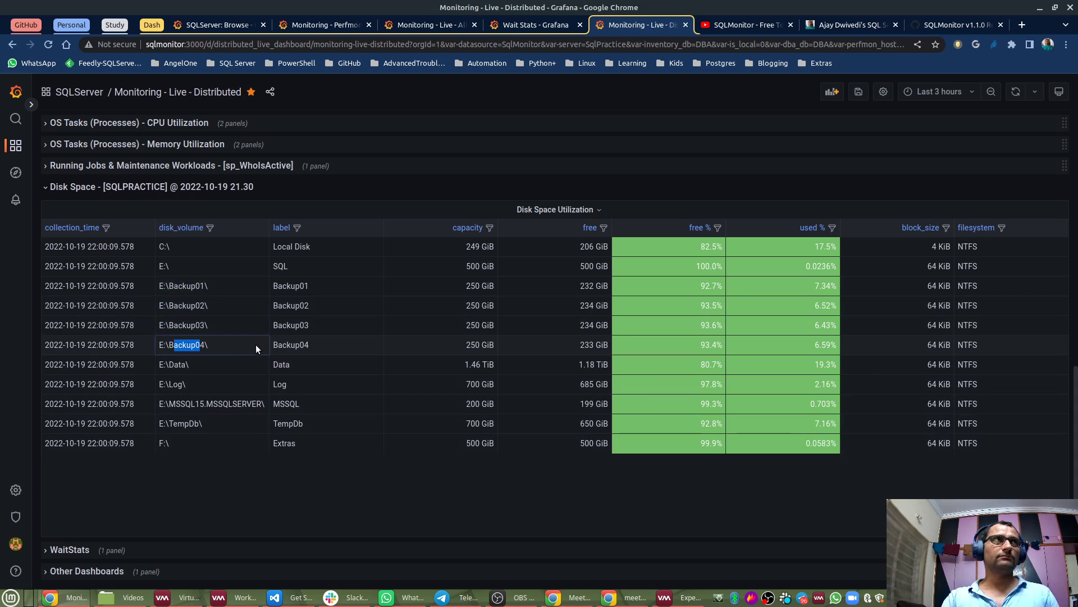
Return to SQL Server Management Studio and select the top 1000 rows of the dbo.file_io_stats table.
mouse_move(236, 597)
click(217, 561)
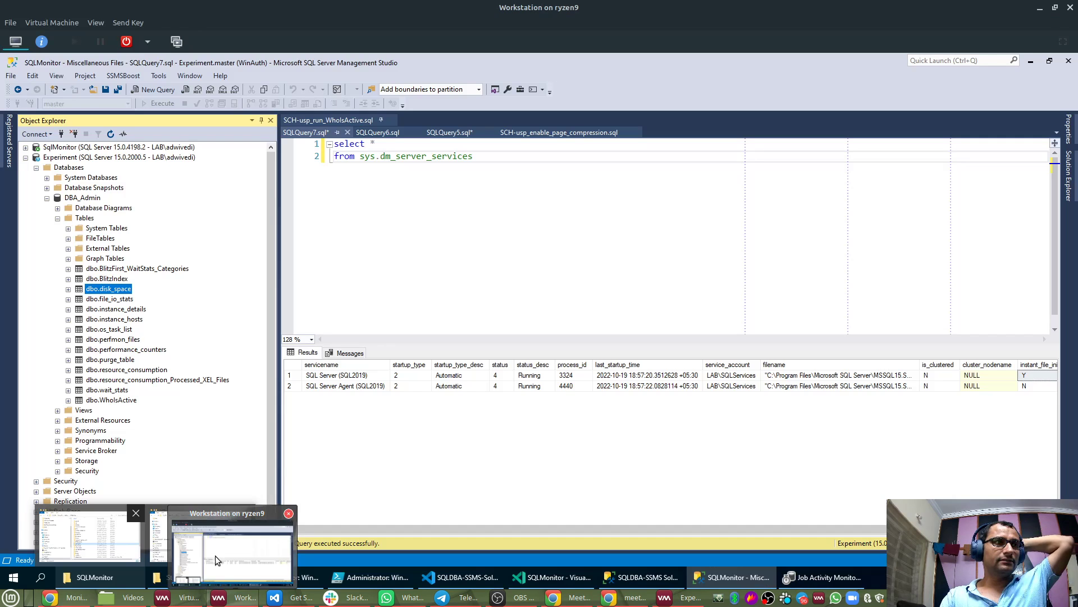
click(118, 300)
right_click(120, 301)
click(162, 316)
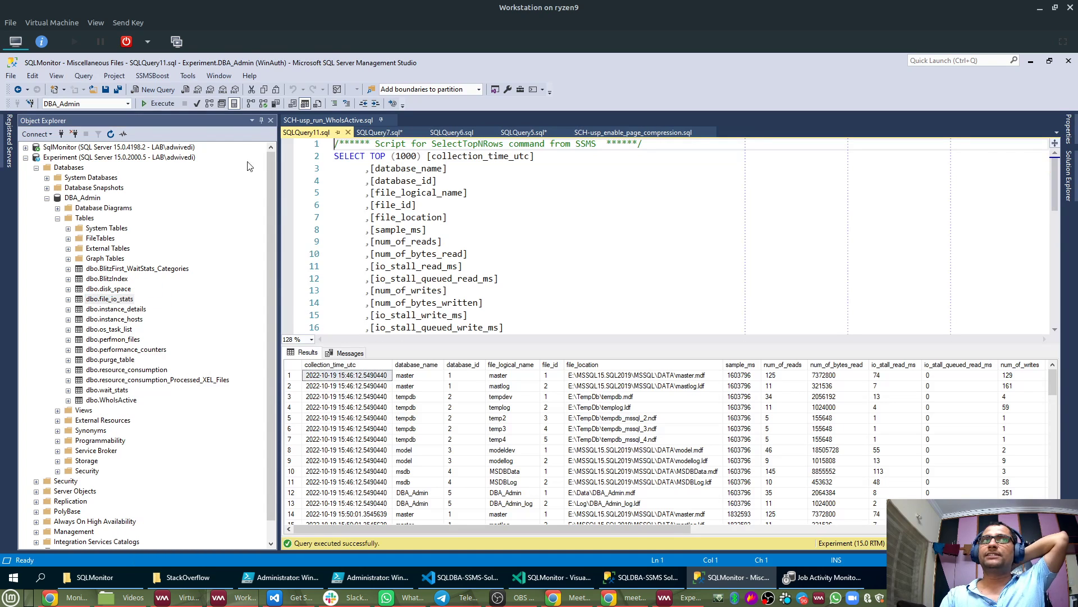
Auto-hide the object tree and enlarge the results grid by shrinking the query editor area.
click(261, 121)
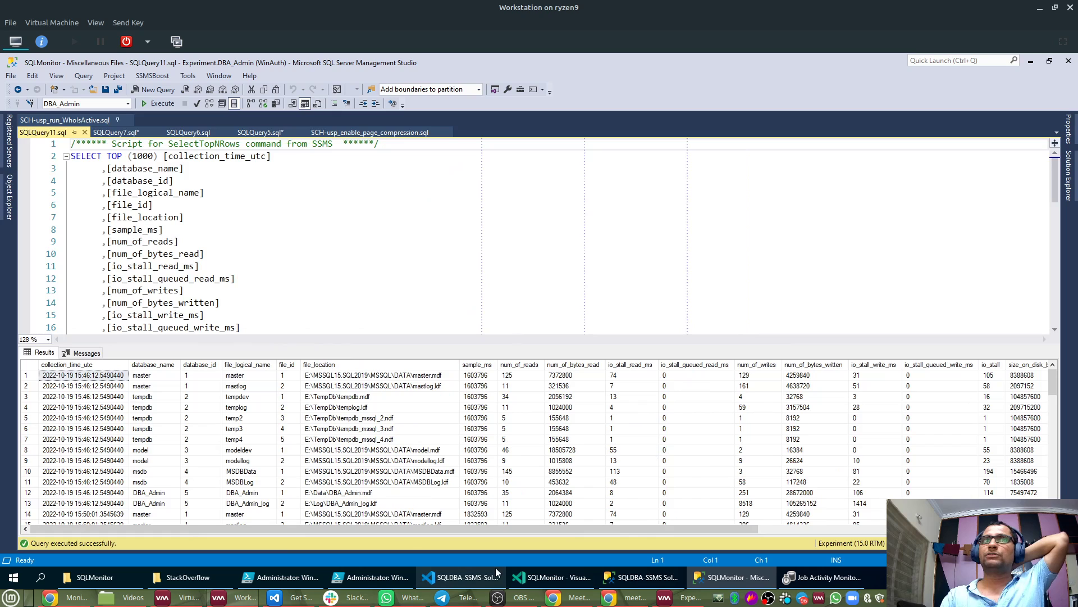
drag(523, 531, 108, 538)
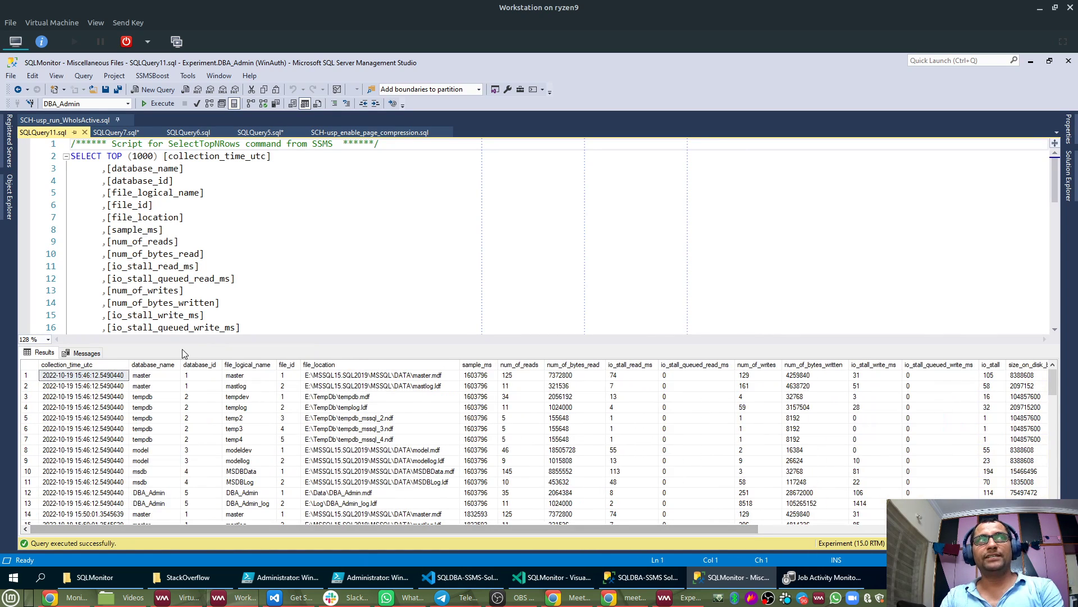
drag(185, 344, 187, 230)
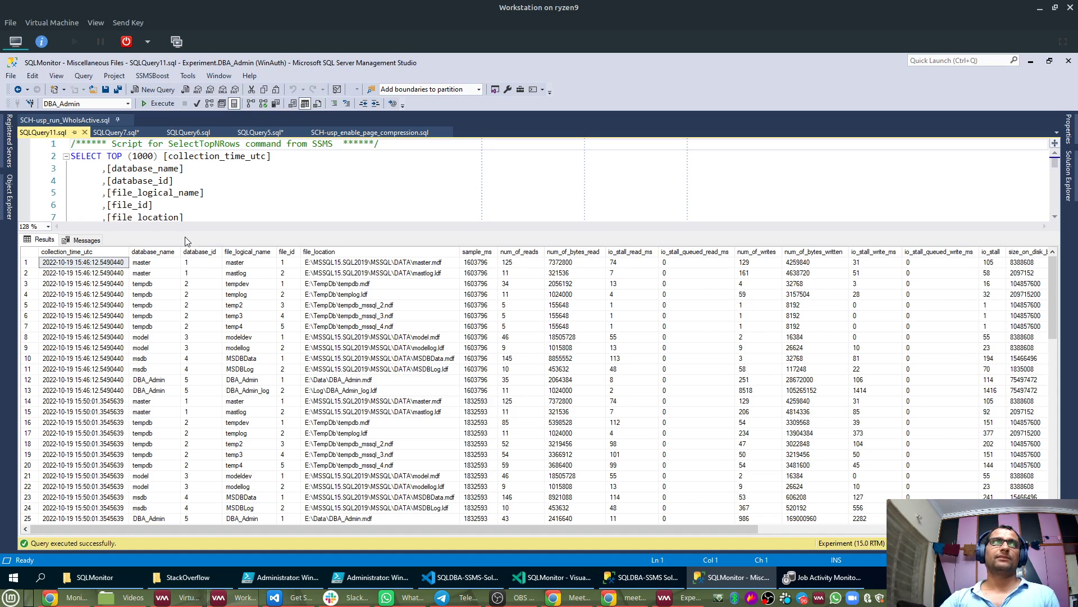
Review the file_io_stats columns in the query and results, from collection_time_utc through the I/O stall and size columns.
drag(456, 529, 368, 516)
click(183, 168)
scroll(287, 196, down, 3)
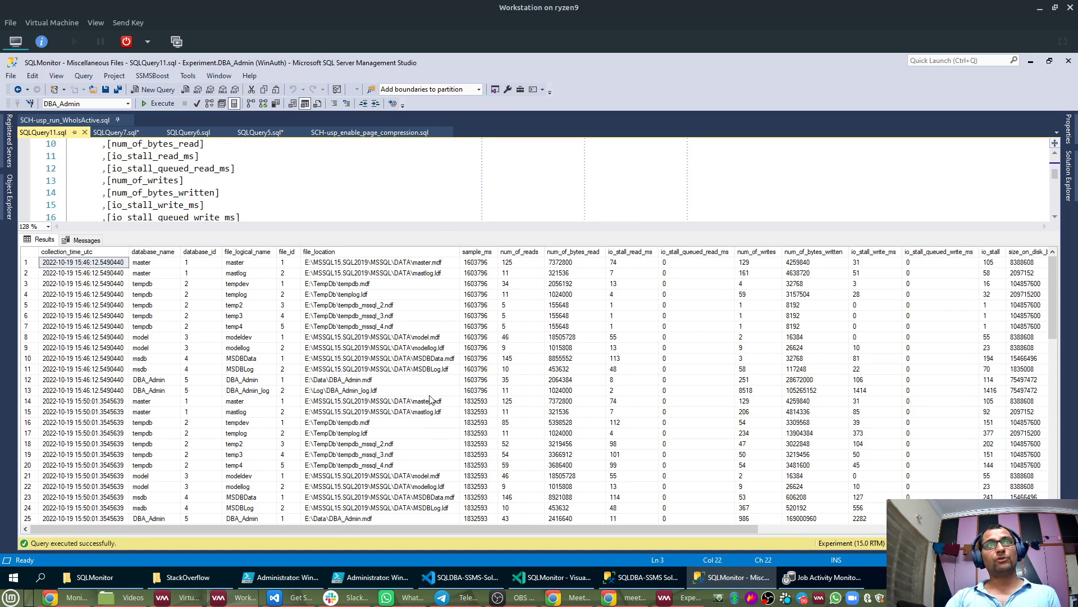
click(401, 531)
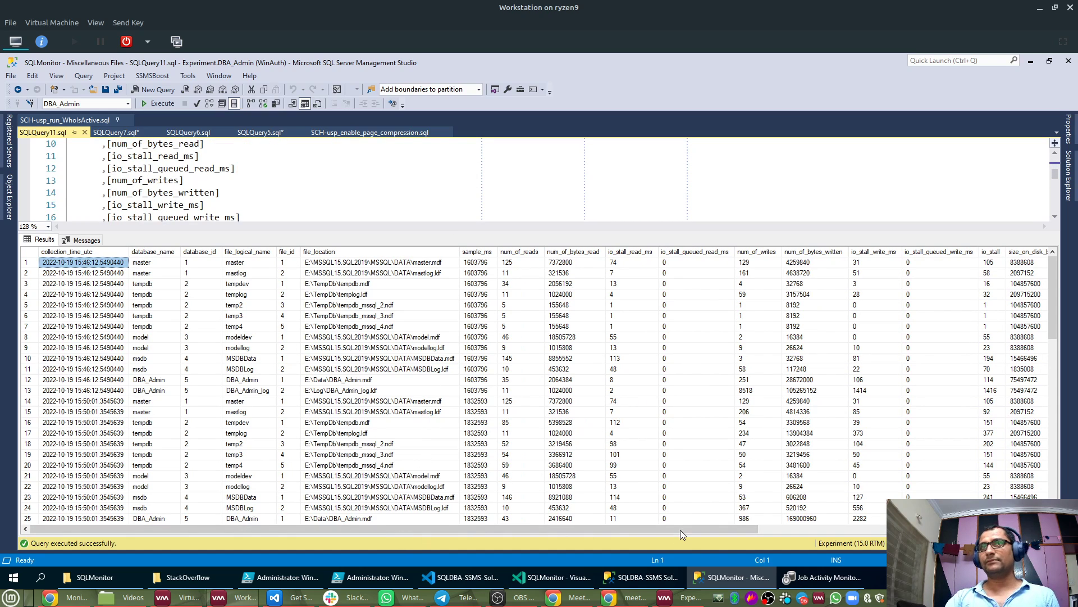
drag(679, 530, 928, 530)
drag(730, 530, 368, 530)
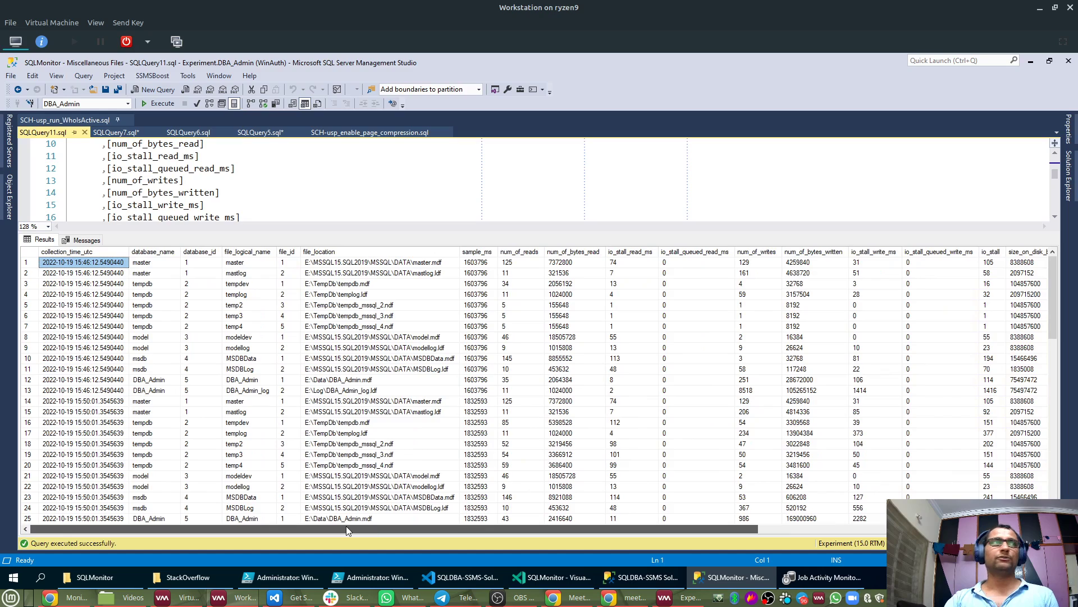
Examine the file_io_stats rows across successive collection times, comparing the reads, writes and I/O stall values per database file.
click(335, 403)
scroll(337, 400, down, 6)
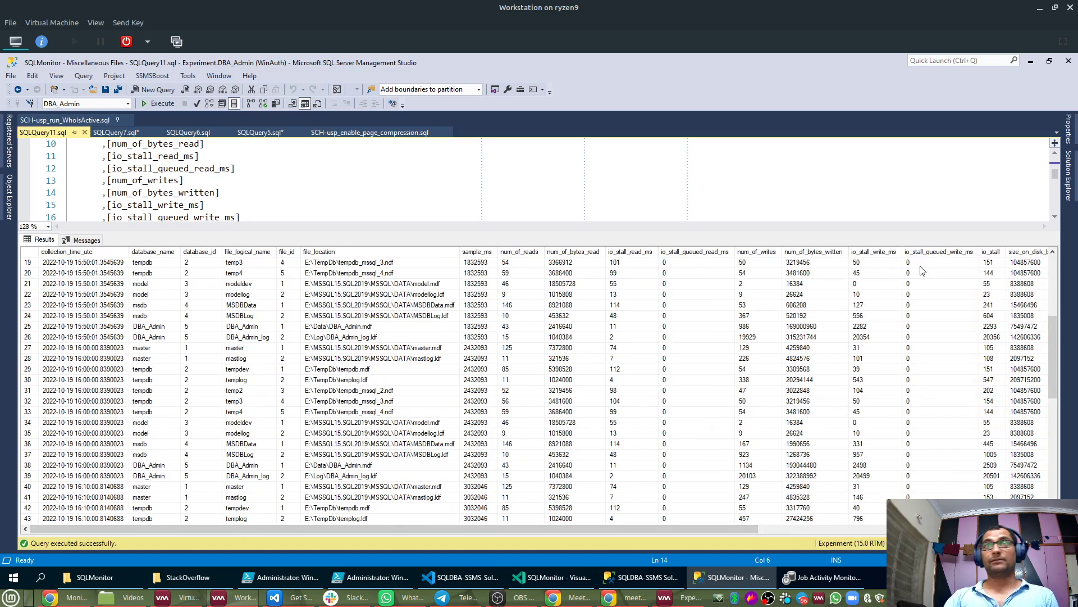
mouse_move(691, 532)
mouse_down()
mouse_move(820, 532)
mouse_move(674, 532)
mouse_up()
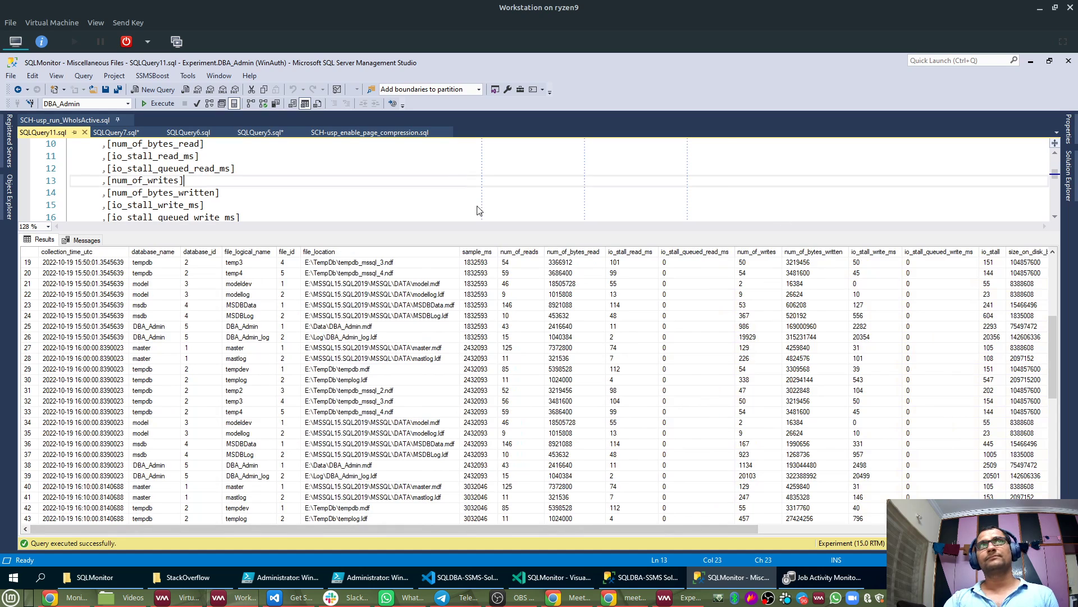
right_click(186, 184)
key(Escape)
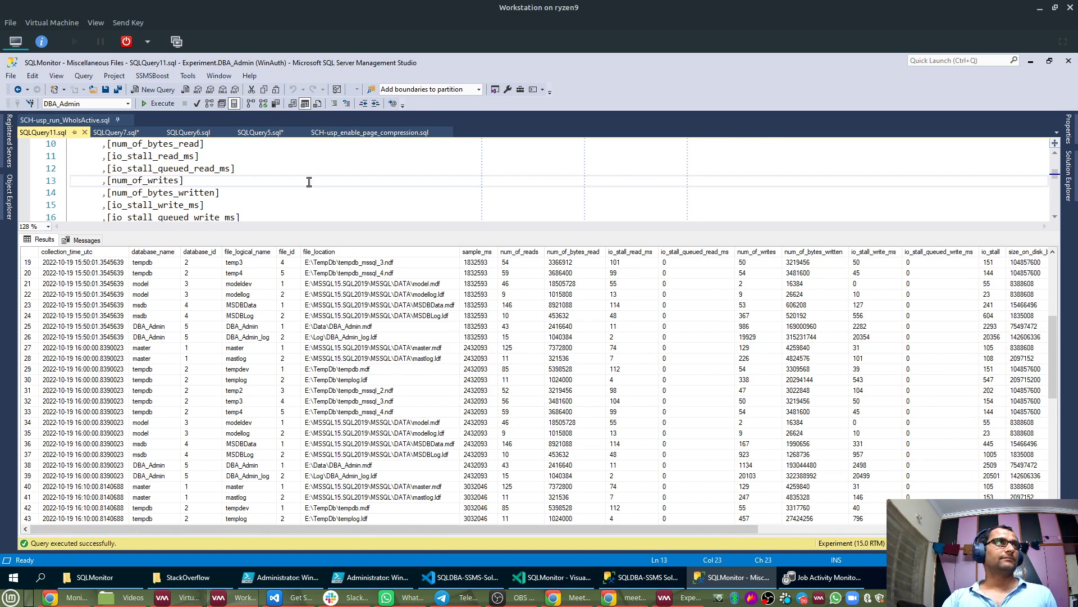
scroll(778, 387, down, 7)
scroll(777, 388, down, 5)
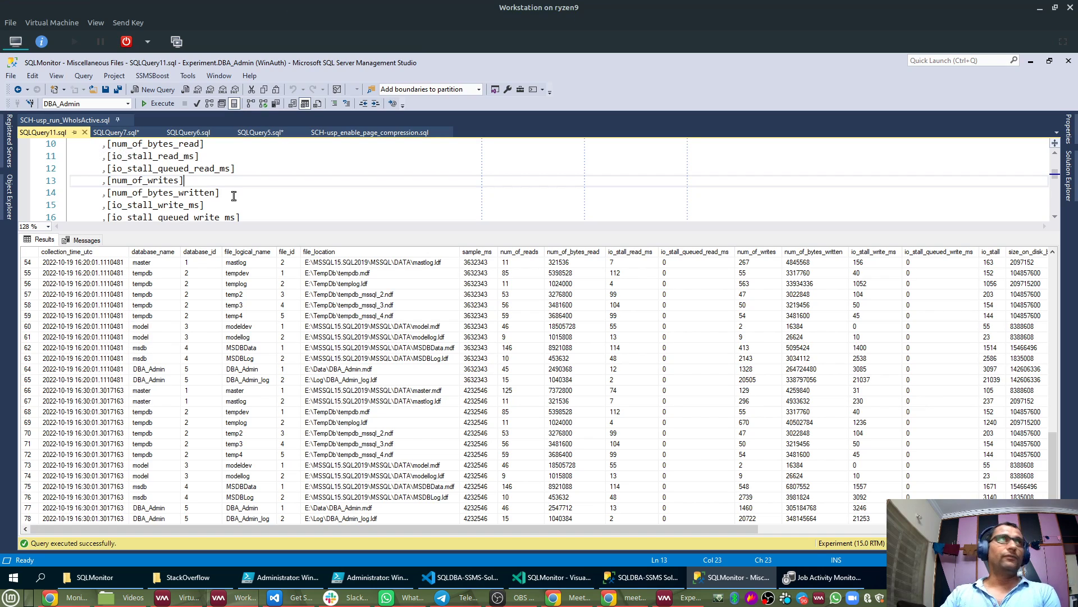
In Chrome, open the Monitoring - Perfmon Counters - Quest Softwares - Distributed dashboard in a new tab and set its Sql Instance to SqlPractice.
click(73, 597)
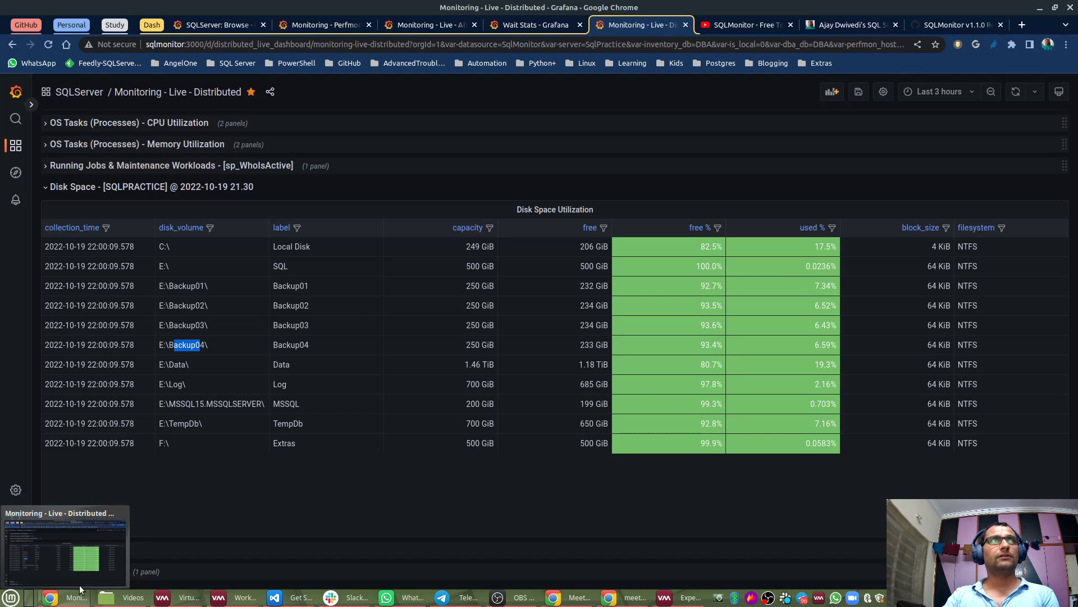
click(524, 23)
click(227, 26)
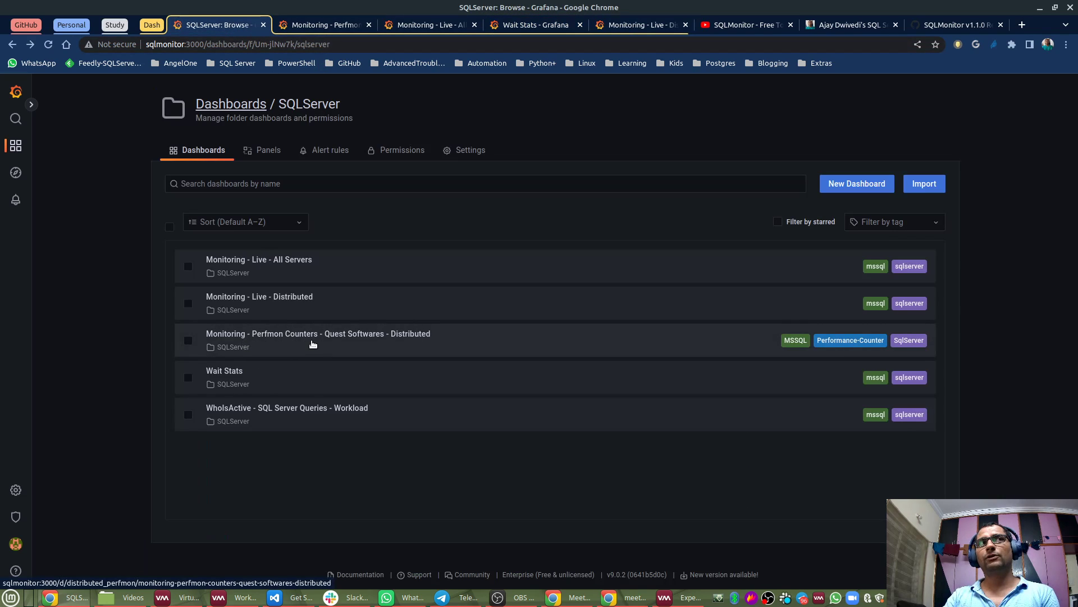
right_click(360, 336)
click(382, 342)
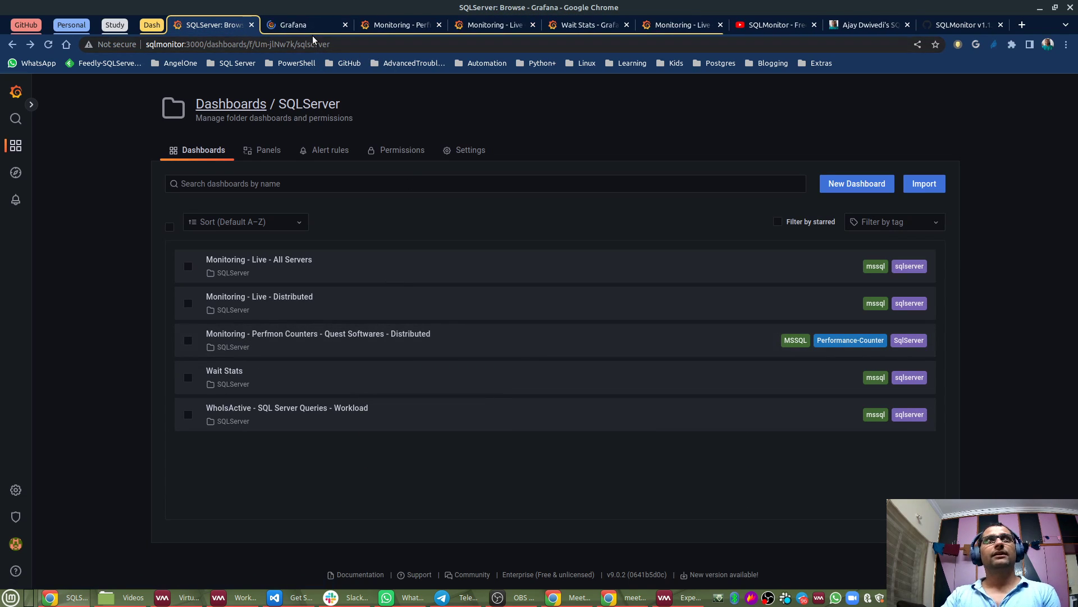
click(301, 26)
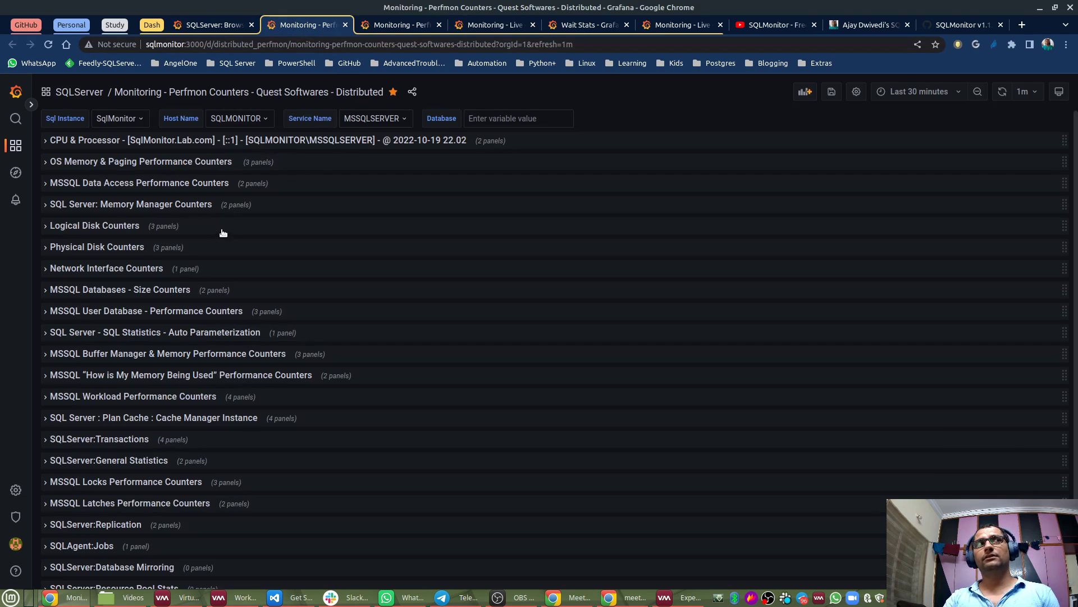
click(117, 119)
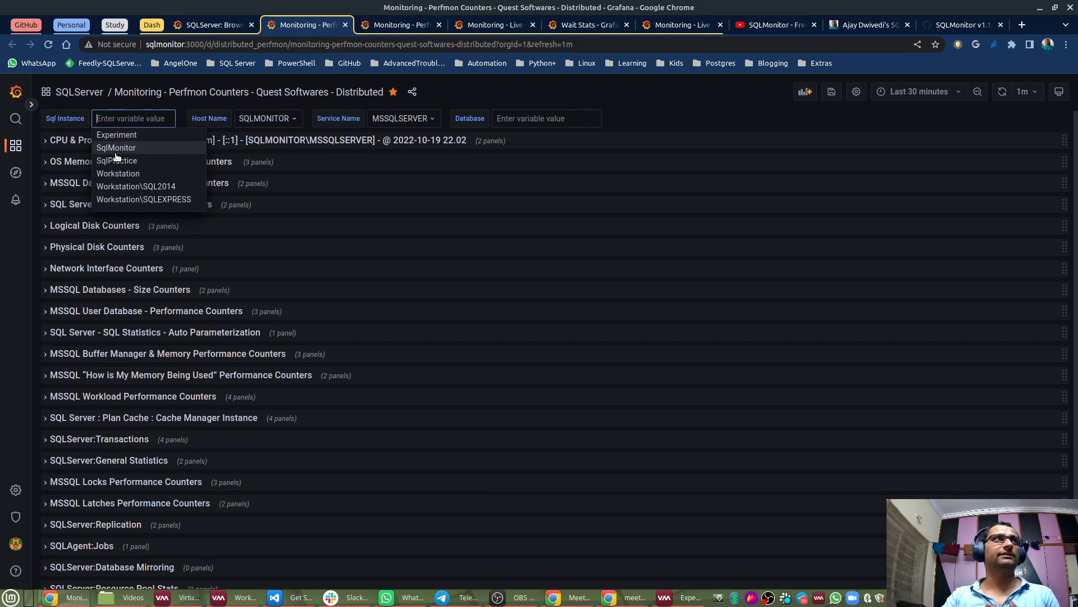
click(117, 161)
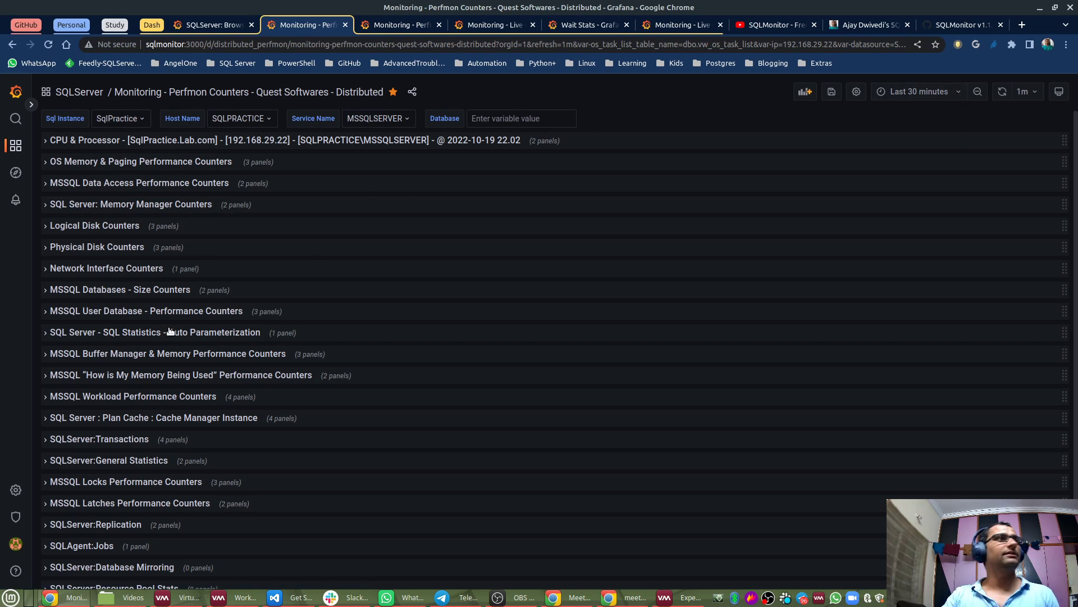
Expand the Logical Disk Counters row, examine its queue length, latency and throughput panels, and collapse the row.
click(93, 226)
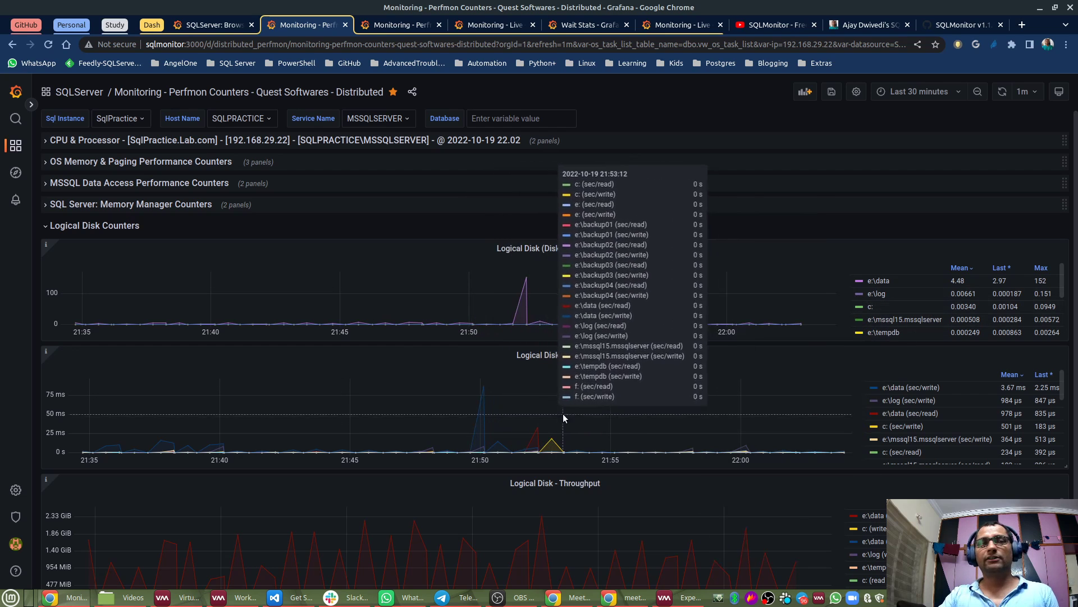
scroll(730, 393, down, 3)
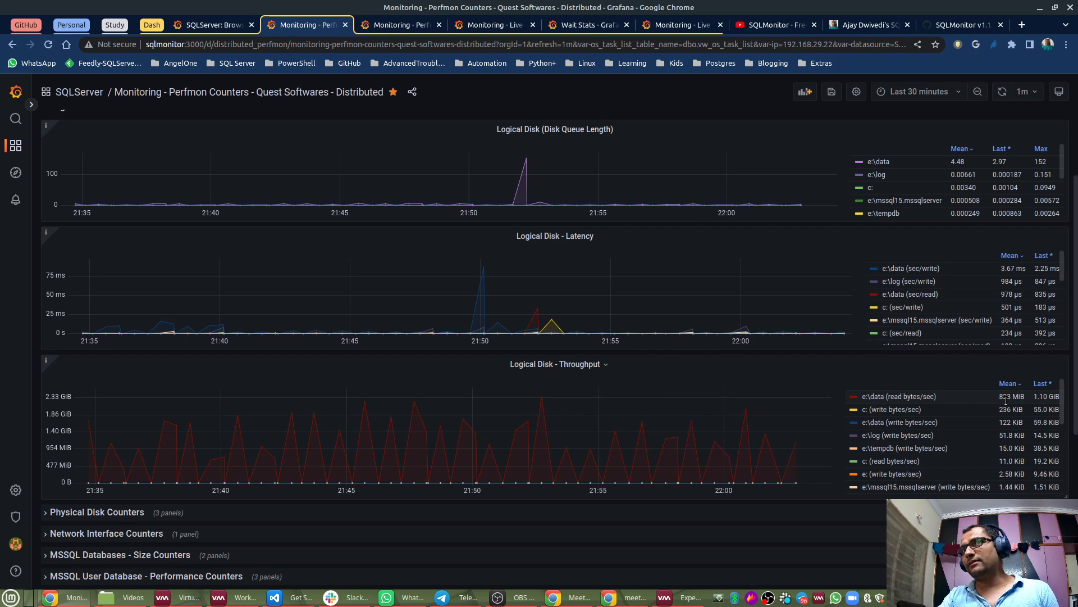
drag(1035, 396, 1059, 397)
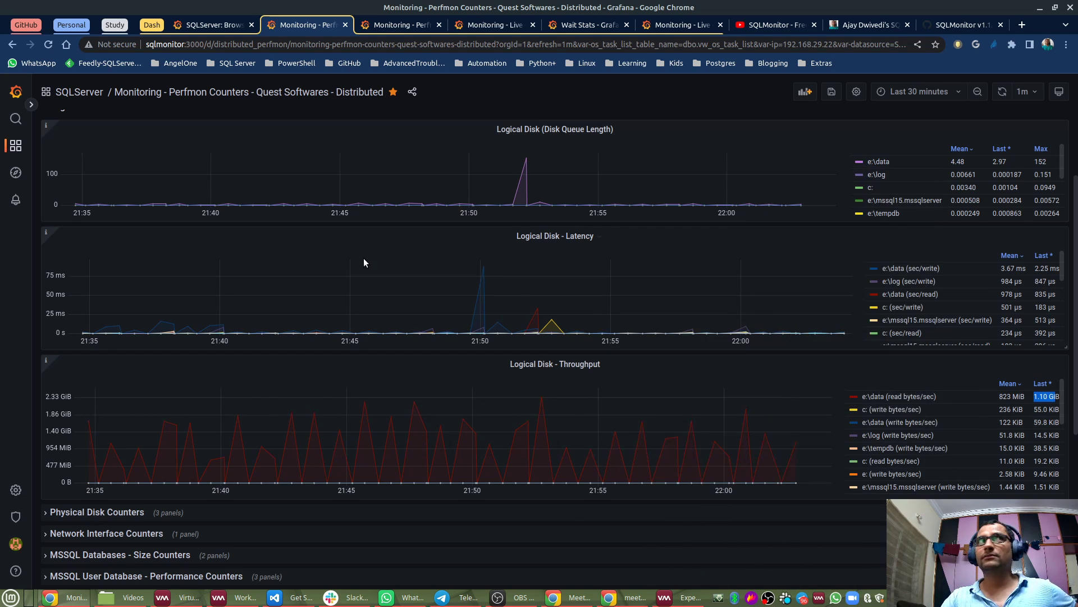
scroll(225, 235, up, 3)
click(111, 226)
click(112, 226)
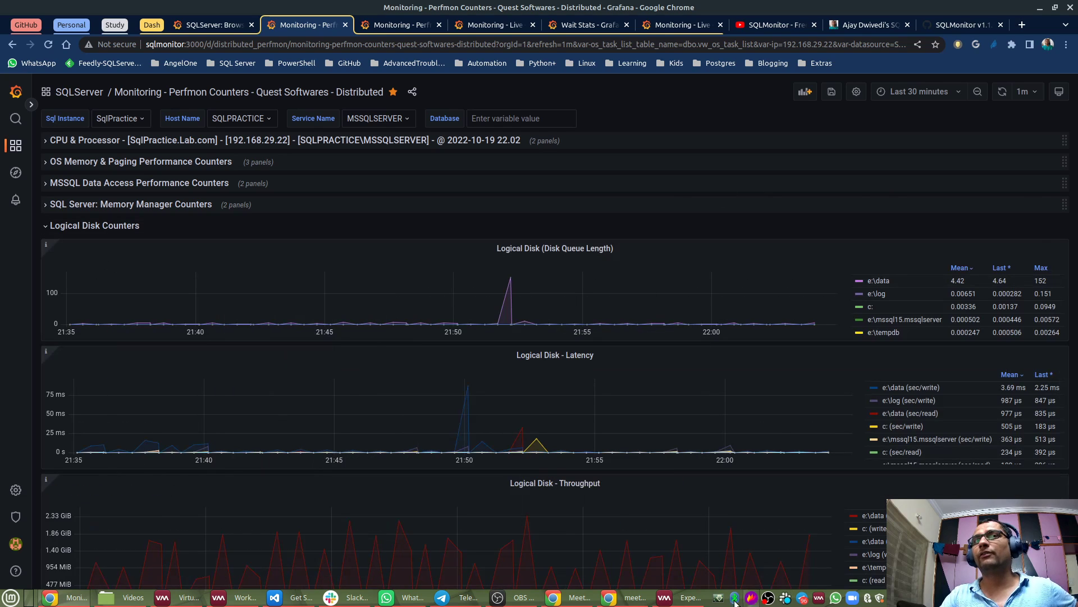
scroll(536, 336, down, 1)
scroll(536, 335, down, 2)
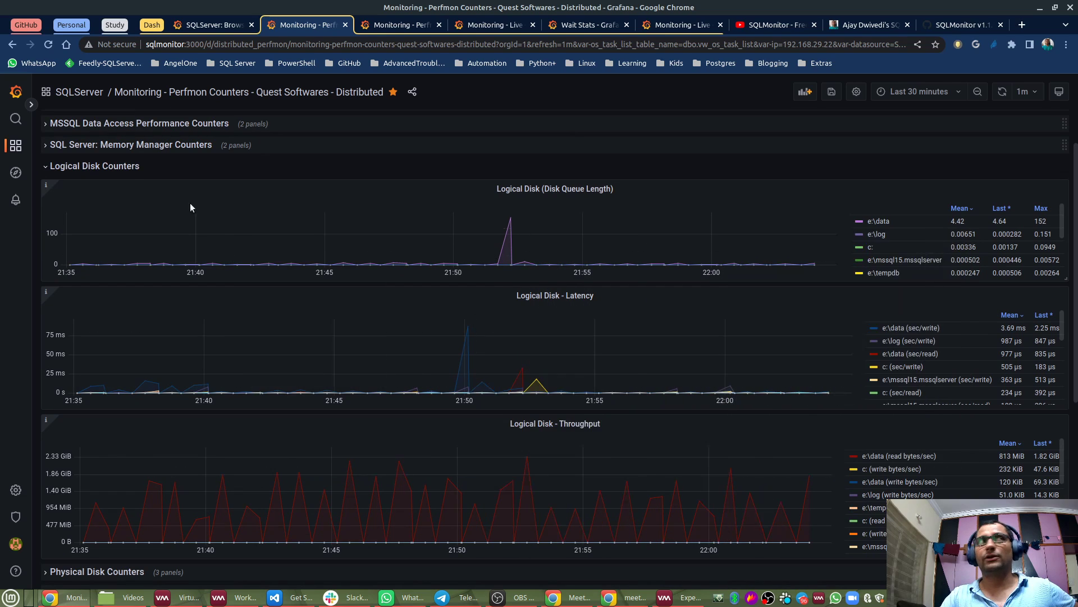
click(120, 167)
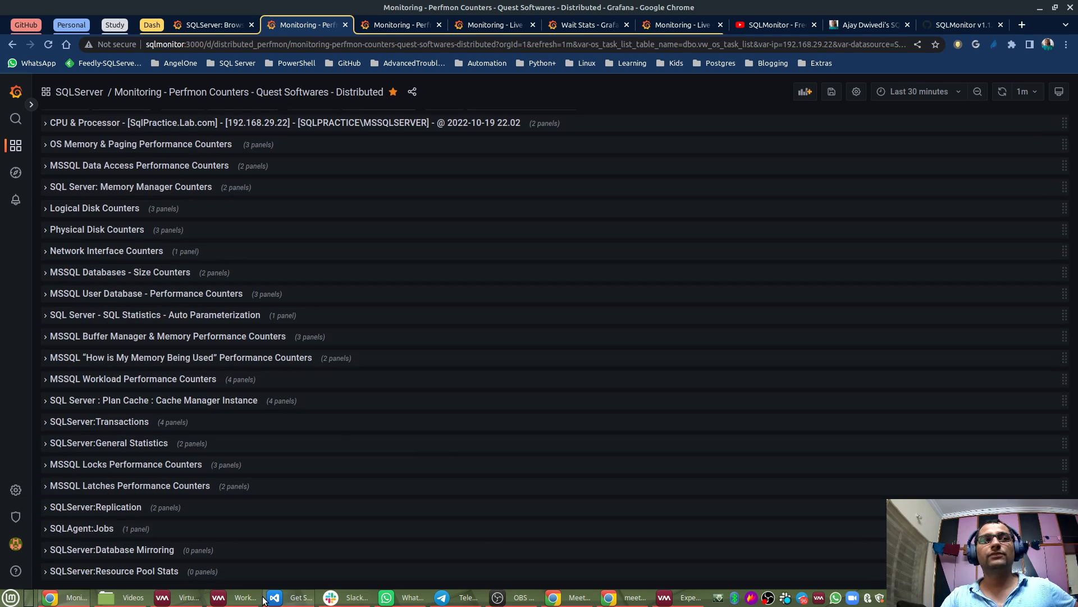
Switch back to SQL Server Management Studio in the Workstation virtual machine and close the file_io_stats query.
click(243, 601)
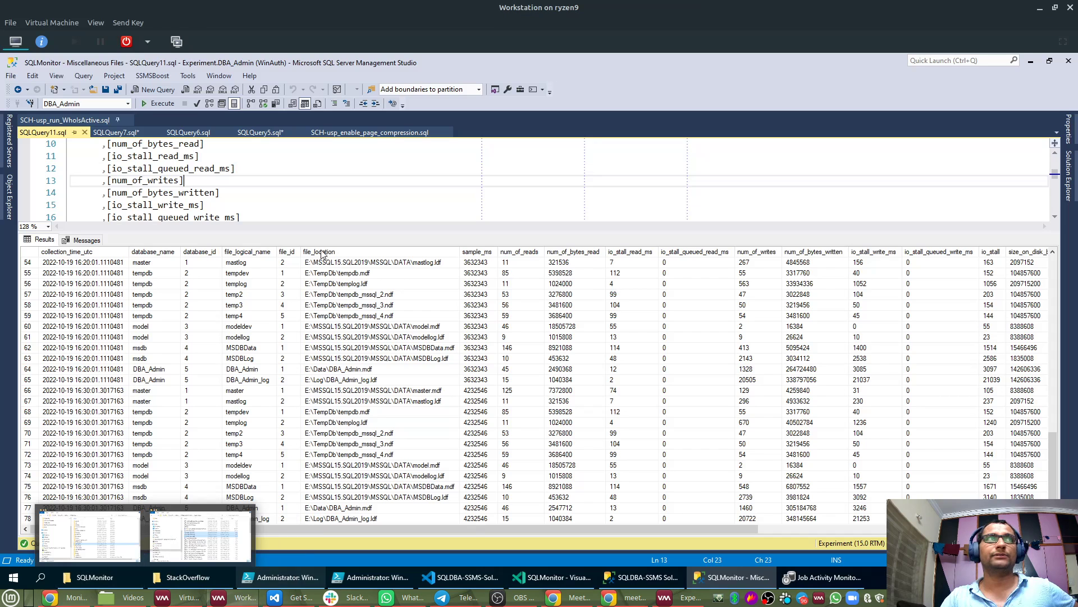
scroll(153, 193, down, 4)
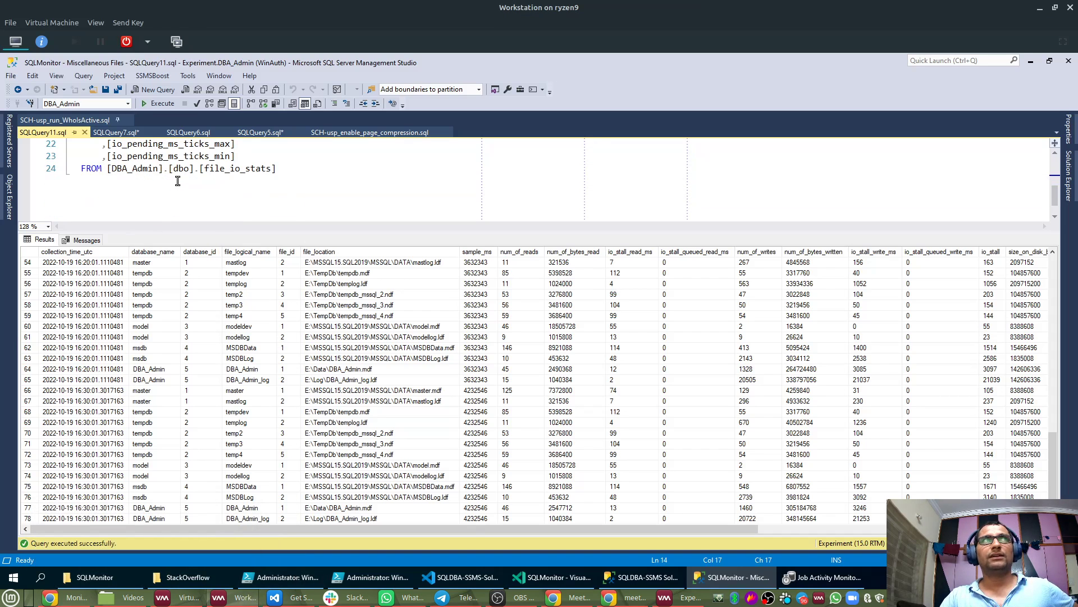
drag(201, 168, 305, 168)
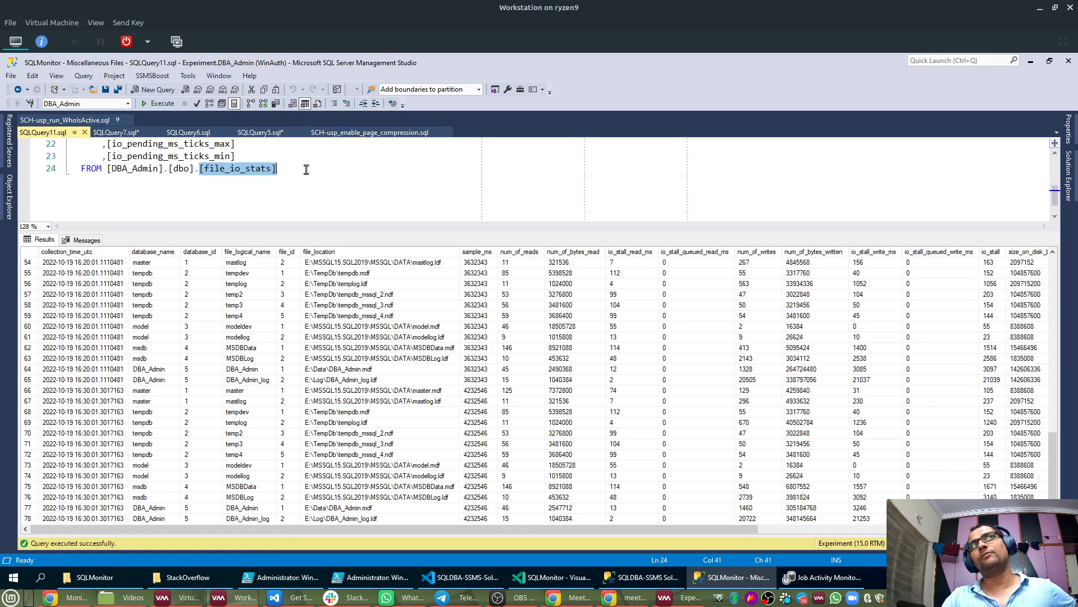
key(ctrl+F4)
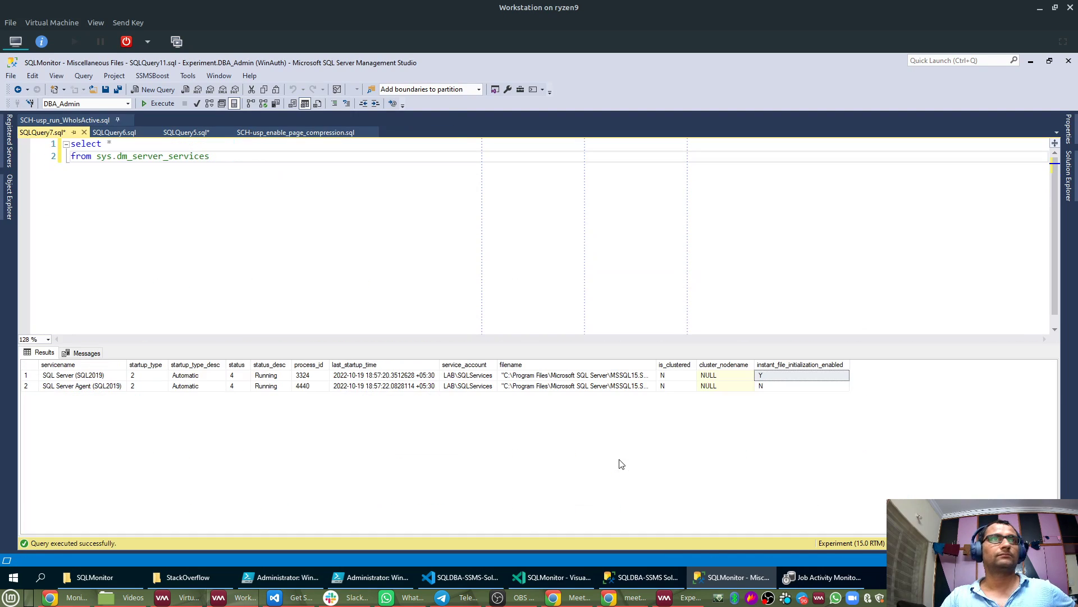
click(371, 277)
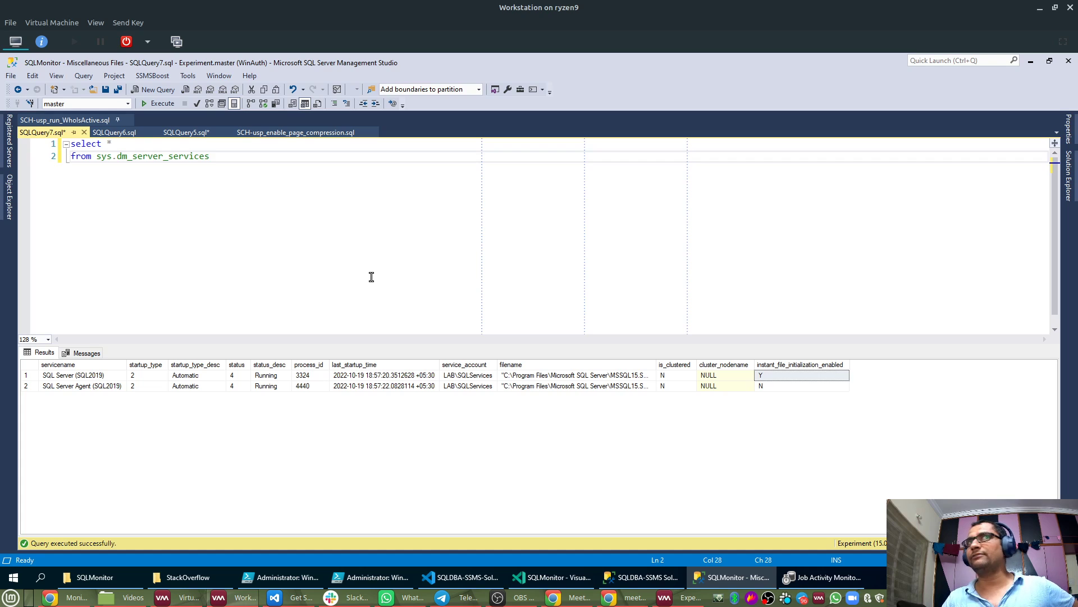
Query the top 1000 rows of dbo.instance_details in the Experiment server's DBA_Admin database.
click(12, 215)
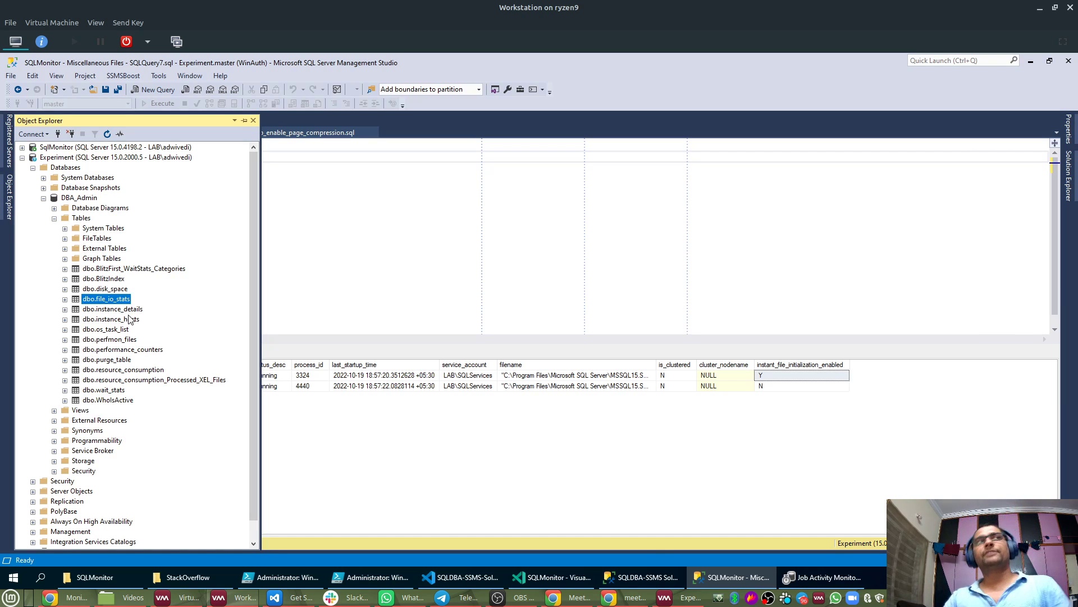
click(125, 310)
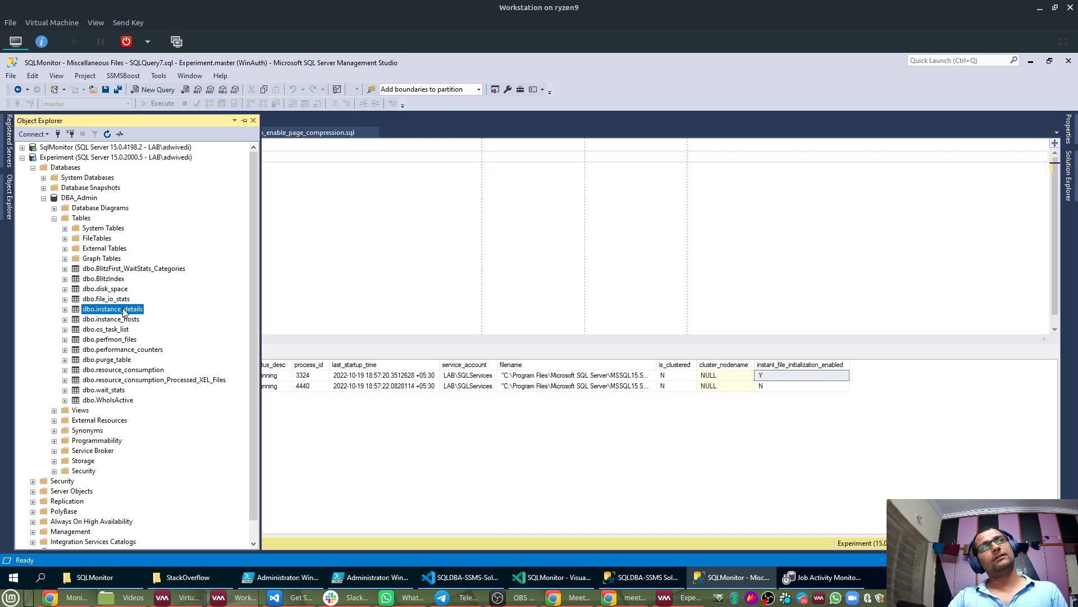
click(123, 318)
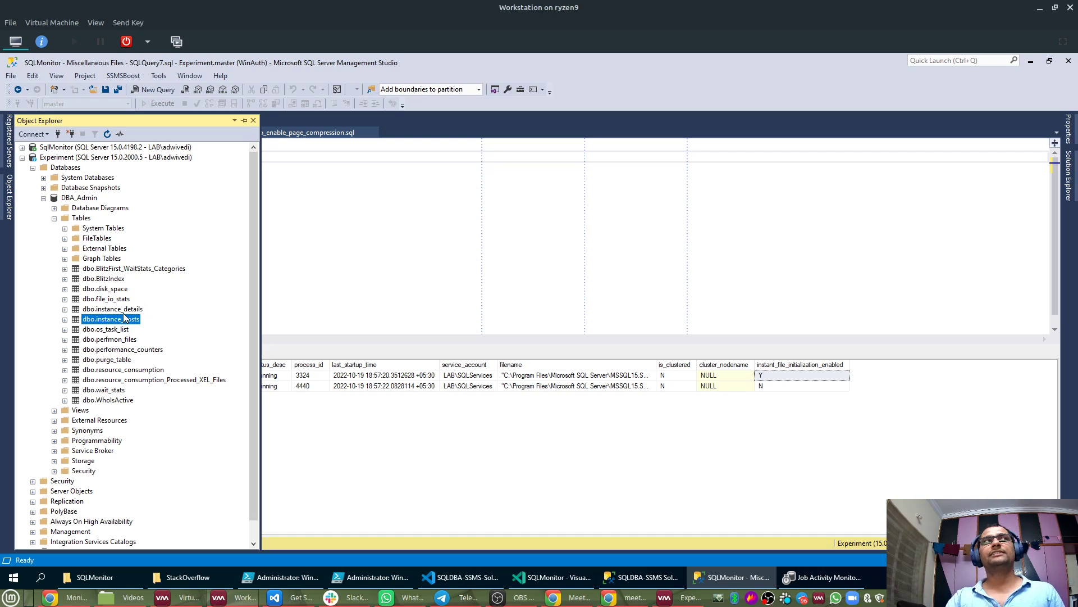
click(123, 312)
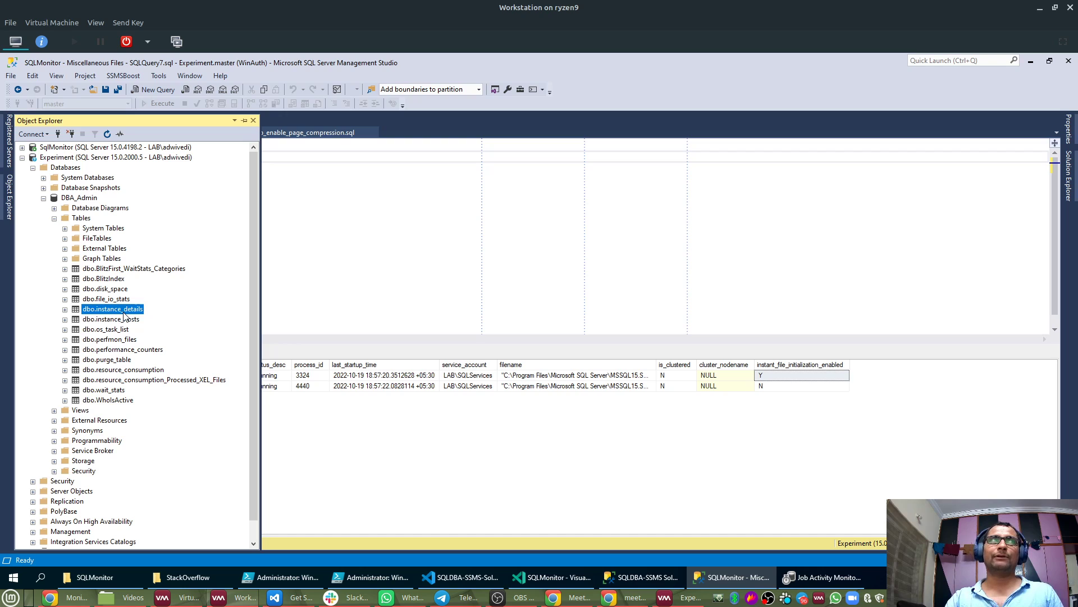
right_click(123, 313)
click(144, 315)
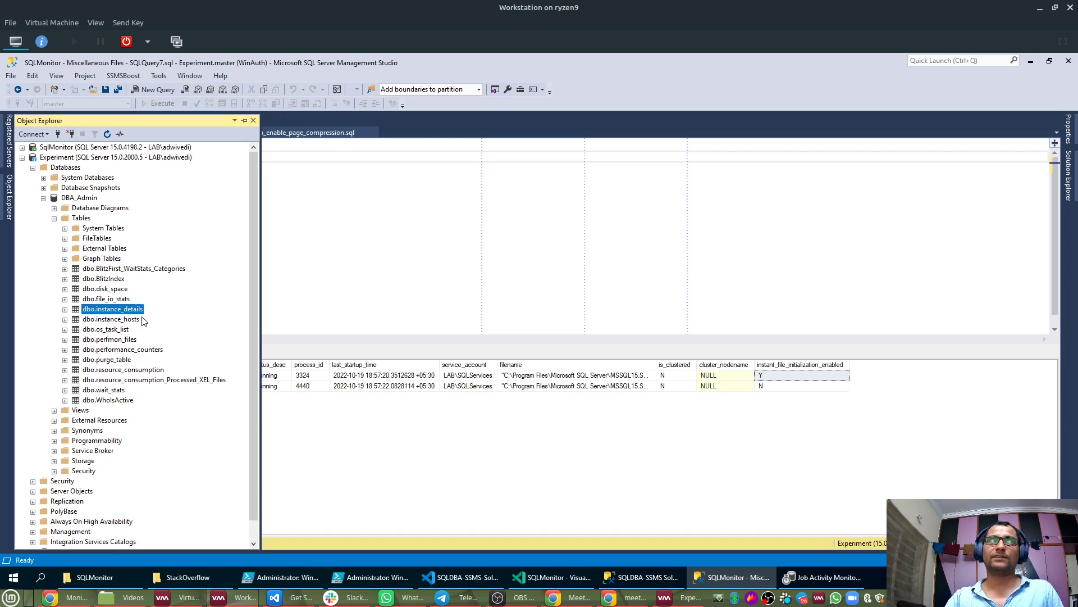
click(449, 242)
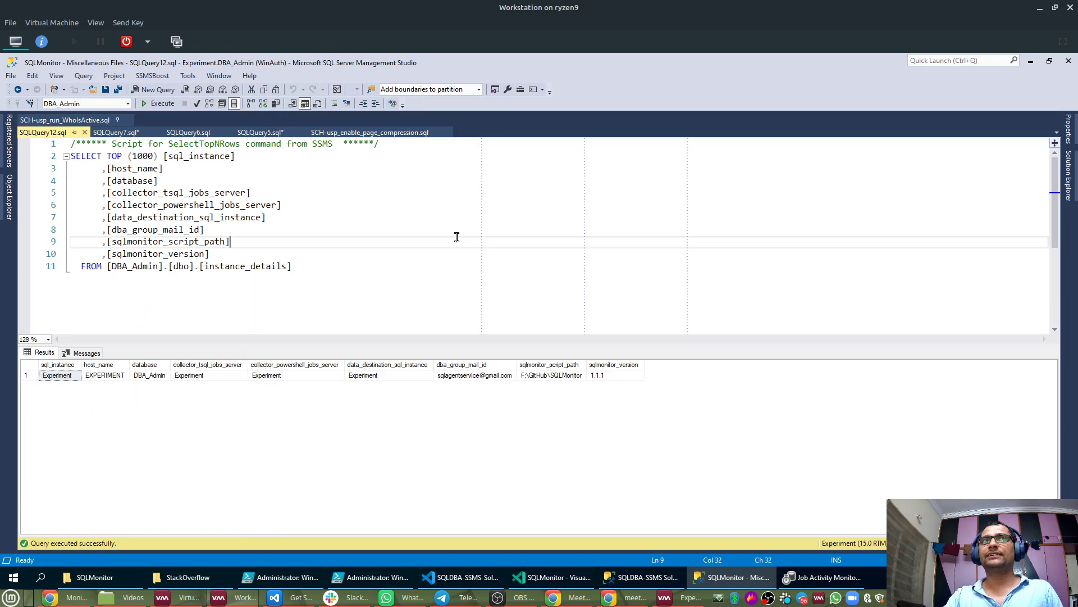
Review the instance_details row, covering the version, instance, host, database, collector job servers and data destination.
click(34, 375)
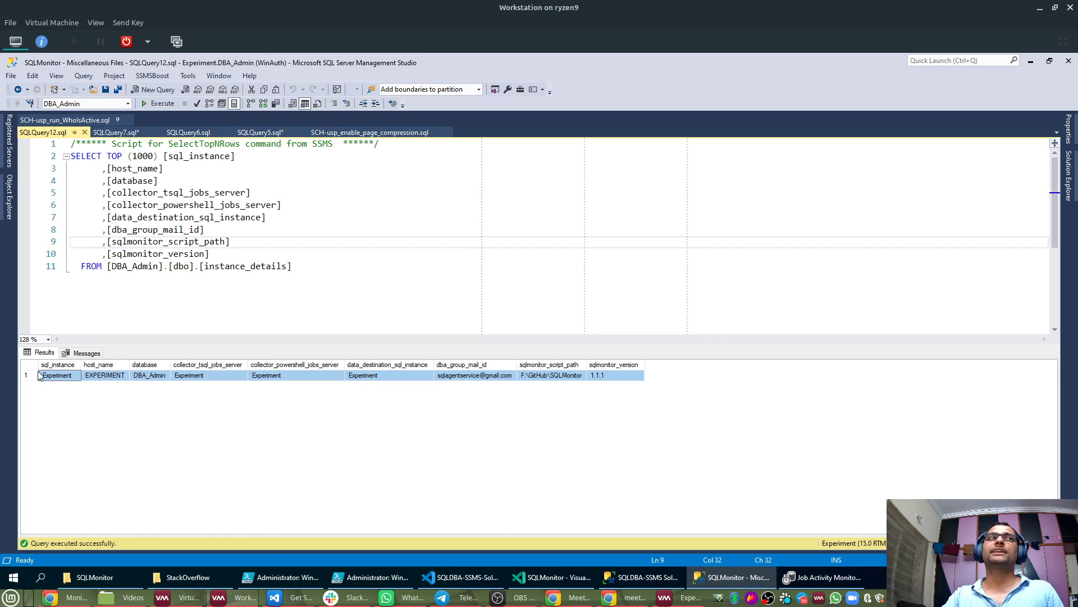
click(605, 376)
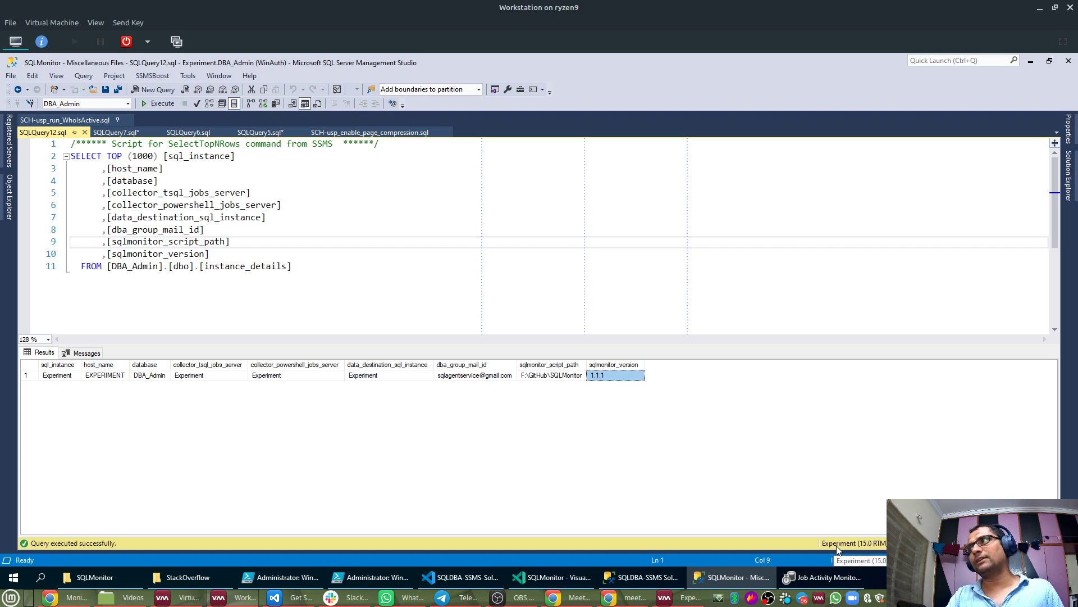
click(62, 376)
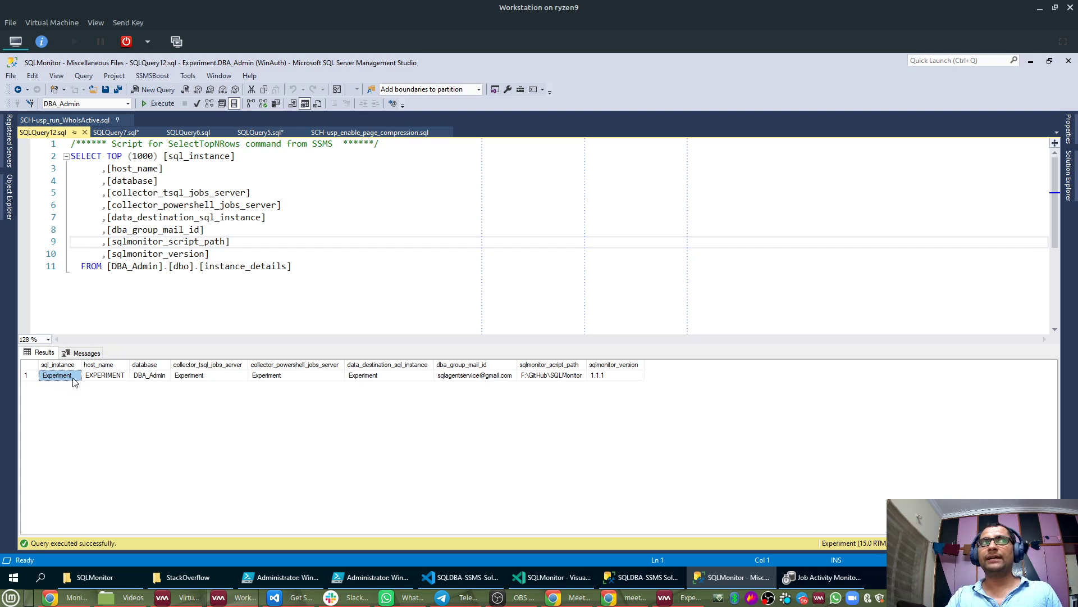
click(111, 378)
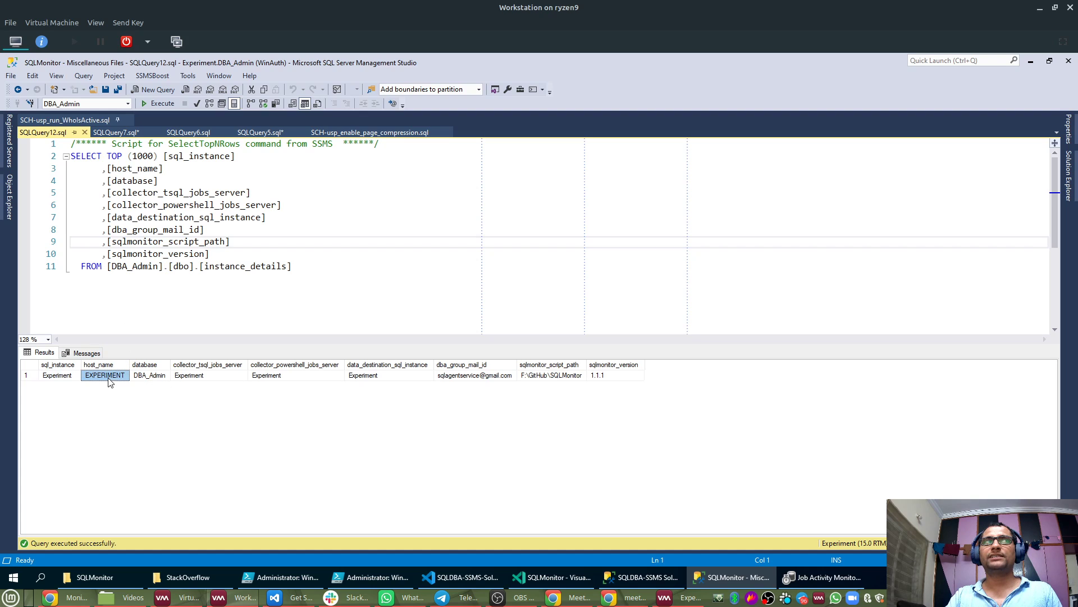
click(150, 378)
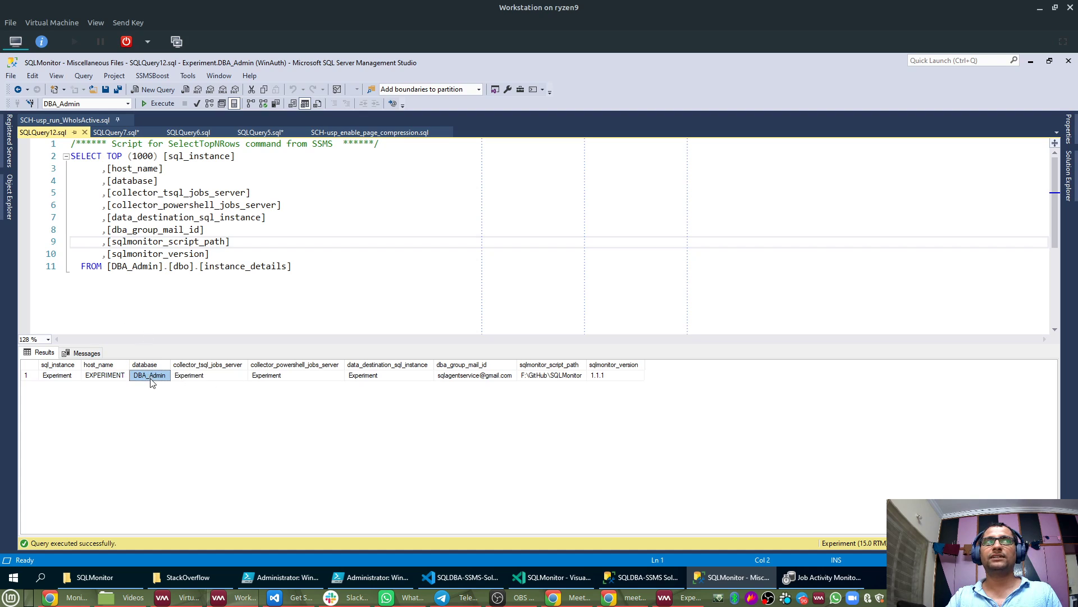
click(206, 377)
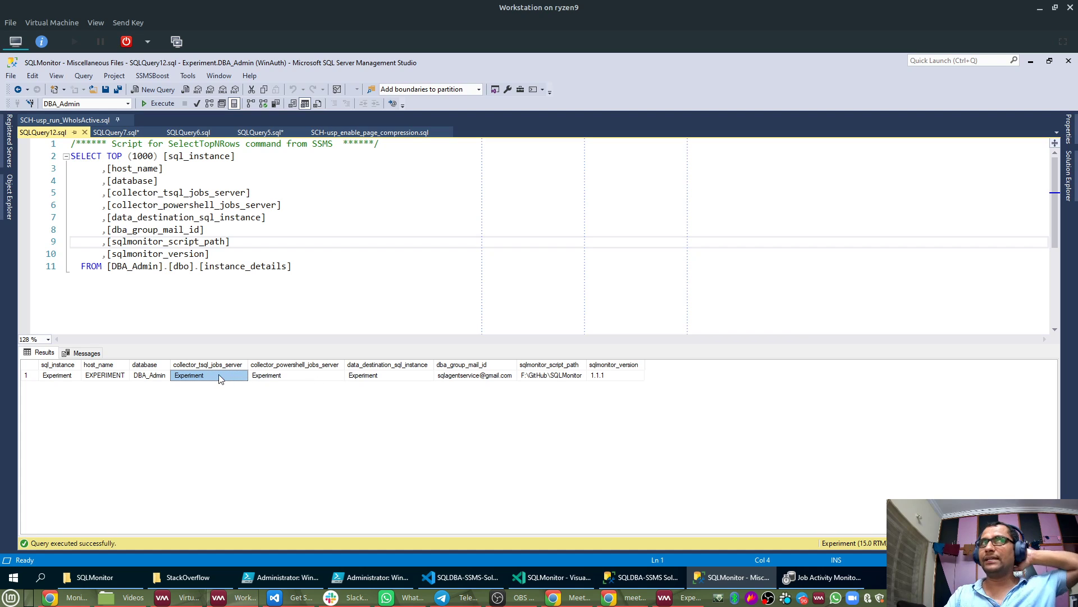
click(275, 377)
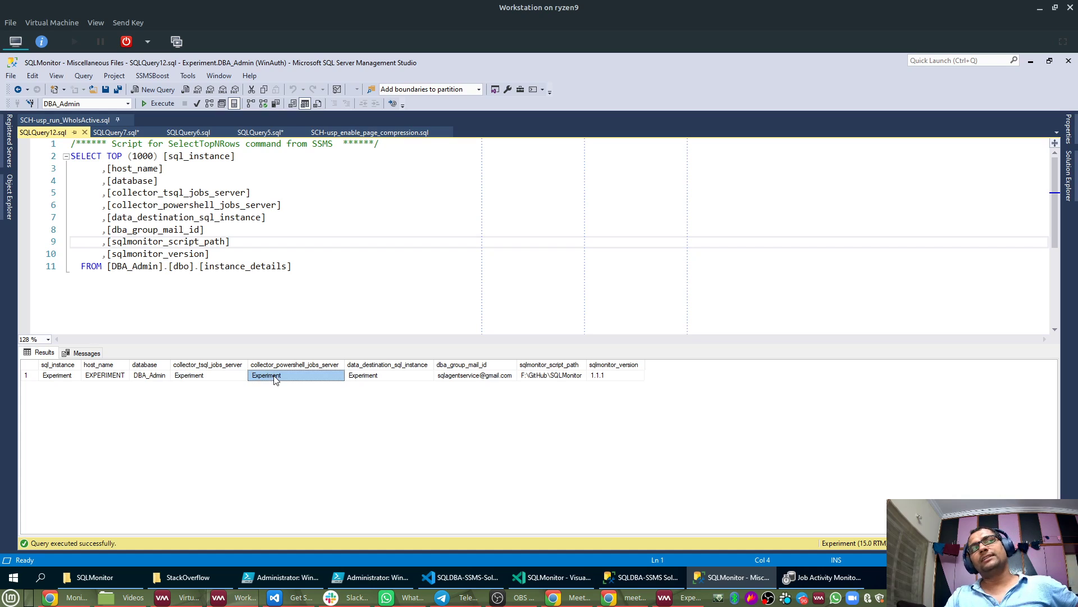
click(375, 380)
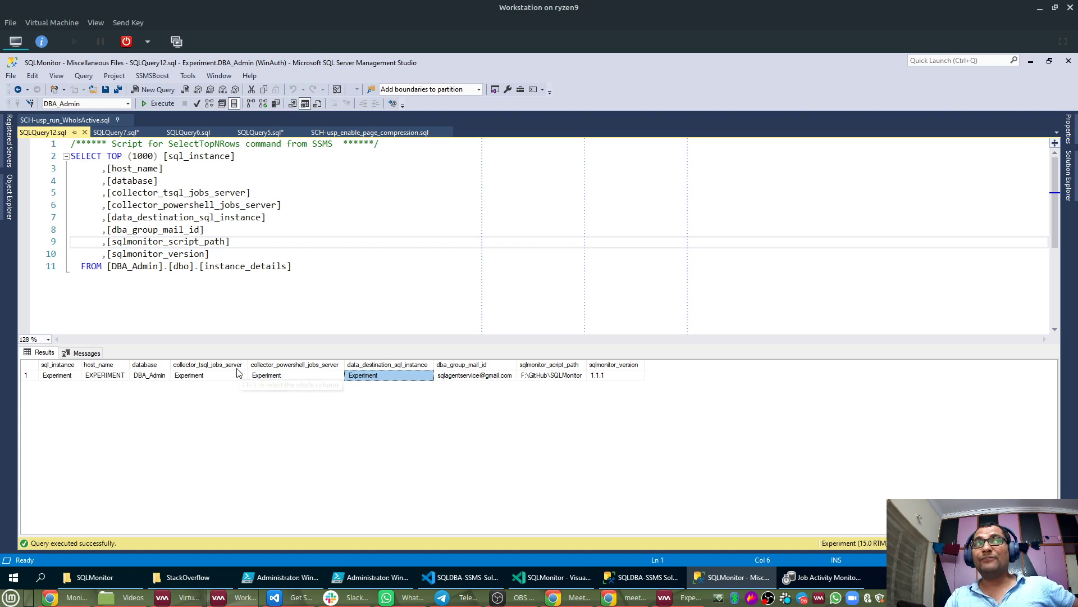
Compare the T-SQL and PowerShell collector job servers with the data destination instance, and check sqlmonitor_script_path and sqlmonitor_version.
click(240, 375)
click(289, 374)
click(381, 374)
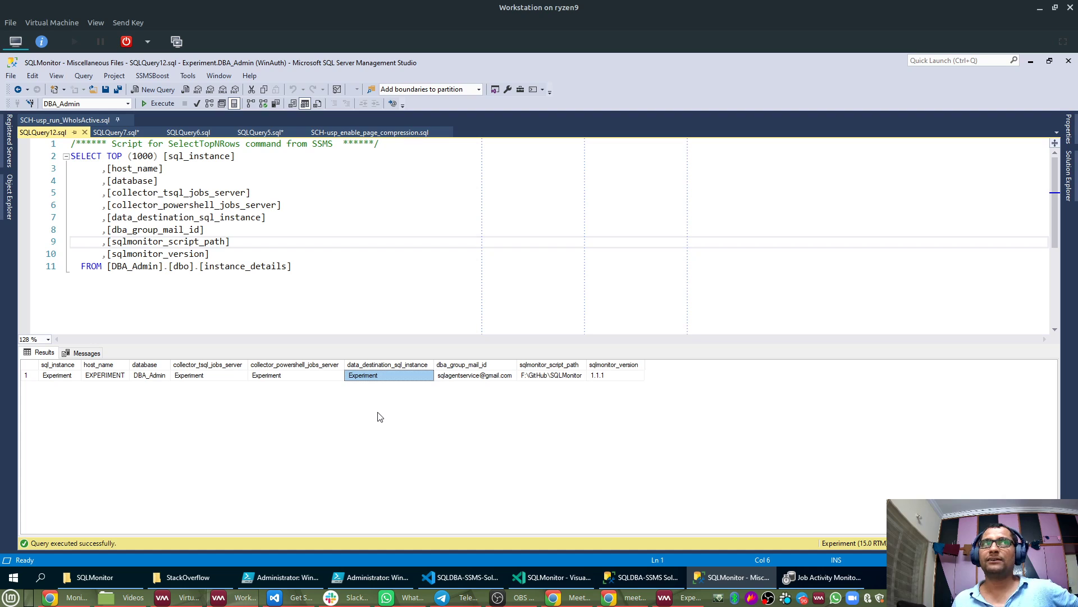
click(235, 375)
click(325, 374)
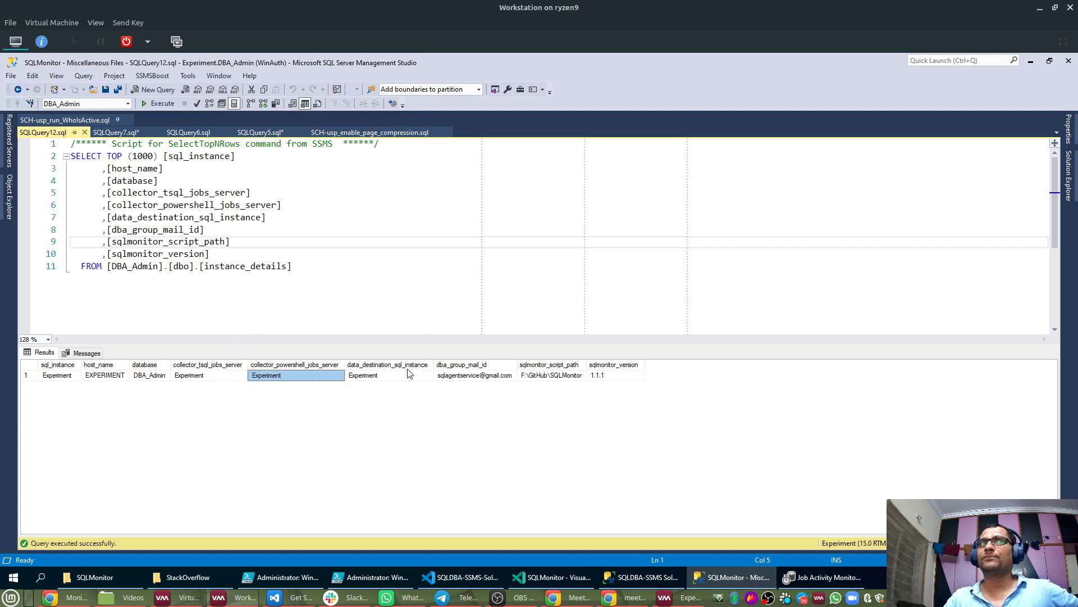
click(389, 378)
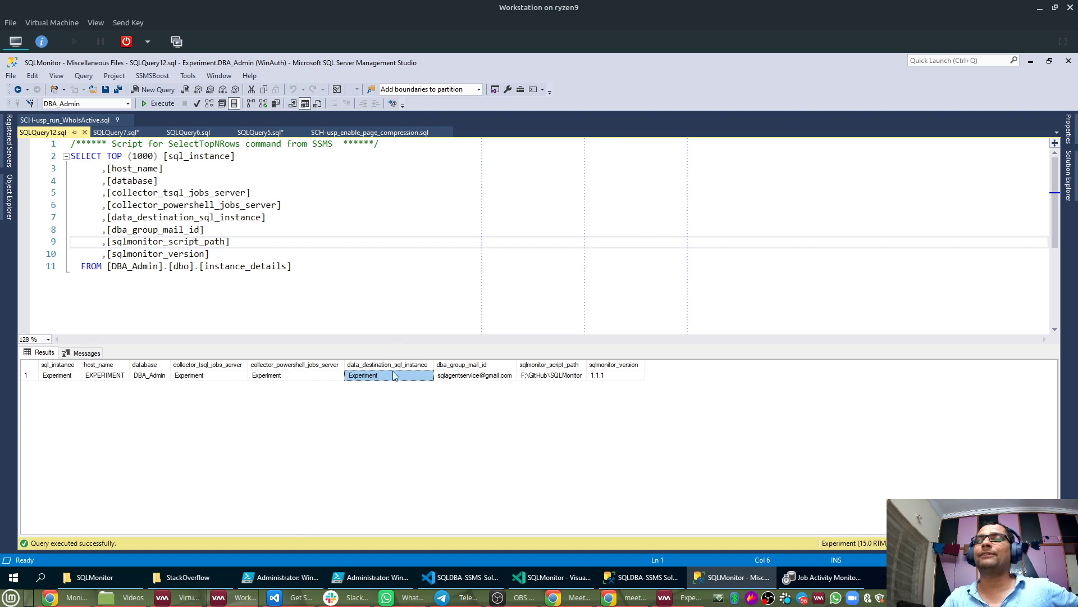
click(575, 373)
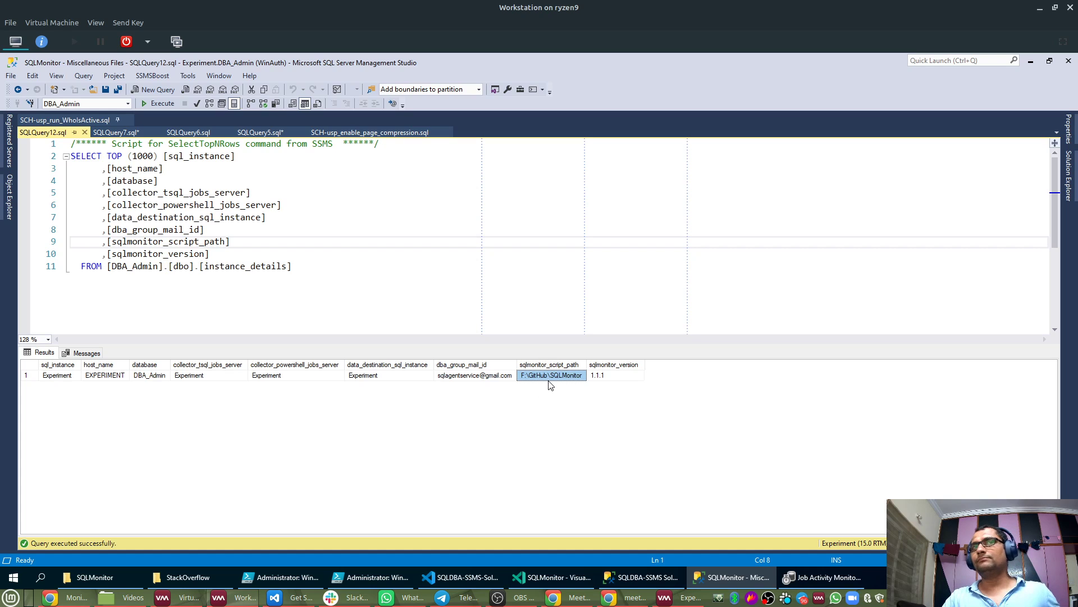
click(635, 378)
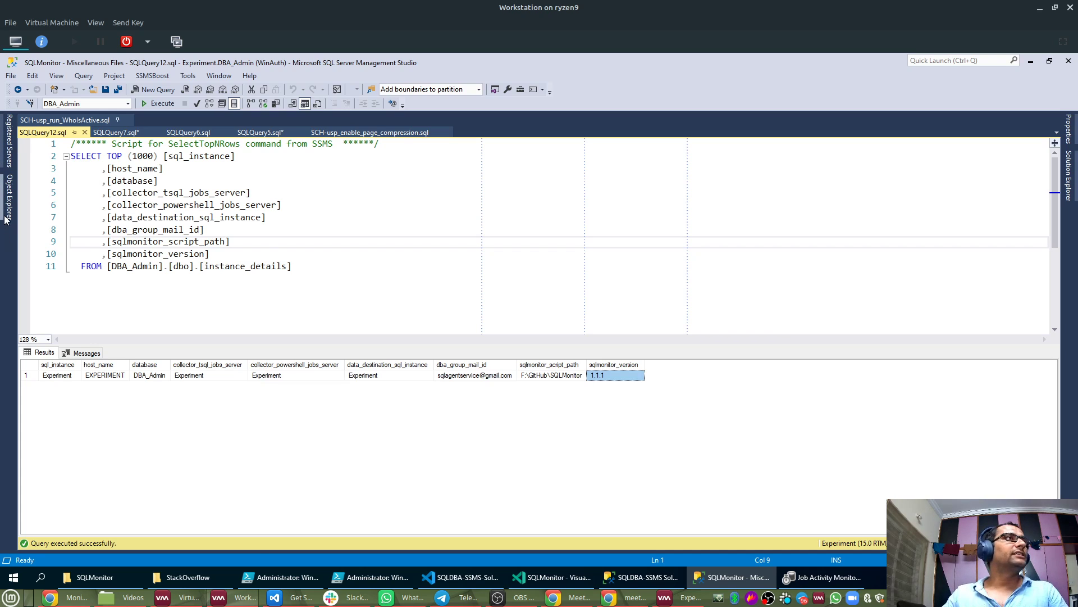
Select the entire instance_details query text in the editor.
click(9, 197)
click(412, 279)
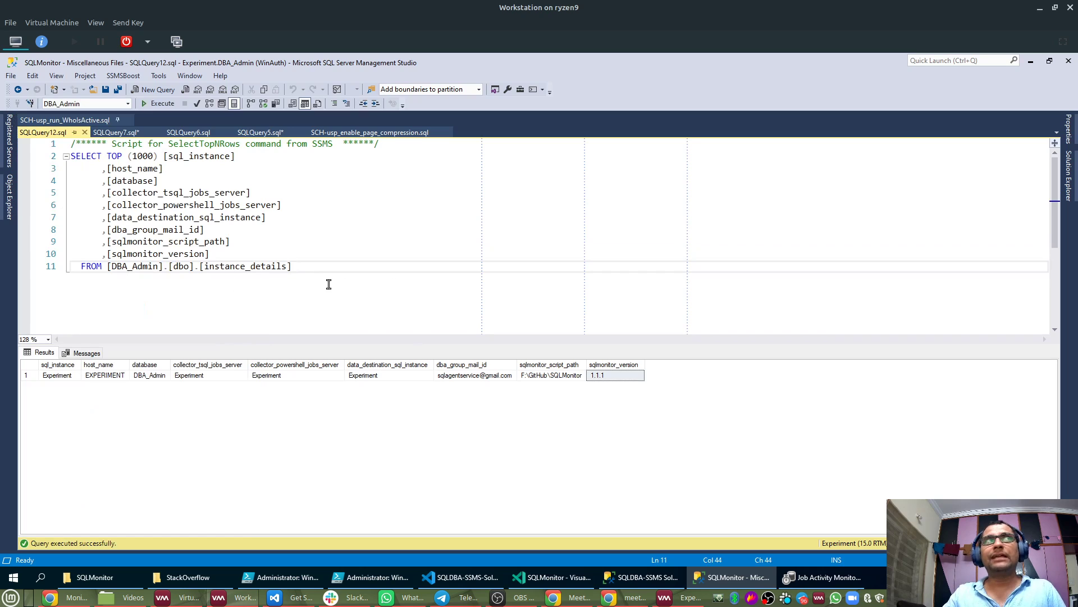
key(ctrl+a)
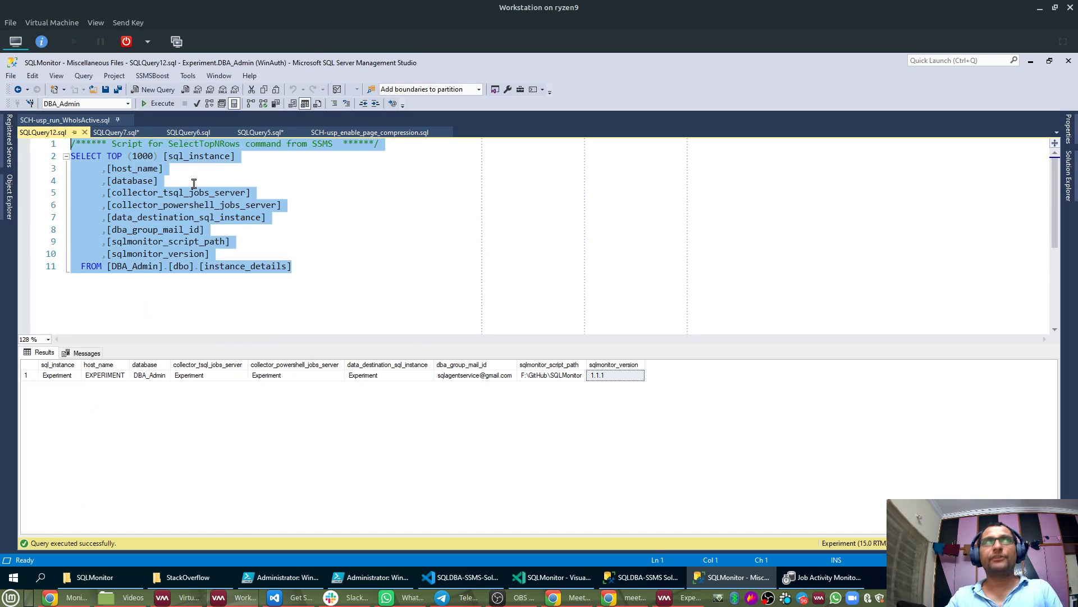
Start a new query against the DBA database on the SqlMonitor server and paste the instance_details query into it.
click(9, 198)
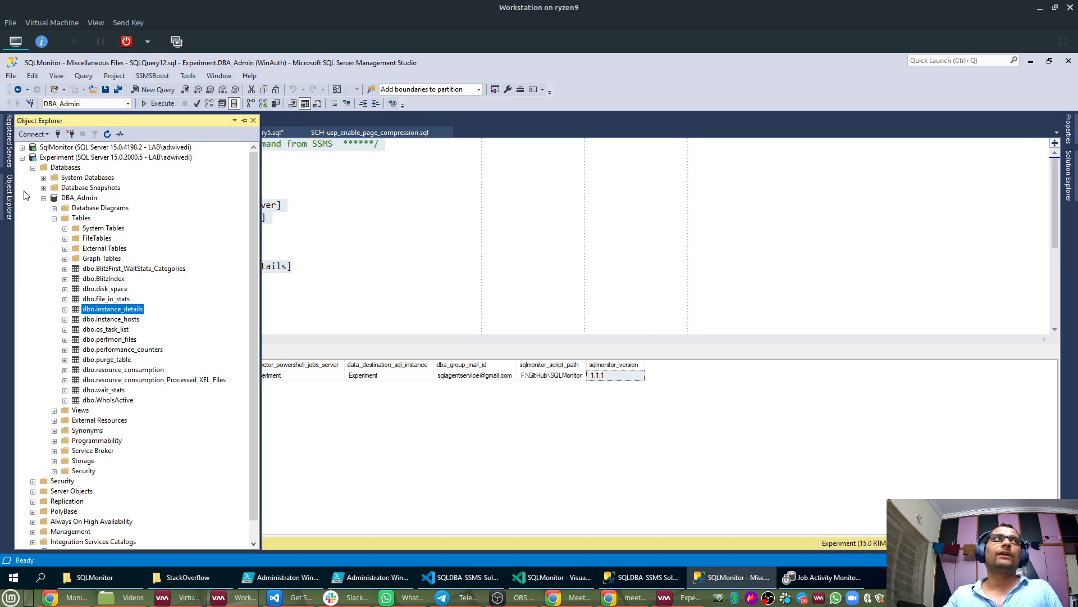
click(22, 158)
right_click(49, 150)
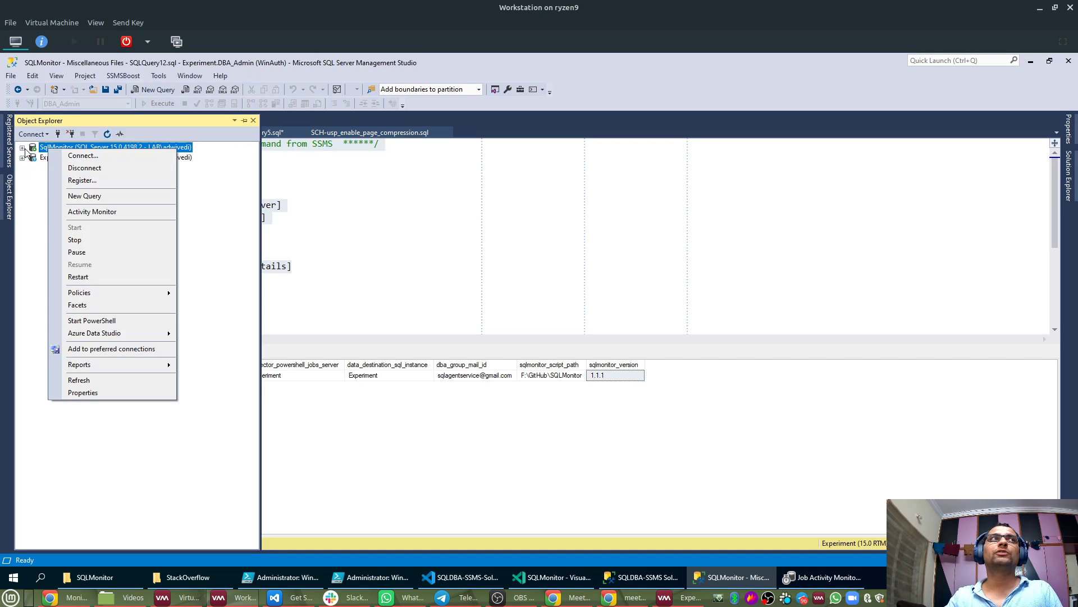
click(23, 148)
right_click(60, 187)
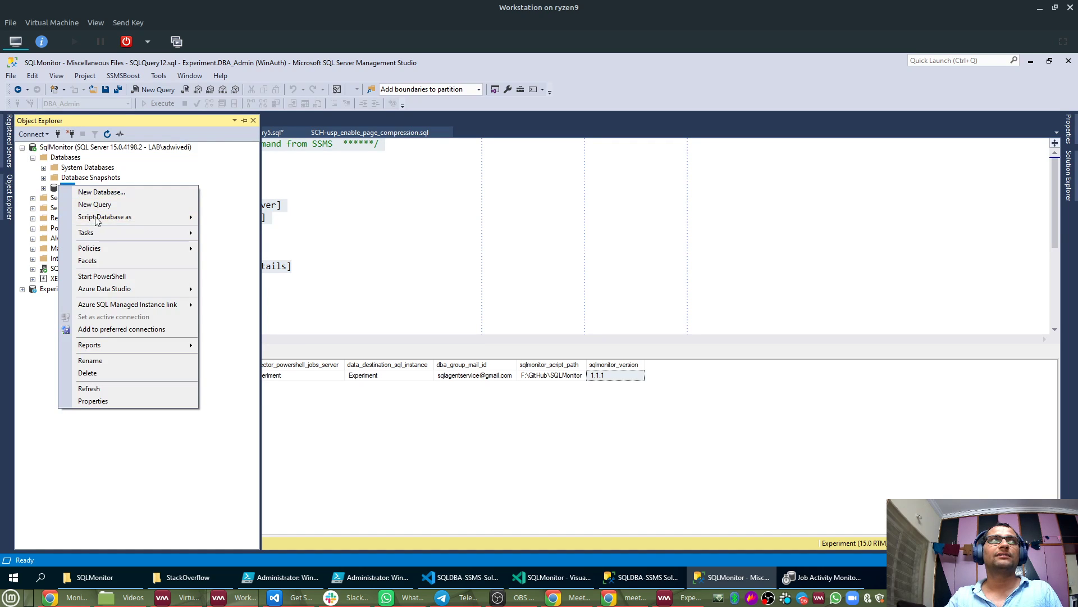
click(95, 206)
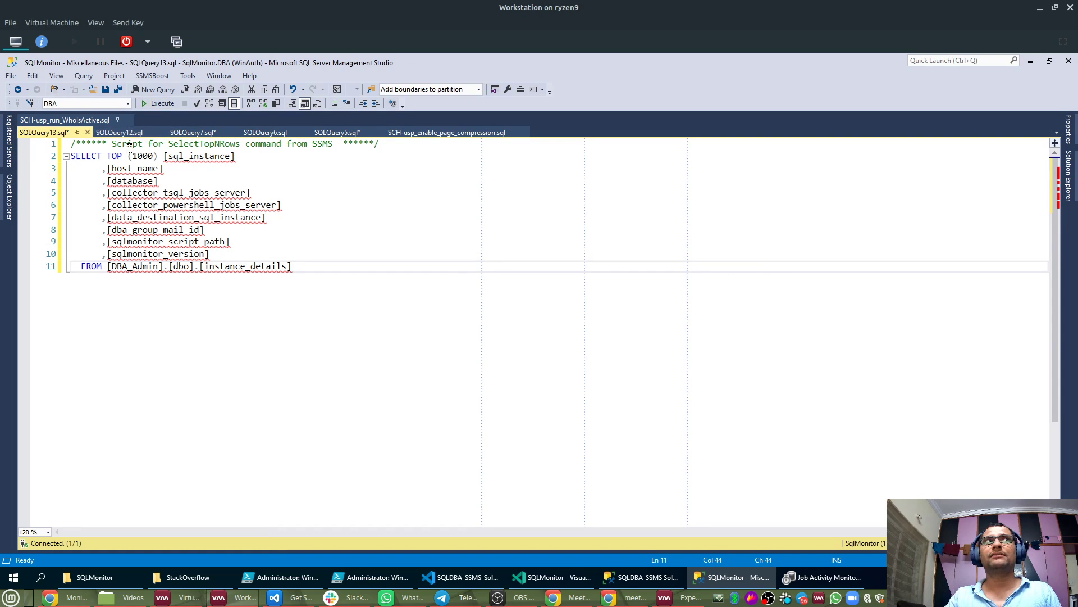
Replace the TOP (1000) clause and column list with * and run the instance_details query.
drag(107, 157, 251, 249)
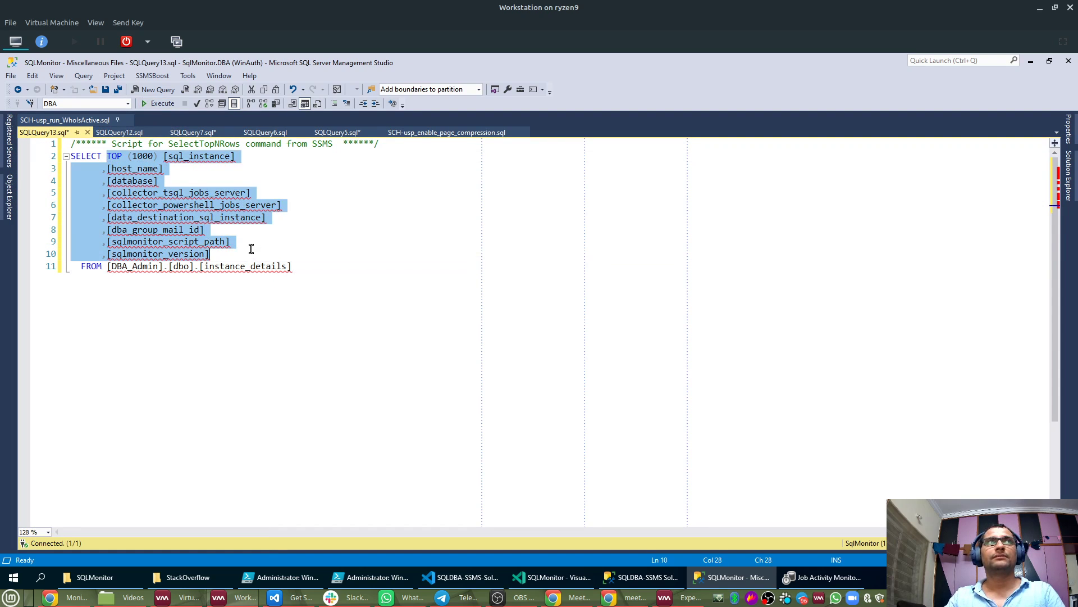
text(*)
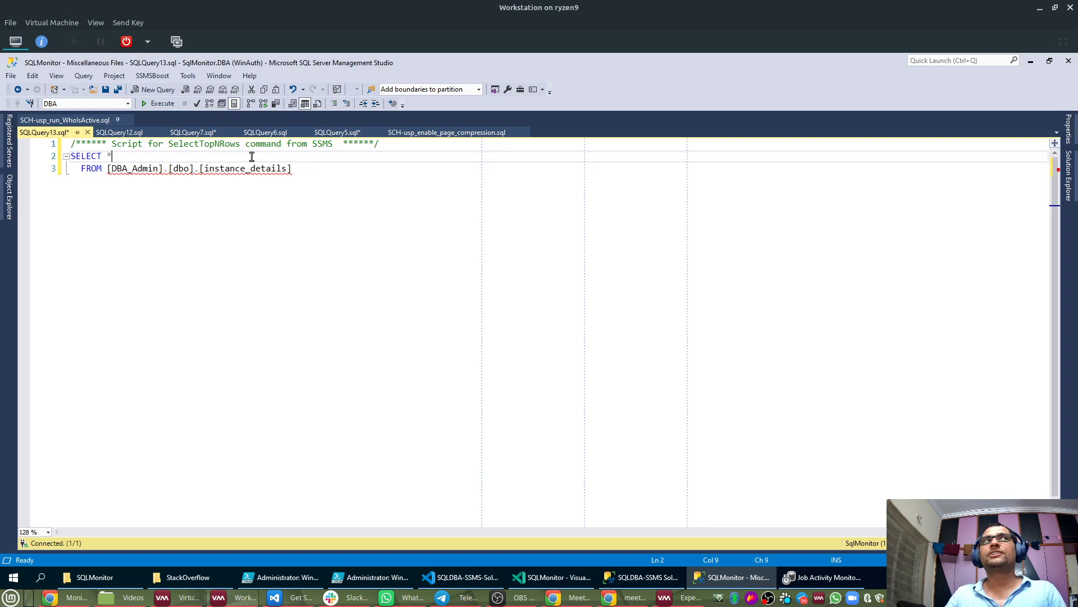
click(157, 103)
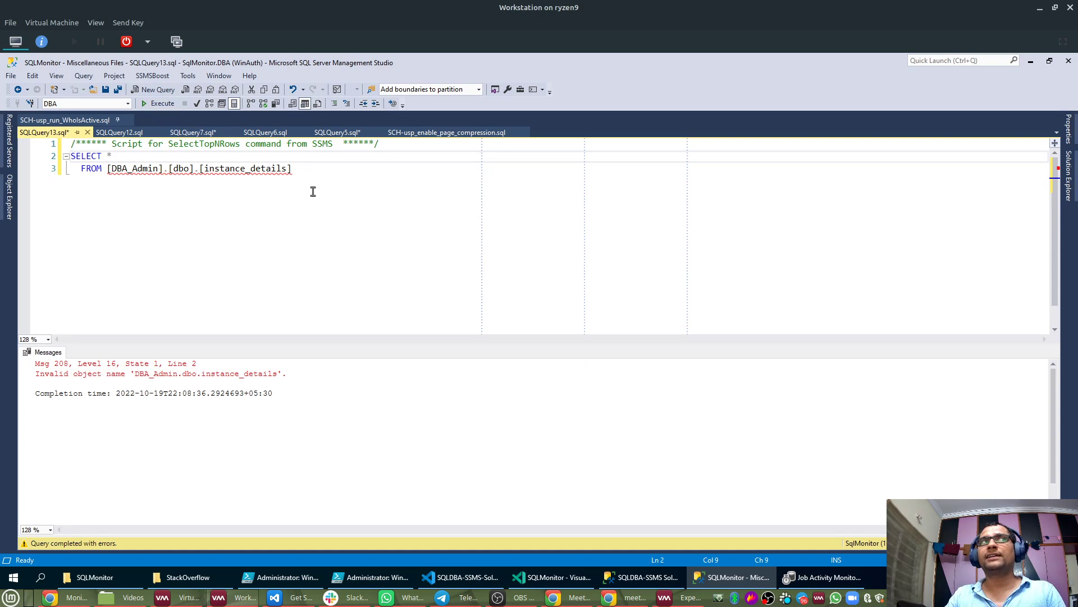
Remove the DBA_Admin database prefix from the FROM clause and run the query against dbo.instance_details.
double_click(134, 174)
key(Delete)
key(Delete)
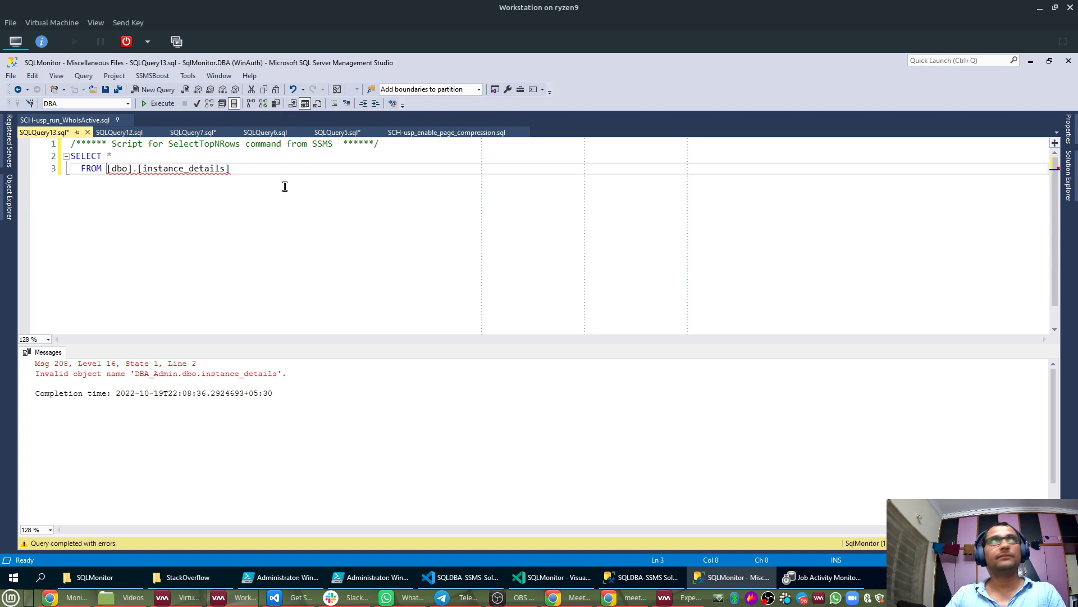
click(141, 105)
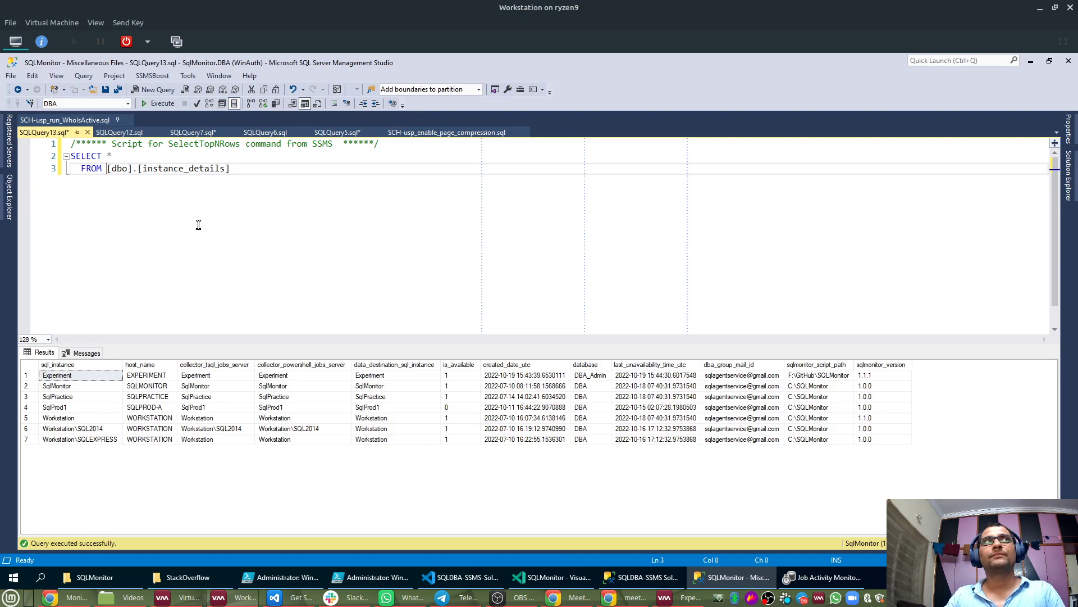
Review each server's row in the central instance_details results, checking the is_available column and the SqlProd1 entry.
click(27, 387)
click(26, 398)
click(27, 407)
click(27, 418)
click(26, 430)
click(27, 440)
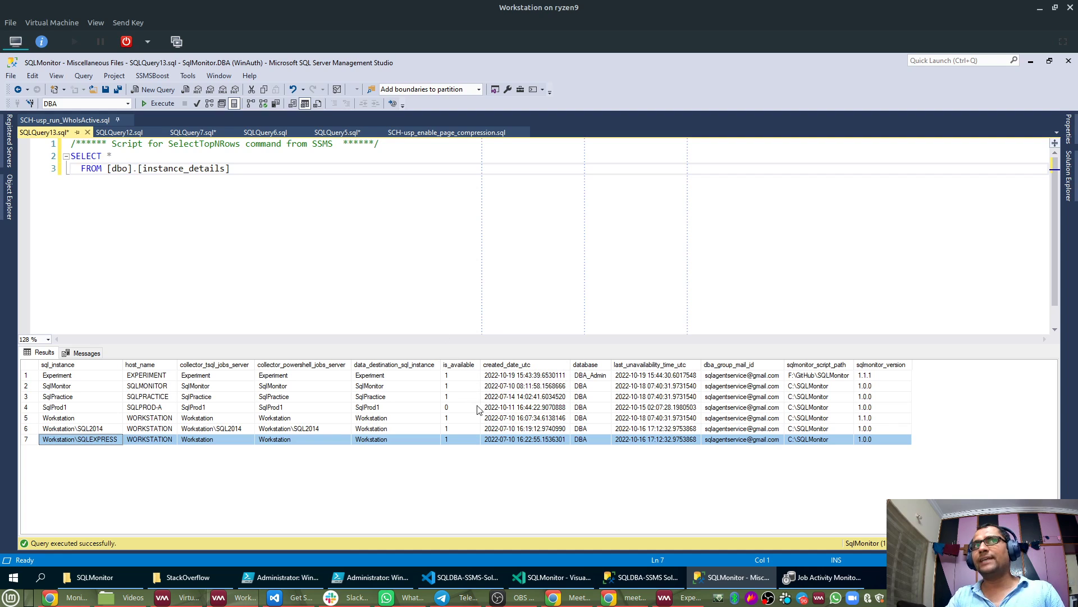
click(466, 366)
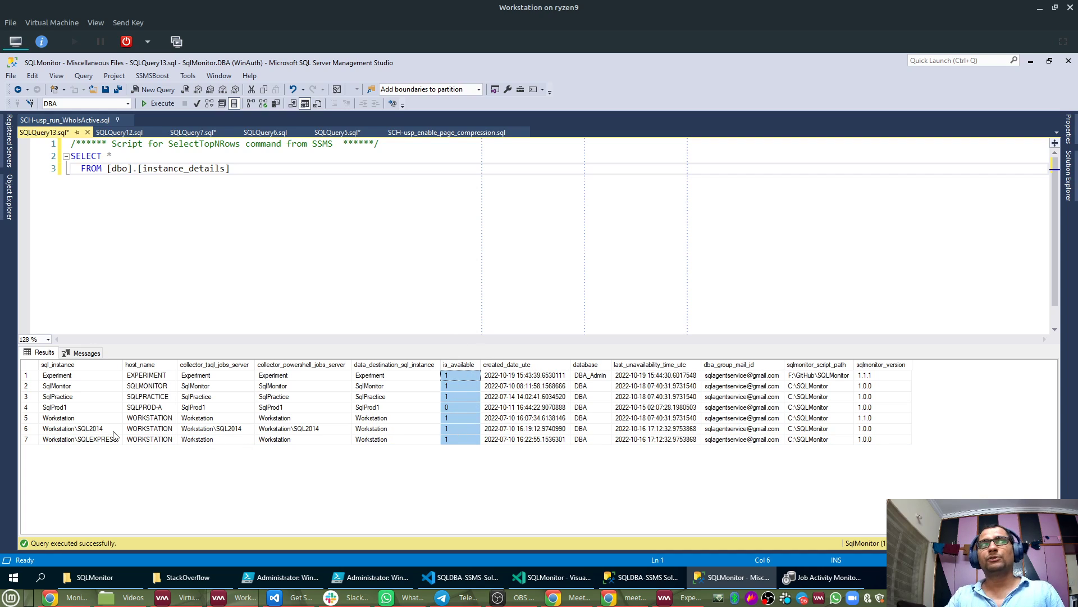
click(27, 407)
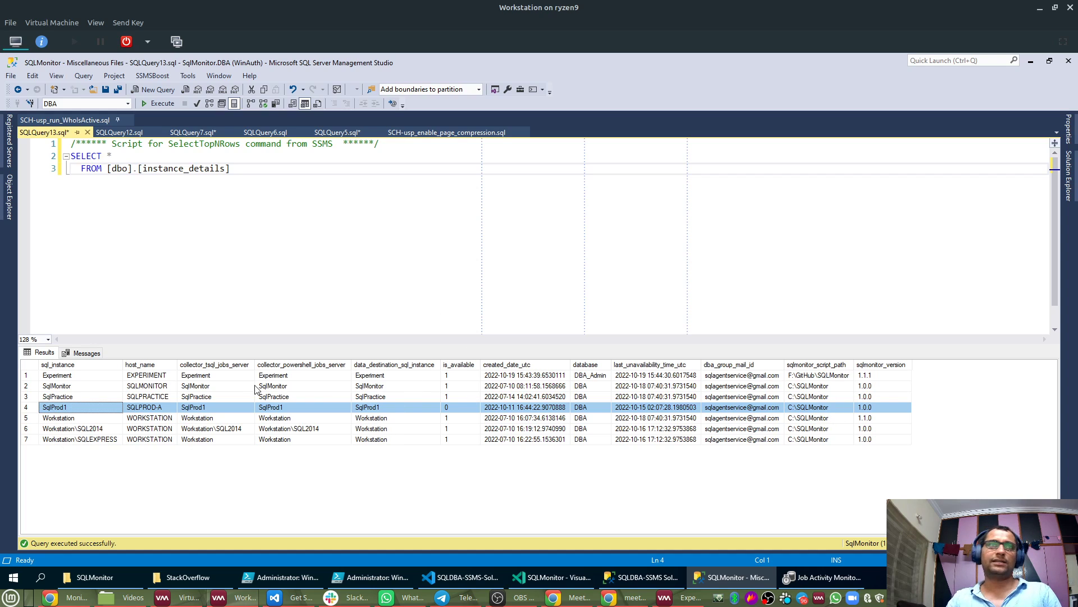
Expand the Experiment server in Object Explorer, select dbo.os_task_list in DBA_Admin, and keep Object Explorer pinned open.
click(9, 203)
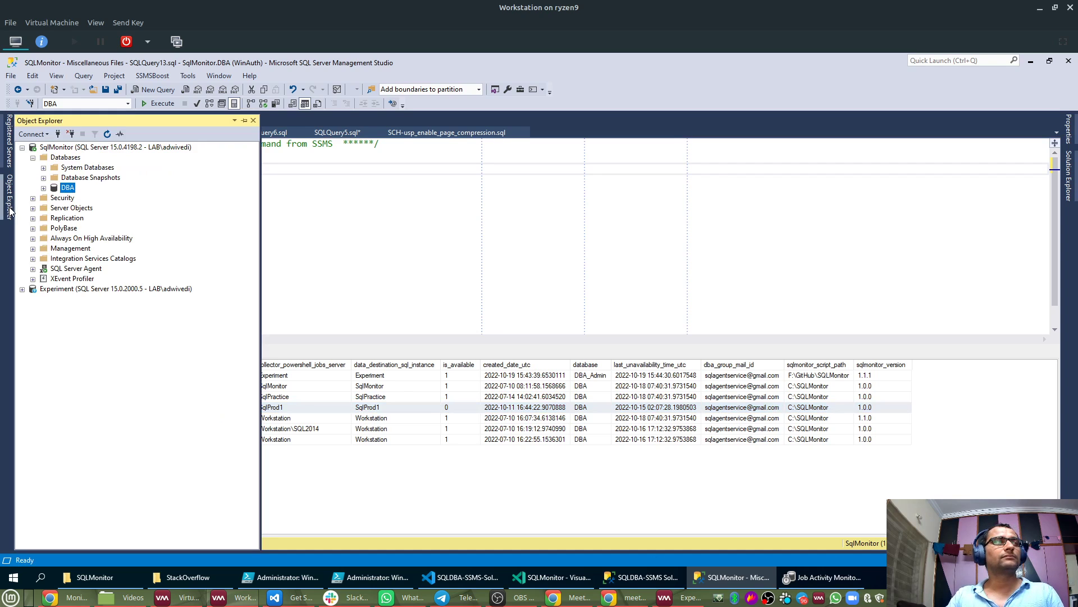
click(22, 289)
click(22, 147)
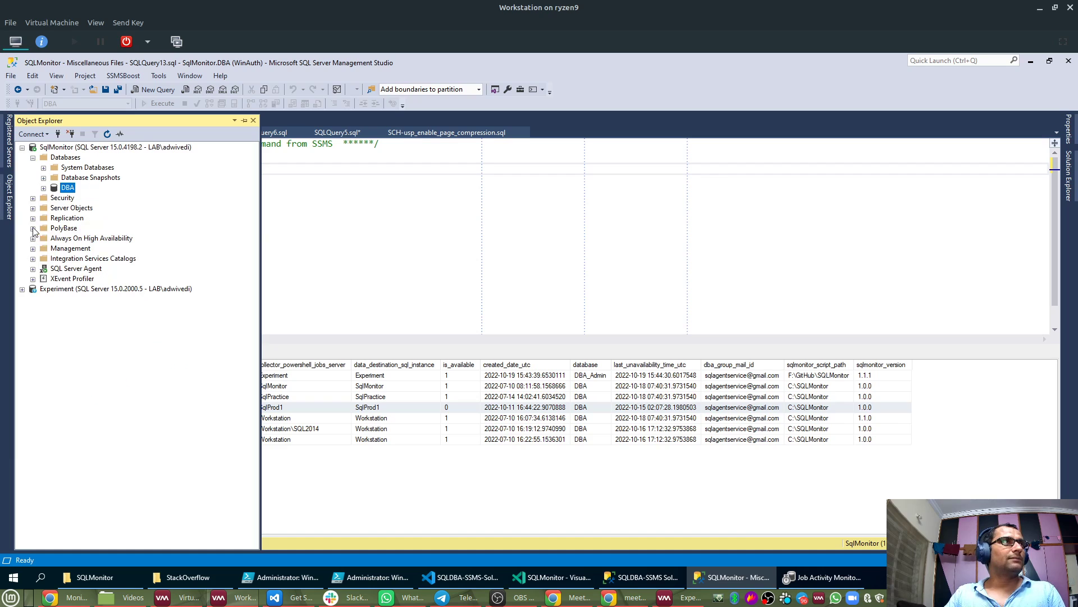
click(22, 289)
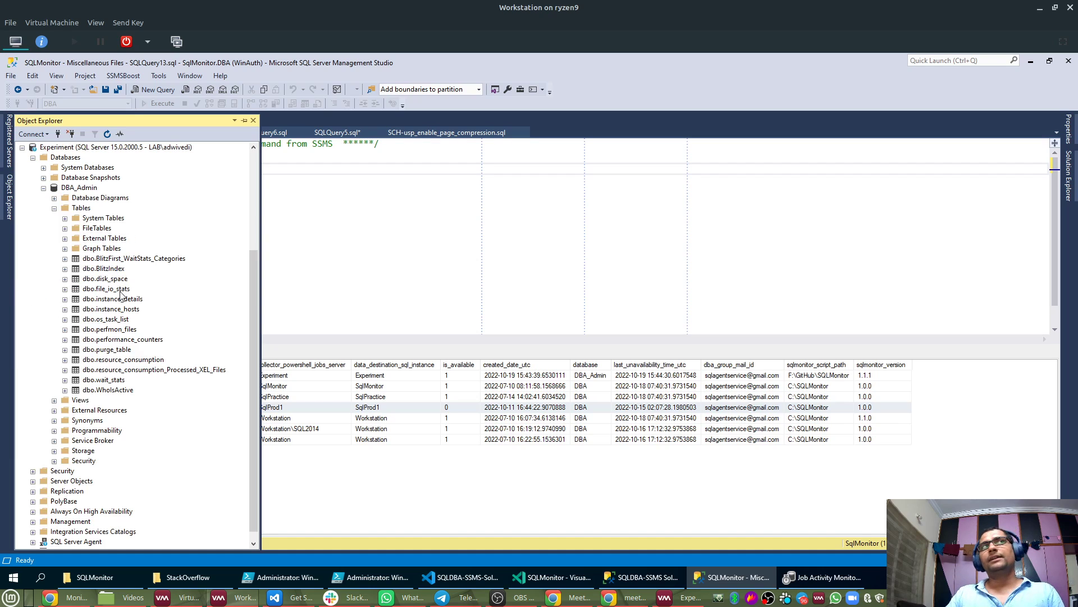
click(114, 321)
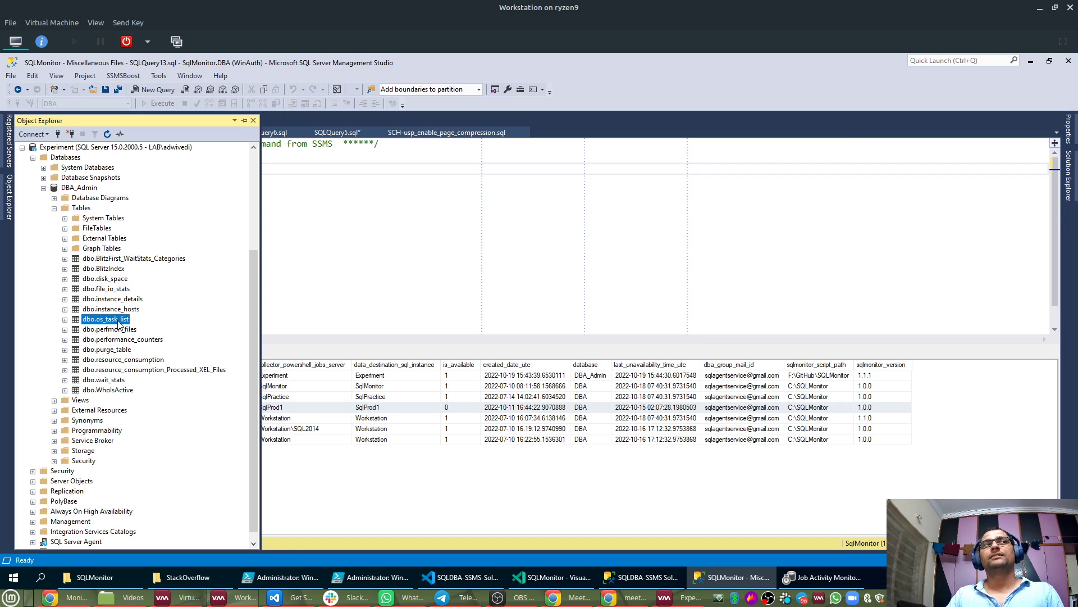
click(245, 120)
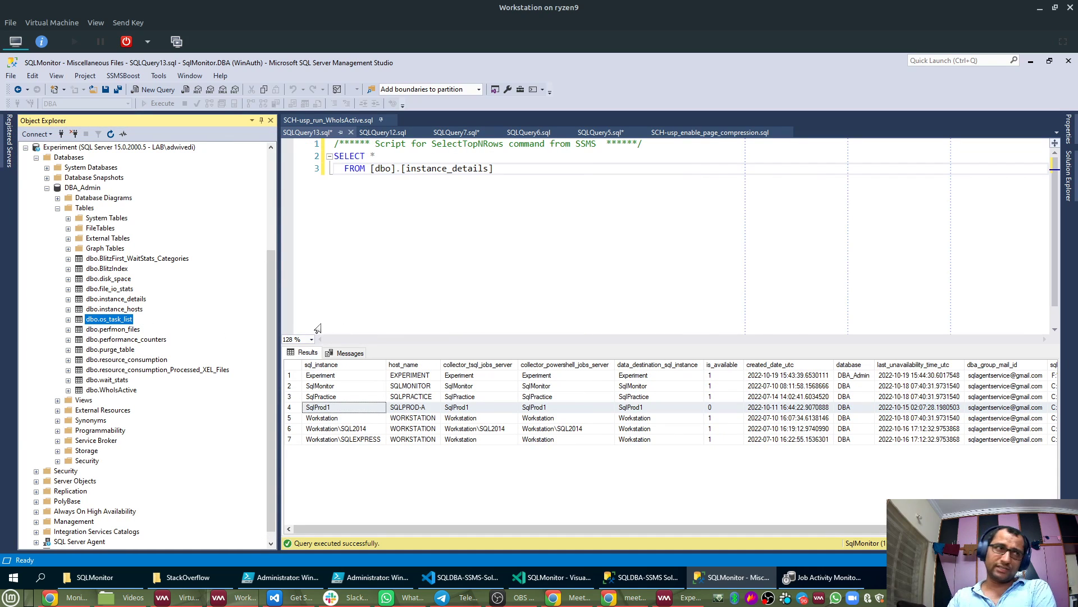
Switch to Grafana in Chrome, bring up the Monitoring - Live - Distributed dashboard, and collapse its Disk Space section.
click(73, 597)
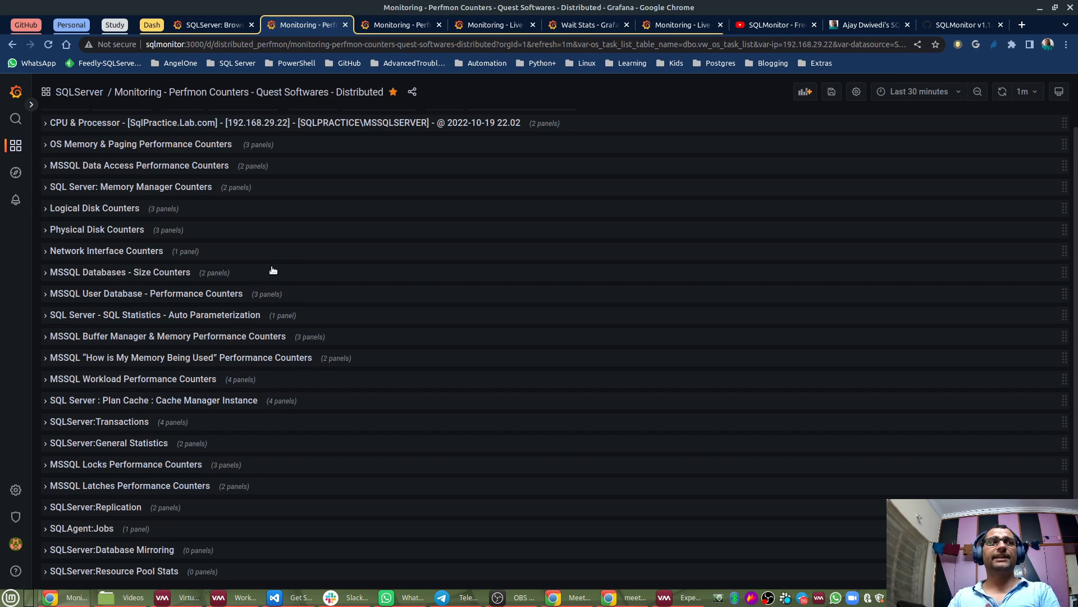
click(507, 24)
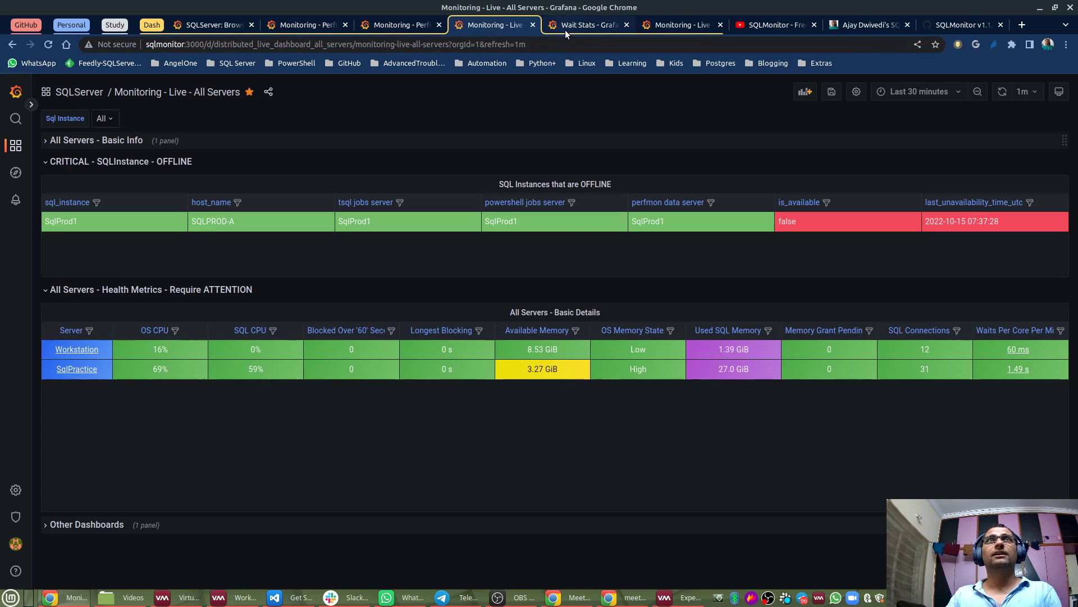
click(388, 26)
click(660, 23)
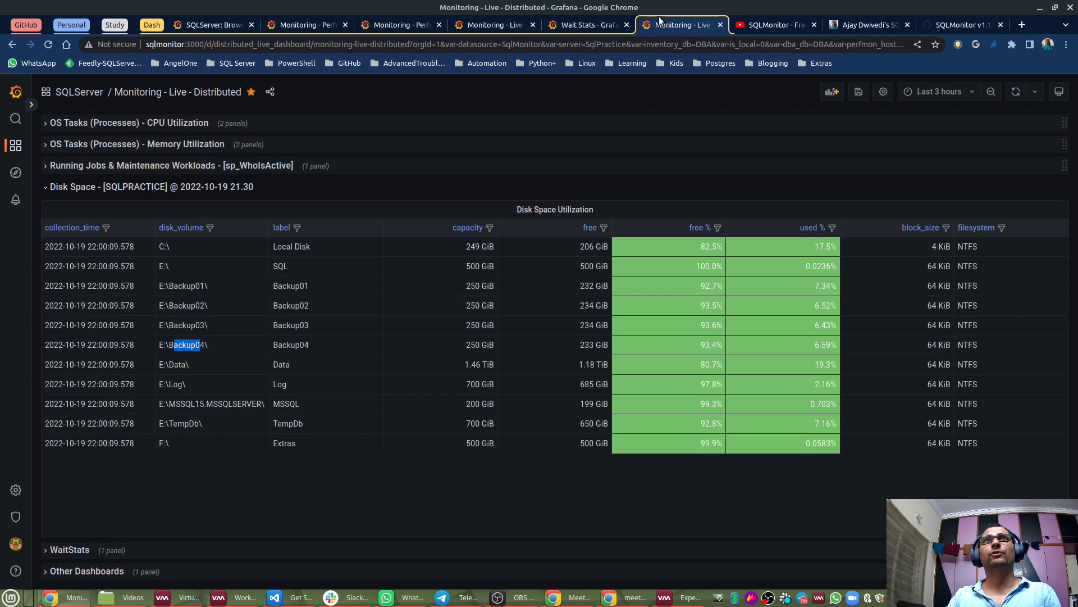
double_click(142, 179)
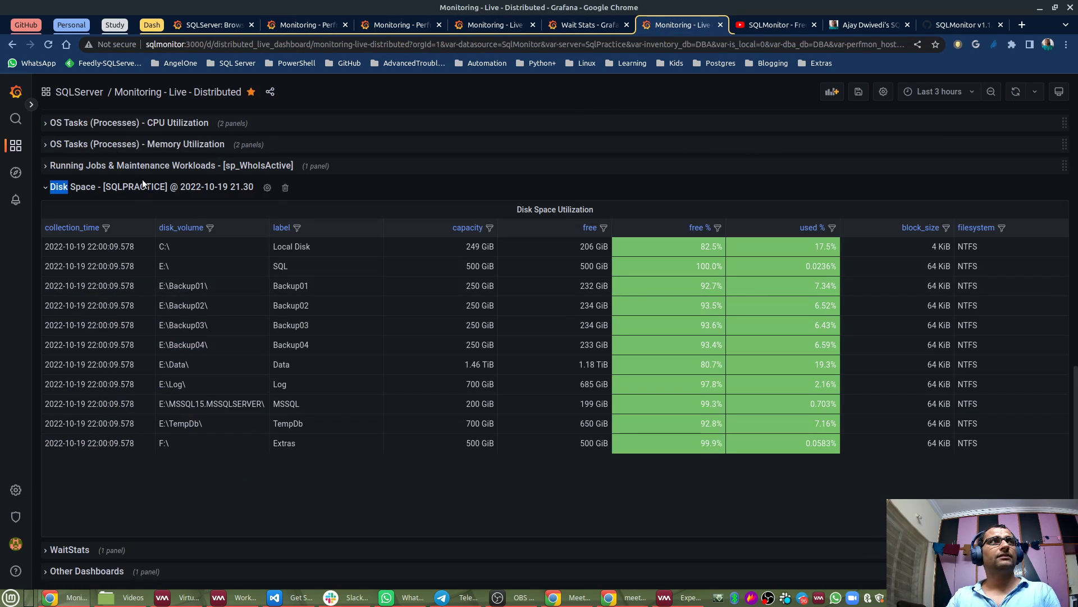
click(143, 180)
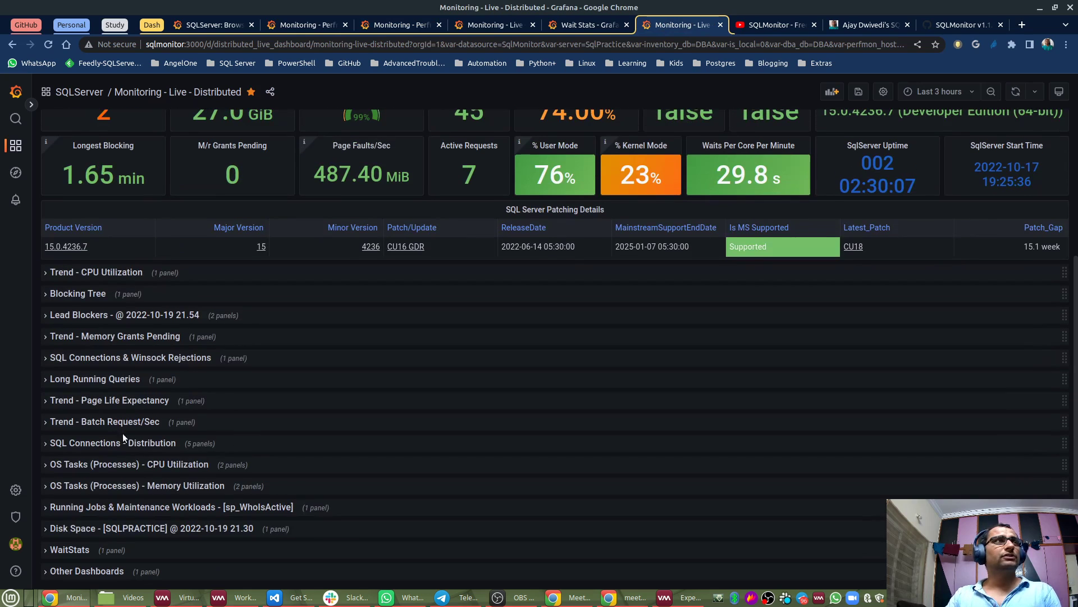
Examine the OS Tasks (Processes) CPU Utilization and Memory Utilization sections, collapsing each one after viewing.
click(103, 466)
scroll(319, 393, down, 4)
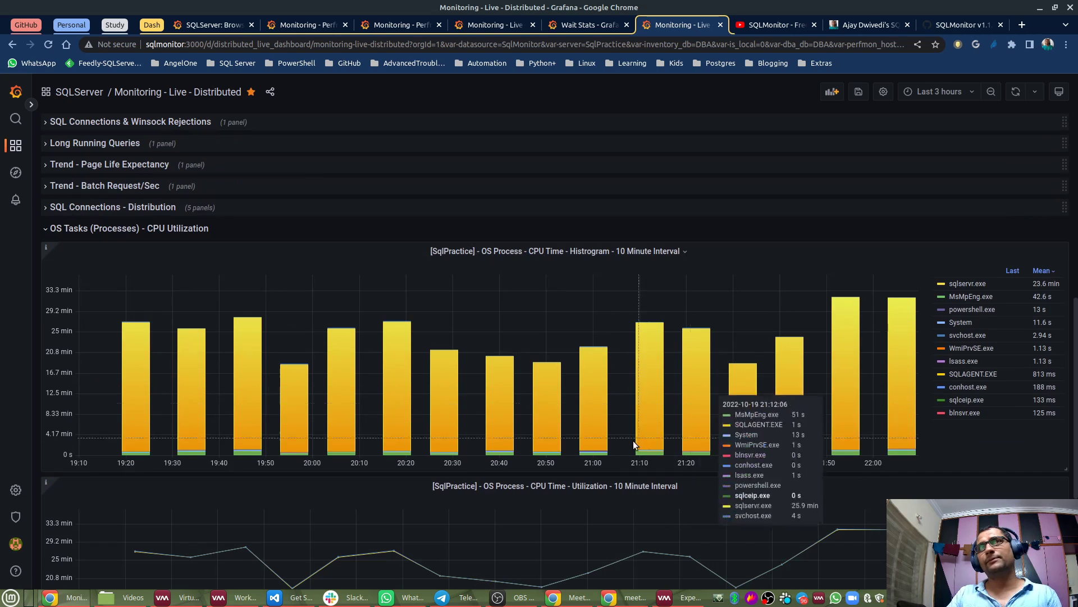
click(142, 229)
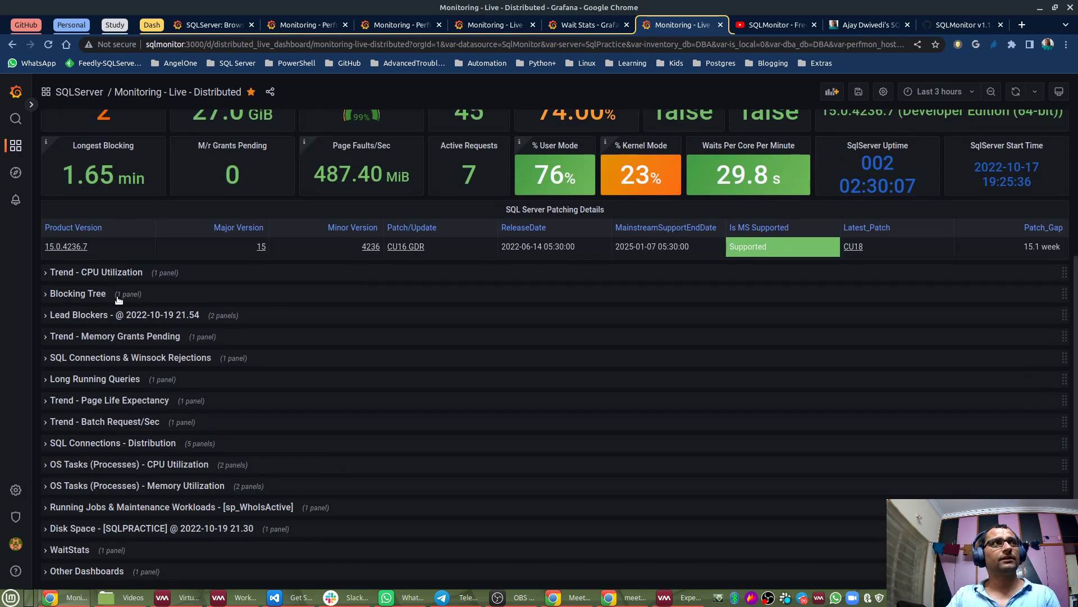
click(121, 486)
scroll(541, 480, down, 5)
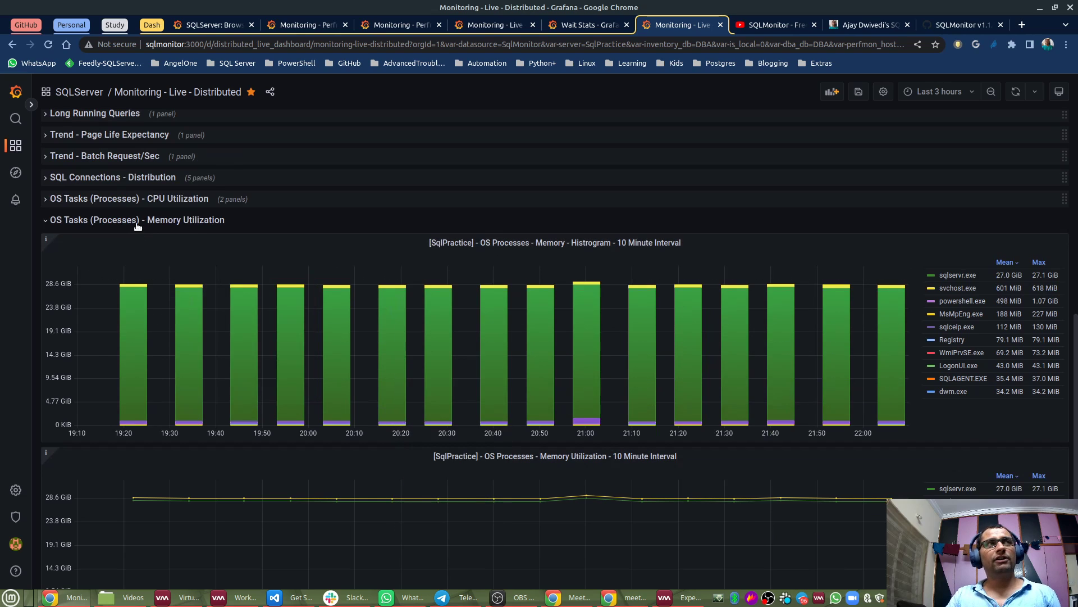
click(138, 220)
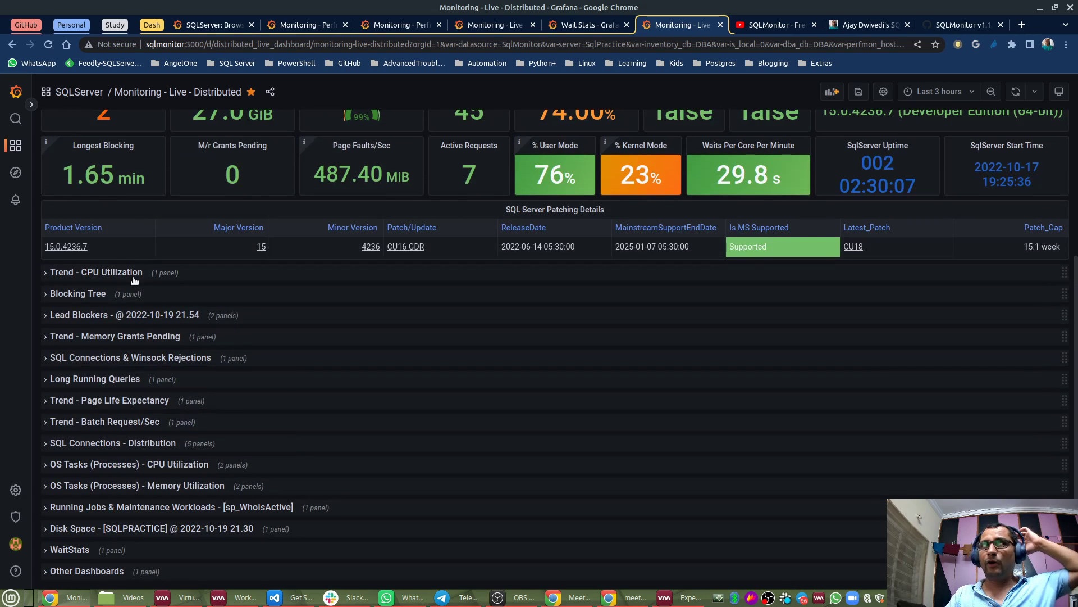
Inspect the per-process CPU time histogram again, collapse its section, and return to the dashboard's live metrics.
click(115, 462)
scroll(123, 455, down, 2)
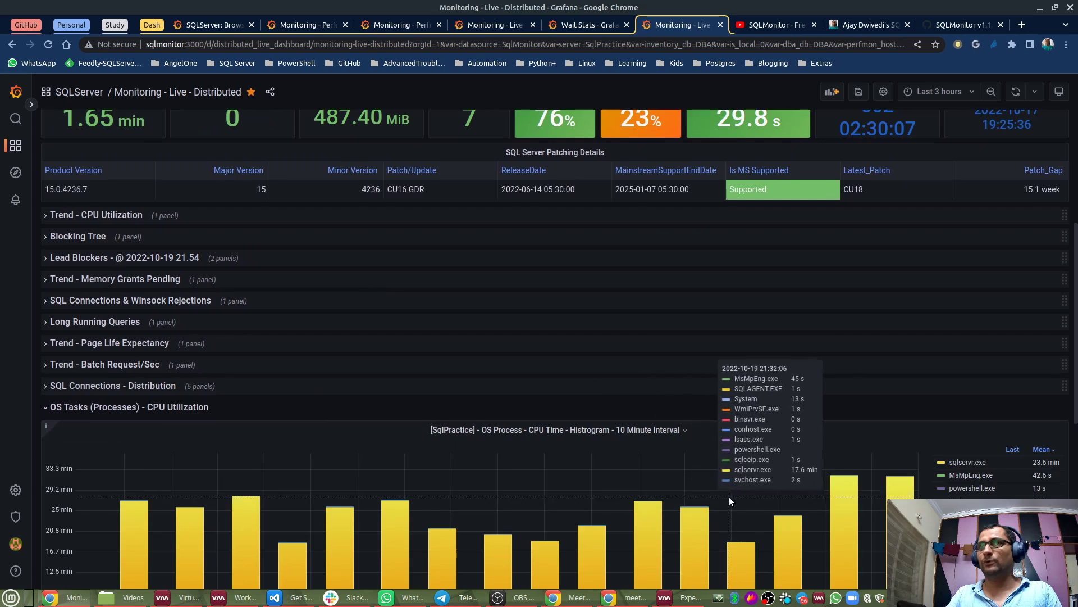
scroll(724, 427, down, 4)
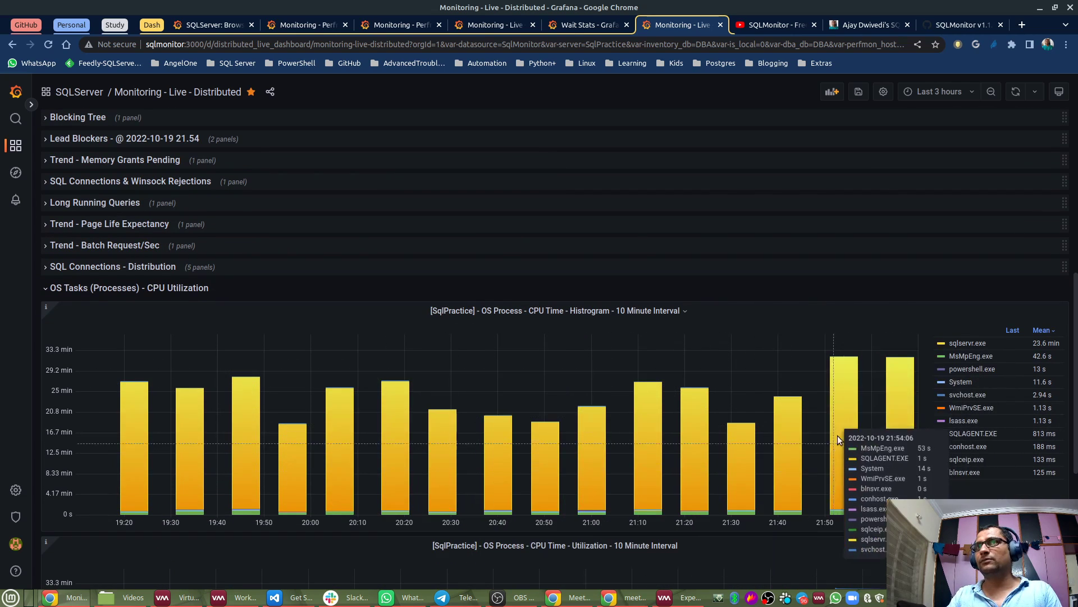
click(118, 288)
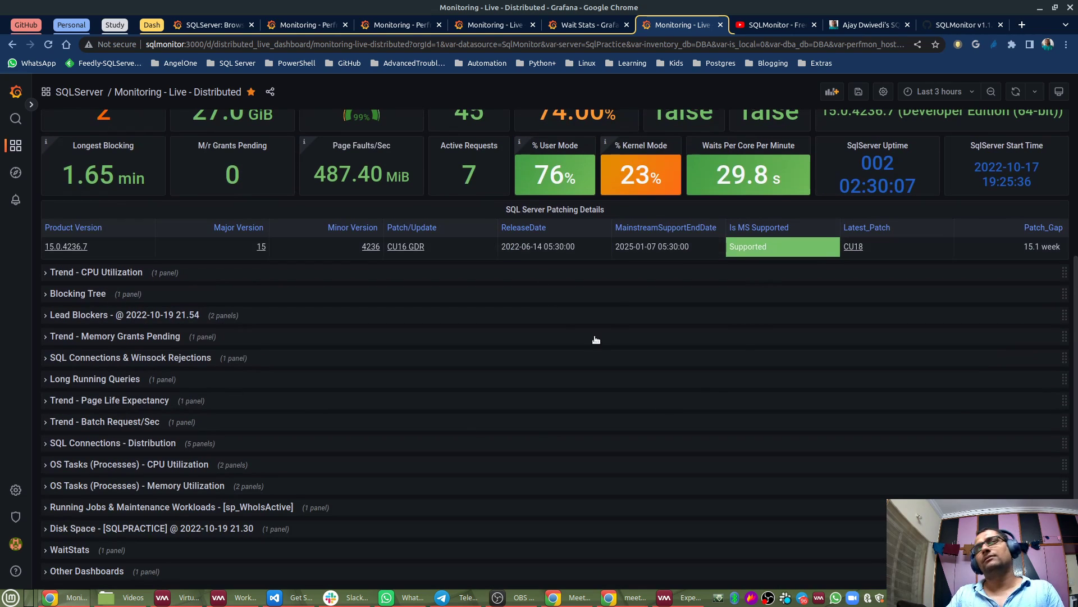
scroll(594, 346, up, 1)
scroll(105, 413, up, 2)
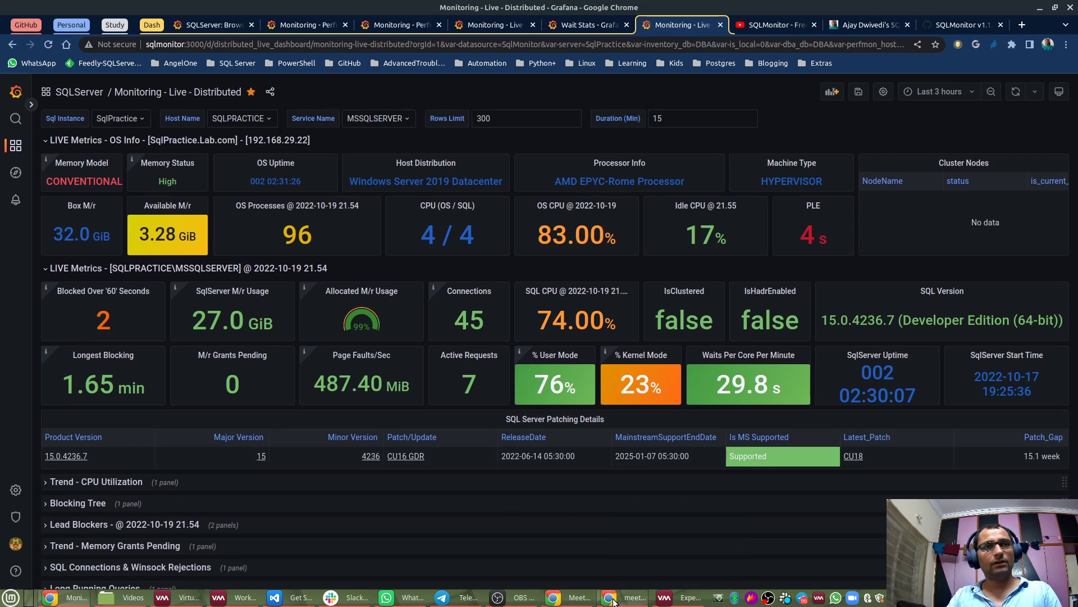
Switch back to SQL Server Management Studio and query the top 1000 rows of dbo.purge_table in Experiment's DBA_Admin database.
click(240, 600)
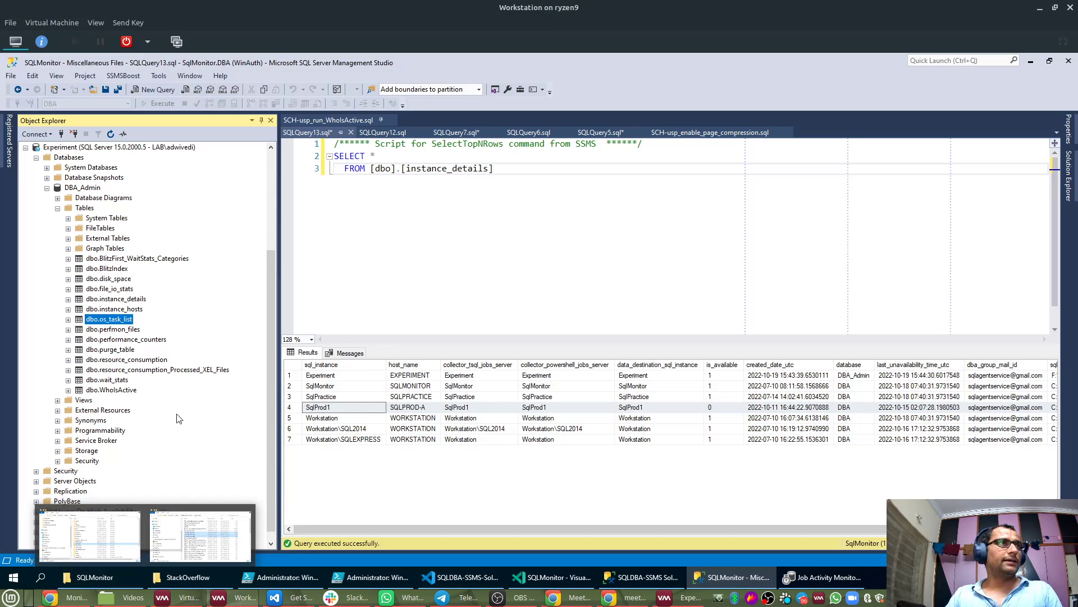
click(124, 342)
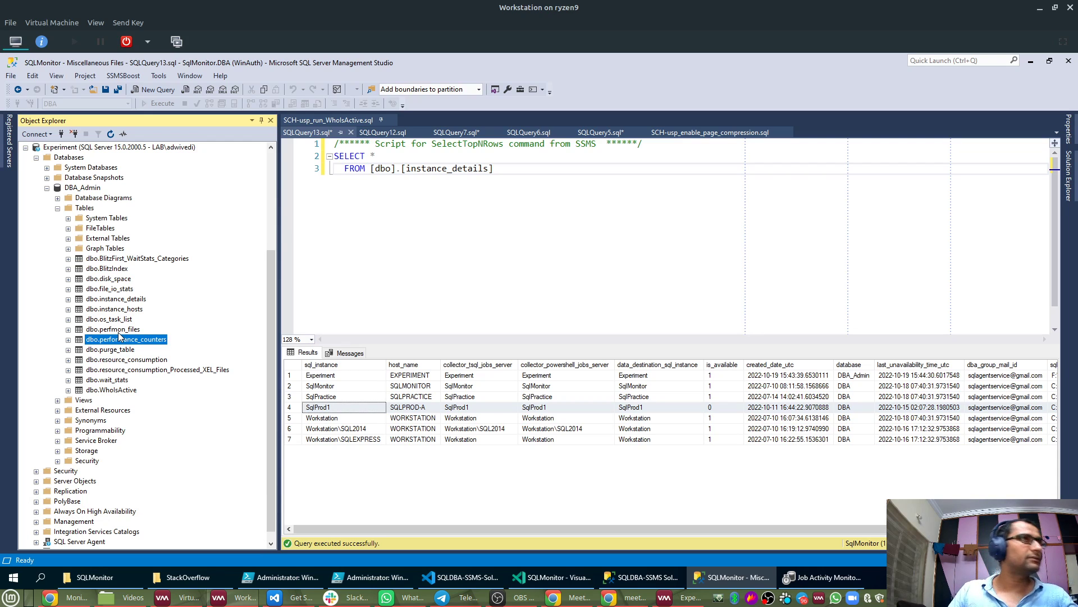
click(122, 349)
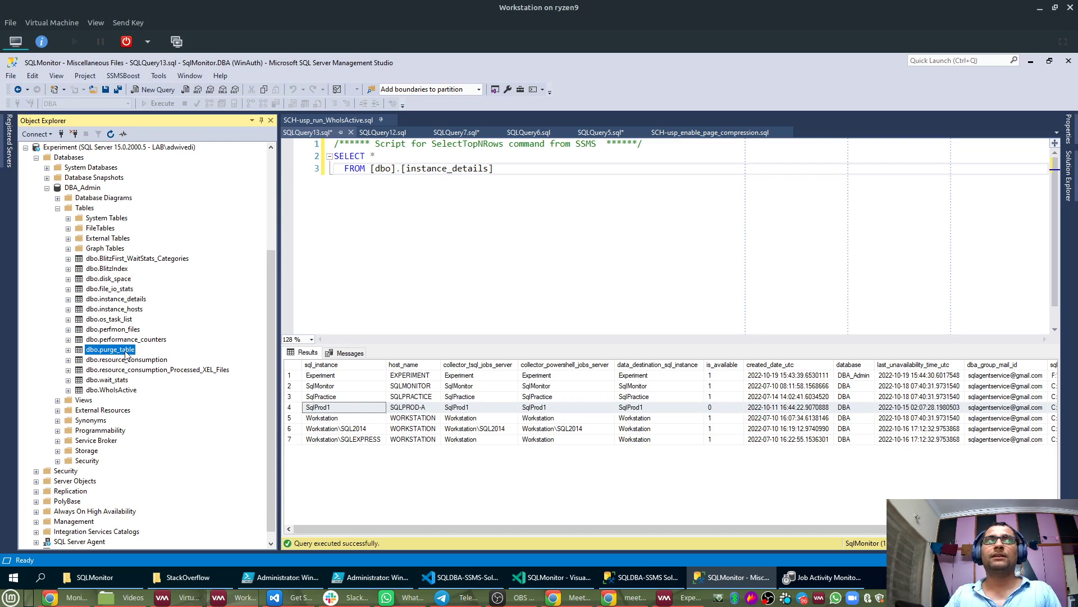
right_click(126, 354)
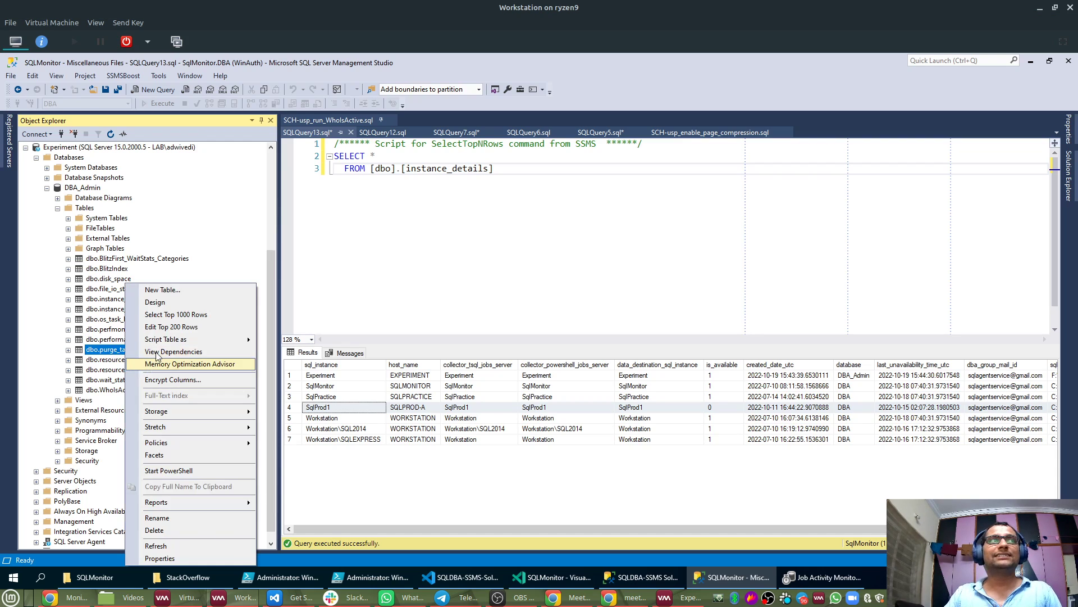
click(177, 315)
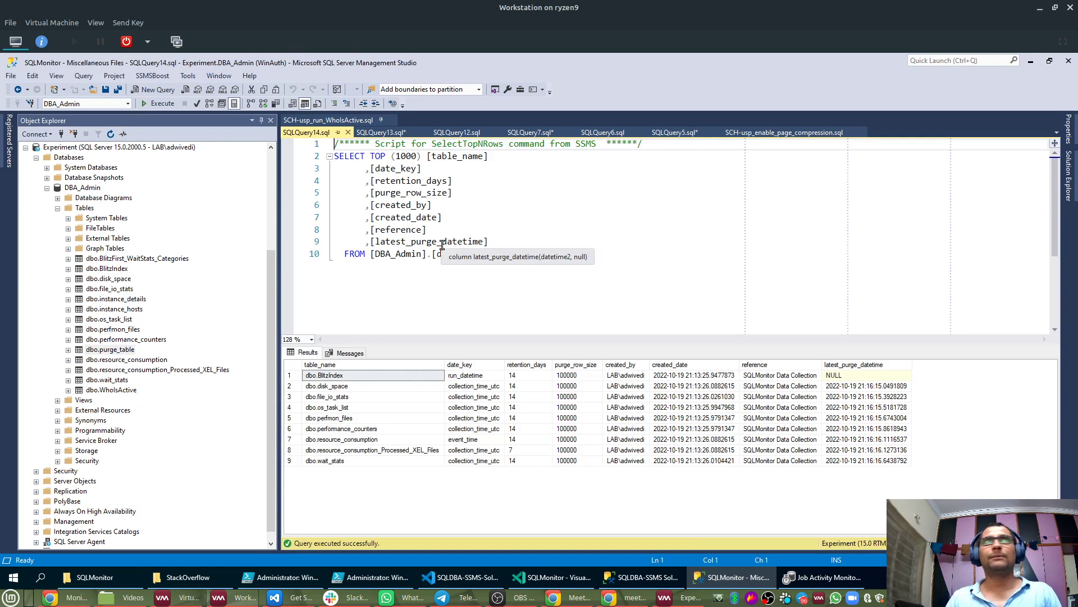
Replace the column list of the dbo.purge_table query with SELECT * and execute it.
drag(372, 157, 500, 242)
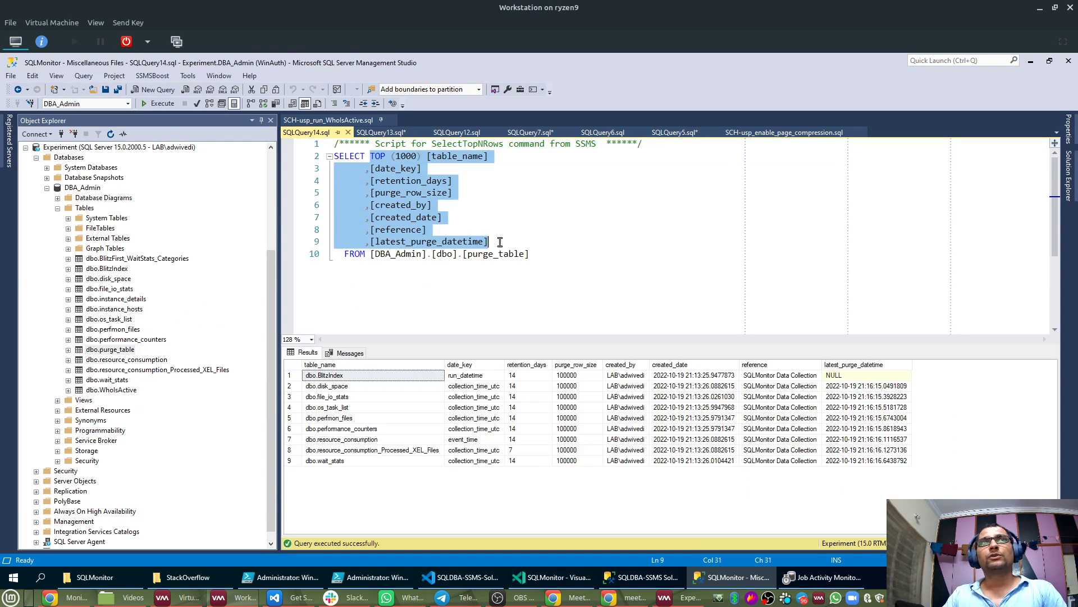
text(*)
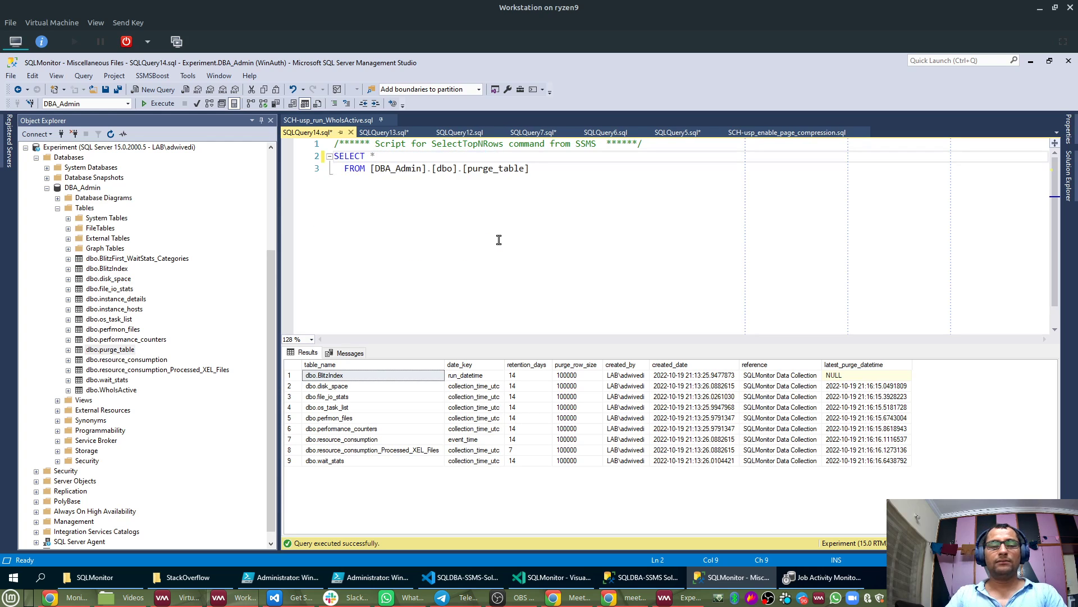
key(F5)
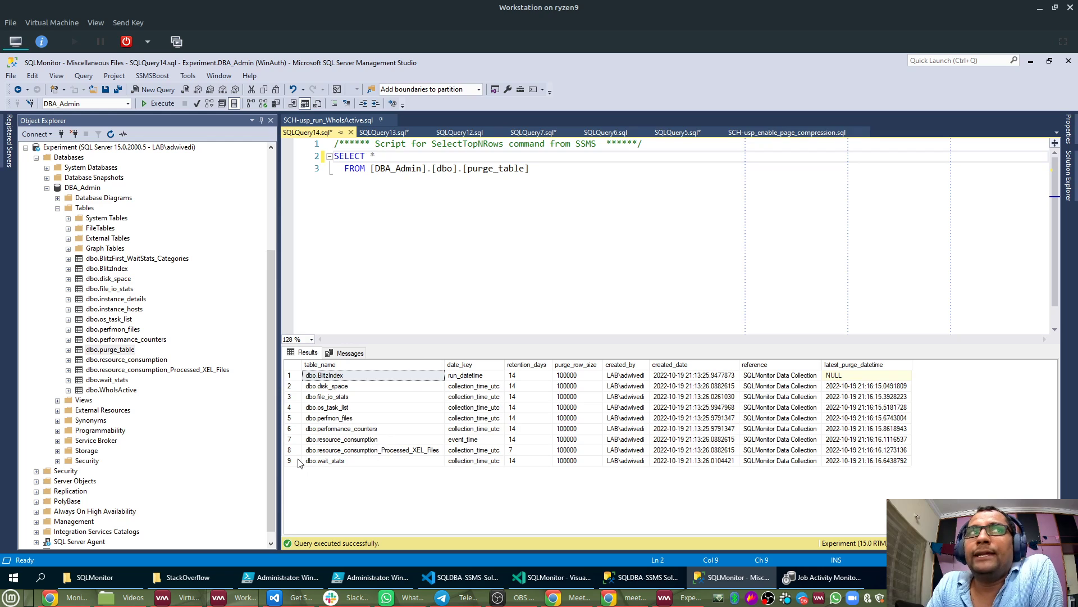
Review the retention_days values in the purge_table results for the listed tables, from dbo.BlitzIndex down to dbo.wait_stats.
click(537, 365)
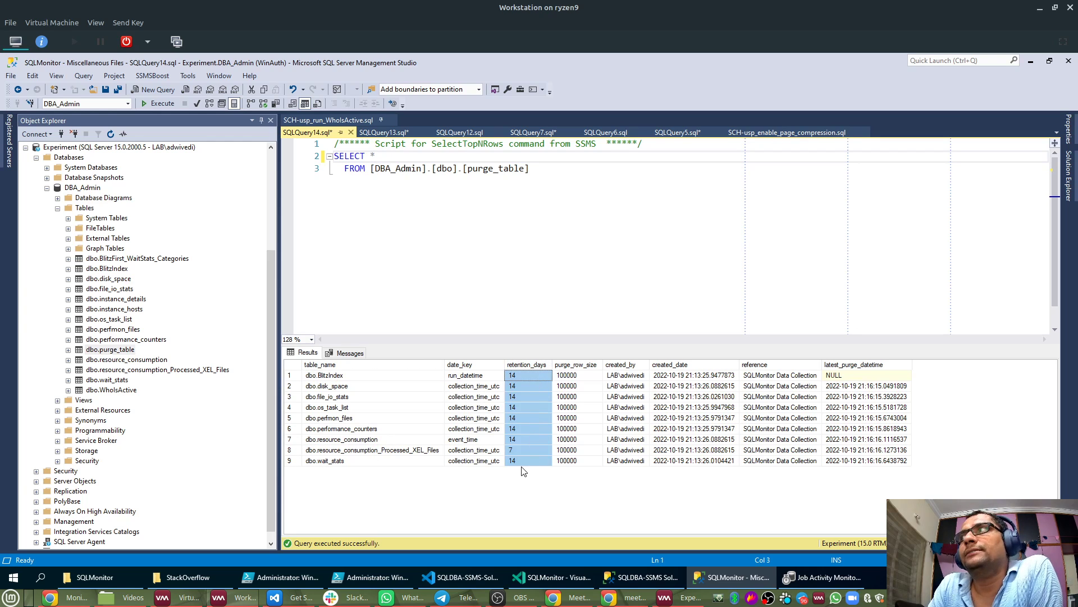
click(296, 375)
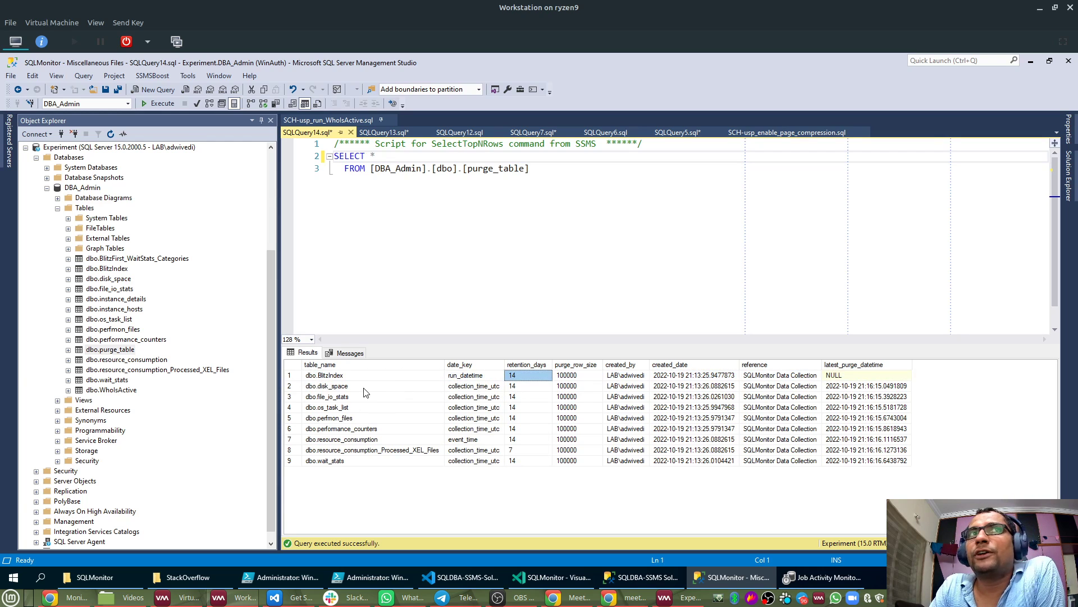
click(296, 386)
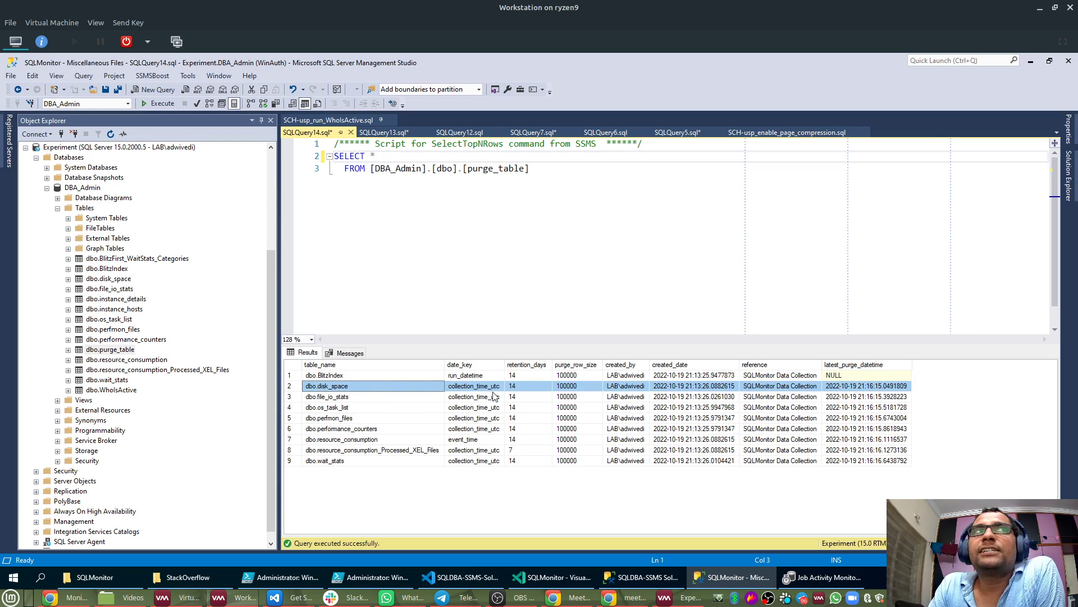
click(523, 386)
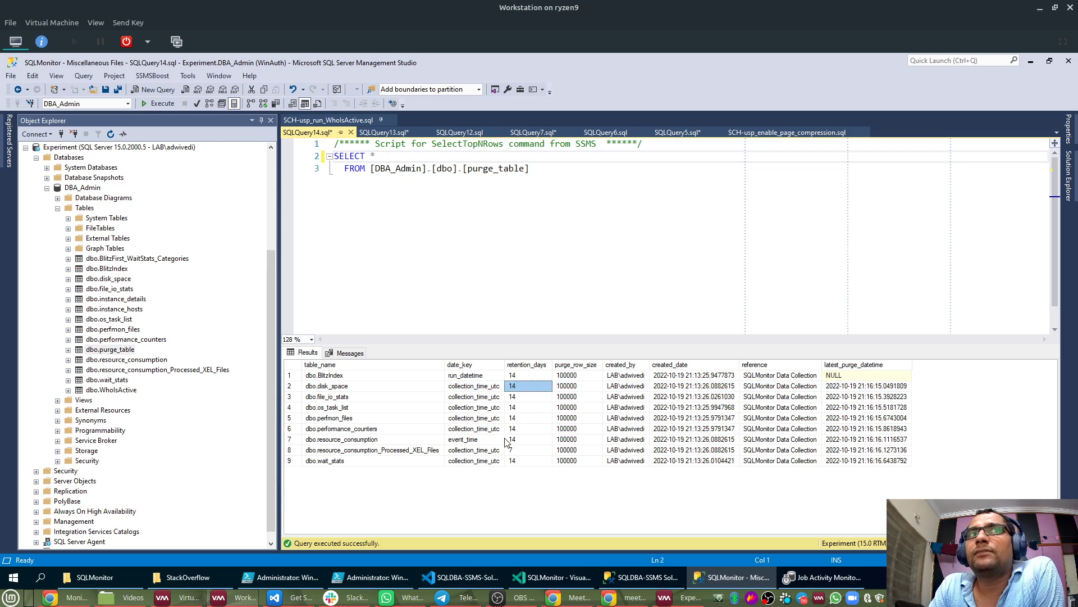
click(291, 397)
click(540, 402)
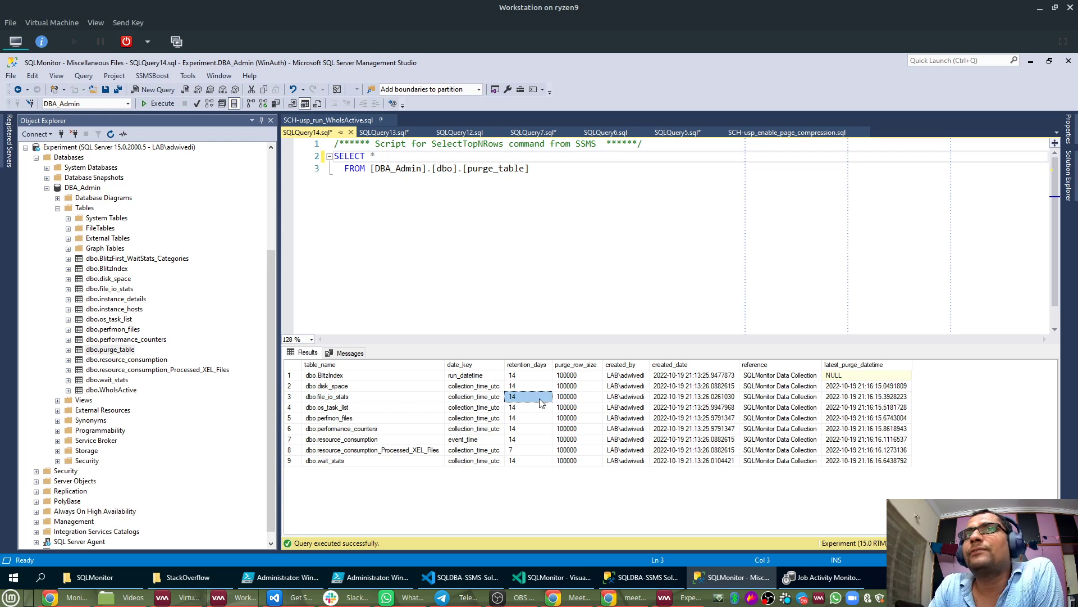
click(536, 407)
click(534, 430)
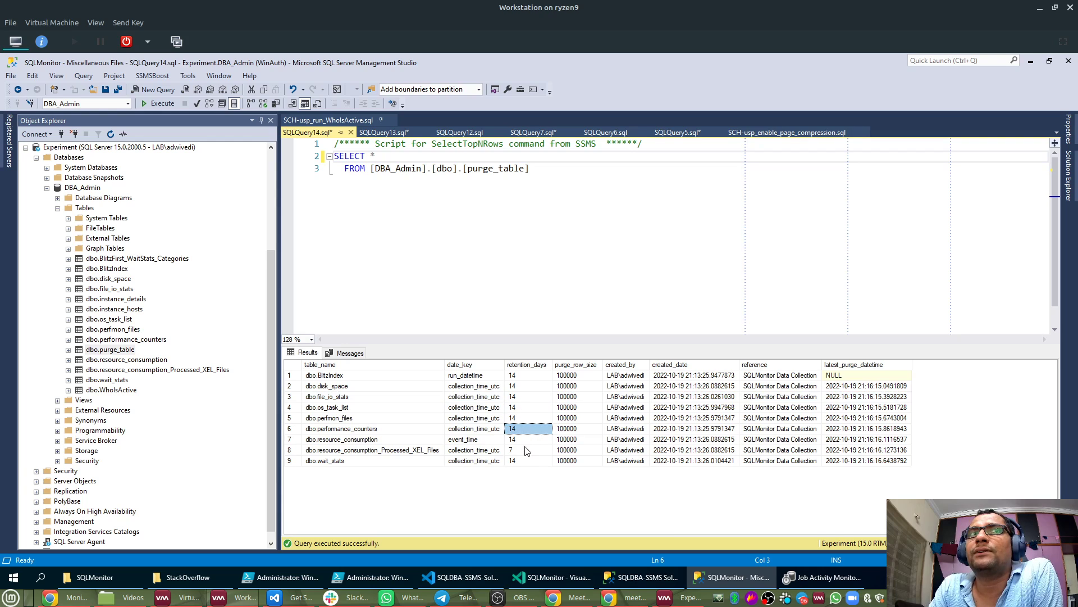
click(526, 449)
click(523, 462)
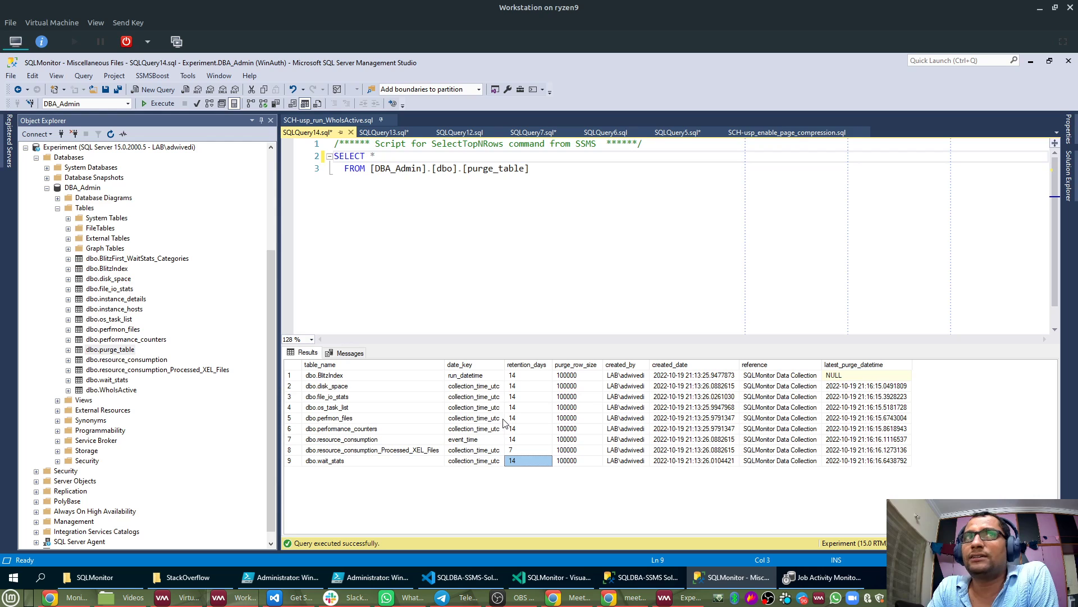
Point out purge_table and the DBA_Admin database, and re-examine the retention_days column, including the dbo.wait_stats entry.
drag(476, 169, 499, 169)
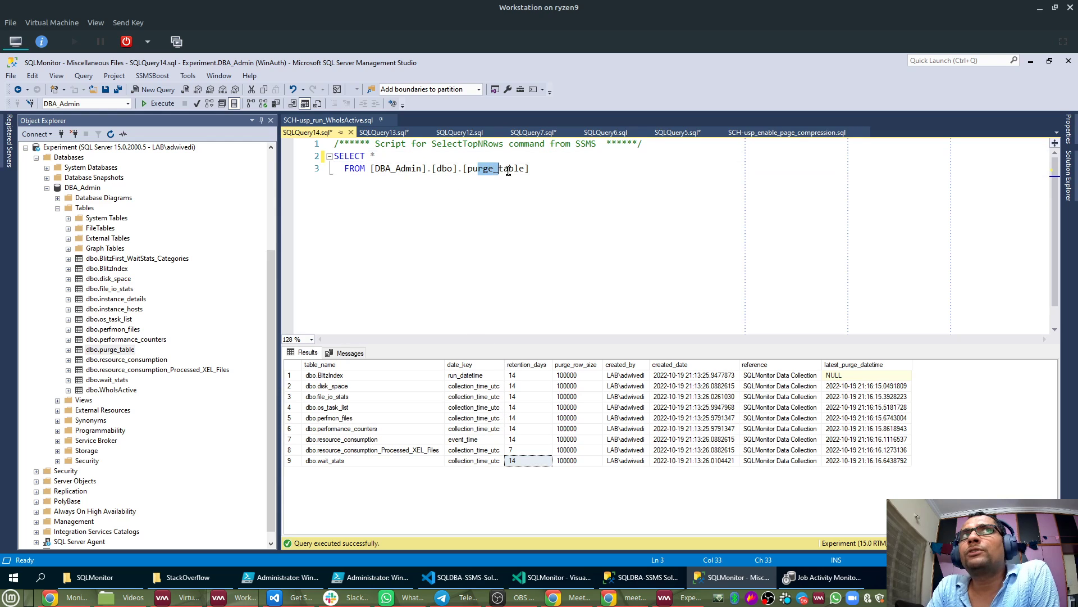
click(526, 365)
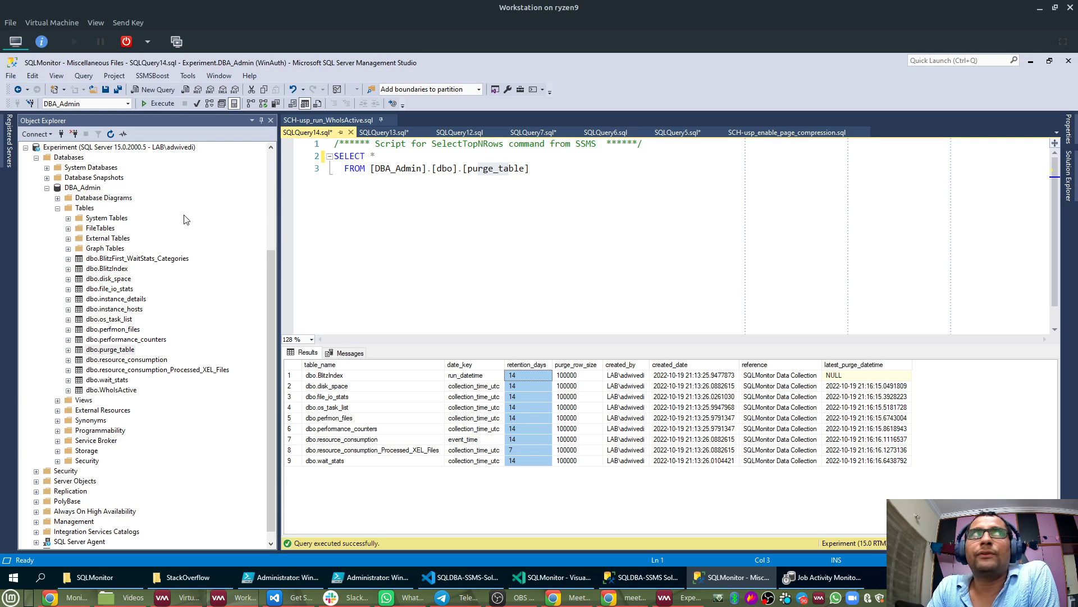
click(72, 189)
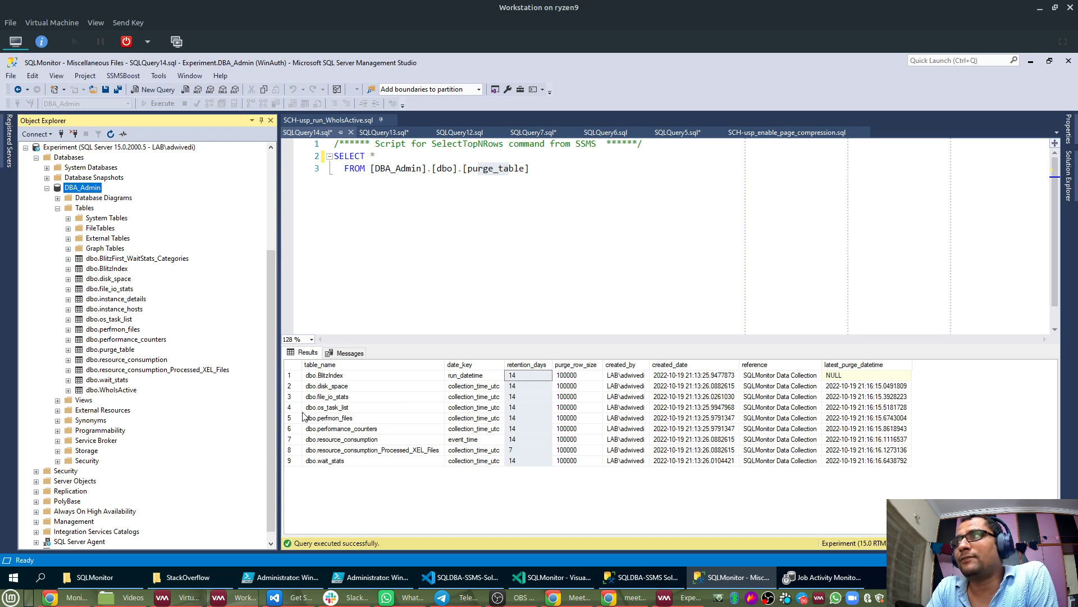
click(289, 461)
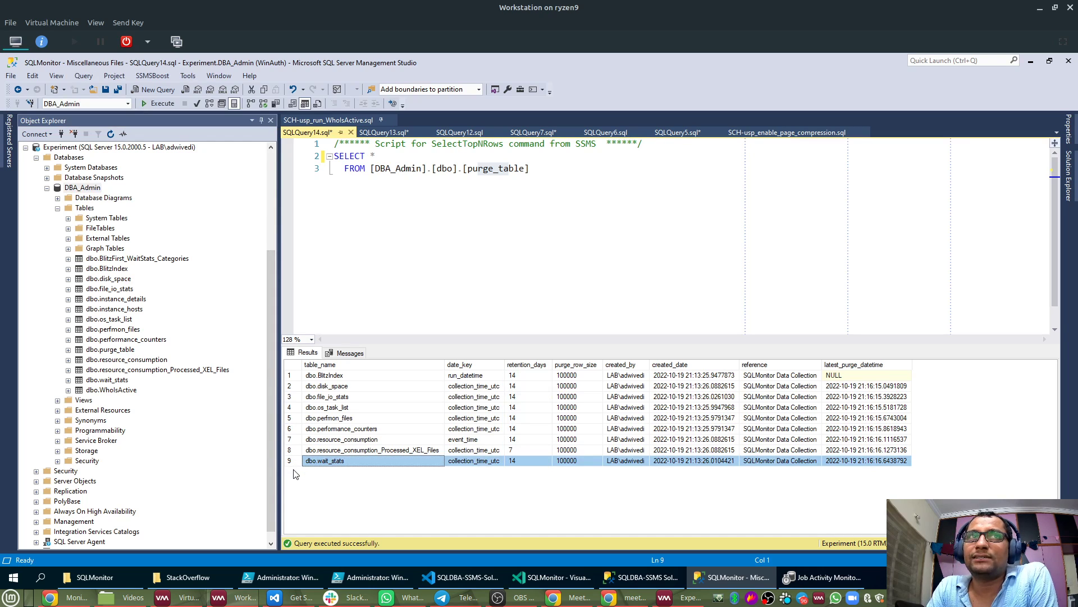
click(512, 462)
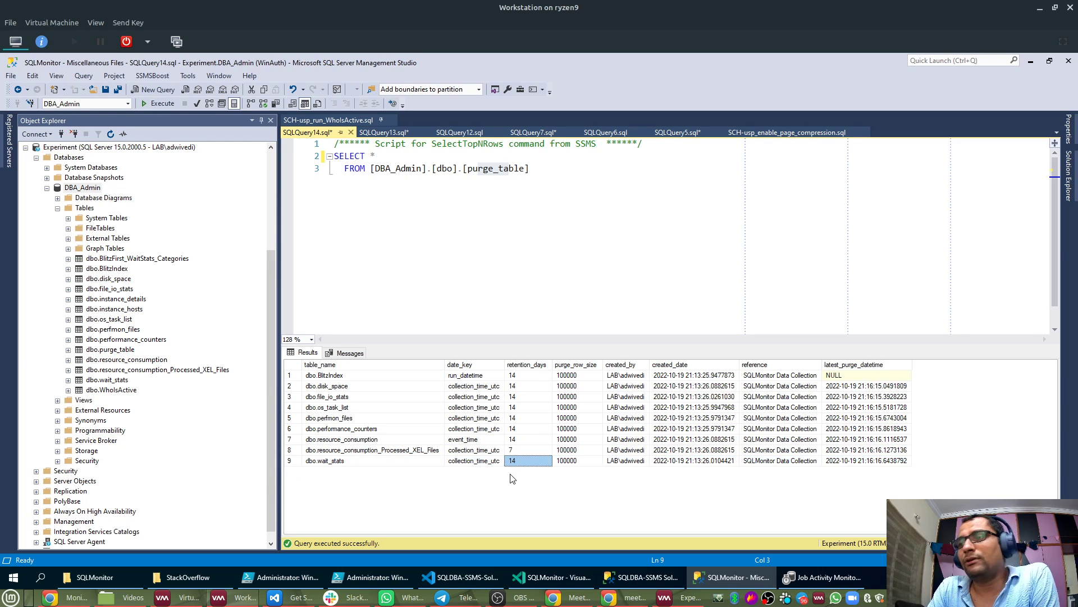
drag(514, 386, 514, 451)
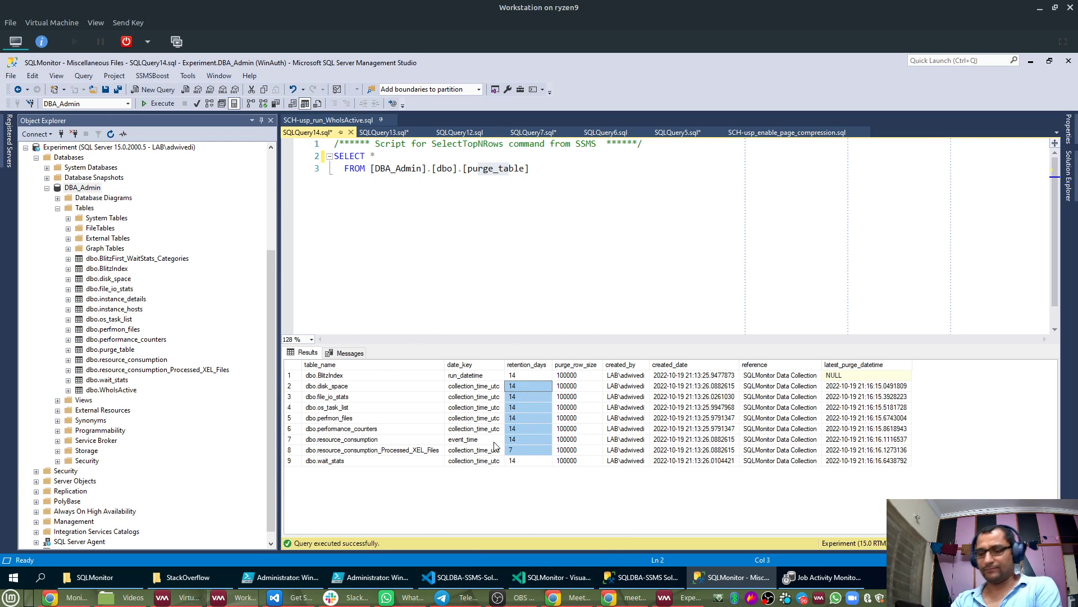
click(537, 365)
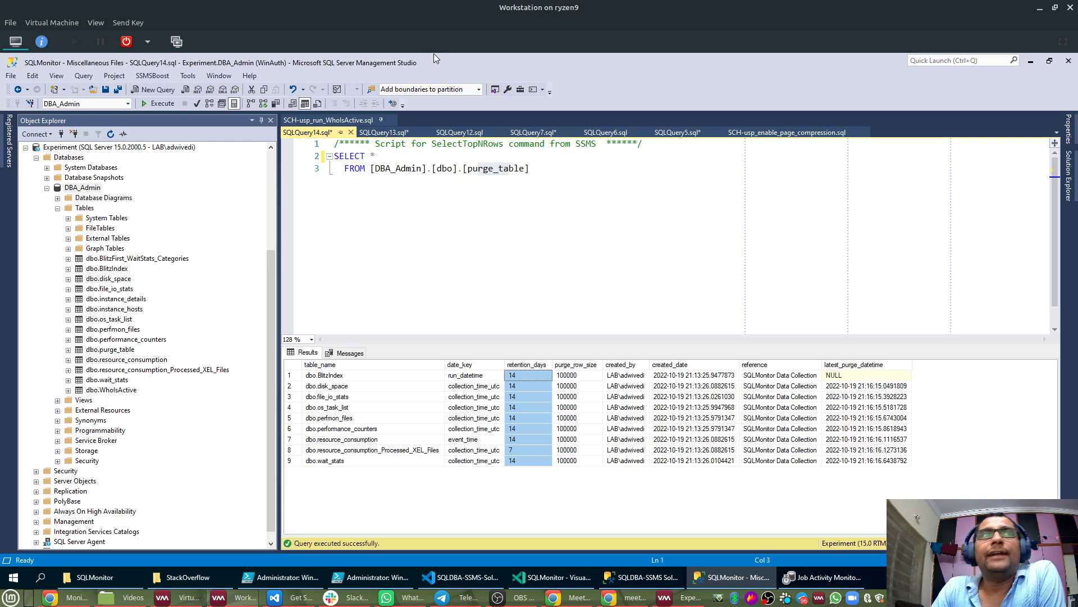
Inspect the dbo.BlitzIndex and dbo.disk_space result rows, ending on the latest_purge_datetime of dbo.disk_space.
click(291, 377)
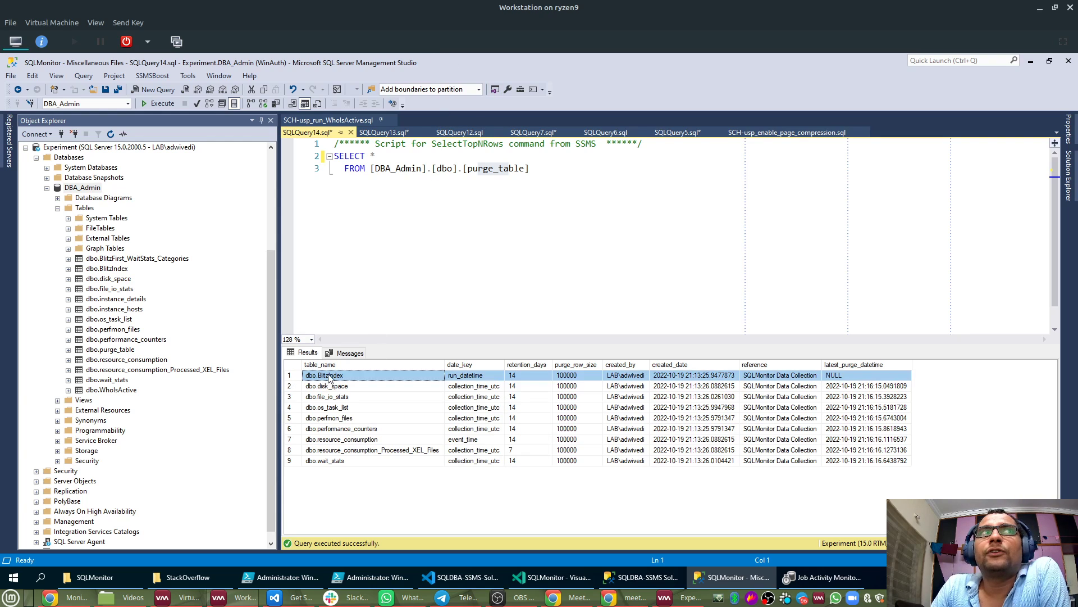
click(291, 387)
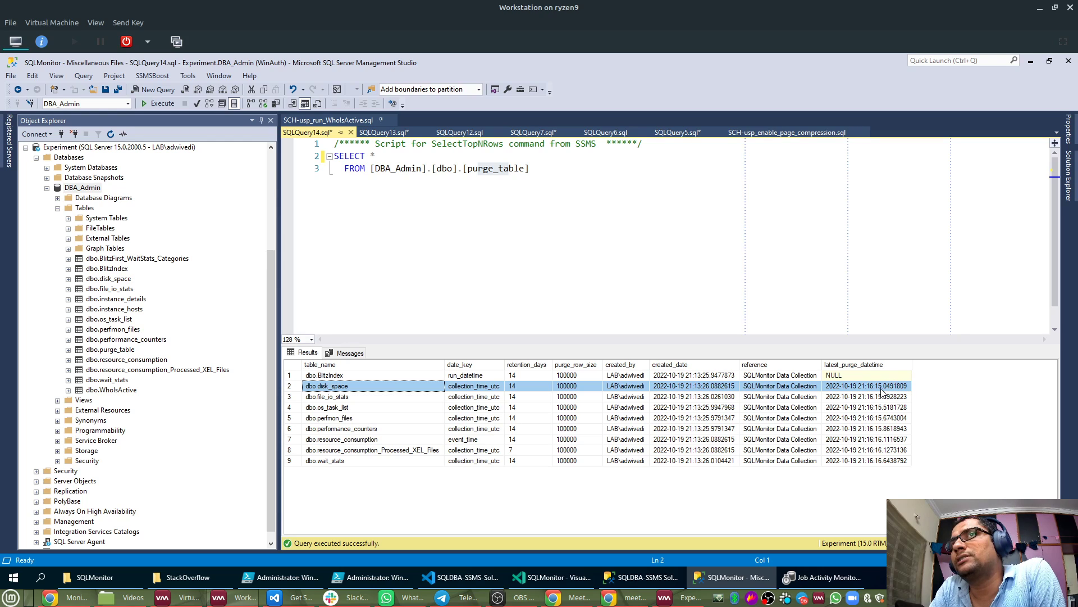
click(420, 390)
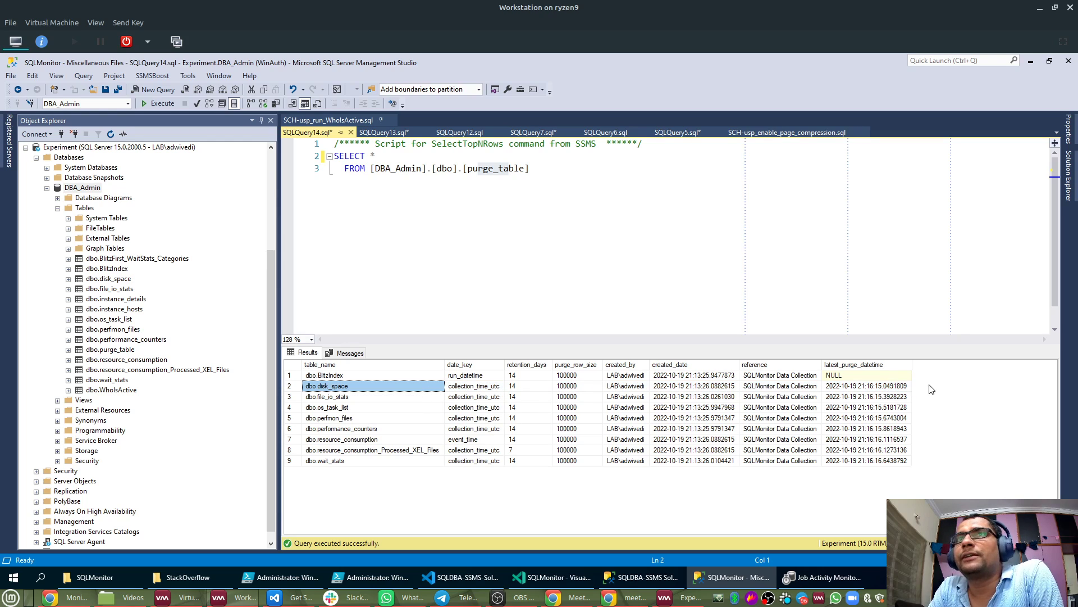
click(901, 389)
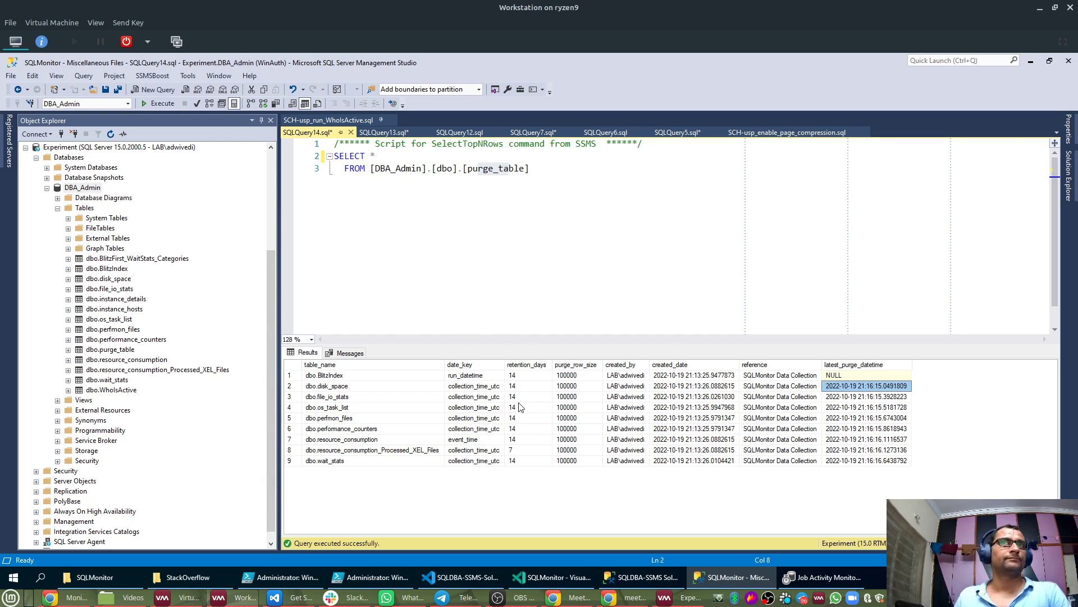
click(119, 350)
click(119, 363)
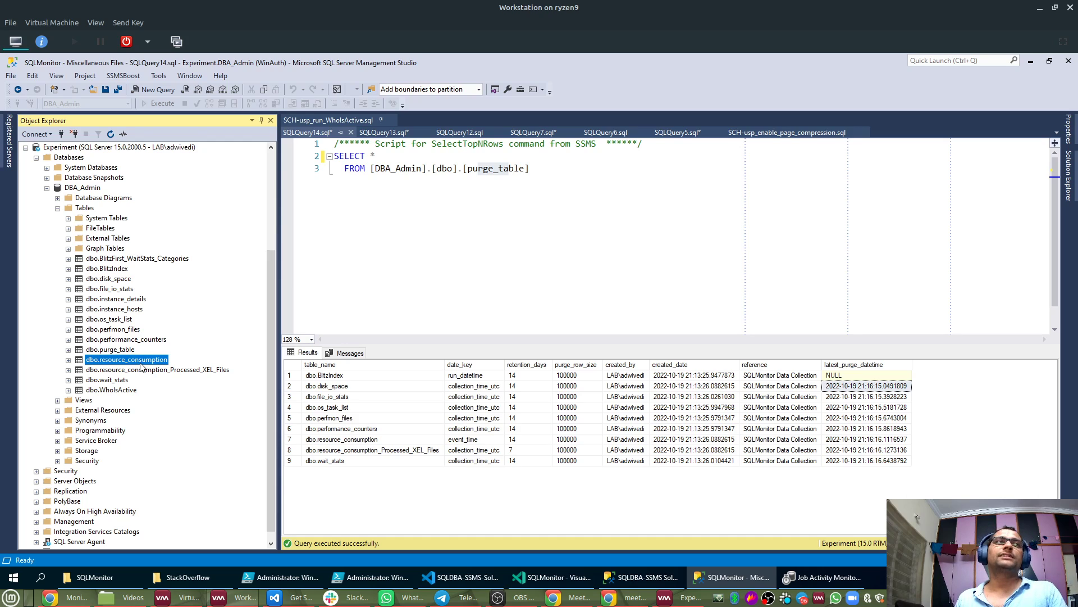
right_click(143, 366)
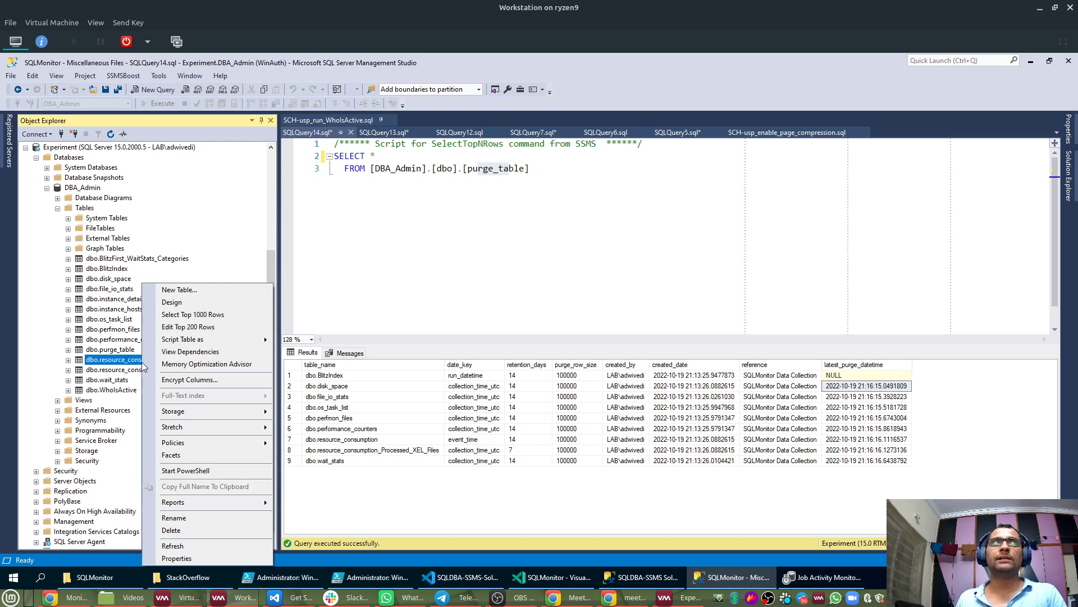
Collapse the Experiment and SqlMonitor server trees and connect Object Explorer to the SqlPractice database engine.
double_click(68, 149)
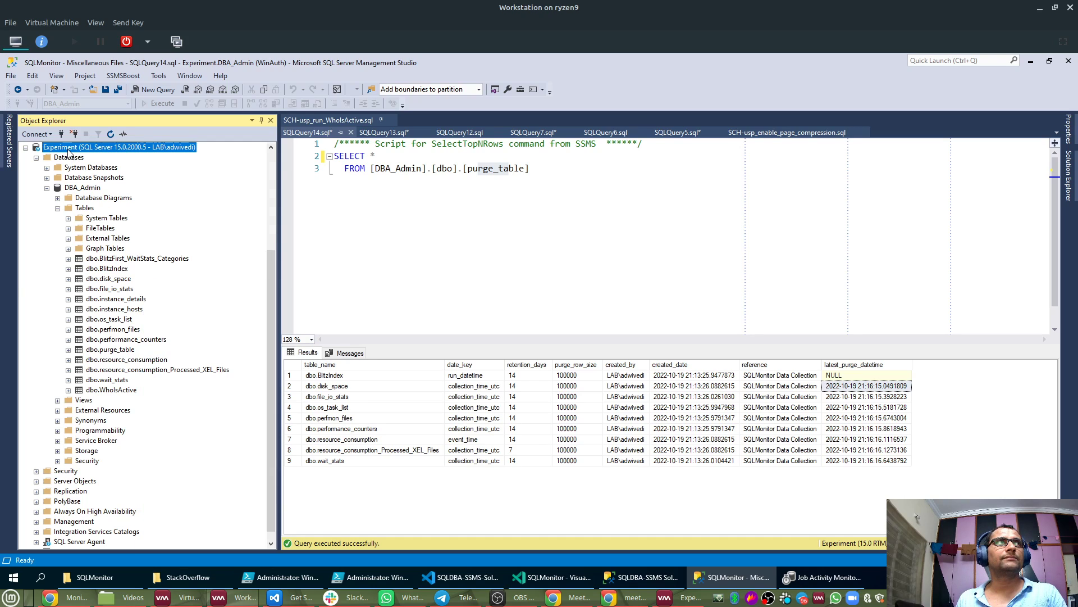
click(63, 148)
double_click(63, 149)
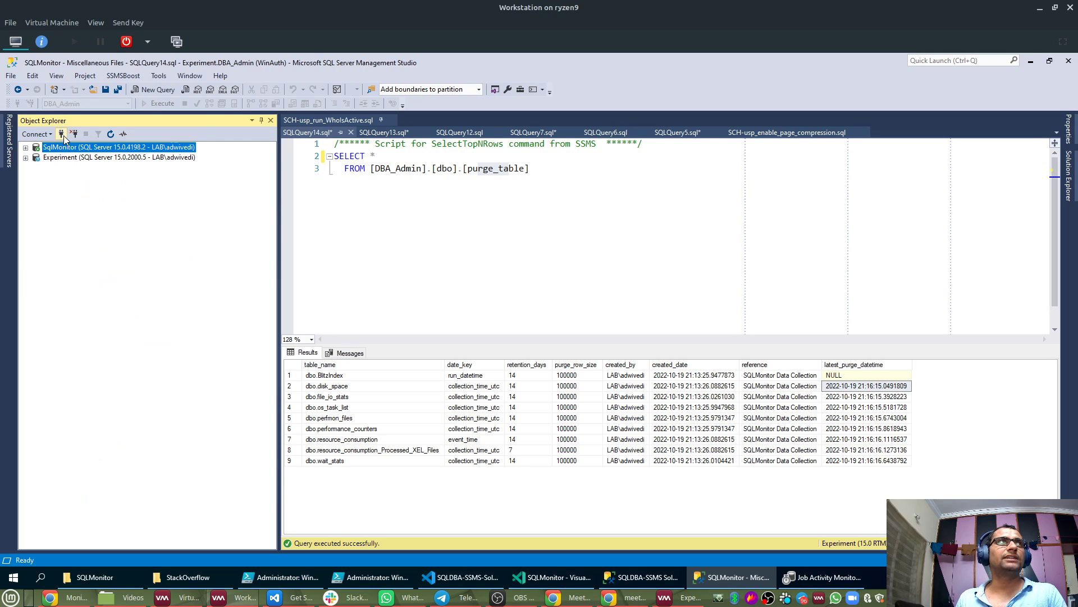
click(62, 134)
click(662, 246)
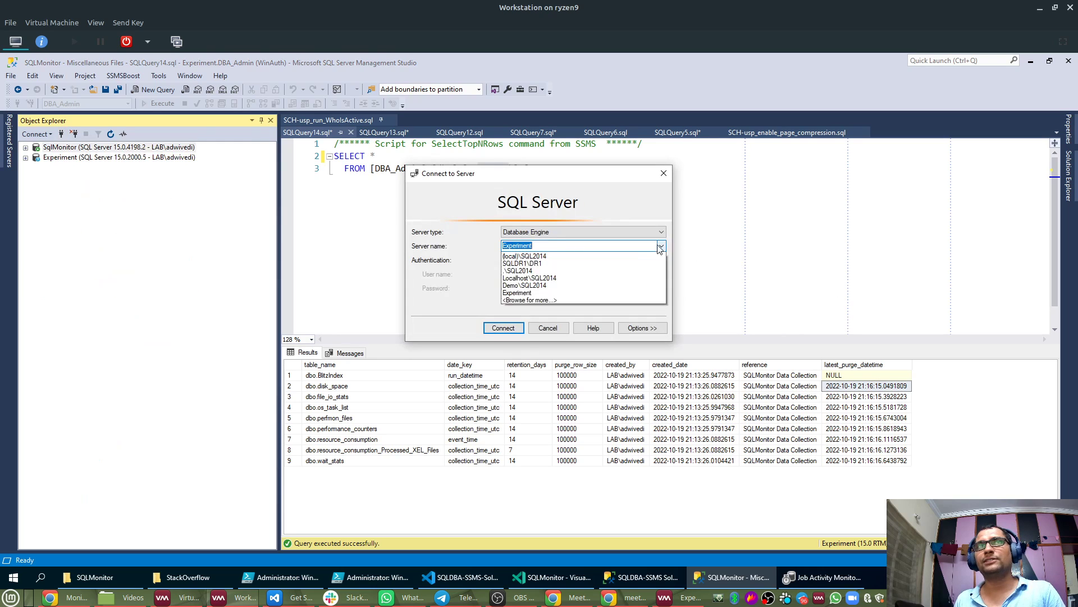
click(507, 340)
click(504, 329)
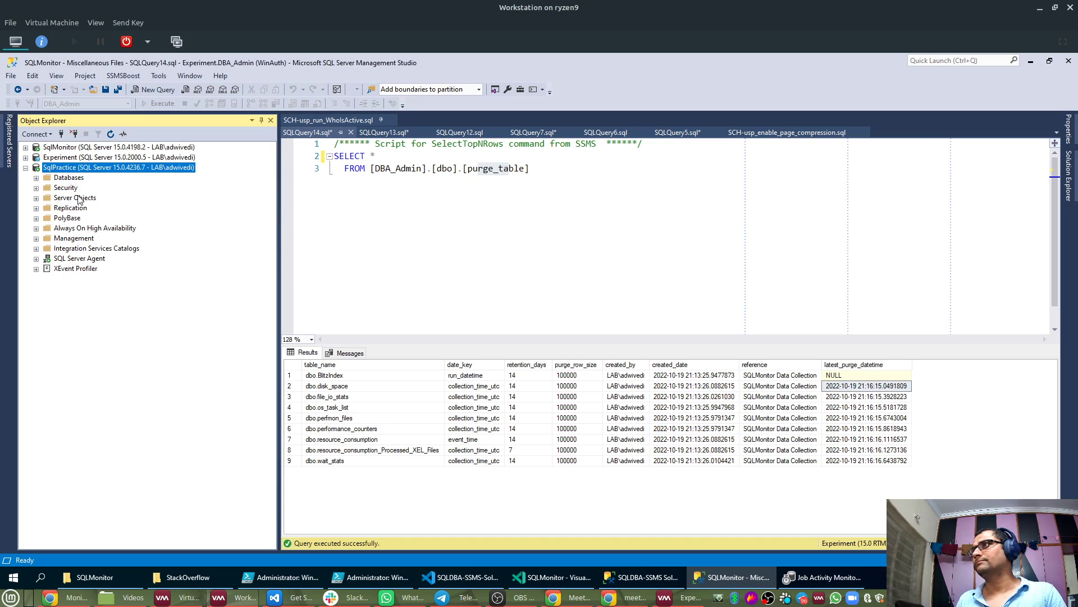
Expand SqlPractice's databases down to the list of tables in the DBA database.
click(36, 177)
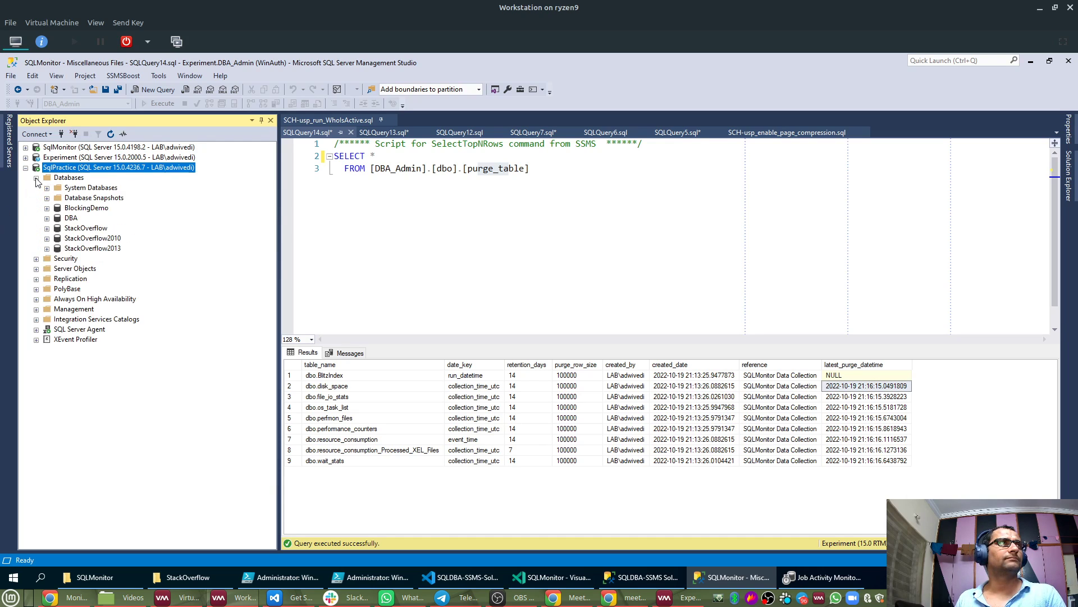
click(47, 218)
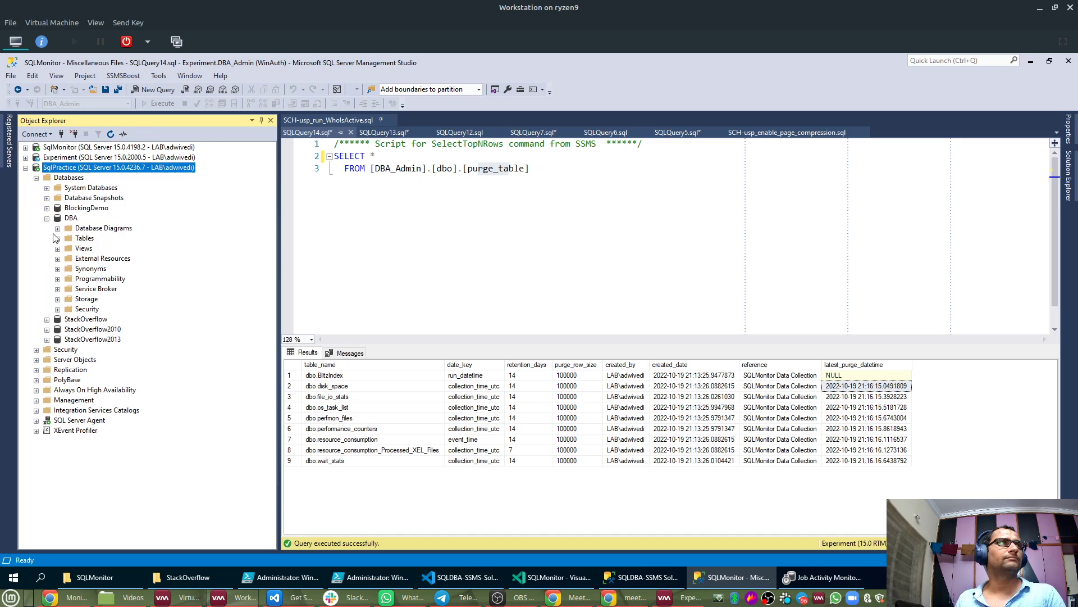
click(57, 238)
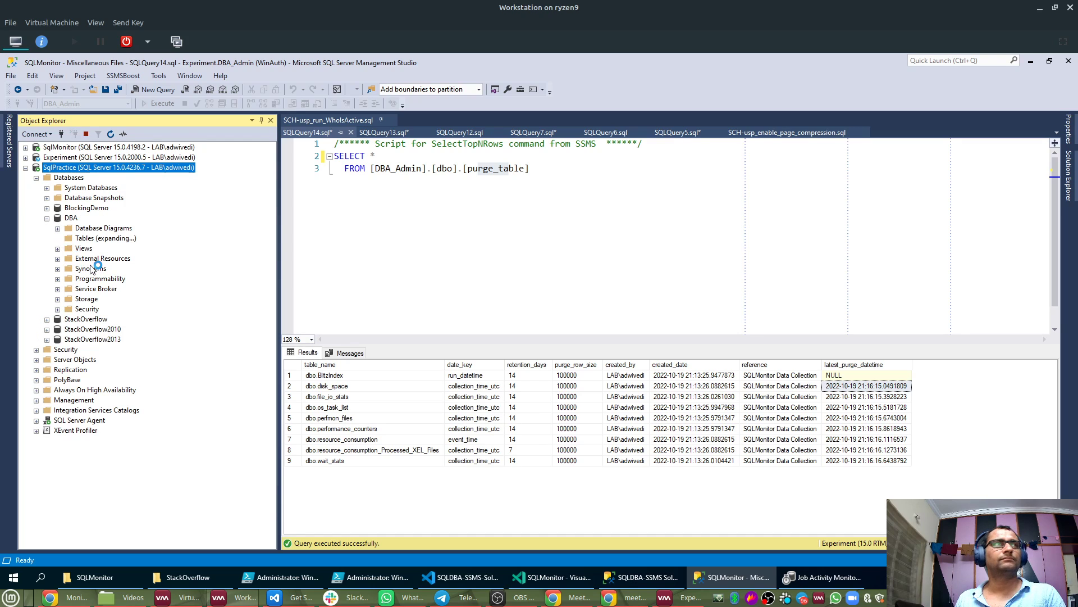
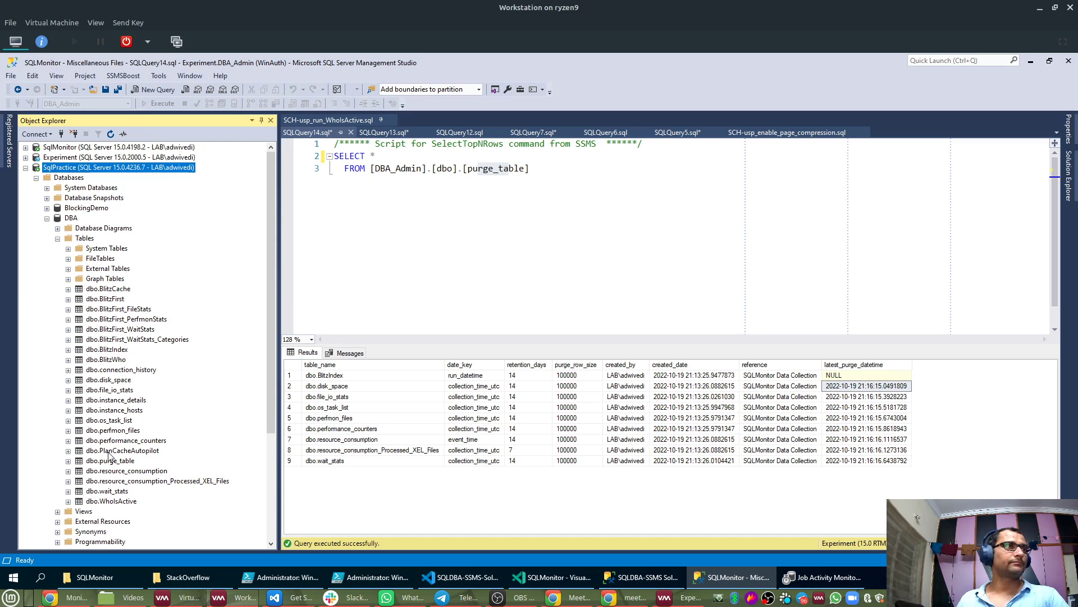
Query the top 1000 rows of dbo.resource_consumption in SqlPractice's DBA database.
click(68, 471)
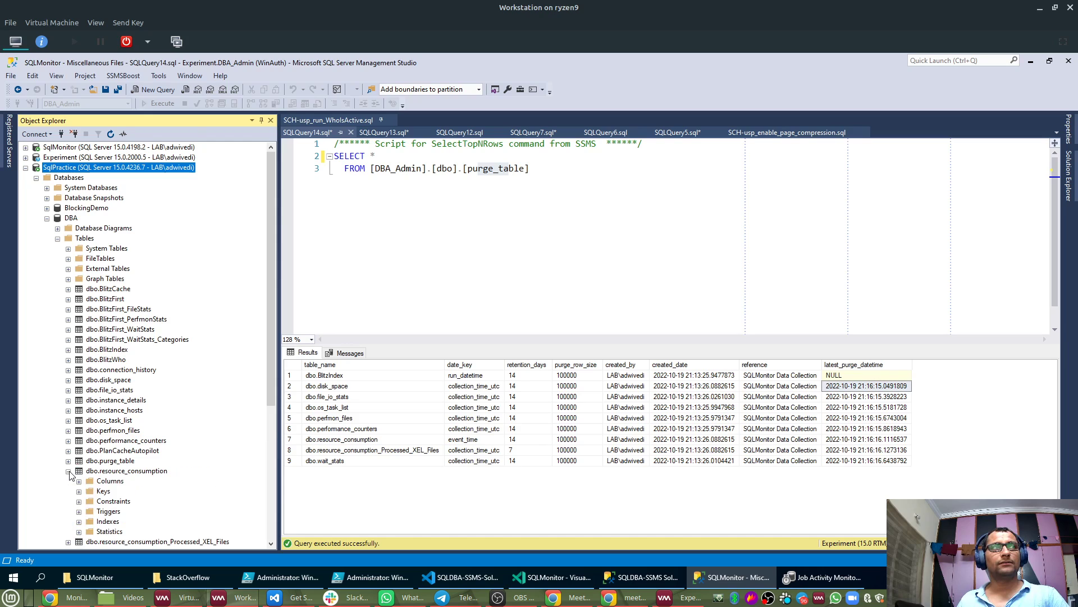
click(68, 471)
click(89, 472)
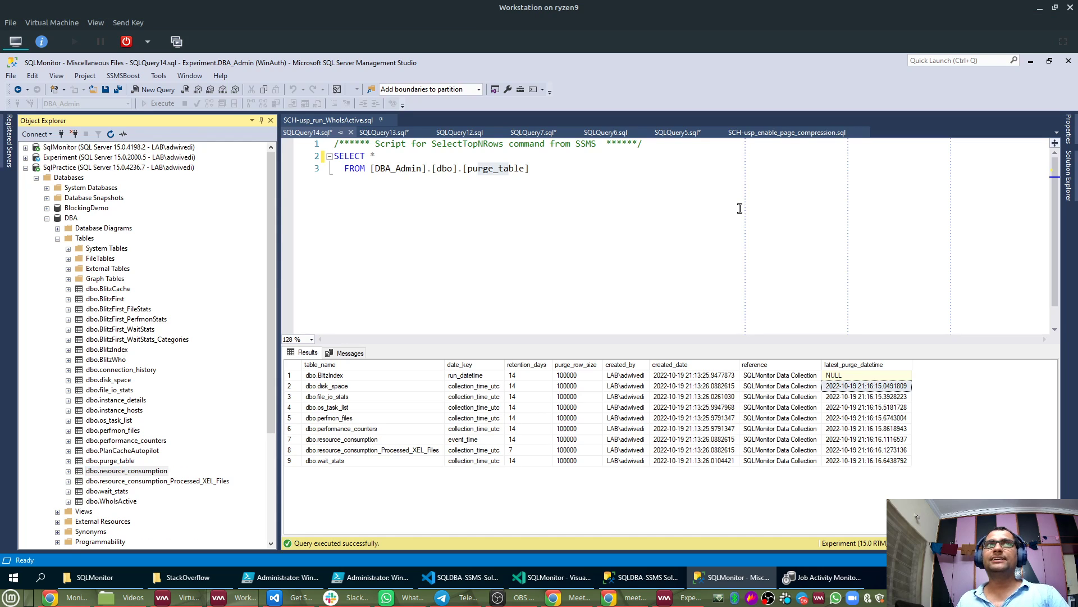
drag(739, 205, 256, 147)
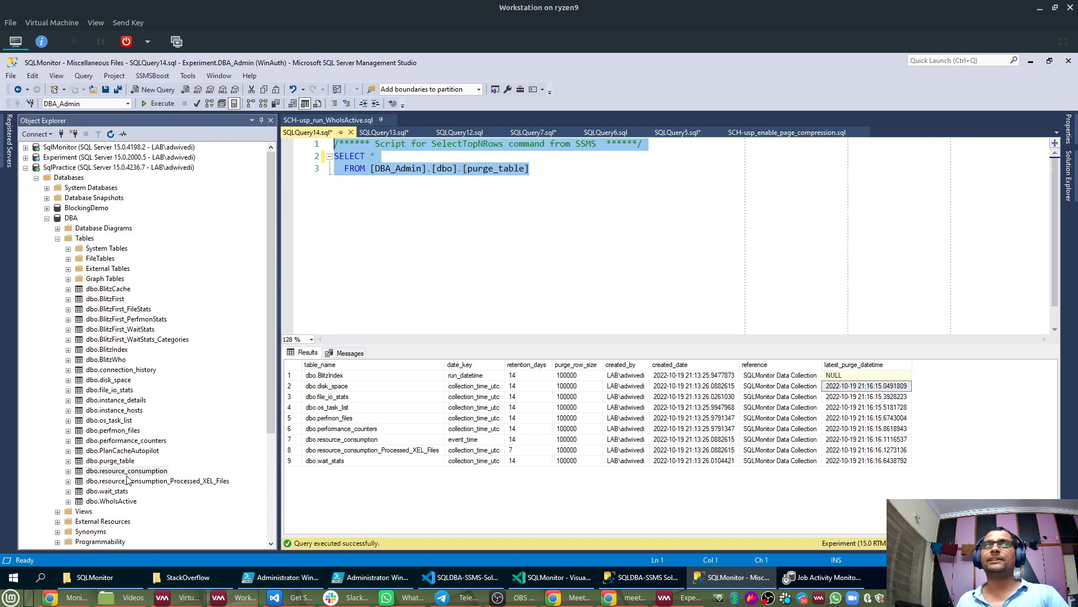
right_click(86, 472)
click(174, 316)
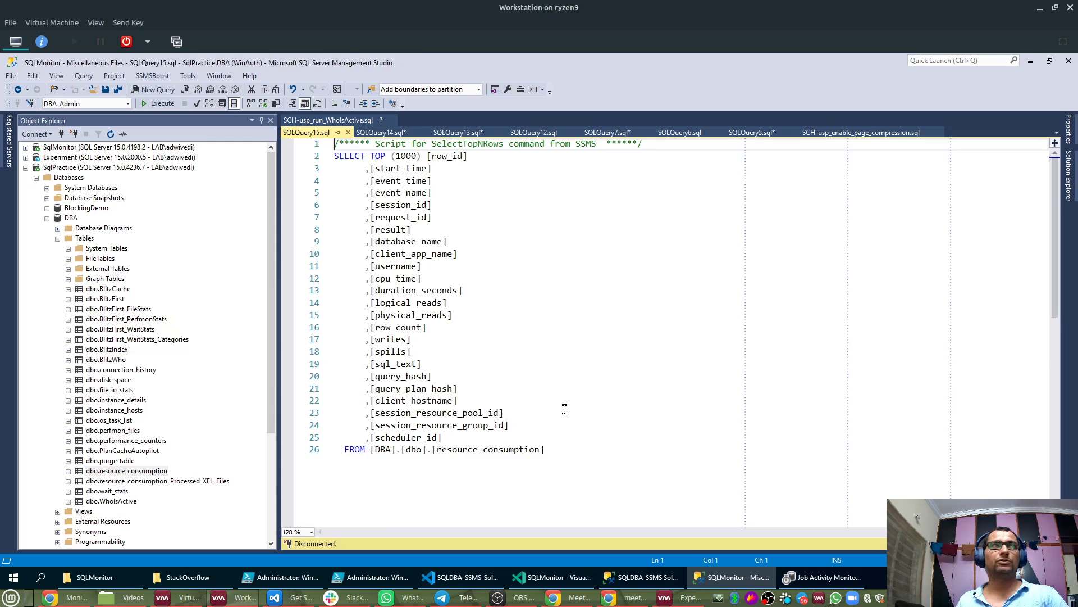
Shorten the resource_consumption query to SELECT * by replacing the TOP (1000) clause and the whole column list.
click(456, 275)
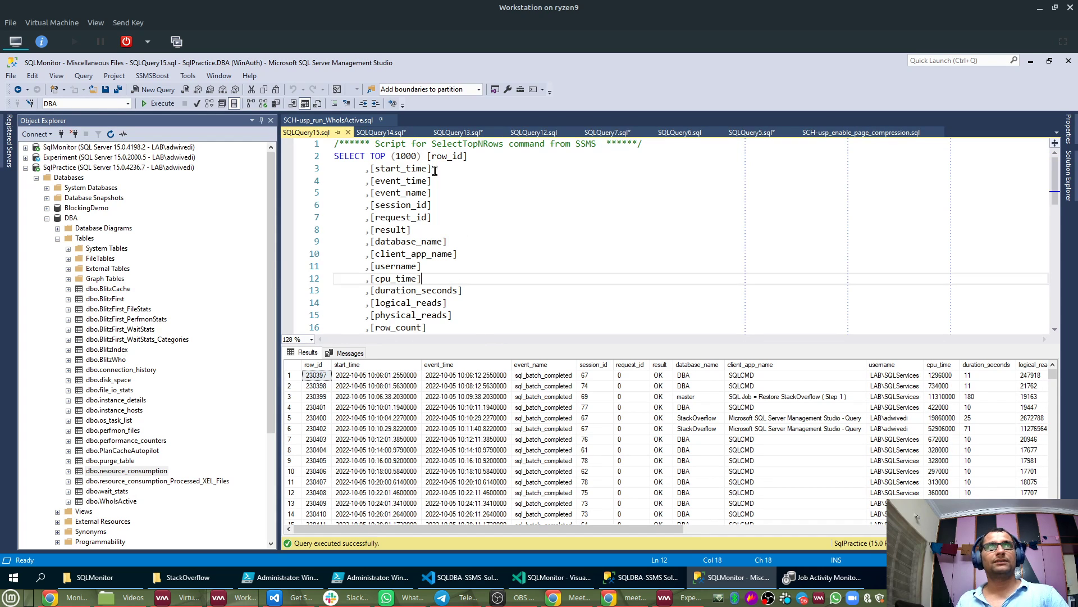
click(372, 156)
scroll(454, 265, down, 4)
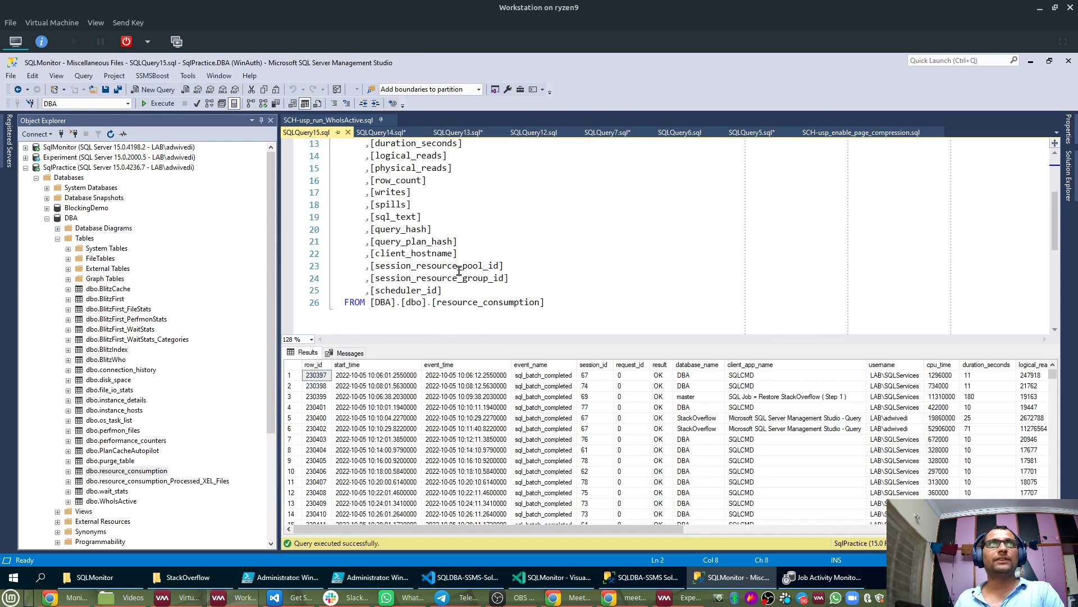
shift+click(513, 296)
text(*)
Add the note "1) Query is successfull, and duration > 5 seconds" two lines below the resource_consumption query.
key(ctrl+End)
key(Return)
key(Return)
key(BackSpace)
key(BackSpace)
text(1) )
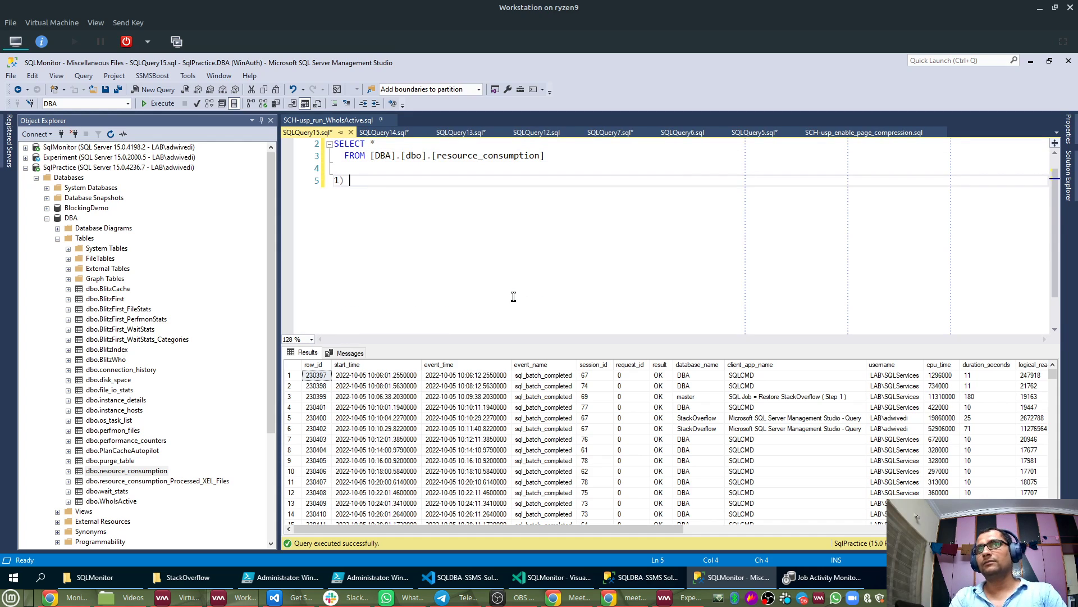
text(Quer y is successfull, adn)
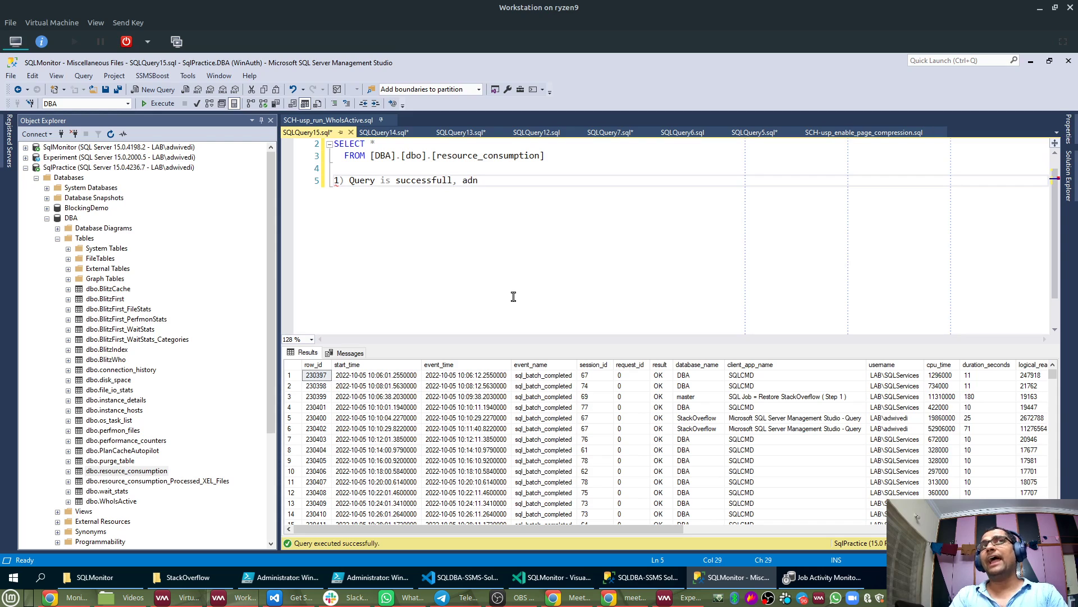
key(BackSpace)
key(BackSpace)
key(BackSpace)
text(nd du)
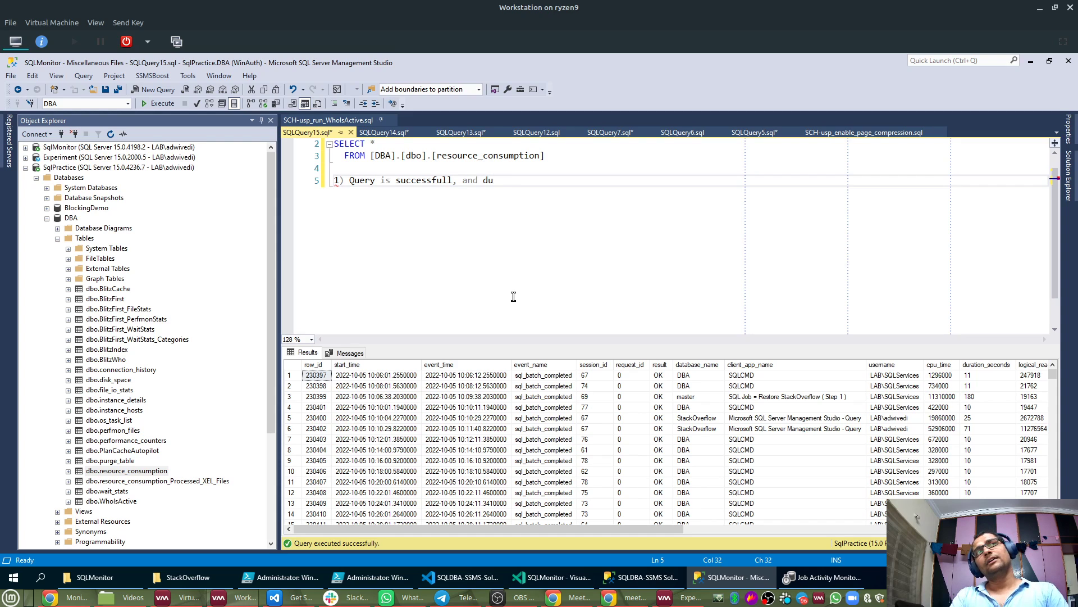
text(ration > 5)
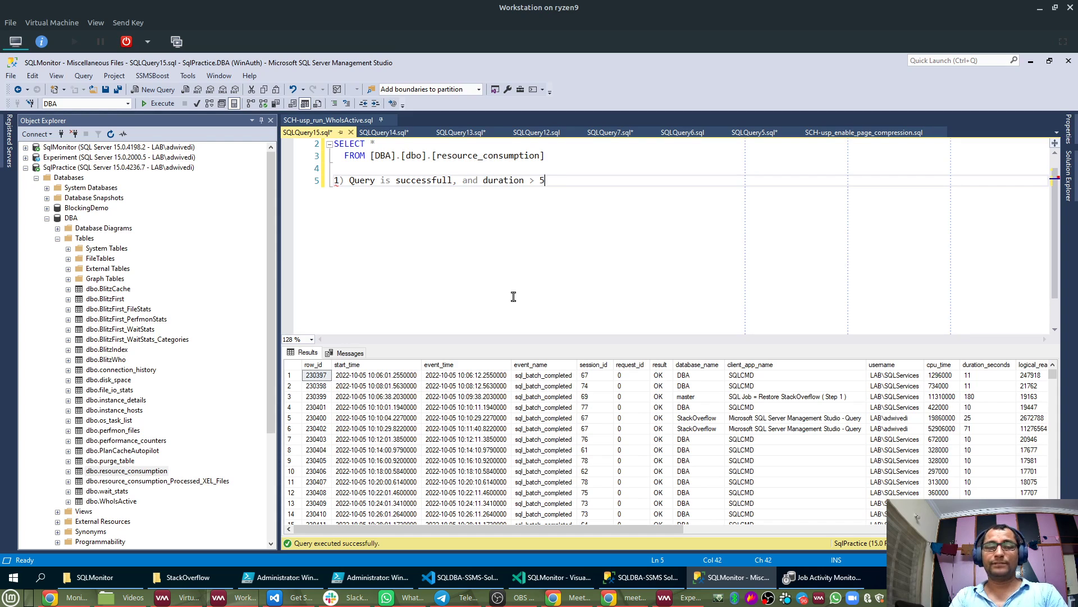
text( seconds)
key(Return)
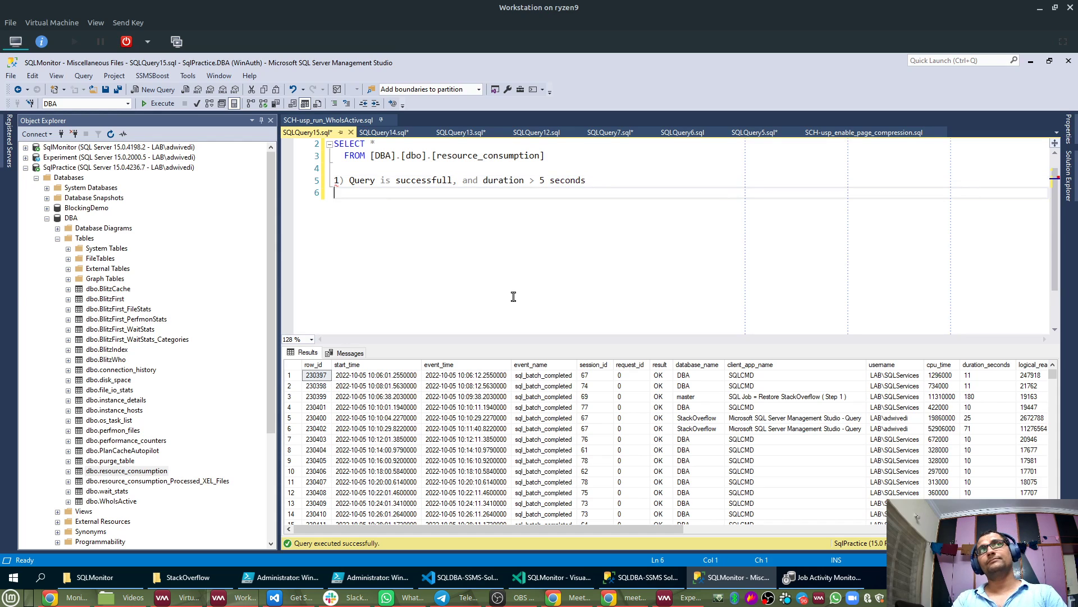
Add the notes "2) Query timed out" and "3) Query failed" on the following lines.
text(2) Query)
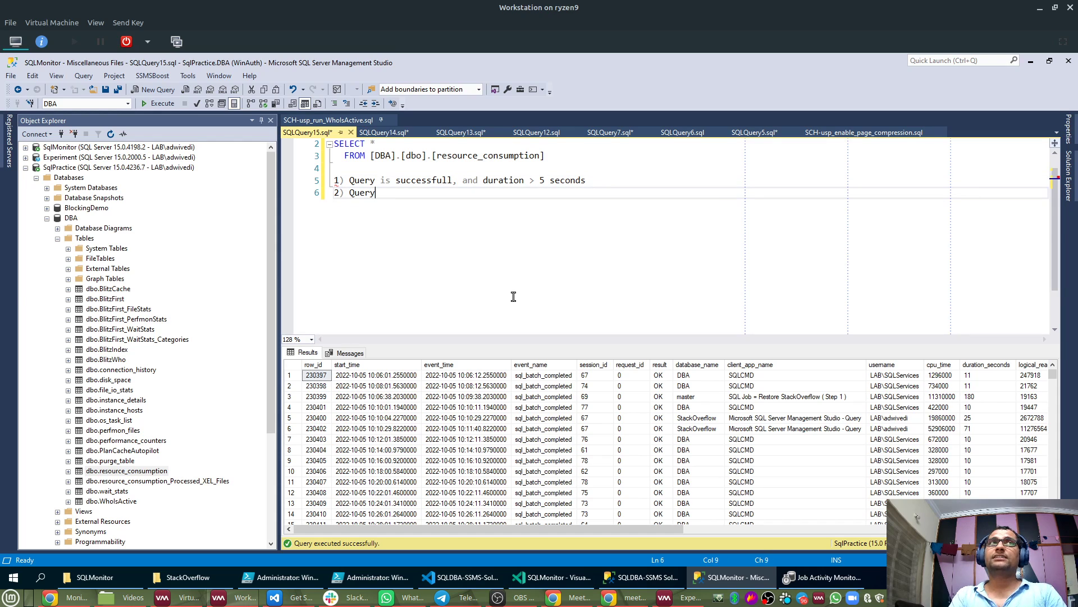
text( timed out)
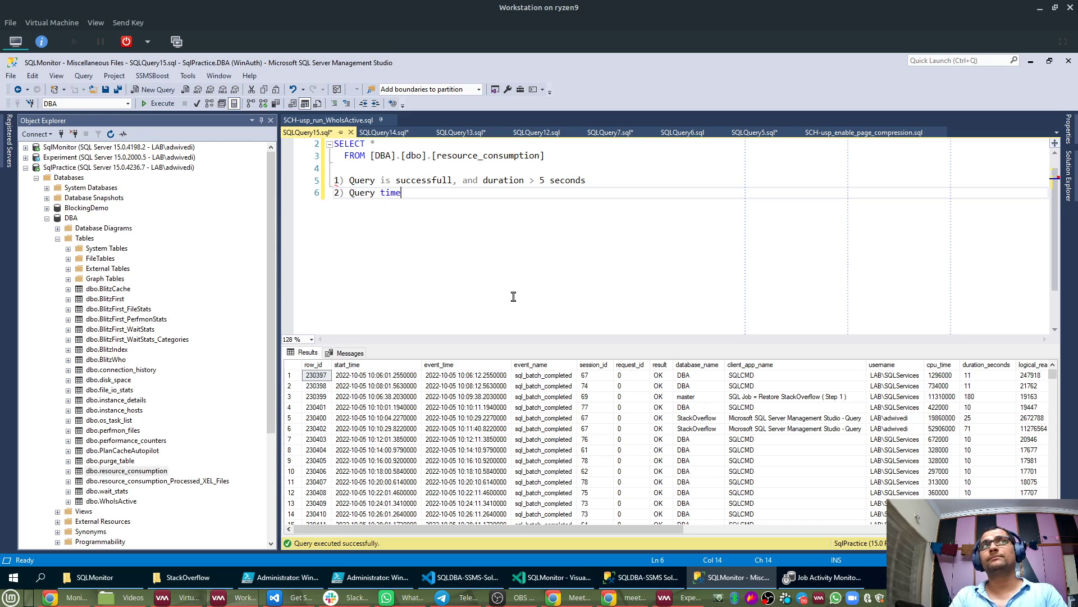
key(Return)
text(3) )
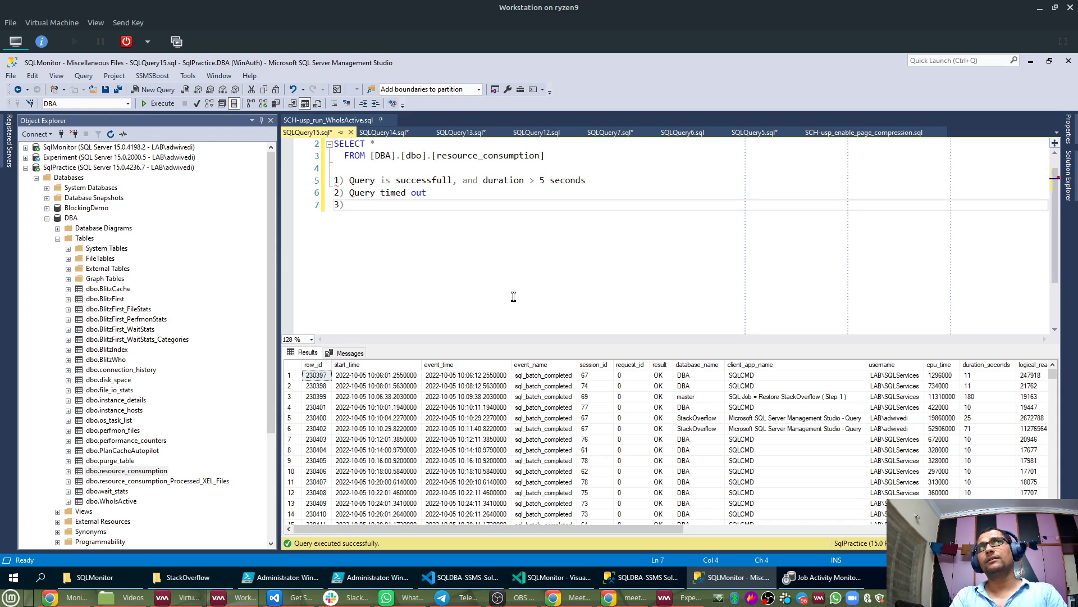
text(Query failed)
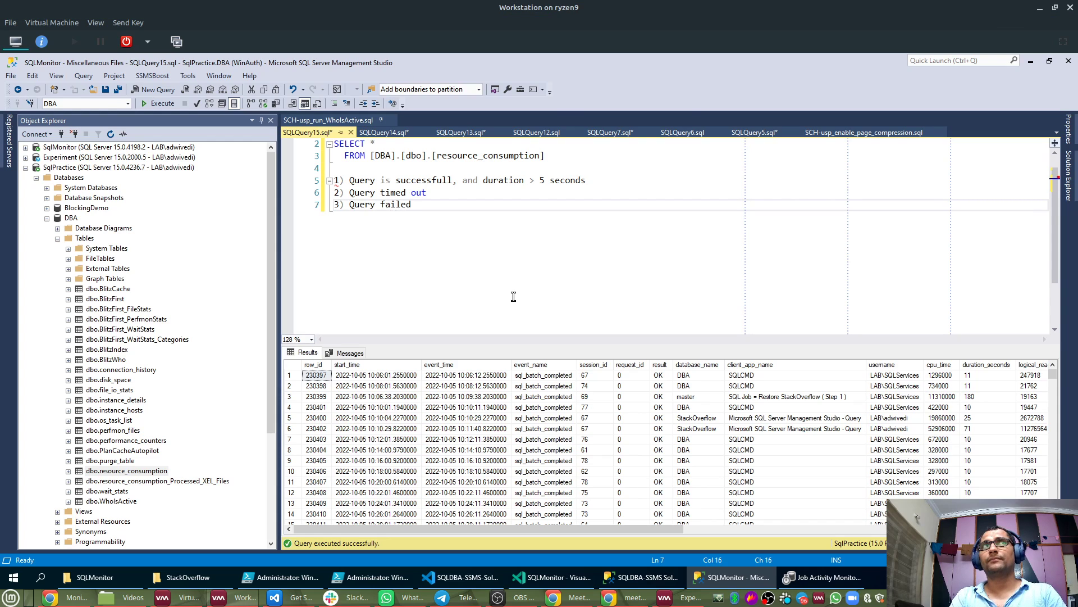
Extend the second note so that it reads "Query timed out or aborted".
key(Up)
key(End)
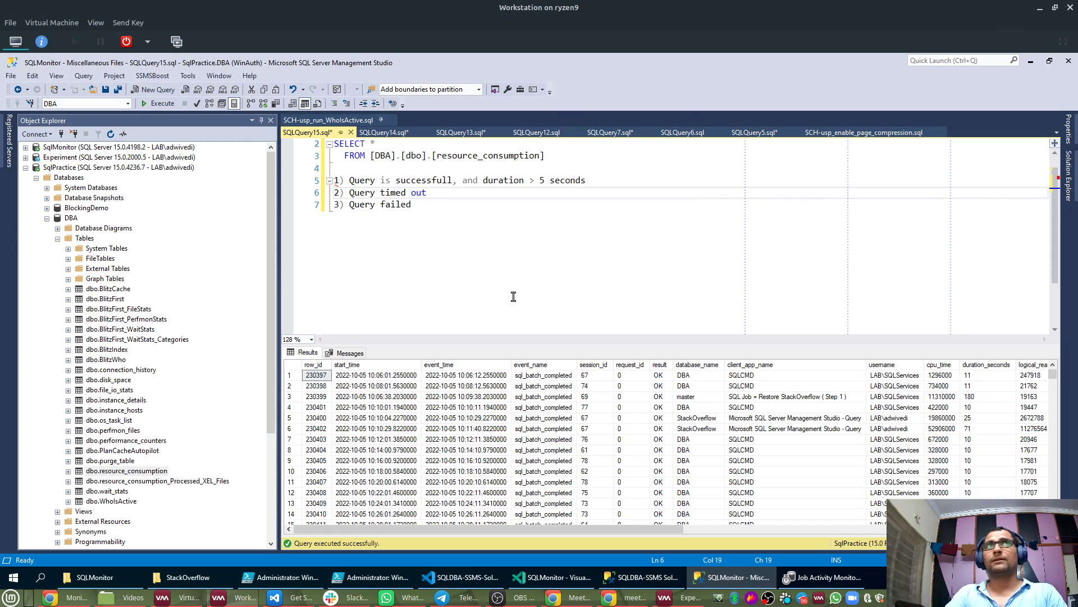
text(or abrt)
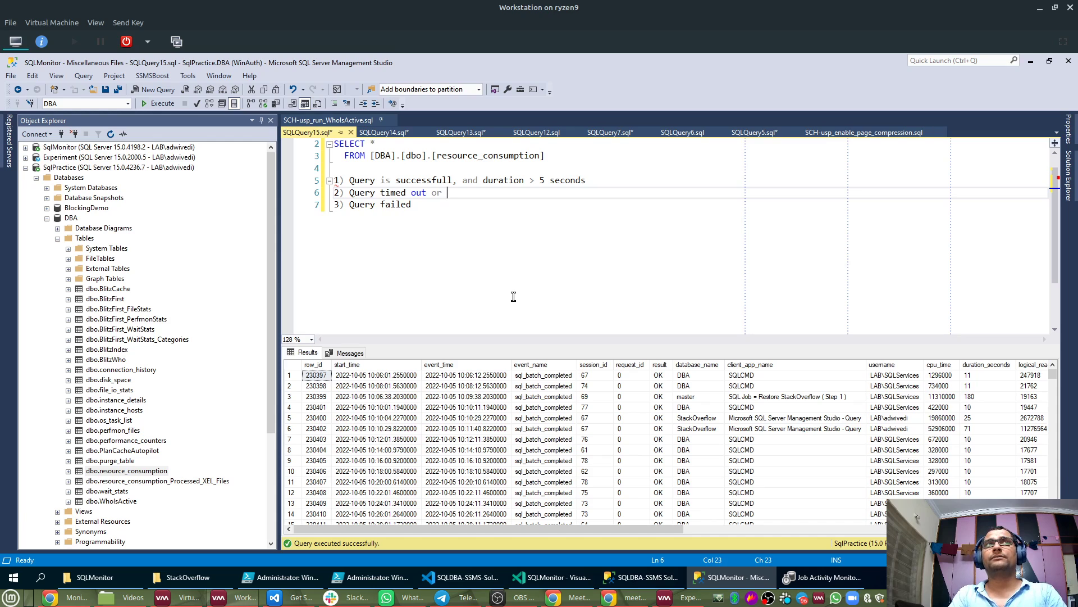
key(BackSpace)
key(BackSpace)
text(orted)
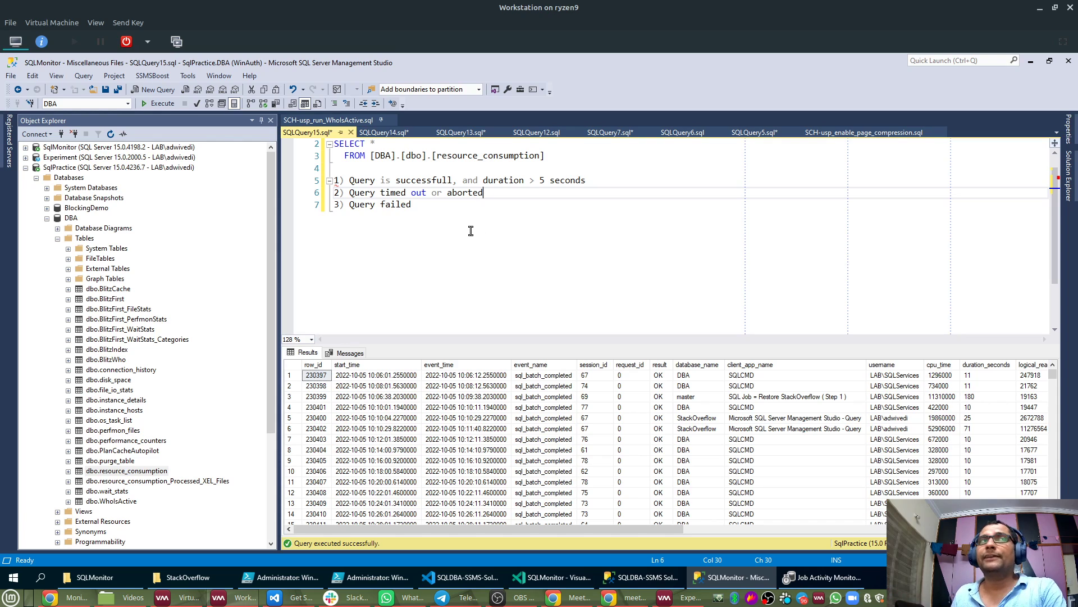
Highlight the first note's wording on successful queries and its duration condition.
double_click(432, 182)
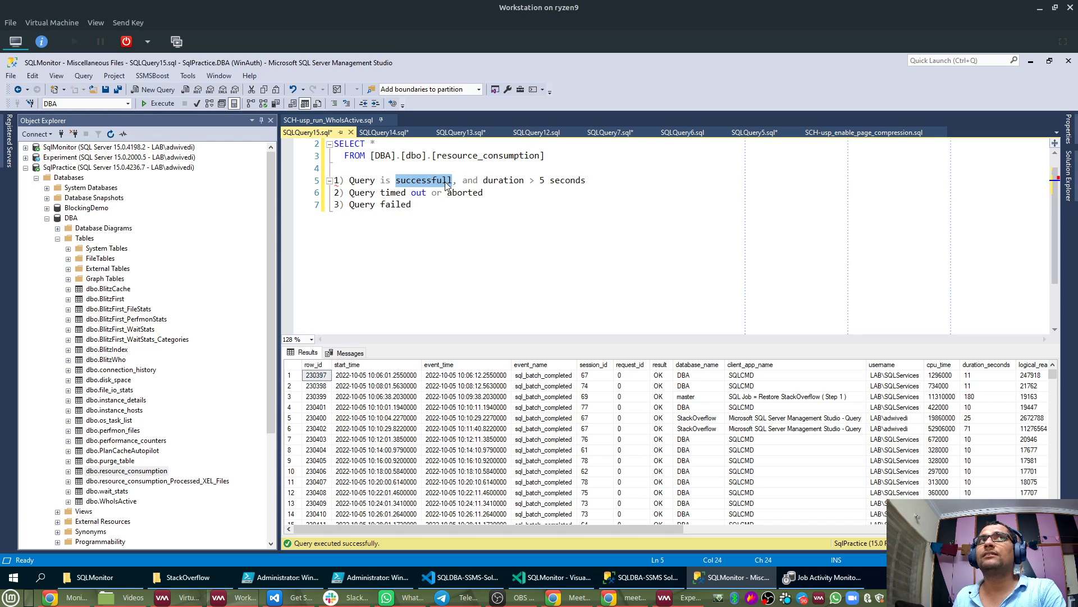
click(557, 183)
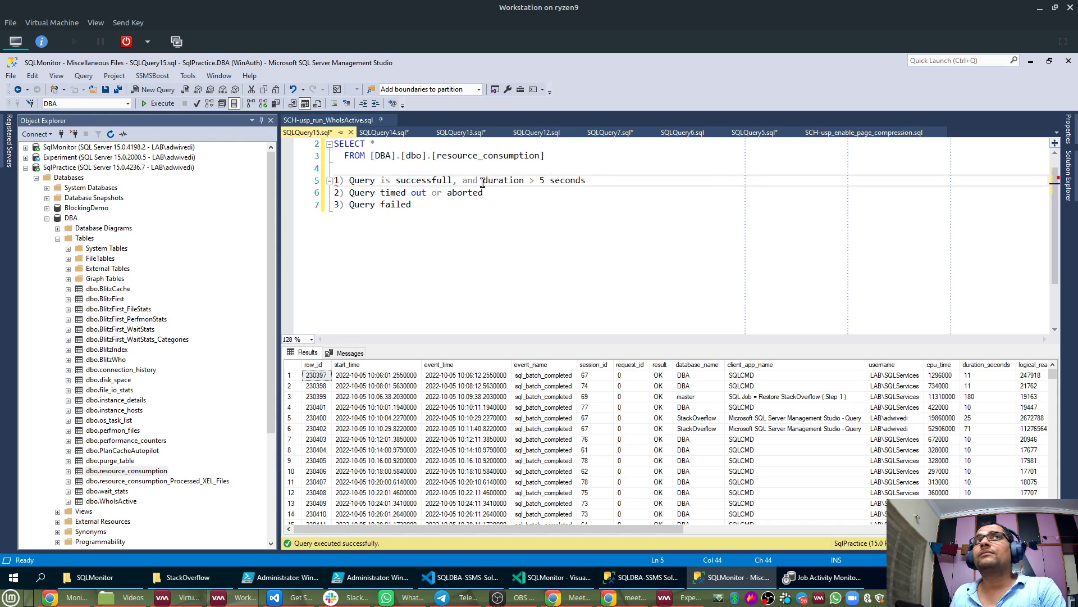
drag(483, 182, 336, 181)
click(594, 182)
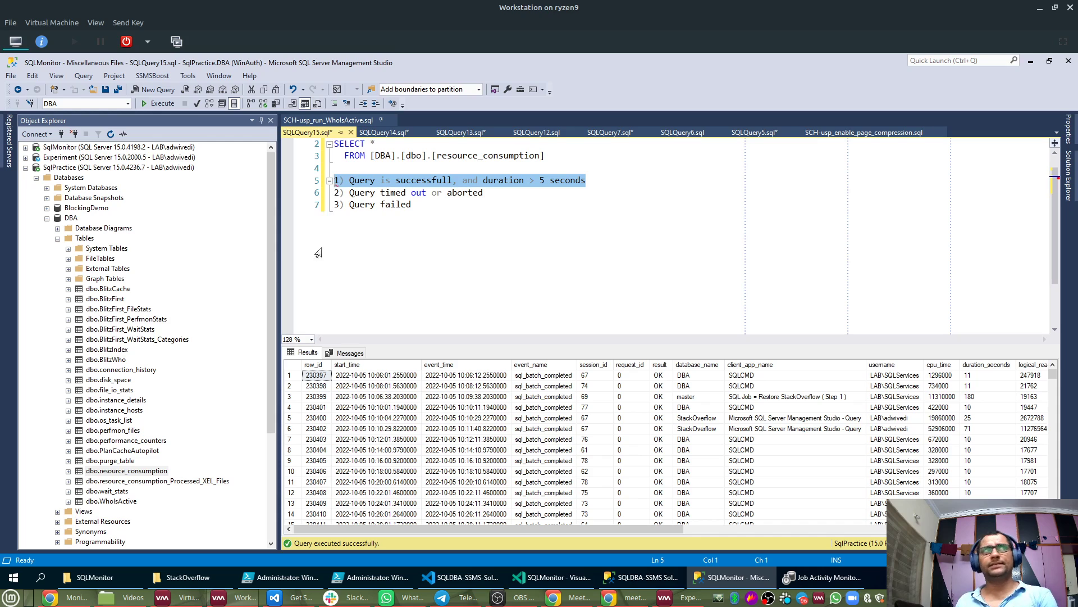
Collapse the DBA database and find the resource_consumption session among SqlPractice's Extended Events sessions.
click(57, 239)
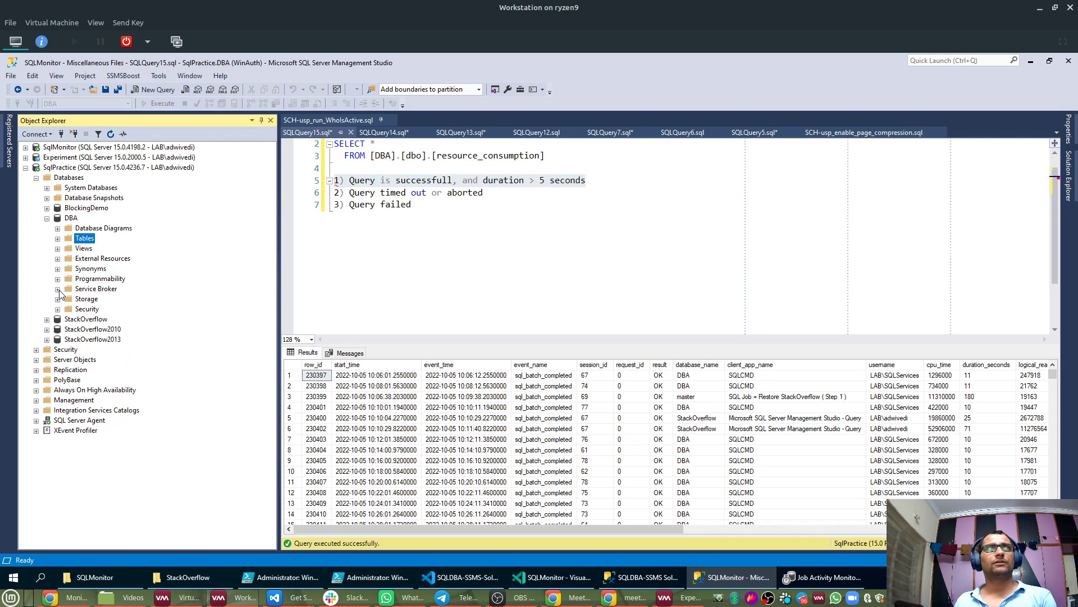
click(47, 218)
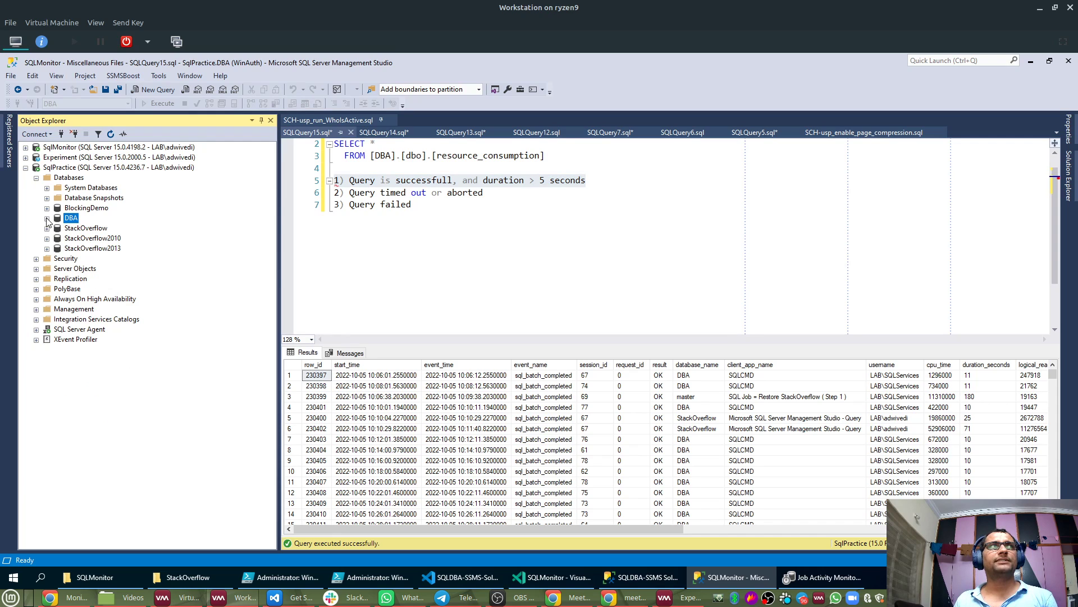
click(36, 309)
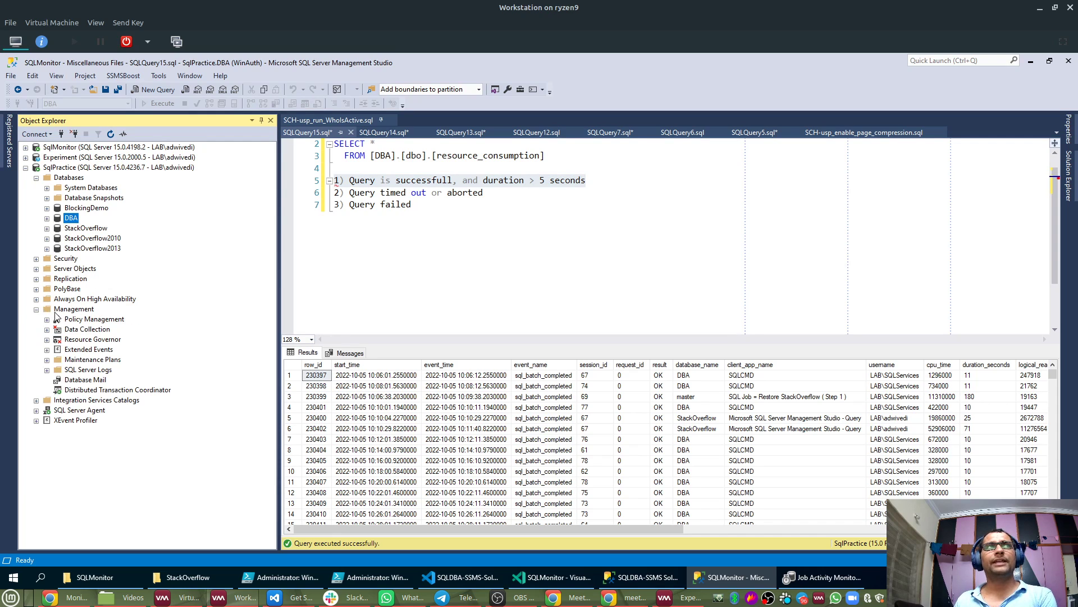
click(47, 350)
click(57, 360)
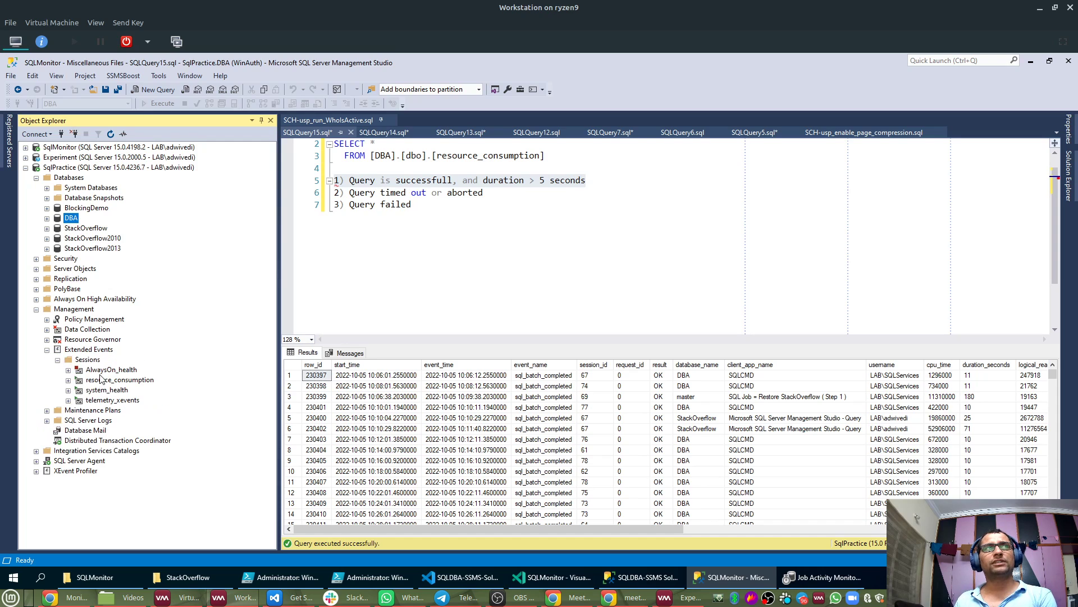
click(101, 381)
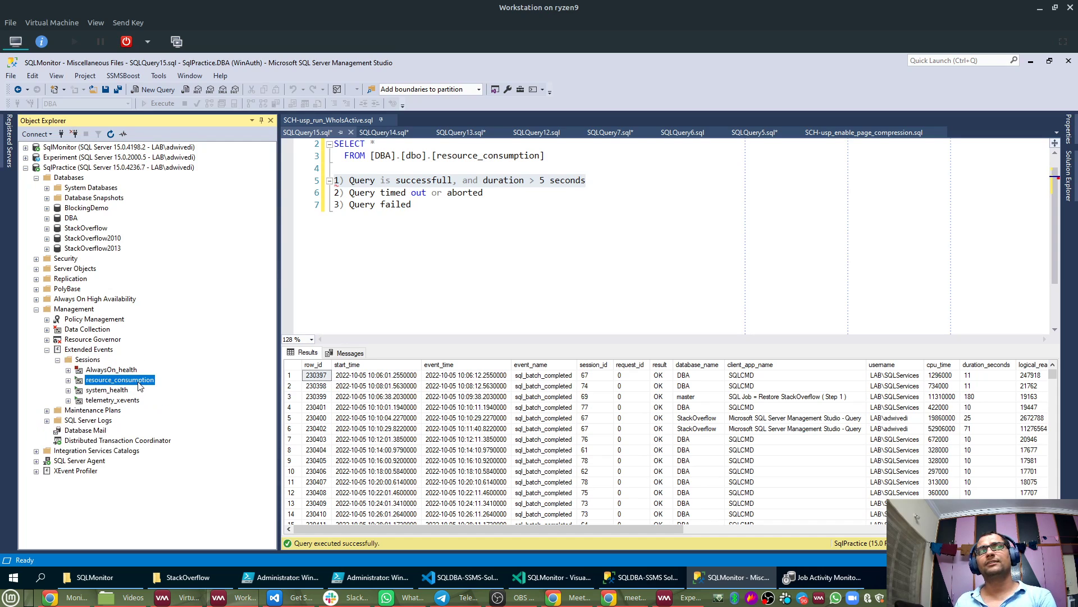
Collapse SqlPractice's Sessions, Extended Events and Management folders.
click(57, 360)
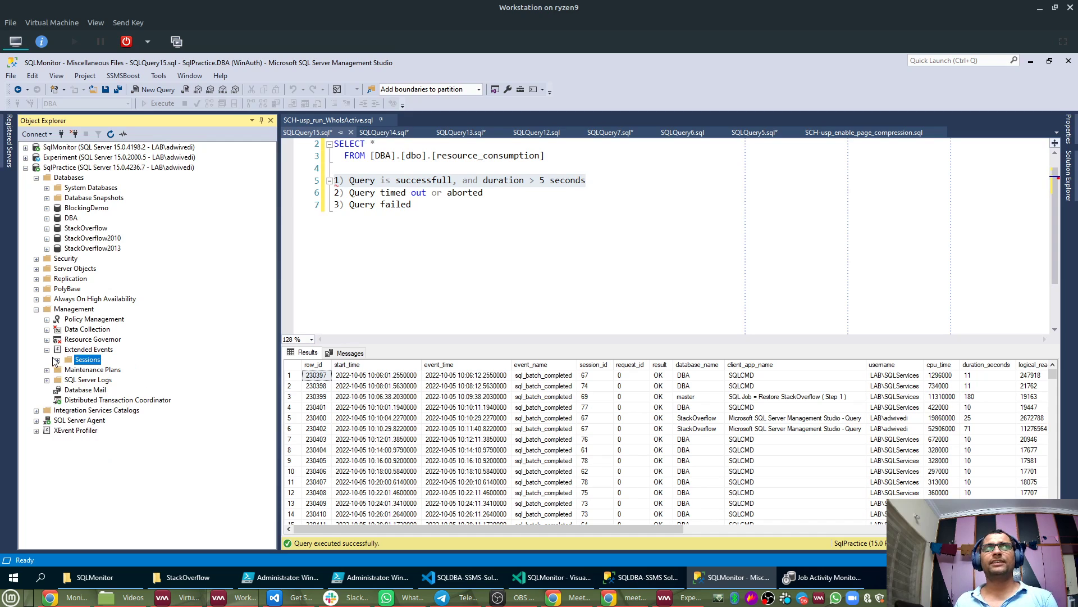
click(47, 349)
click(36, 309)
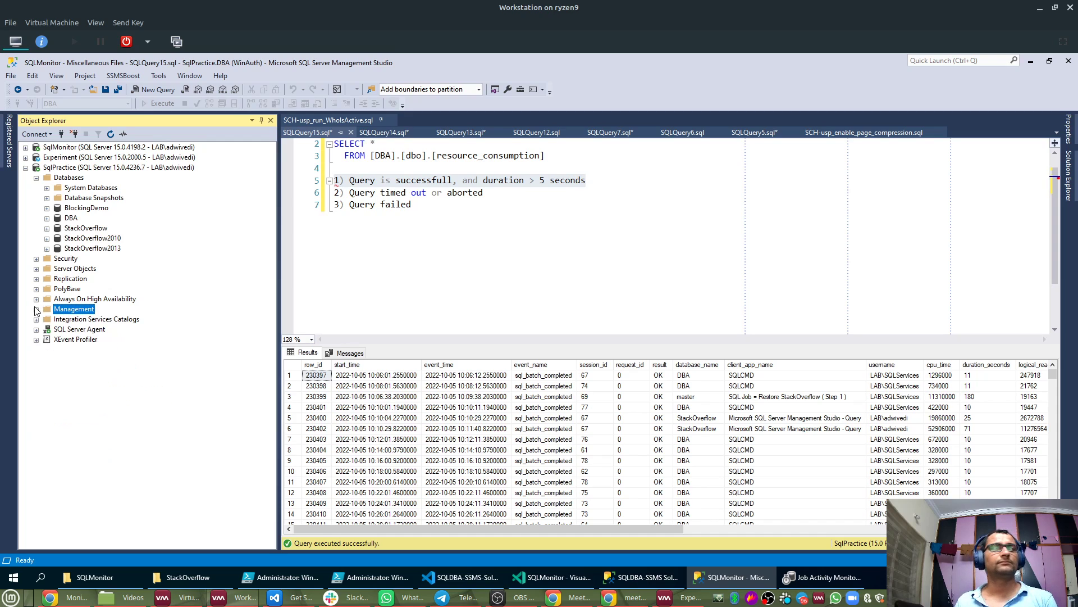
Expand SqlPractice's Management folder down to the event file target of the resource_consumption Extended Events session.
click(36, 310)
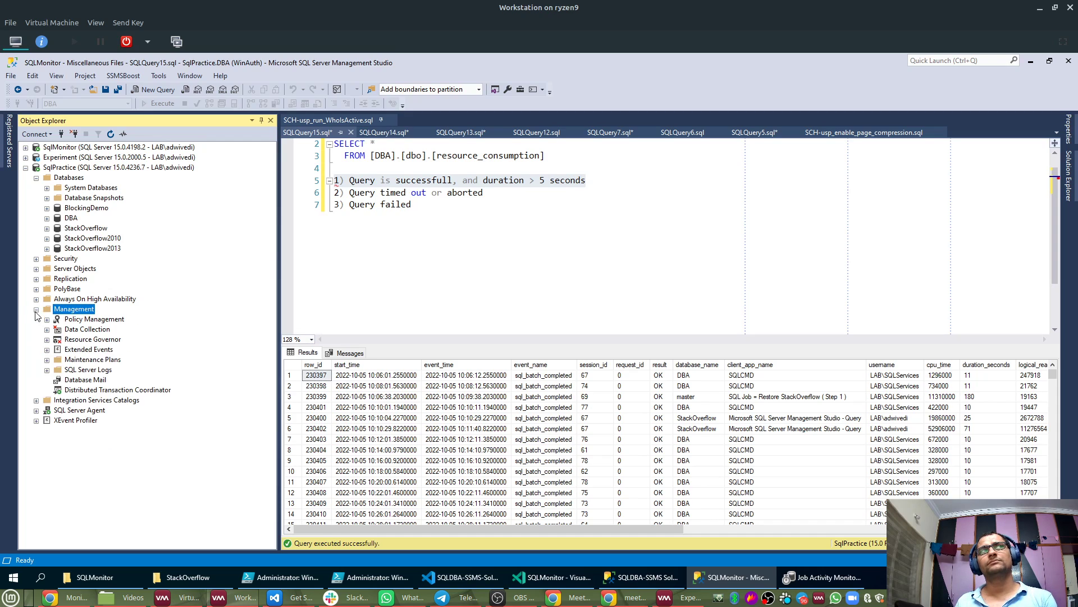
click(47, 349)
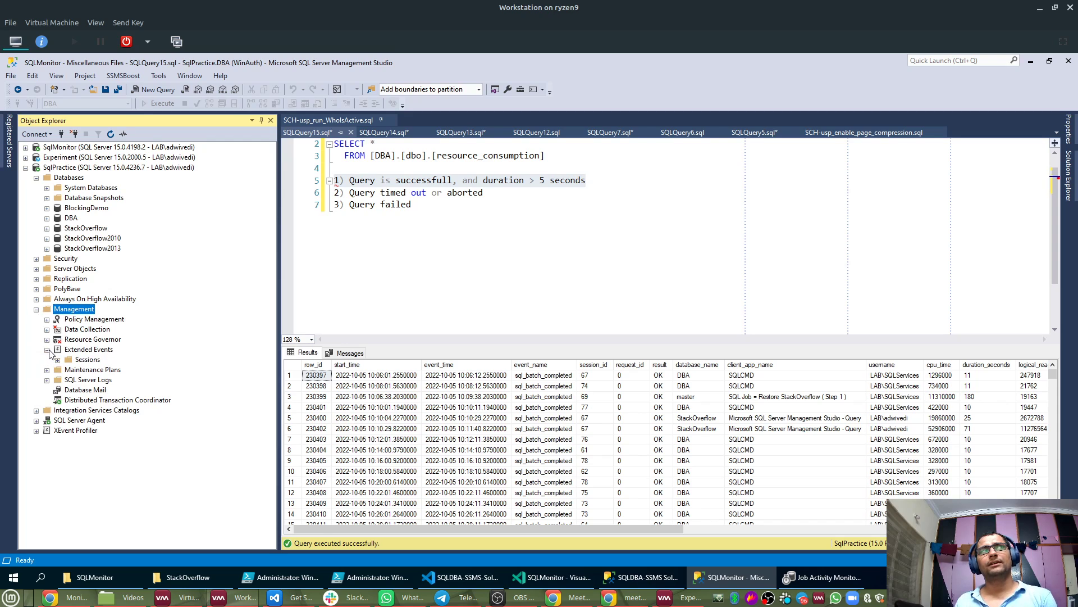
click(58, 360)
click(67, 381)
click(88, 380)
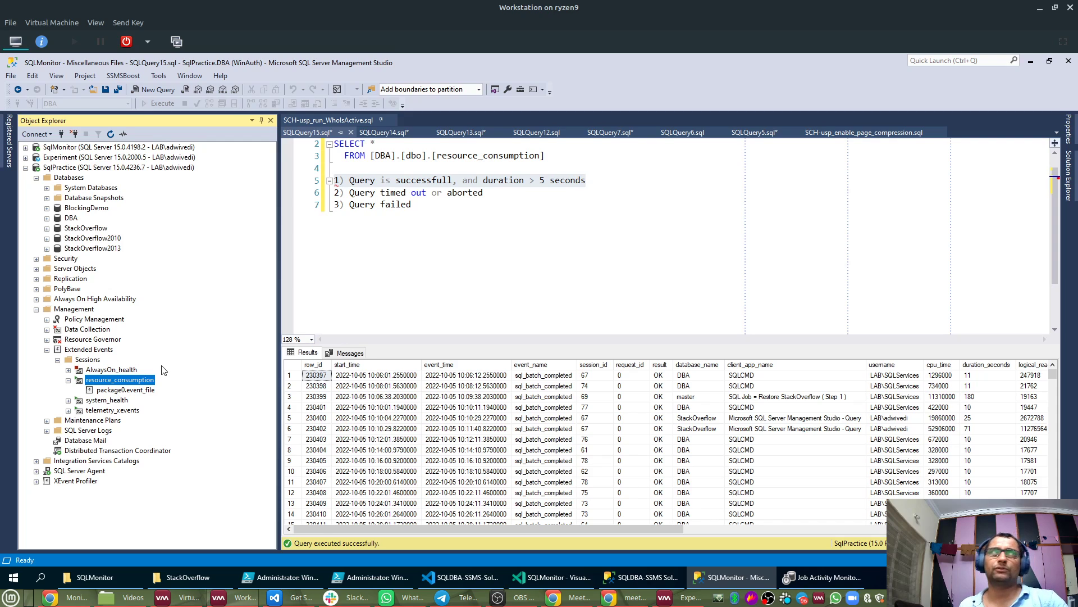
Open the resource_consumption session's properties and review the Data Storage, Events and Advanced pages.
right_click(153, 380)
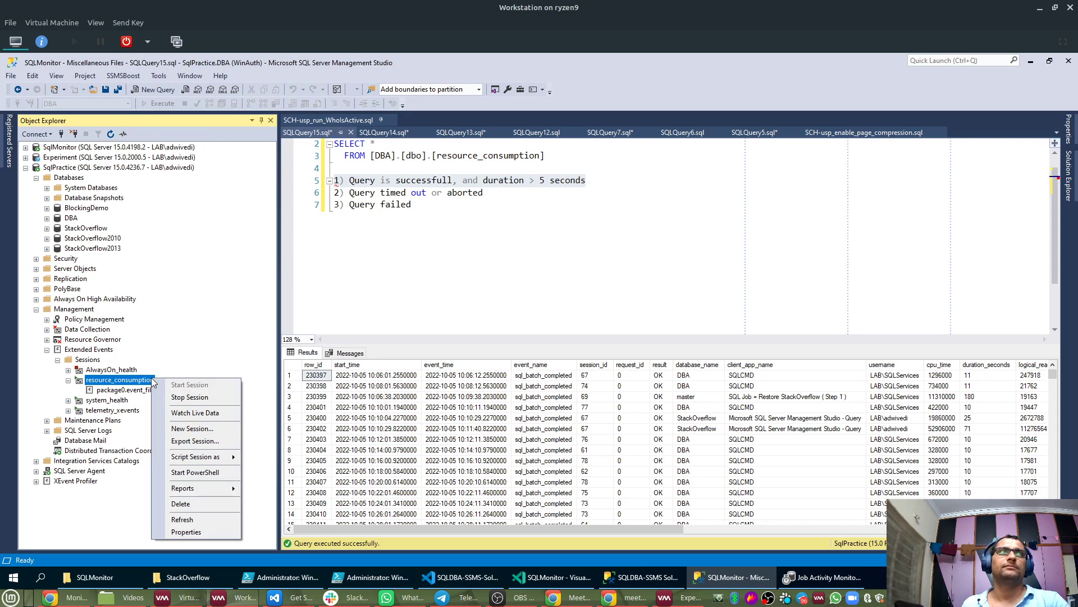
click(182, 530)
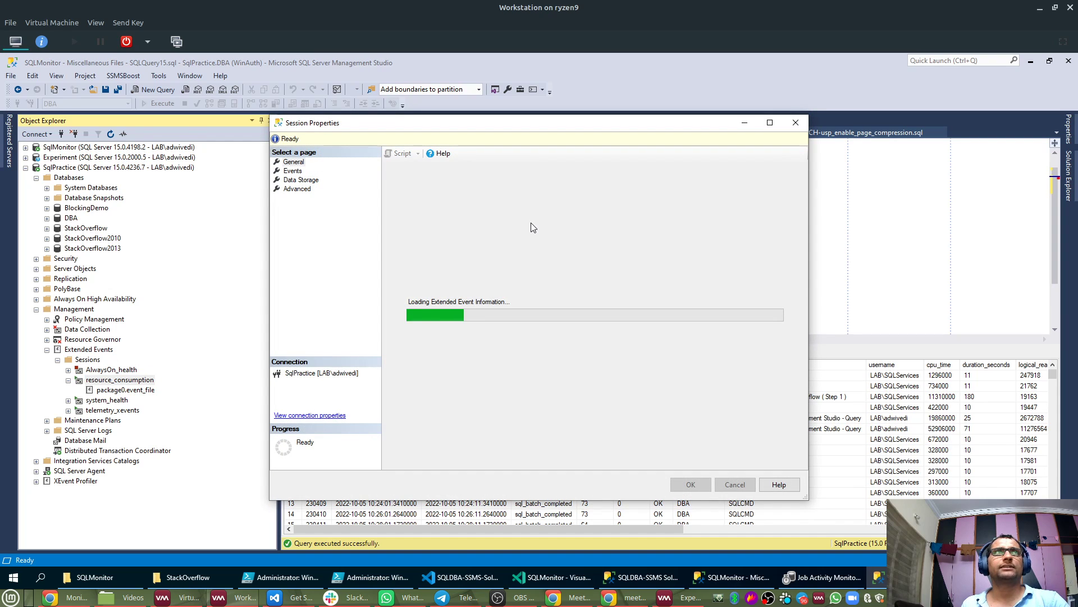
click(293, 179)
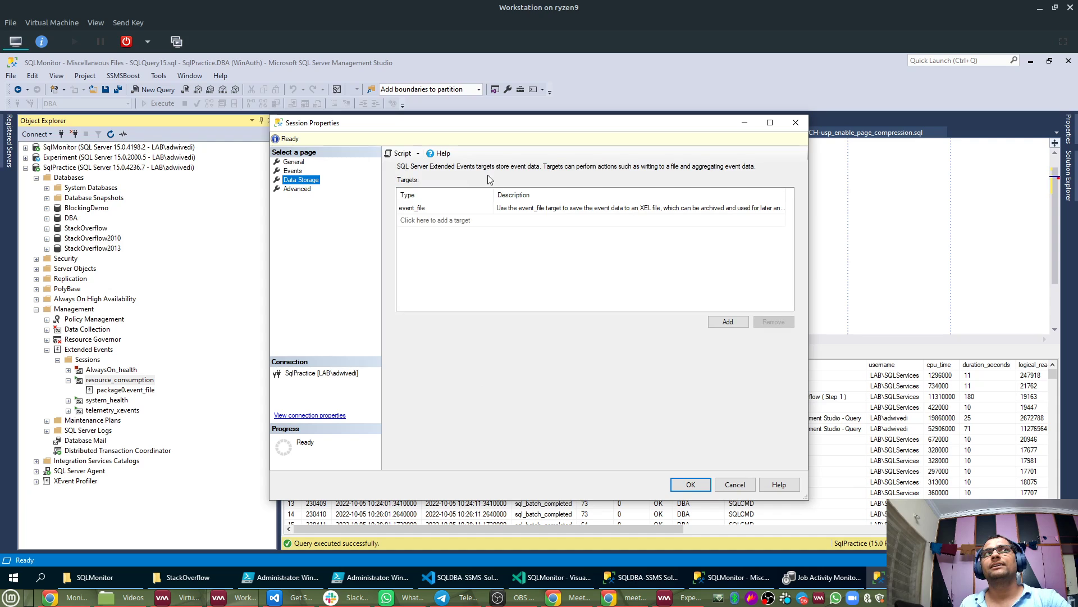
click(298, 189)
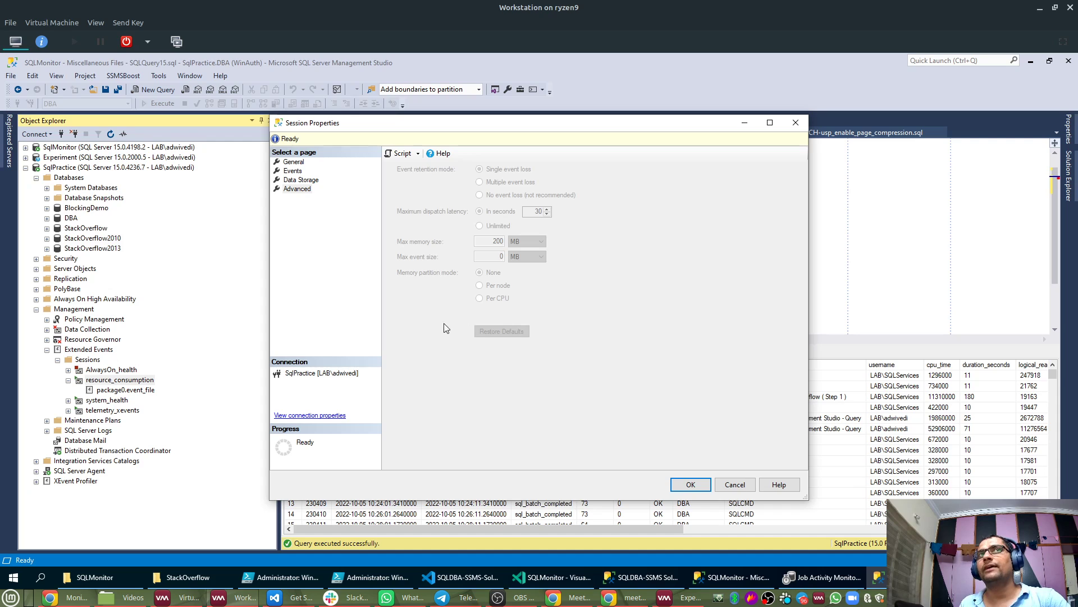
click(291, 171)
click(291, 180)
click(295, 189)
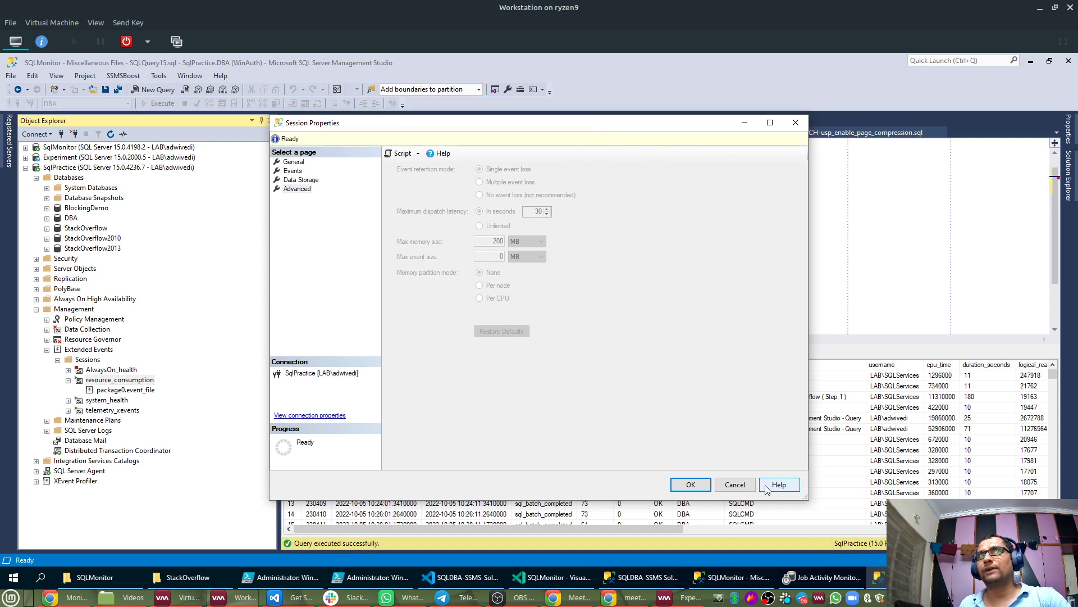
Cancel the session properties and collapse the Extended Events and Management folders.
click(735, 484)
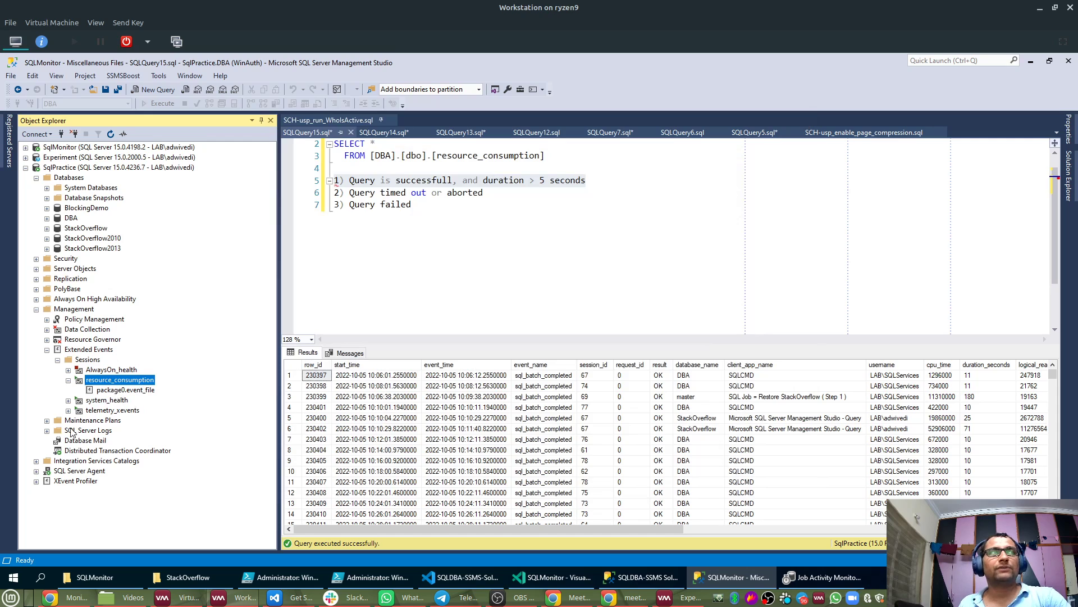
click(47, 350)
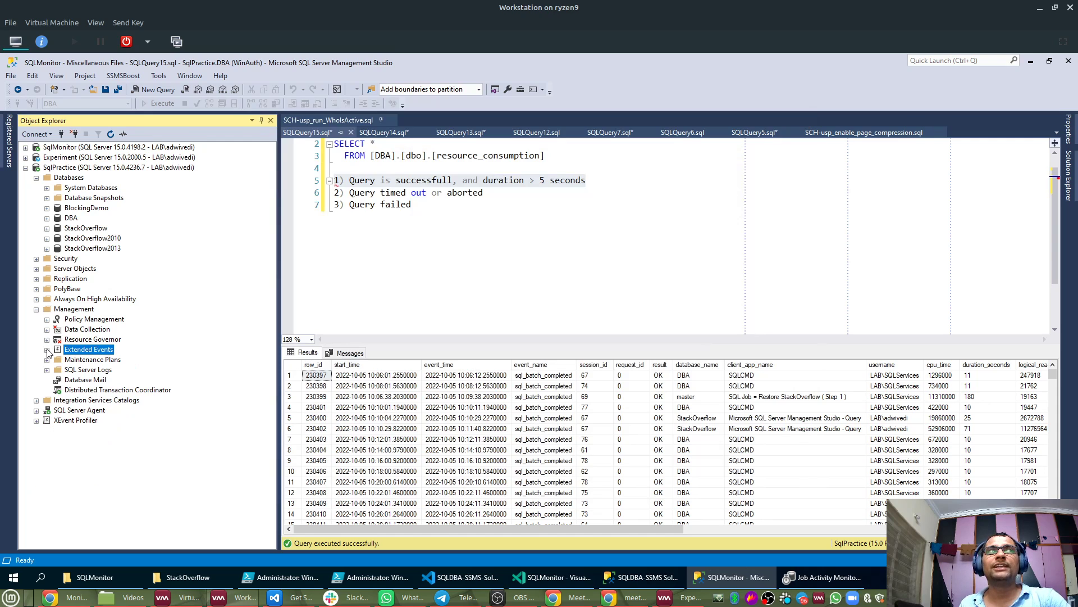
click(36, 309)
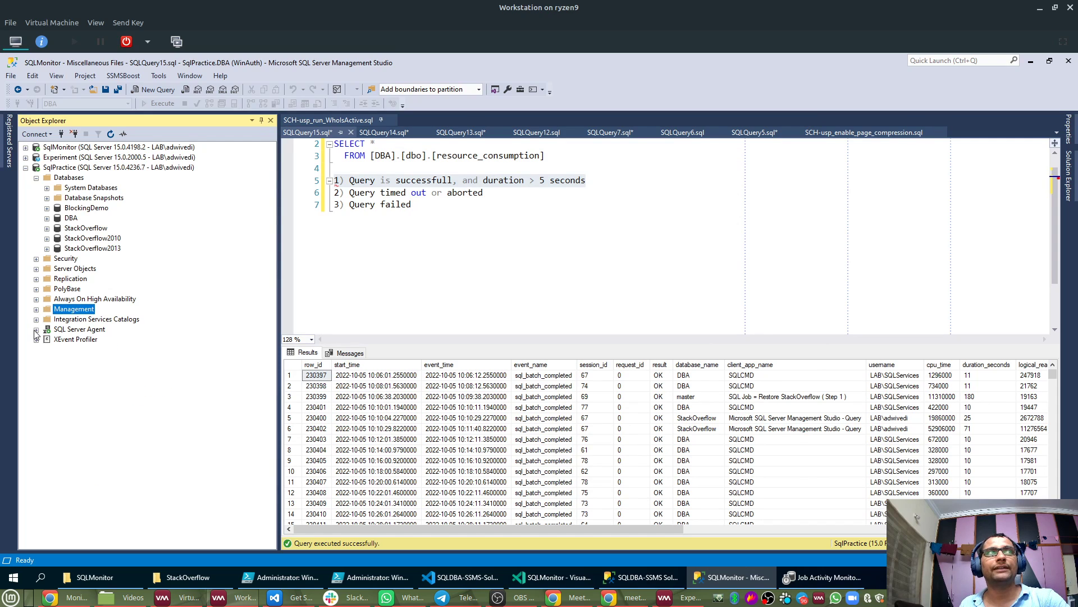
Expand SqlPractice's SQL Server Agent down to its Jobs folder and add two blank lines below the "Query failed" note.
click(36, 330)
click(47, 339)
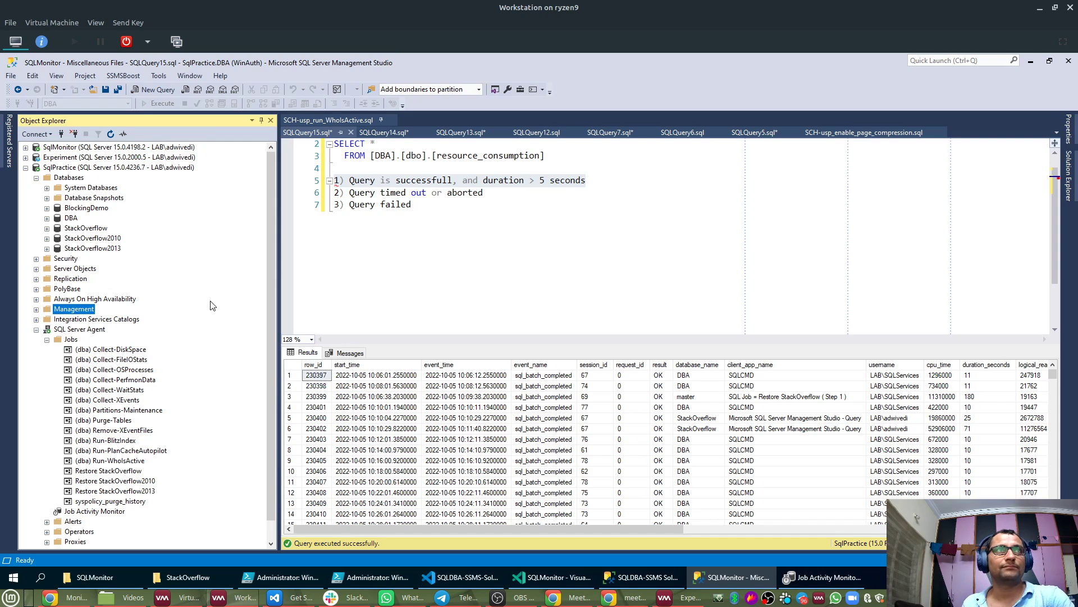
click(368, 224)
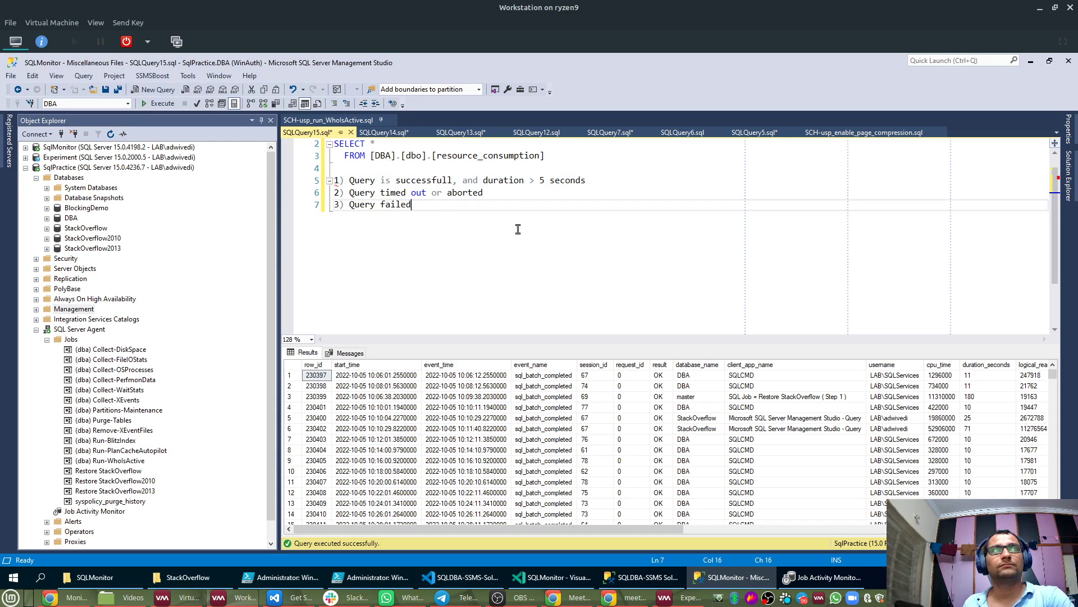
key(Return)
key(Return)
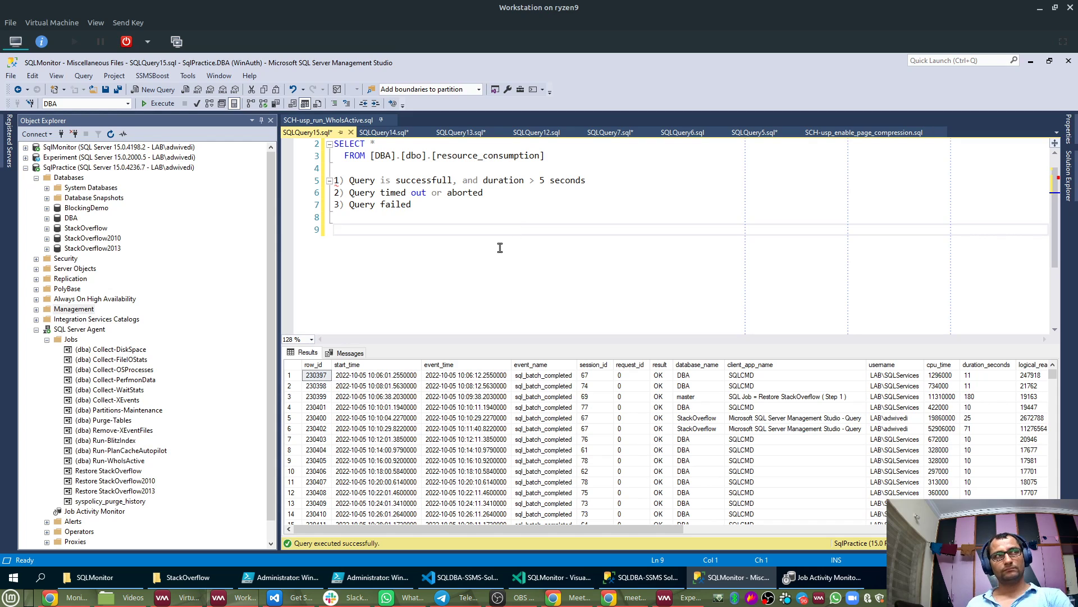
Refresh SqlPractice's job list and open the history of the (dba) Collect-XEvents job.
right_click(70, 341)
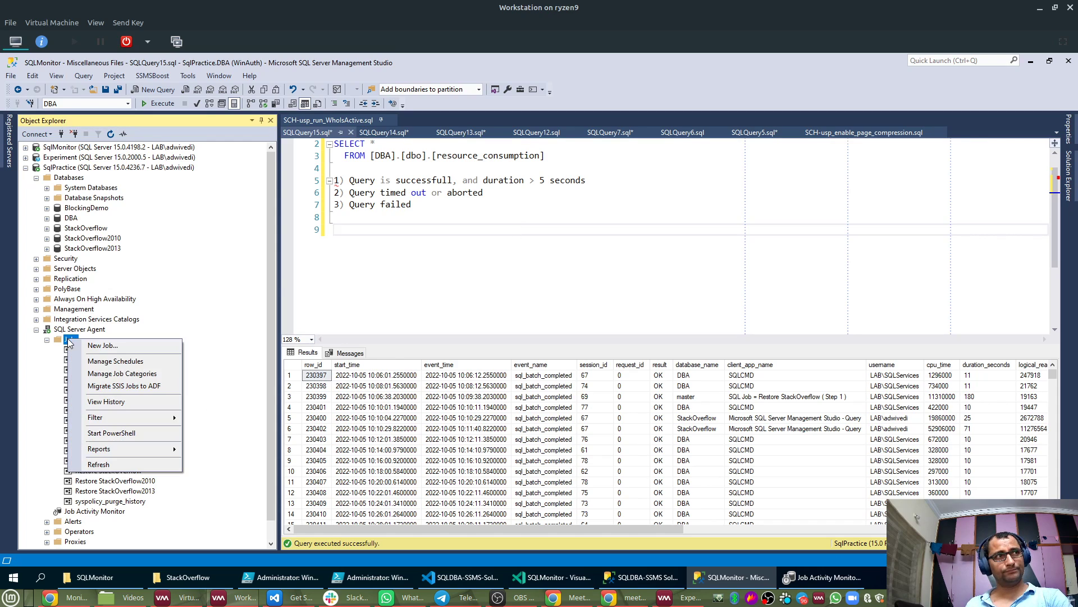
click(112, 464)
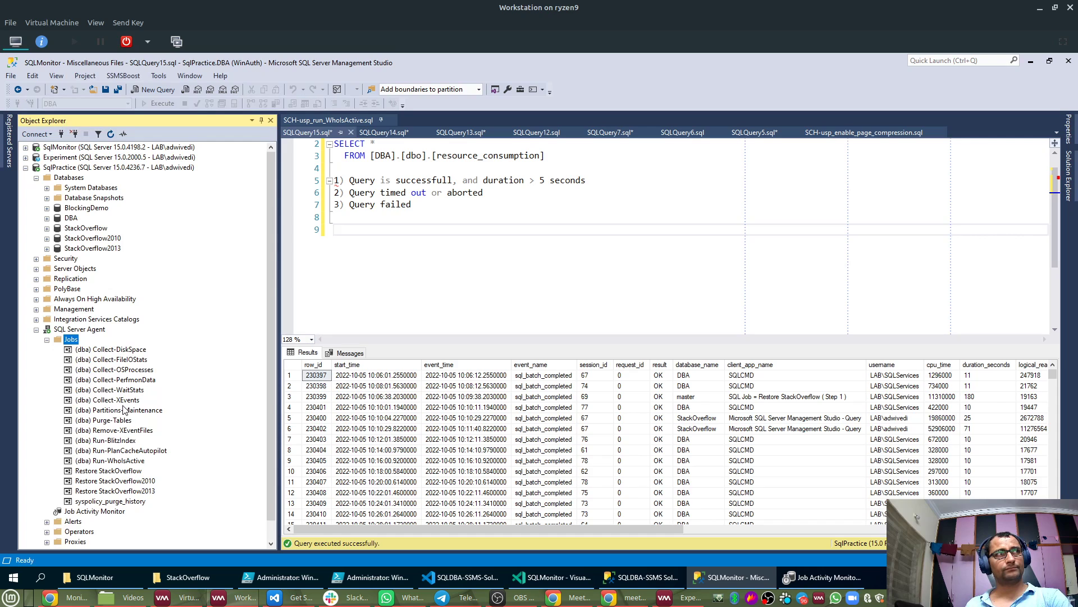
click(132, 434)
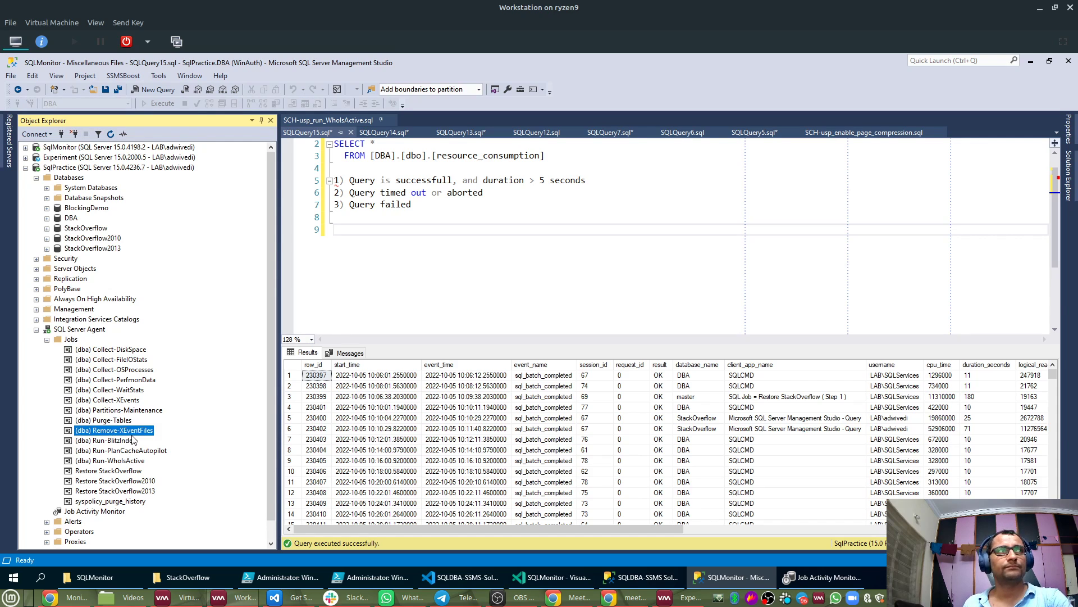
click(134, 401)
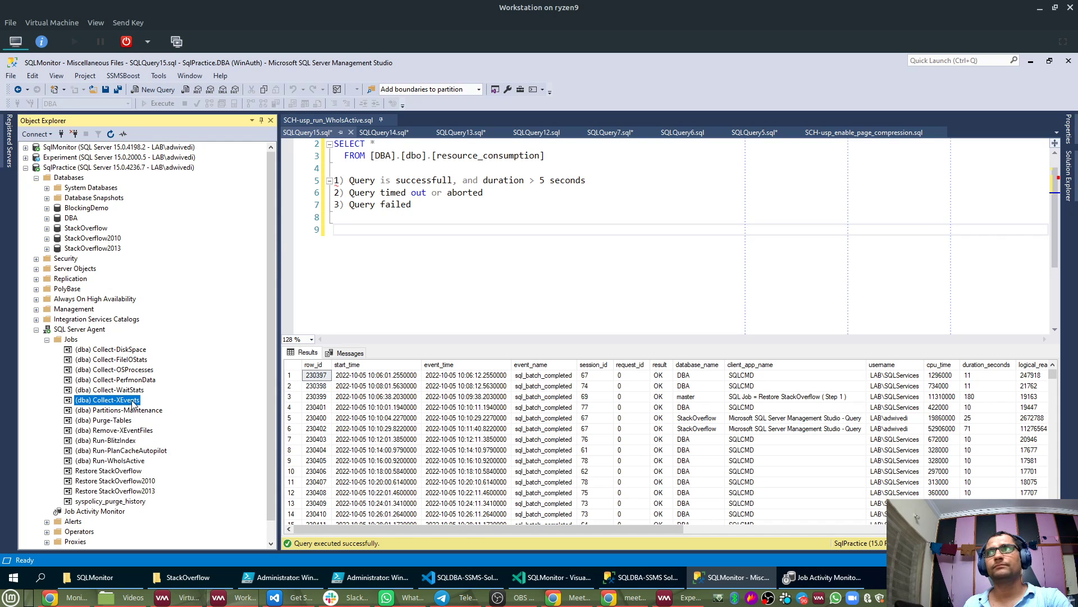
right_click(133, 401)
click(168, 445)
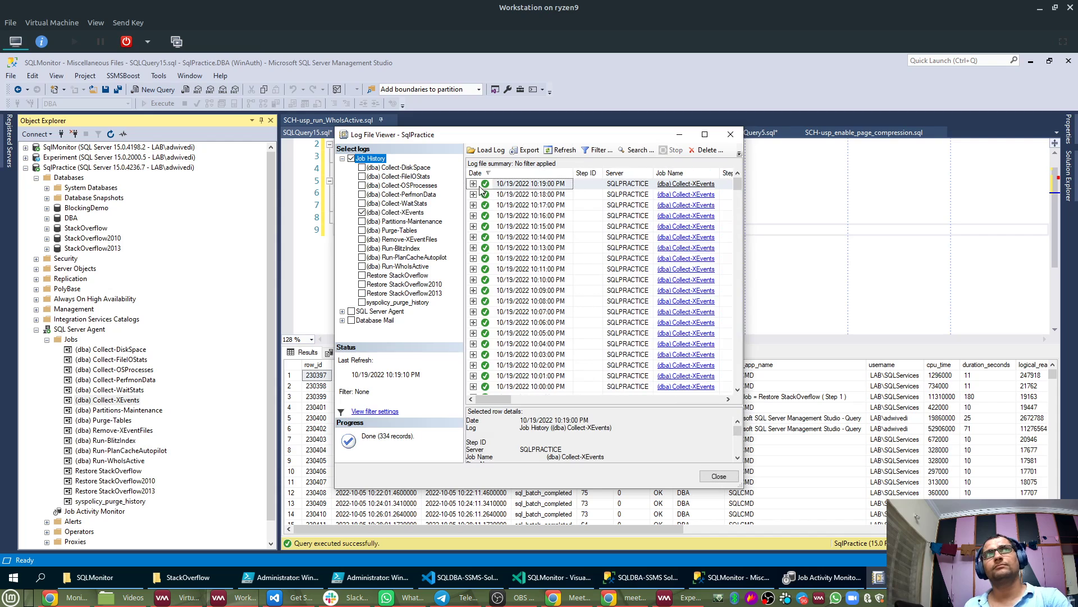
Maximize the Log File Viewer, expand the 10:19:00 PM run and show its in-progress step message in an enlarged details pane.
click(474, 184)
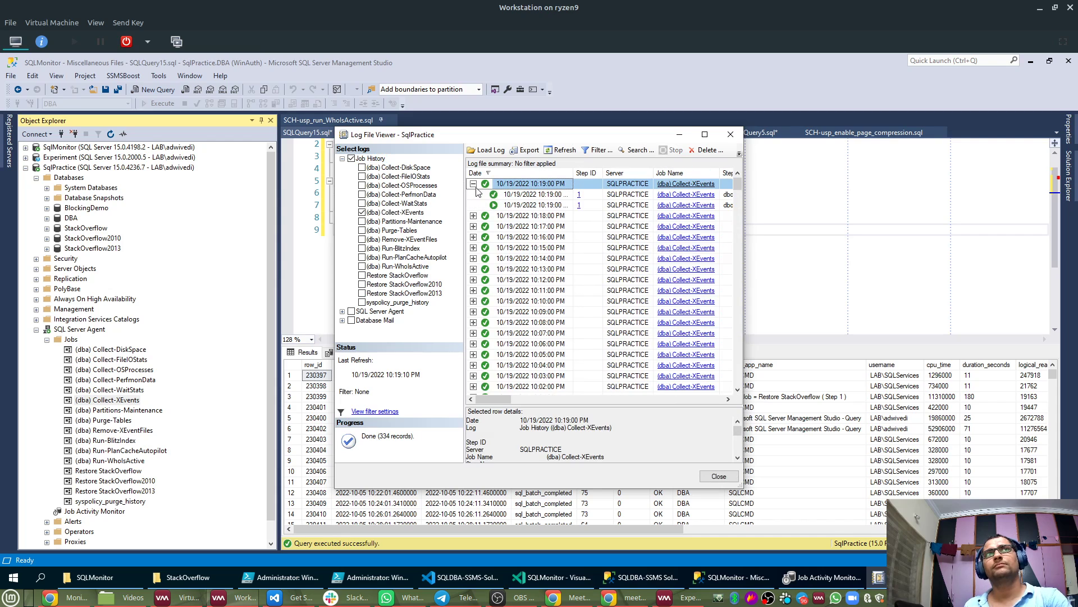
click(704, 135)
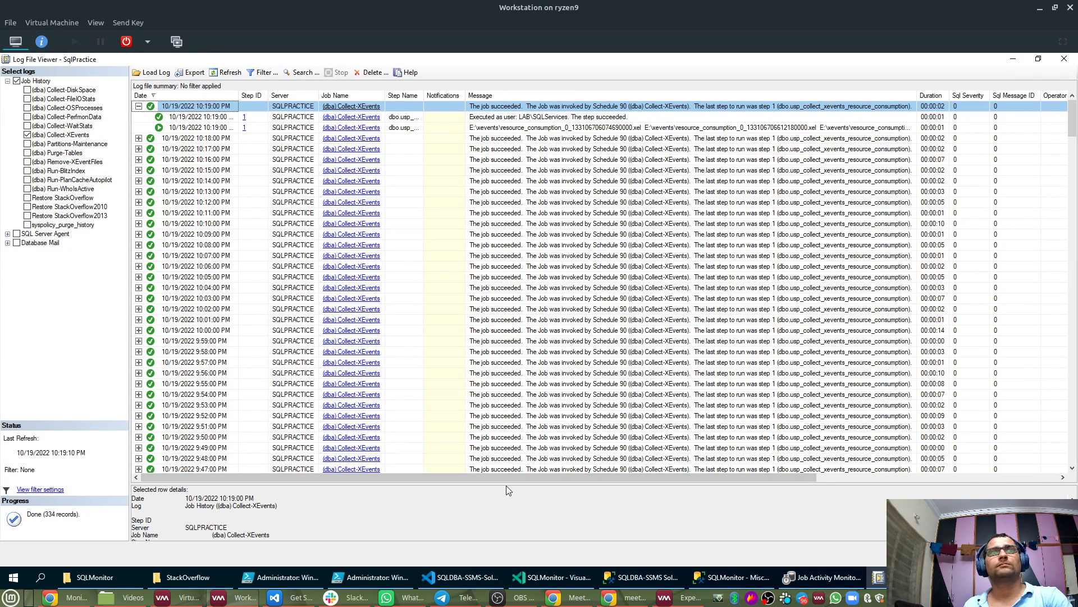
drag(508, 484, 545, 293)
click(589, 129)
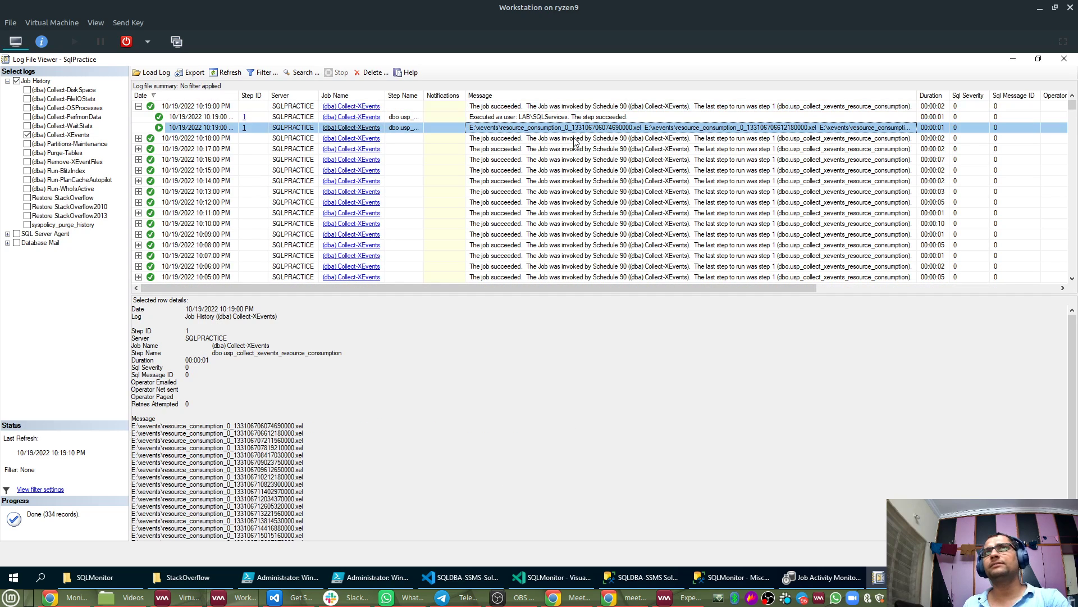
click(281, 455)
scroll(293, 456, down, 2)
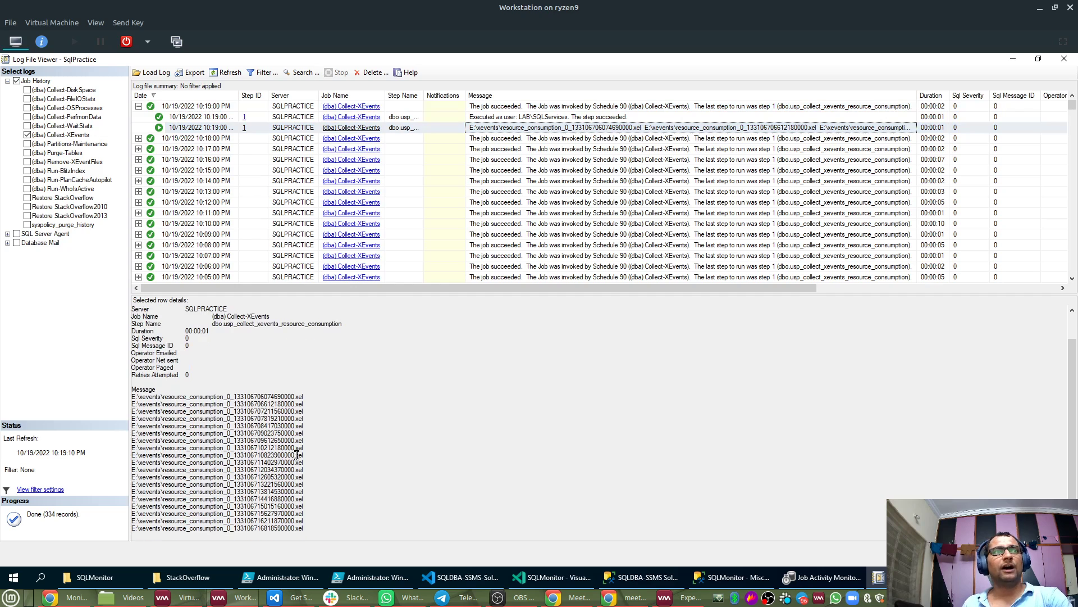
Highlight the resource_consumption .xel files listed in the step message and look through the earlier Collect-XEvents runs.
drag(309, 521, 144, 394)
click(426, 499)
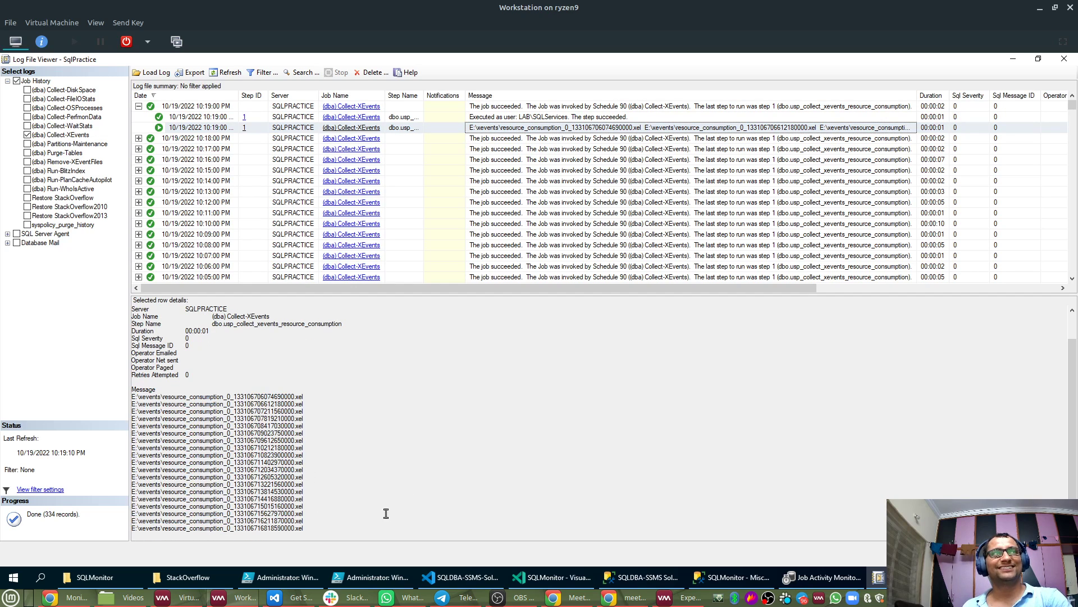
drag(323, 533, 109, 382)
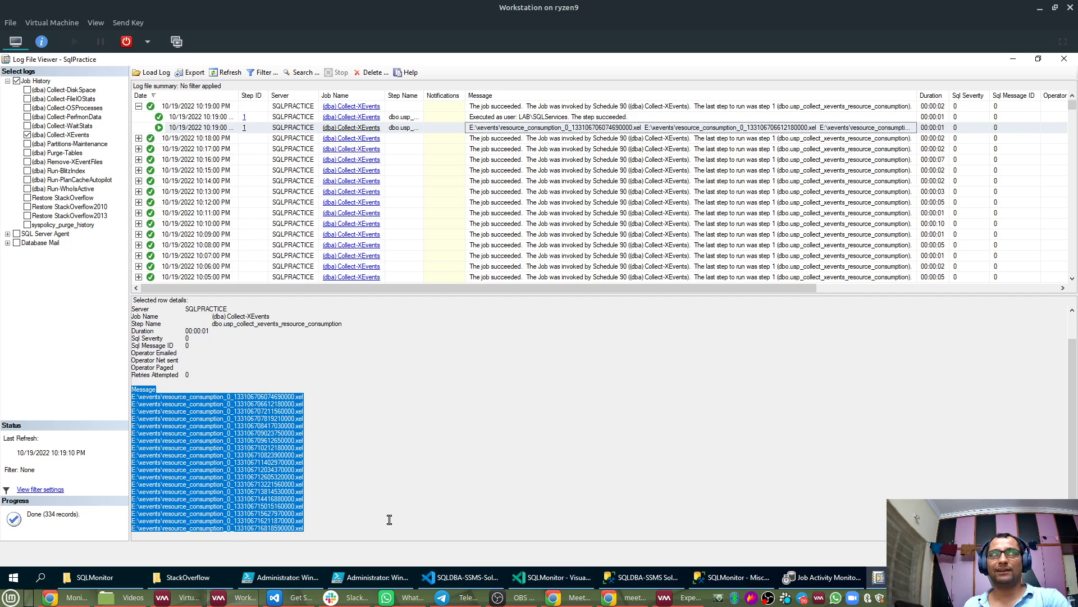
click(406, 491)
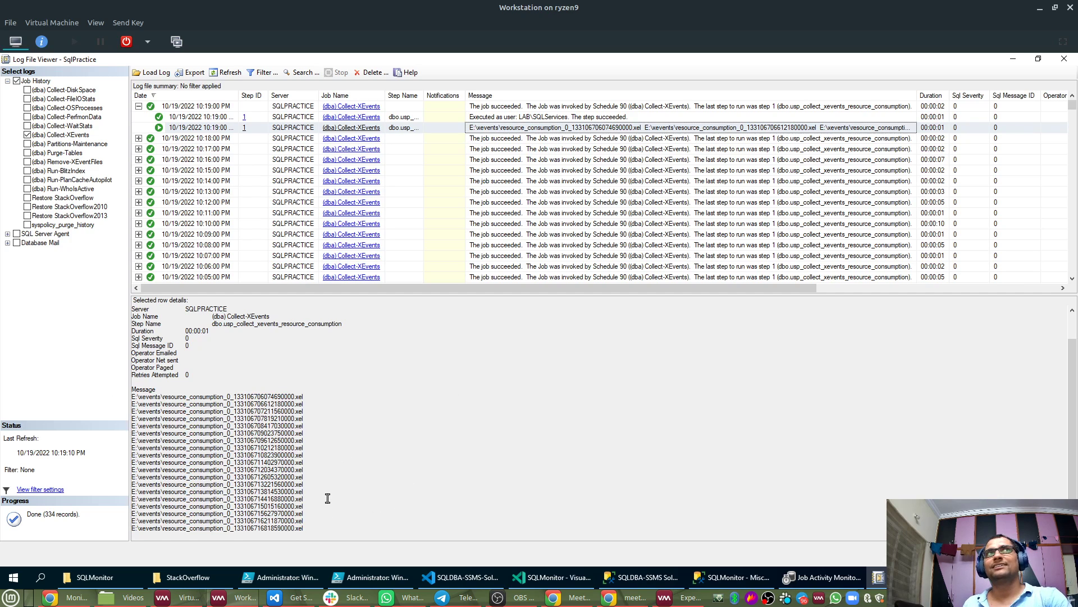
scroll(738, 236, down, 20)
scroll(740, 235, down, 20)
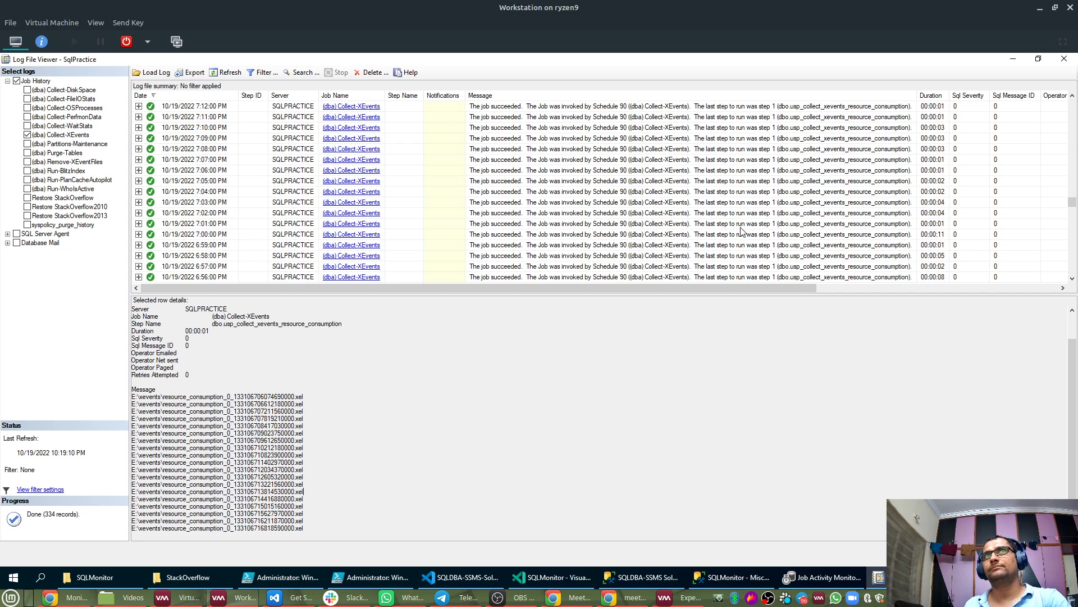
drag(315, 527, 124, 403)
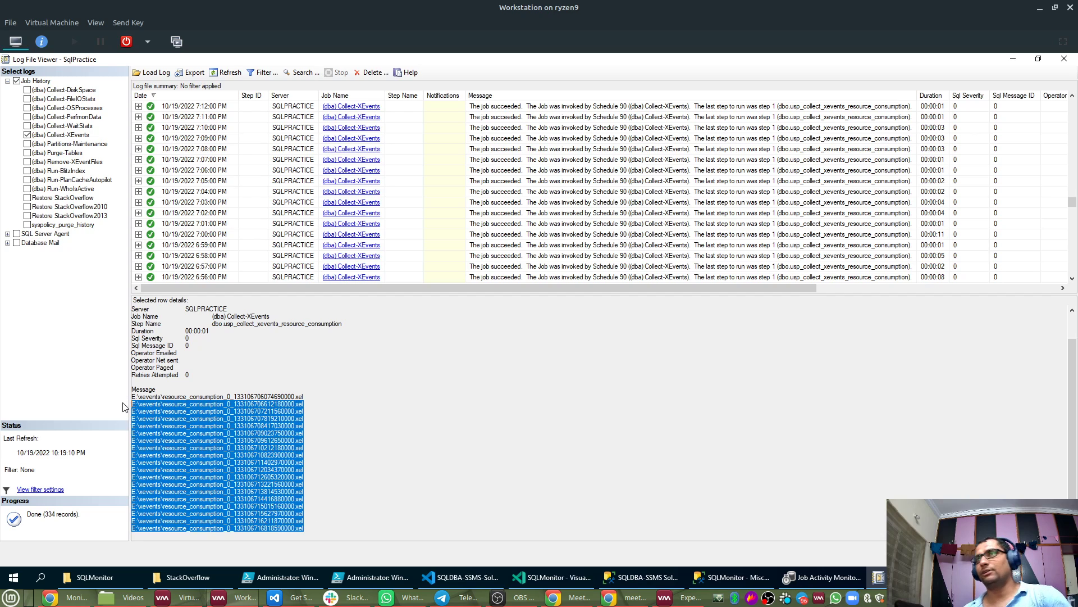
click(406, 426)
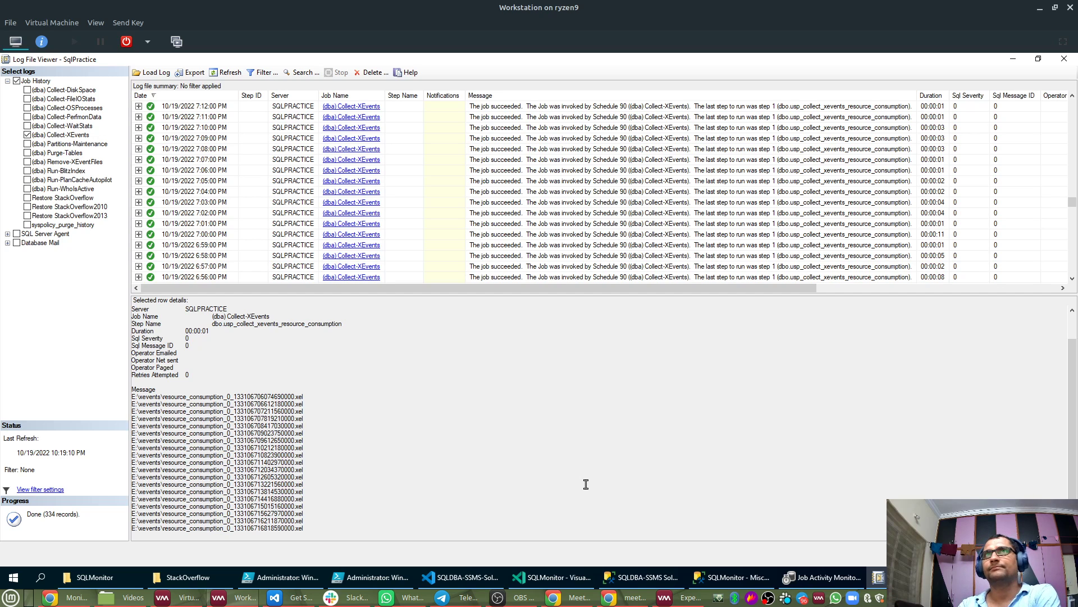
Close the job history and collapse SqlPractice's Jobs and SQL Server Agent nodes.
click(1064, 59)
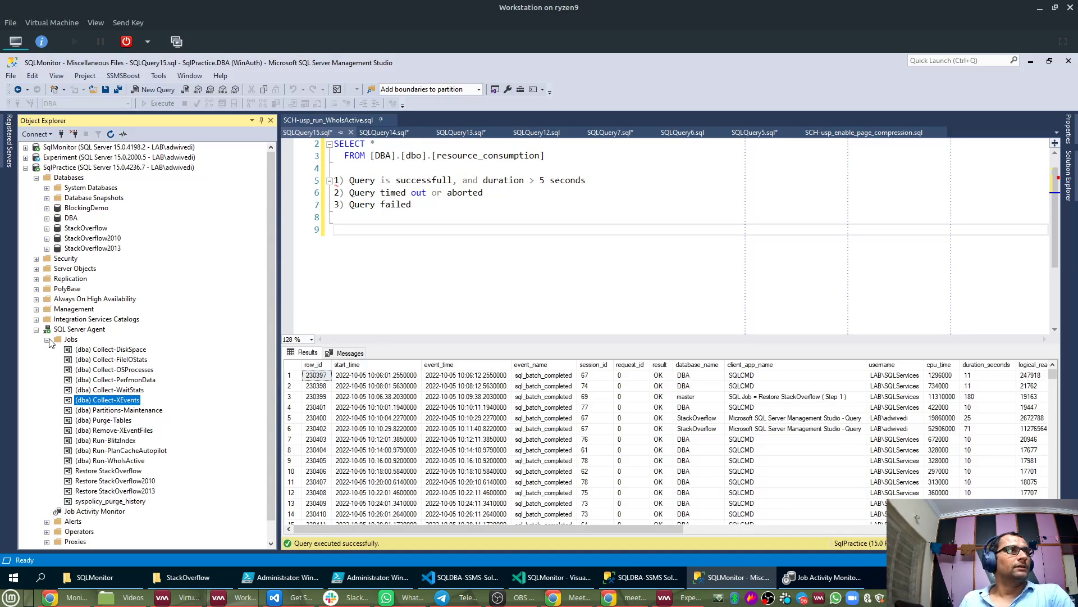
click(47, 339)
click(35, 329)
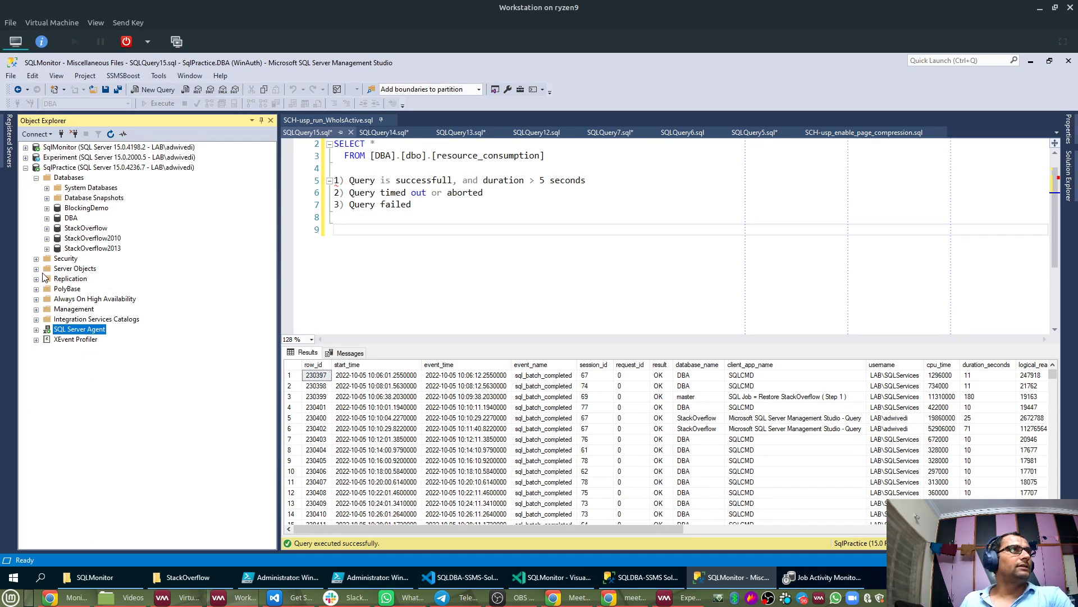
Expand the DBA database's tables on SqlPractice and point out resource_consumption, wait_stats and WhoIsActive.
click(47, 218)
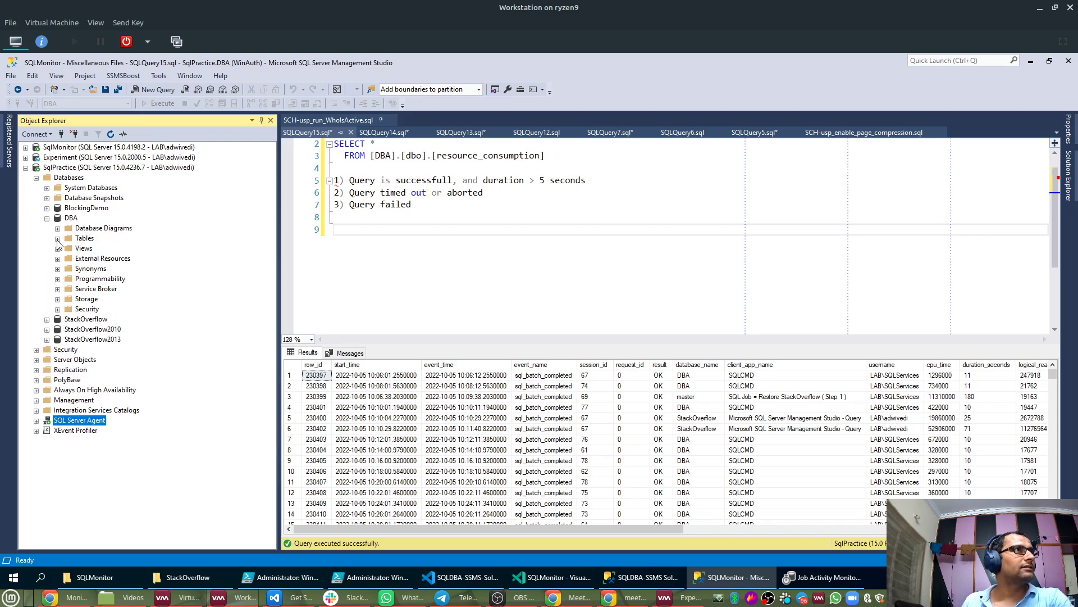
click(58, 239)
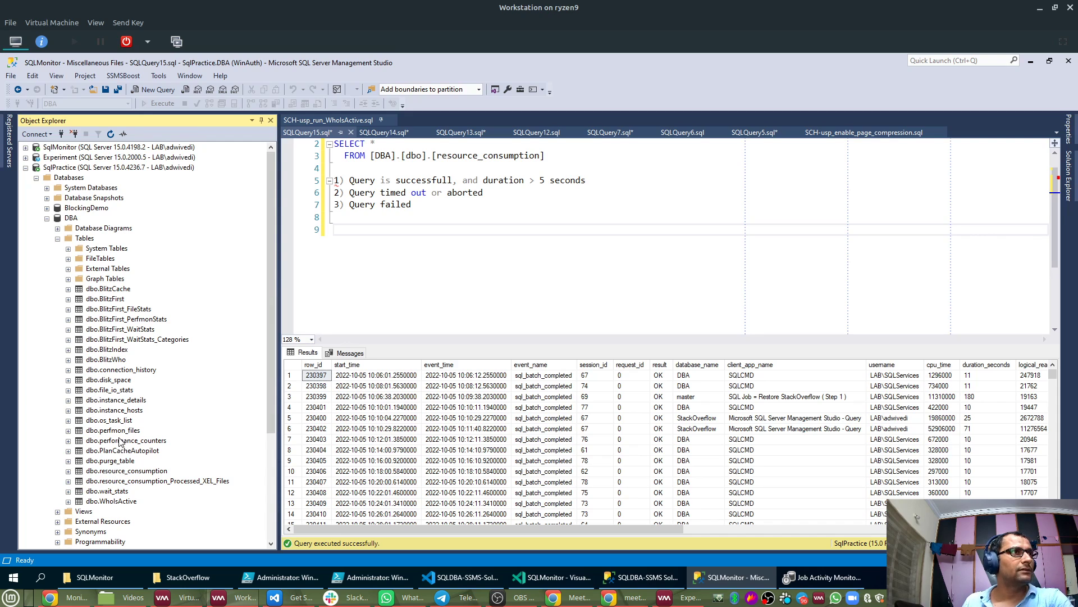
click(120, 471)
click(120, 491)
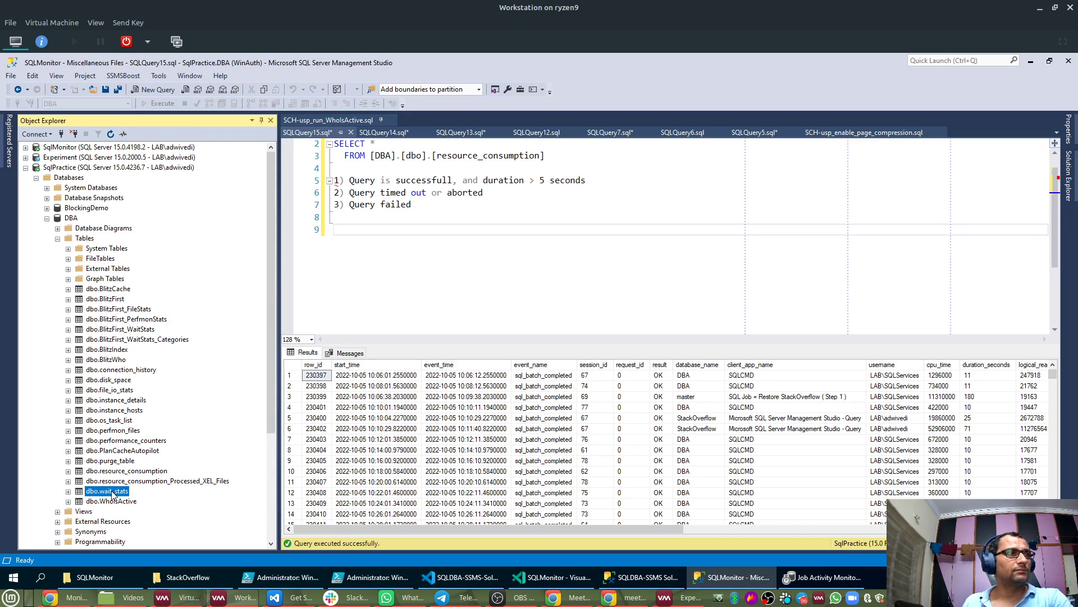
click(117, 503)
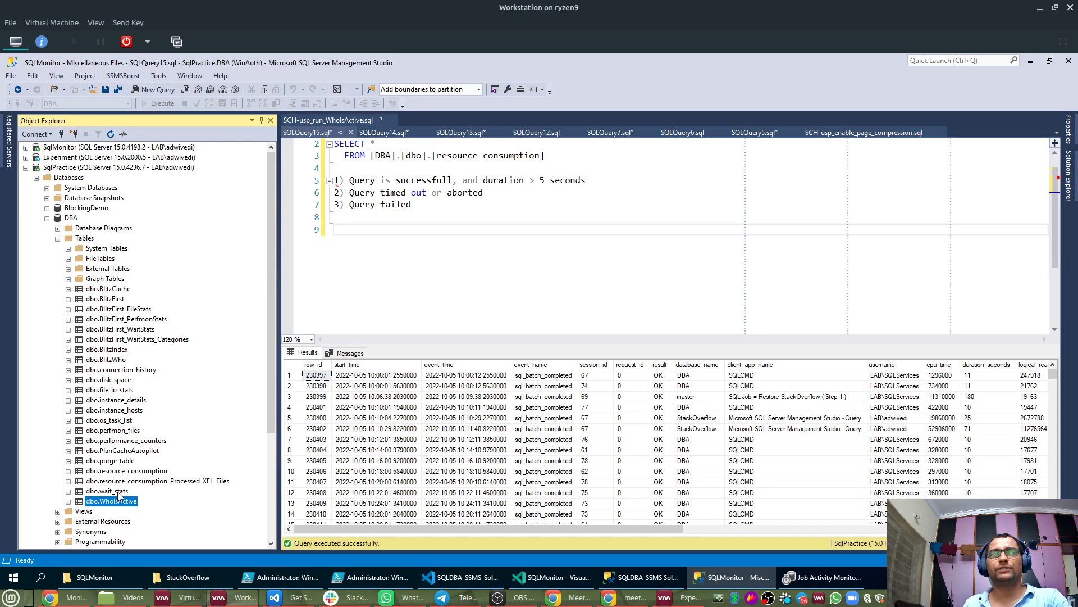
click(118, 493)
click(121, 492)
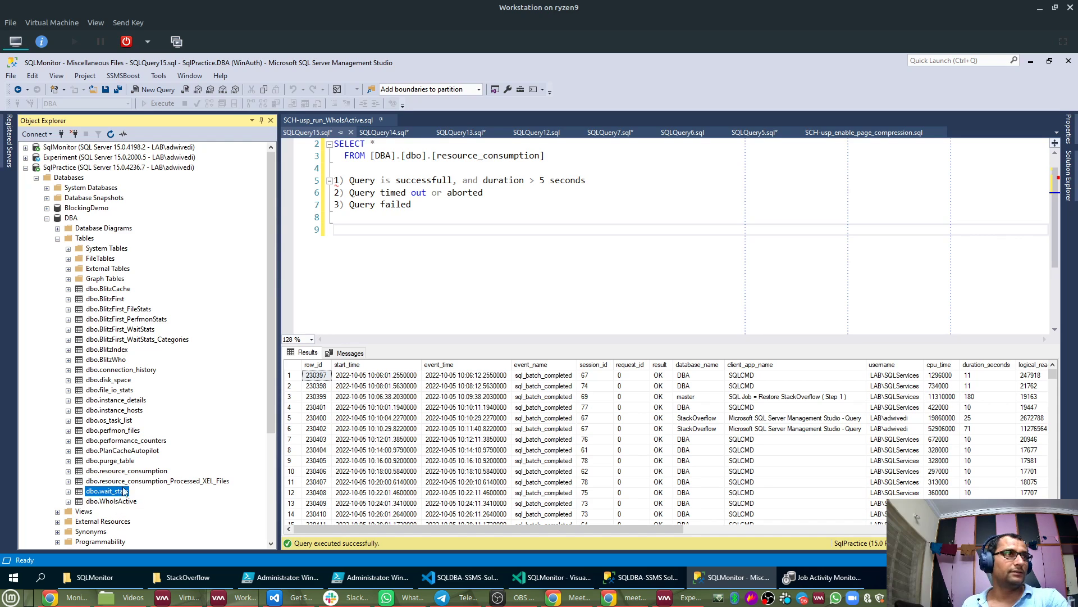
click(80, 473)
Collapse the DBA database and expand SqlPractice's Management folder down to the SQL Server Logs, returning to the query editor.
click(58, 238)
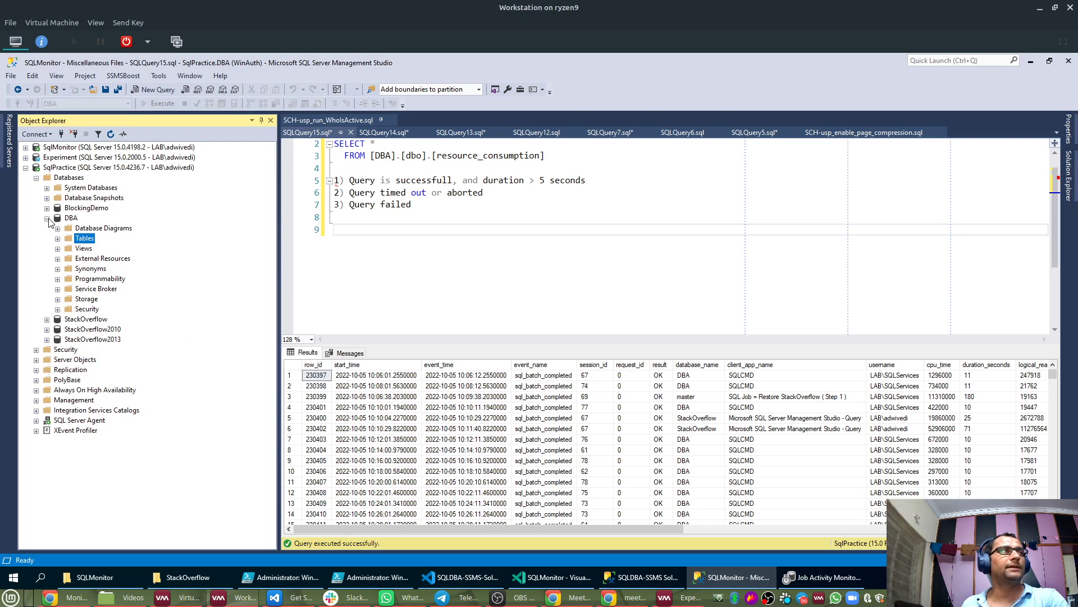
click(47, 218)
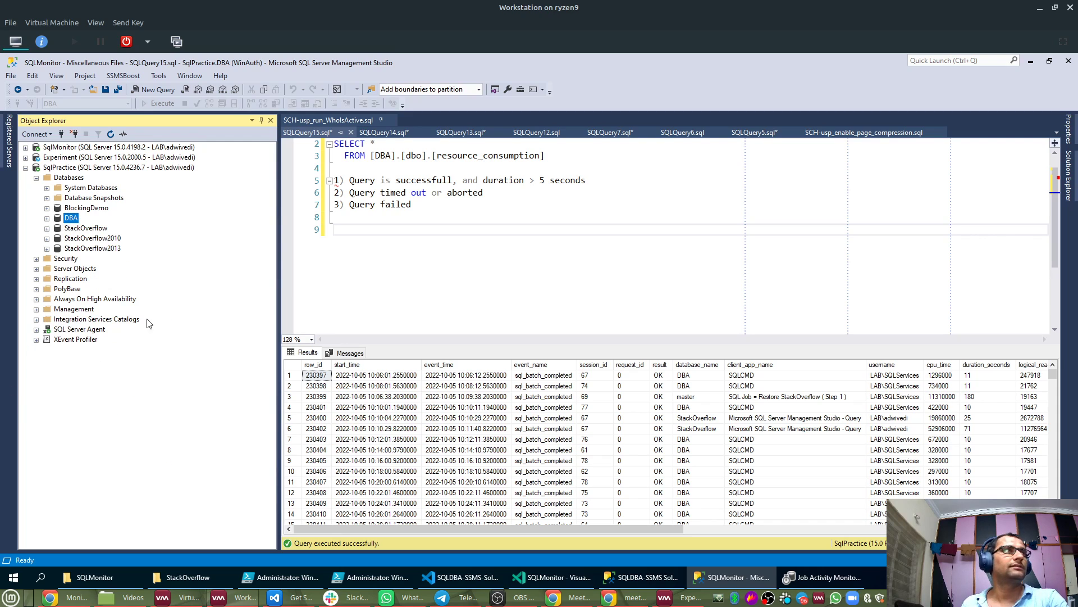
click(35, 309)
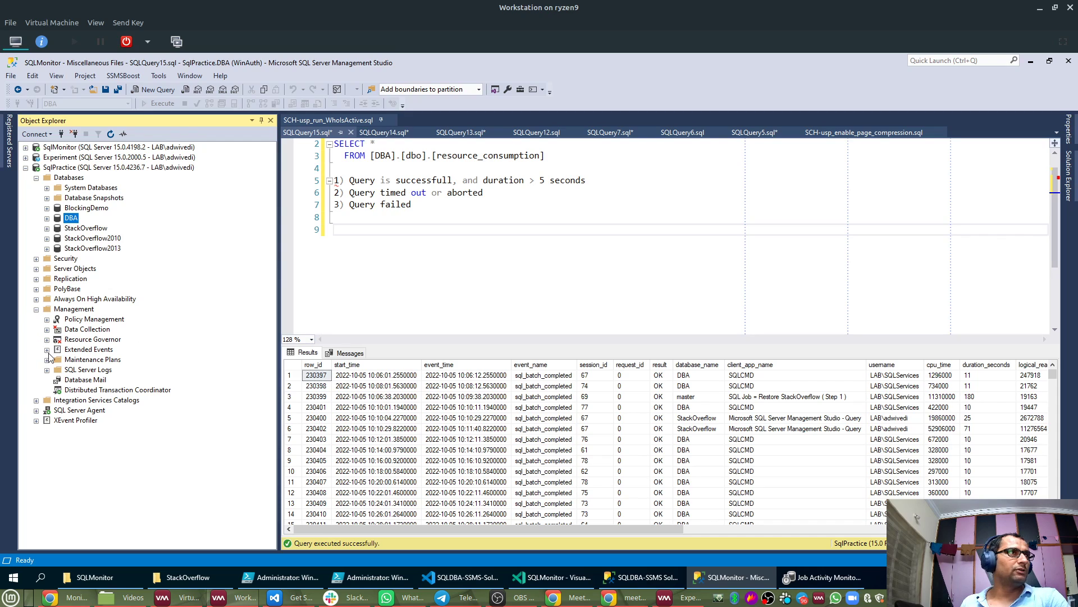
click(47, 370)
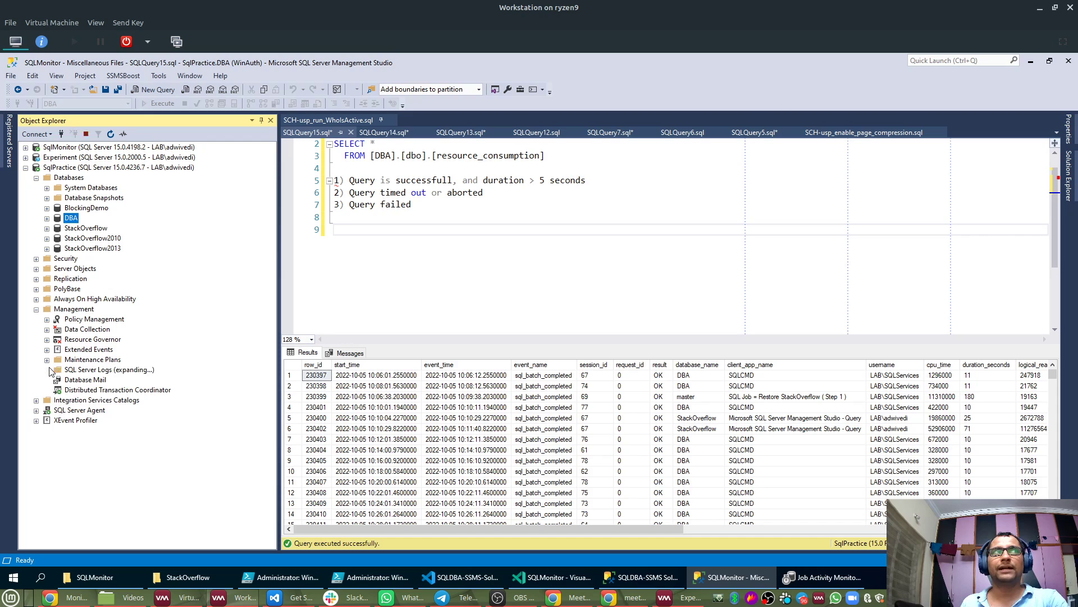
click(85, 367)
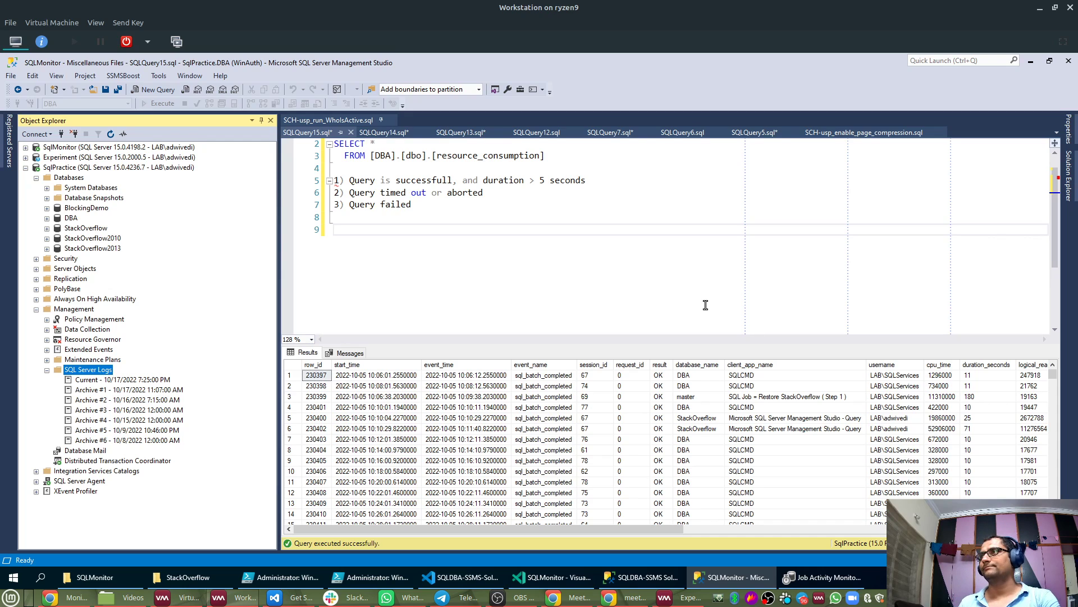
click(521, 280)
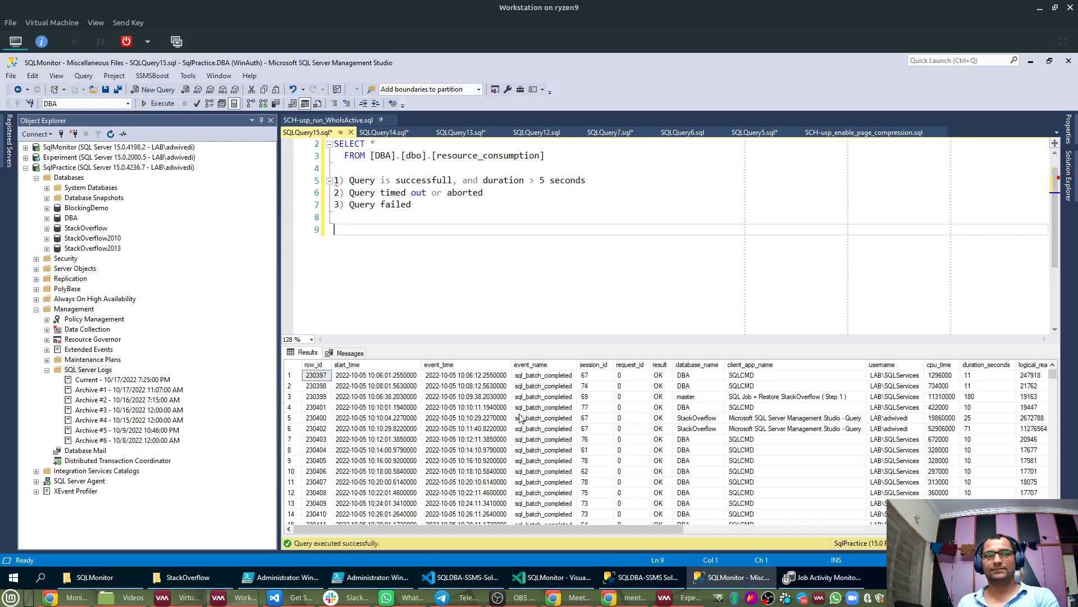
Switch to Virtual Machine Manager, select the Demo machine, move the window aside and minimize it.
click(163, 599)
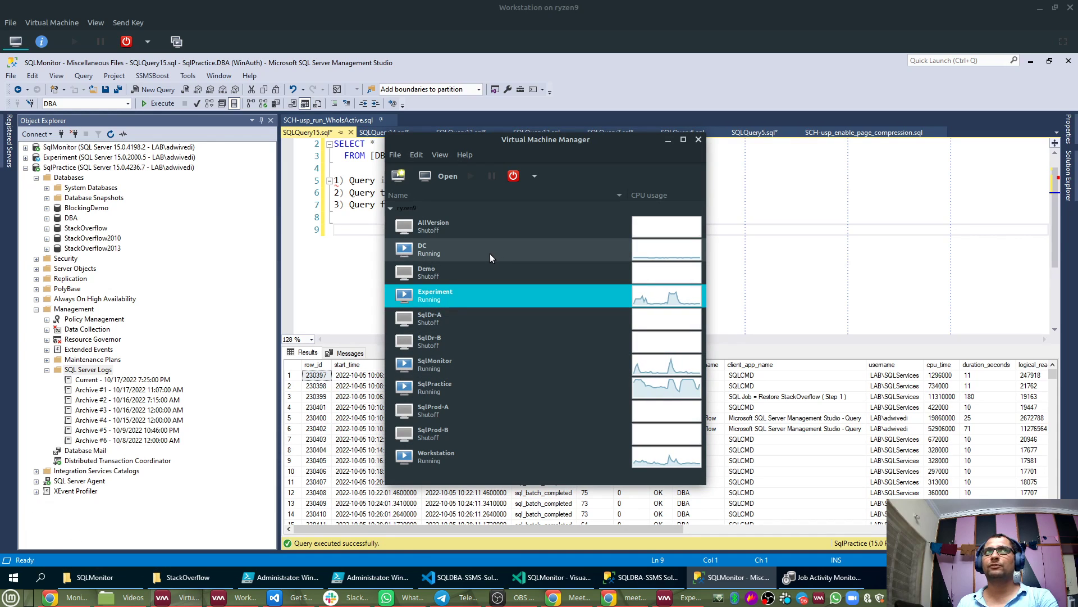
click(460, 275)
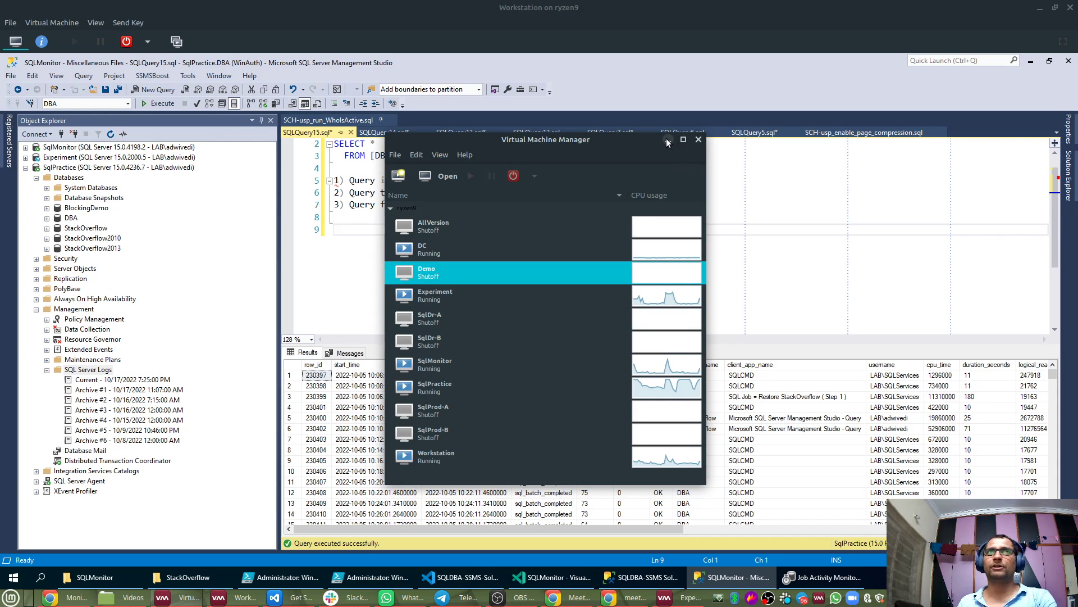
drag(625, 143, 731, 79)
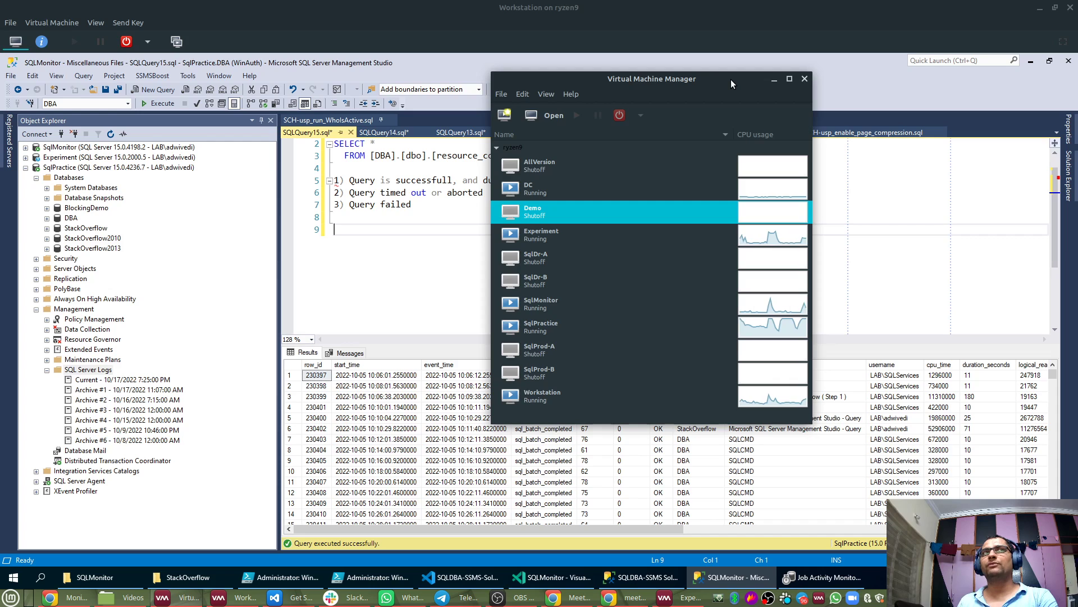
click(774, 79)
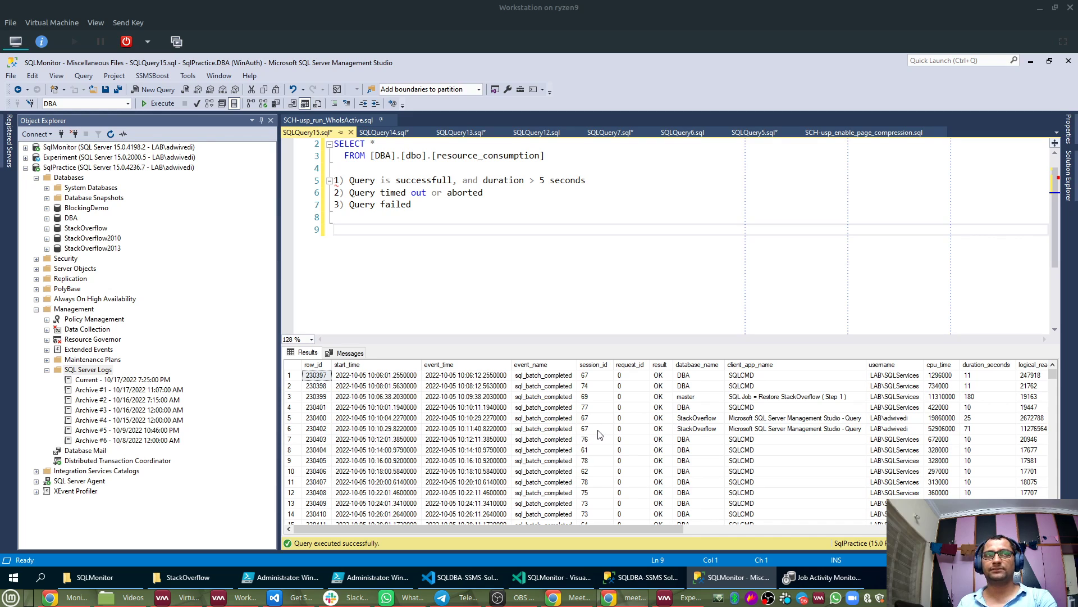
Launch SQL Server Configuration Manager on the Workstation machine and allow Microsoft Management Console to make changes.
mouse_move(236, 601)
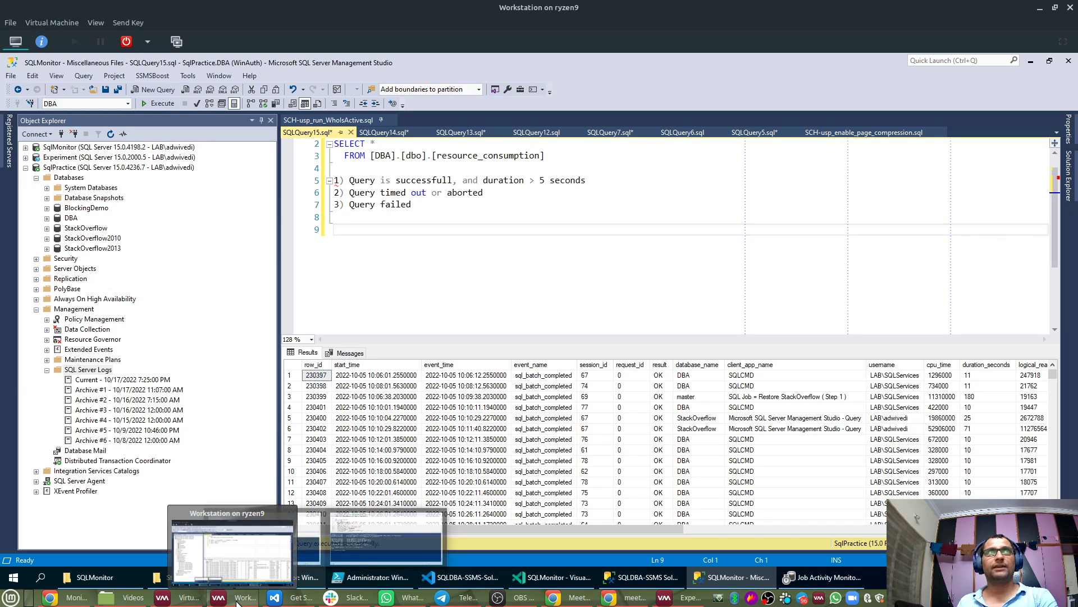
click(14, 577)
click(339, 328)
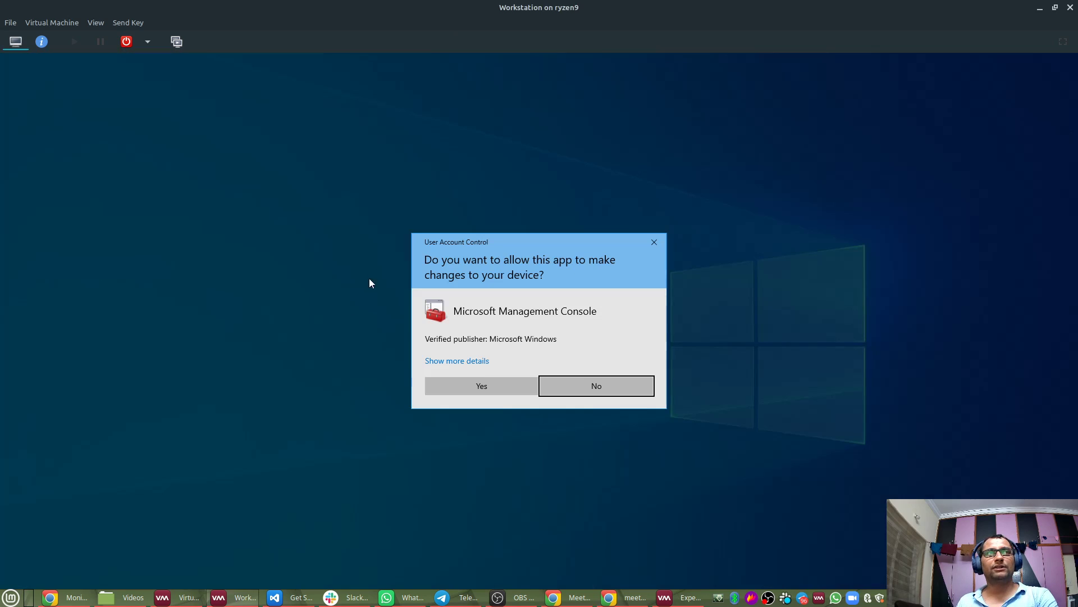
click(481, 381)
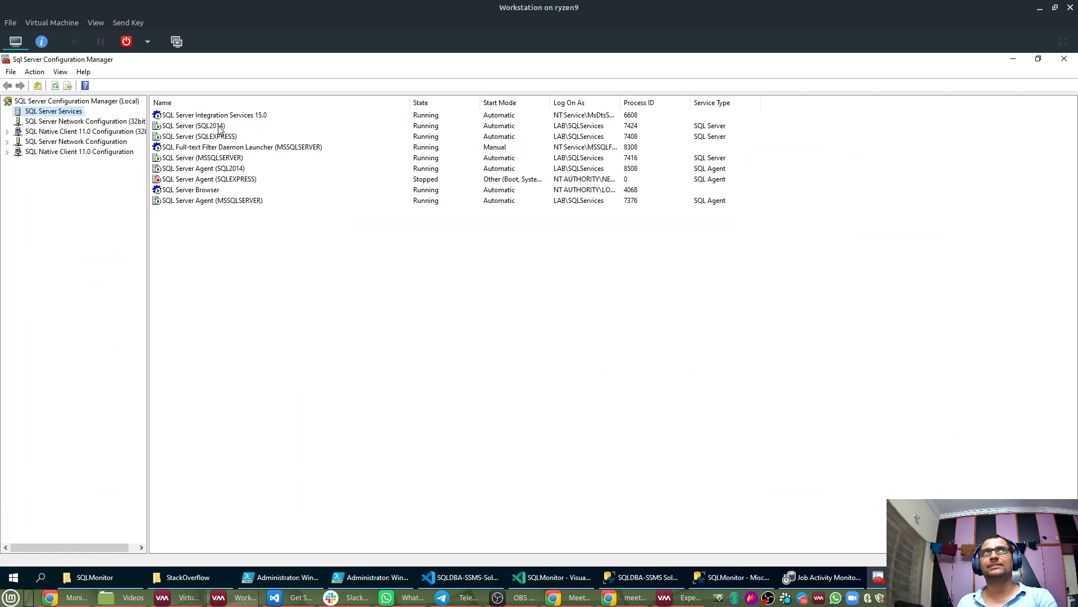
Point out the SQL2014, SQLEXPRESS and MSSQLSERVER database engine services and the SQL2014 agent service.
click(217, 126)
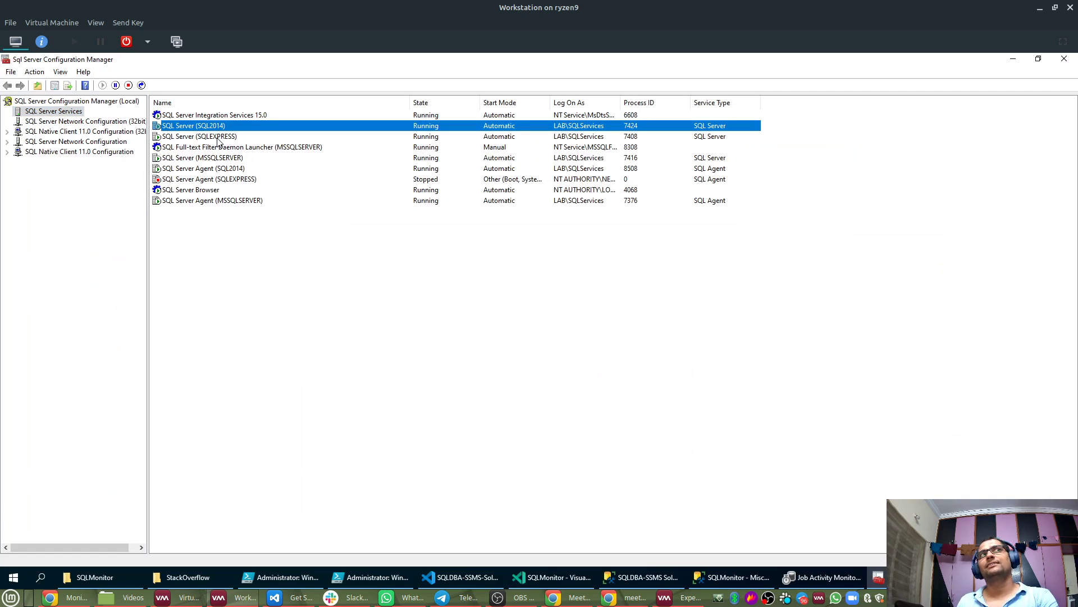
click(219, 138)
click(232, 159)
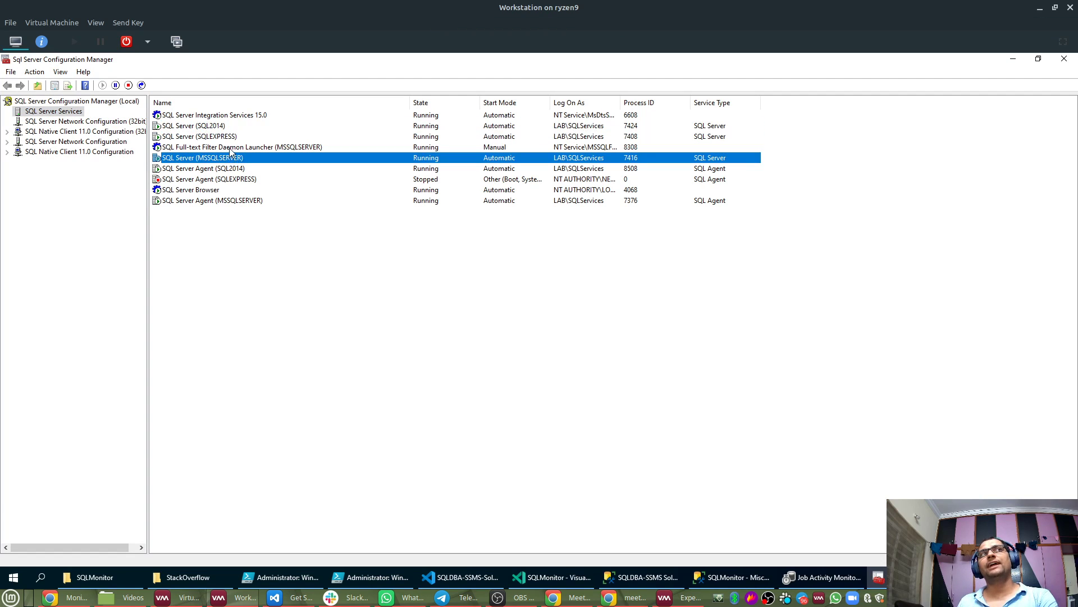
click(231, 128)
click(230, 159)
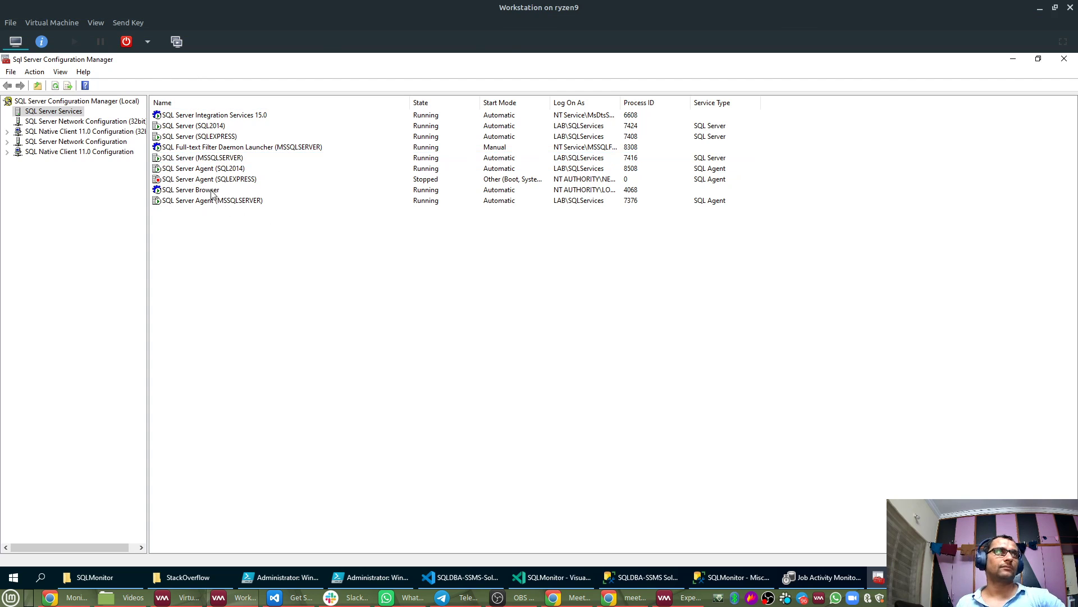
click(208, 170)
click(217, 158)
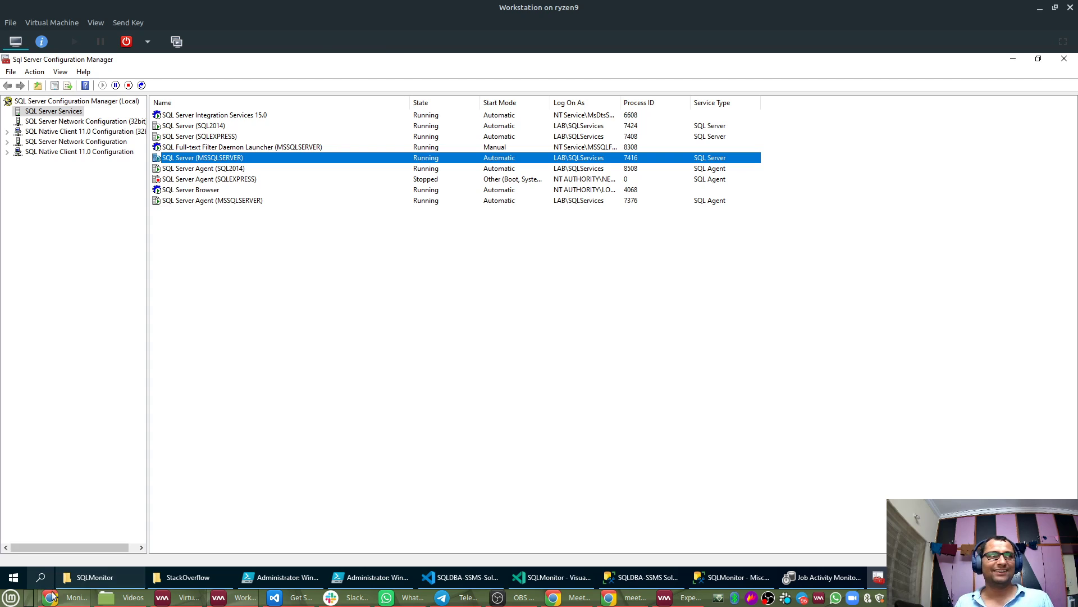
Switch to the Grafana Monitoring - Live - Distributed dashboard and set Sql Instance to Workstation\SQLEXPRESS.
click(75, 597)
click(119, 118)
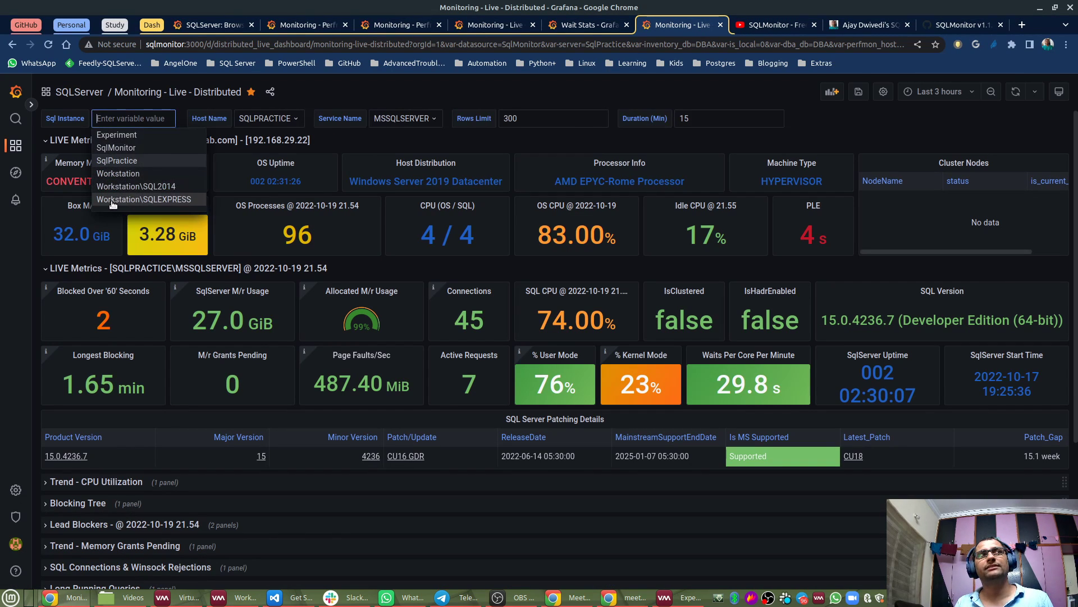
click(147, 203)
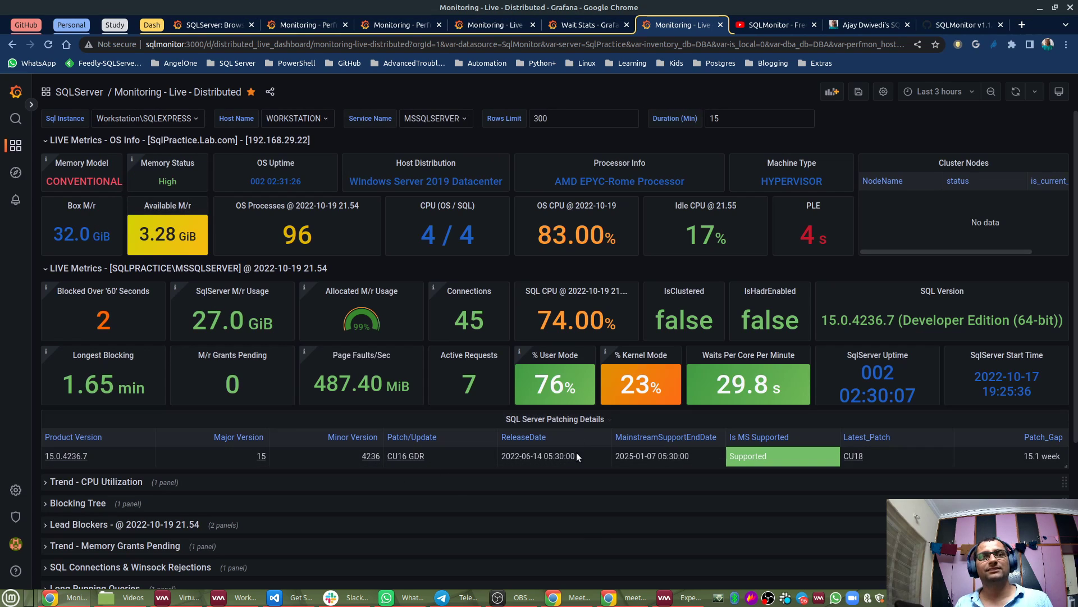
Return to SQL Server Configuration Manager, refresh the services list and point out SQL Server Agent (SQLEXPRESS).
click(238, 598)
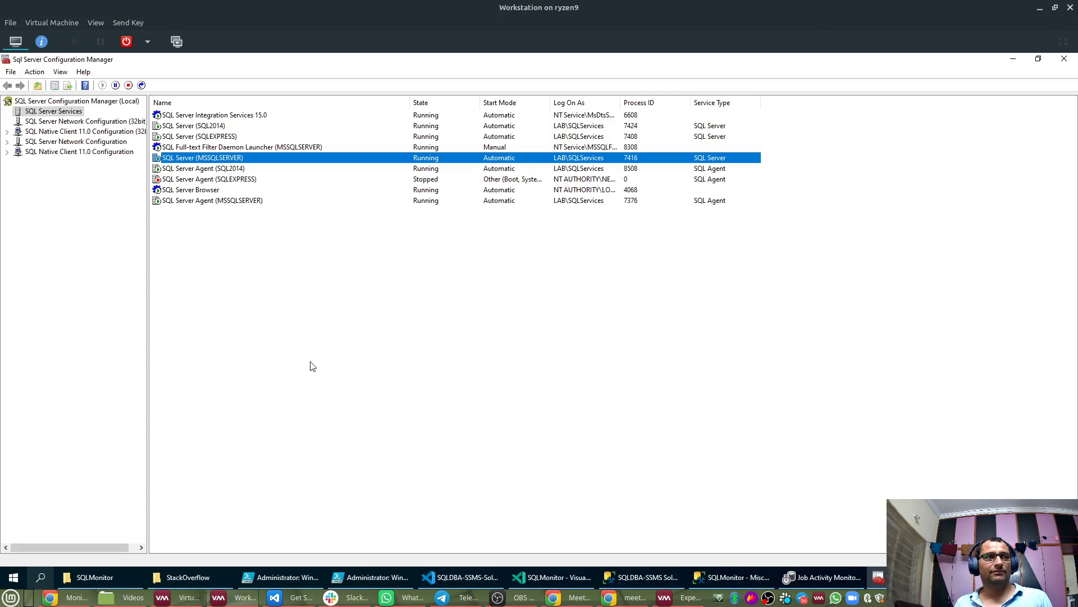
click(175, 181)
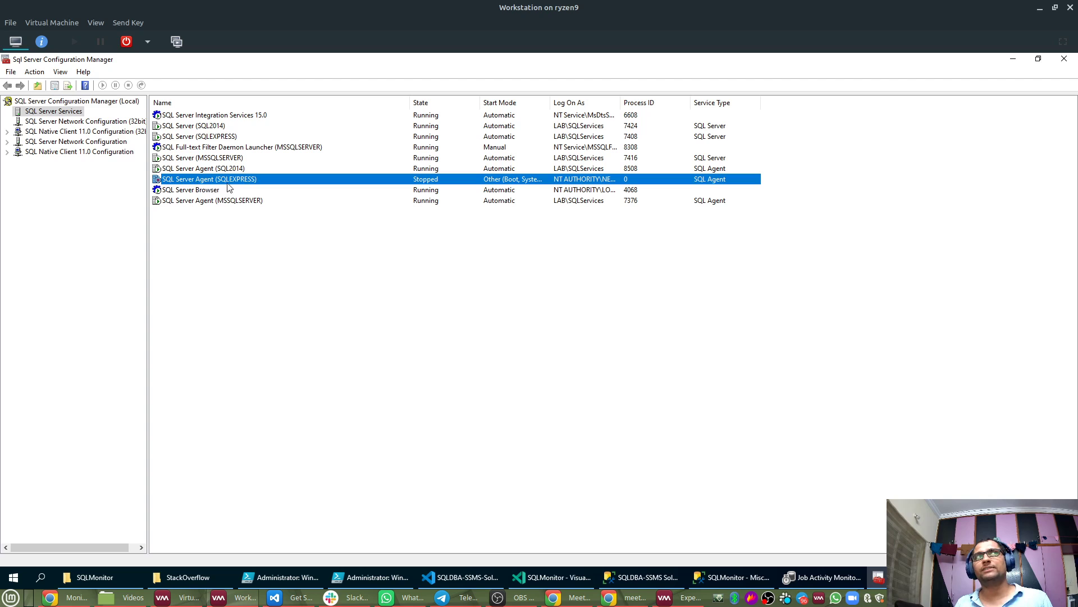
right_click(286, 315)
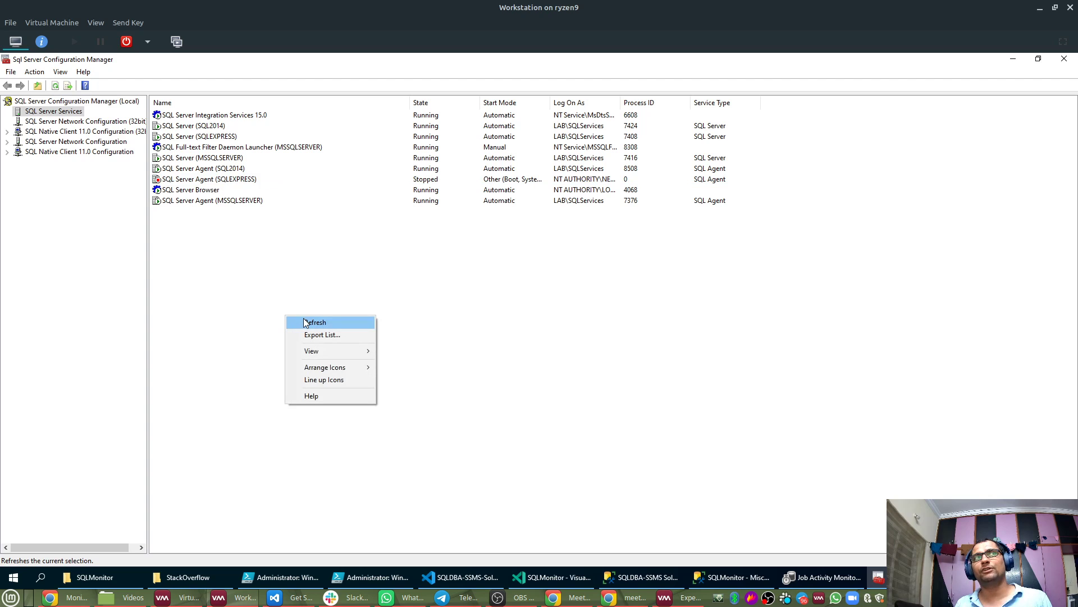
click(297, 320)
click(219, 180)
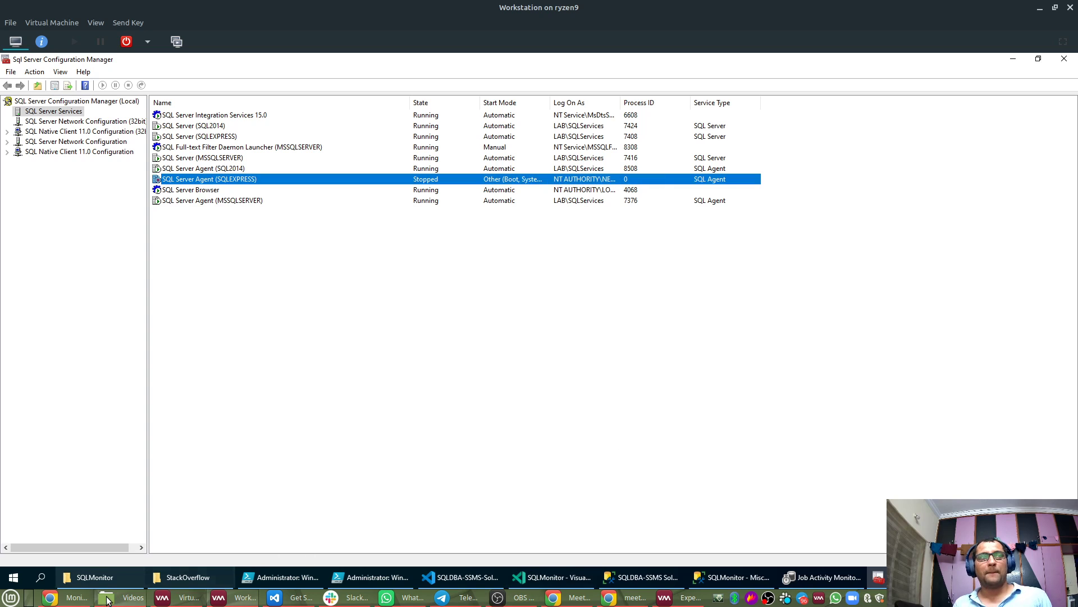
Switch back to the Grafana dashboard, expand the Trend - CPU Utilization row and examine its CPU chart.
click(70, 600)
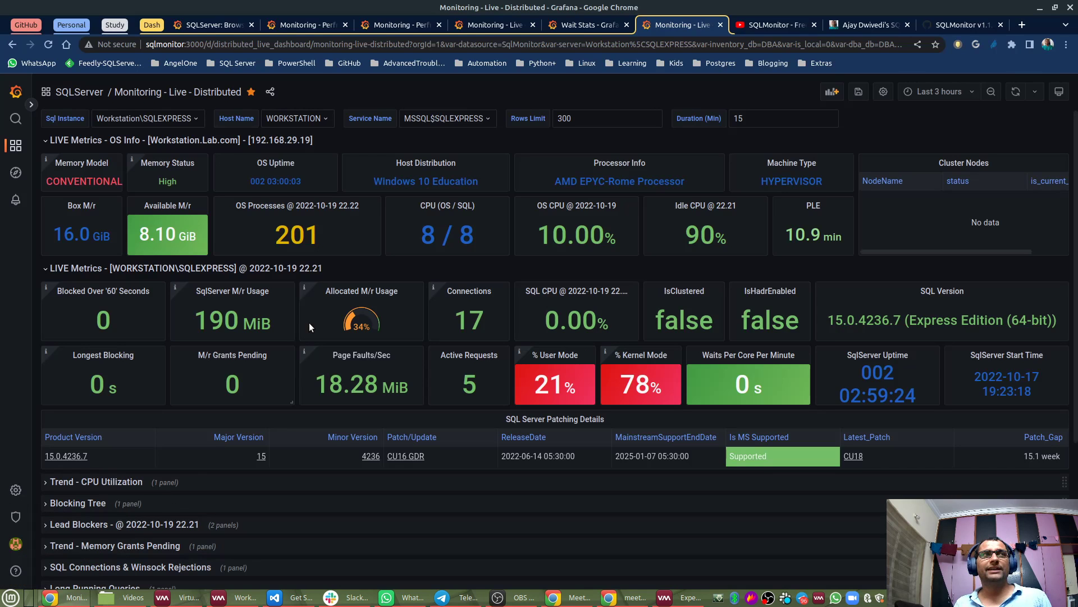
click(113, 483)
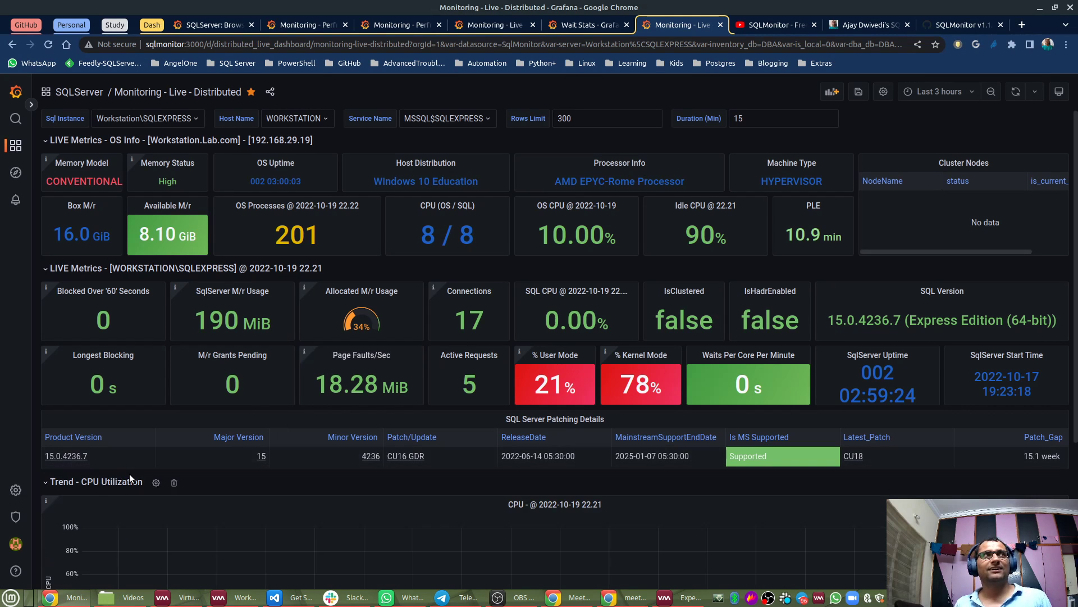
scroll(340, 443, down, 2)
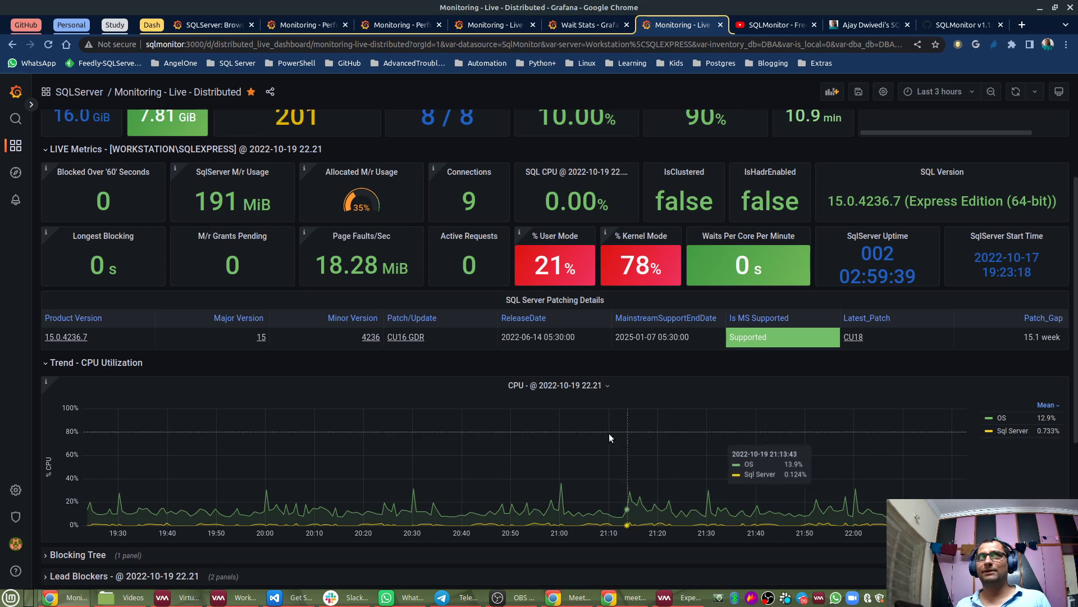
scroll(647, 430, up, 2)
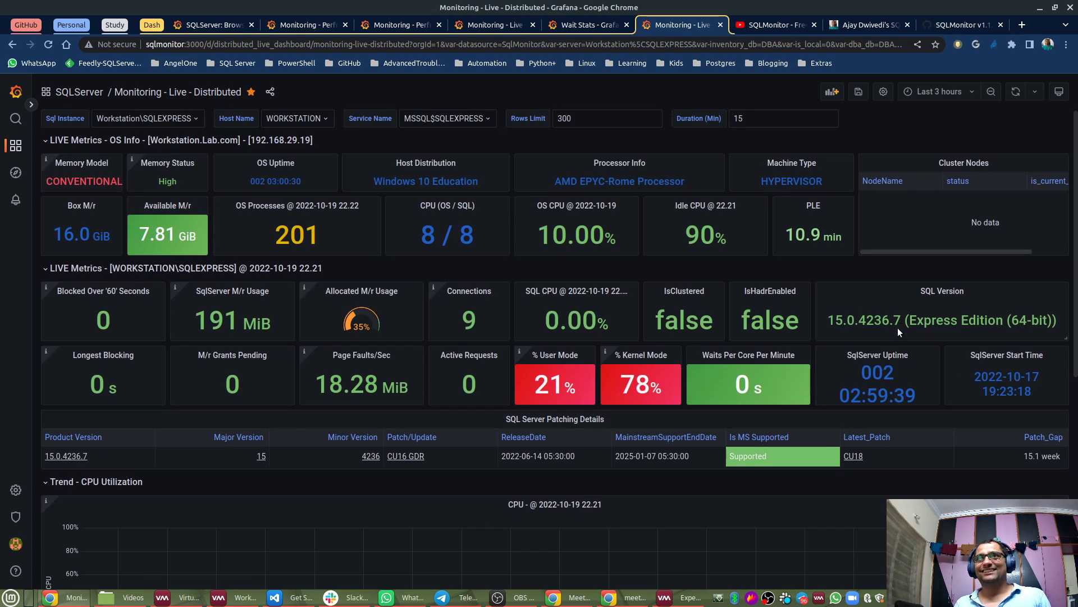
Highlight the Express Edition text in the SQL Version panel, clear the highlight and collapse the CPU trend row.
drag(908, 321, 1042, 324)
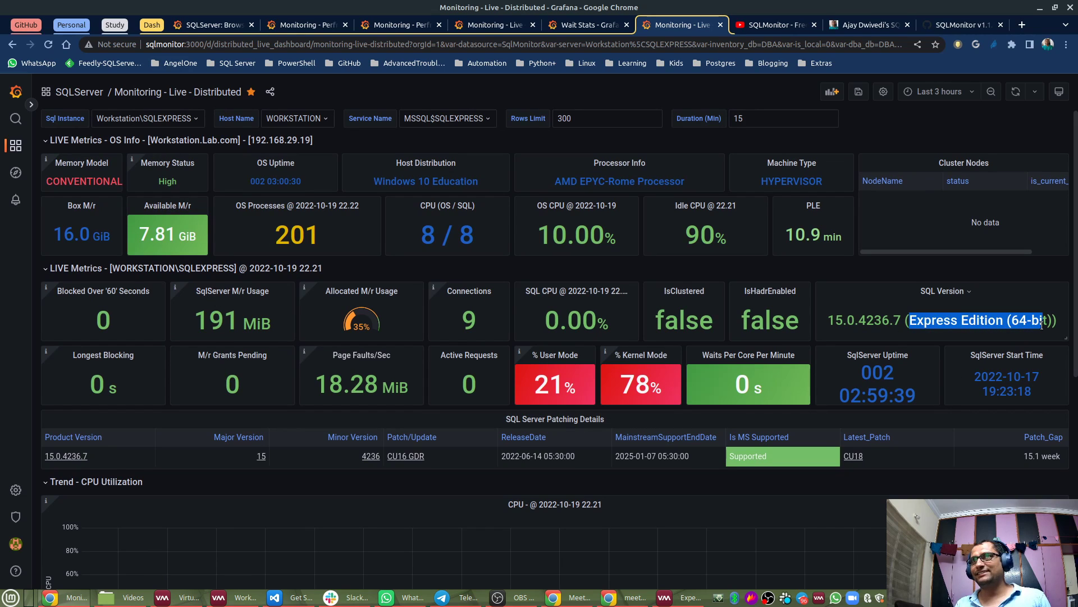
click(852, 324)
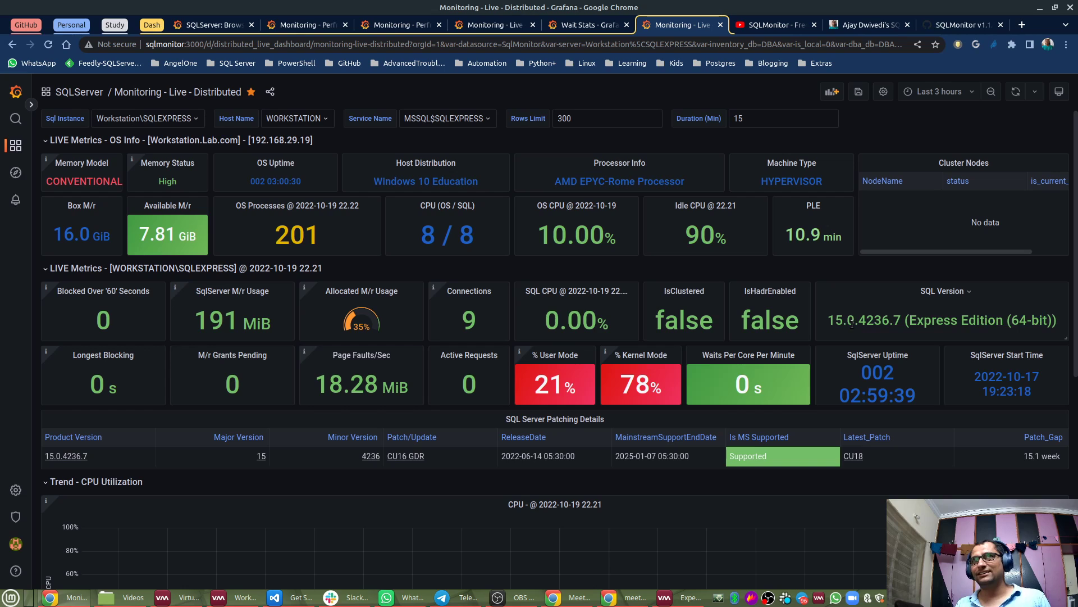
click(110, 484)
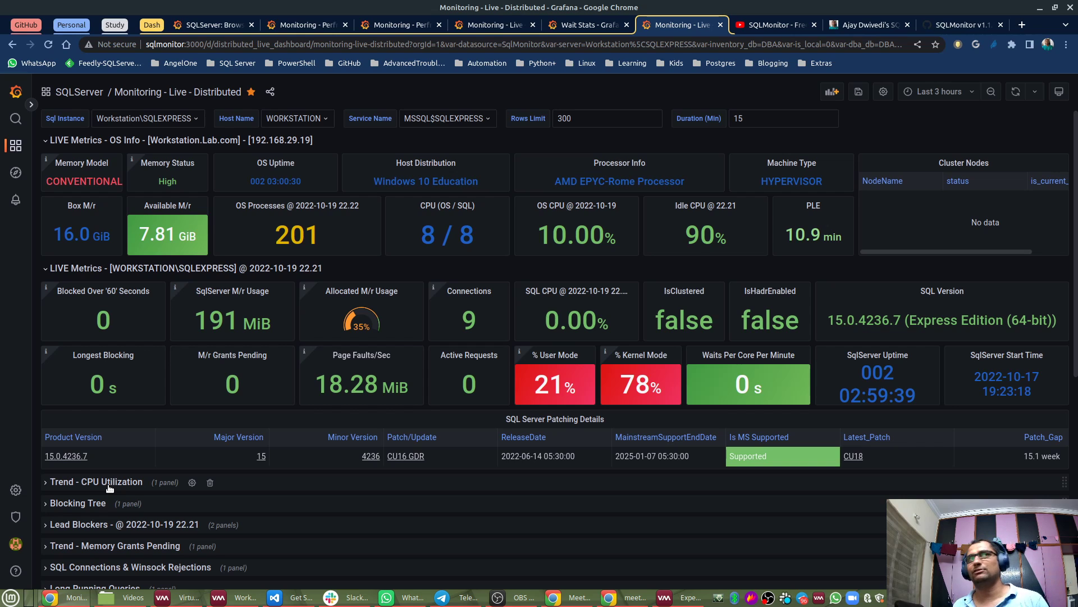
Expand the Trend - CPU Utilization and SQL Connections & Winsock Rejections rows to examine both charts.
click(109, 488)
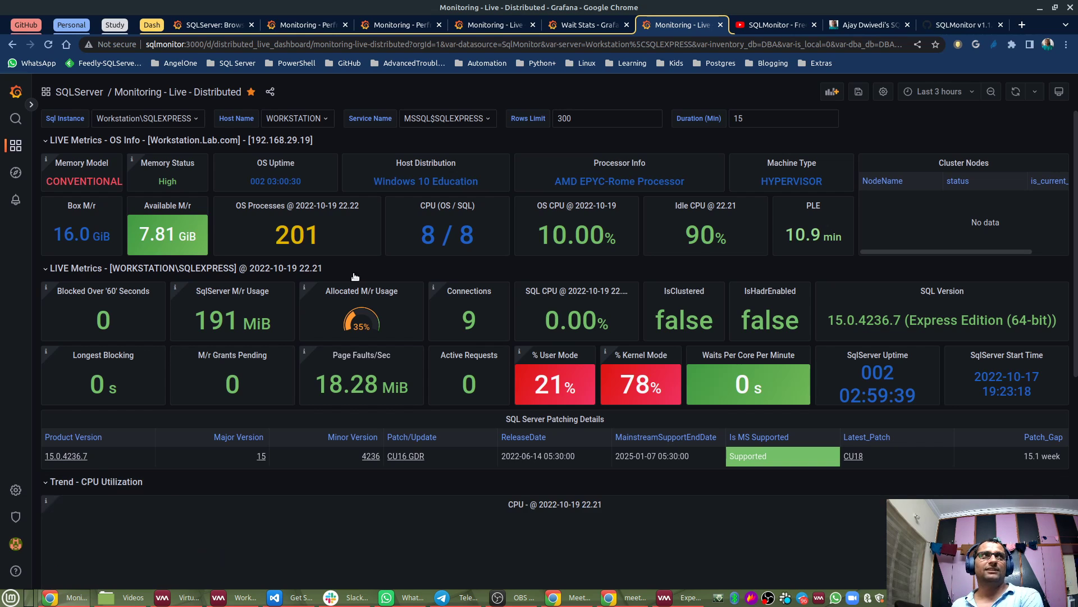
scroll(110, 488, down, 3)
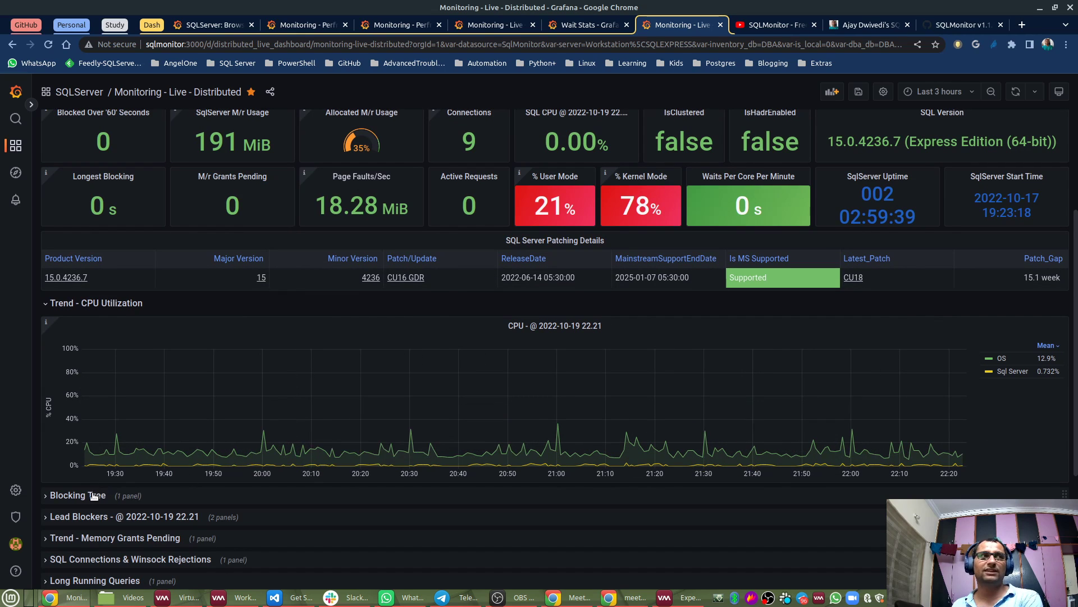
click(134, 560)
scroll(623, 325, down, 5)
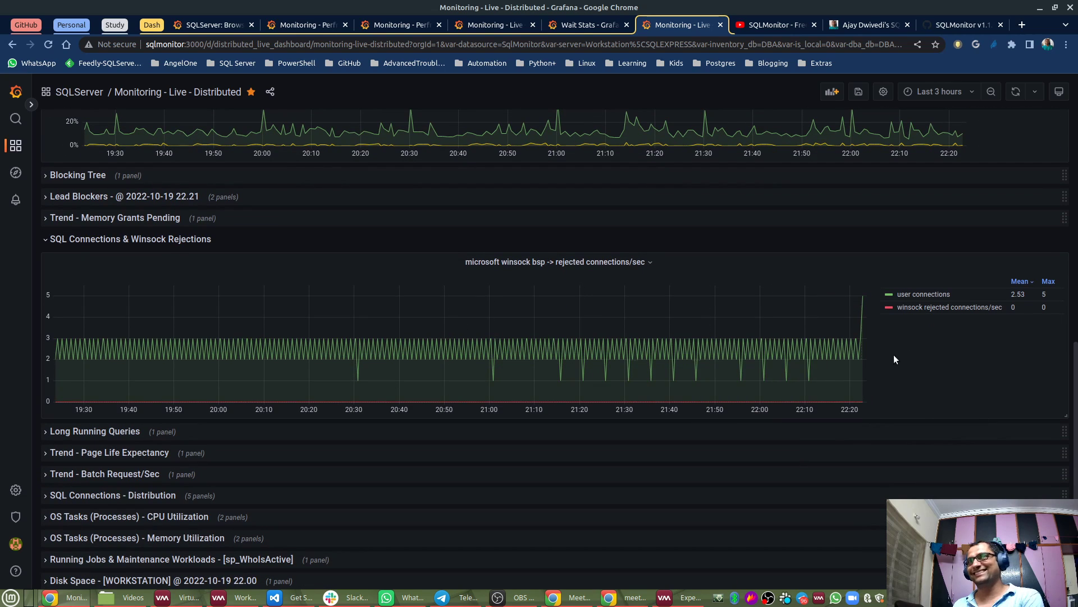
Collapse the SQL Connections & Winsock Rejections and Trend - CPU Utilization rows, returning to the dashboard's live metrics.
scroll(337, 351, up, 3)
click(156, 356)
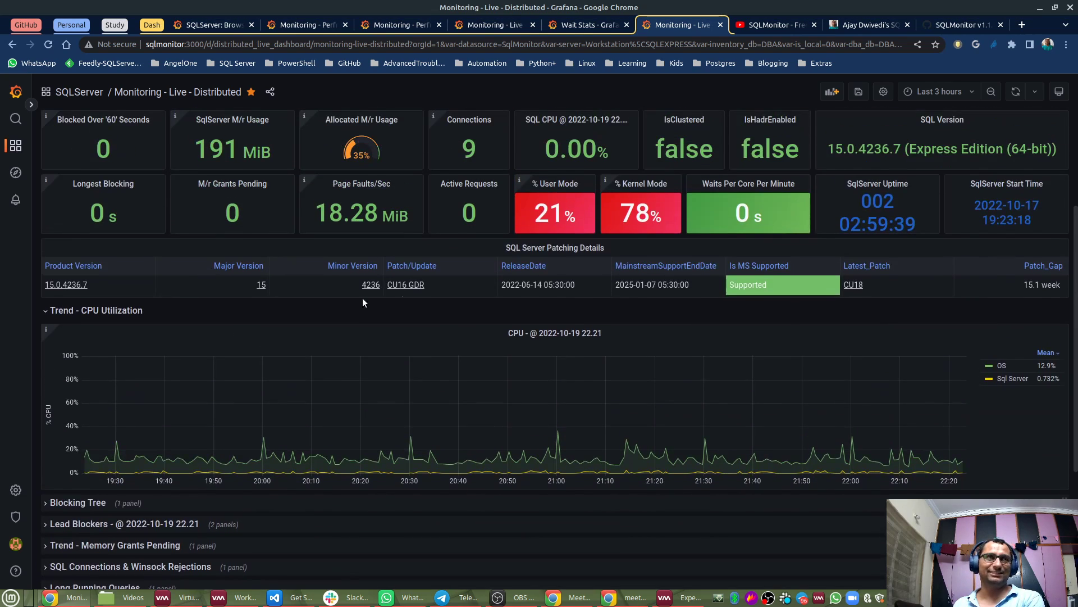
scroll(286, 302, up, 3)
click(96, 481)
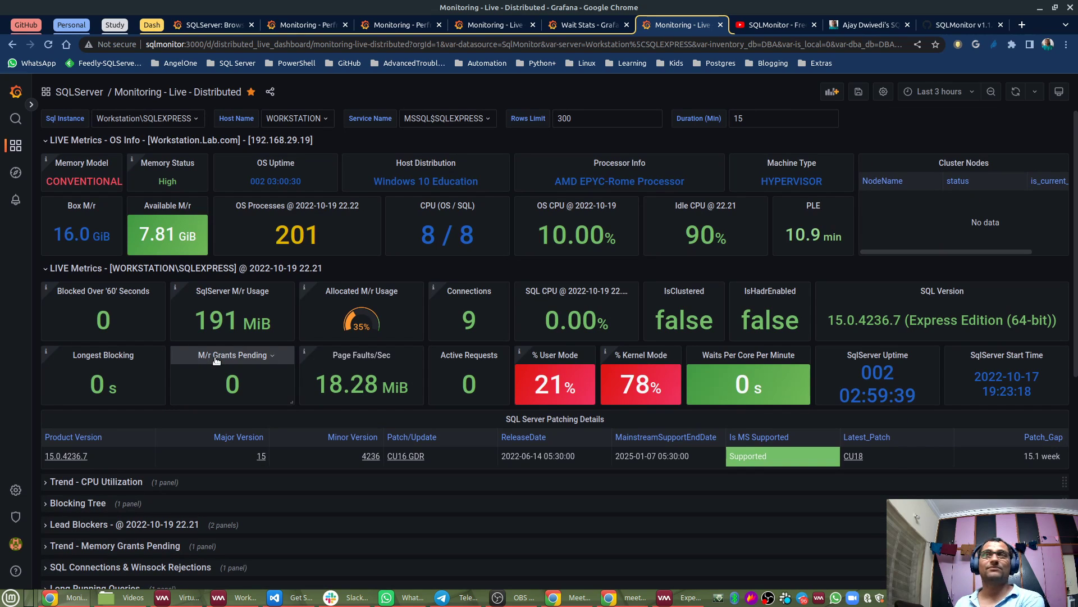
mouse_move(518, 360)
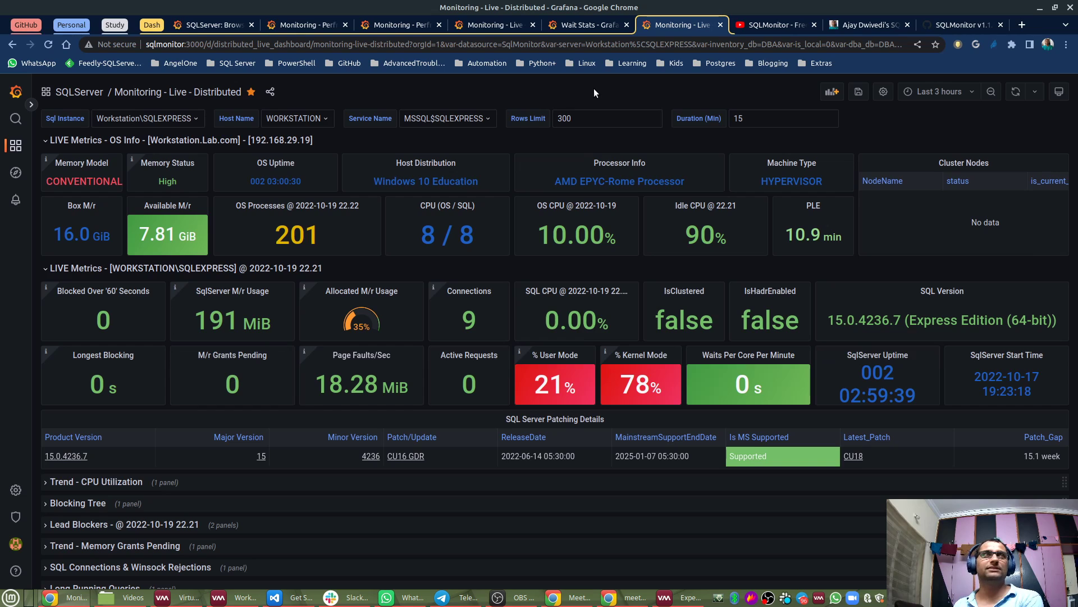